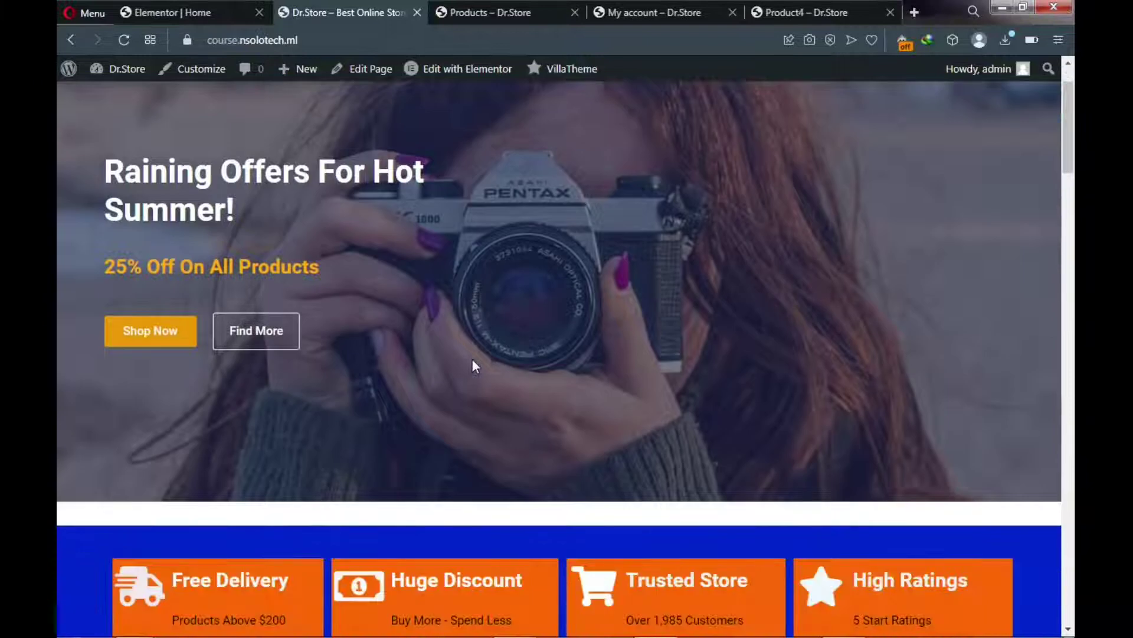
Look through the live Dr.Store homepage from the hero banner to the client testimonials and footer, and return to the header
scroll(472, 361, down, 8)
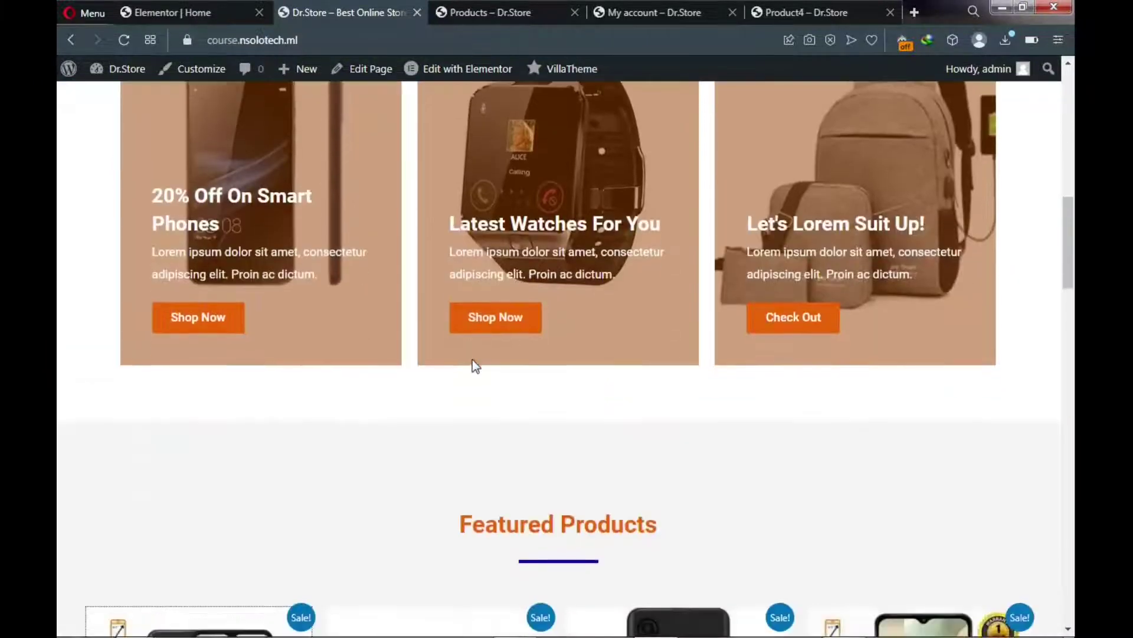
scroll(476, 366, down, 5)
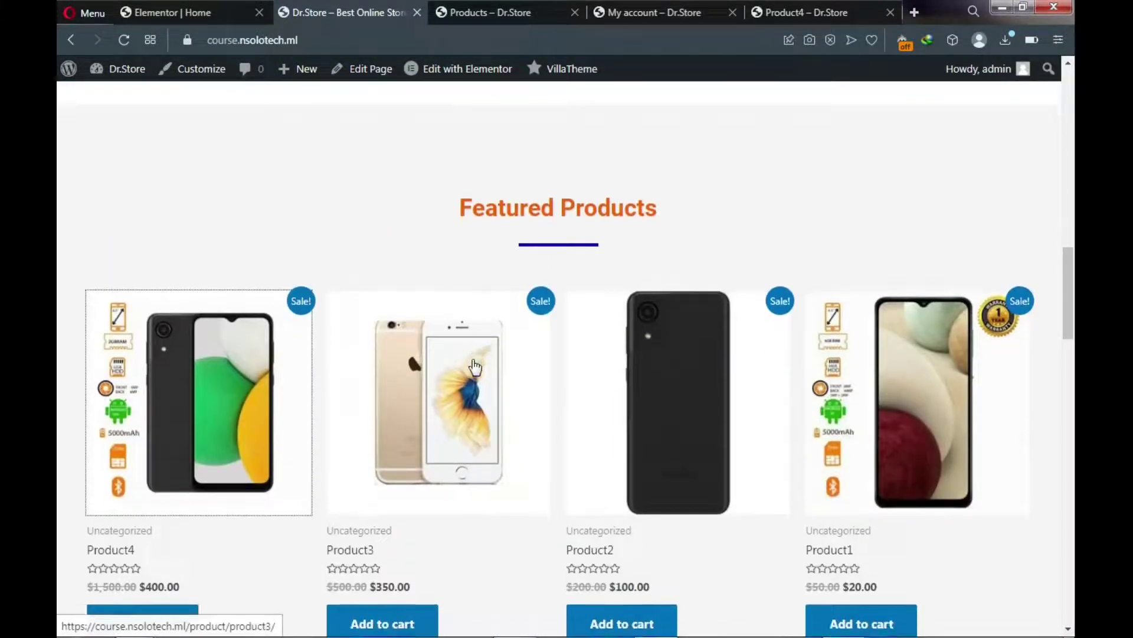
scroll(475, 366, down, 10)
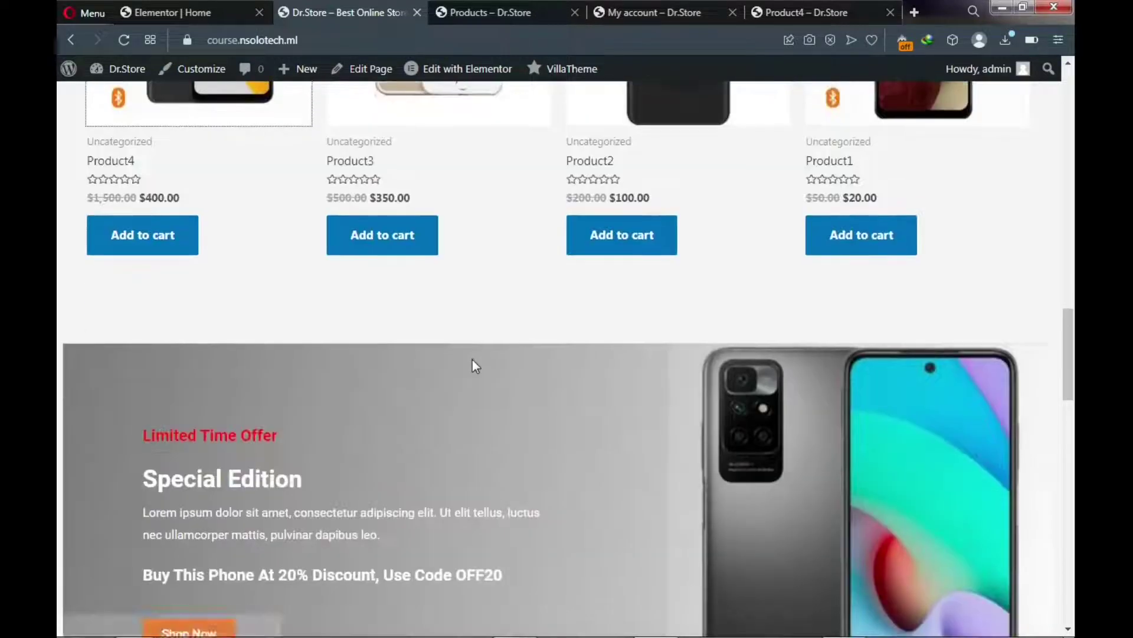
scroll(472, 359, down, 7)
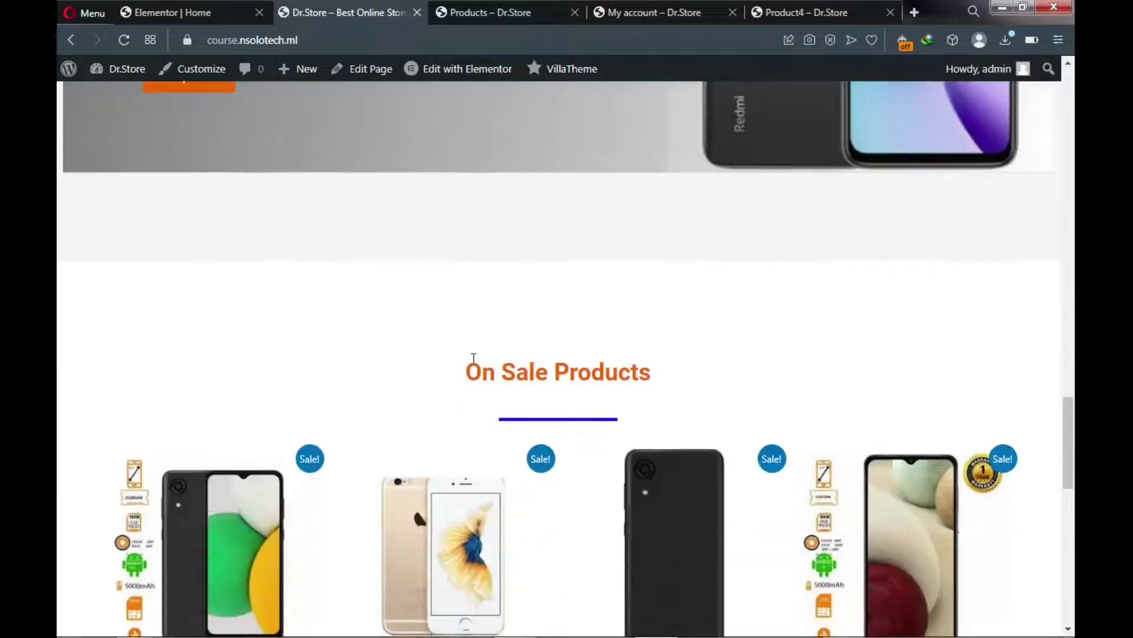
scroll(475, 367, down, 7)
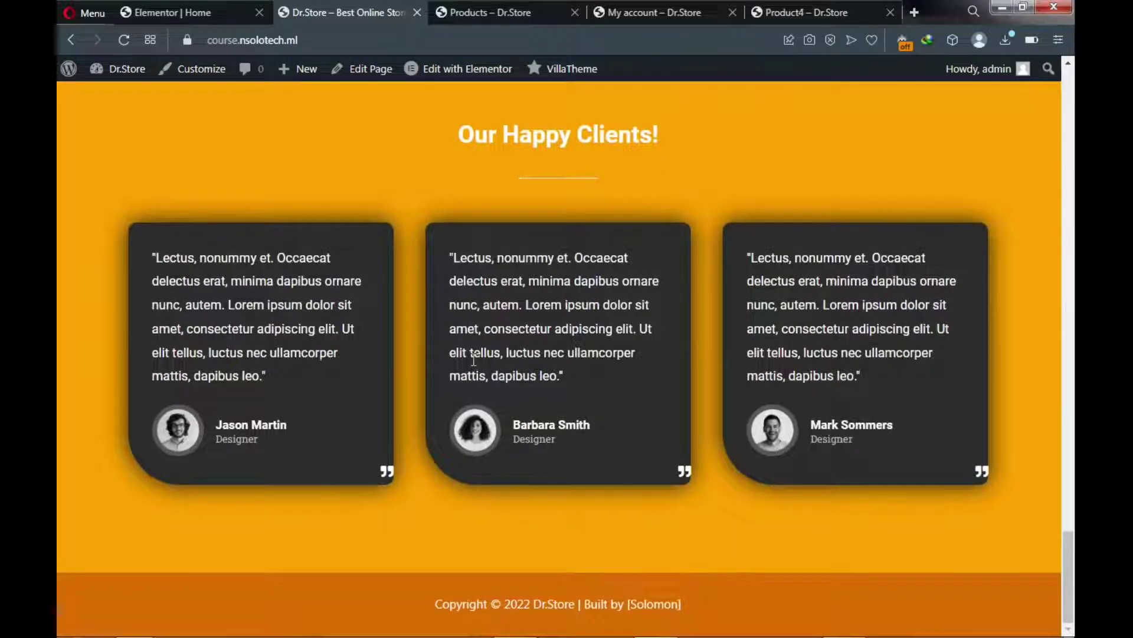
scroll(475, 367, up, 6)
scroll(475, 366, up, 10)
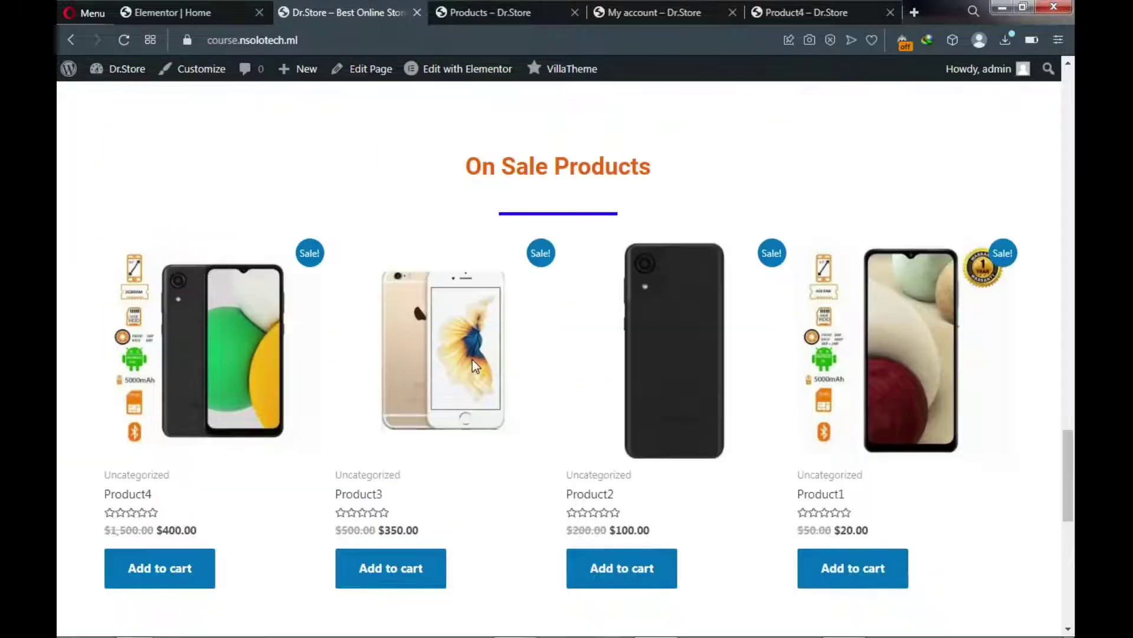
scroll(474, 366, up, 10)
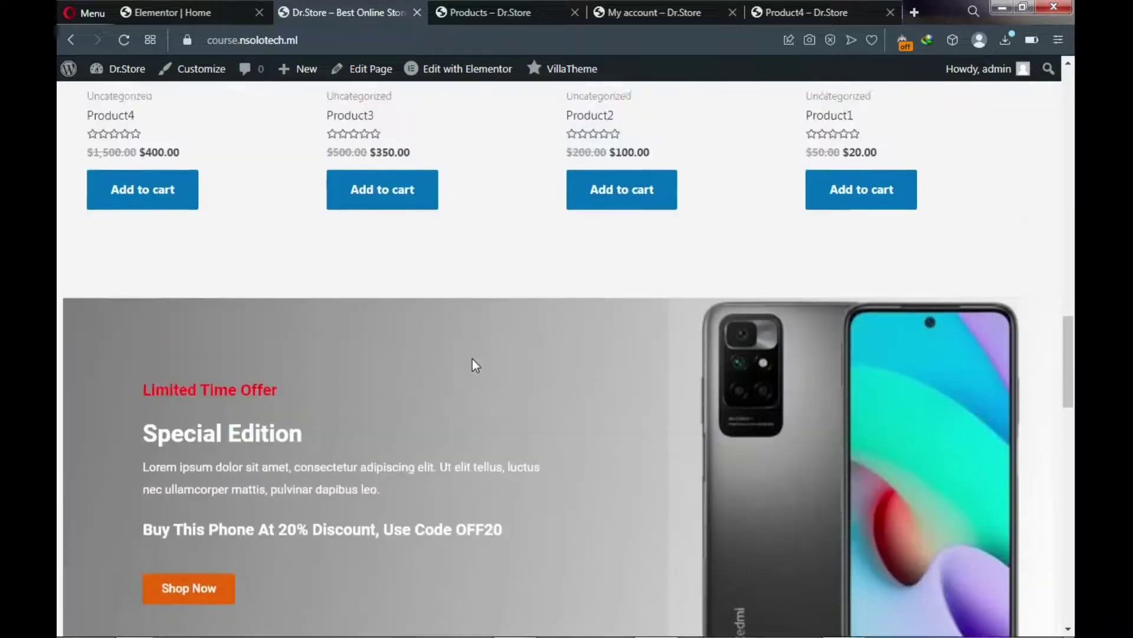
scroll(474, 359, up, 10)
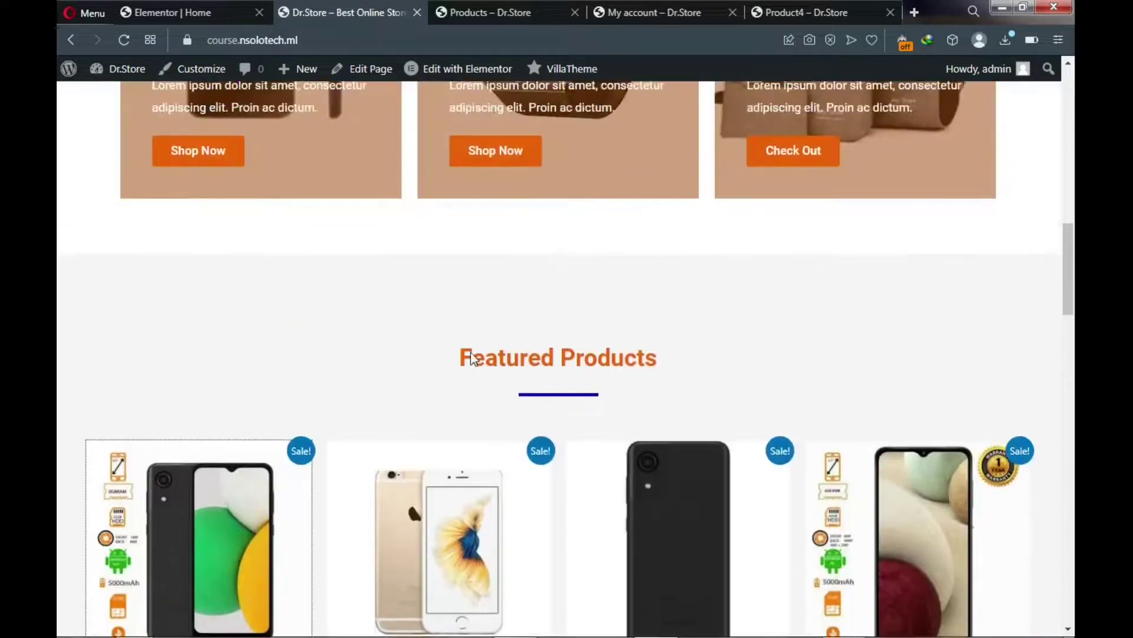
scroll(471, 353, up, 3)
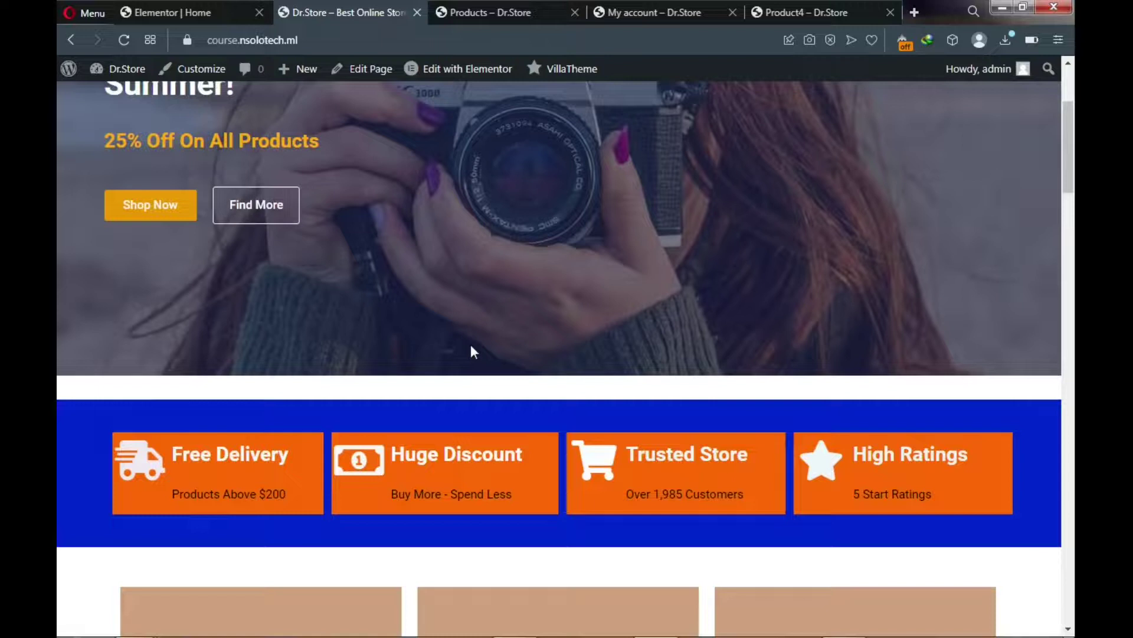
scroll(471, 350, up, 3)
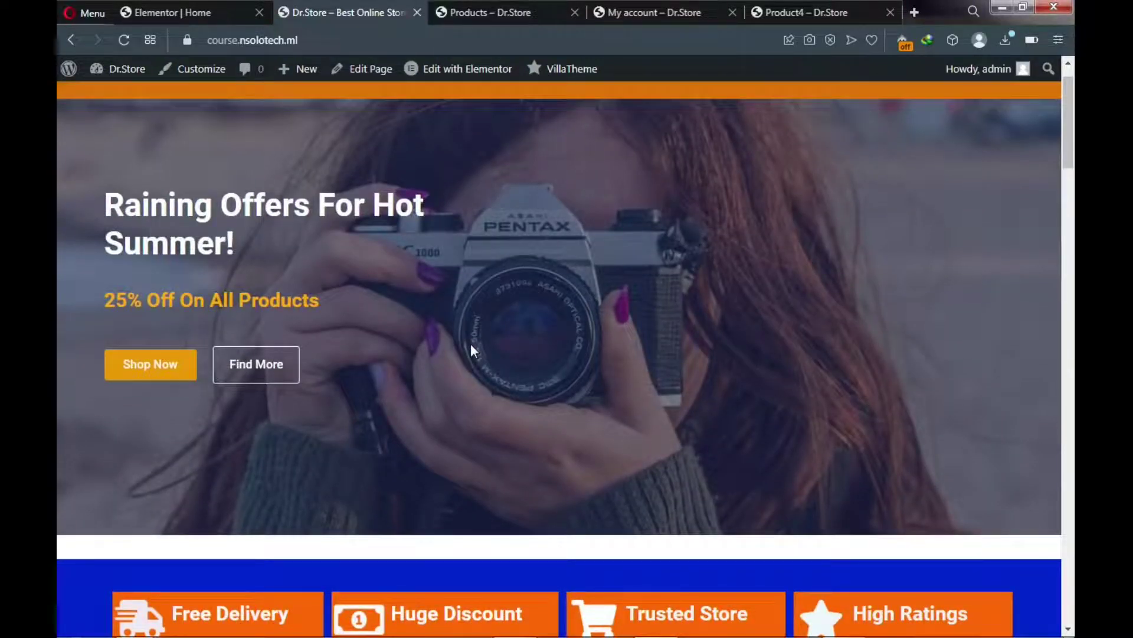
scroll(470, 343, up, 1)
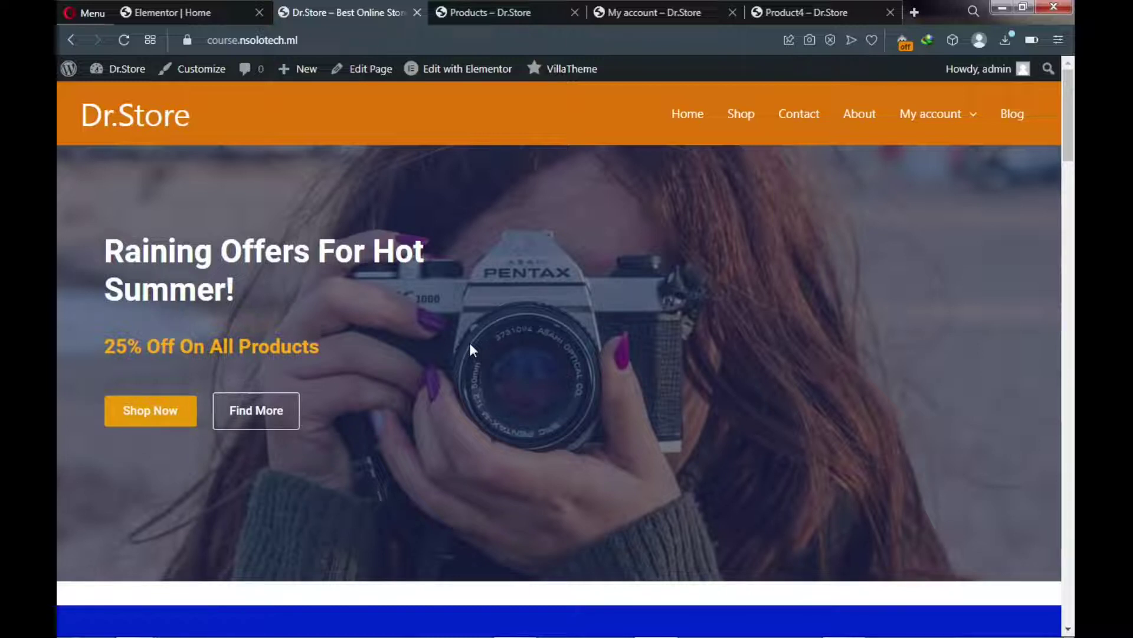
Switch to the Elementor editor for the Home page and look through its sections down to the empty widget area below the testimonials
click(232, 7)
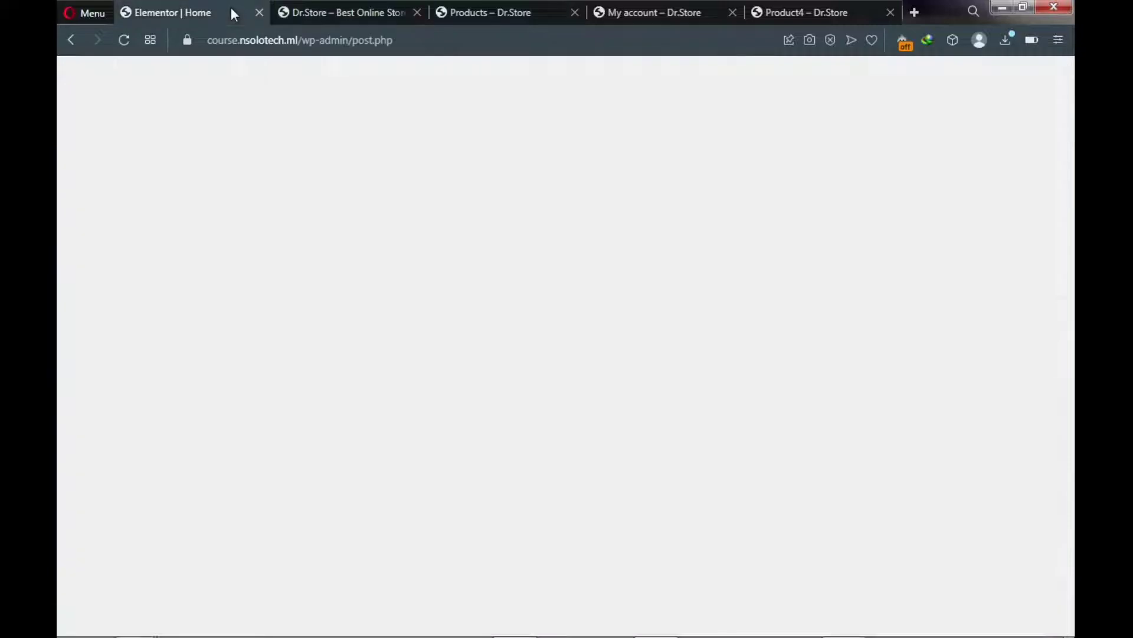
scroll(582, 204, up, 10)
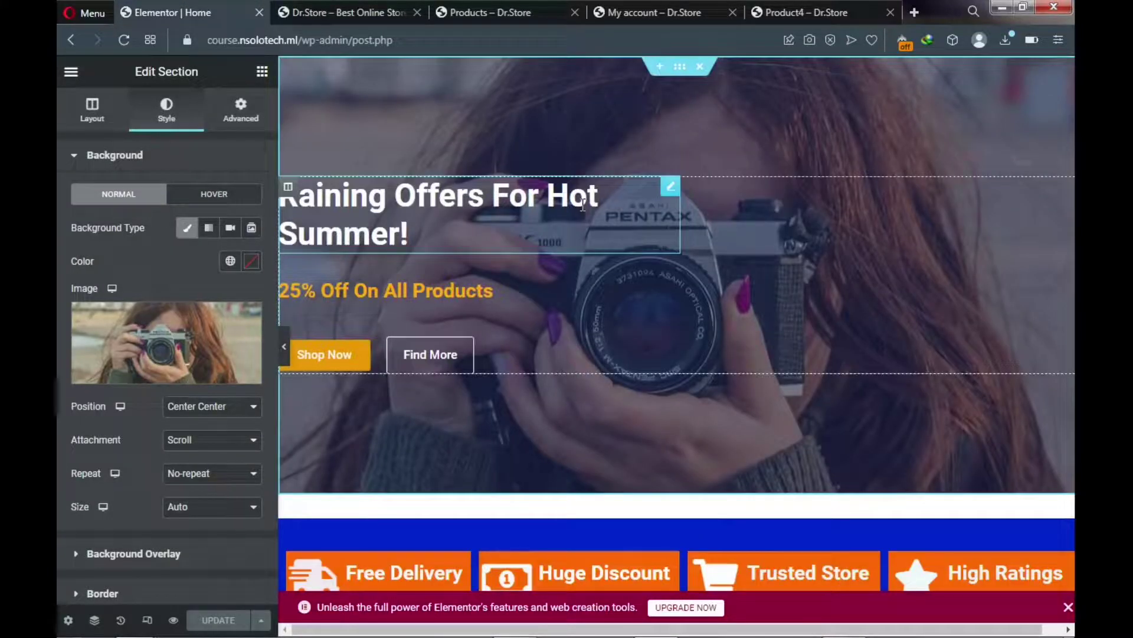
scroll(582, 204, down, 7)
scroll(581, 204, down, 8)
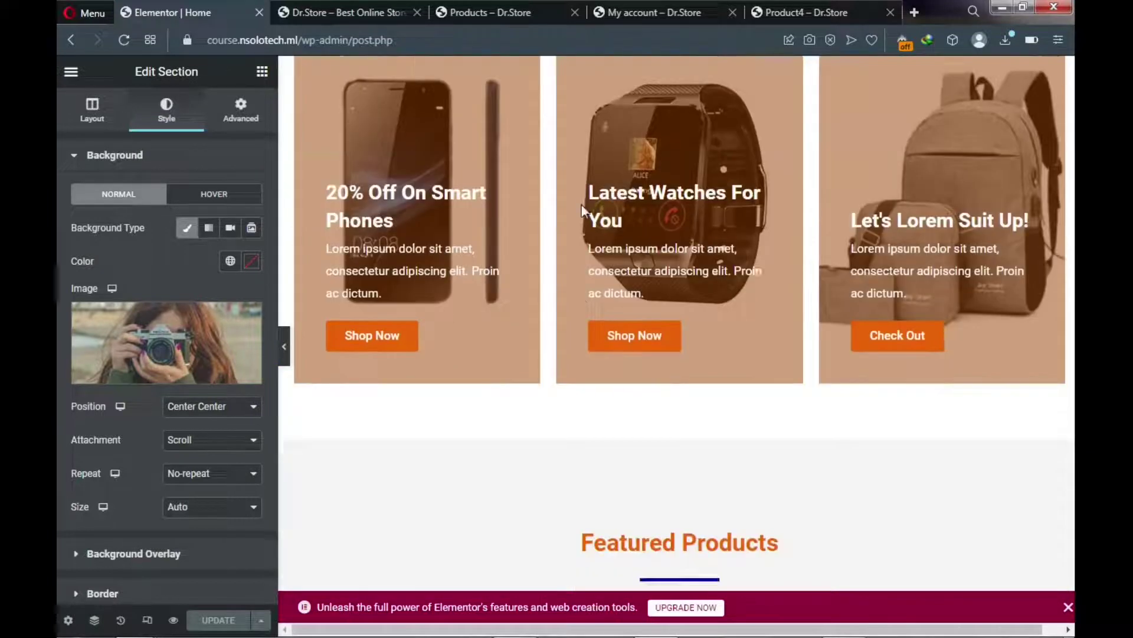
scroll(582, 220, down, 10)
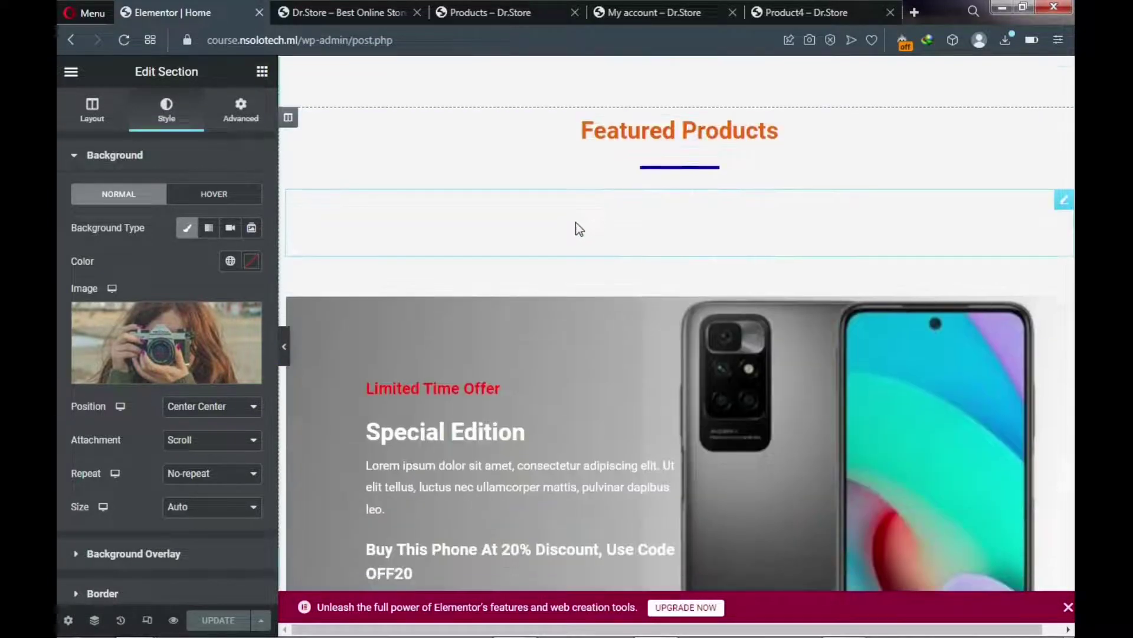
scroll(575, 222, down, 6)
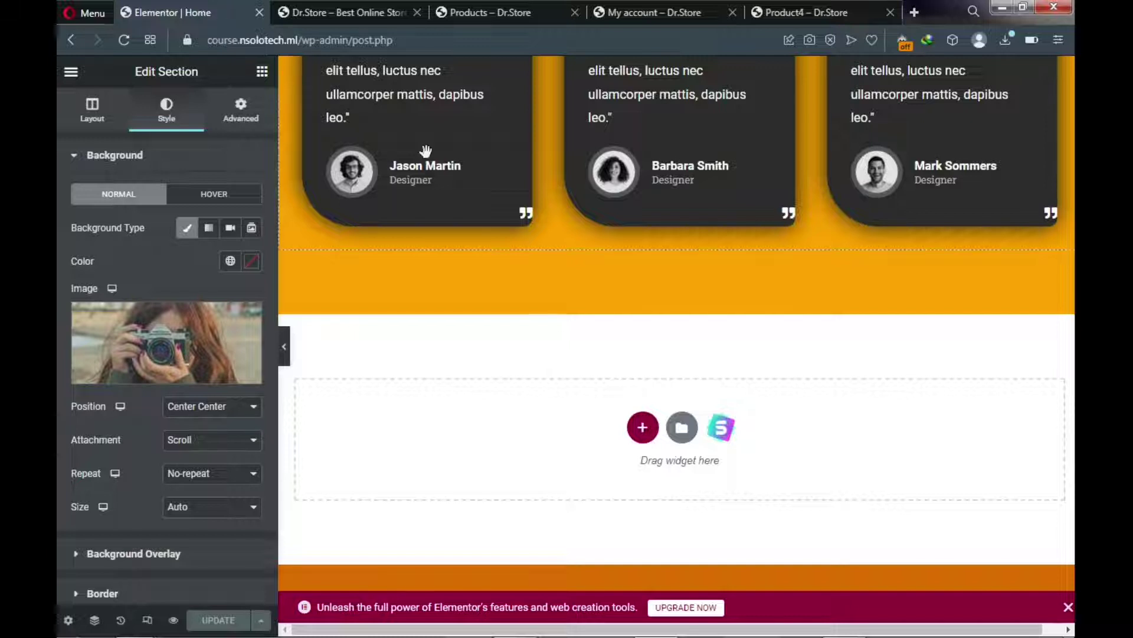
Return to the live Dr.Store homepage and review its sections from the hero banner to the Featured Products, ending at the header
mouse_move(439, 13)
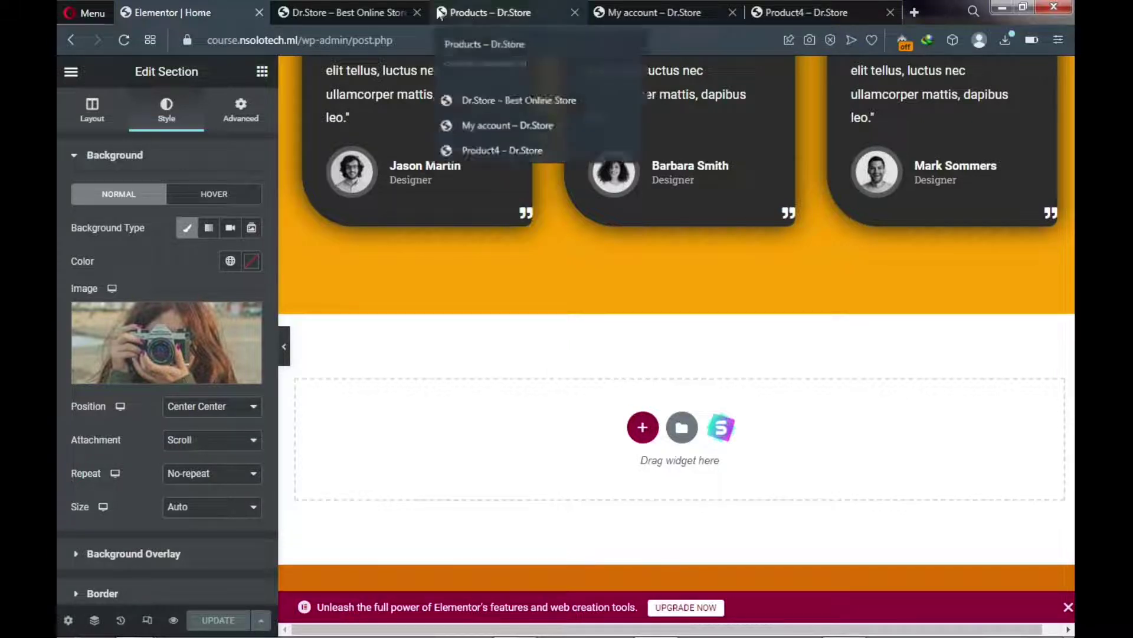
click(357, 10)
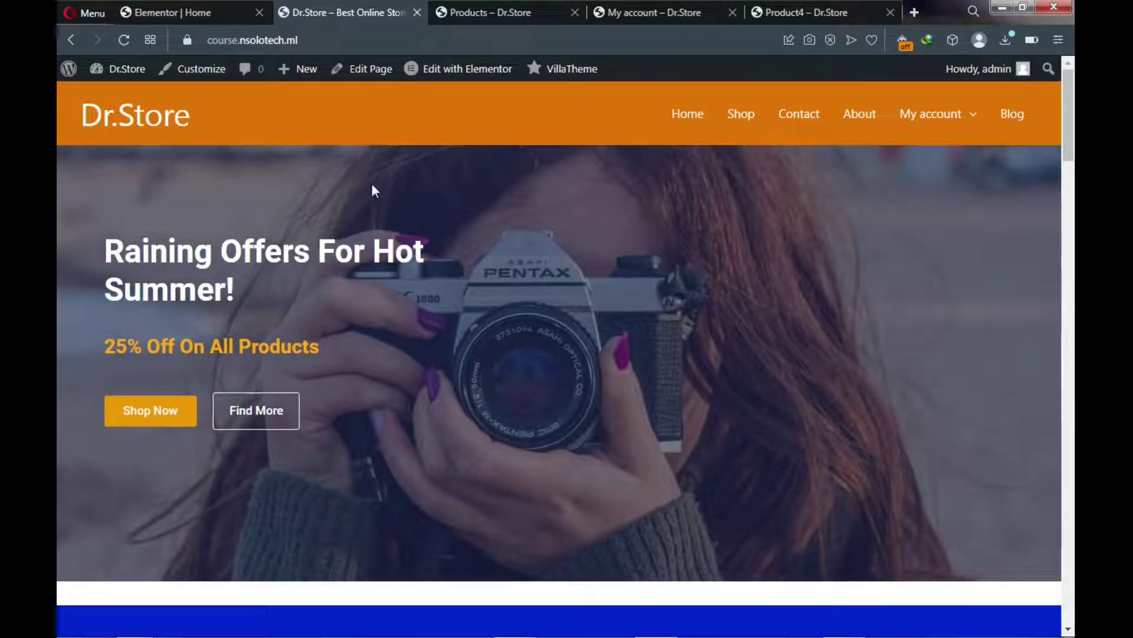
scroll(371, 185, down, 6)
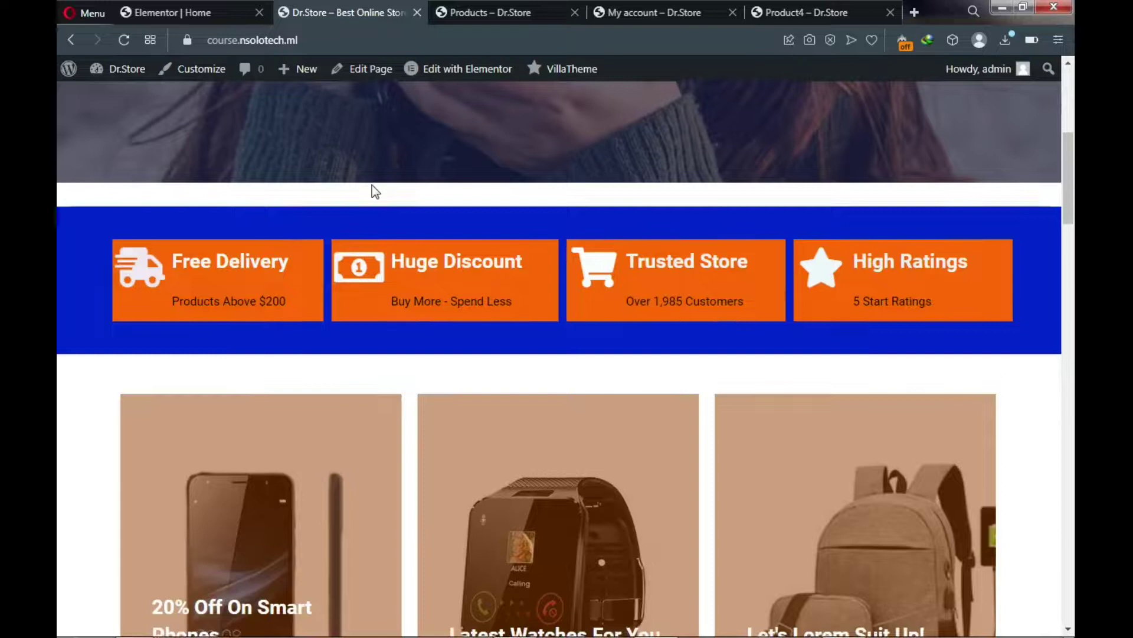
scroll(371, 190, up, 5)
scroll(372, 190, up, 2)
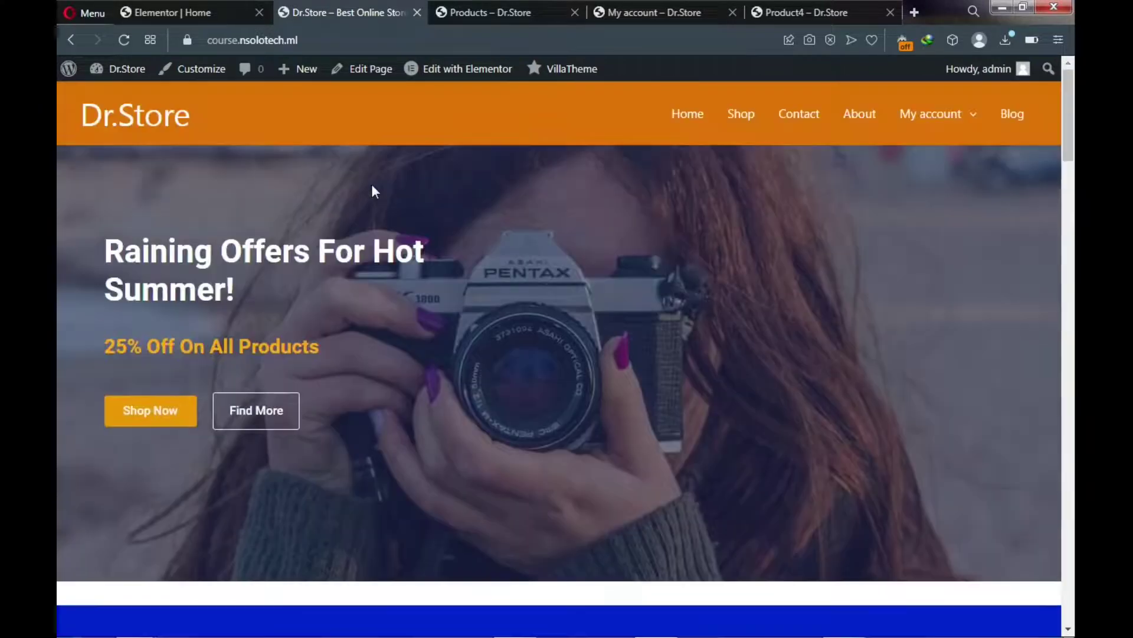
scroll(372, 190, down, 4)
scroll(372, 190, down, 9)
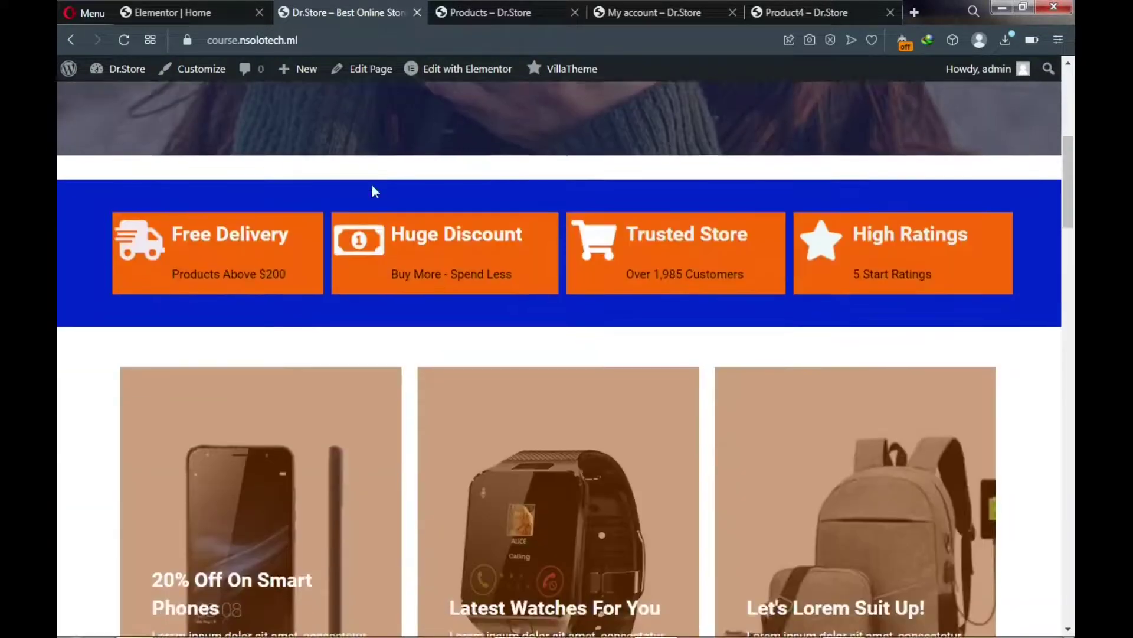
scroll(317, 283, down, 4)
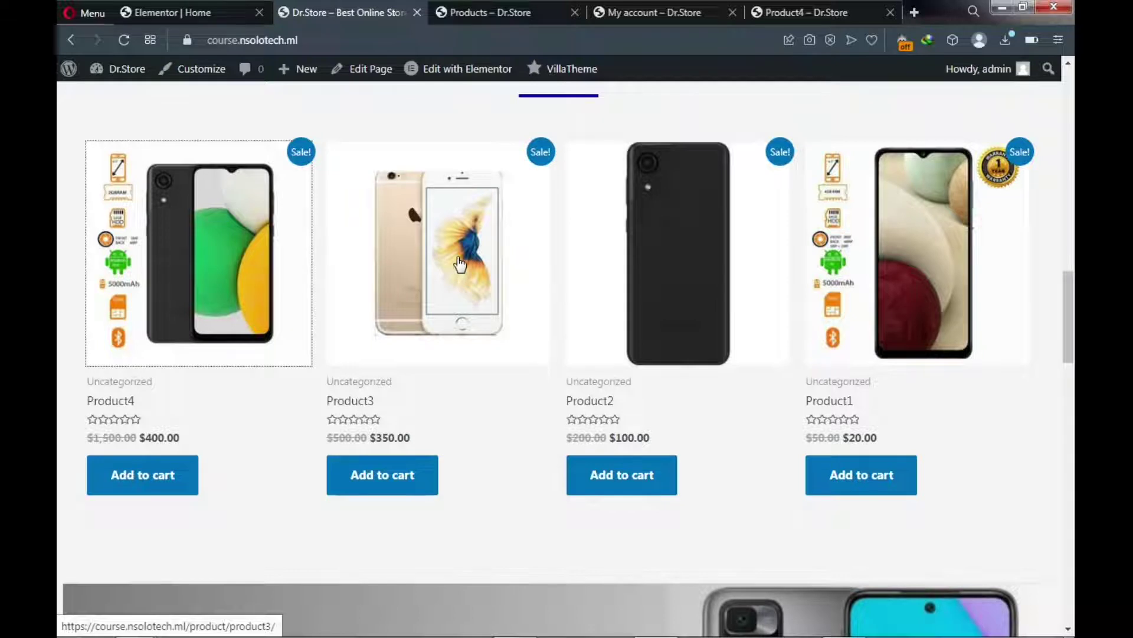
scroll(457, 266, up, 3)
scroll(459, 253, up, 15)
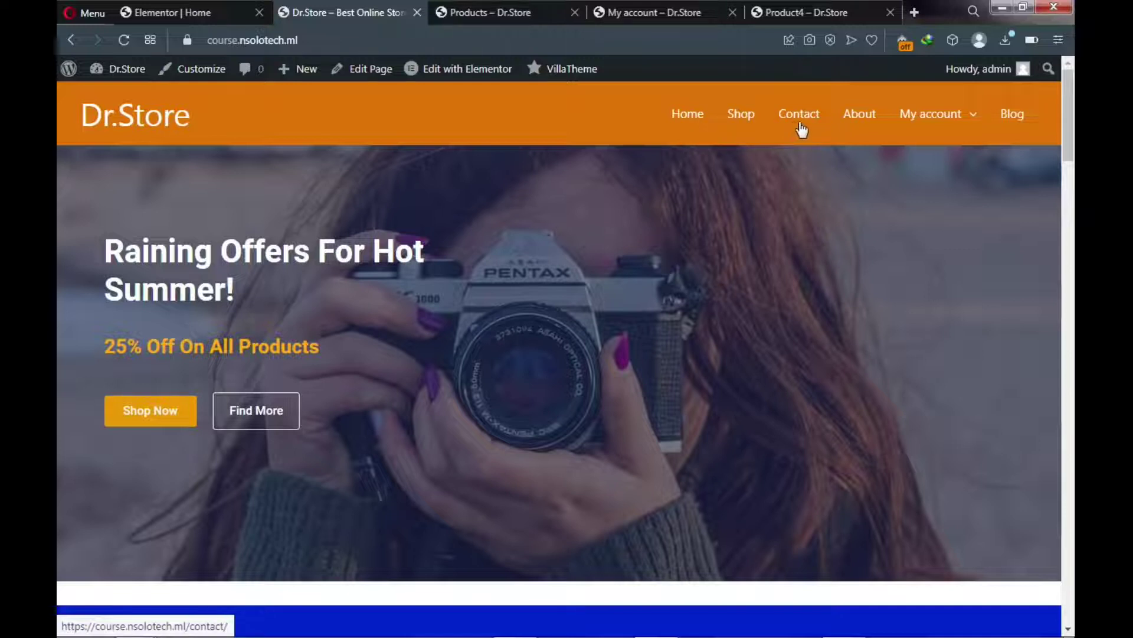
Examine the homepage's header navigation, the four benefit boxes and the three promotional product banners
mouse_move(925, 121)
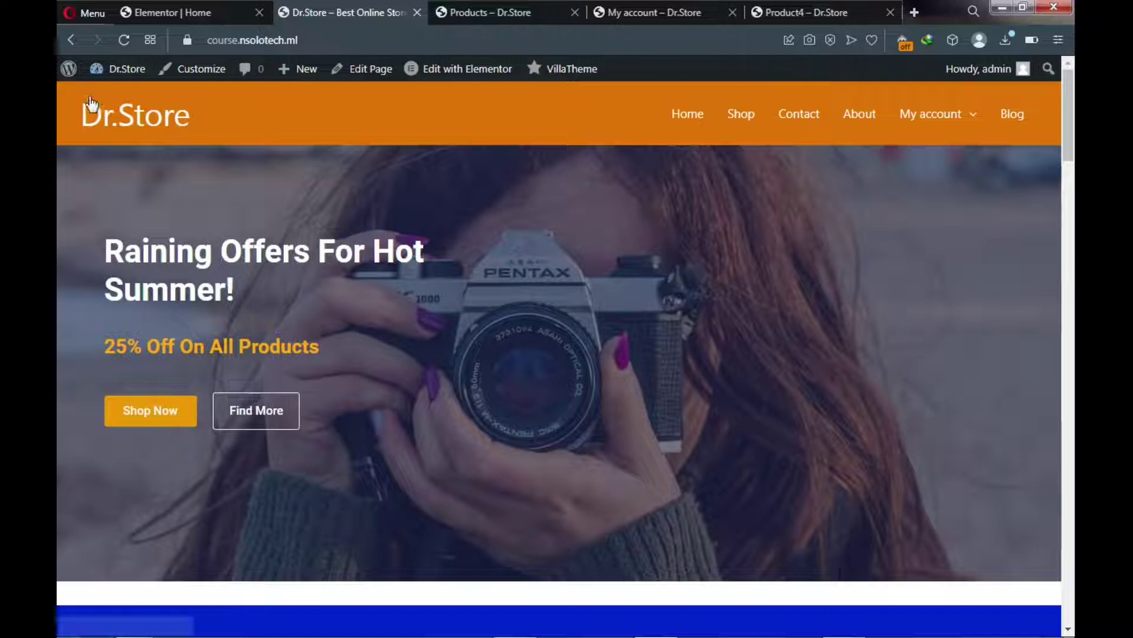
mouse_move(971, 118)
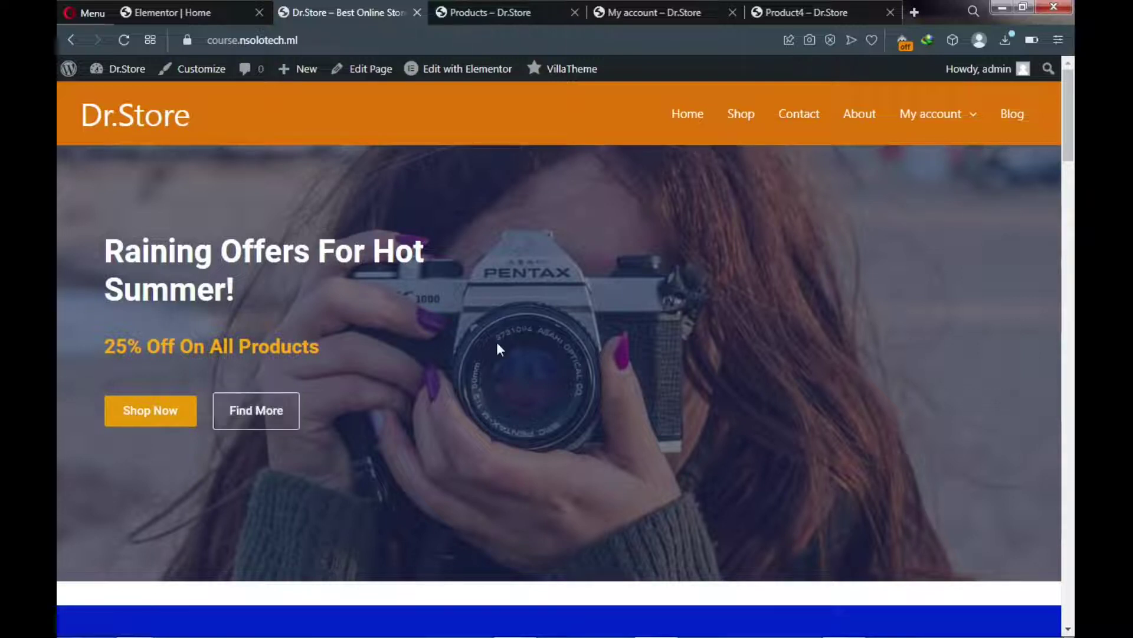
scroll(295, 401, down, 3)
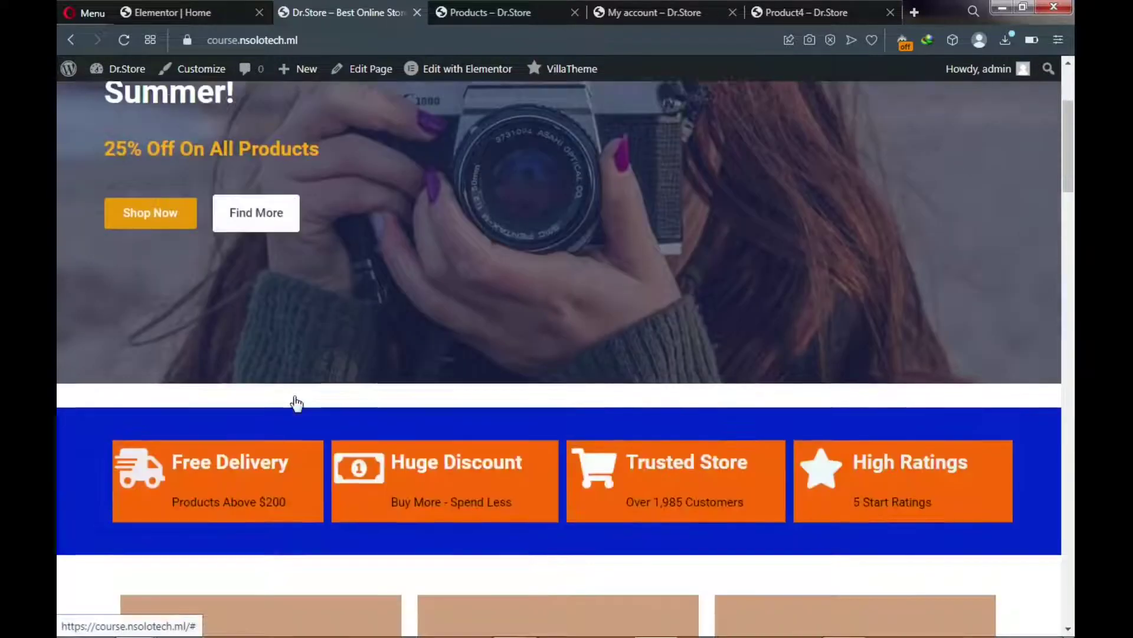
scroll(293, 396, down, 2)
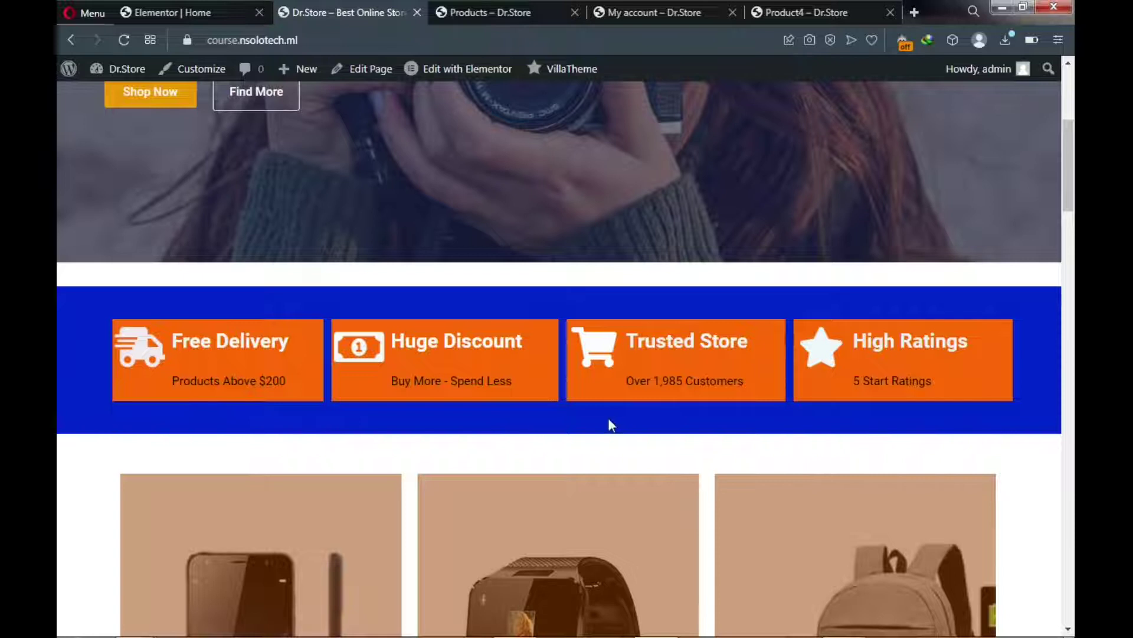
scroll(606, 422, up, 1)
scroll(602, 423, down, 4)
scroll(566, 435, down, 2)
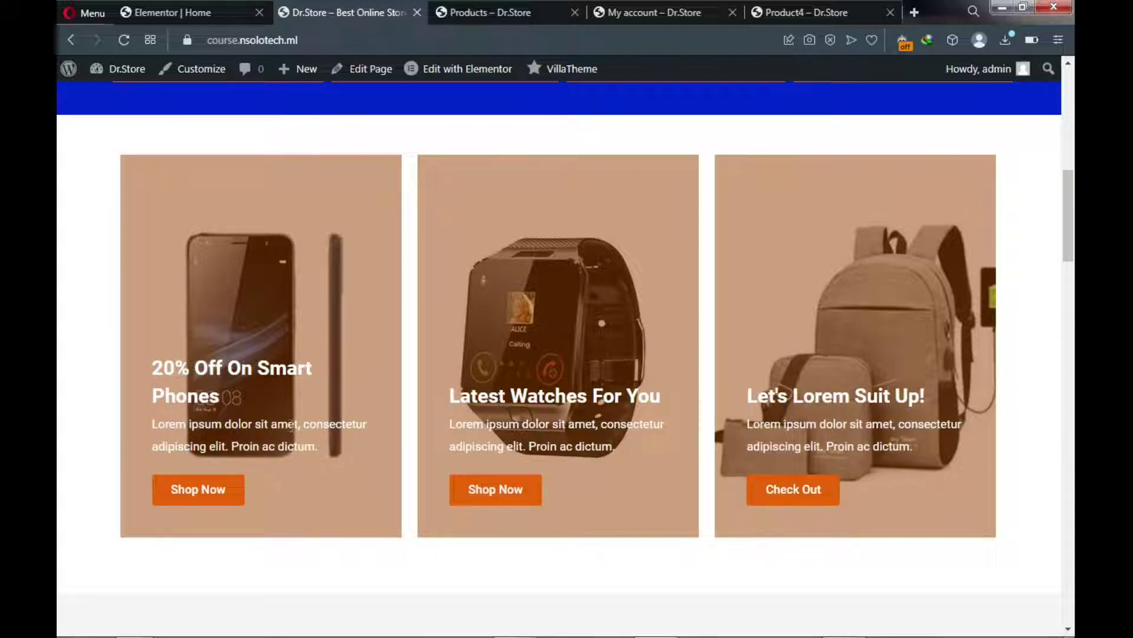
Examine the Featured Products grid, the Special Edition limited-time offer banner and the On Sale Products grid
scroll(445, 277, down, 8)
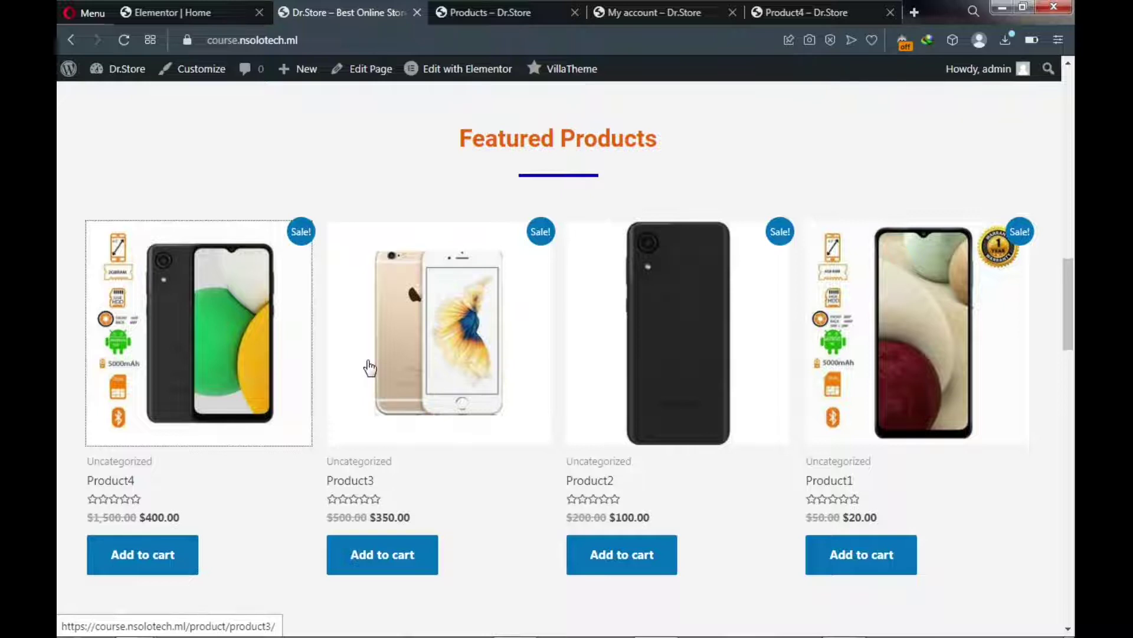
scroll(370, 368, down, 7)
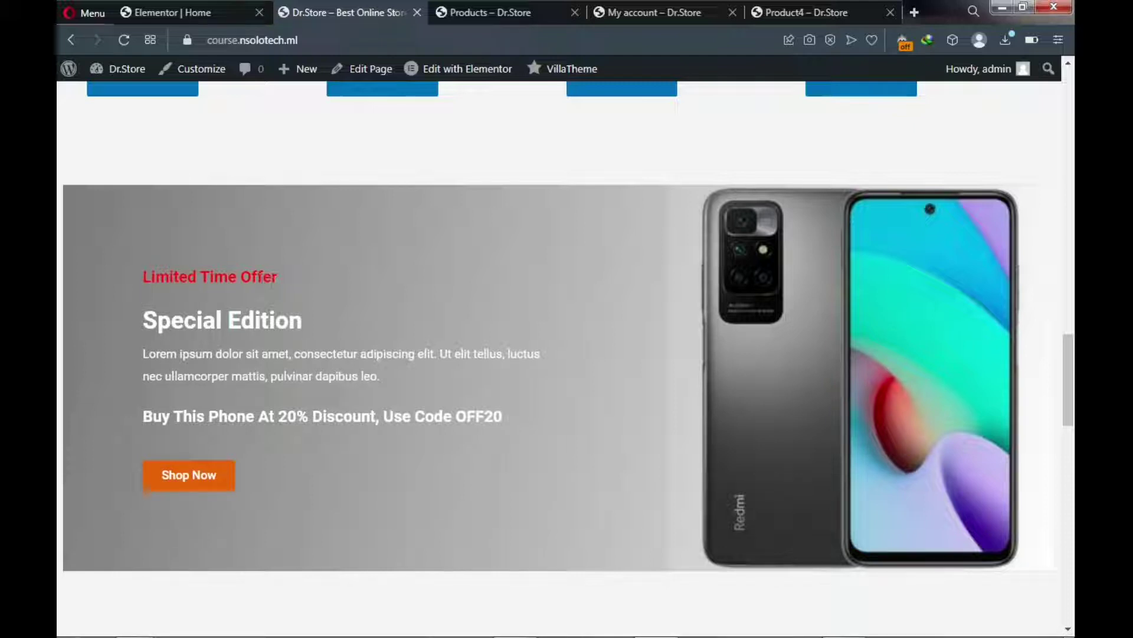
scroll(292, 302, down, 3)
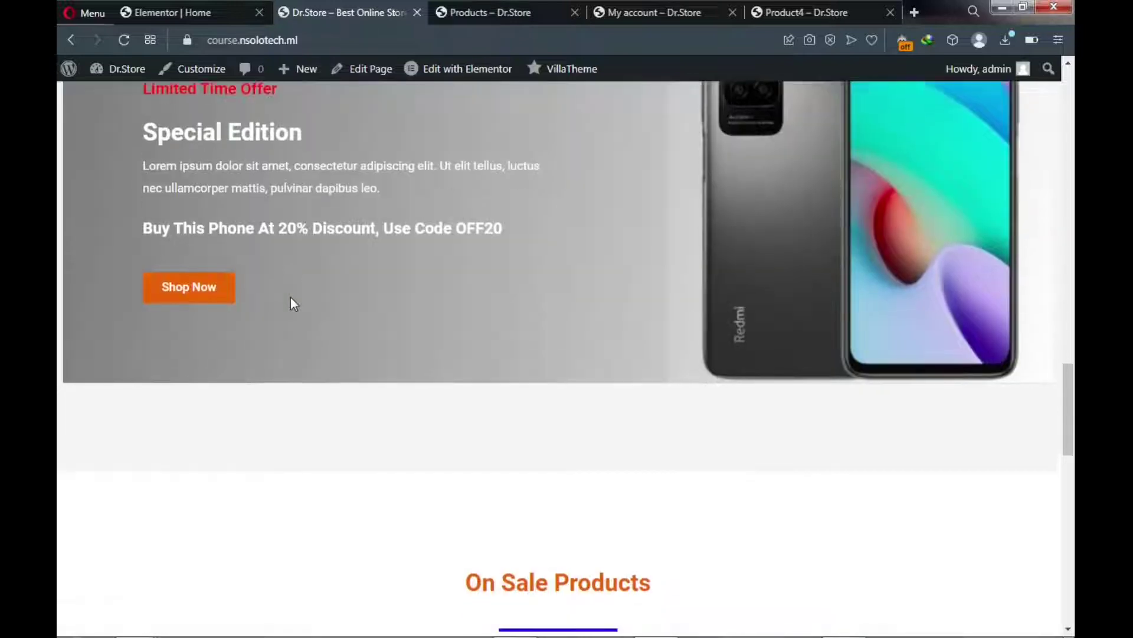
scroll(291, 299, down, 6)
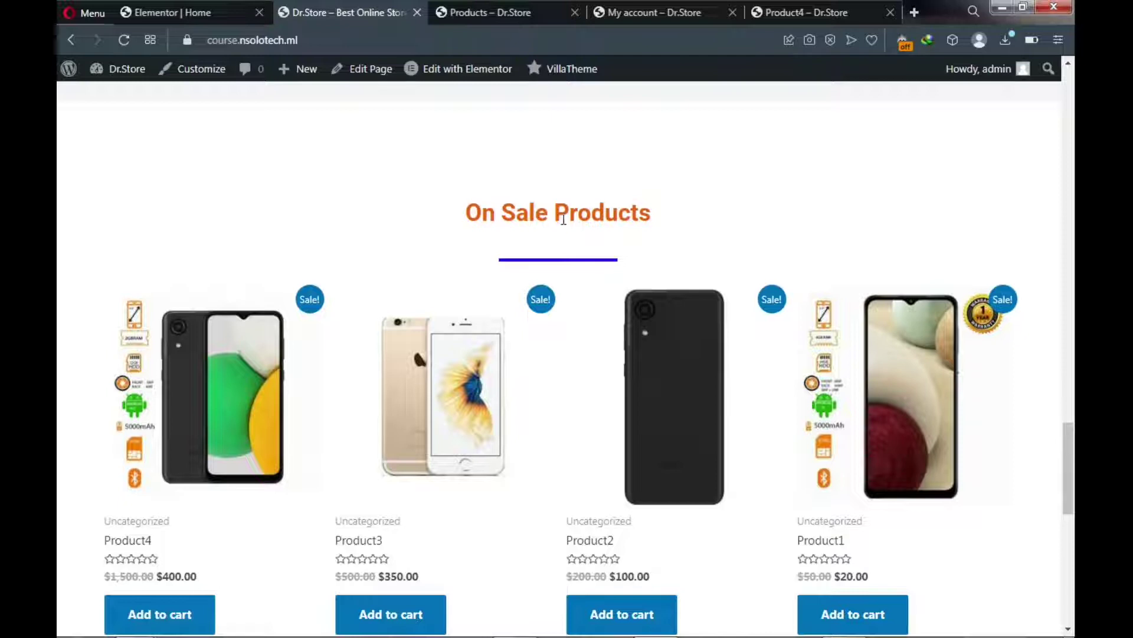
scroll(557, 230, down, 3)
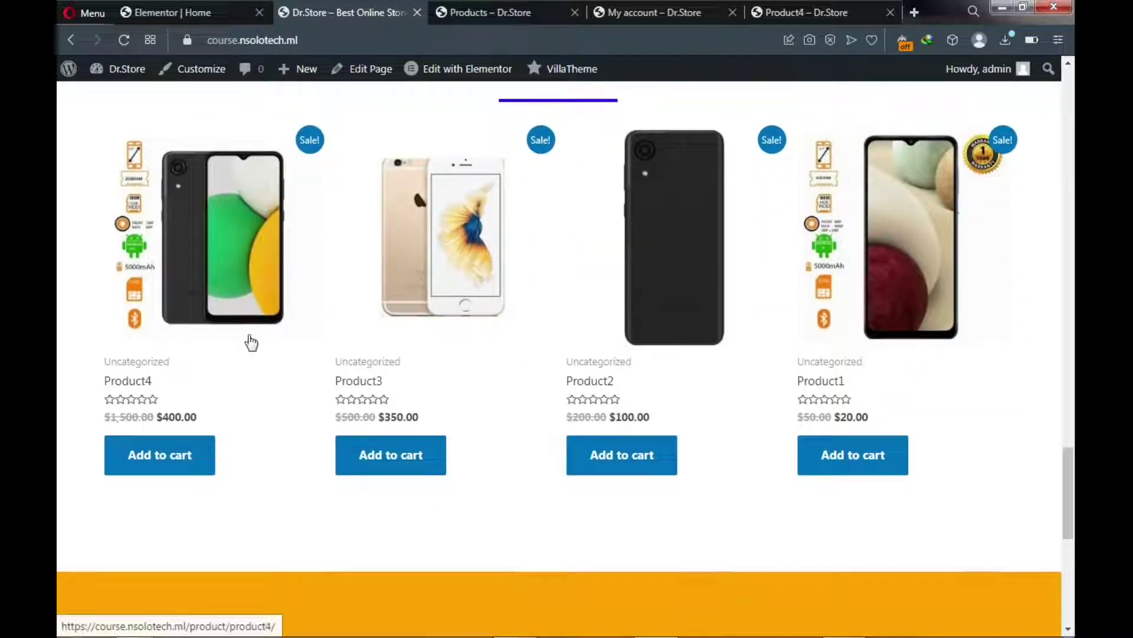
scroll(469, 335, up, 1)
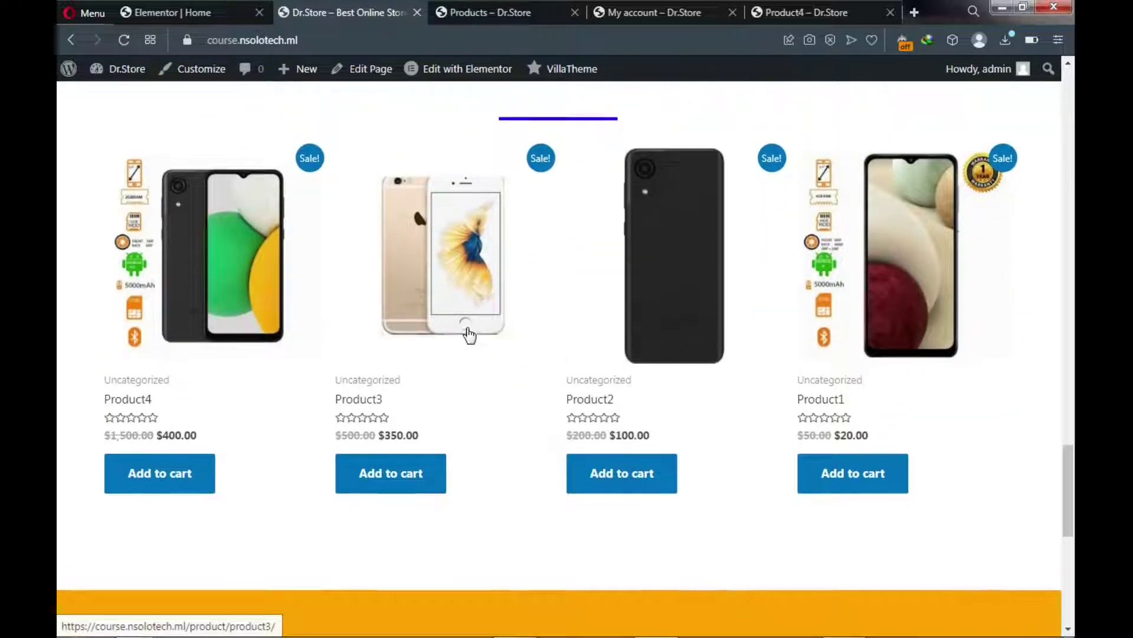
scroll(469, 335, up, 1)
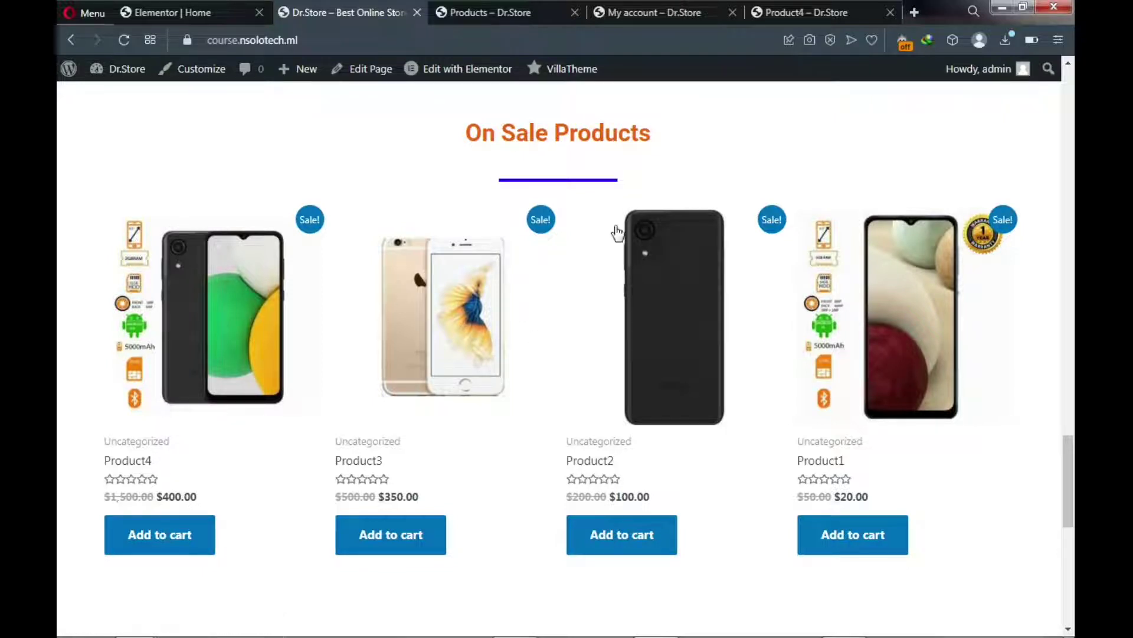
Examine the homepage's Our Happy Clients testimonials and the footer copyright line, ending back at the header
scroll(478, 348, down, 1)
scroll(476, 346, down, 2)
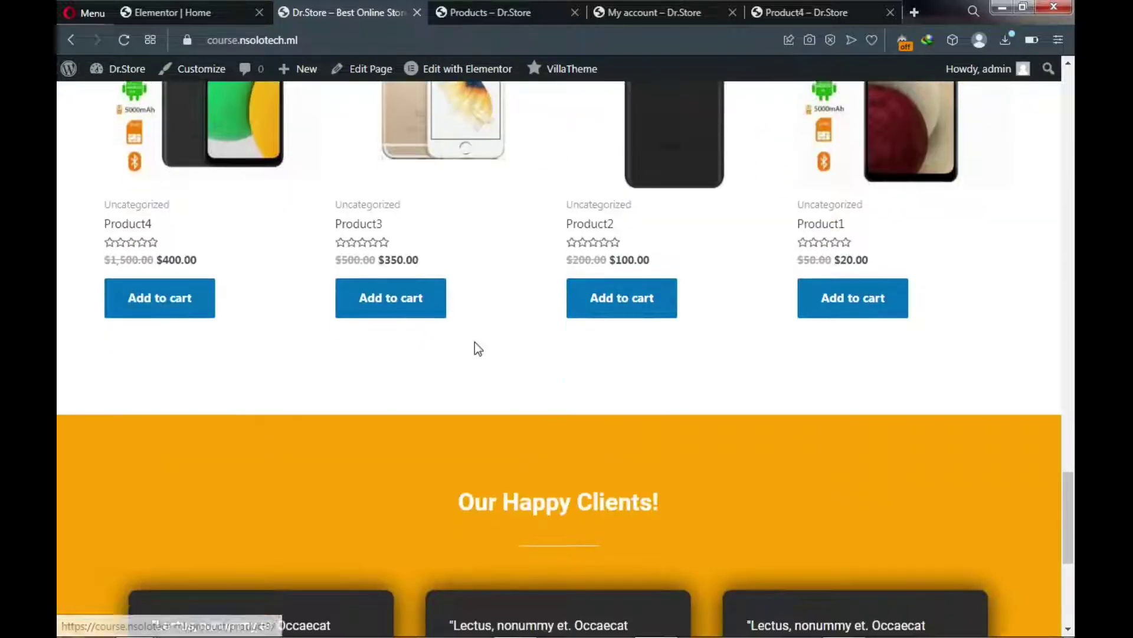
scroll(473, 345, down, 4)
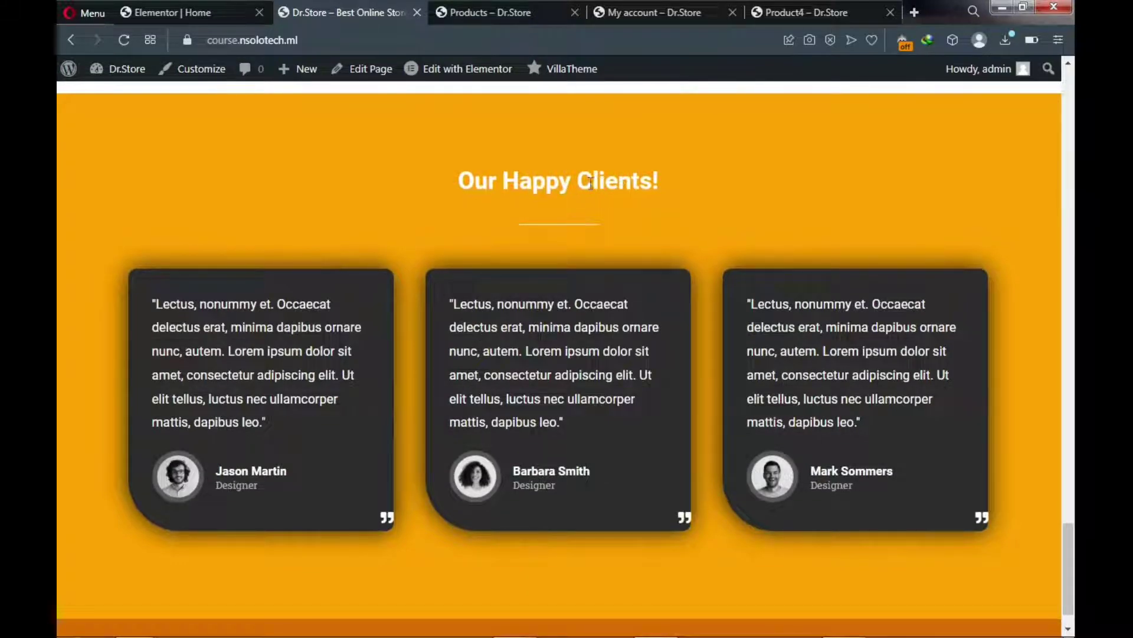
mouse_move(578, 180)
mouse_down()
mouse_move(661, 186)
mouse_move(592, 186)
mouse_up()
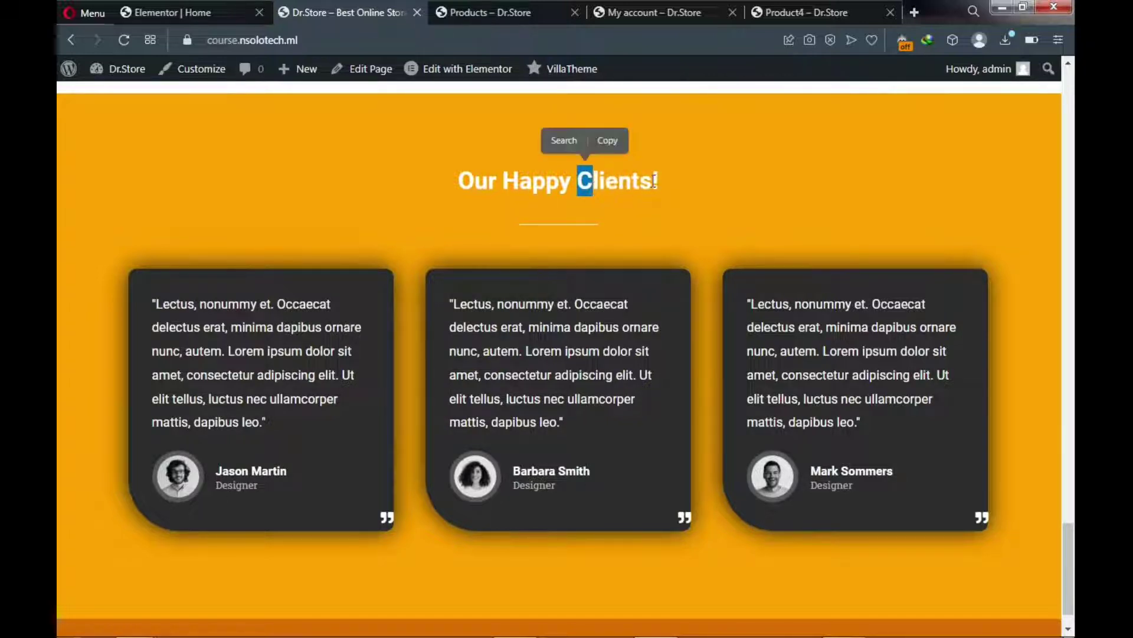
click(654, 181)
scroll(519, 256, down, 1)
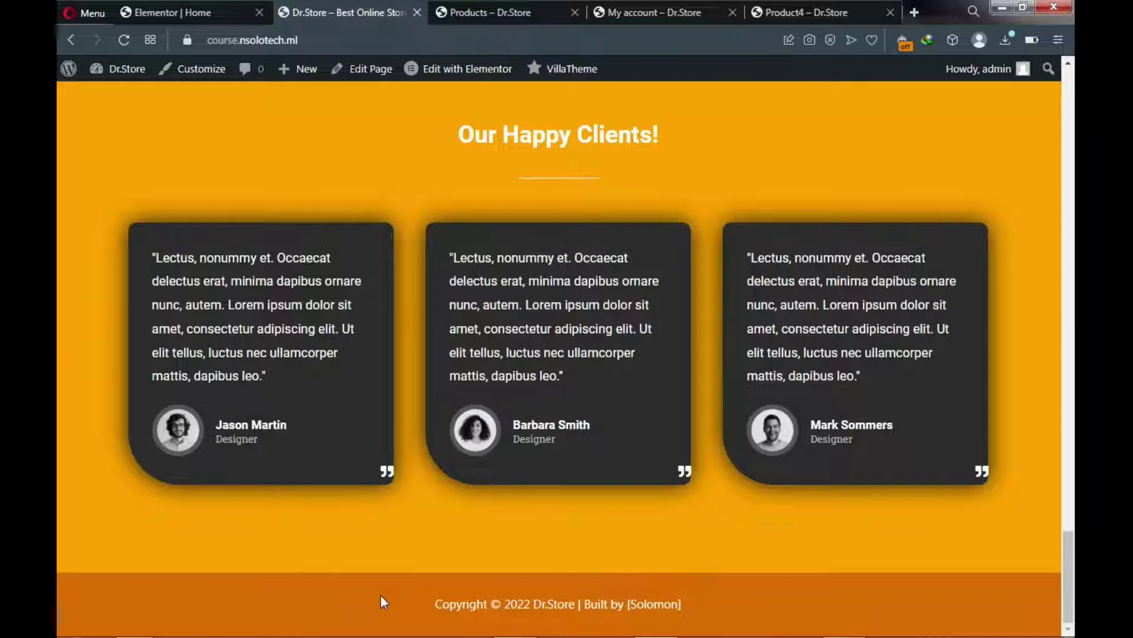
drag(437, 604, 661, 613)
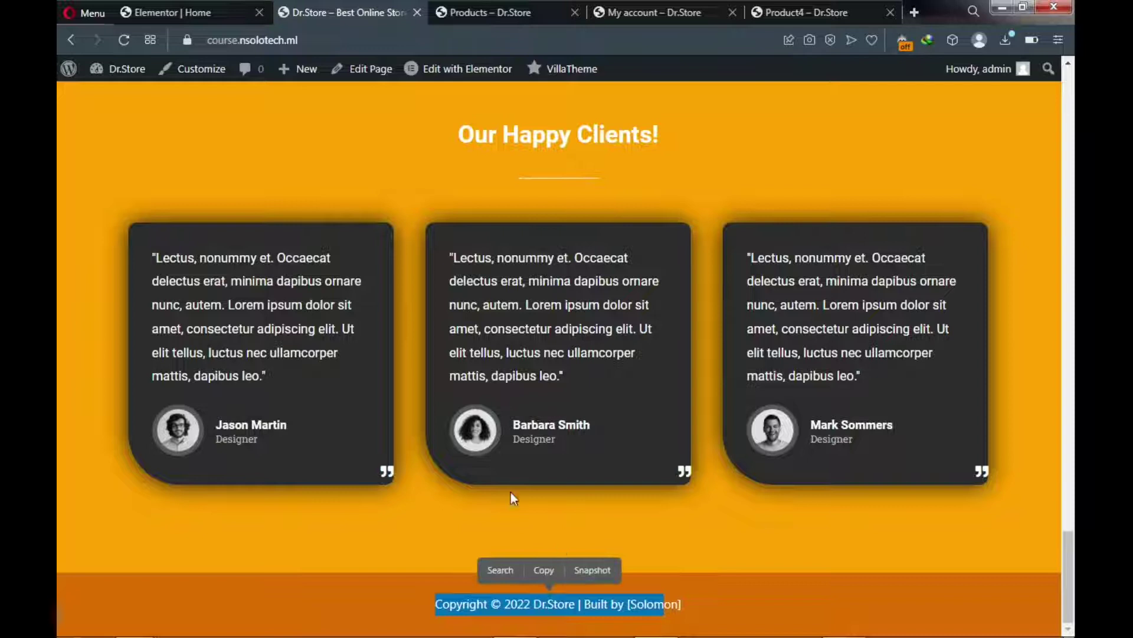
scroll(463, 391, up, 10)
scroll(452, 295, up, 10)
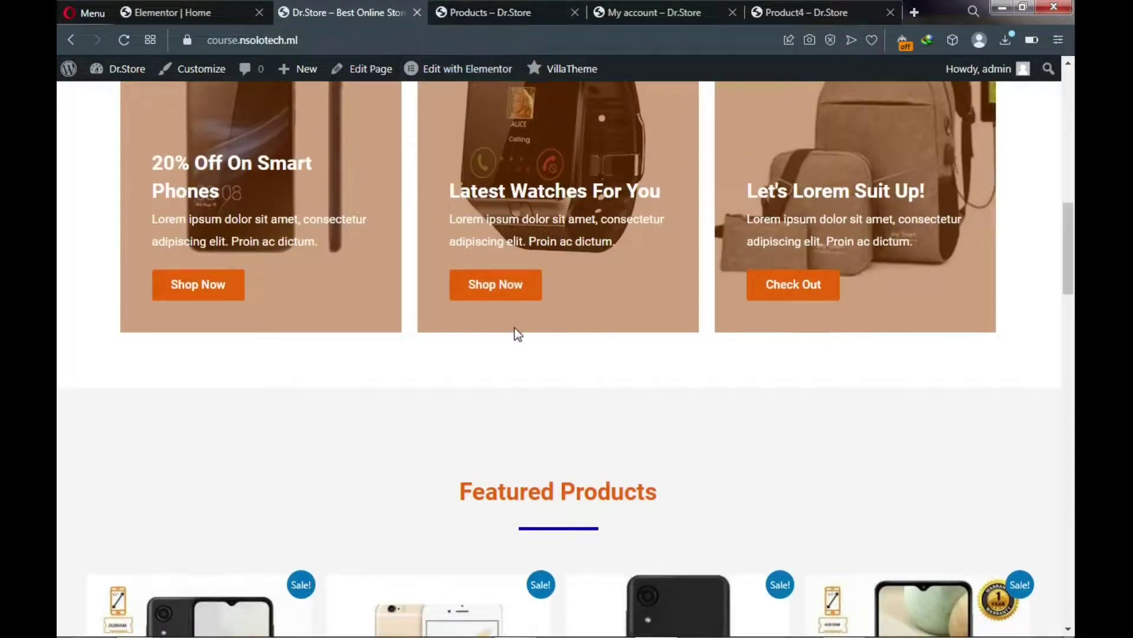
scroll(516, 331, up, 10)
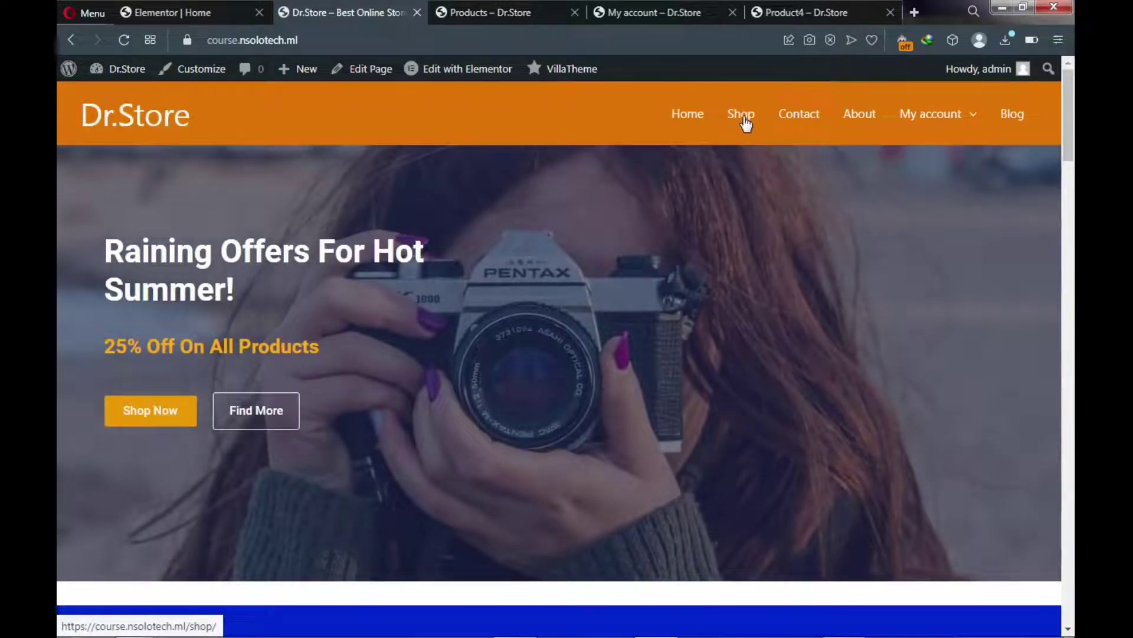
Switch to the store's Shop page and look through its product grid down to the footer
click(511, 12)
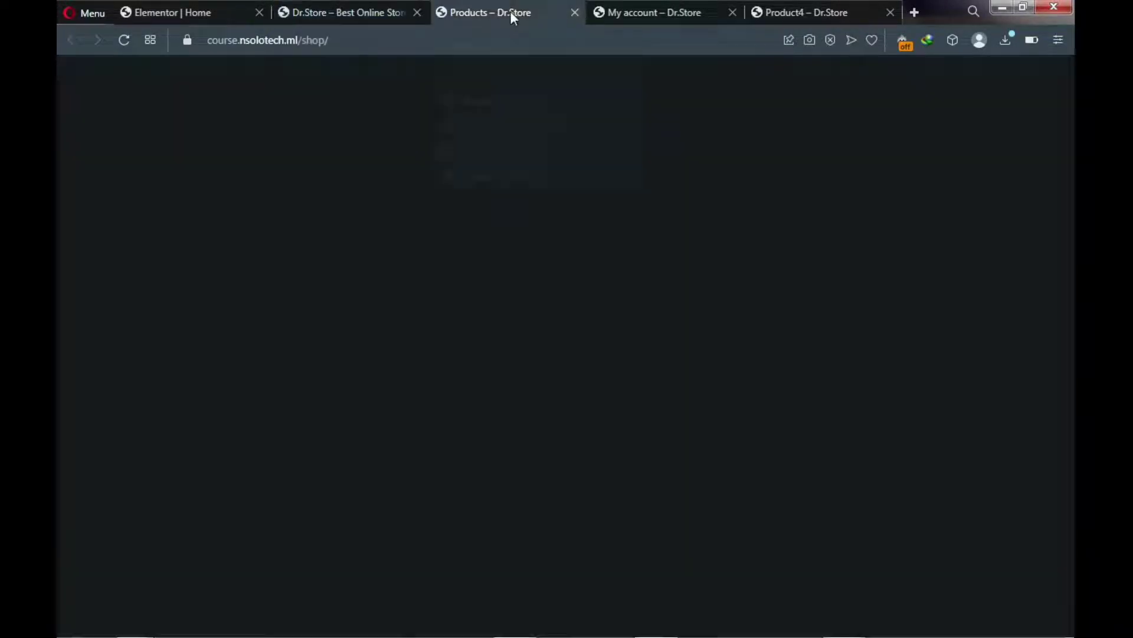
scroll(475, 151, down, 1)
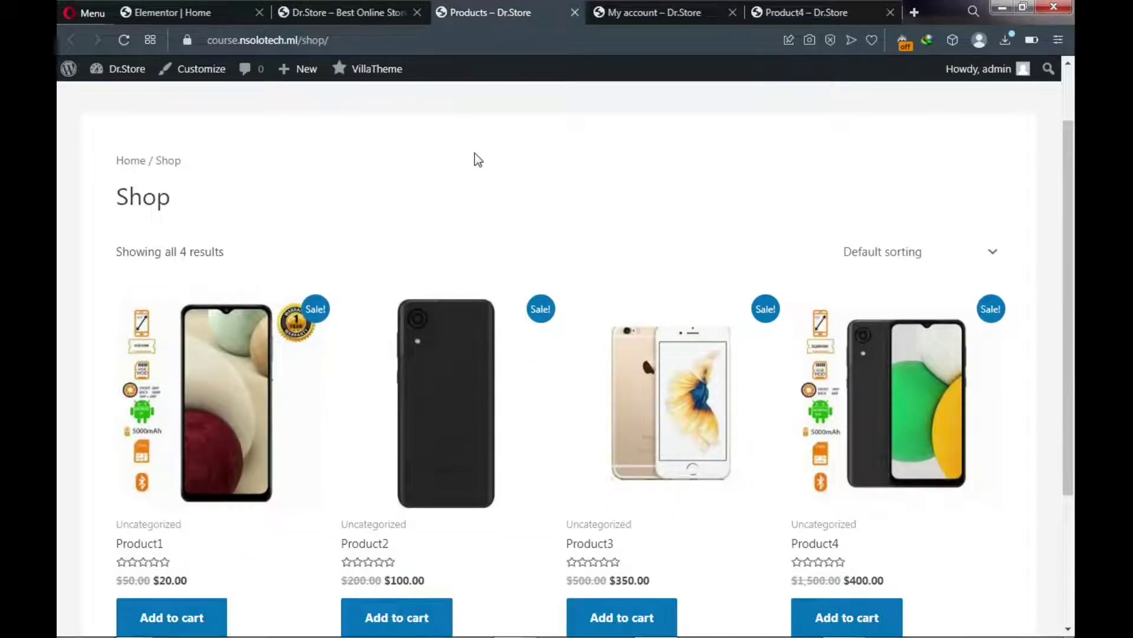
scroll(476, 155, down, 3)
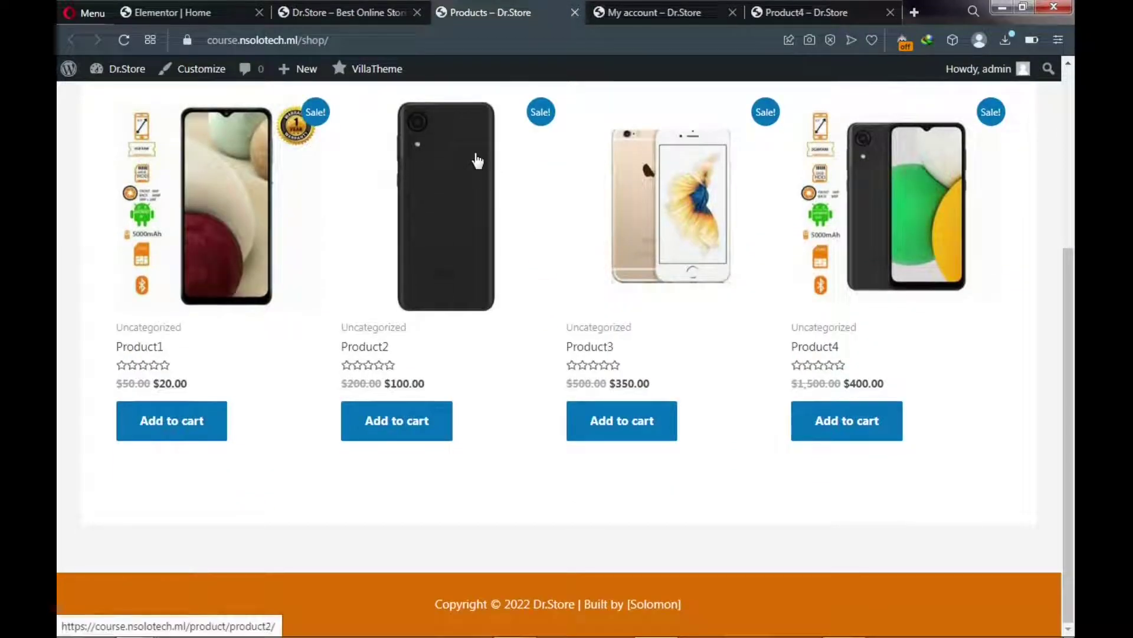
scroll(477, 161, up, 4)
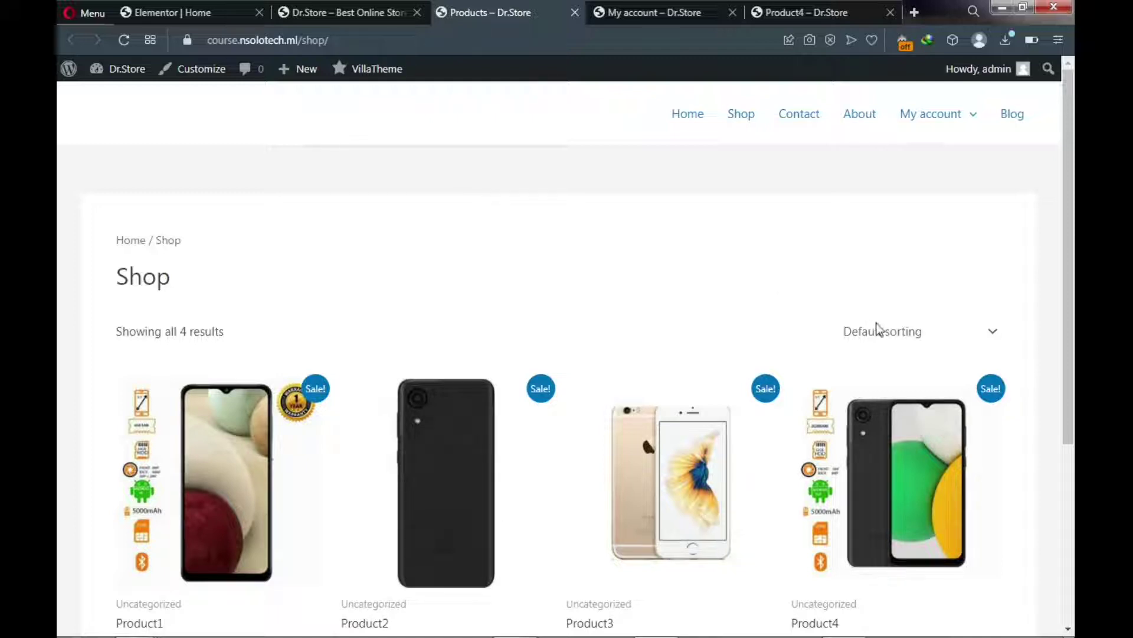
Sort the Shop page's products by price: low to high
click(899, 335)
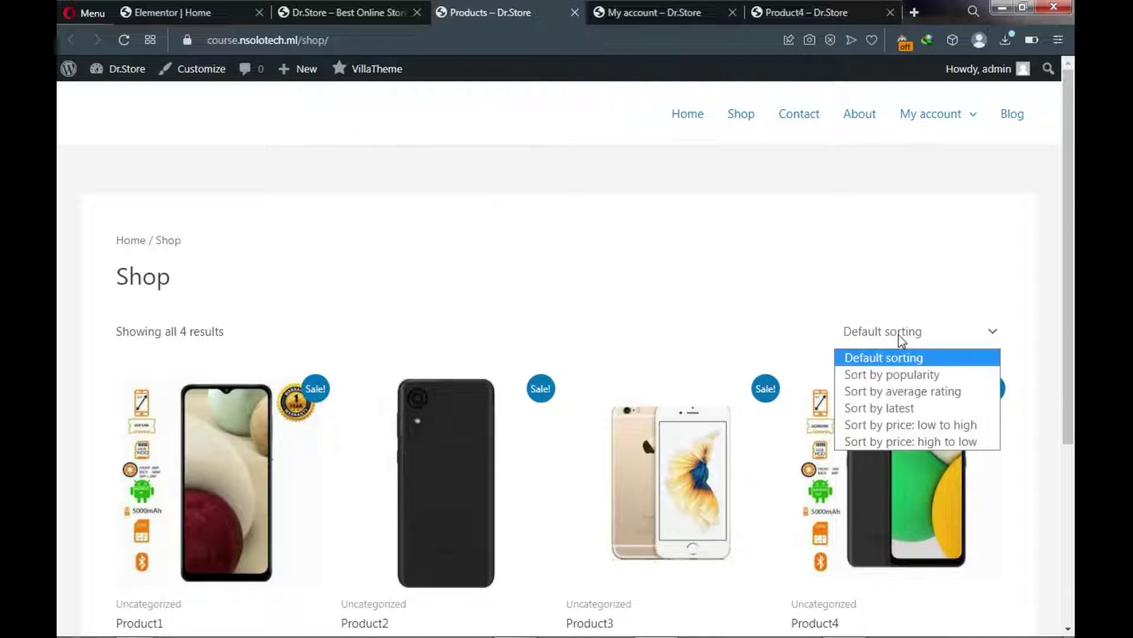
click(924, 425)
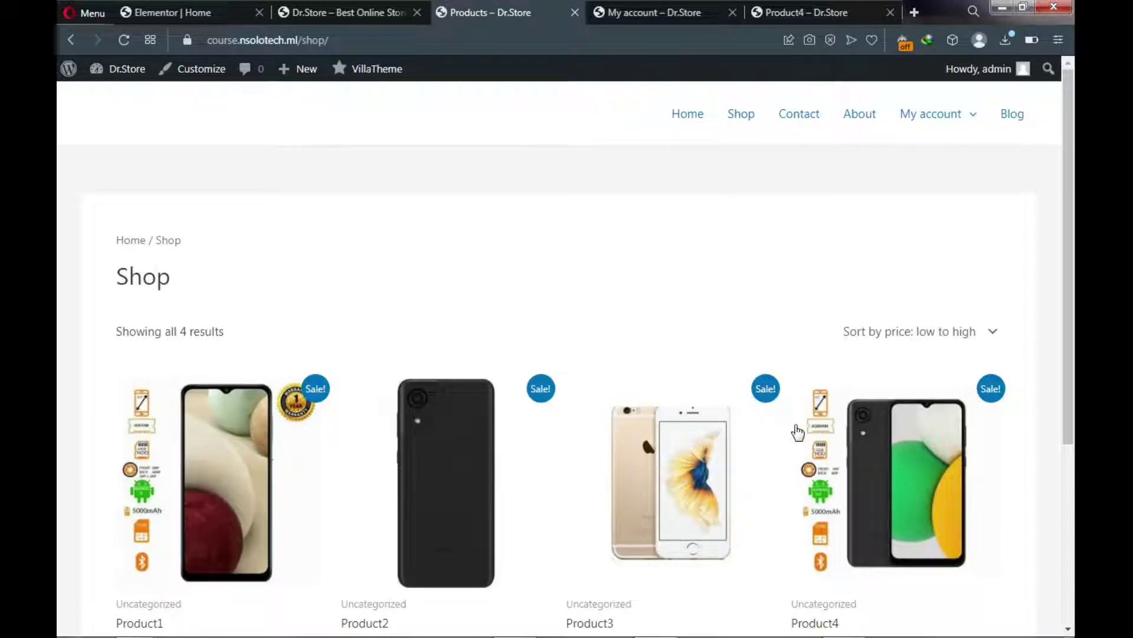
scroll(798, 433, down, 1)
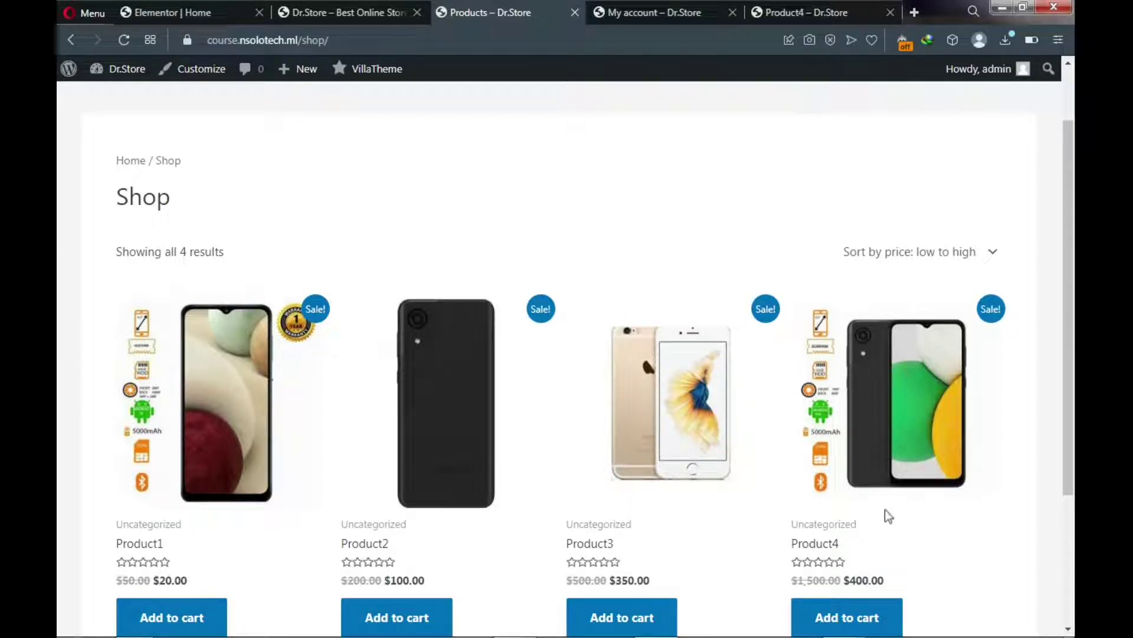
Sort the Shop page's products by price: high to low and check the reordered grid
click(942, 256)
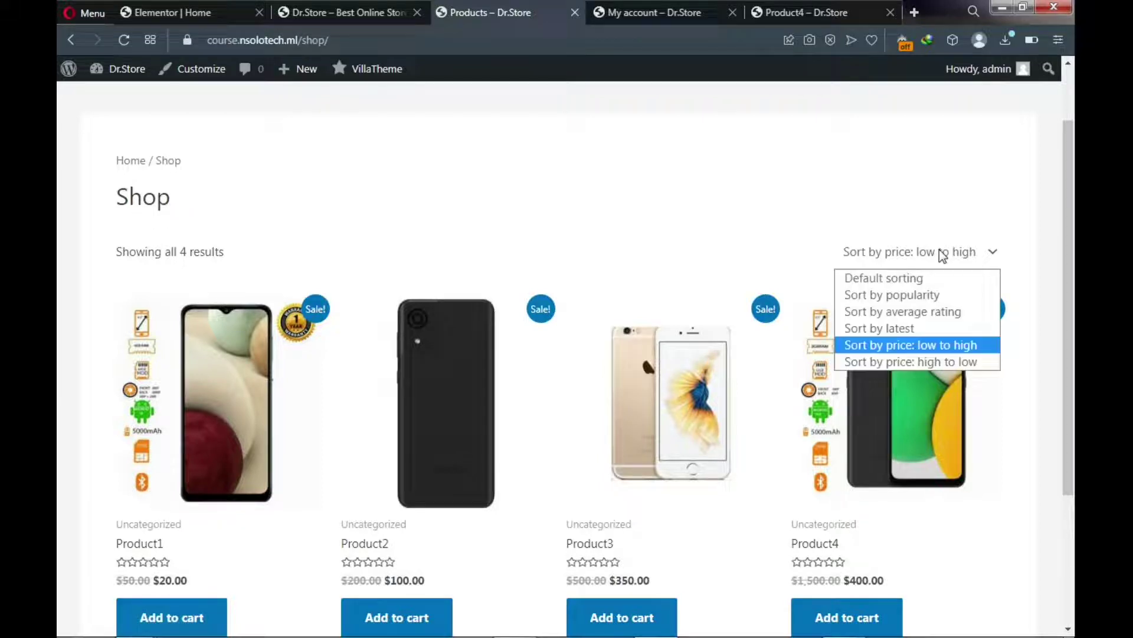
click(908, 363)
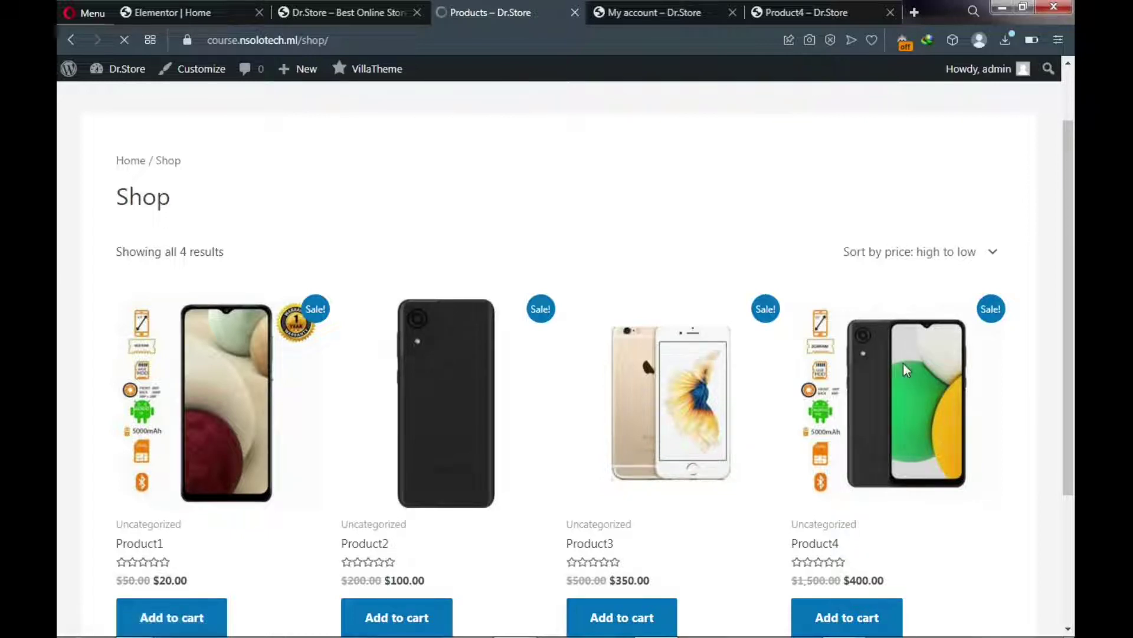
scroll(877, 376, down, 3)
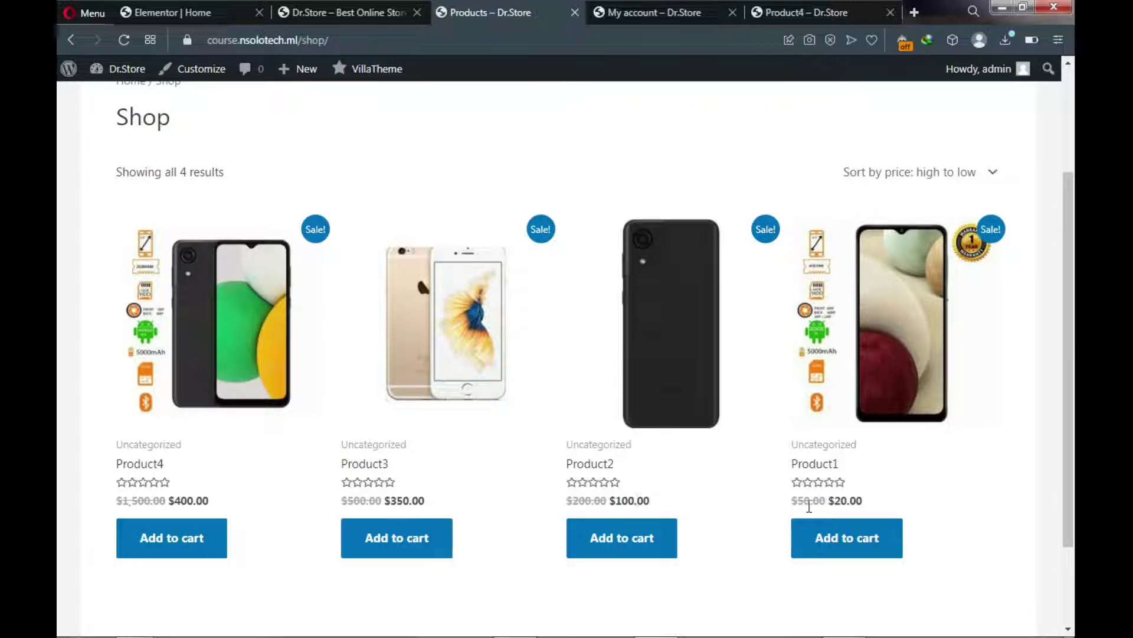
scroll(750, 466, down, 2)
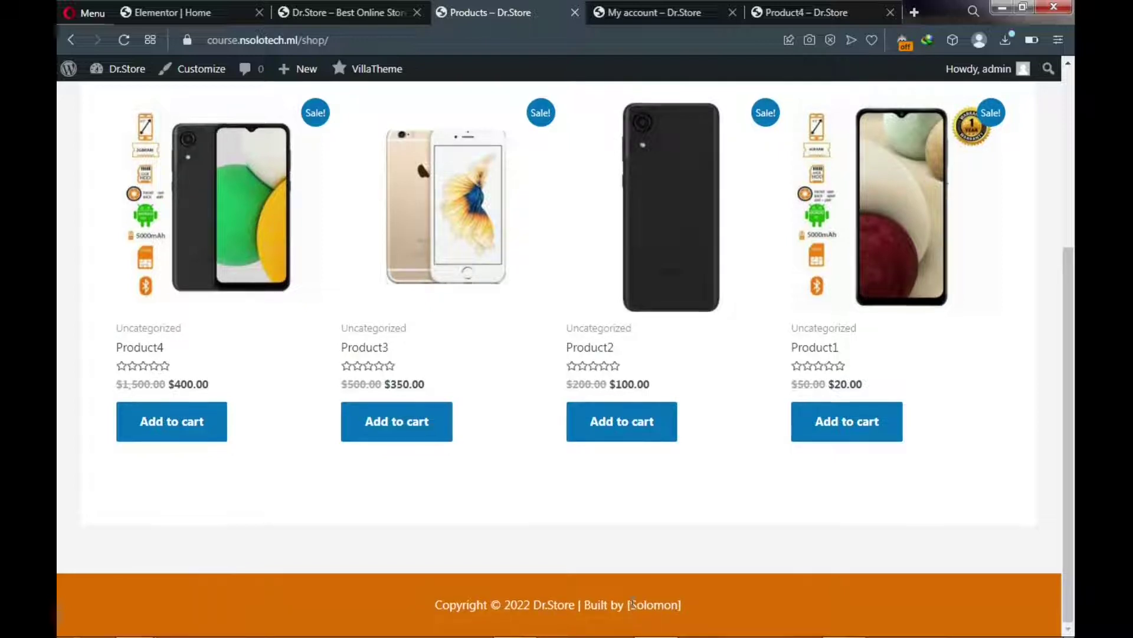
Switch to the store's My account page and review its account navigation entries from Dashboard to Logout
scroll(633, 605, up, 5)
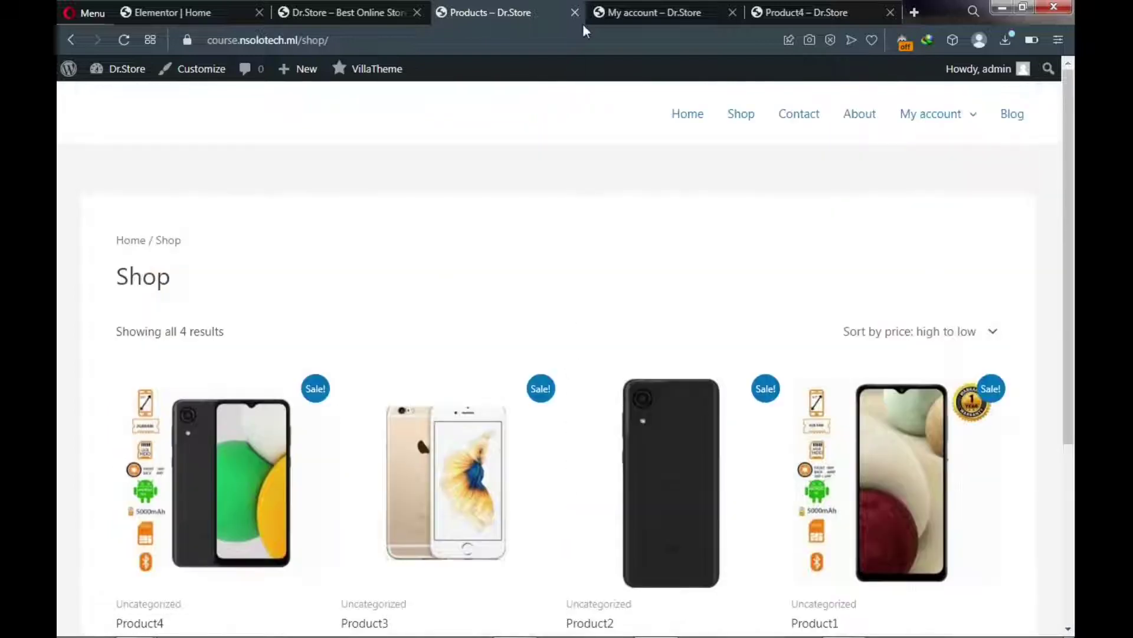
click(632, 13)
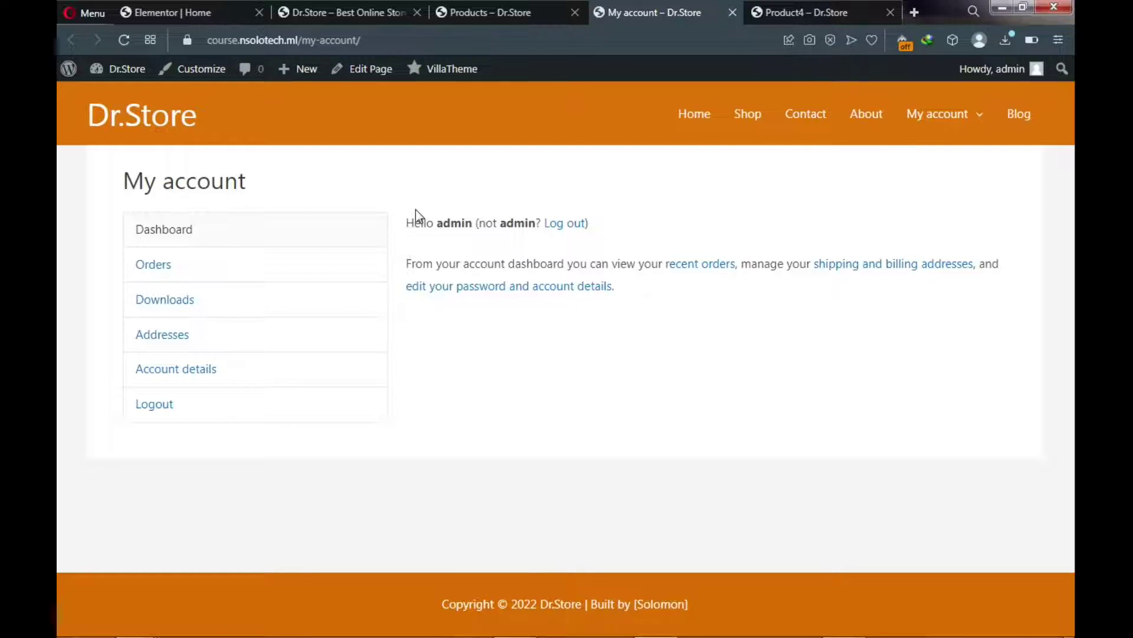
click(165, 271)
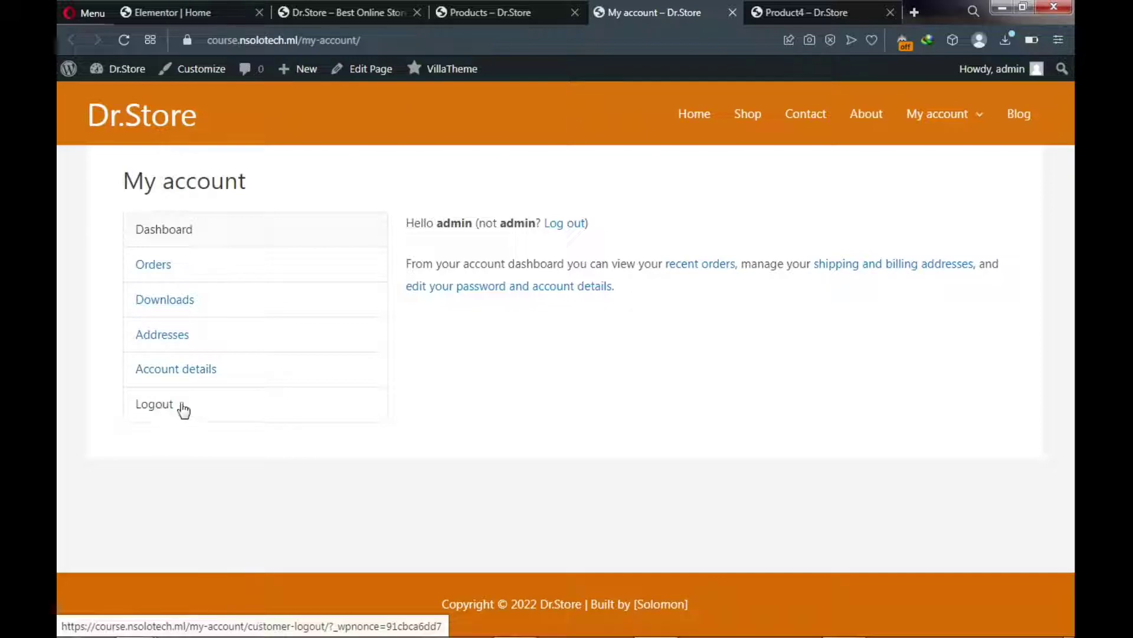
Switch to the Product4 page and examine the product's image, title, price and short description
click(790, 11)
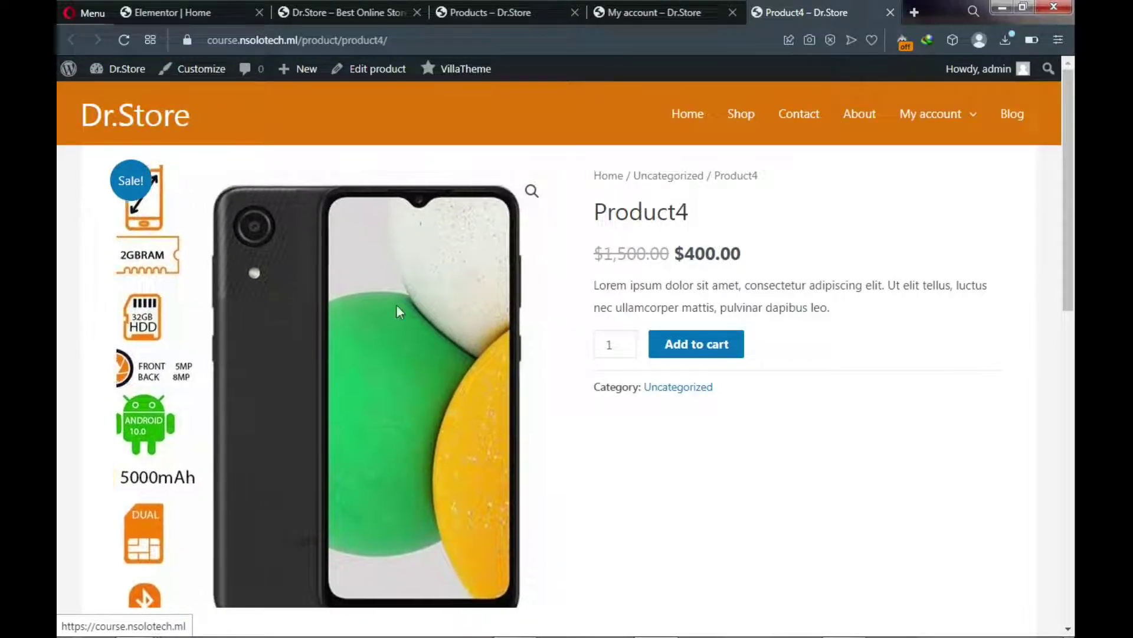
drag(598, 222, 692, 227)
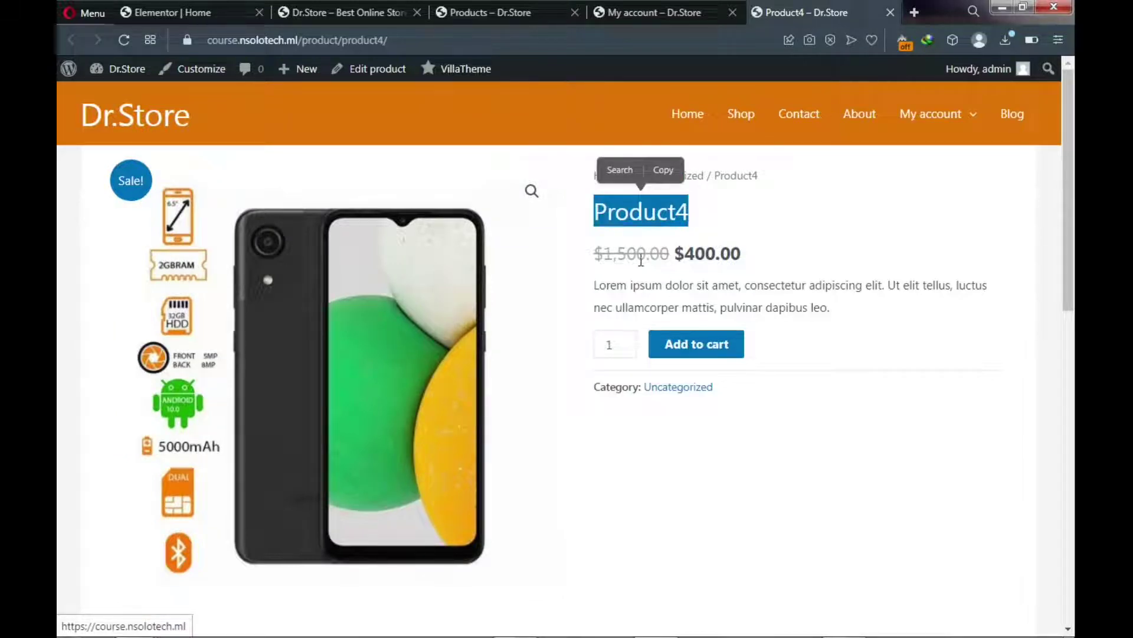
drag(596, 286, 836, 312)
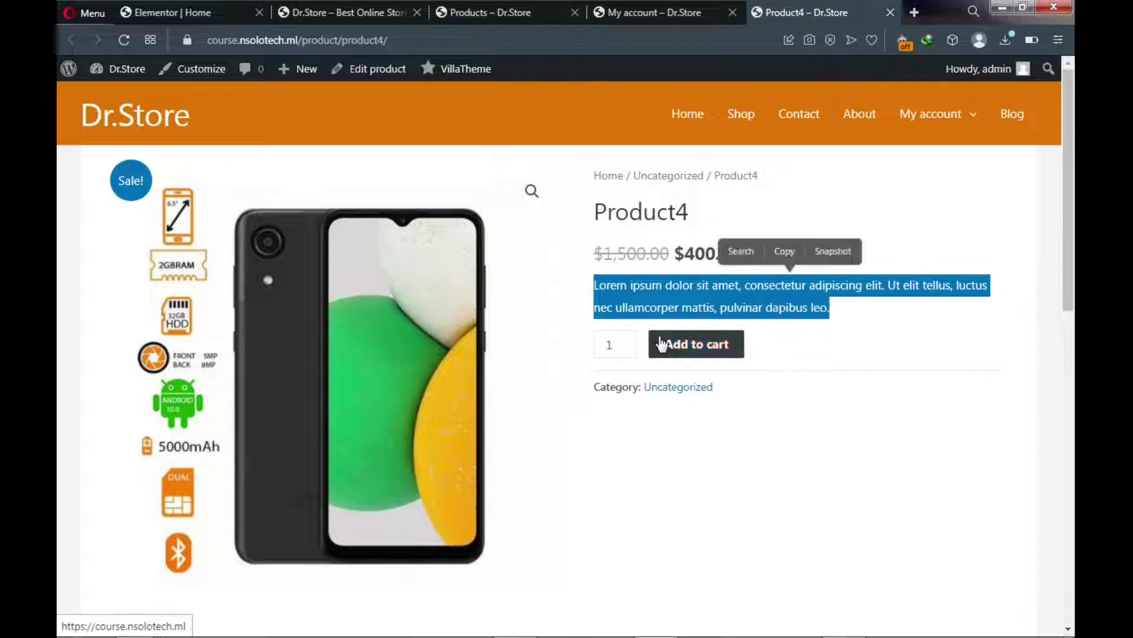
Set the Product4 quantity to 14 and add it to the cart
click(628, 343)
drag(629, 342, 628, 342)
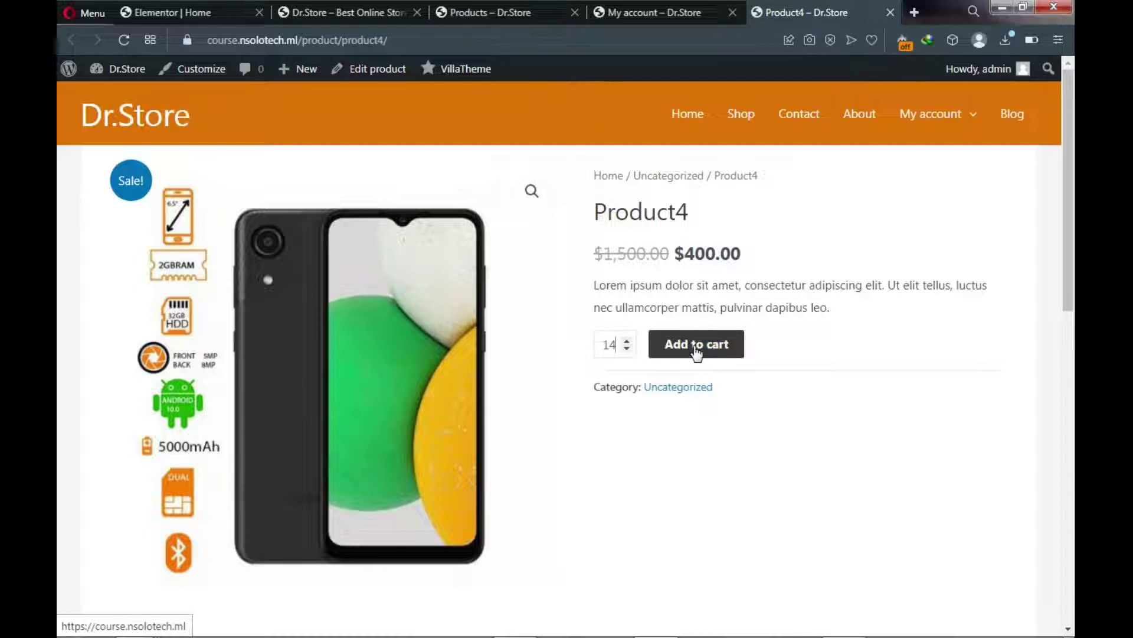
click(677, 357)
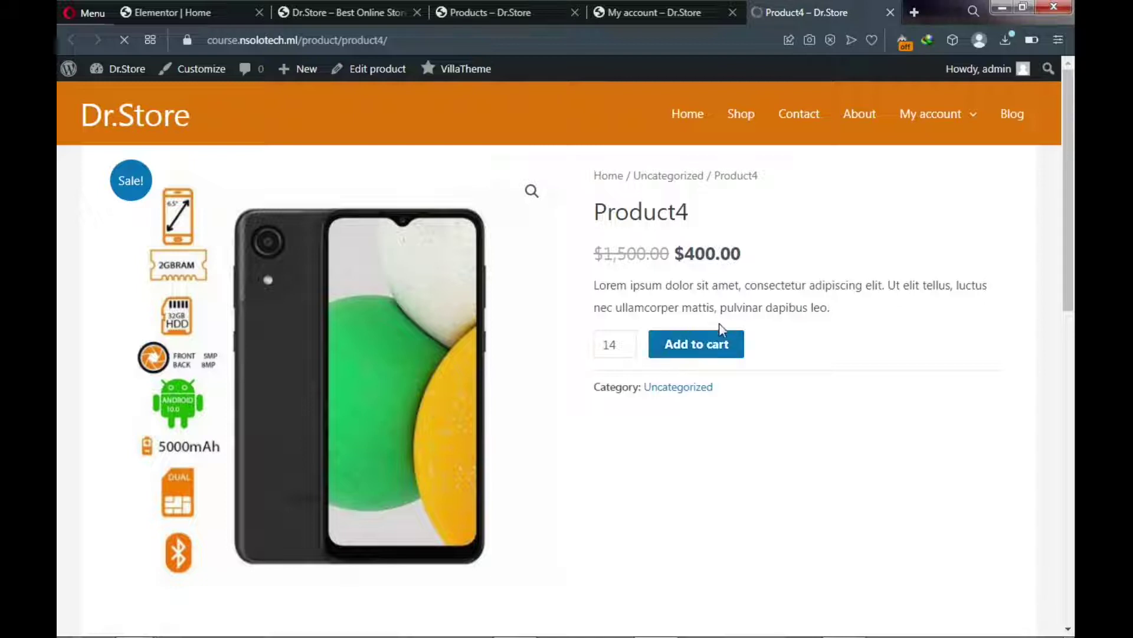
View the cart holding Product4 and proceed to checkout
mouse_move(924, 124)
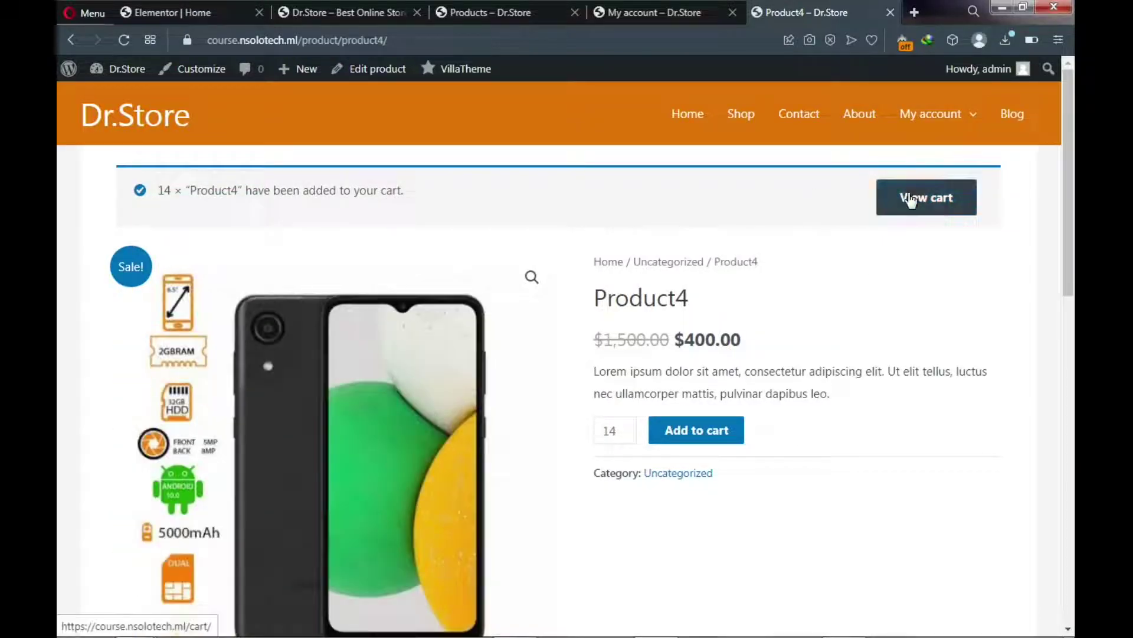
click(914, 206)
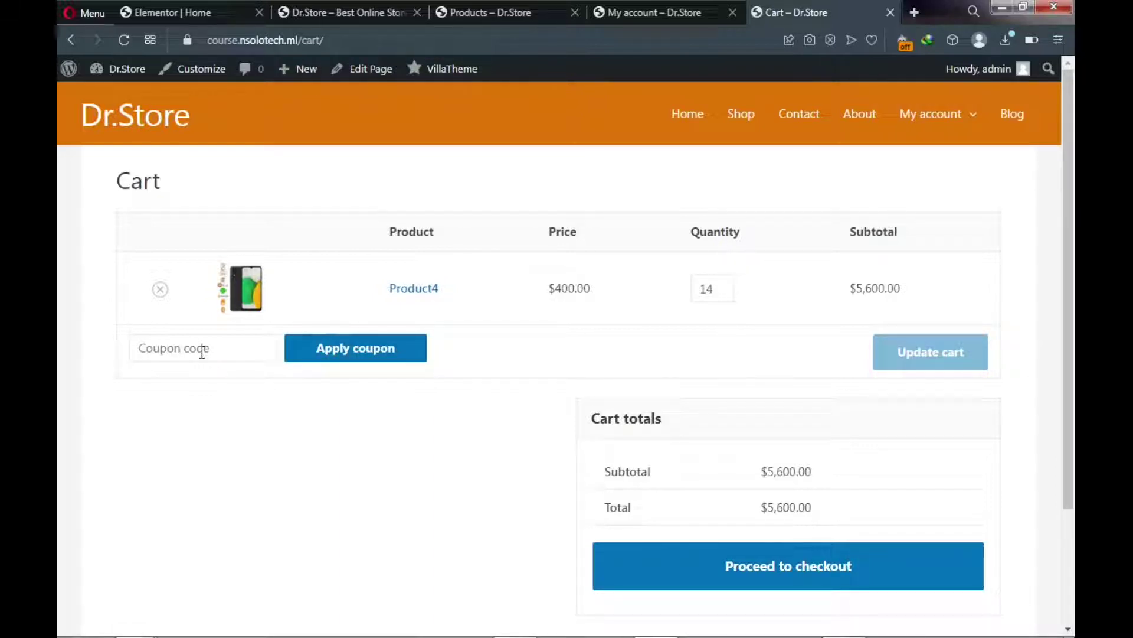
click(748, 579)
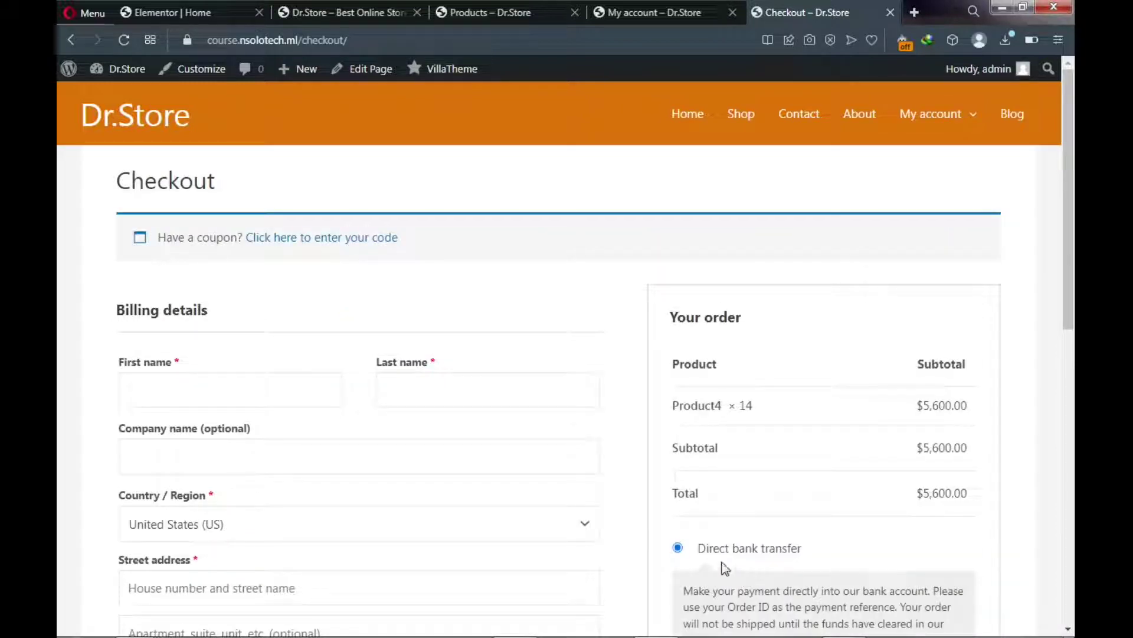
Look through the checkout's billing details and order summary, and choose Cash on delivery as the payment method
scroll(268, 393, down, 1)
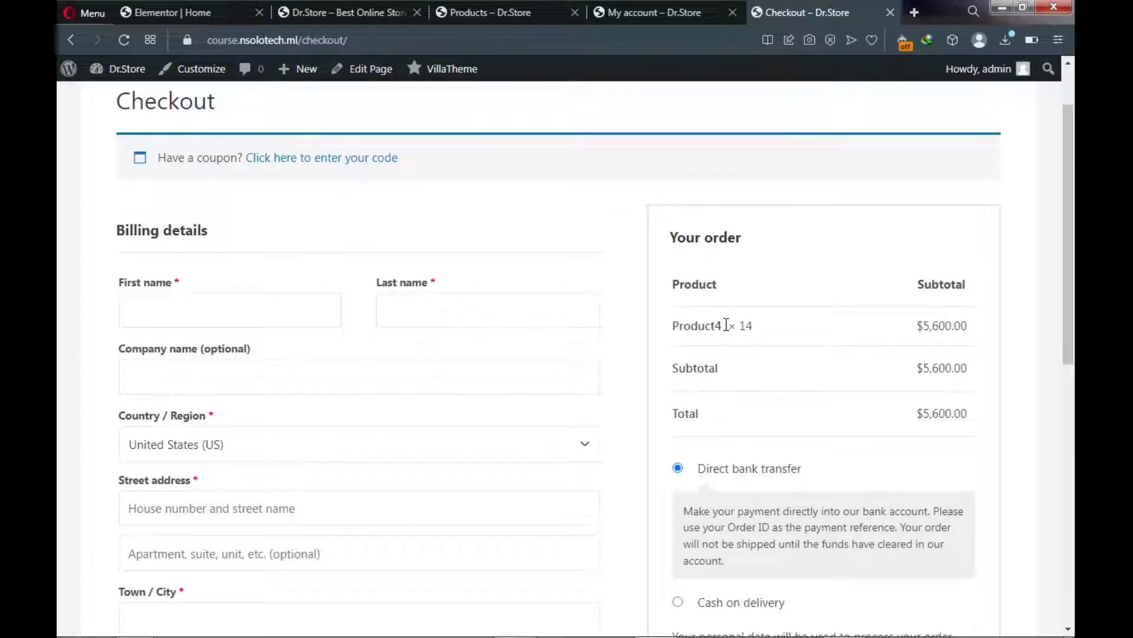
scroll(727, 327, down, 3)
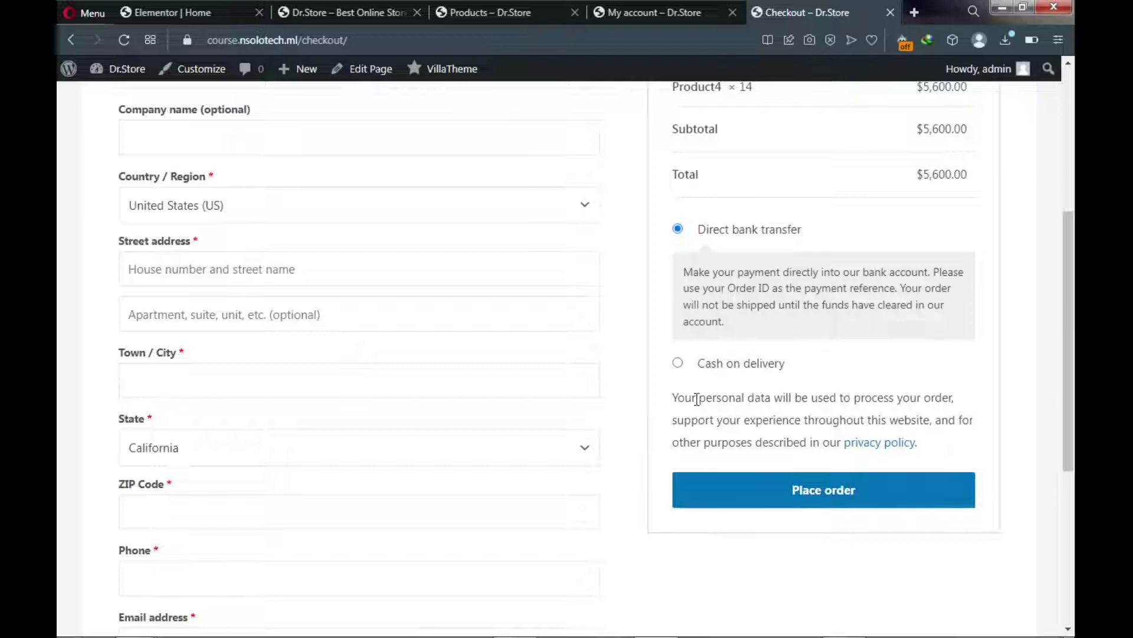
click(678, 362)
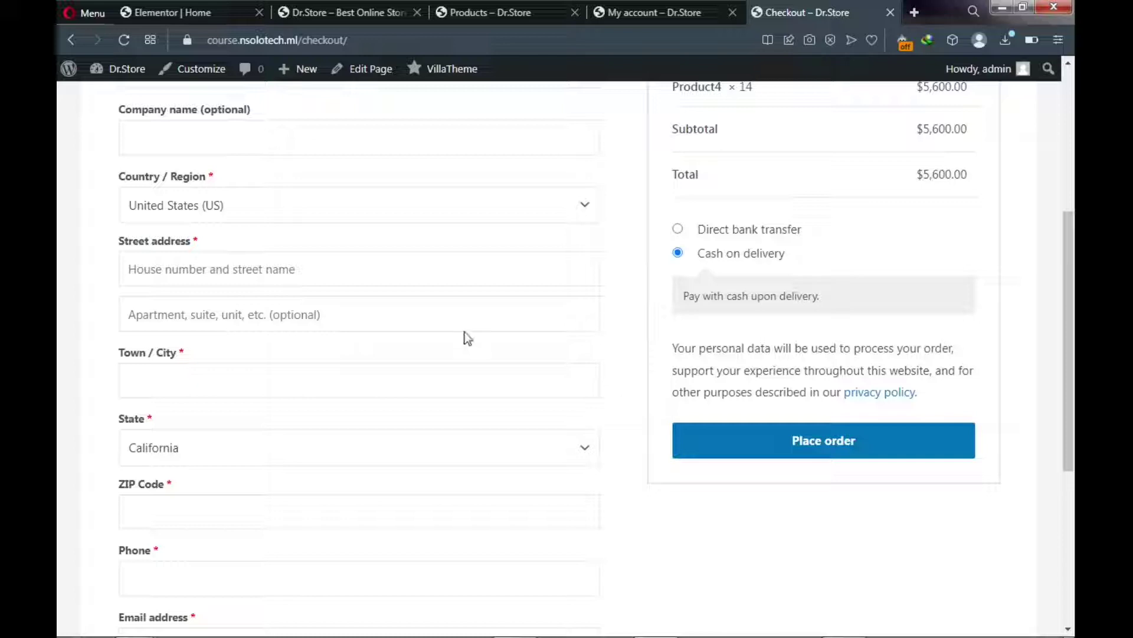
Return through the cart to the Product4 page and view its description, reviews and related products area
click(75, 39)
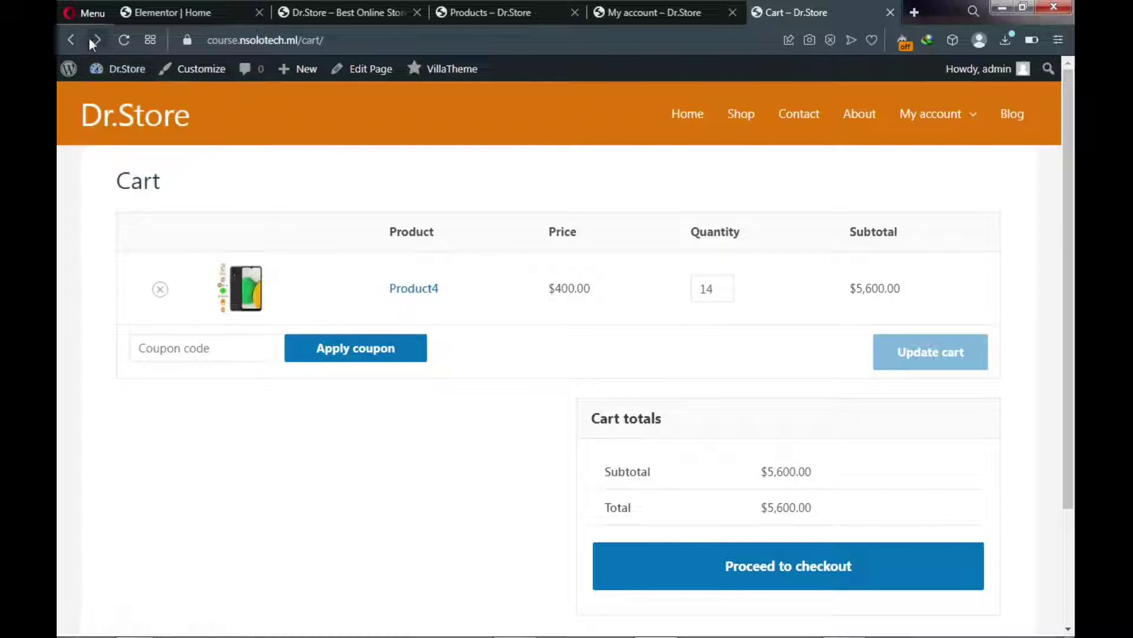
click(70, 39)
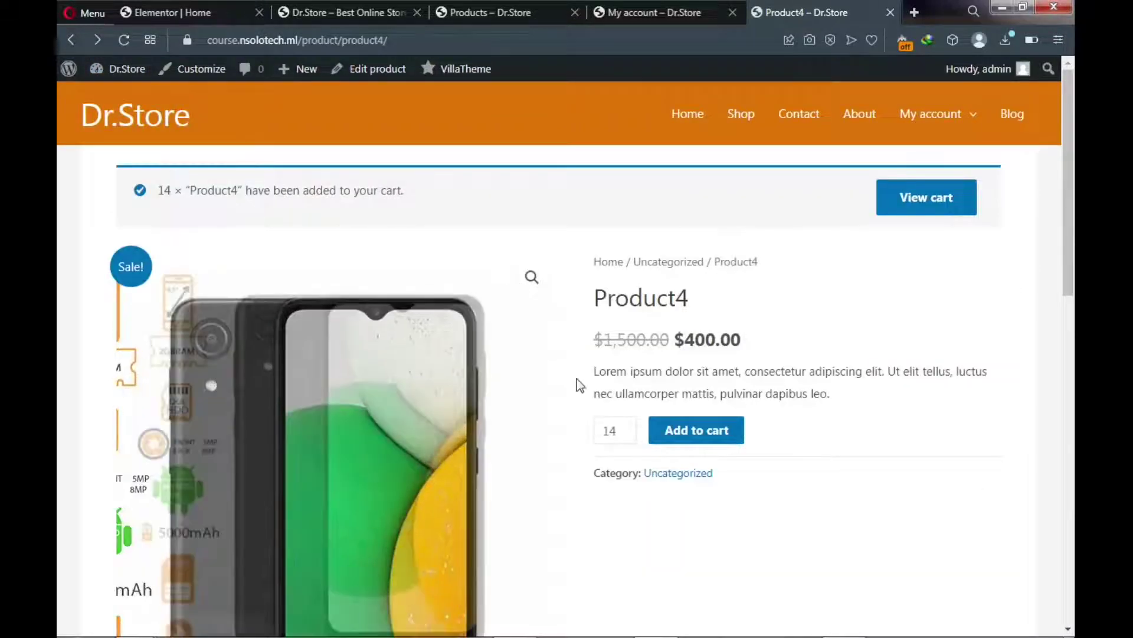
scroll(581, 396, down, 2)
scroll(582, 395, down, 5)
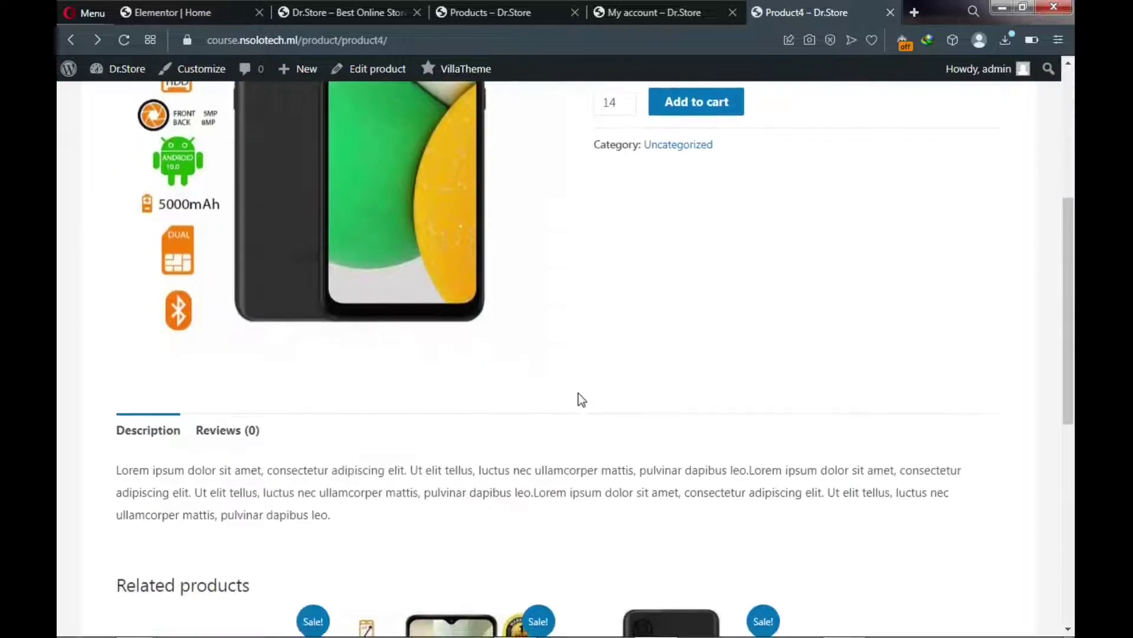
Read through Product4's description text and open its reviews section
drag(116, 480, 300, 520)
click(351, 449)
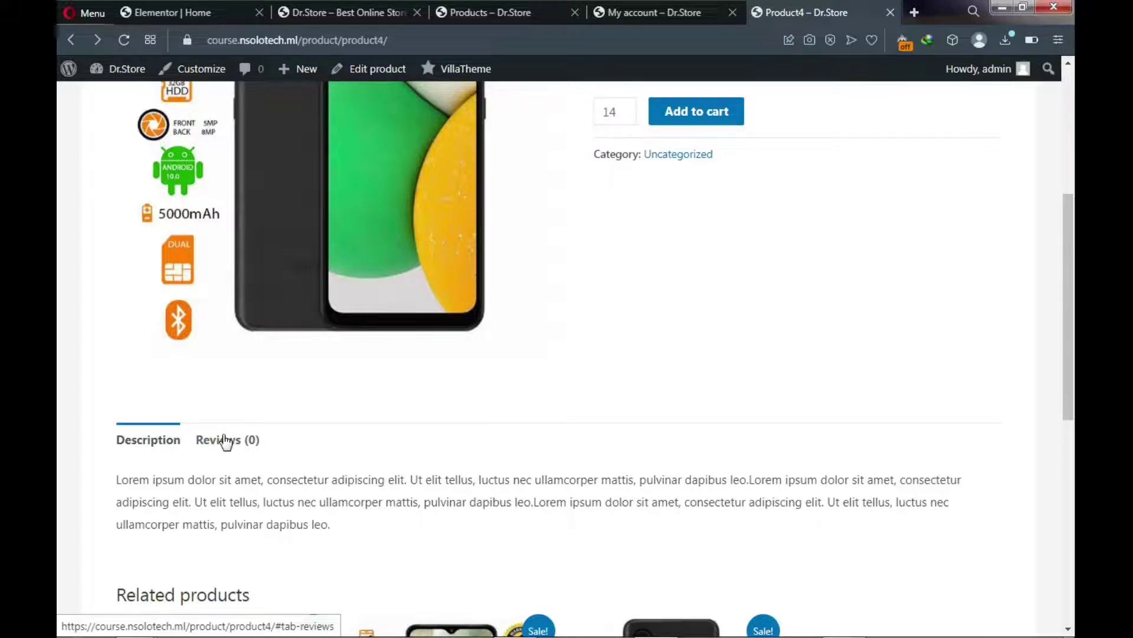
click(226, 442)
scroll(230, 452, down, 3)
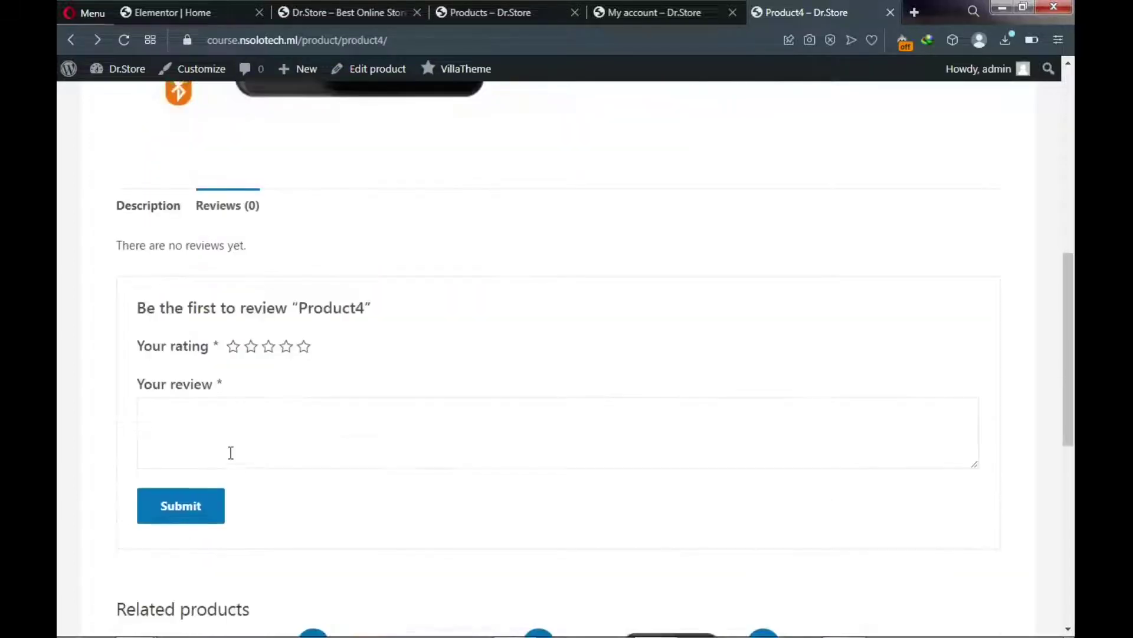
Rate Product4 five stars and submit the review "This is awesome"
click(252, 344)
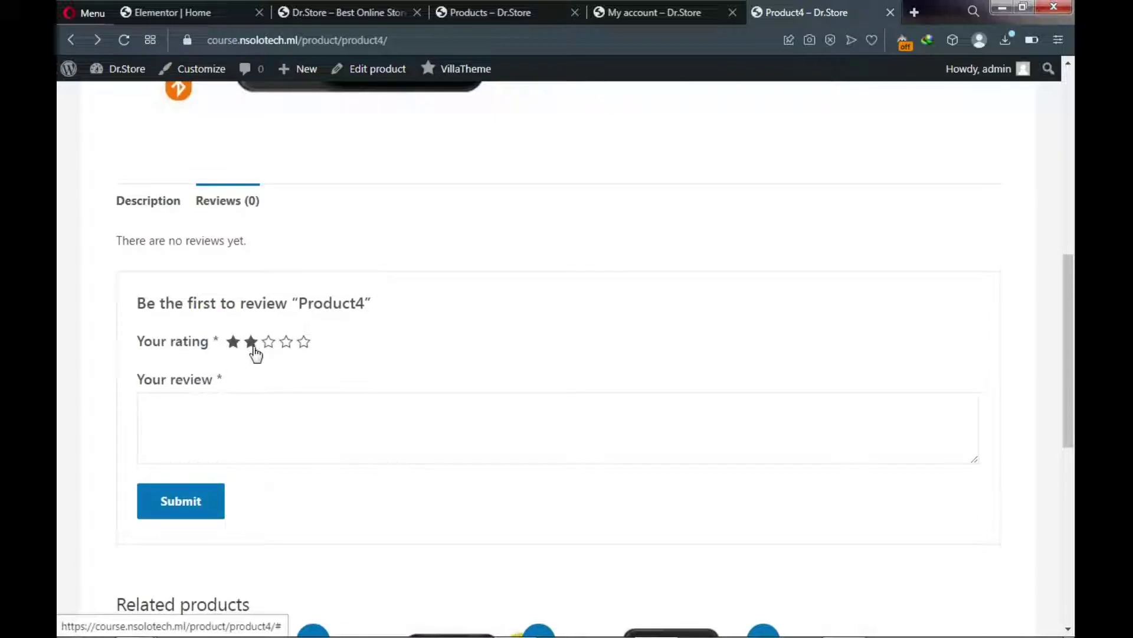
click(306, 348)
click(242, 401)
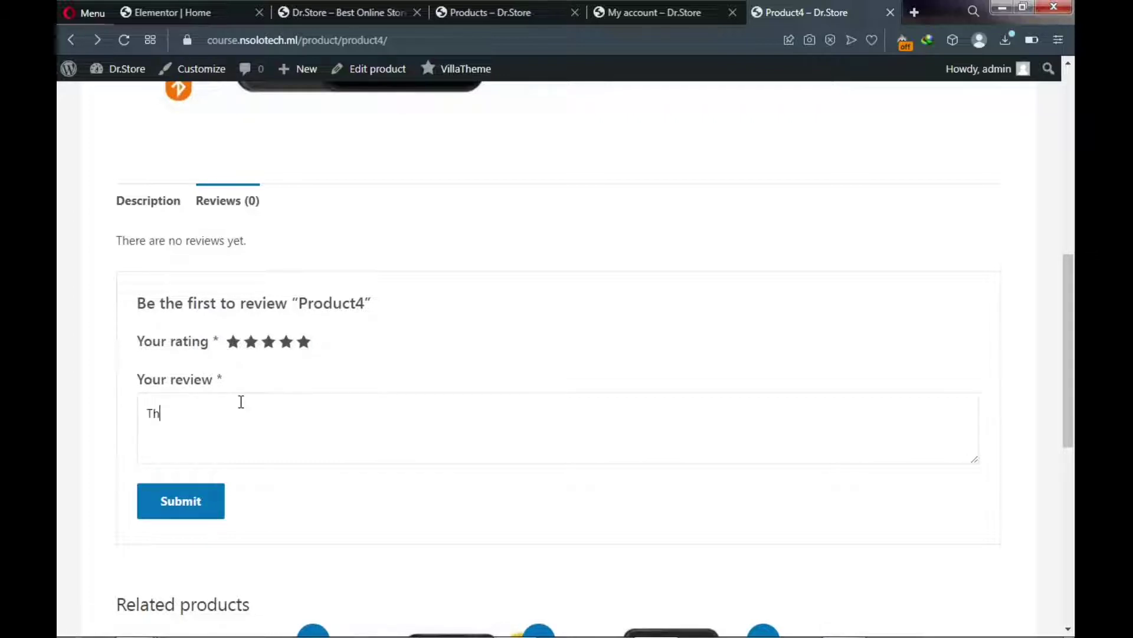
text(This is awesp)
key(BackSpace)
text(ome)
click(189, 509)
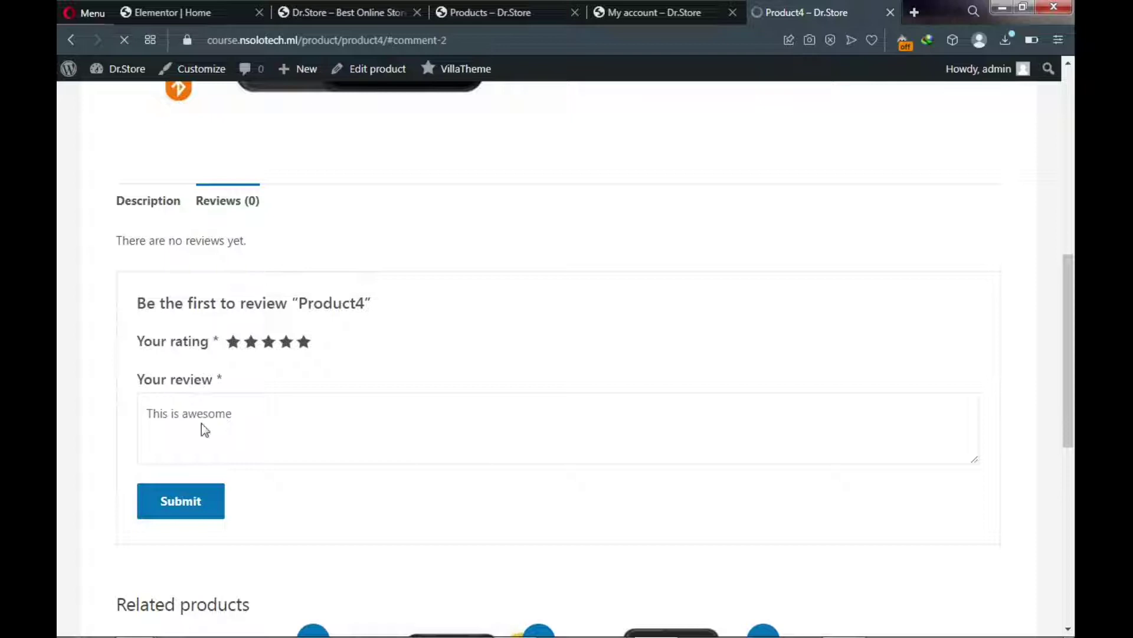
Check the newly submitted review in Product4's reviews section
scroll(248, 326, up, 3)
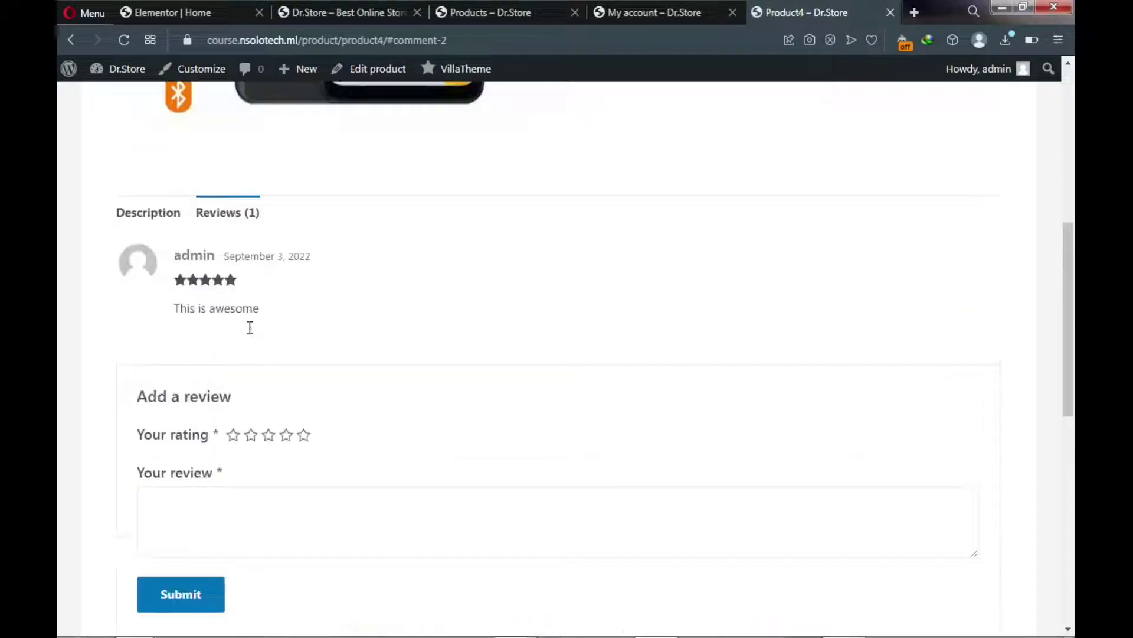
drag(190, 308, 279, 319)
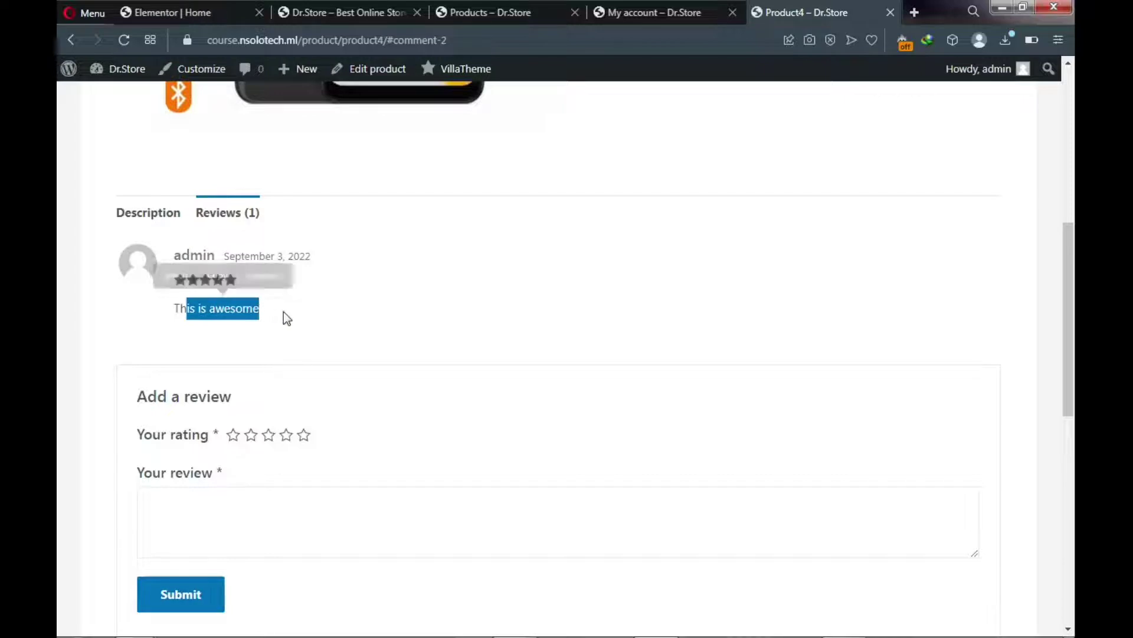
click(283, 312)
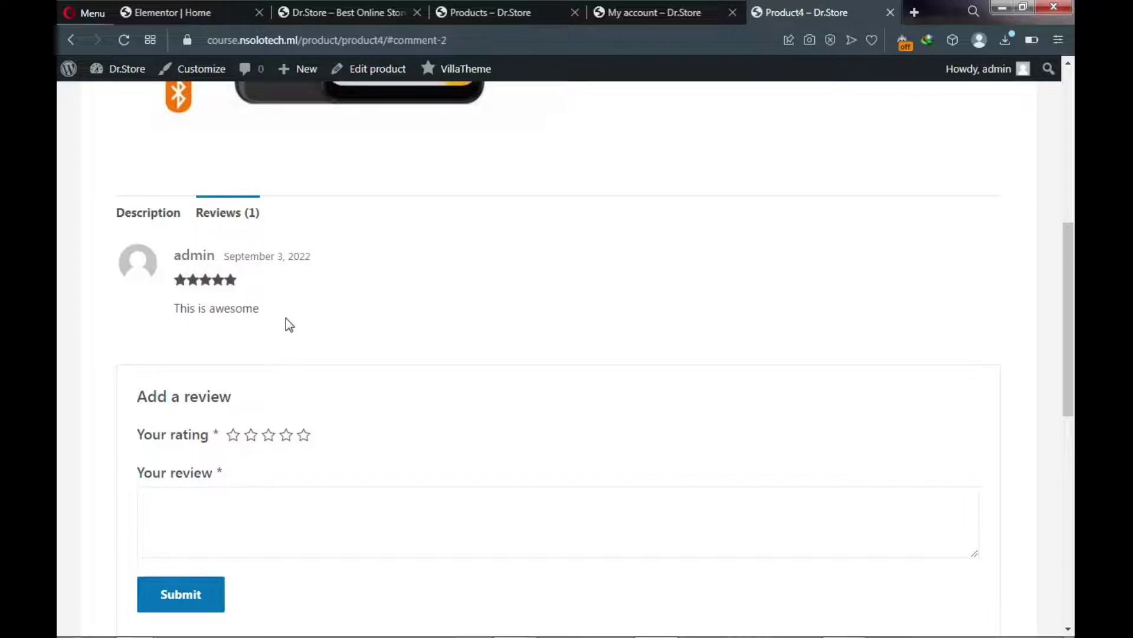
Examine the rest of the Product4 page, including the review form, related products and footer
scroll(285, 319, down, 3)
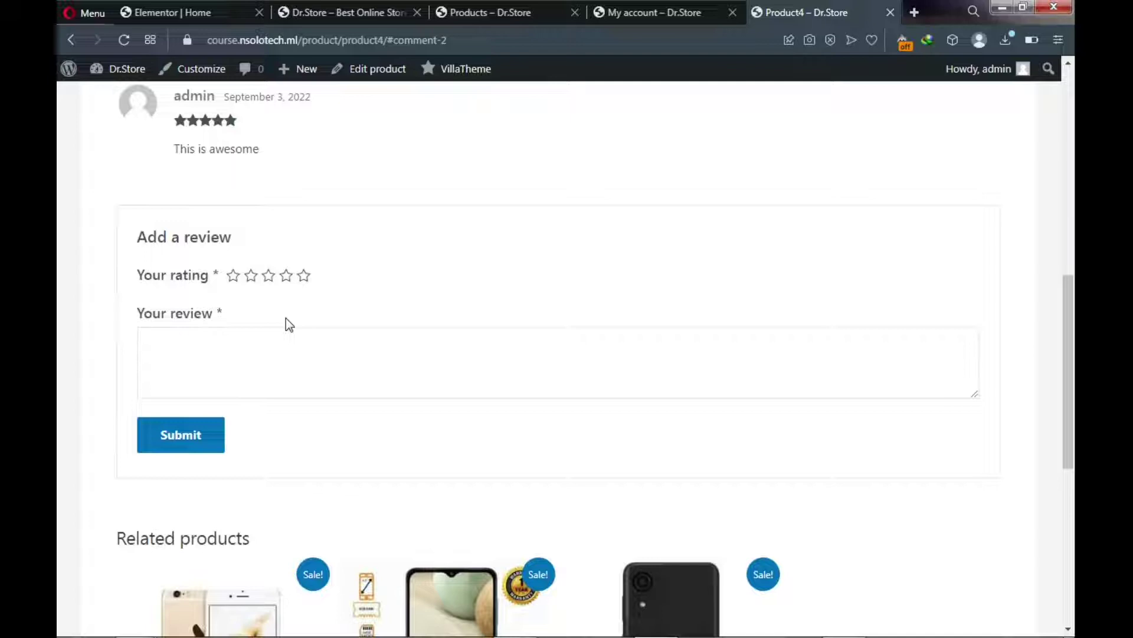
scroll(286, 319, down, 3)
scroll(286, 320, down, 2)
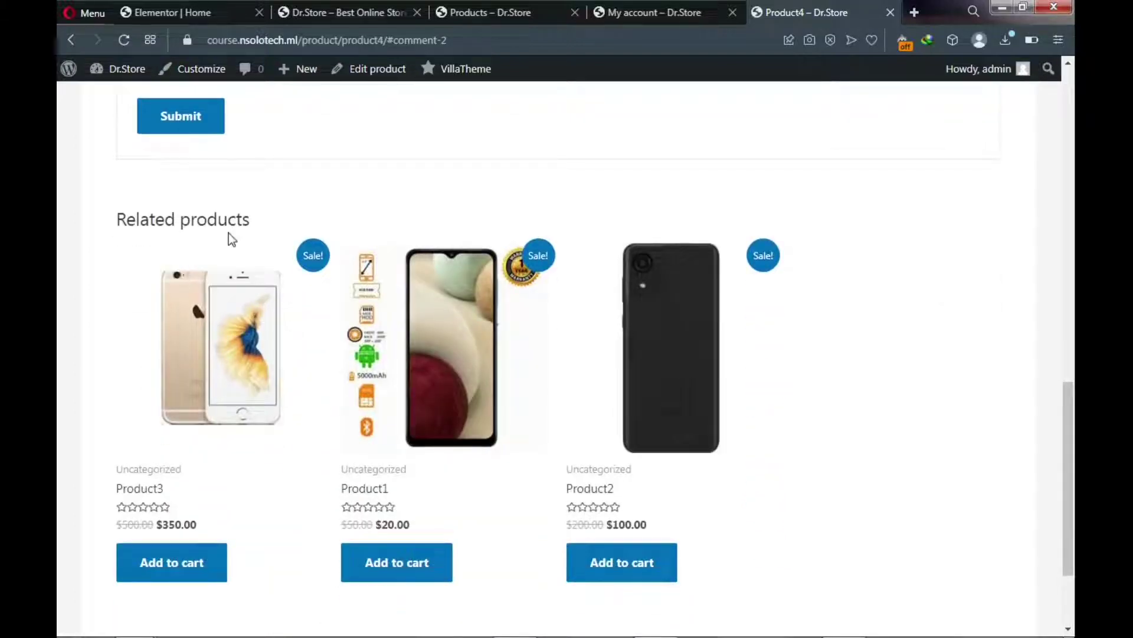
scroll(234, 307, down, 1)
scroll(234, 306, up, 12)
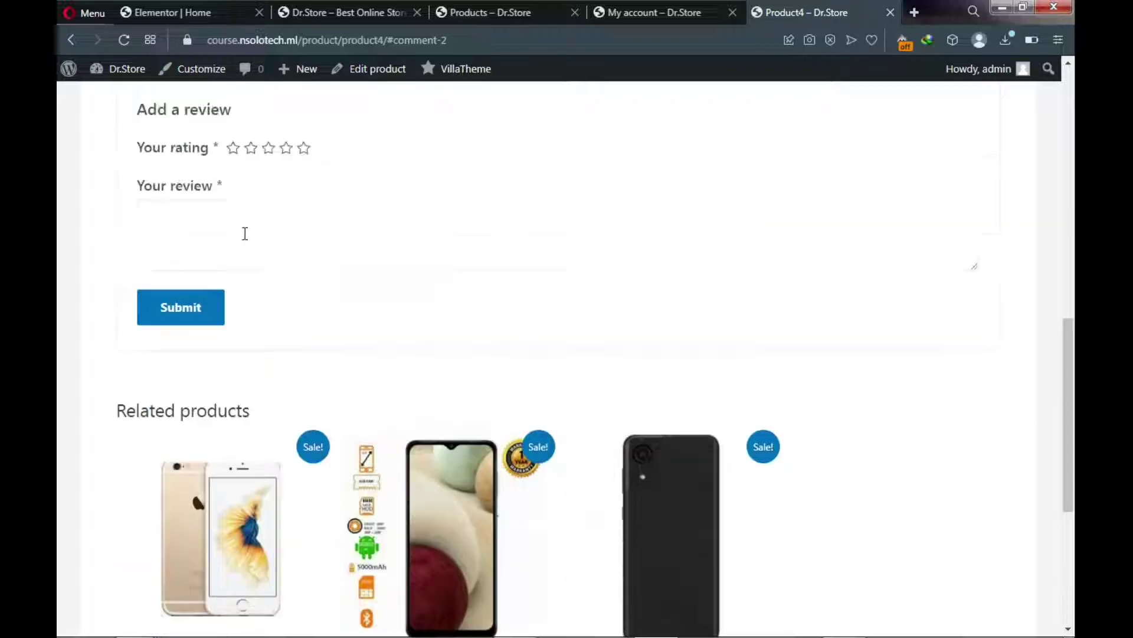
scroll(298, 159, down, 12)
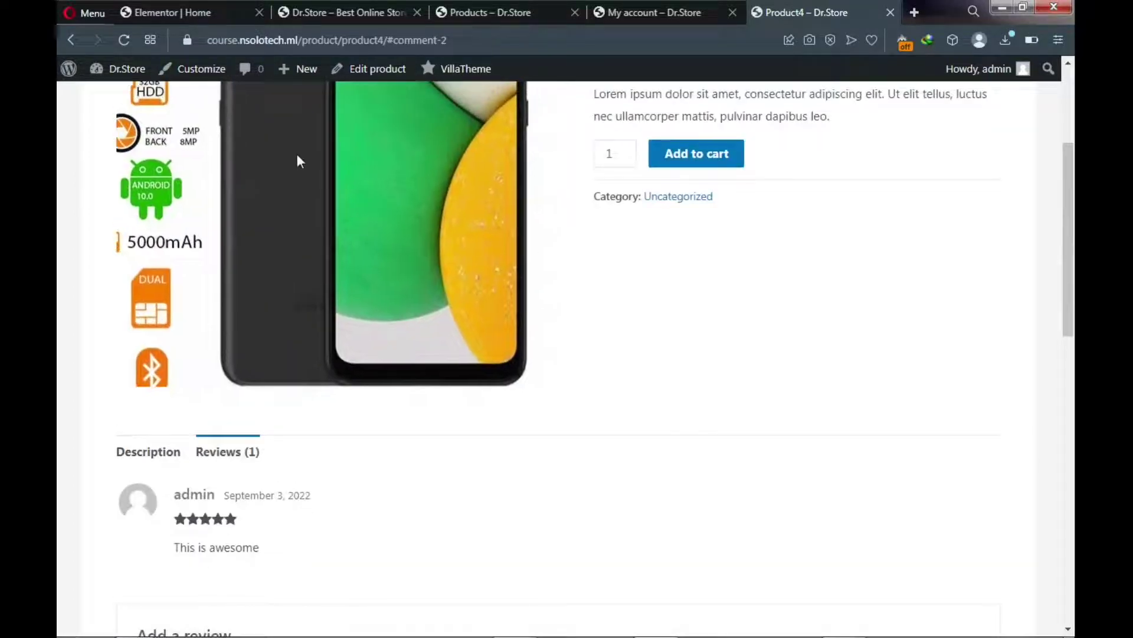
scroll(349, 265, down, 1)
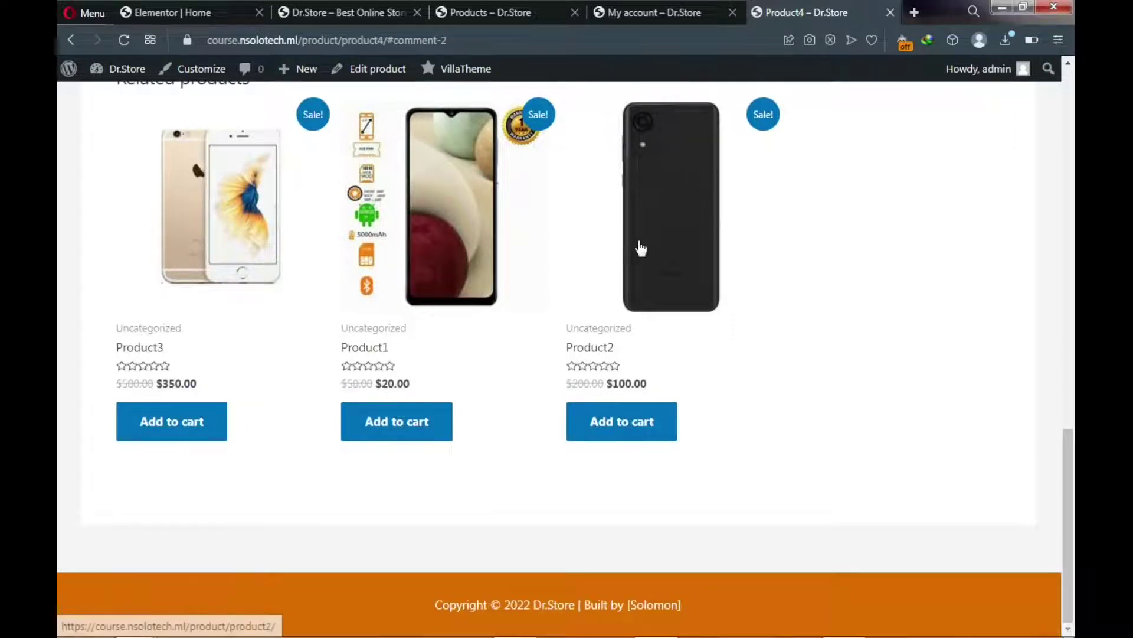
scroll(473, 301, up, 1)
scroll(473, 301, up, 15)
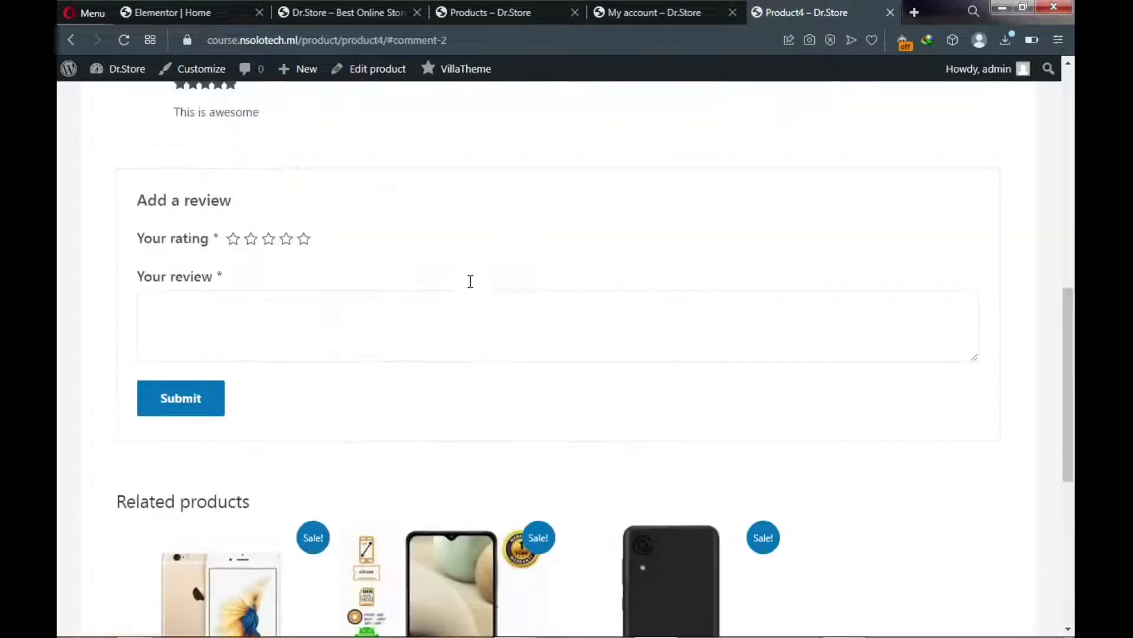
scroll(452, 245, down, 15)
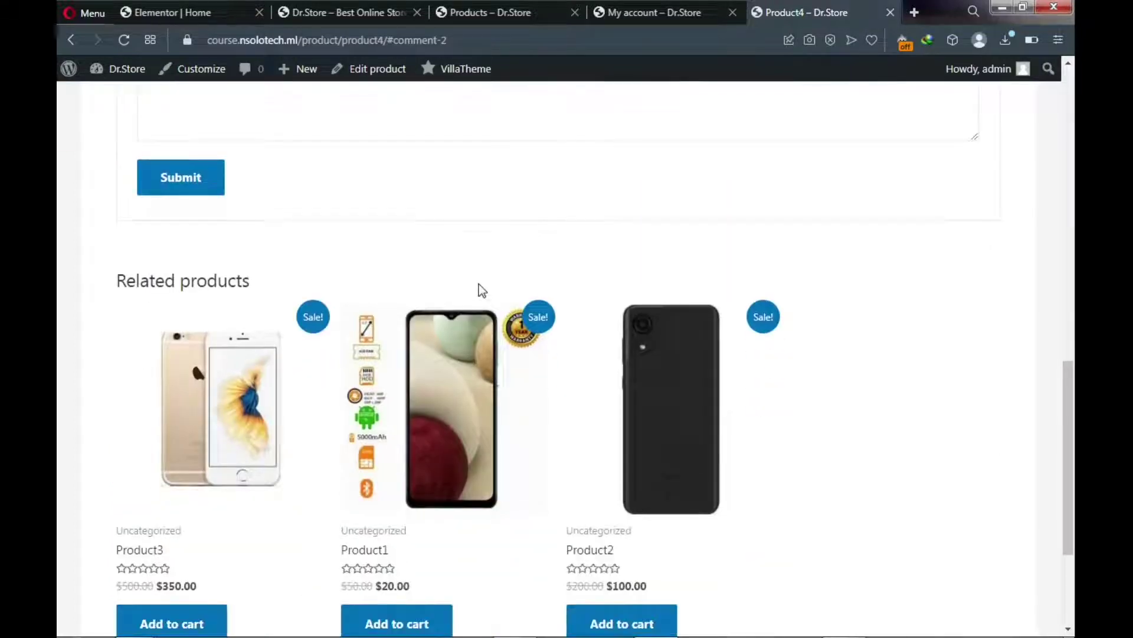
scroll(480, 290, down, 3)
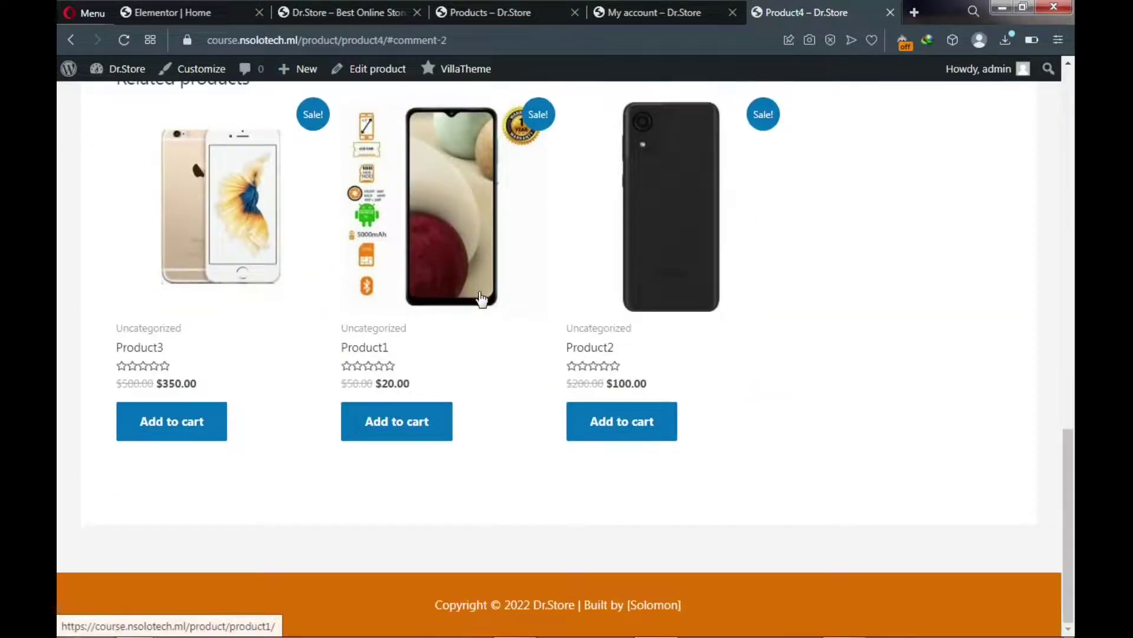
scroll(481, 299, up, 10)
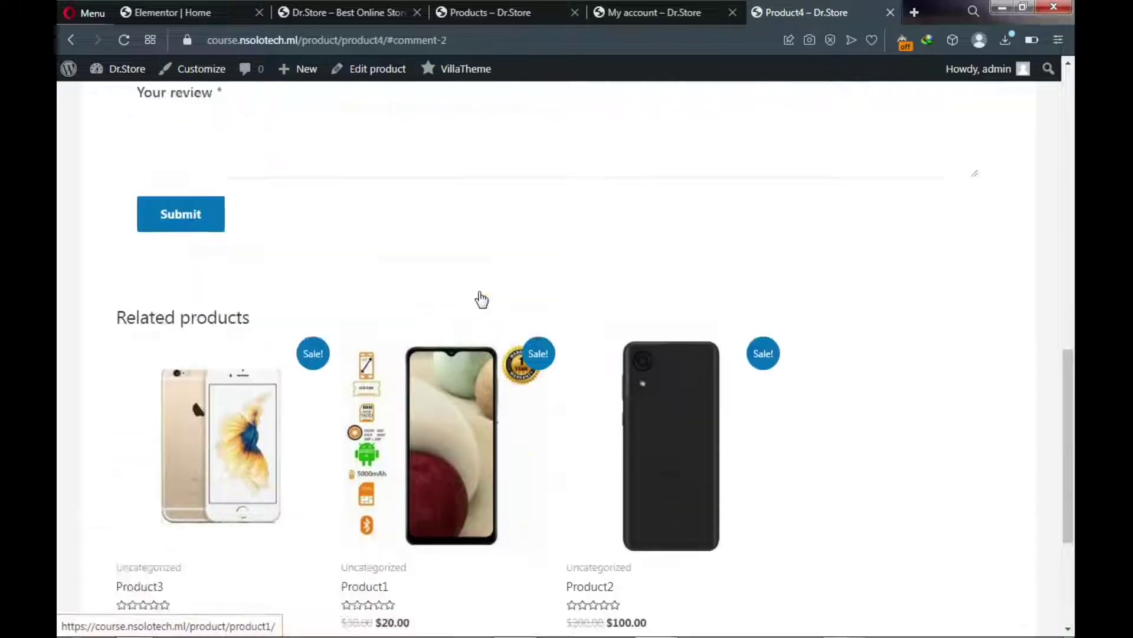
scroll(481, 299, up, 5)
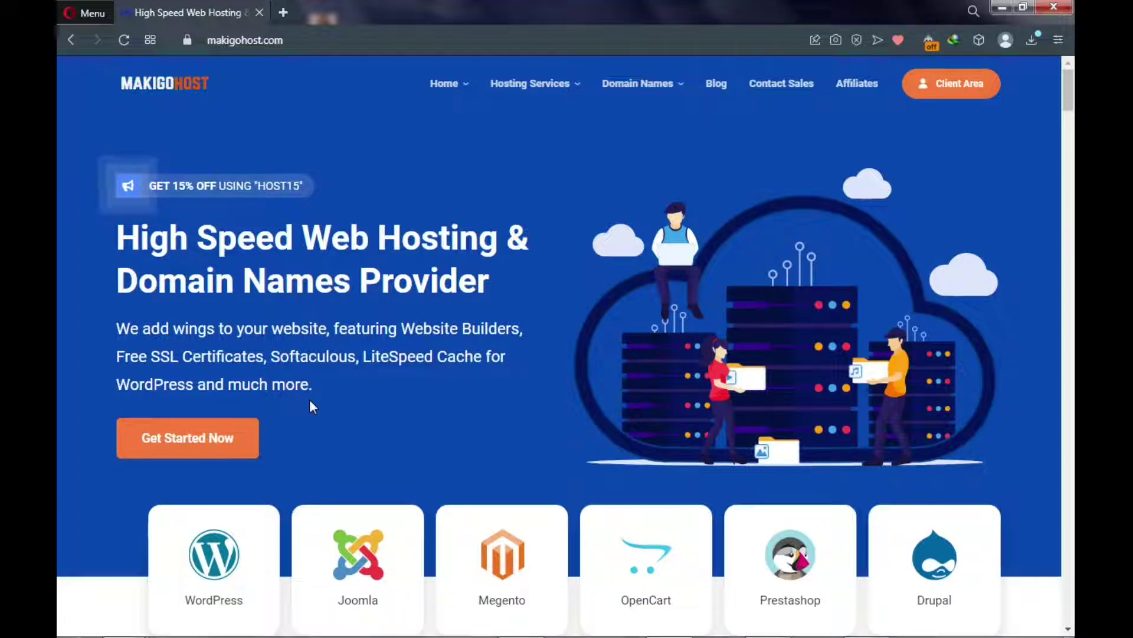
On the makigohost.com homepage, check the free SSL offer and view the site's connection security information
click(118, 42)
drag(116, 356, 128, 354)
click(185, 40)
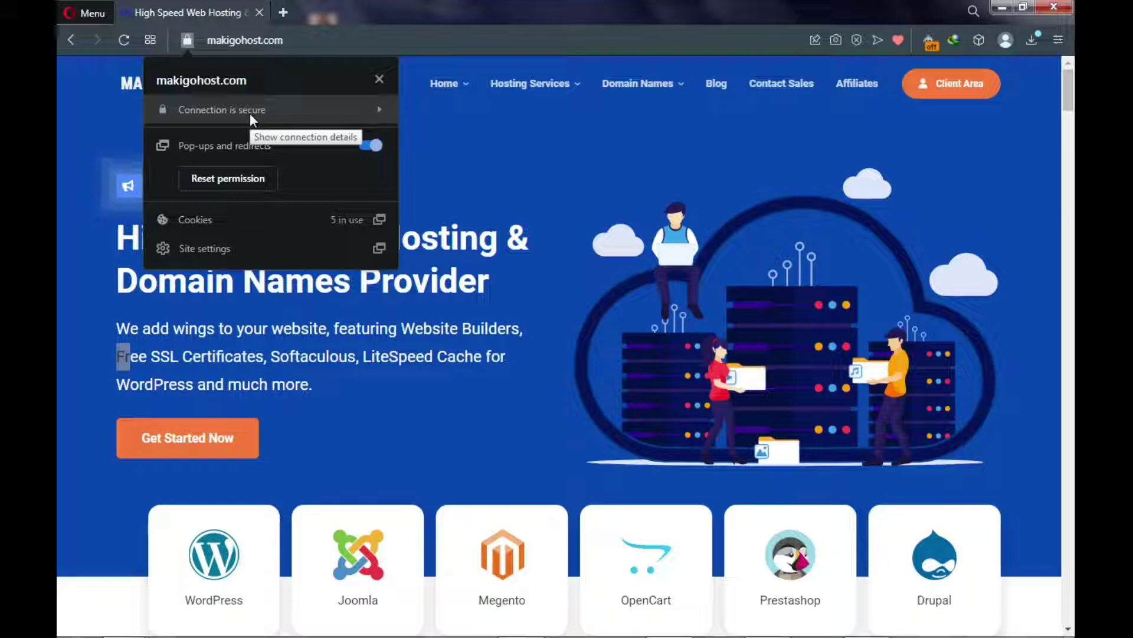
click(440, 141)
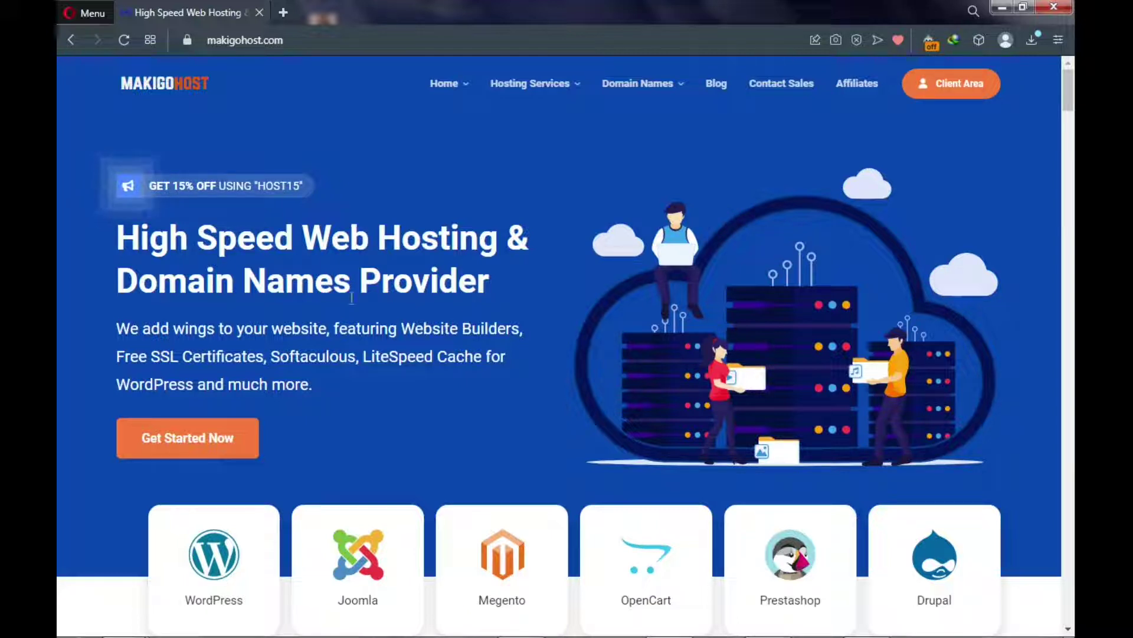
Look through the MakigoHost homepage's hosting features and compare the shared, reseller and VPS hosting plans
scroll(349, 298, down, 10)
scroll(350, 298, down, 8)
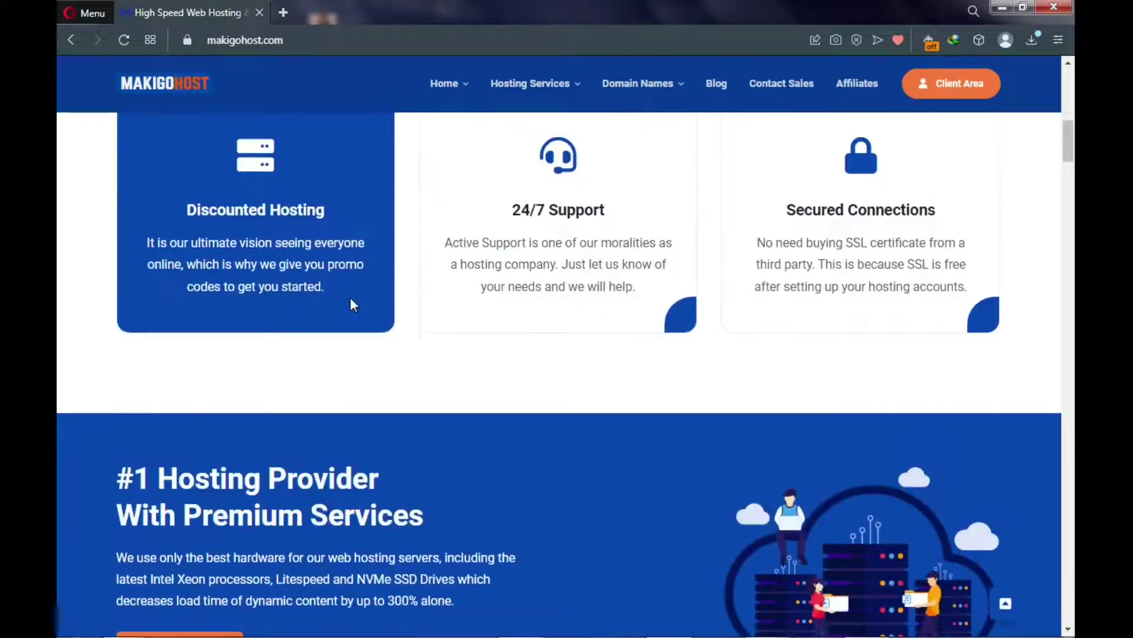
scroll(351, 299, down, 10)
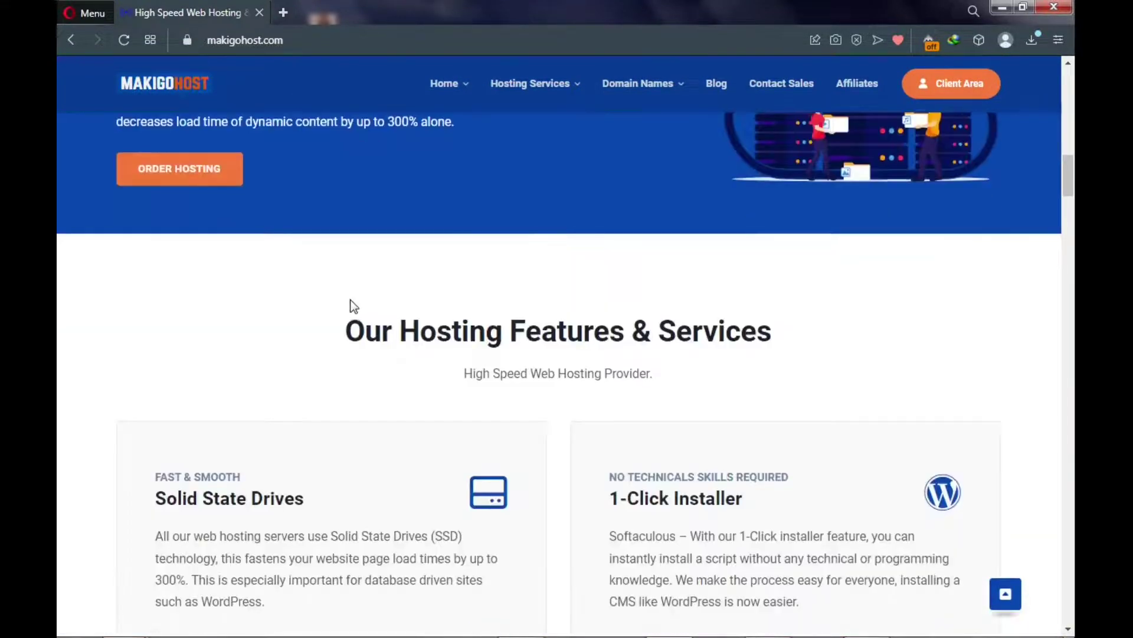
scroll(352, 305, down, 8)
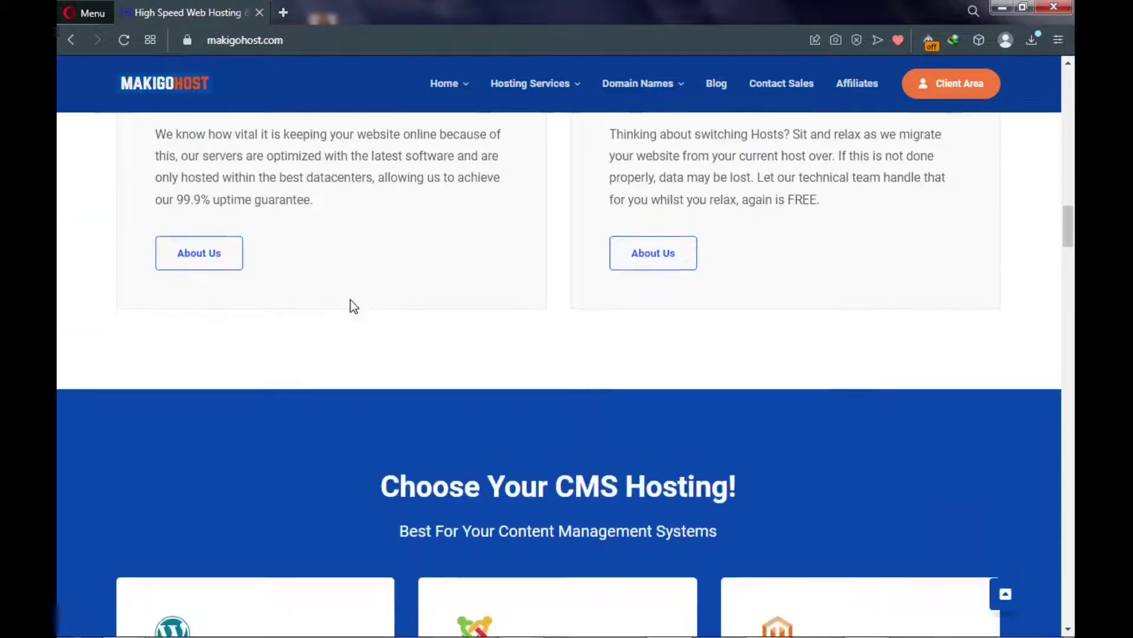
scroll(353, 306, down, 10)
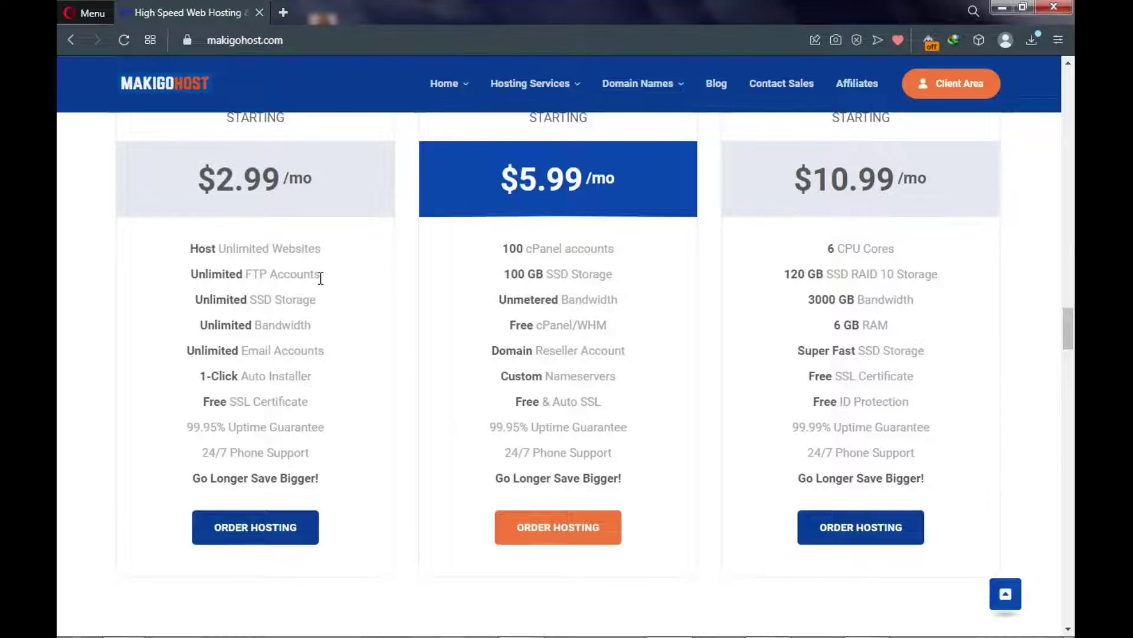
scroll(321, 278, up, 3)
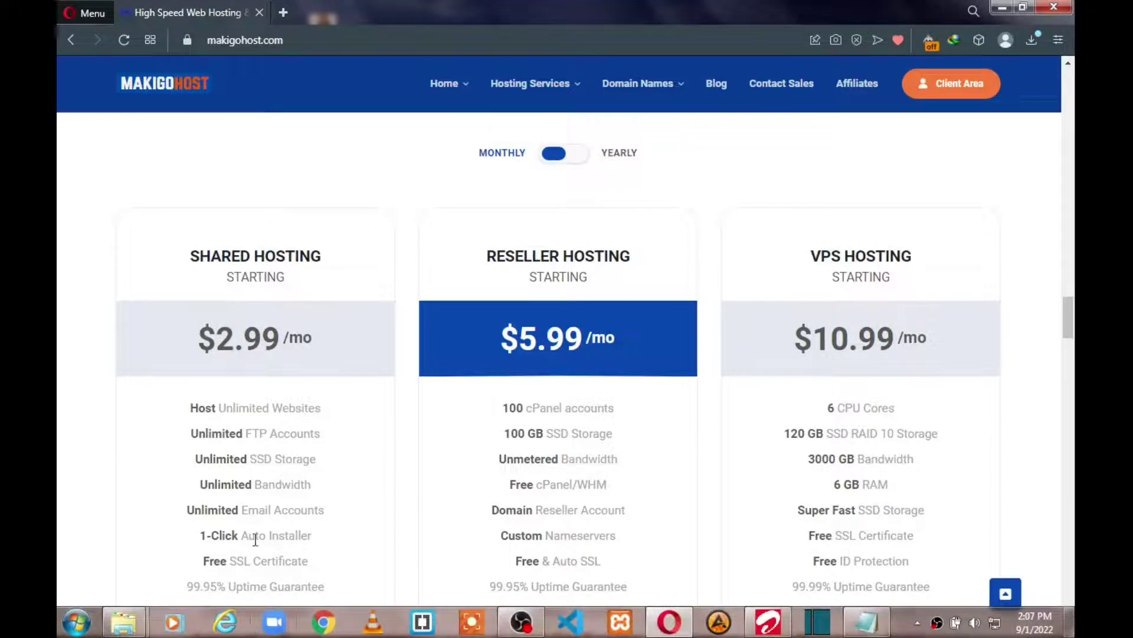
scroll(263, 419, down, 3)
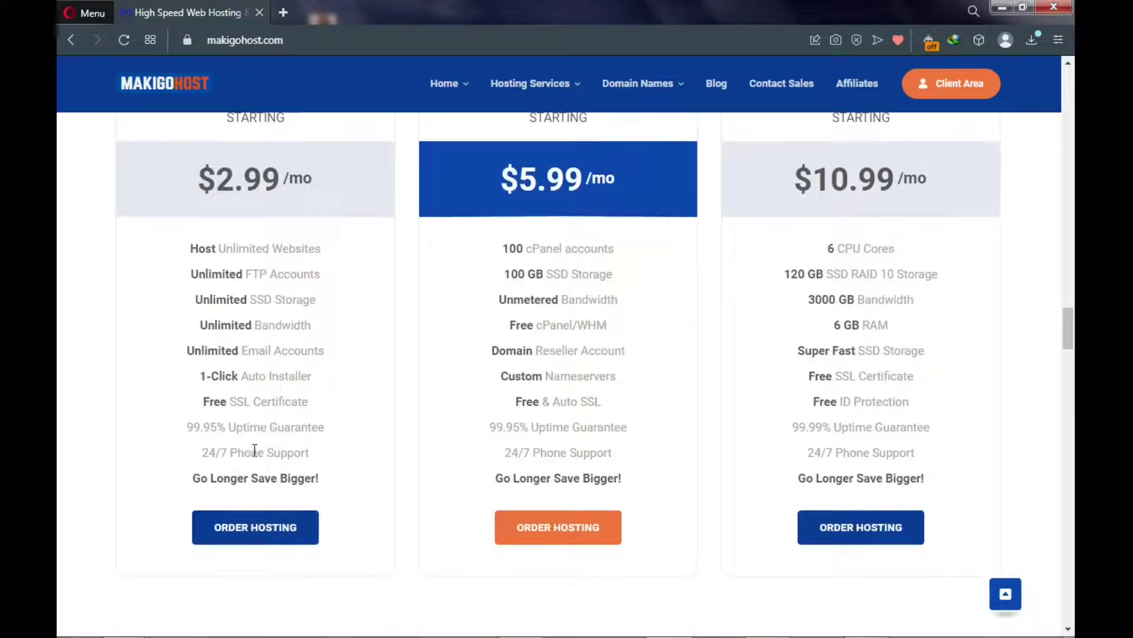
Open the order page for shared hosting and compare the Go Basic, Standard and Go Unlimited plans
click(242, 535)
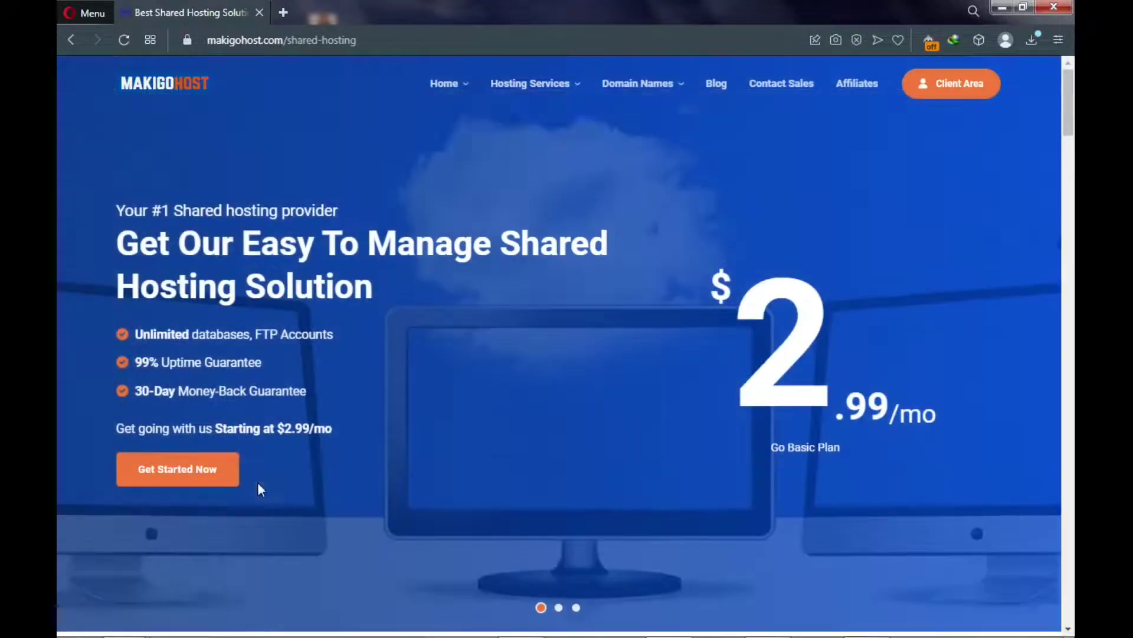
scroll(260, 473, down, 7)
scroll(263, 469, down, 11)
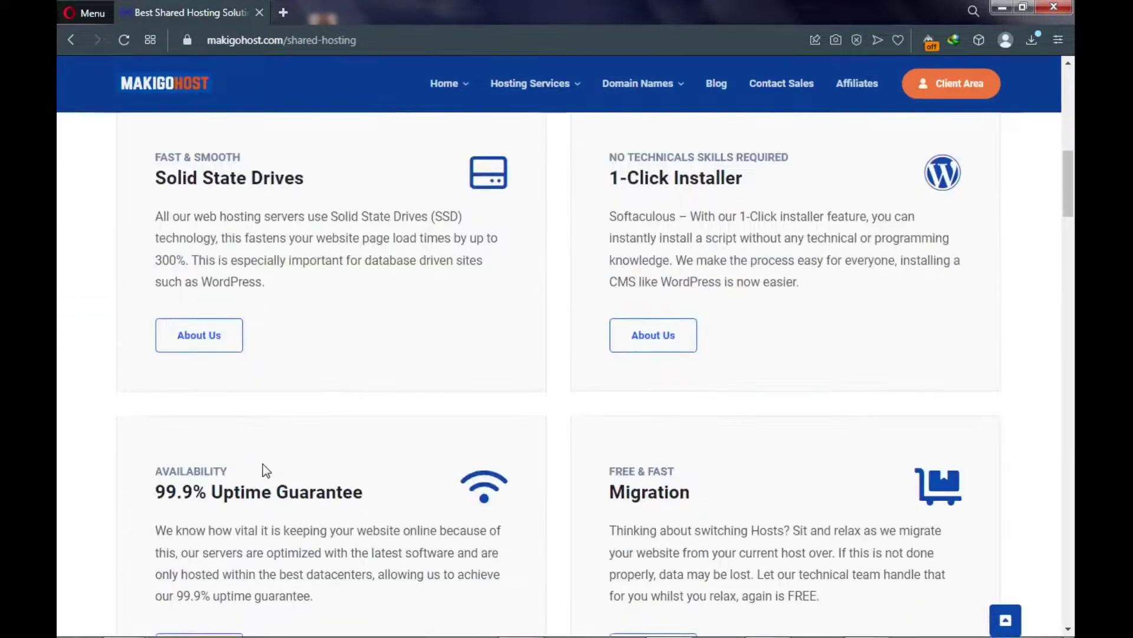
scroll(264, 467, down, 3)
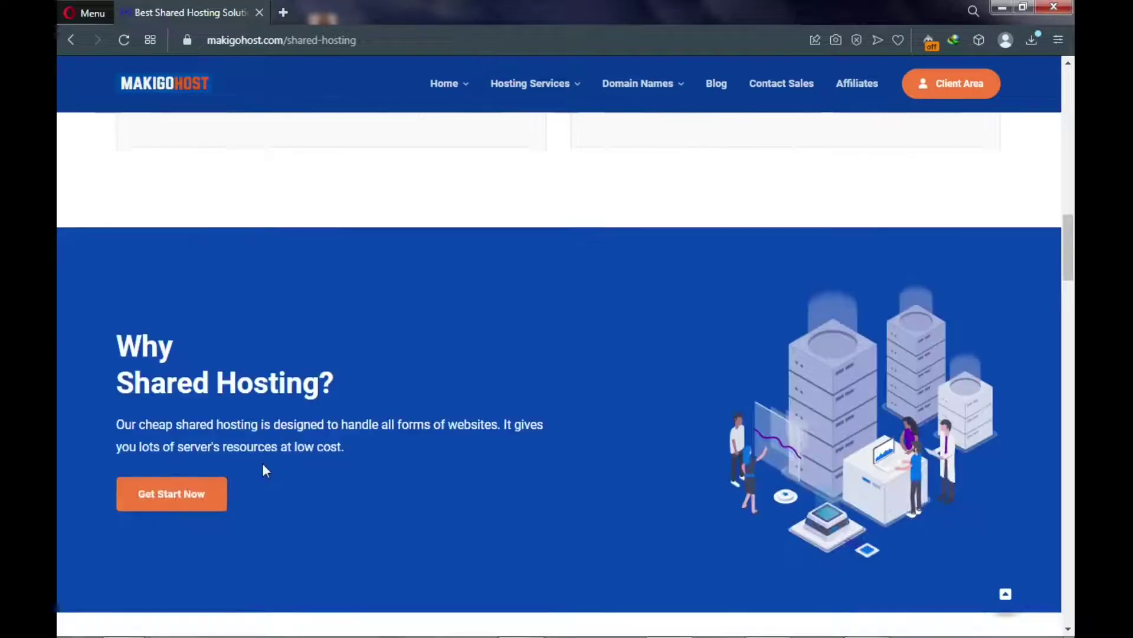
scroll(263, 466, down, 2)
scroll(264, 464, down, 3)
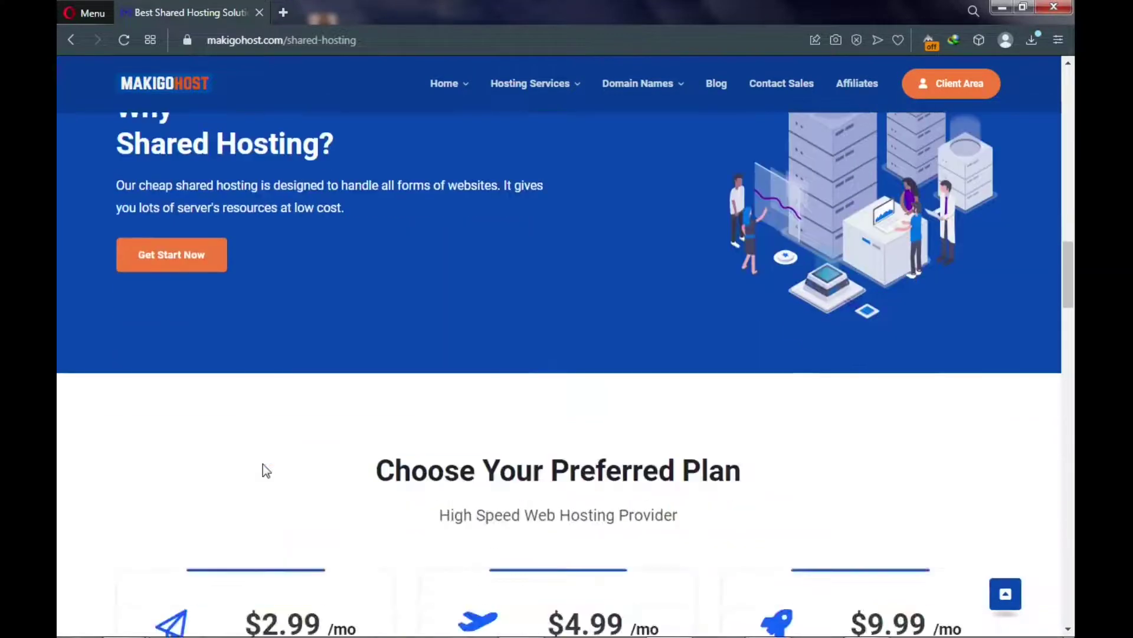
scroll(264, 464, down, 4)
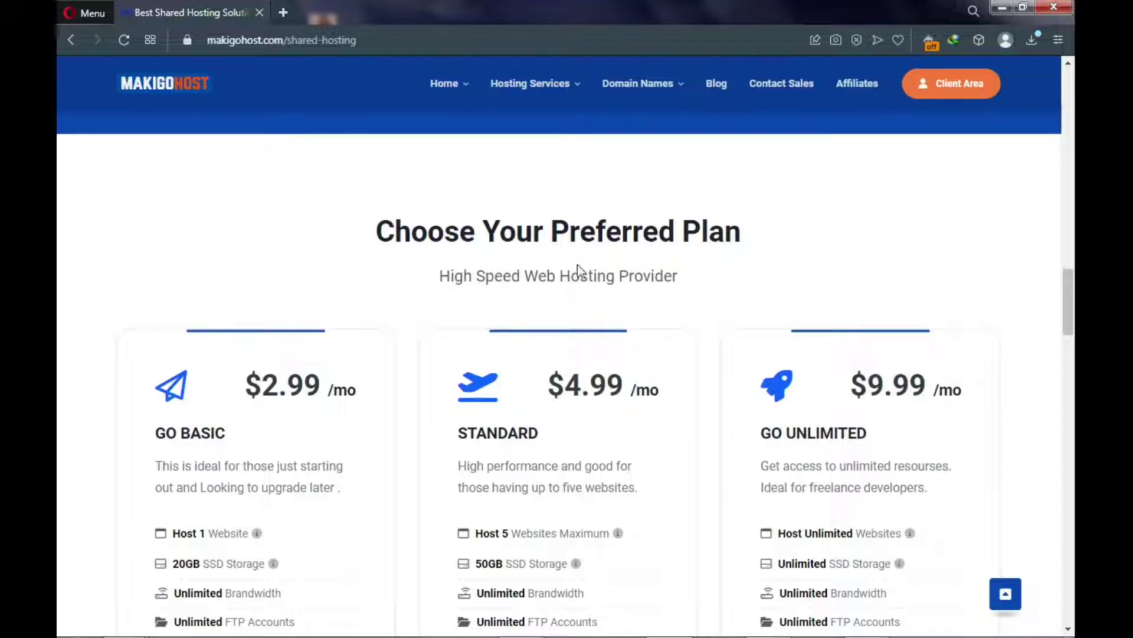
scroll(555, 275, down, 1)
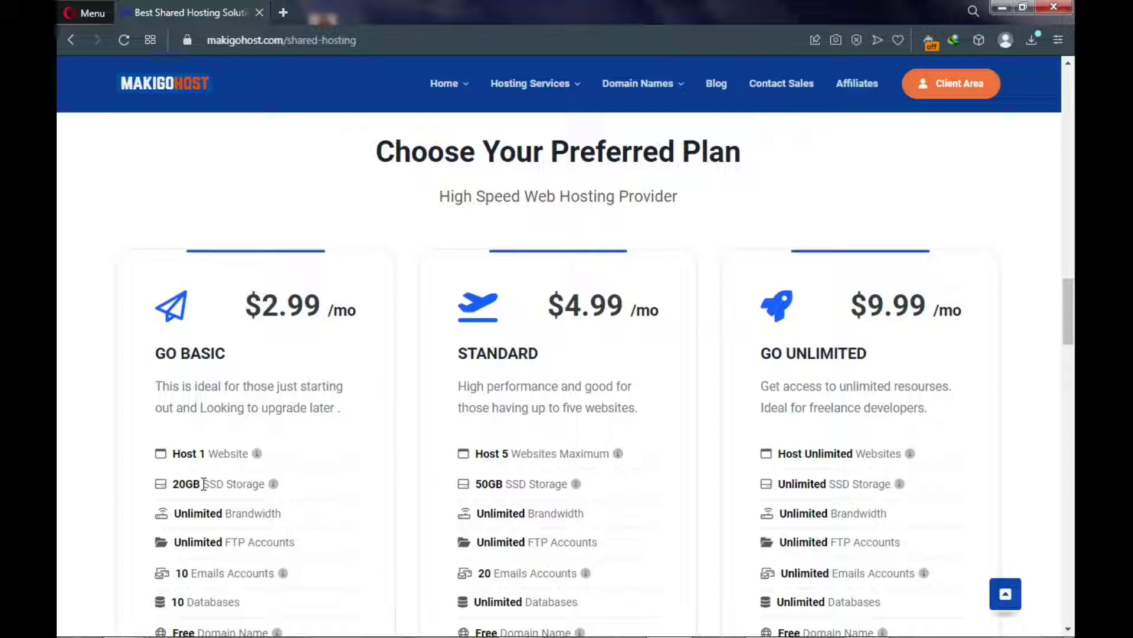
Search the web for "ssd vs hdd" in a new tab and enlarge the Avast SSD vs HDD comparison image from the image results
click(283, 13)
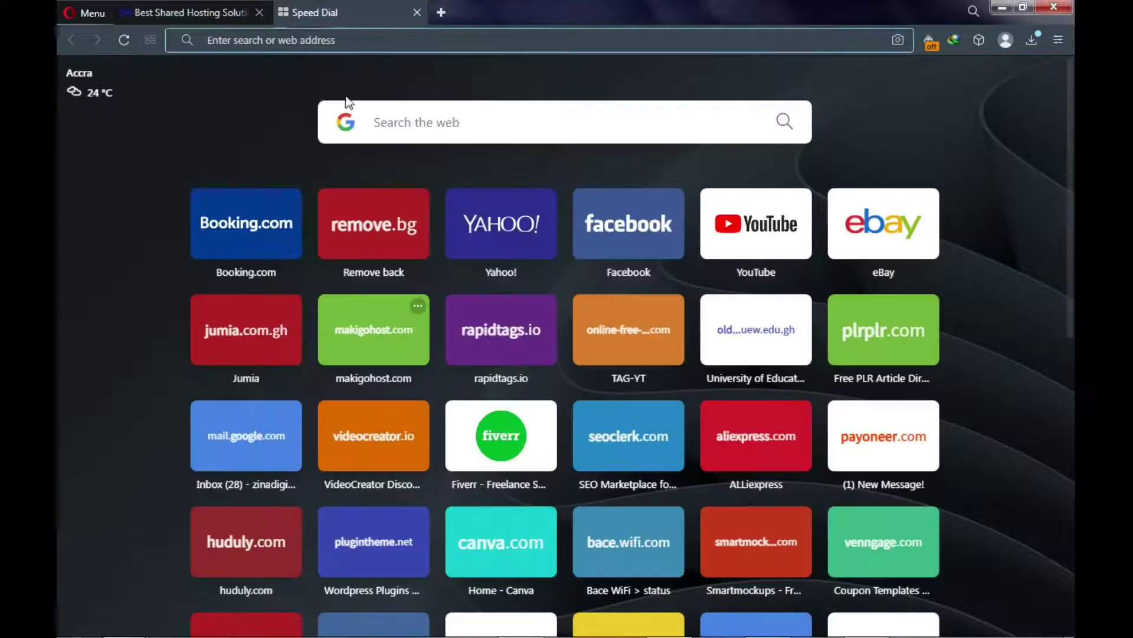
click(397, 124)
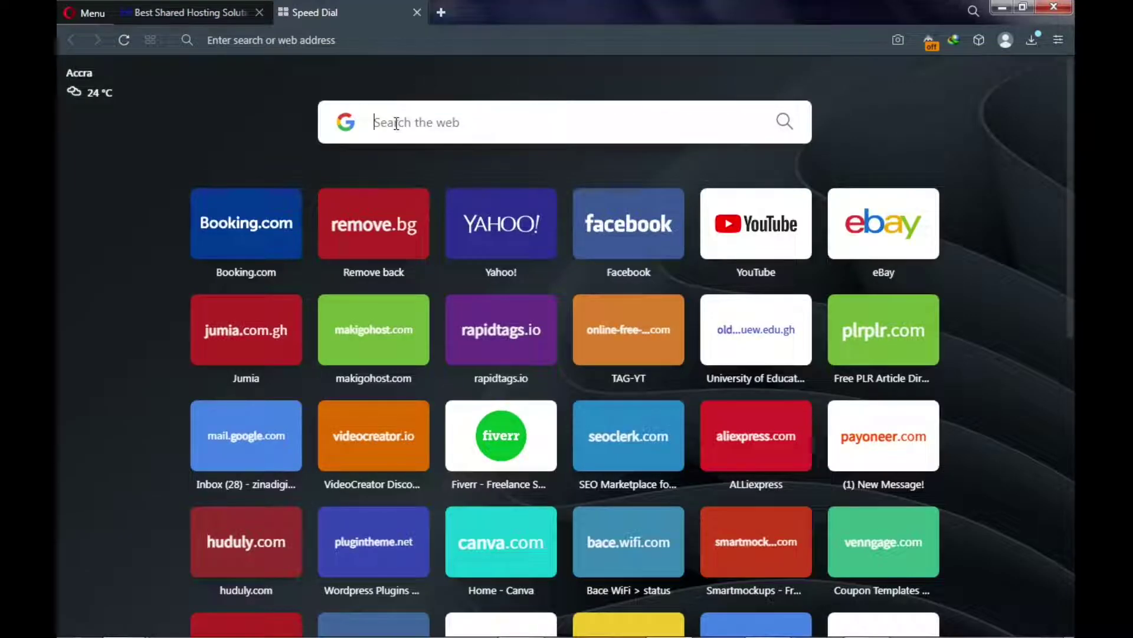
text(ssd)
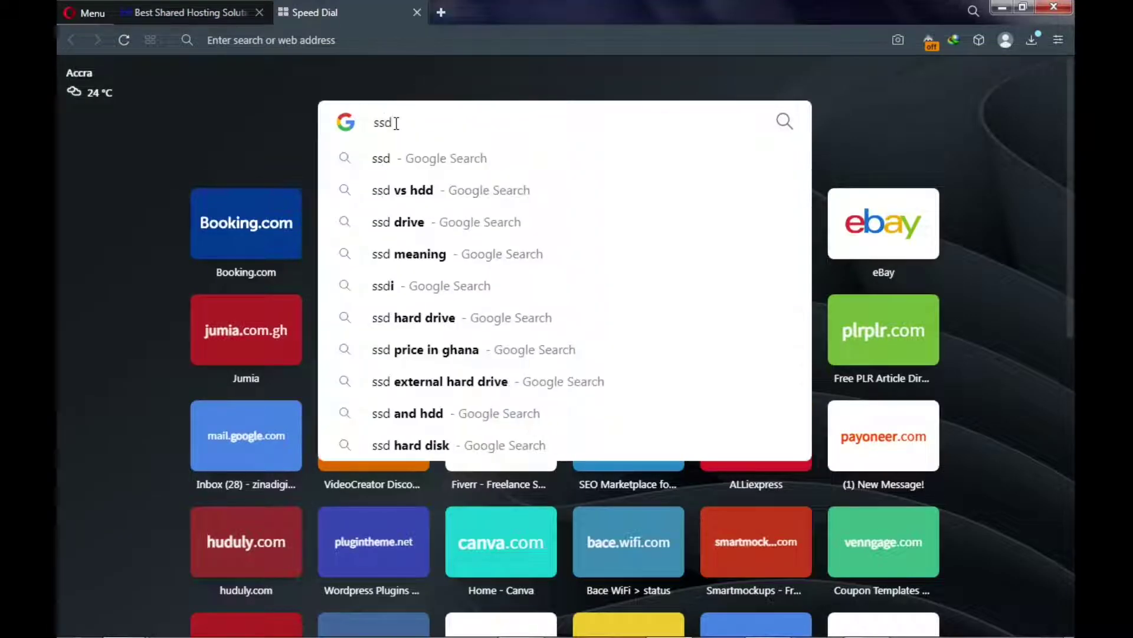
click(413, 188)
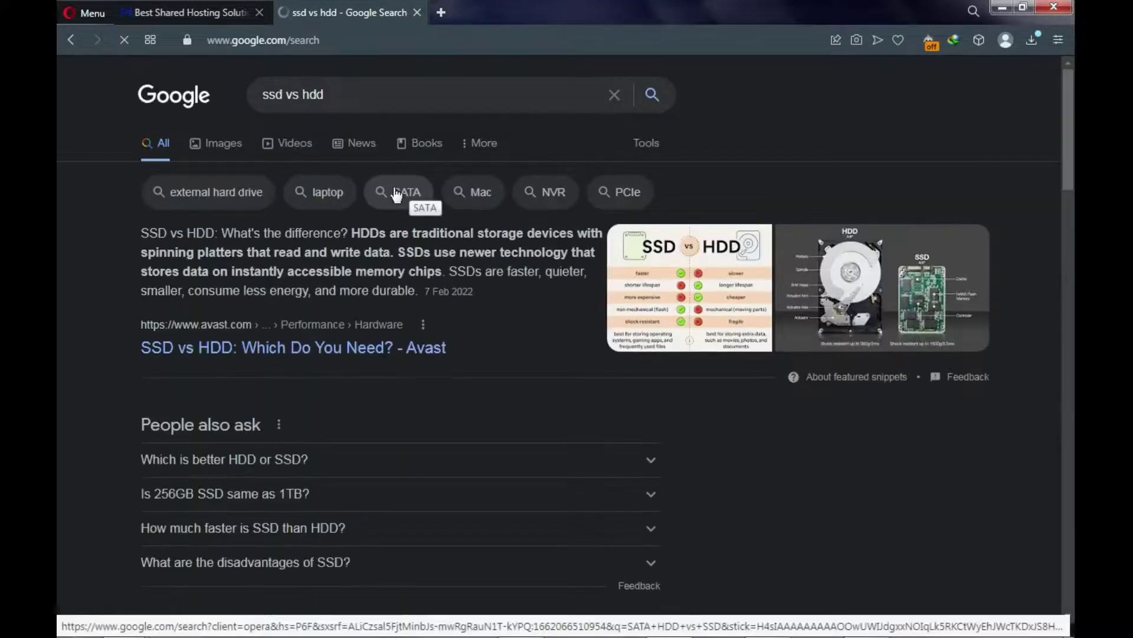
click(222, 148)
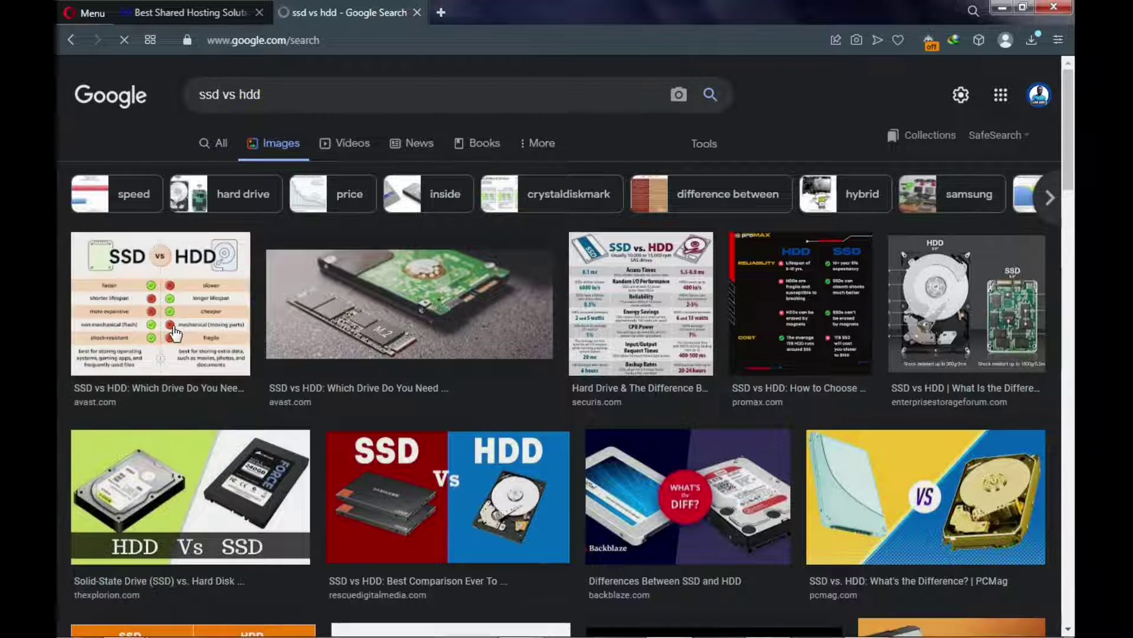
click(171, 328)
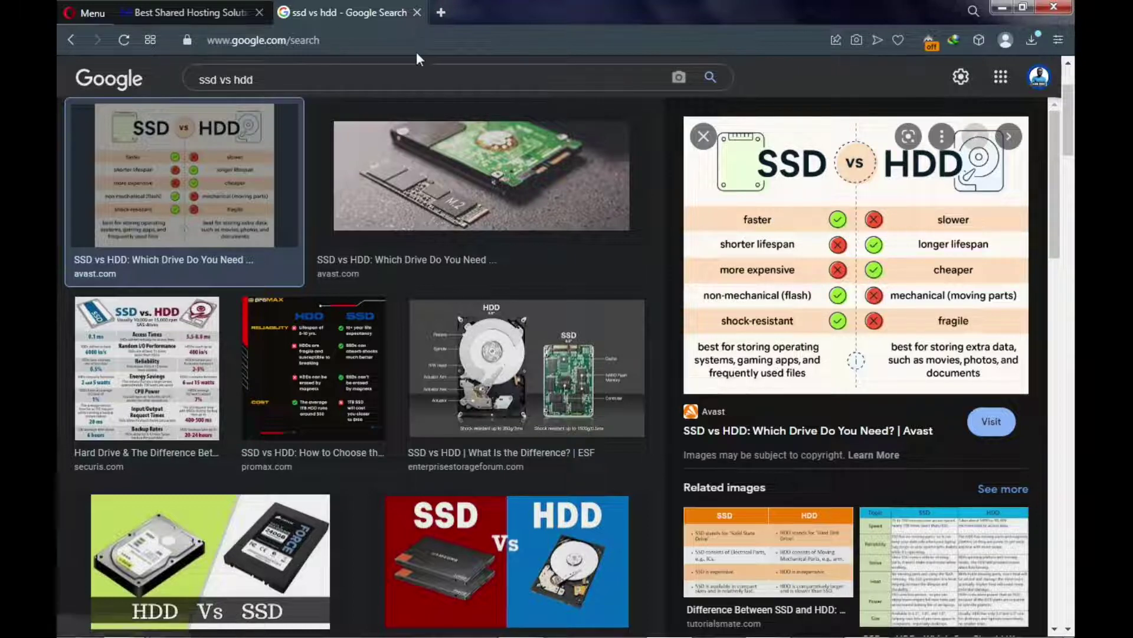
Return to the MakigoHost shared hosting page and examine the features listed for the Go Basic, Standard and Go Unlimited plans
click(188, 12)
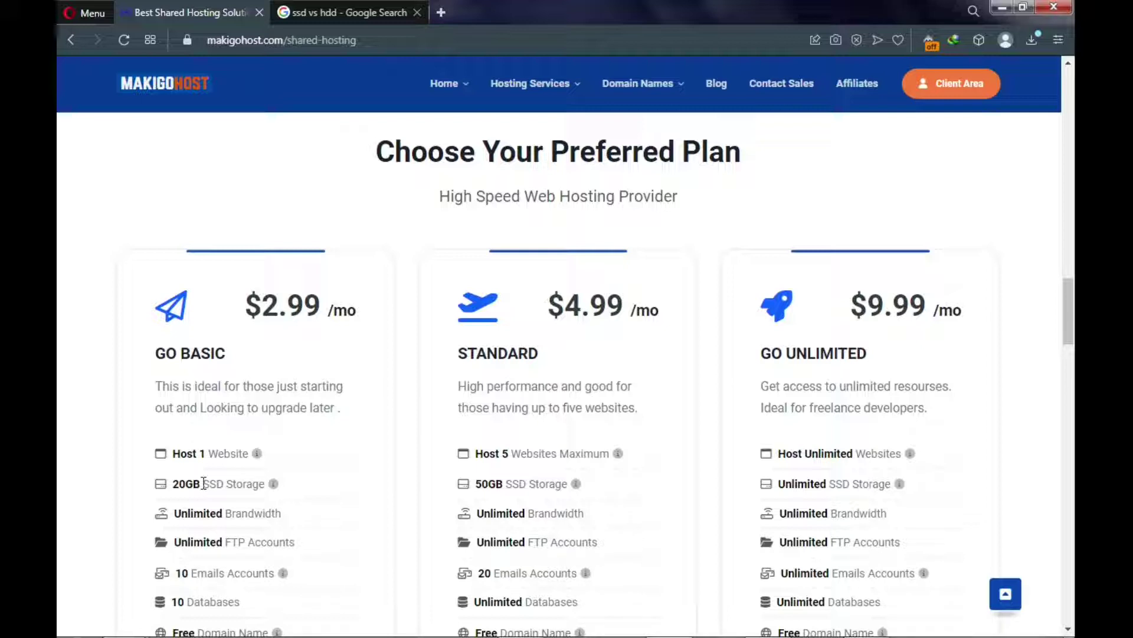
scroll(204, 483, down, 2)
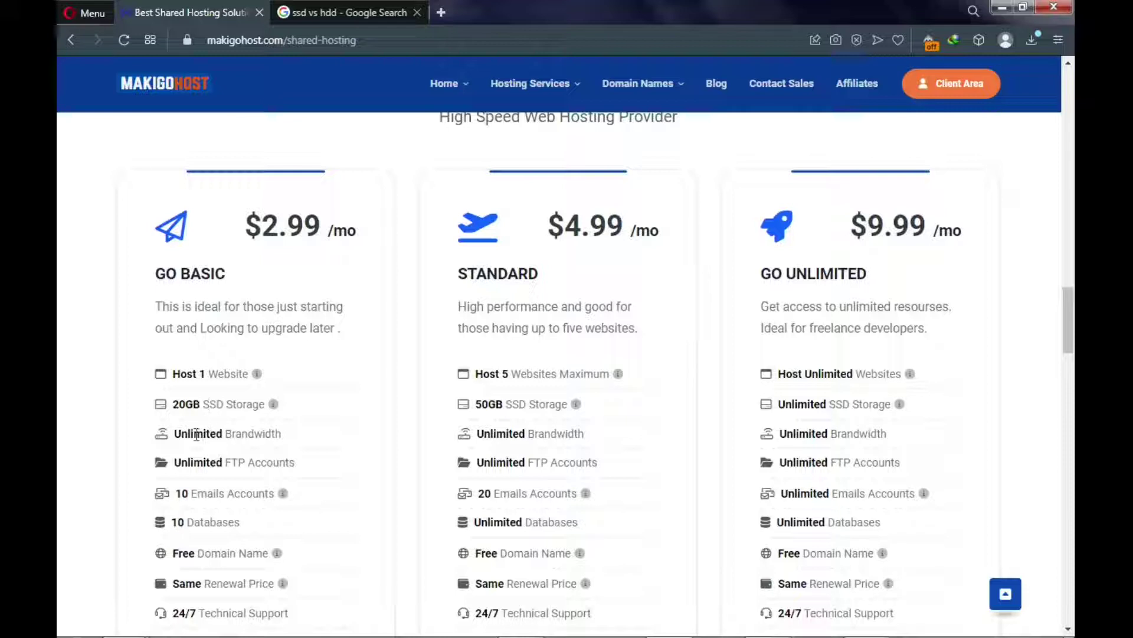
scroll(251, 435, down, 3)
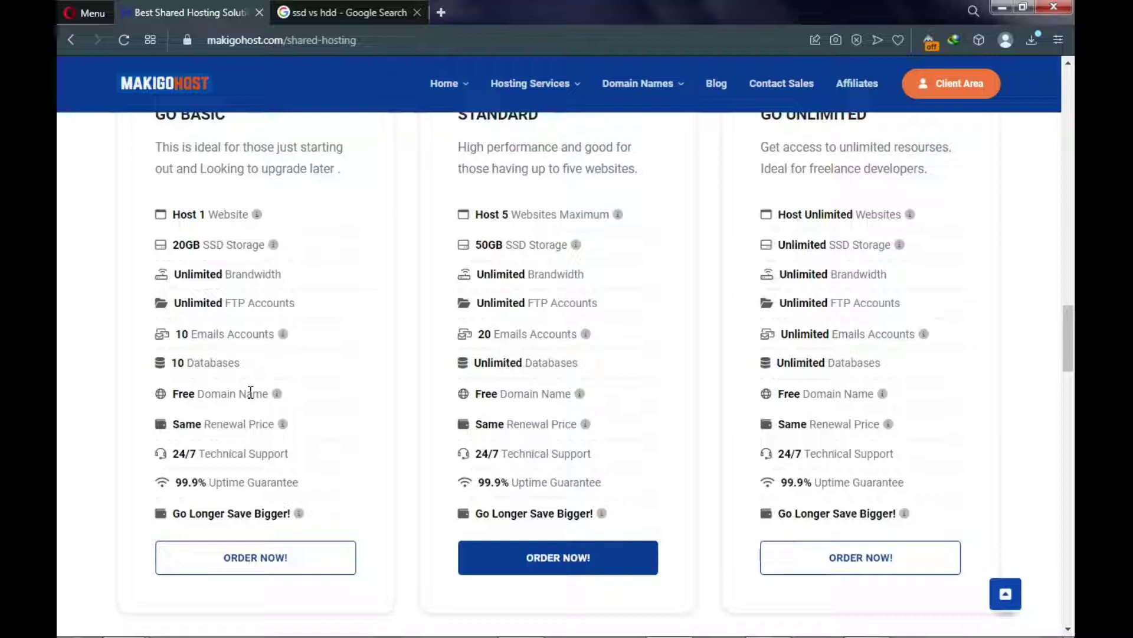
mouse_move(277, 396)
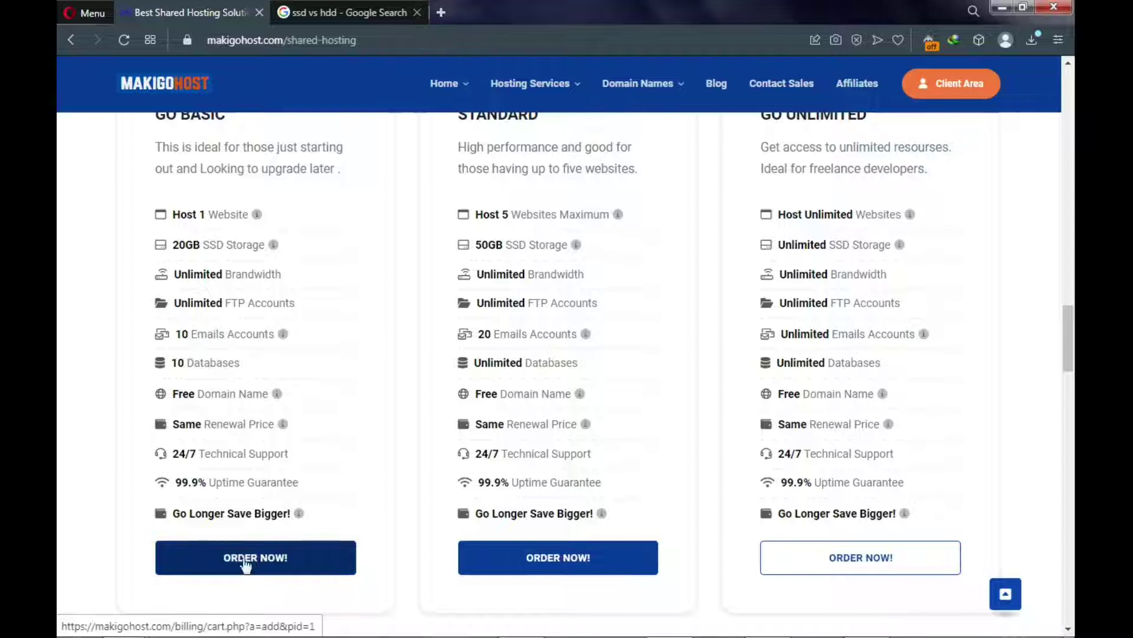
scroll(255, 475, up, 6)
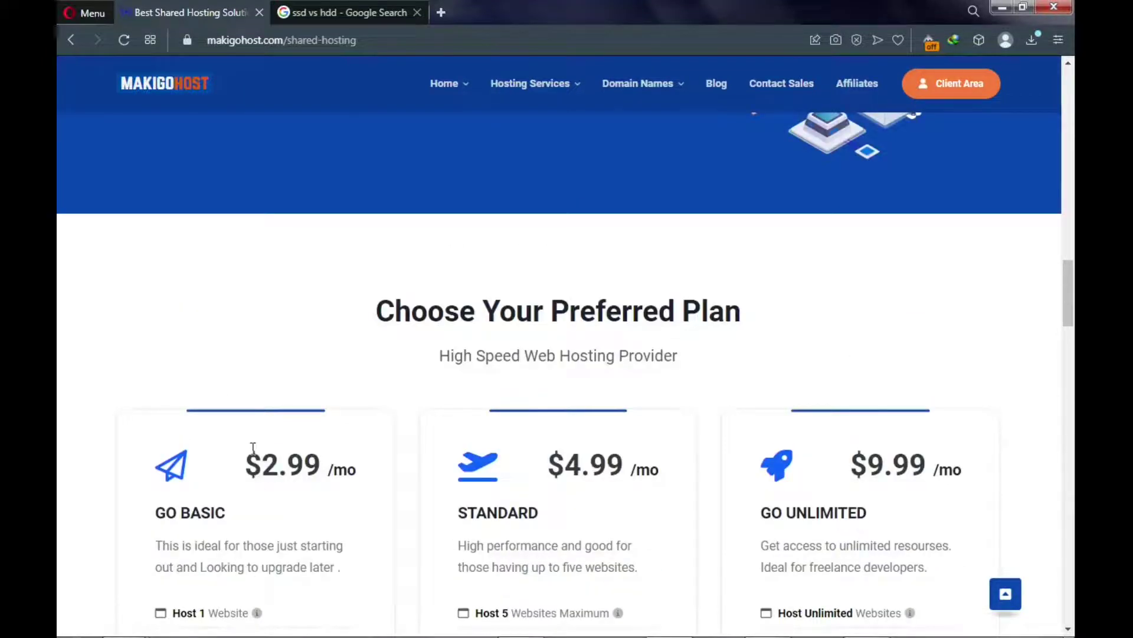
scroll(251, 469, down, 4)
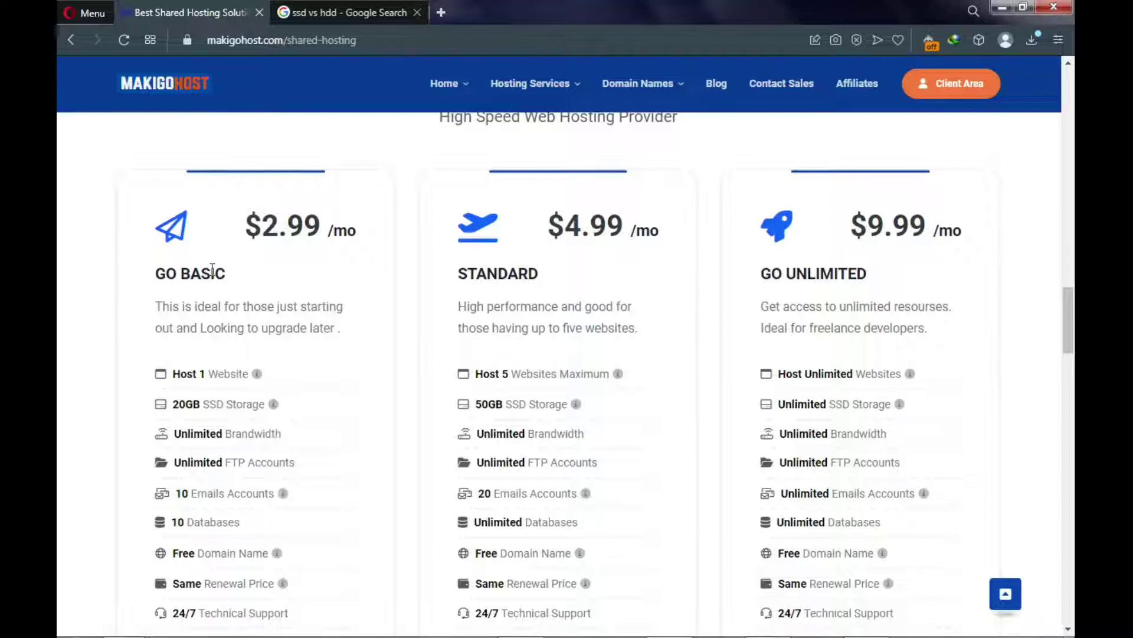
scroll(217, 271, down, 1)
scroll(217, 272, down, 3)
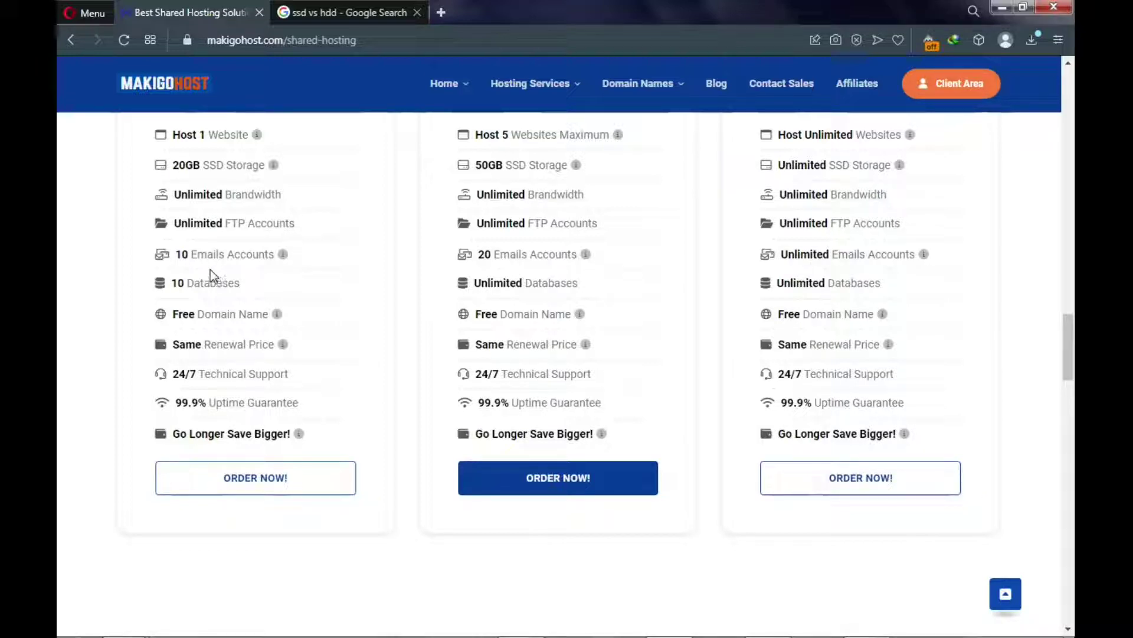
Order the Go Basic plan and check whether the new domain myfirstwebsite.com is available
click(226, 488)
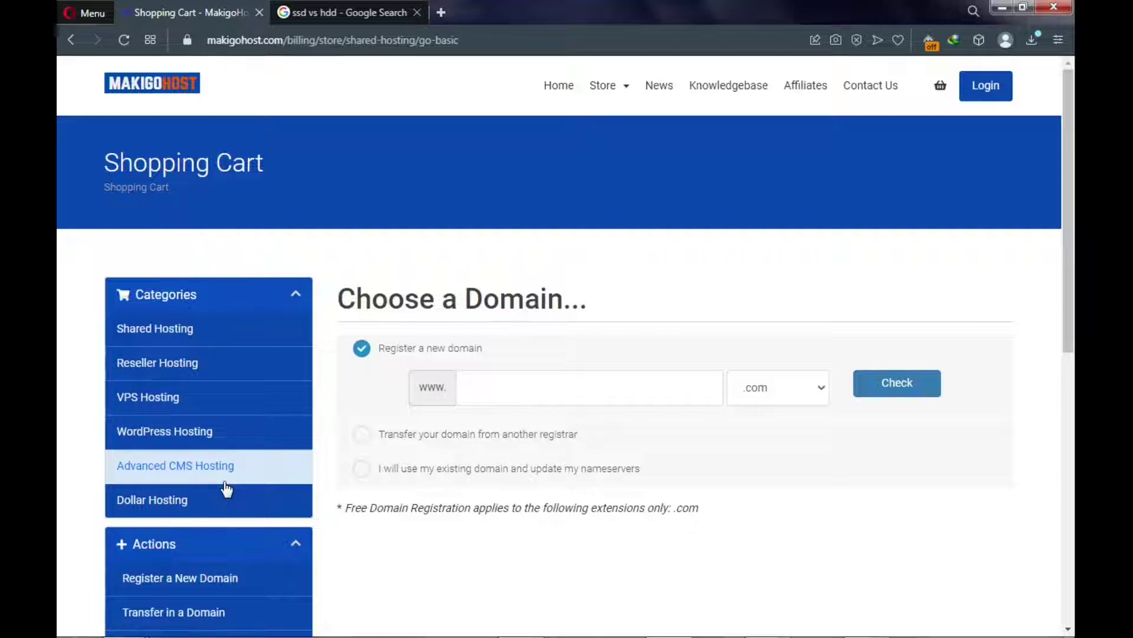
text(myfirstwebsite)
click(899, 387)
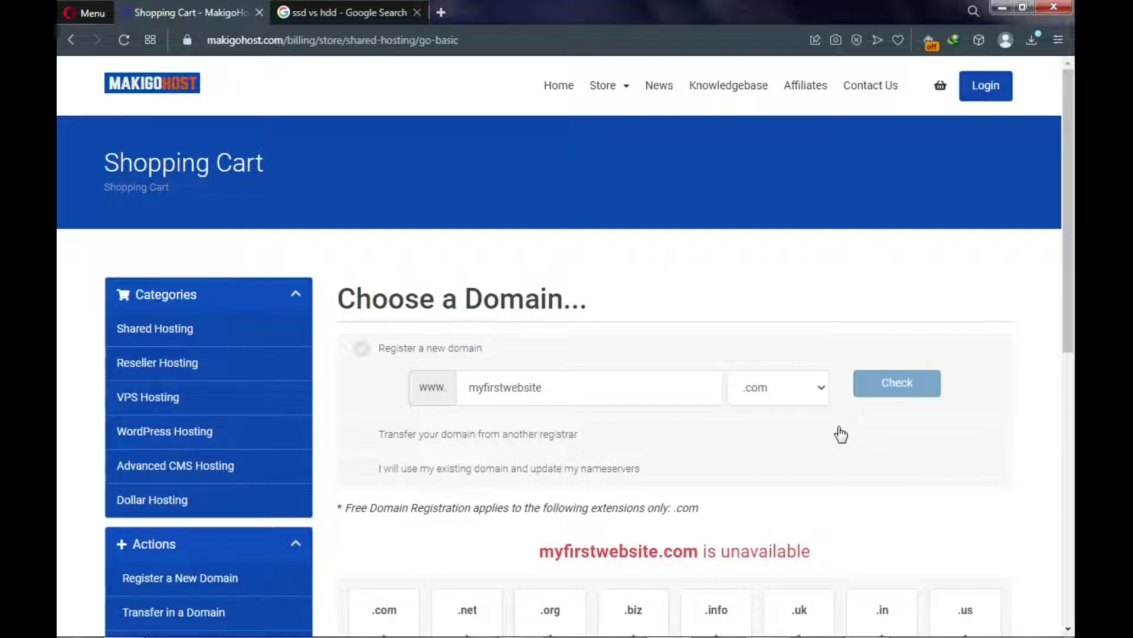
Change the domain name to myfirstwebsite2022 and check the availability and prices of its extensions
click(554, 387)
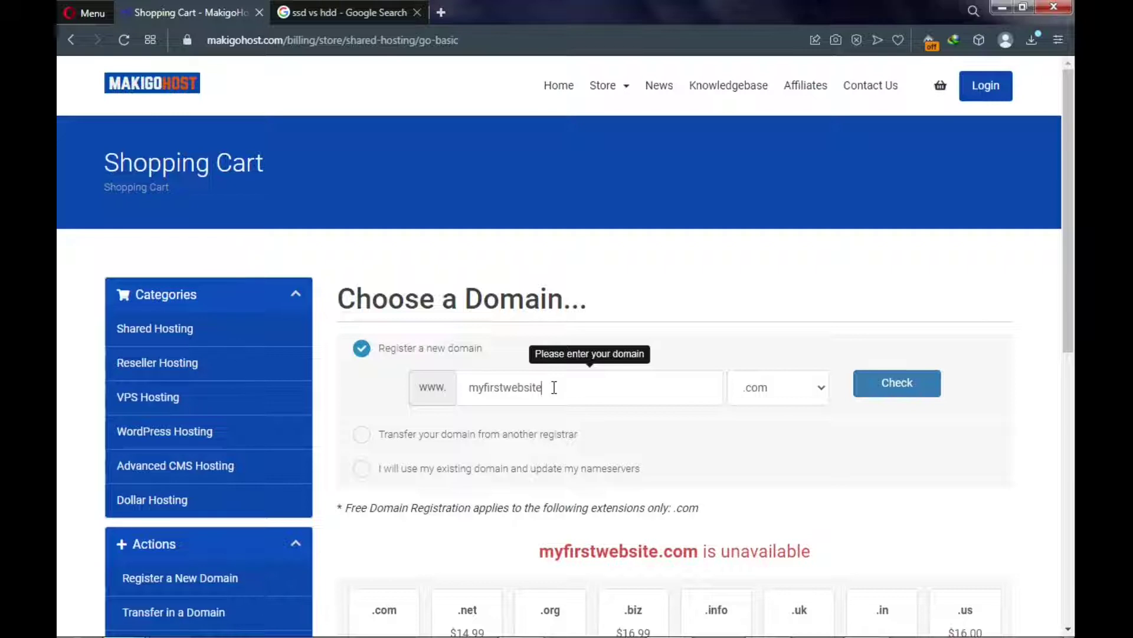
text(2022)
click(884, 396)
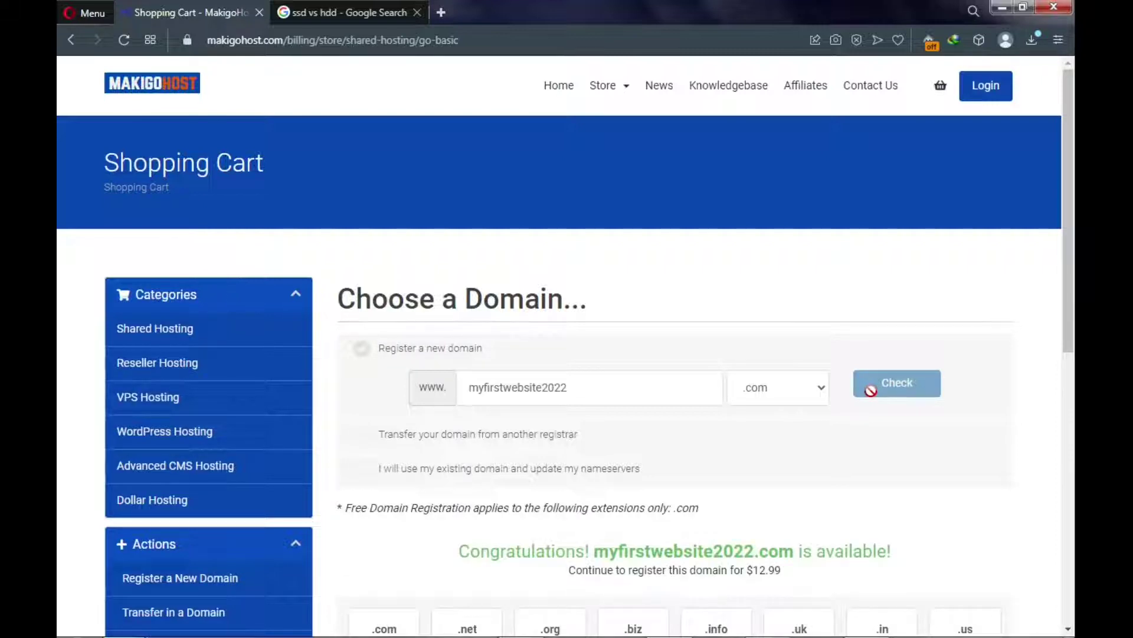
scroll(648, 454, down, 4)
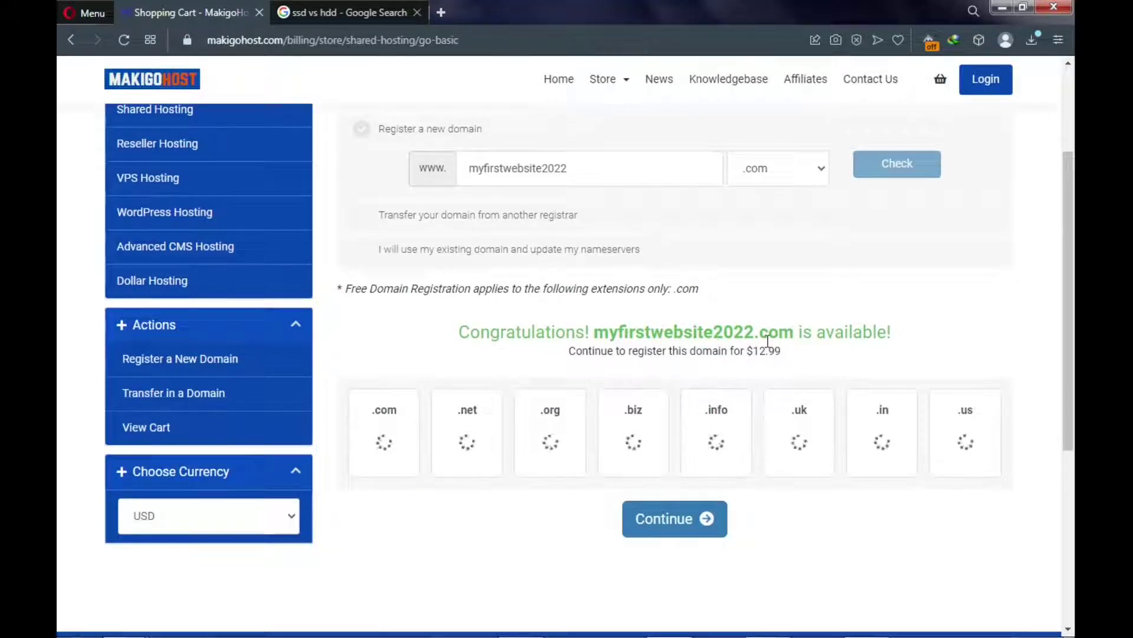
scroll(767, 341, up, 1)
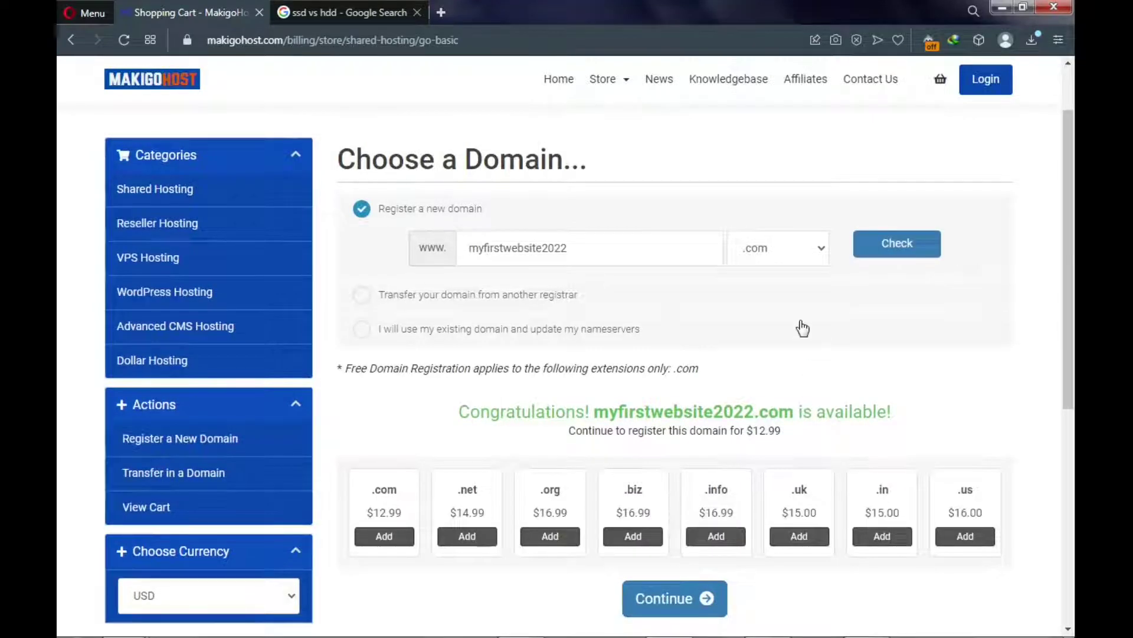
Keep the .com extension for the new domain and continue to the plan configuration
click(802, 257)
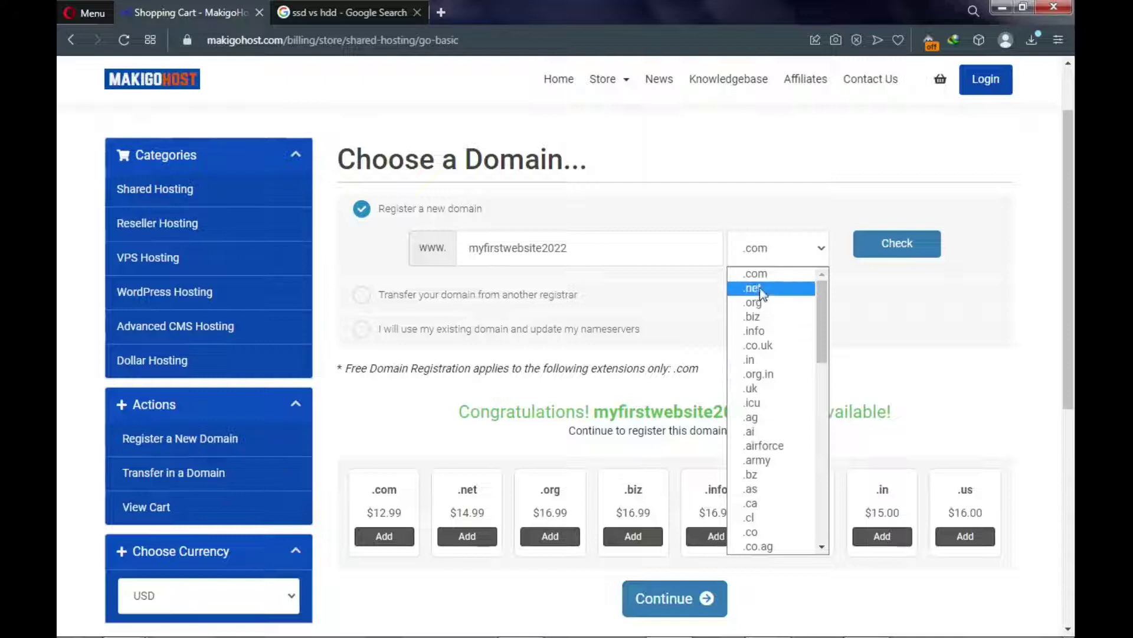
click(786, 276)
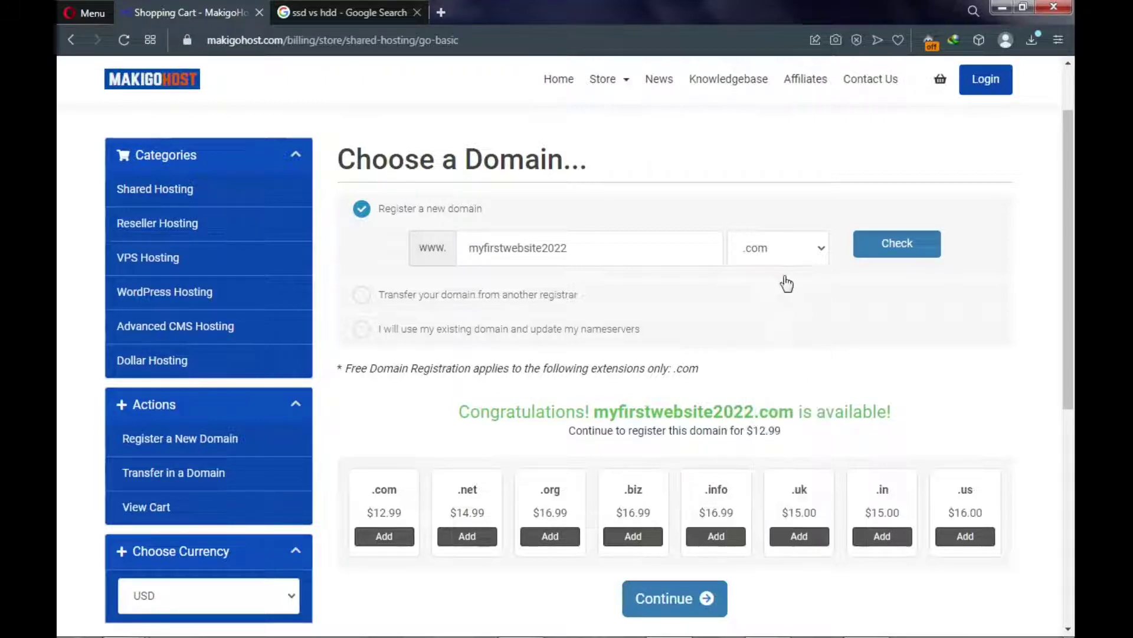
scroll(693, 381, down, 3)
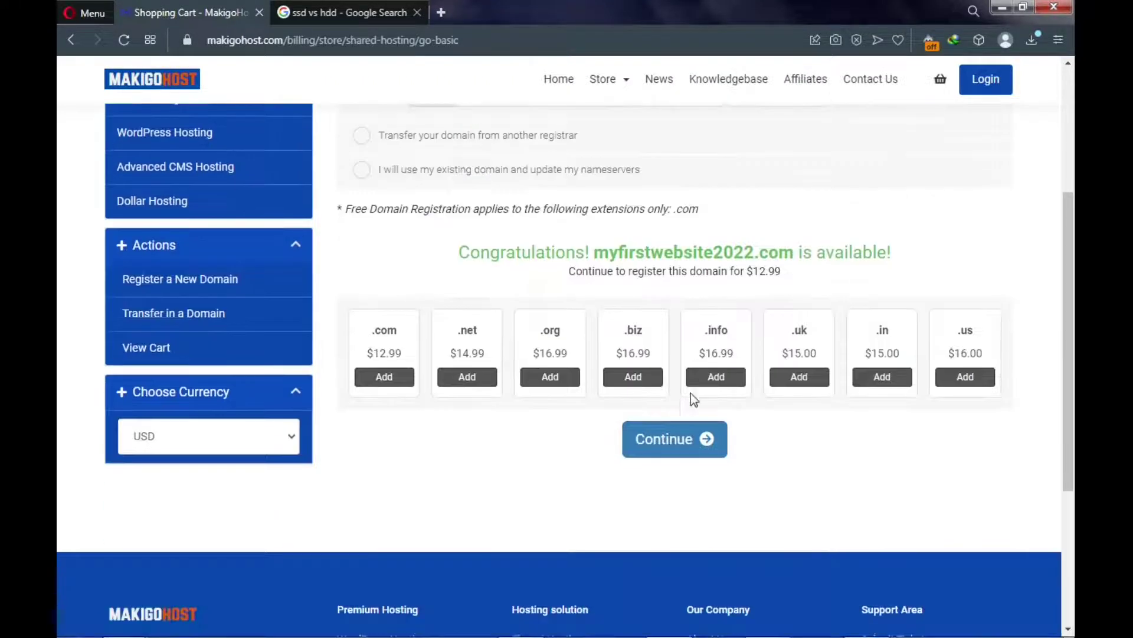
click(671, 432)
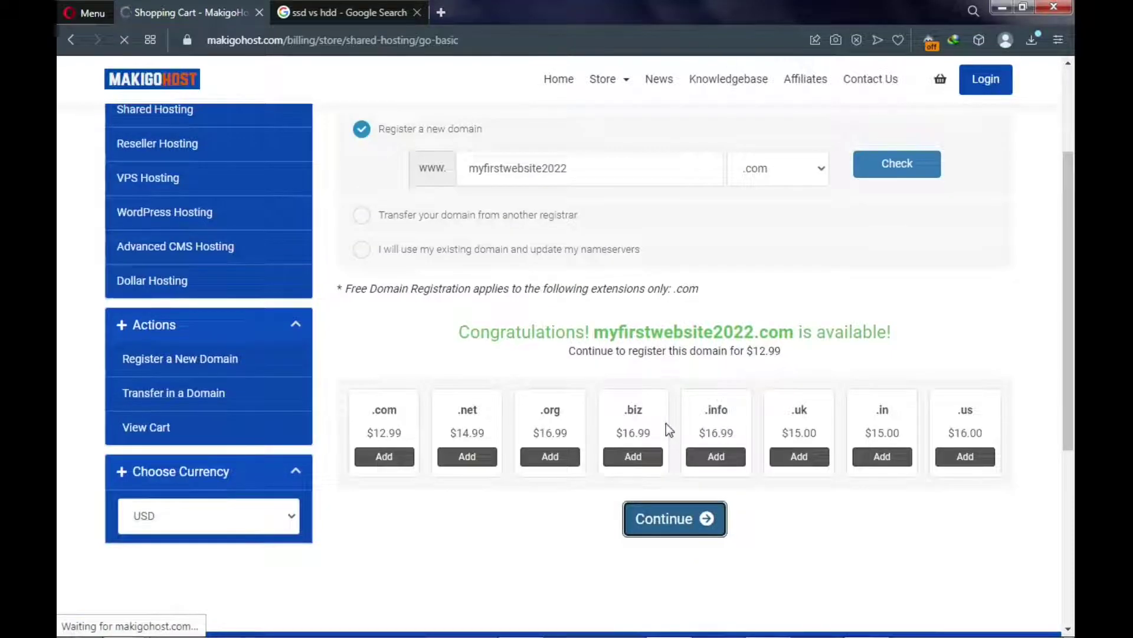
Review the Go Basic configuration page and select the 12 Month Price - $2.99 (Free Domain) billing cycle
scroll(666, 421, down, 8)
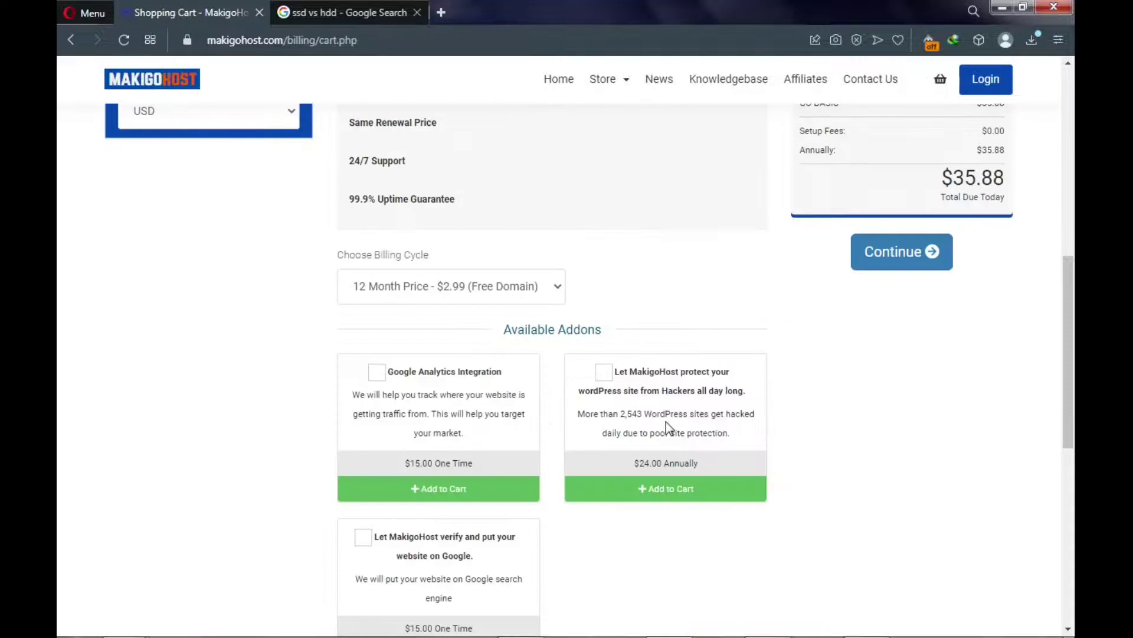
scroll(666, 421, up, 6)
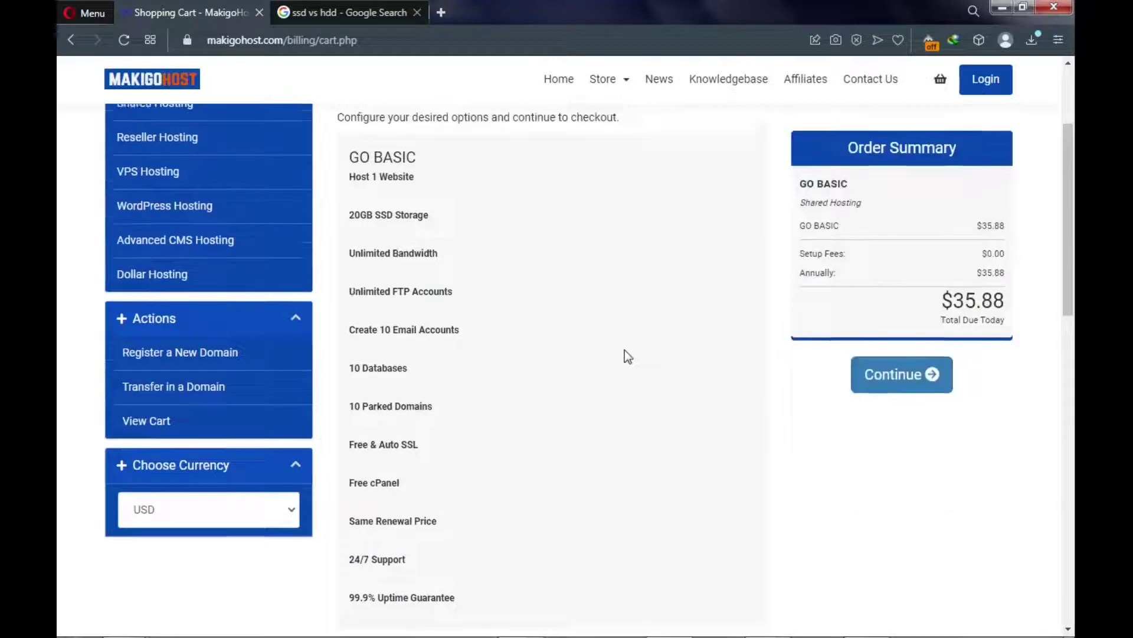
scroll(625, 349, up, 4)
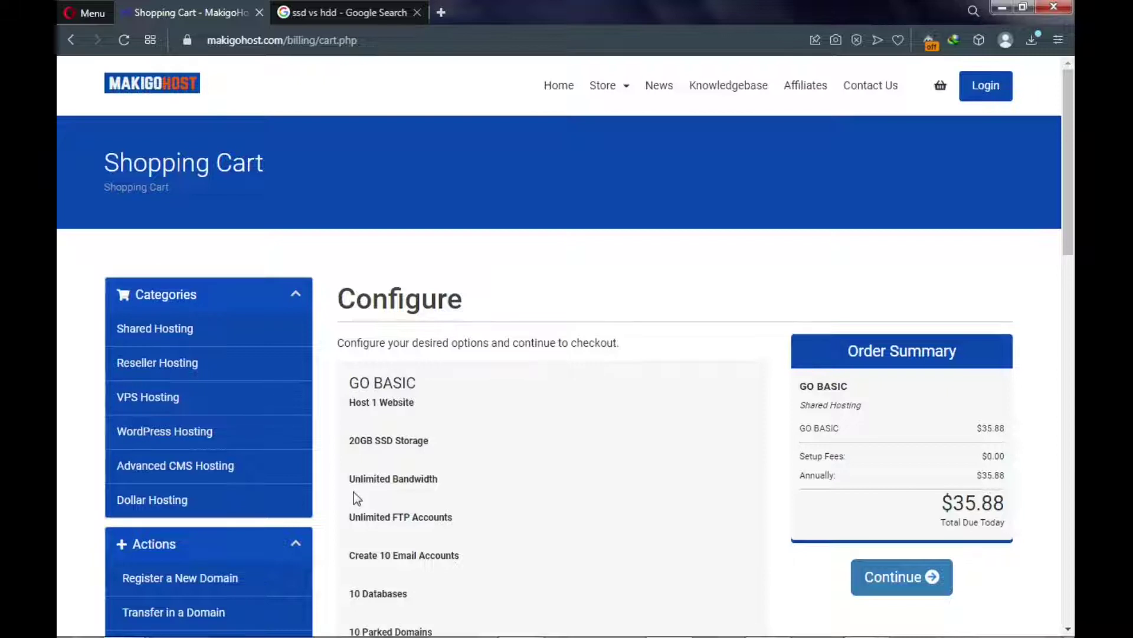
scroll(353, 491, down, 2)
scroll(355, 492, down, 4)
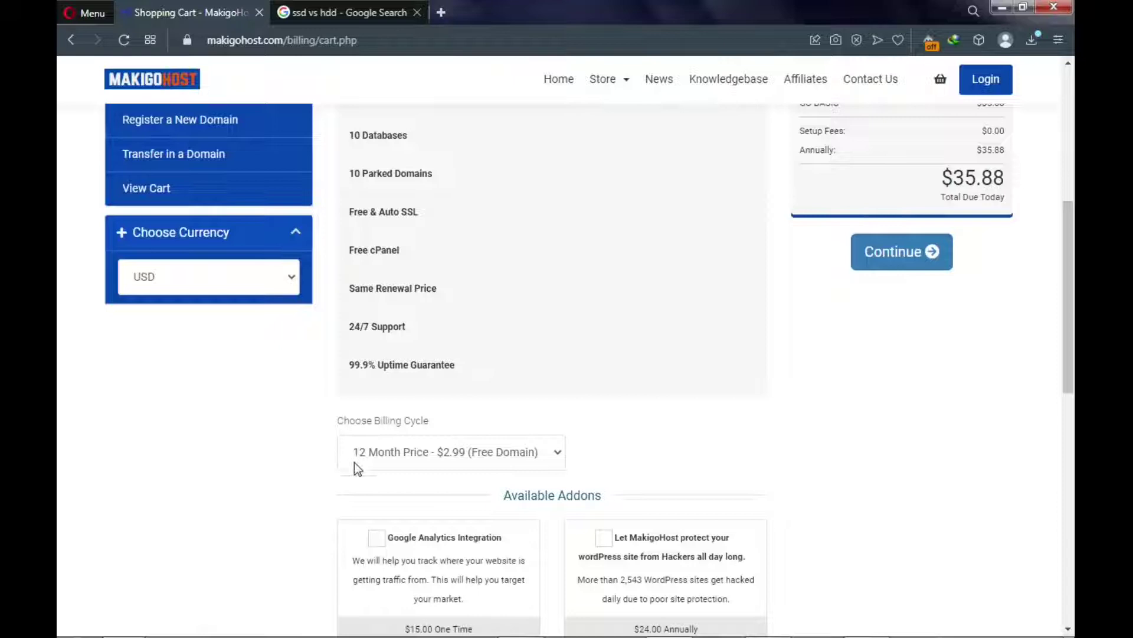
click(449, 457)
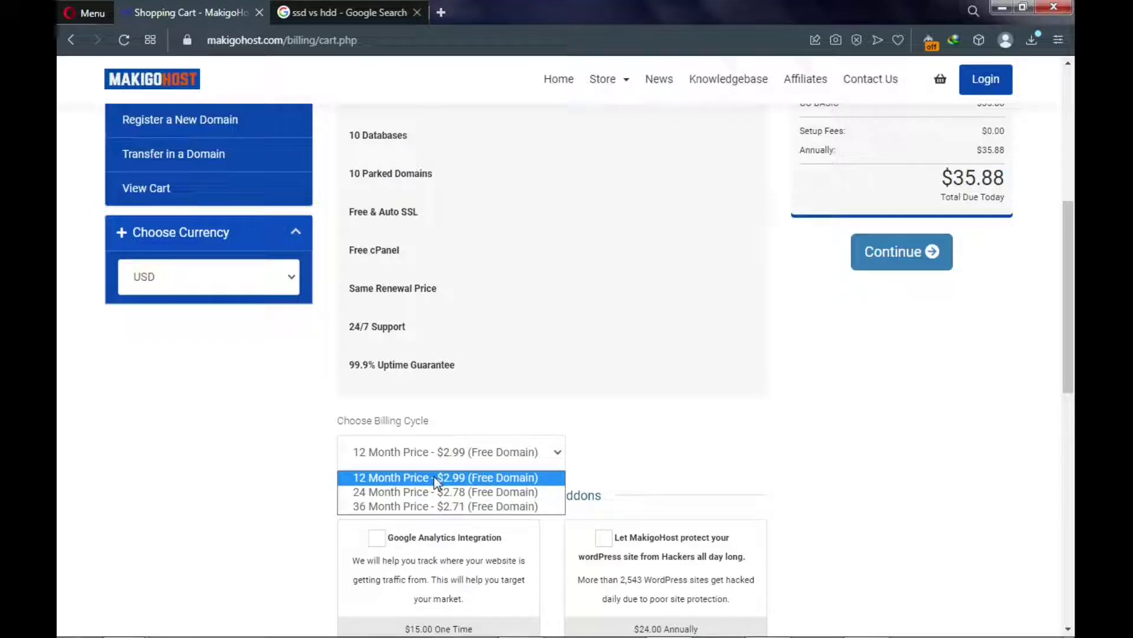
click(434, 476)
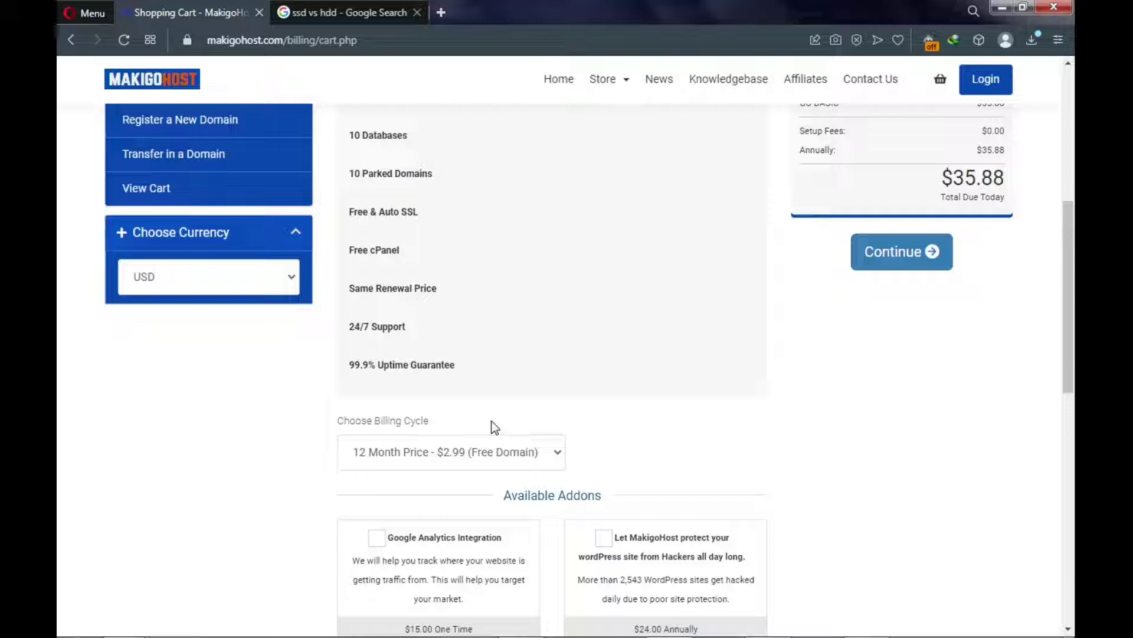
Try the 24-month and 36-month billing cycles and set the cycle back to 12 Month Price - $2.99 (Free Domain)
click(466, 455)
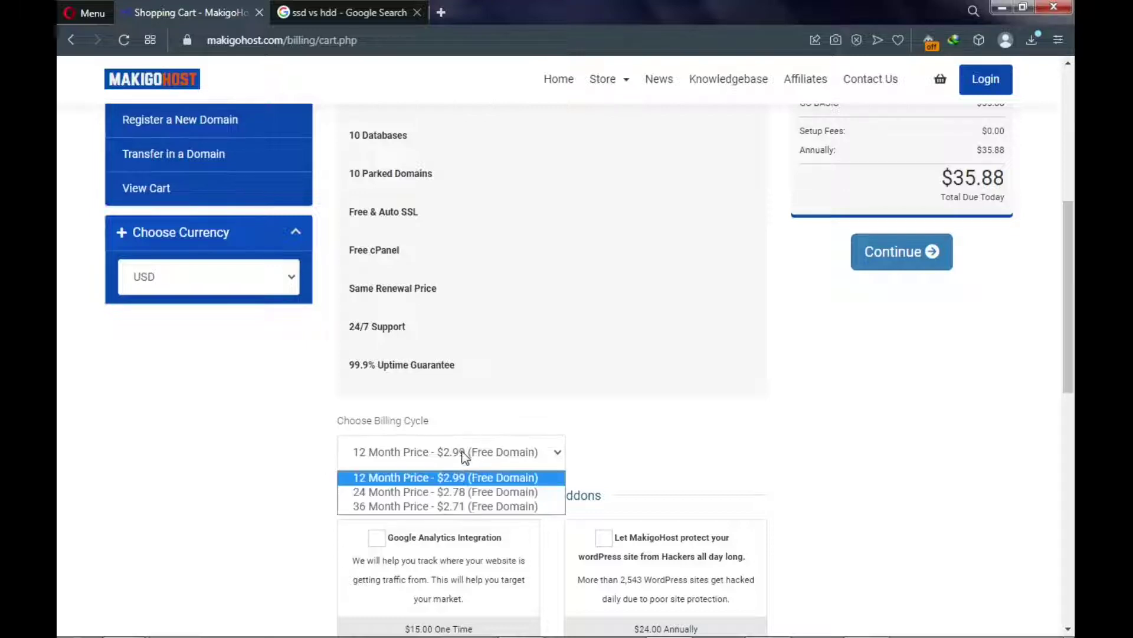
click(450, 492)
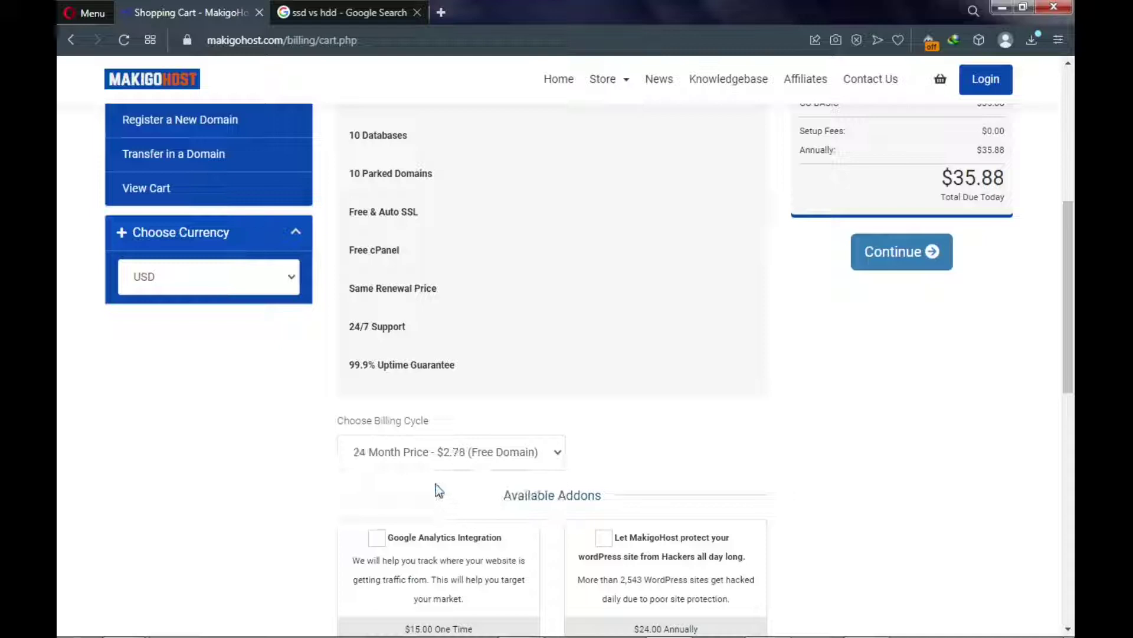
click(444, 459)
click(432, 504)
click(431, 456)
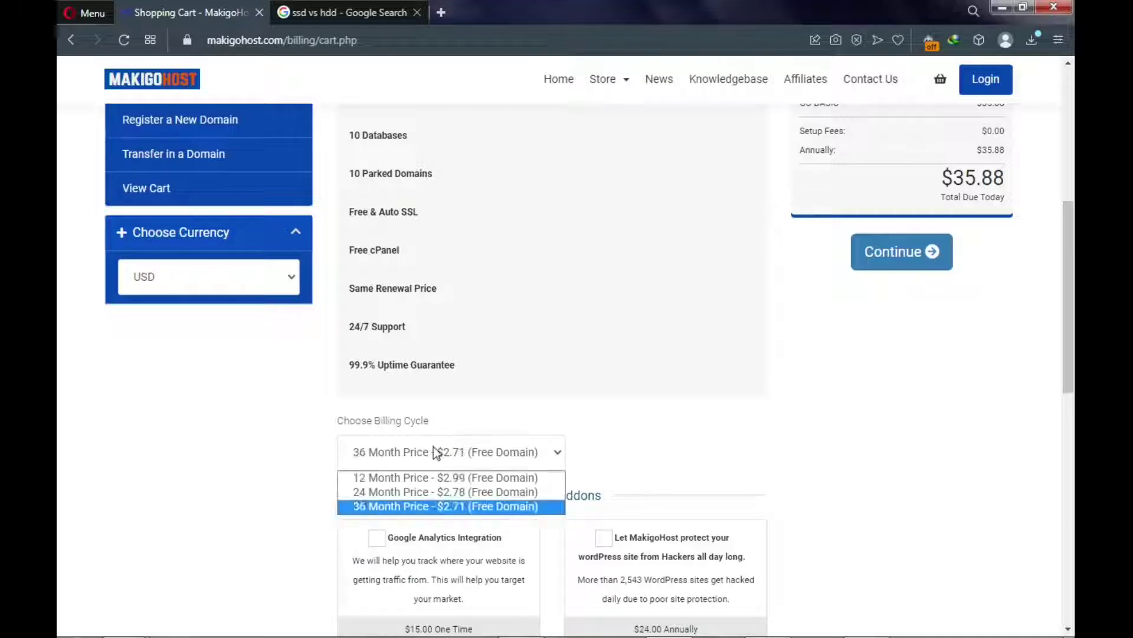
click(438, 480)
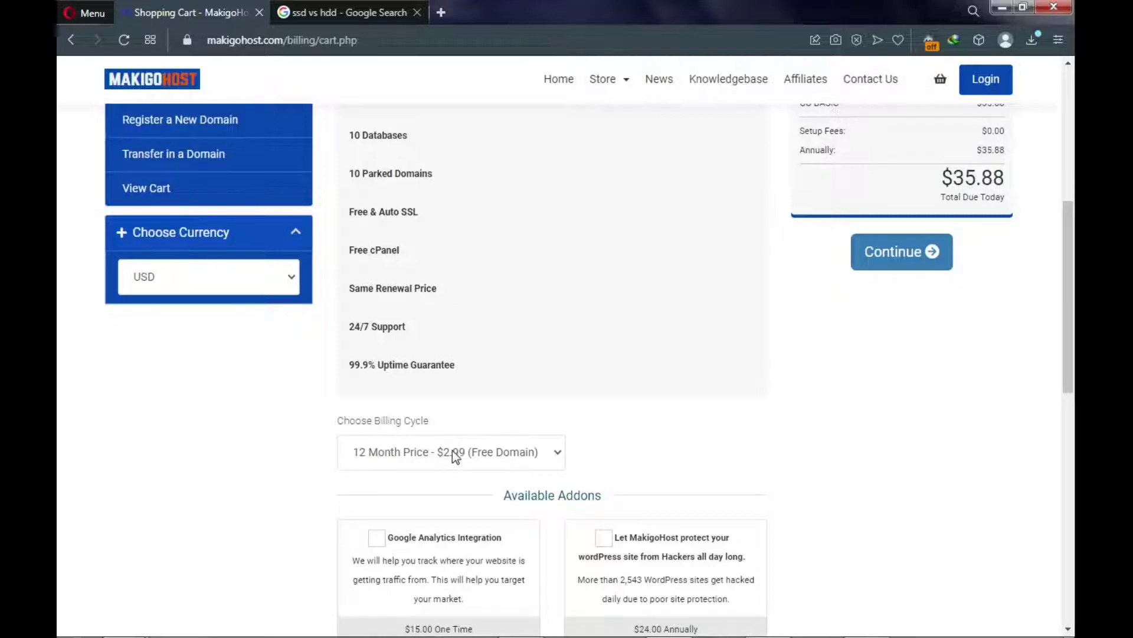
Try the WordPress hacker protection and the Google verification add-ons for the hosting plan, removing each one again
scroll(452, 456, down, 3)
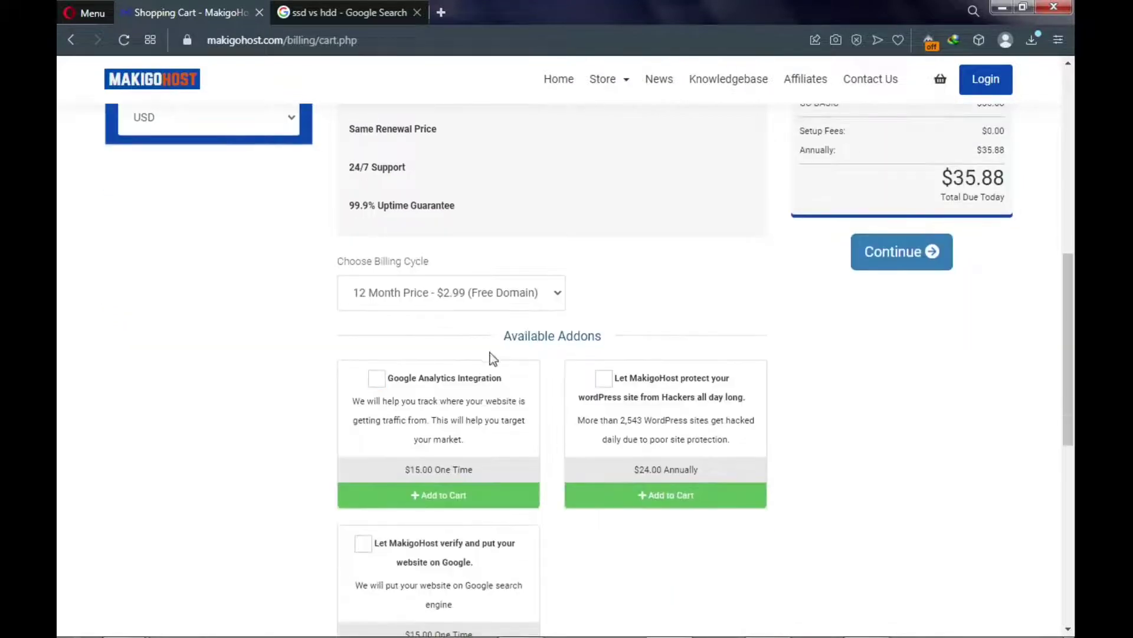
scroll(501, 349, down, 1)
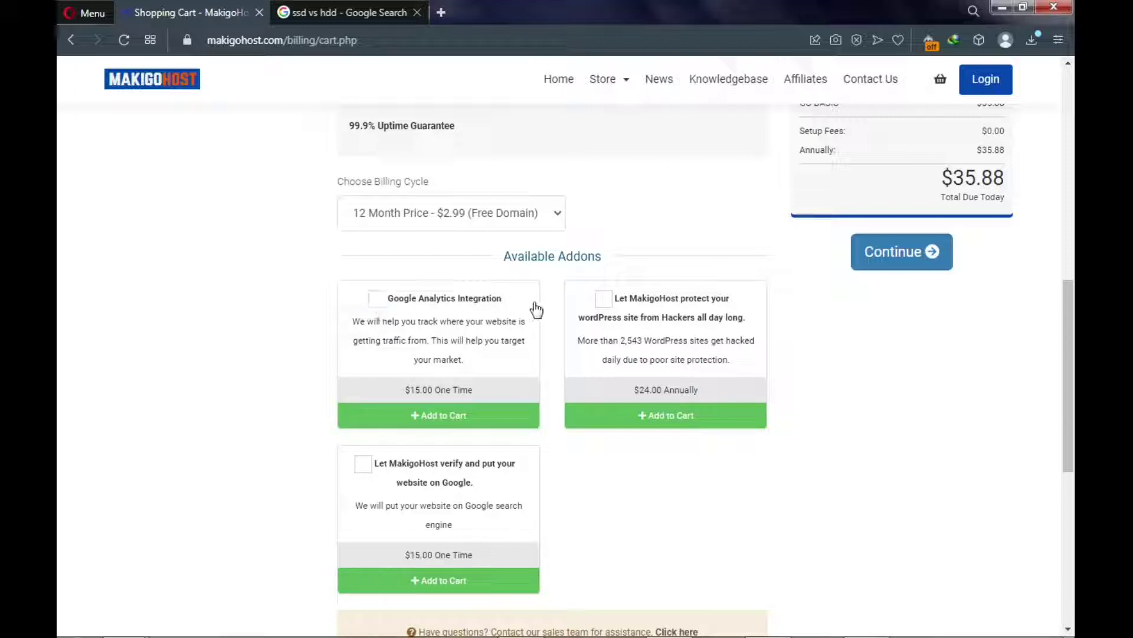
click(604, 301)
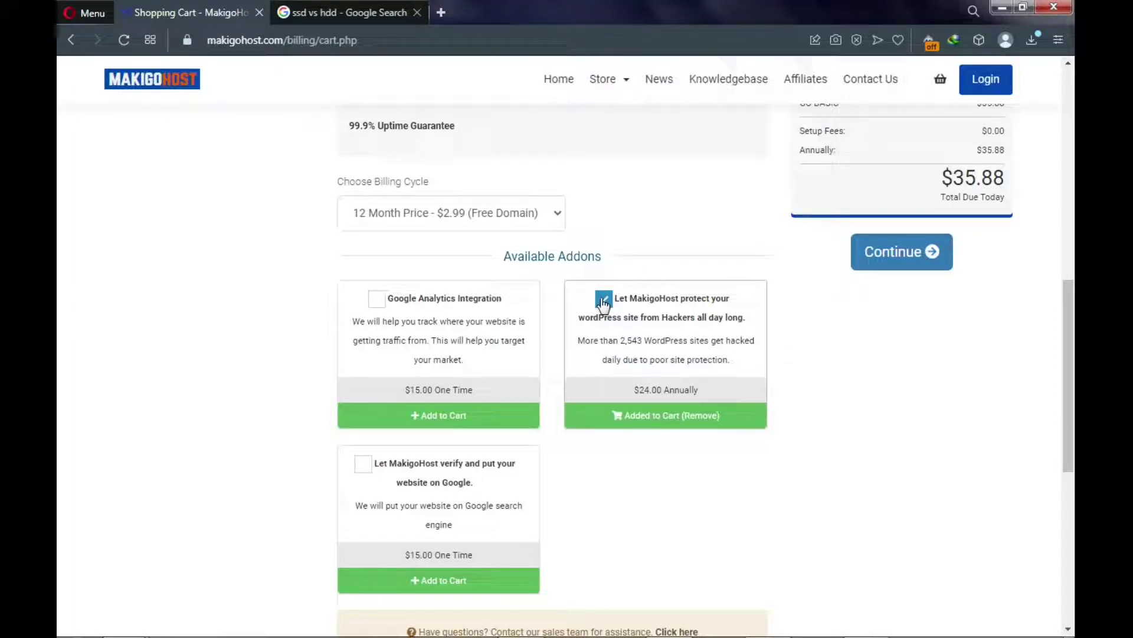
click(604, 302)
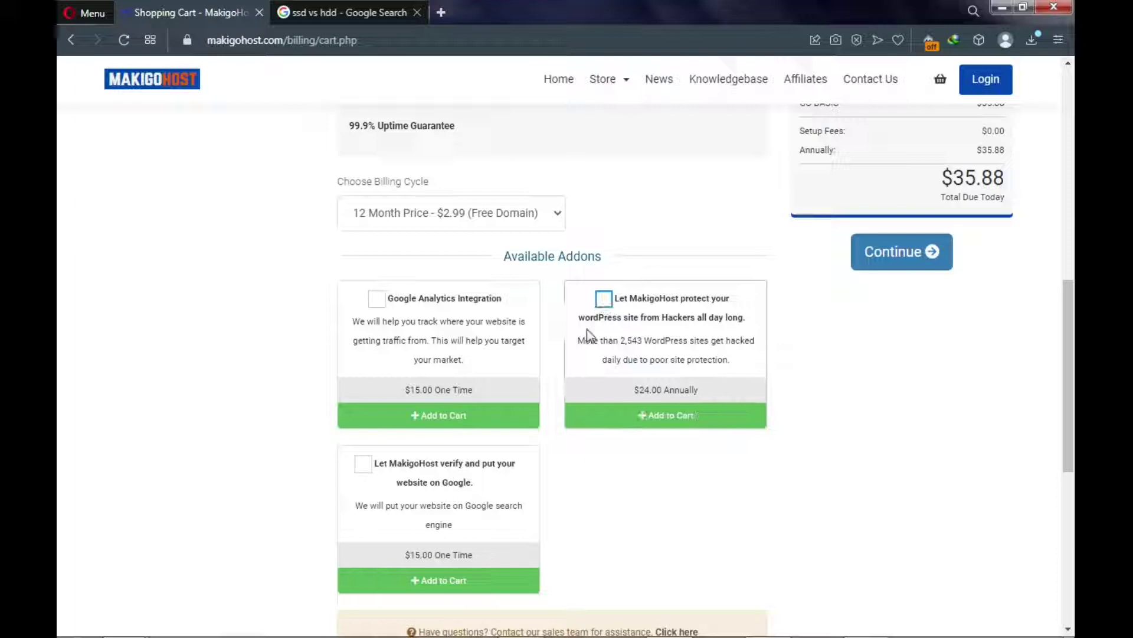
scroll(468, 452, down, 1)
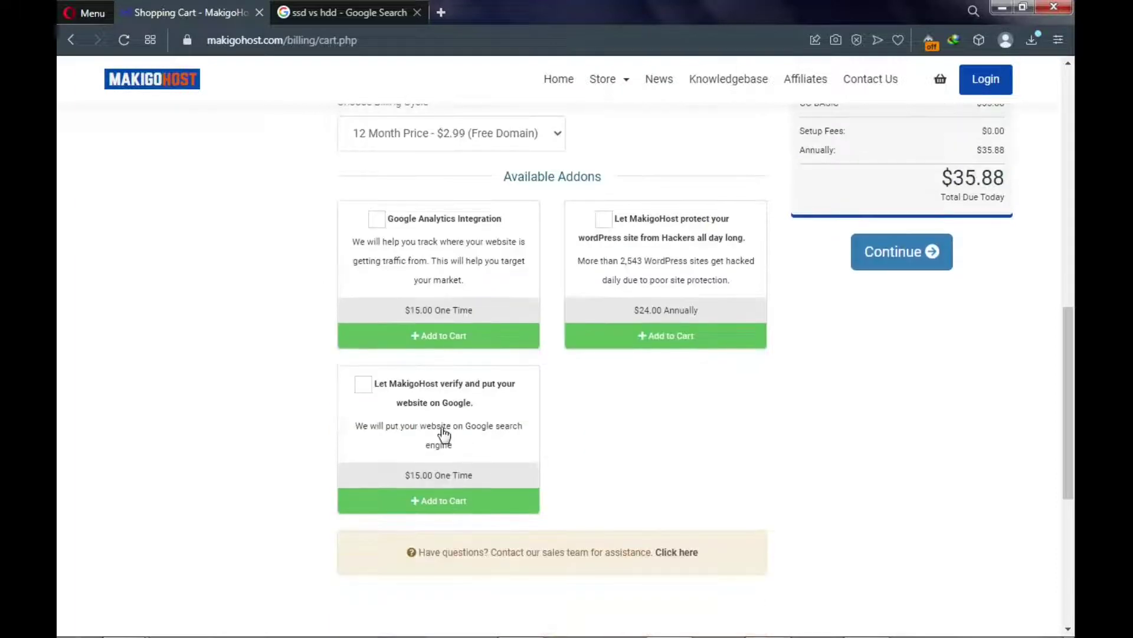
click(363, 386)
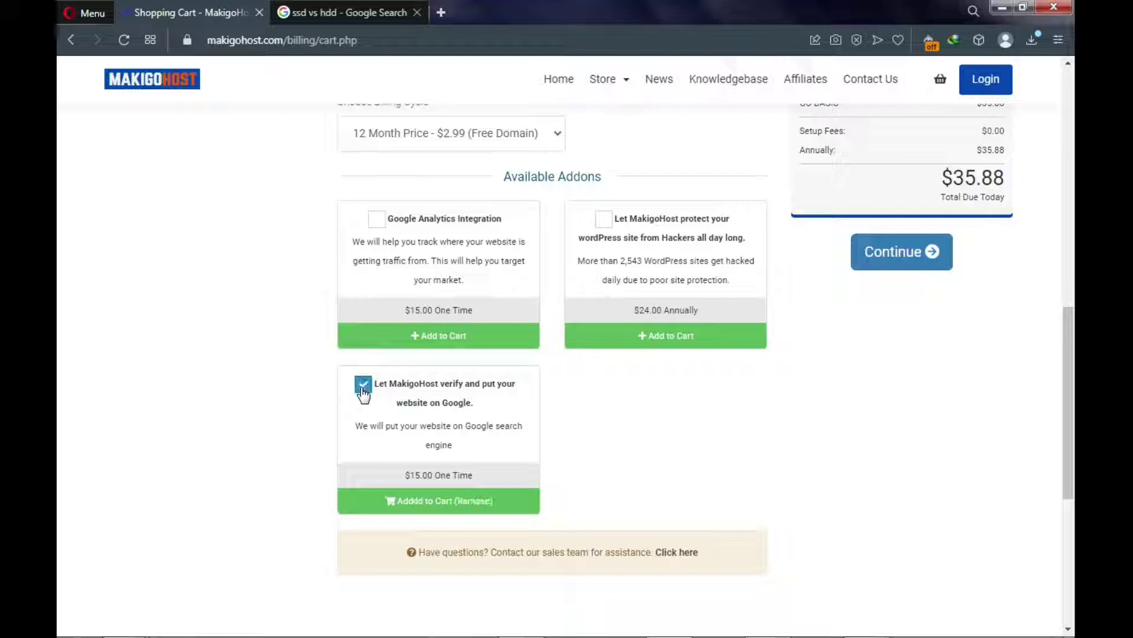
click(363, 388)
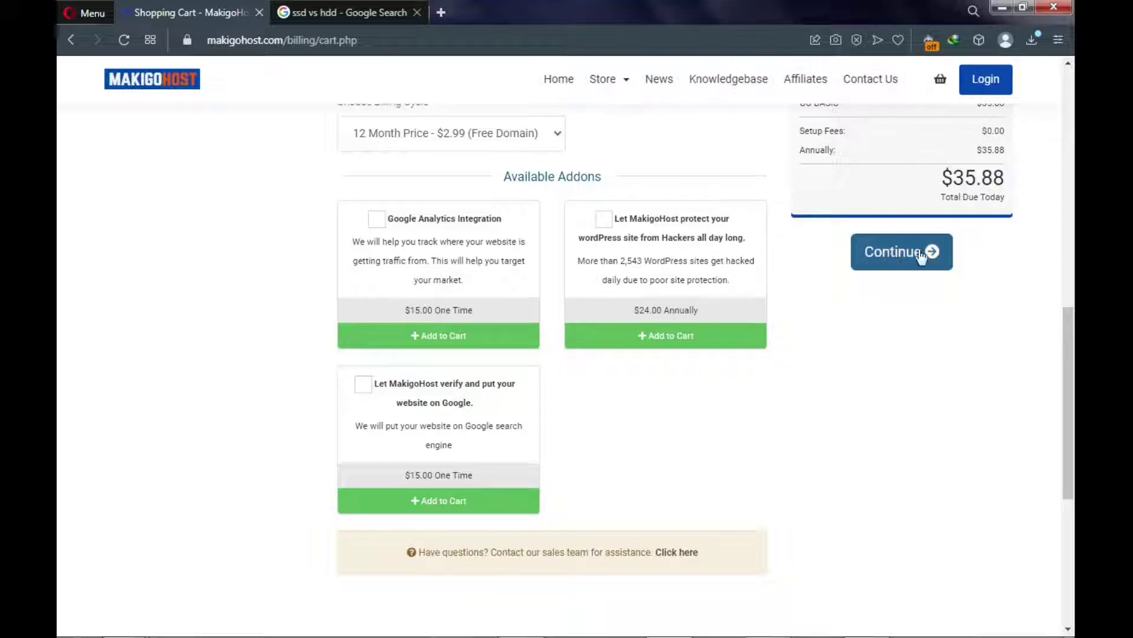
Continue through the domain configuration for myfirstwebsite2022.com, leaving ID Protection out, to the order review
click(894, 270)
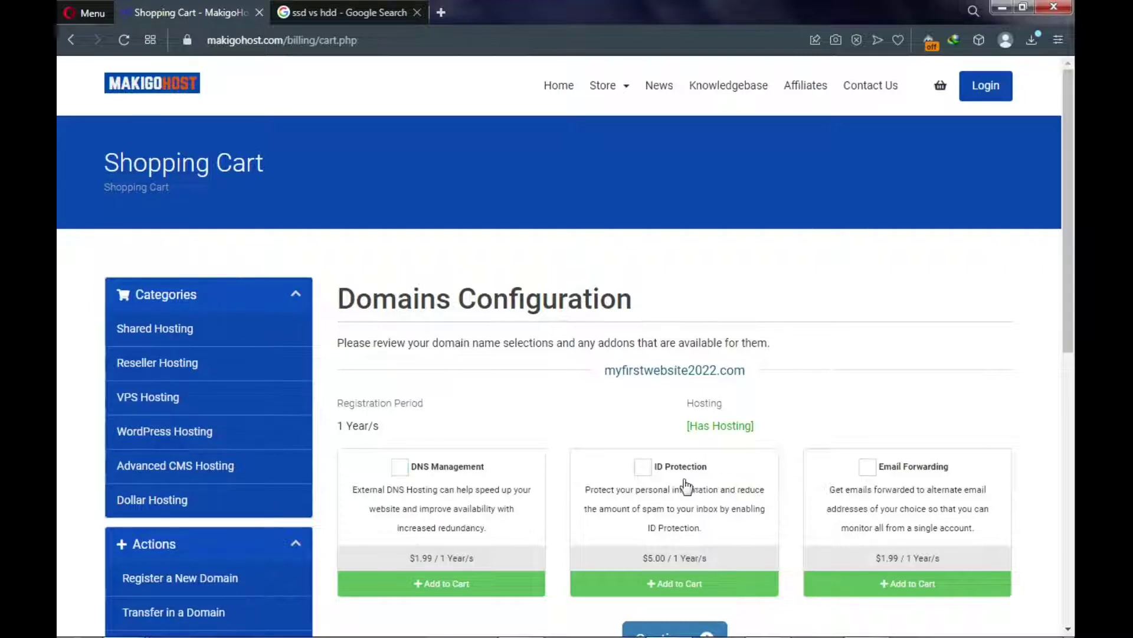
click(643, 467)
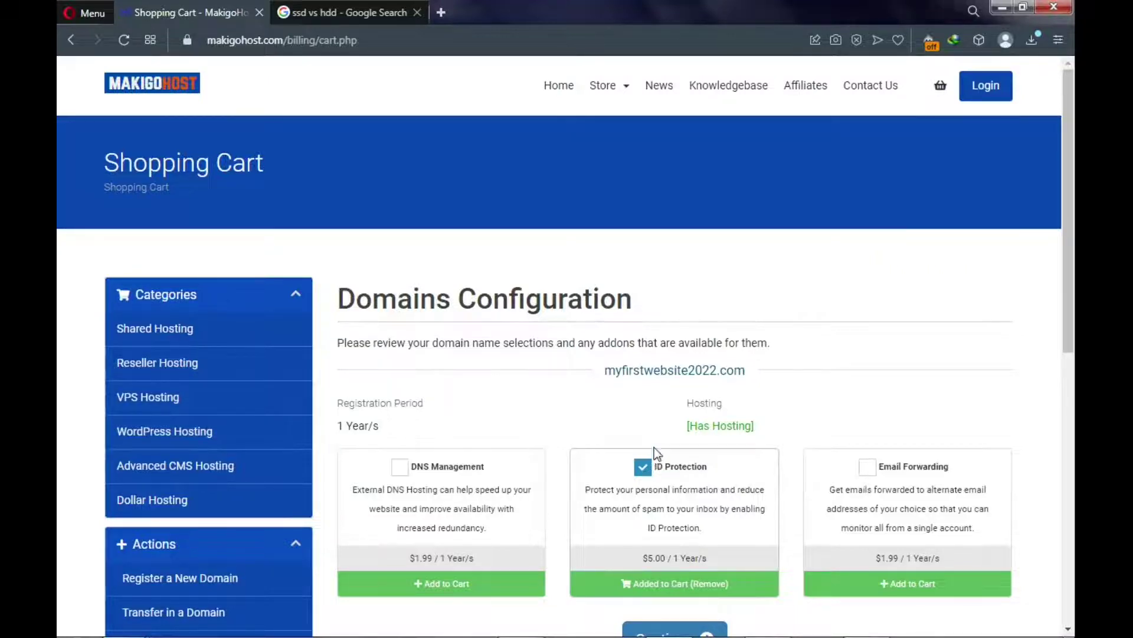
scroll(648, 475, down, 2)
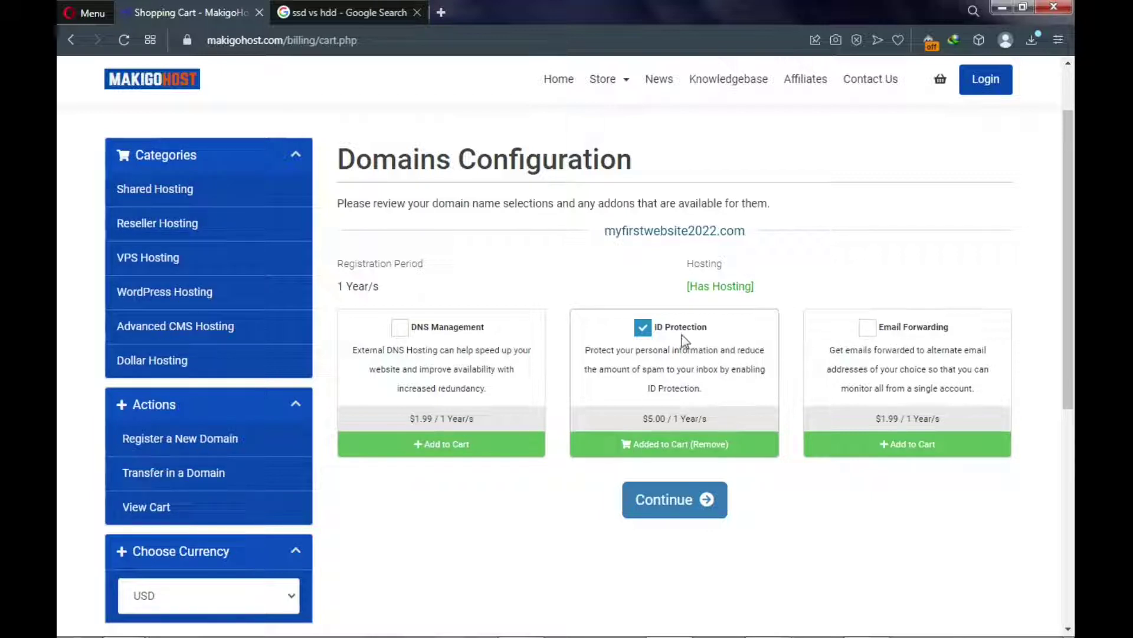
click(650, 334)
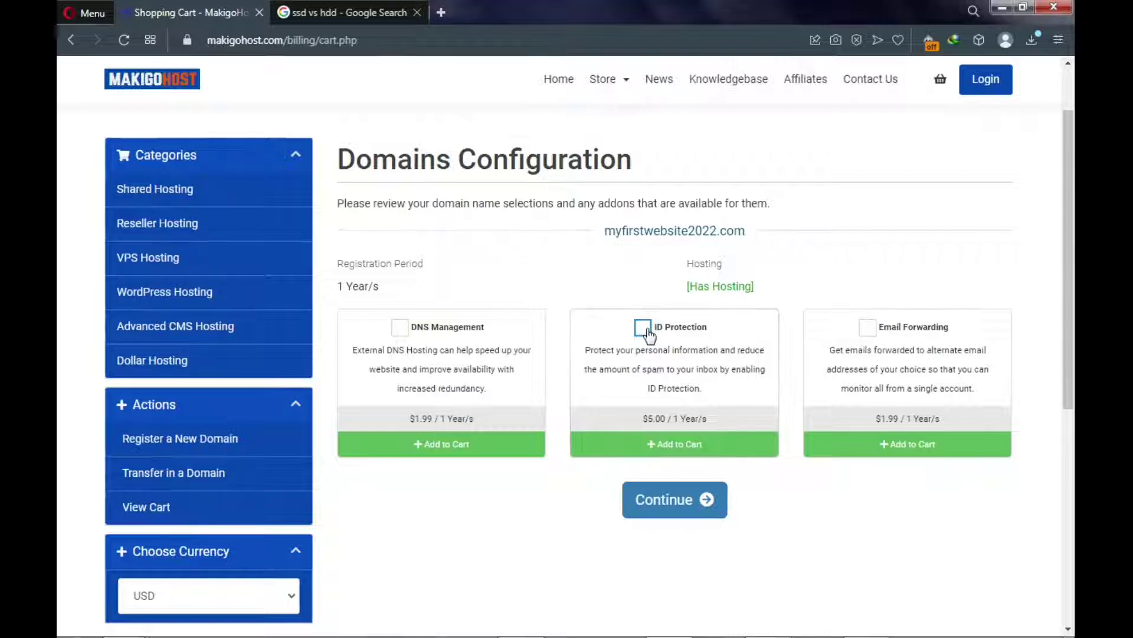
click(669, 510)
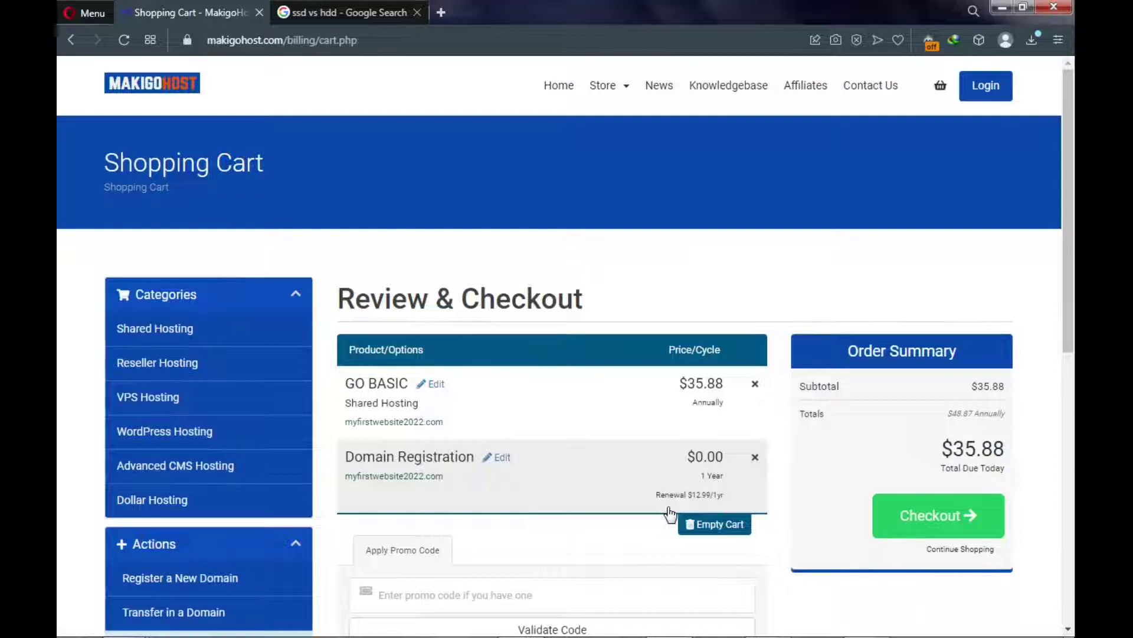
Apply the promo code TUBE50 to the order and validate it
scroll(670, 513, down, 2)
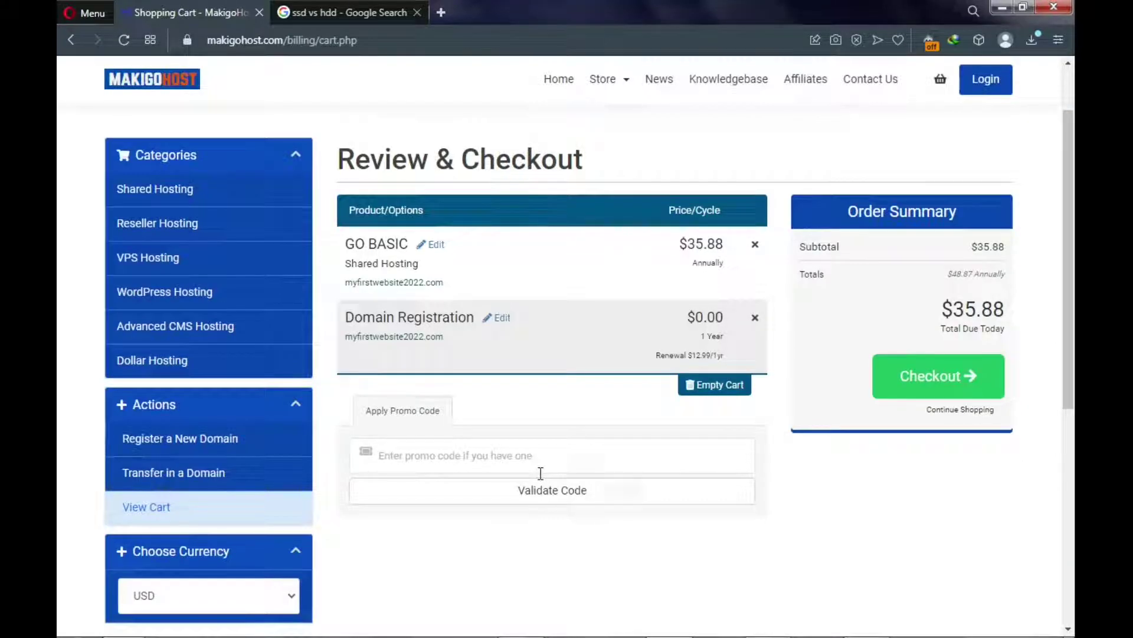
click(483, 456)
click(433, 493)
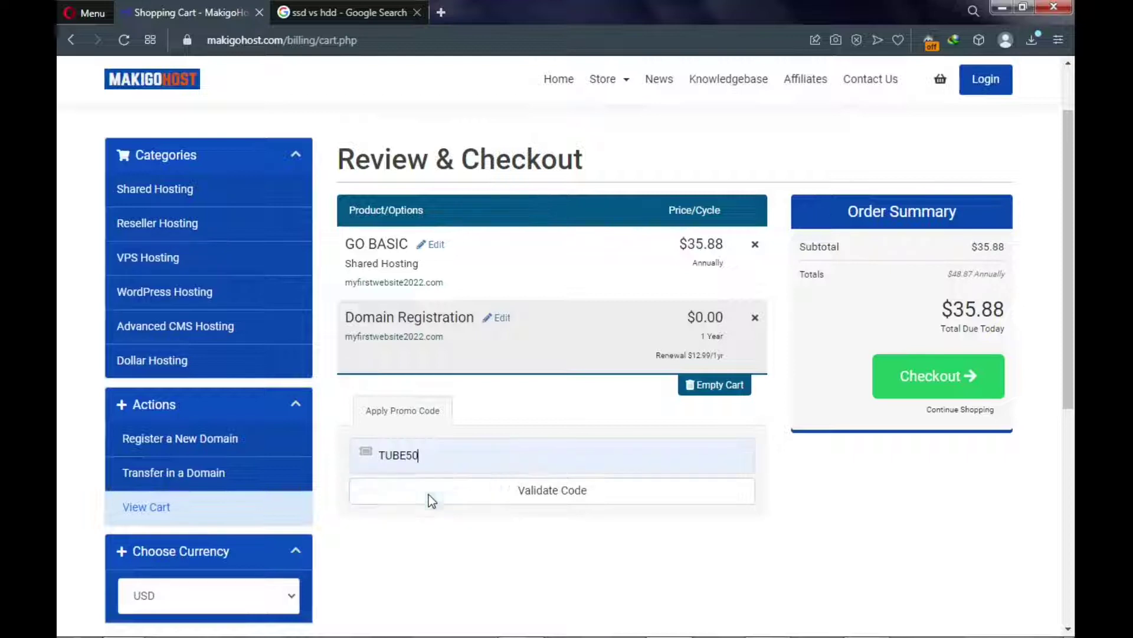
click(522, 499)
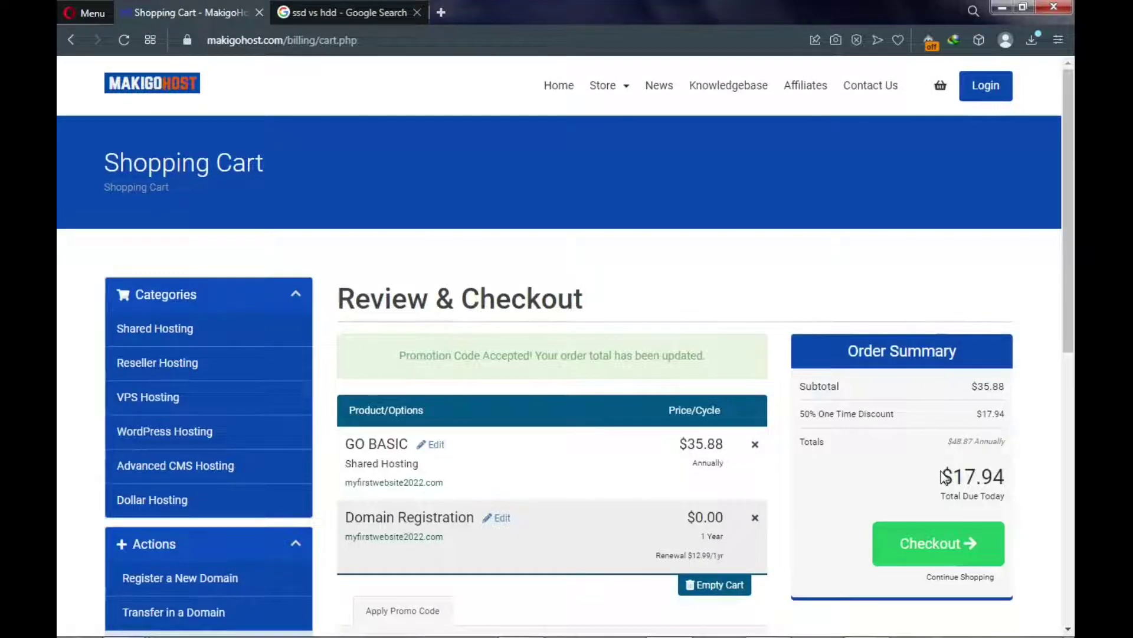
Check the discounted total due today and the recurring annual total in the order summary
drag(941, 475, 1024, 484)
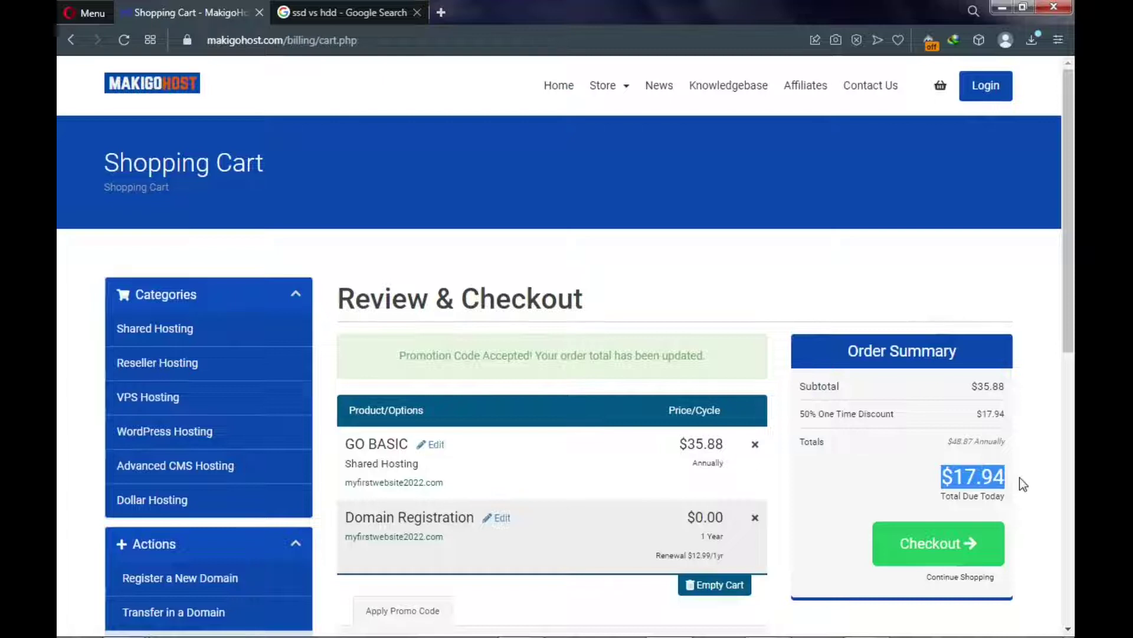
click(918, 477)
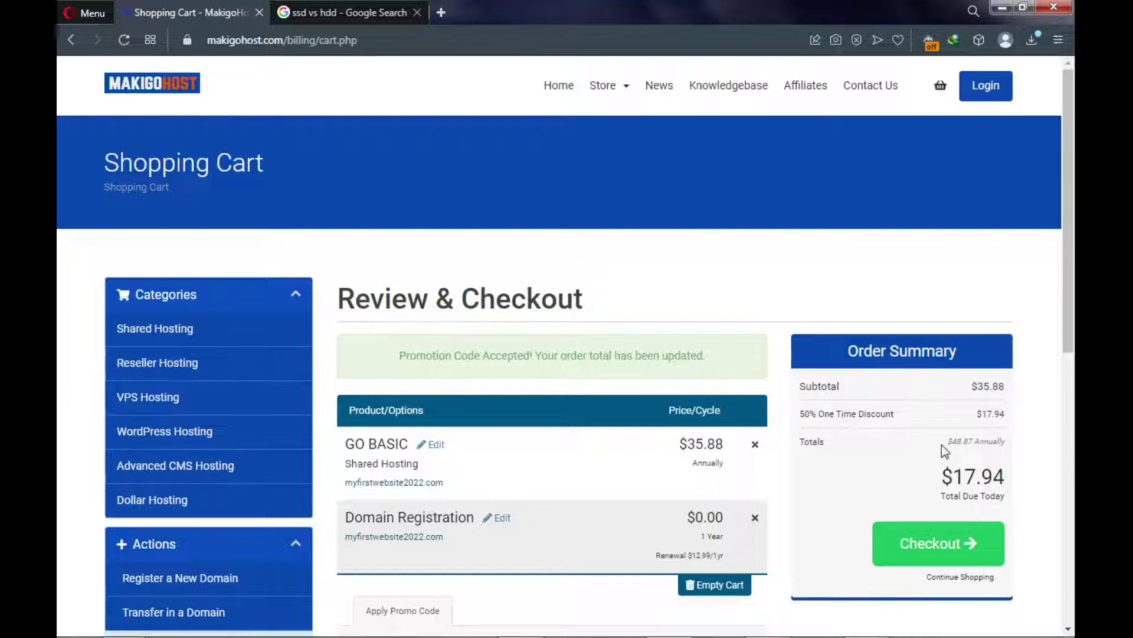
drag(942, 444, 906, 449)
scroll(878, 451, down, 2)
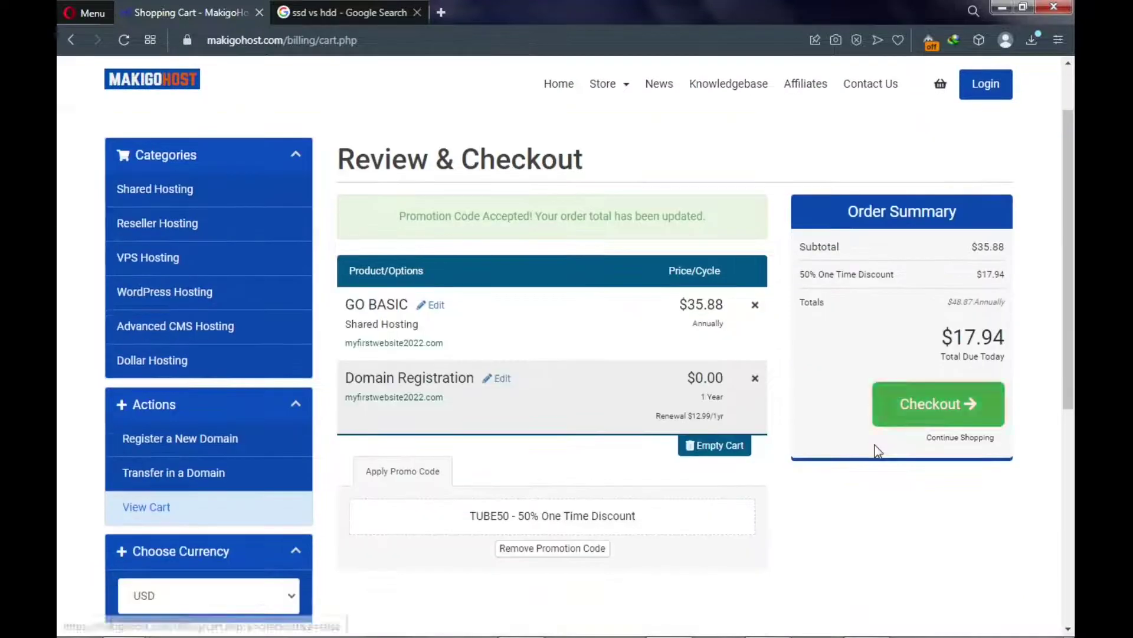
Proceed to checkout and enter the customer's first name in the personal information
click(914, 419)
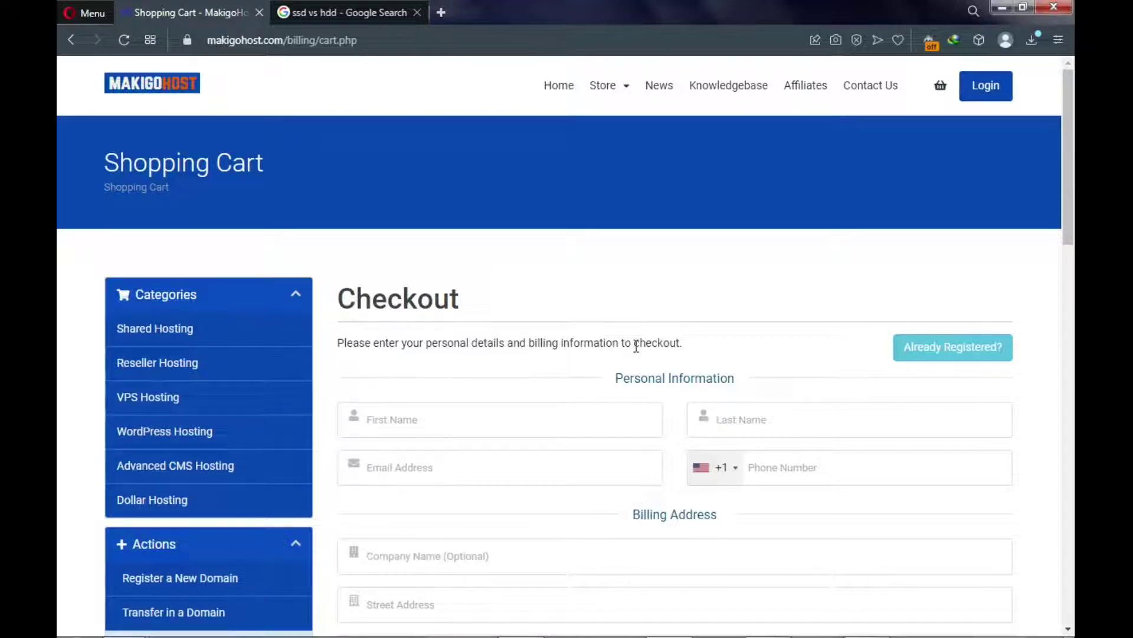
scroll(636, 353, down, 2)
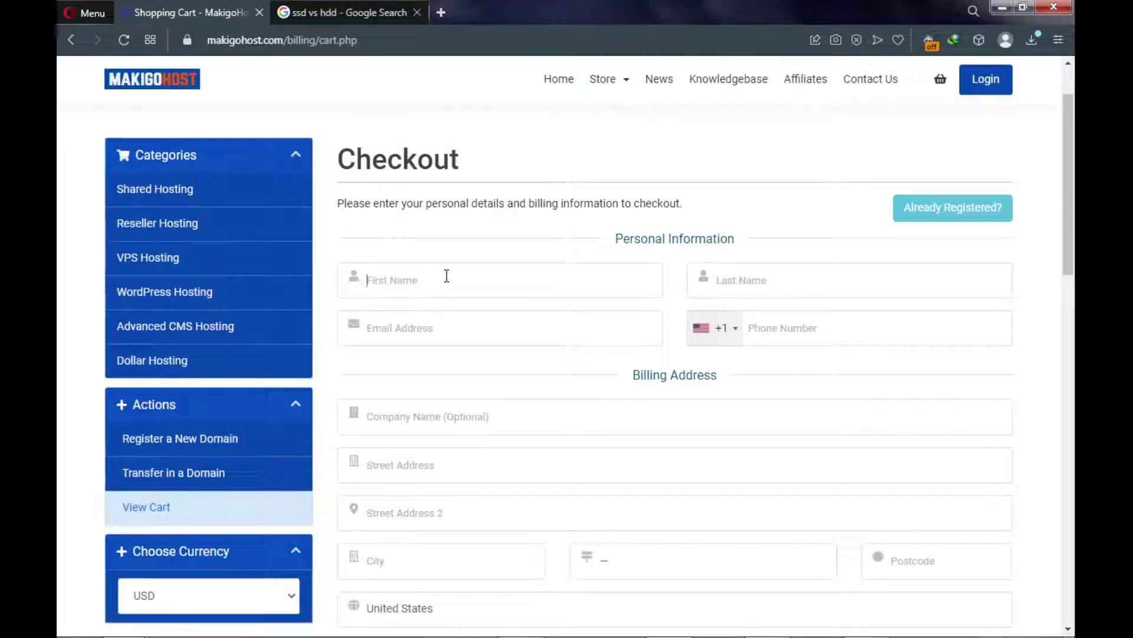
text(Nye)
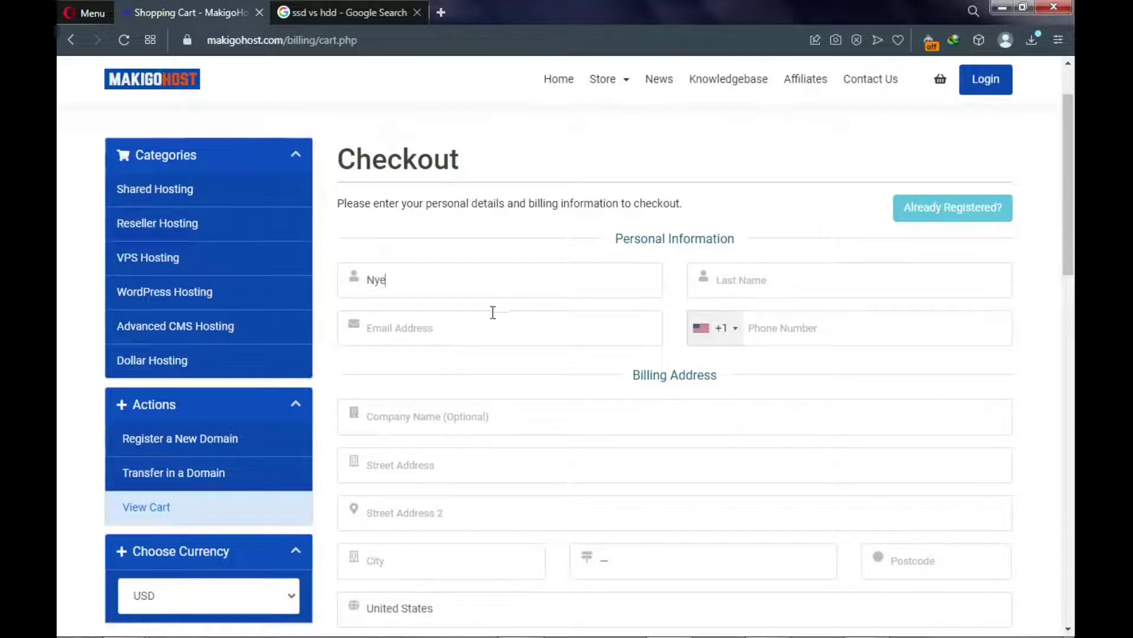
Open the password generator for the account, set the password length to 20 and generate a new password
scroll(496, 311, down, 3)
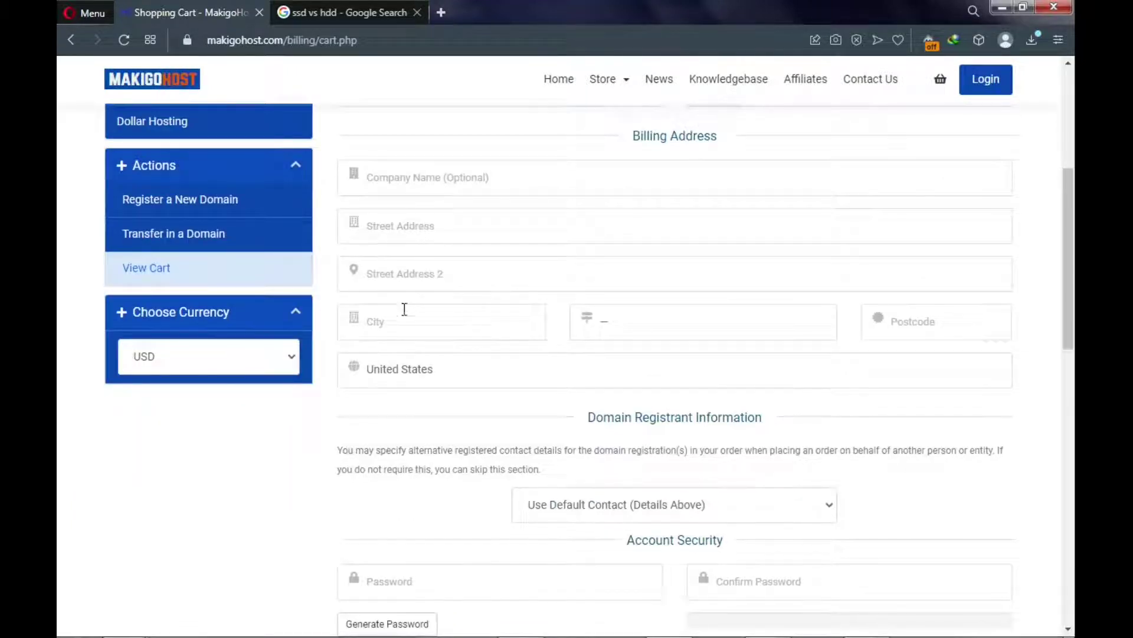
scroll(424, 367, down, 5)
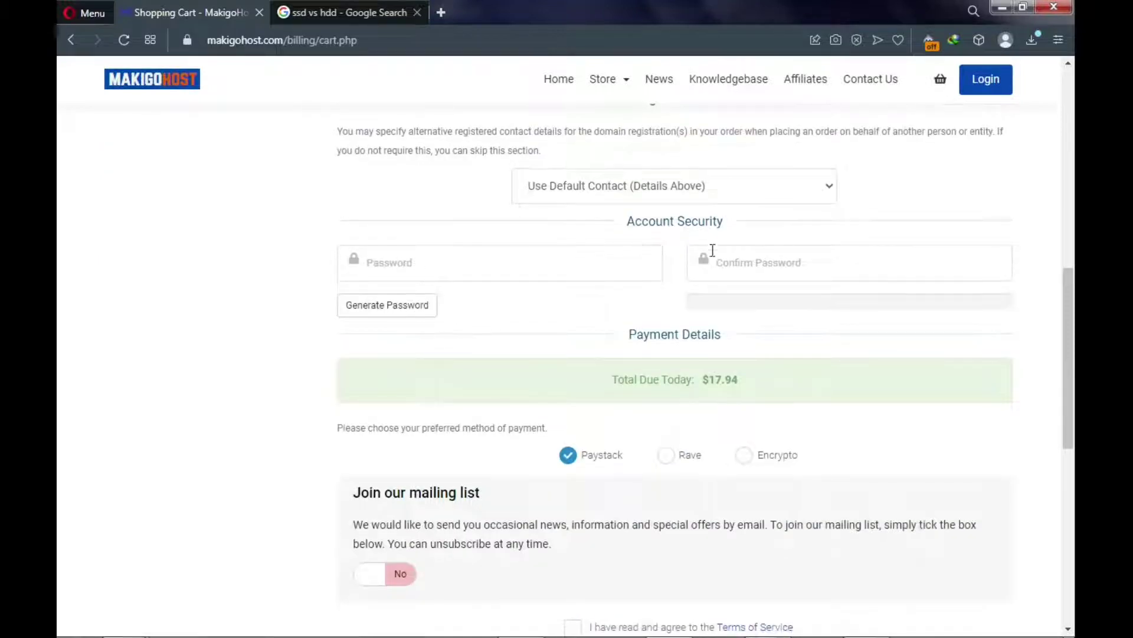
click(386, 306)
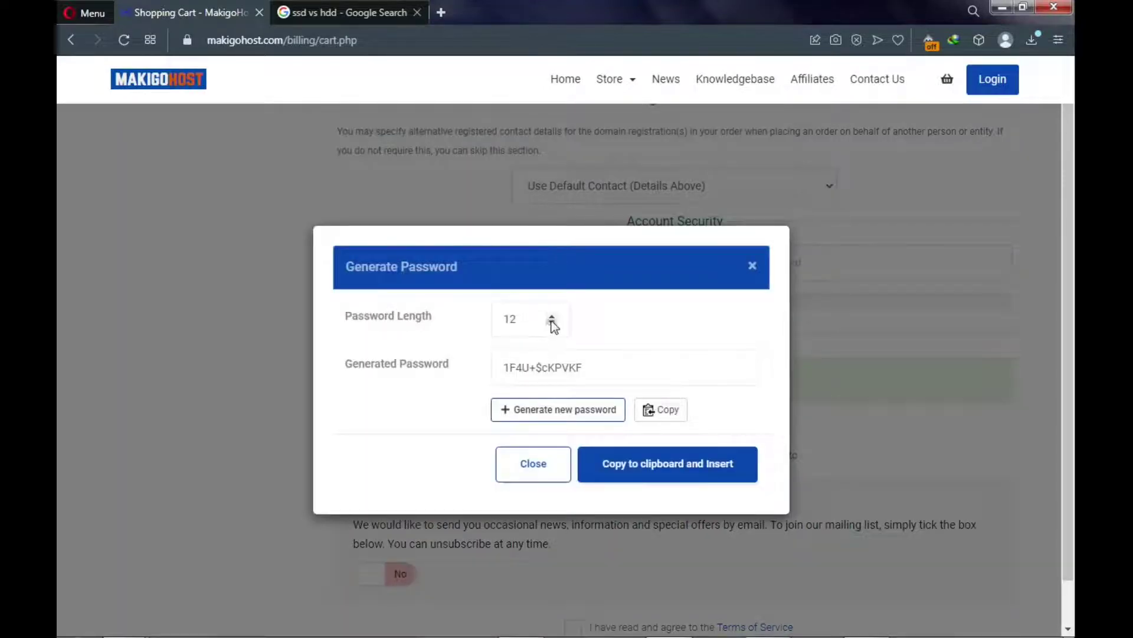
click(552, 317)
click(552, 317)
click(552, 317)
click(553, 317)
click(553, 317)
click(564, 413)
Copy the generated password to the clipboard and insert it into the account password and confirmation fields
click(628, 372)
drag(627, 372, 493, 362)
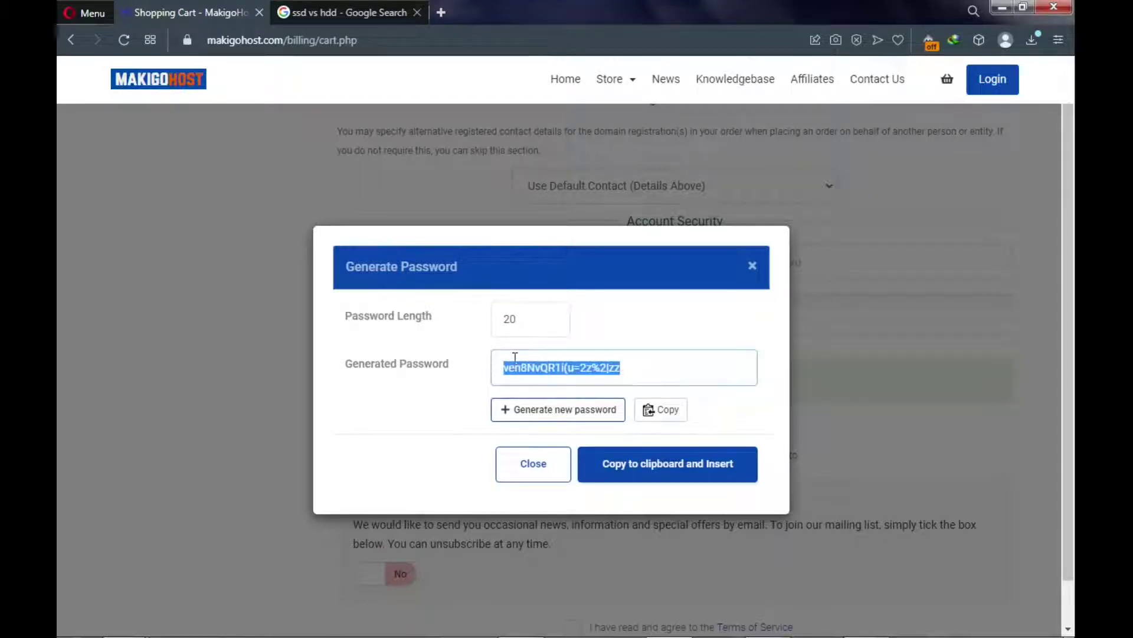
right_click(545, 368)
click(530, 366)
drag(509, 367, 620, 368)
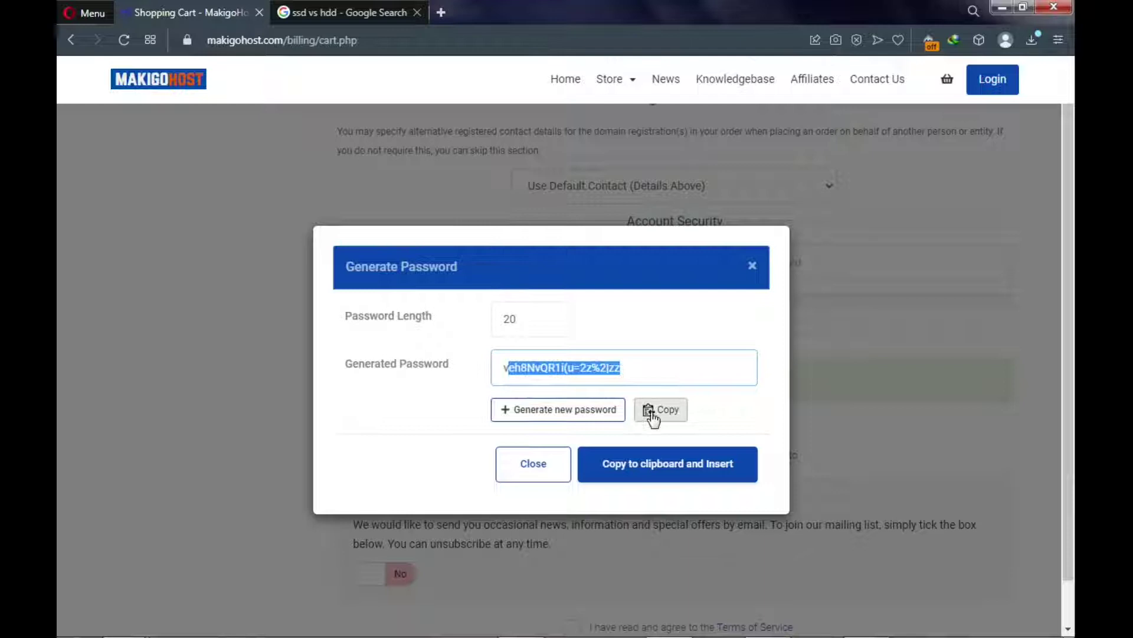
click(647, 474)
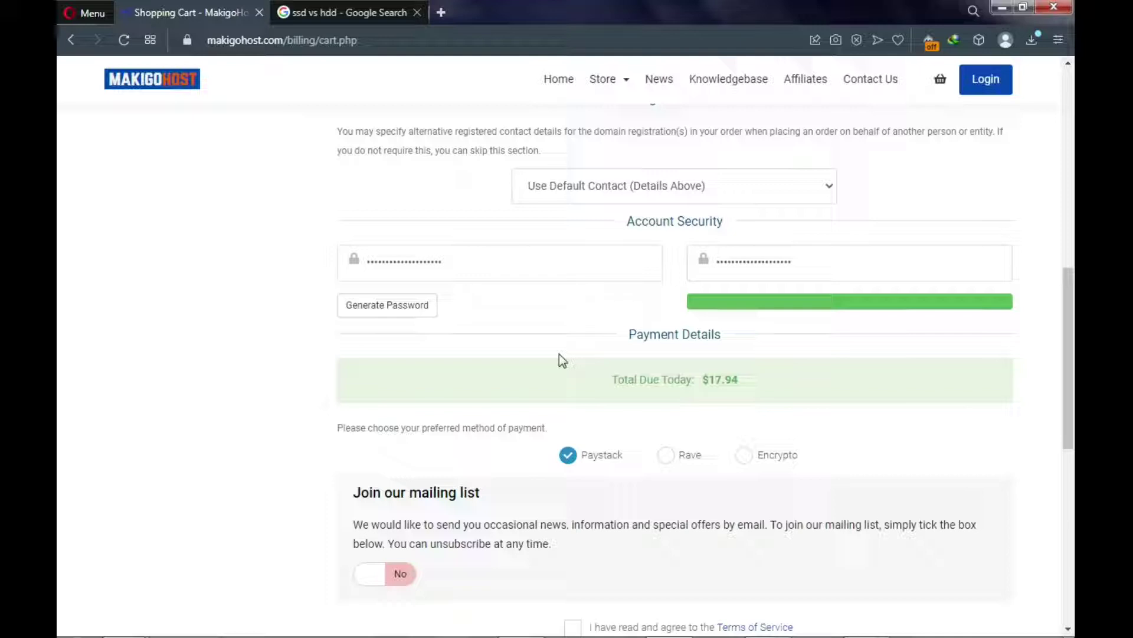
Agree to the Terms of Service and choose Encrypto as the payment method
scroll(559, 353, down, 1)
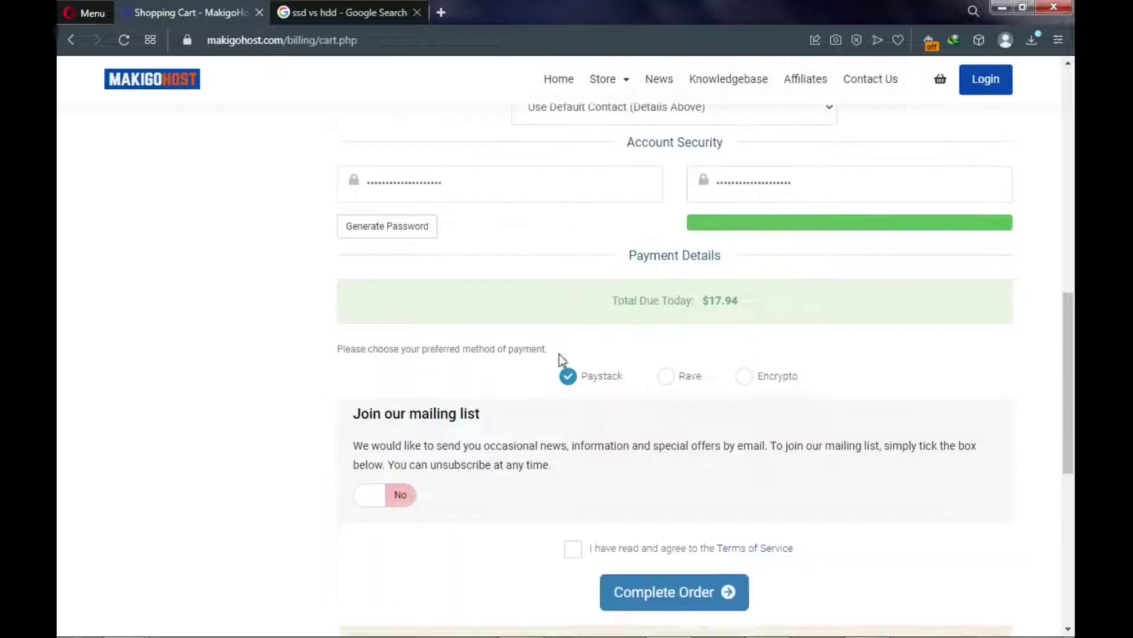
click(572, 546)
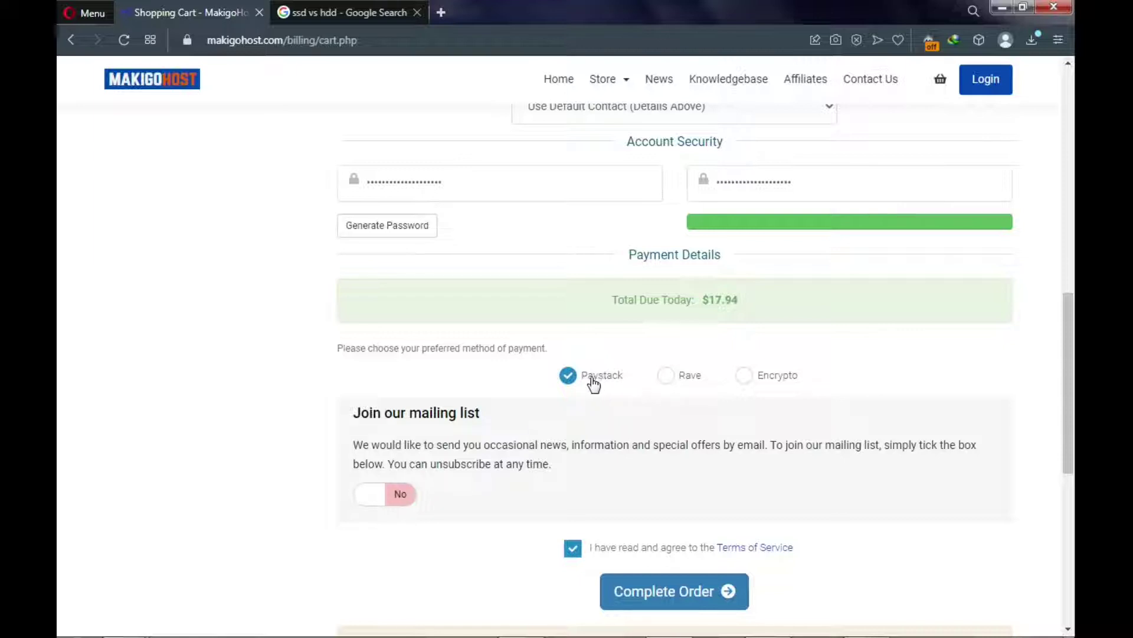
click(746, 381)
scroll(747, 382, down, 1)
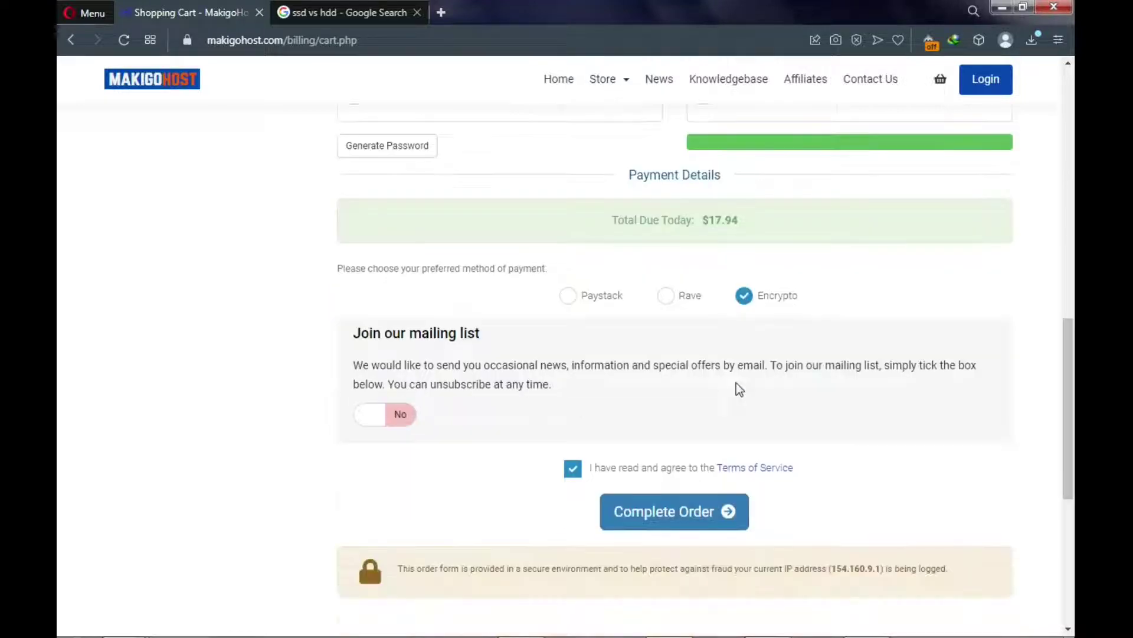
Try joining the mailing list and set that option back to No
click(388, 425)
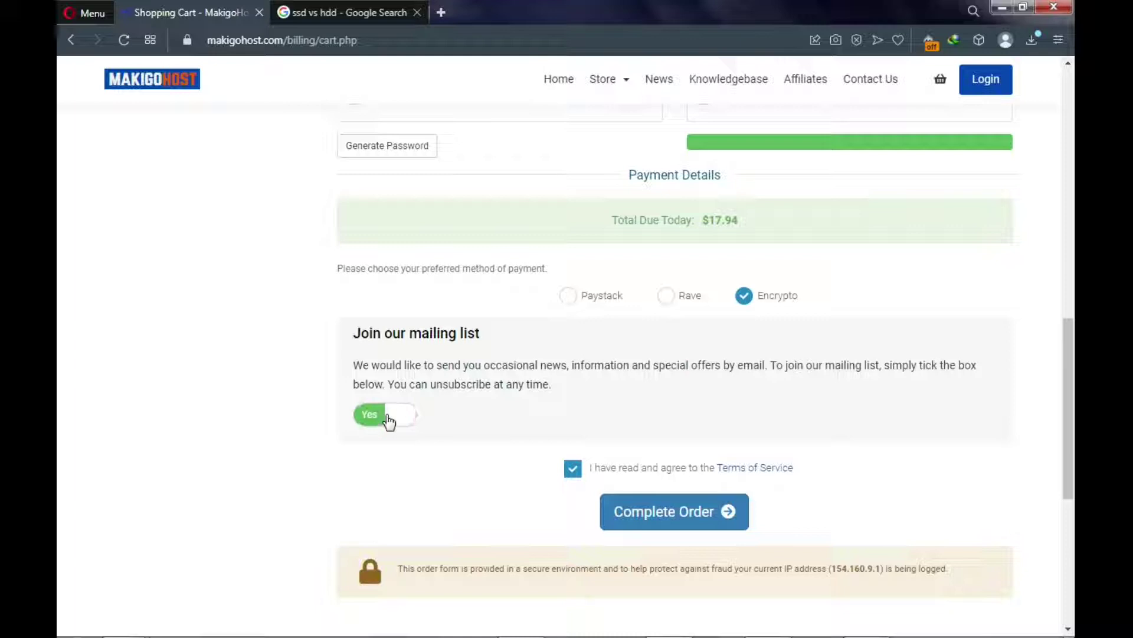
click(387, 424)
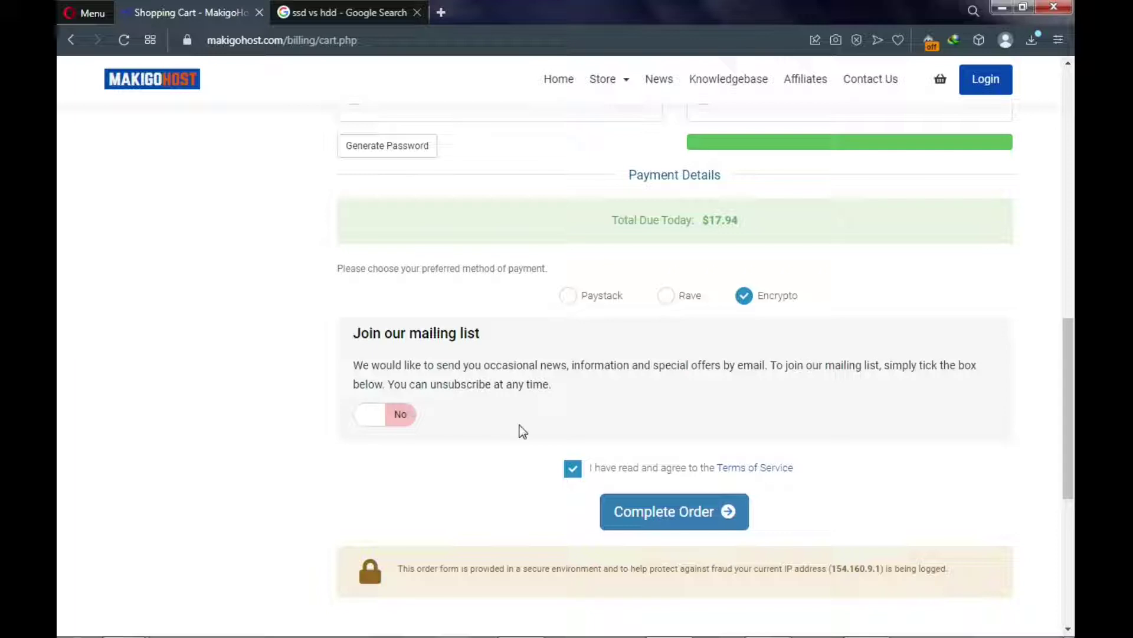
scroll(522, 411, up, 3)
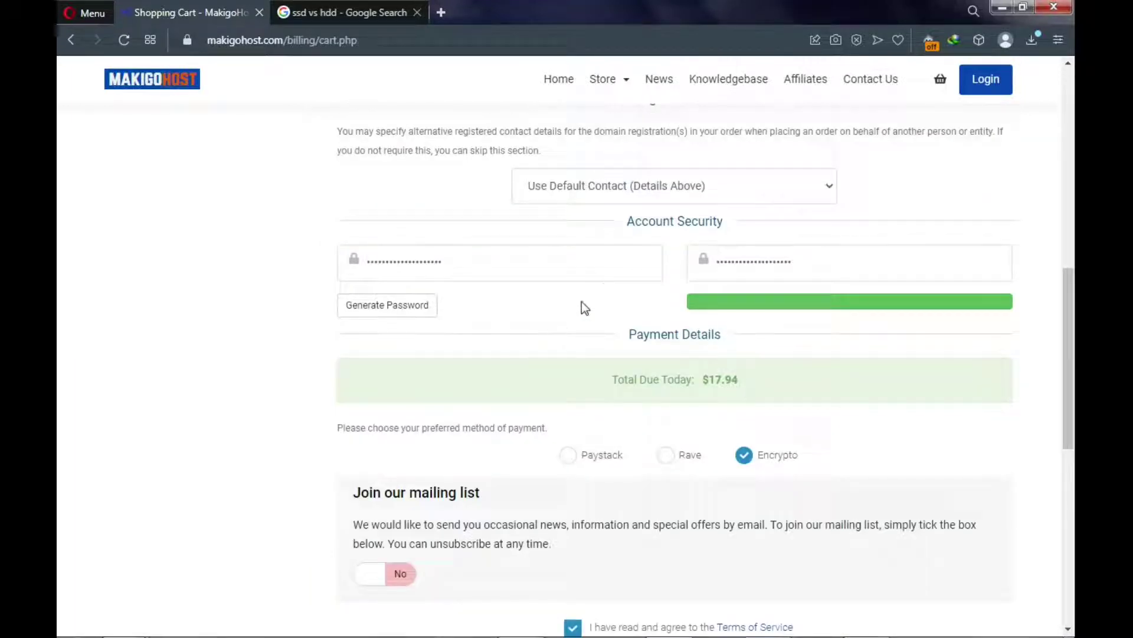
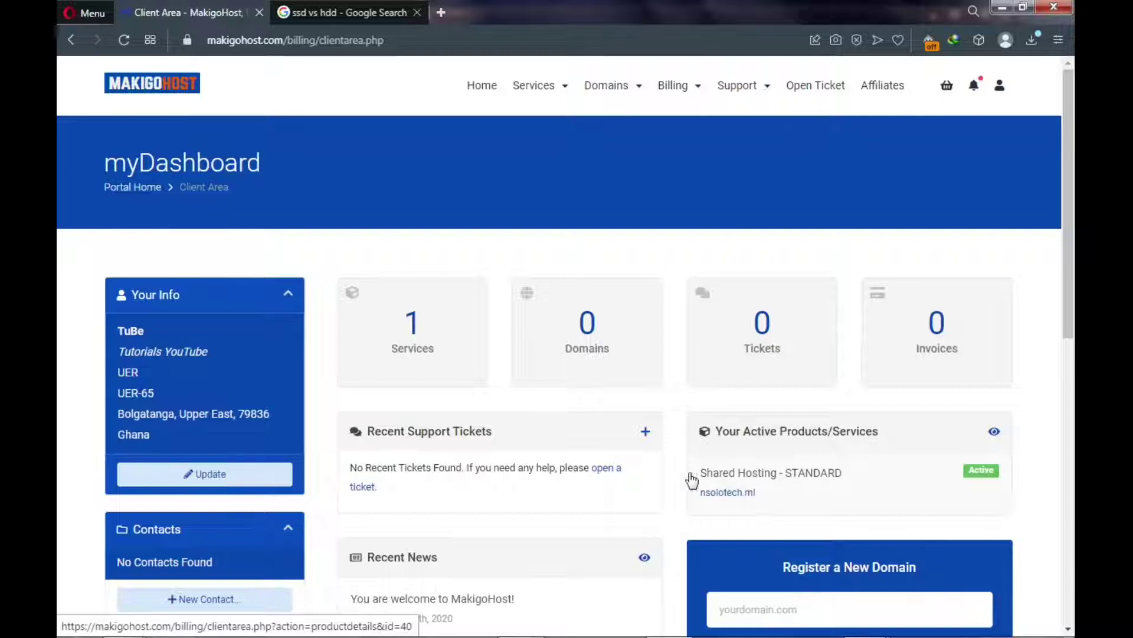
Open the product details of the active Shared Hosting - STANDARD service from the client dashboard
click(750, 477)
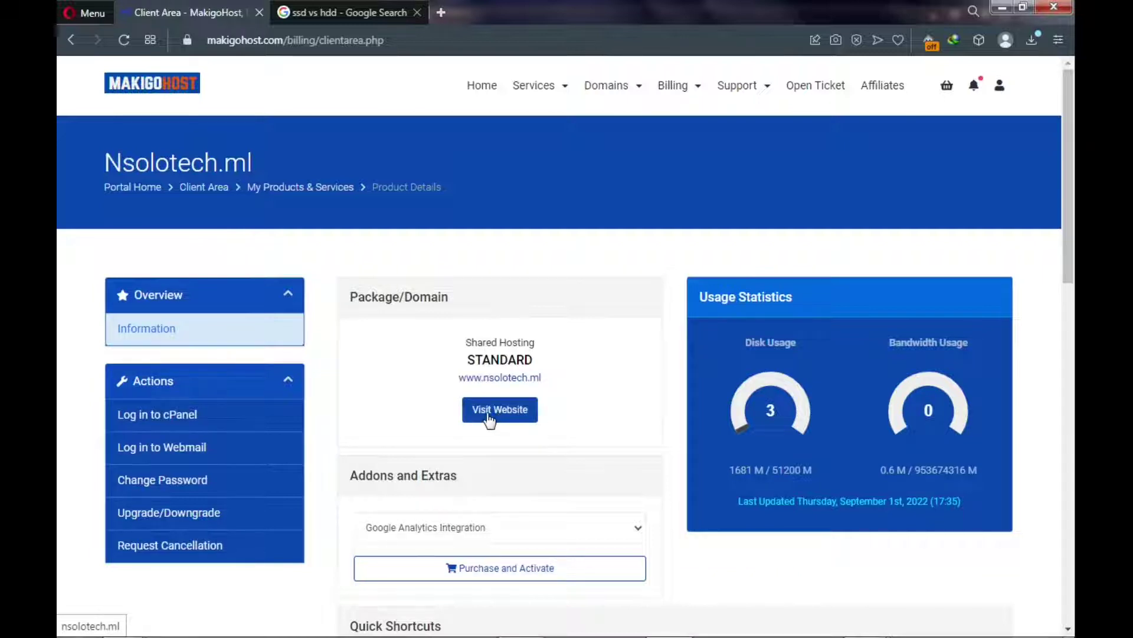
Try the WordPress protection and Google verification add-ons and set the add-on selection back to Google Analytics Integration
scroll(462, 419, down, 3)
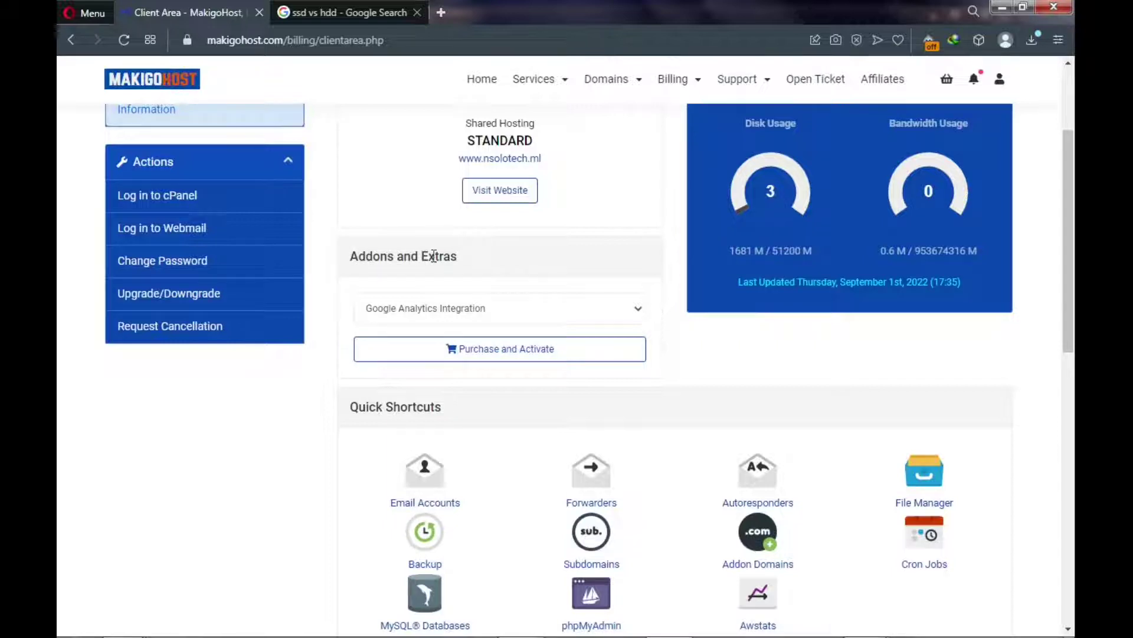
click(513, 312)
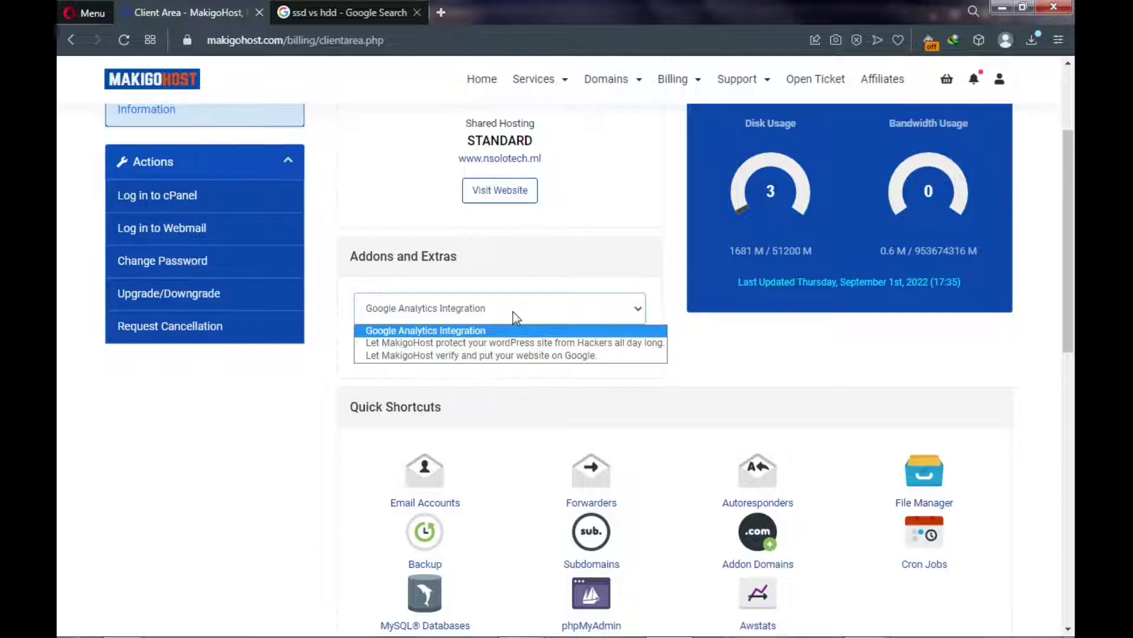
click(490, 344)
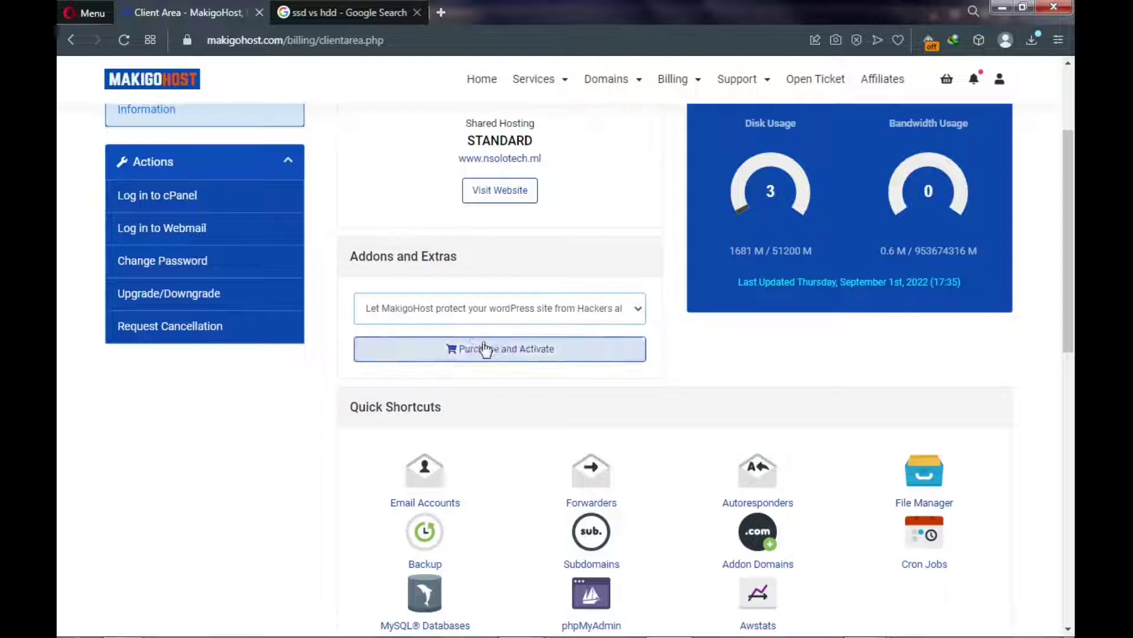
click(471, 311)
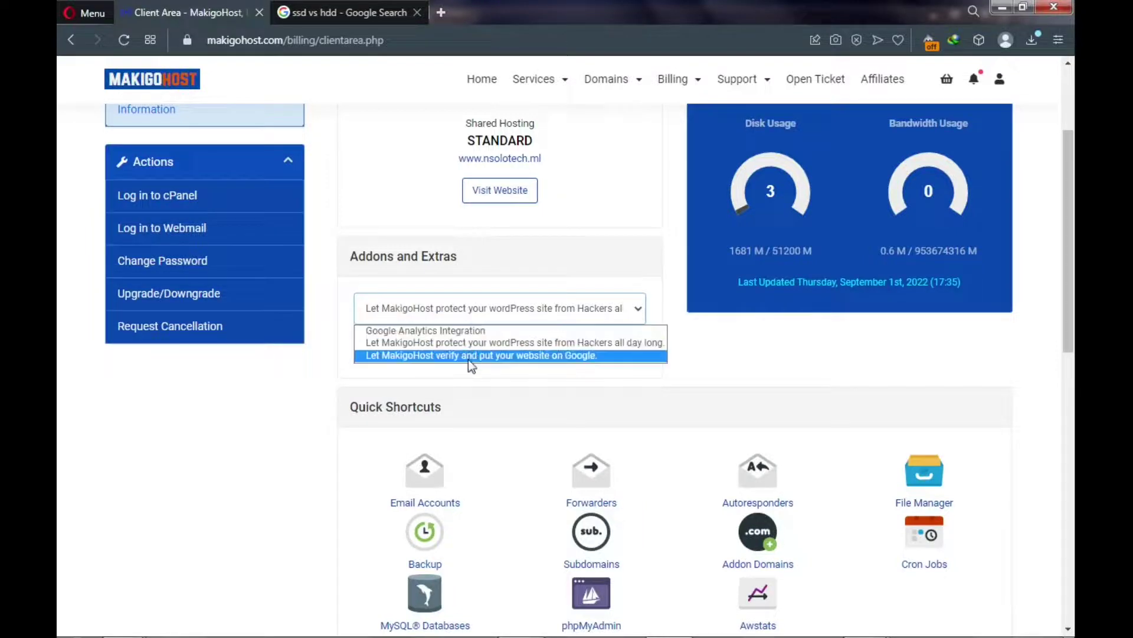
click(508, 356)
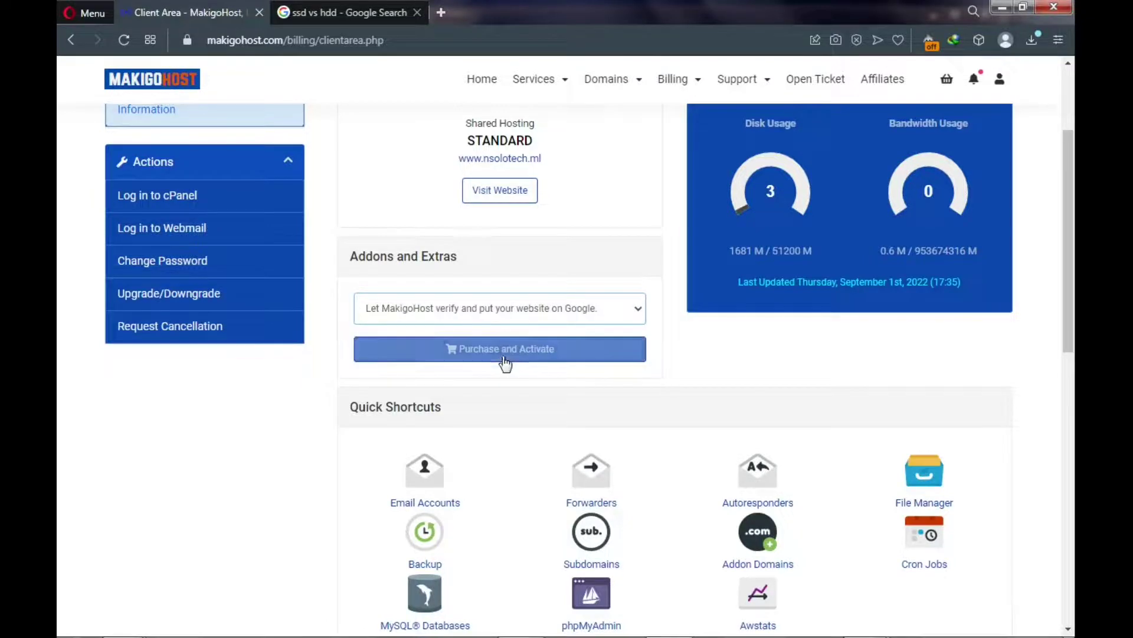
click(501, 313)
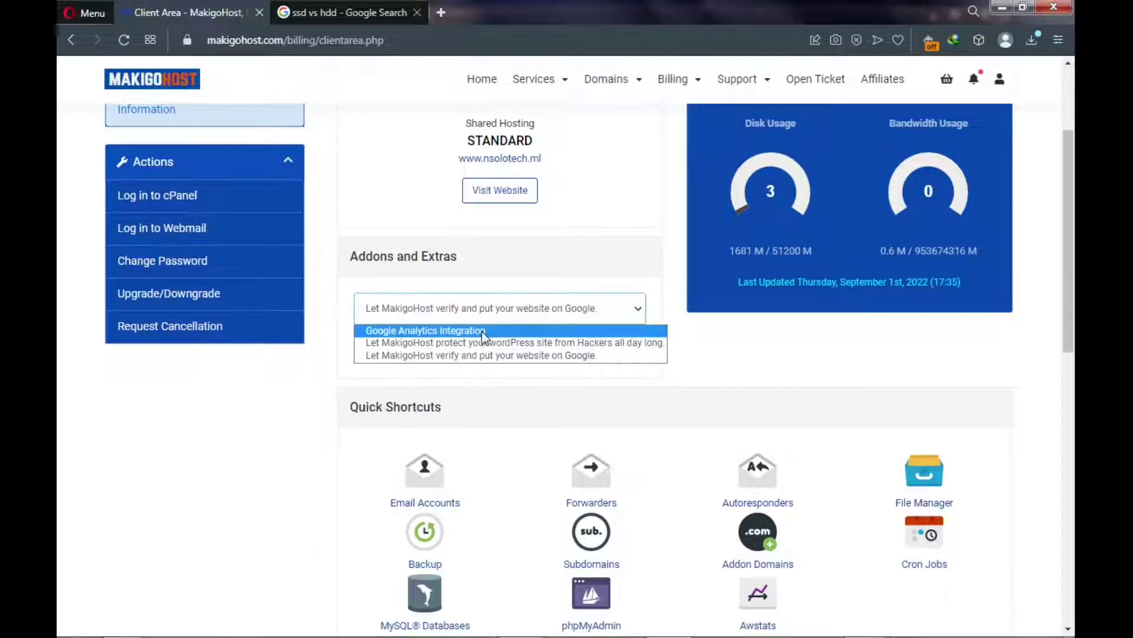
click(482, 331)
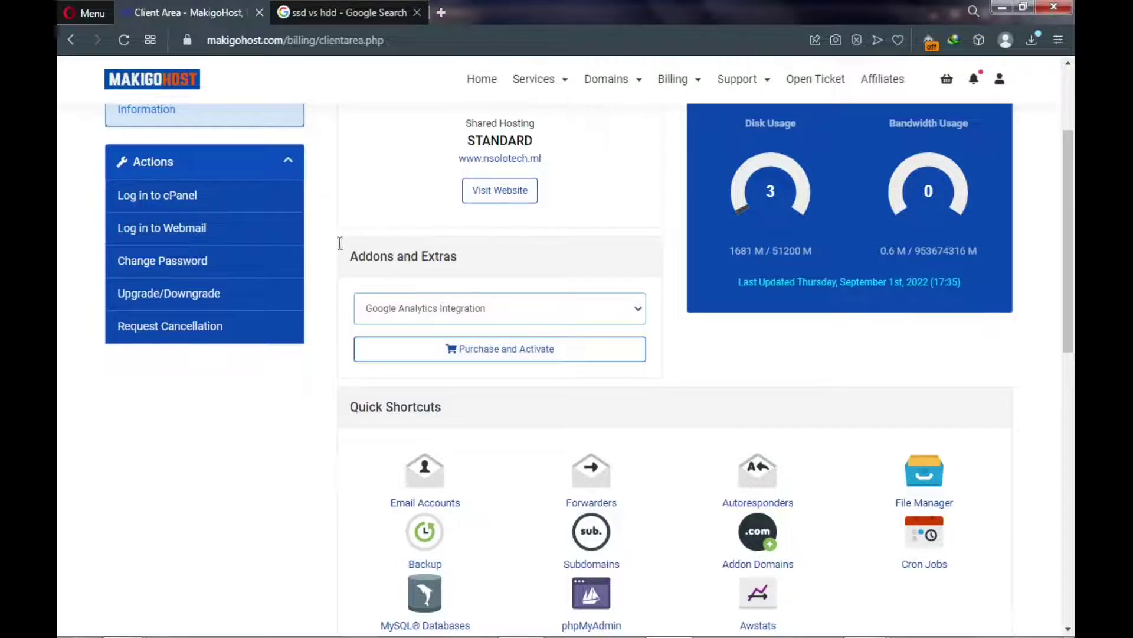
scroll(281, 216, up, 4)
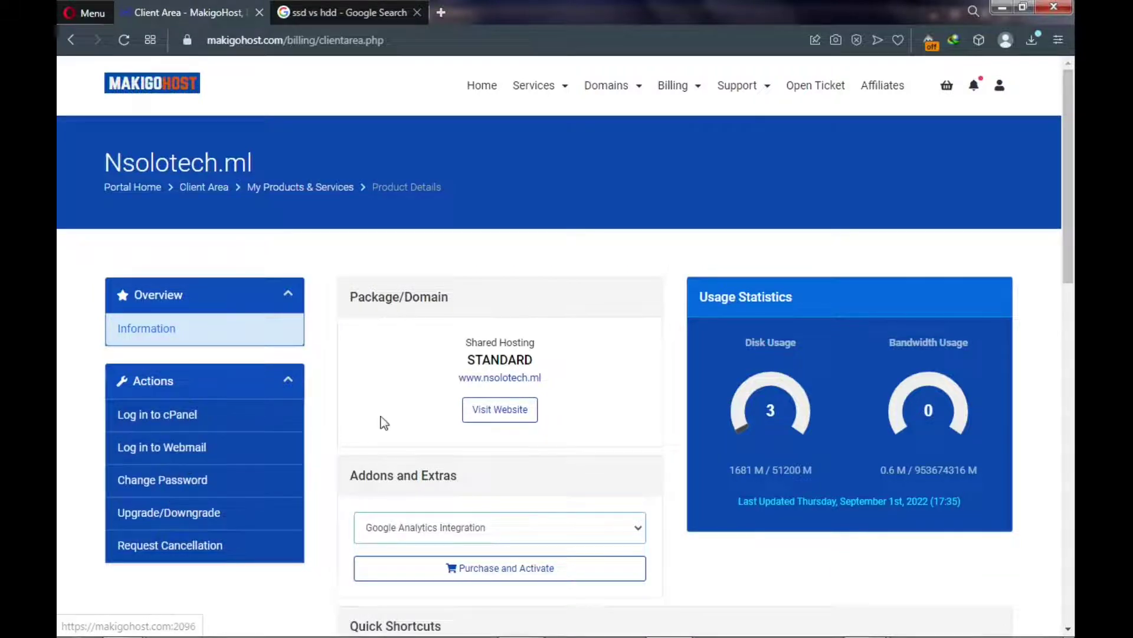
Fill in the quick email account form with the name support and paste the copied password as the desired password
scroll(407, 416, down, 5)
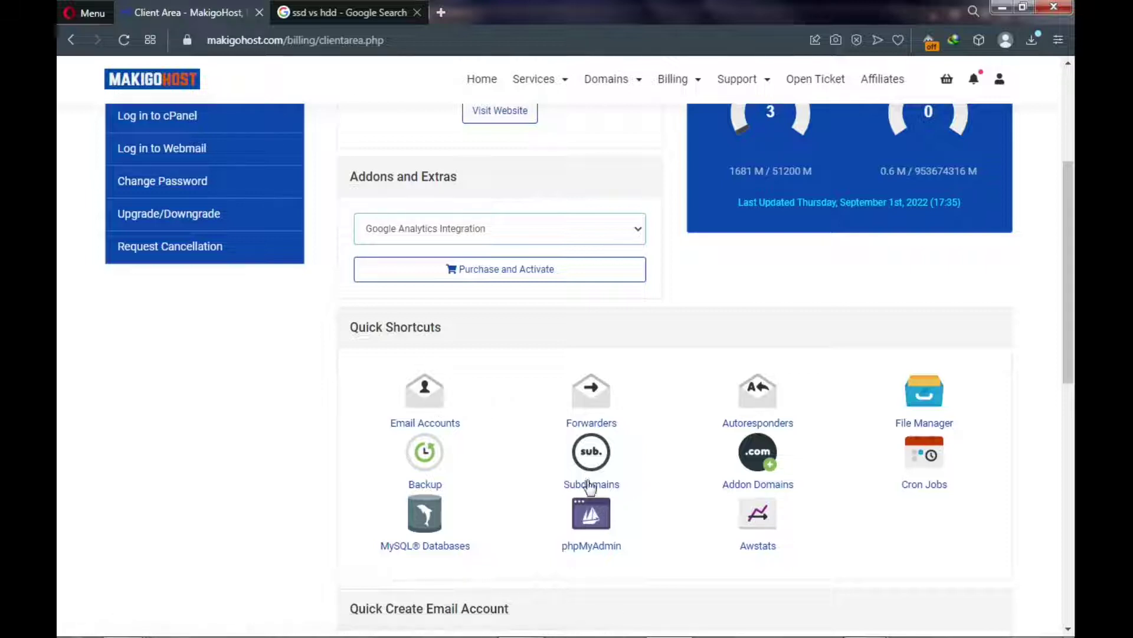
scroll(520, 484, down, 4)
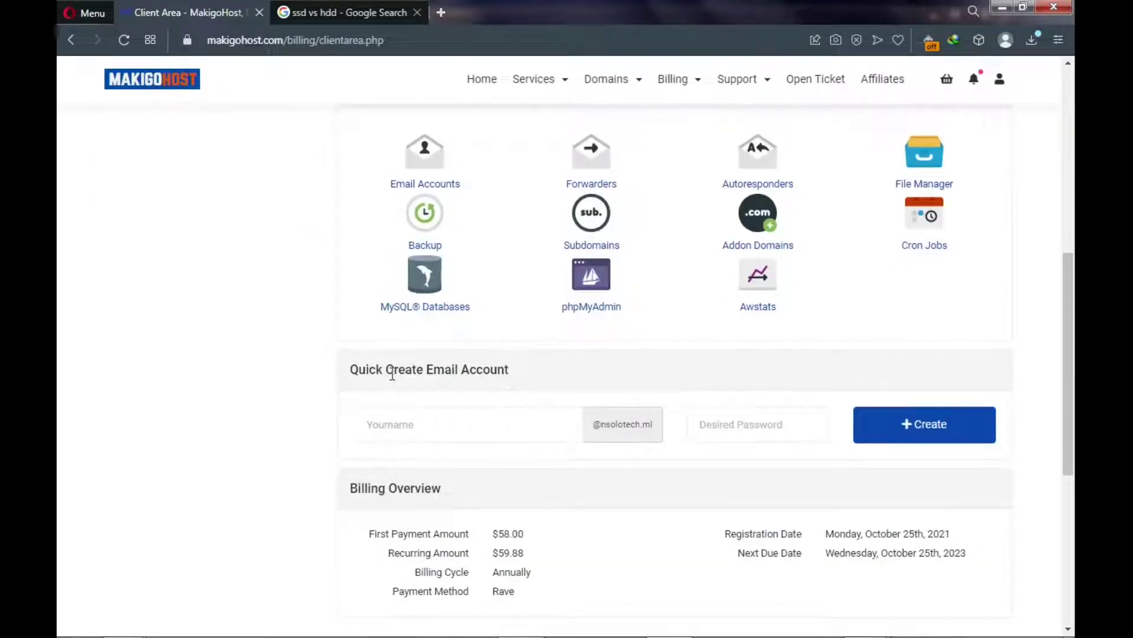
click(421, 424)
text(support)
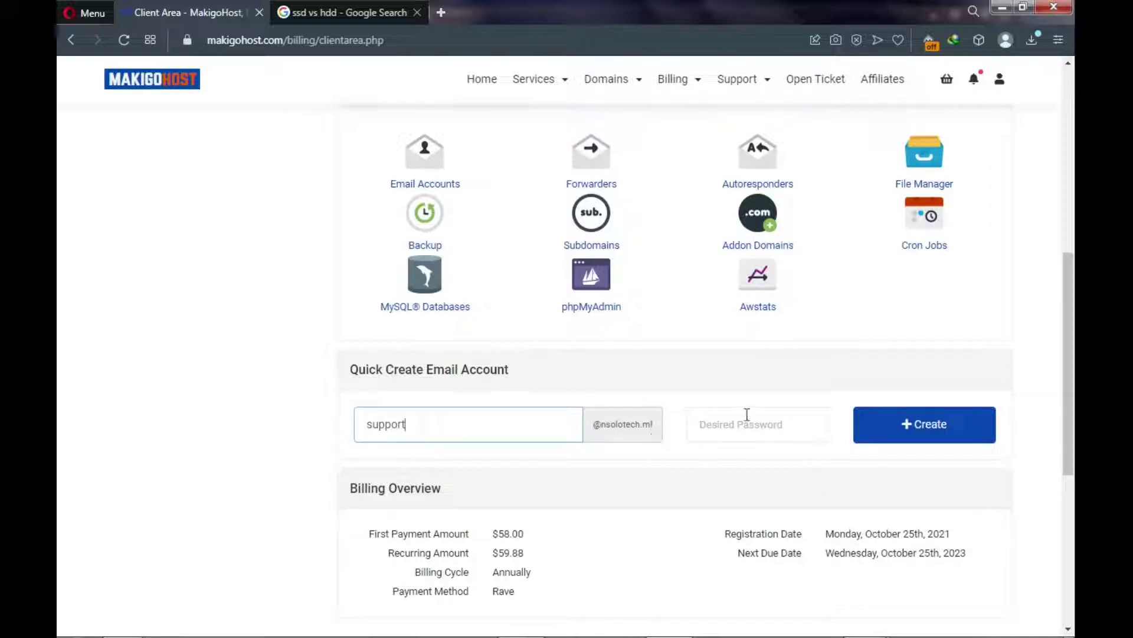
click(731, 425)
right_click(736, 426)
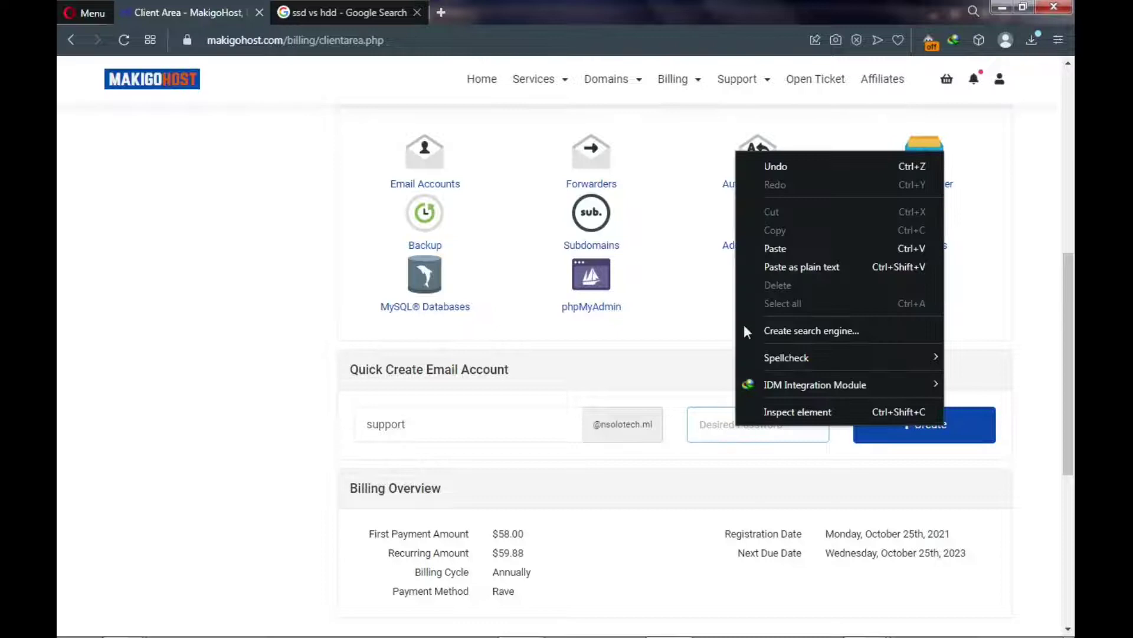
click(775, 248)
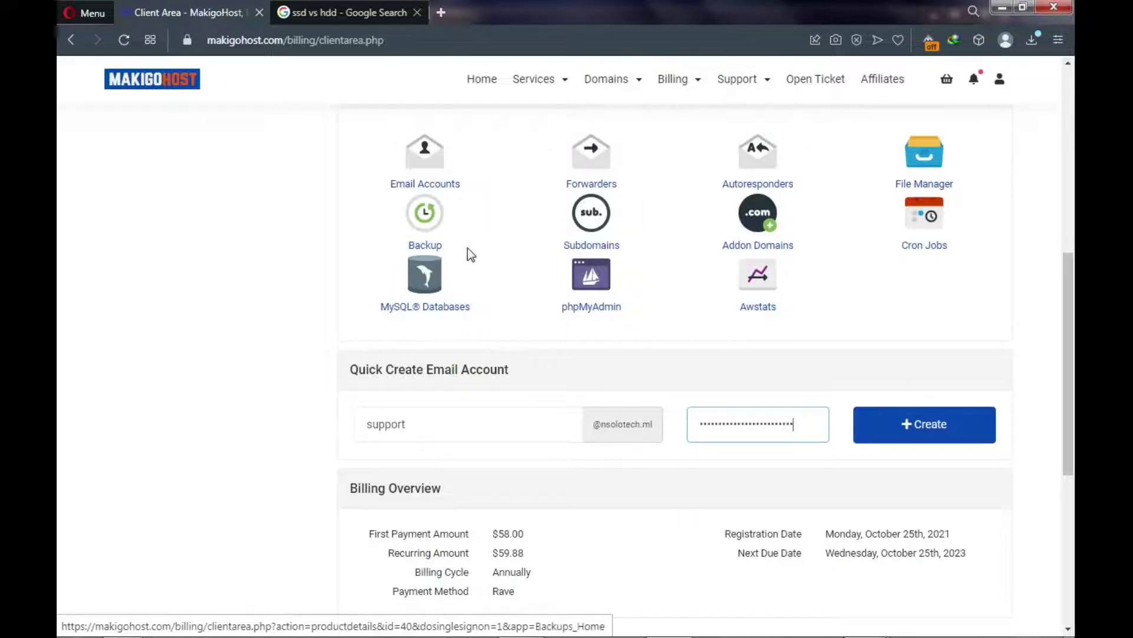
Log in to cPanel from the hosting service's product details page
scroll(468, 251, down, 6)
scroll(473, 270, up, 4)
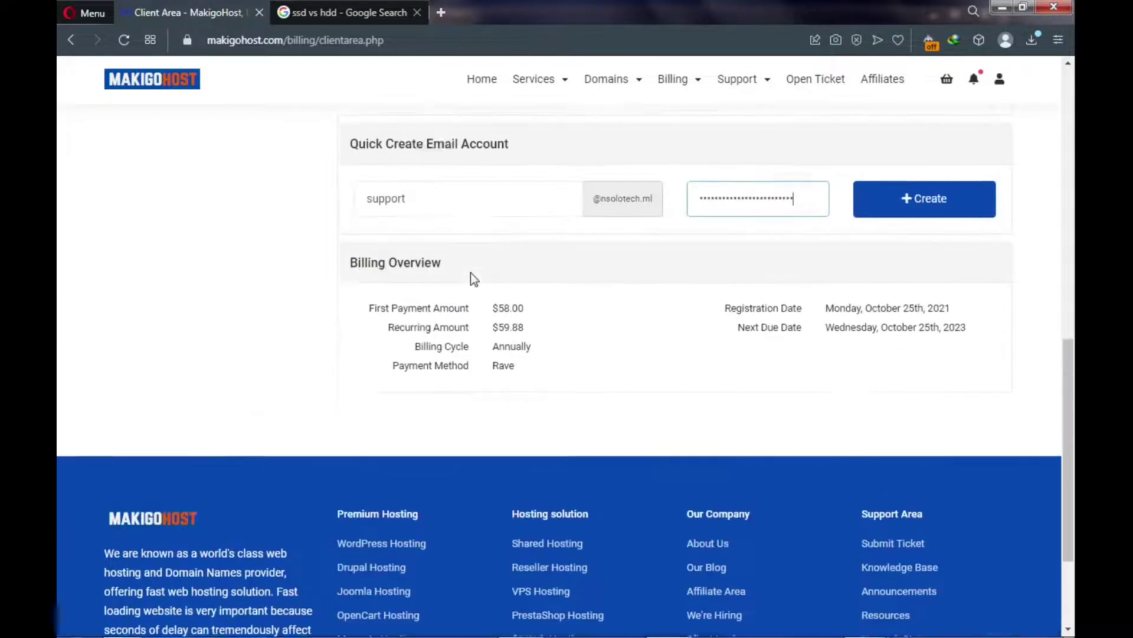
scroll(472, 274, up, 3)
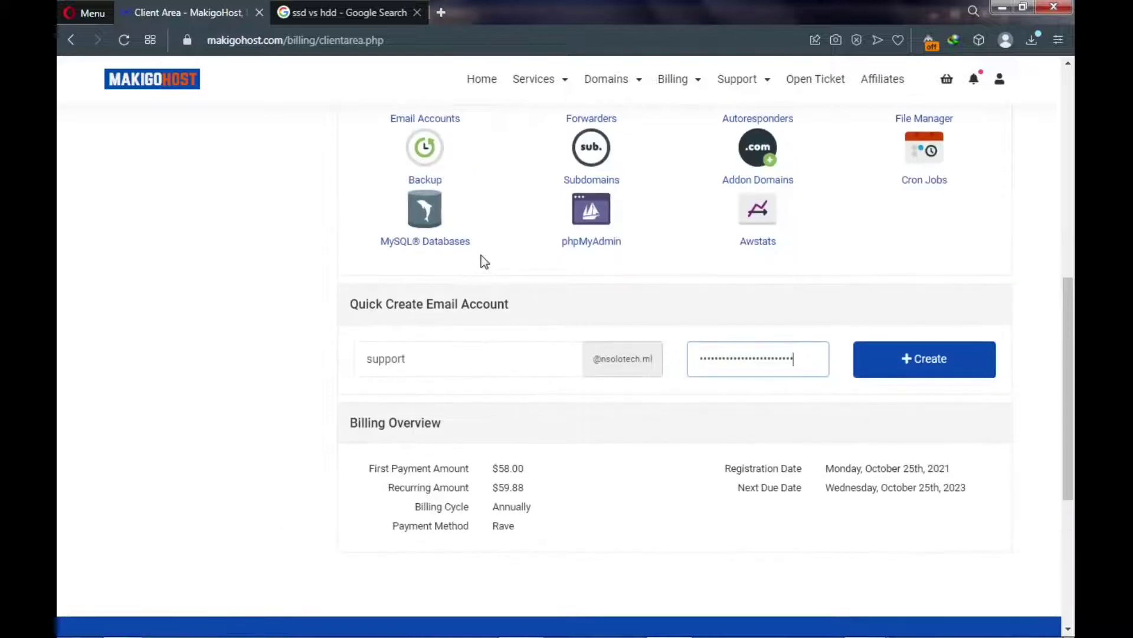
scroll(484, 254, up, 4)
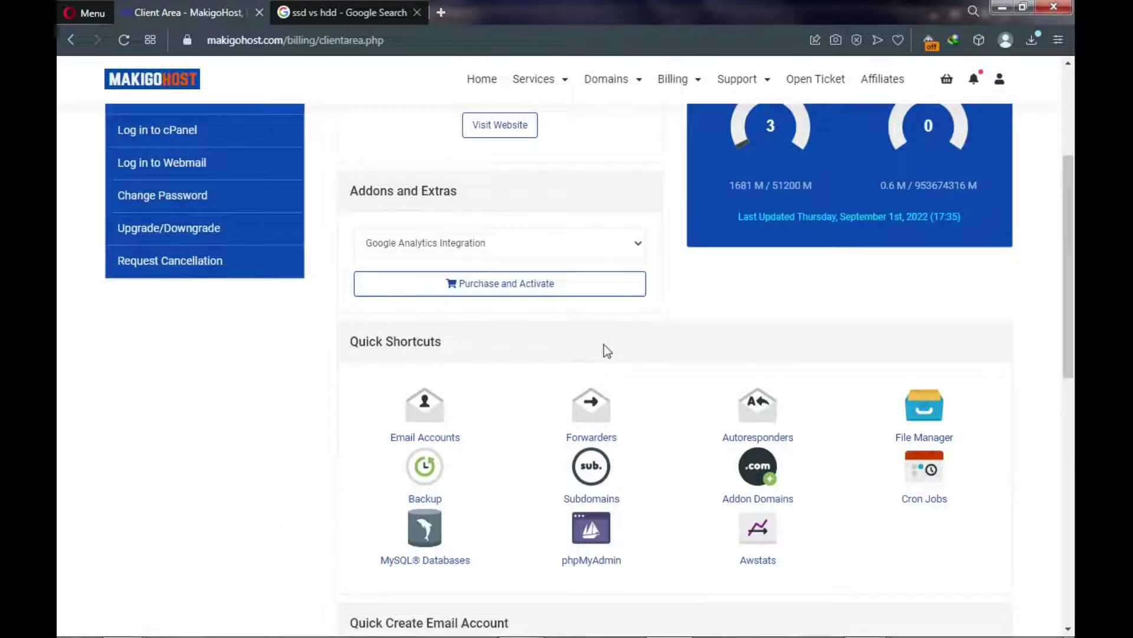
scroll(390, 298, up, 1)
scroll(390, 298, up, 3)
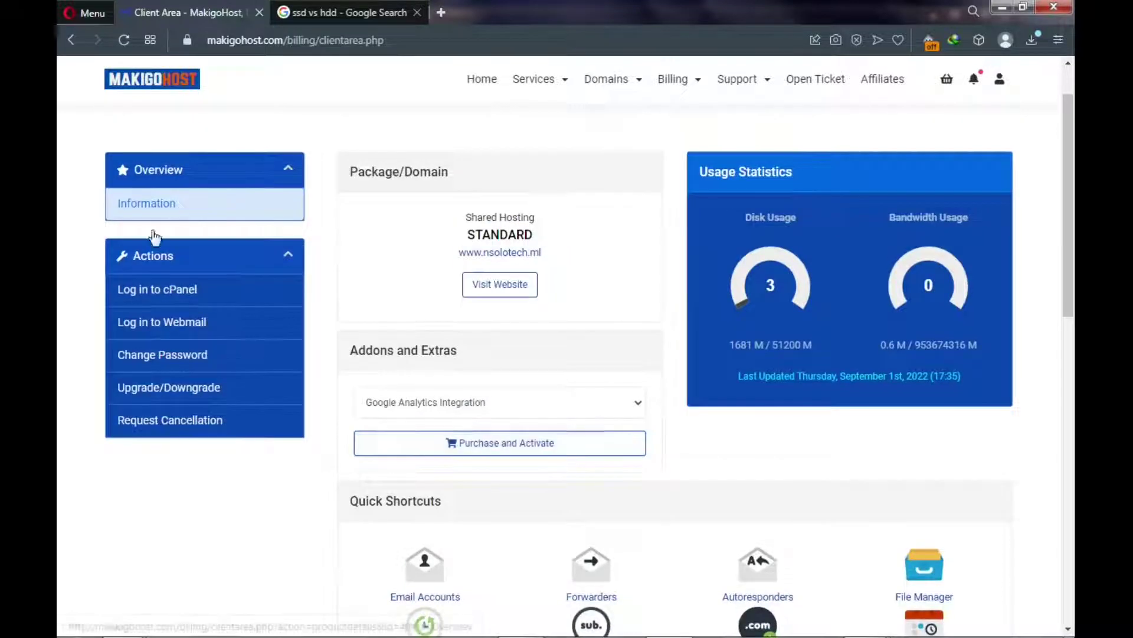
click(171, 293)
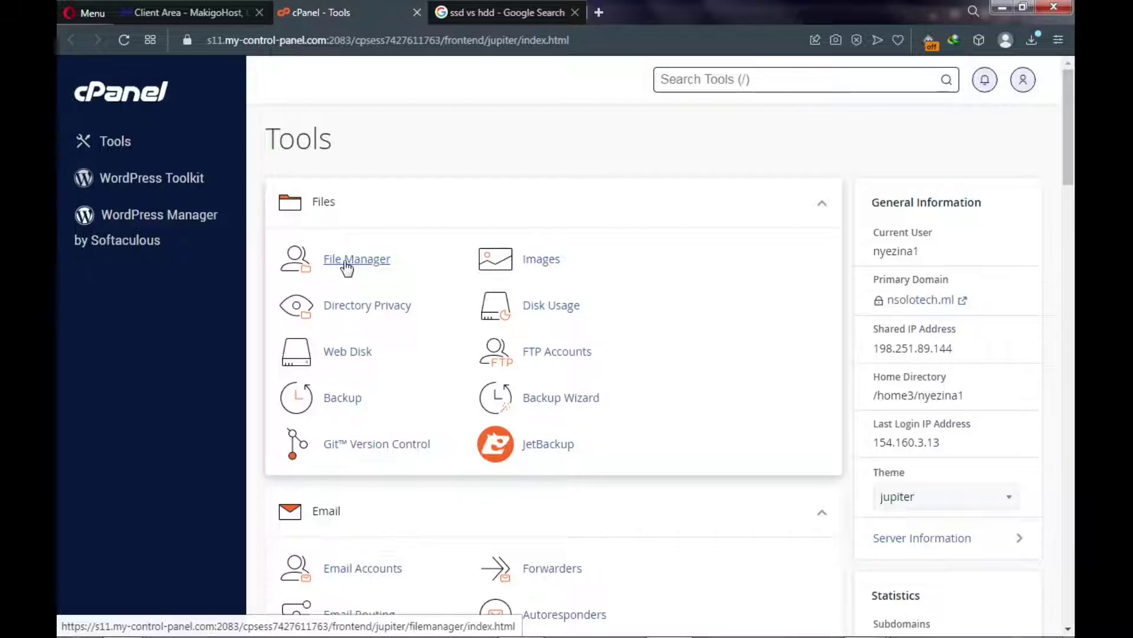
Look through the Files, Email, Databases and Domains tools available in cPanel
scroll(347, 269, down, 3)
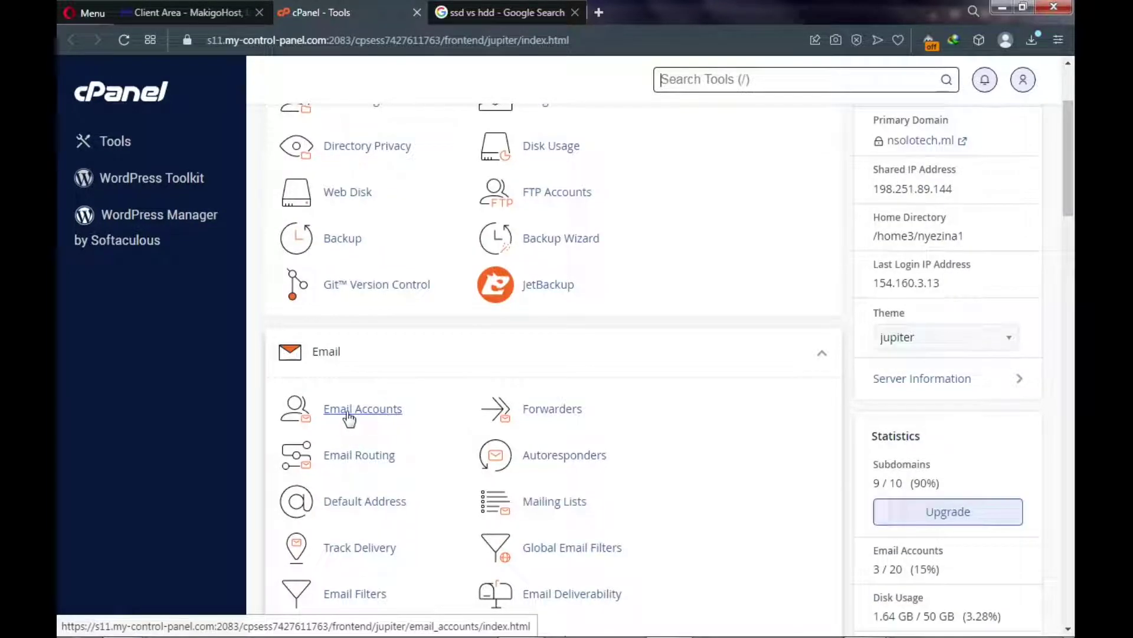
scroll(348, 416, down, 10)
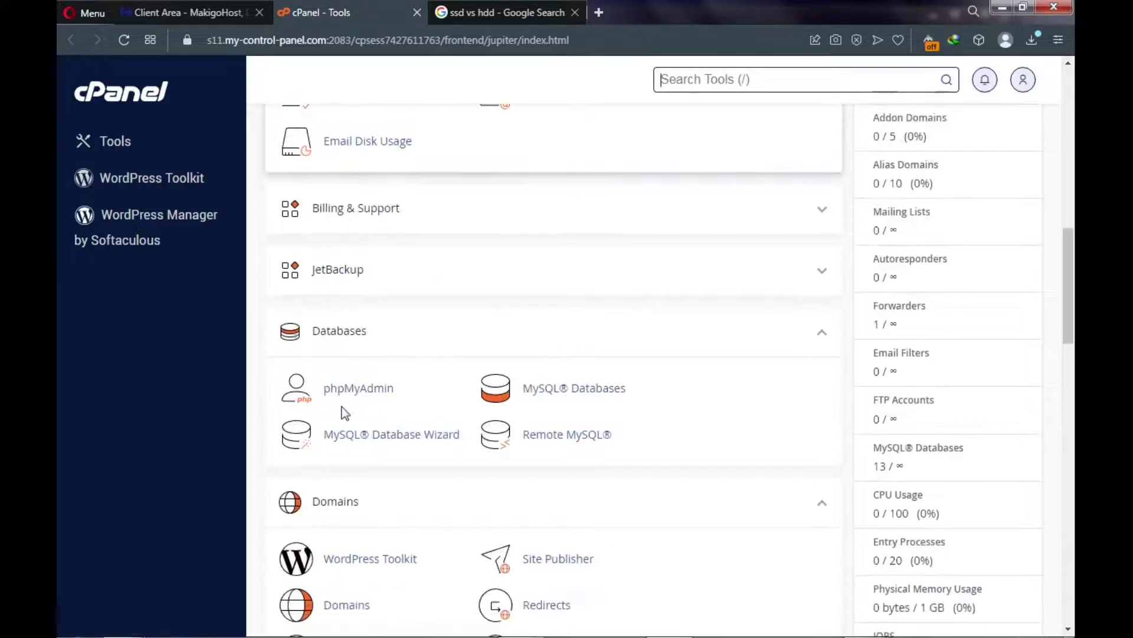
scroll(342, 410, up, 10)
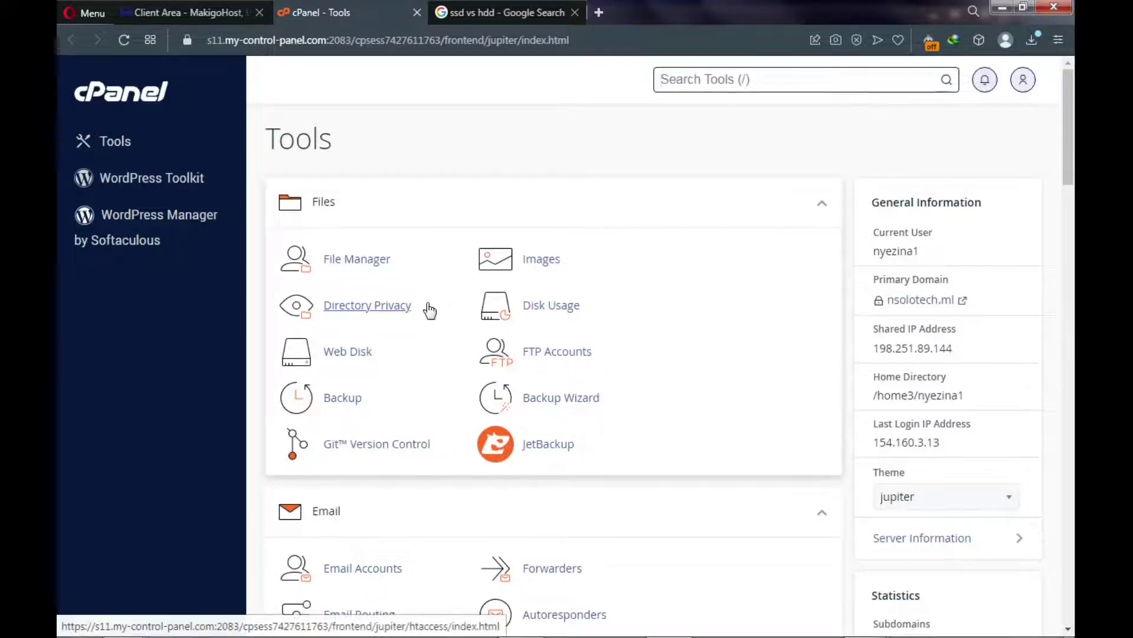
scroll(420, 313, down, 7)
scroll(429, 311, down, 4)
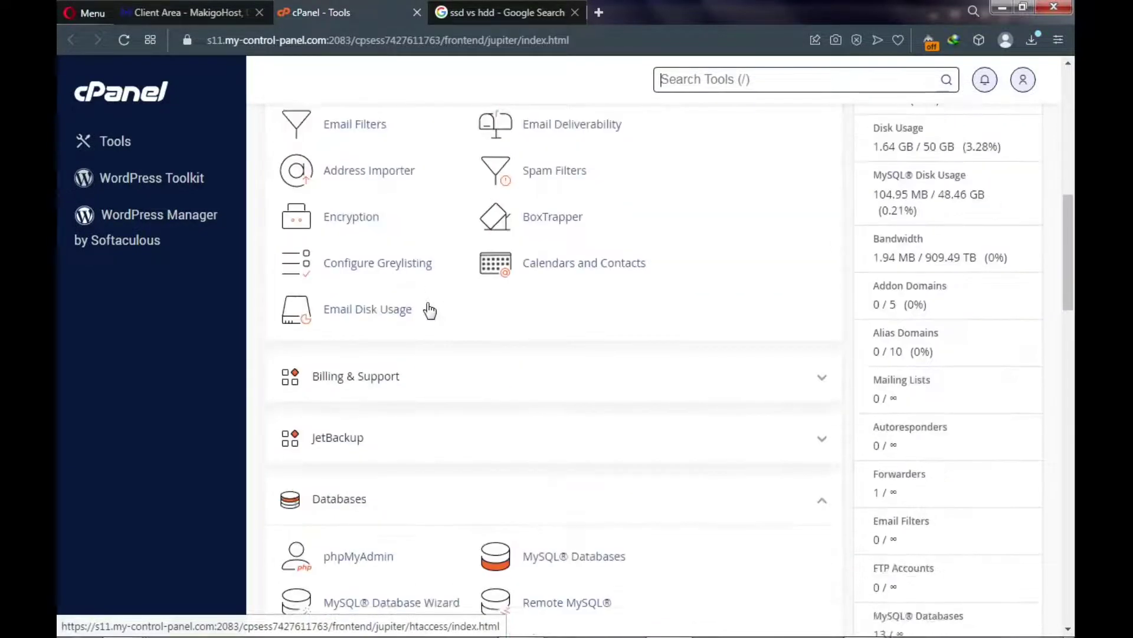
scroll(428, 302, up, 4)
scroll(408, 254, up, 8)
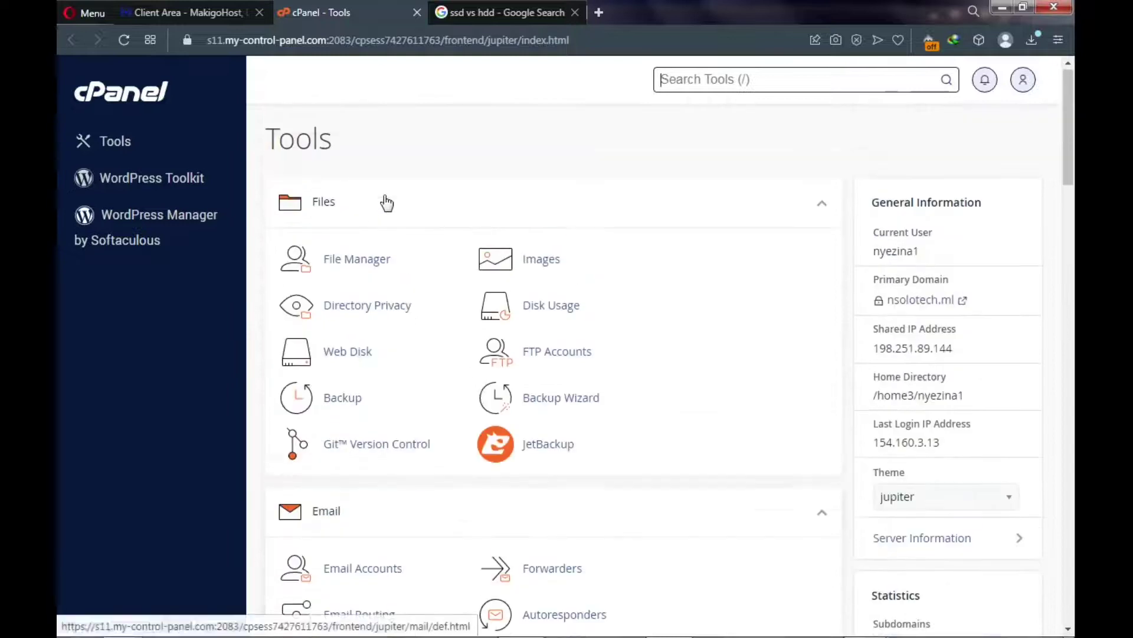
Review the open Google results on how many websites and what percent of websites use WordPress
click(199, 6)
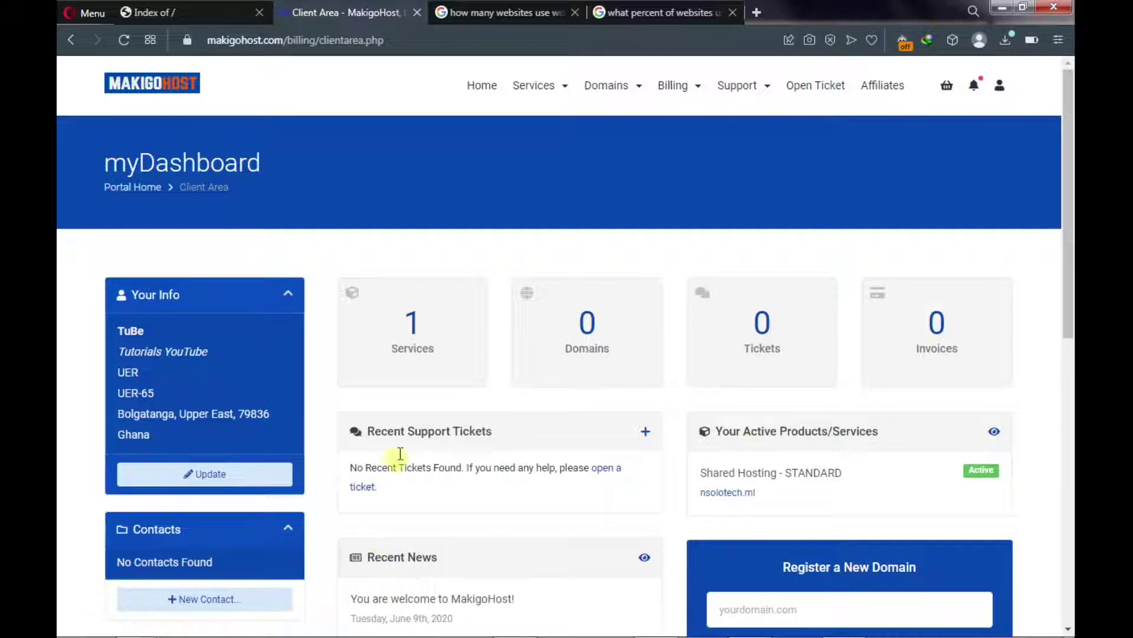
click(480, 14)
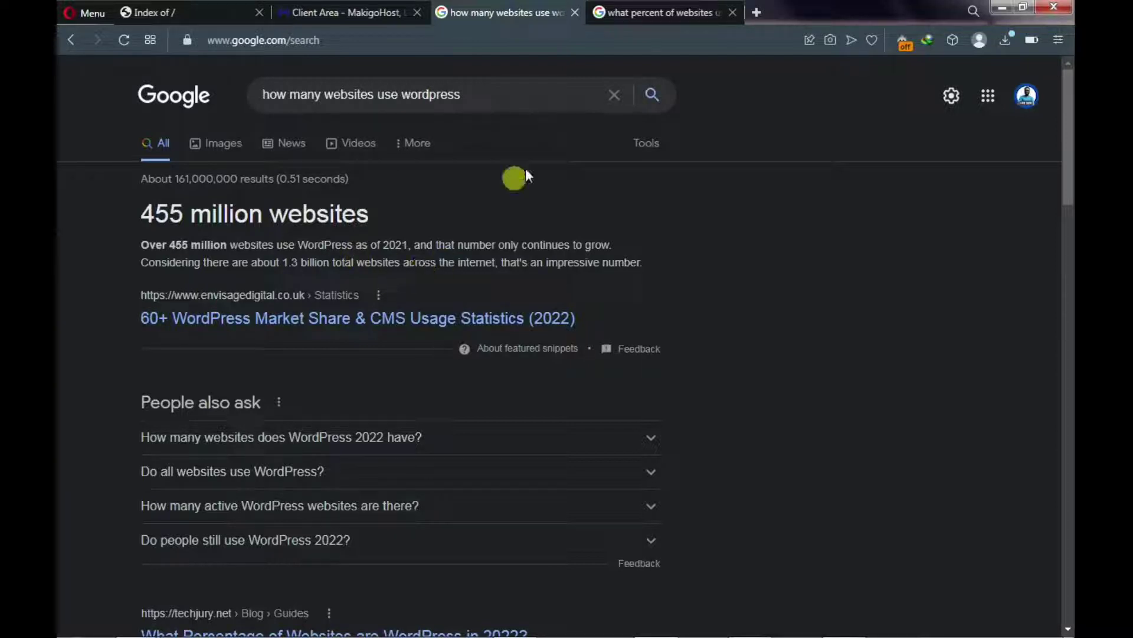
click(647, 17)
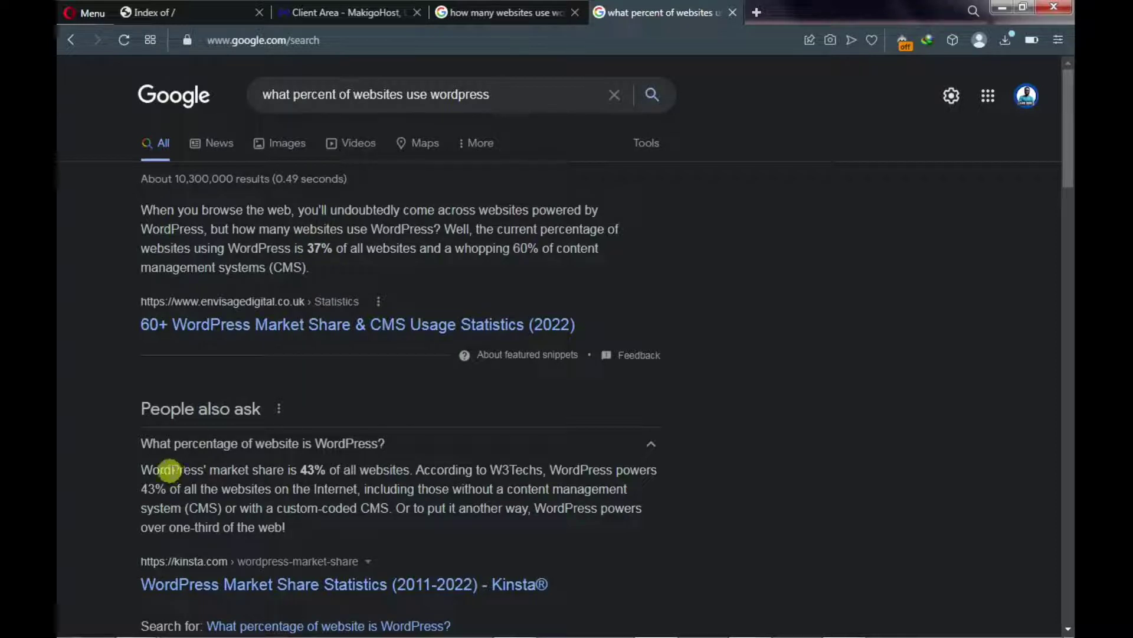
Return to the client area, open the STANDARD hosting service from the services list and log in to its cPanel
click(363, 13)
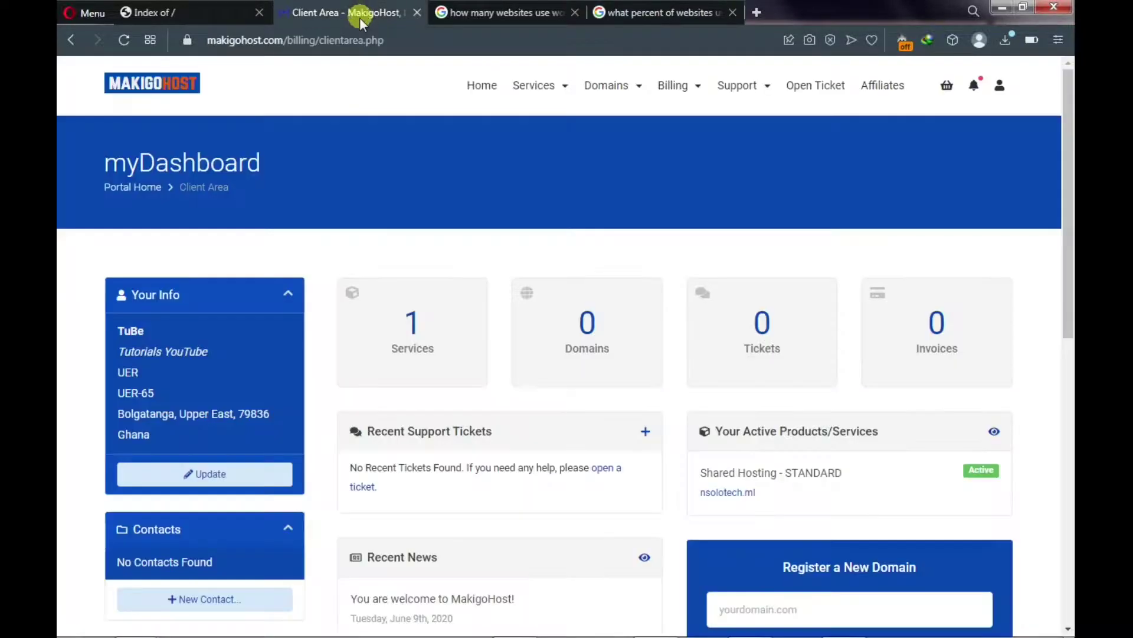
click(415, 330)
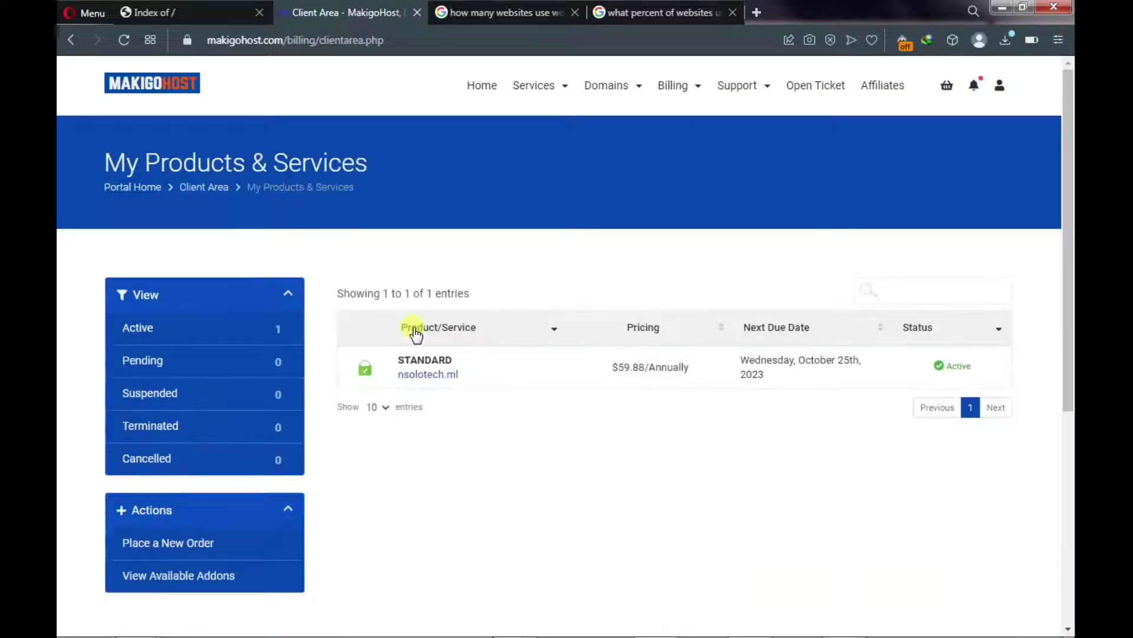
click(426, 361)
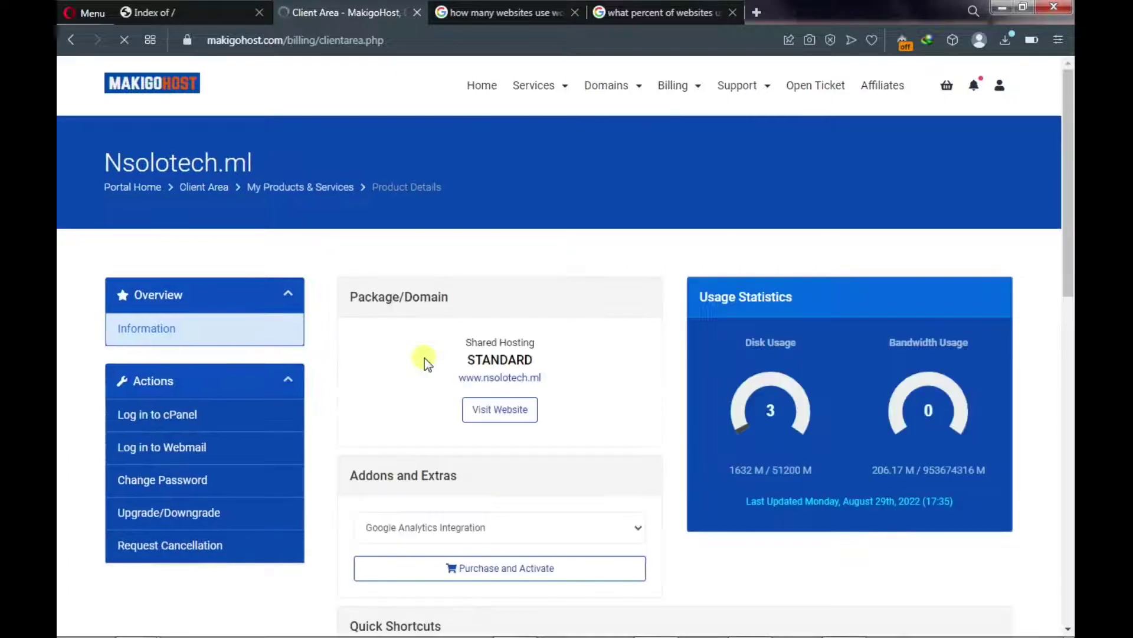
click(183, 416)
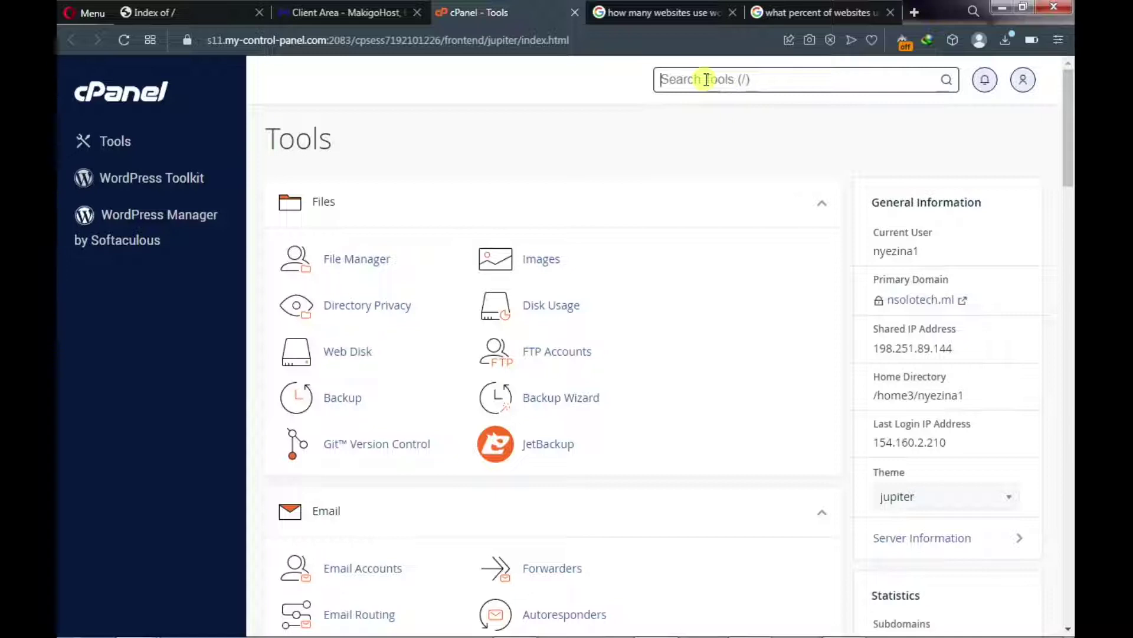
Search the cPanel tools for "softa" and open the WordPress installation form in the Softaculous Apps Installer
text(softa)
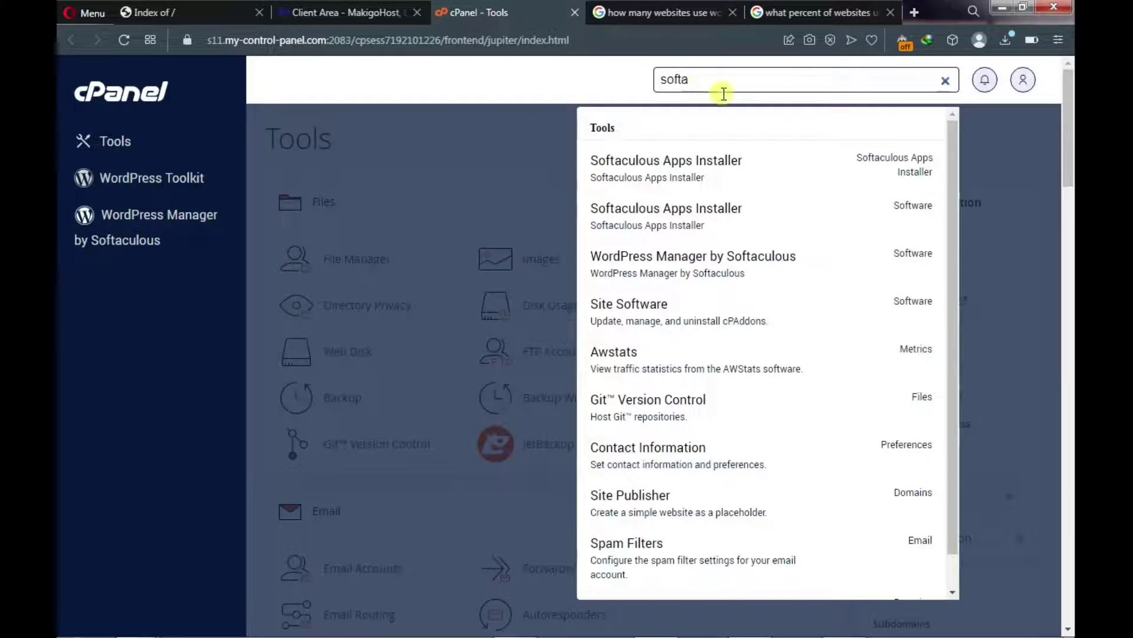
click(680, 172)
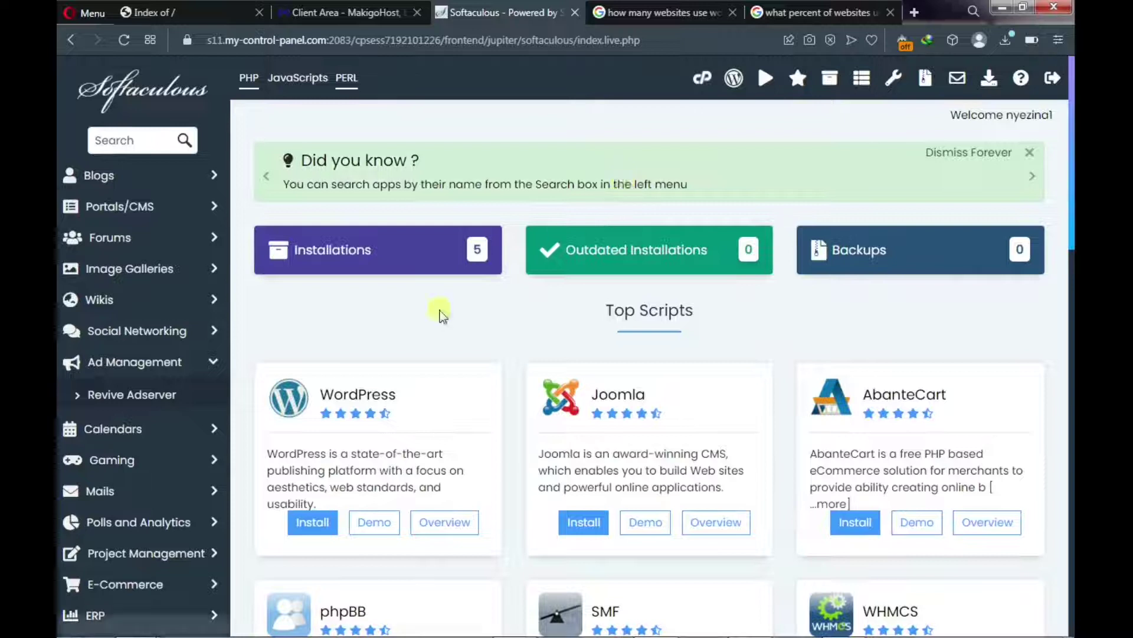
scroll(378, 351, down, 1)
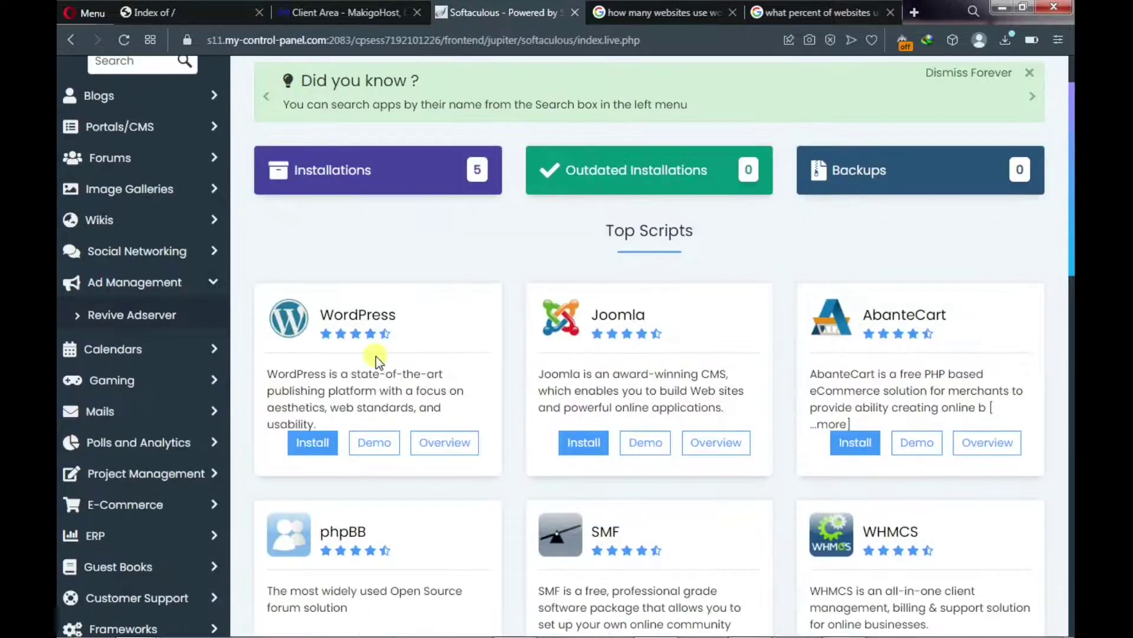
click(311, 447)
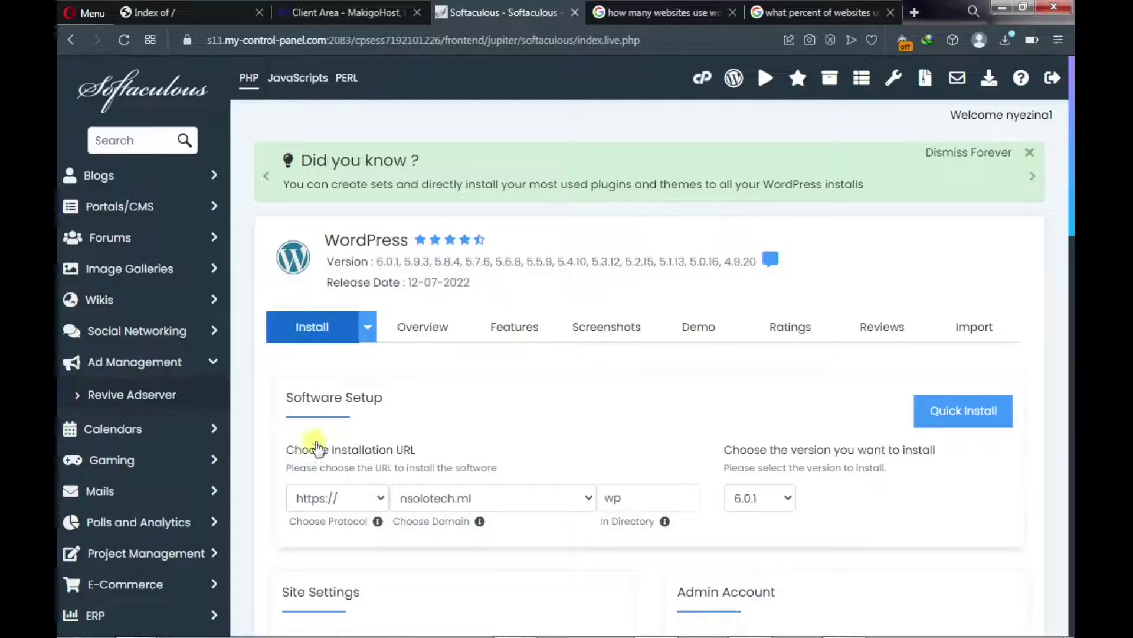
scroll(501, 353, down, 1)
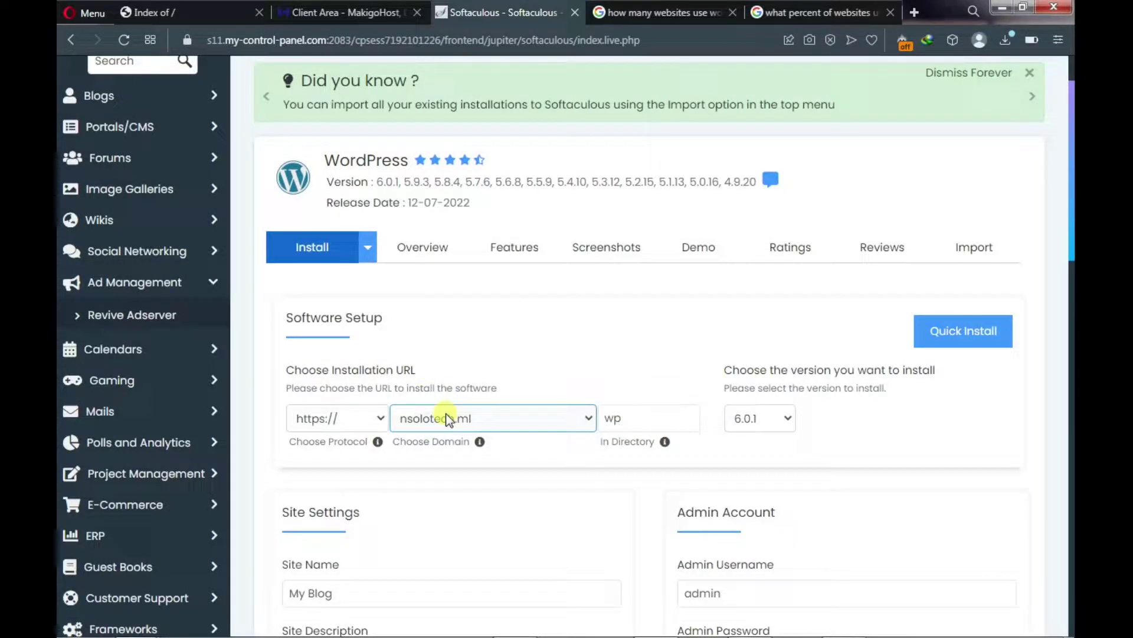
Clear the installation directory so WordPress installs directly on the root of the nsolotech.ml domain
click(611, 418)
click(475, 423)
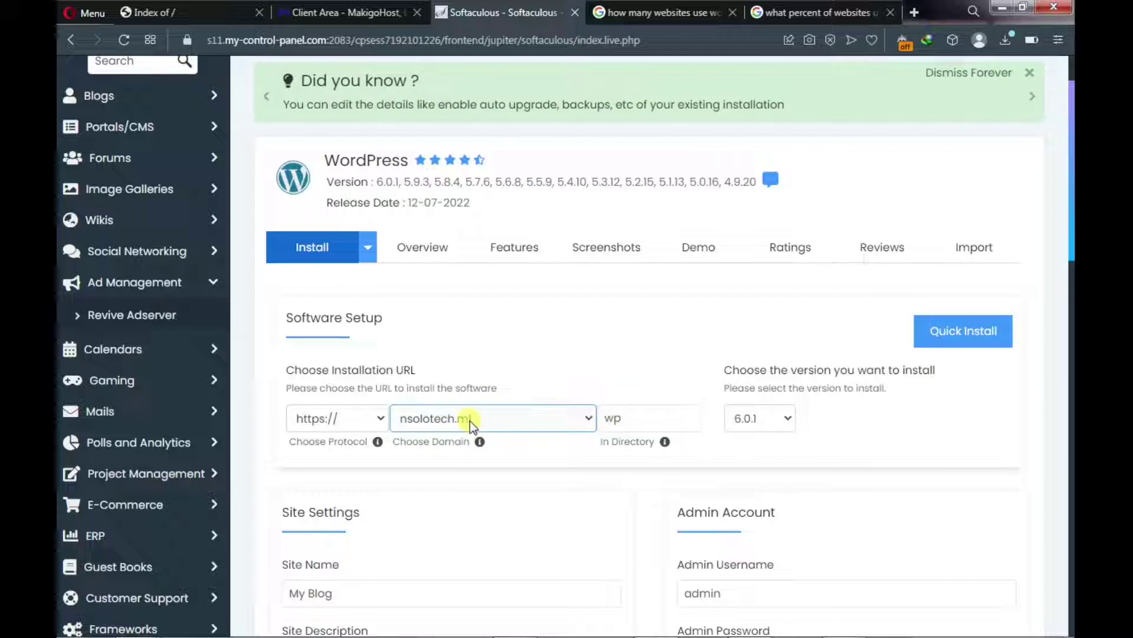
click(617, 418)
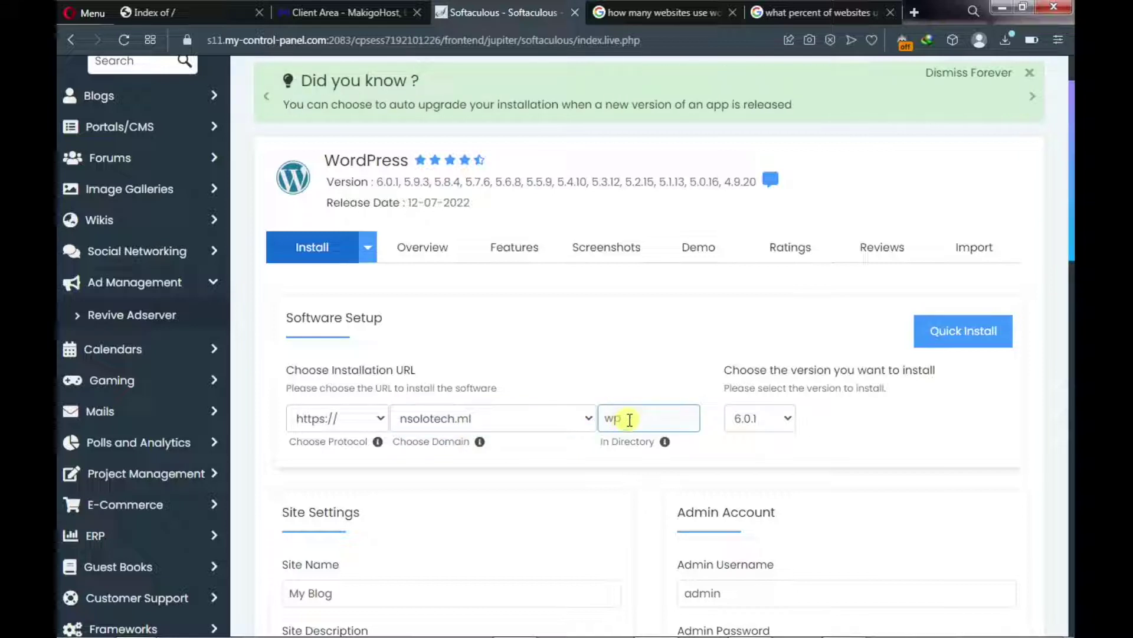
click(626, 421)
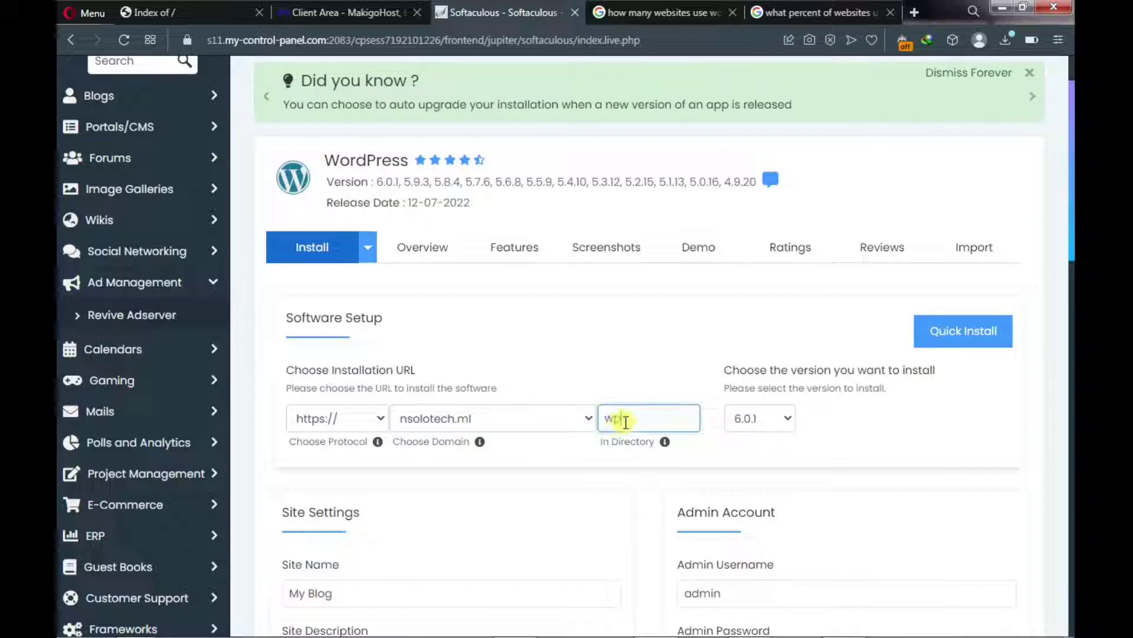
key(BackSpace)
key(BackSpace)
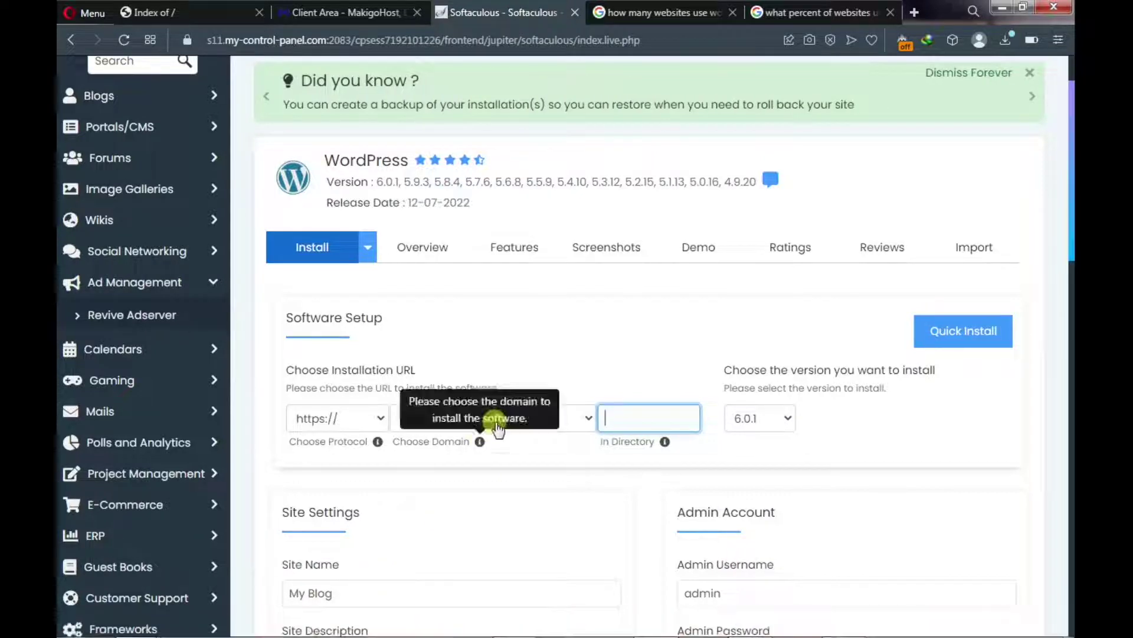
scroll(496, 425, down, 3)
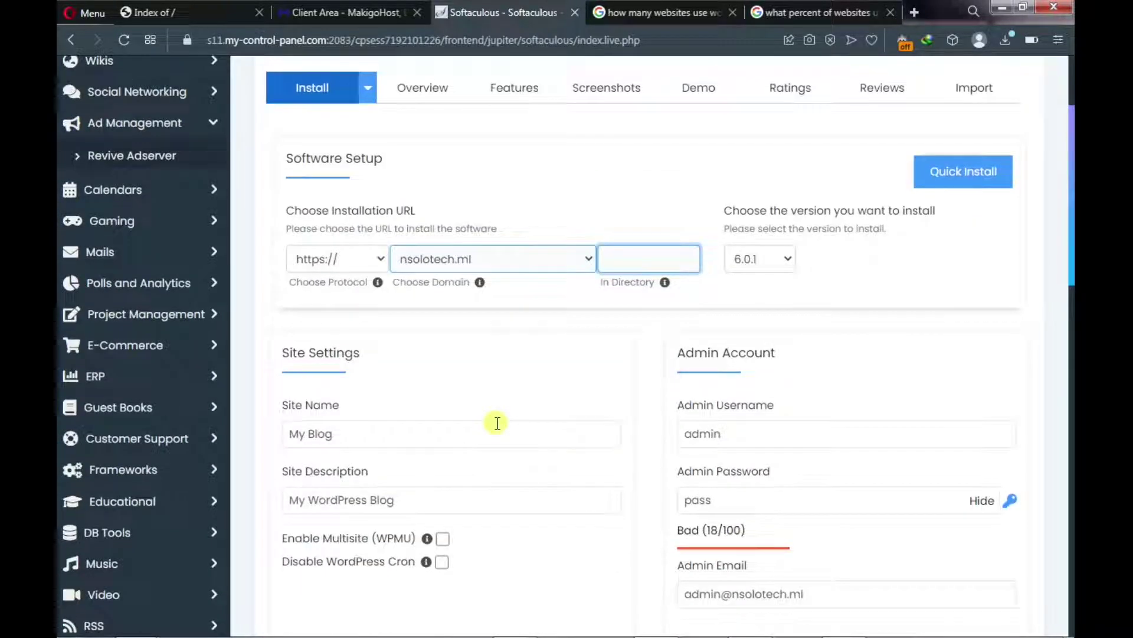
scroll(497, 423, down, 2)
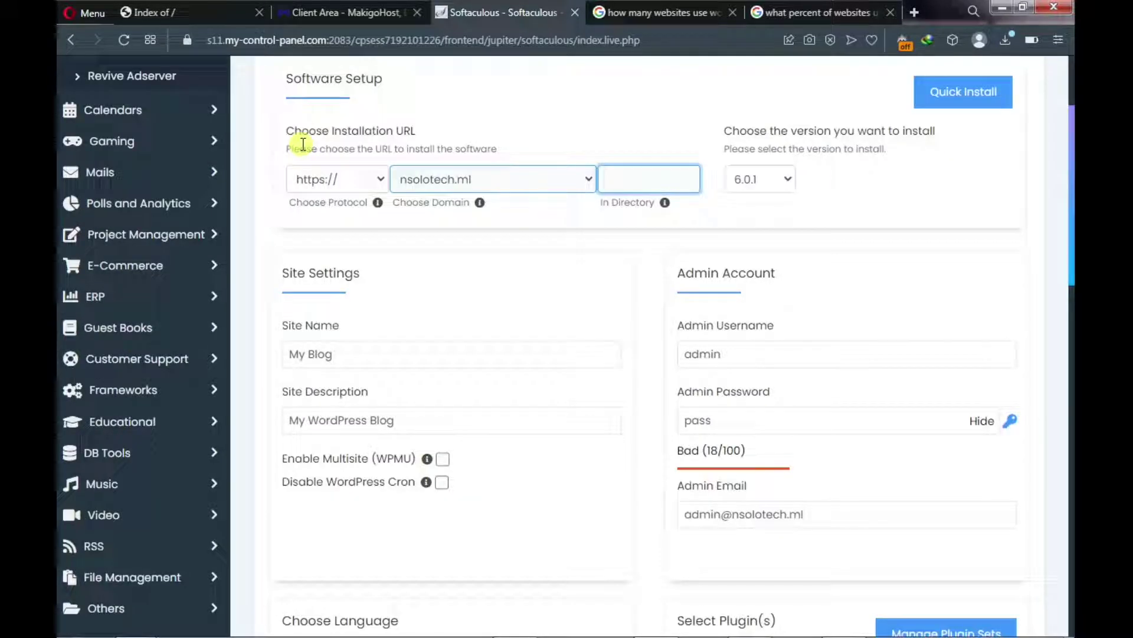
click(380, 182)
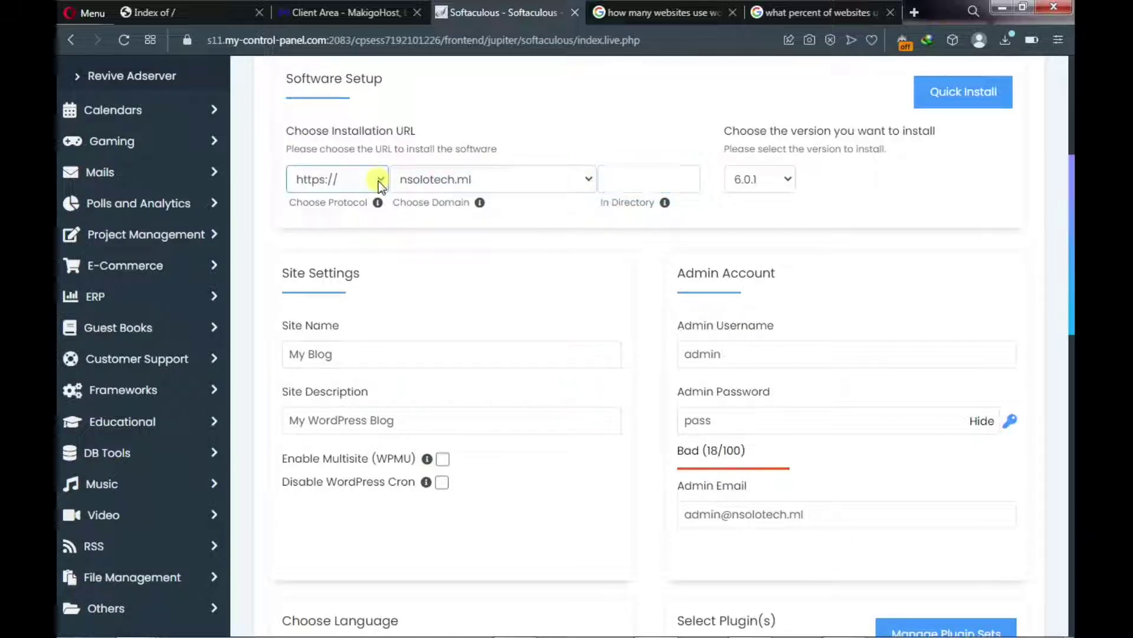
click(374, 180)
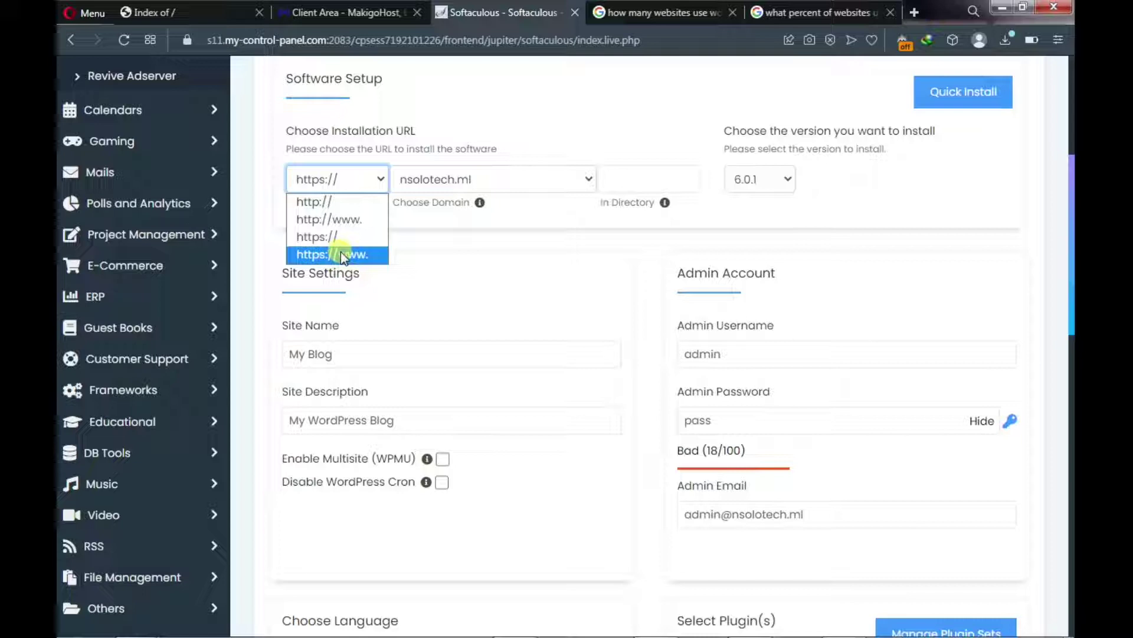
click(341, 254)
click(354, 187)
click(352, 236)
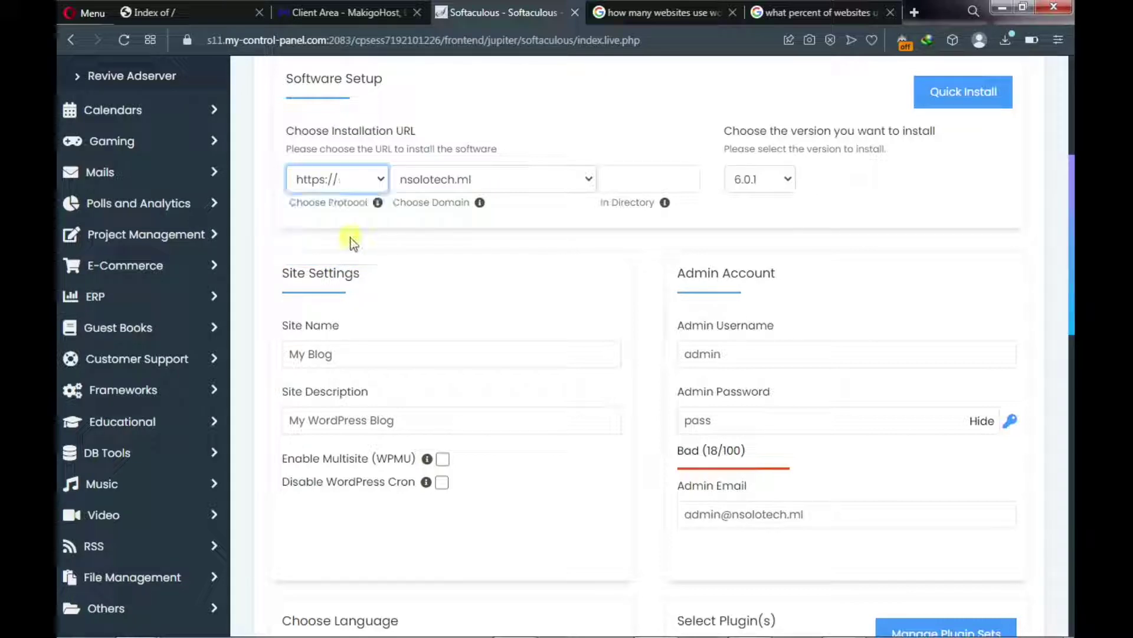
click(365, 179)
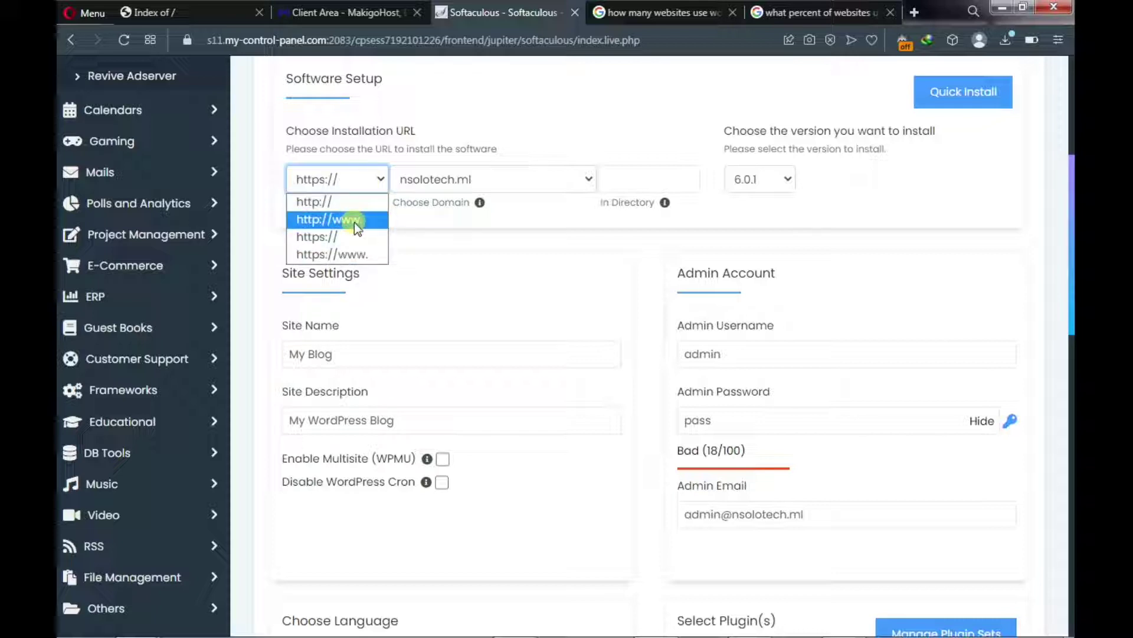
click(349, 238)
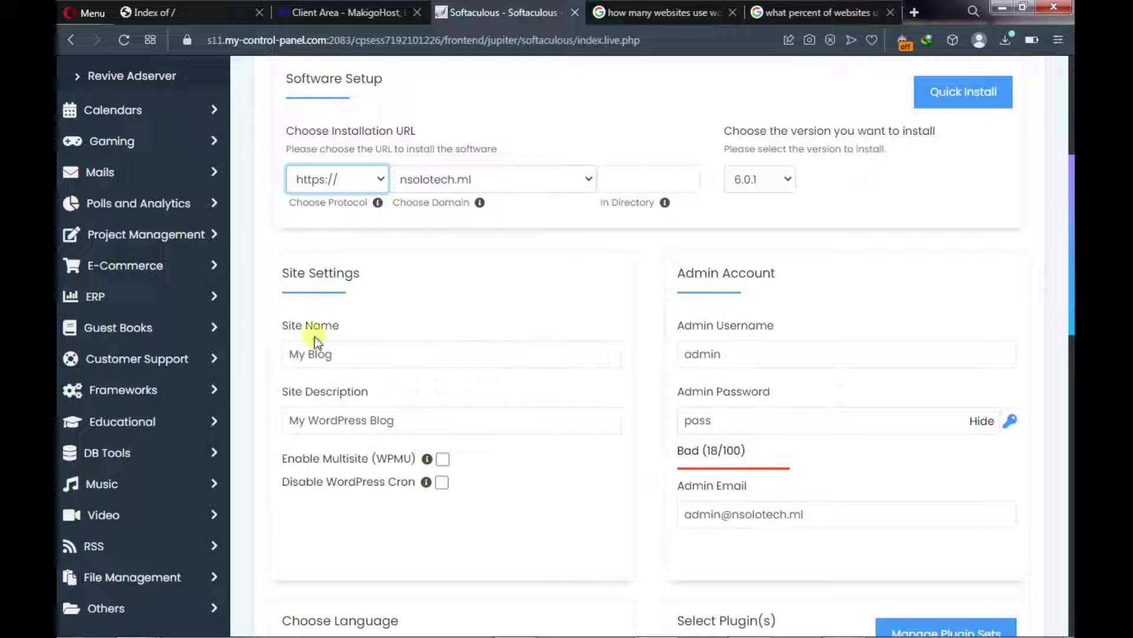
Replace the default site name with "FirstSite"
click(335, 352)
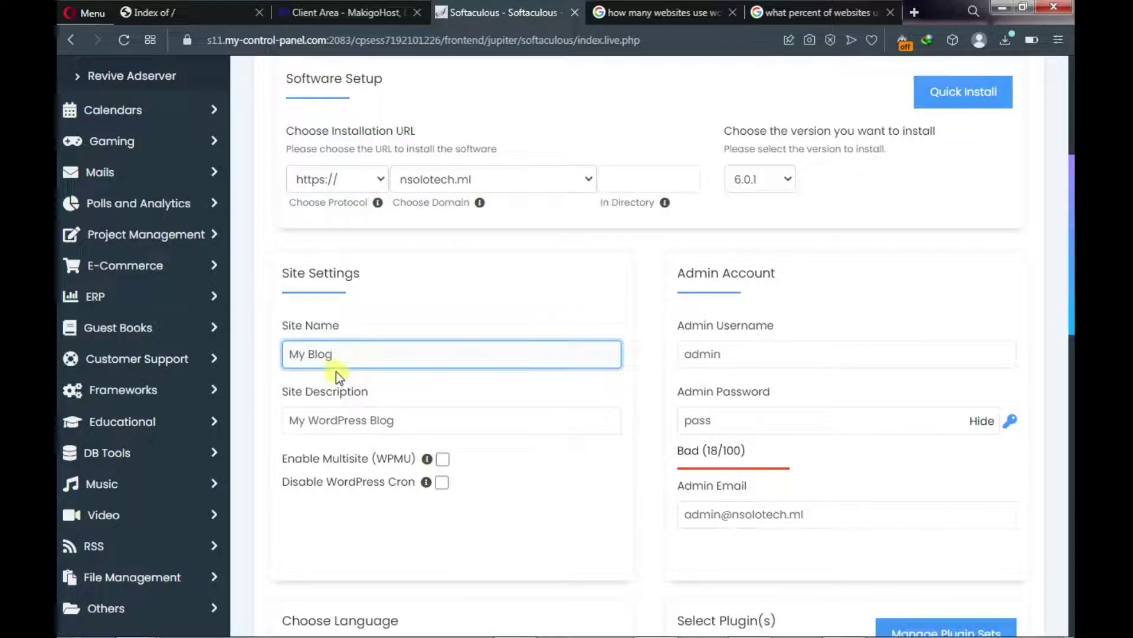
key(BackSpace)
key(BackSpace)
key(BackSpace)
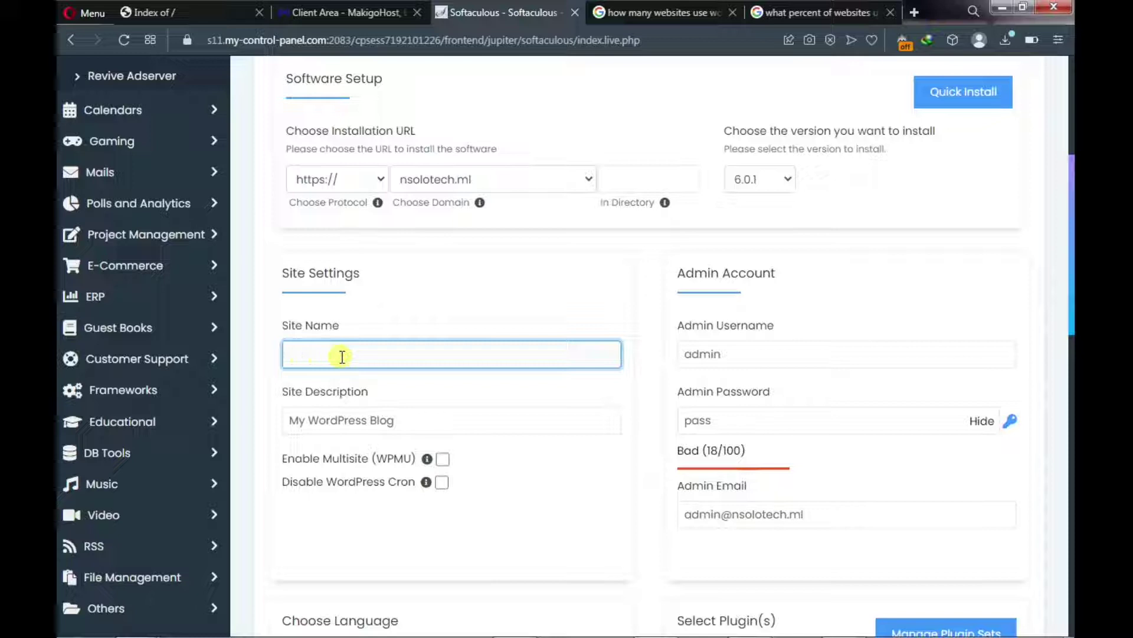
text(First)
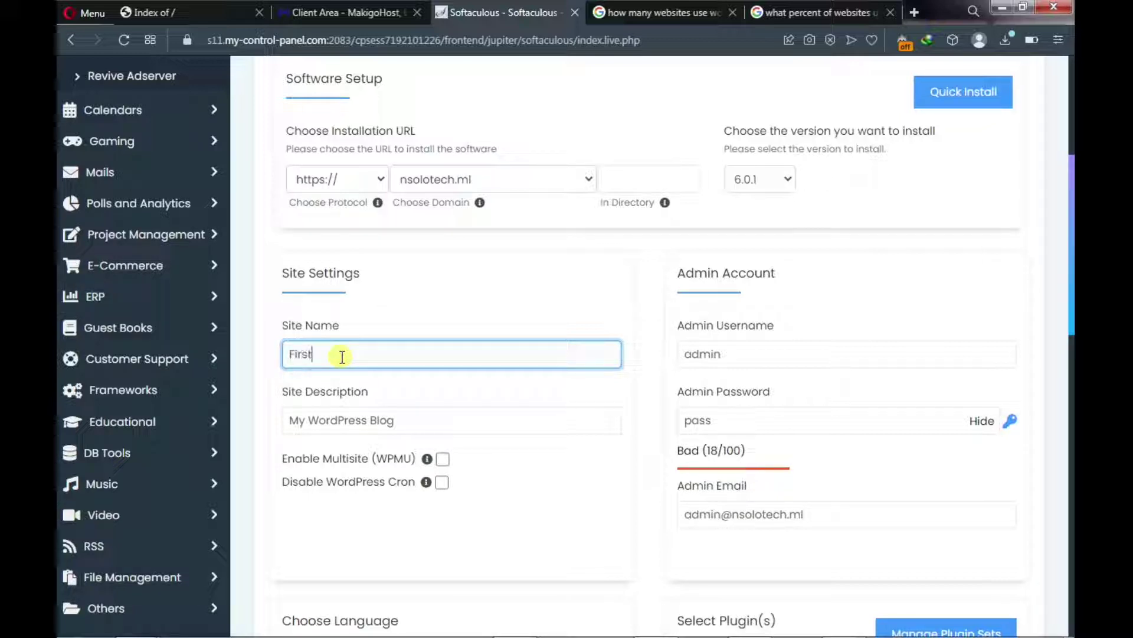
text(Site)
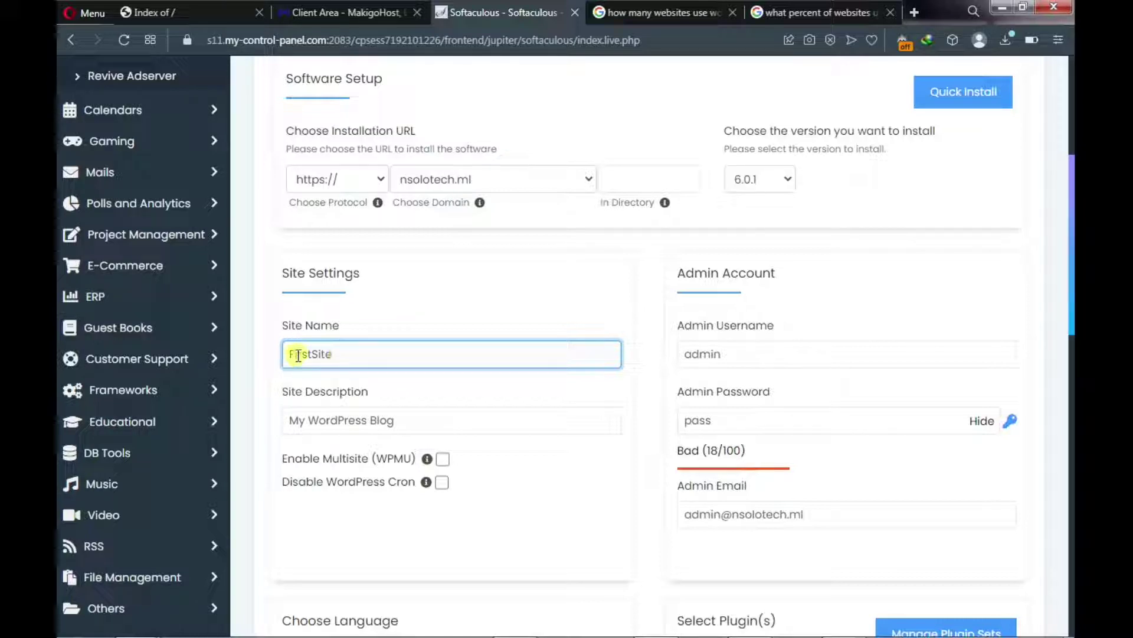
Replace the default site description with "This is my first website"
click(401, 422)
drag(401, 423, 289, 423)
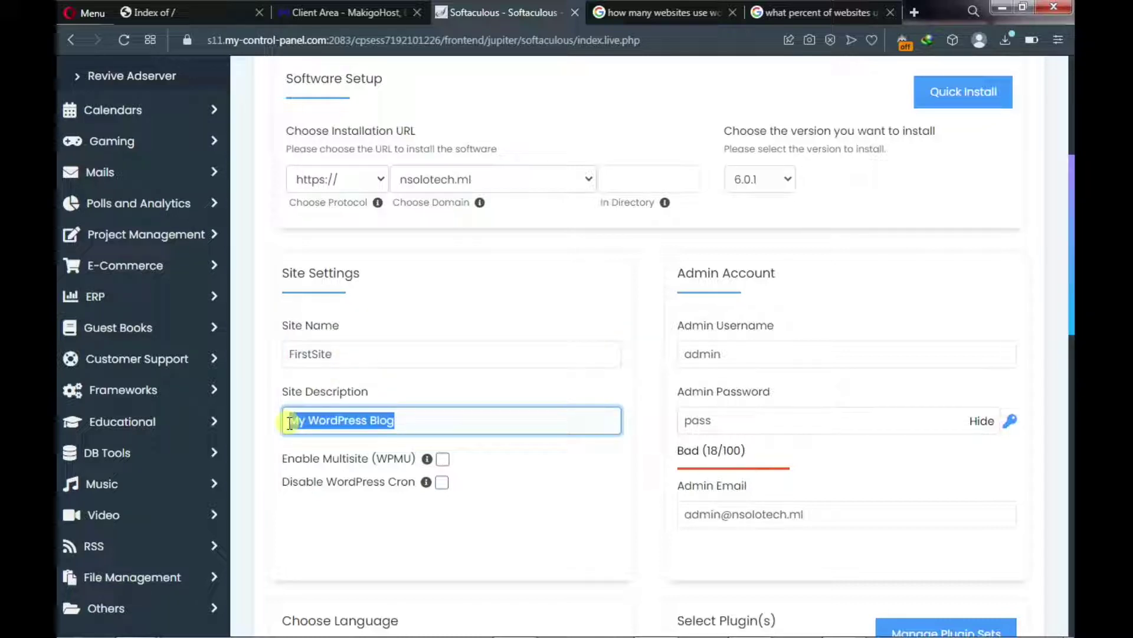
key(BackSpace)
text(This is my first)
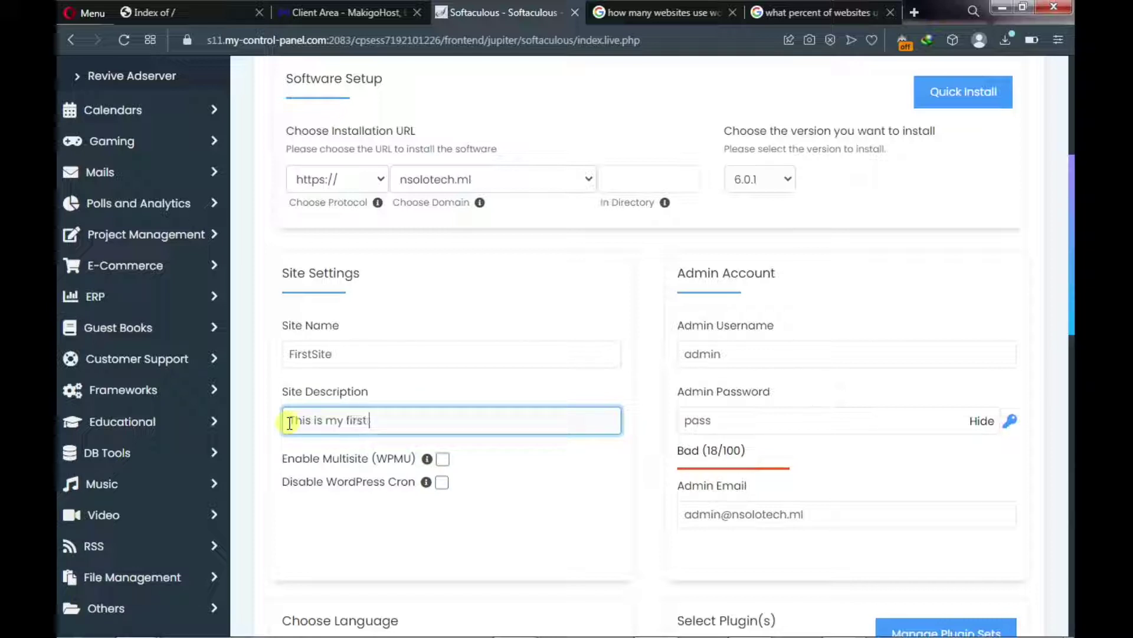
text( website)
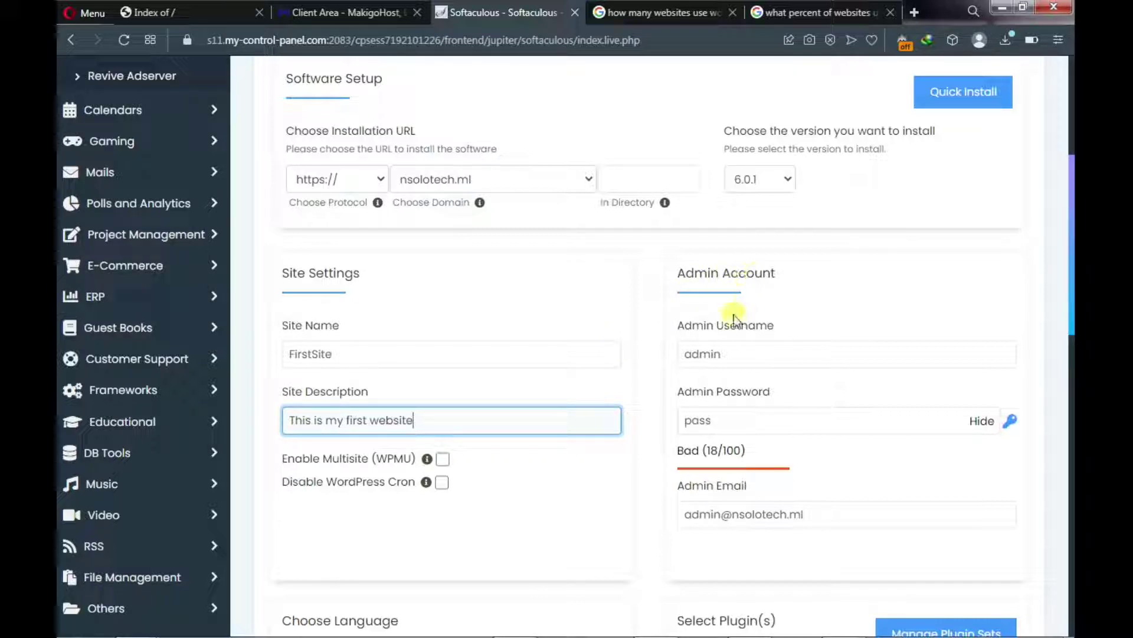
Review the admin account, language, plugin and theme settings, leave them at their defaults and install WordPress
scroll(732, 322, down, 1)
click(699, 282)
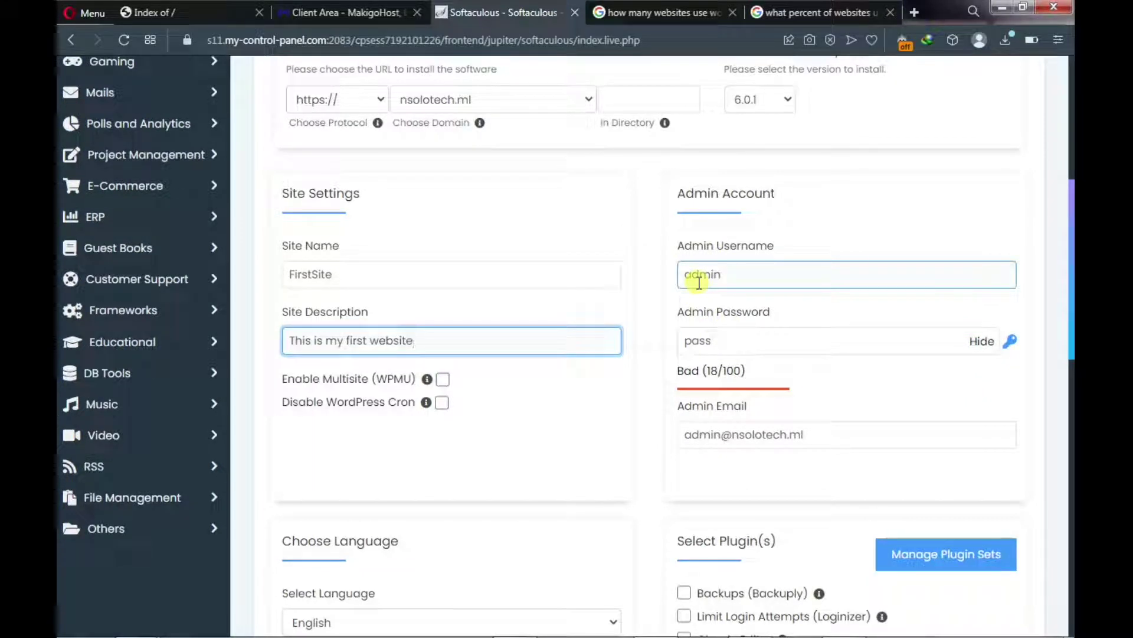
text(p)
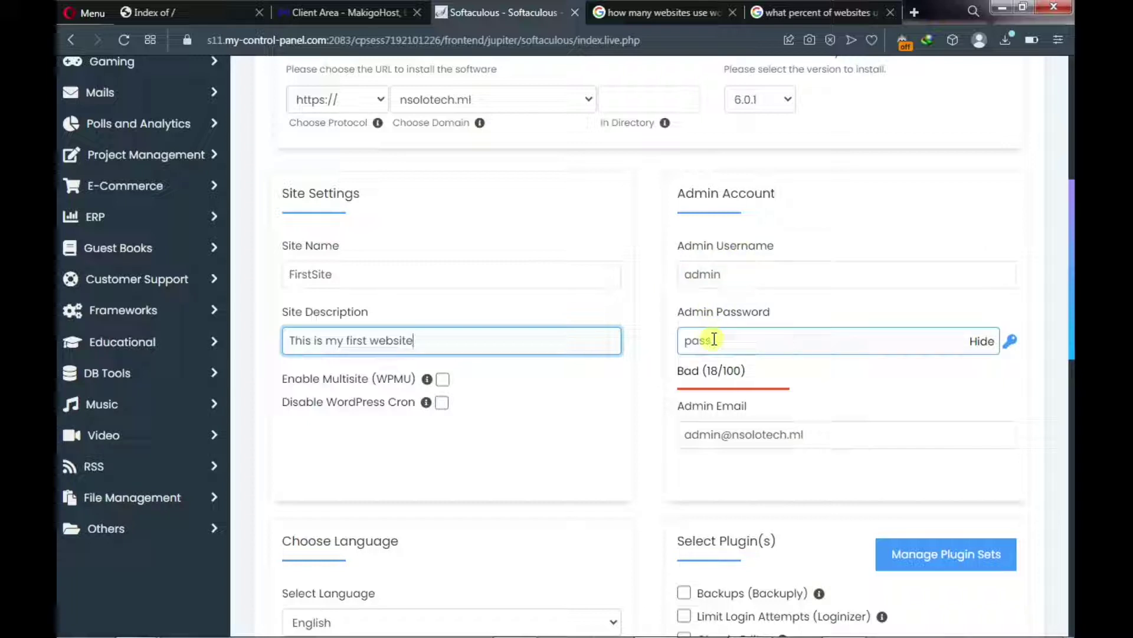
click(719, 433)
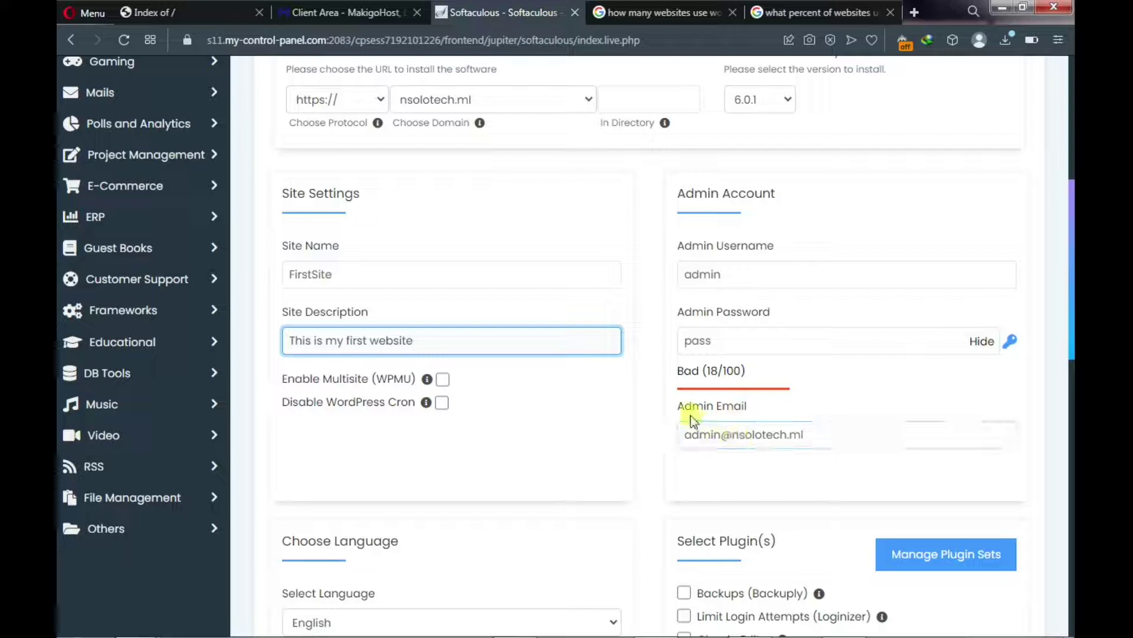
click(815, 434)
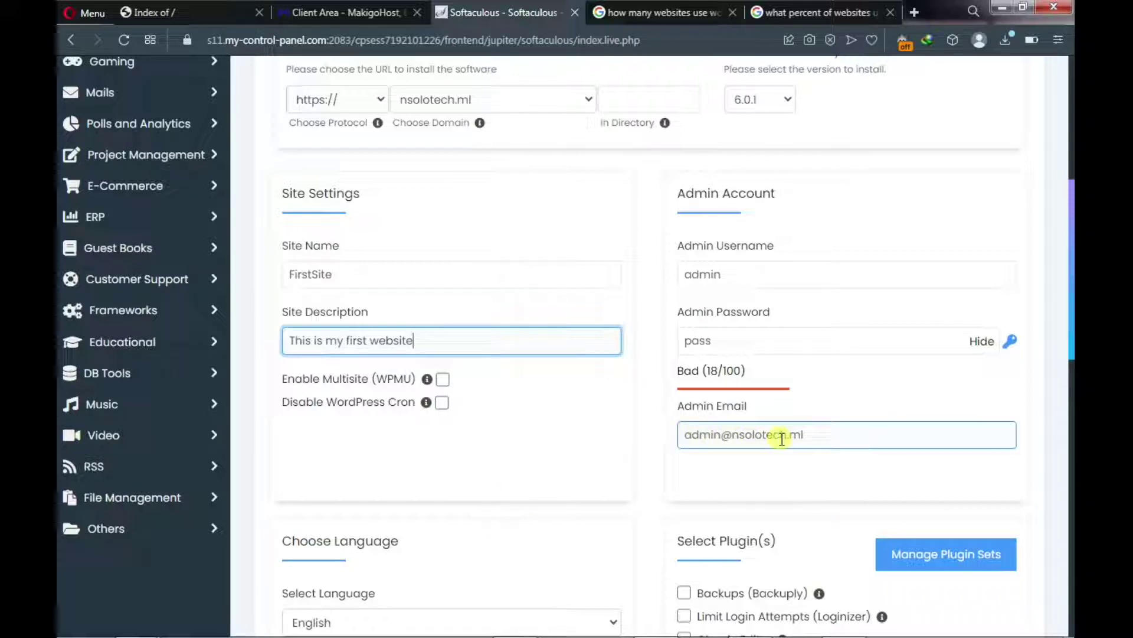
scroll(782, 439, down, 4)
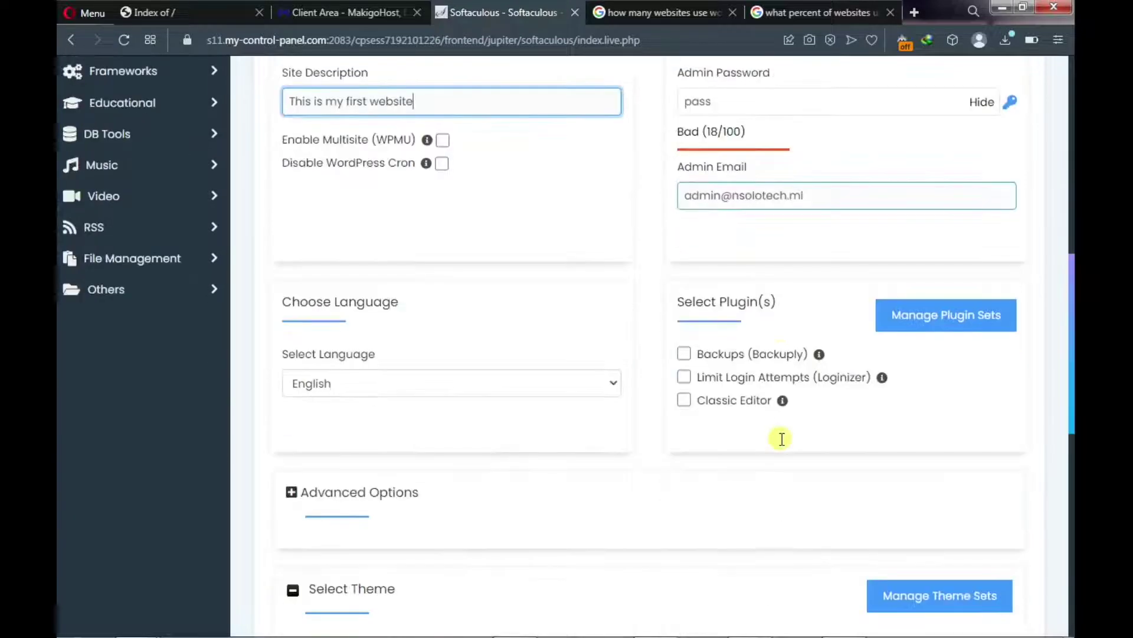
scroll(771, 438, down, 8)
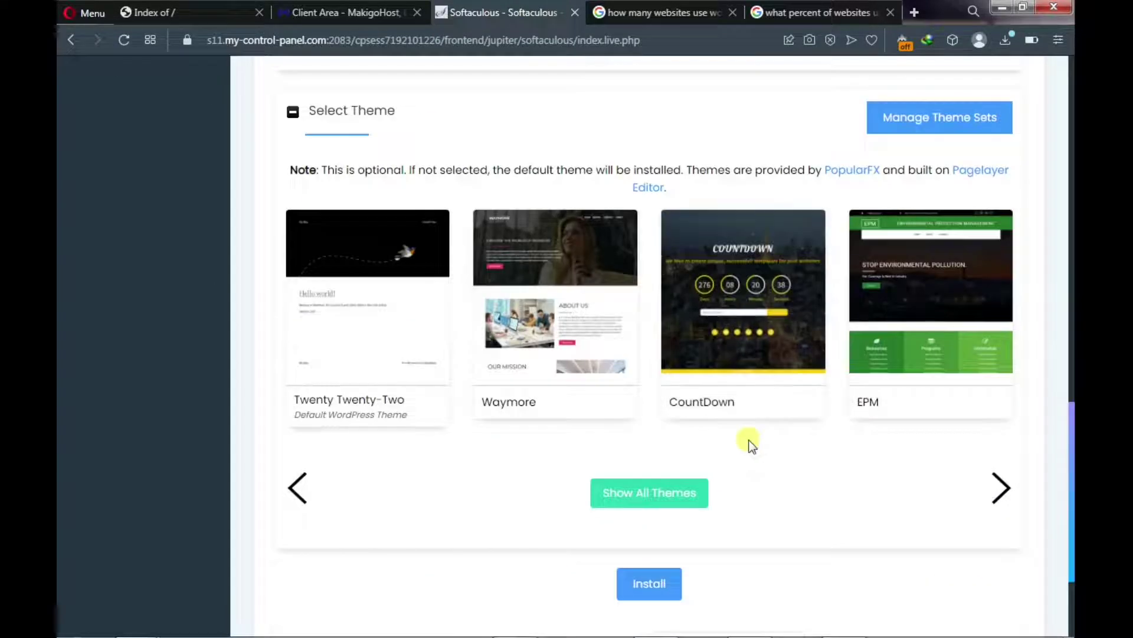
scroll(741, 442, down, 3)
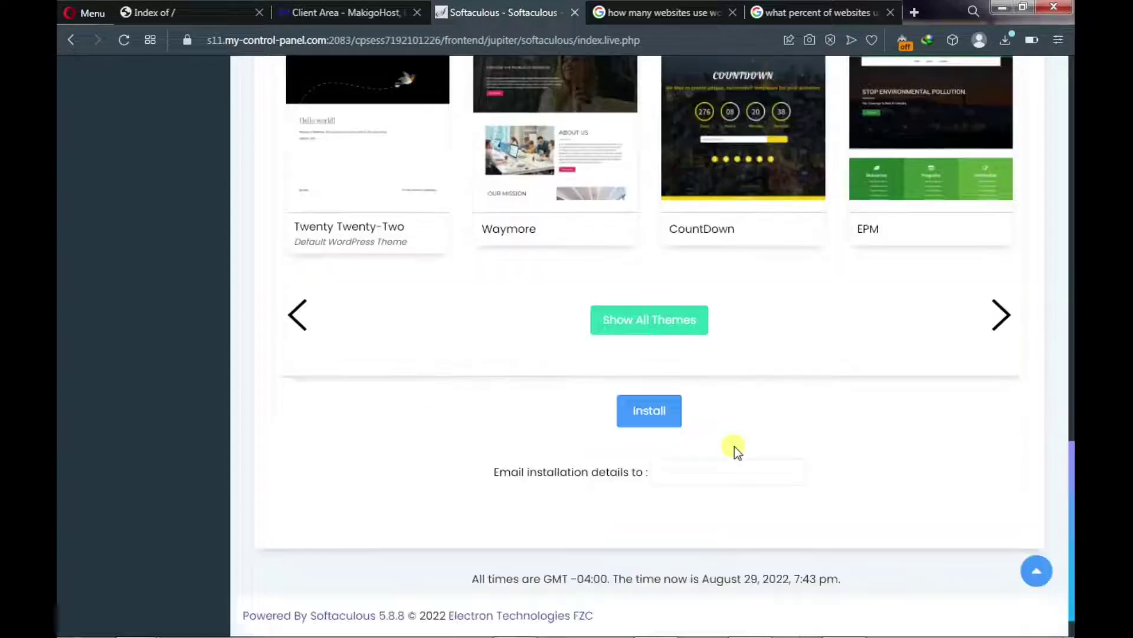
click(650, 411)
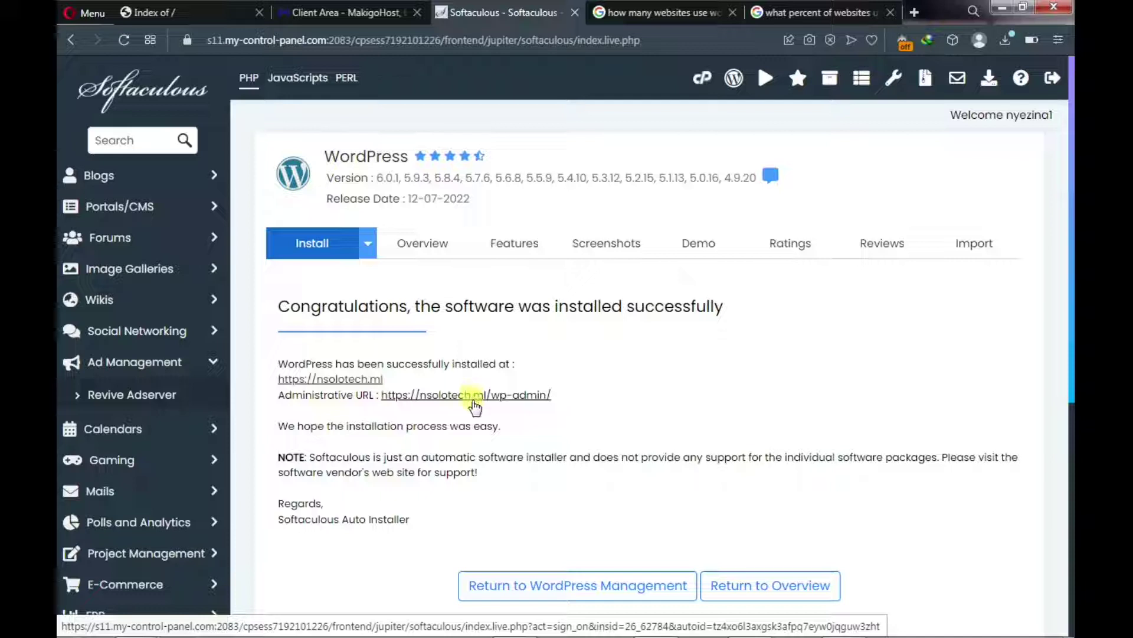
Open the installed site's address and its wp-admin administrative URL in separate new browser tabs
right_click(364, 381)
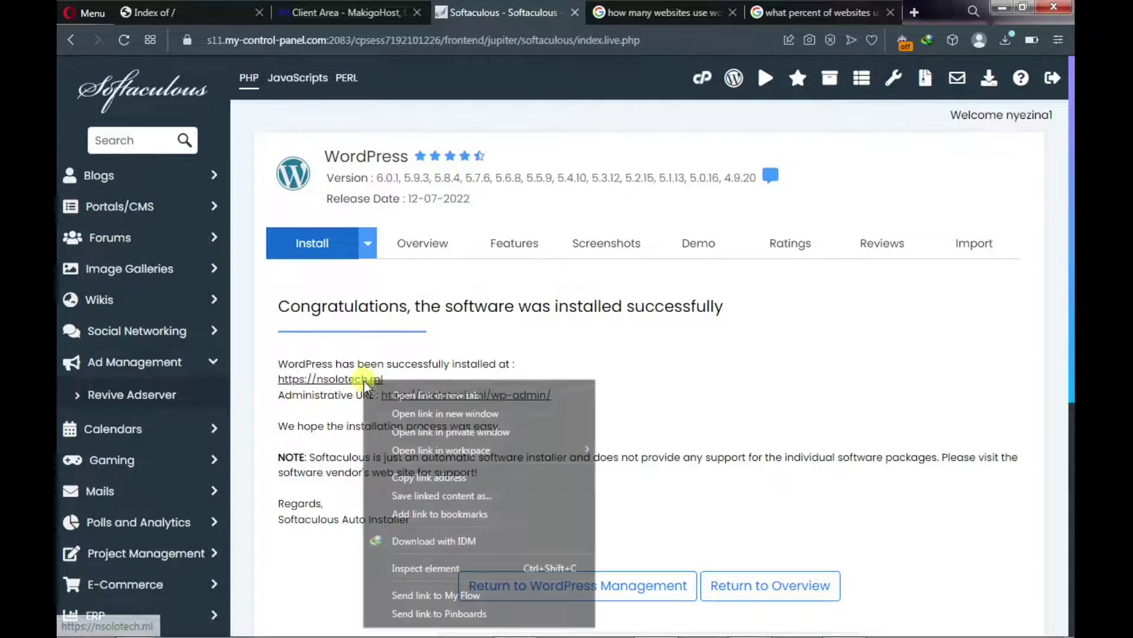
click(396, 400)
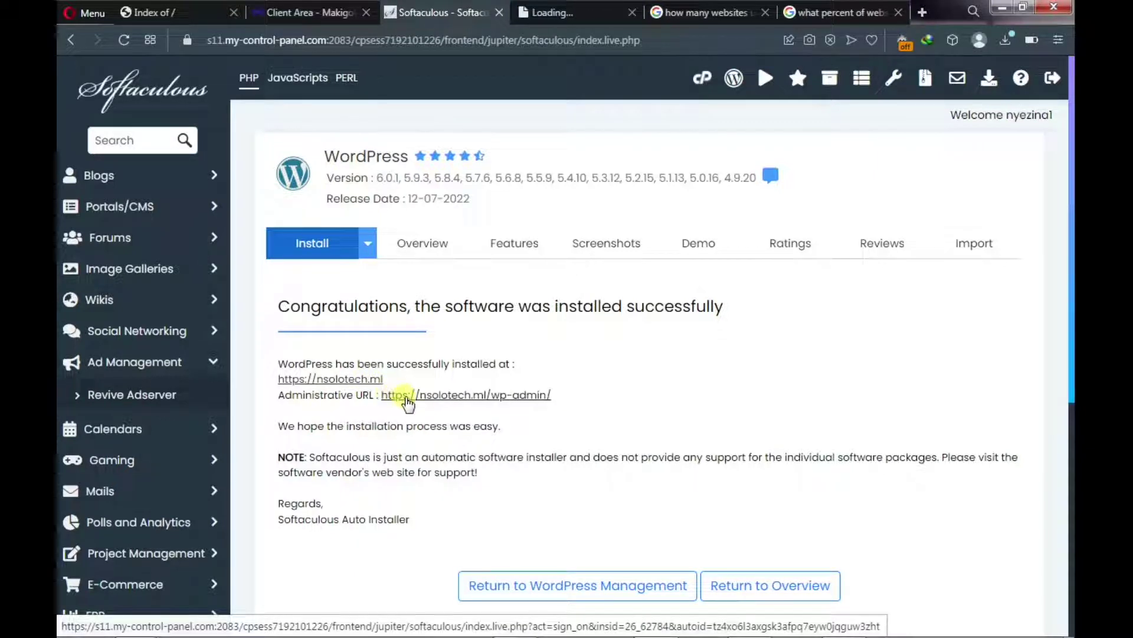
right_click(399, 400)
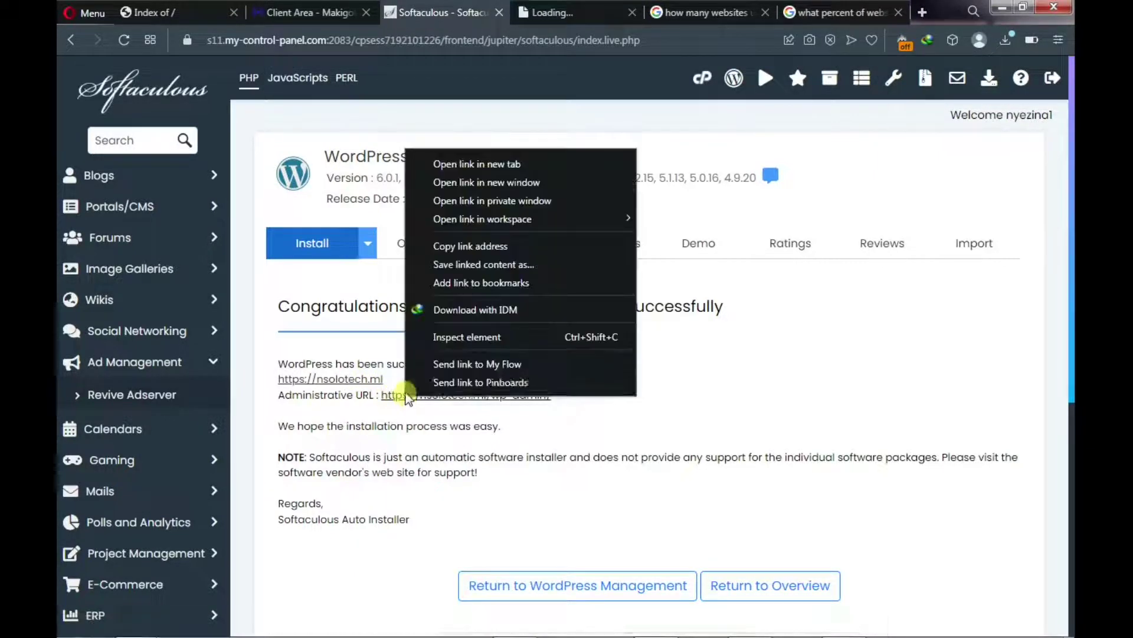
click(481, 162)
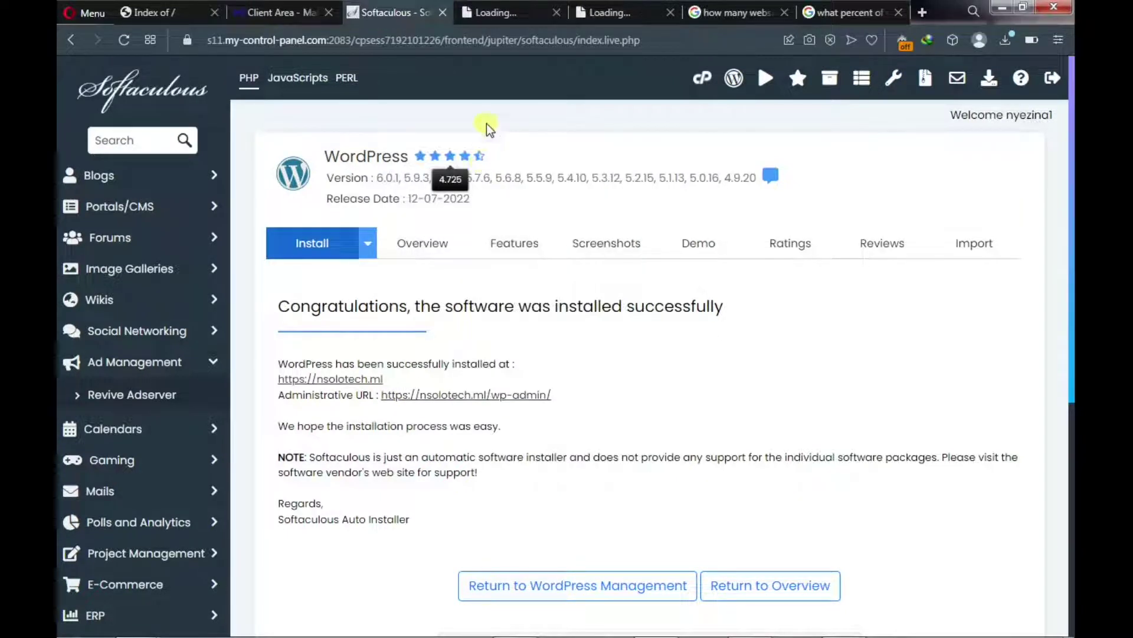
View the FirstSite home page from its header to the Hello world! post
click(486, 16)
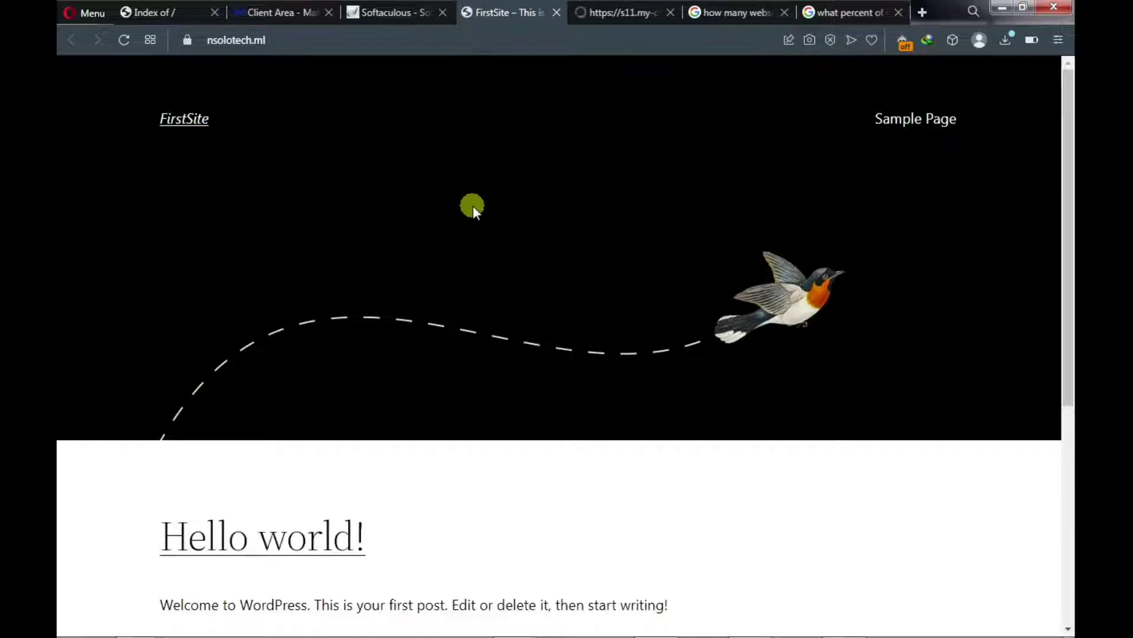
scroll(473, 206, down, 1)
scroll(472, 206, down, 2)
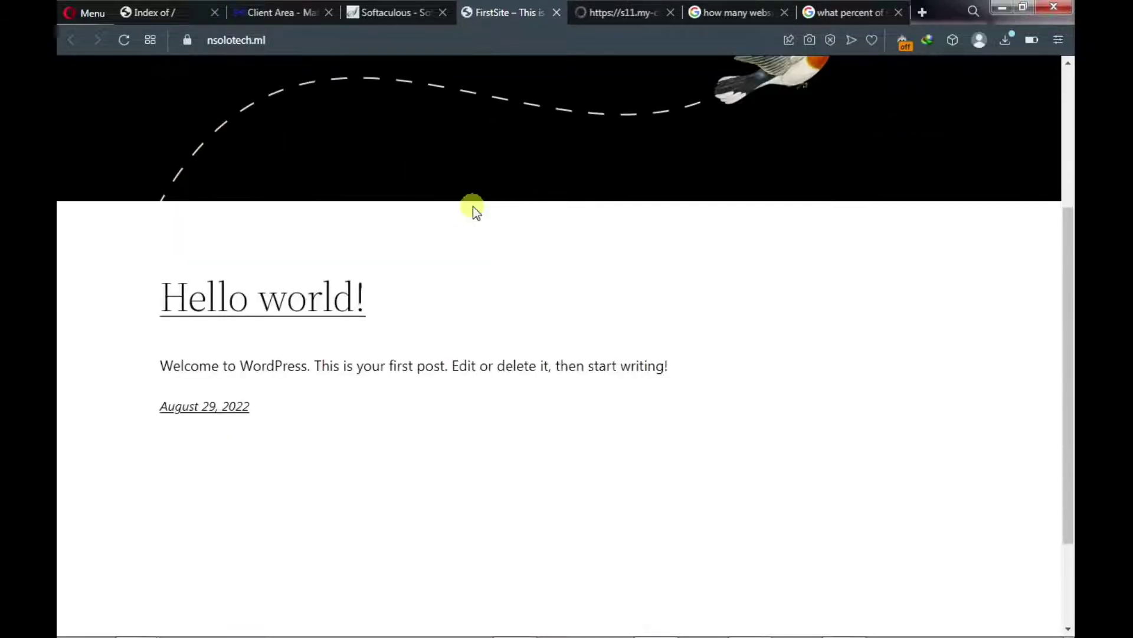
scroll(473, 207, up, 3)
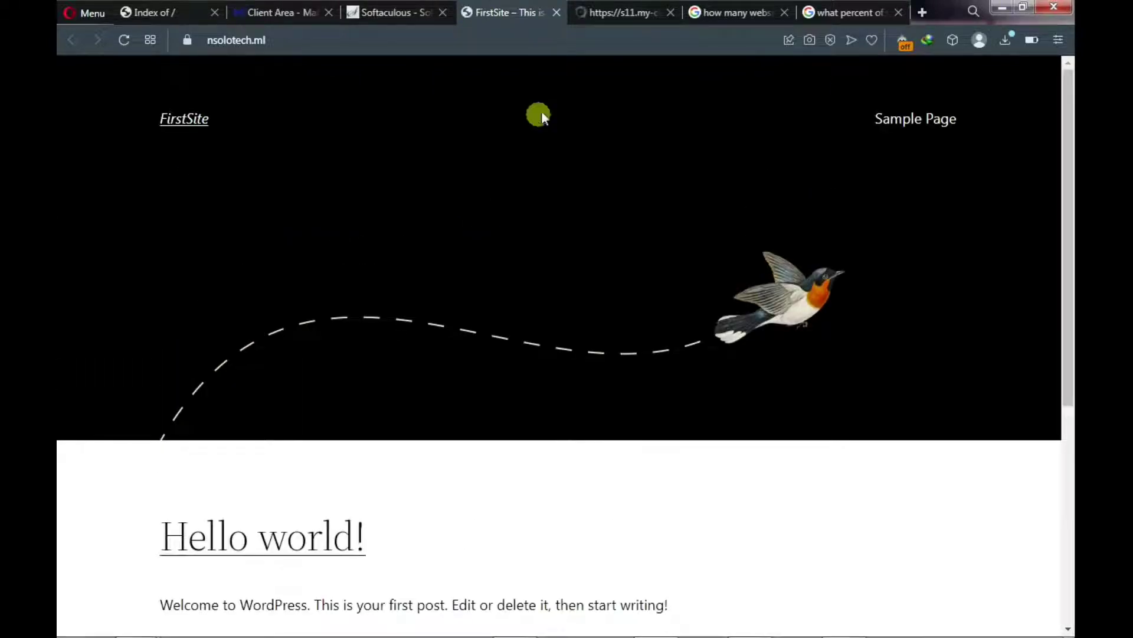
Switch to the WordPress admin dashboard and open its Screen Options
click(614, 12)
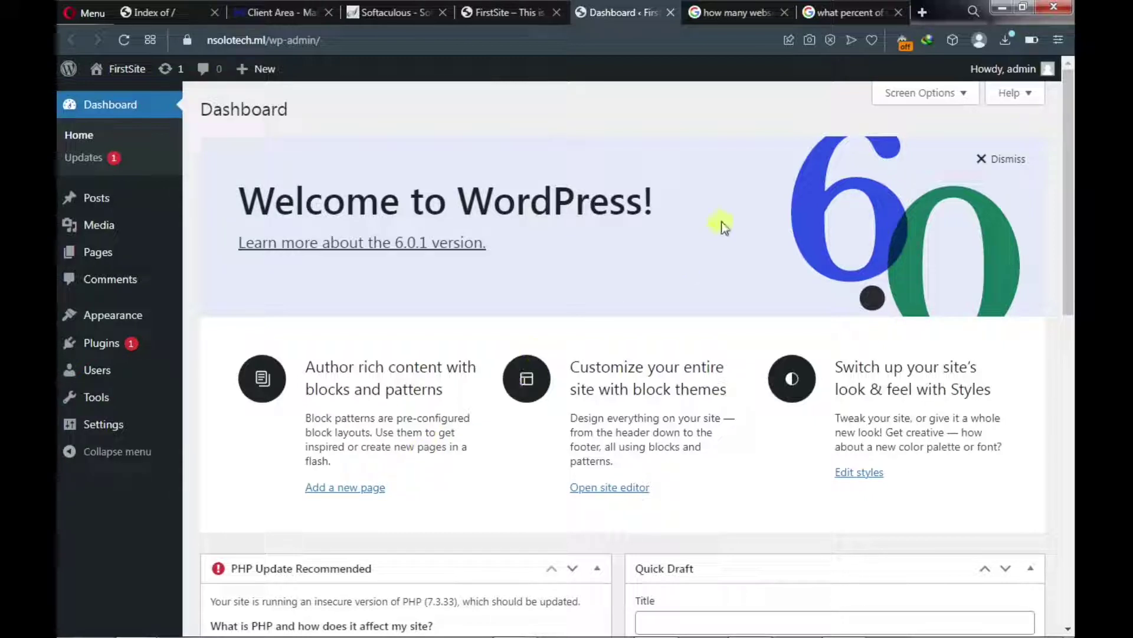
click(944, 96)
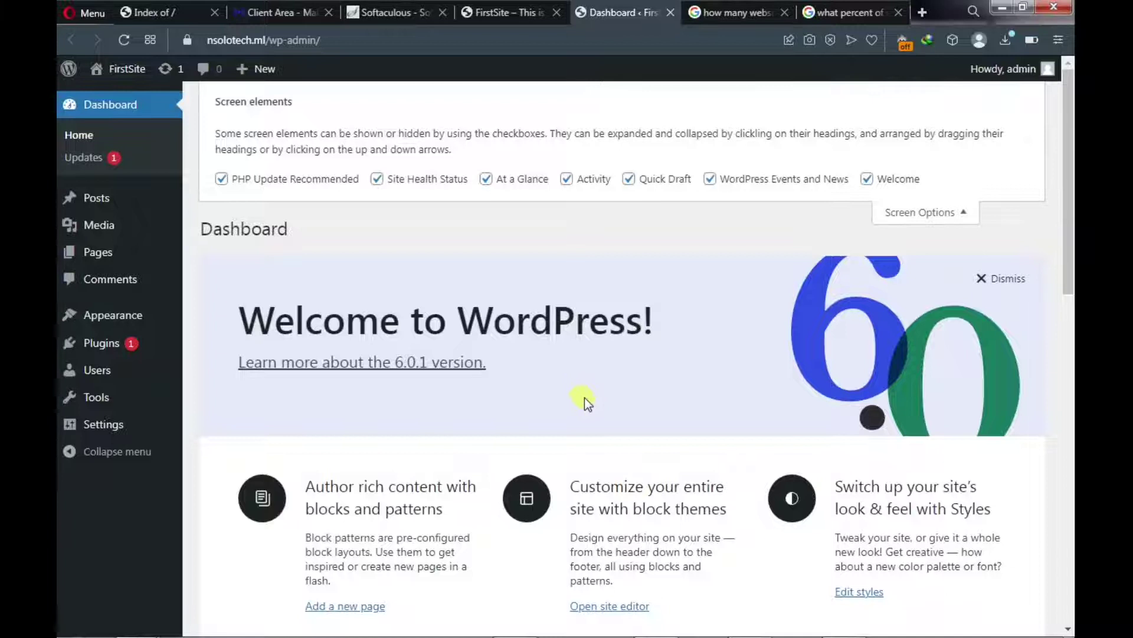
Hide all seven dashboard boxes, from PHP Update Recommended to Welcome, and close the Screen Options
scroll(587, 400, down, 5)
scroll(589, 402, down, 8)
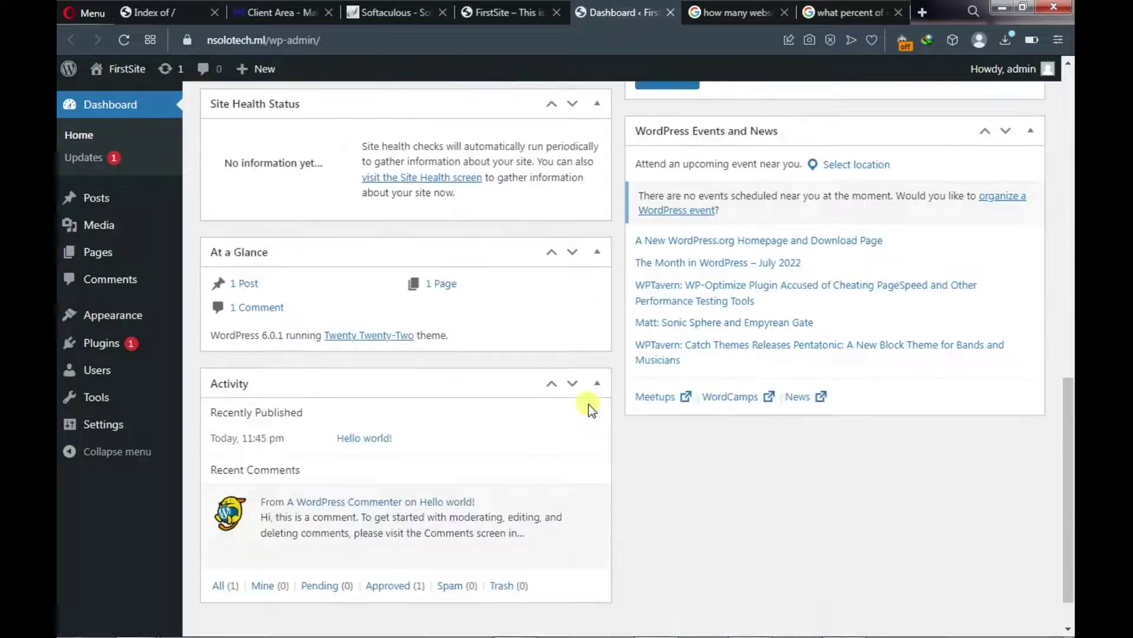
scroll(590, 404, up, 13)
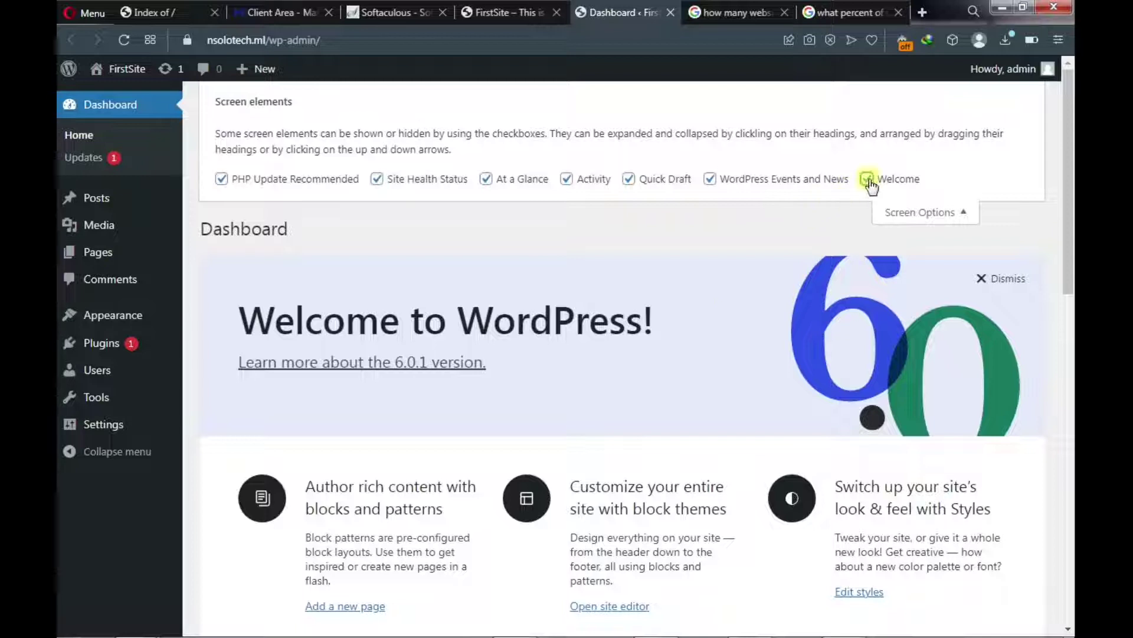
click(866, 179)
click(711, 180)
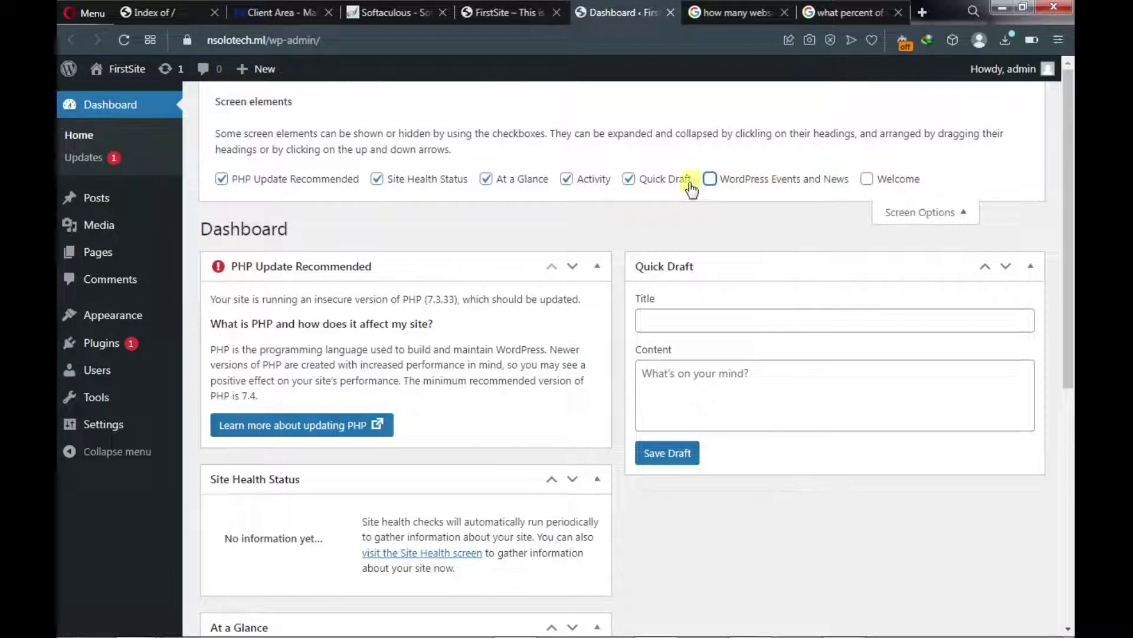
click(628, 180)
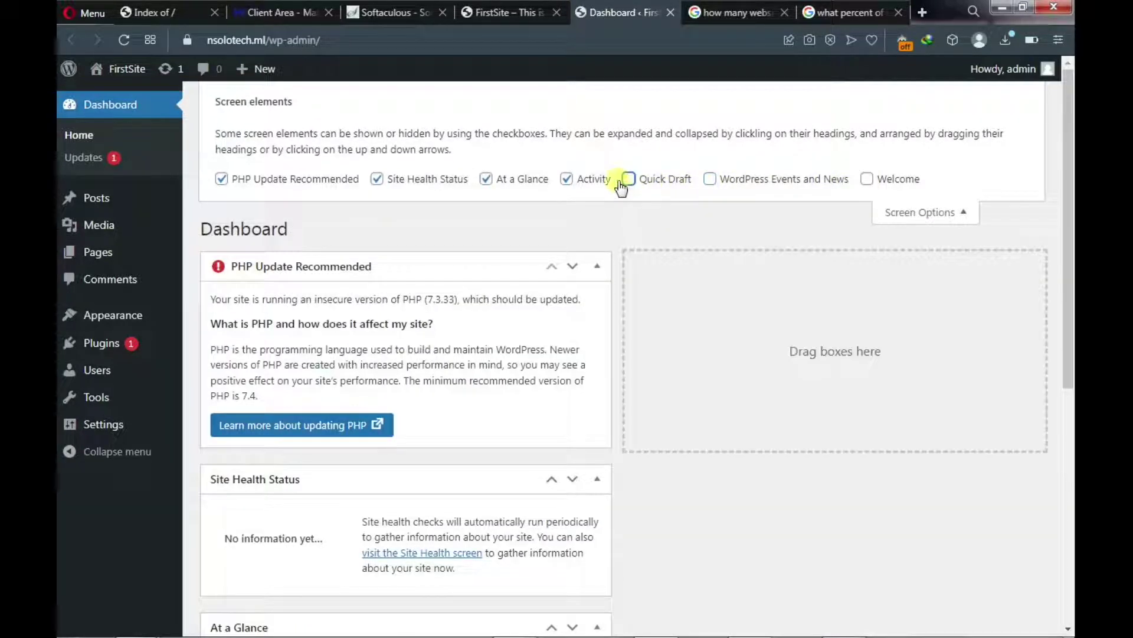
click(566, 179)
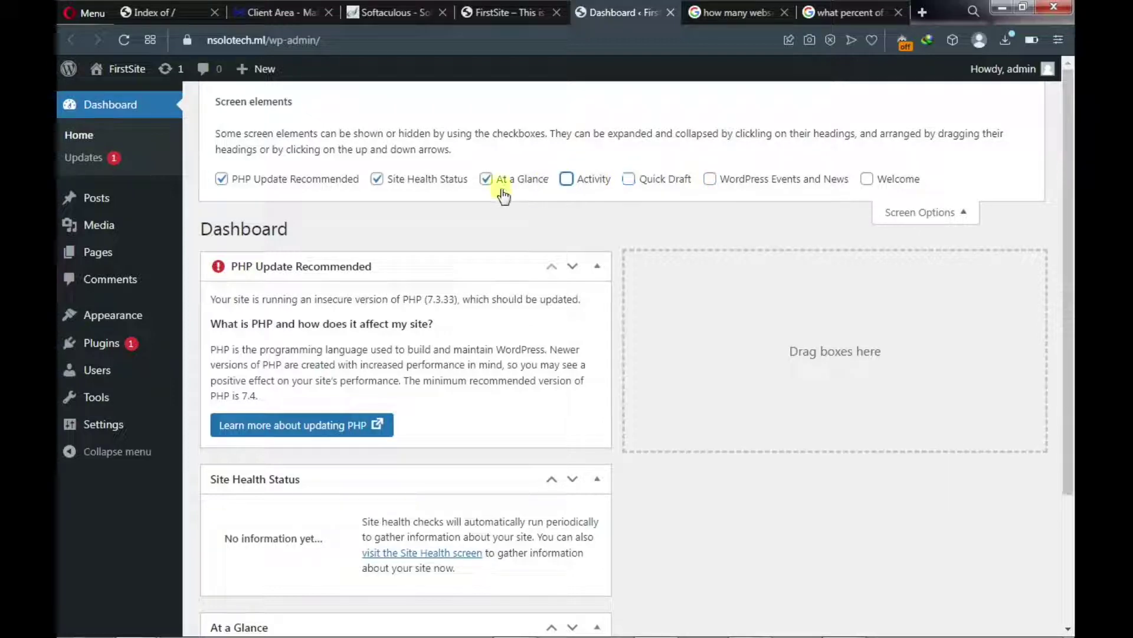
click(486, 180)
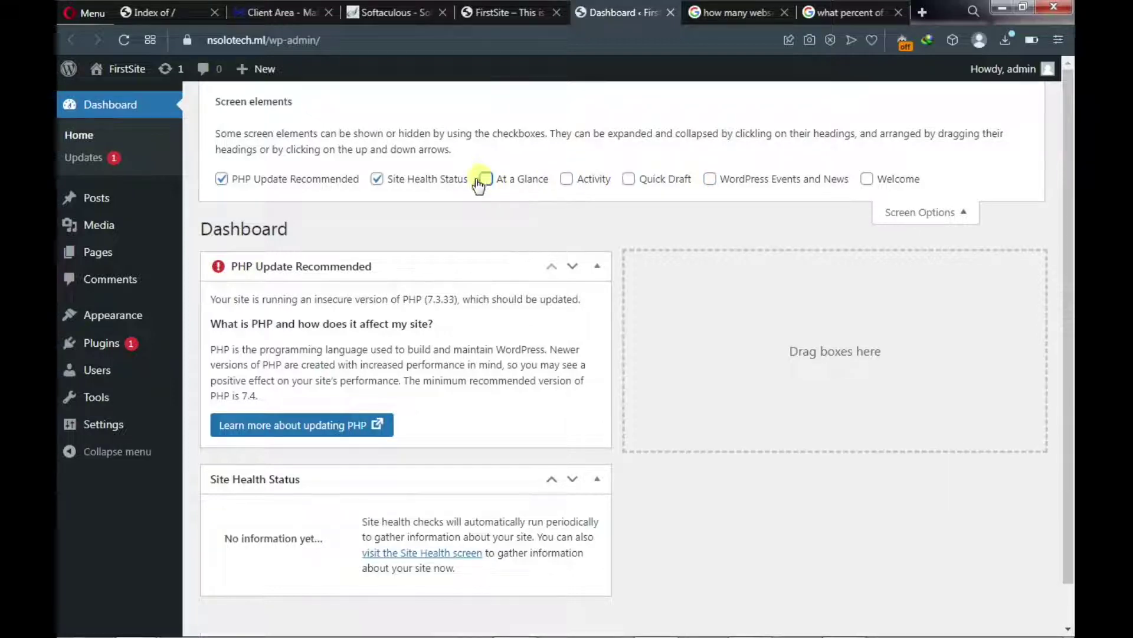
click(377, 182)
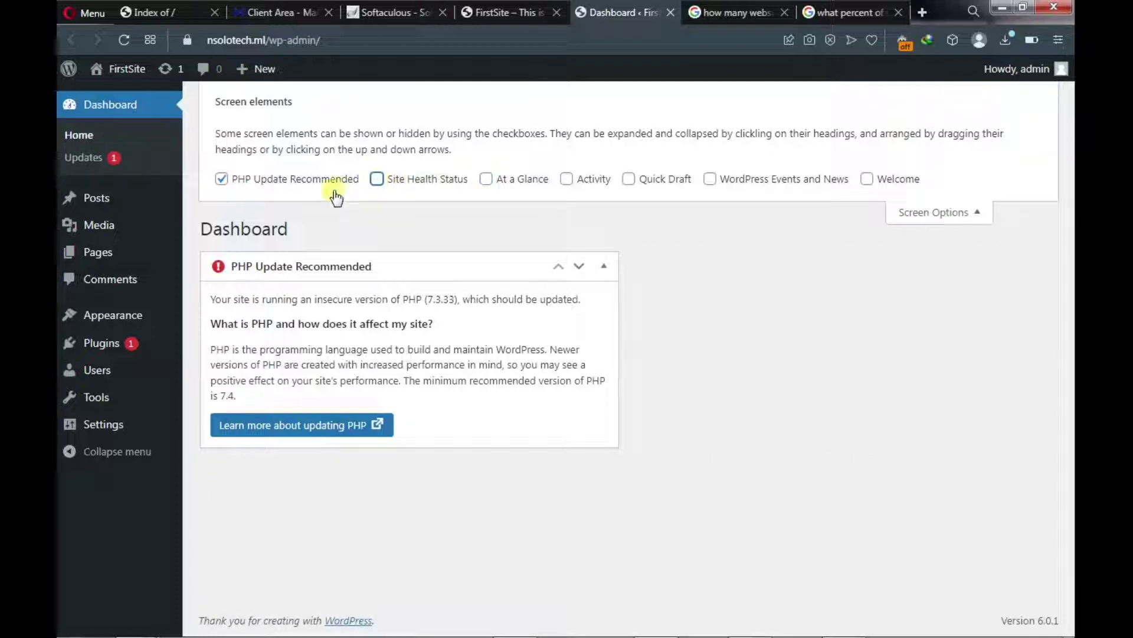
click(222, 181)
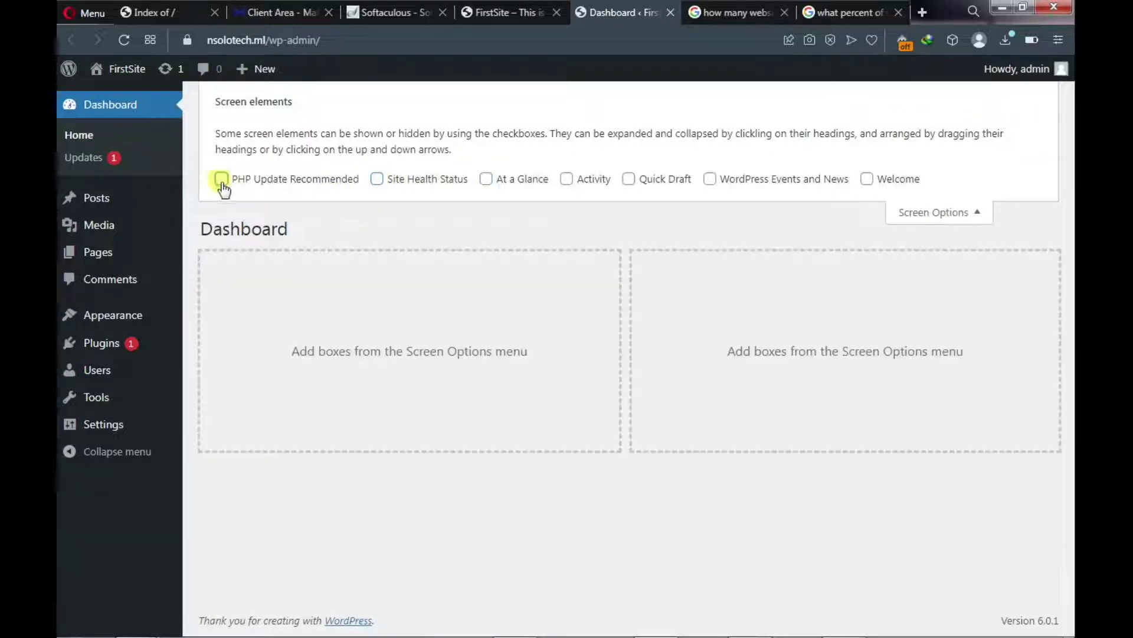
click(962, 216)
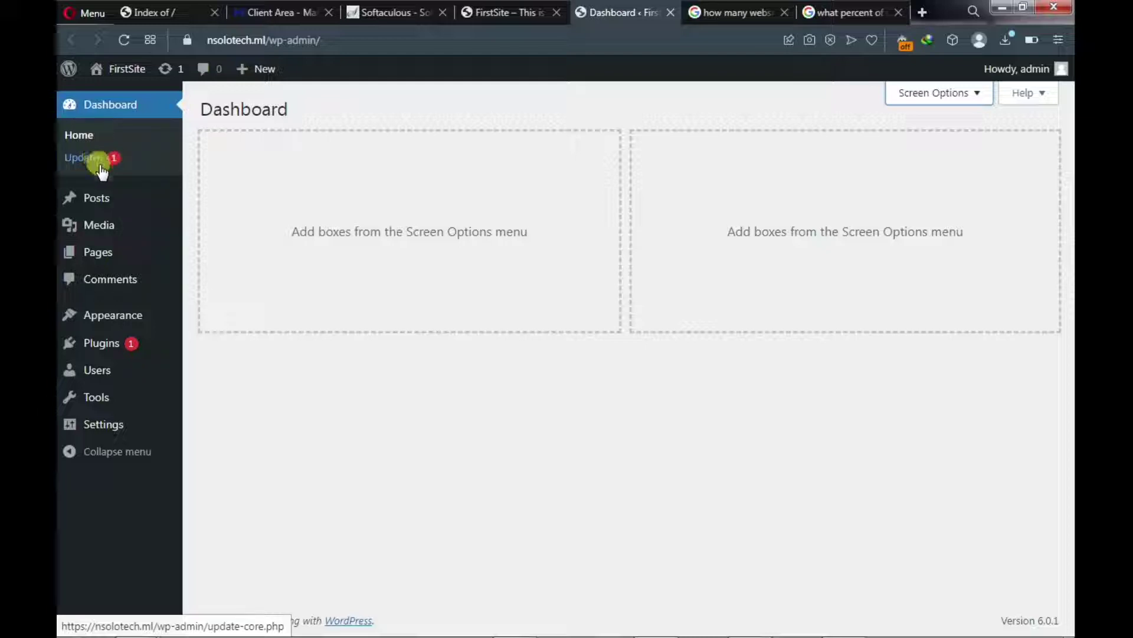
Look through the admin navigation entries and their subentries from Posts, Media and Pages down to Users and Tools
mouse_move(101, 200)
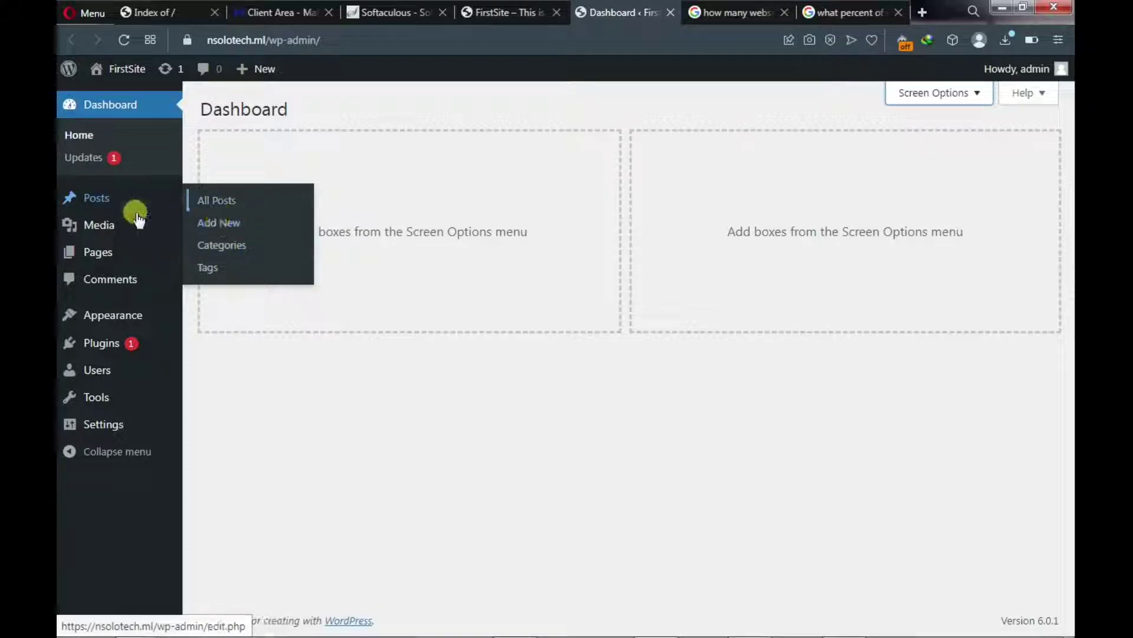
mouse_move(114, 224)
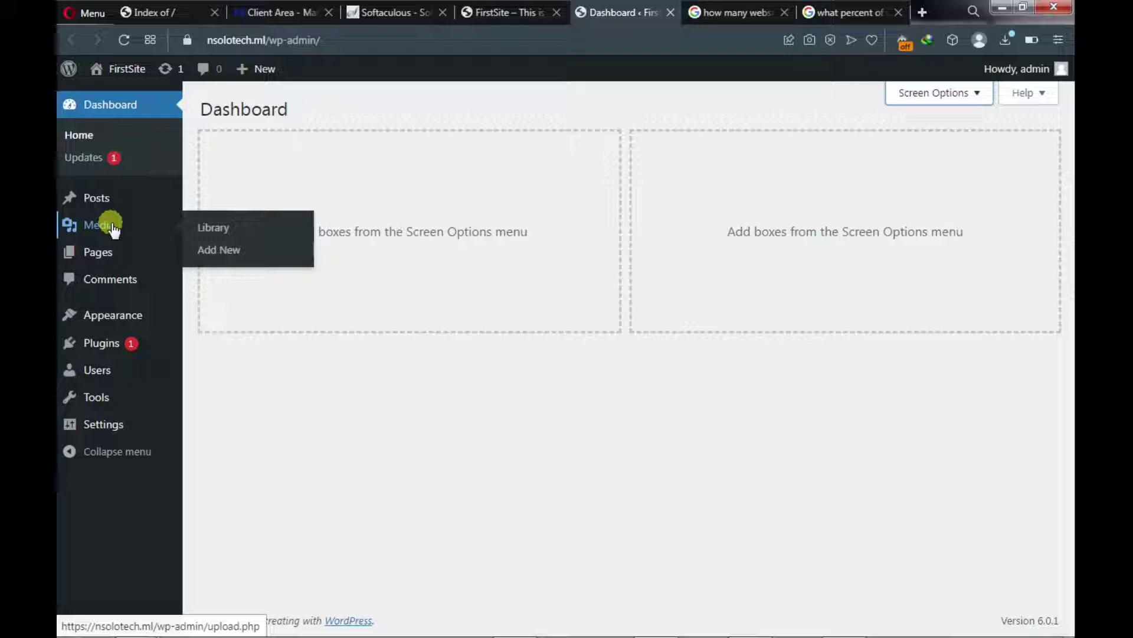
mouse_move(107, 257)
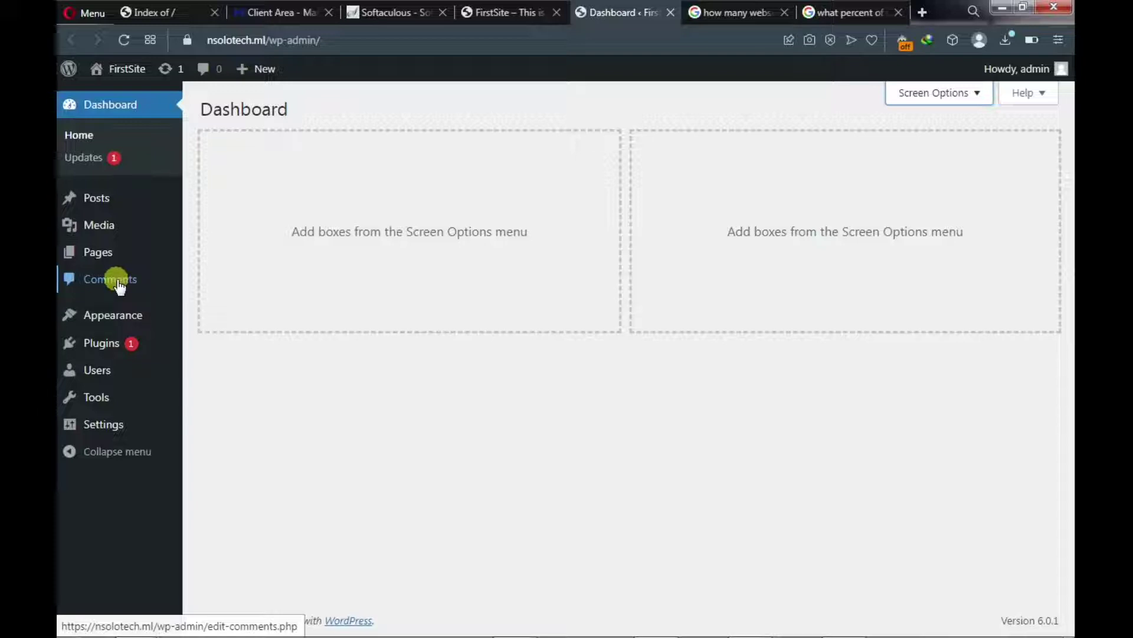
mouse_move(119, 321)
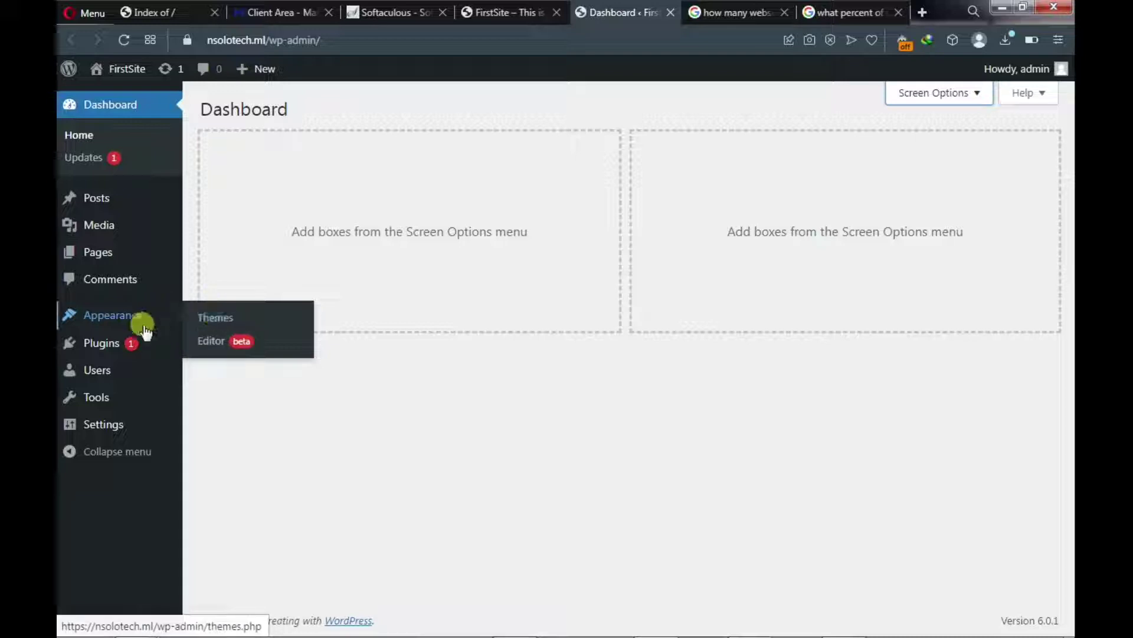
mouse_move(106, 341)
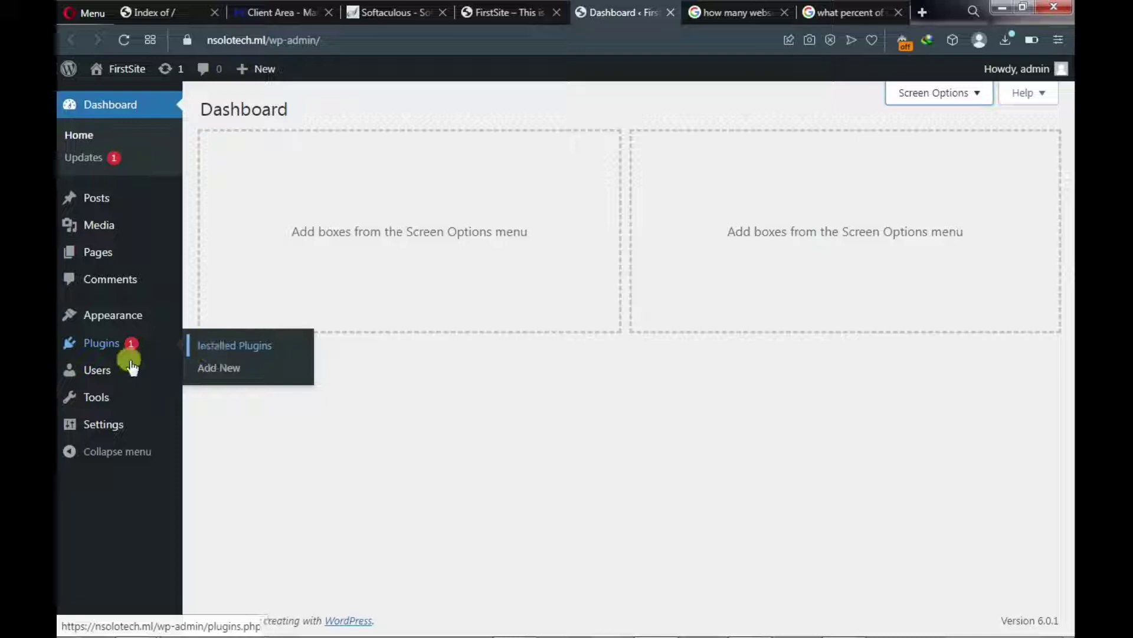
mouse_move(112, 371)
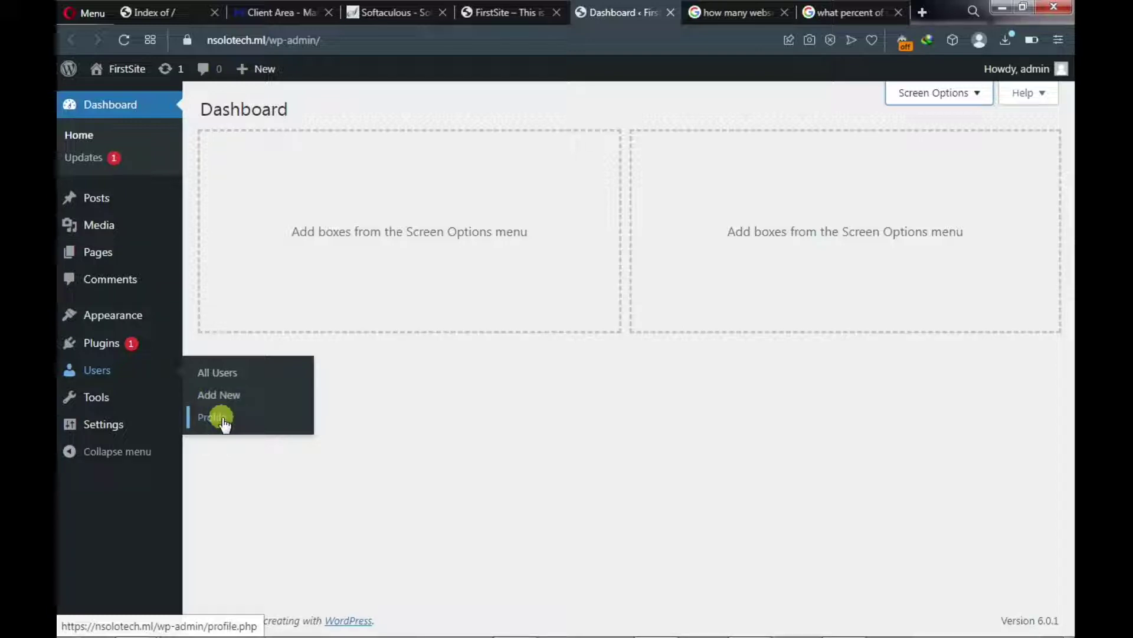
mouse_move(86, 399)
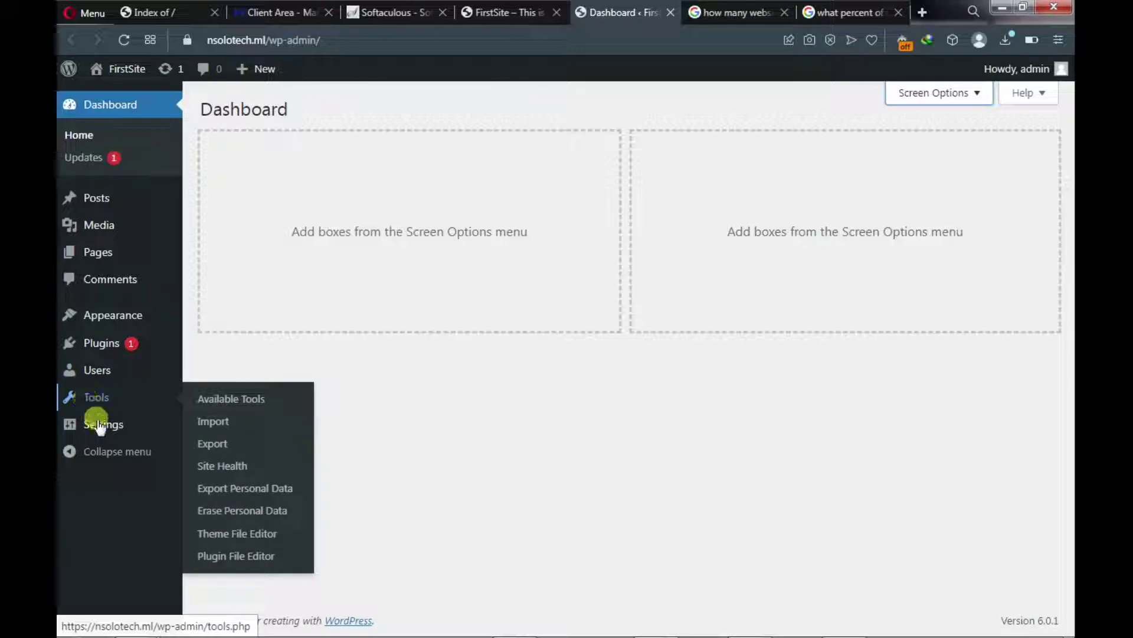
In the General settings, allow anyone to register as a member and save the changes
mouse_move(100, 428)
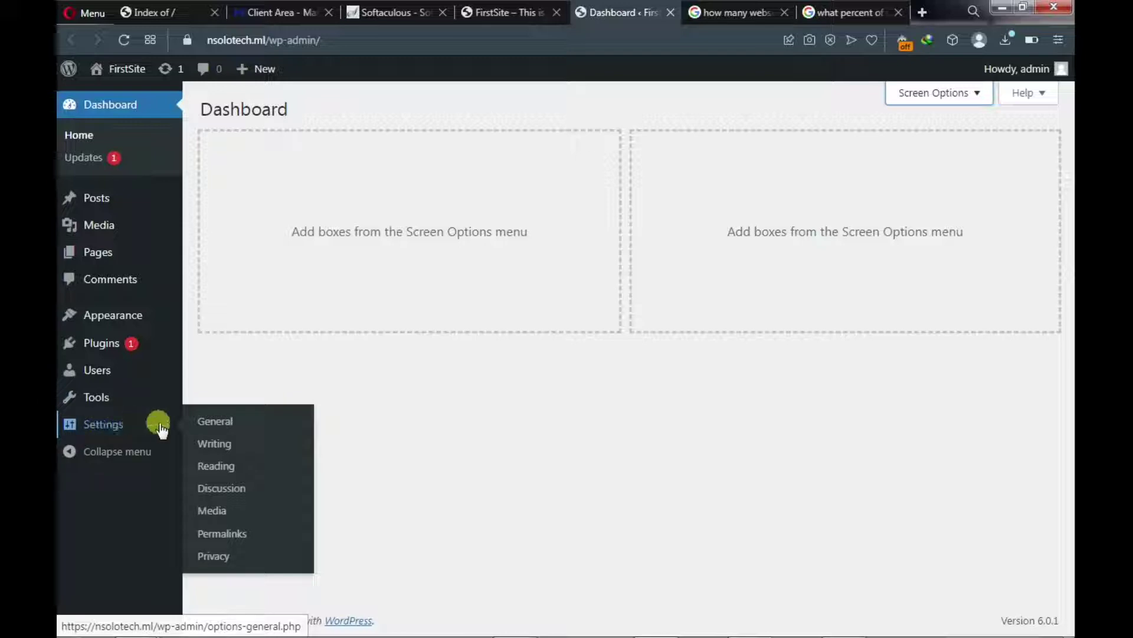
click(207, 423)
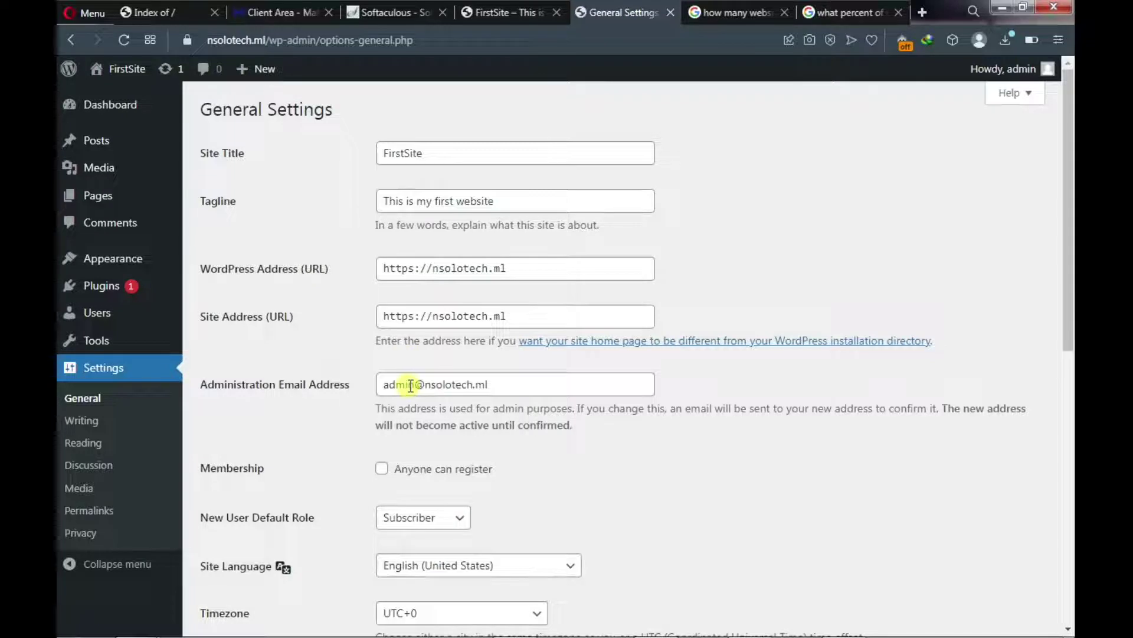
scroll(410, 386, down, 2)
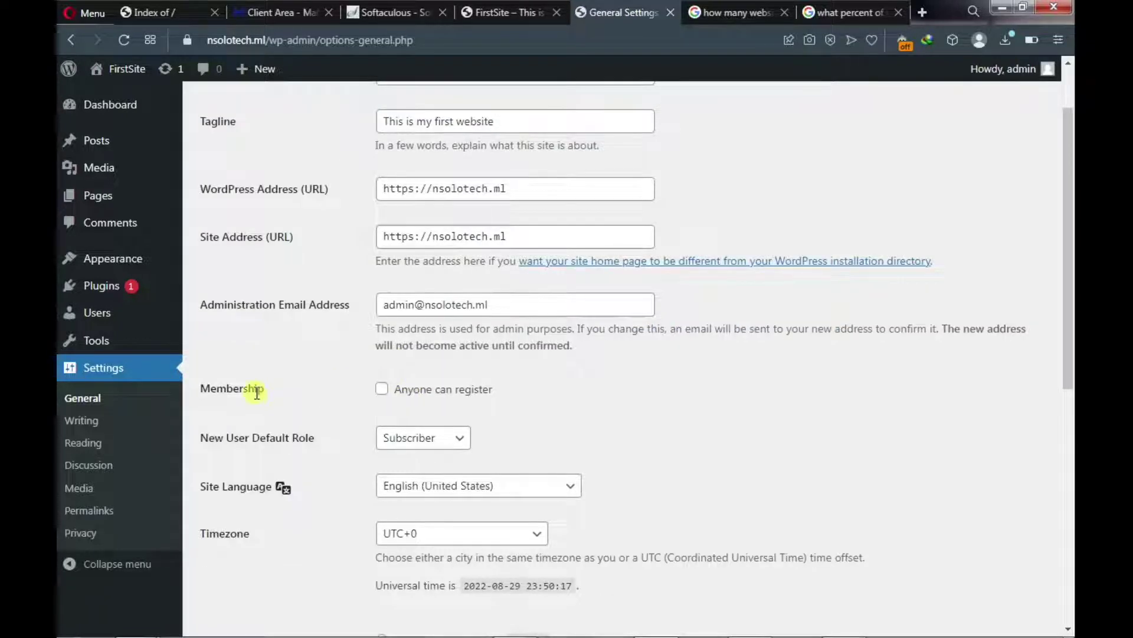
click(382, 390)
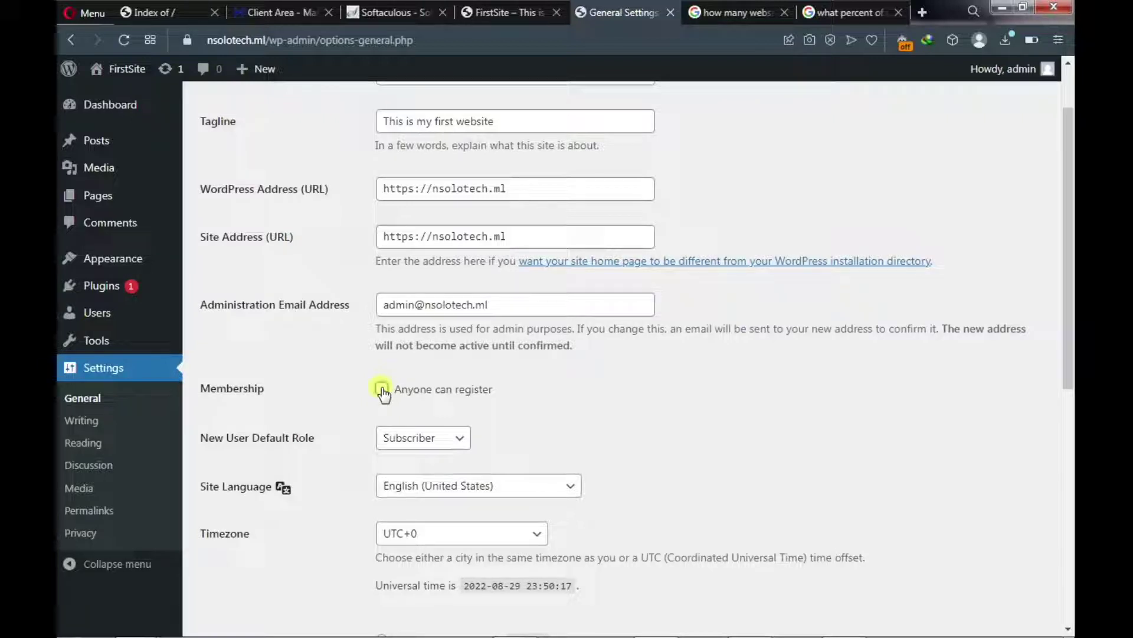
scroll(381, 391, down, 2)
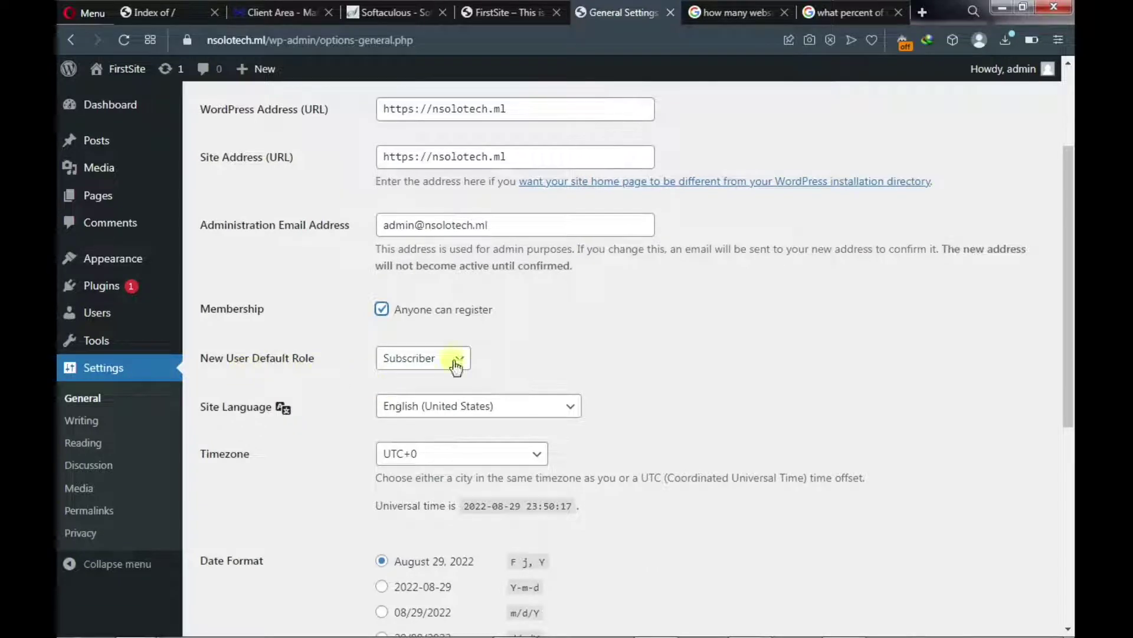
scroll(456, 366, down, 2)
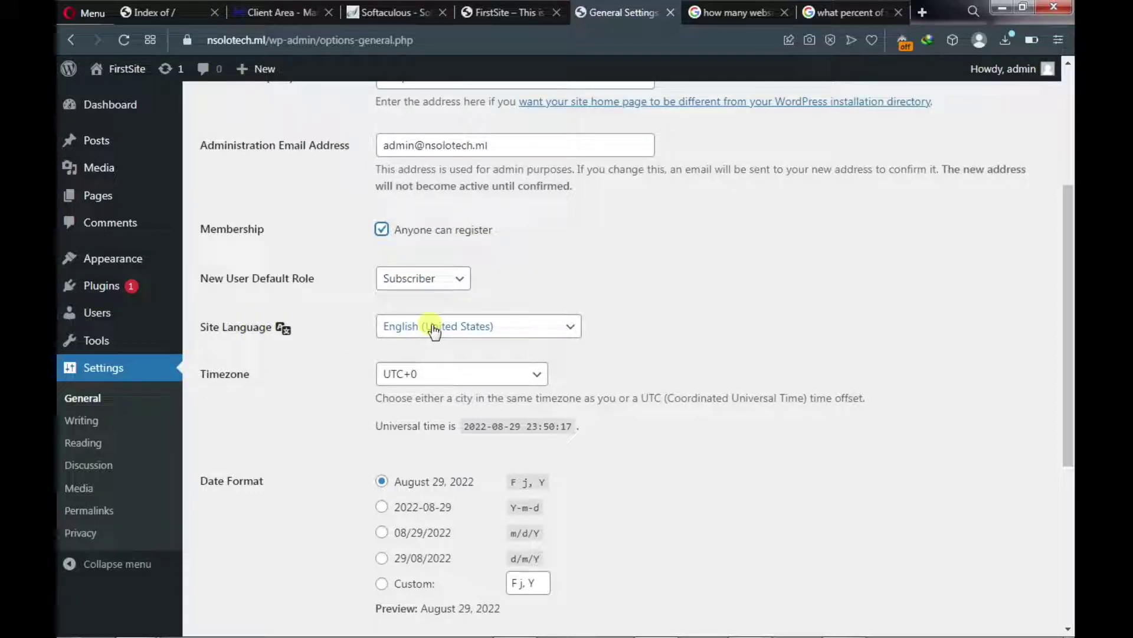
scroll(399, 371, down, 3)
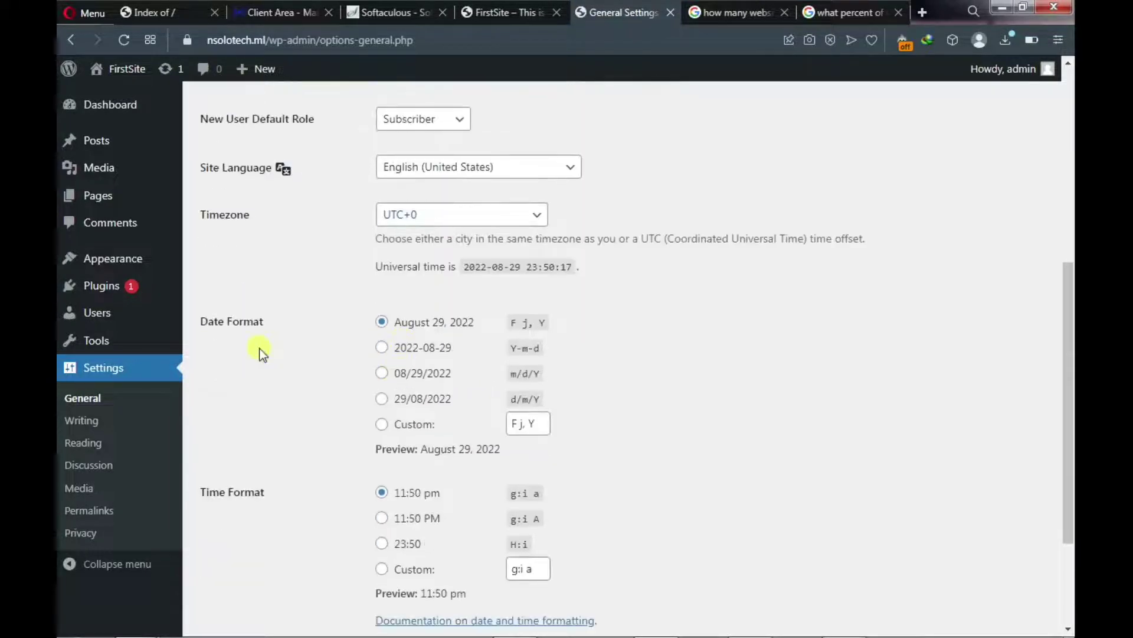
scroll(380, 354, down, 3)
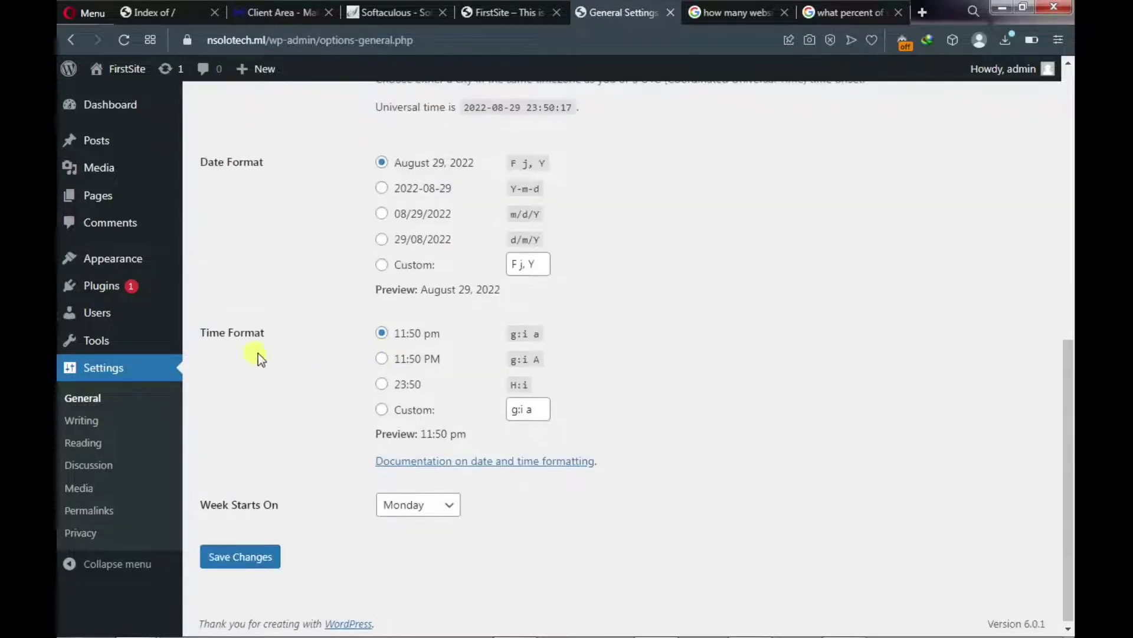
scroll(347, 352, down, 1)
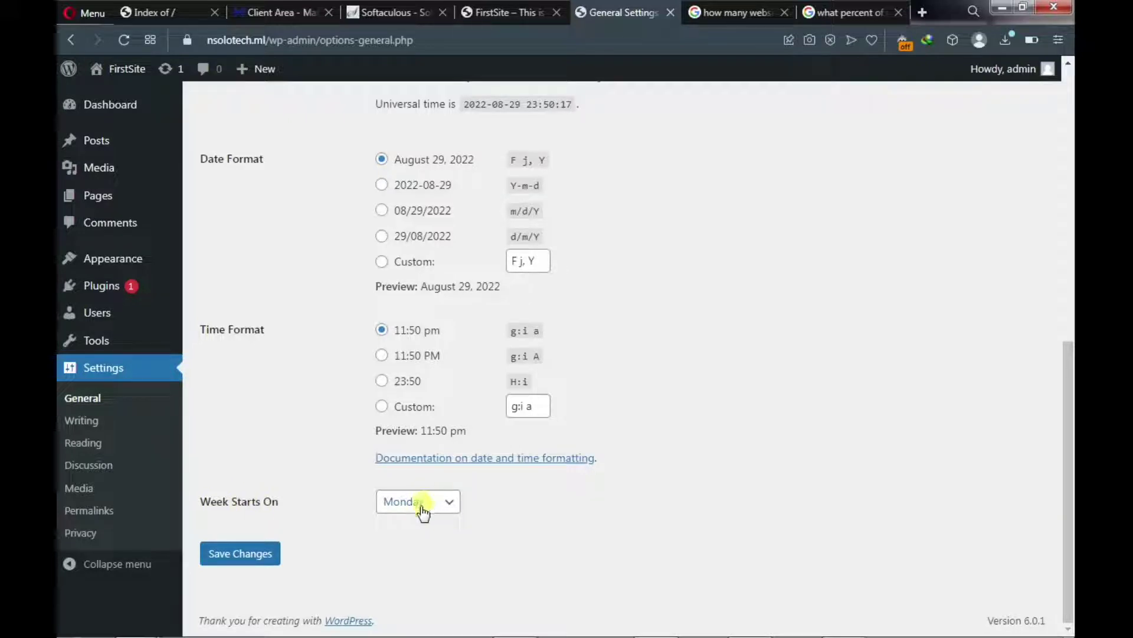
click(252, 557)
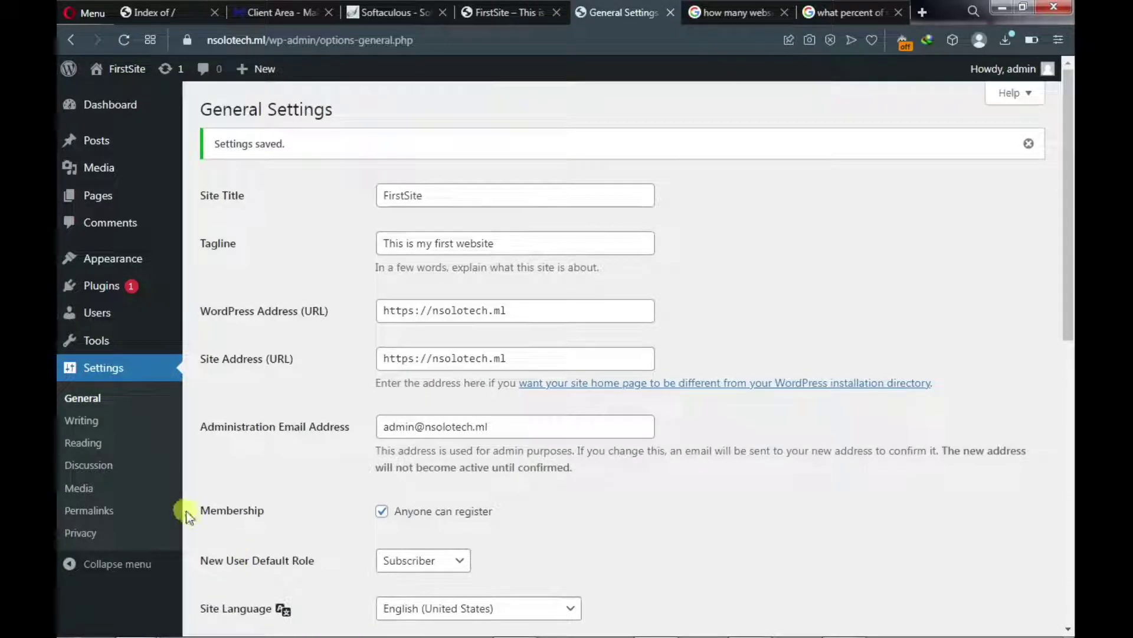
In the Reading settings, switch the homepage display to a static page and show the pages available as homepage
click(106, 425)
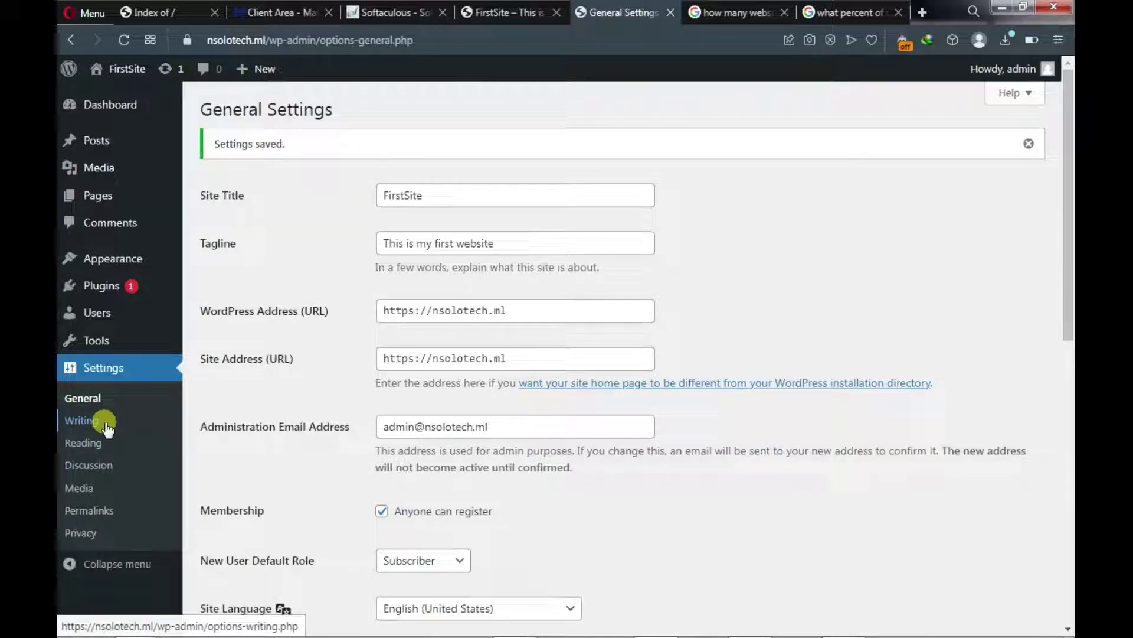
click(99, 447)
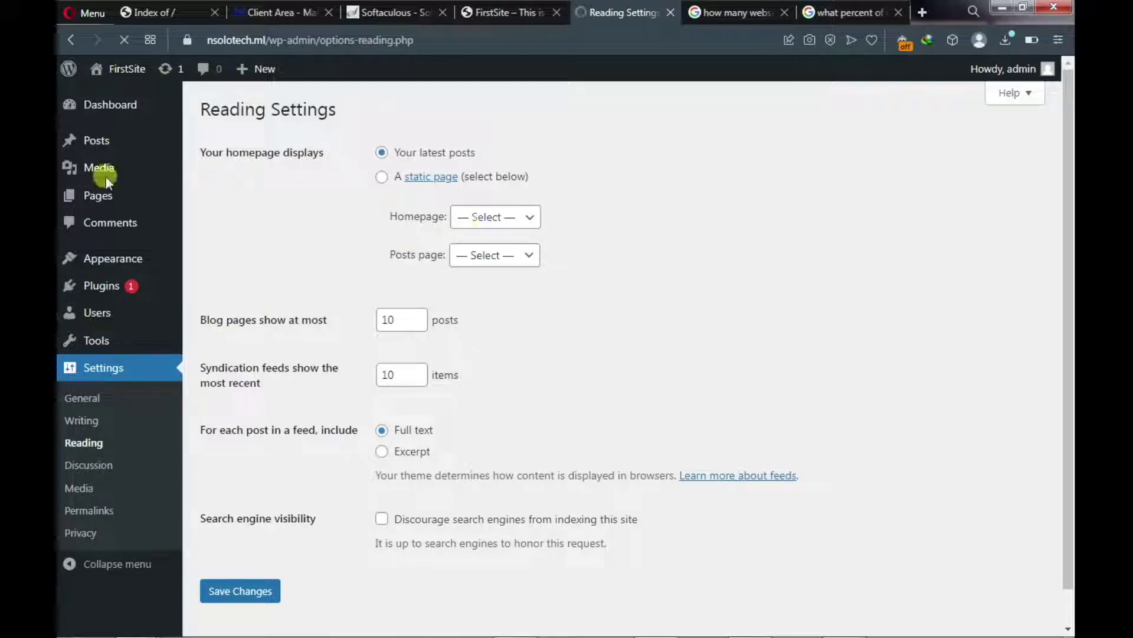
click(529, 218)
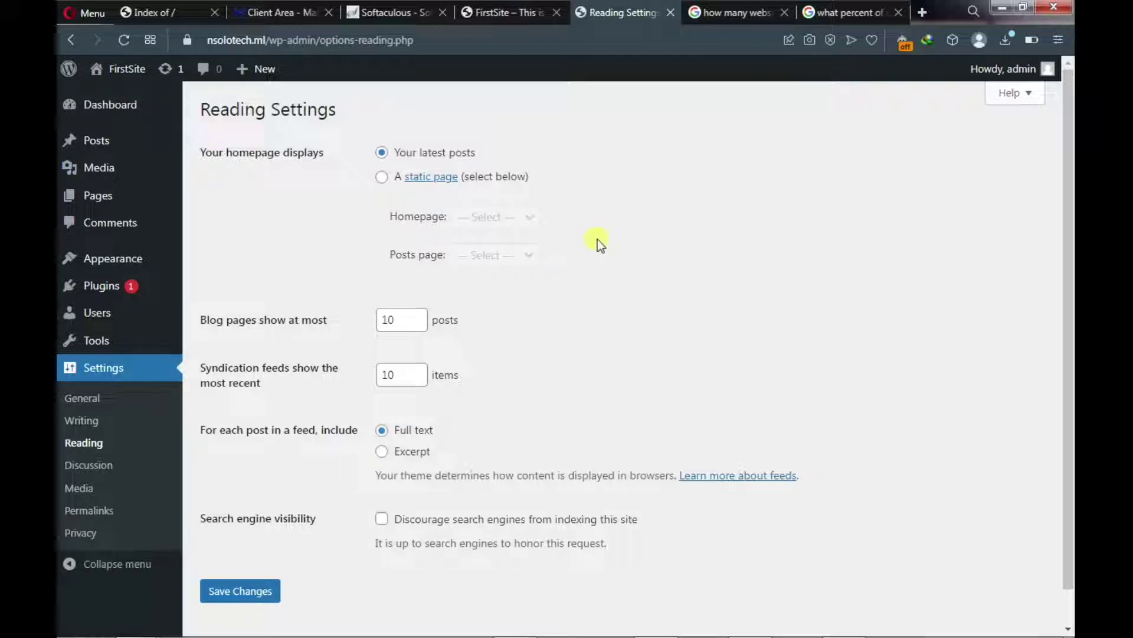
click(382, 181)
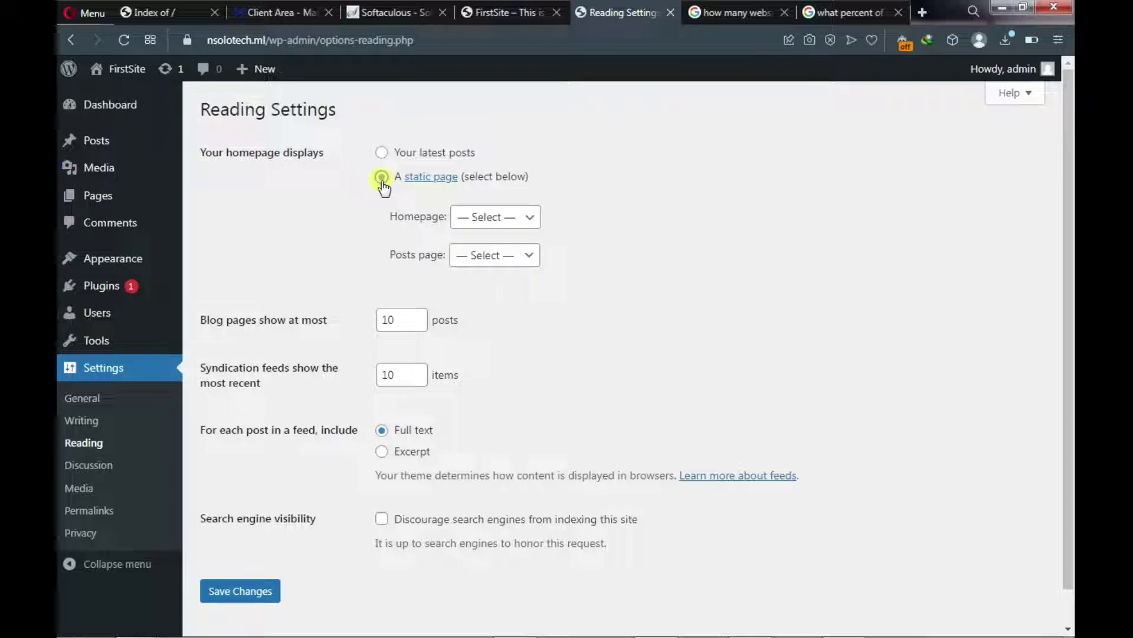
click(484, 217)
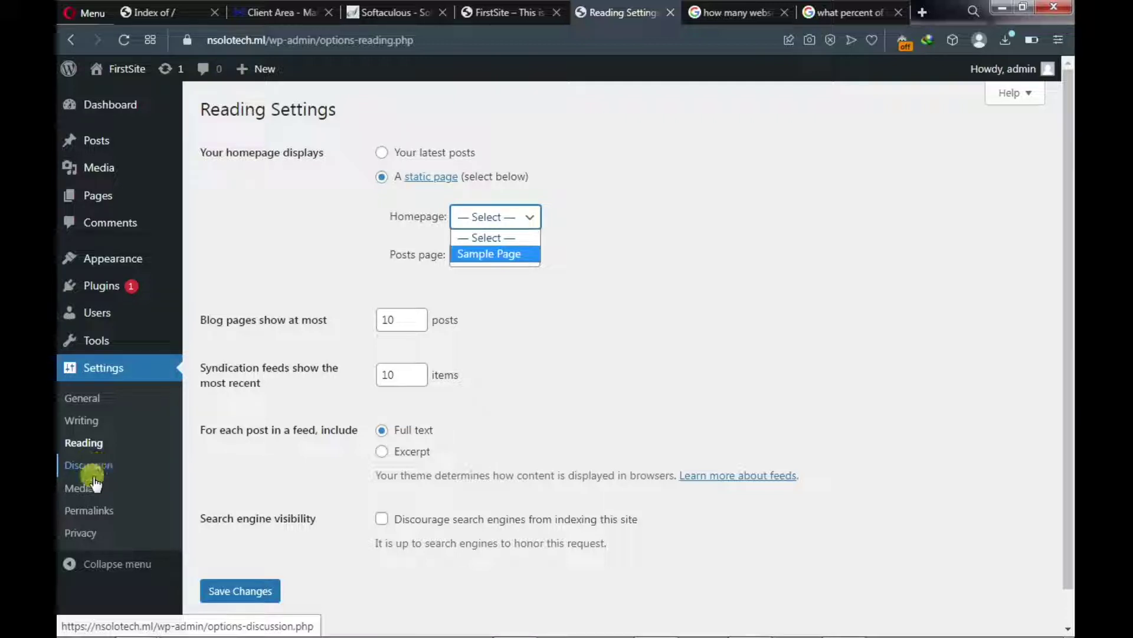
In the Permalink settings, choose the Plain URL structure and examine the ?p=123 ending of its example address
click(97, 515)
click(96, 516)
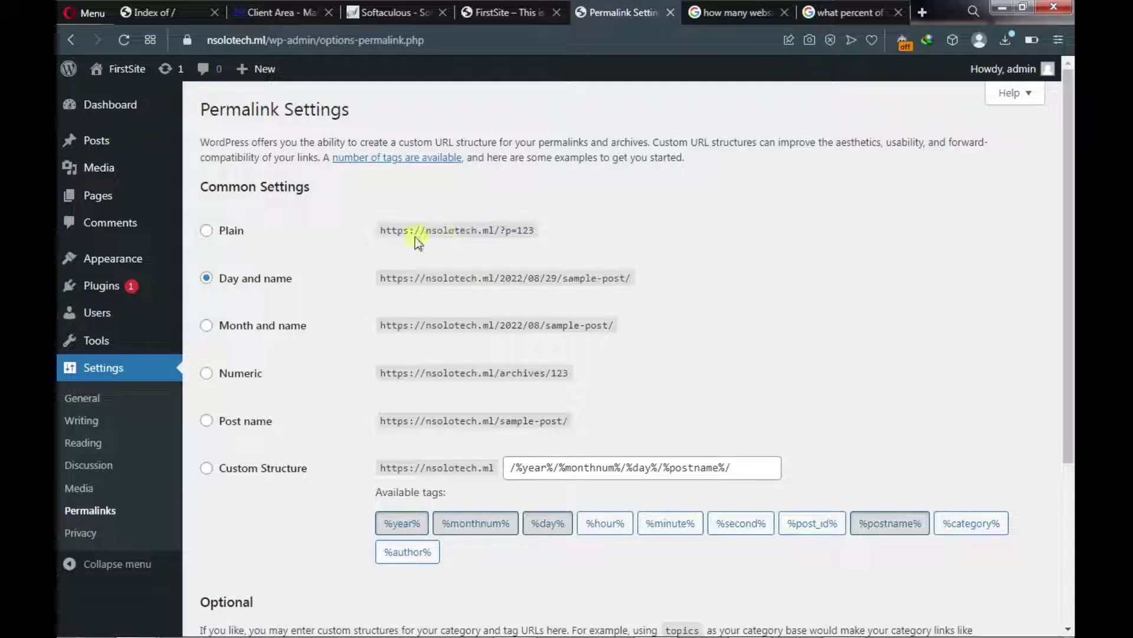
click(206, 231)
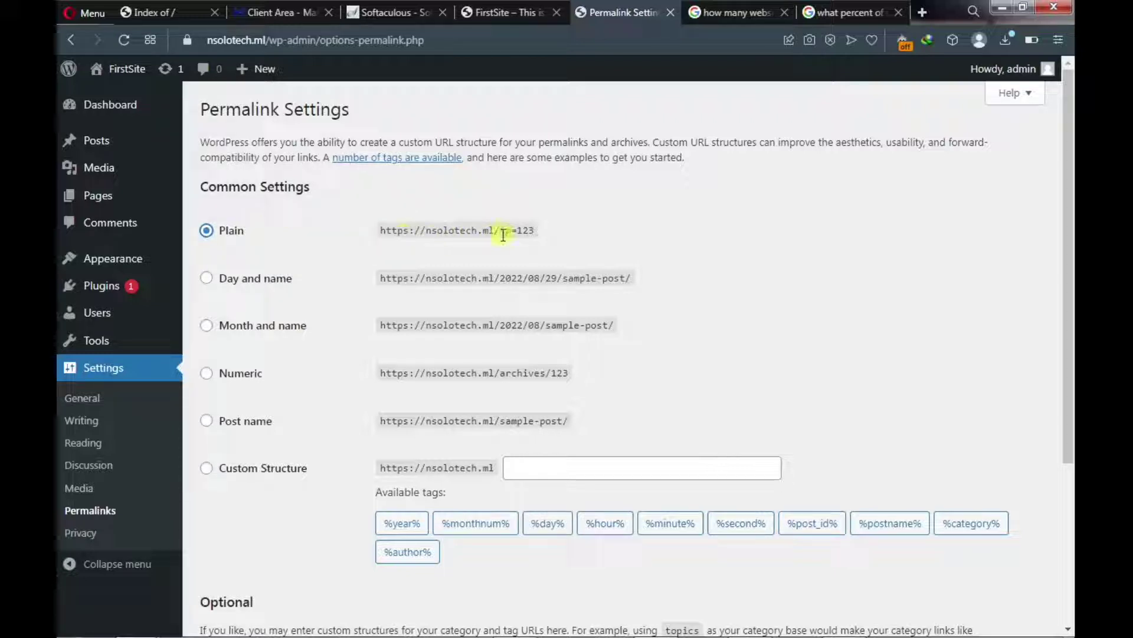
drag(501, 235, 517, 237)
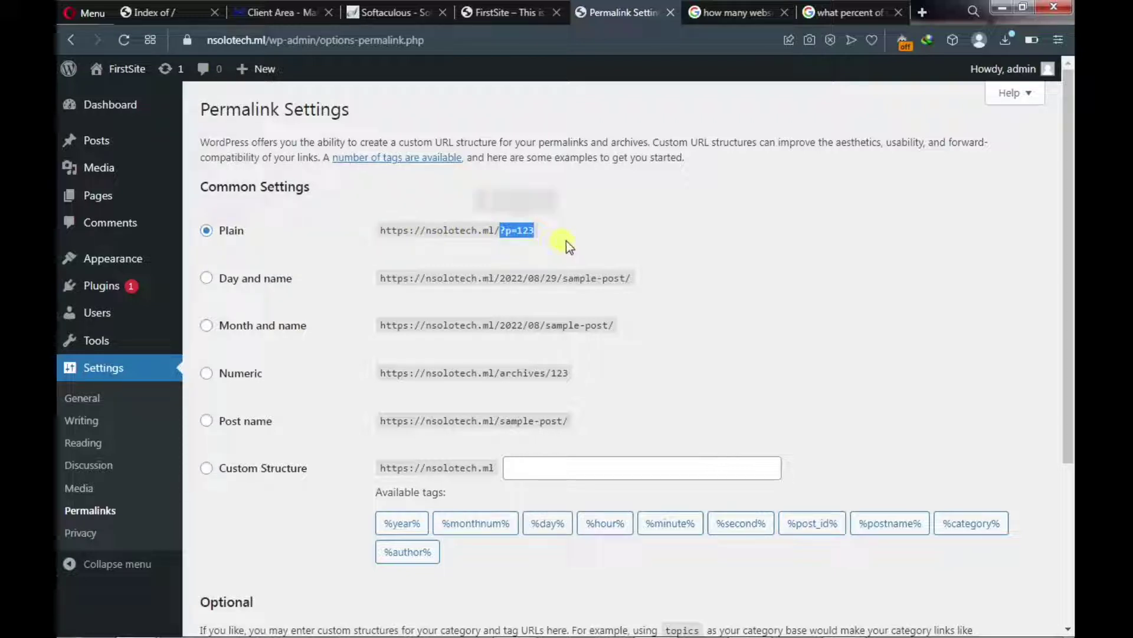
click(591, 239)
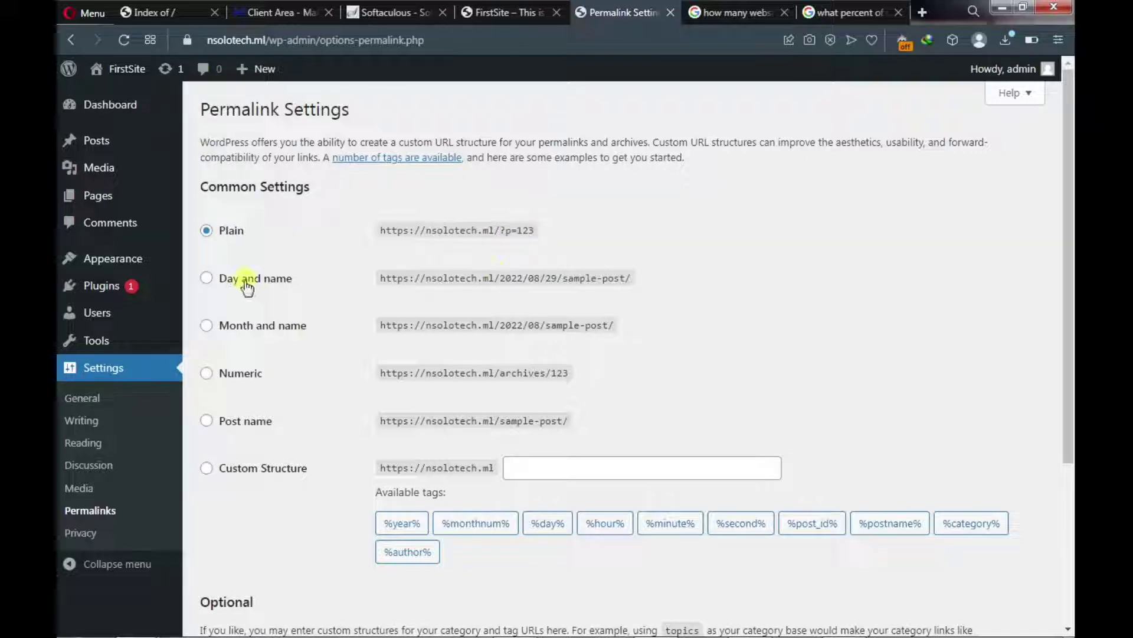
Try the Day and name and Month and name permalink structures, choose Post name instead, and save the changes
click(245, 281)
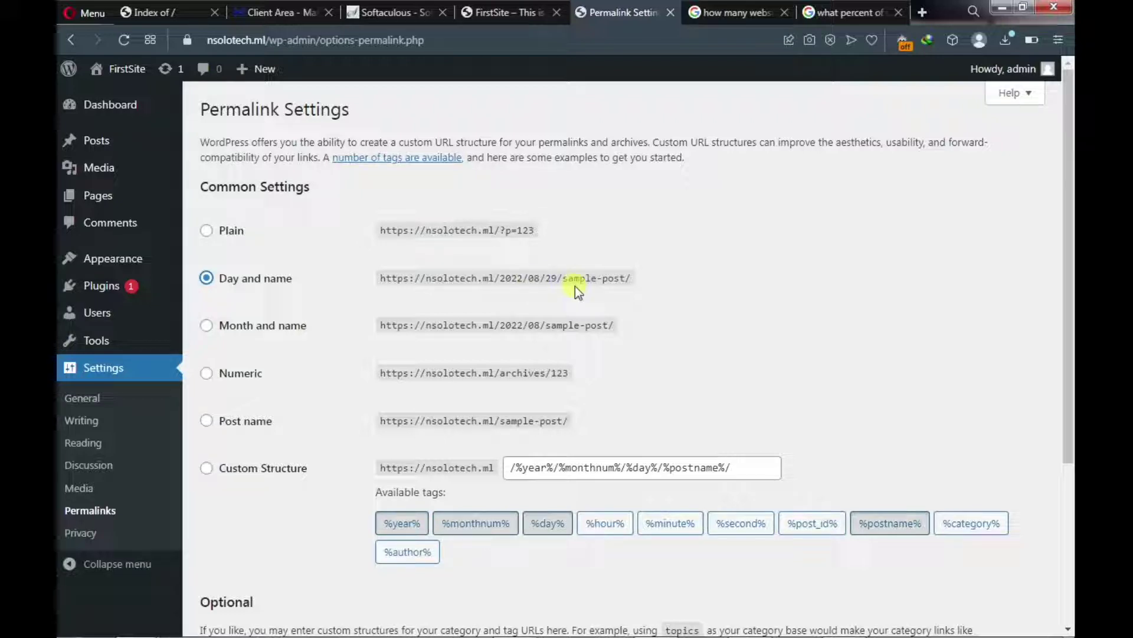
click(221, 335)
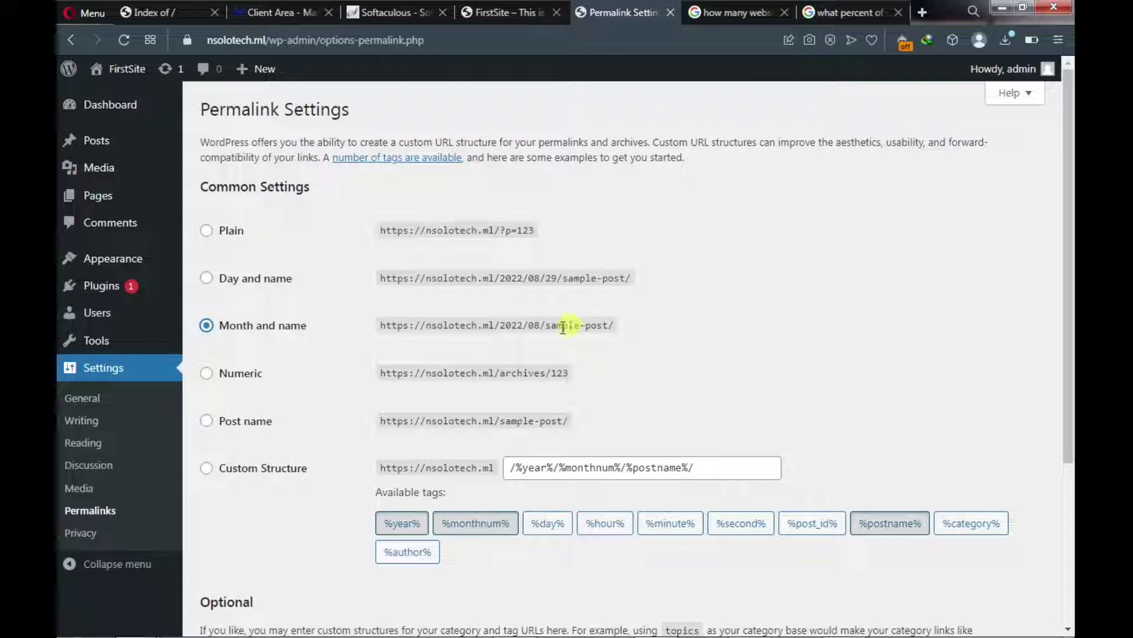
click(224, 425)
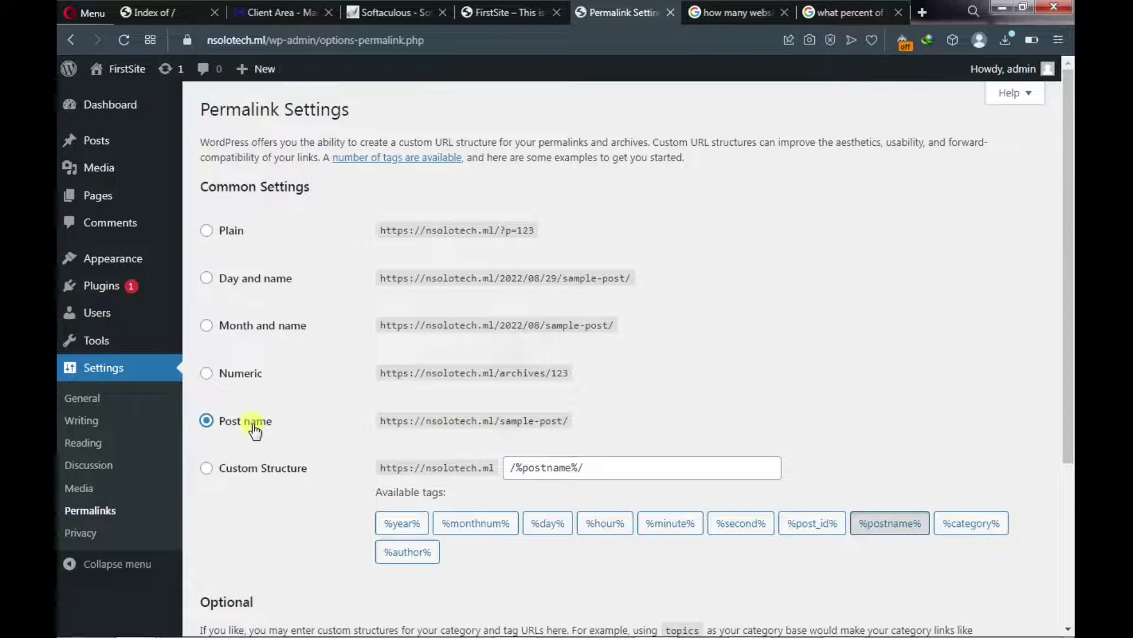
scroll(255, 428, down, 4)
click(238, 555)
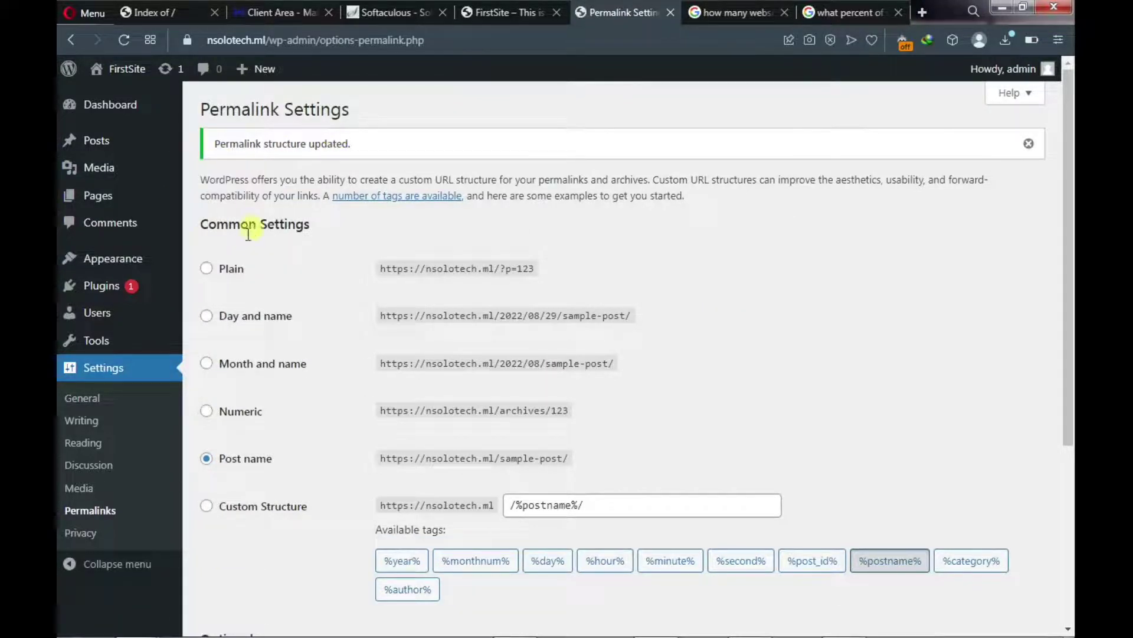
scroll(199, 298, down, 3)
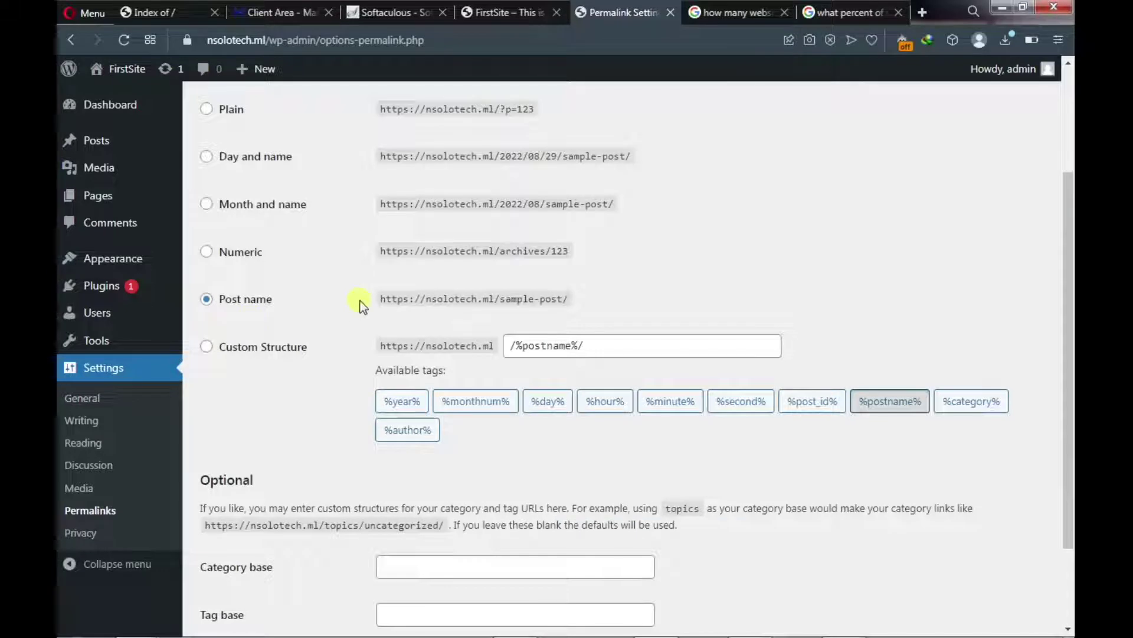
scroll(359, 288, up, 3)
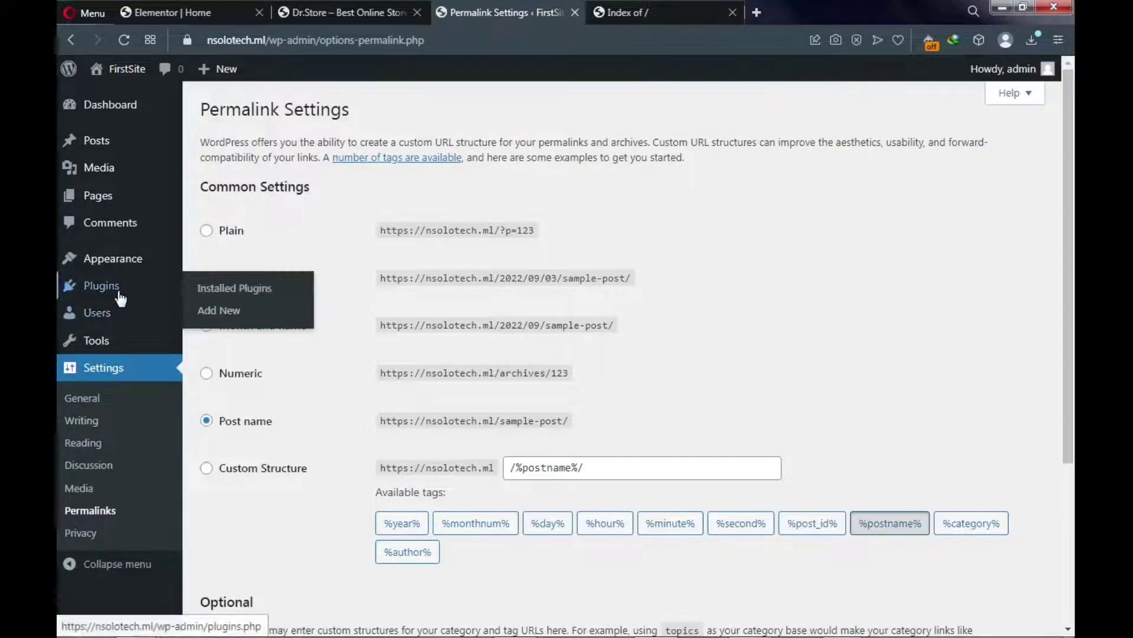
Install the Astra theme from the popular themes in the theme directory
mouse_move(117, 268)
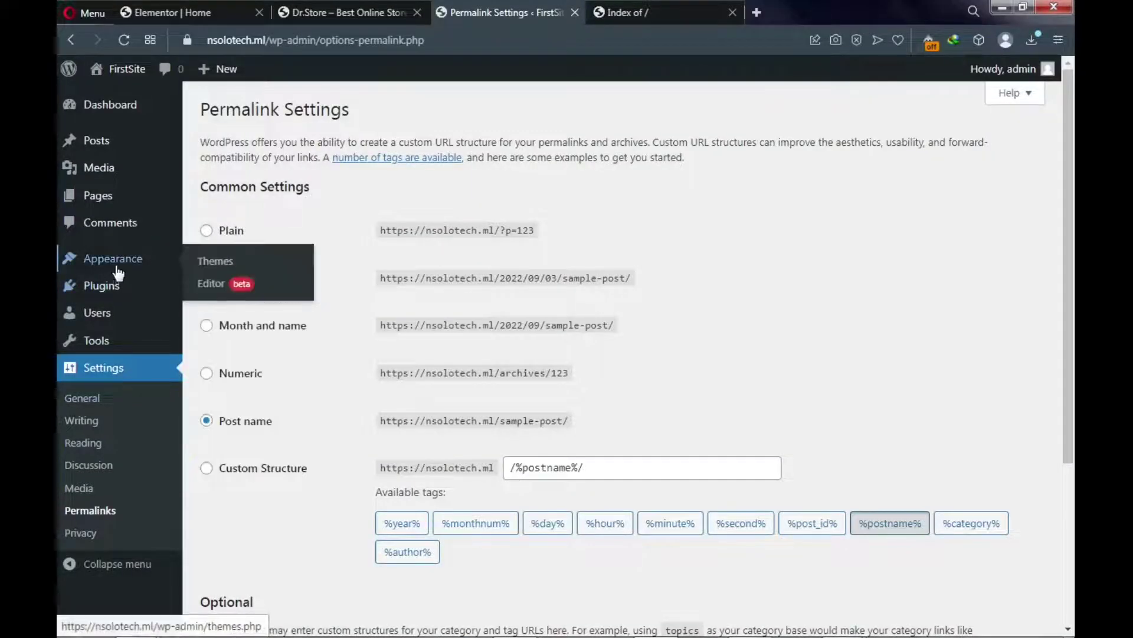
click(216, 264)
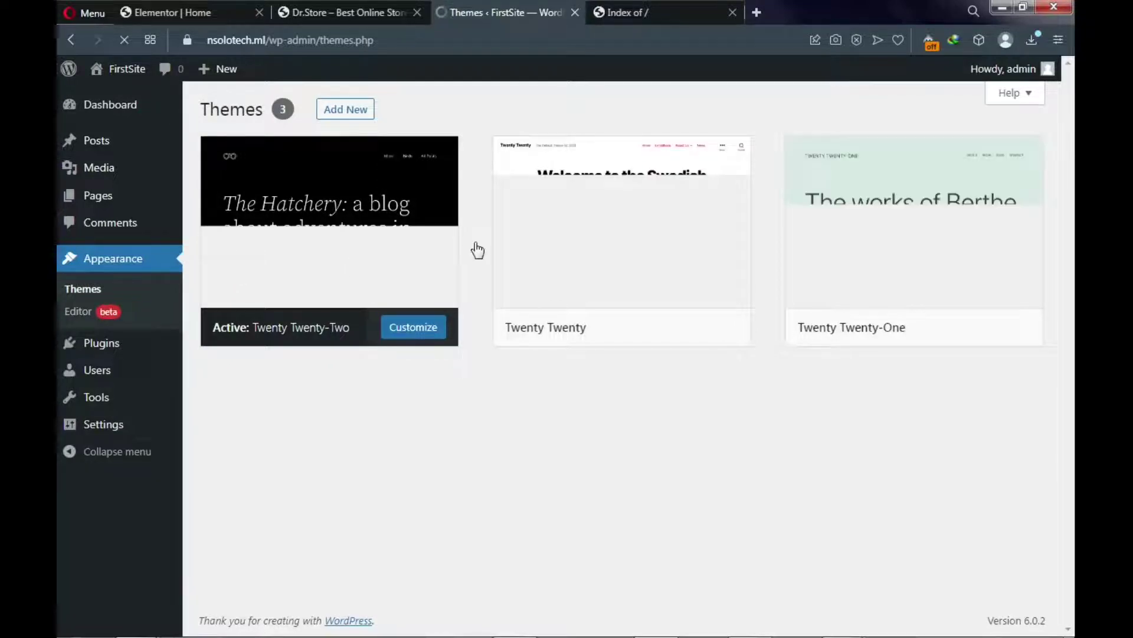
click(344, 117)
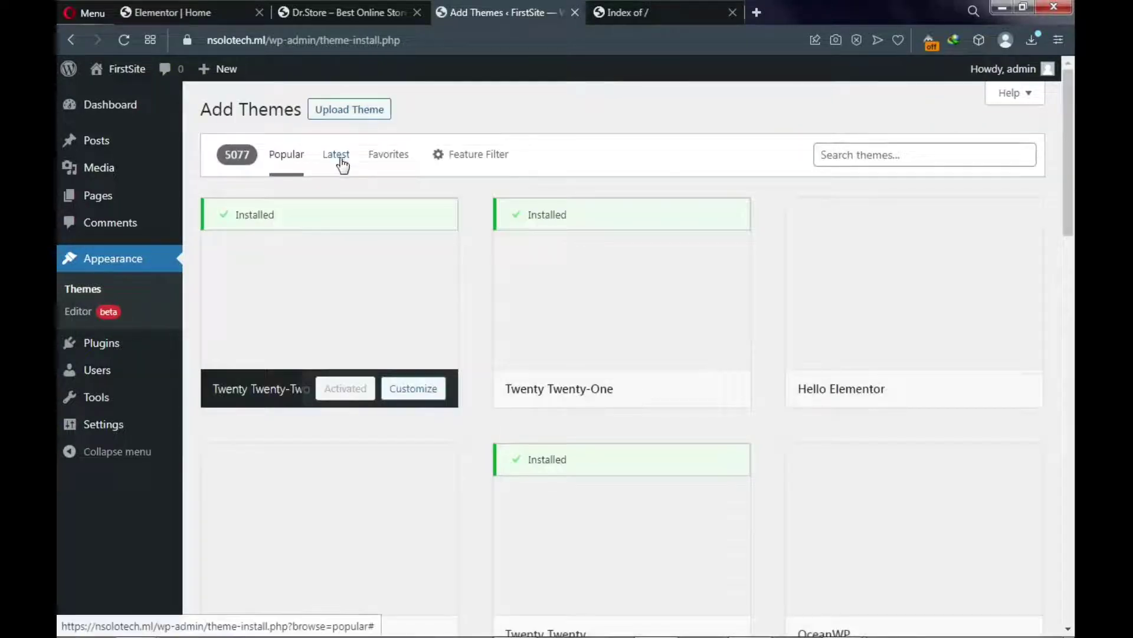
scroll(334, 235, down, 3)
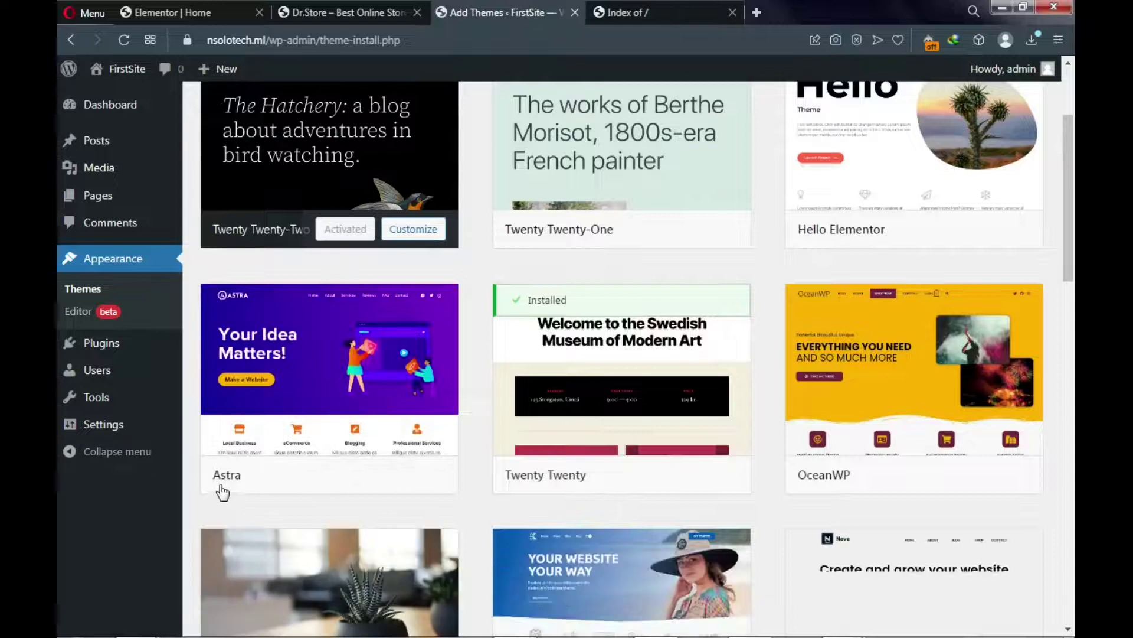
mouse_move(363, 485)
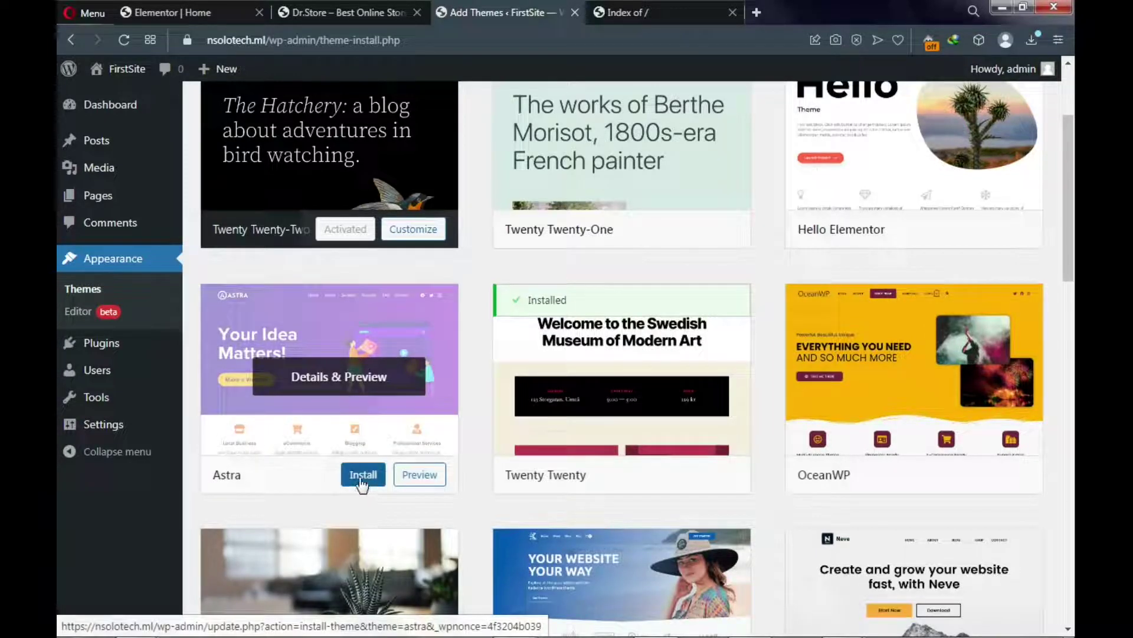
click(361, 479)
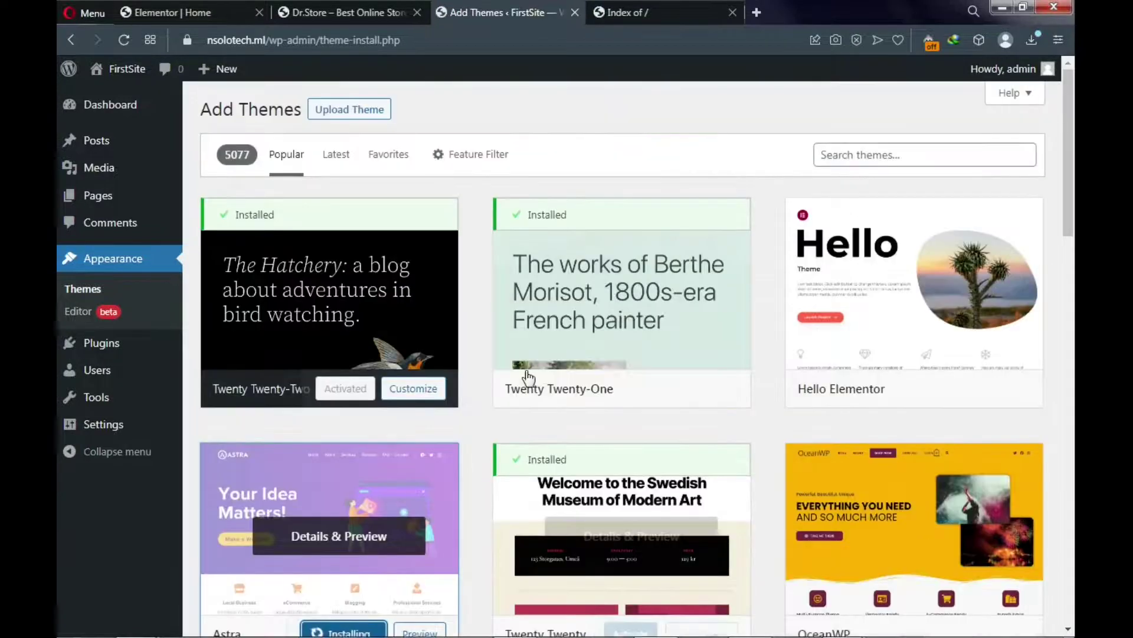
scroll(508, 384, up, 3)
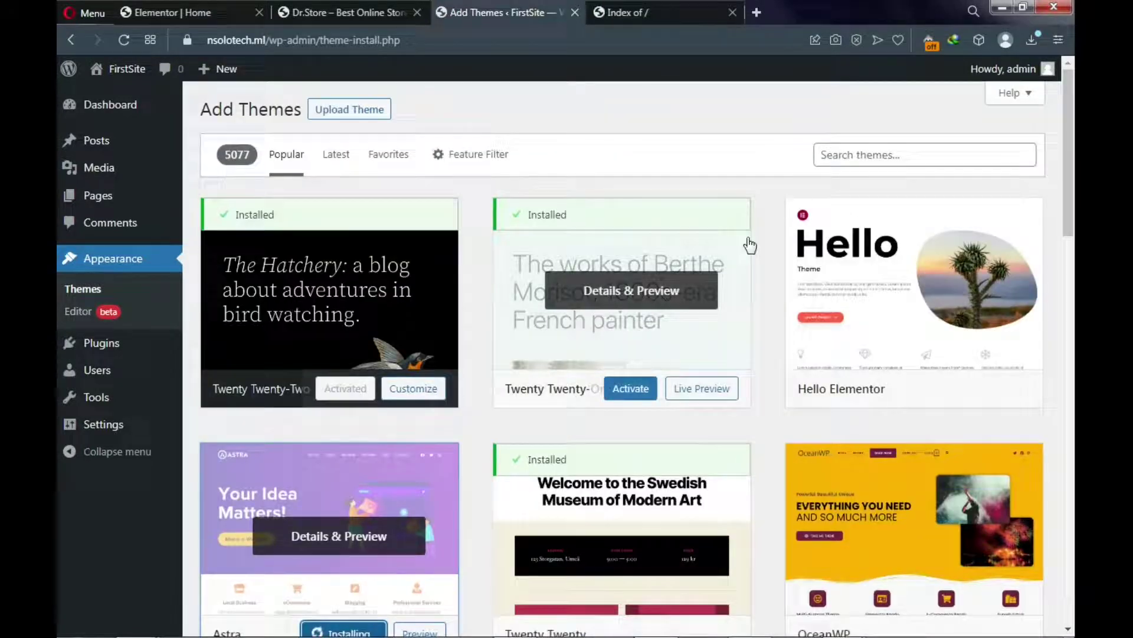
Activate the newly installed Astra theme for the site
click(857, 154)
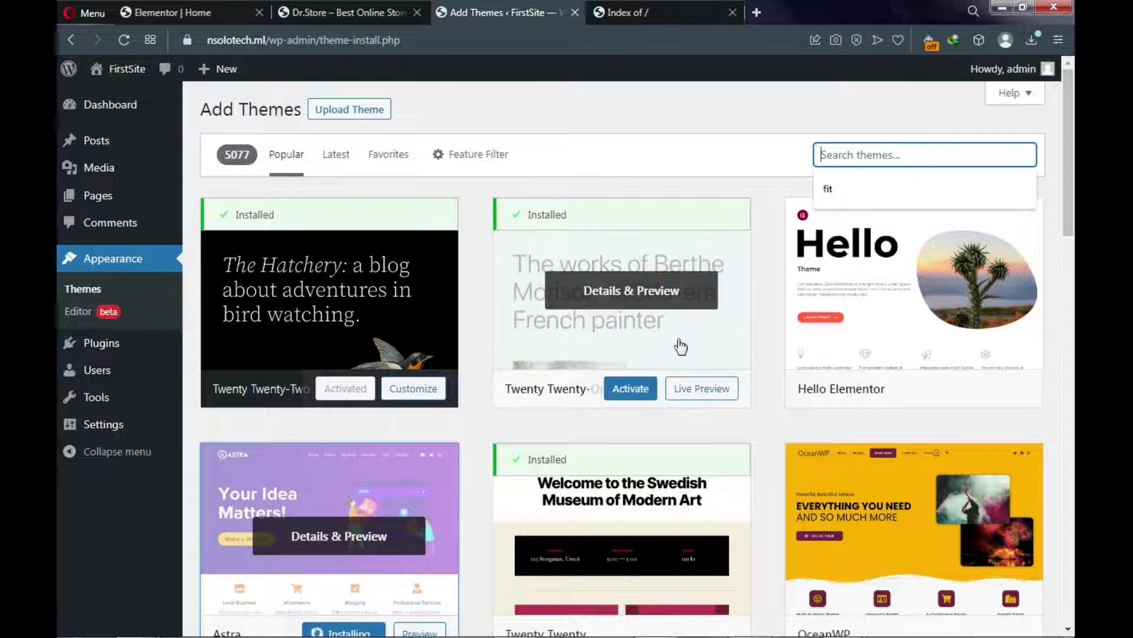
scroll(681, 346, down, 1)
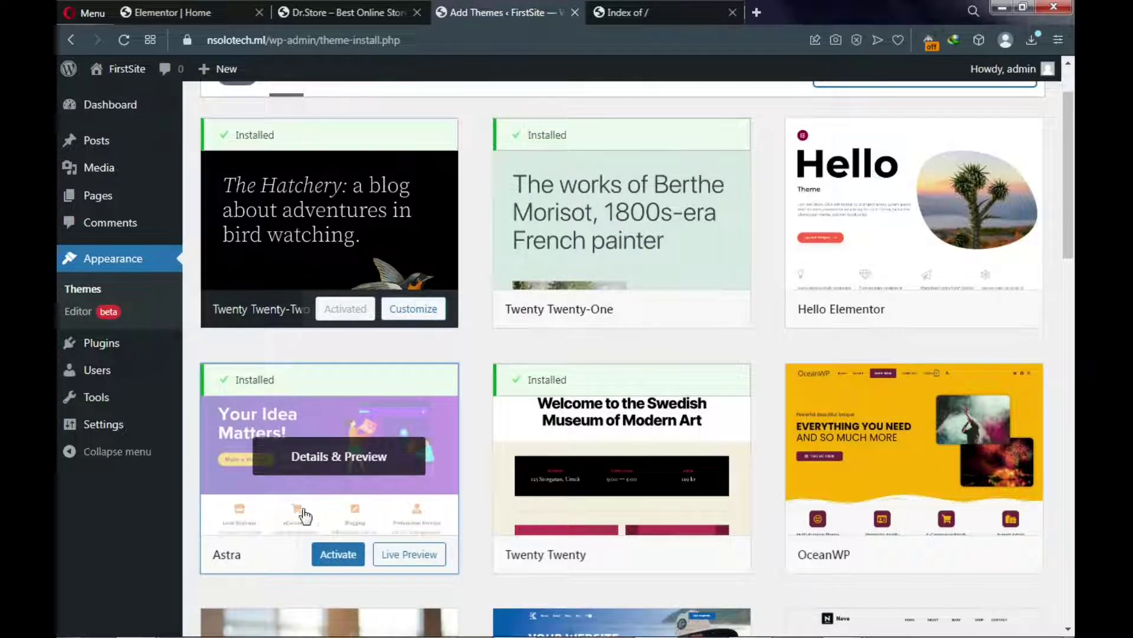
click(334, 558)
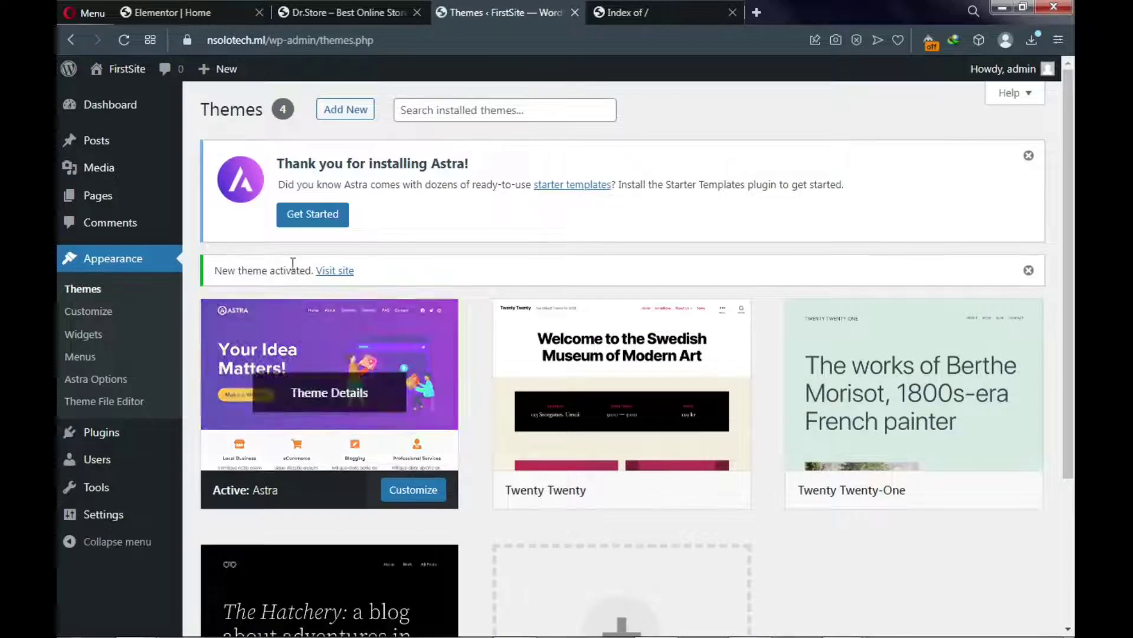
Get started with Astra's Starter Templates plugin, and return to the refreshed list of installed themes
click(303, 222)
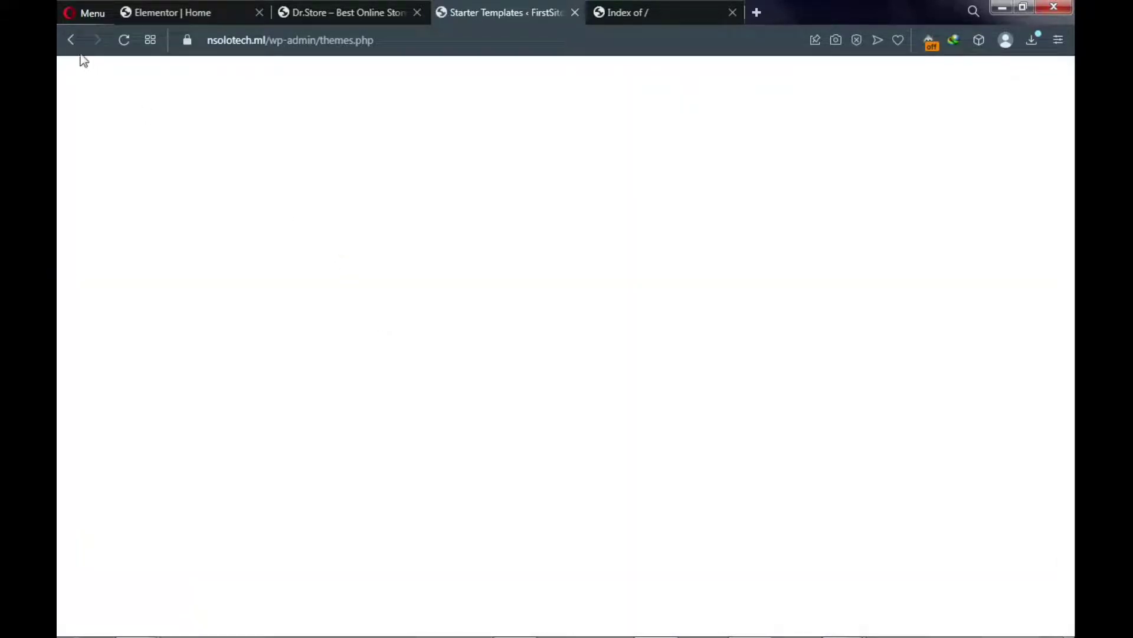
click(71, 40)
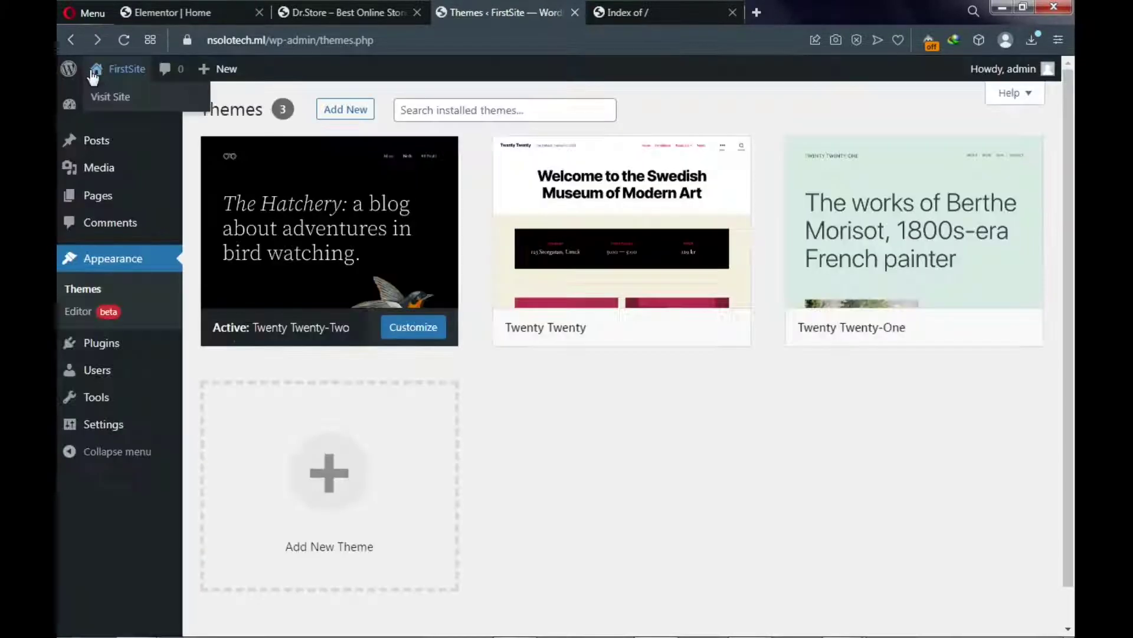
click(125, 39)
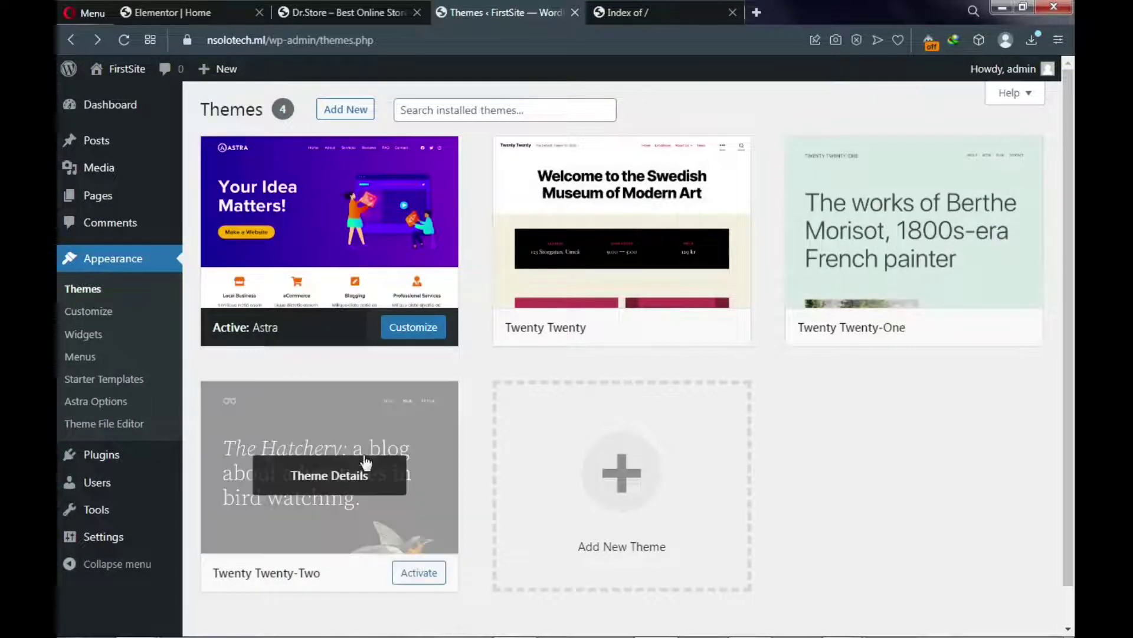
Delete the inactive themes Twenty Twenty, Twenty Twenty-One and Twenty Twenty-Two from the site, confirming each deletion
click(539, 261)
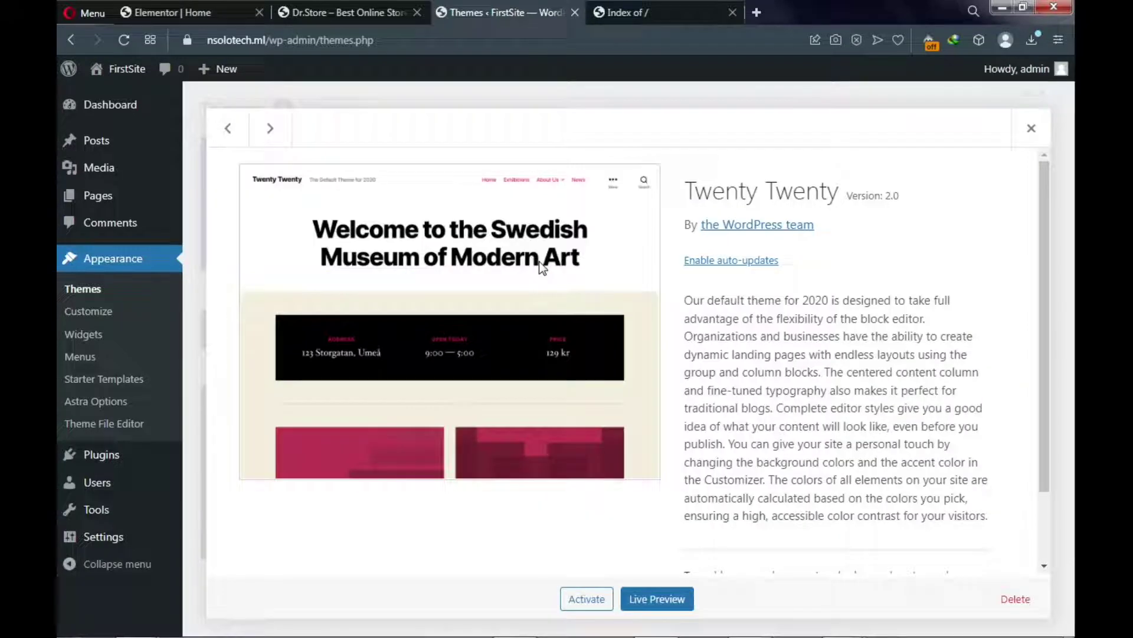
click(1017, 600)
key(Return)
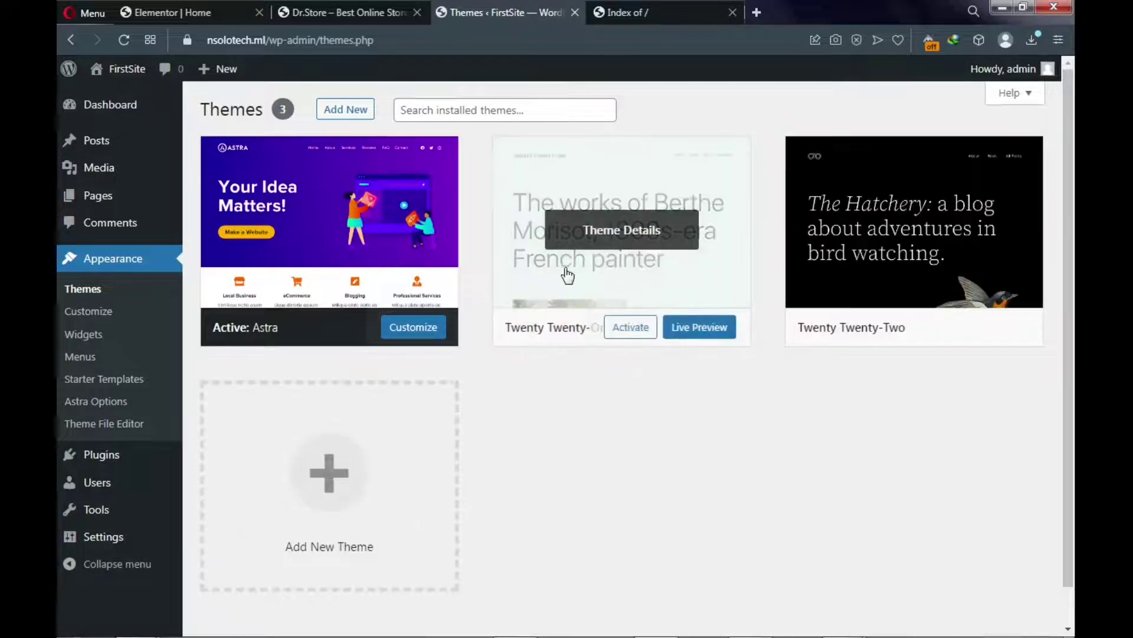
click(567, 274)
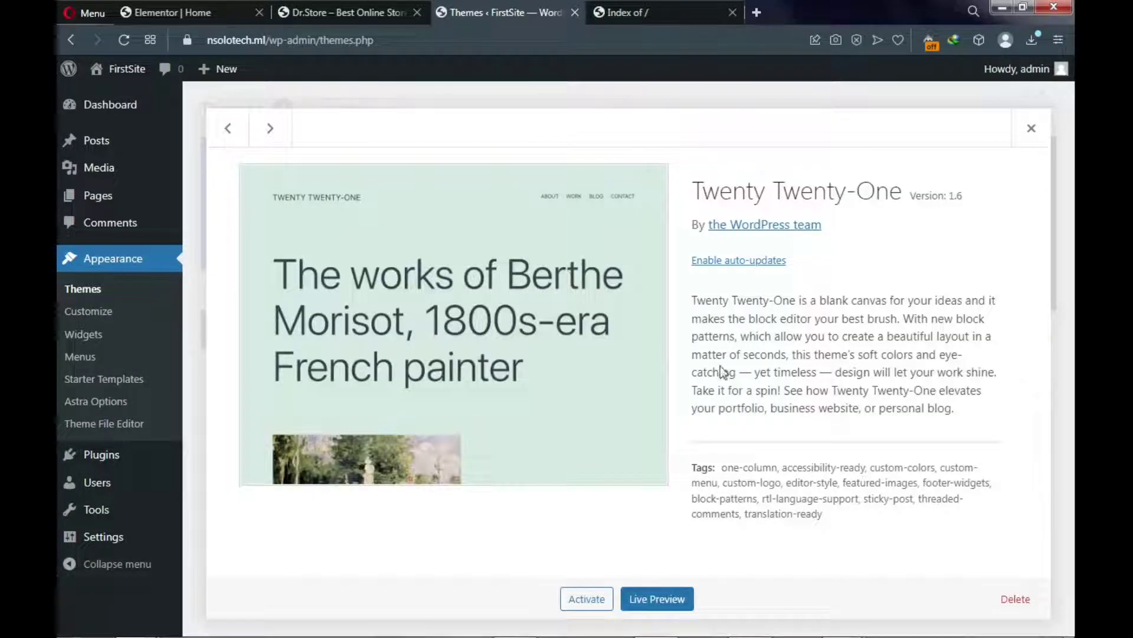
click(1016, 598)
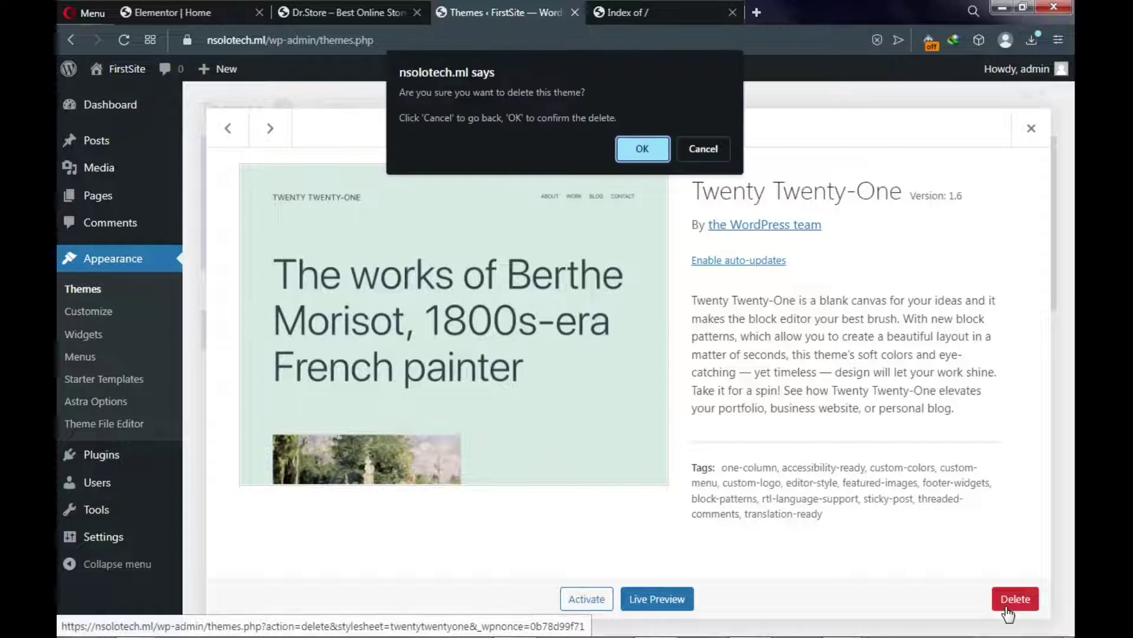
click(642, 151)
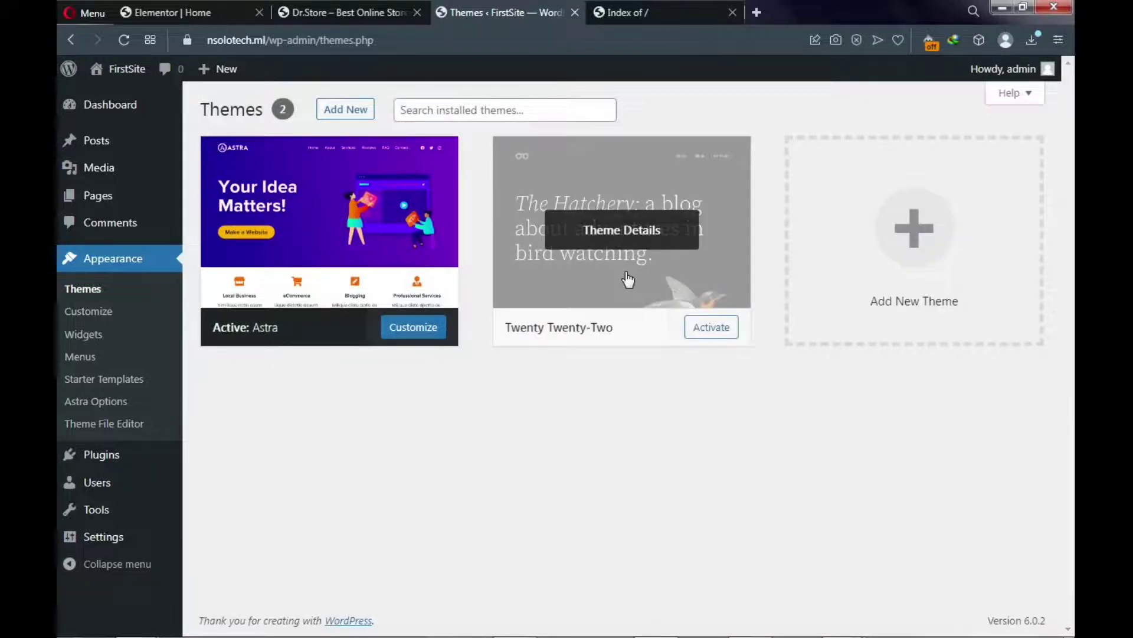
click(618, 275)
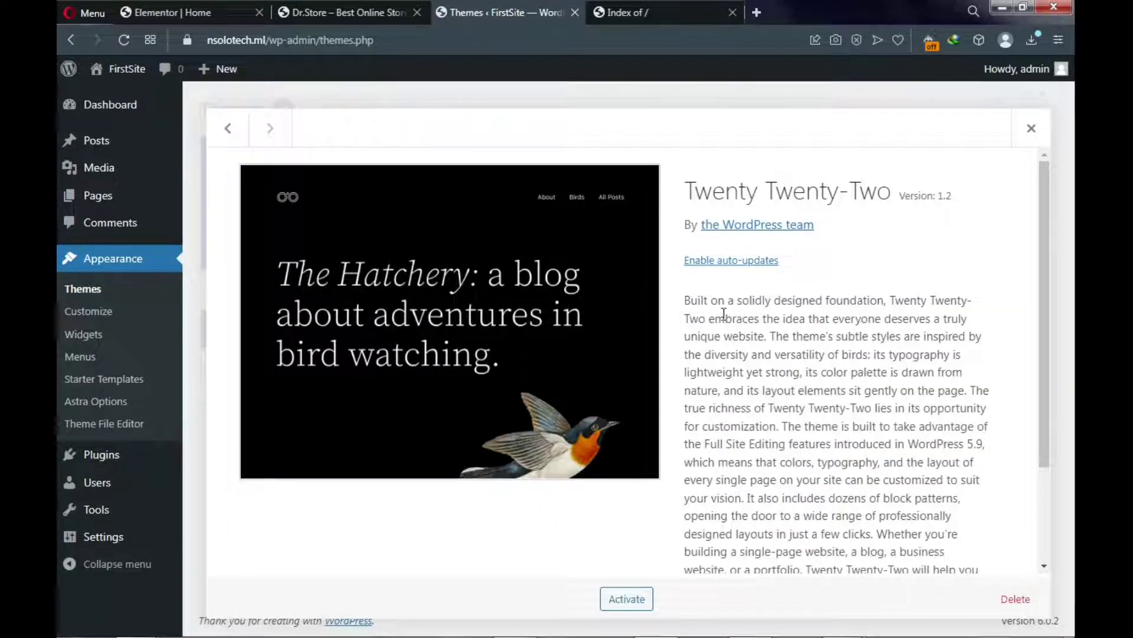
click(1016, 599)
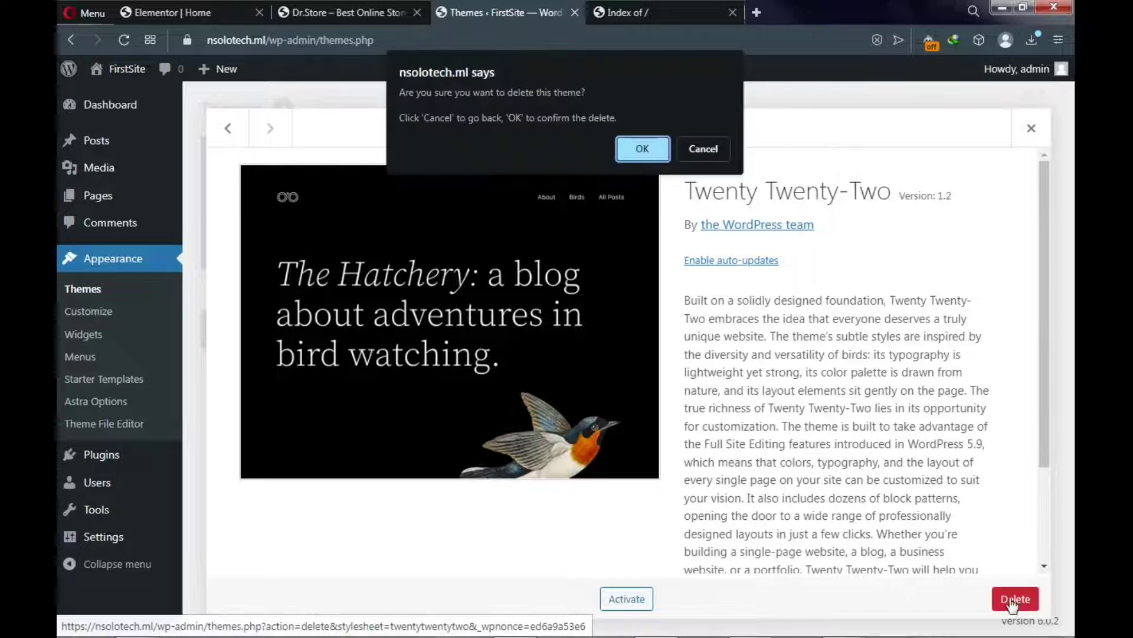
click(642, 148)
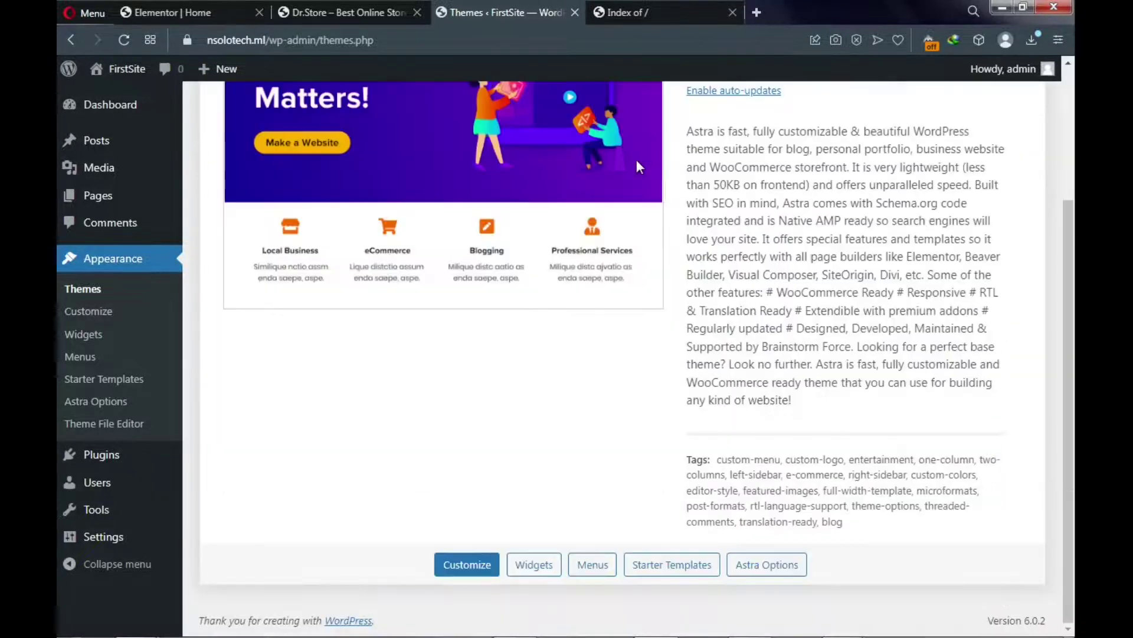
scroll(512, 252, up, 3)
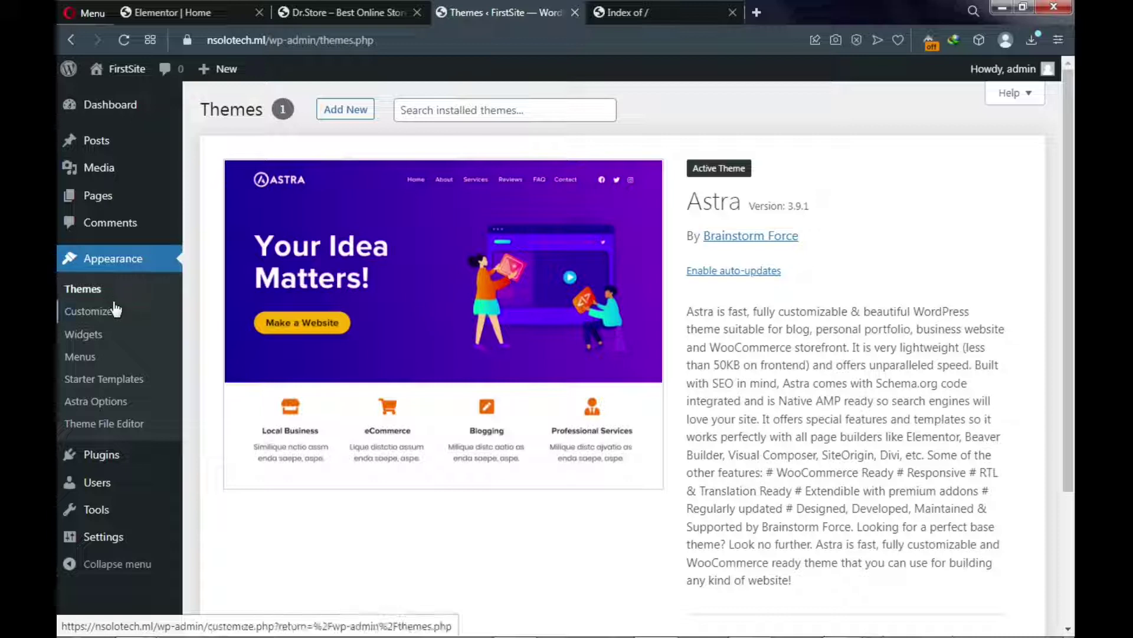
Open the page for adding new plugins to the site
mouse_move(105, 460)
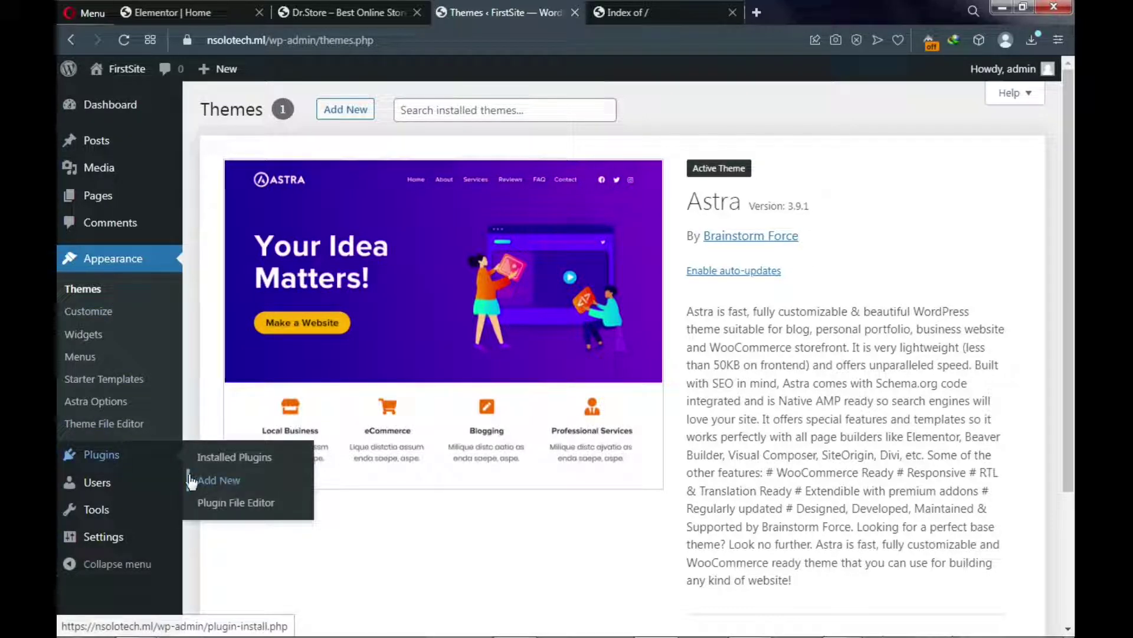
click(218, 482)
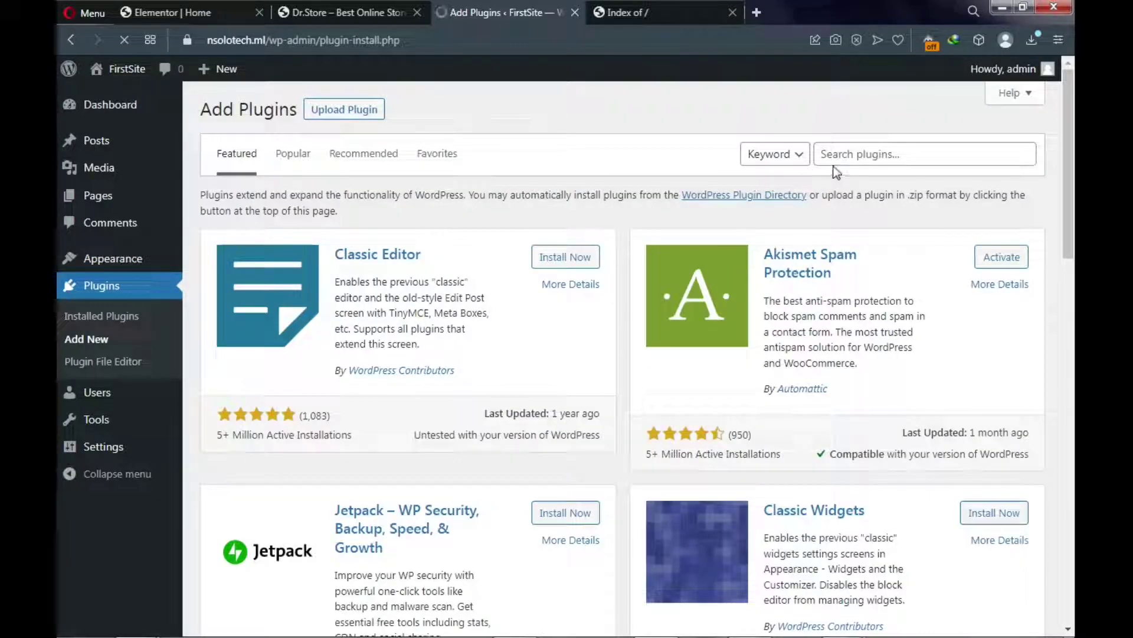
Switch to the course site's Elementor editor and examine the finished Home page design up to its hero section
click(203, 13)
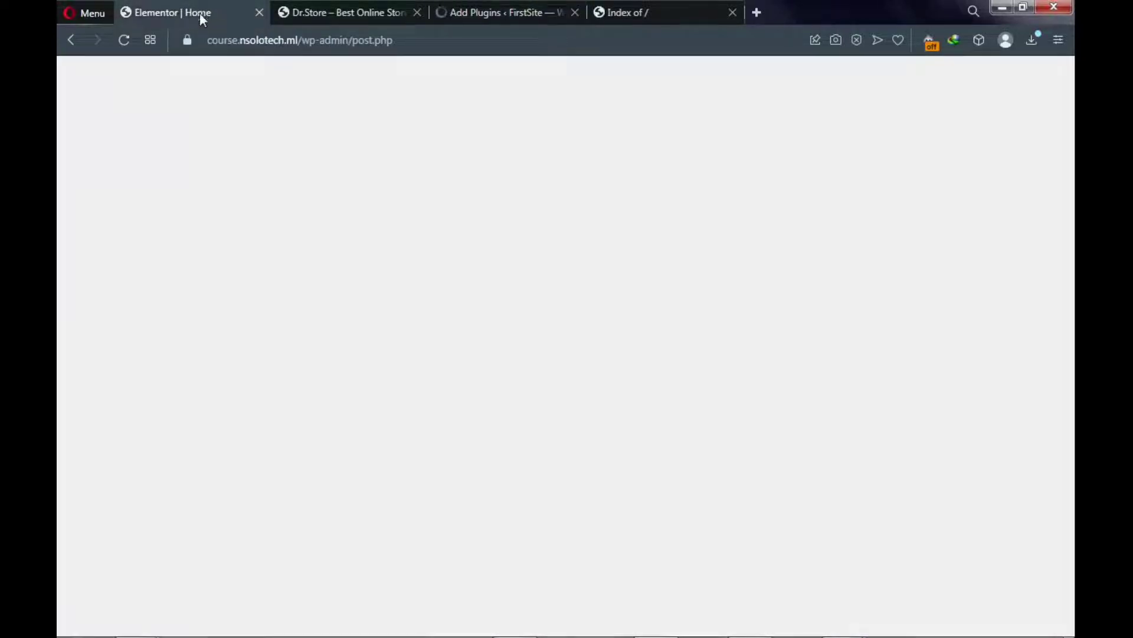
scroll(579, 189, up, 10)
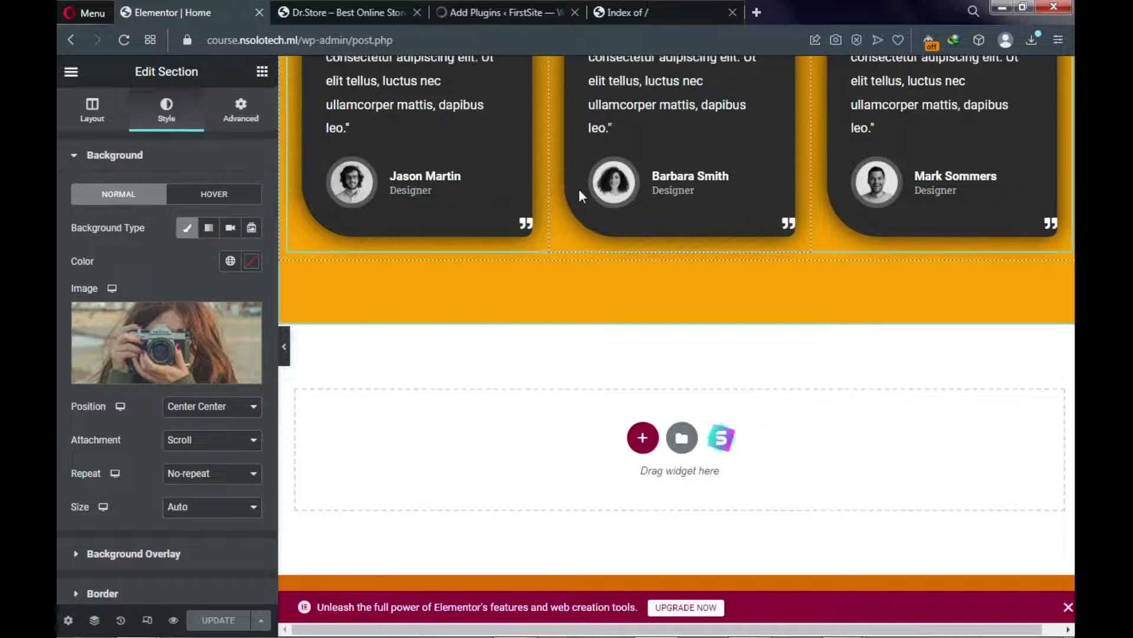
scroll(579, 187, up, 10)
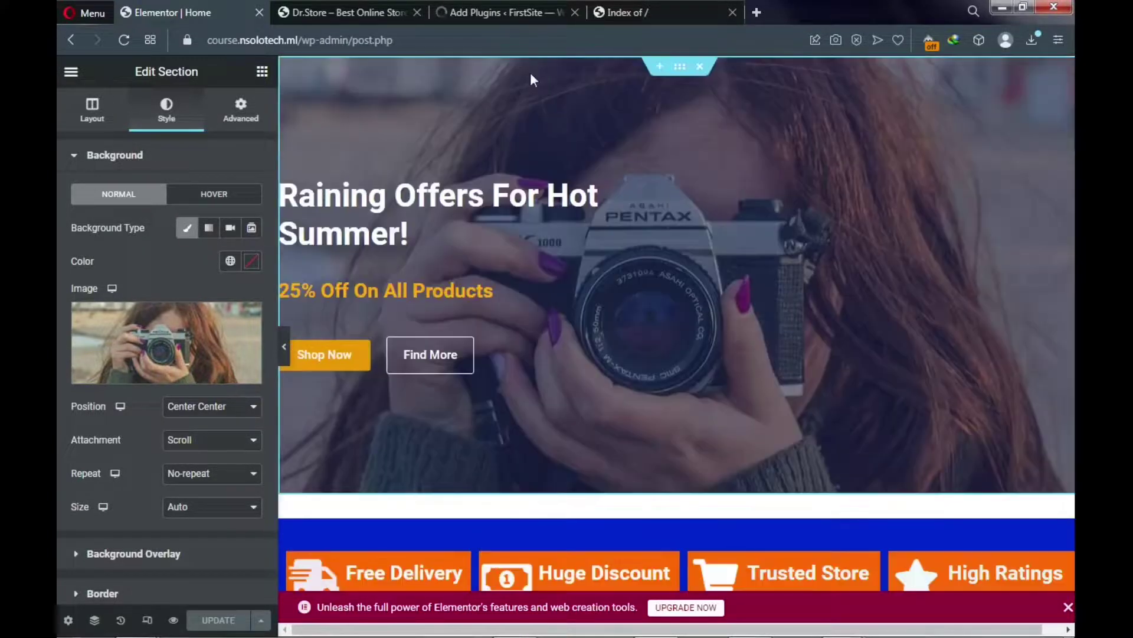
Return to the new site's page for adding plugins and browse the popular plugins
click(498, 15)
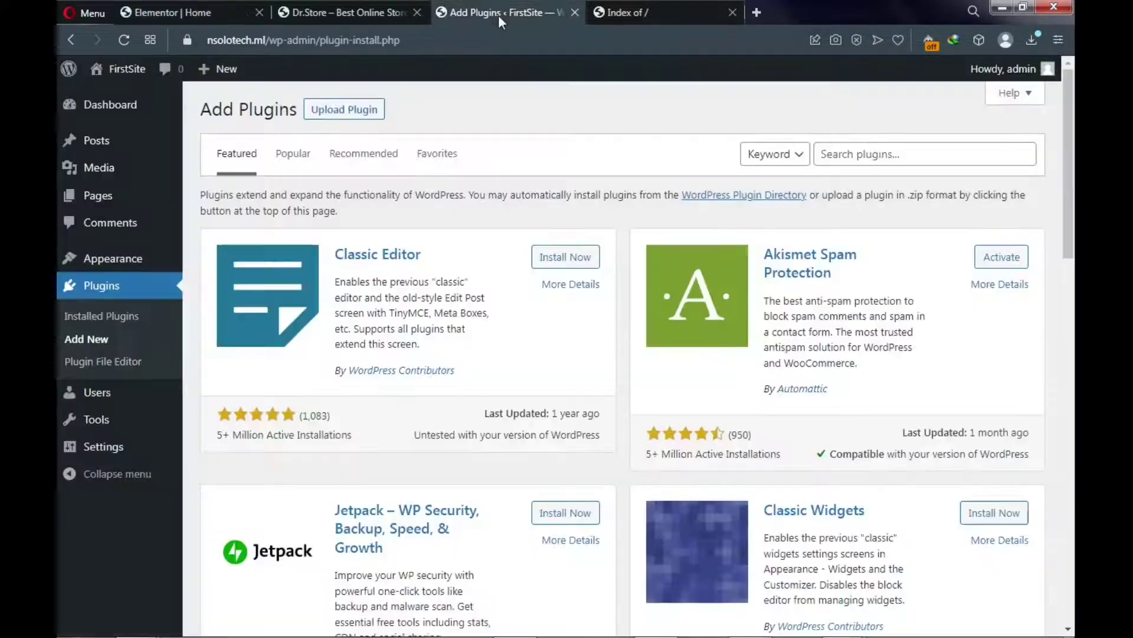
click(298, 164)
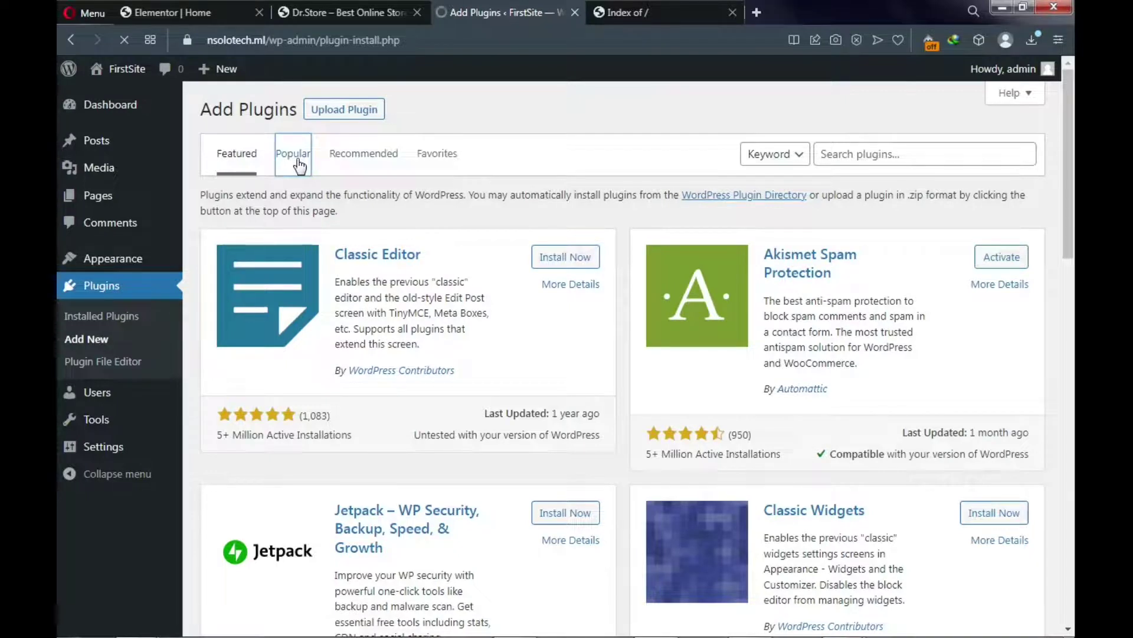
scroll(310, 197, down, 3)
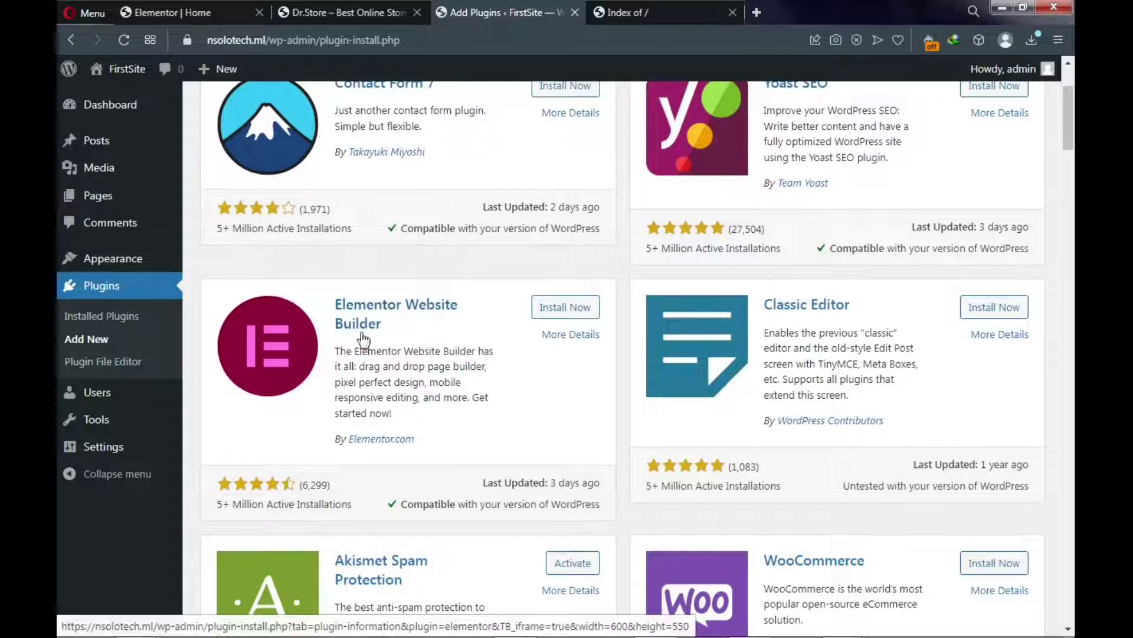
Try to install the Elementor Website Builder and WooCommerce plugins from the popular list
click(559, 316)
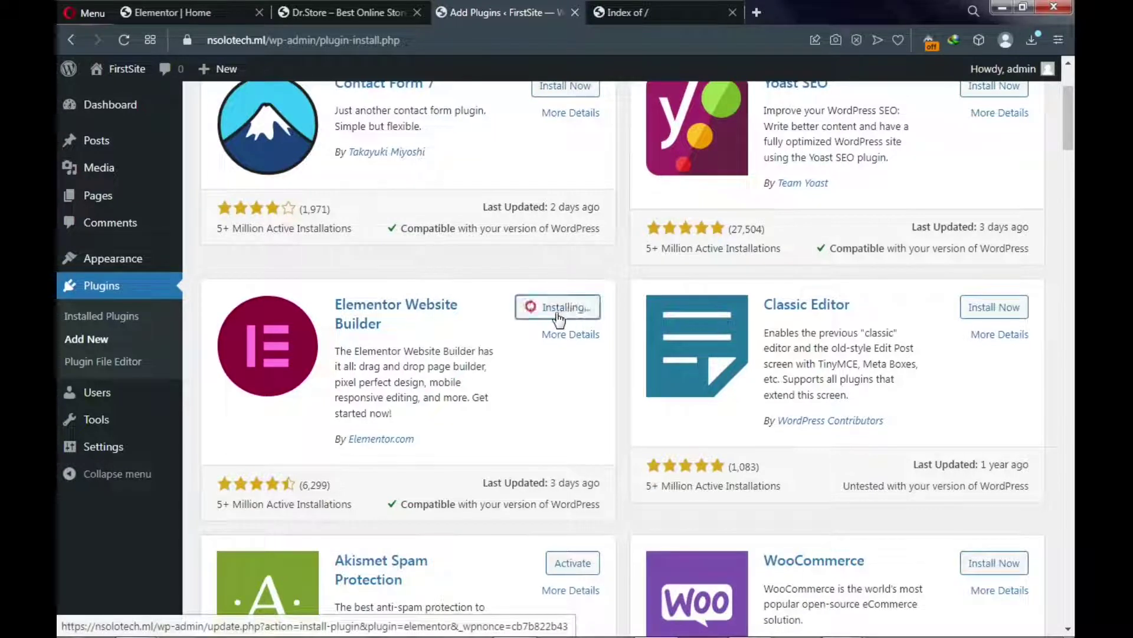
scroll(559, 319, down, 3)
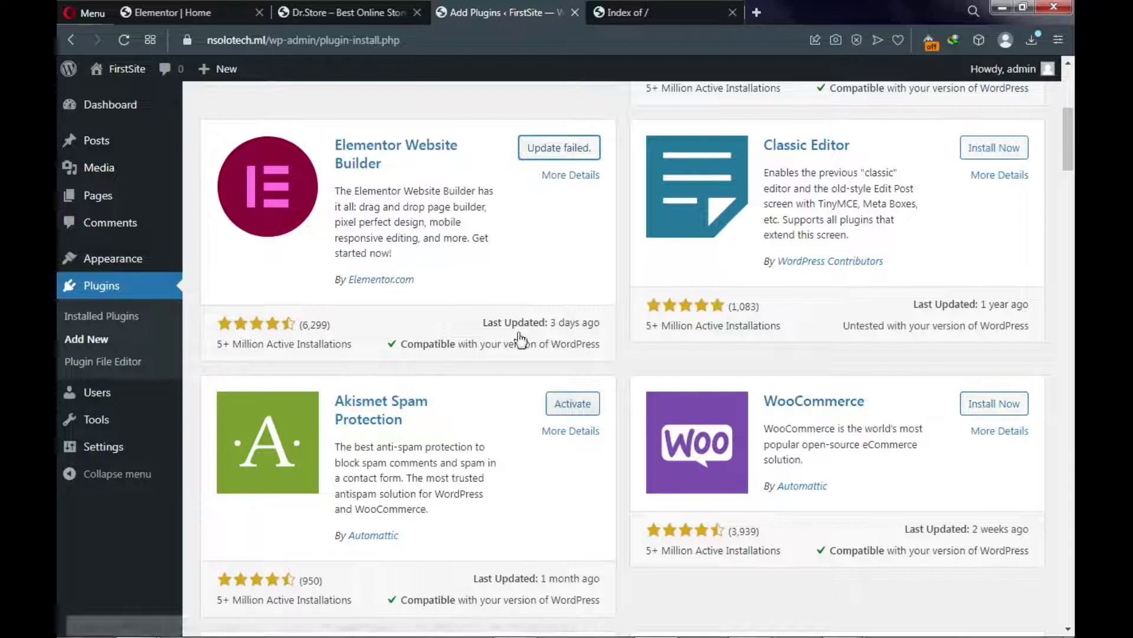
click(989, 413)
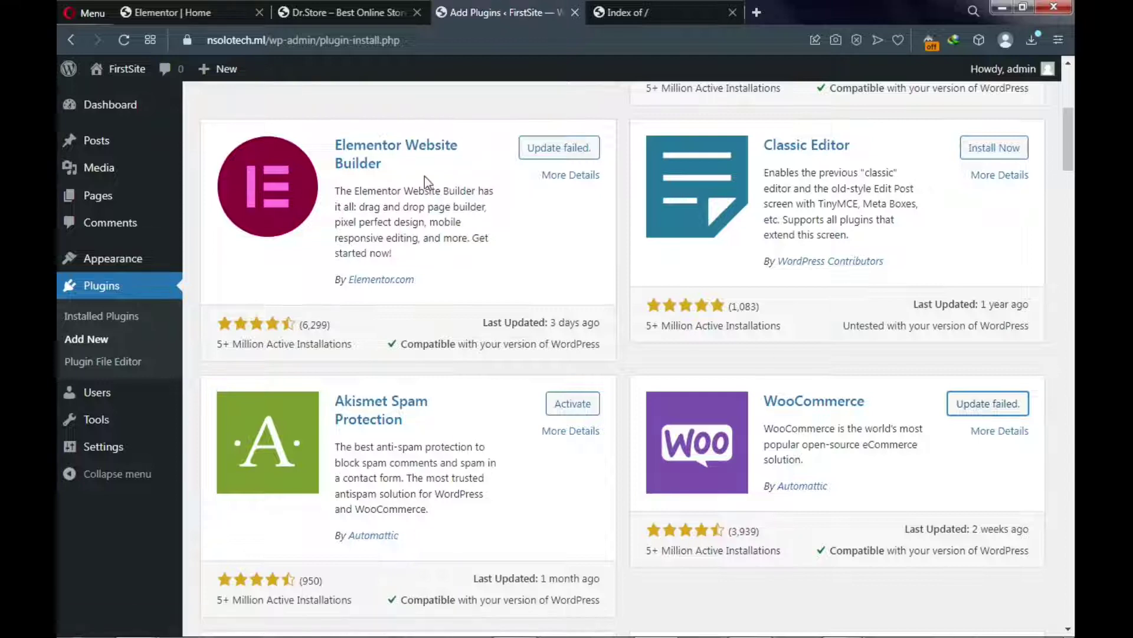
Reload the plugin page and install Elementor Website Builder and WooCommerce
click(123, 40)
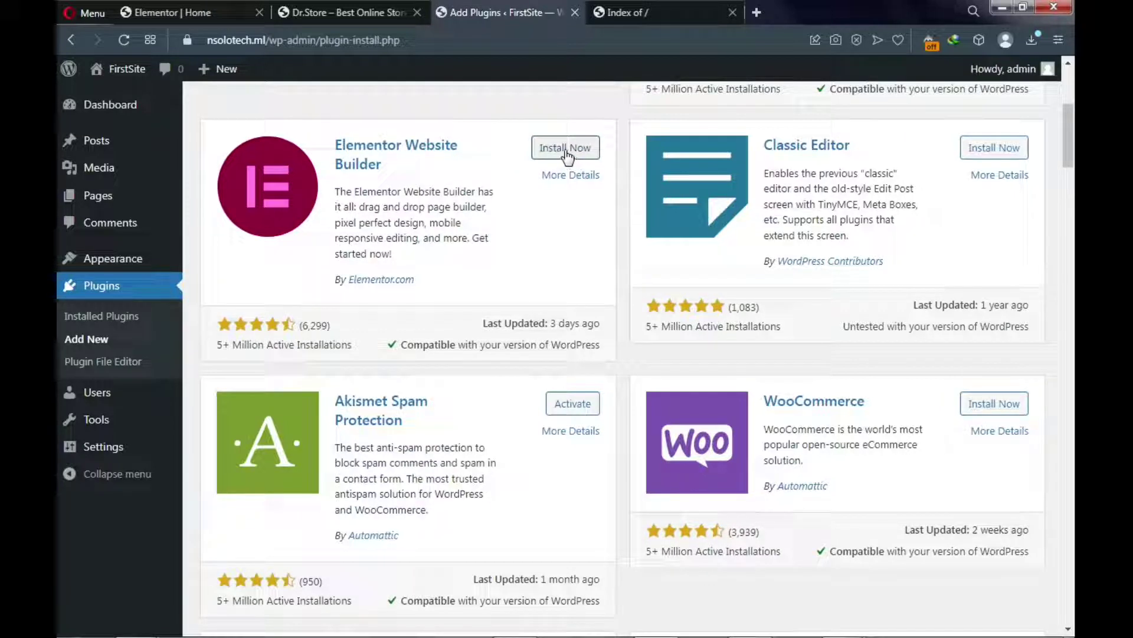
click(566, 155)
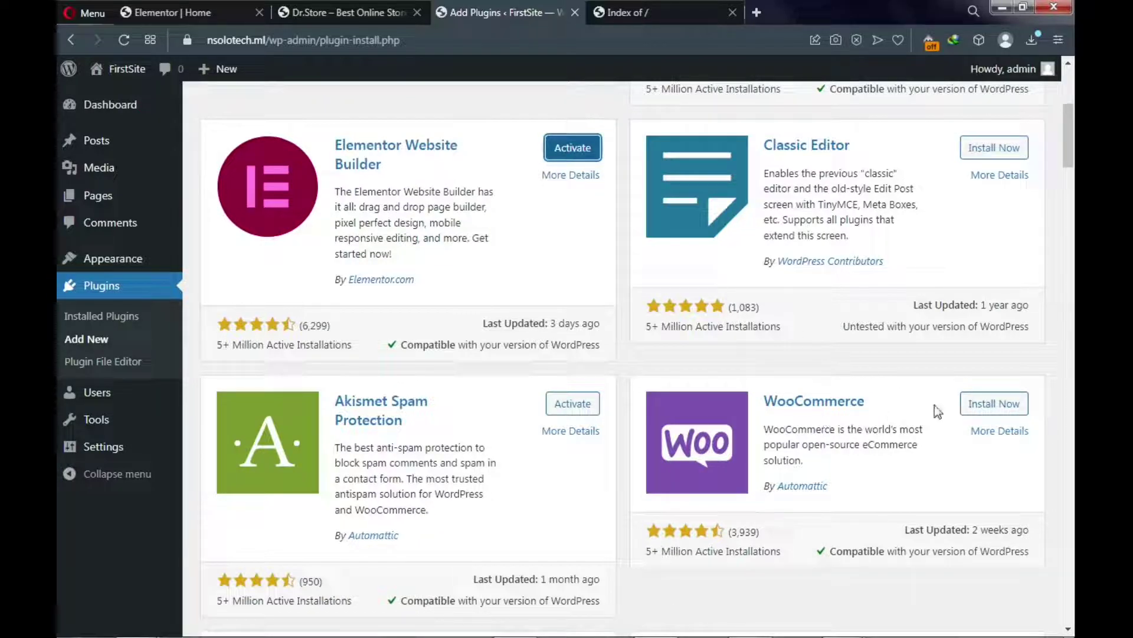
click(987, 410)
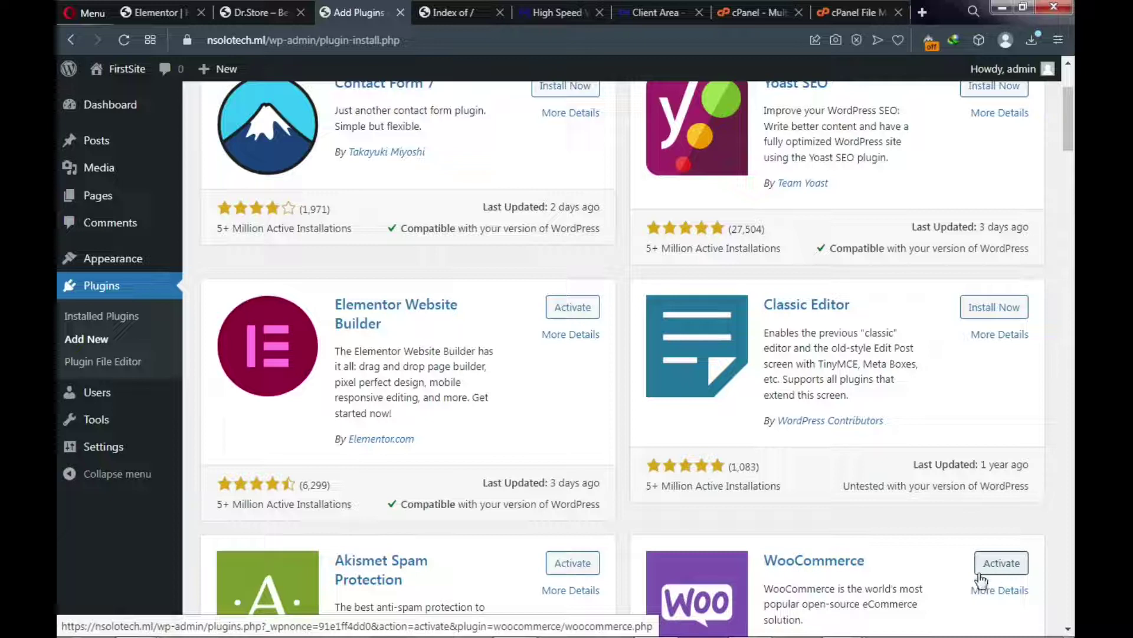
Open the list of installed plugins, select all of them and choose Activate as the bulk action
click(96, 324)
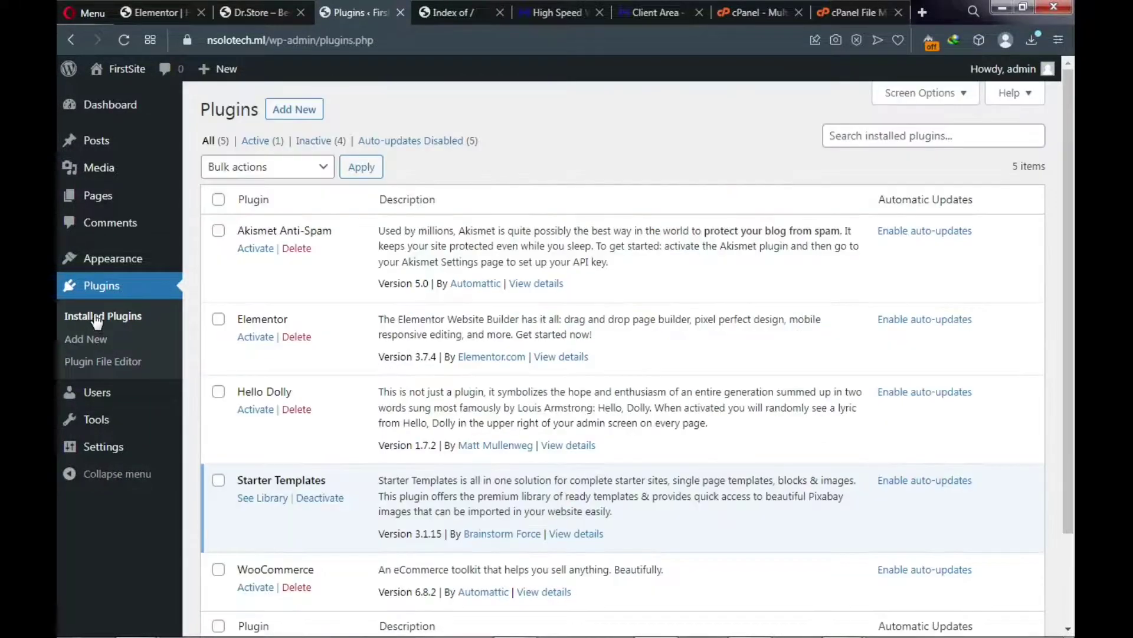
click(218, 201)
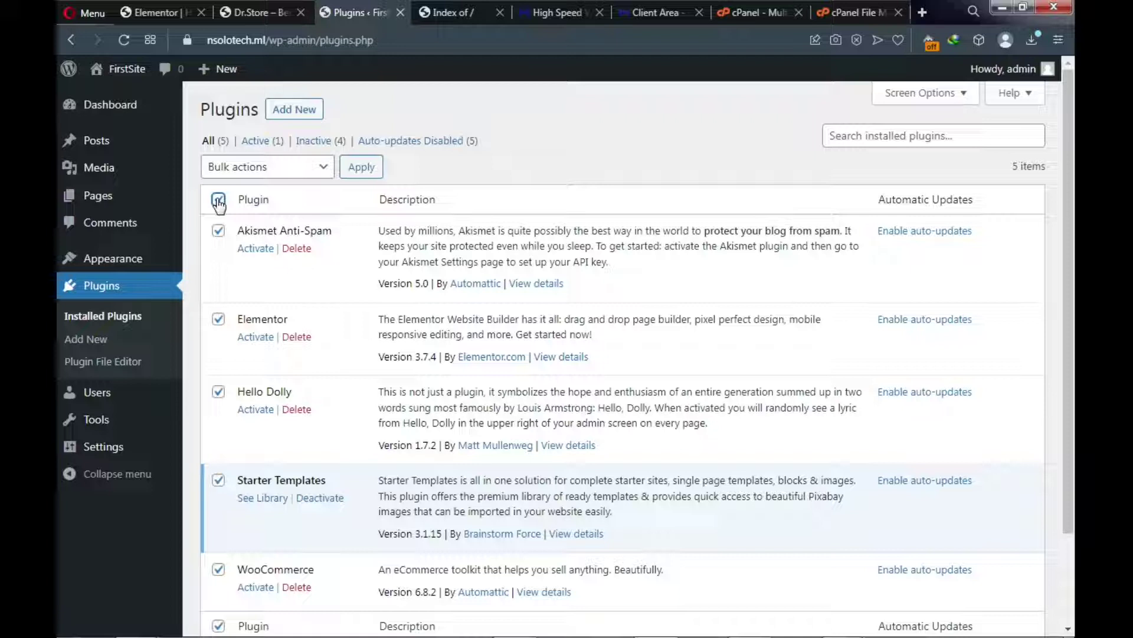
click(289, 172)
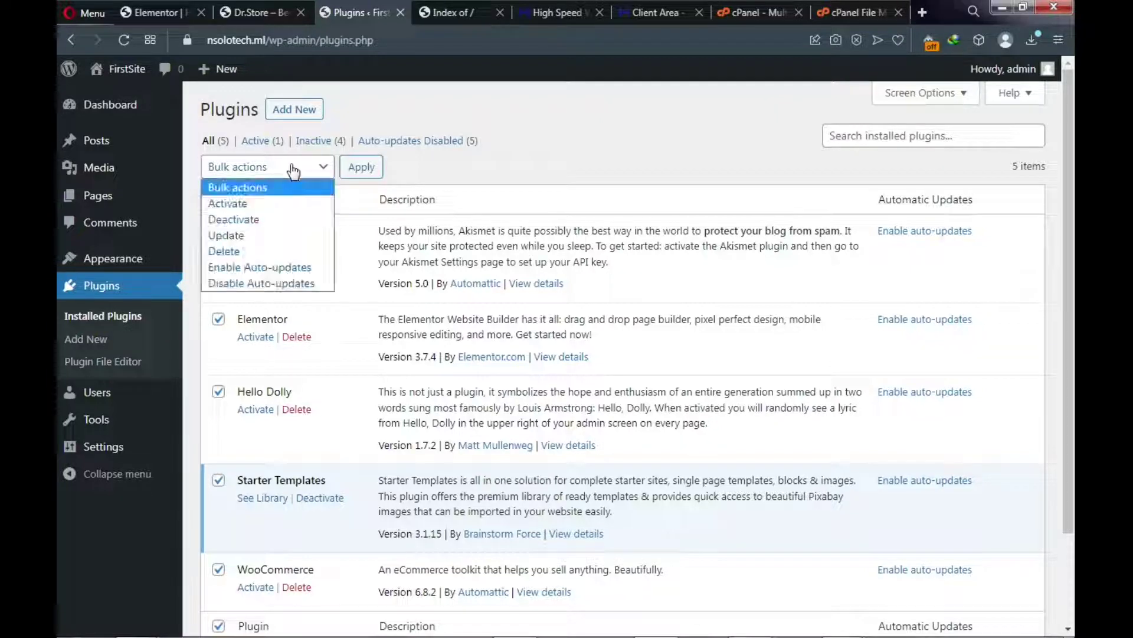
click(250, 202)
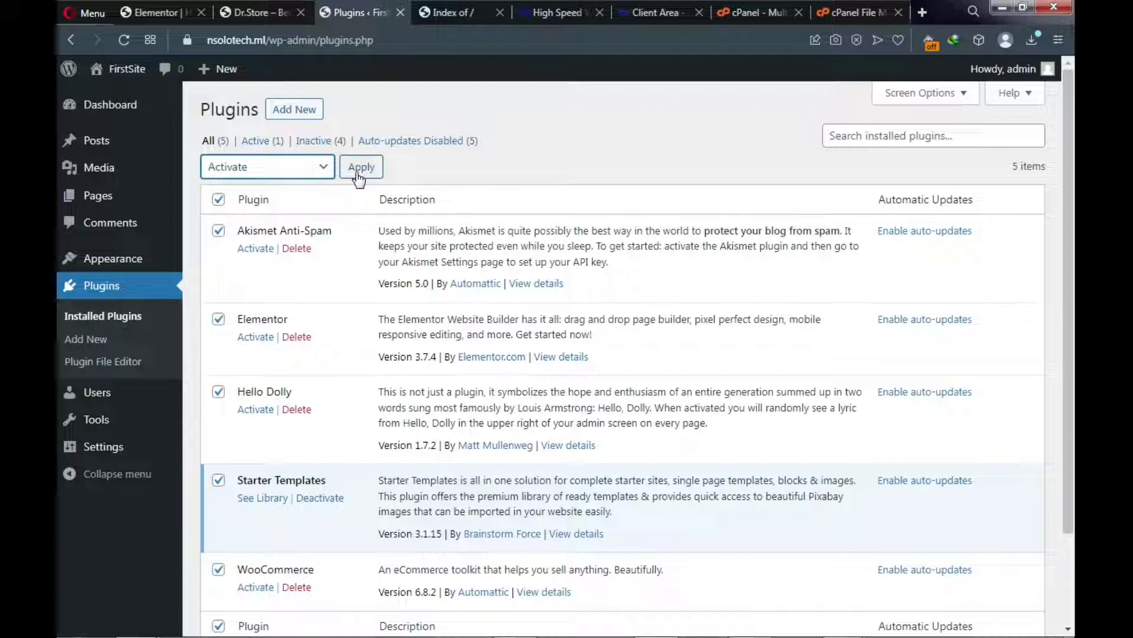
Delete the Akismet Anti-Spam and Hello Dolly plugins, confirming each deletion
click(297, 250)
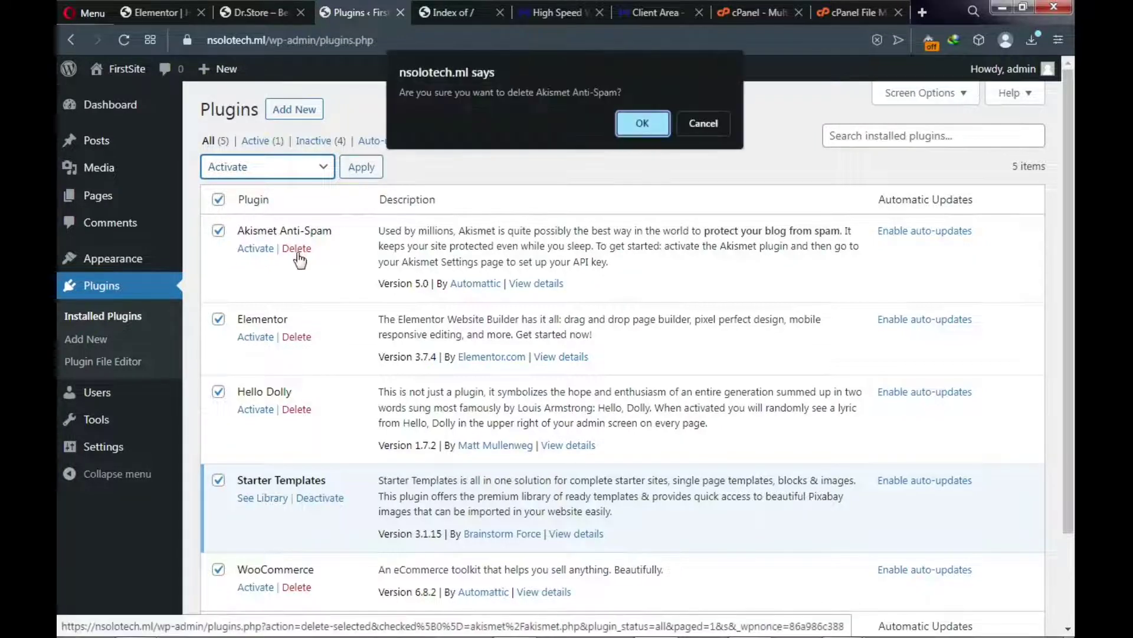
click(638, 125)
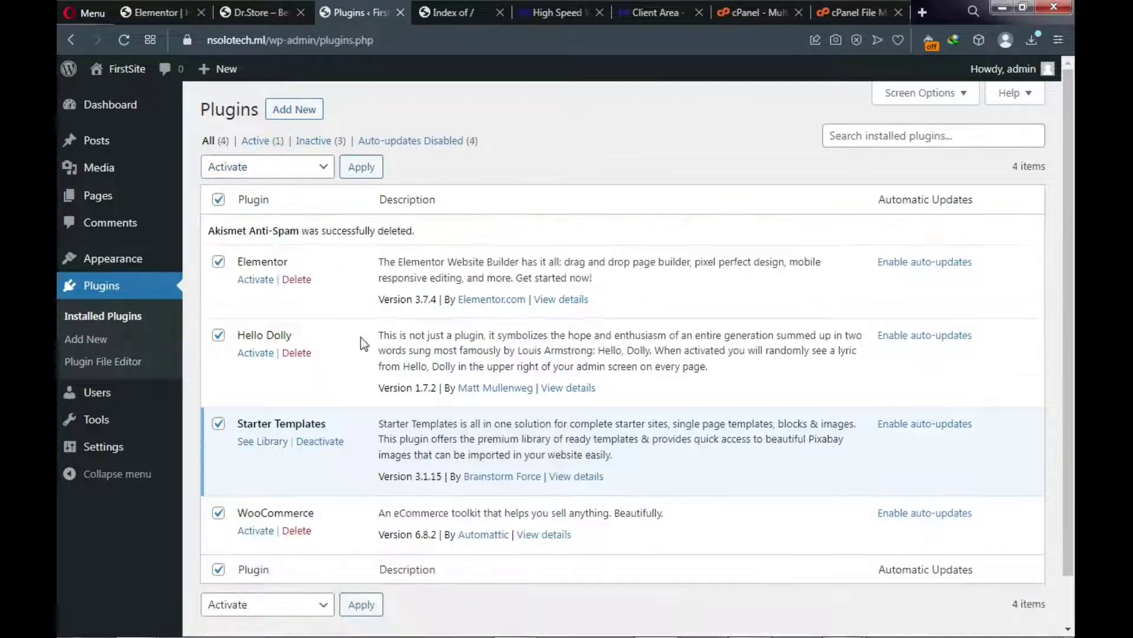
click(302, 353)
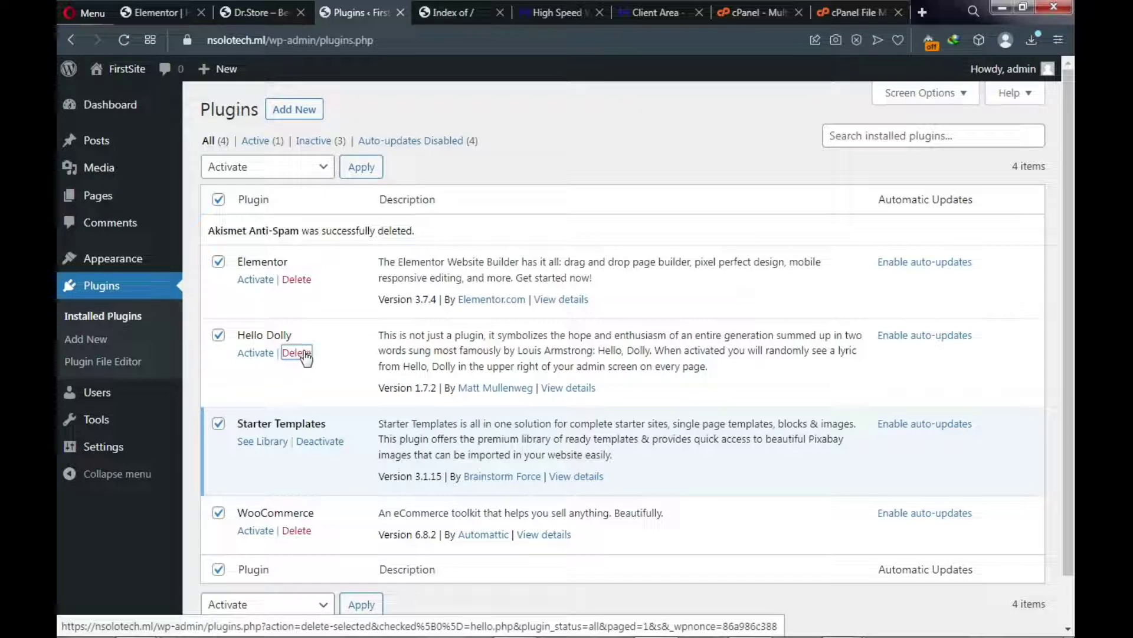
click(636, 125)
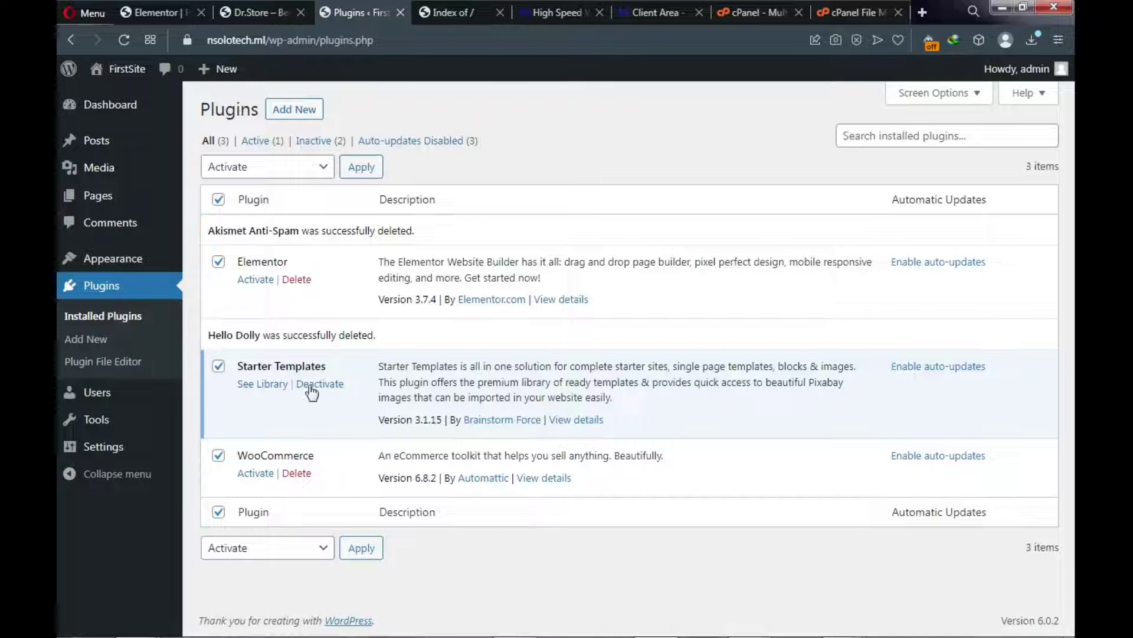
Exclude Starter Templates from the selection and apply the bulk activation to Elementor and WooCommerce
click(219, 368)
click(359, 170)
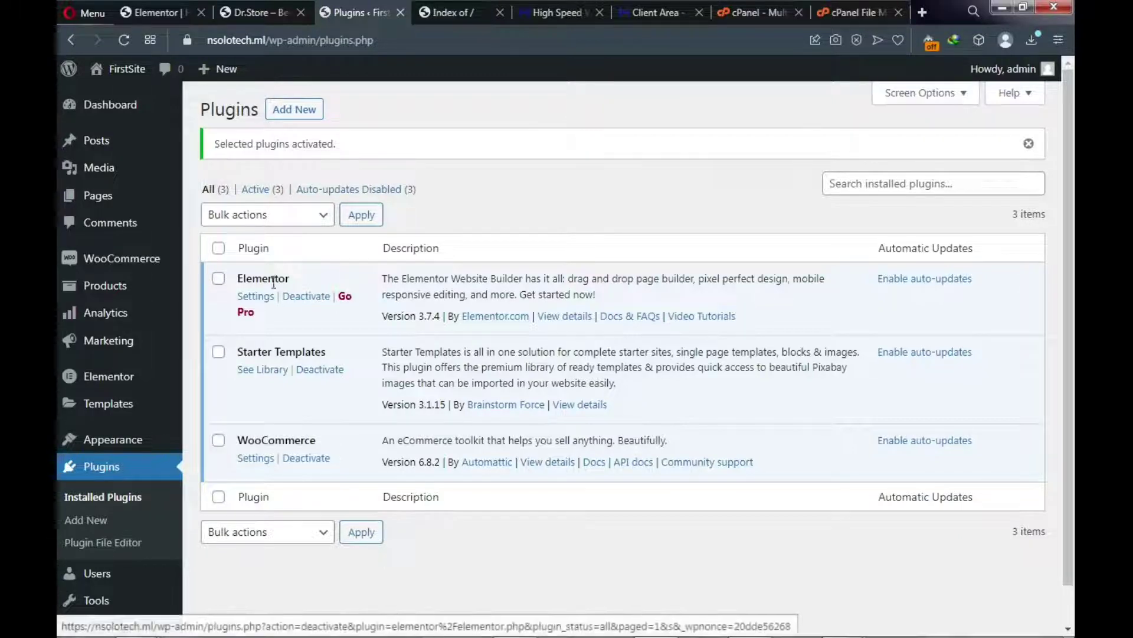
Check the navigation menu of the Dr.Store example site, and open the list of all pages on the new site
mouse_move(95, 145)
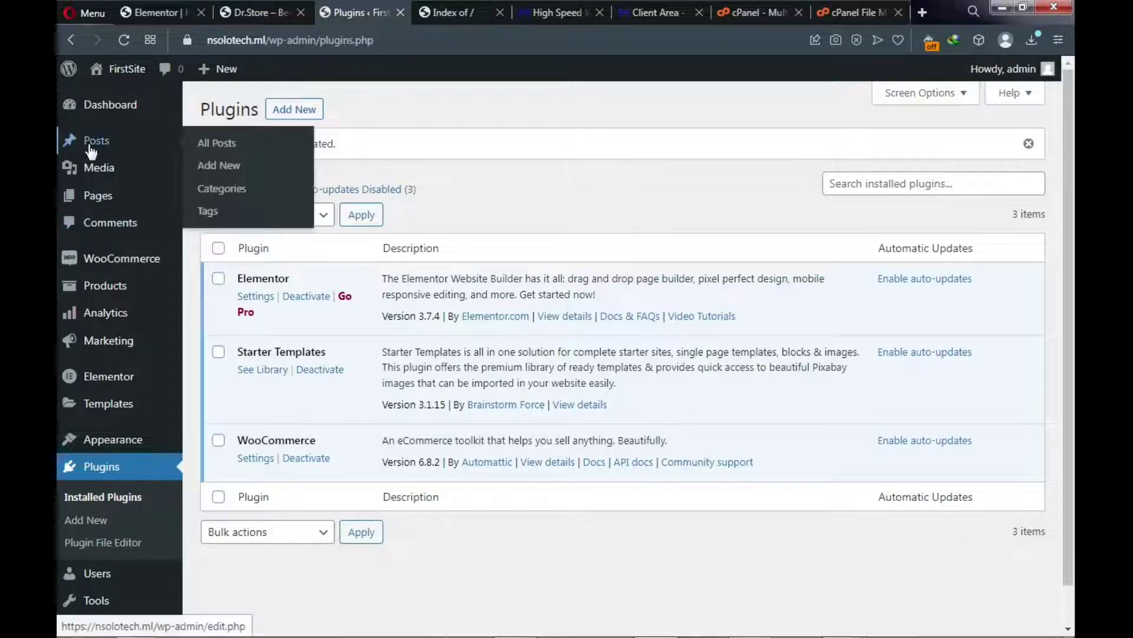
click(255, 13)
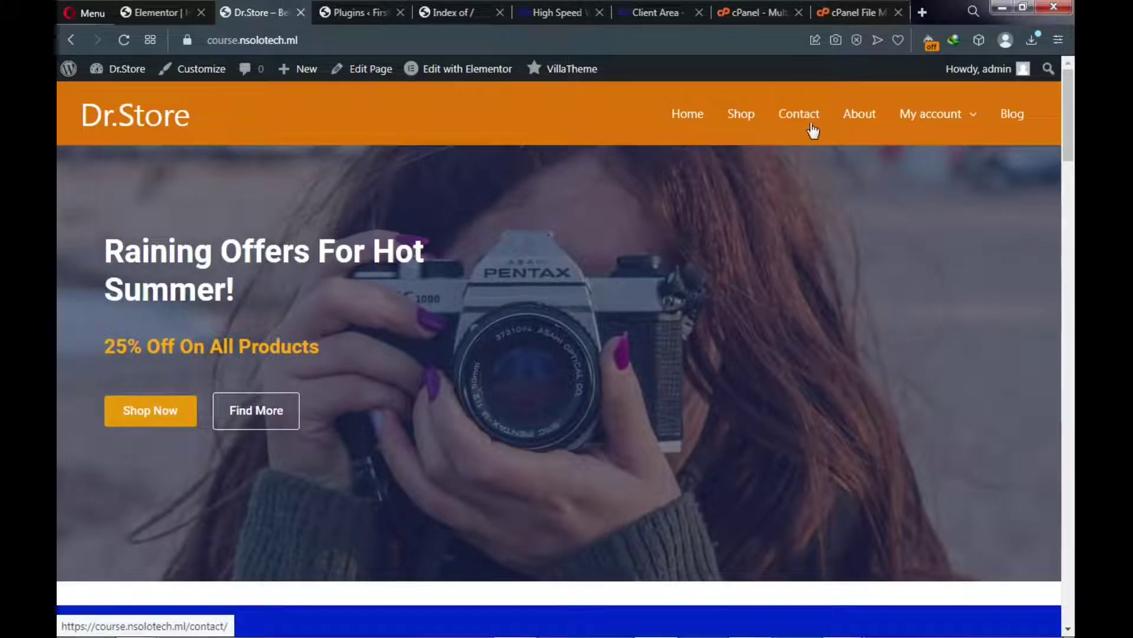
click(355, 14)
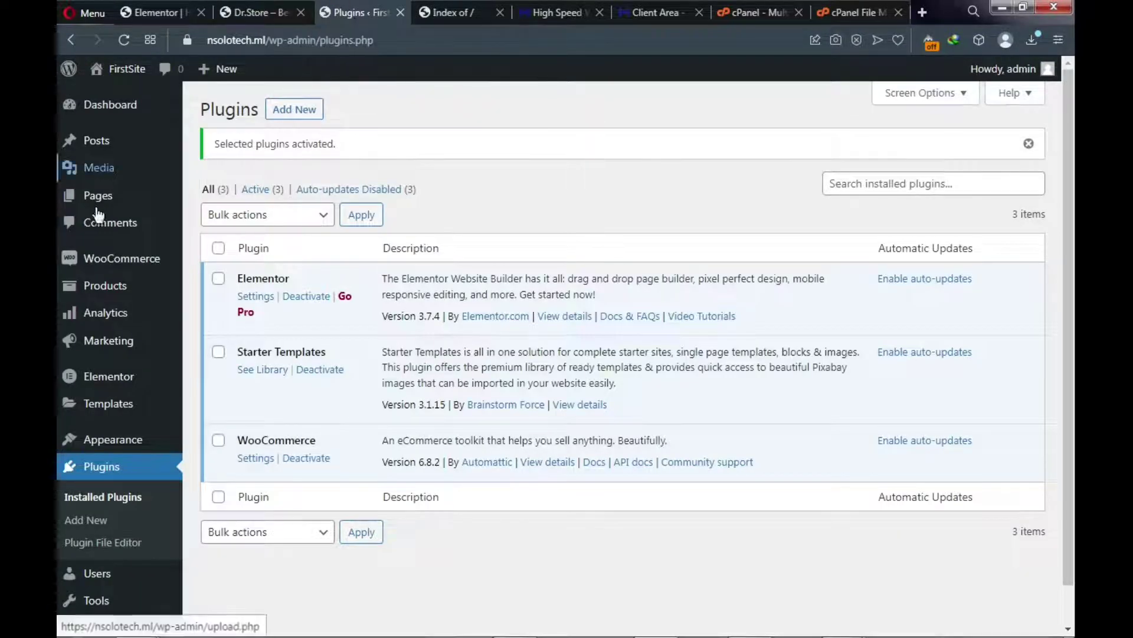
mouse_move(99, 198)
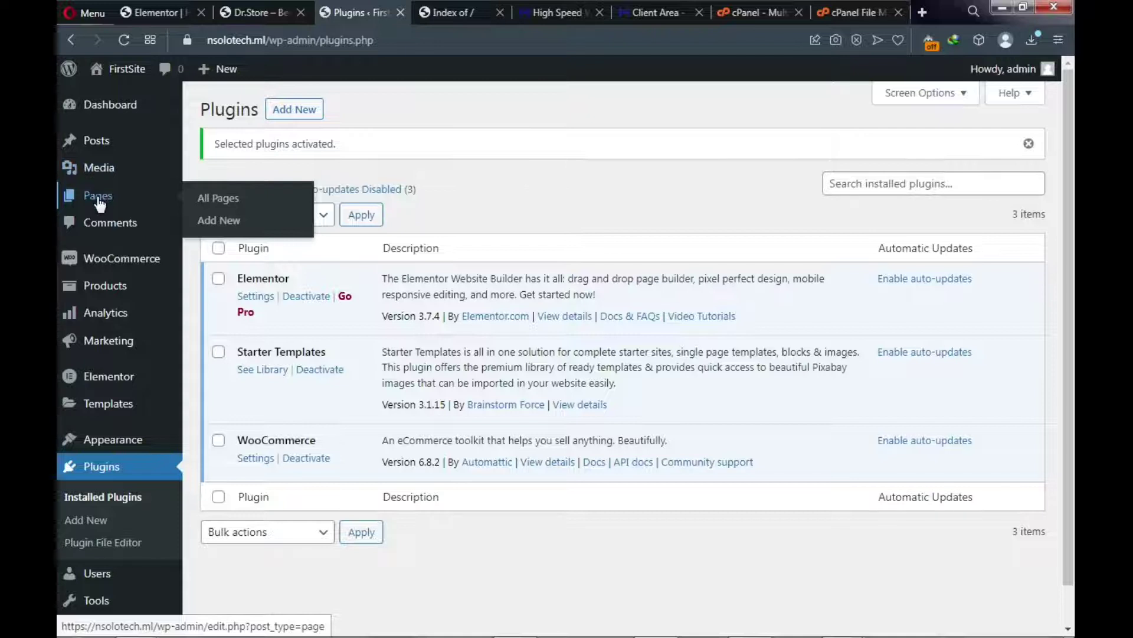
click(223, 208)
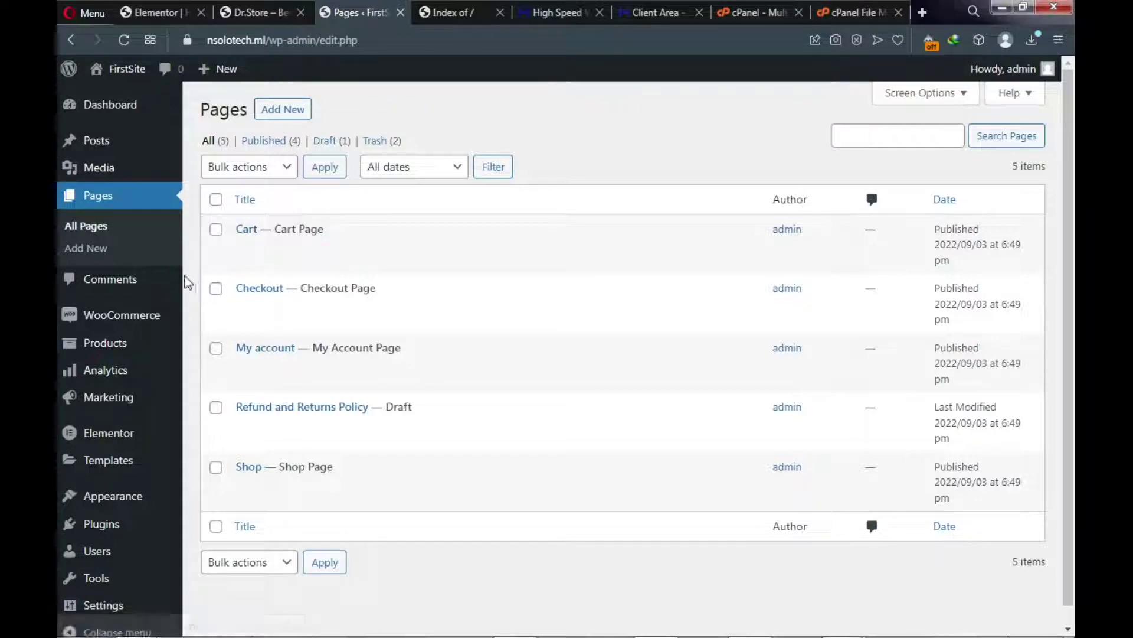
Create a page titled Home, checking the Dr.Store menu for reference, and publish it
mouse_move(135, 324)
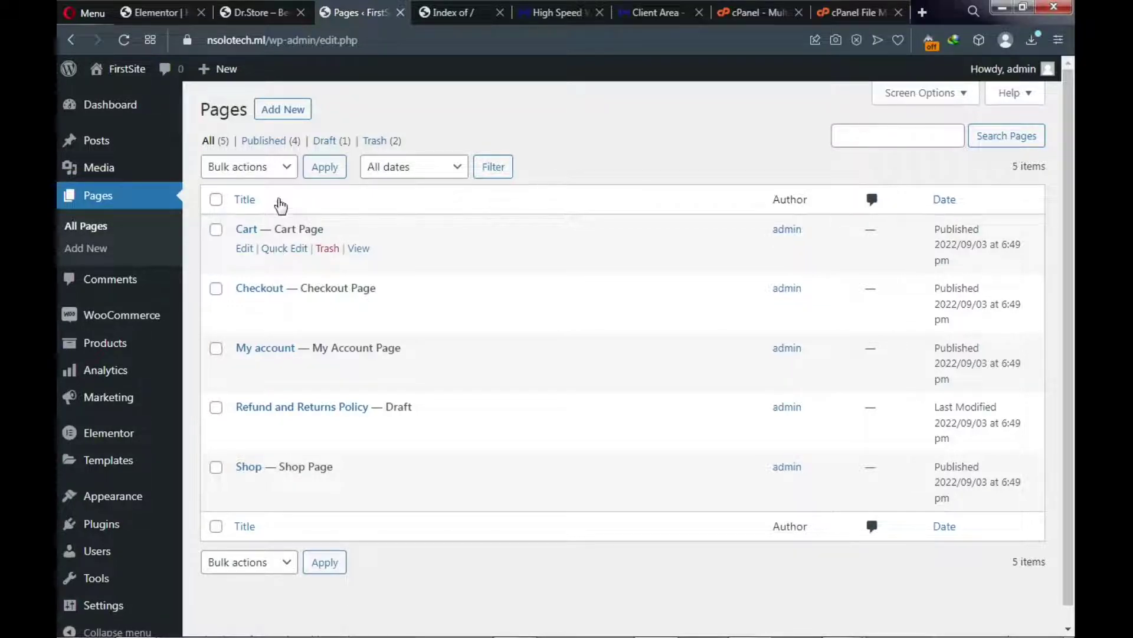
click(282, 113)
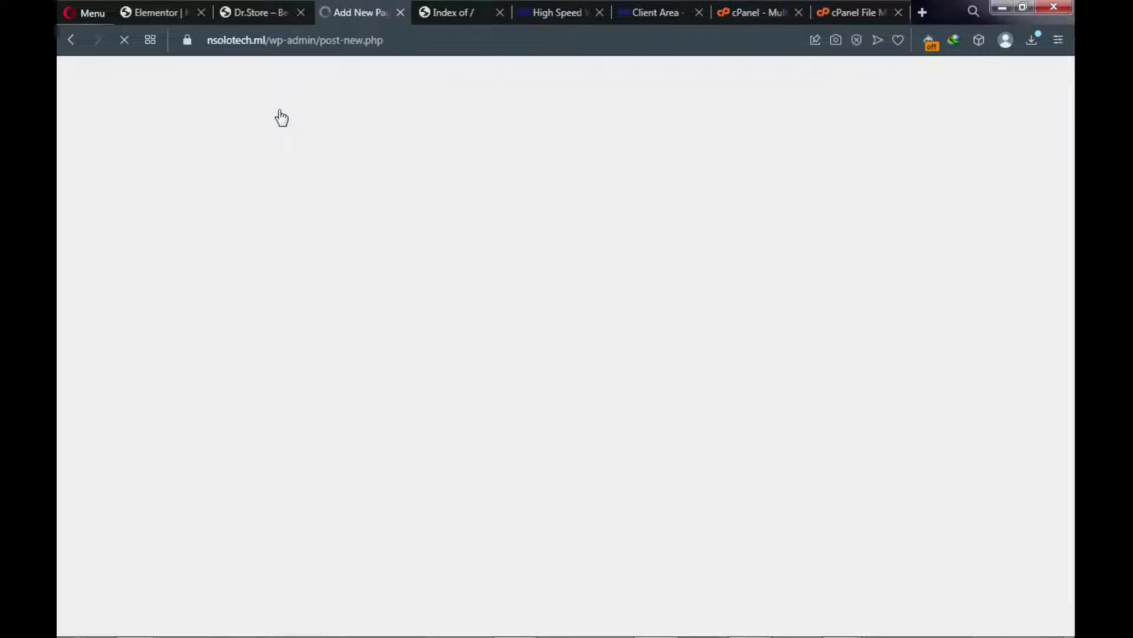
click(253, 13)
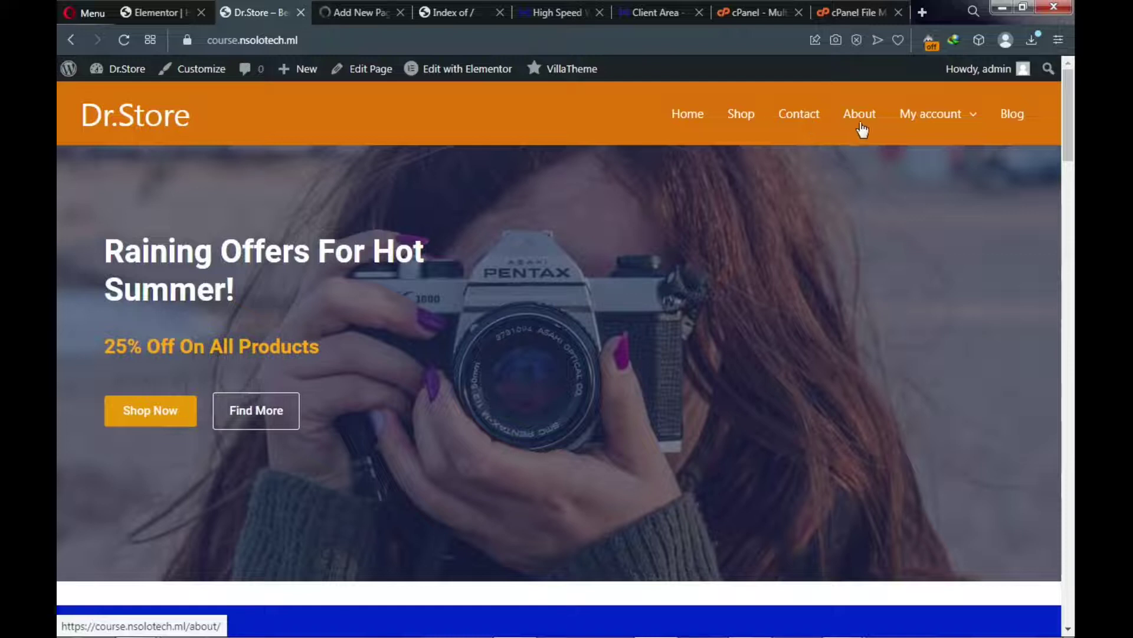
click(357, 12)
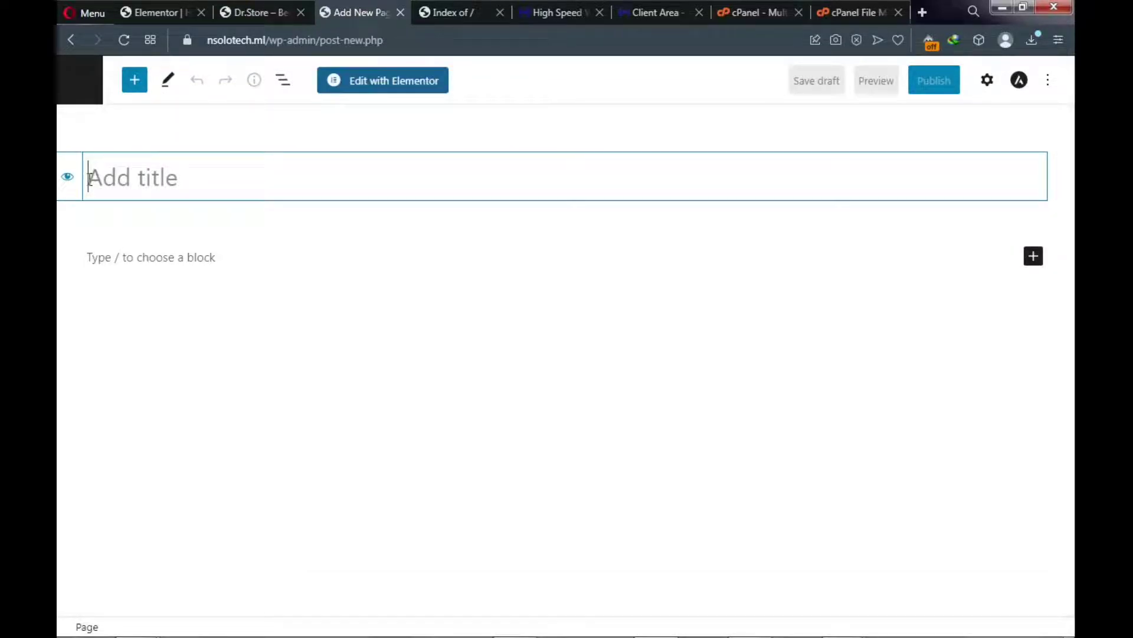
text(Home)
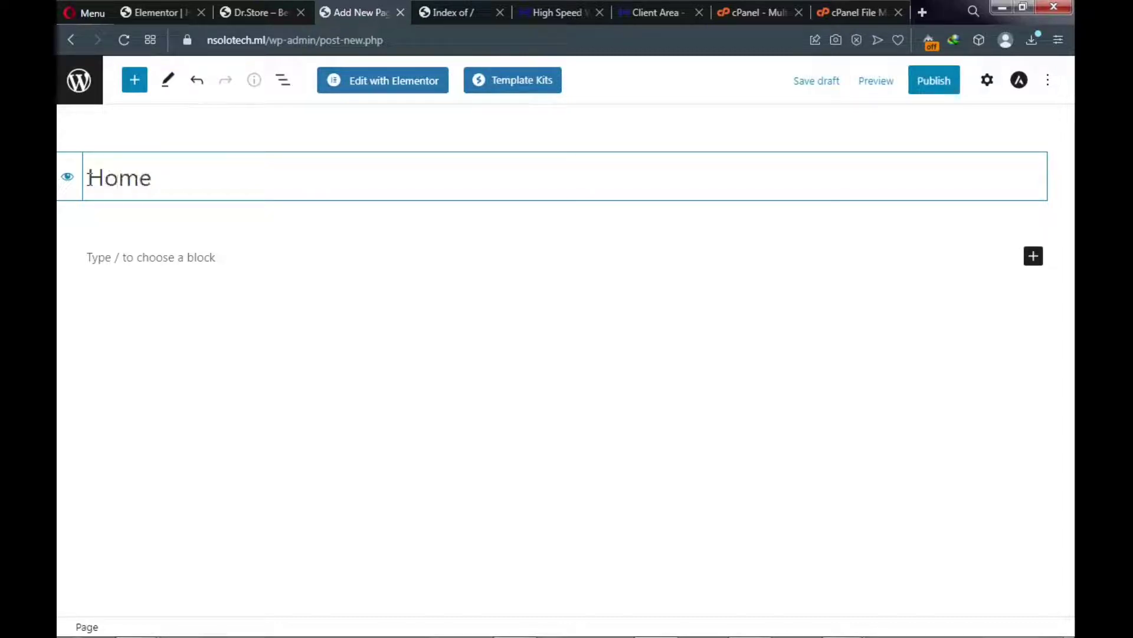
click(929, 83)
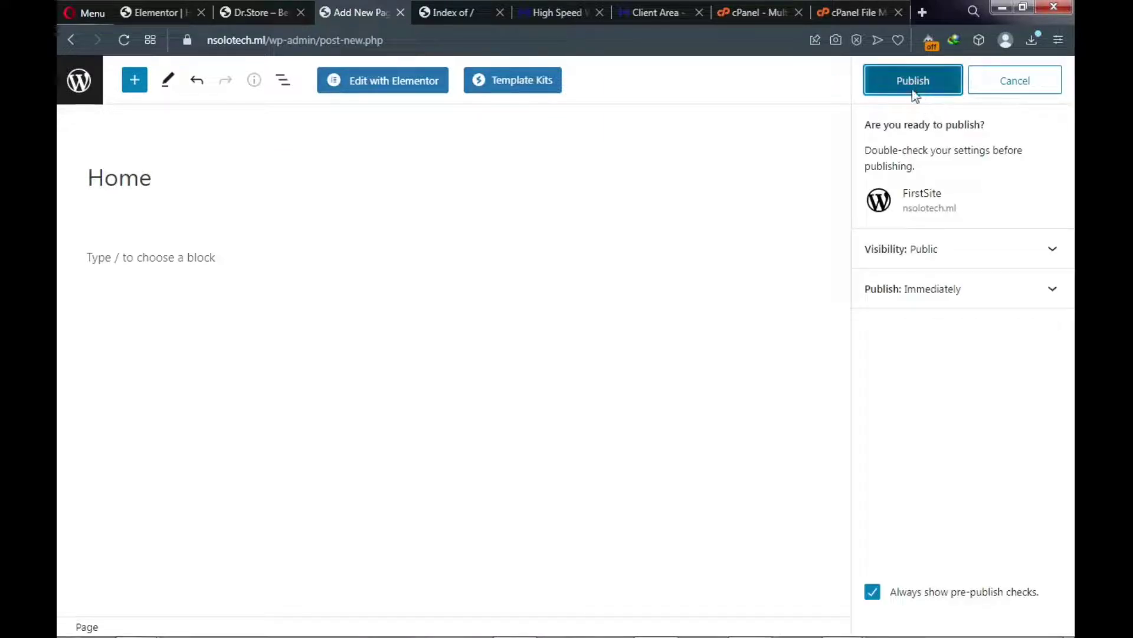
click(913, 83)
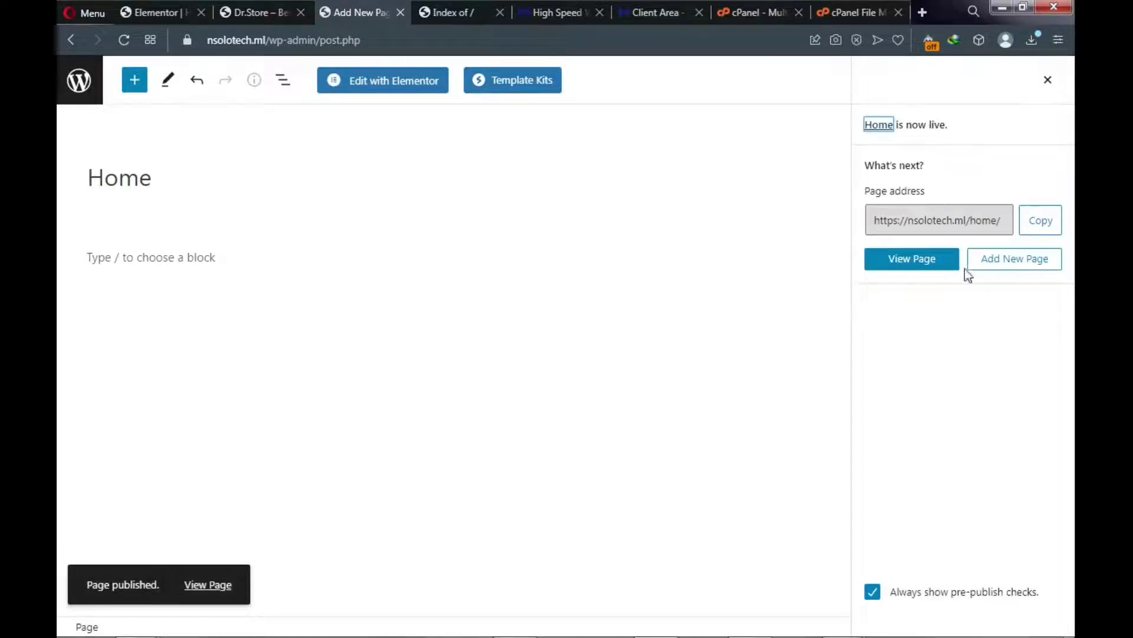
Create another new page titled Contact, save it and publish it
click(1005, 267)
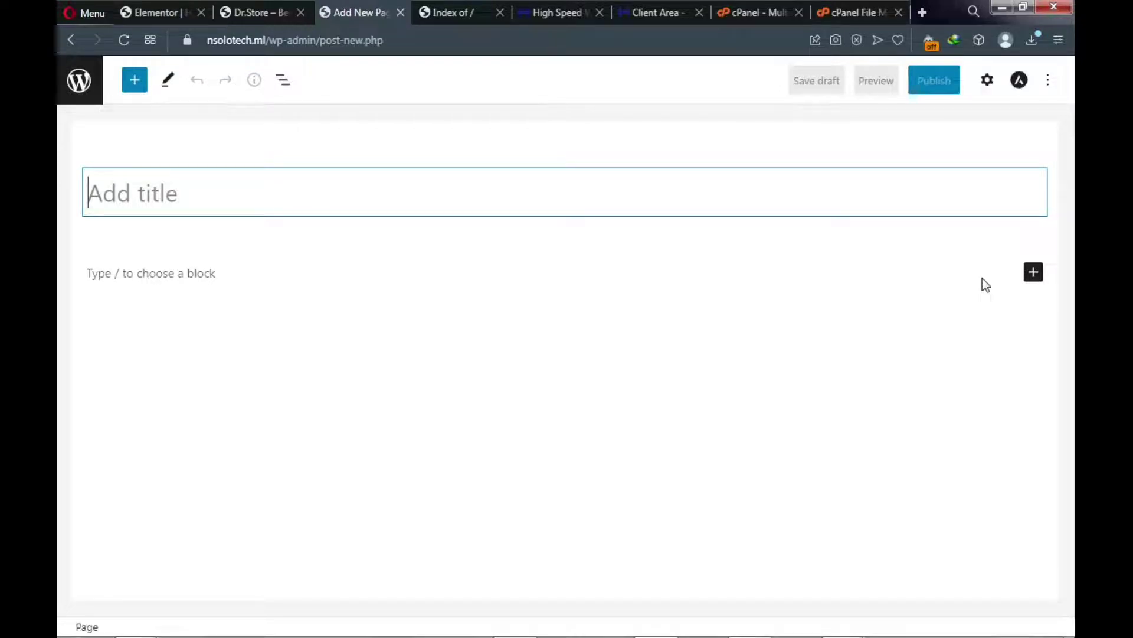
text(Co)
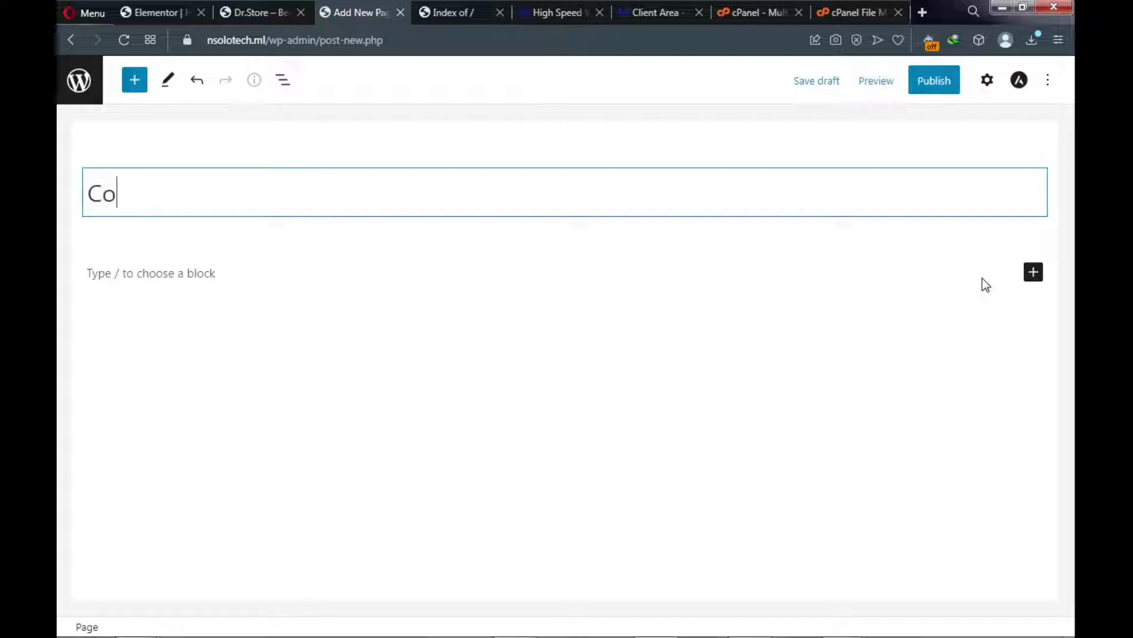
text(nt)
text(act)
key(ctrl+a)
key(ctrl+s)
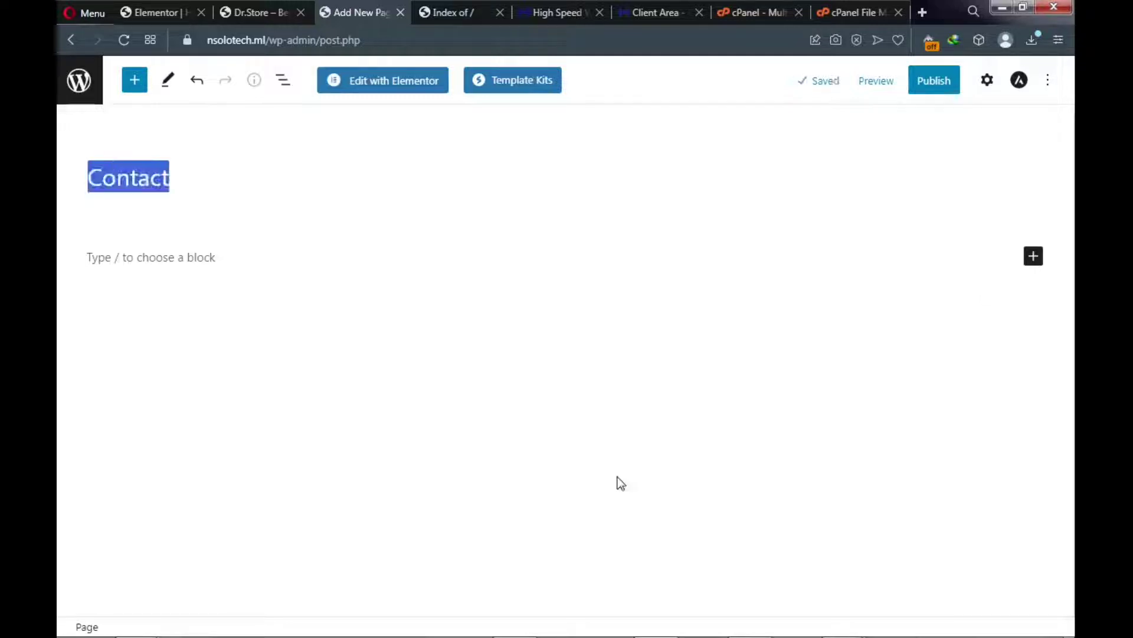
click(650, 368)
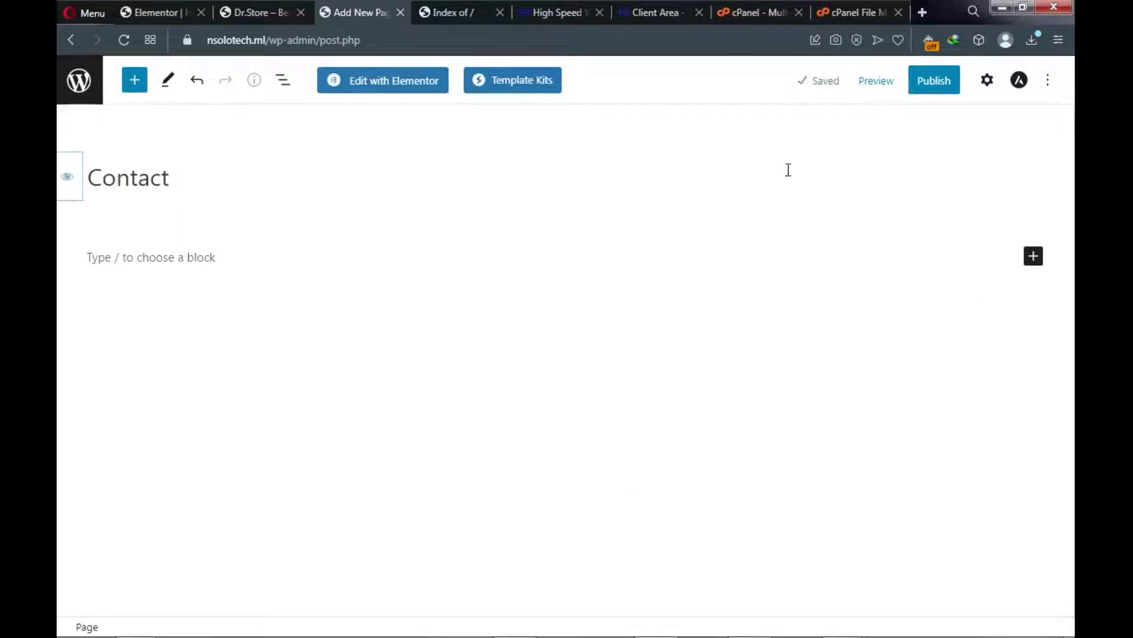
click(933, 93)
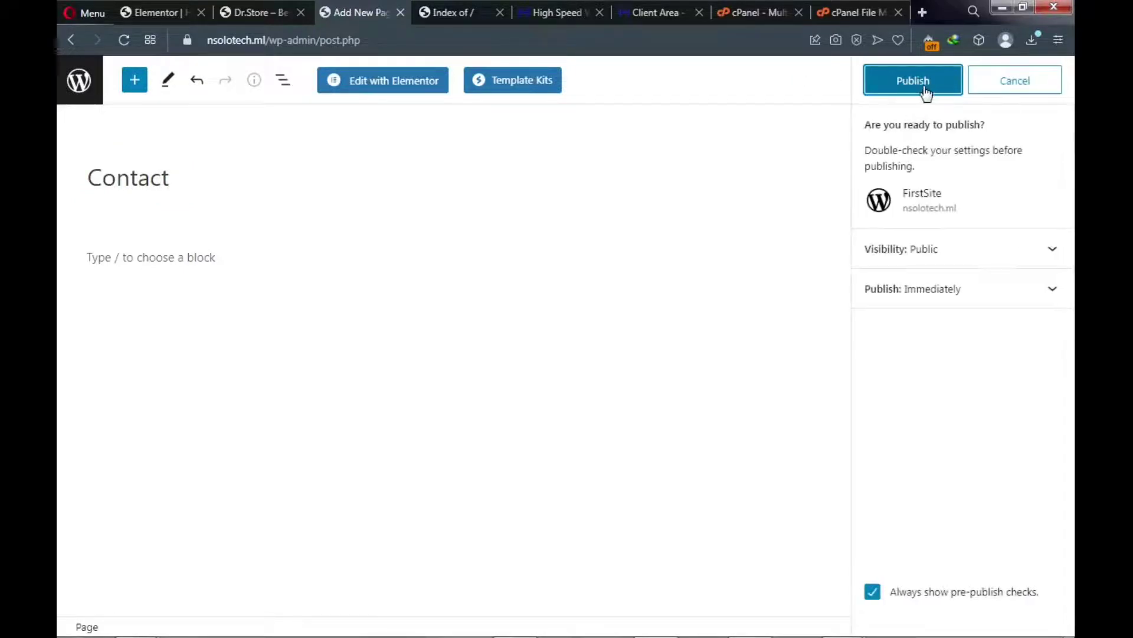
click(922, 89)
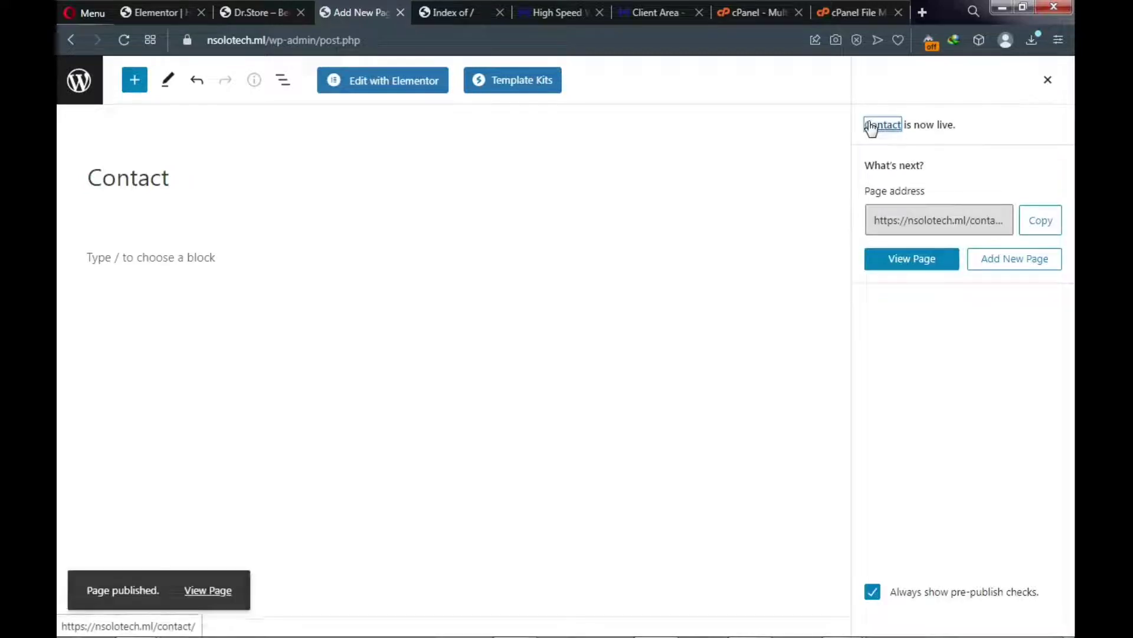
Add a new page titled Blog and publish it
click(1016, 264)
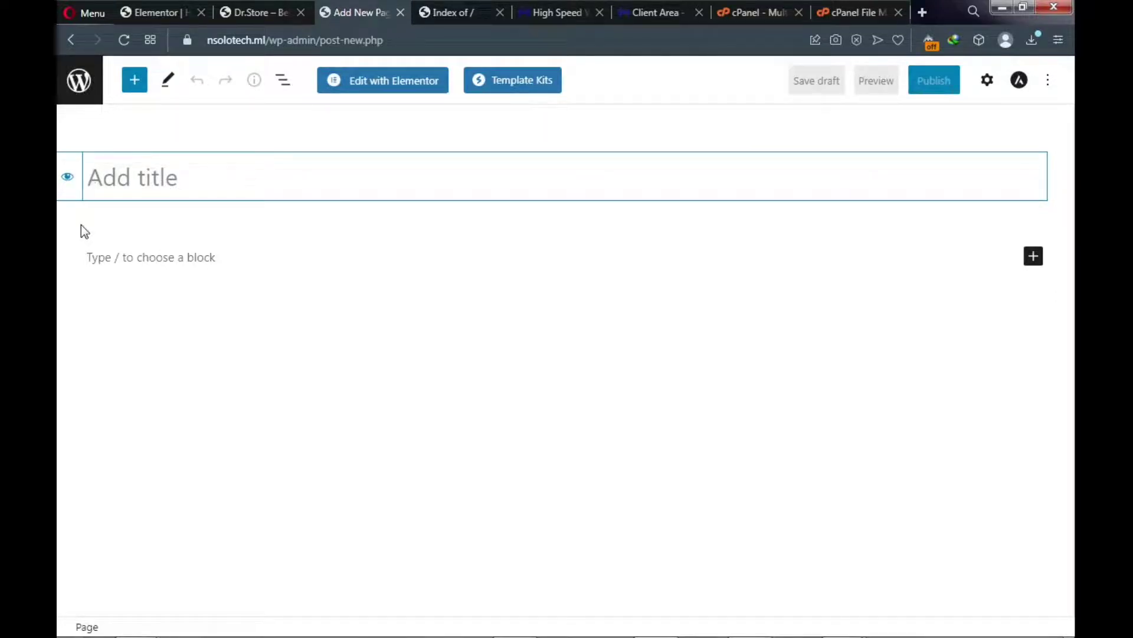
text(Blog)
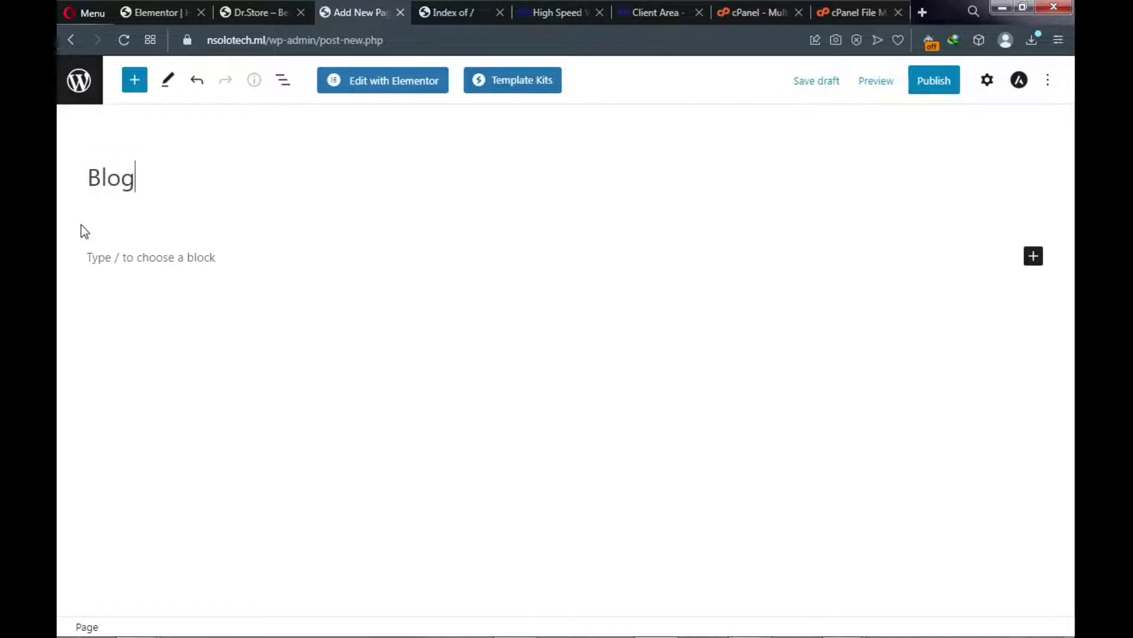
click(927, 89)
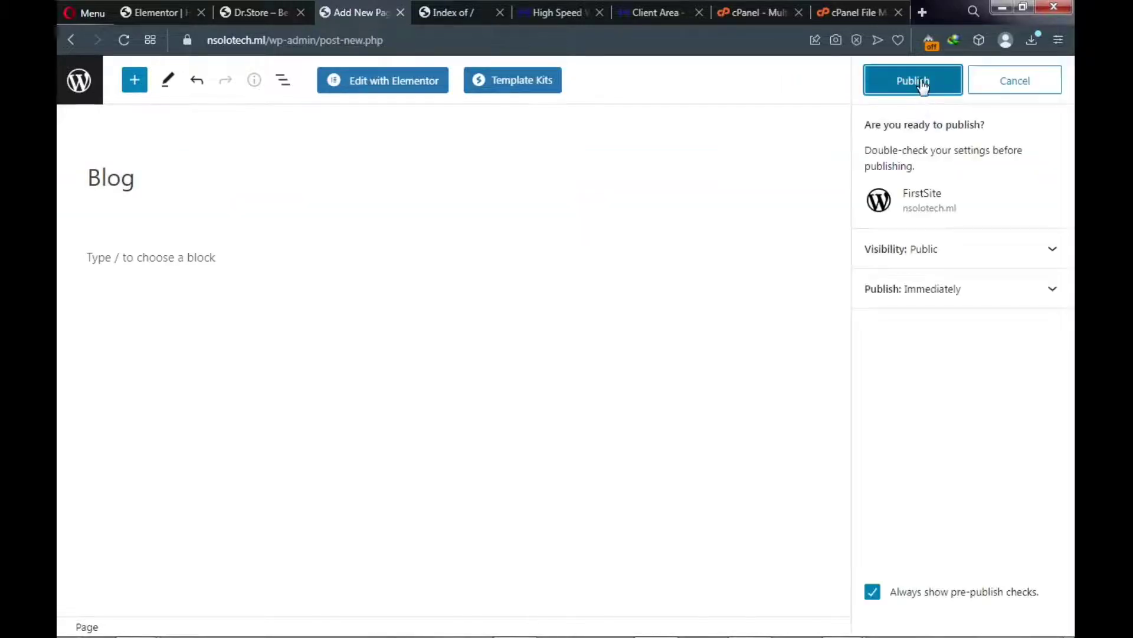
click(919, 87)
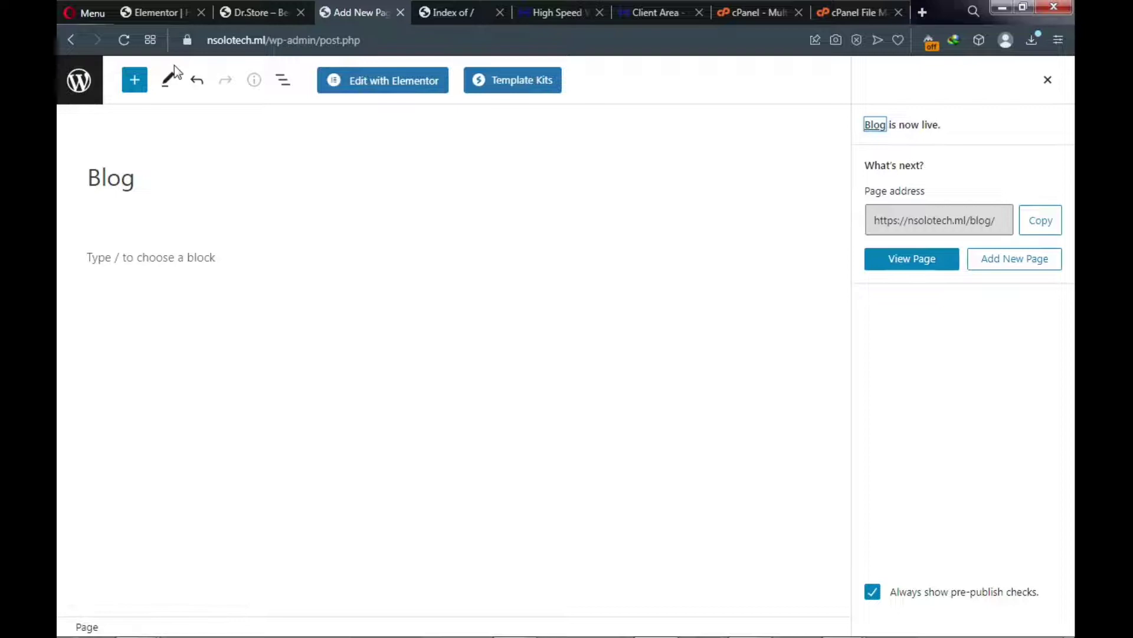
Return to the list of all pages and refresh it to review the newly published pages
click(72, 41)
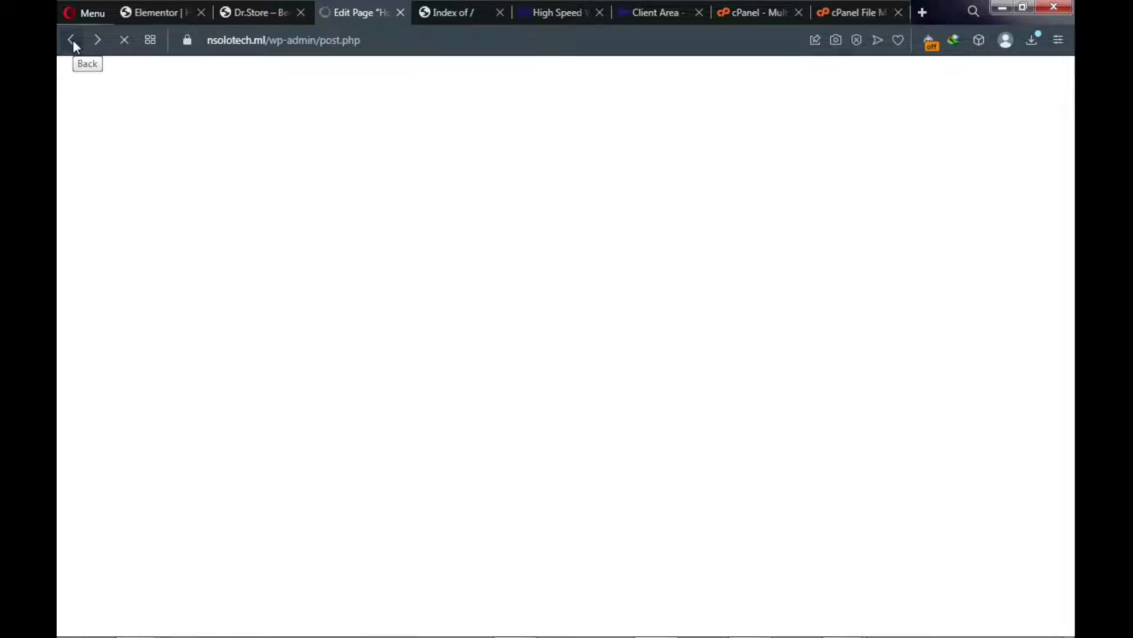
click(73, 40)
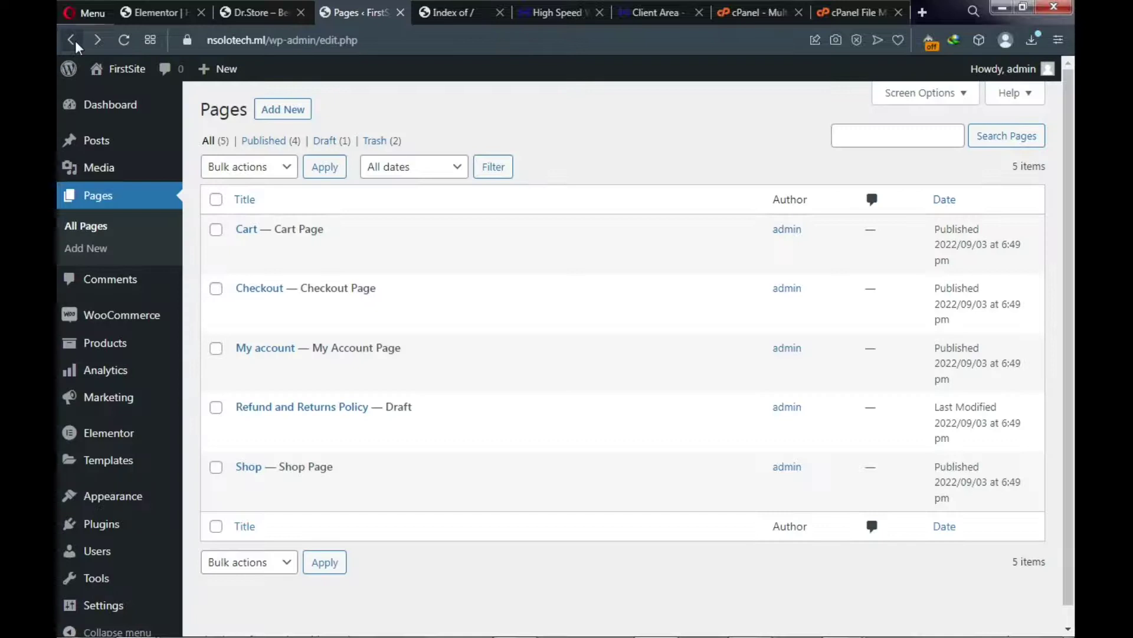
click(124, 40)
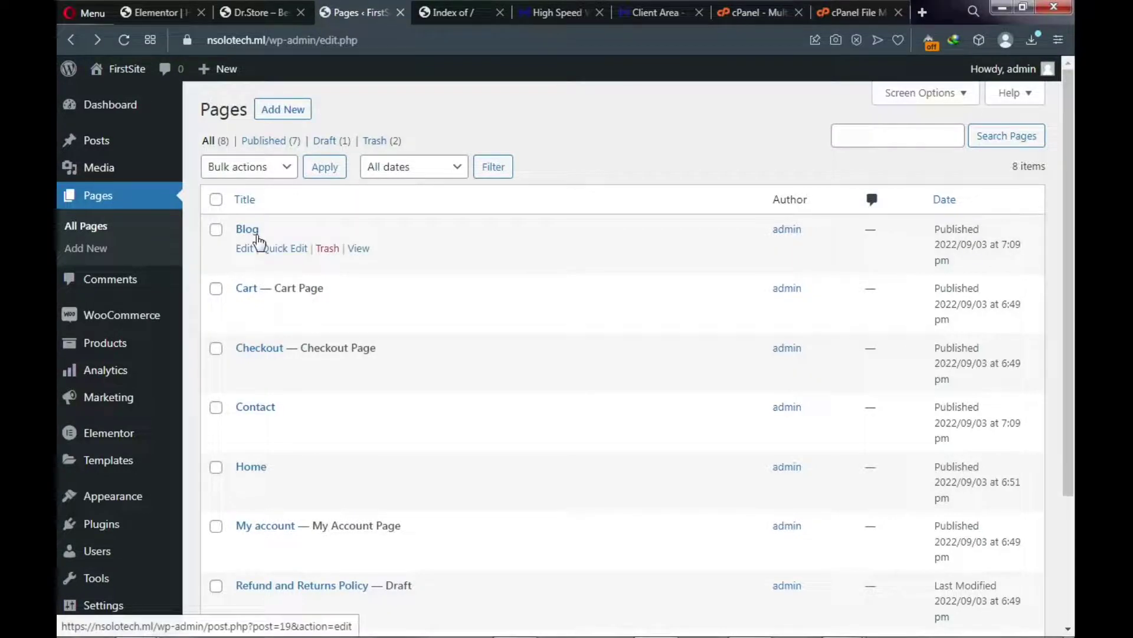
scroll(65, 295, down, 3)
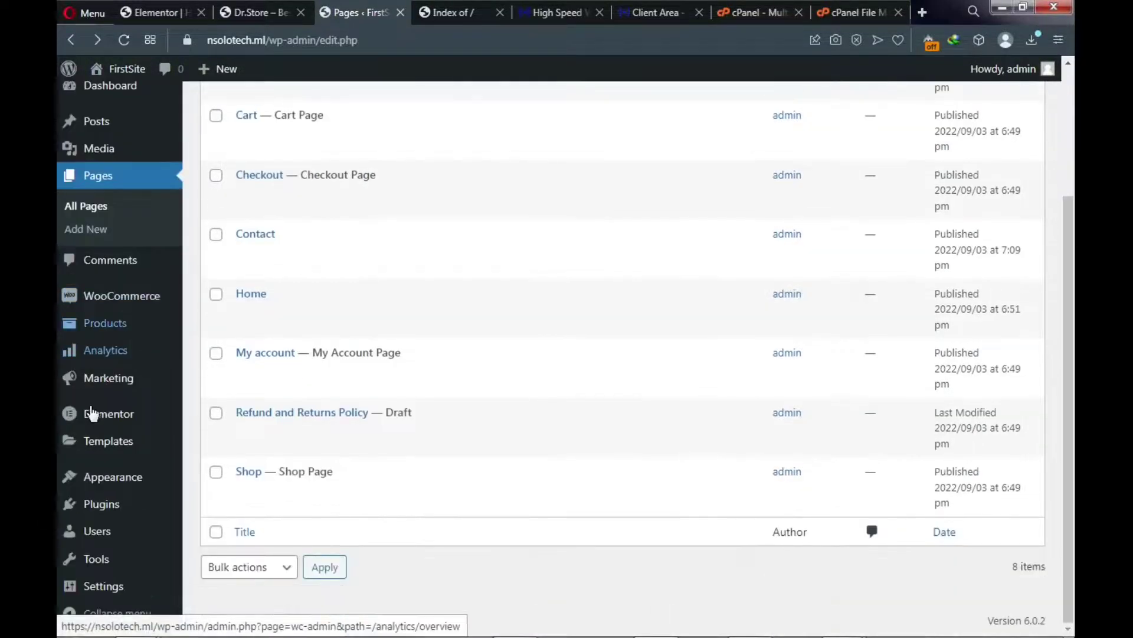
In the Reading settings, display a static page with Home as the homepage and Blog as the posts page, and save the changes
mouse_move(65, 583)
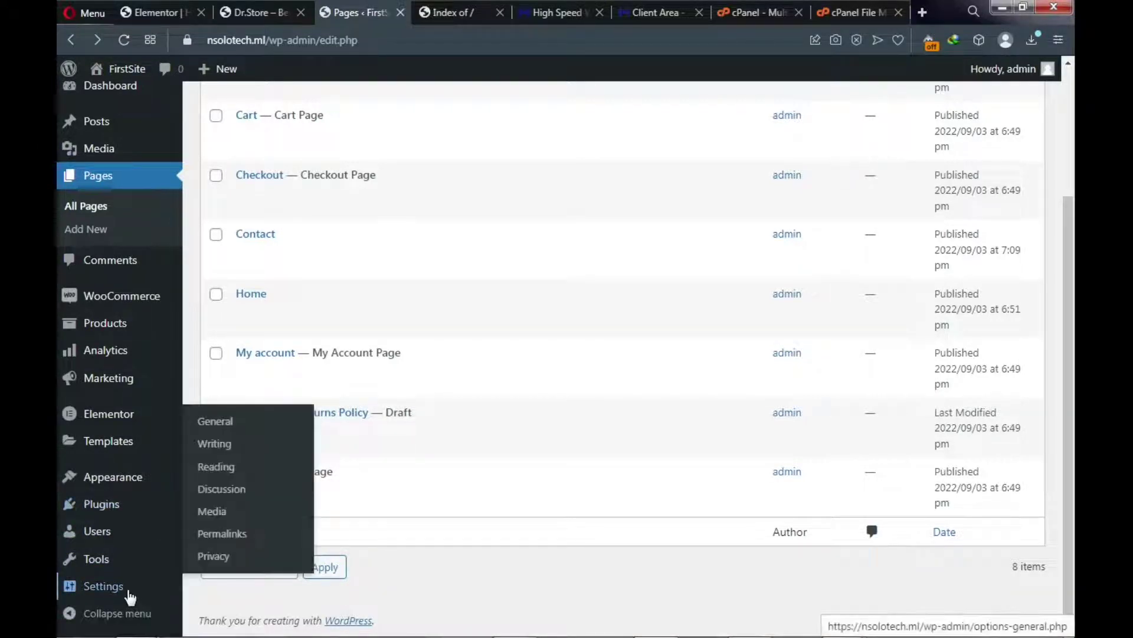
click(224, 470)
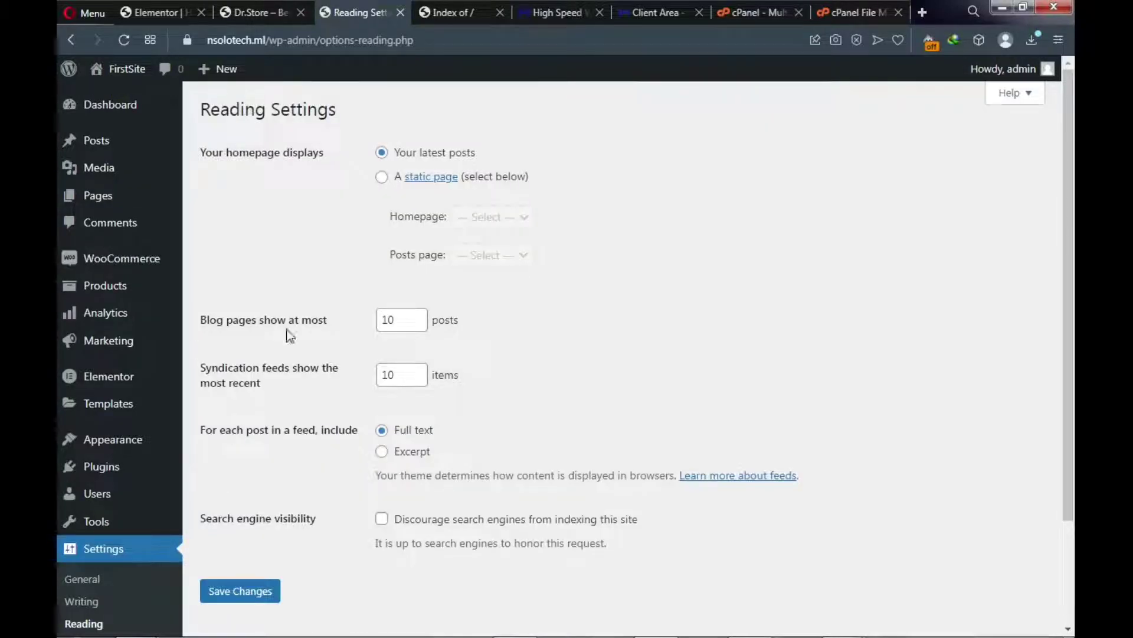
click(381, 178)
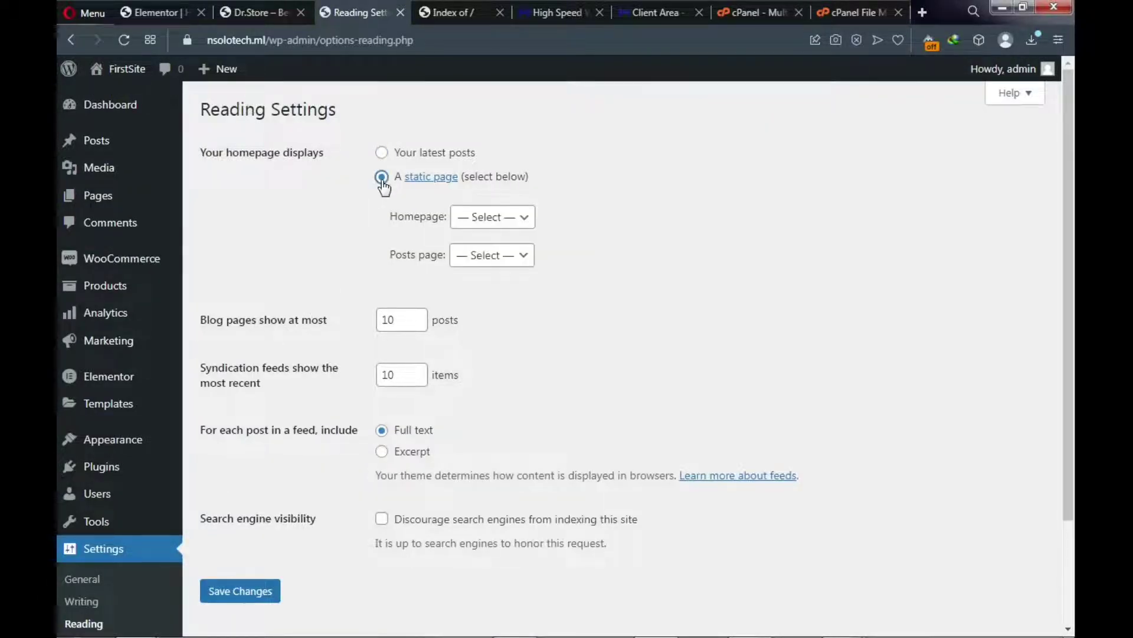
click(509, 224)
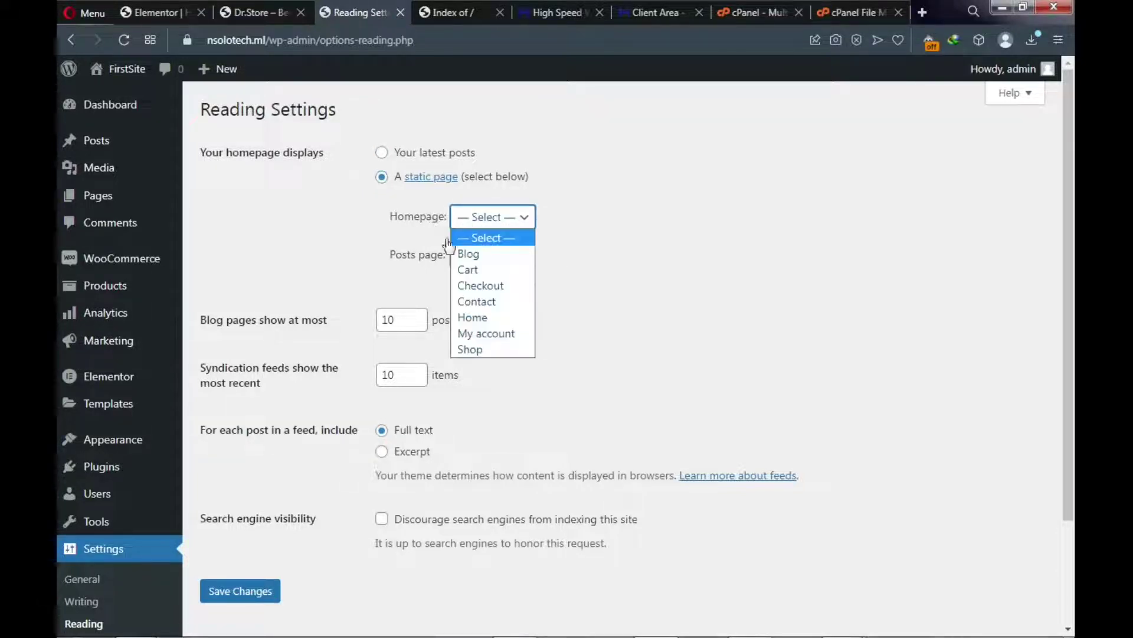
click(472, 318)
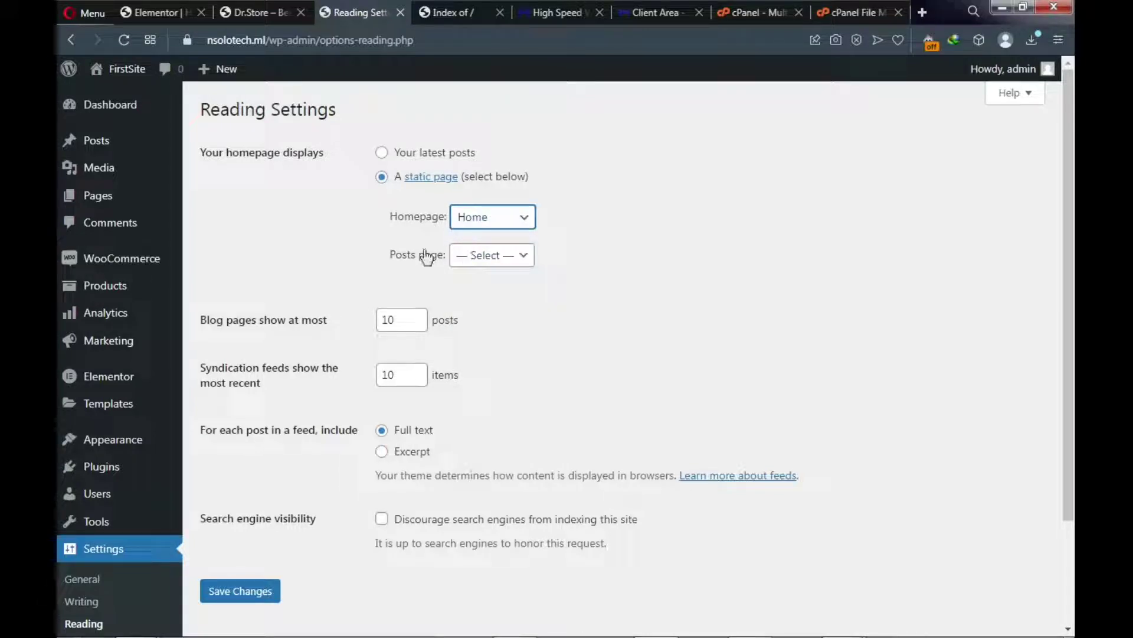
click(513, 259)
click(487, 297)
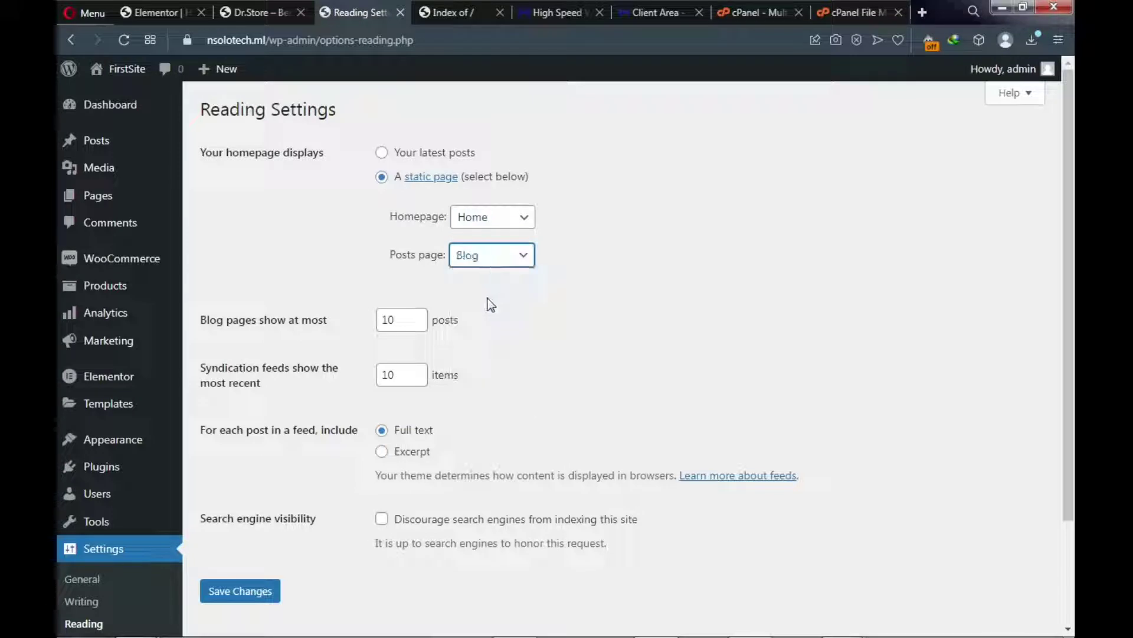
click(236, 597)
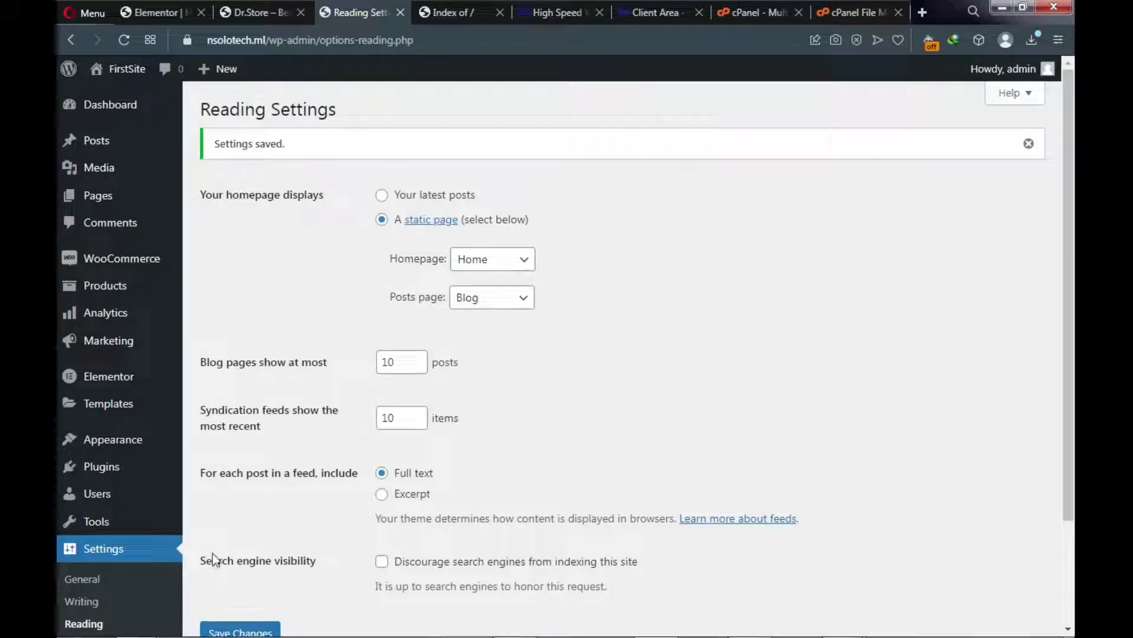
From the list of all pages, open the Home page for editing in a new browser tab and launch Elementor for it
mouse_move(98, 196)
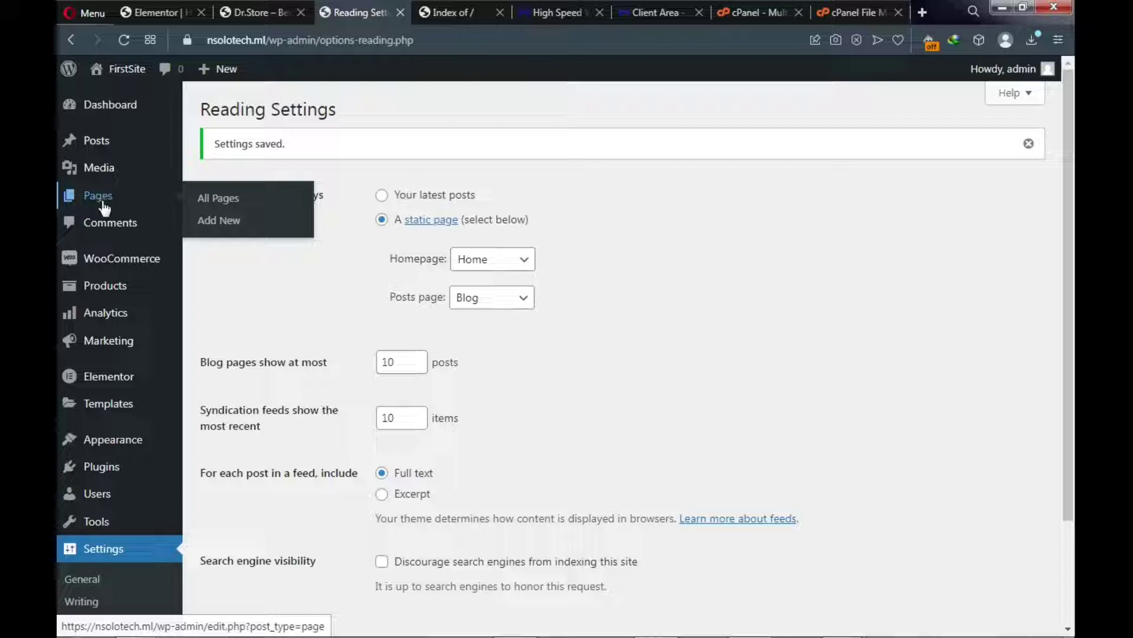
click(211, 207)
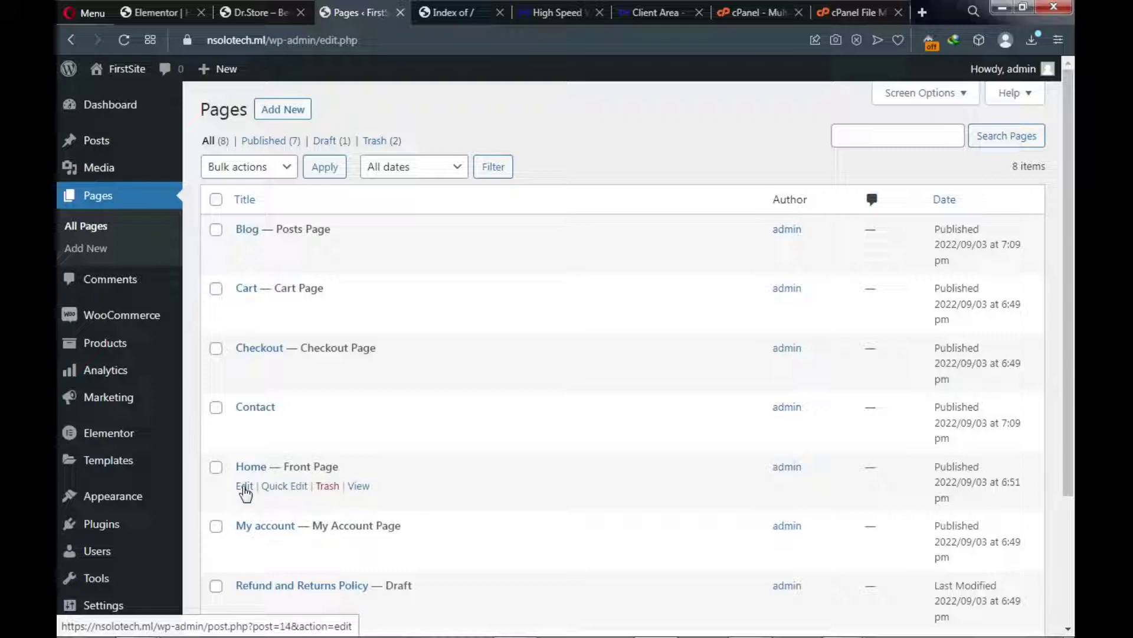
right_click(244, 489)
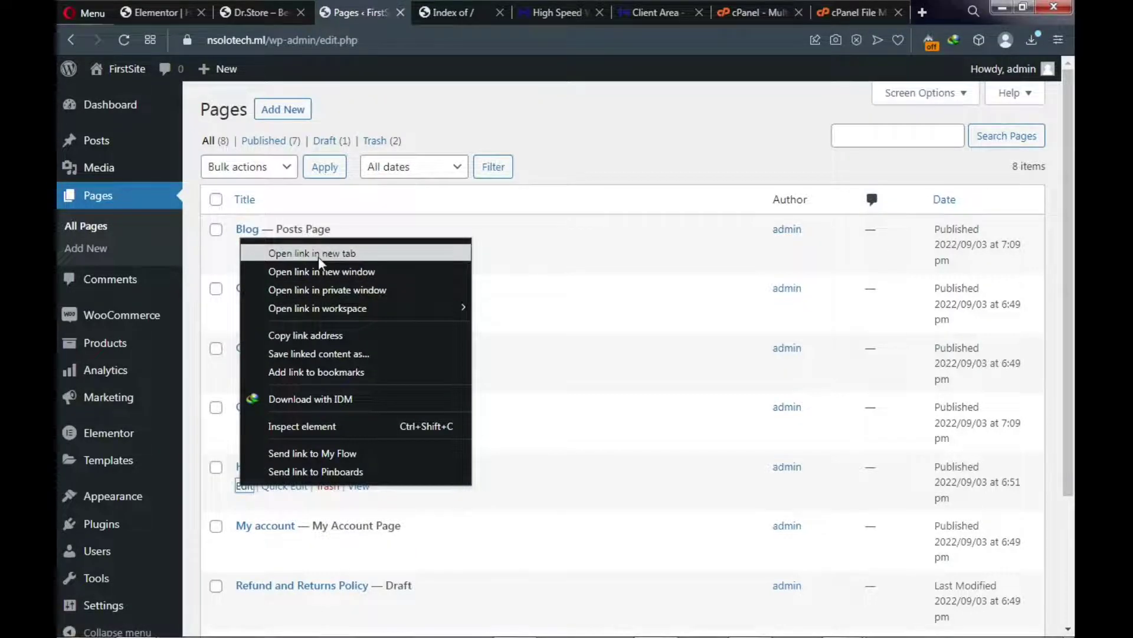
click(318, 255)
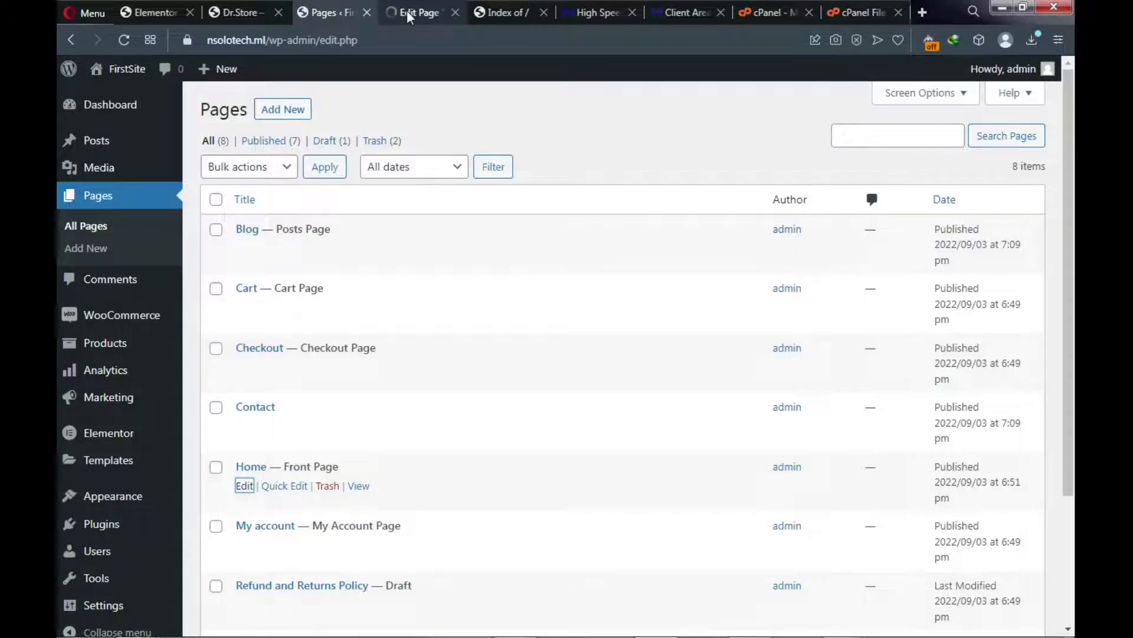
click(406, 10)
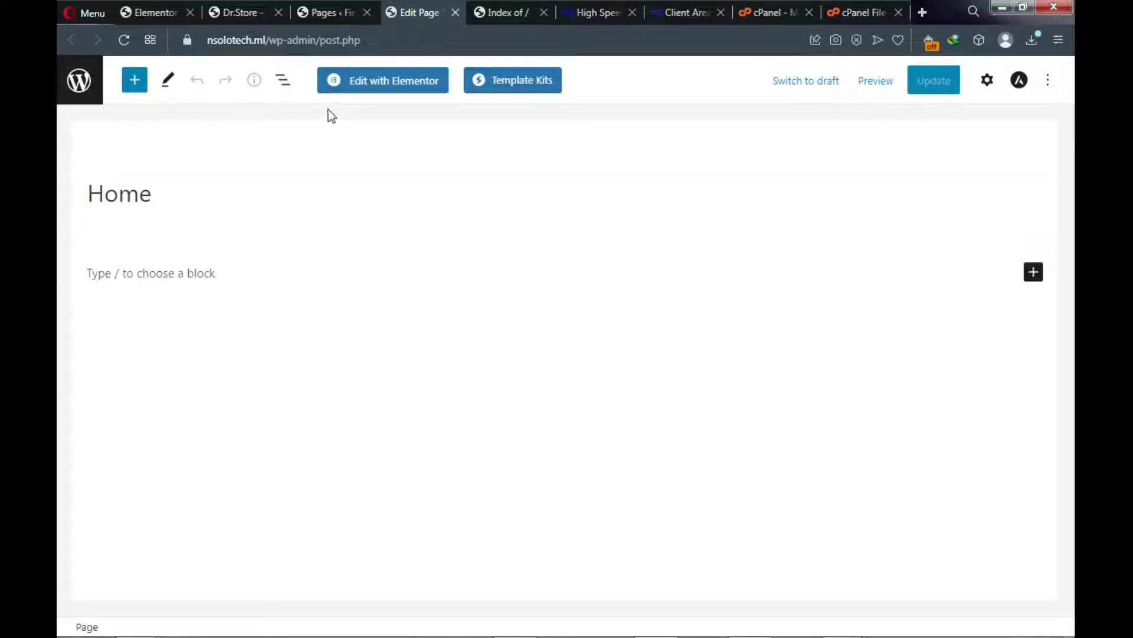
click(368, 88)
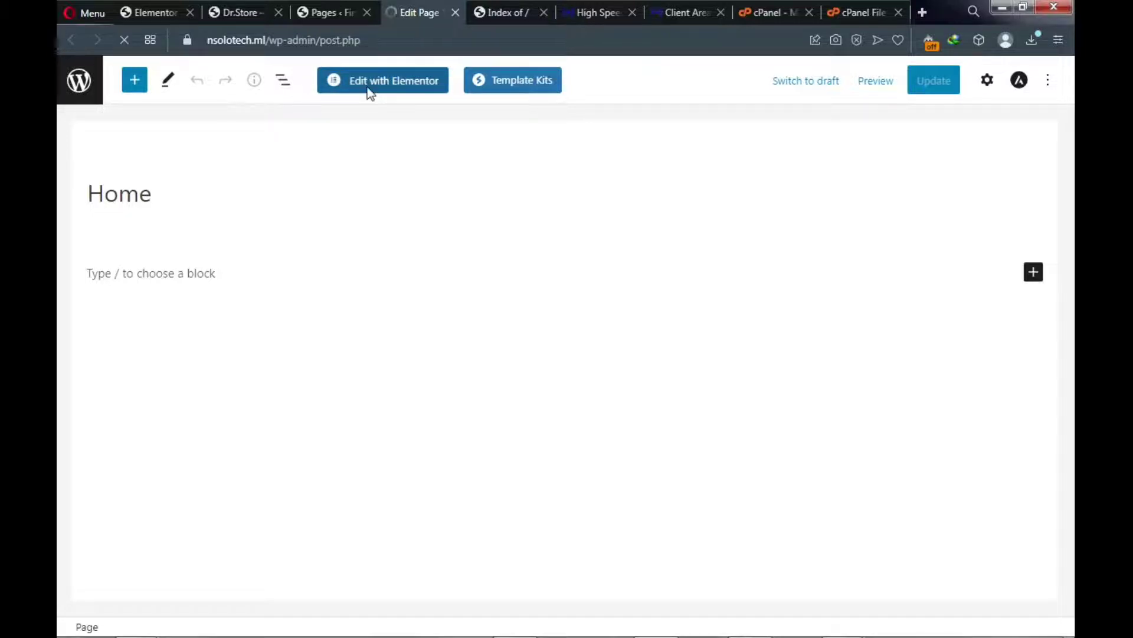
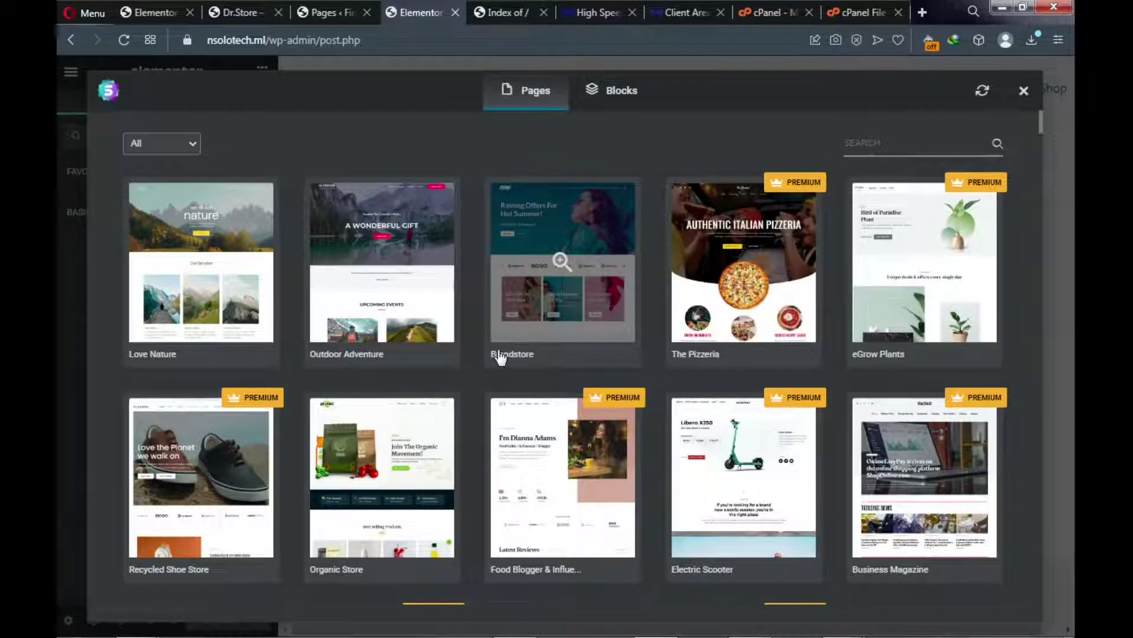
Preview the Home template of the Brandstore kit, import it into the Home page and update the page
click(538, 301)
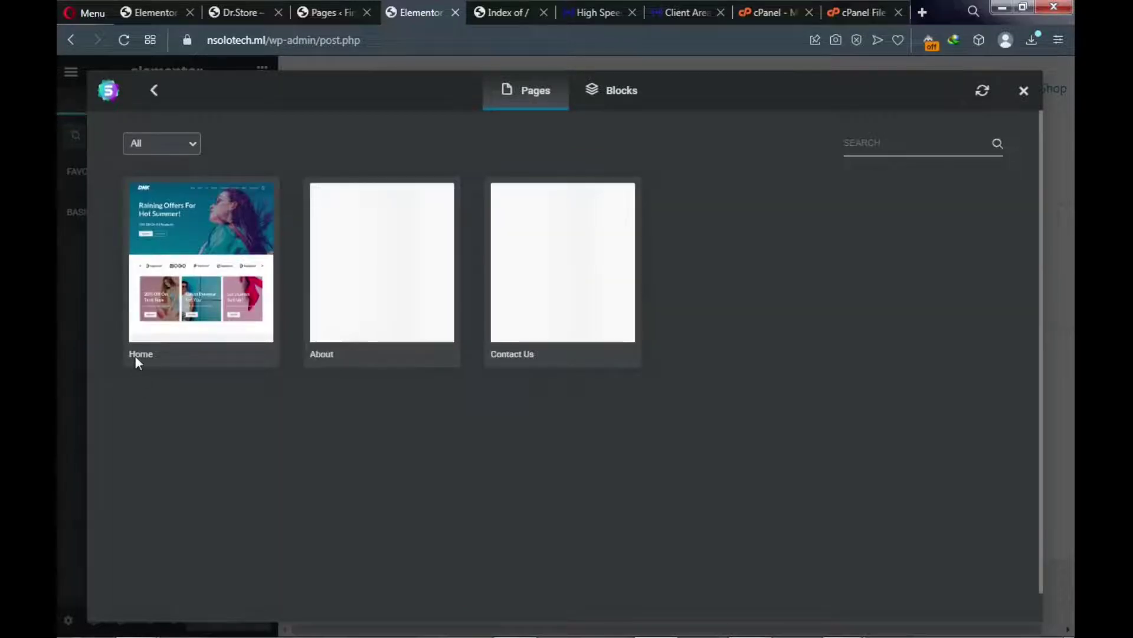
click(189, 313)
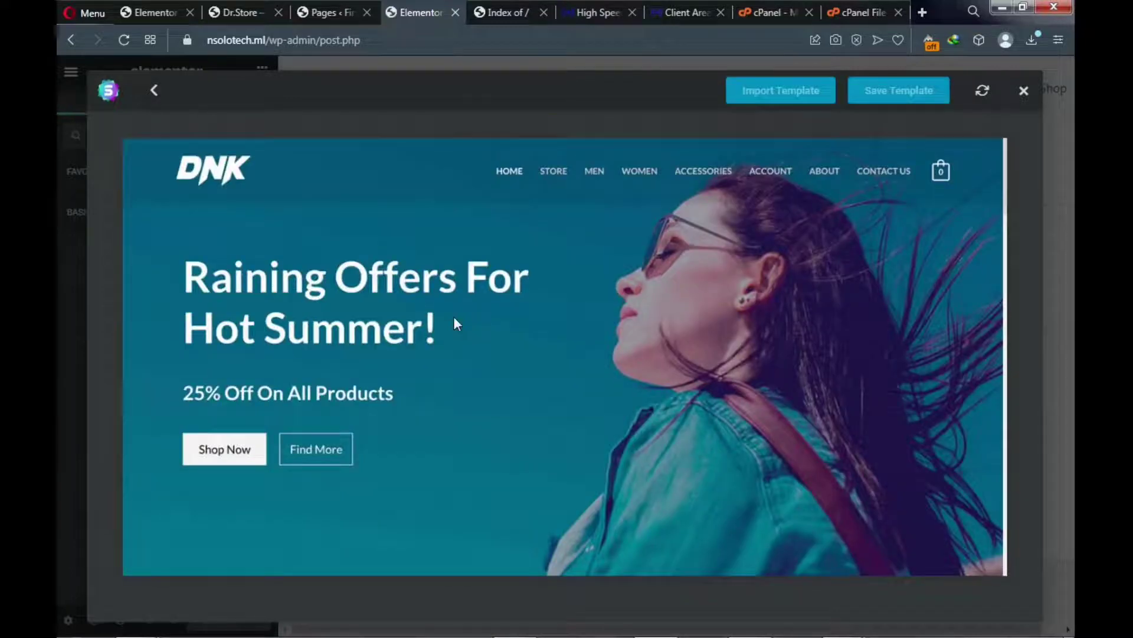
scroll(453, 316, down, 5)
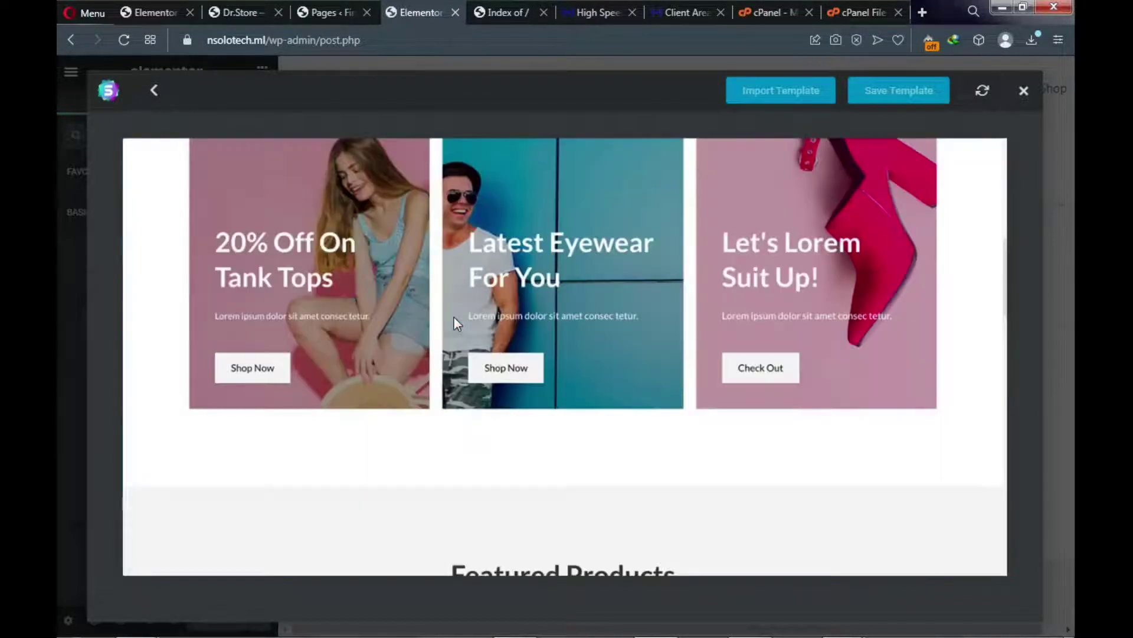
scroll(455, 317, down, 10)
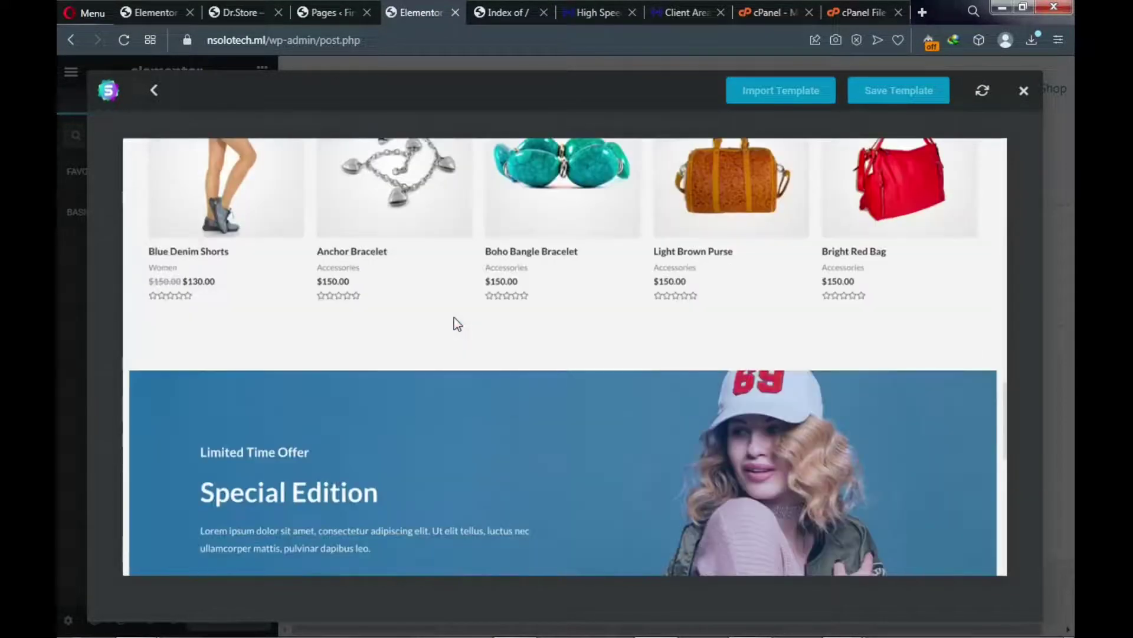
scroll(454, 317, down, 10)
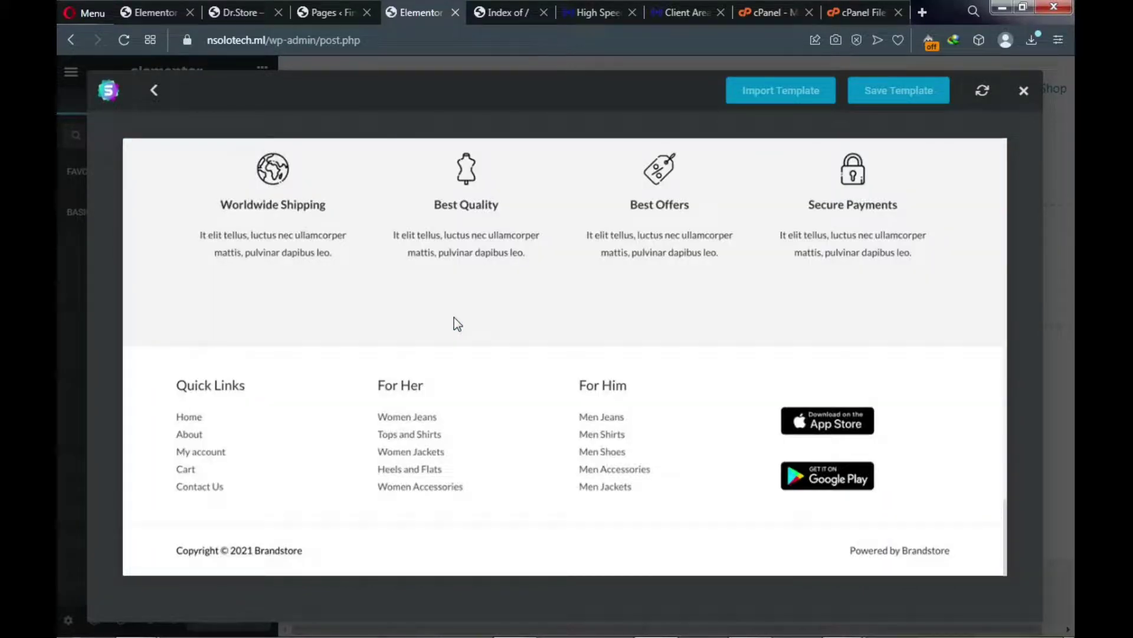
scroll(455, 317, up, 10)
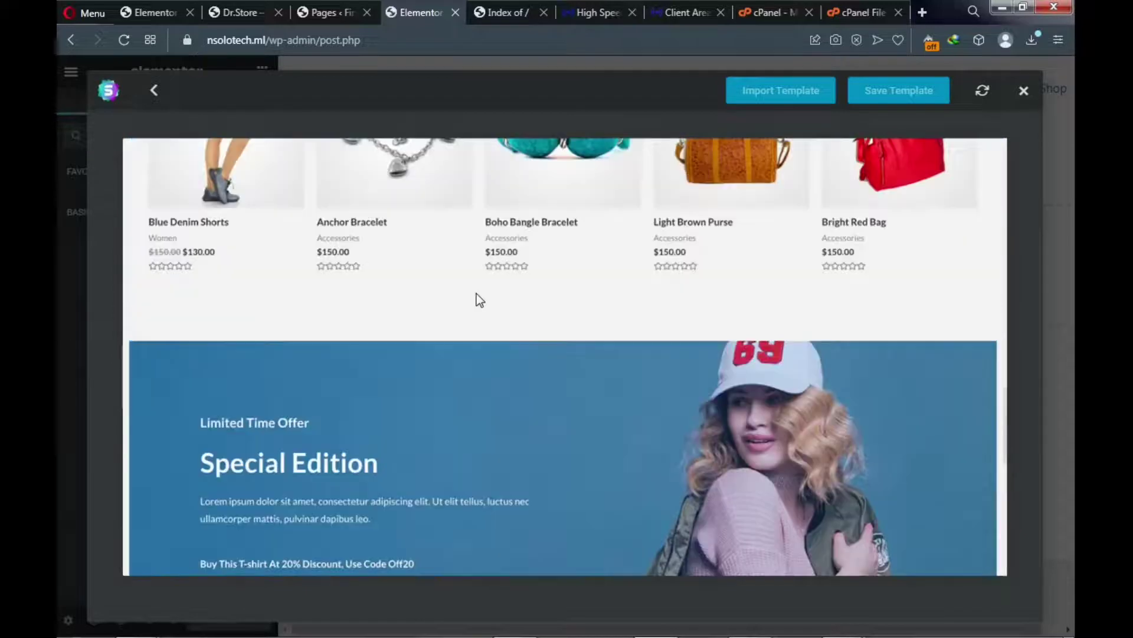
scroll(539, 270, up, 5)
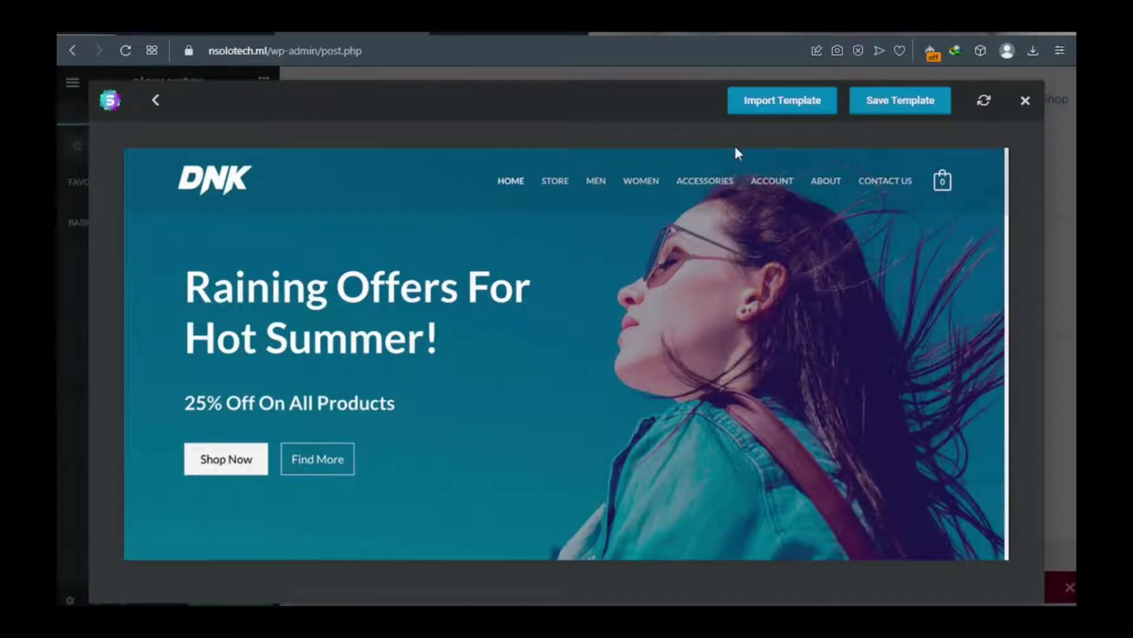
click(764, 113)
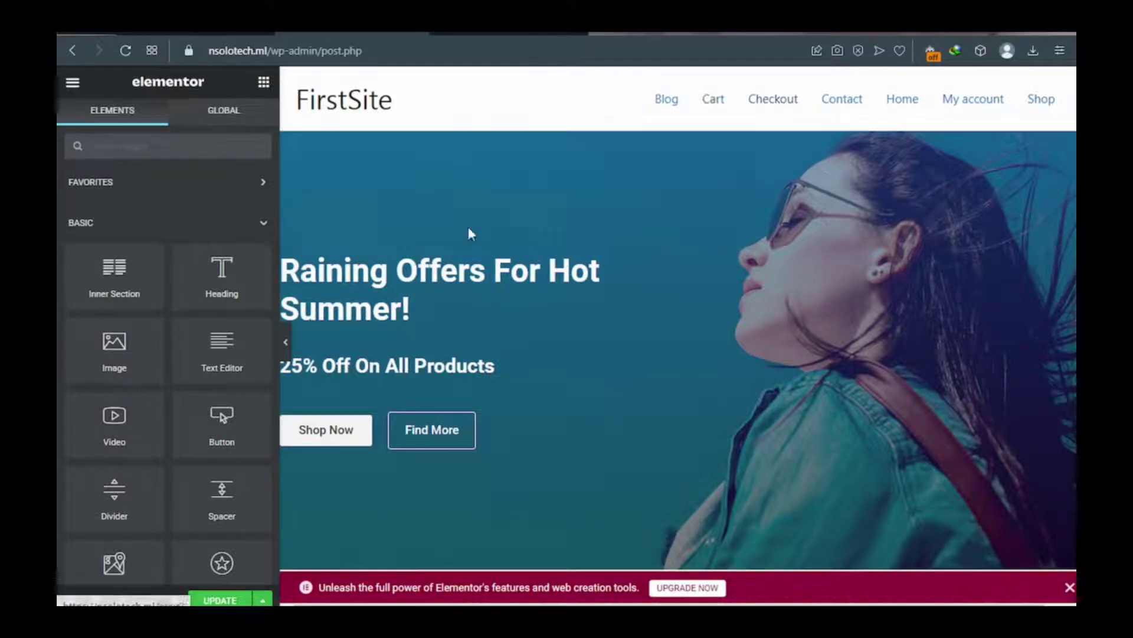
click(217, 600)
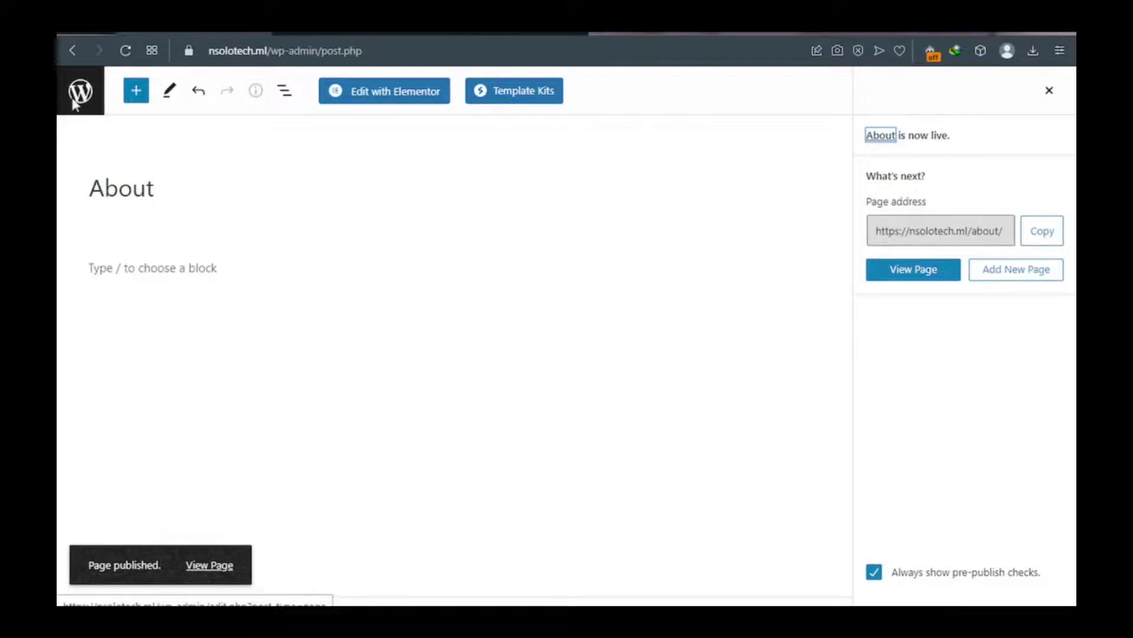
Go back to the list of all pages and open the Contact page for editing in a new browser tab
click(88, 103)
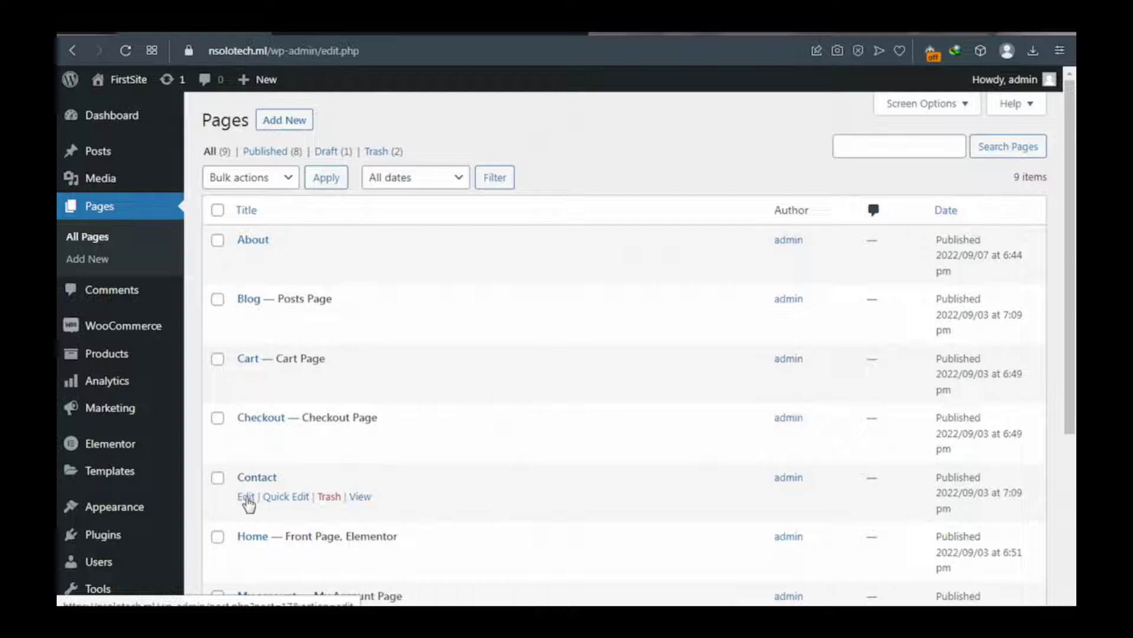
right_click(247, 500)
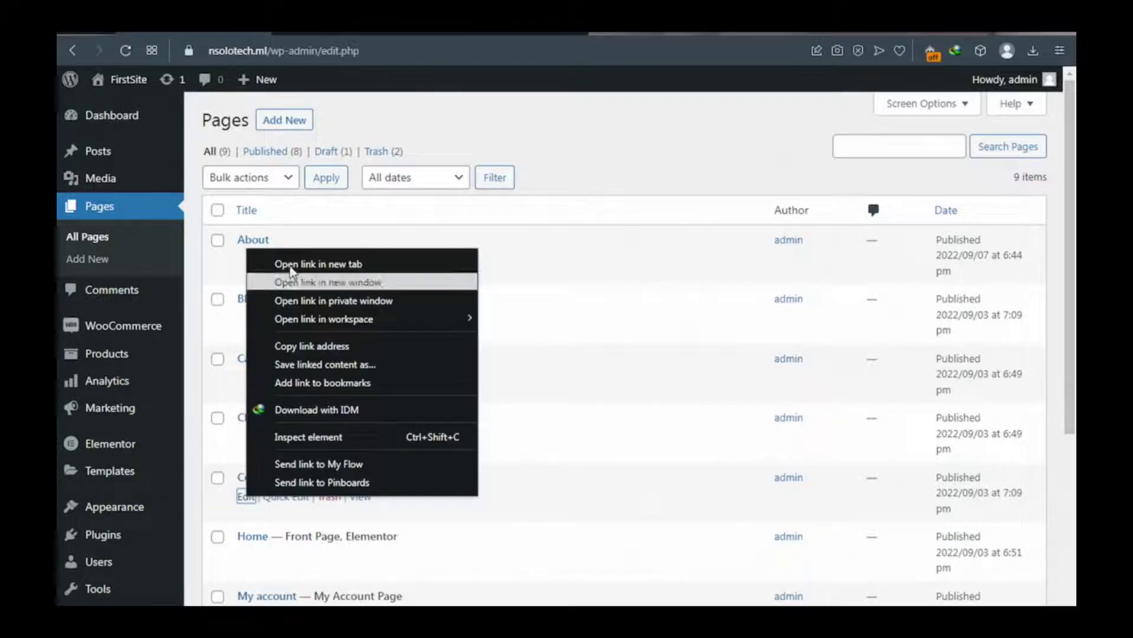
click(290, 264)
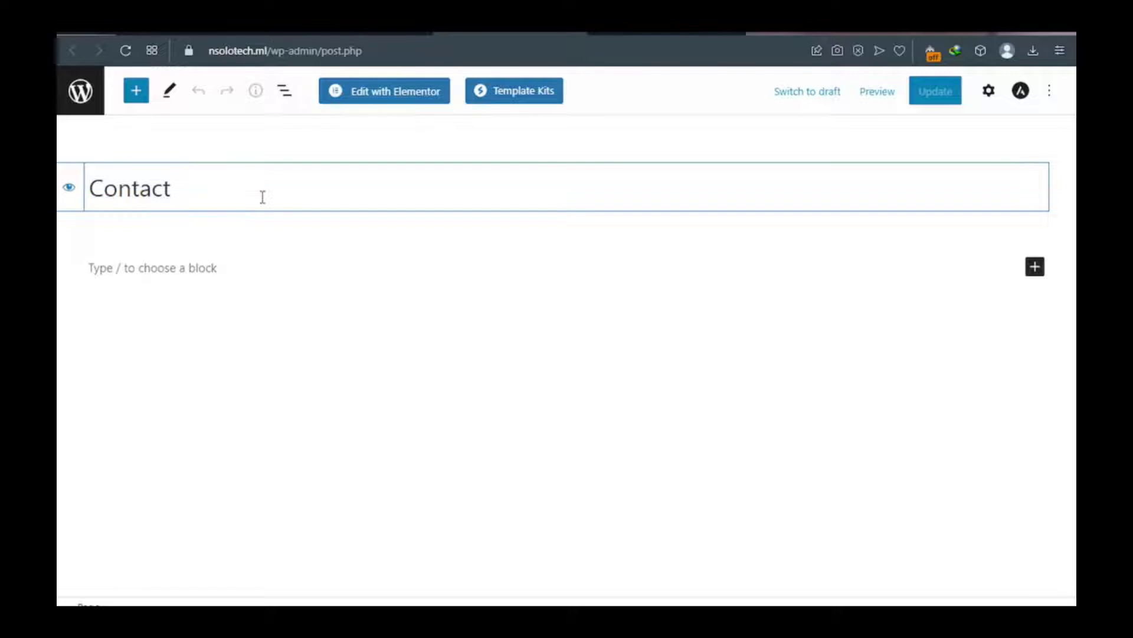
Fill the Contact page with the Brandstore kit's Contact Us template in Elementor and update the page
click(369, 97)
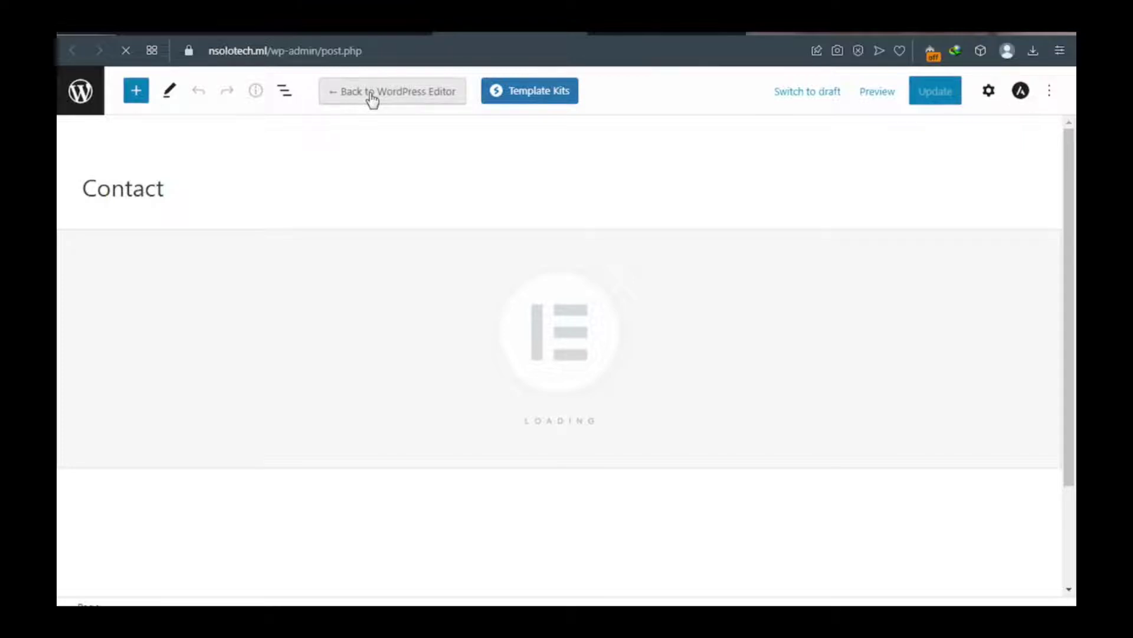
click(372, 95)
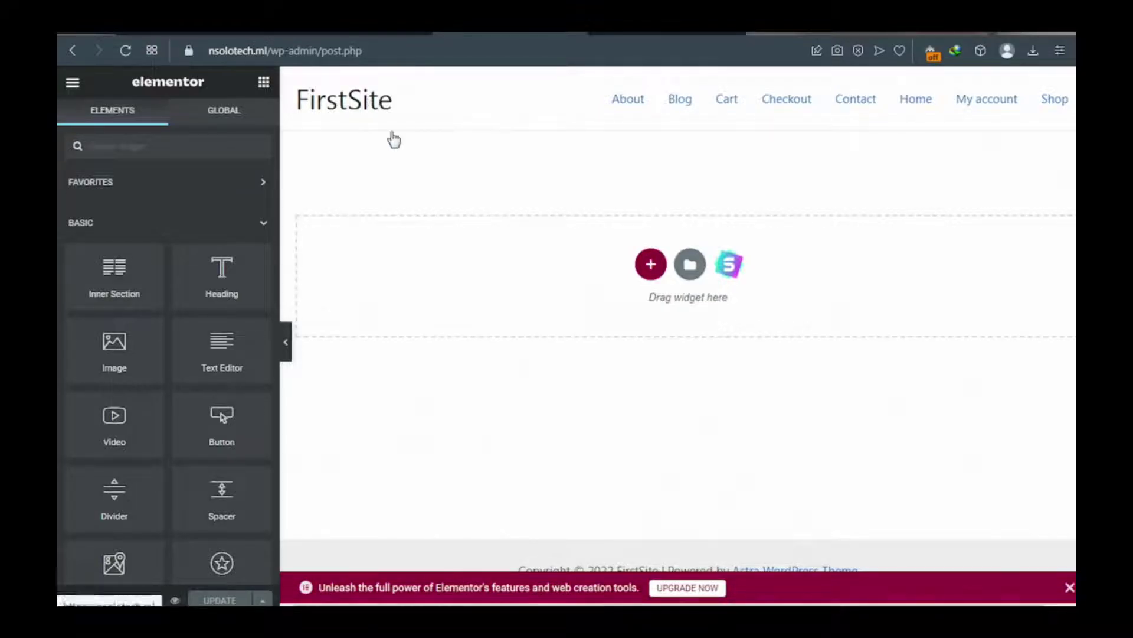
click(730, 266)
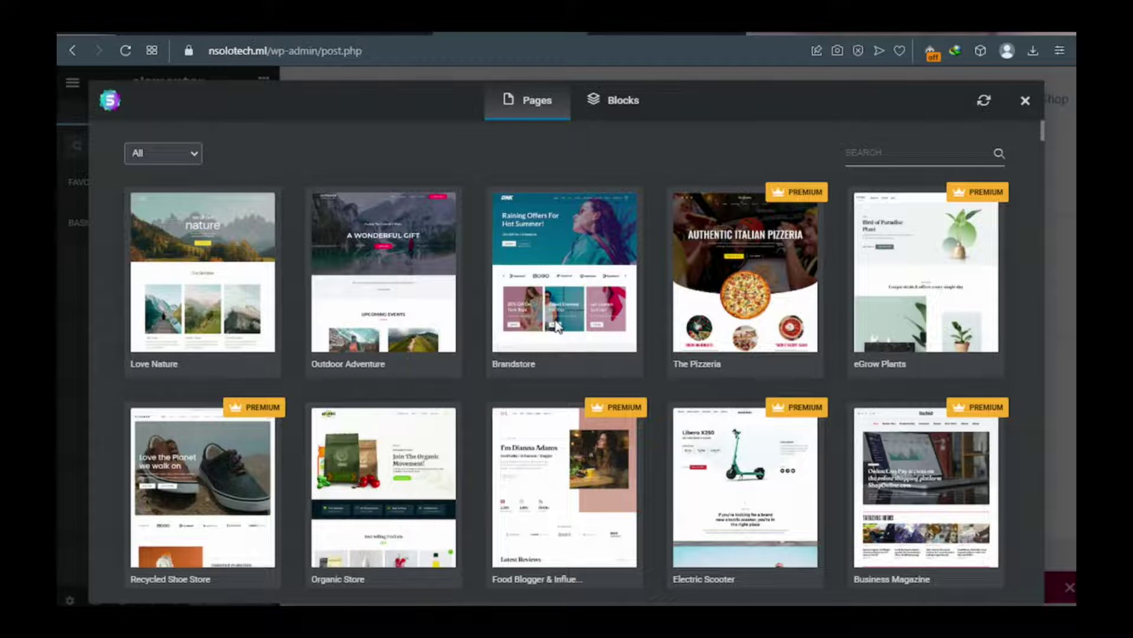
click(557, 324)
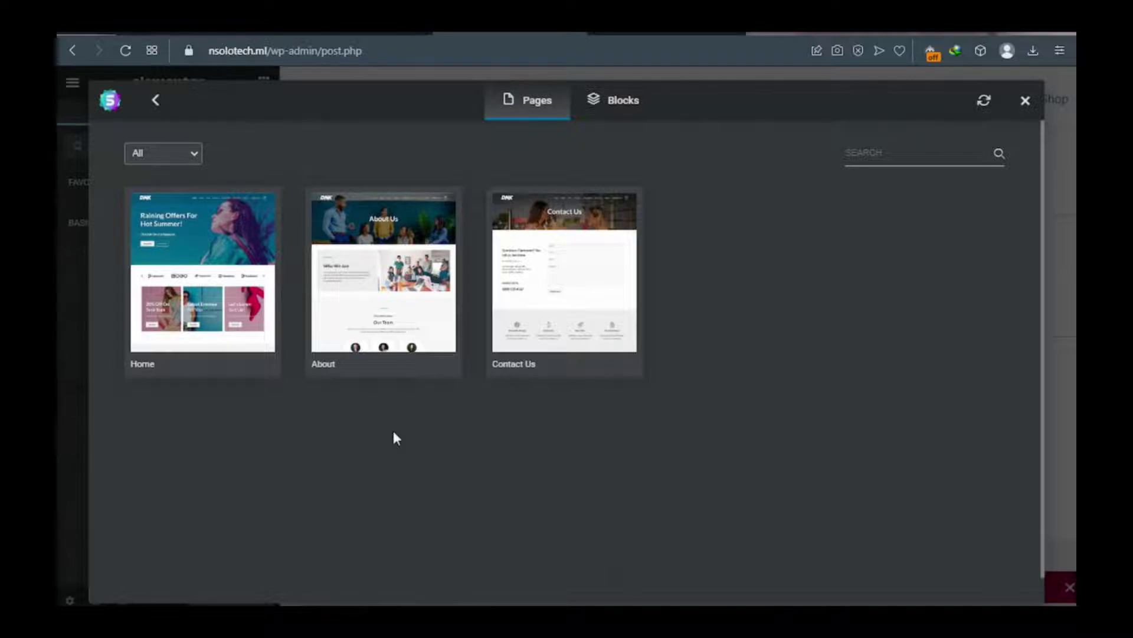
mouse_move(543, 324)
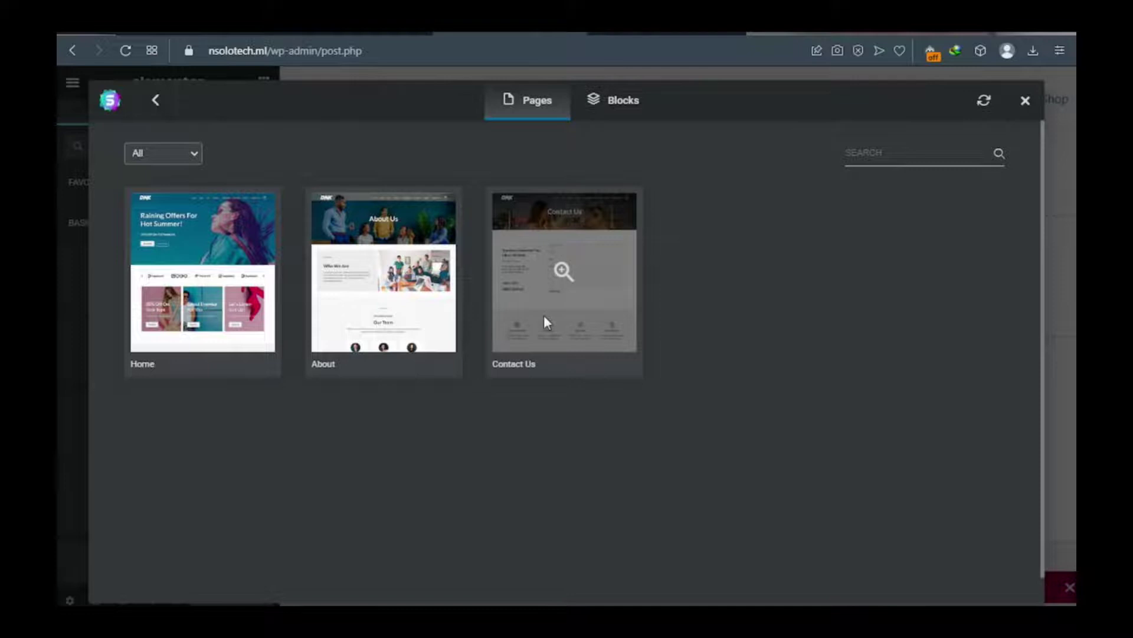
click(543, 317)
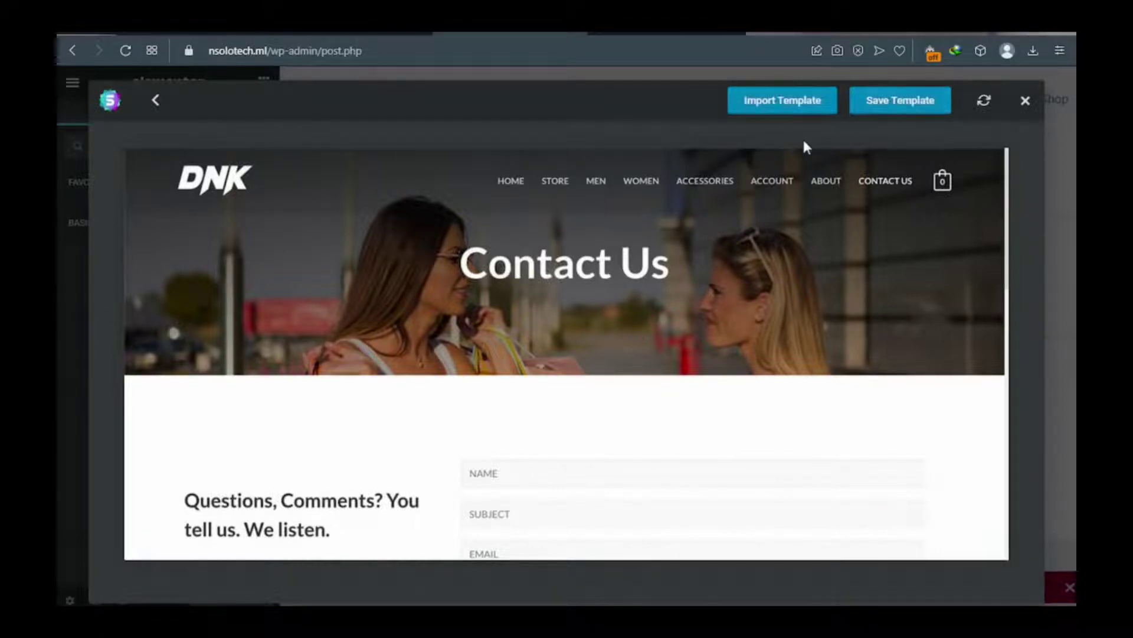
click(766, 110)
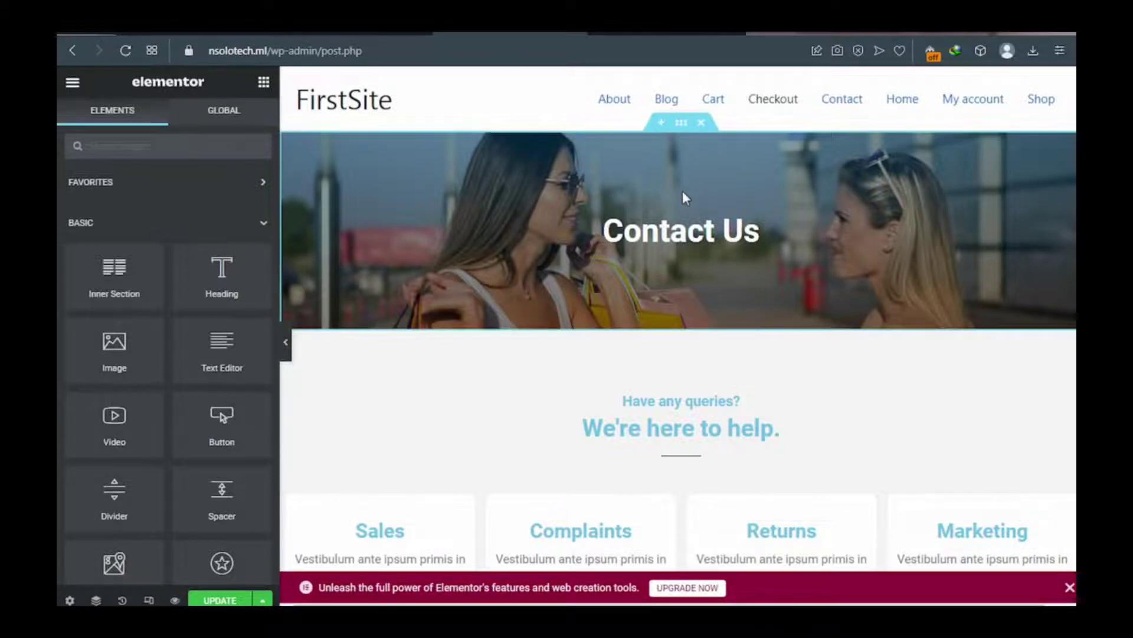
click(220, 601)
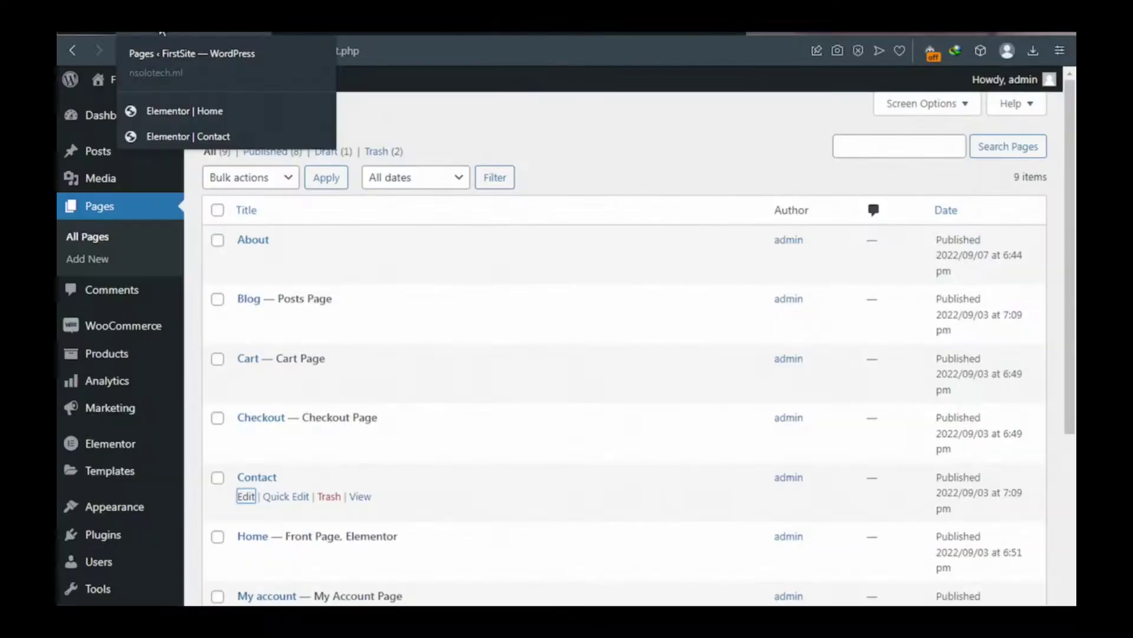
From the Pages list, open the About page for editing in a separate tab and load it in Elementor
click(163, 34)
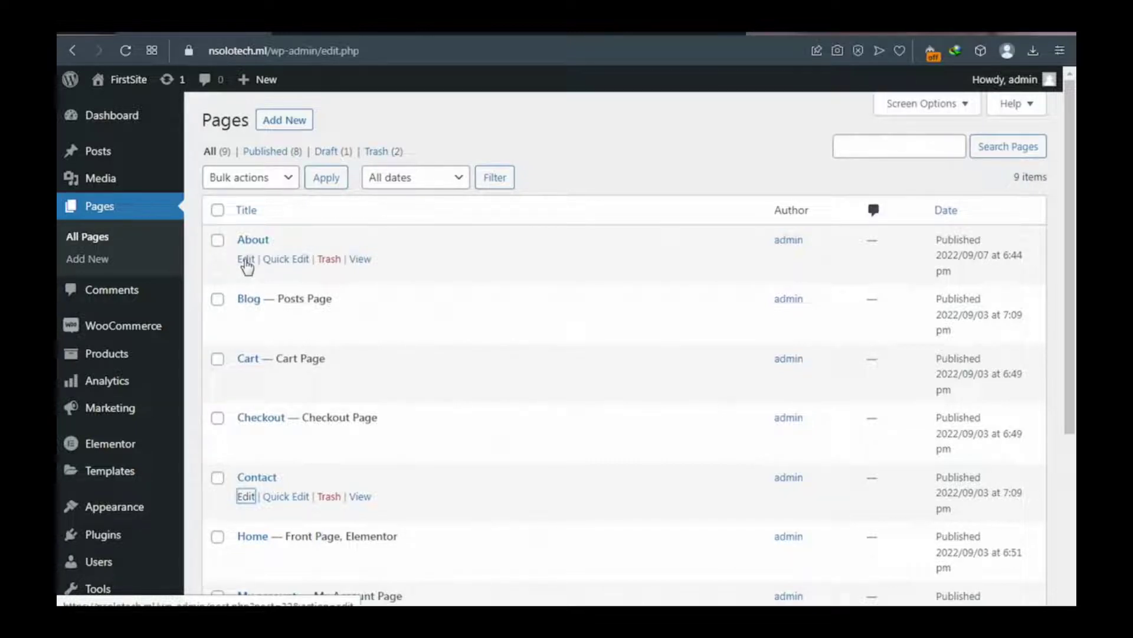
click(247, 260)
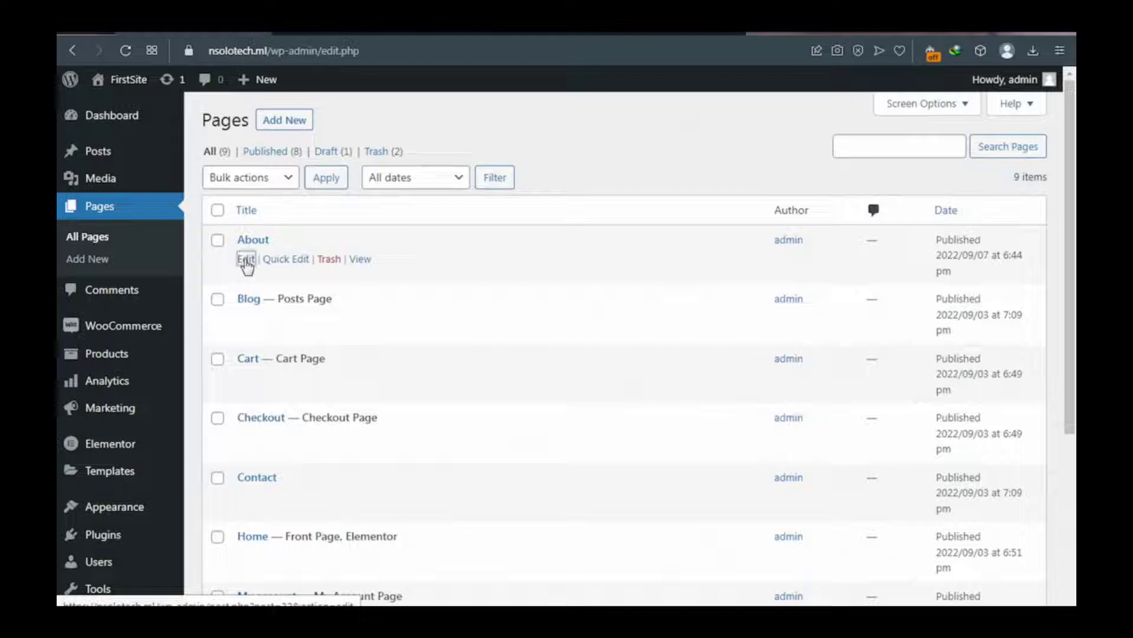
right_click(247, 264)
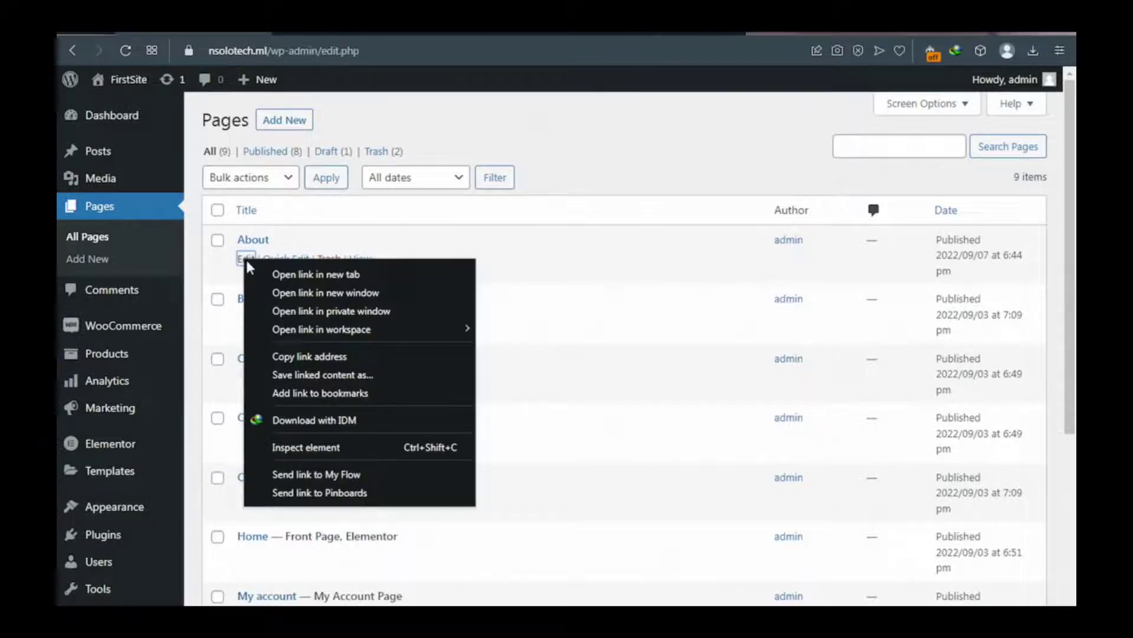
click(289, 273)
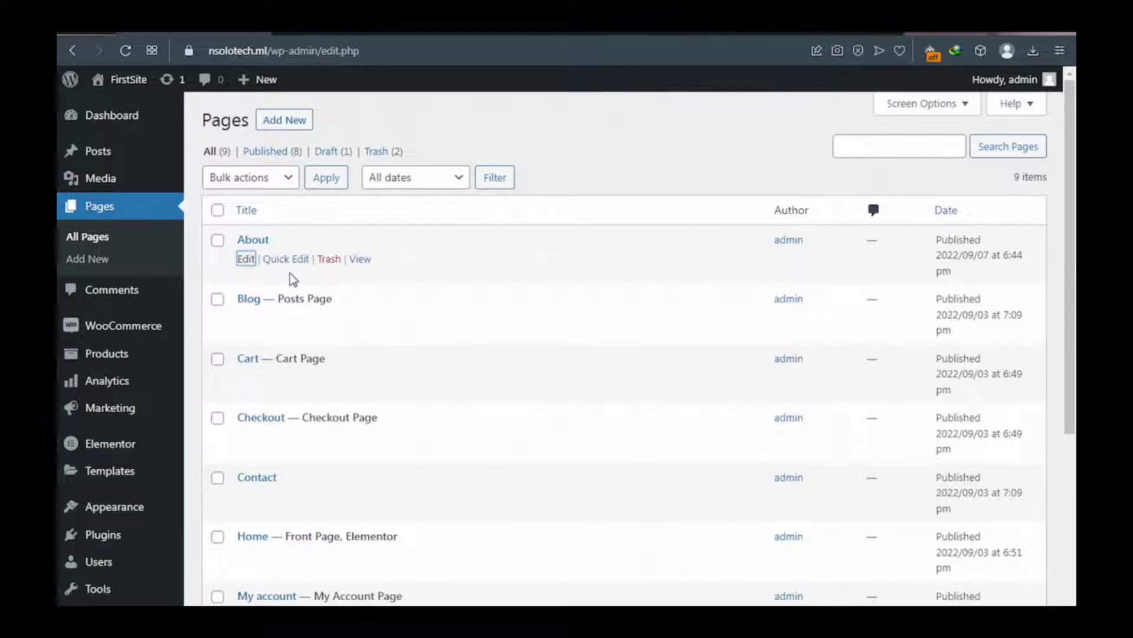
key(ctrl+Tab)
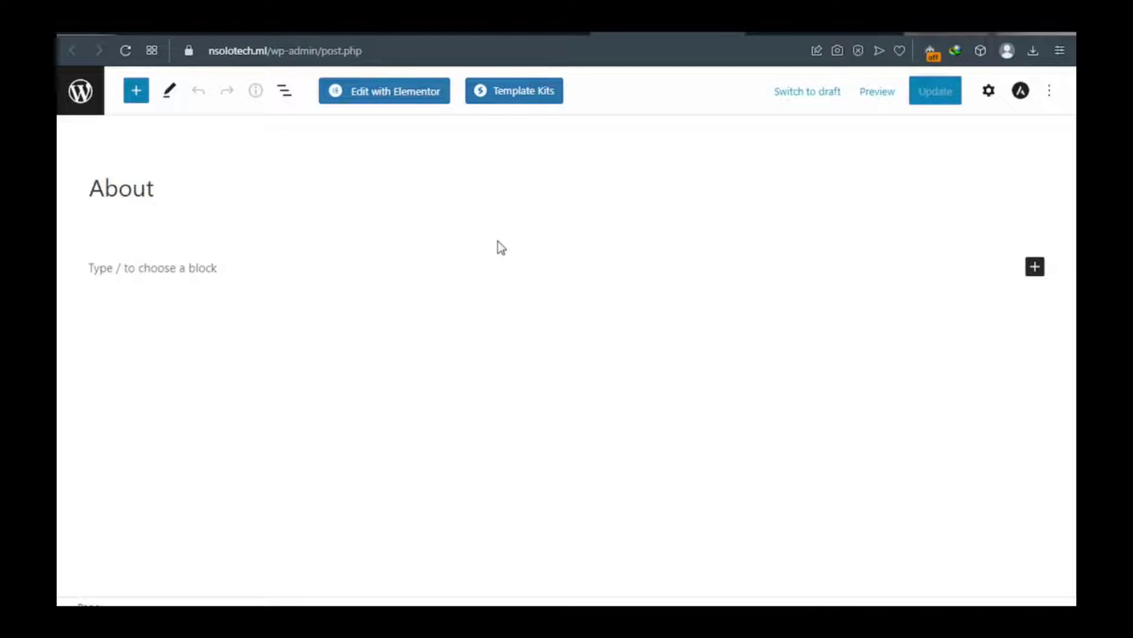
click(384, 101)
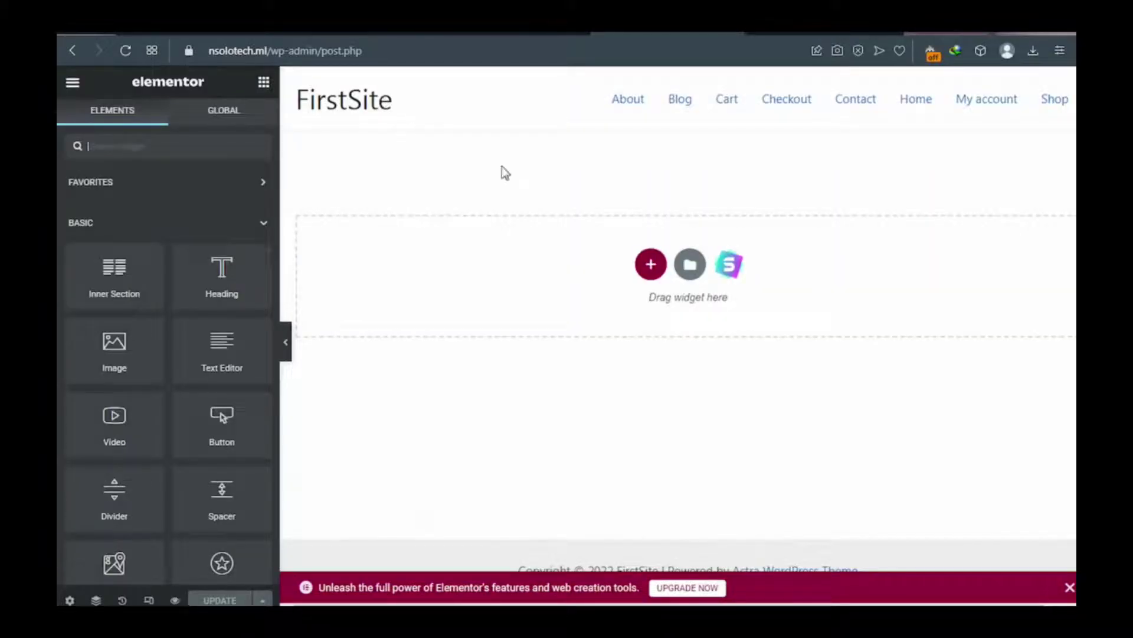
Import the Brandstore kit's About template into the About page and update the page
click(731, 267)
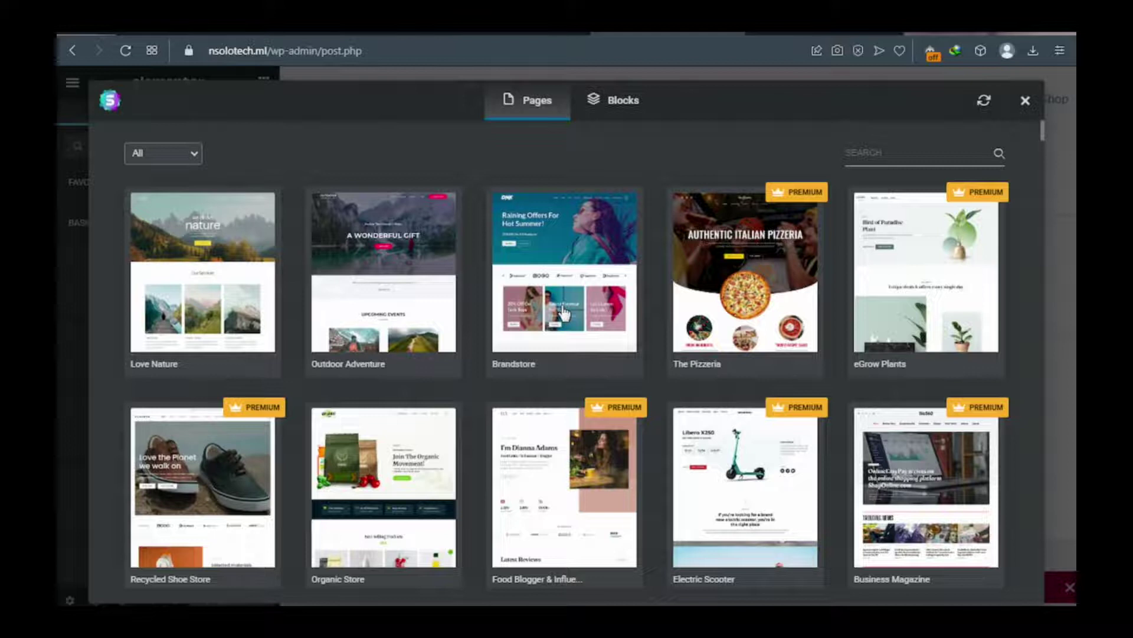
click(564, 313)
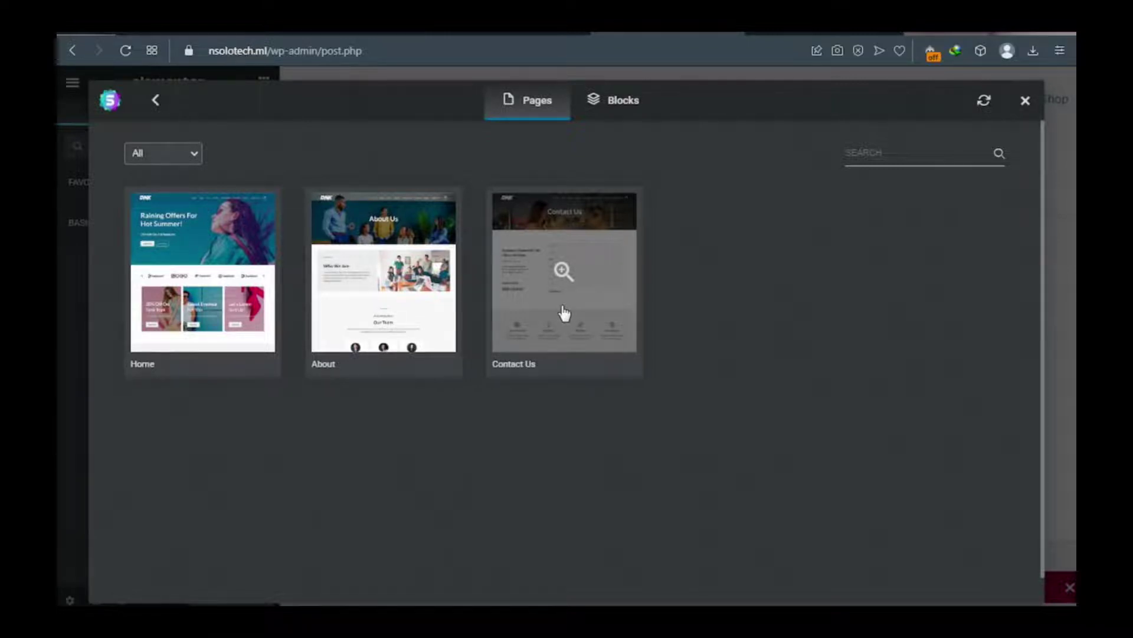
click(384, 328)
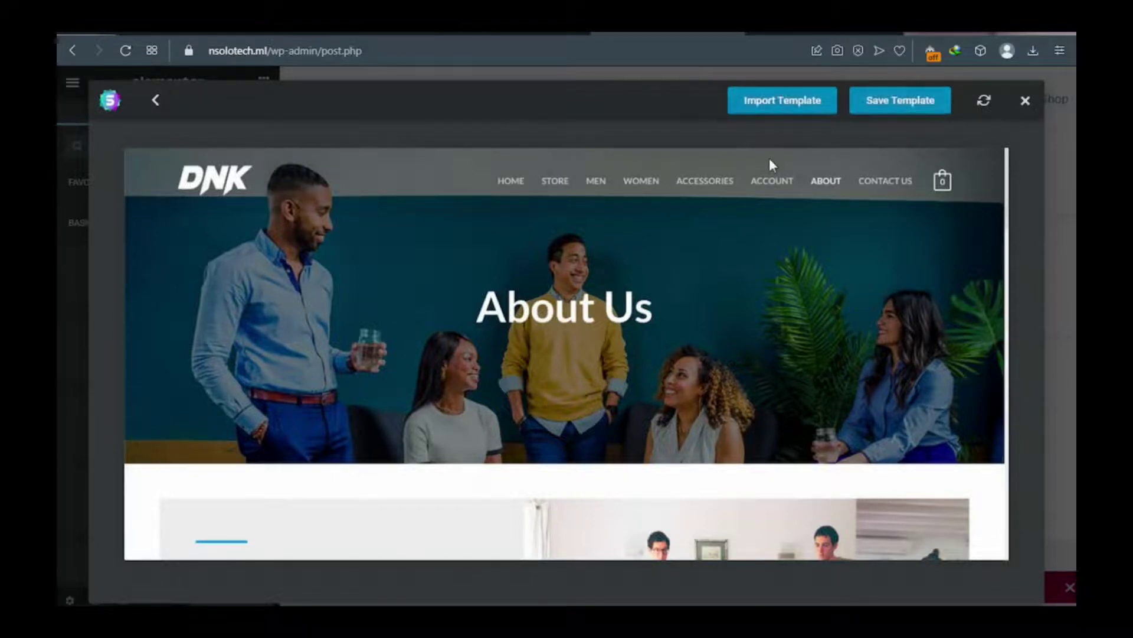
click(761, 111)
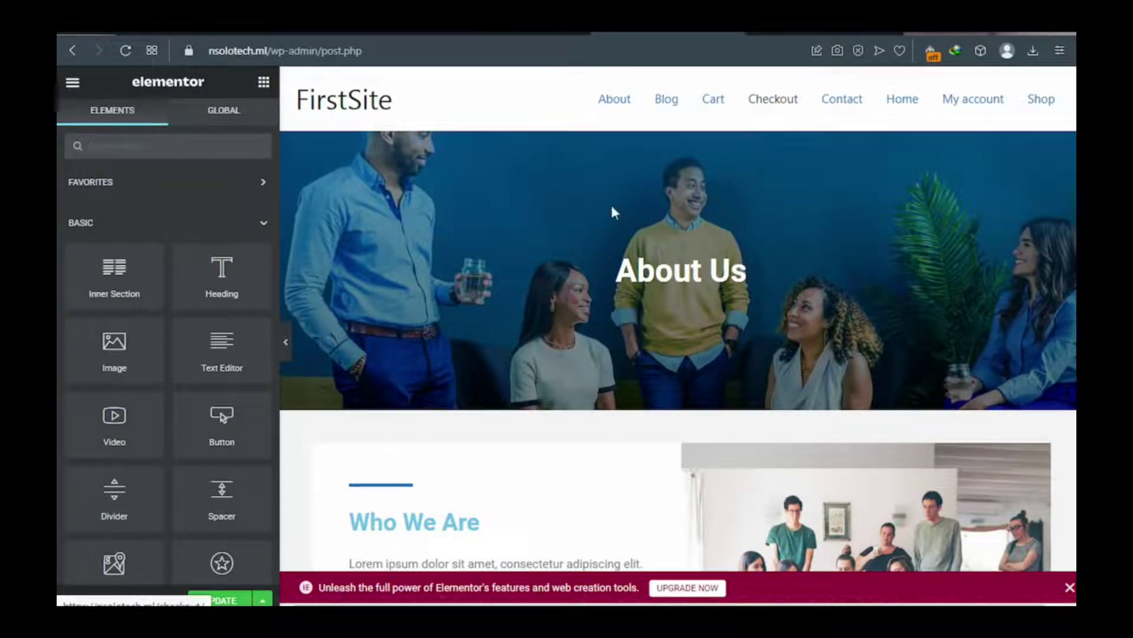
click(213, 601)
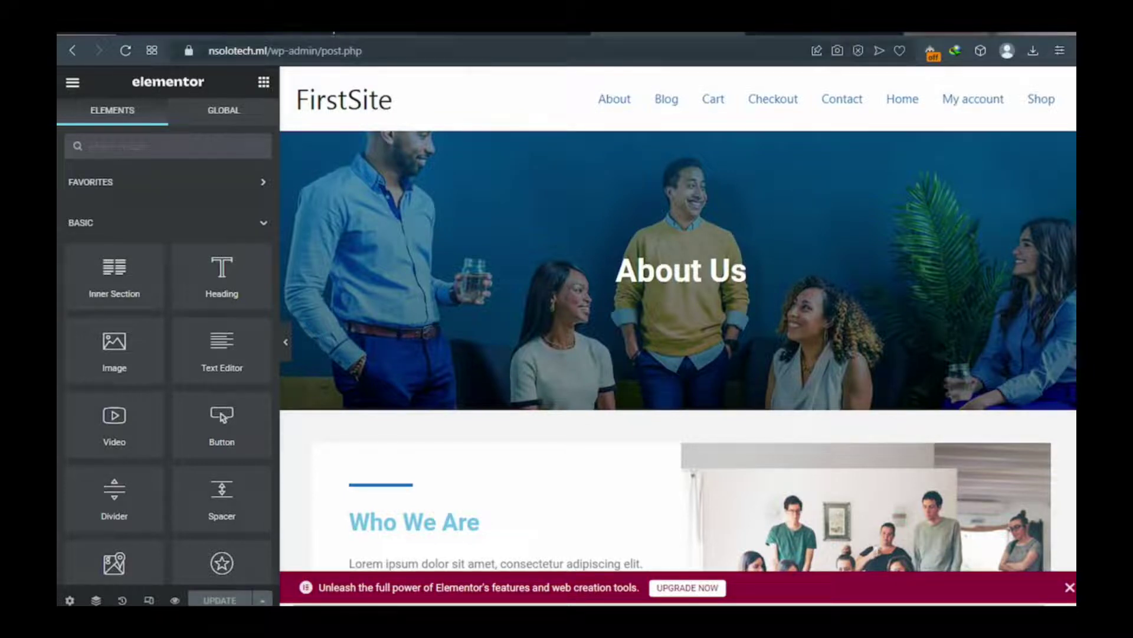
Examine the hero section and header of the Dr.Store reference site's home page
key(ctrl+l)
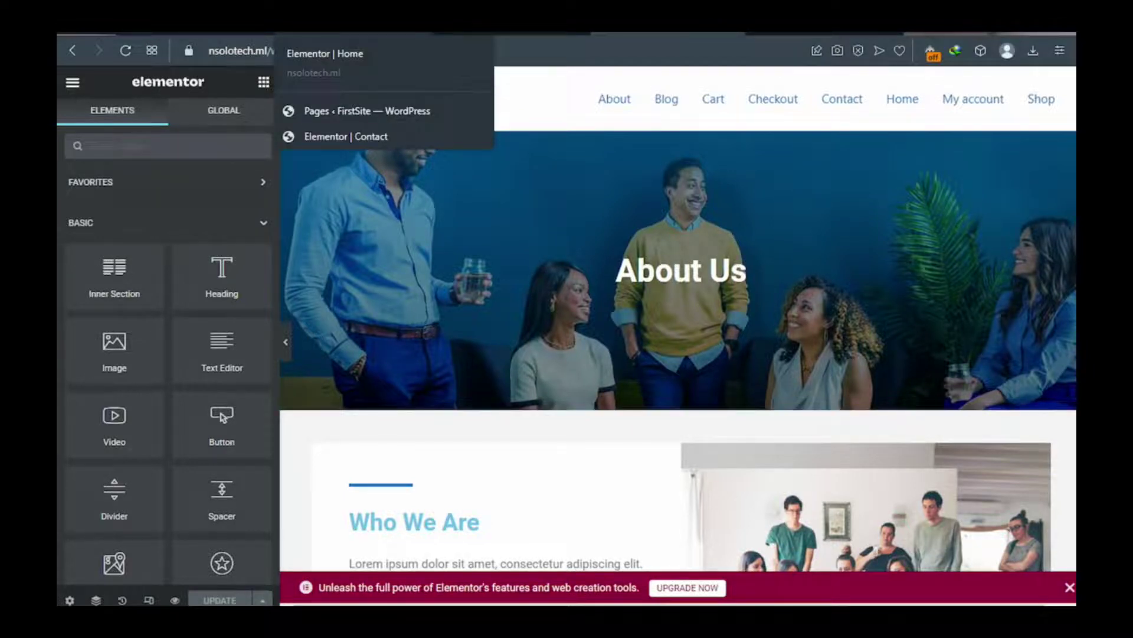
key(Return)
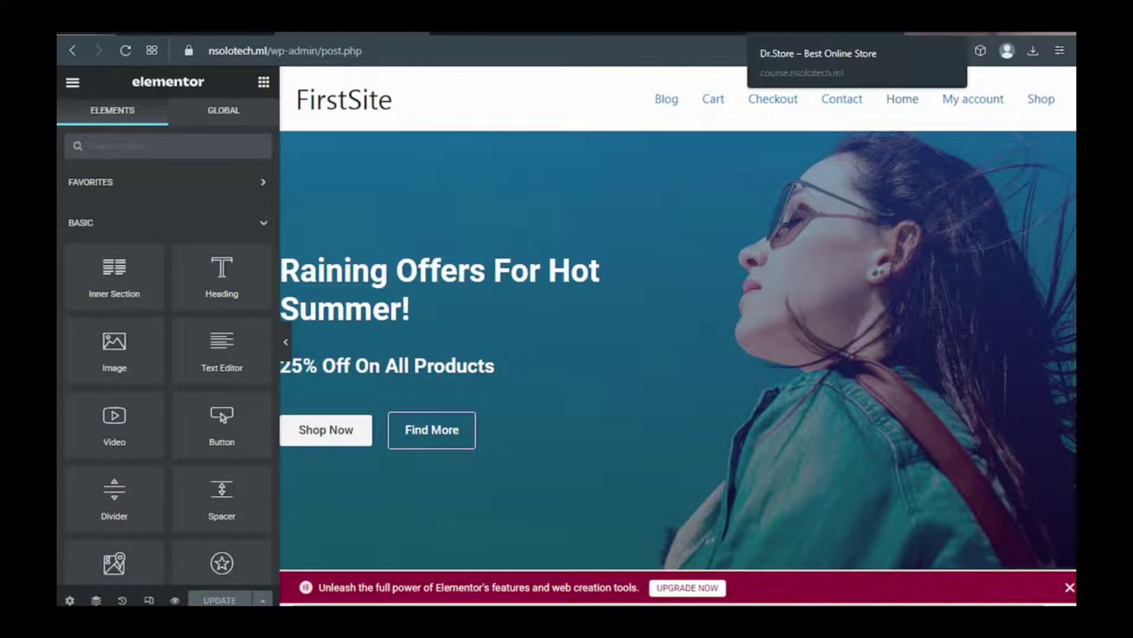
click(827, 33)
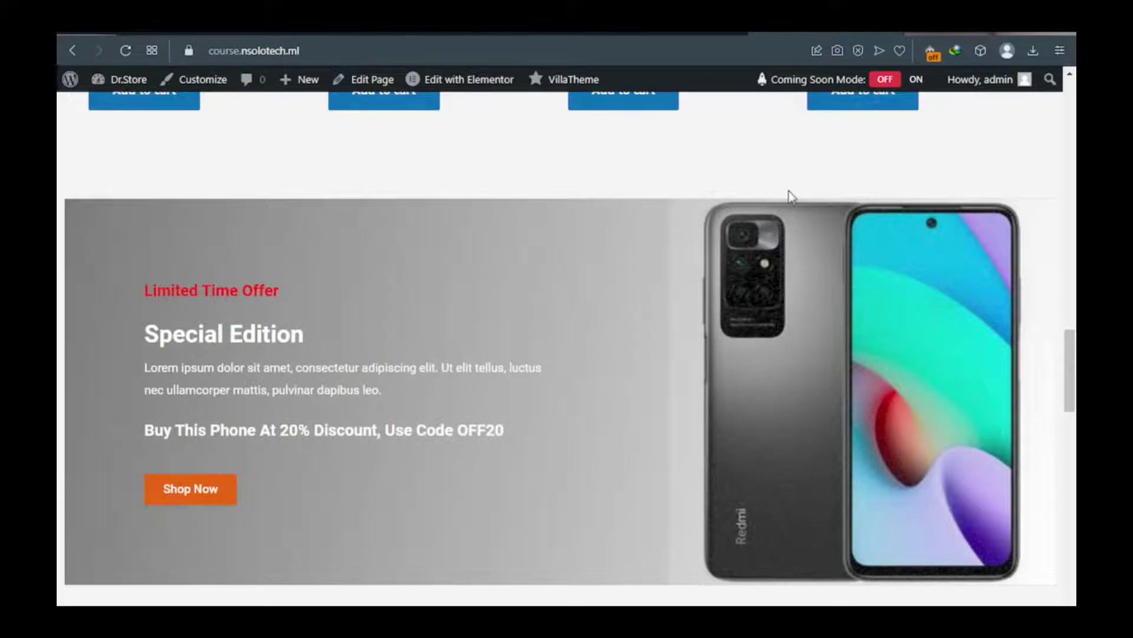
scroll(788, 190, up, 10)
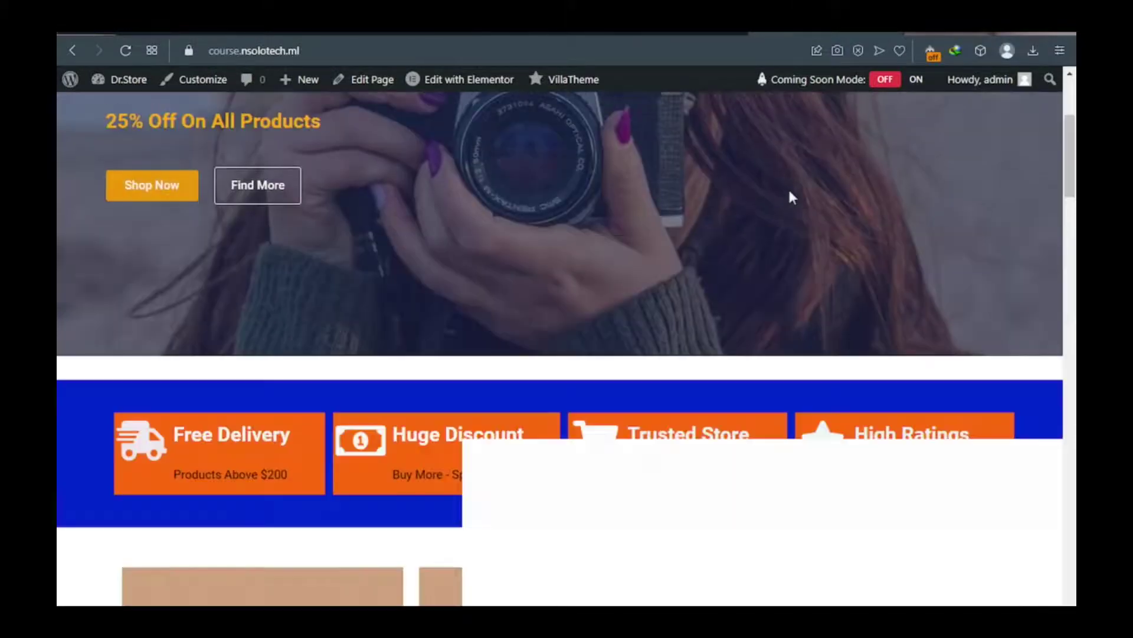
scroll(792, 197, up, 4)
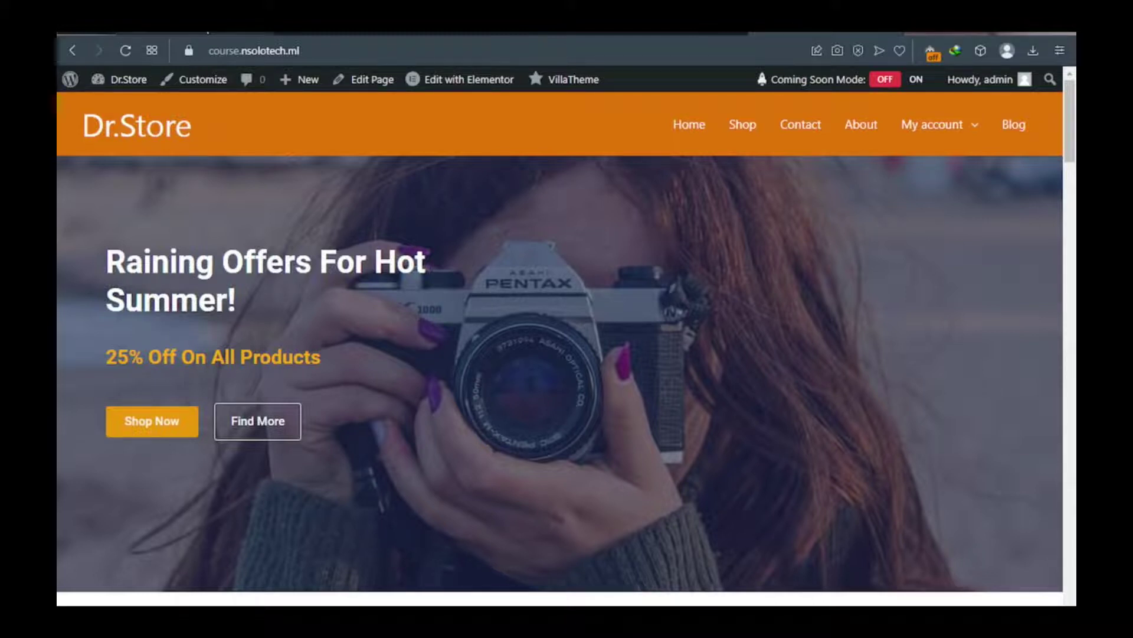
Return to the FirstSite admin and open the Header Builder's Transparent Header settings in the theme customizer
key(alt+Left)
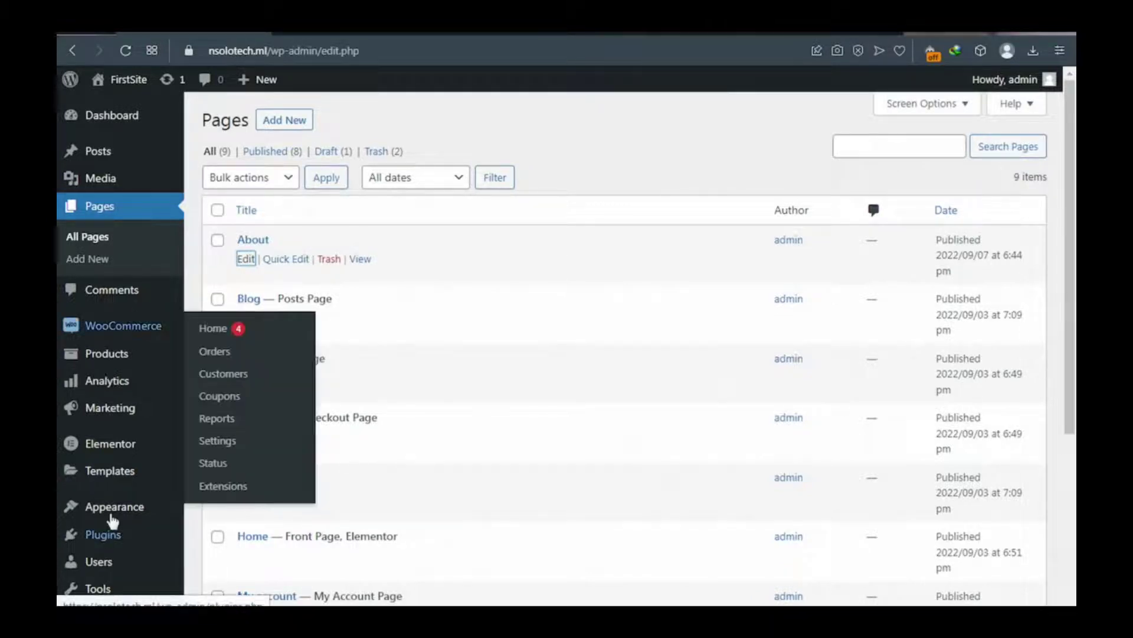
mouse_move(116, 516)
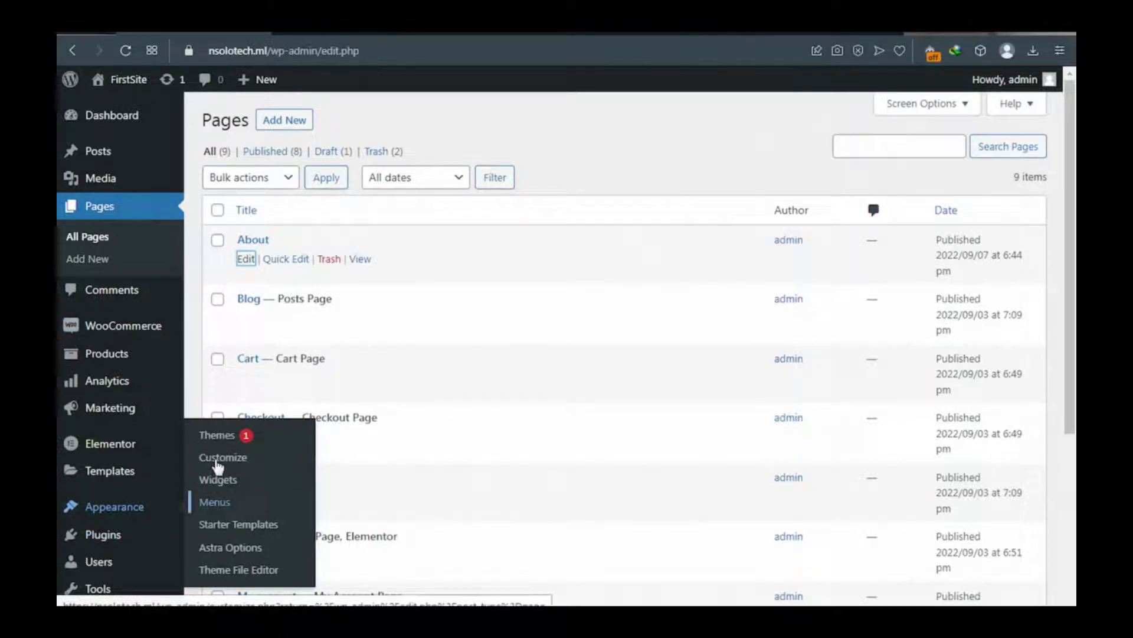
click(217, 465)
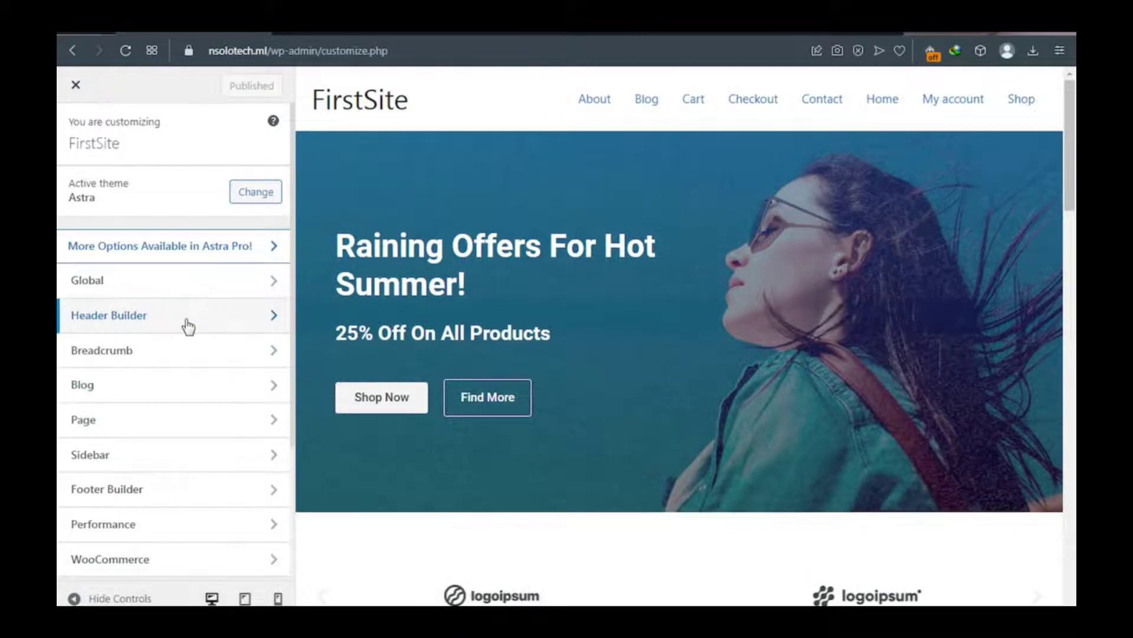
click(225, 328)
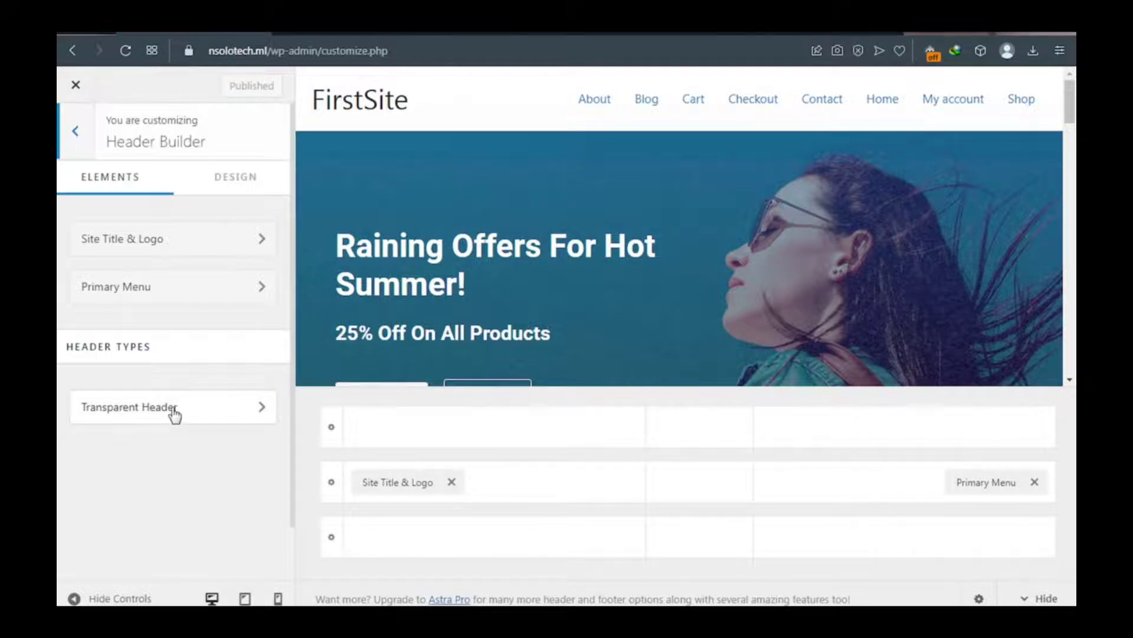
click(218, 421)
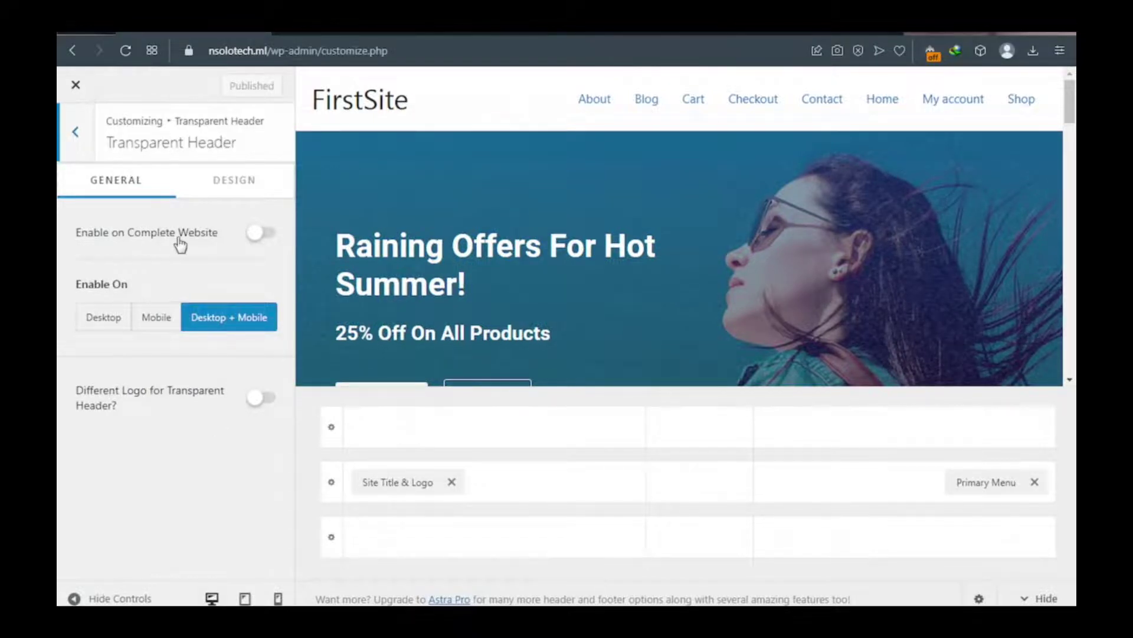
Enable the transparent header on the complete website and publish the change
click(261, 239)
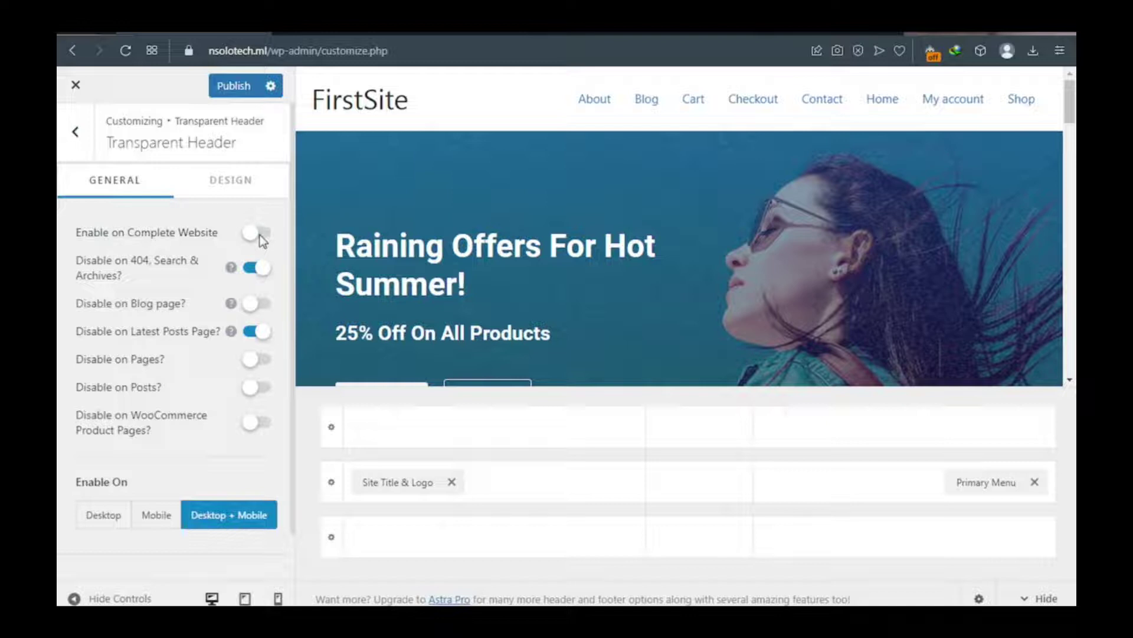
click(253, 236)
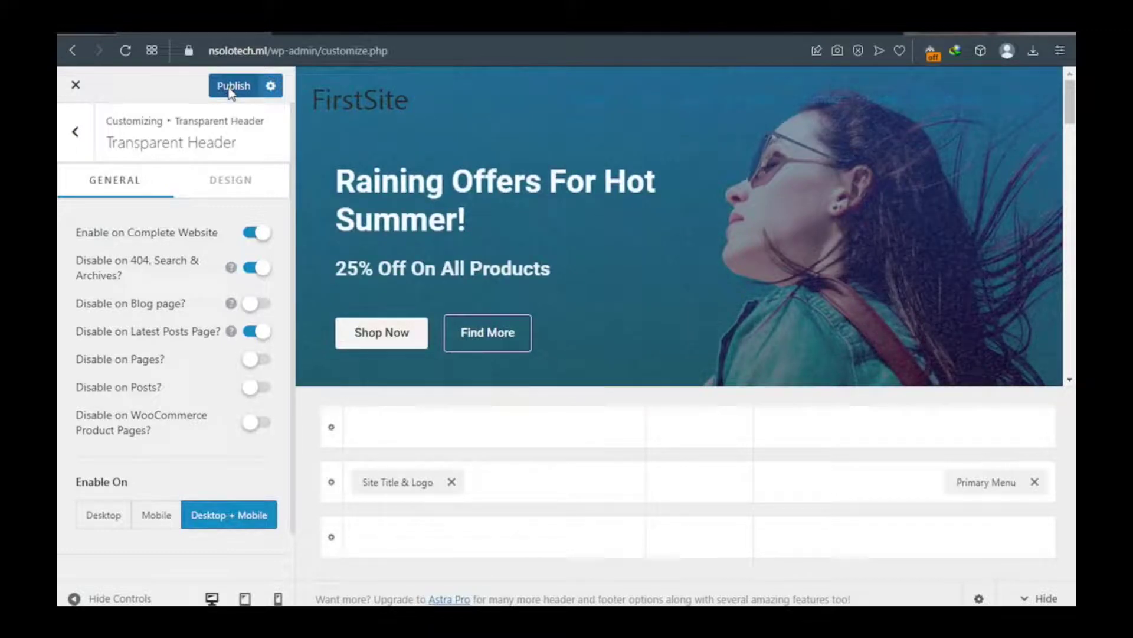
click(230, 89)
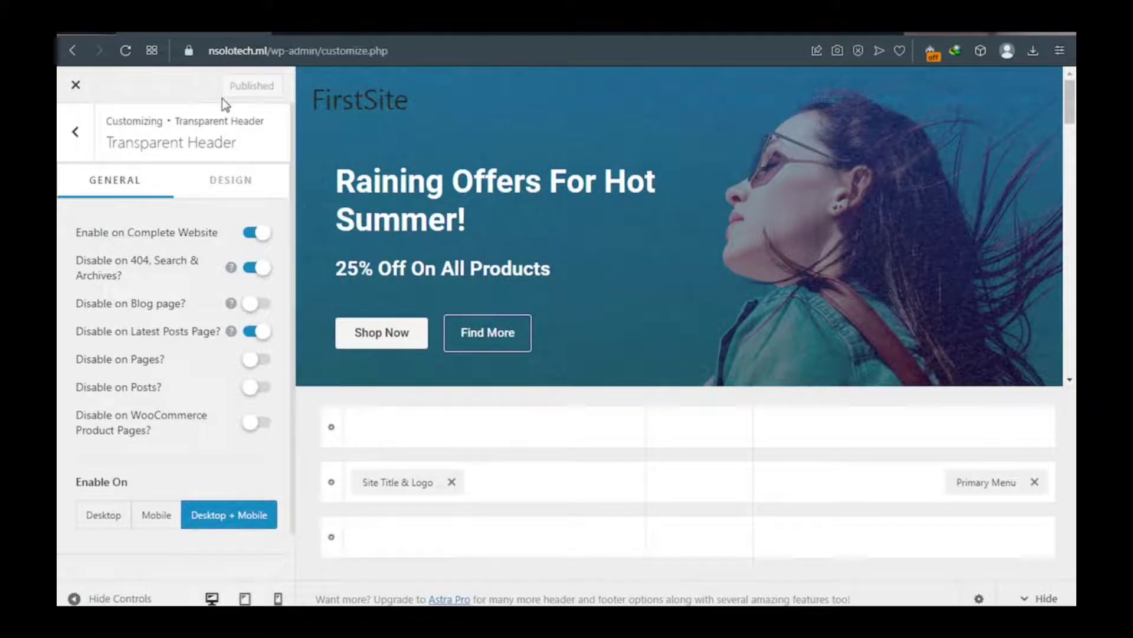
Set the transparent header's background overlay to orange #EC7A23 and compare it with the Dr.Store reference site's header
click(237, 192)
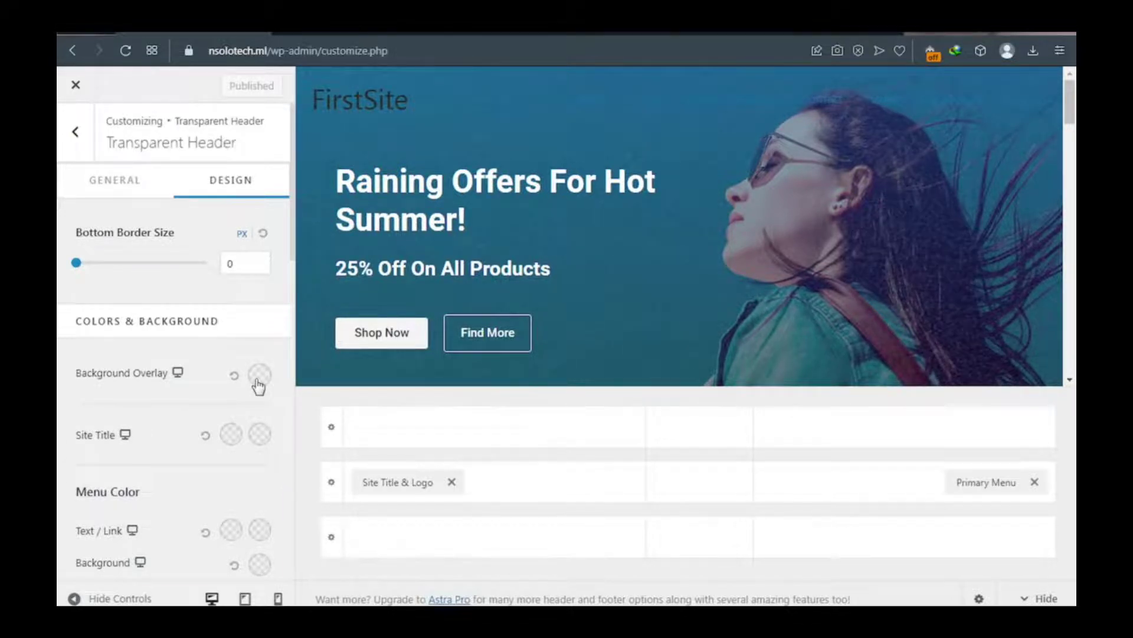
click(259, 378)
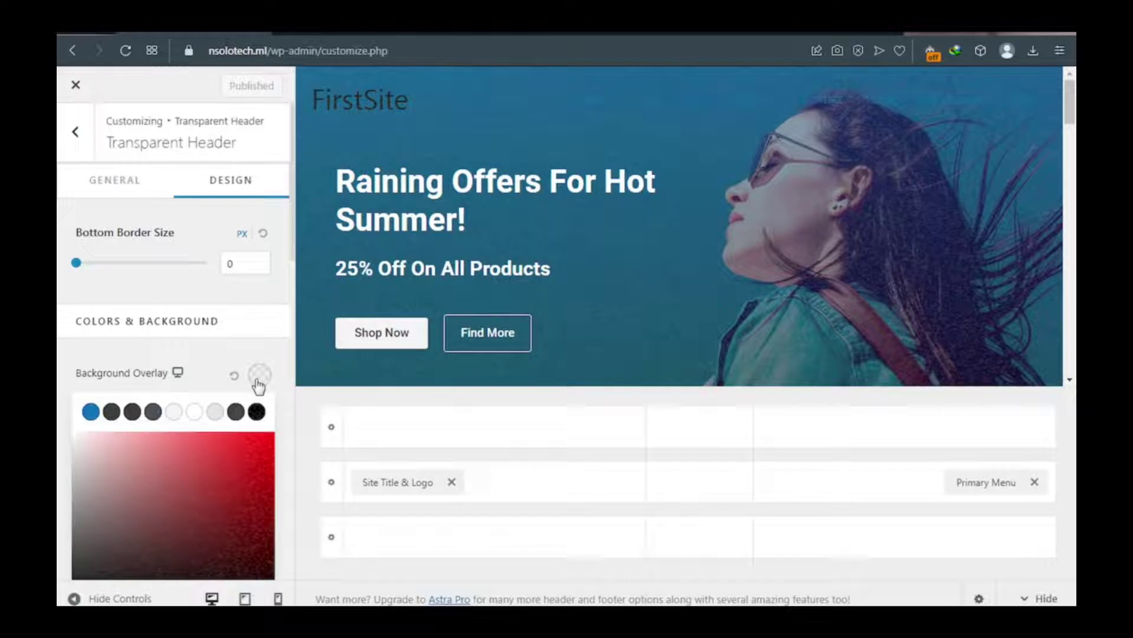
scroll(201, 441, down, 5)
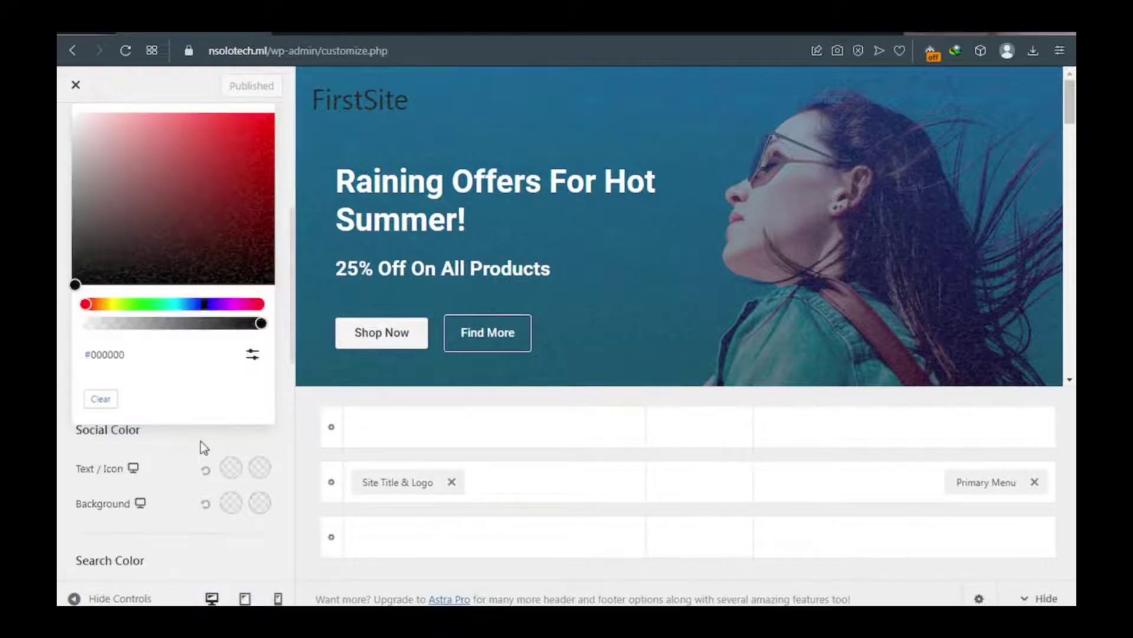
scroll(201, 441, down, 3)
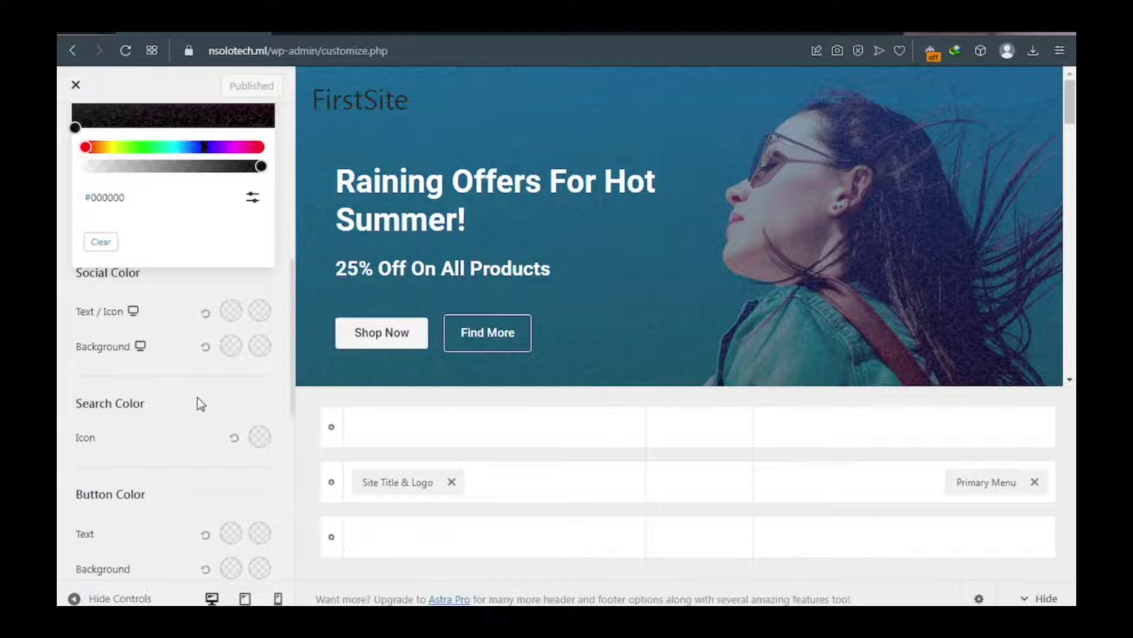
scroll(197, 397, up, 5)
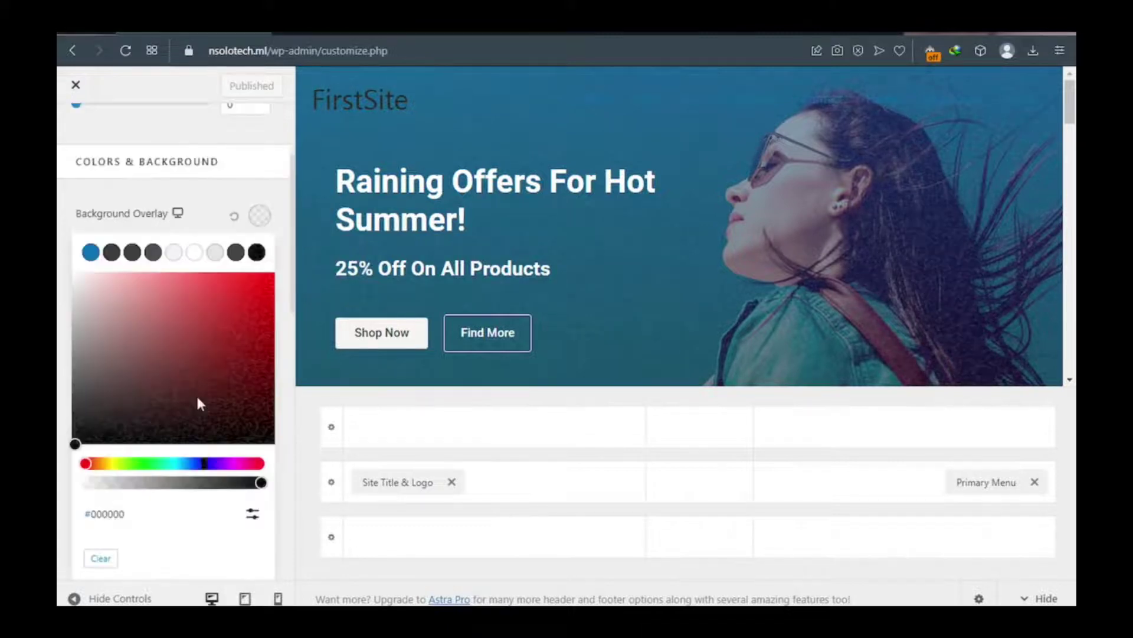
click(102, 463)
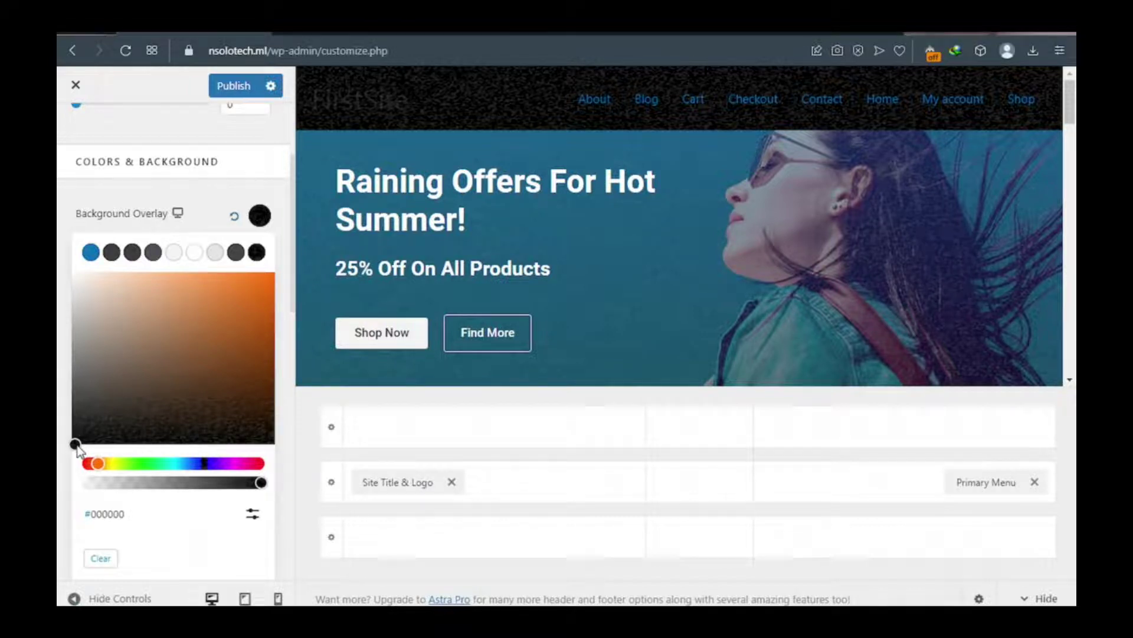
drag(75, 445, 243, 284)
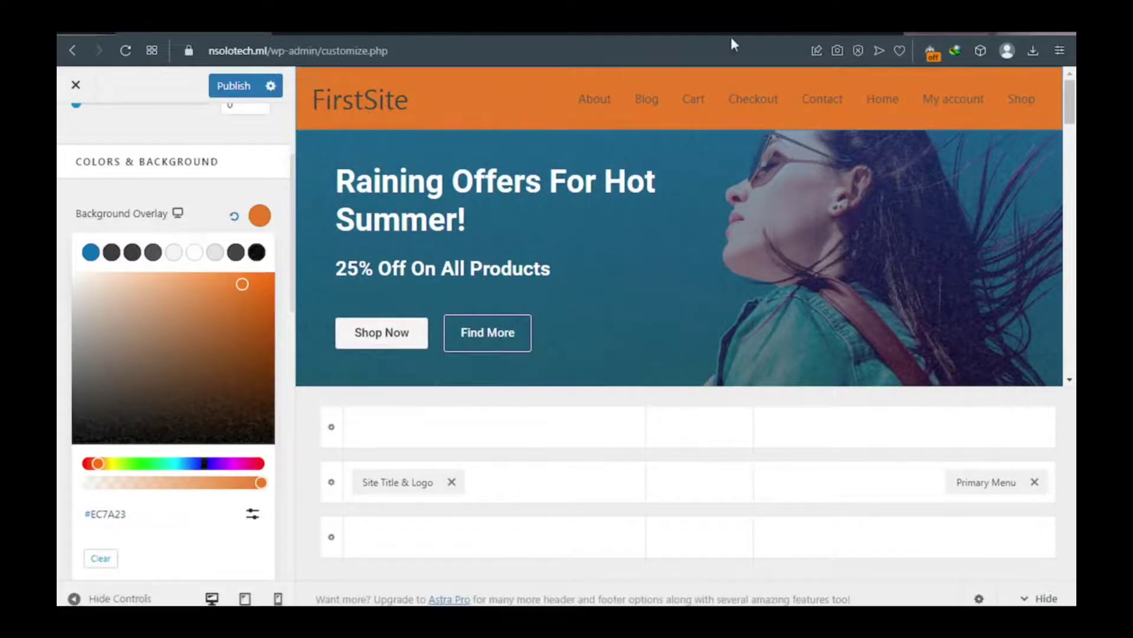
click(786, 32)
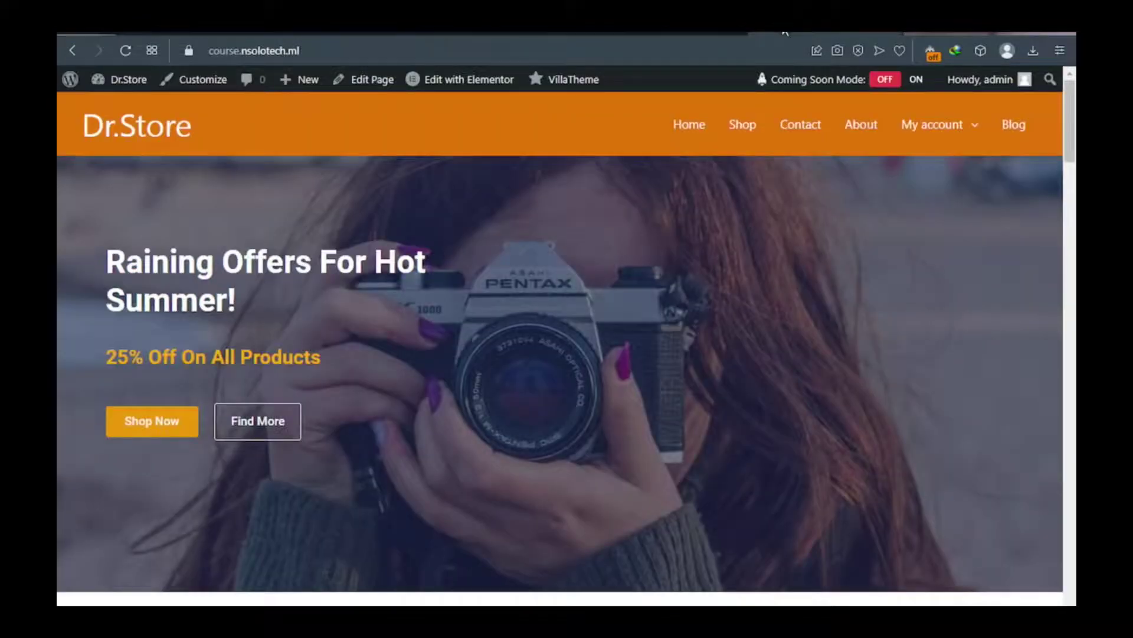
mouse_move(124, 82)
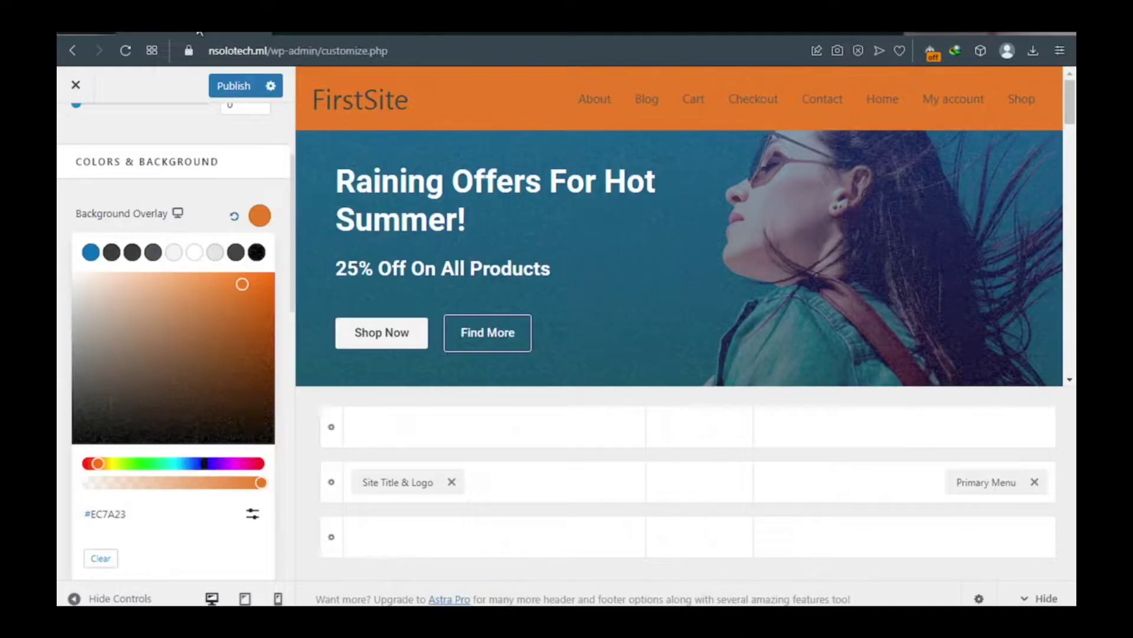
click(162, 138)
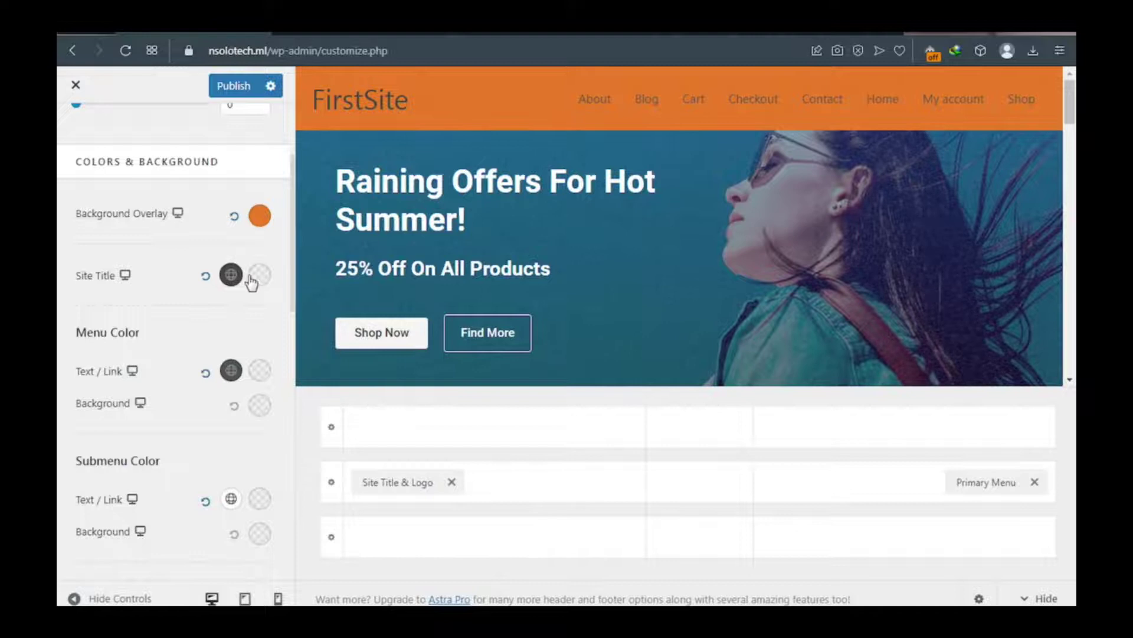
Set the transparent header's site title color and menu text/link color to white
click(230, 276)
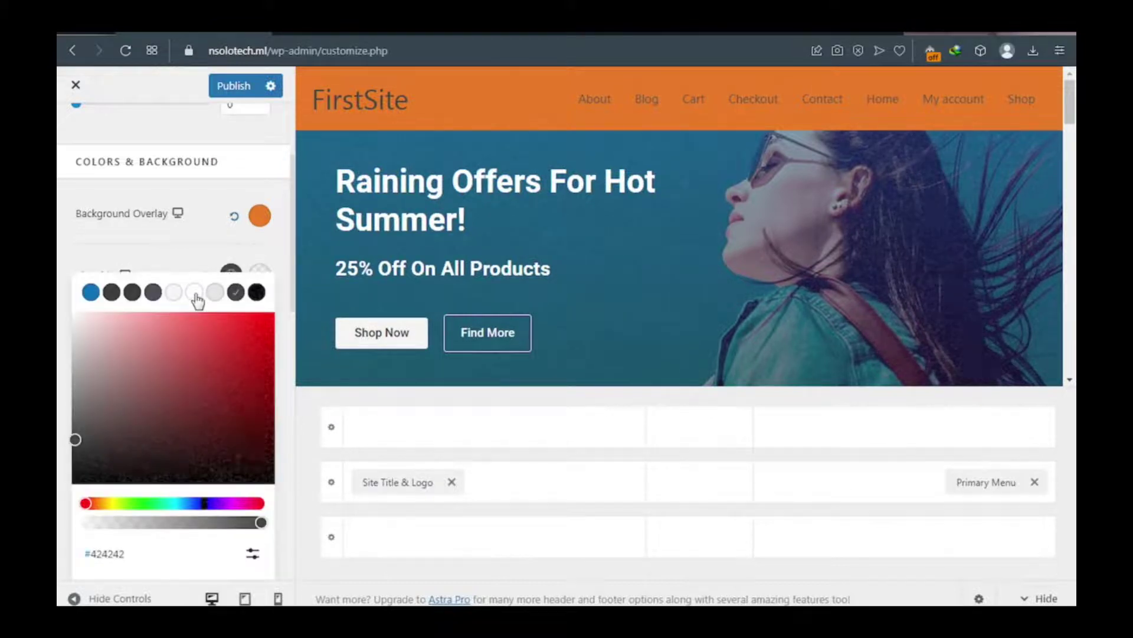
click(195, 294)
click(182, 251)
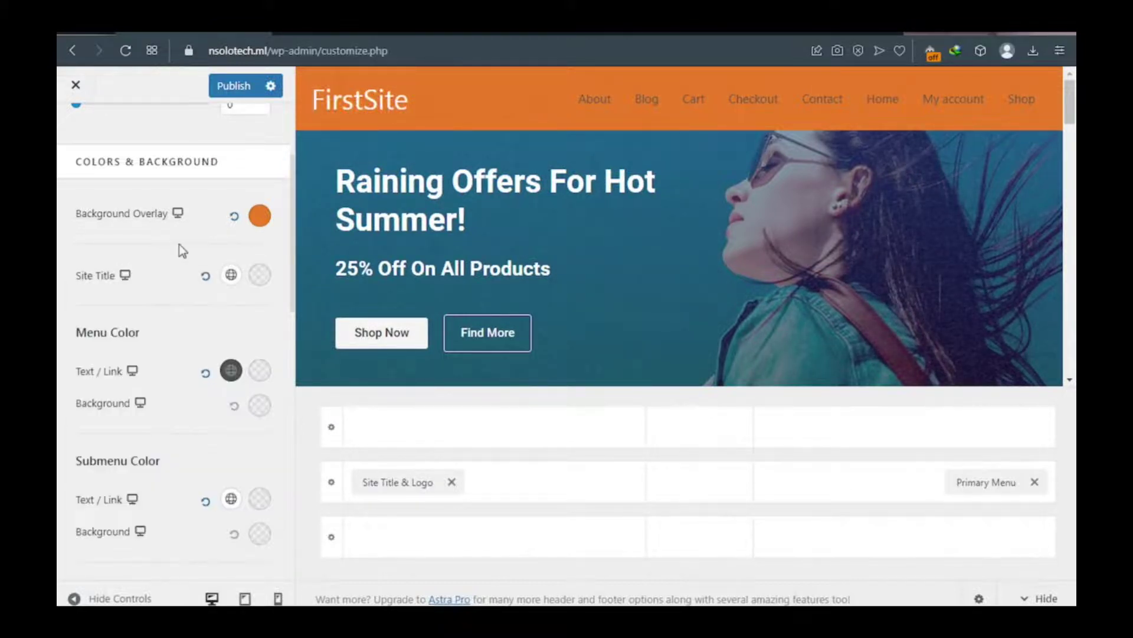
scroll(165, 265, down, 2)
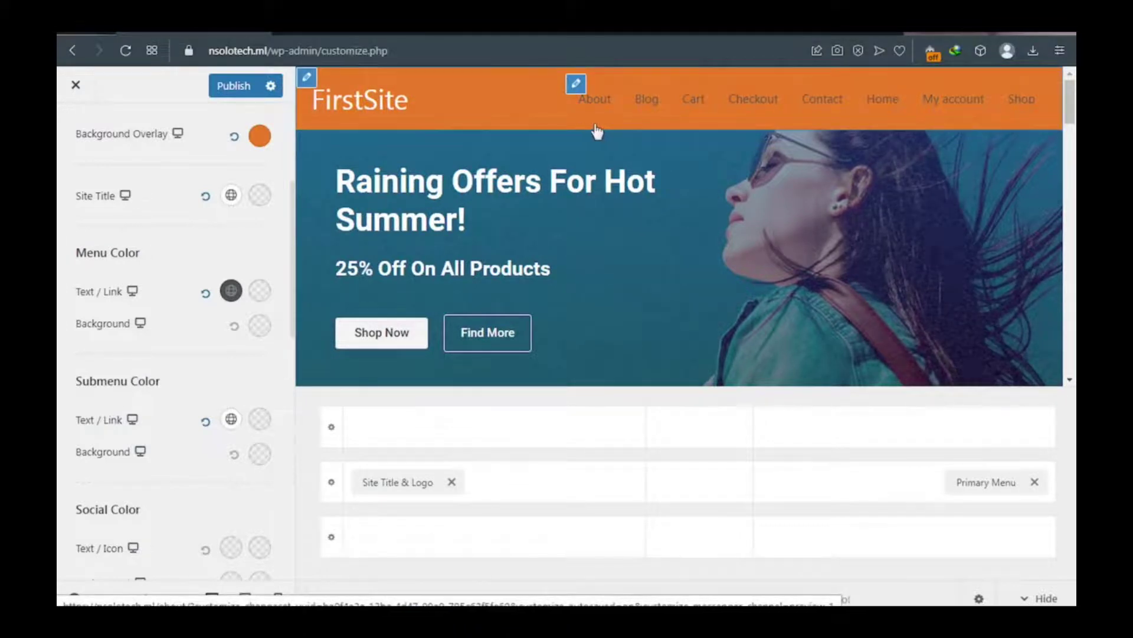
click(231, 291)
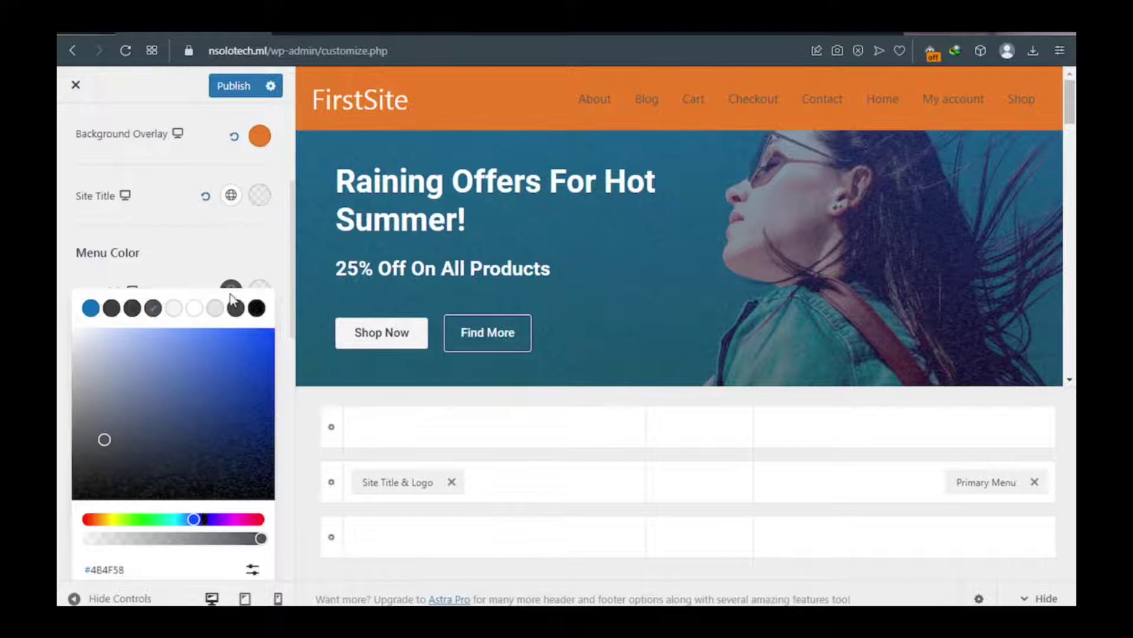
click(195, 308)
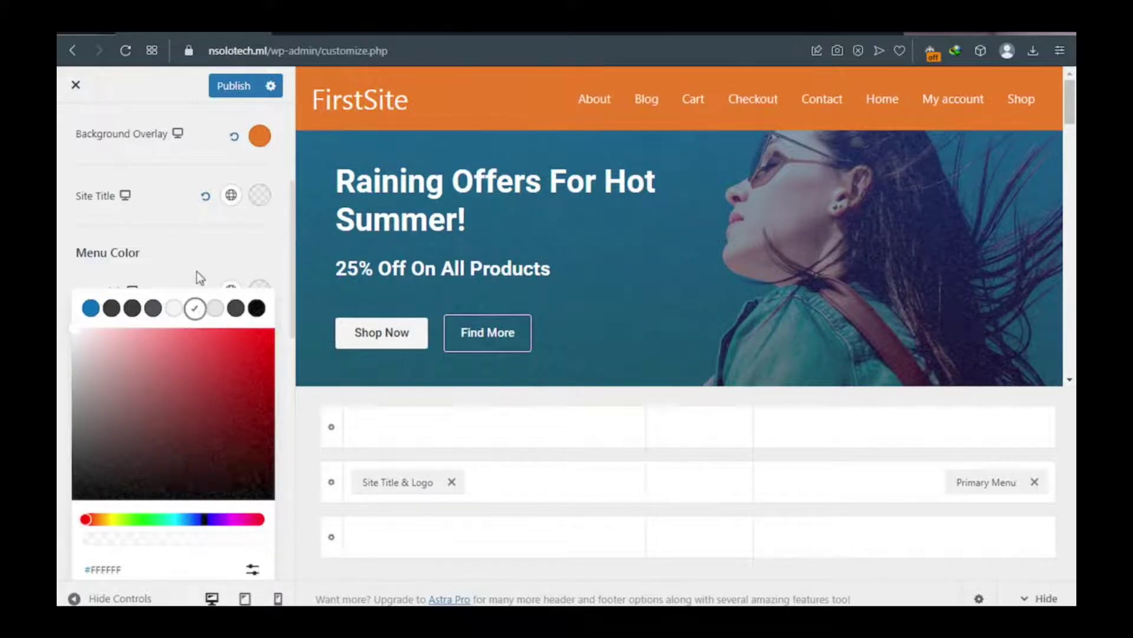
click(197, 244)
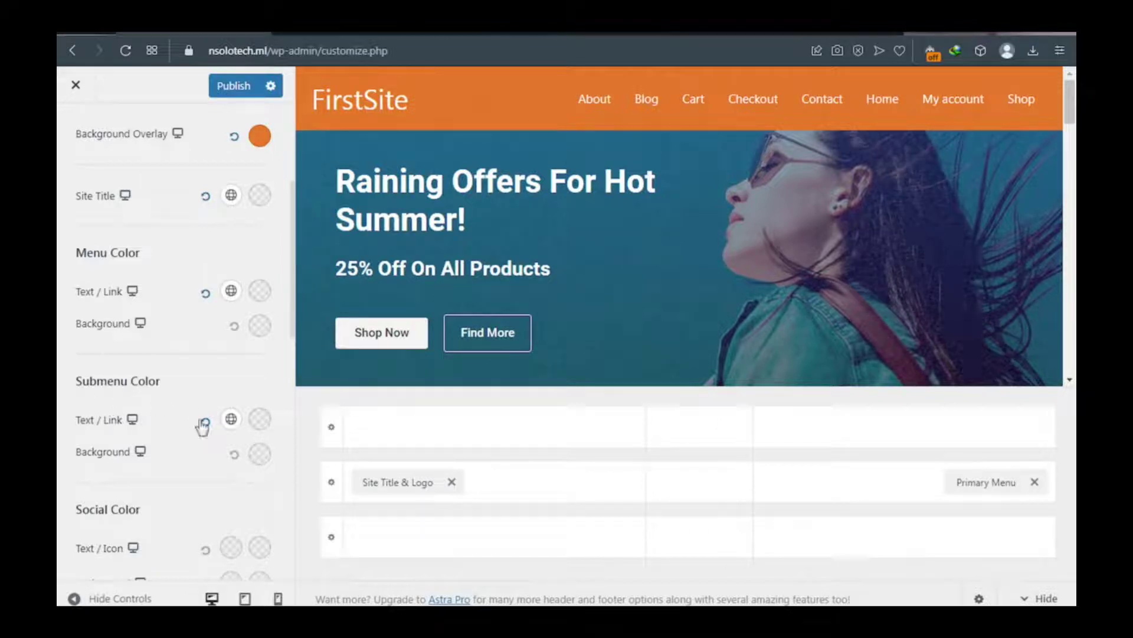
Set the transparent header's submenu text/link color to white
click(231, 419)
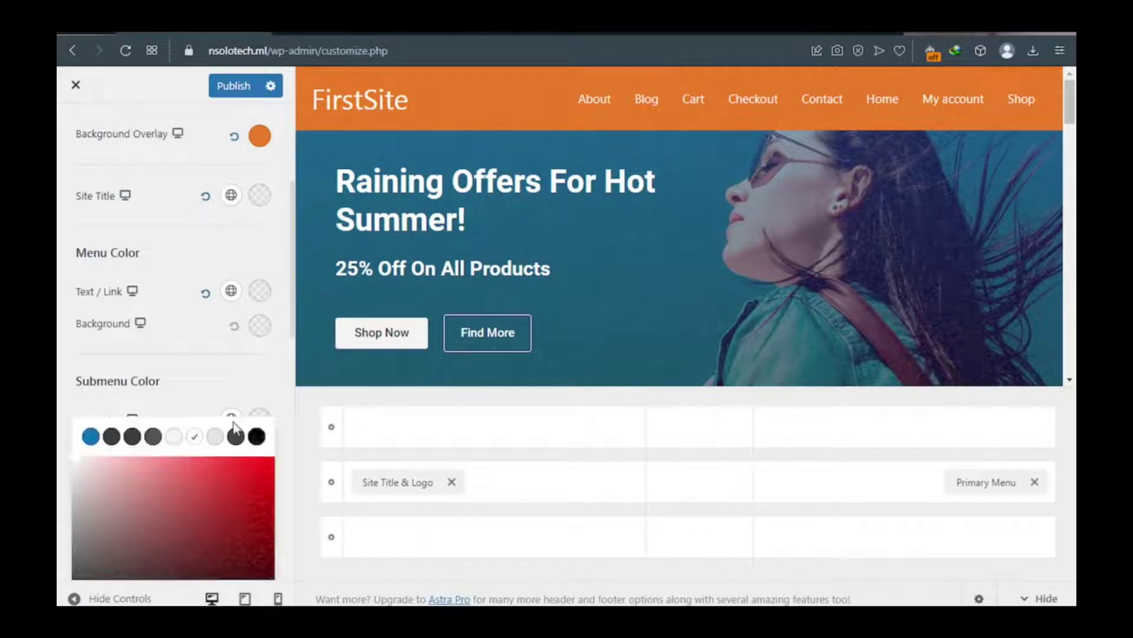
click(197, 436)
click(195, 437)
click(197, 389)
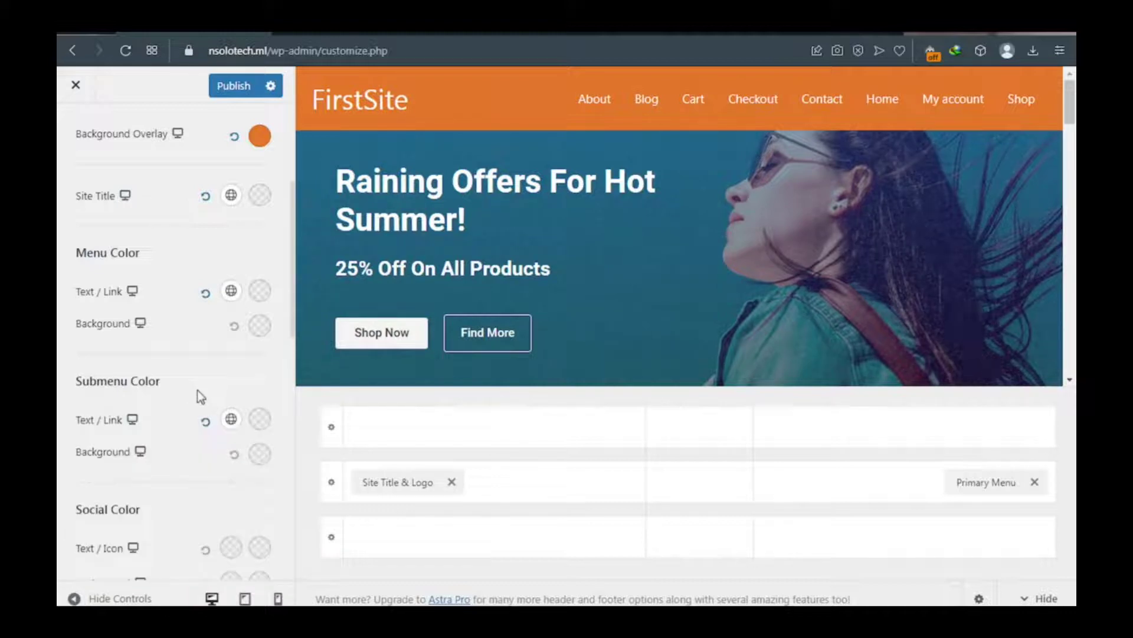
Set the transparent header's submenu background to a bright orange-red
click(258, 455)
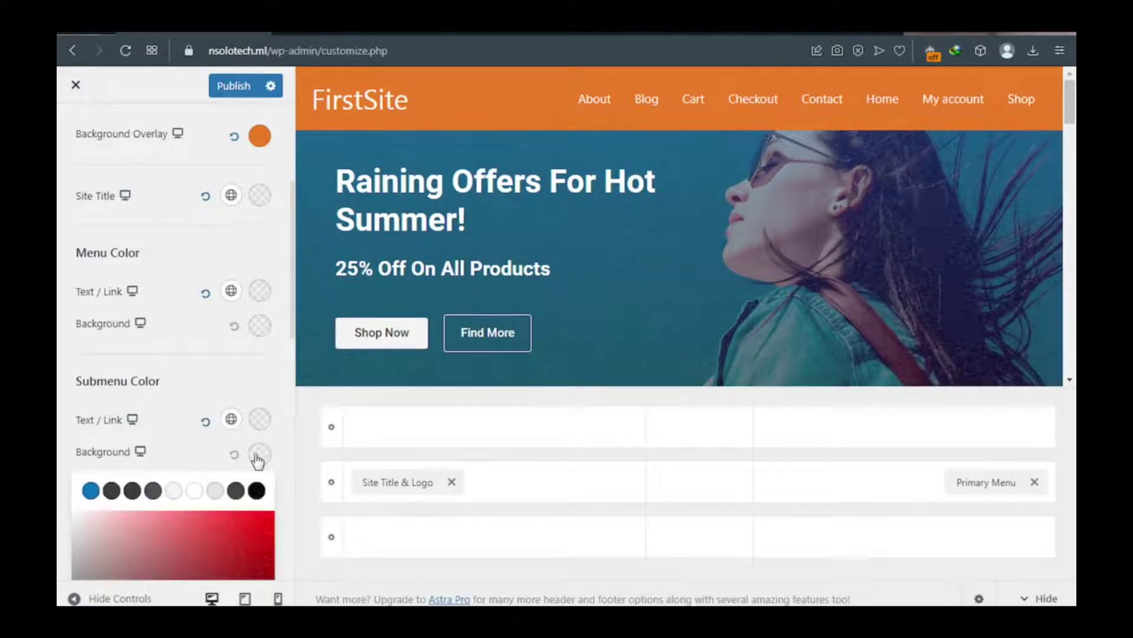
scroll(197, 499, down, 2)
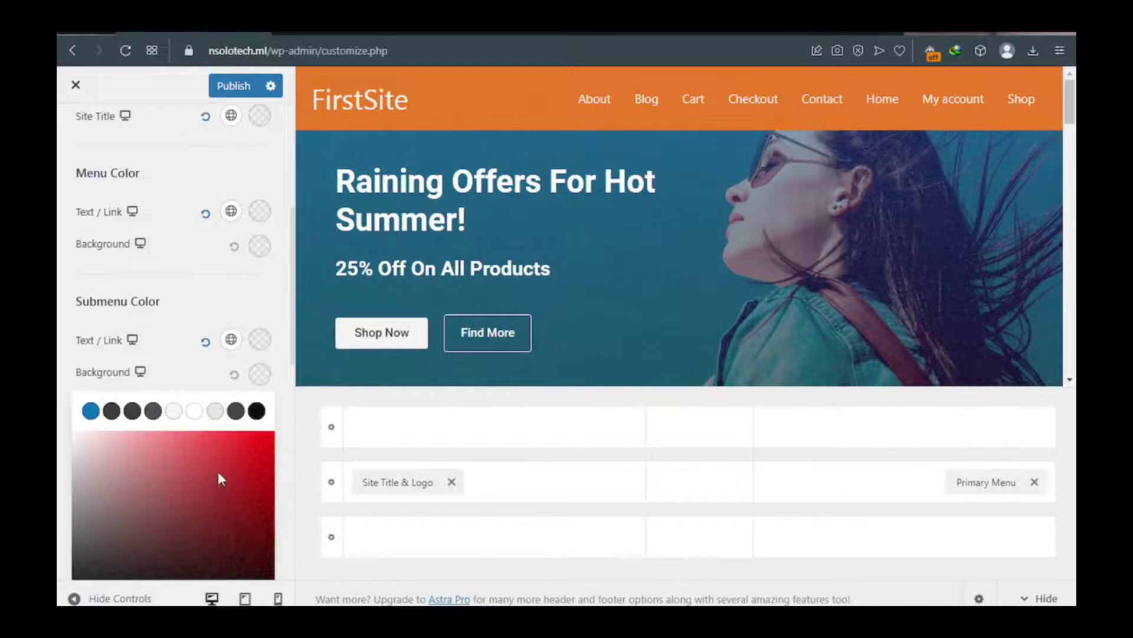
scroll(170, 472, down, 4)
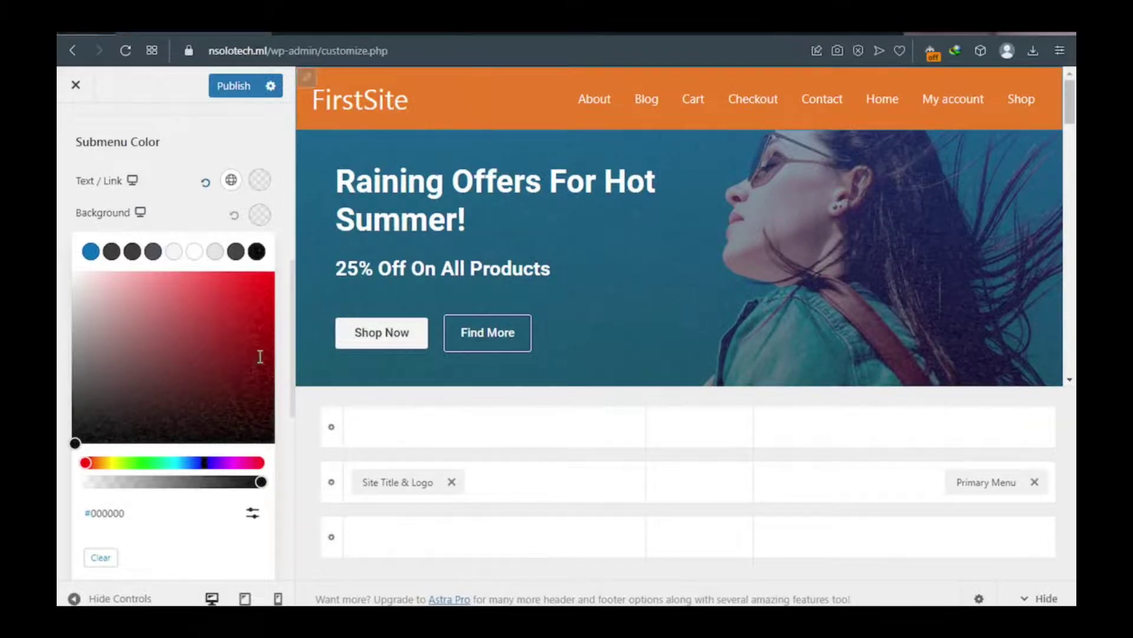
click(93, 464)
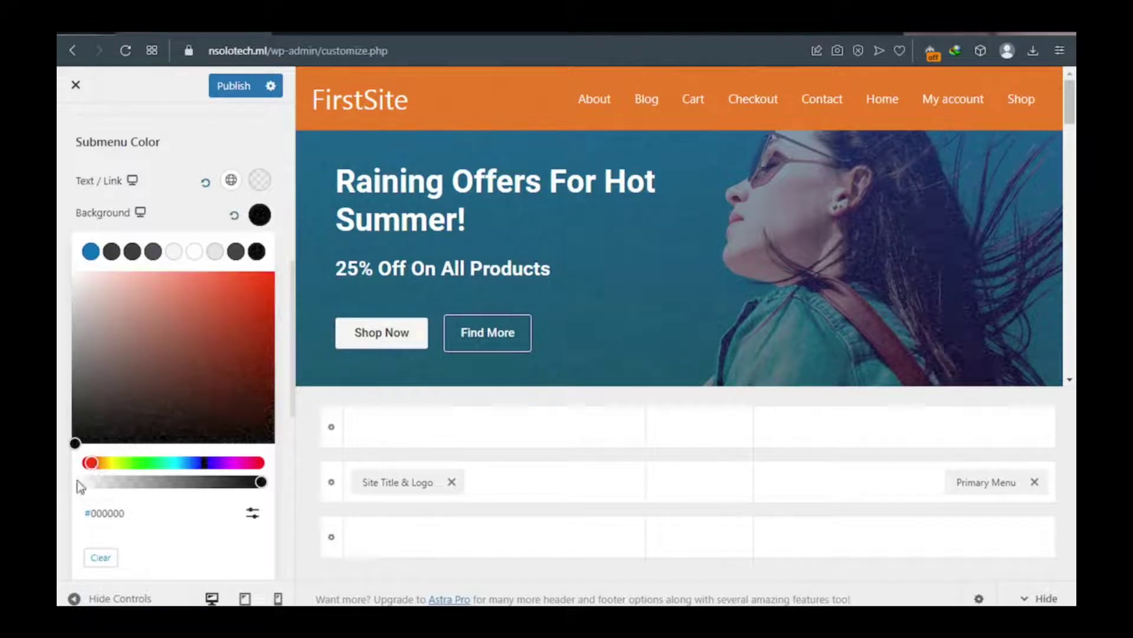
click(255, 282)
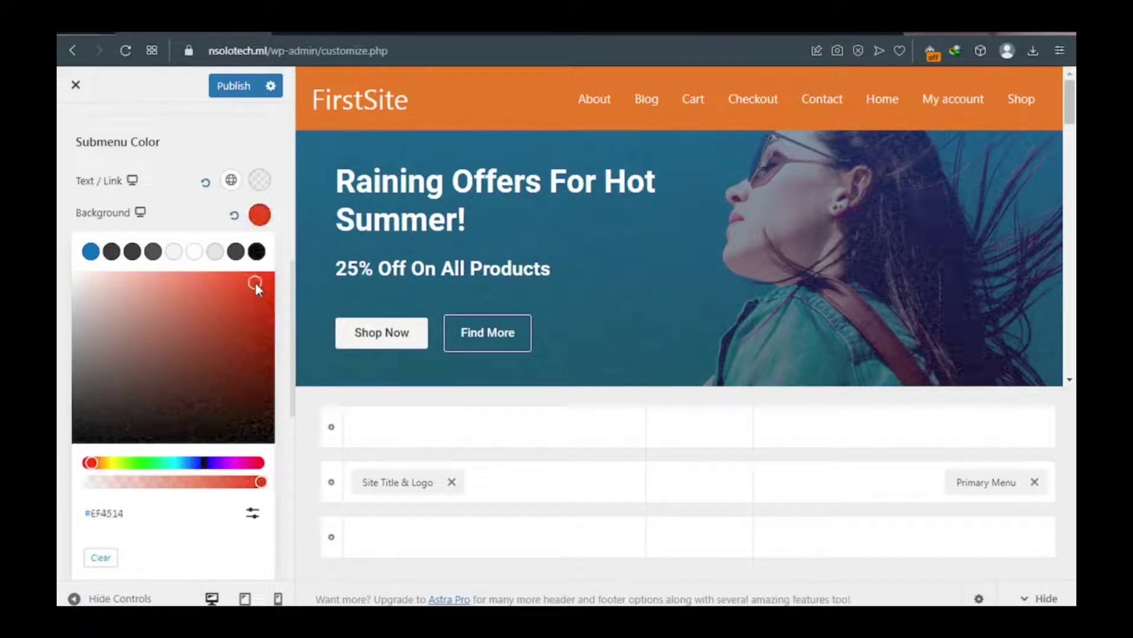
drag(255, 282, 252, 277)
click(187, 144)
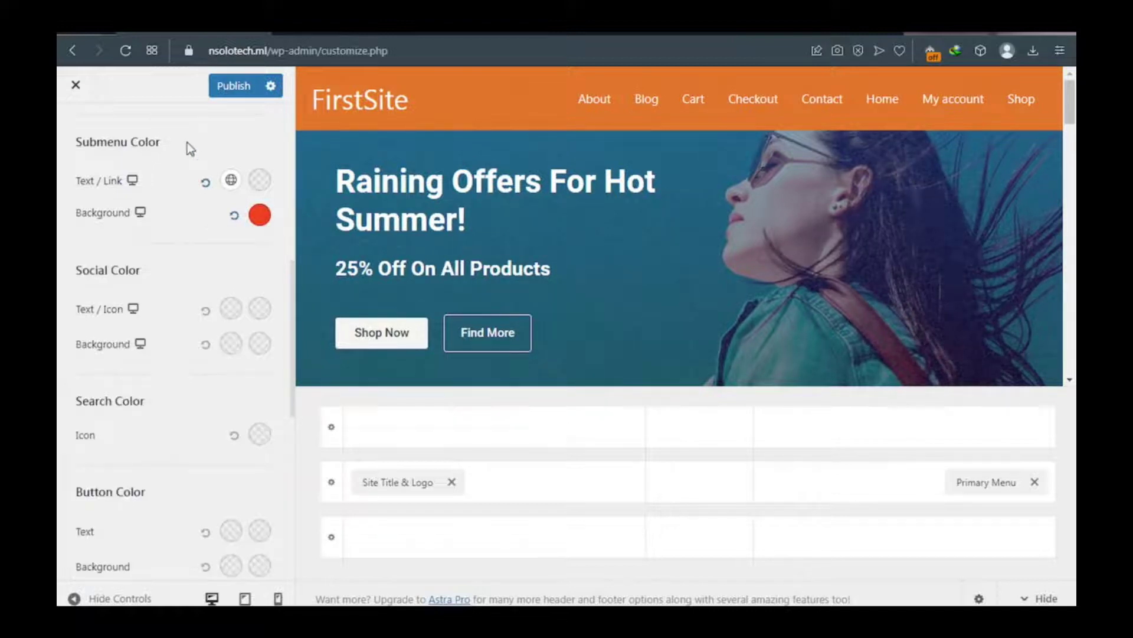
Look through the remaining transparent header color options and publish the new header colors
scroll(166, 318, down, 1)
scroll(166, 317, down, 1)
scroll(166, 318, down, 2)
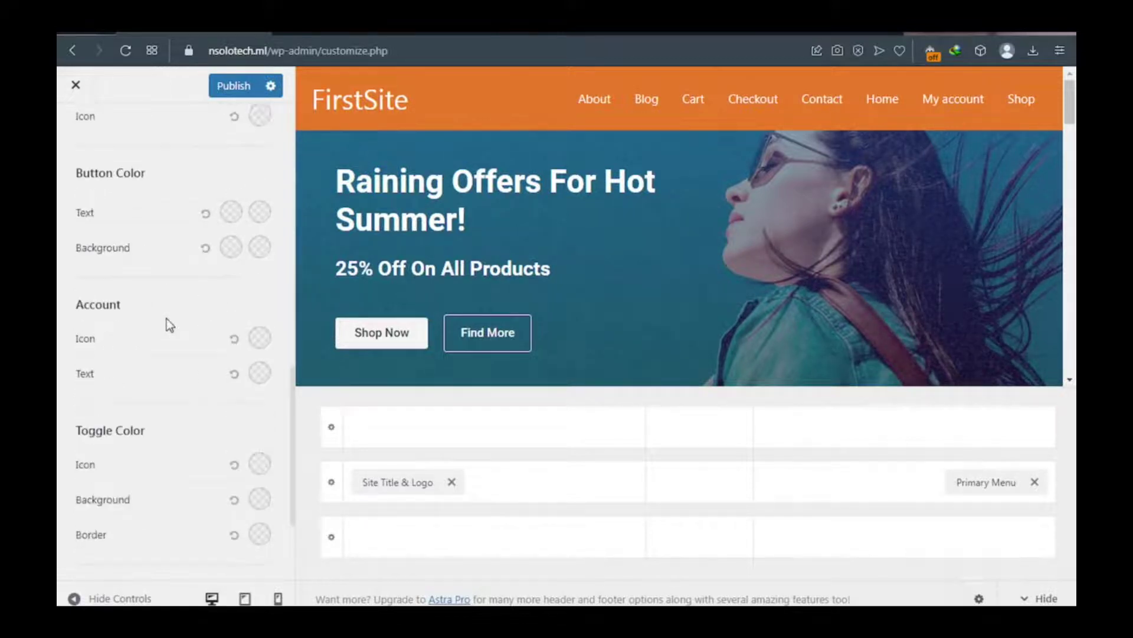
scroll(166, 317, down, 1)
scroll(166, 317, down, 1)
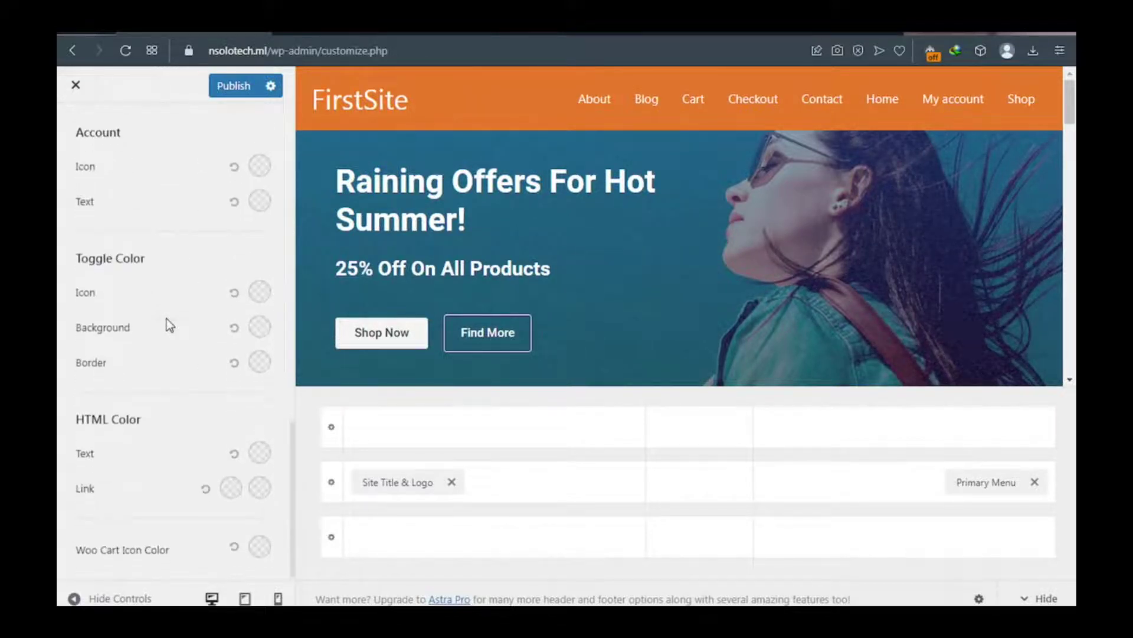
click(225, 93)
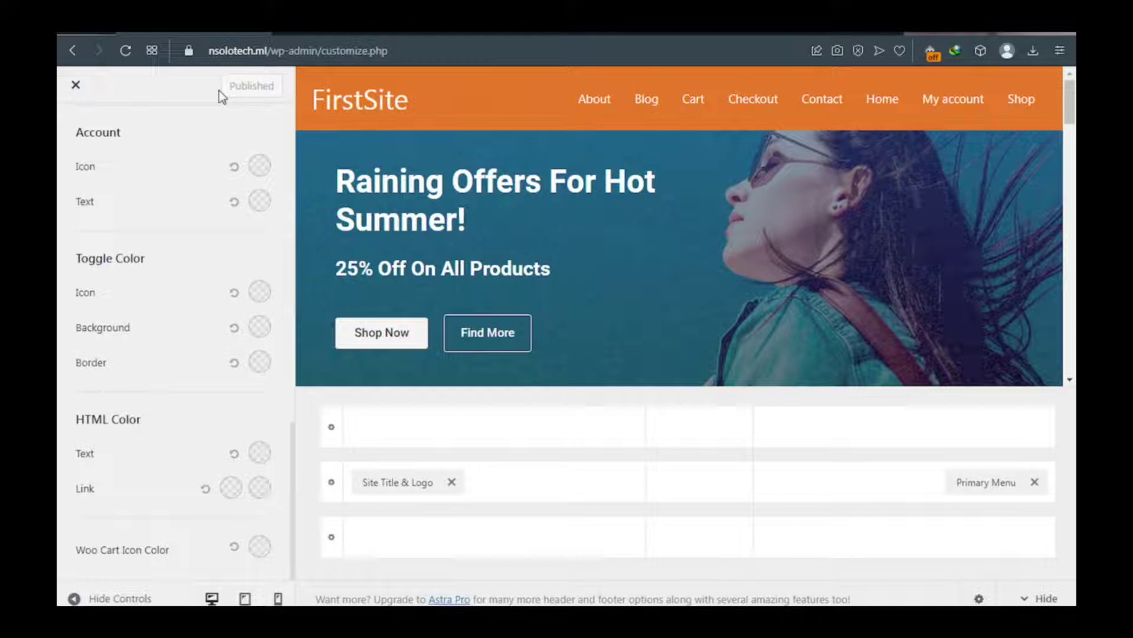
Return to the Header Builder and change the site title to Dr.Store in the Site Title & Logo settings
scroll(169, 161, up, 10)
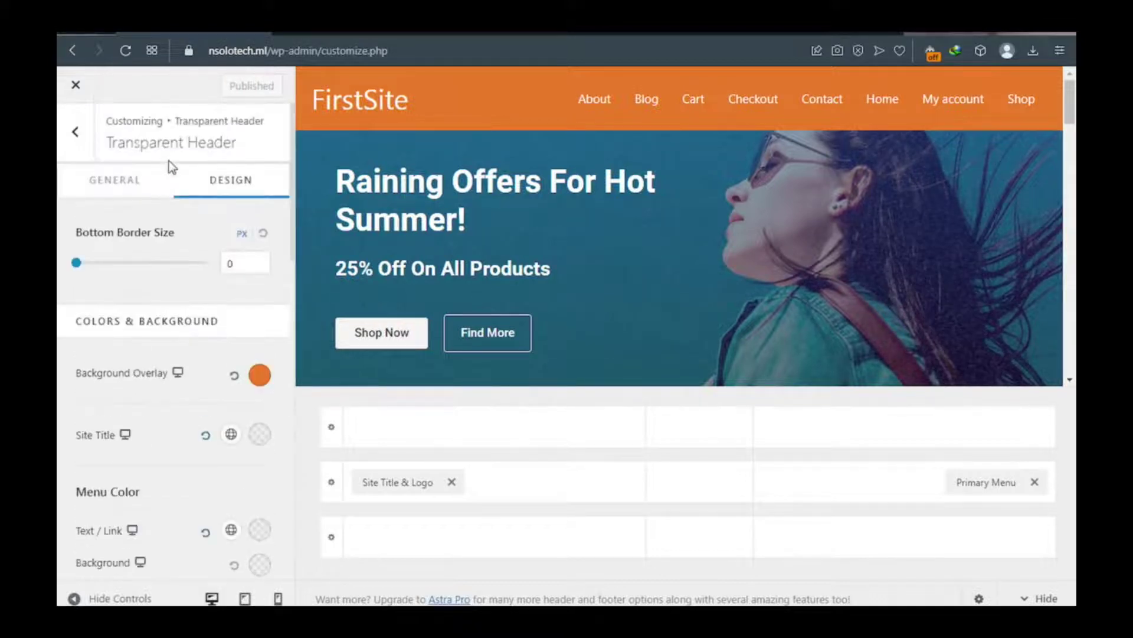
click(74, 136)
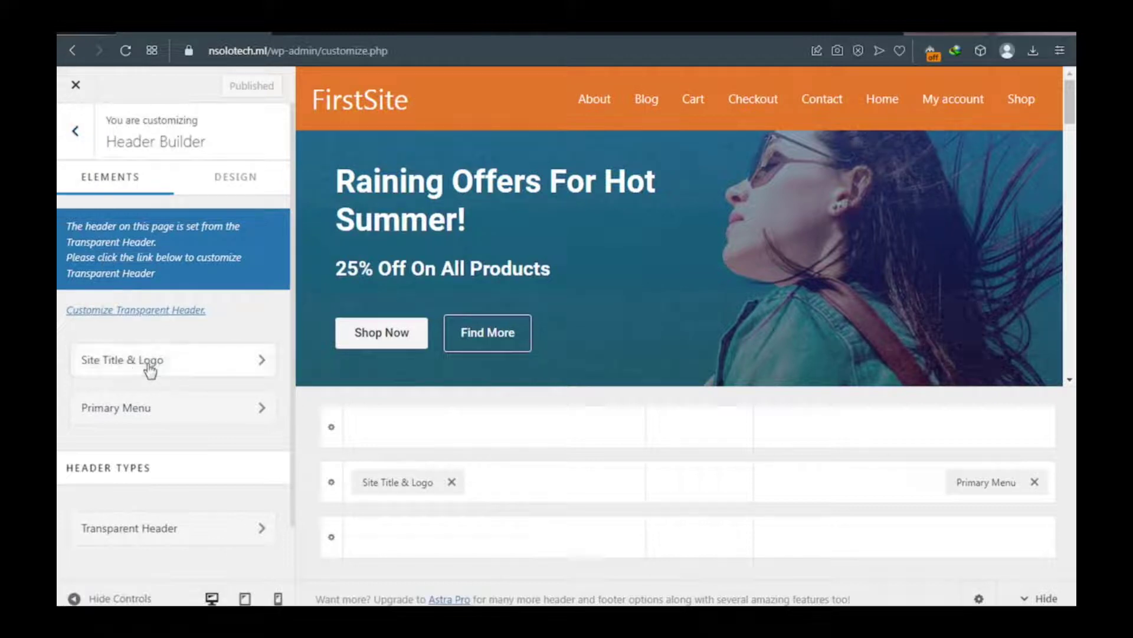
click(180, 368)
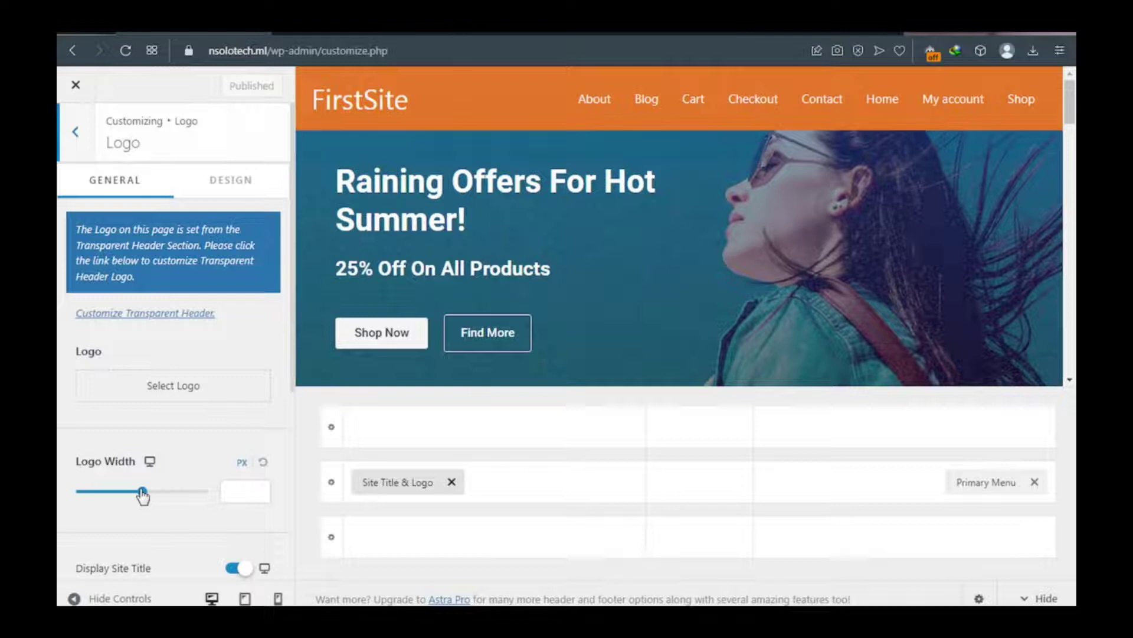
scroll(215, 407, down, 3)
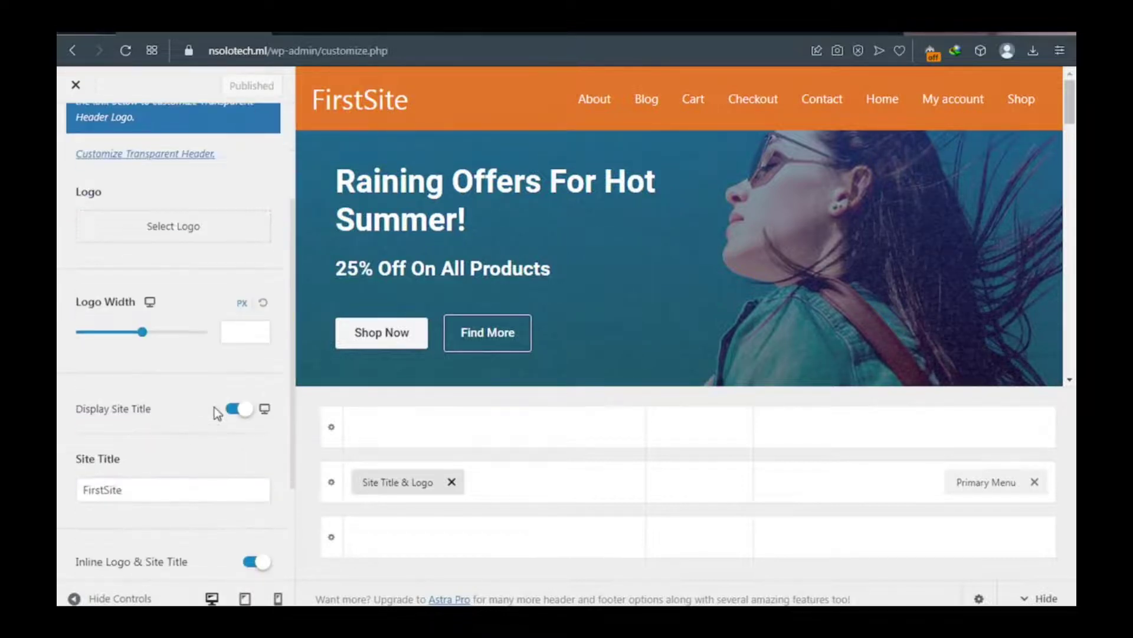
drag(122, 492, 80, 490)
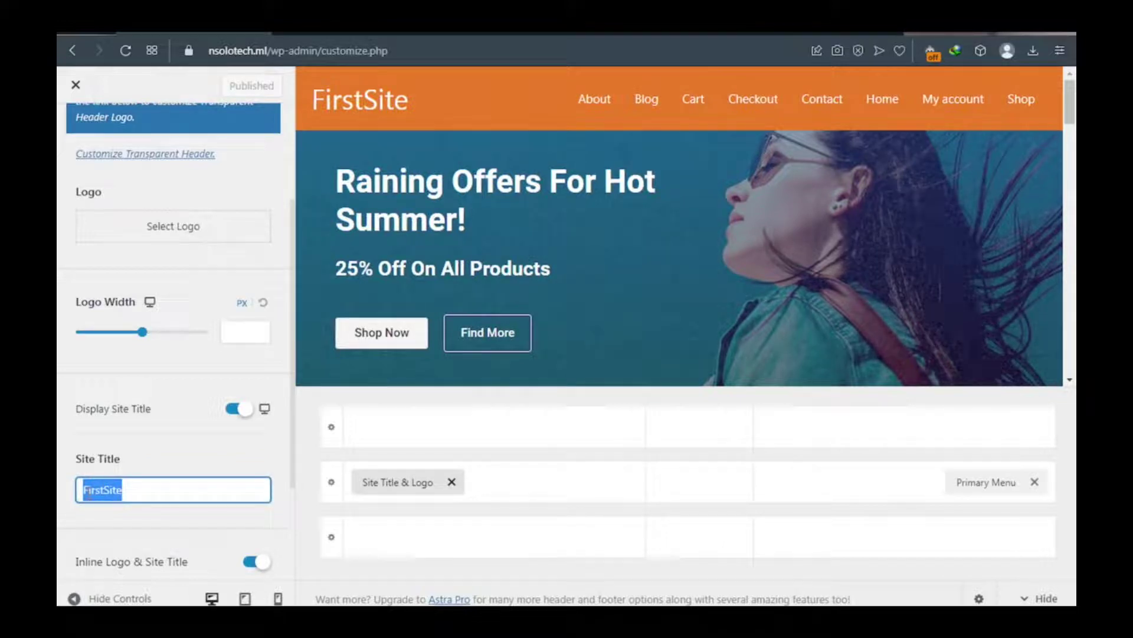
text(D)
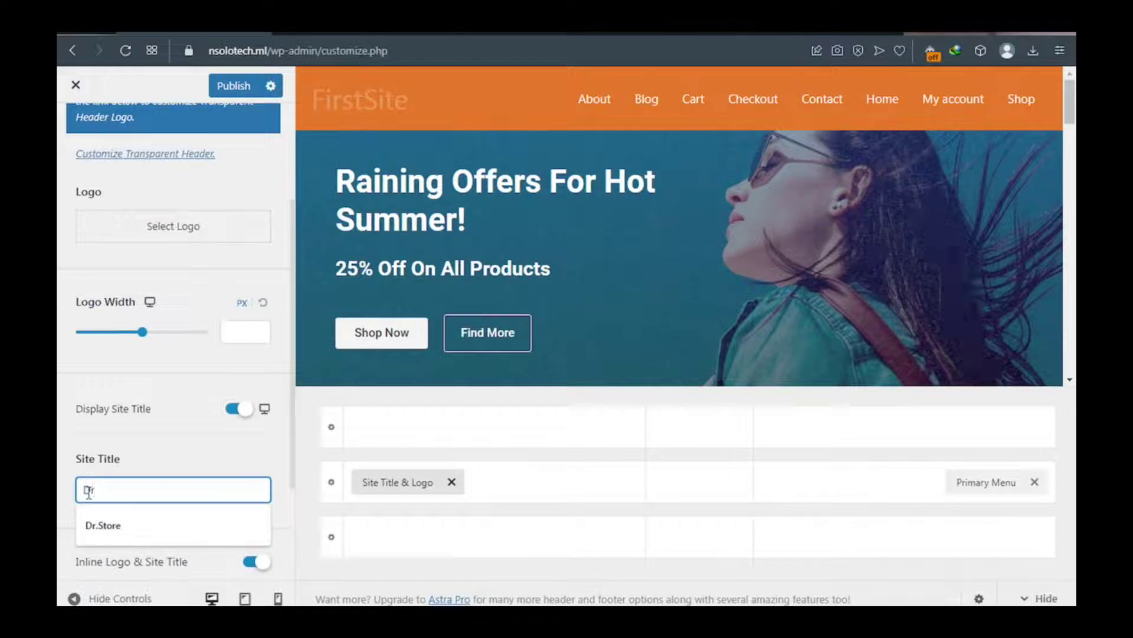
text(r)
click(112, 533)
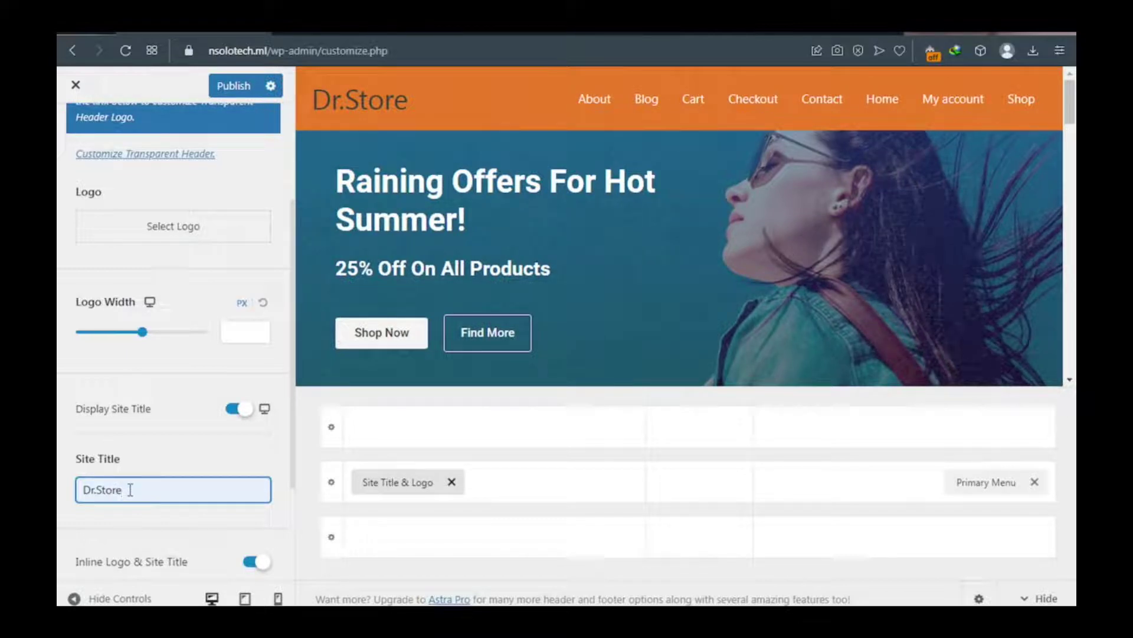
click(151, 451)
scroll(154, 460, down, 3)
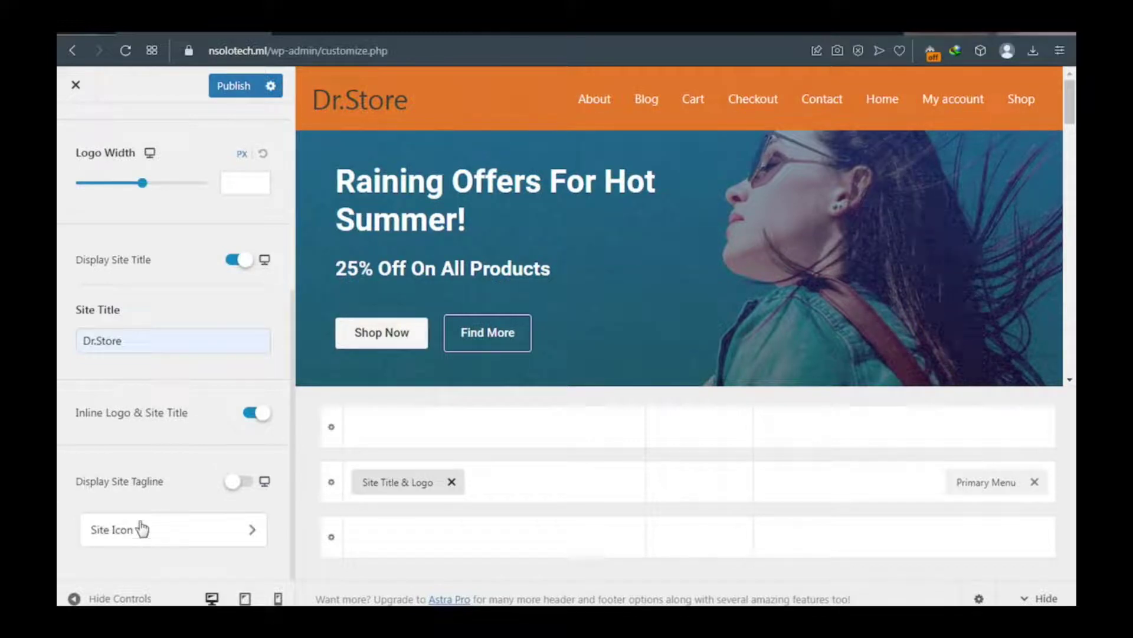
Set the site title color to white in the Logo design settings
scroll(165, 458, up, 3)
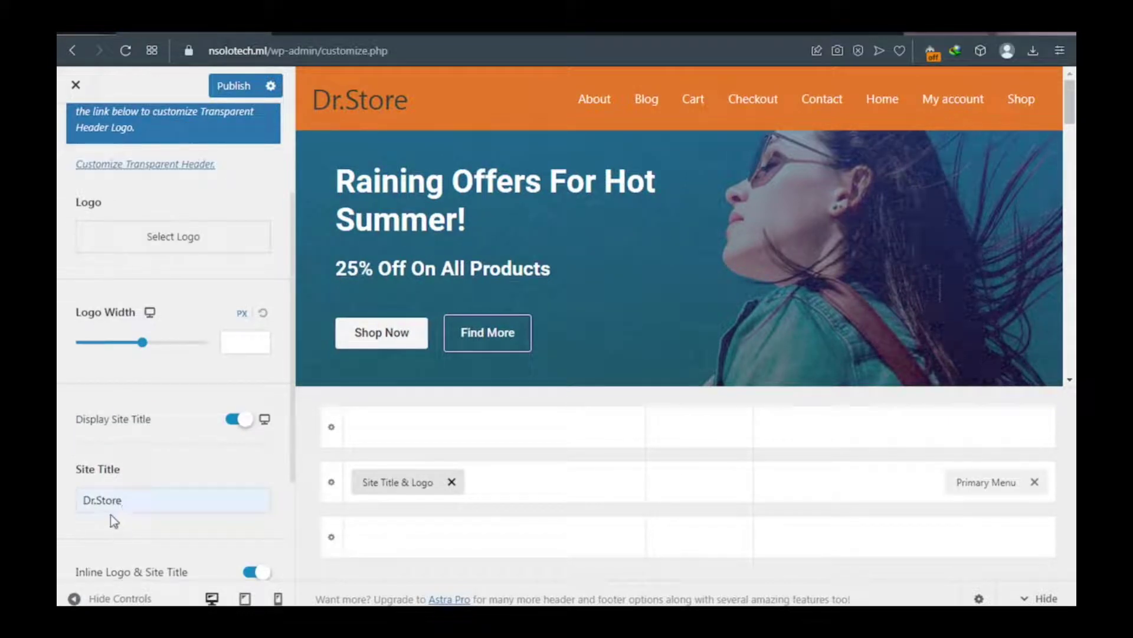
click(109, 496)
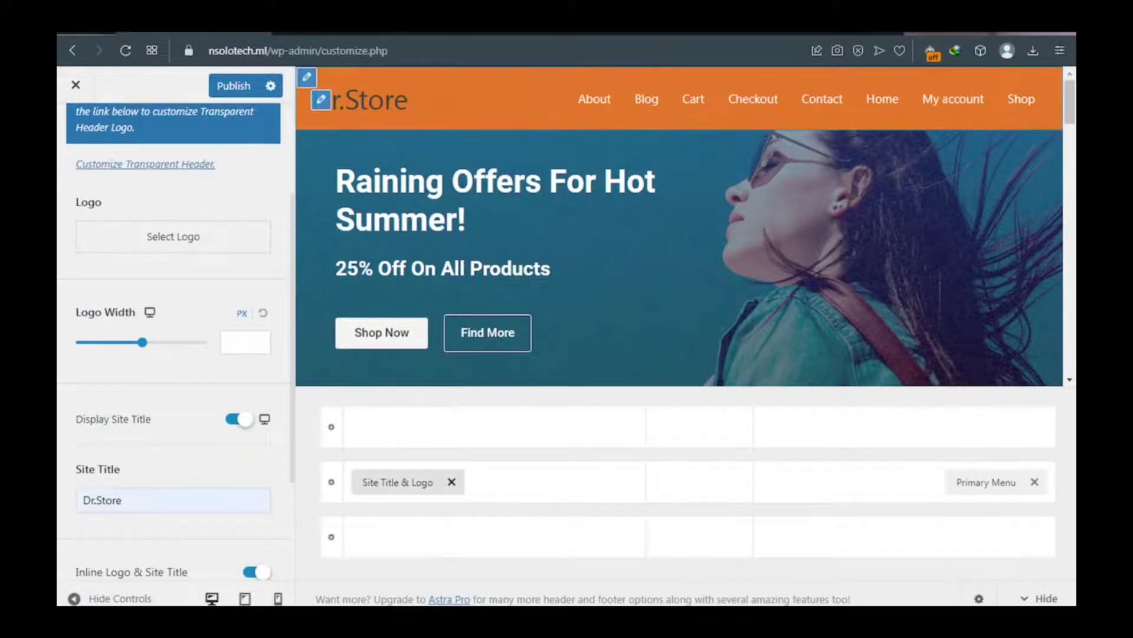
scroll(165, 305, up, 3)
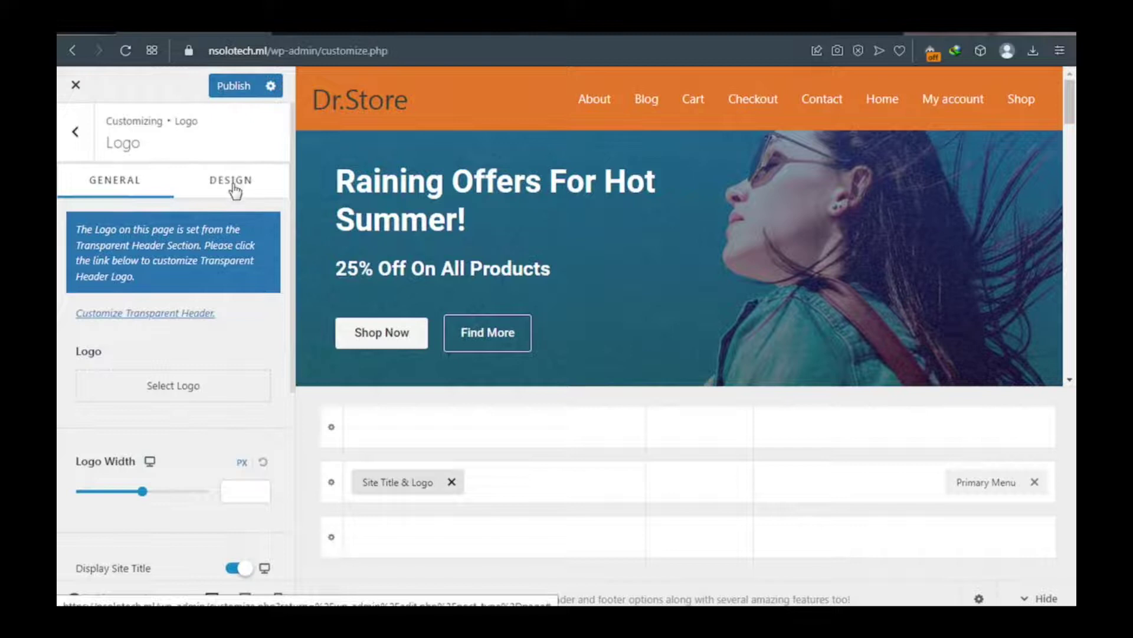
click(236, 187)
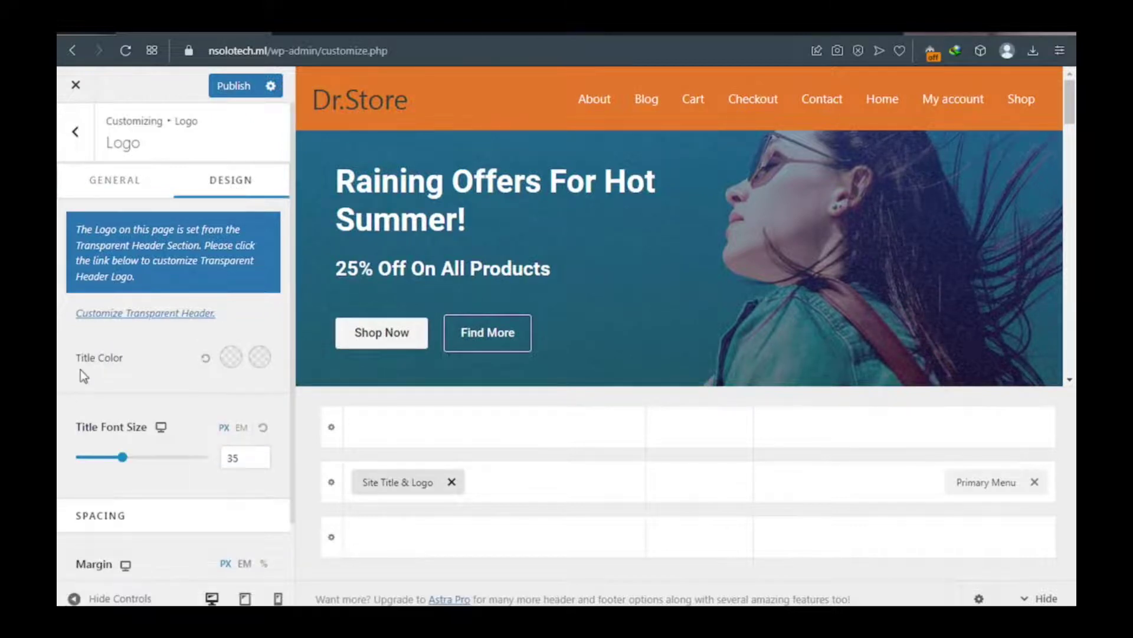
click(231, 357)
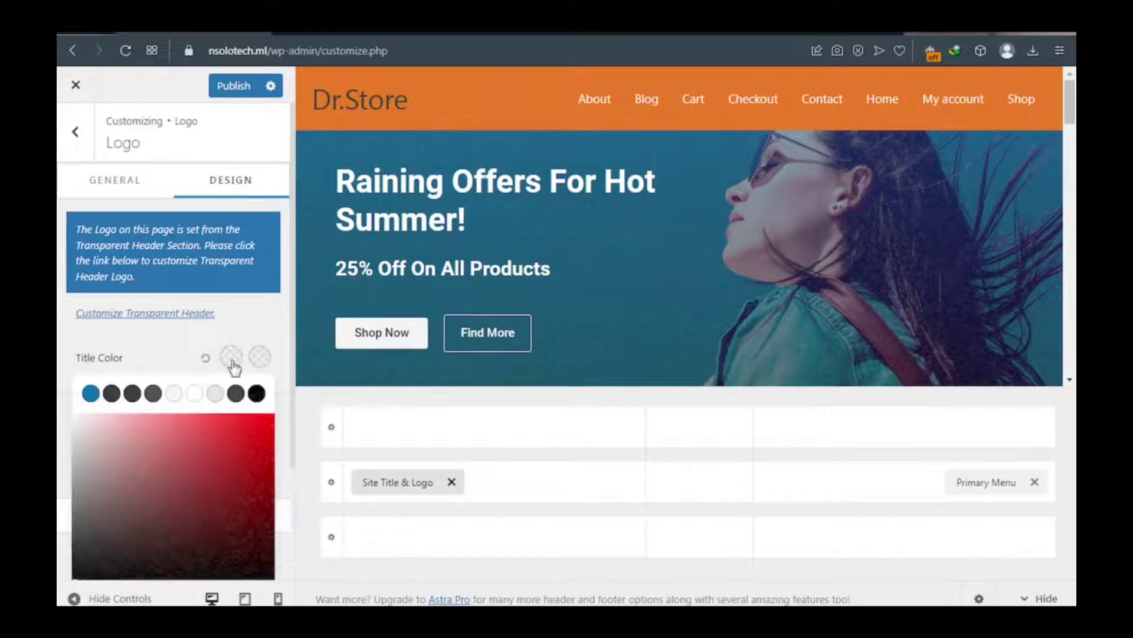
click(193, 393)
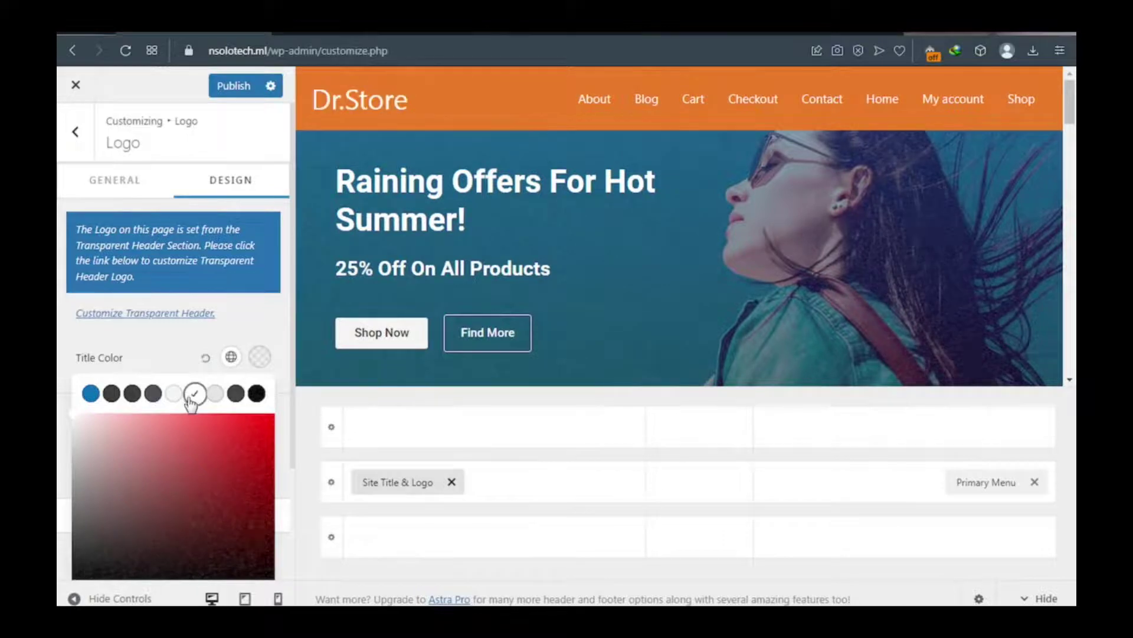
click(245, 308)
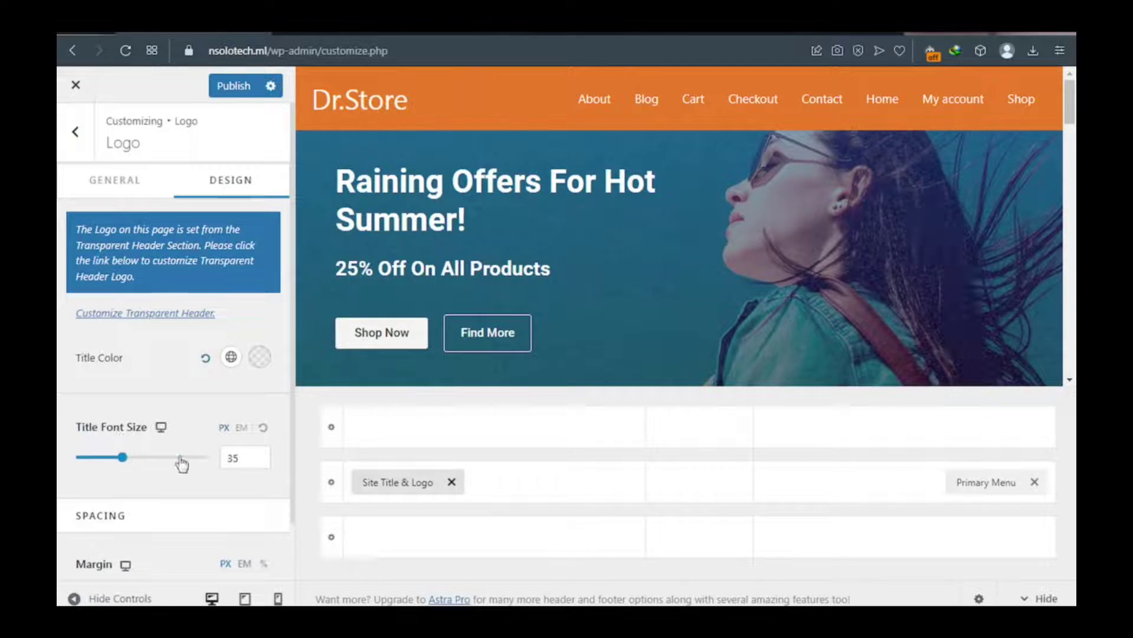
Set the site title font size to 39 px and publish the logo changes
click(241, 459)
drag(241, 459, 224, 460)
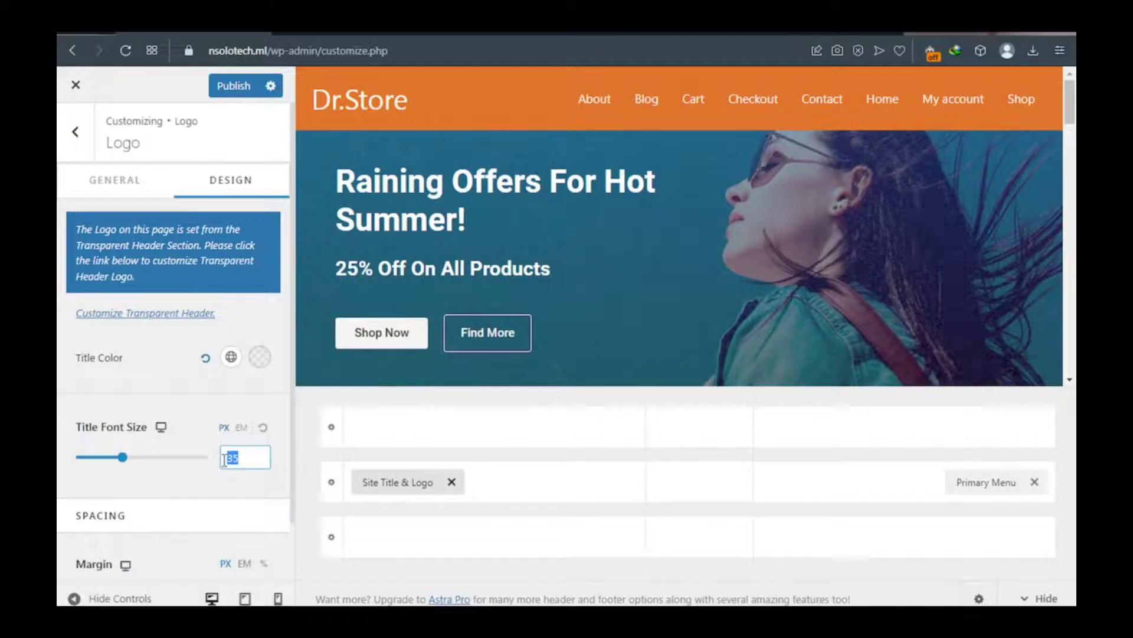
text(40)
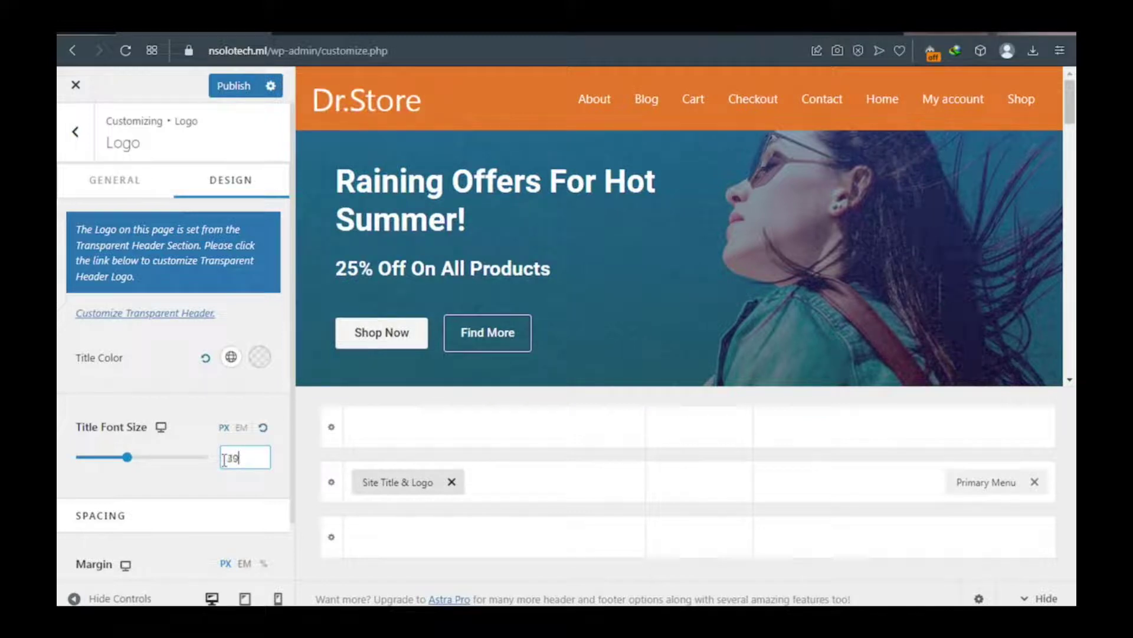
scroll(222, 459, down, 1)
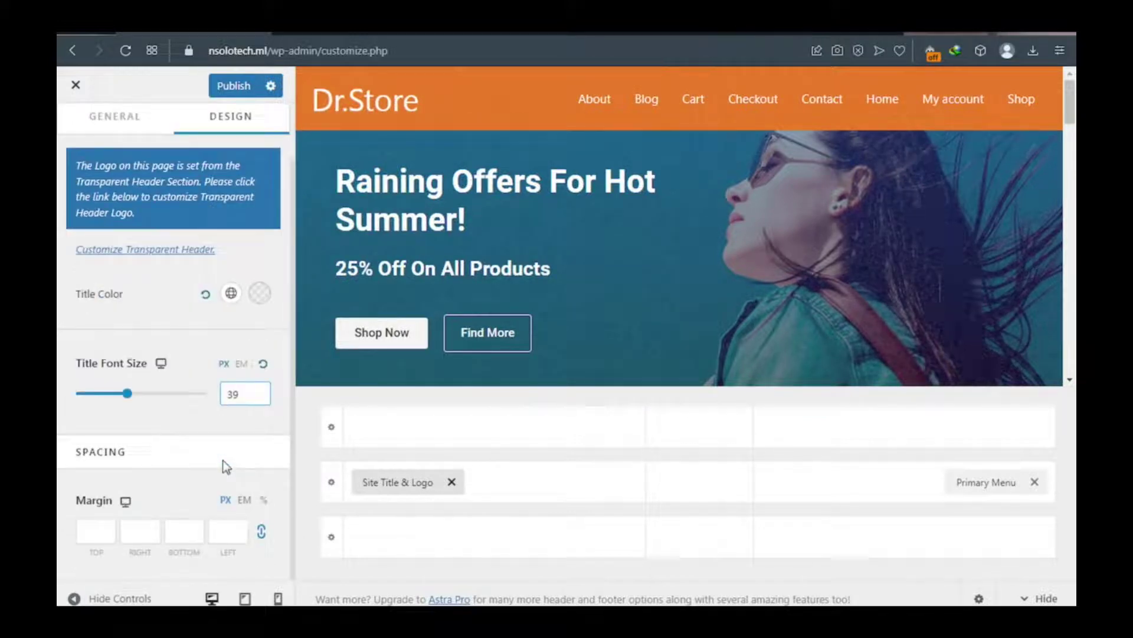
click(232, 86)
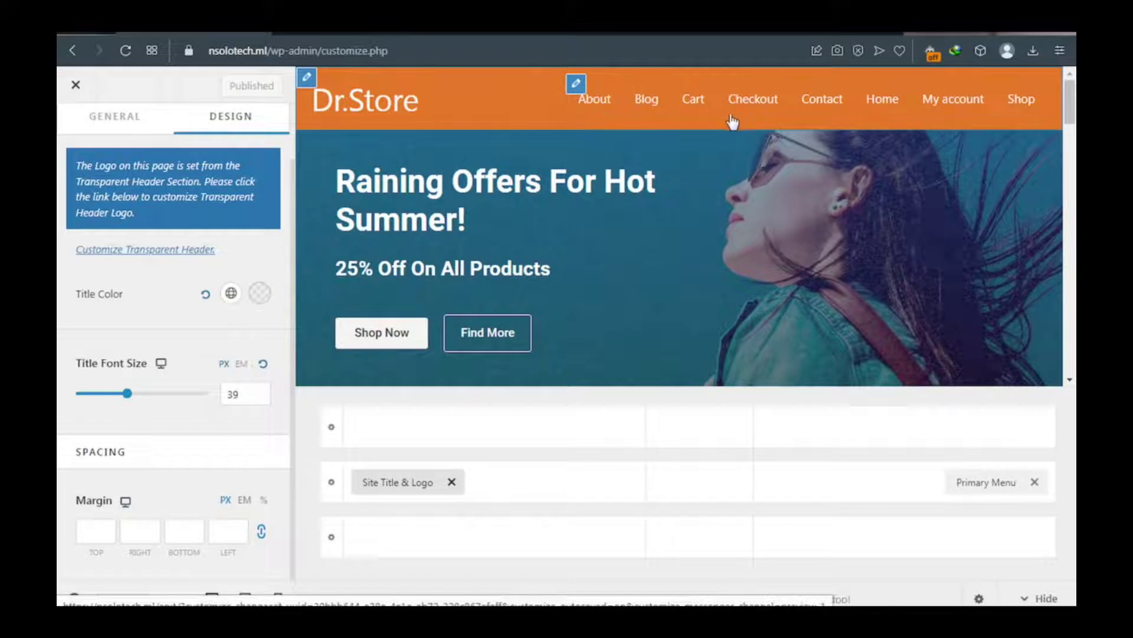
Switch to the Dr.Store reference site and examine its navigation order and the My account submenu
click(791, 34)
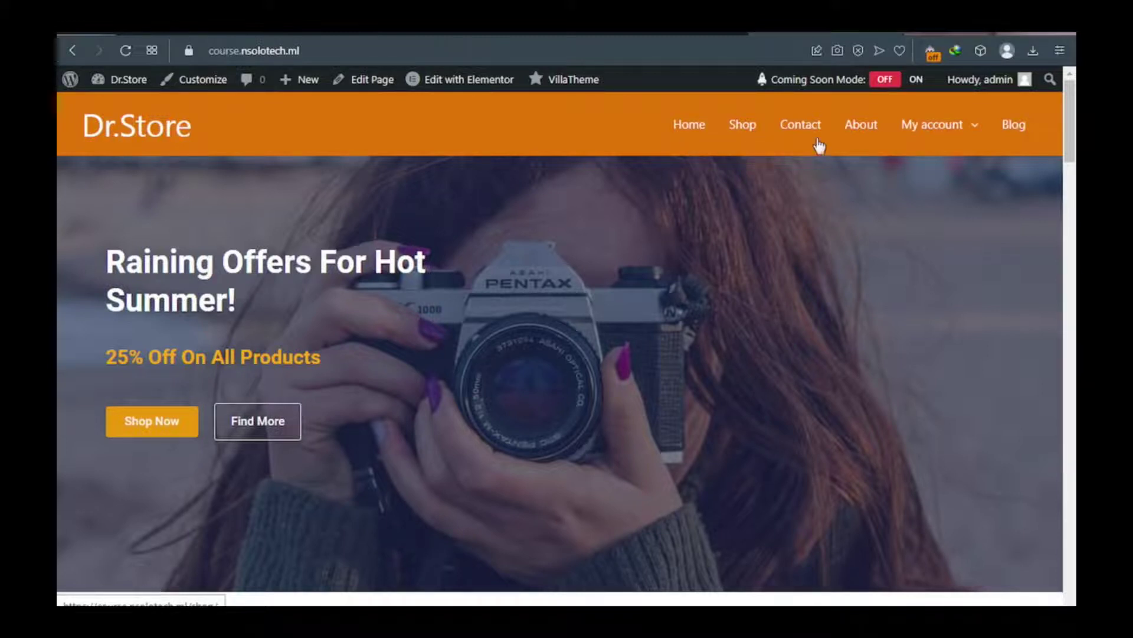
mouse_move(916, 145)
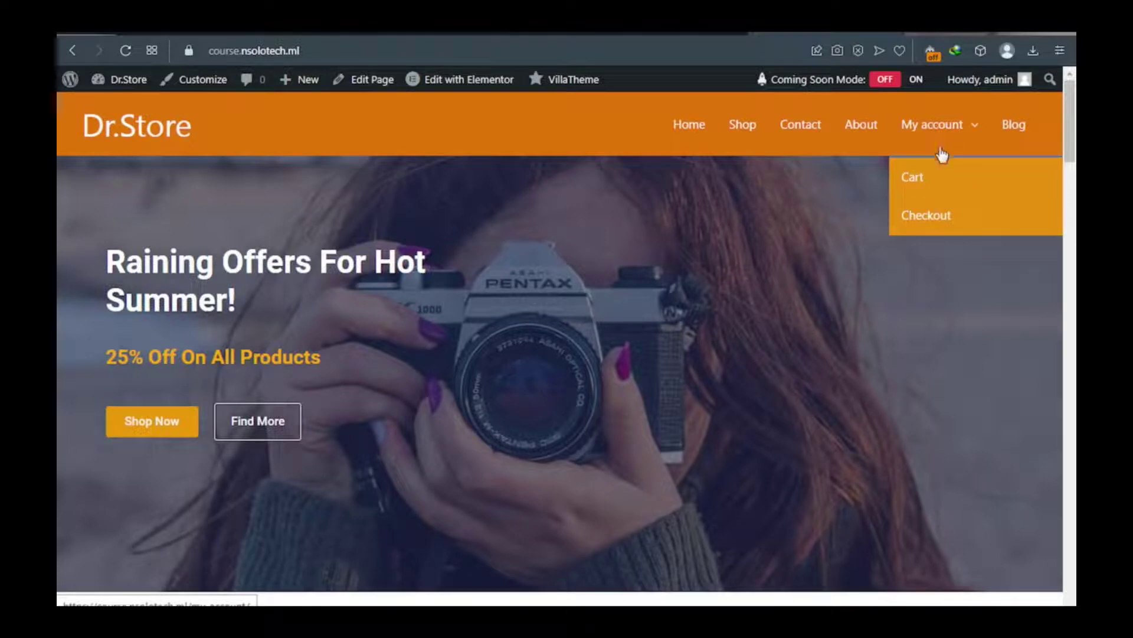
click(936, 180)
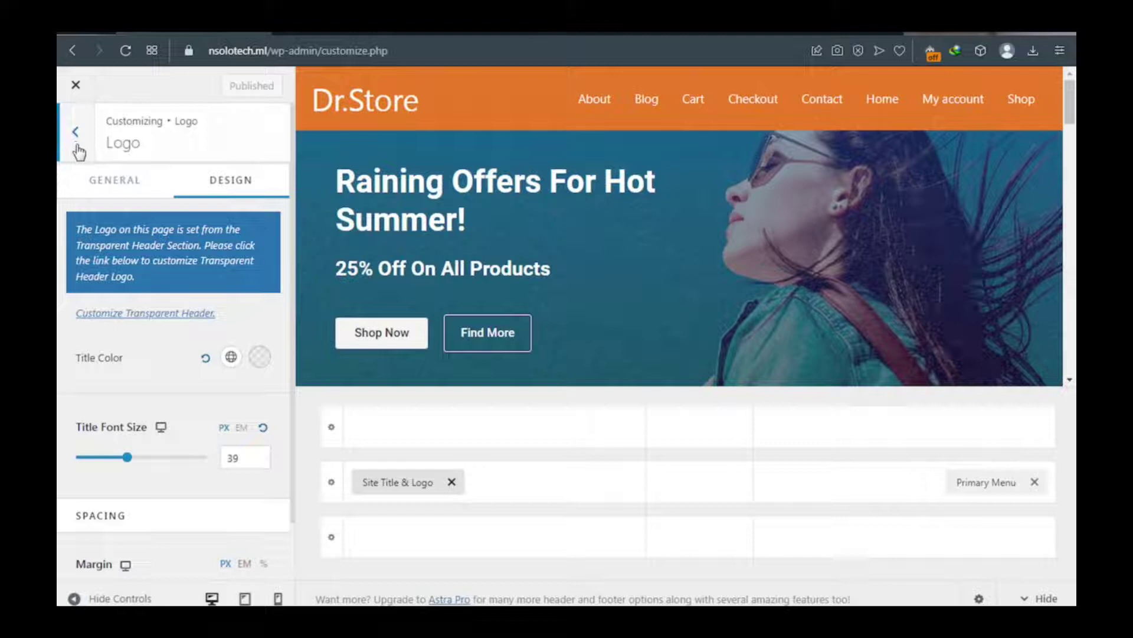
Review the transparent header's design colors, including the submenu background, against the header and submenu of the reference site
click(76, 150)
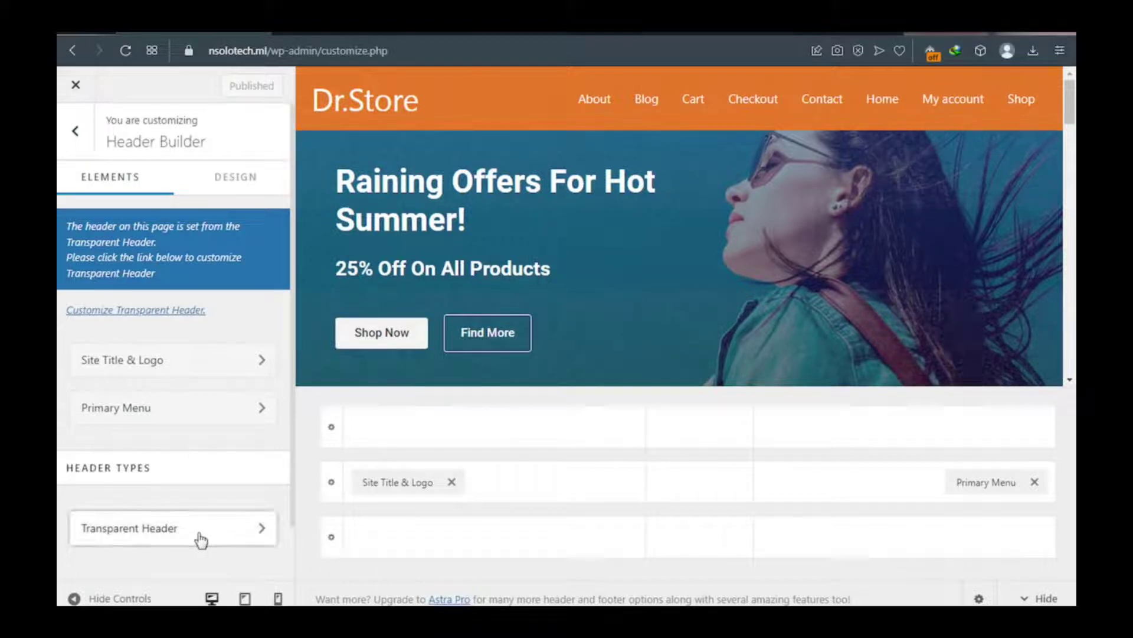
click(199, 534)
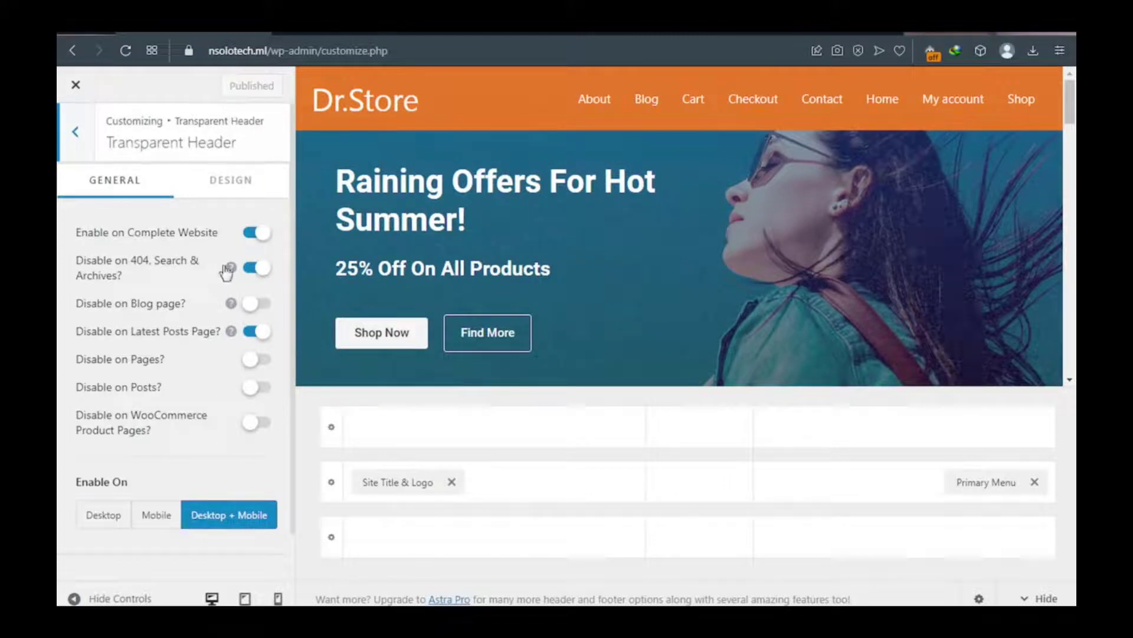
click(236, 183)
scroll(169, 293, down, 4)
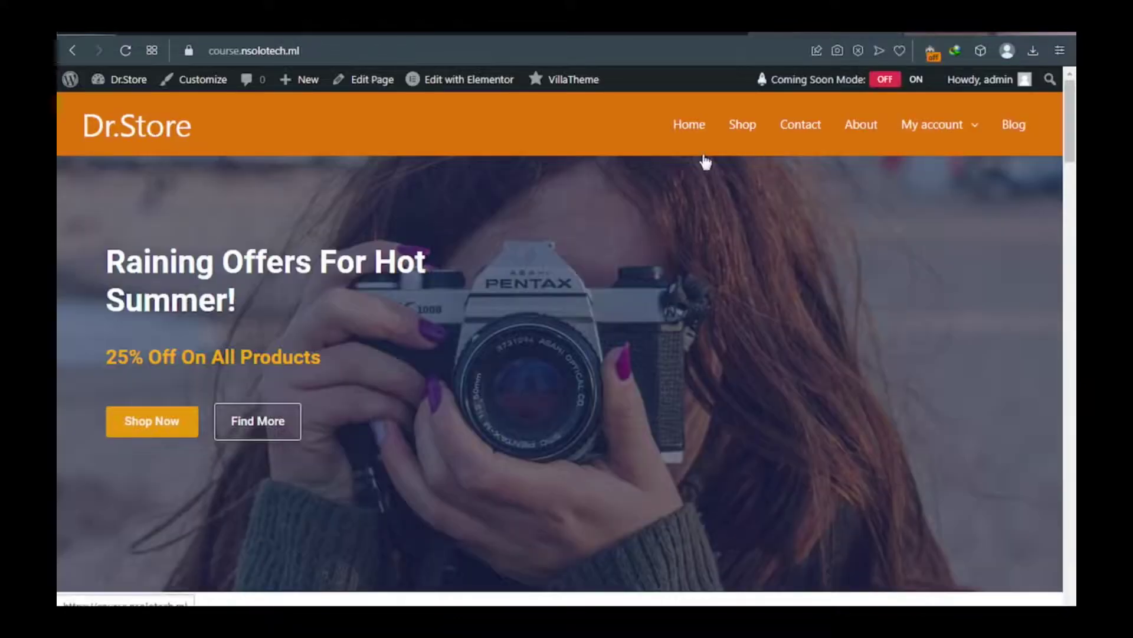
mouse_move(937, 144)
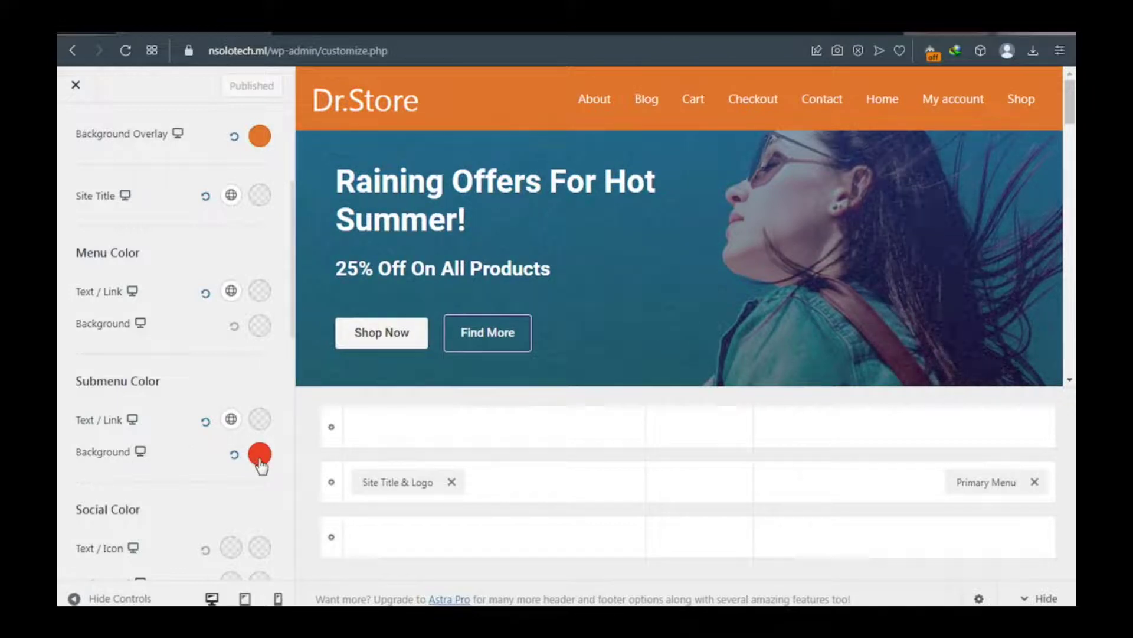
scroll(229, 342, up, 2)
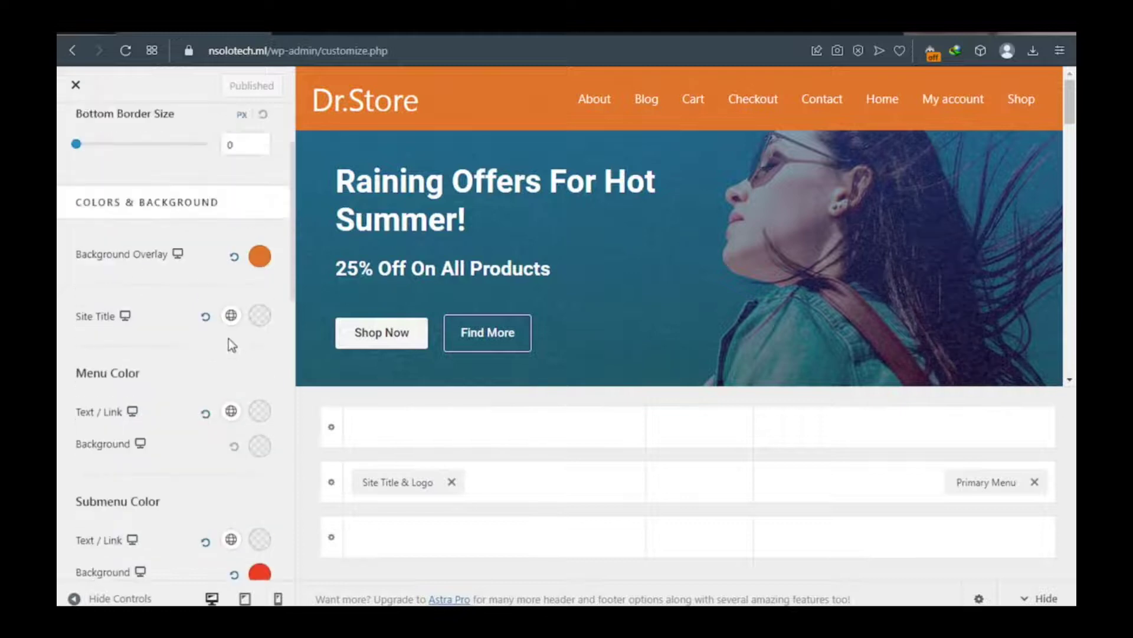
scroll(229, 339, up, 2)
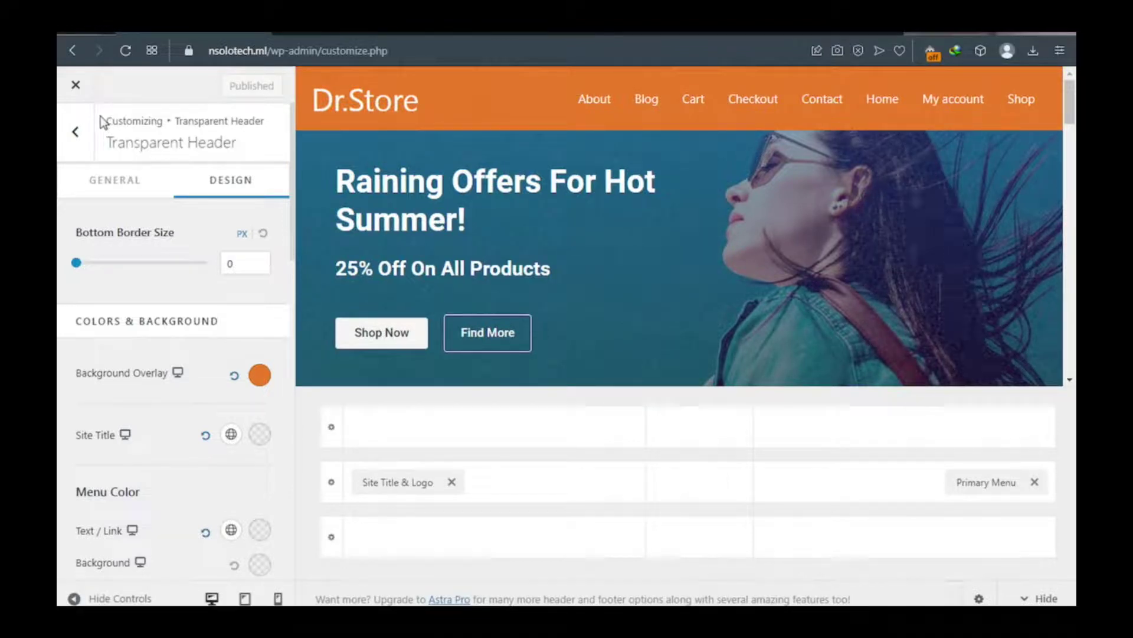
mouse_move(578, 93)
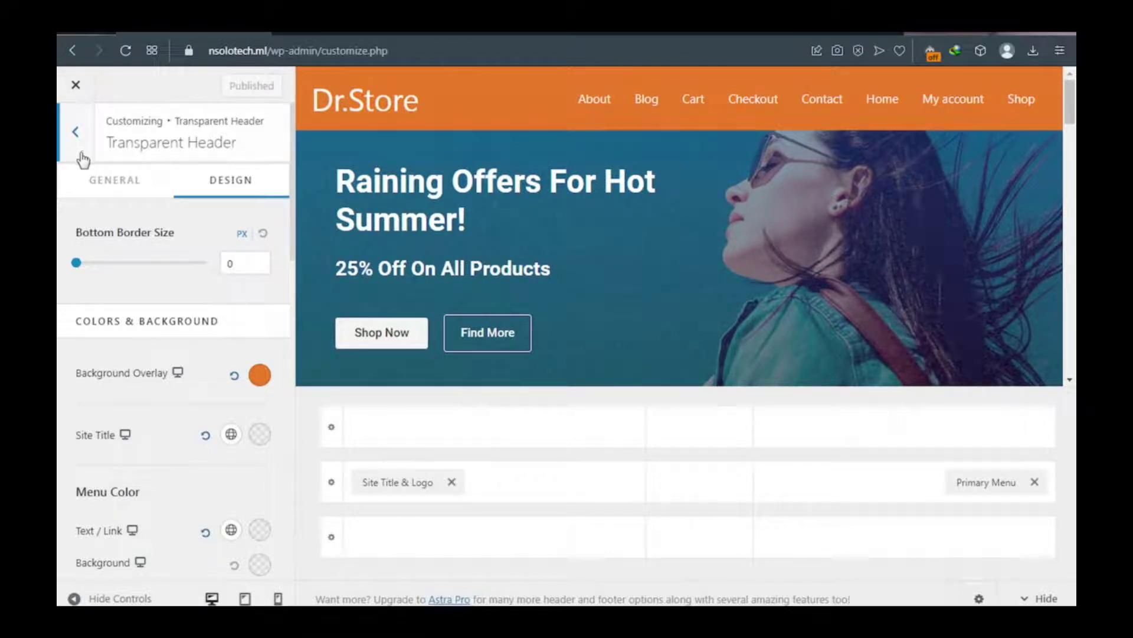
Leave the Customizer and open the WordPress Menus management page
click(76, 118)
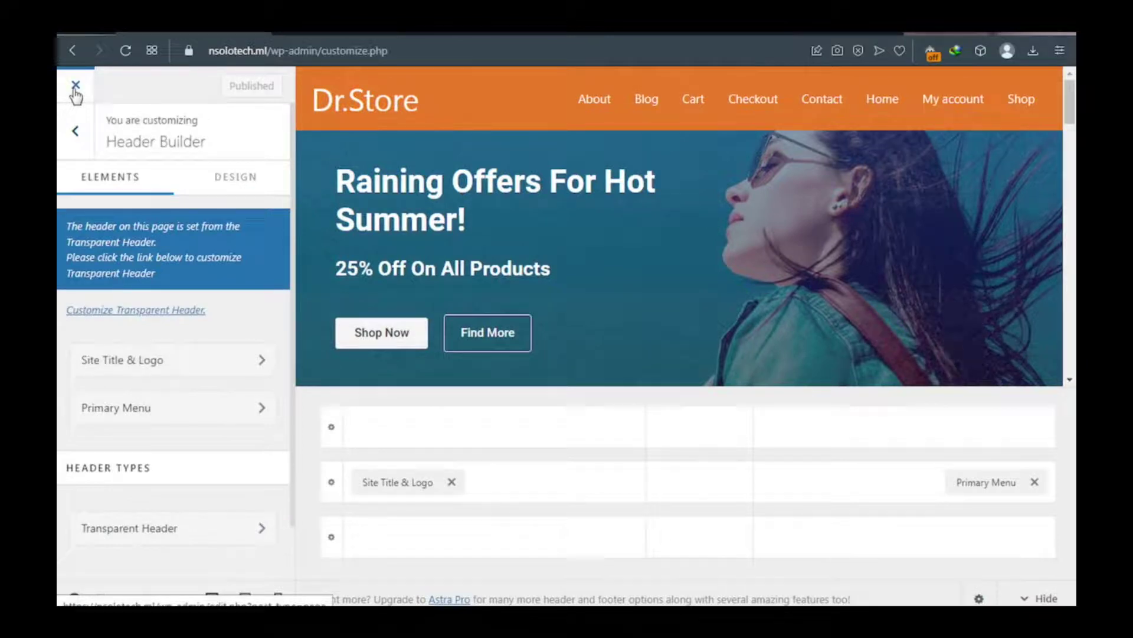
click(75, 89)
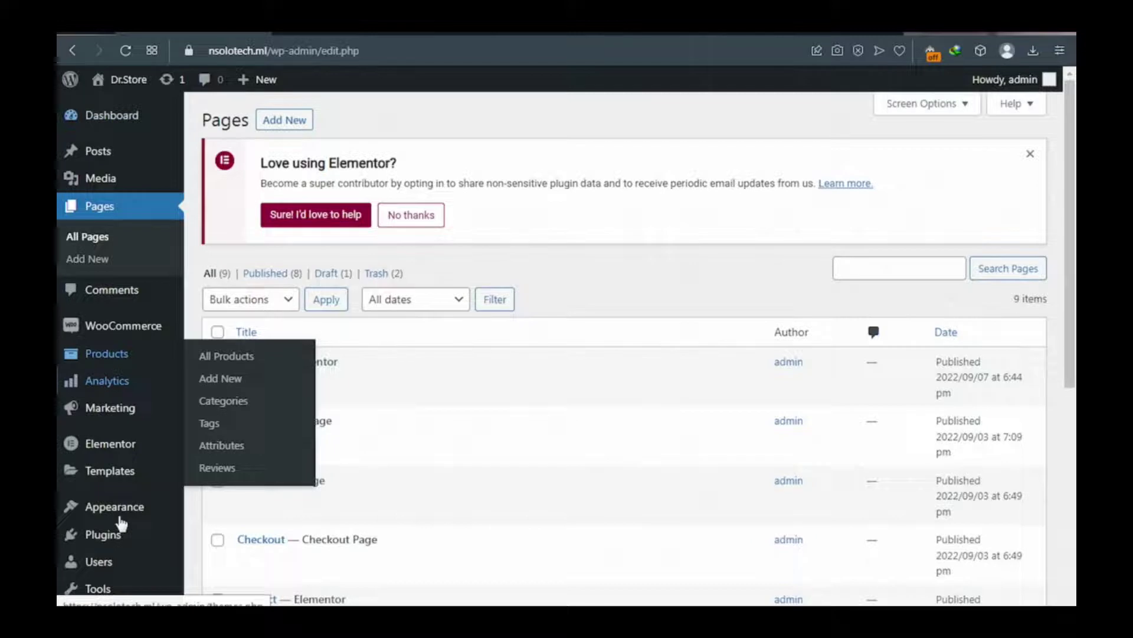
mouse_move(121, 523)
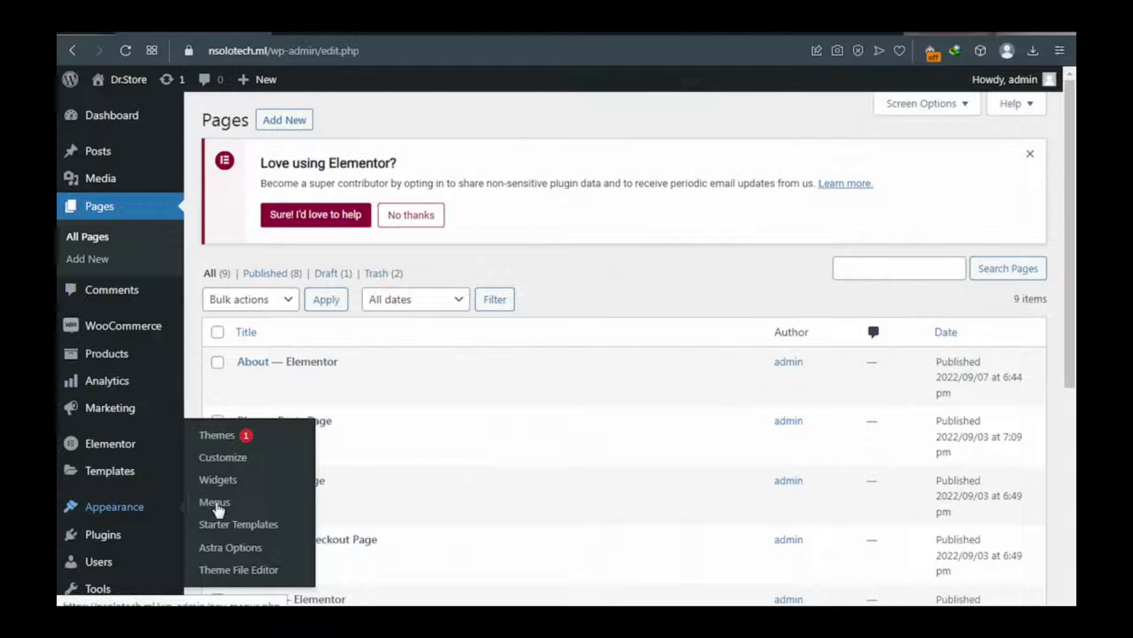
click(210, 507)
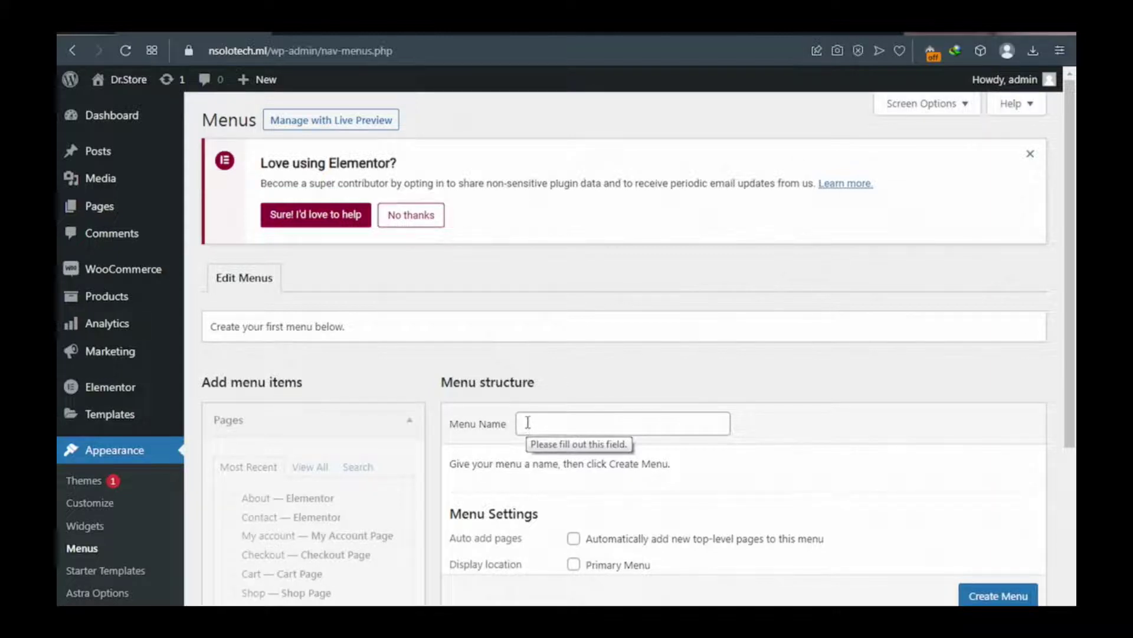
Create a menu named Primary-Menu and assign it to the Primary Menu display location
click(527, 423)
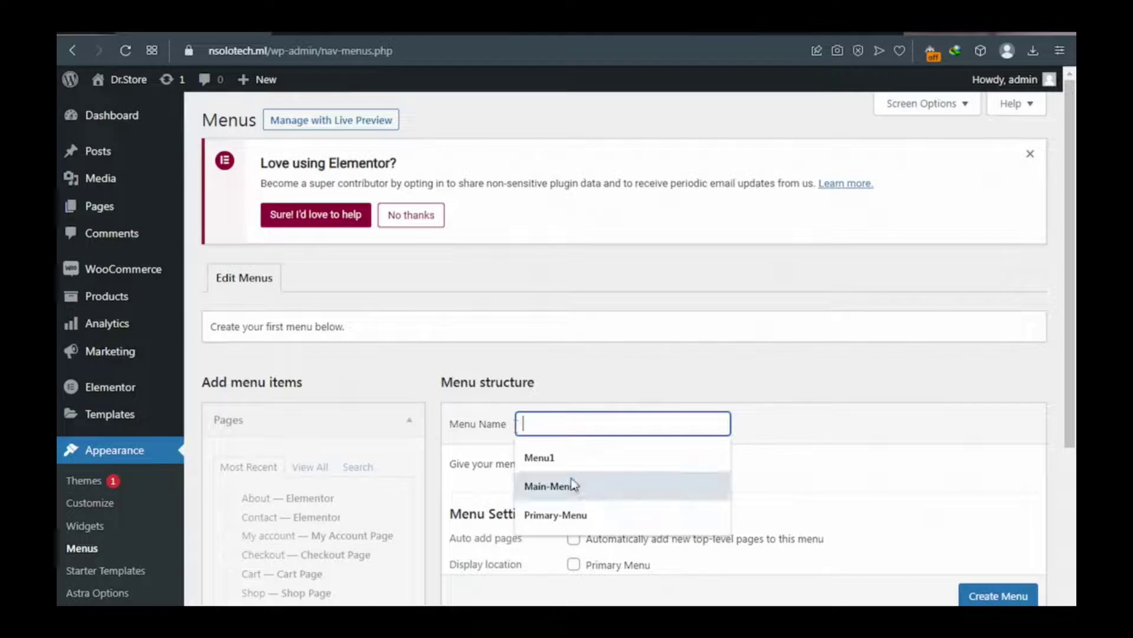
click(564, 515)
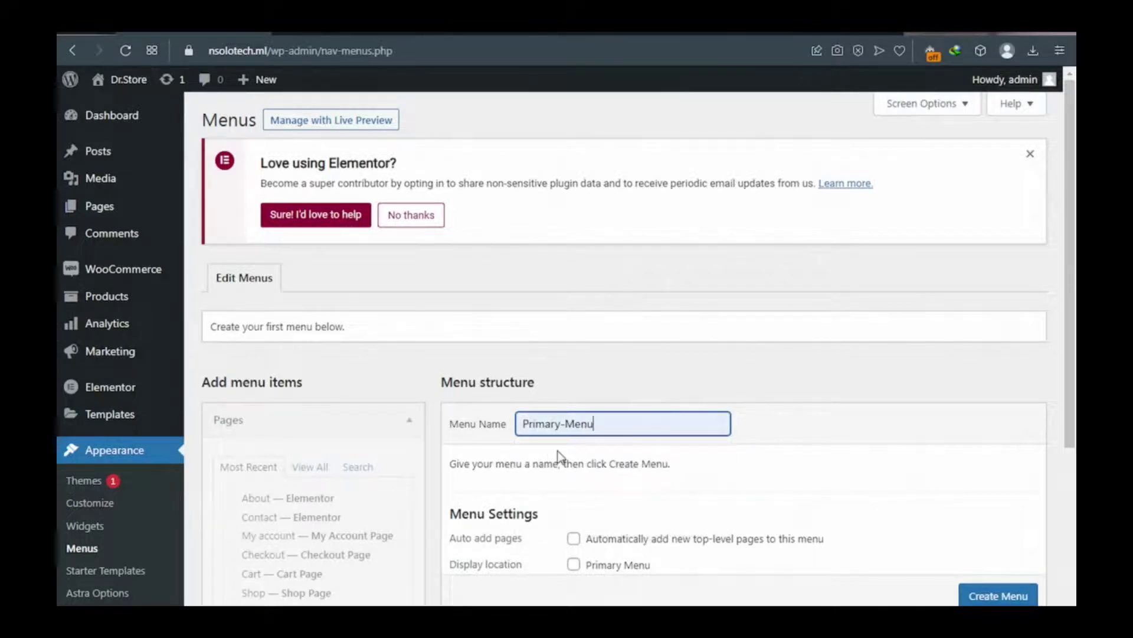
scroll(560, 453, down, 1)
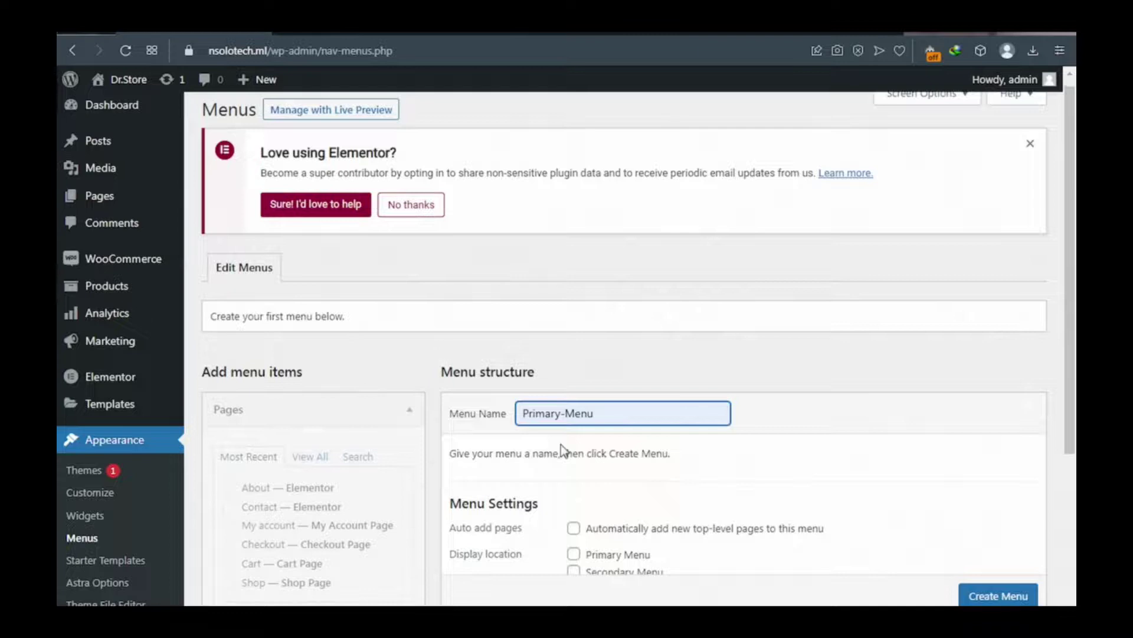
scroll(459, 425, down, 3)
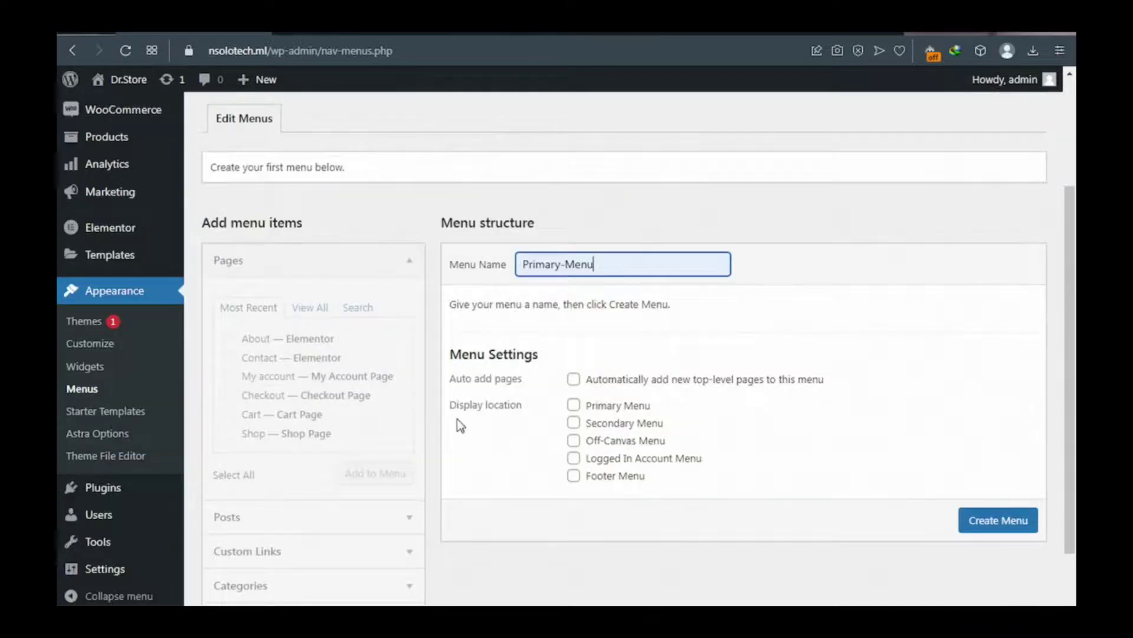
click(573, 405)
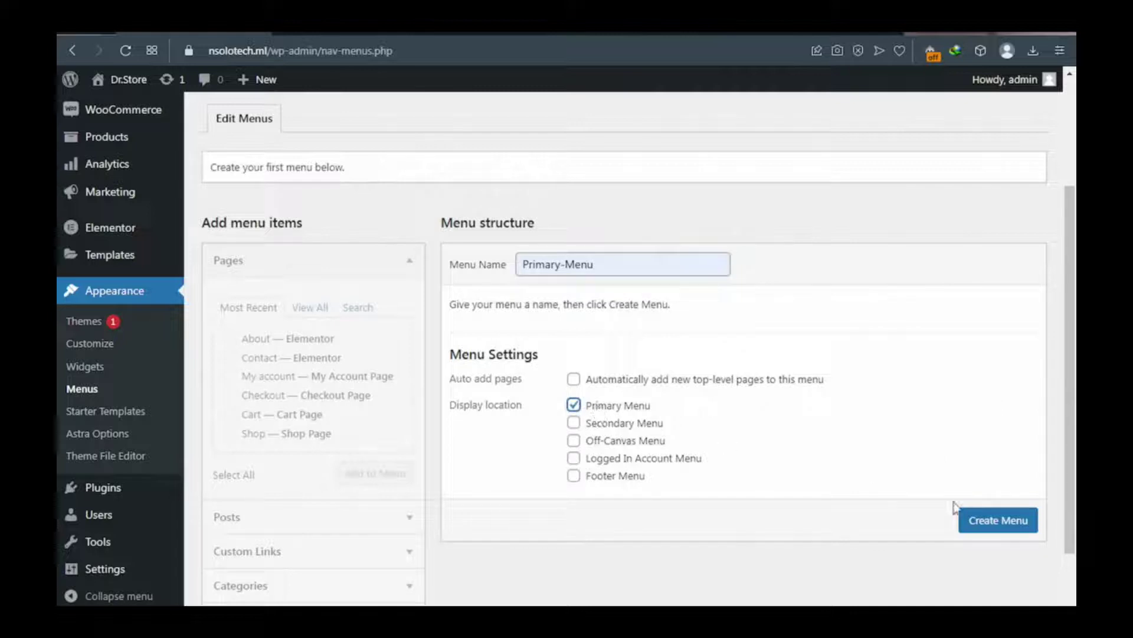
click(999, 524)
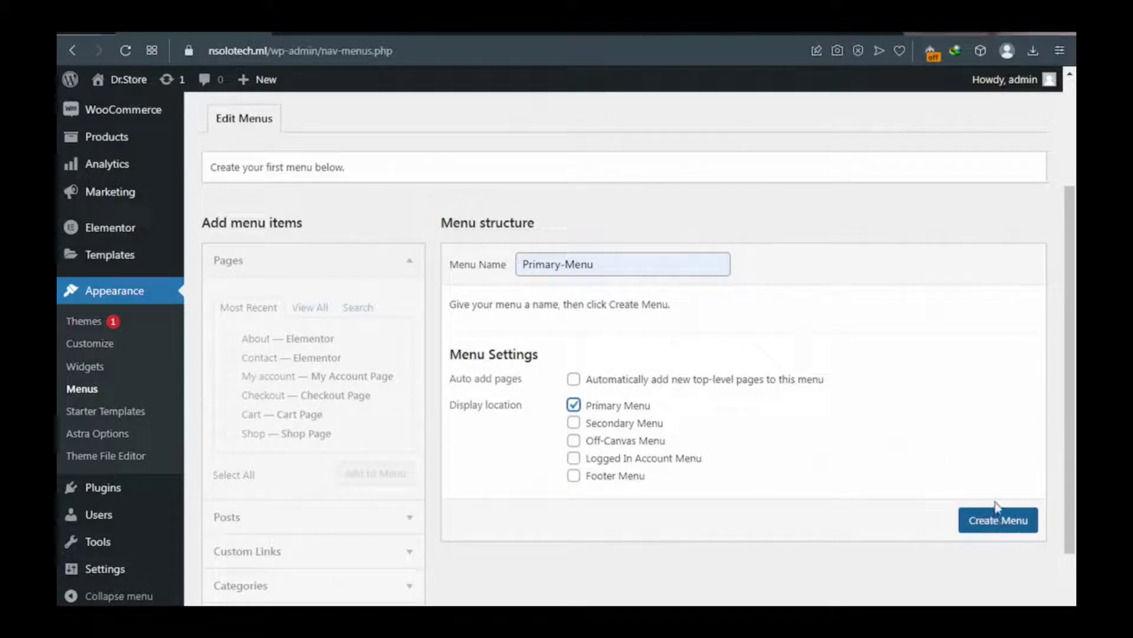
click(1002, 526)
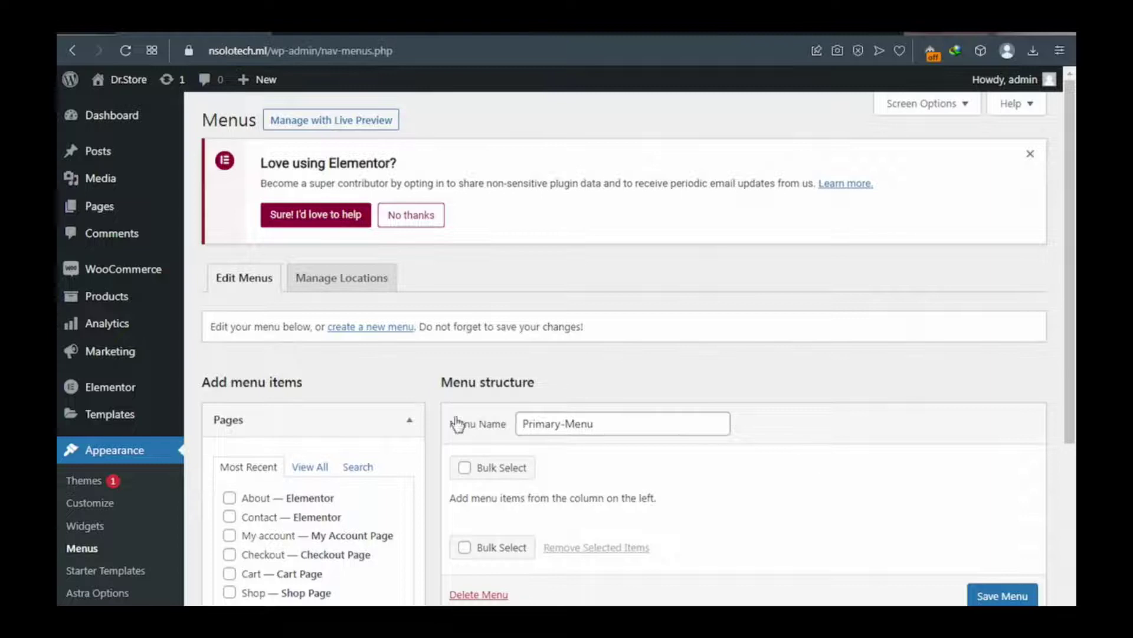
Add all existing pages, from Home through Shop, to the Primary-Menu structure
click(308, 473)
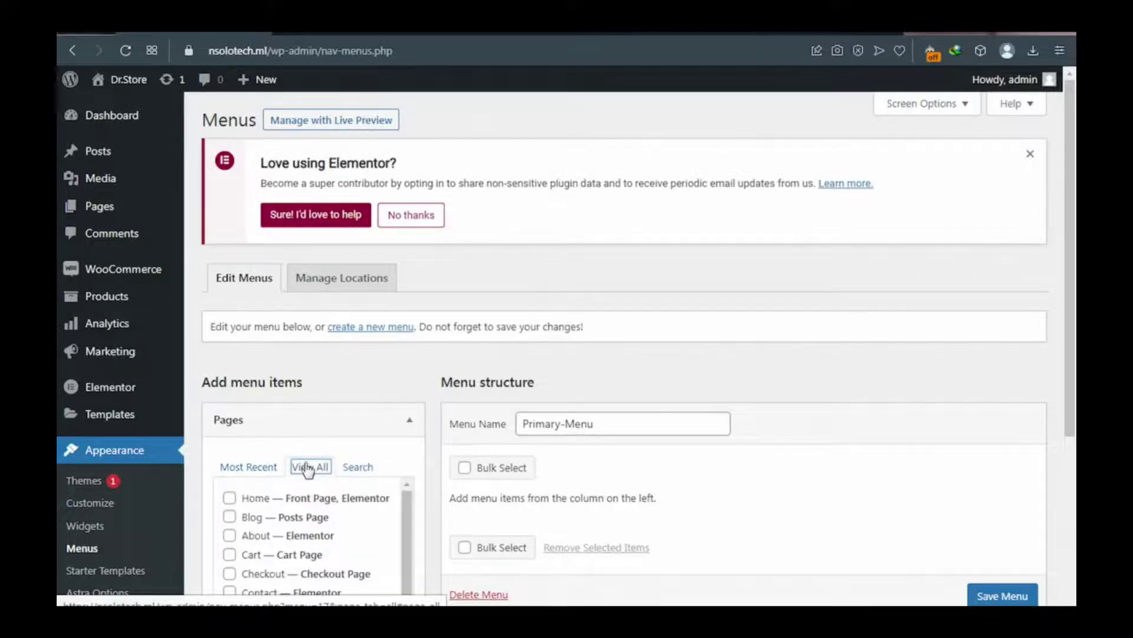
scroll(307, 470, down, 4)
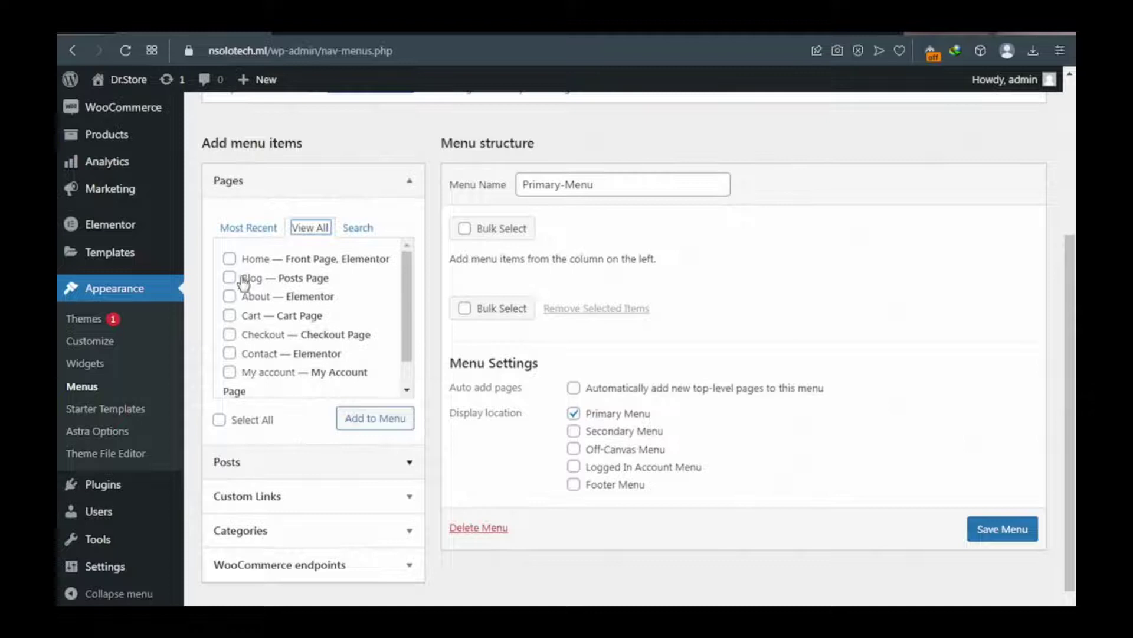
click(220, 422)
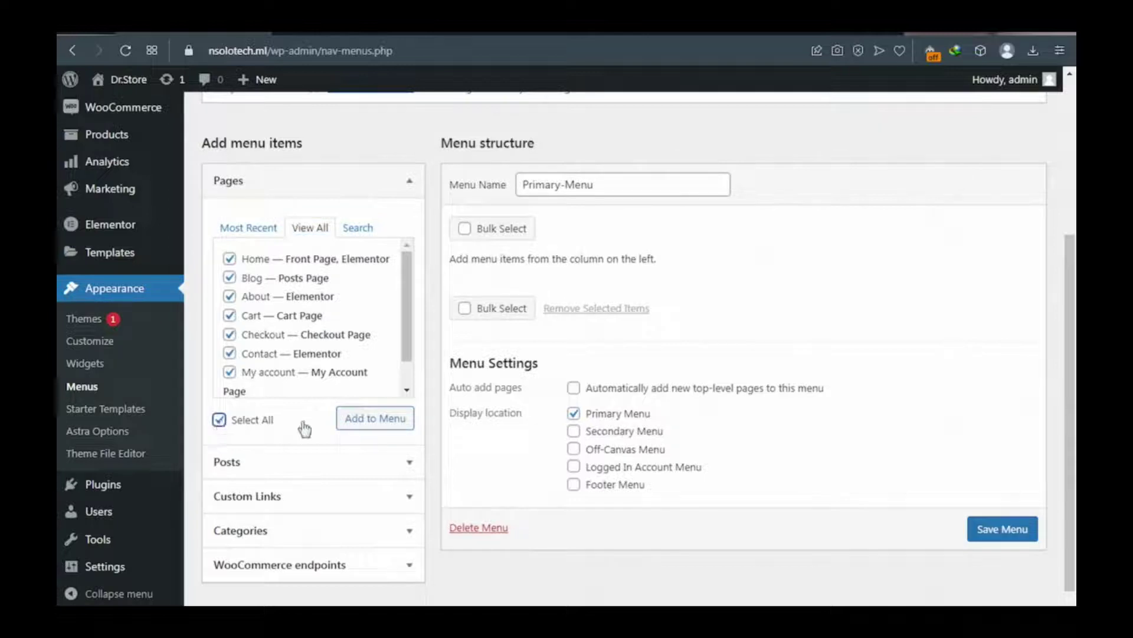
click(383, 421)
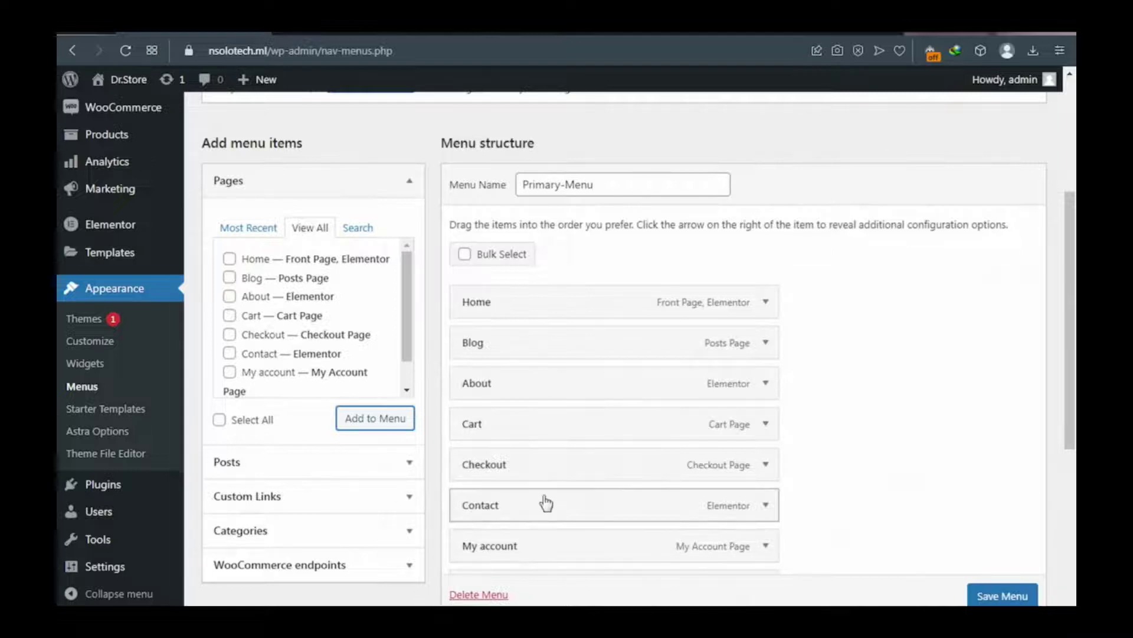
Reorder the menu so Shop follows Home and Contact follows Shop, both as top-level items
scroll(546, 503, down, 2)
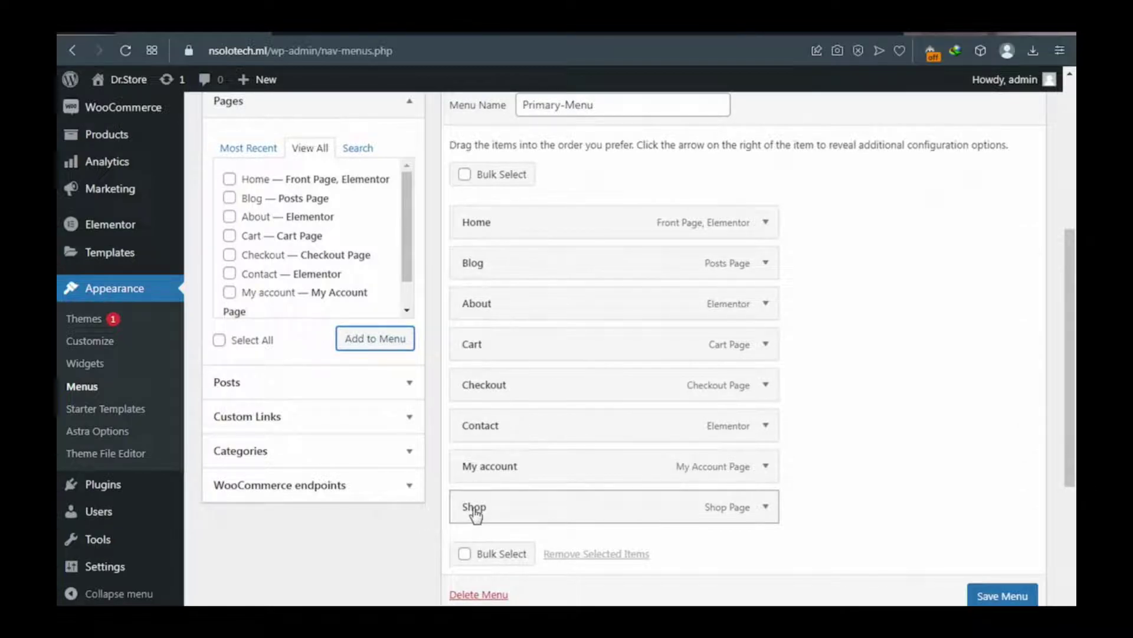
drag(475, 515, 478, 275)
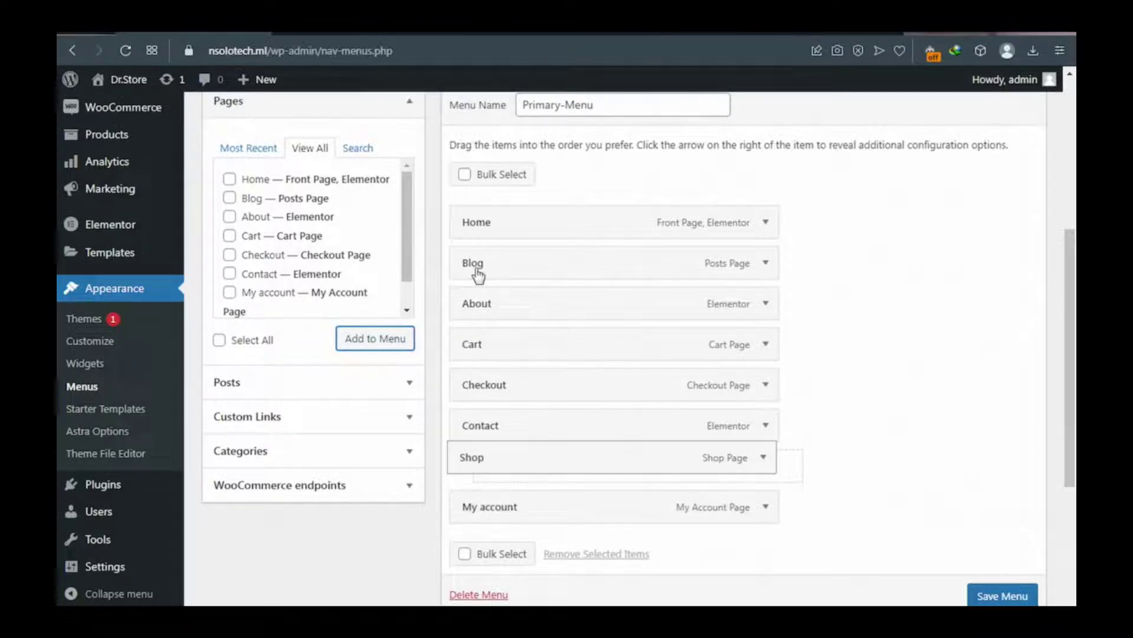
drag(478, 266, 480, 265)
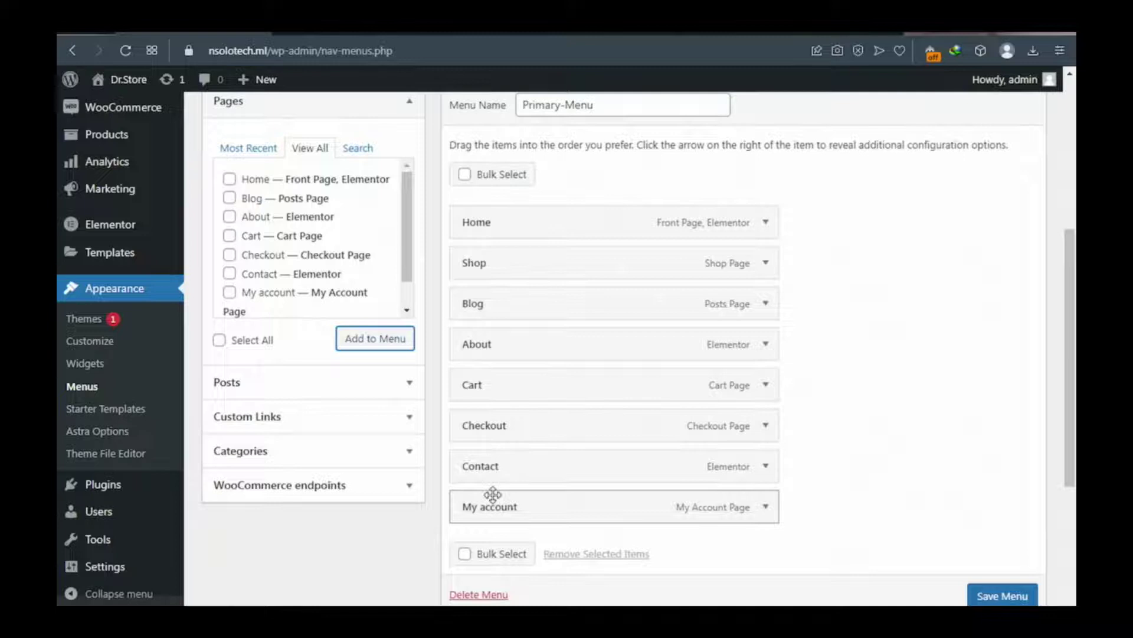
drag(493, 475, 517, 297)
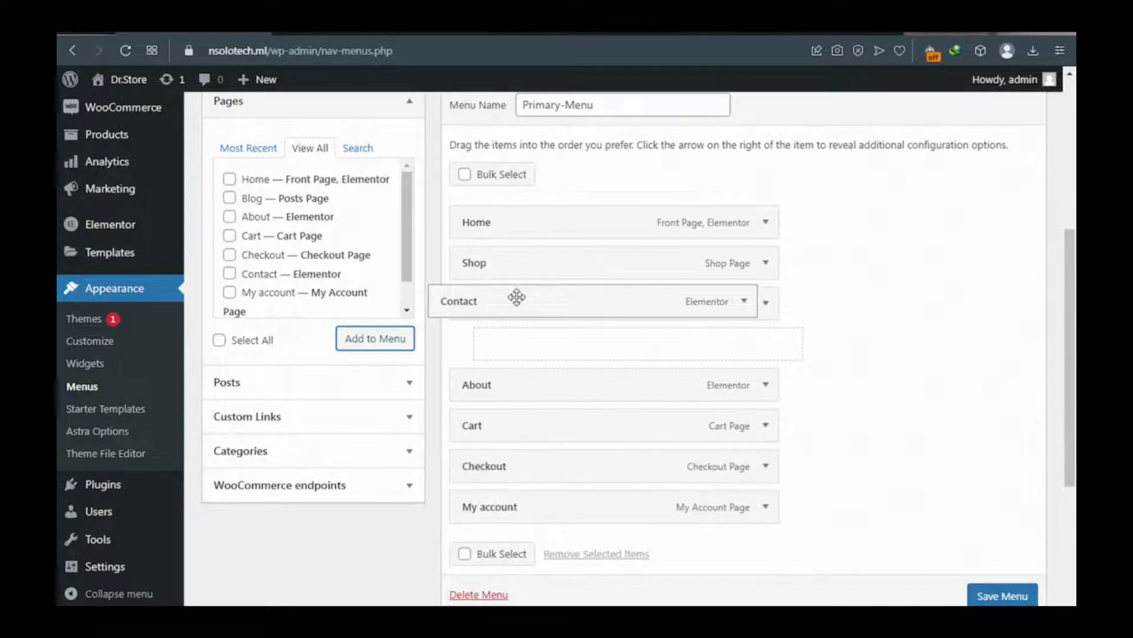
drag(517, 297, 519, 304)
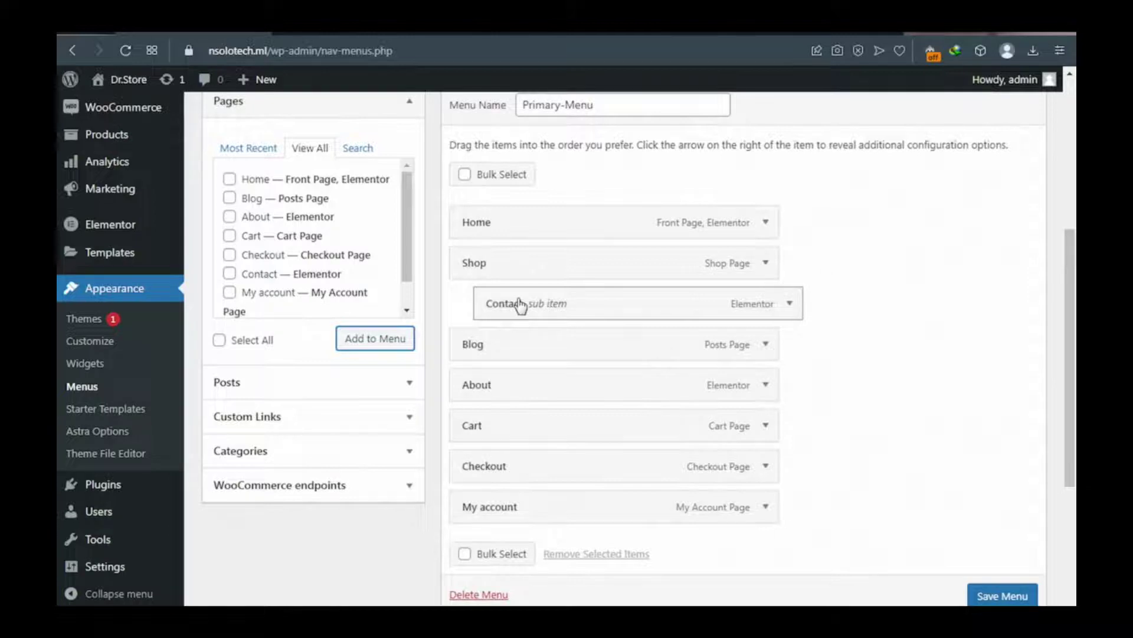
drag(520, 304, 529, 315)
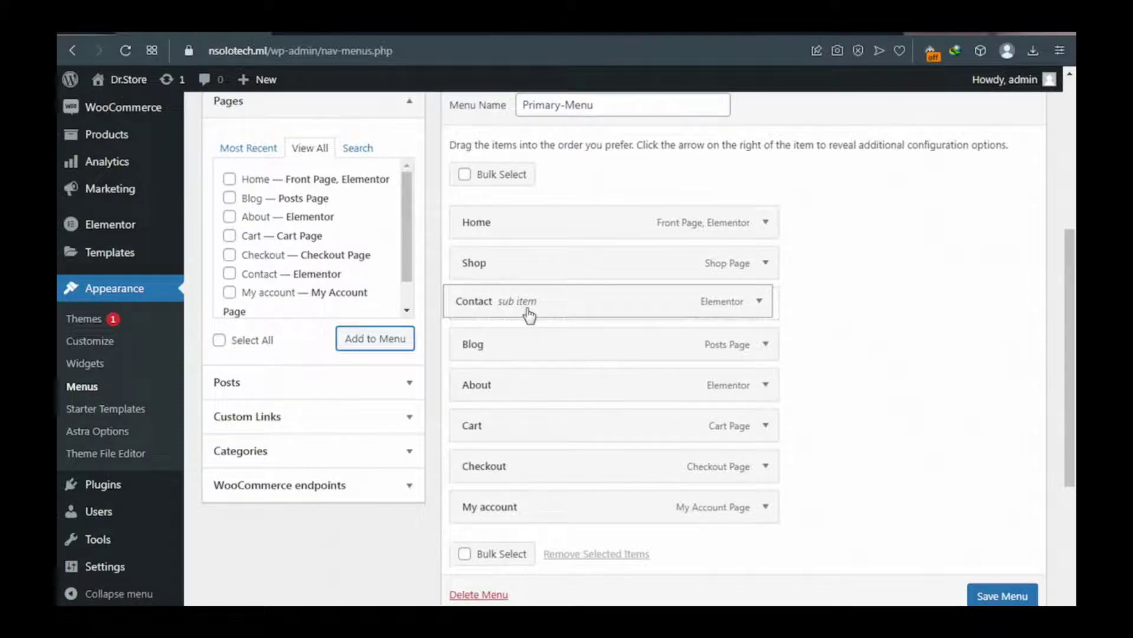
drag(529, 315, 529, 315)
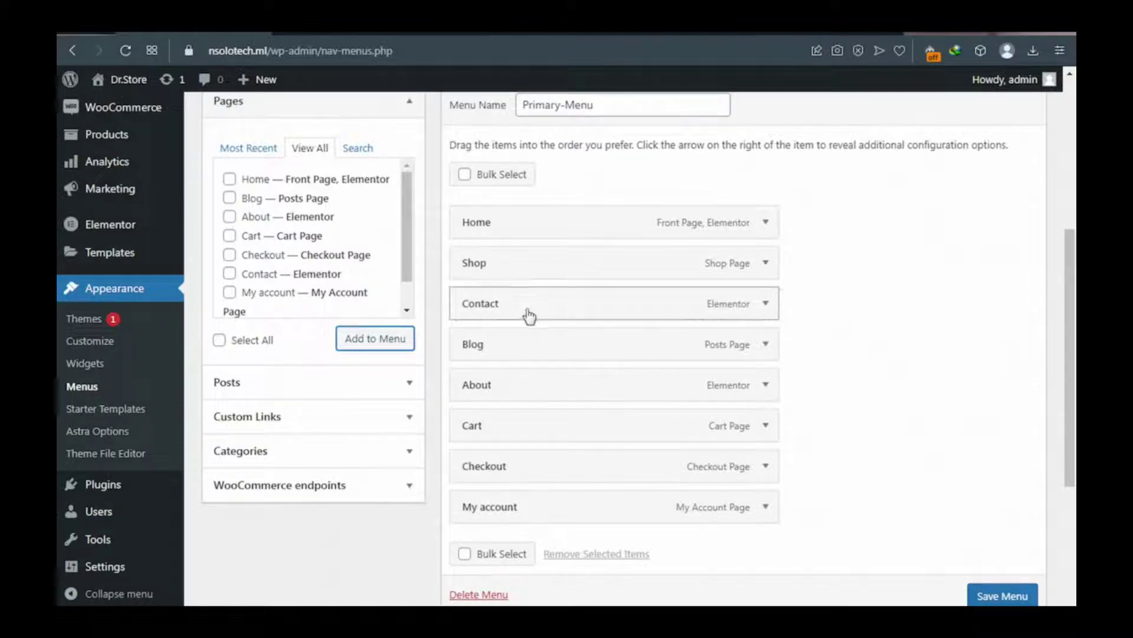
Place About after Contact and My account after About, following the navigation order on the Dr.Store reference site
click(521, 379)
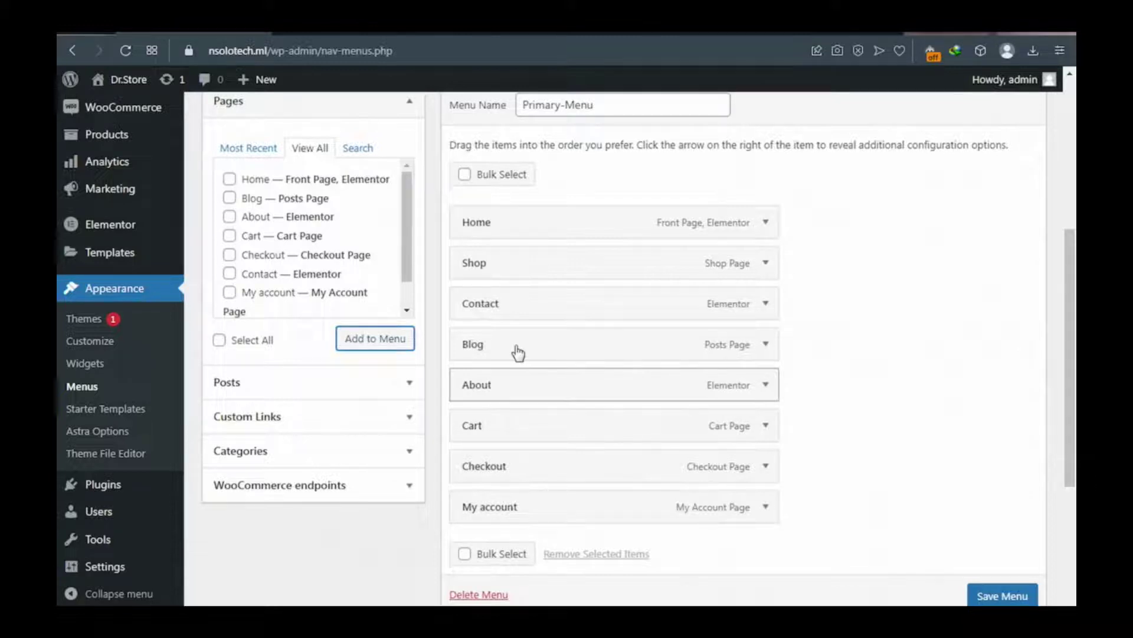
key(Up)
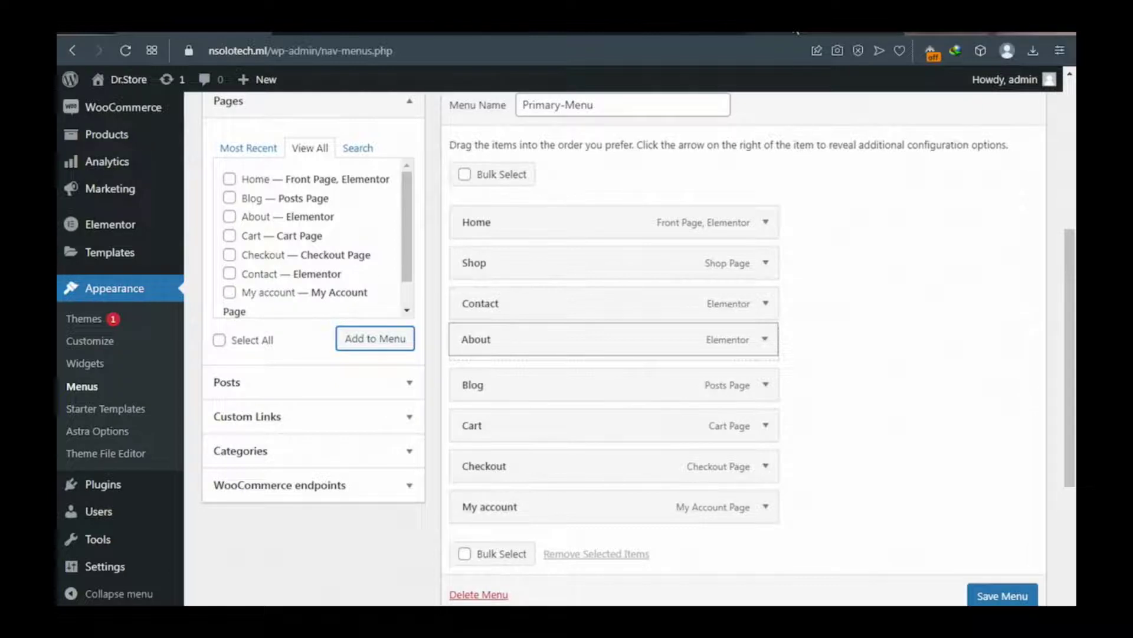
click(797, 32)
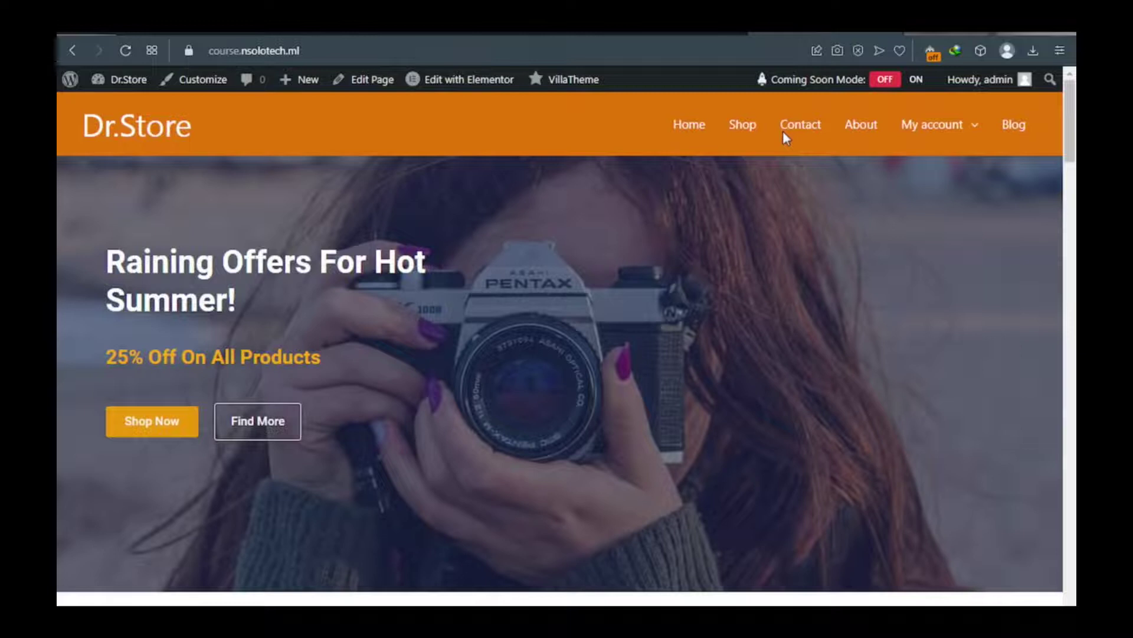
click(195, 30)
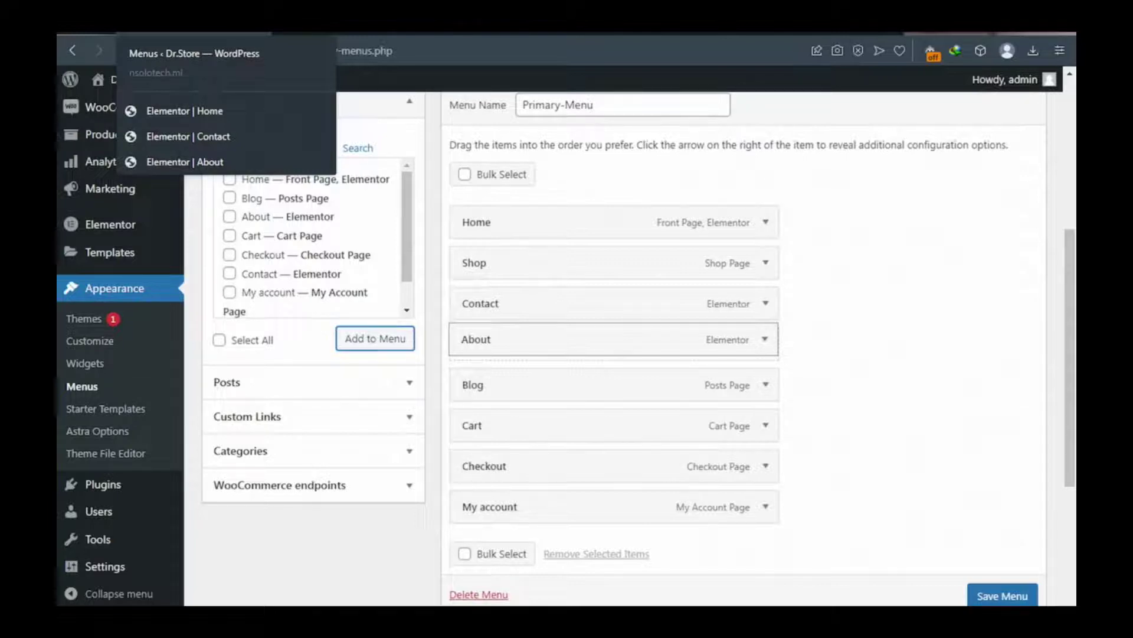
drag(490, 506, 527, 394)
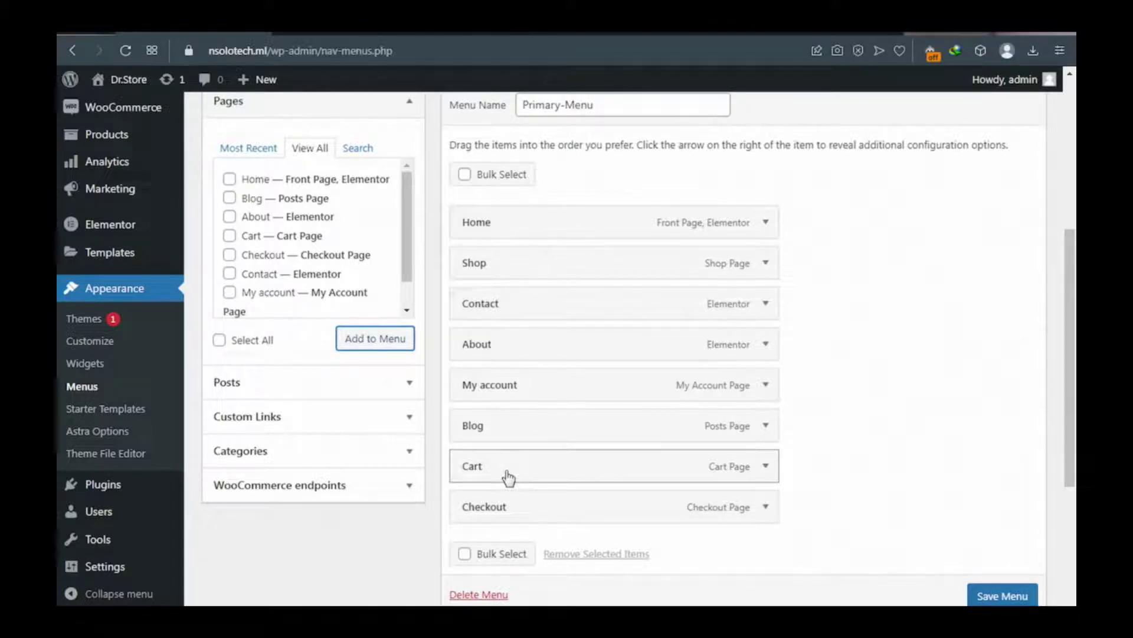
Nest Cart and Checkout as direct sub items of My account, and save the menu
drag(508, 477, 531, 437)
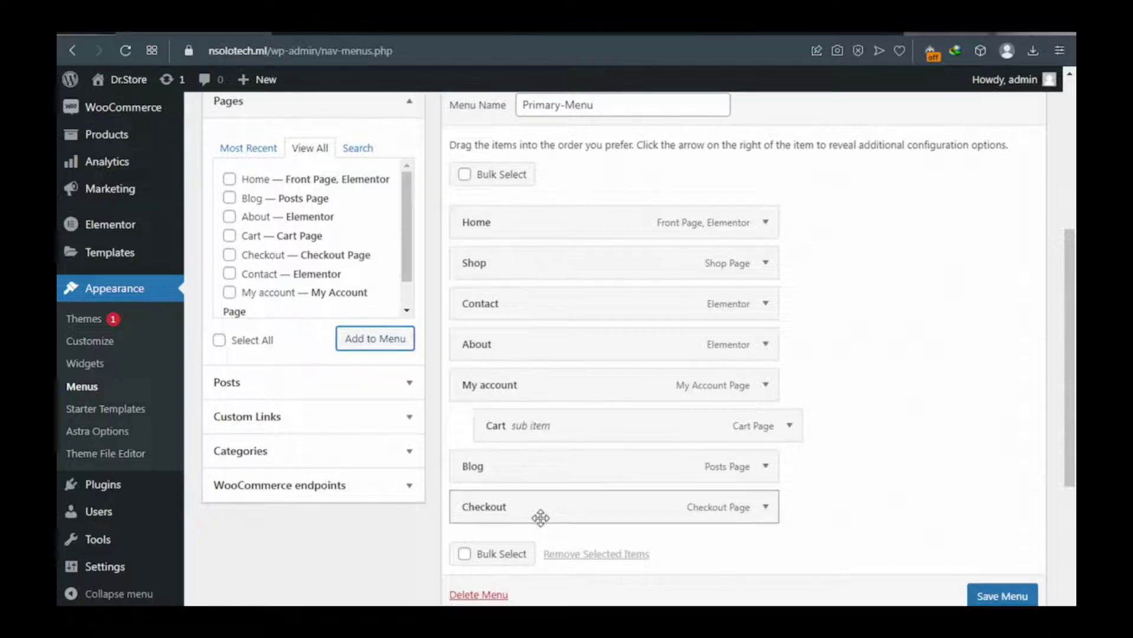
drag(541, 518, 572, 475)
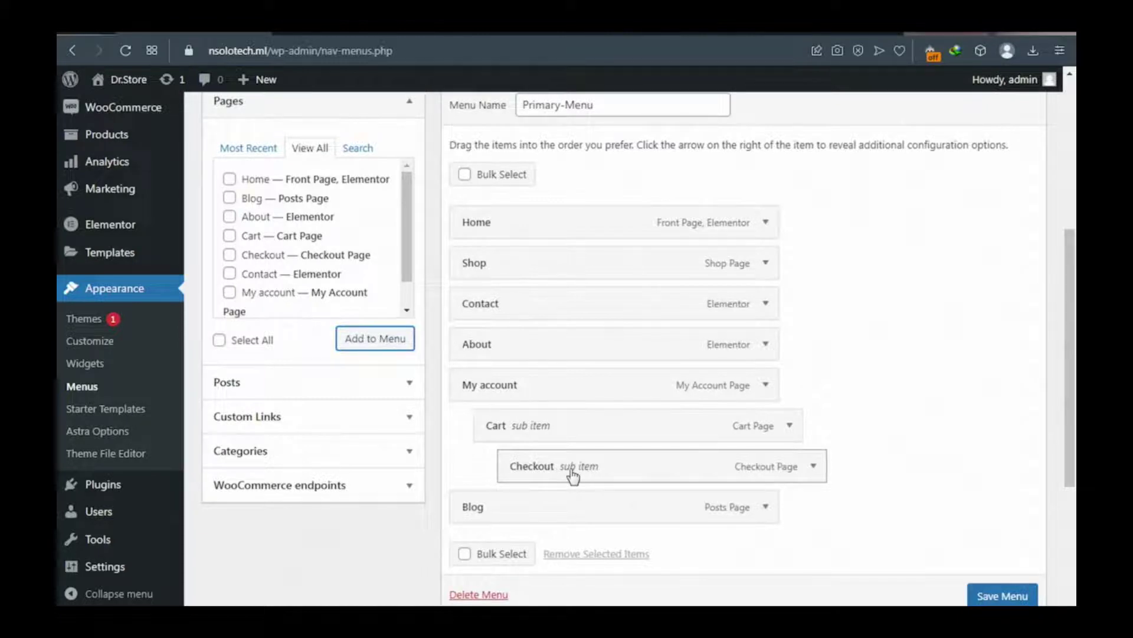
drag(573, 475, 546, 469)
scroll(649, 354, down, 1)
click(995, 596)
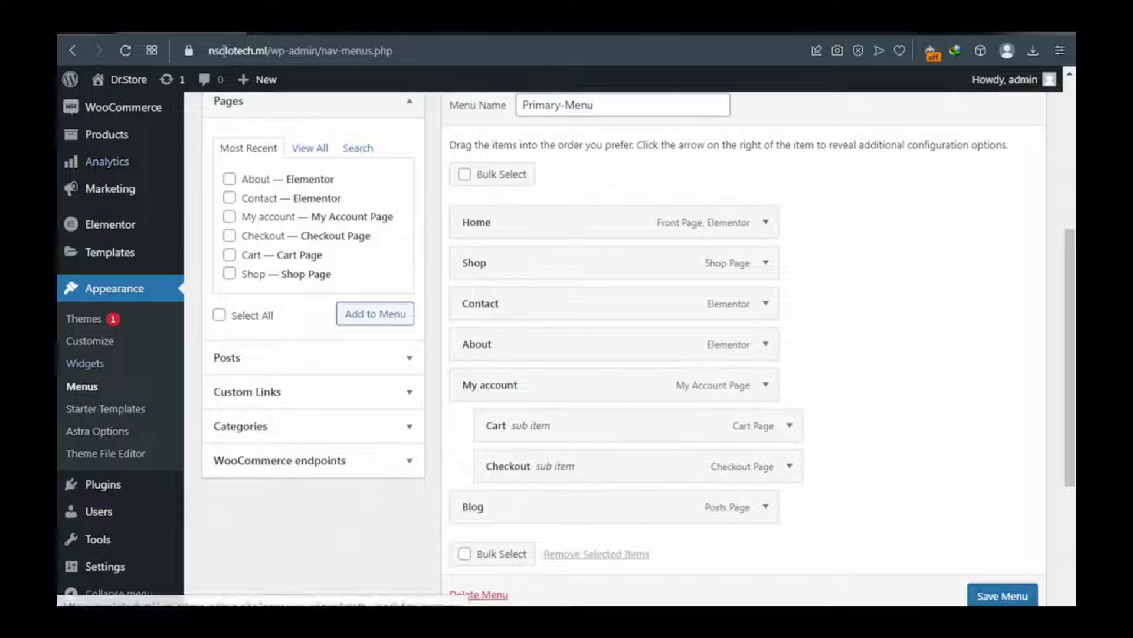
Compare the hero section in the Home page's Elementor editor with the hero on the Dr.Store reference site
click(257, 46)
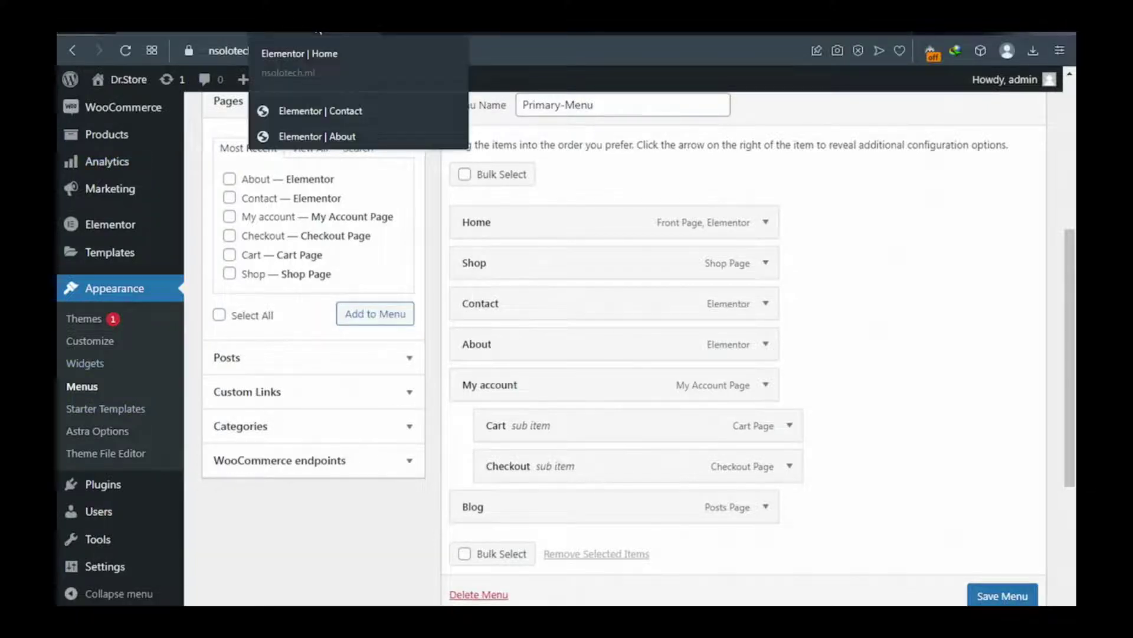
key(Escape)
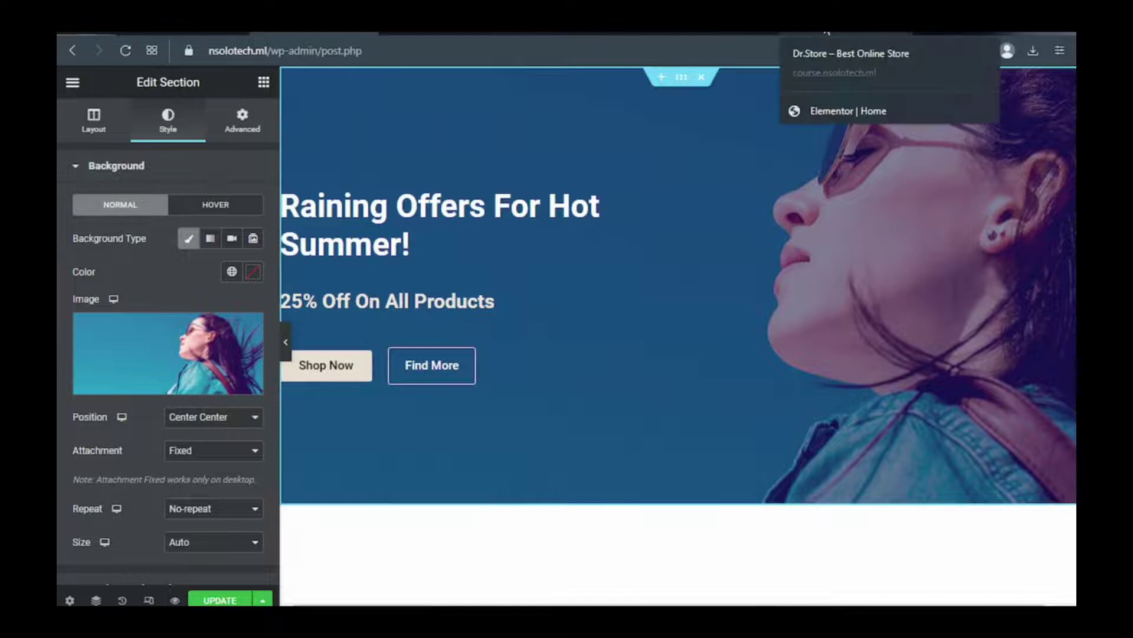
click(826, 32)
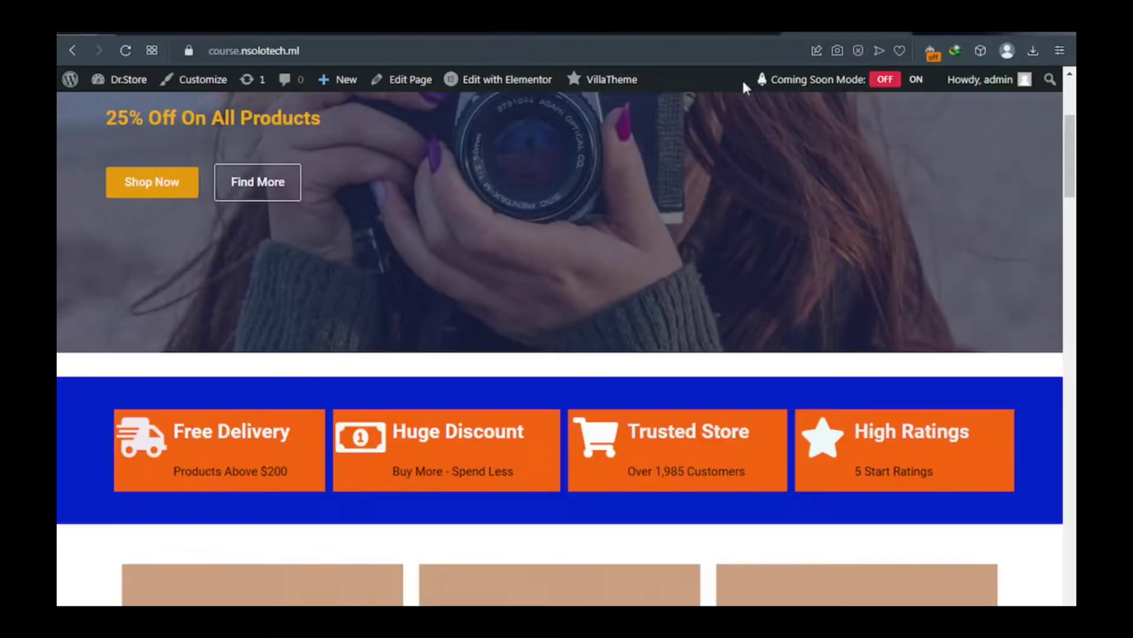
scroll(685, 178, up, 4)
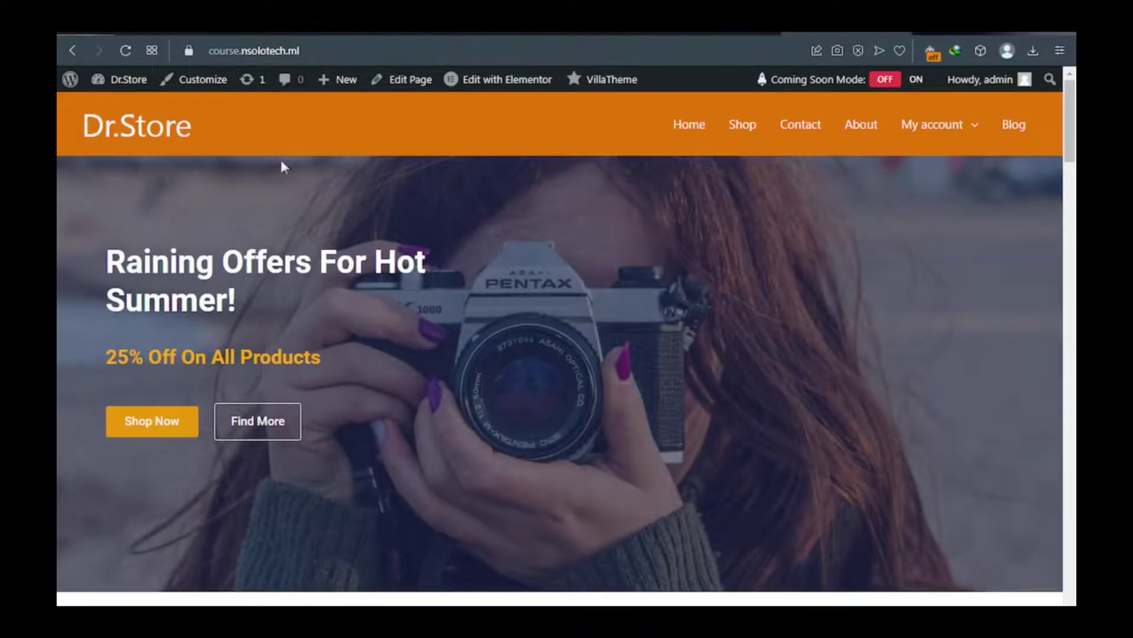
click(300, 32)
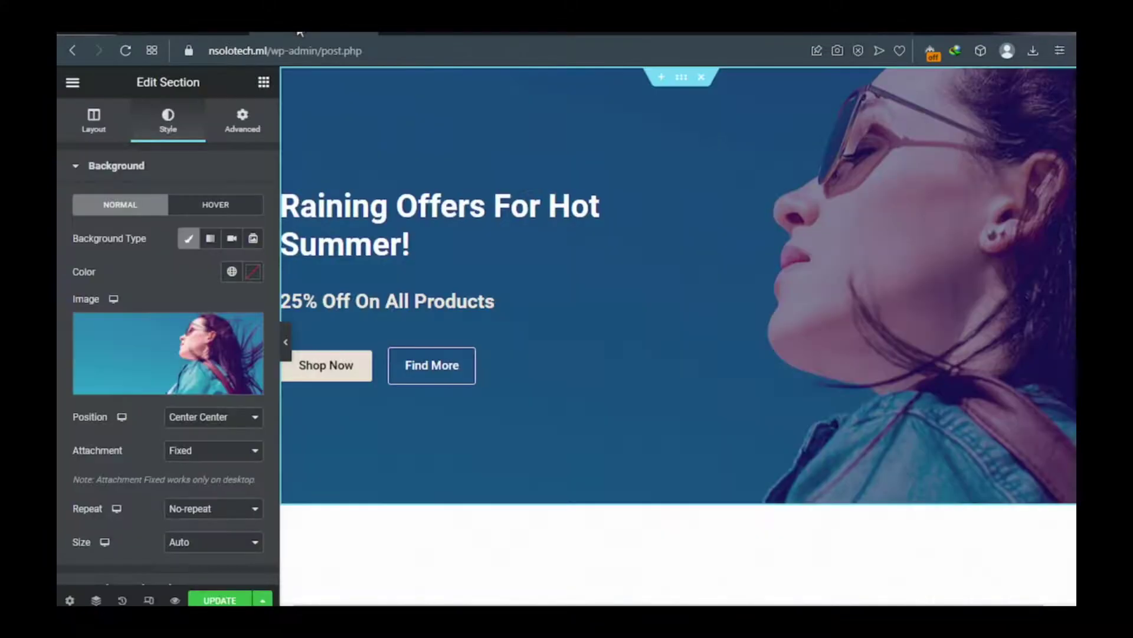
Replace the hero section's background image with the uploaded file redhead-4789668_1920.jpg
mouse_move(171, 362)
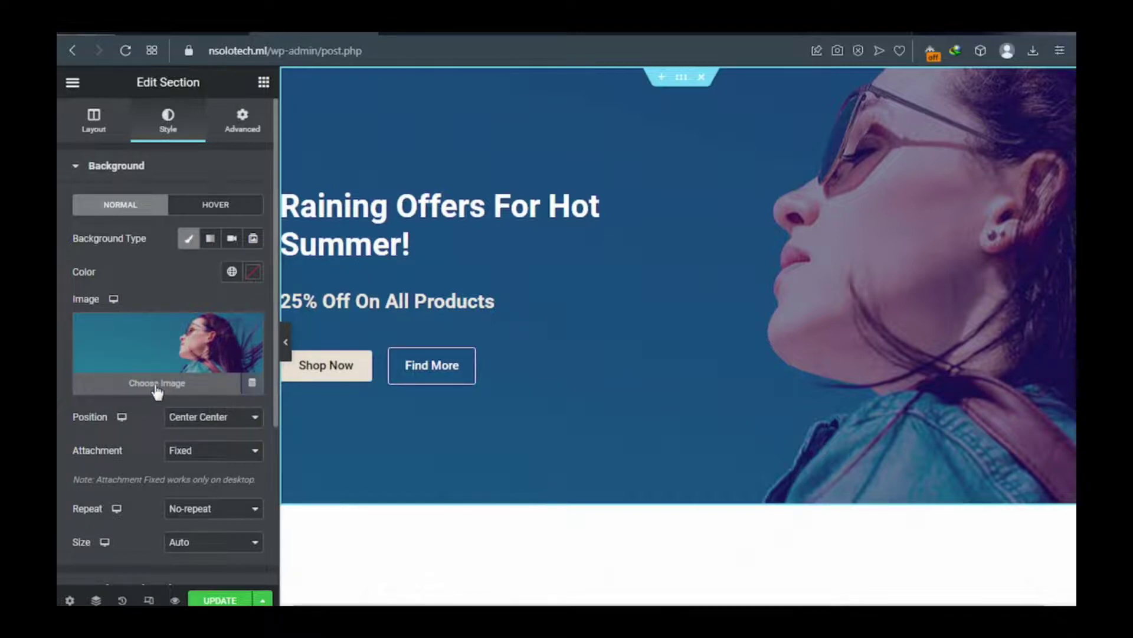
click(157, 383)
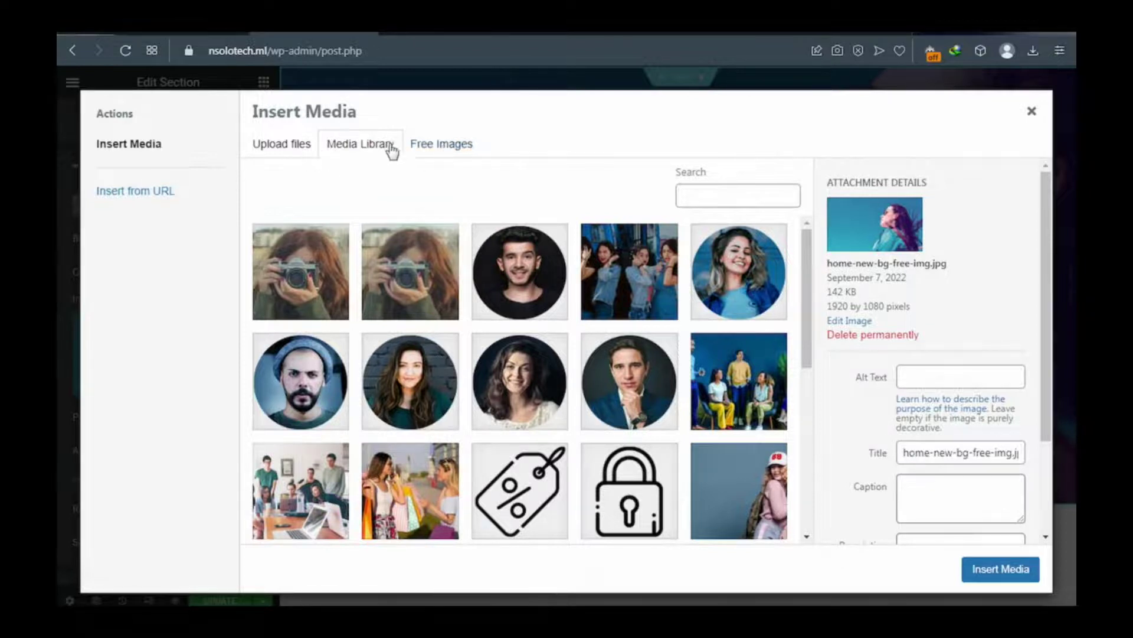
click(451, 152)
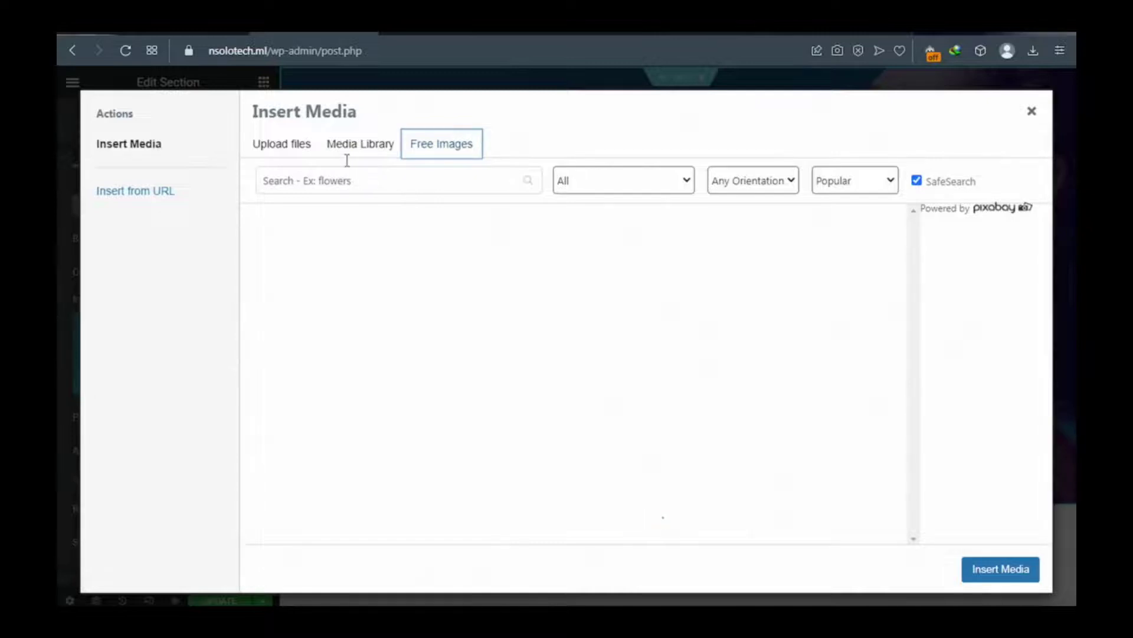
click(282, 144)
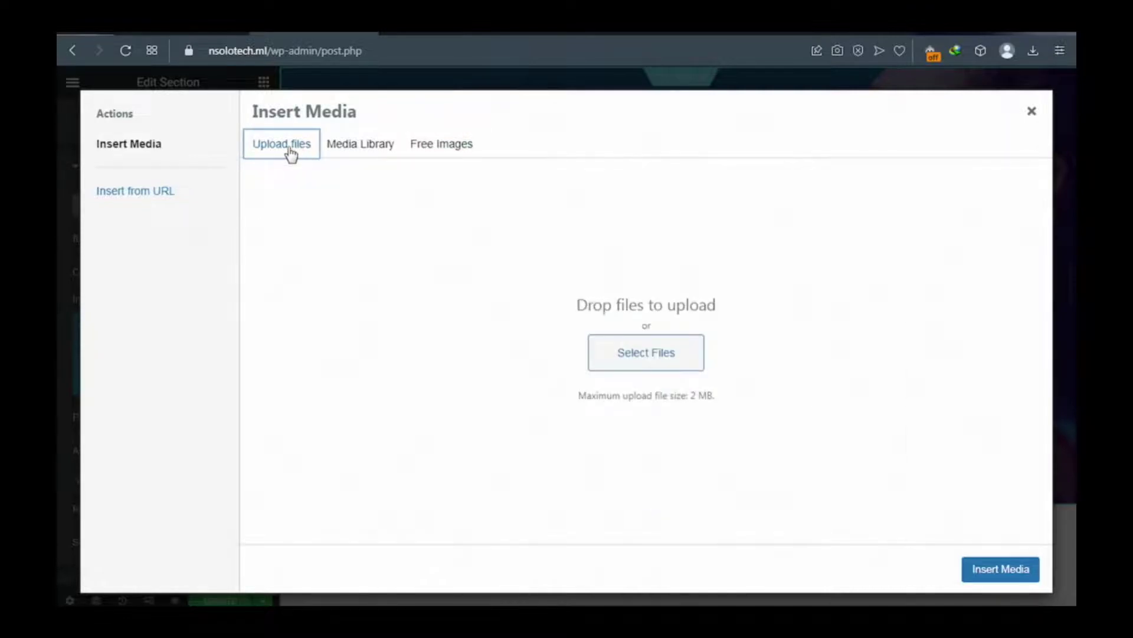
click(651, 367)
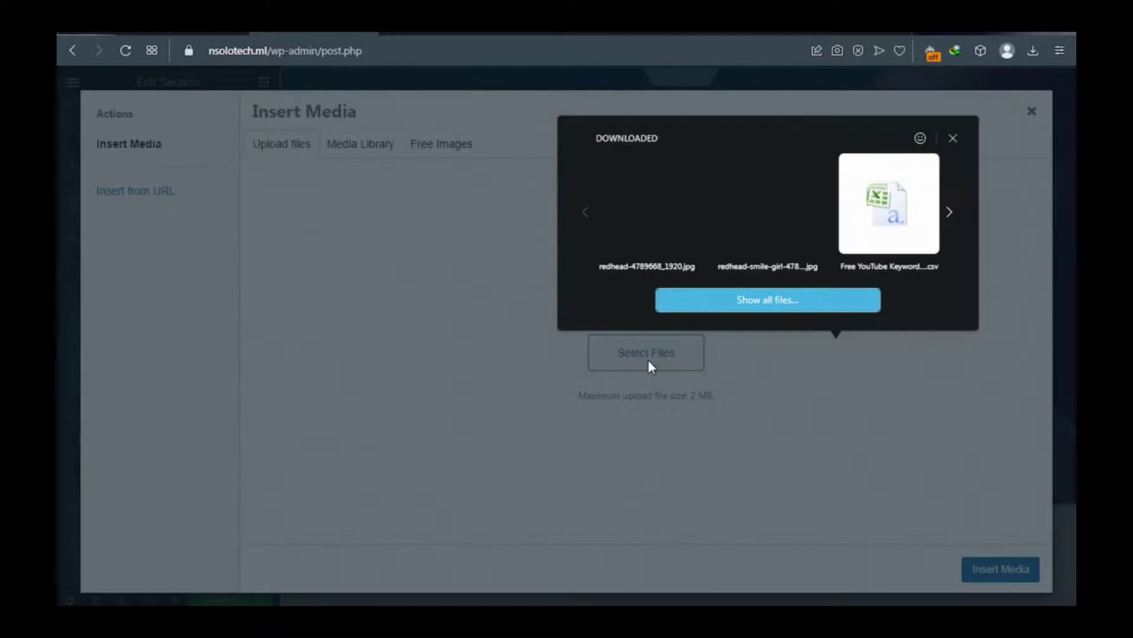
click(640, 230)
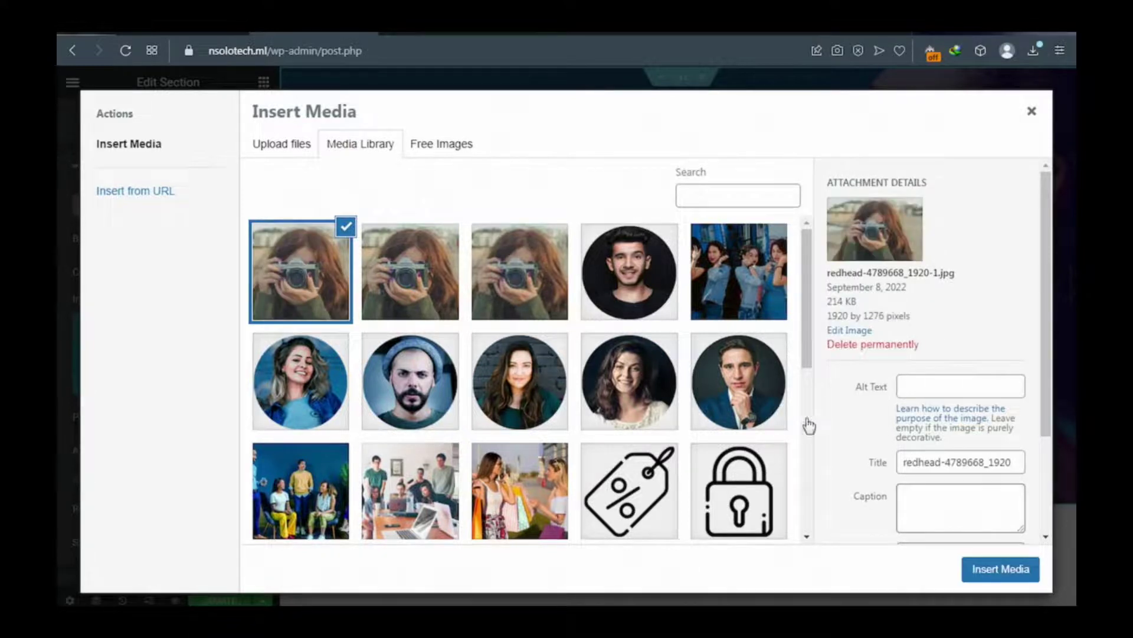
click(995, 572)
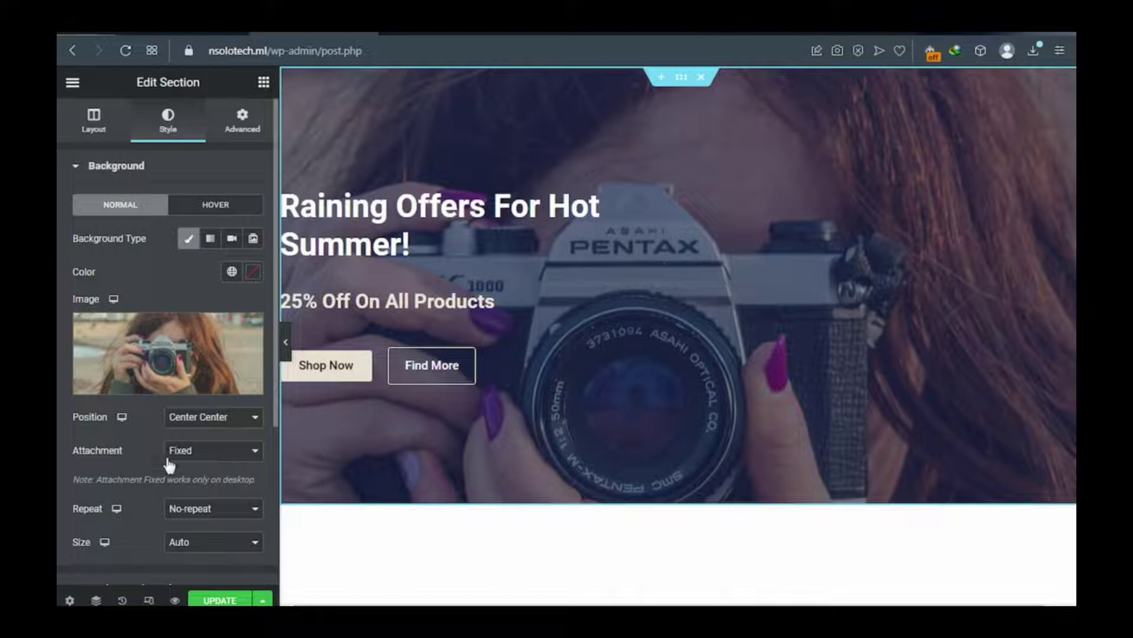
Set the hero background image's attachment to Scroll and check how it behaves on the page
click(206, 455)
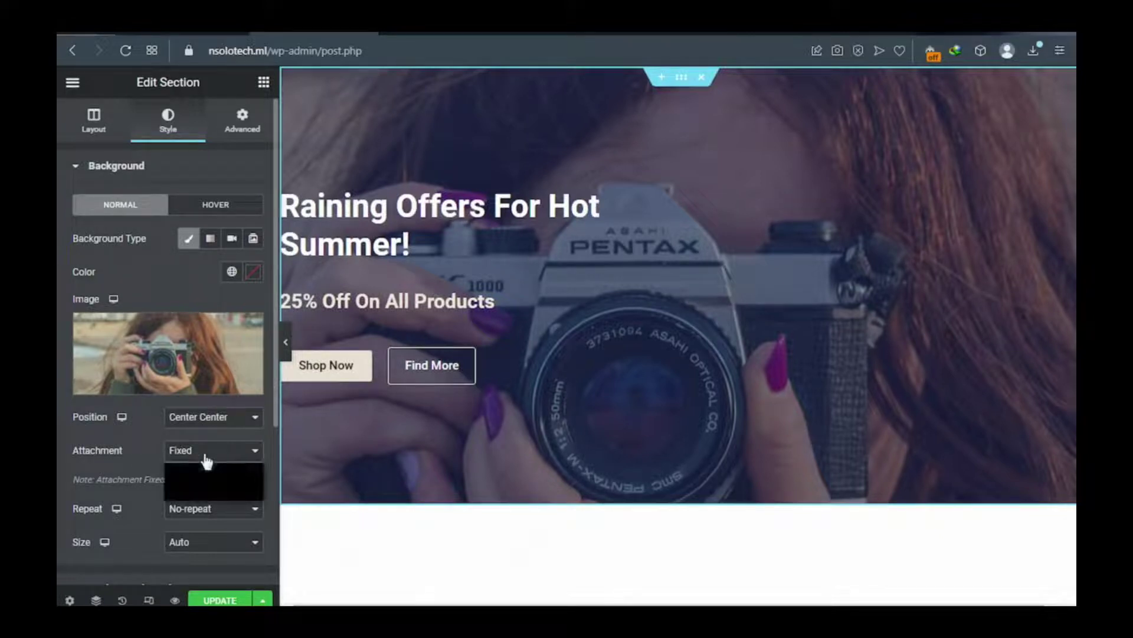
click(202, 490)
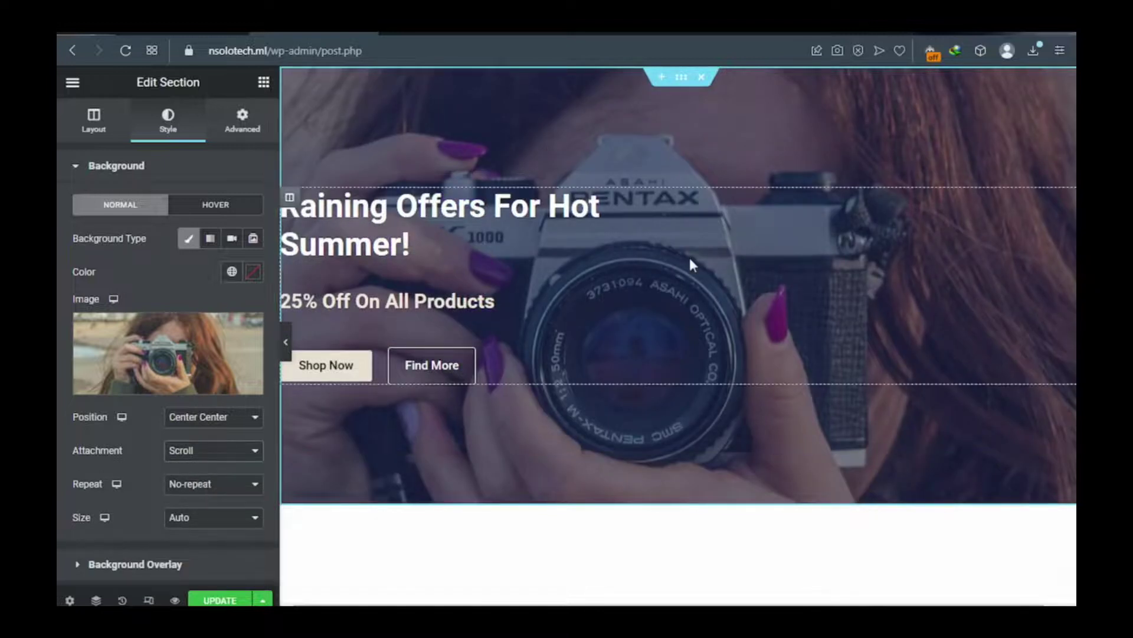
scroll(689, 257, down, 1)
scroll(692, 265, down, 1)
scroll(692, 264, up, 2)
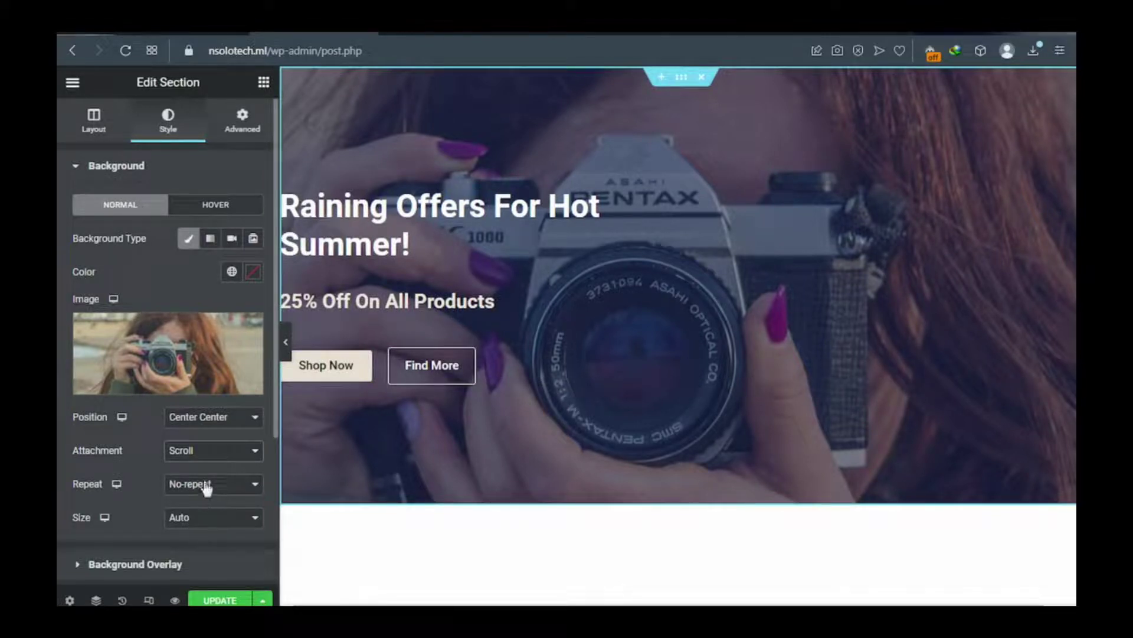
scroll(160, 422, down, 3)
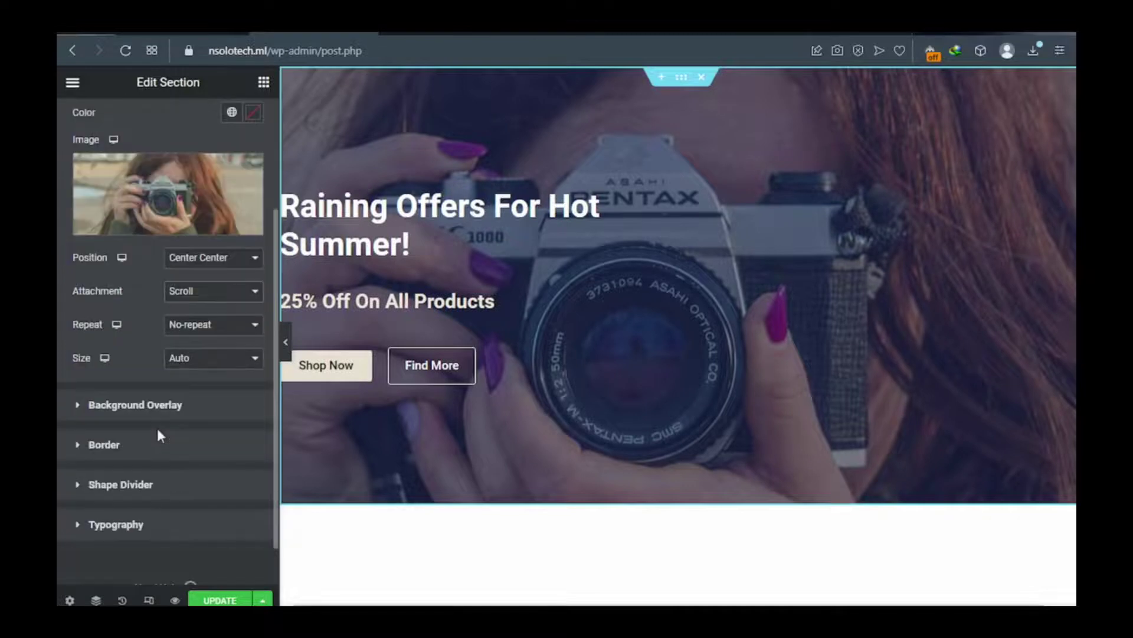
Check the gradient color settings of the hero section's background overlay
click(78, 406)
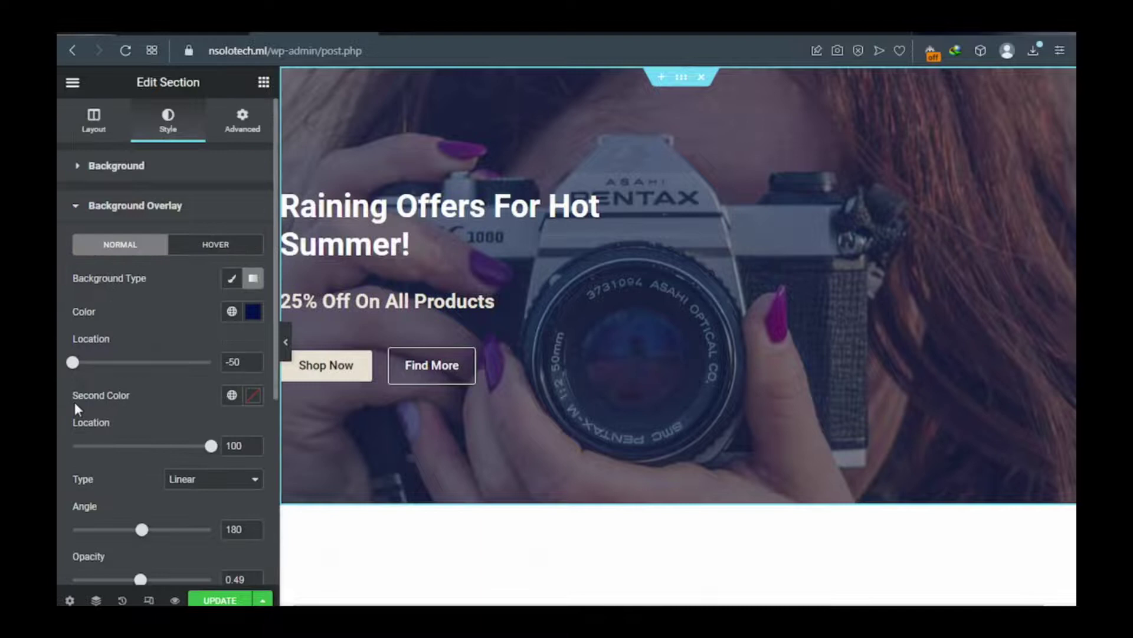
click(253, 316)
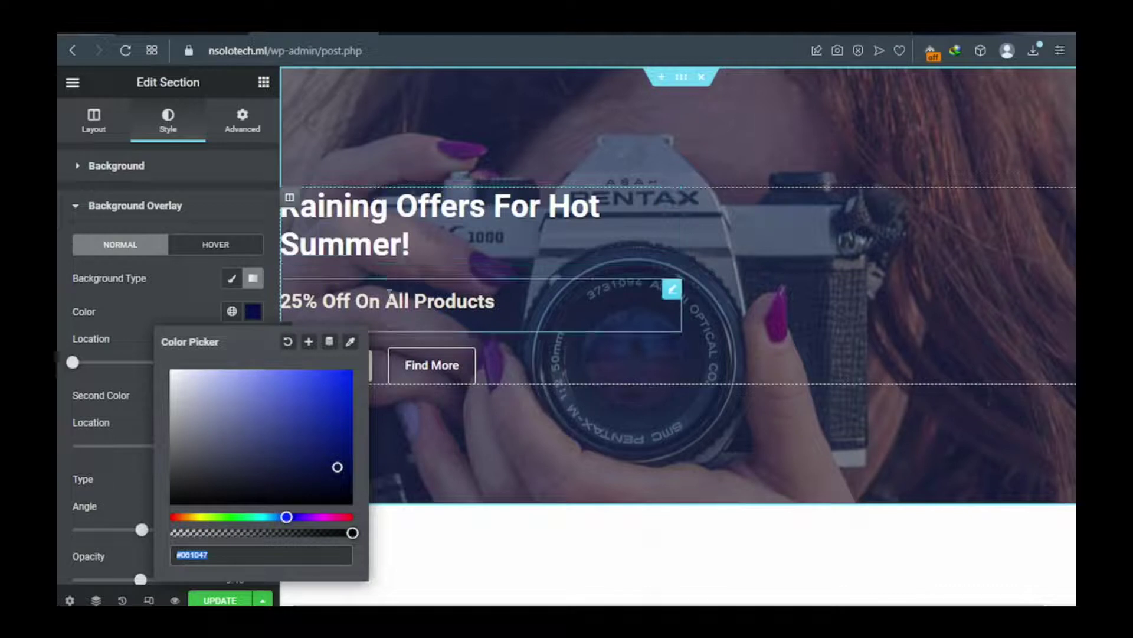
click(443, 302)
Change the text color of the hero's "25% Off On All Products" heading to orange #EA7D11, and open its content settings
click(444, 303)
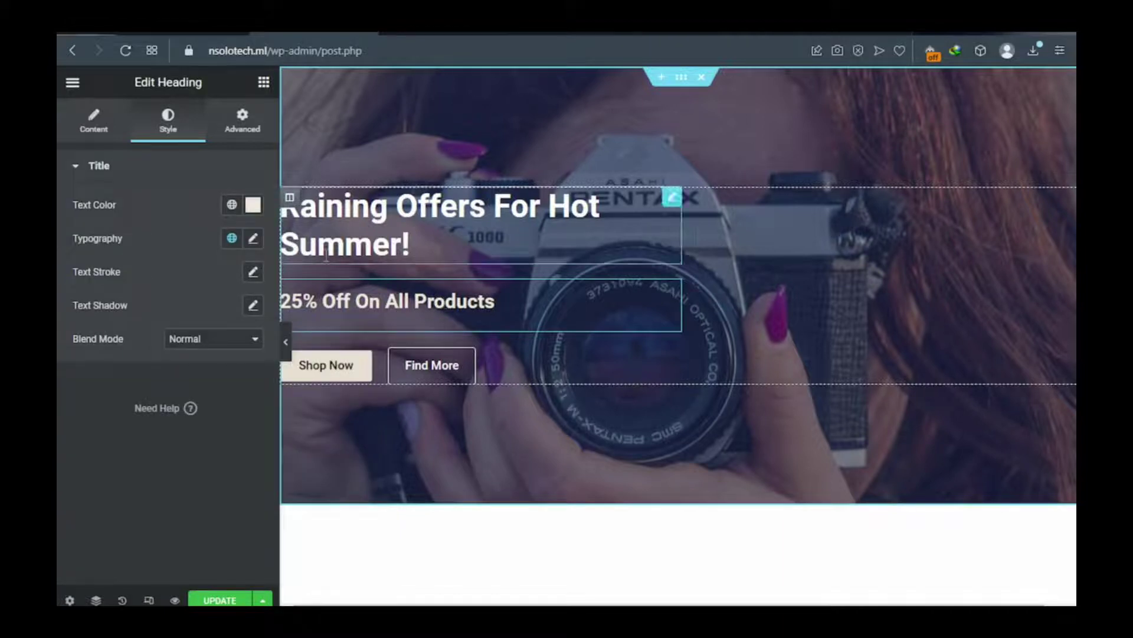
click(254, 205)
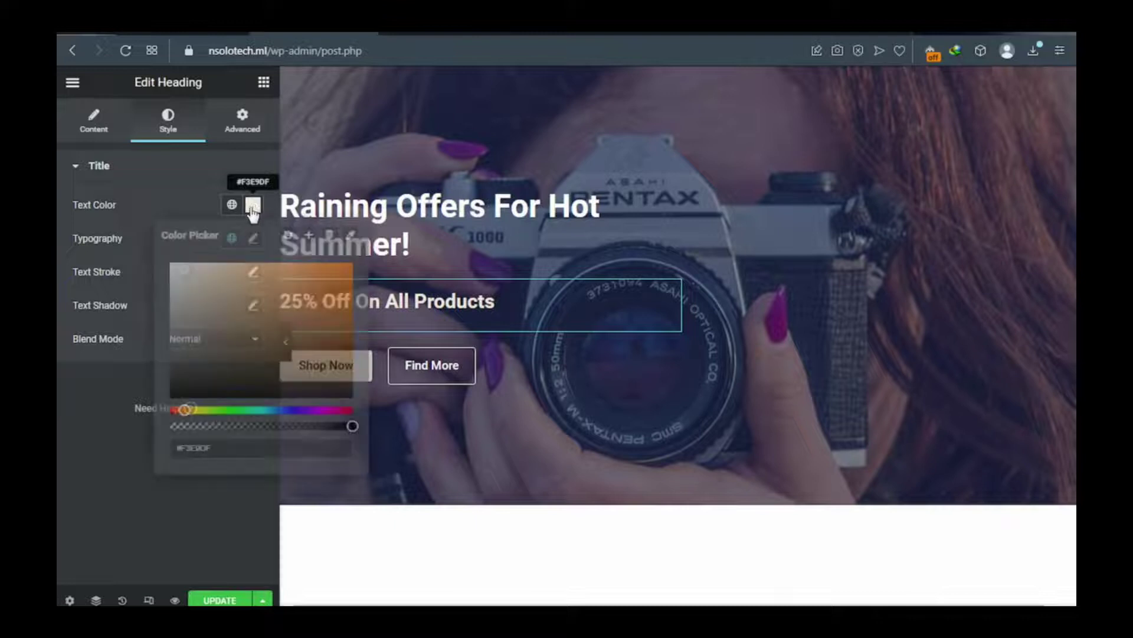
click(340, 271)
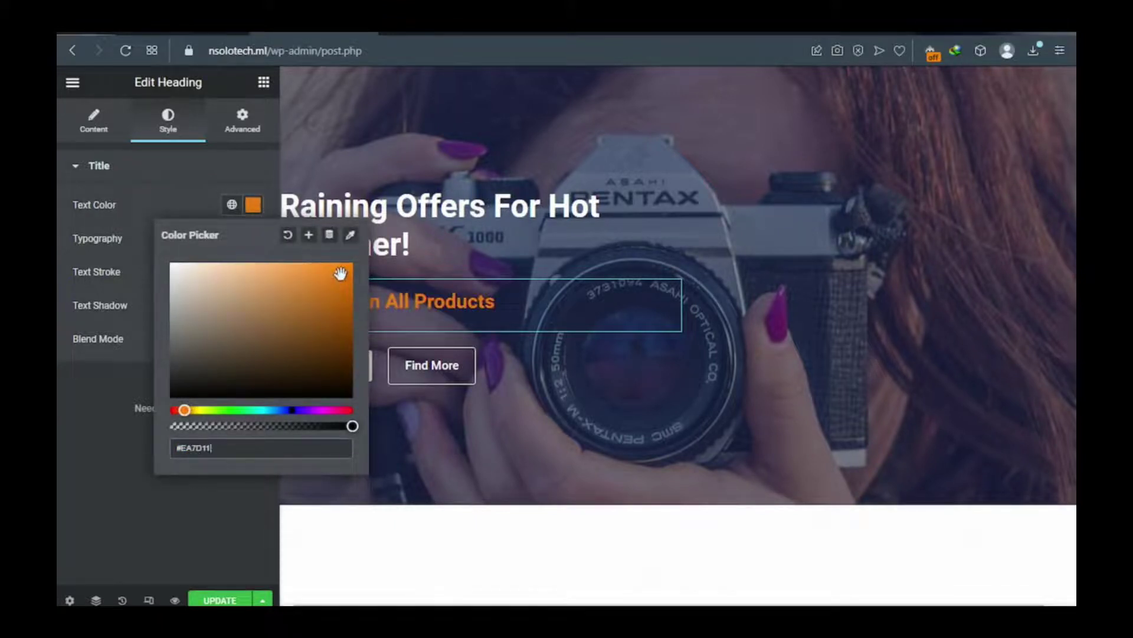
click(168, 543)
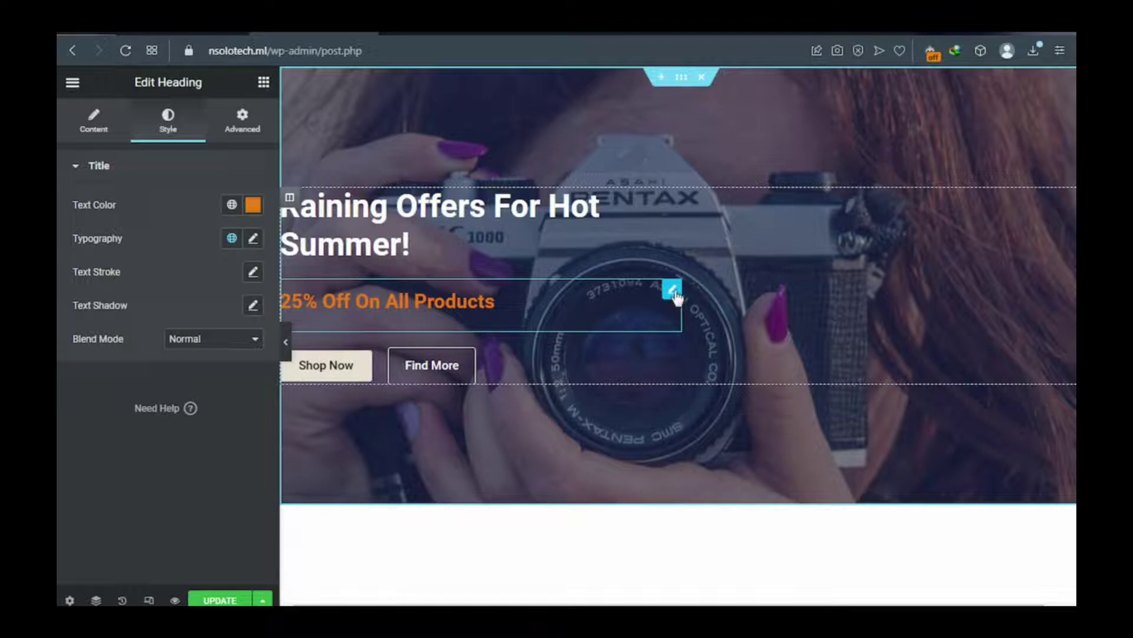
click(93, 125)
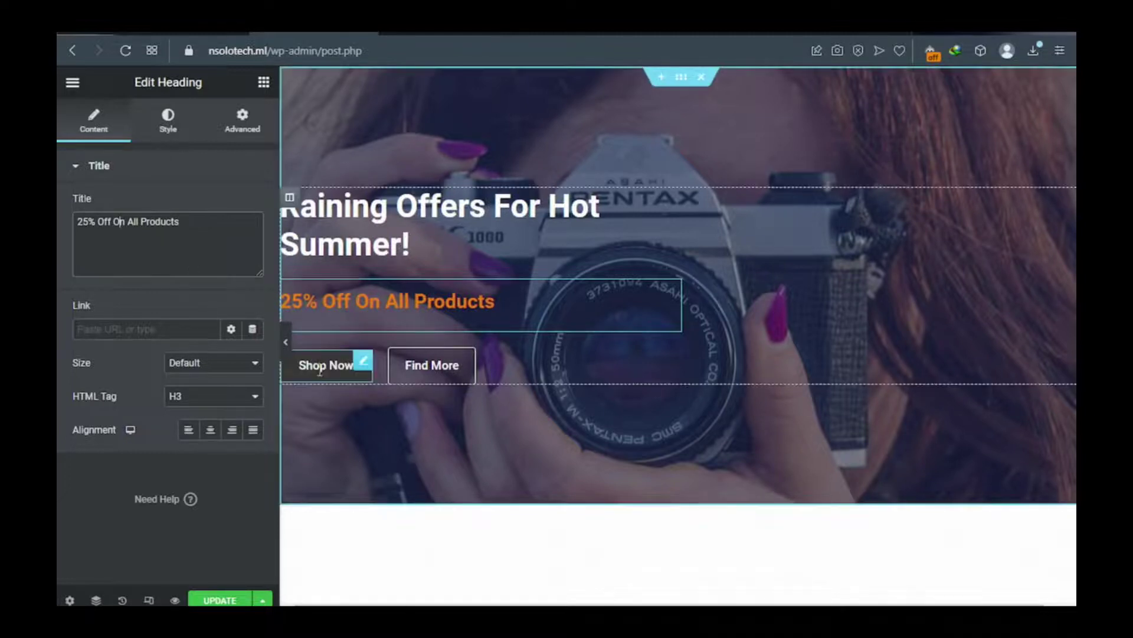
Set the background color of the hero's Shop Now button to orange
click(363, 367)
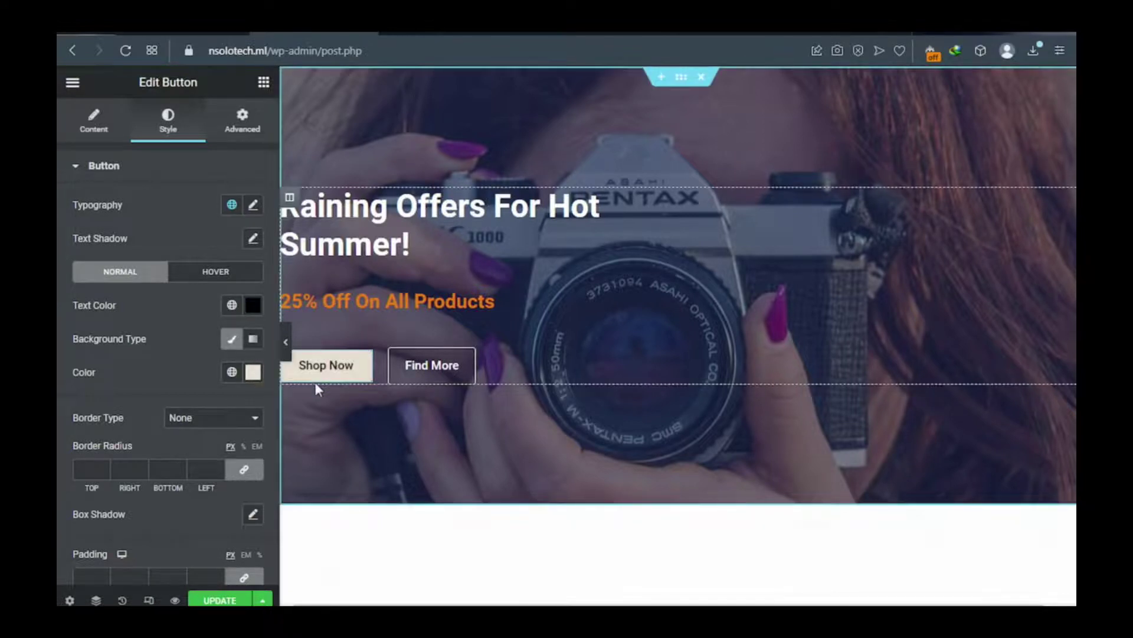
click(252, 376)
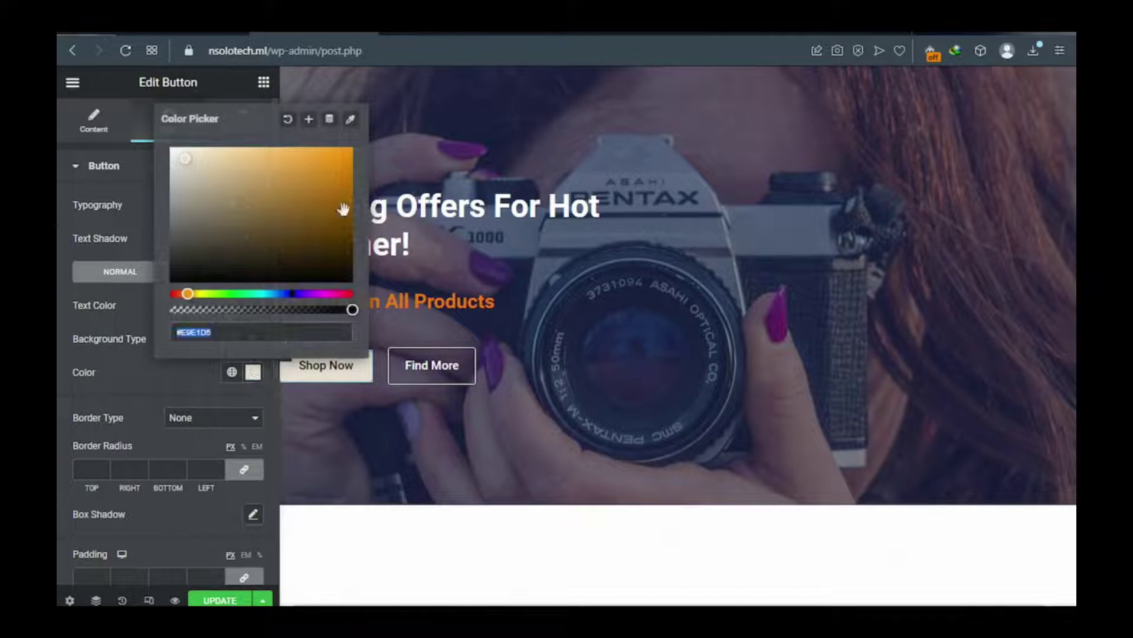
click(342, 158)
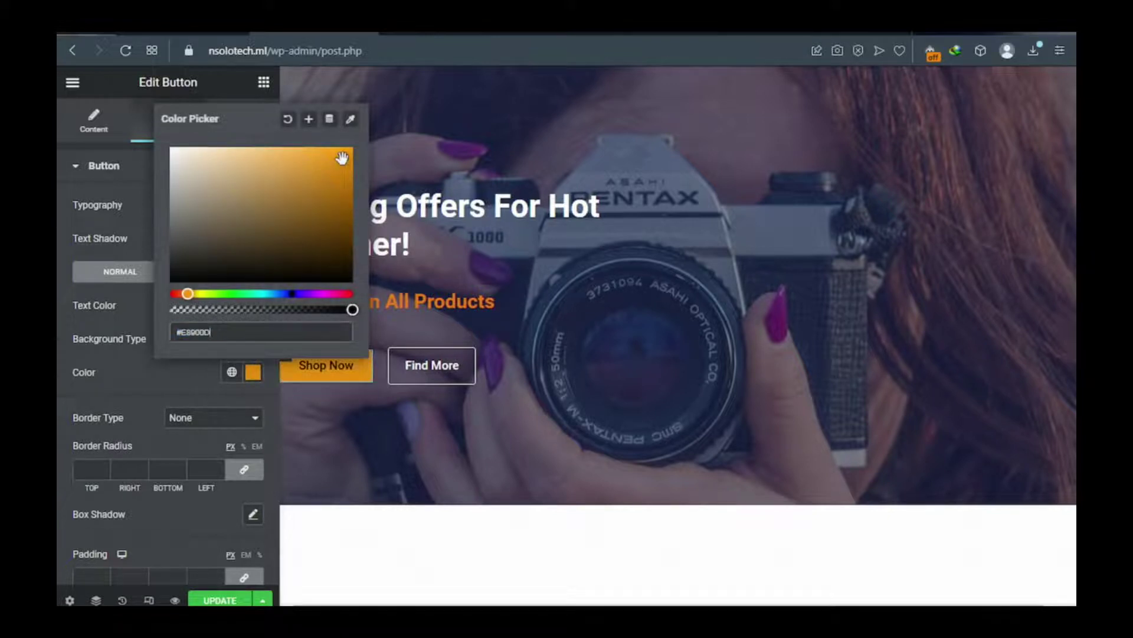
click(132, 368)
Set the Shop Now button's normal text color to near-white
click(252, 306)
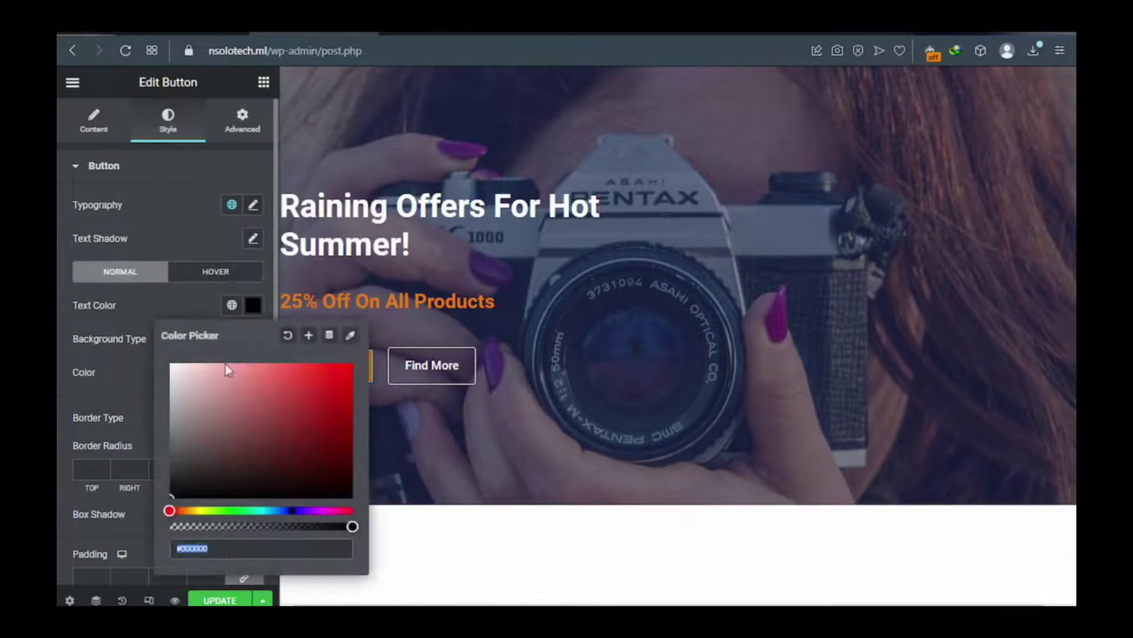
click(214, 388)
drag(182, 375, 175, 368)
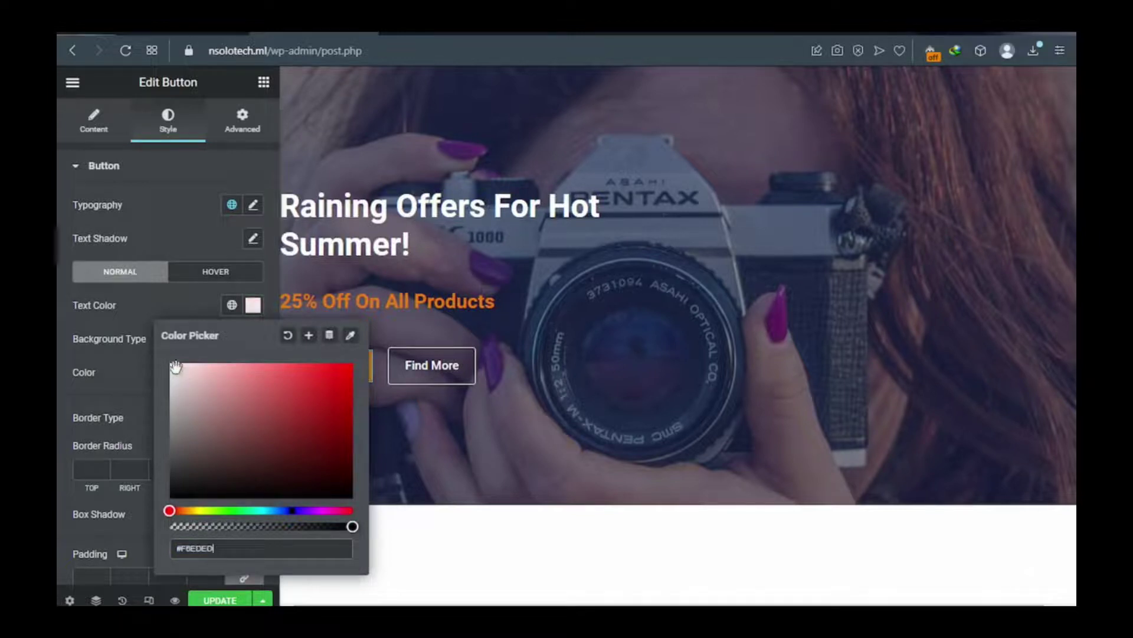
click(155, 184)
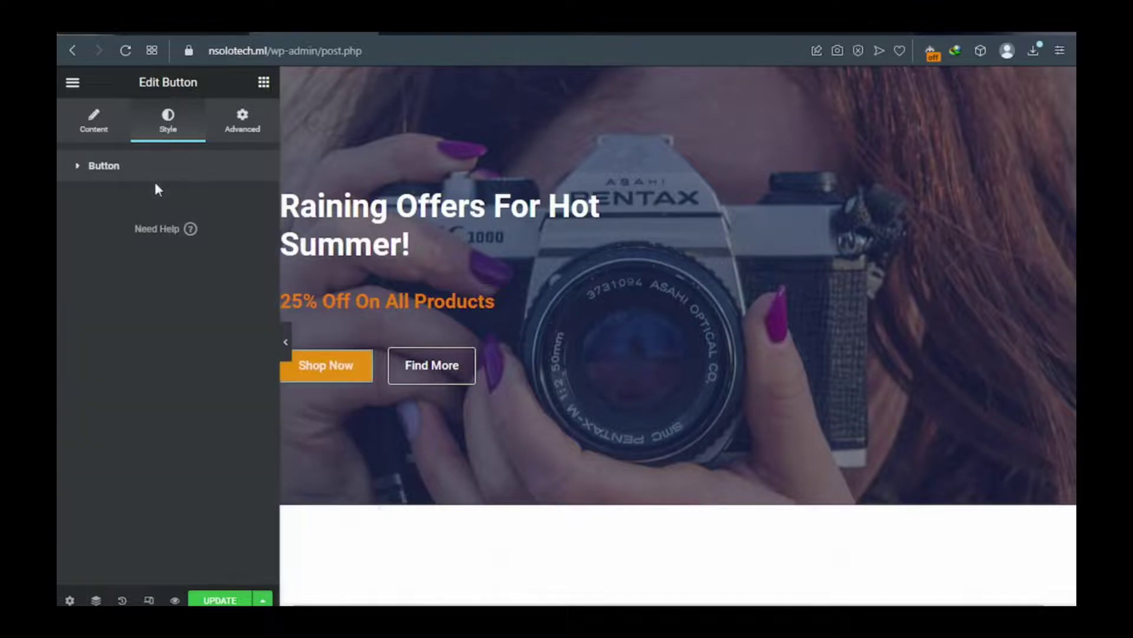
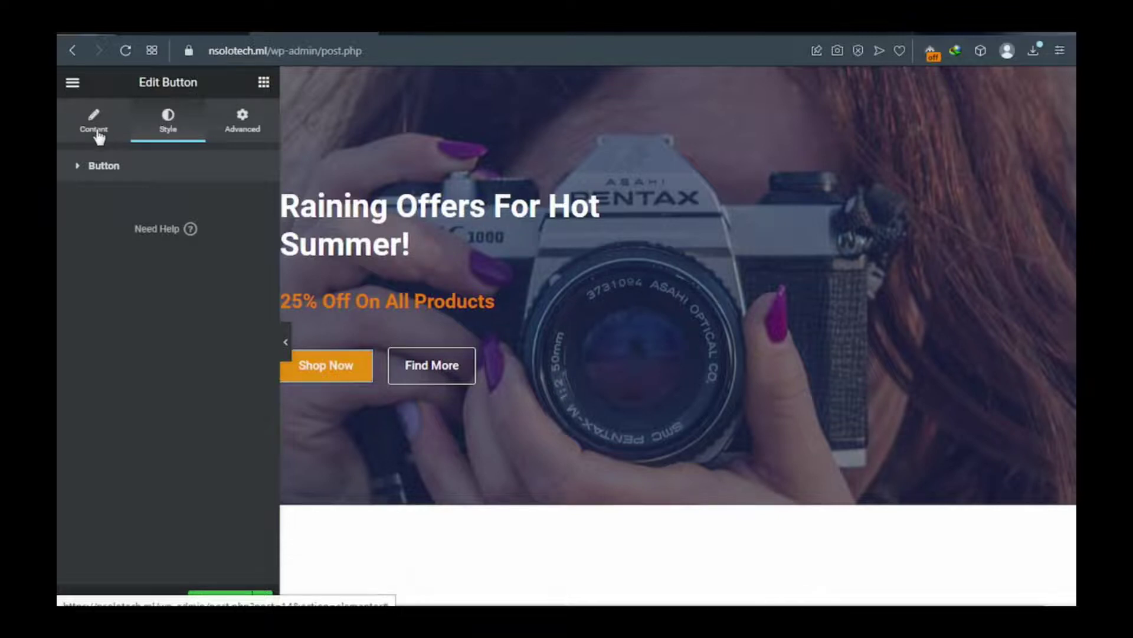
click(99, 136)
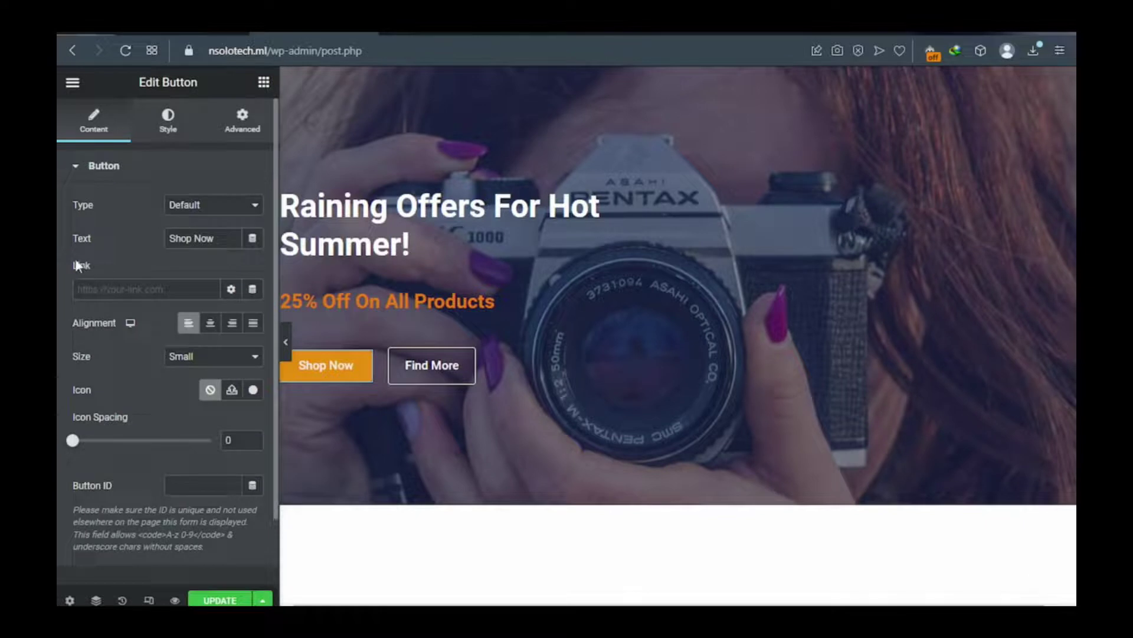
click(98, 291)
text(shop)
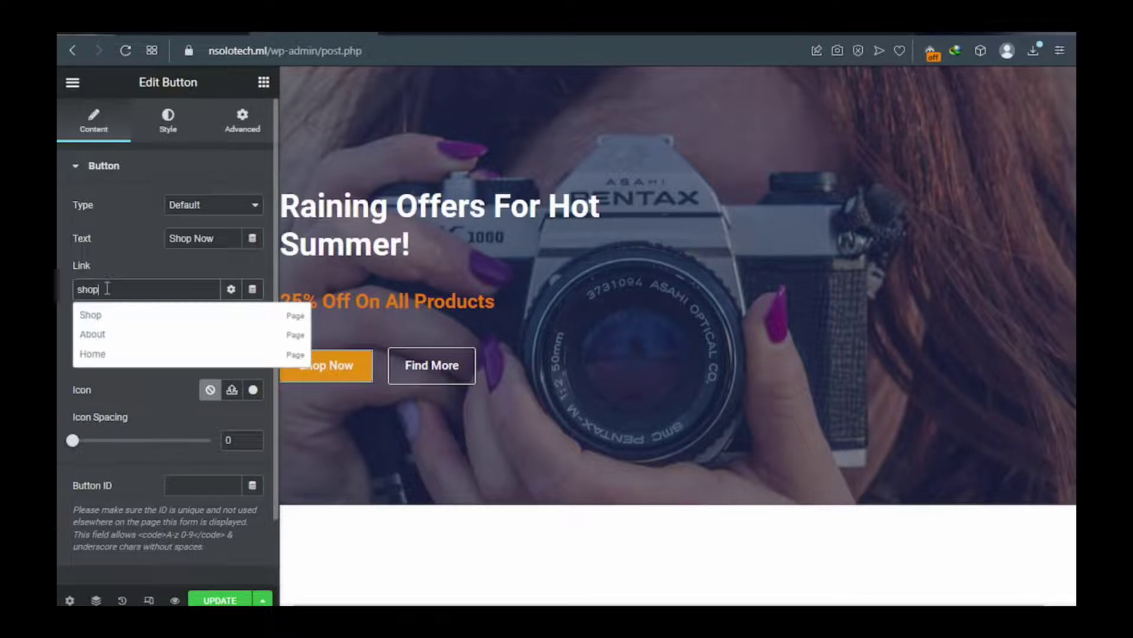
click(95, 316)
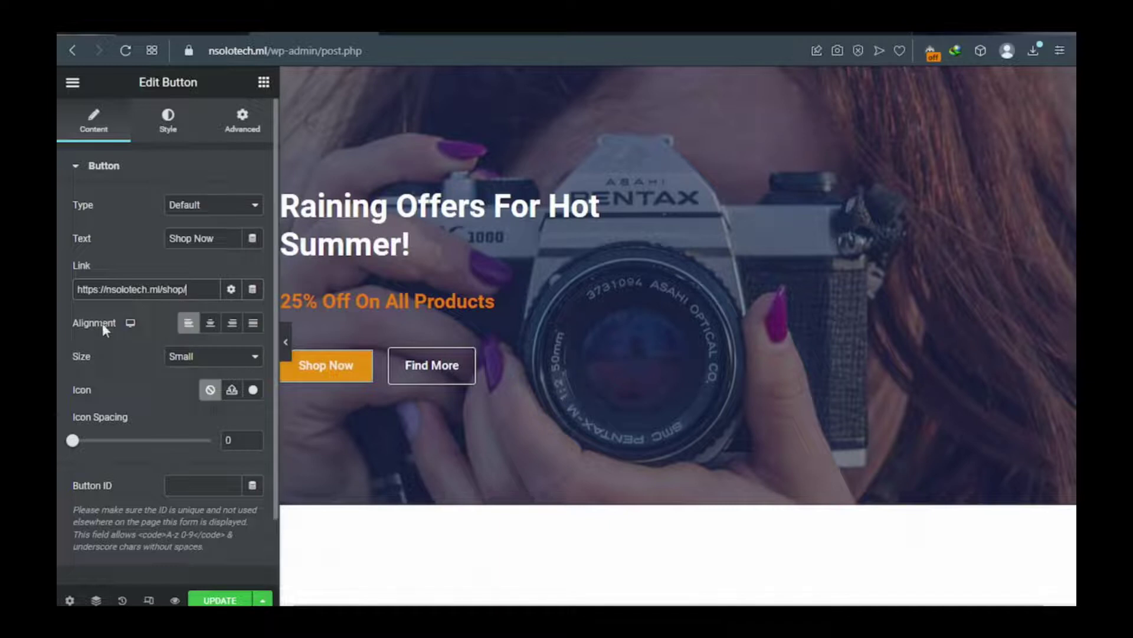
click(217, 599)
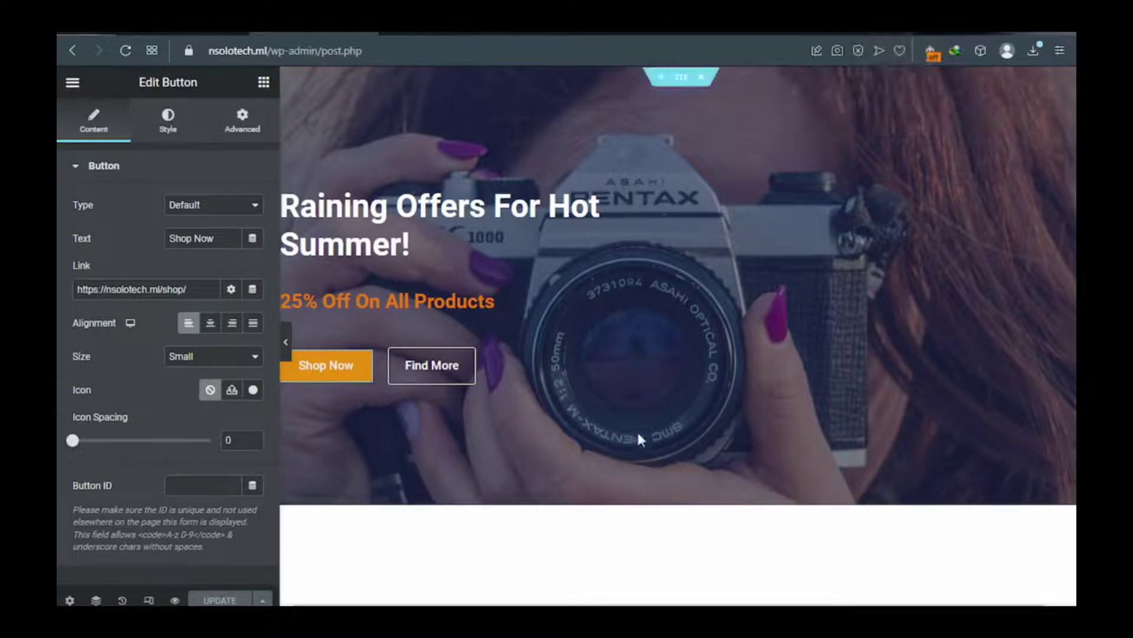
Insert a new section with four equal columns directly below the hero, and update the page
scroll(629, 460, down, 3)
scroll(629, 467, down, 2)
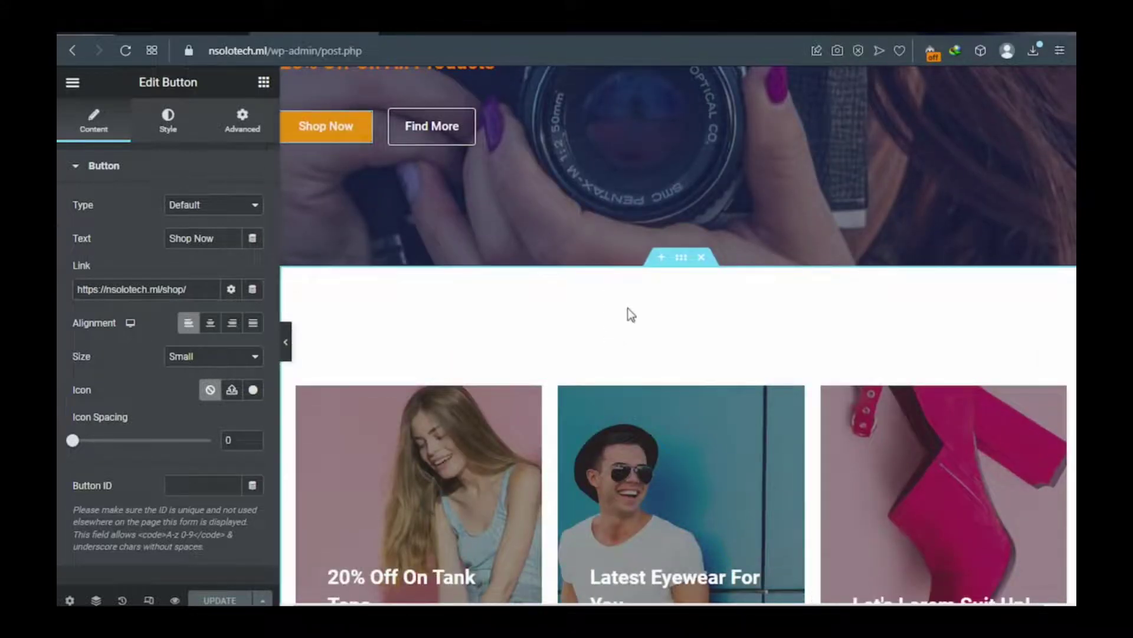
click(659, 263)
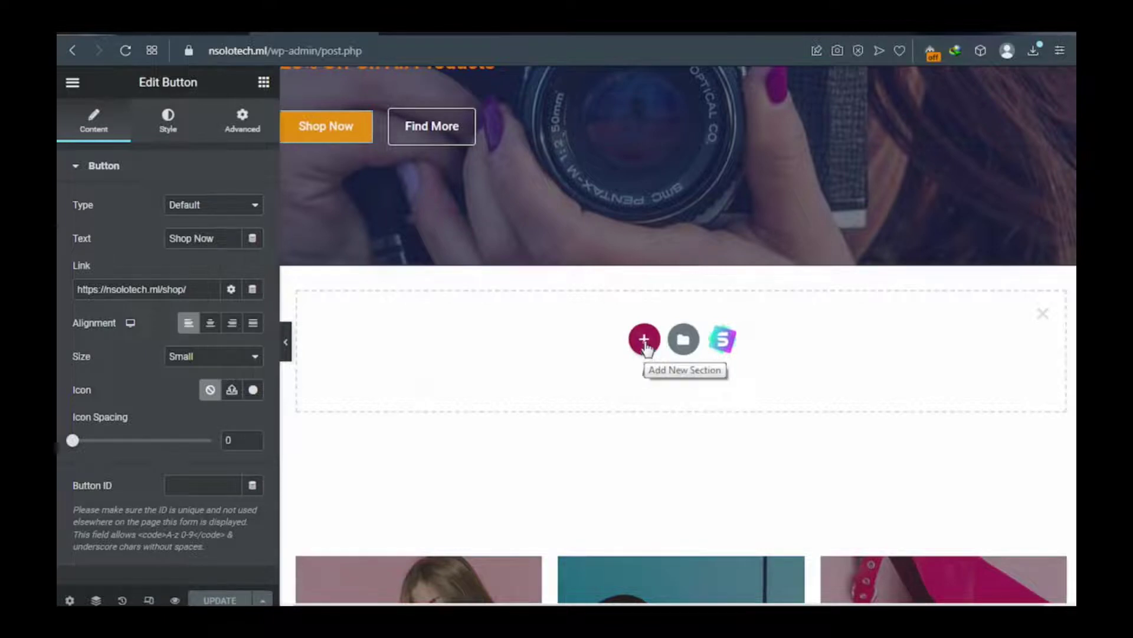
click(644, 340)
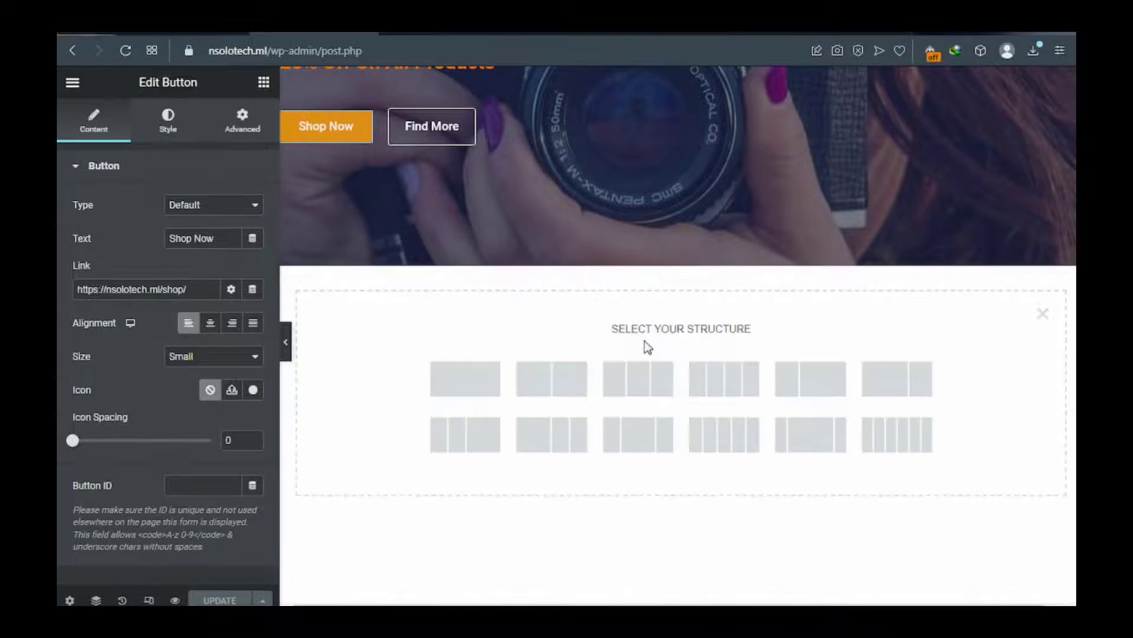
click(711, 383)
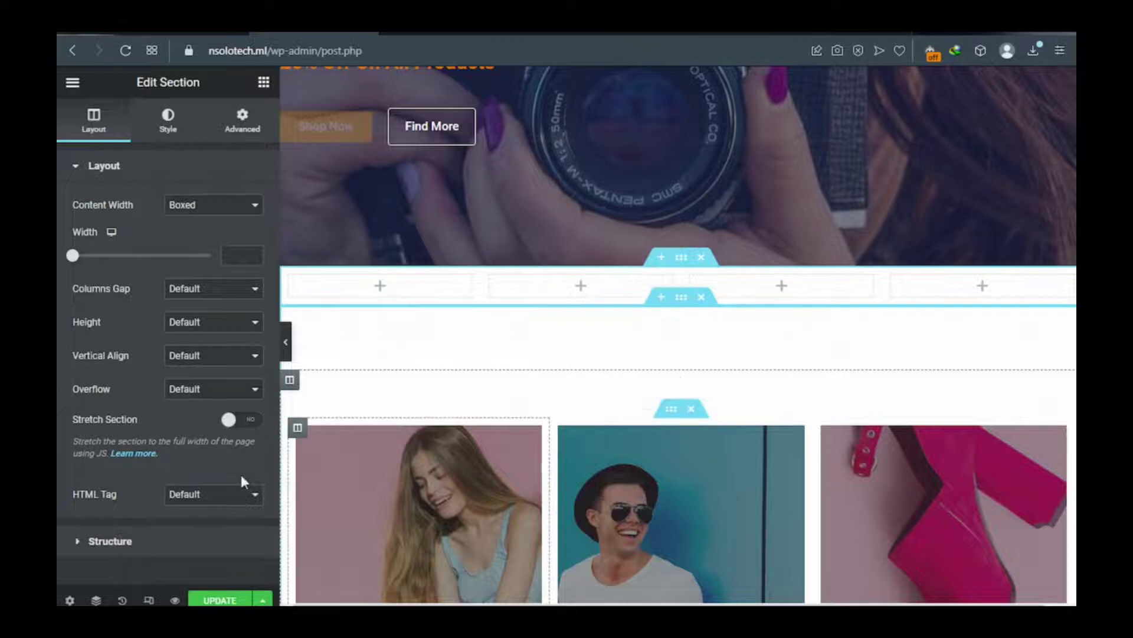
click(213, 601)
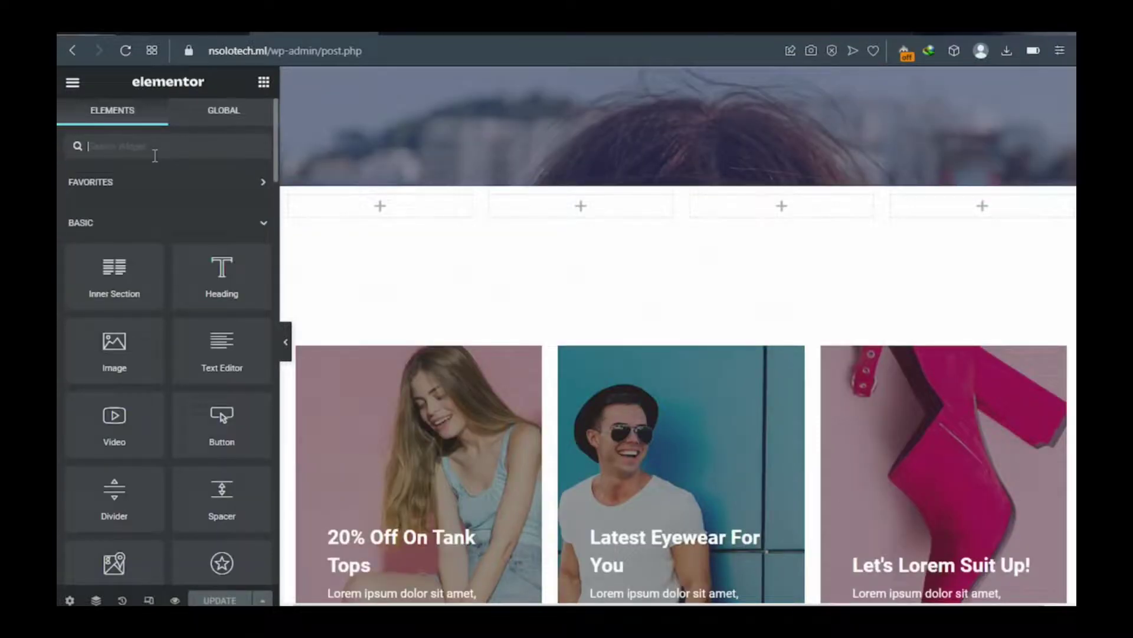
Add an Icon Box widget to the new section's first column and duplicate that column three times
text(icon box)
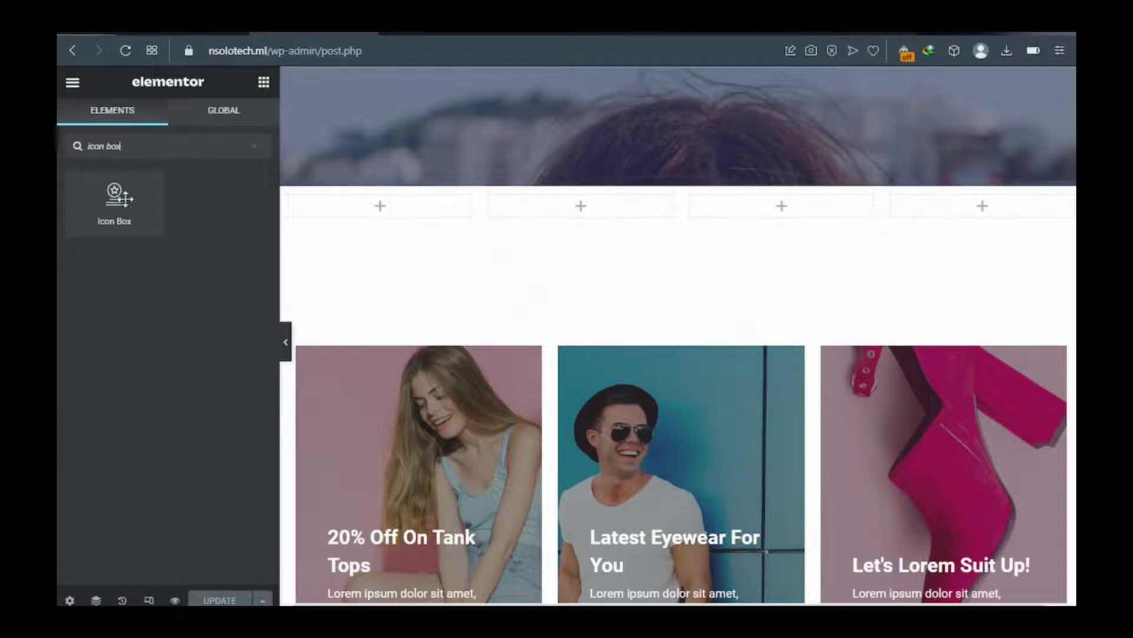
drag(126, 215, 402, 208)
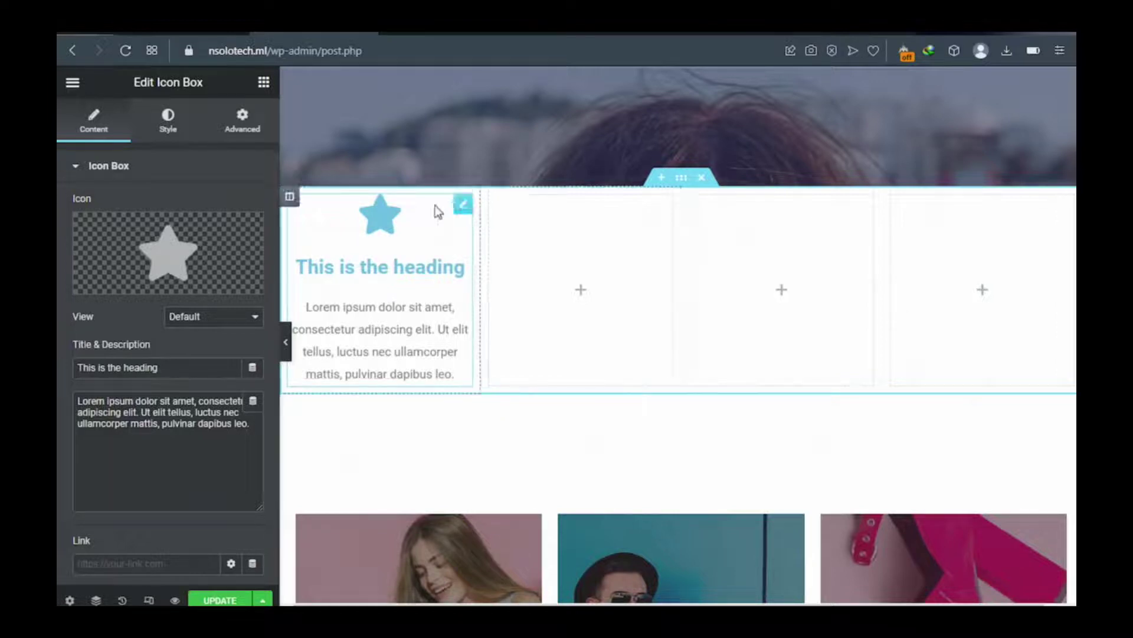
right_click(290, 198)
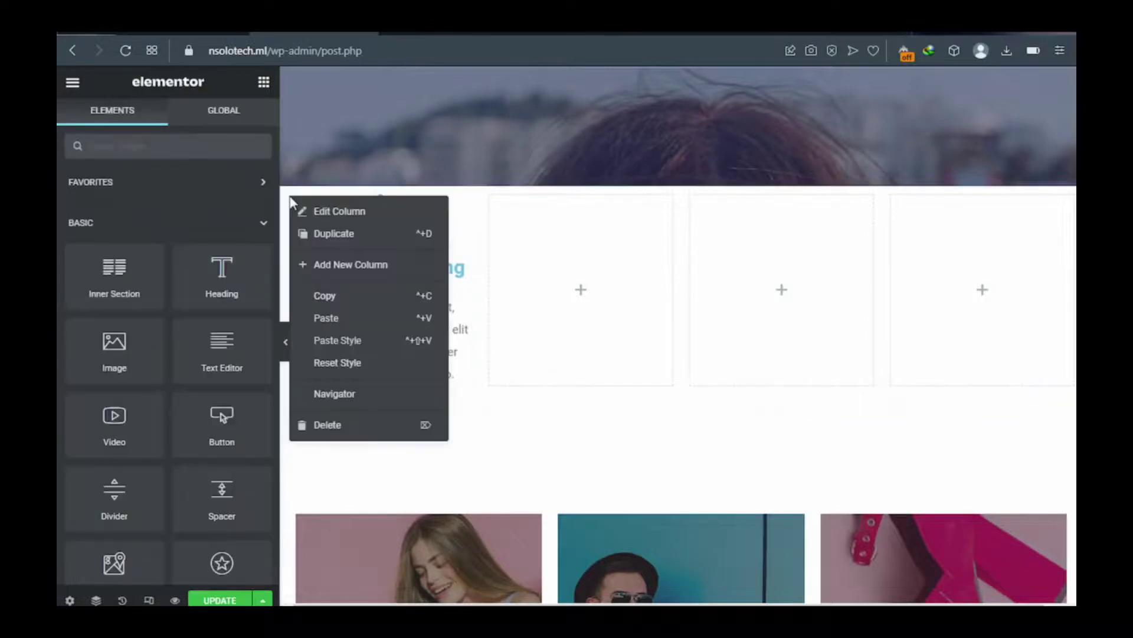
click(325, 234)
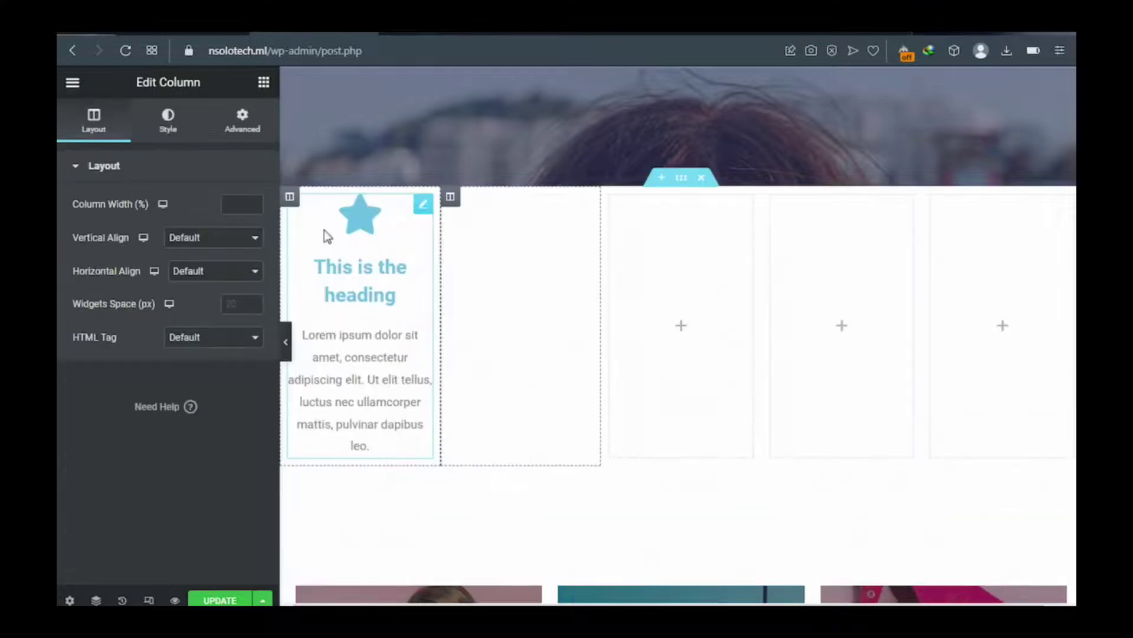
right_click(449, 200)
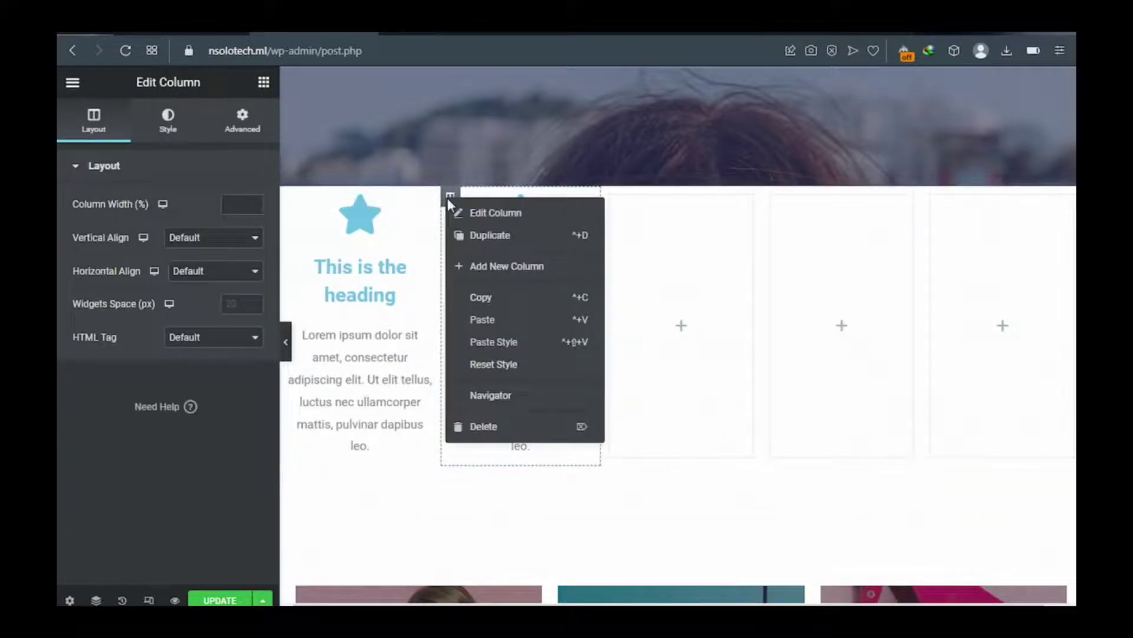
click(491, 235)
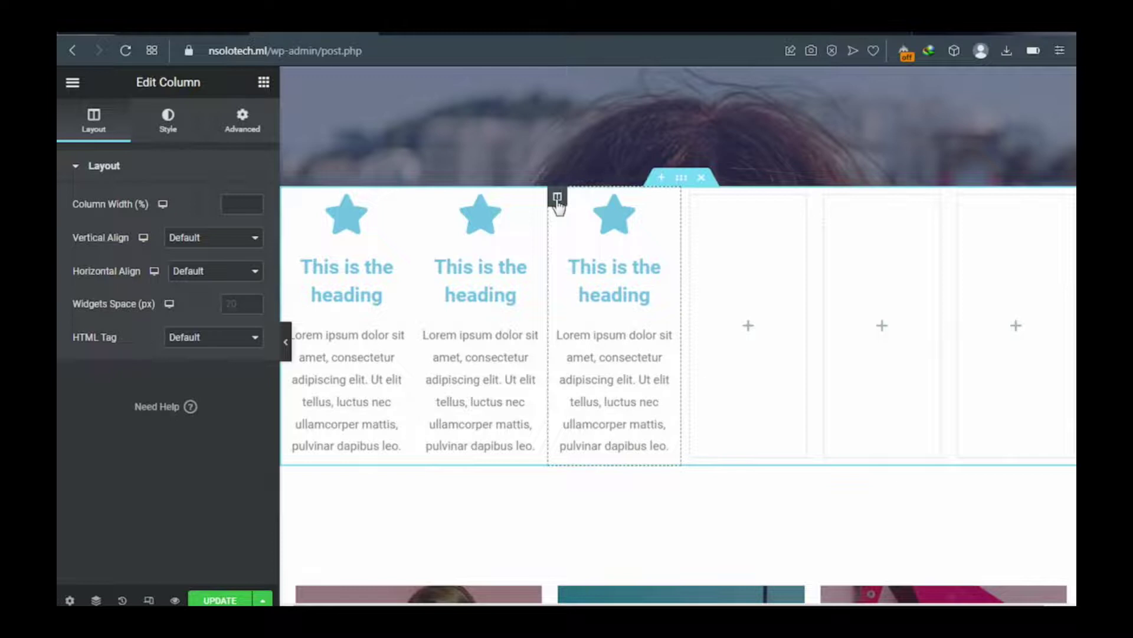
right_click(557, 200)
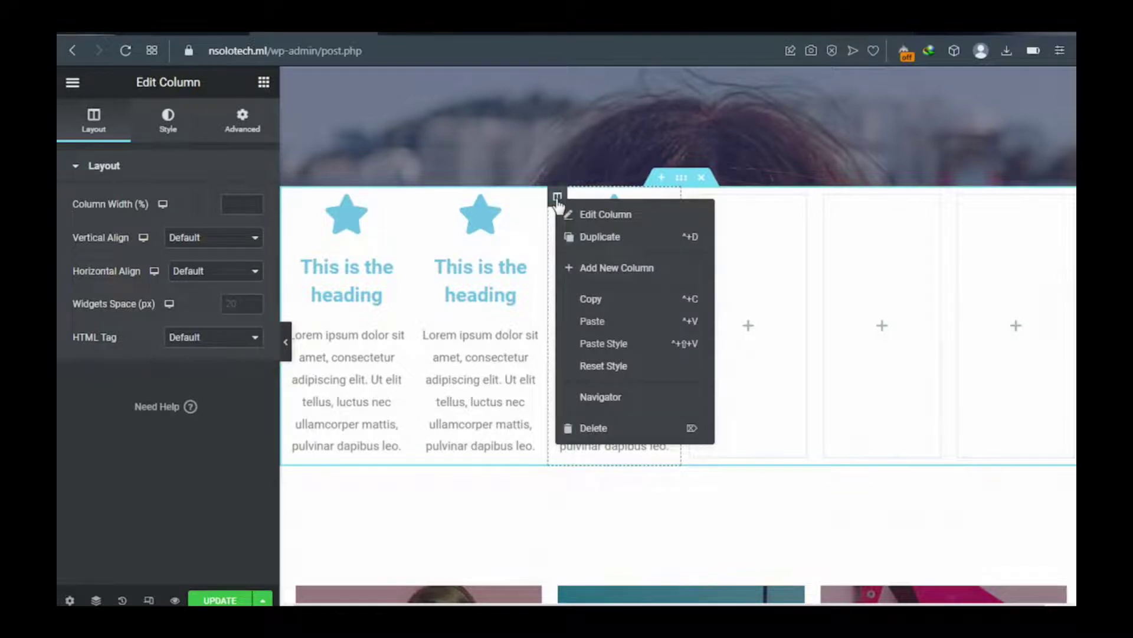
click(594, 239)
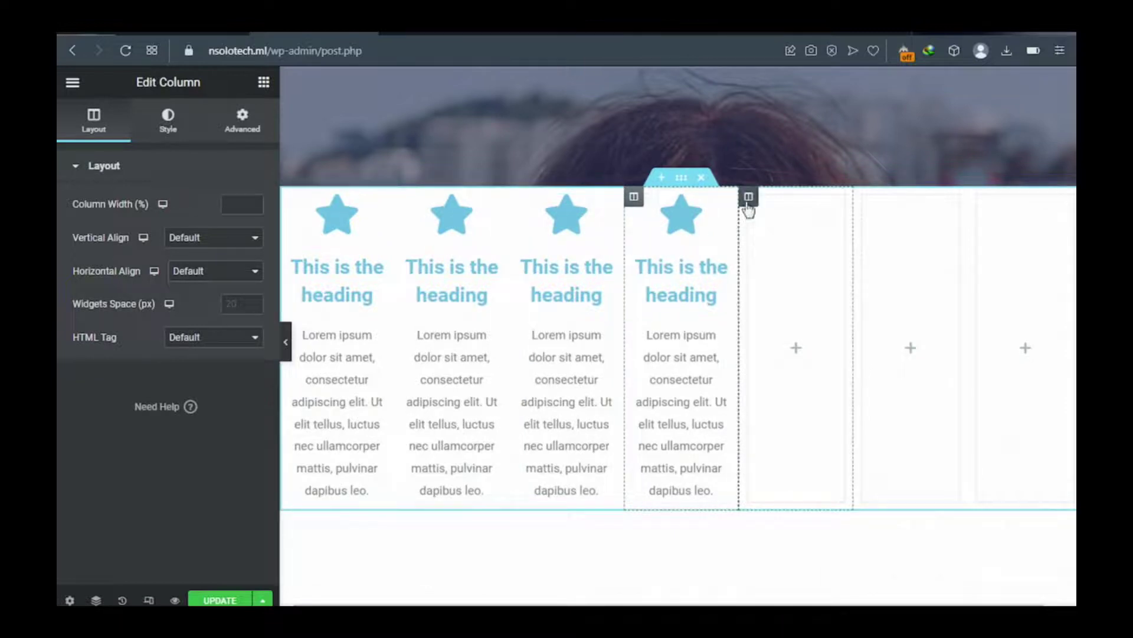
Delete the three empty columns after the fourth icon box column in the new section
right_click(748, 201)
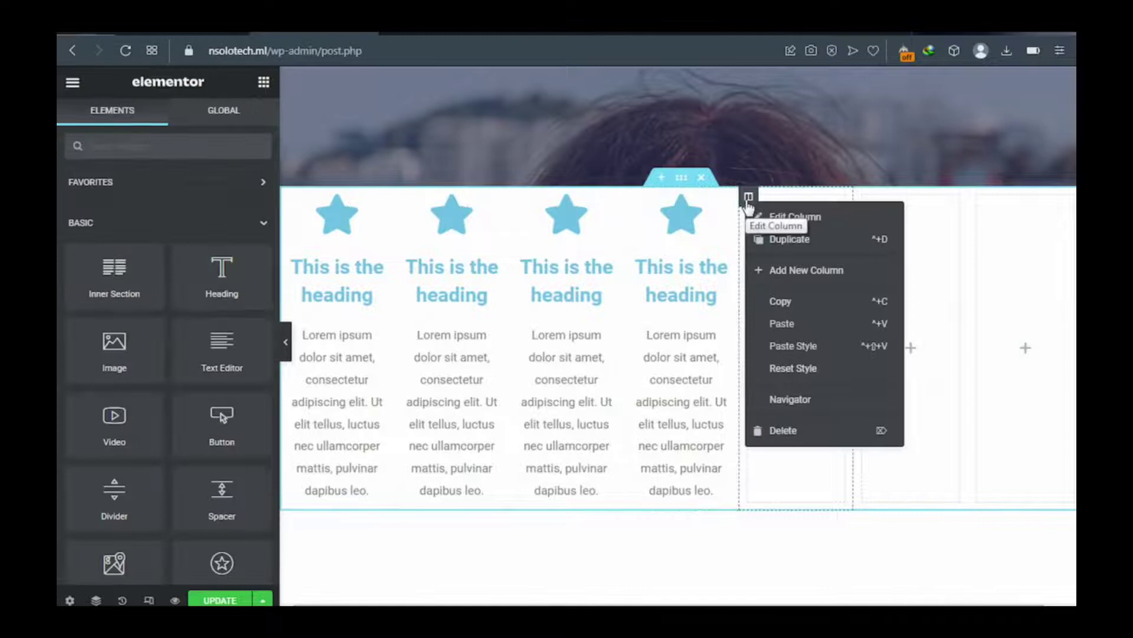
click(790, 429)
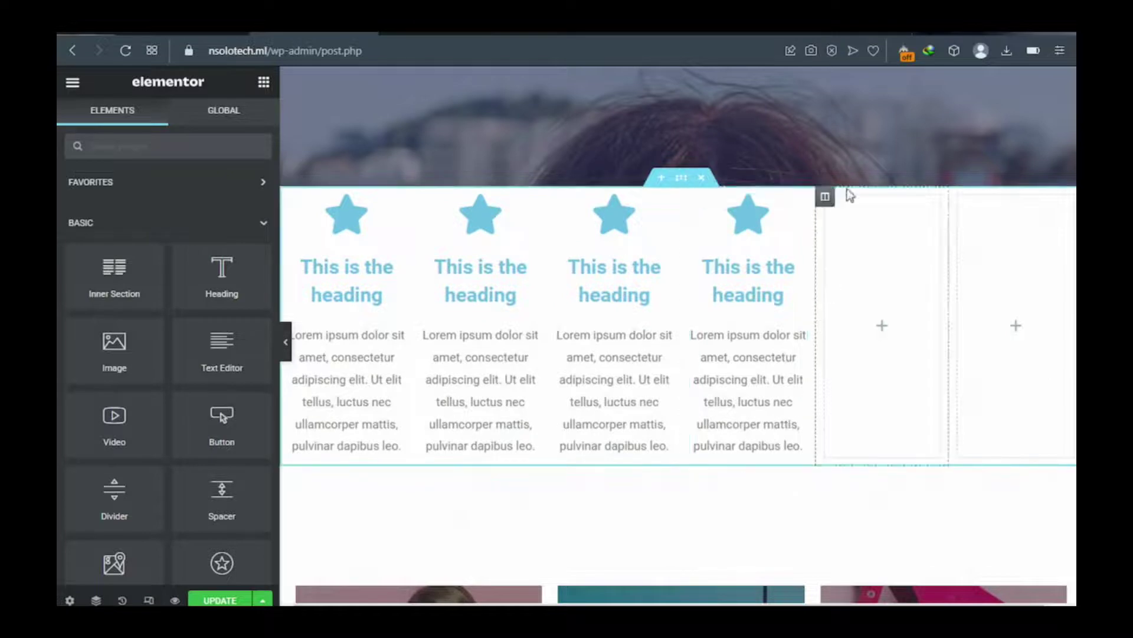
mouse_move(829, 202)
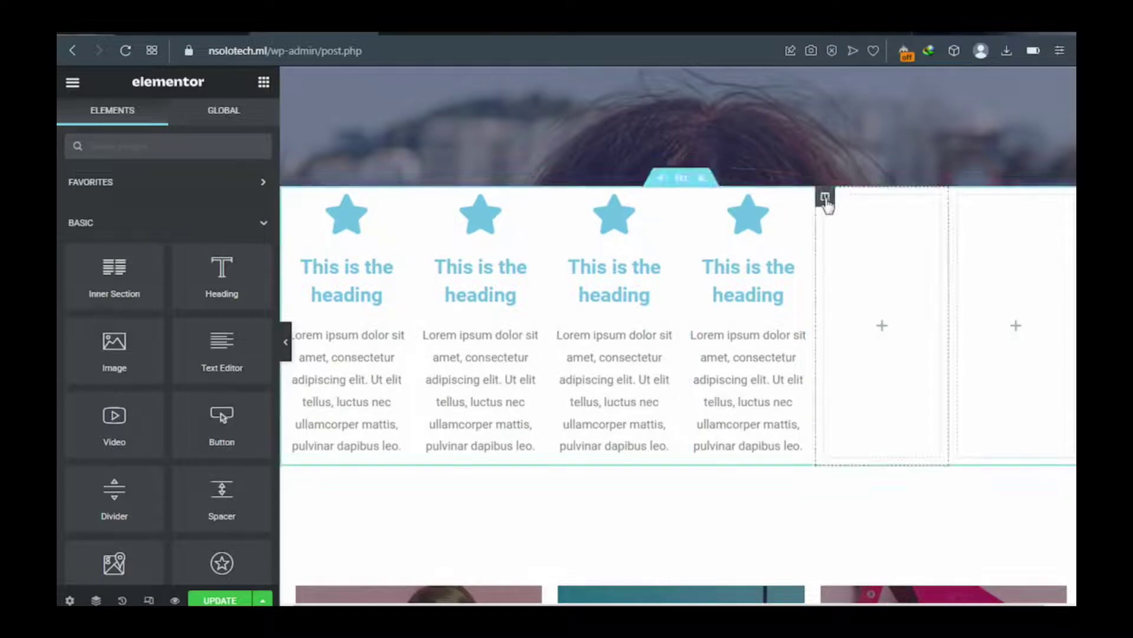
right_click(827, 201)
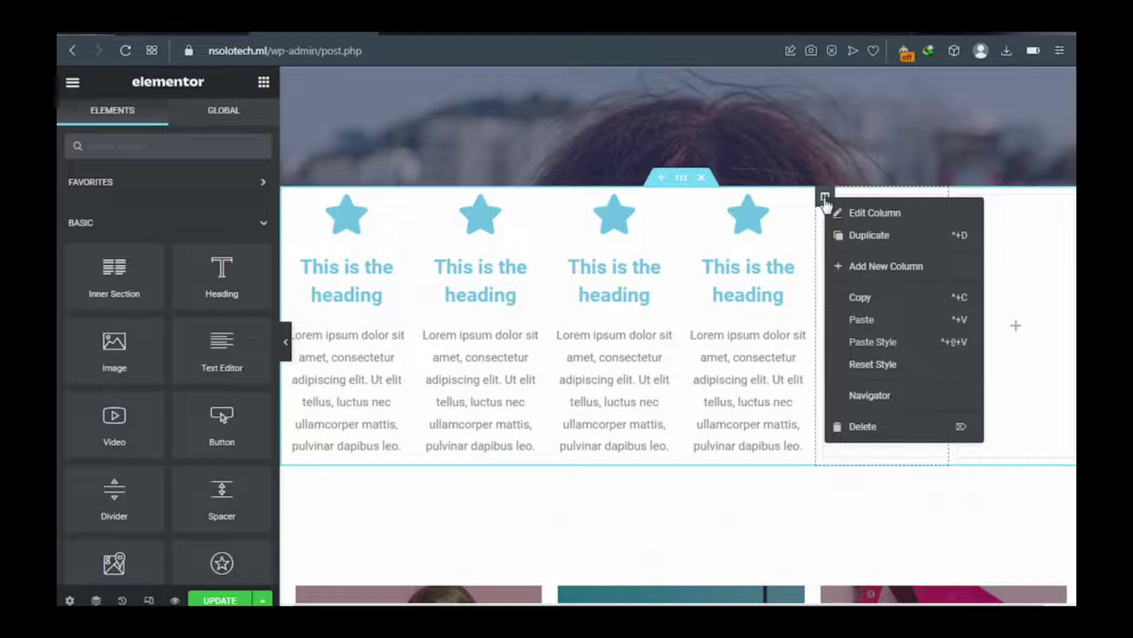
click(870, 432)
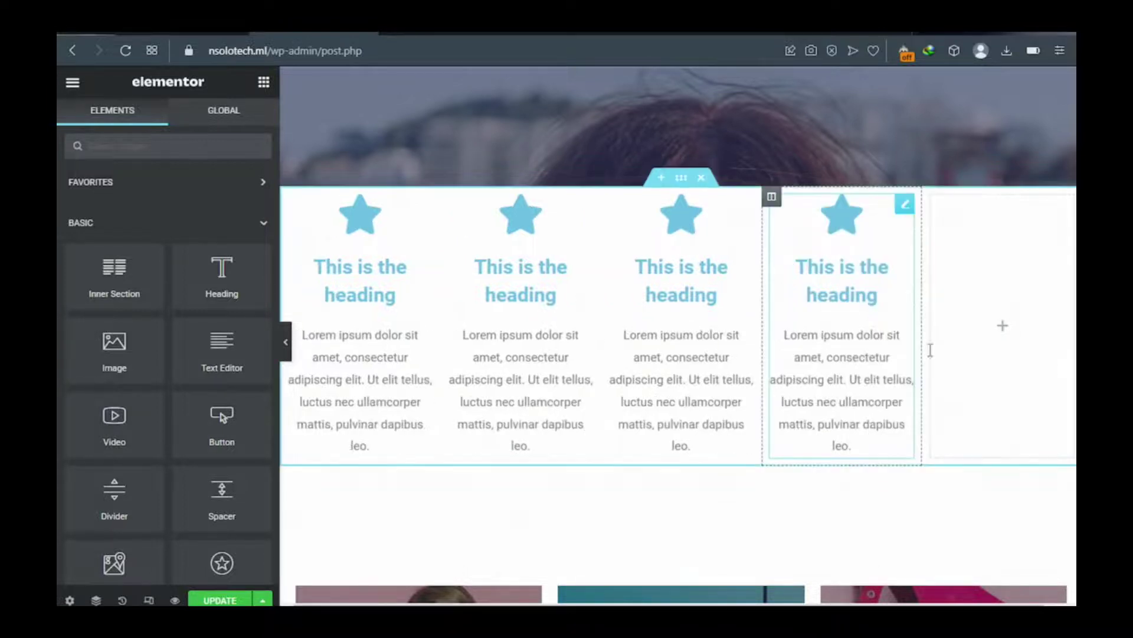
right_click(932, 200)
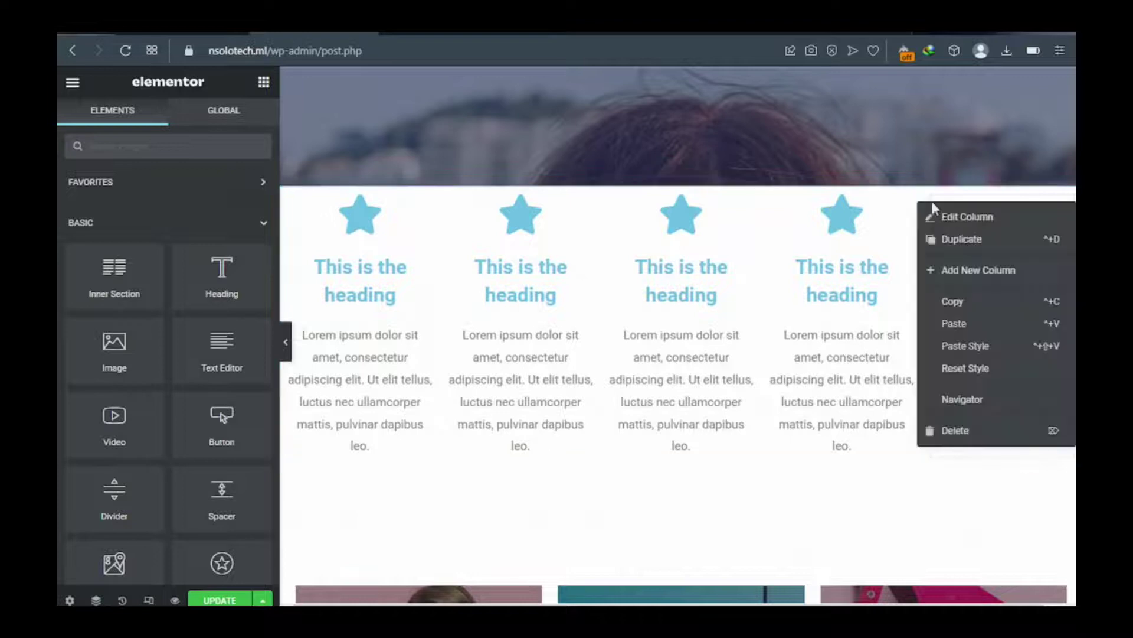
click(952, 433)
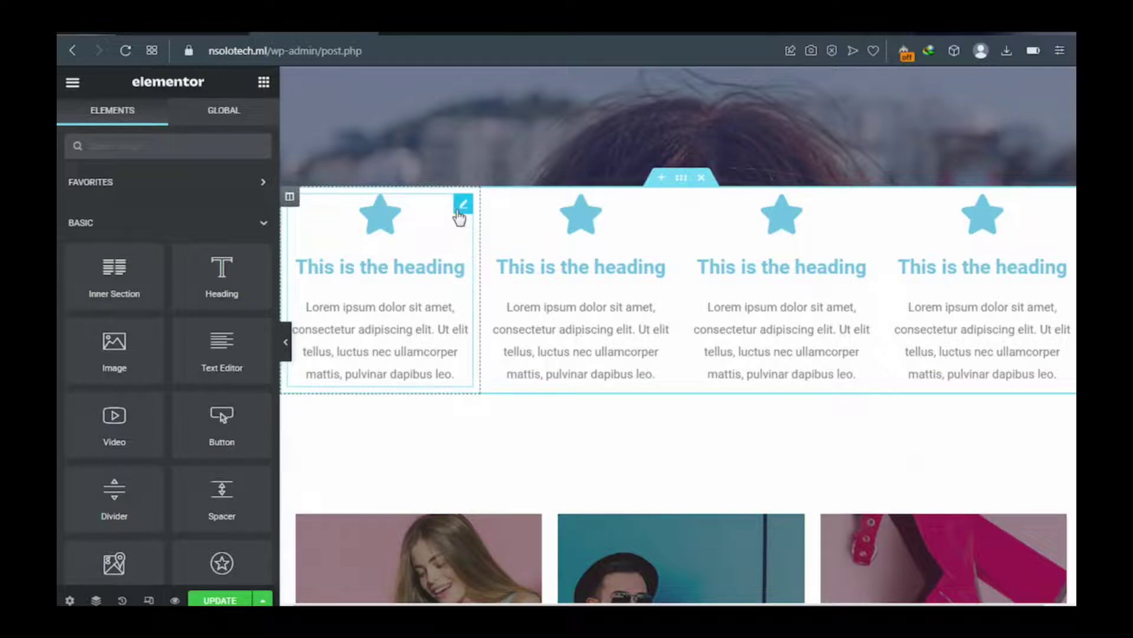
Set the first icon box's icon position to the left of its text
click(458, 215)
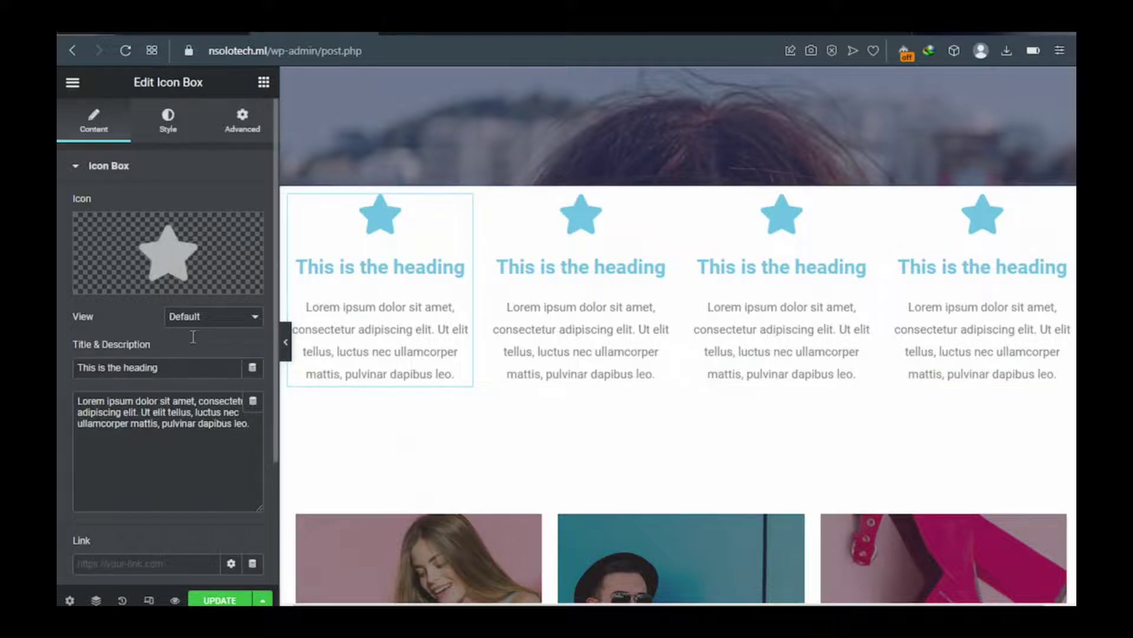
scroll(191, 336, down, 3)
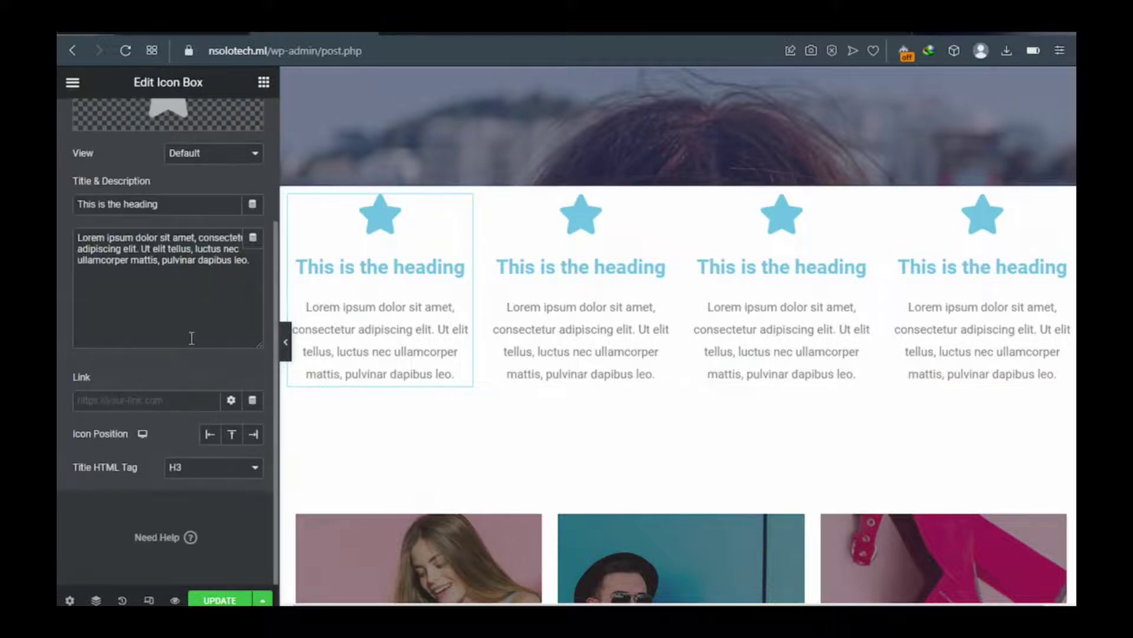
click(211, 435)
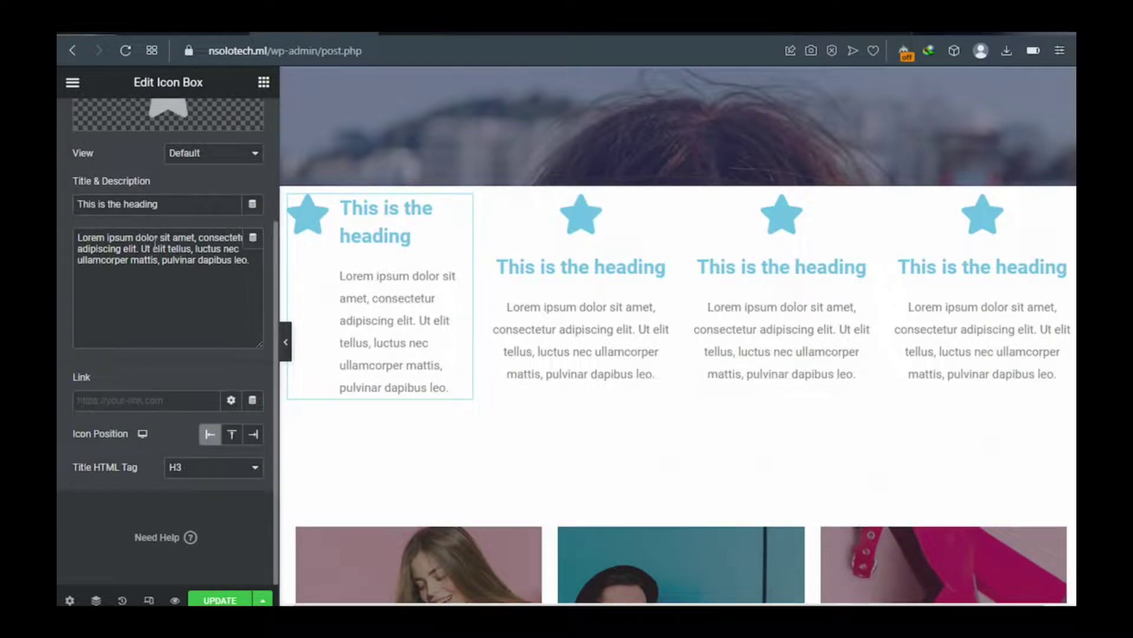
Open the icon library for the first icon box and look for a delivery icon, searching for "deli" and "car"
scroll(183, 301, up, 5)
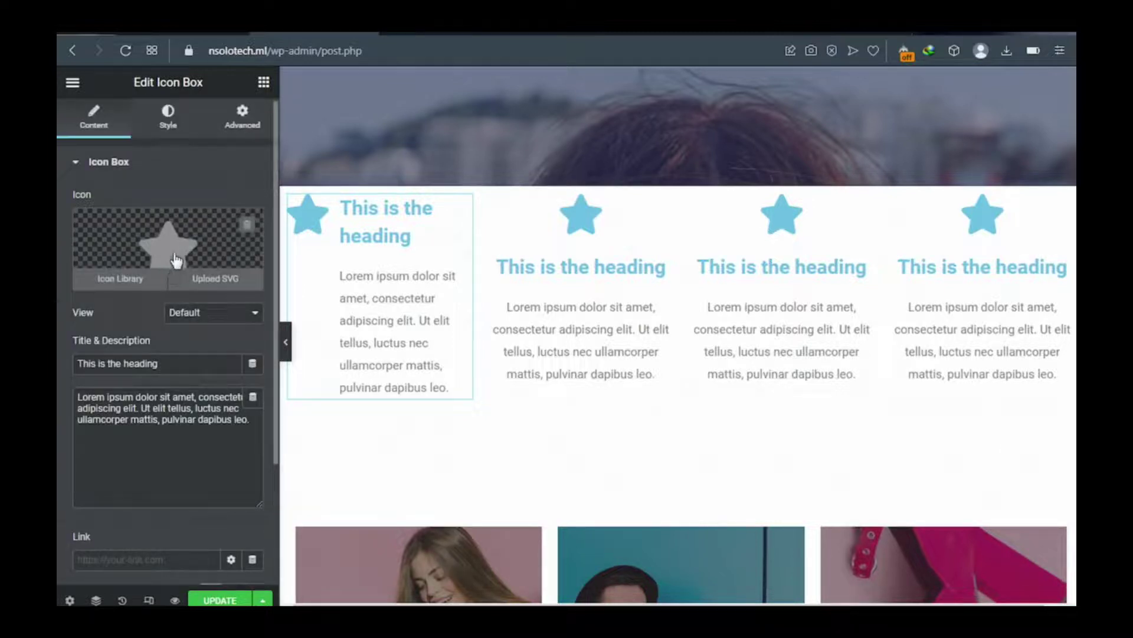
click(128, 289)
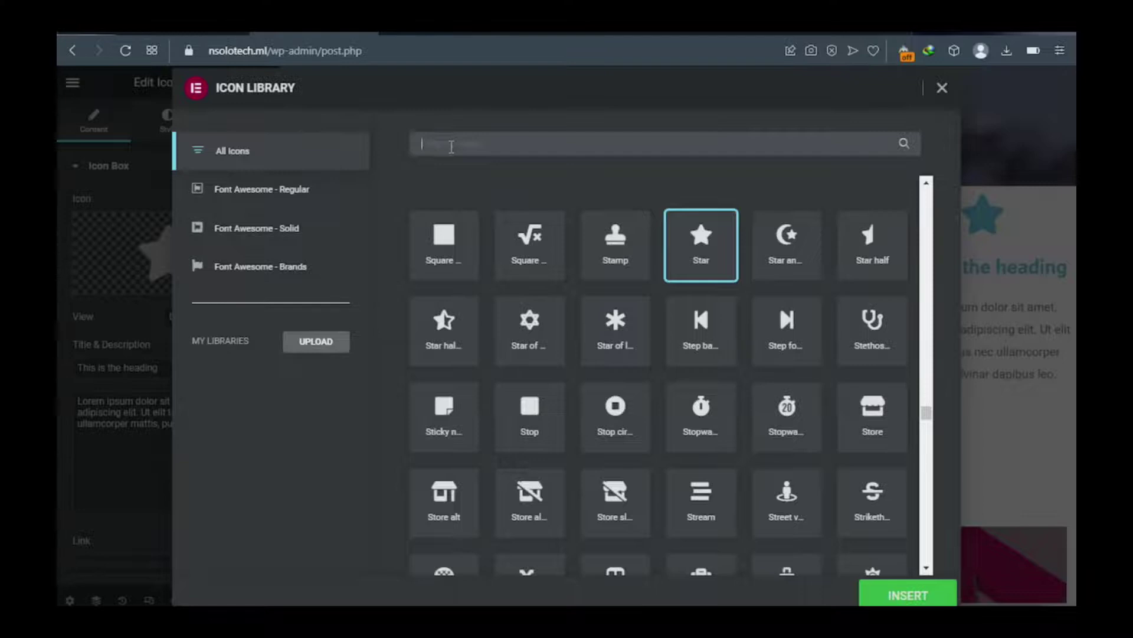
text(de)
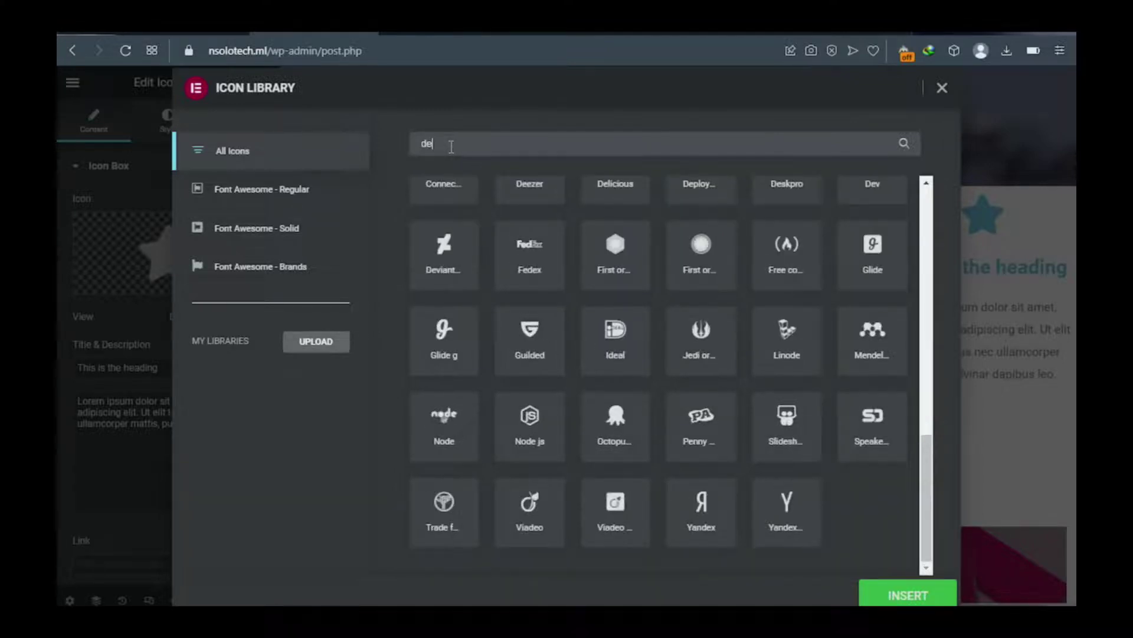
text(li)
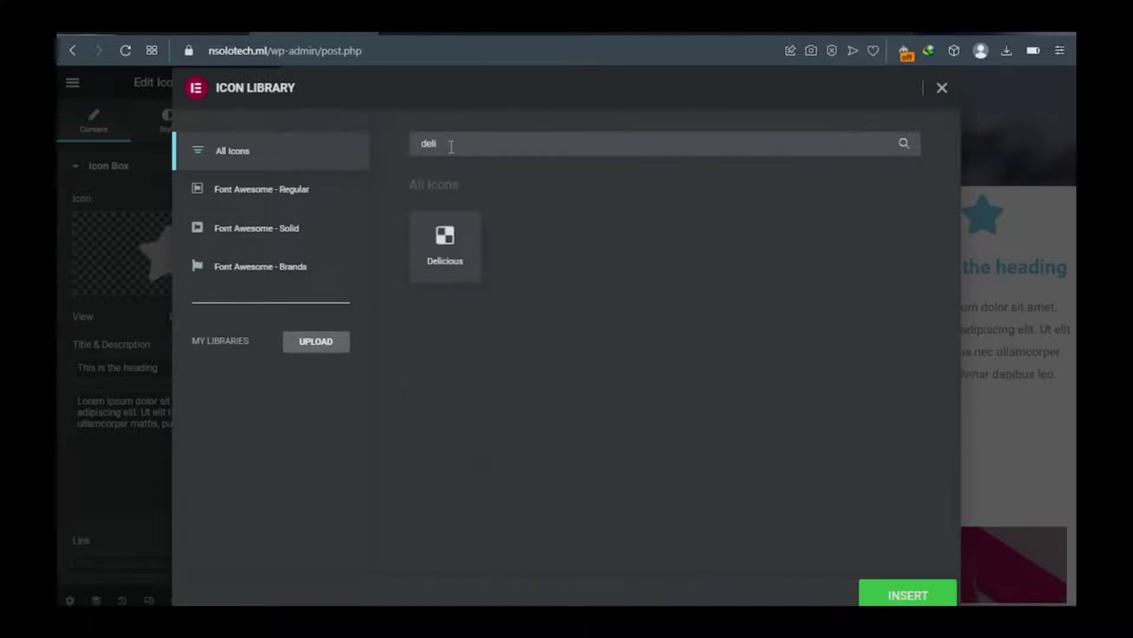
key(BackSpace)
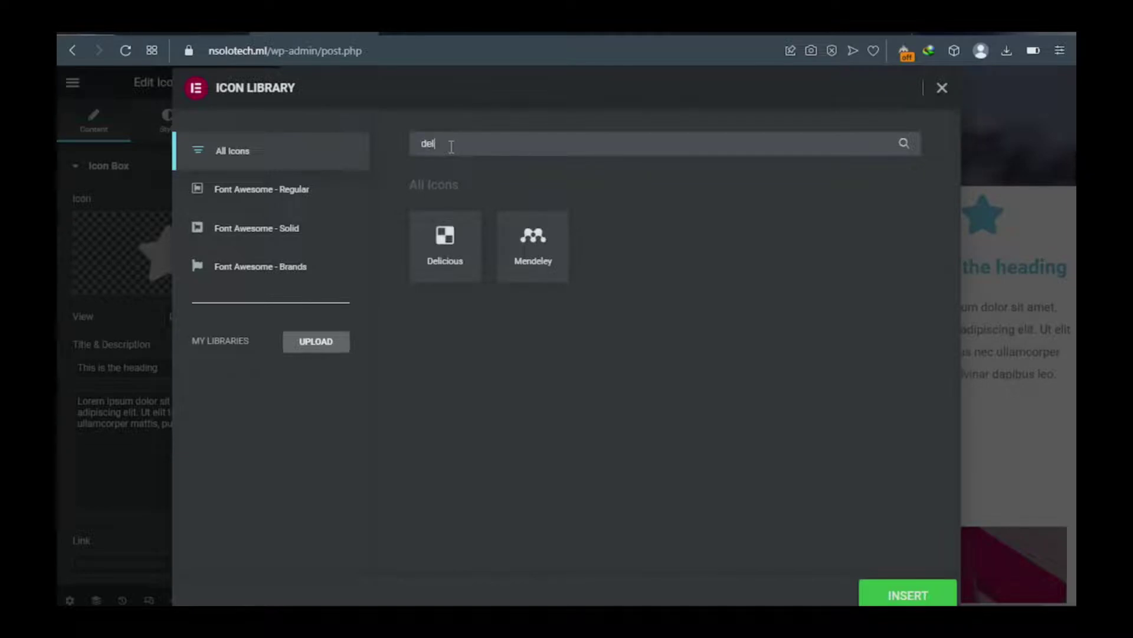
key(BackSpace)
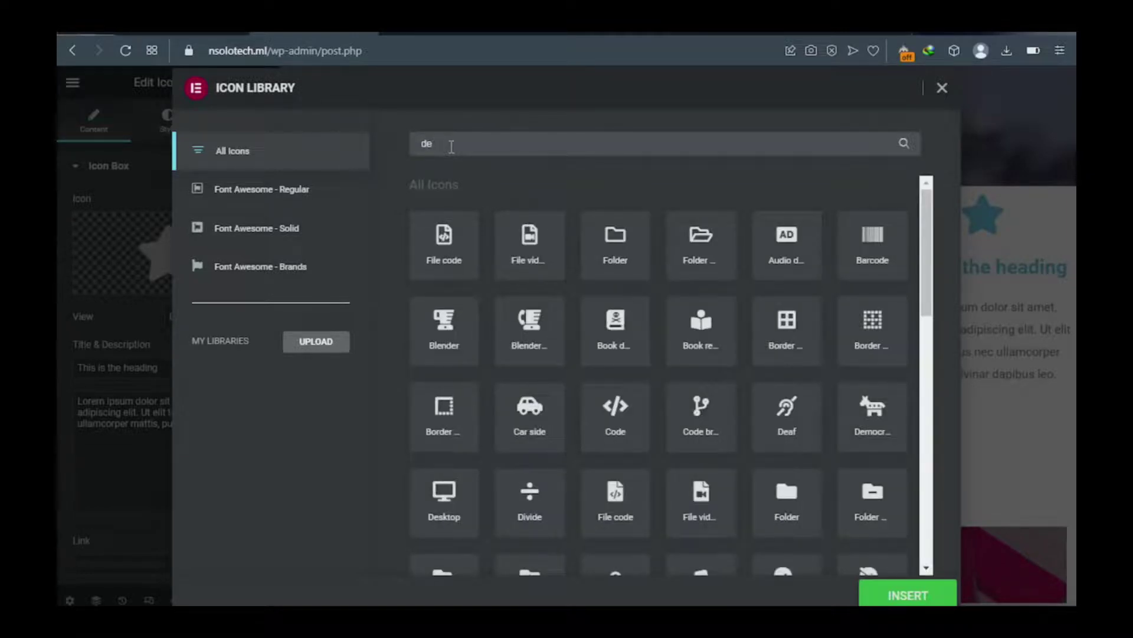
key(BackSpace)
key(BackSpace)
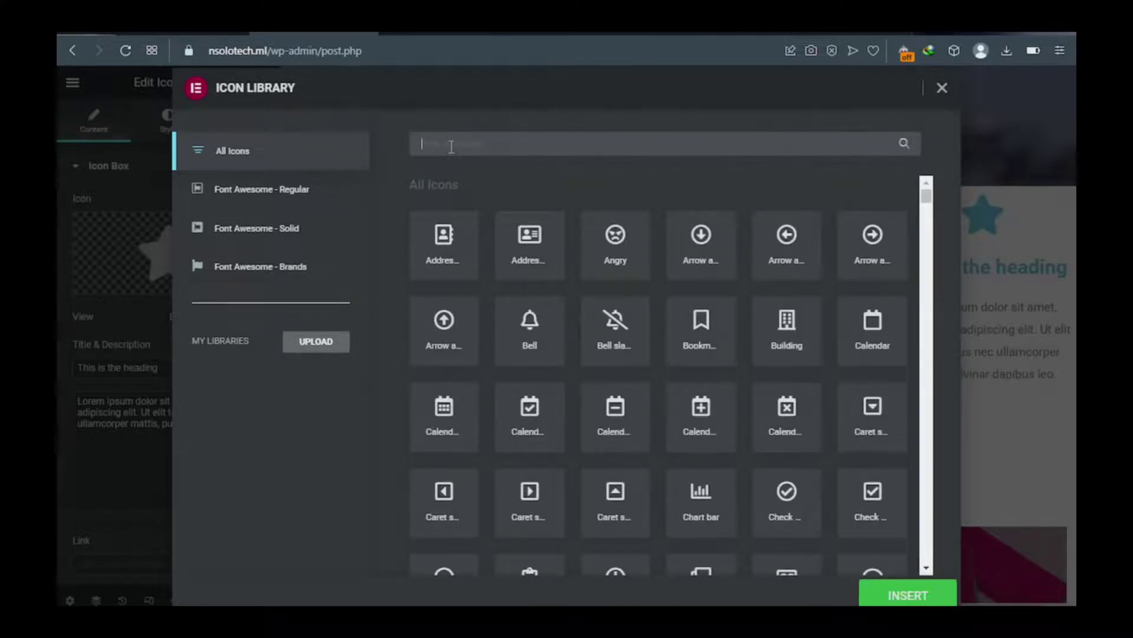
text(car)
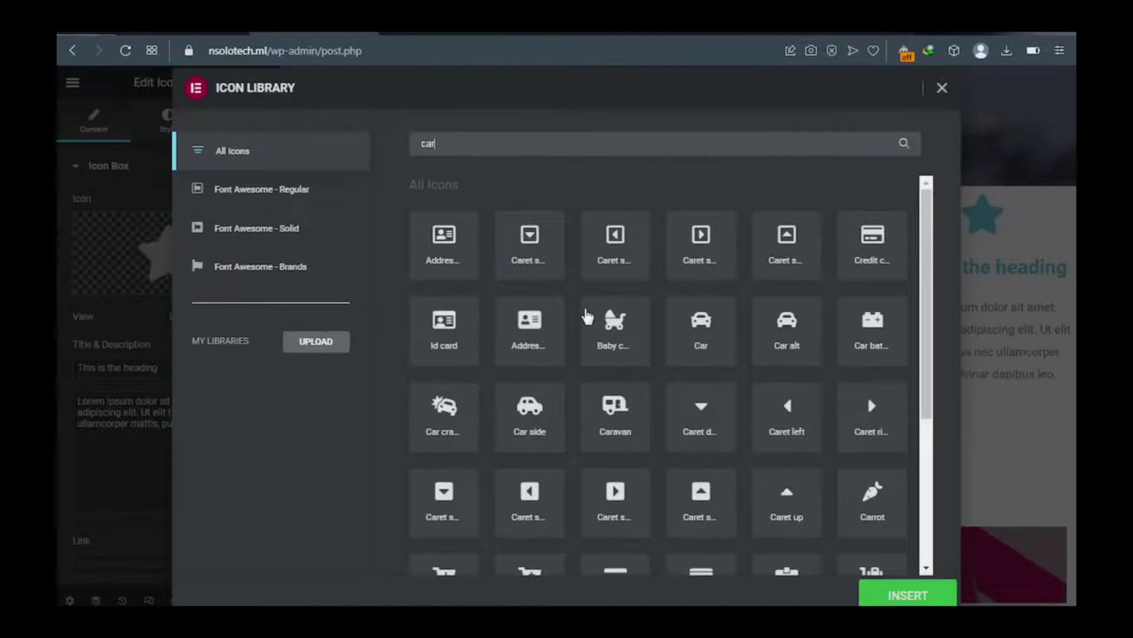
scroll(587, 317, down, 1)
scroll(588, 317, down, 2)
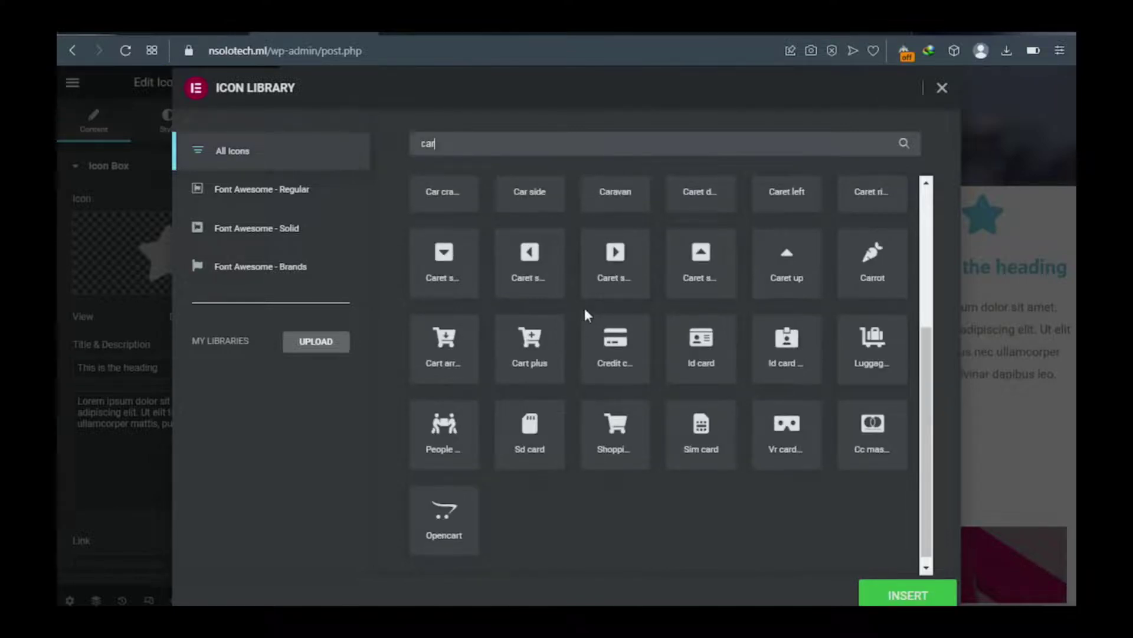
Search the icon library for "shipping" and insert the shipping truck as the first icon box's icon
click(813, 32)
double_click(451, 144)
text(shipping)
click(457, 239)
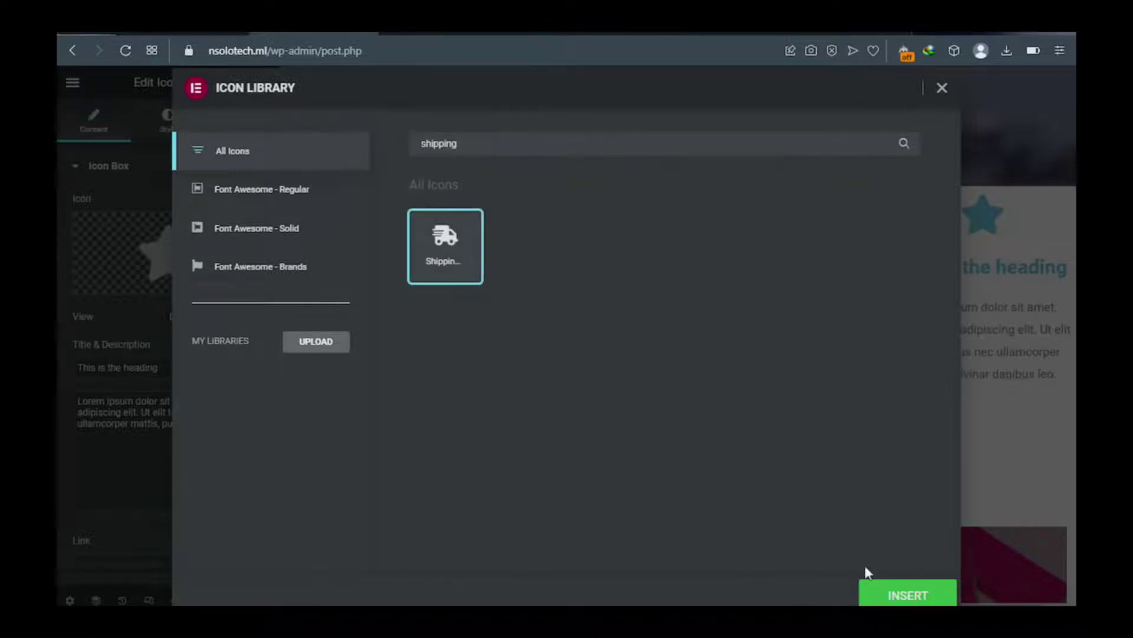
click(900, 595)
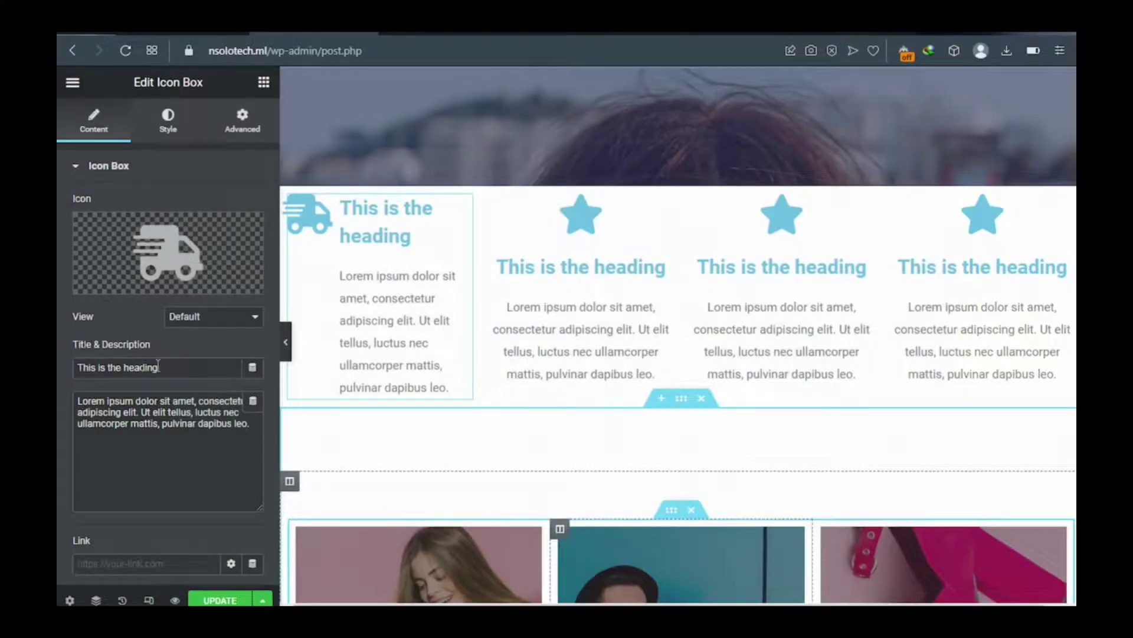
Change the first icon box's title to "Free Shipping"
triple_click(82, 371)
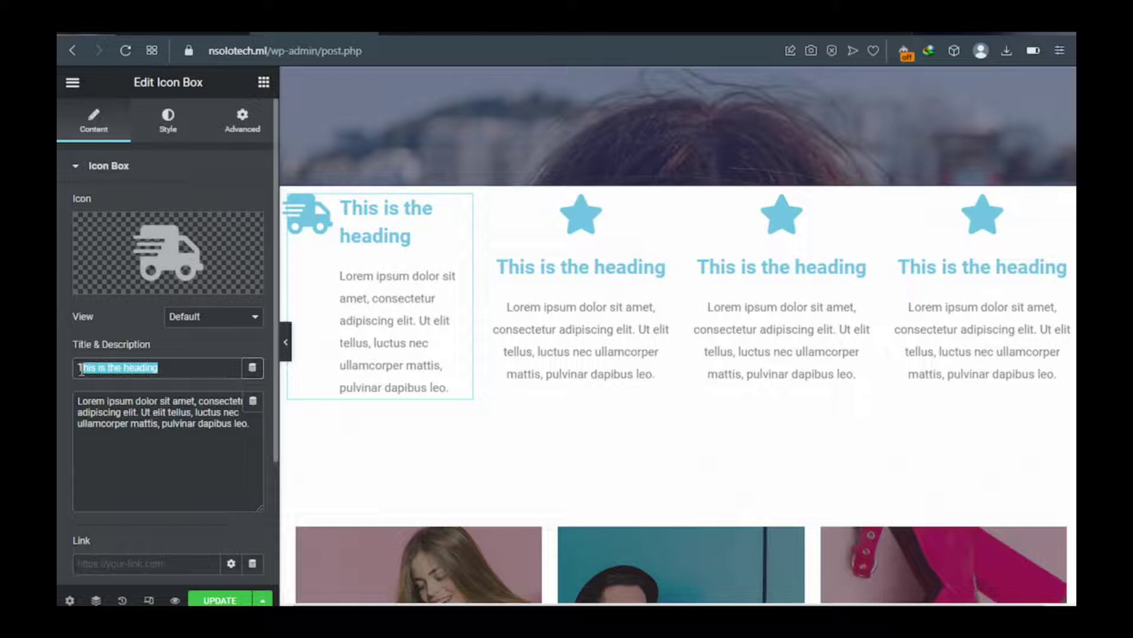
key(BackSpace)
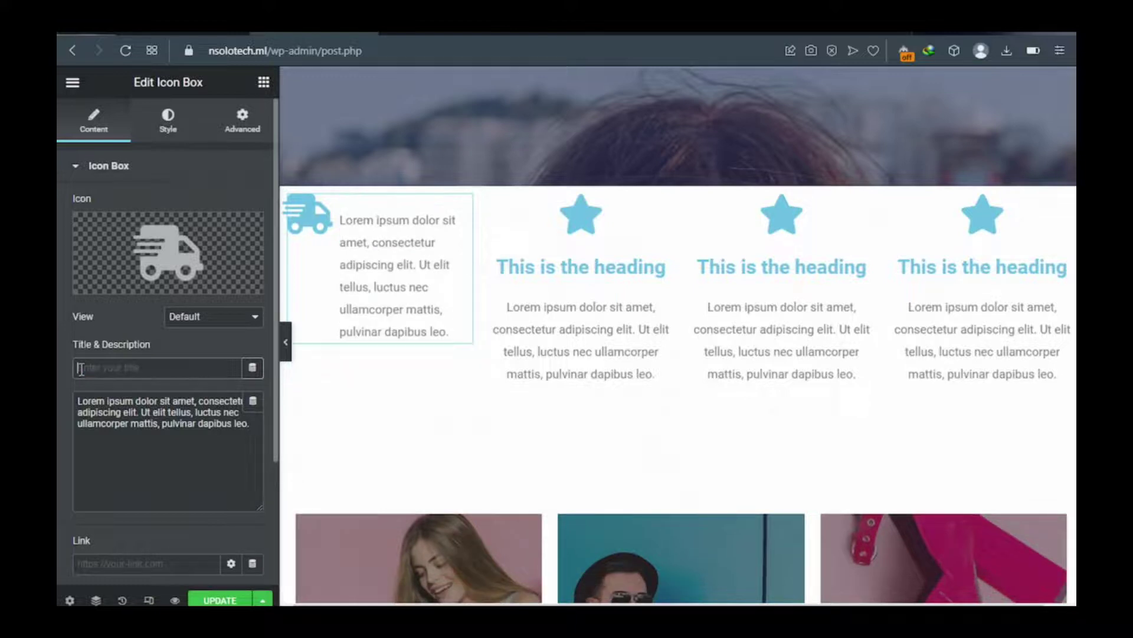
text(Free )
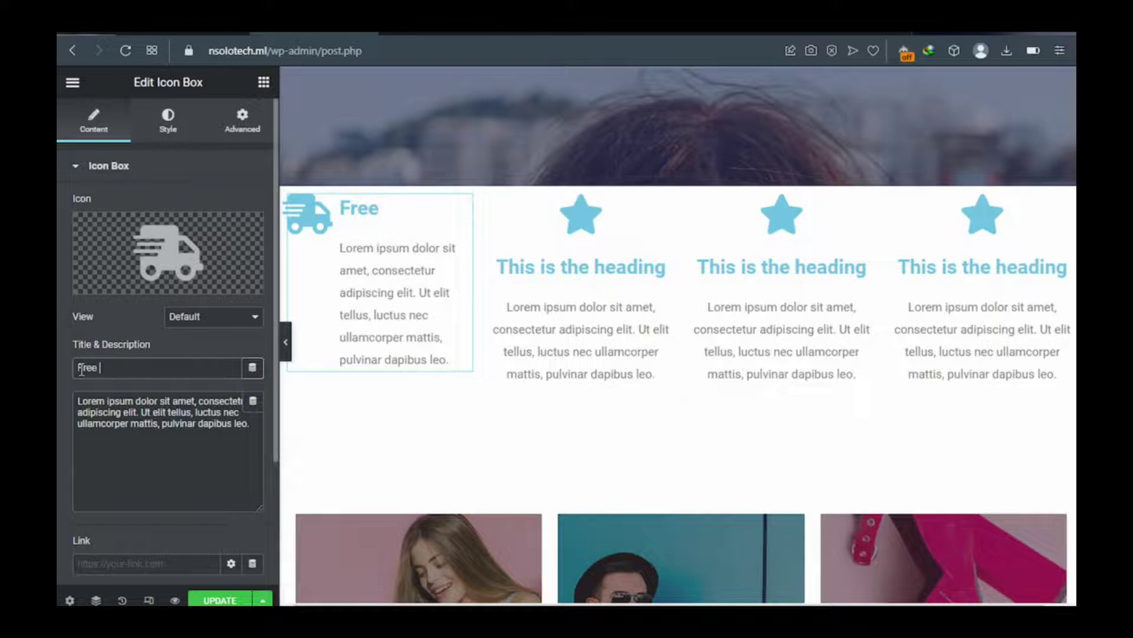
text(Shipping)
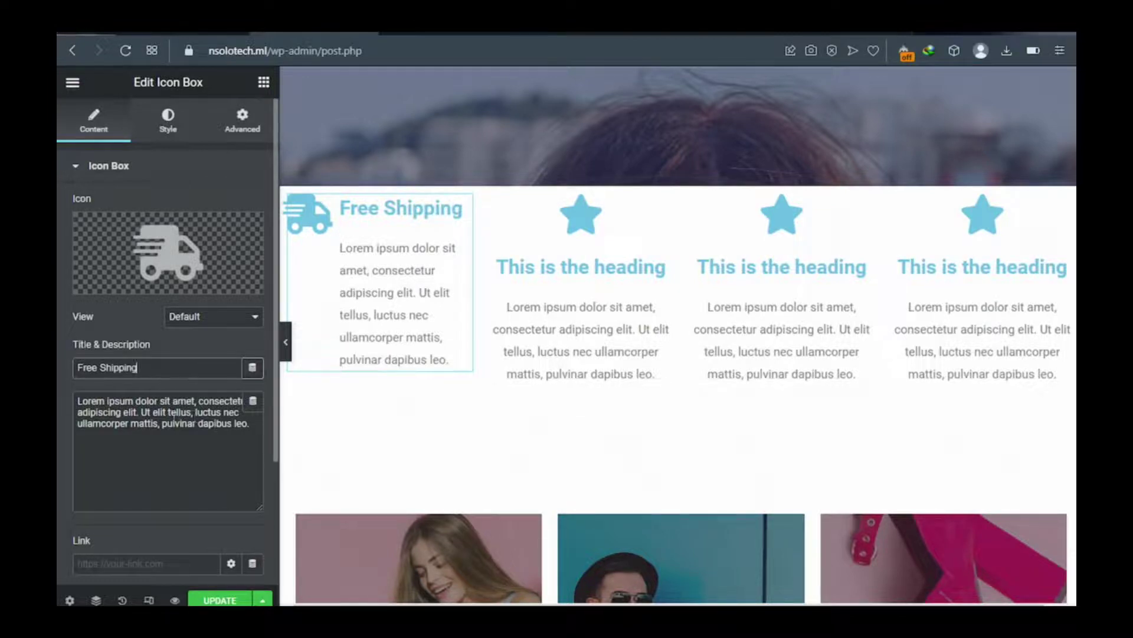
Replace the first icon box's description with "Avove $100"
triple_click(79, 399)
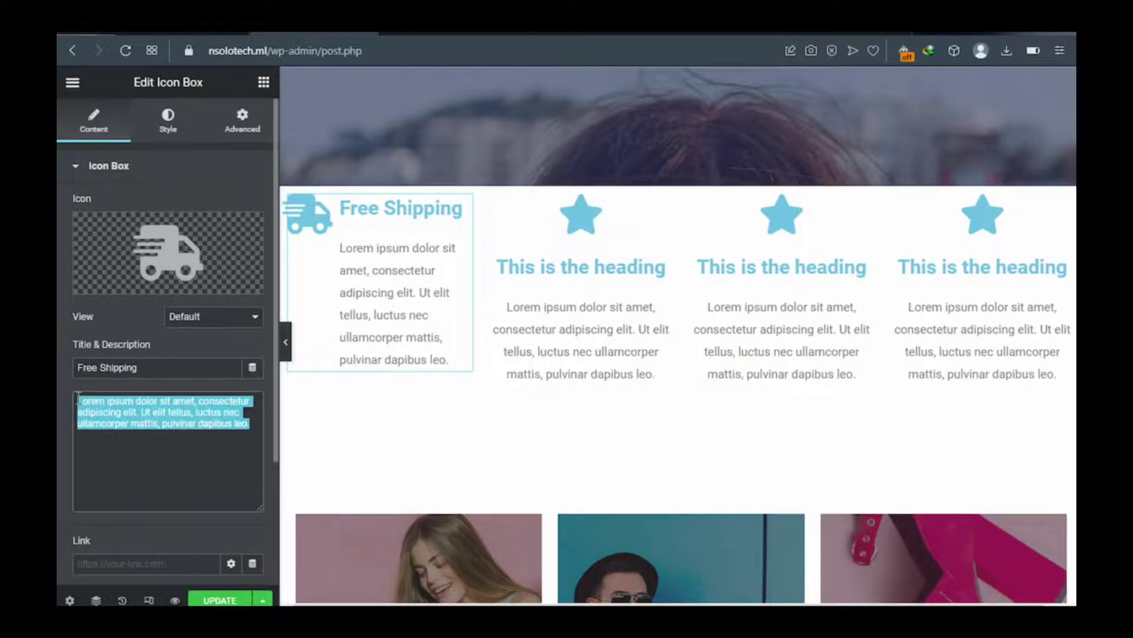
text(N)
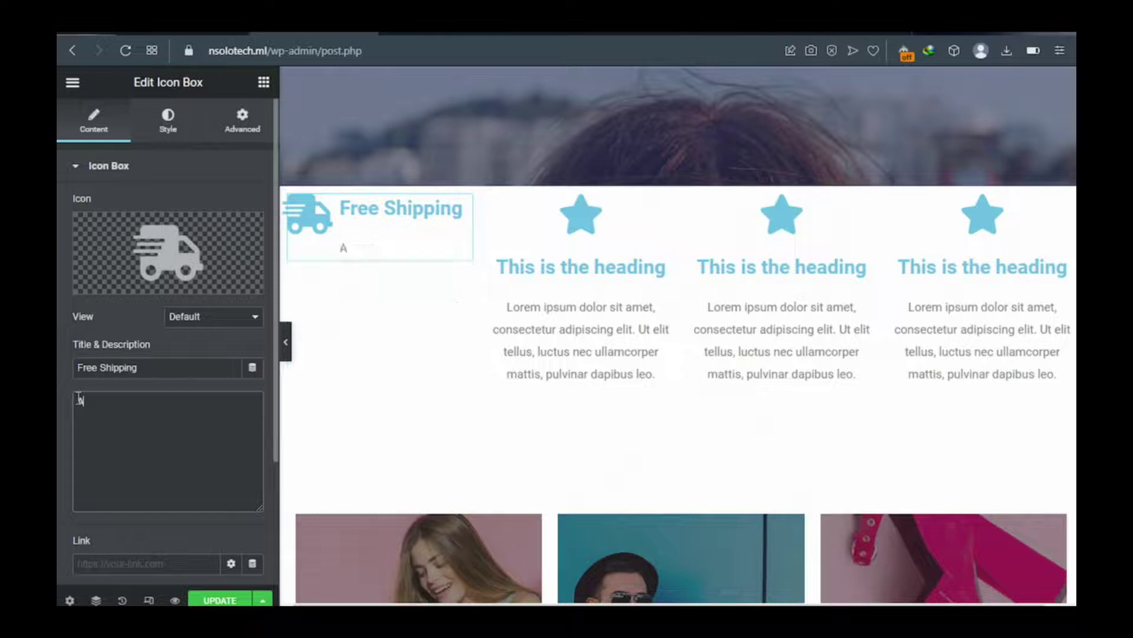
text(vove)
text( S)
text(100)
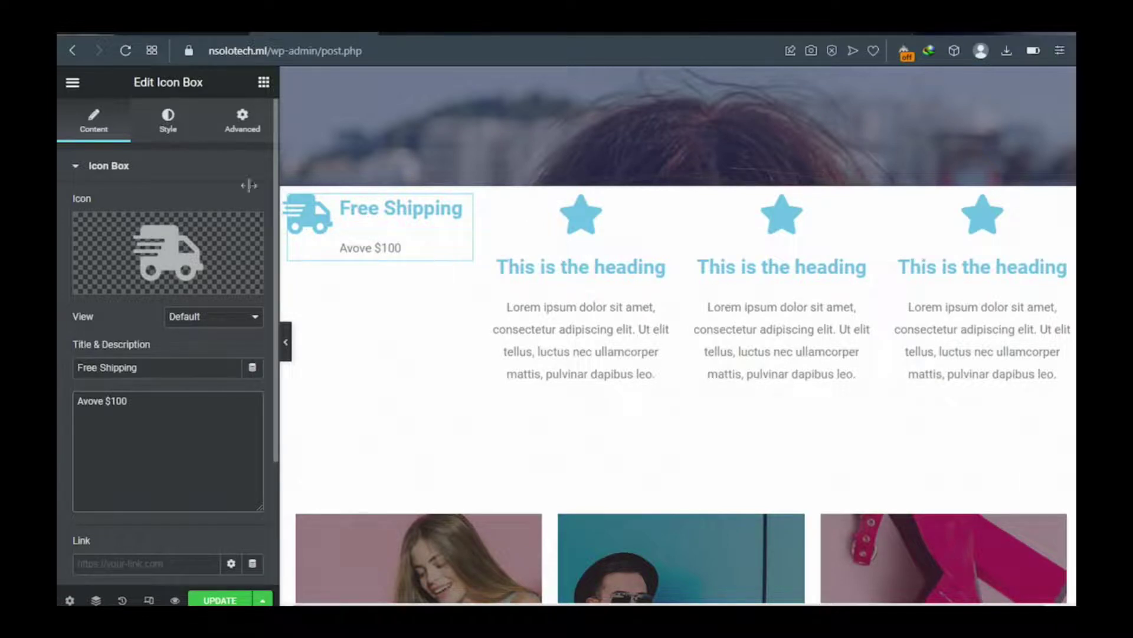
Set the truck icon's normal primary color to near-white (#FDFCFB), after checking the icon colors on the Dr.Store reference site
click(169, 131)
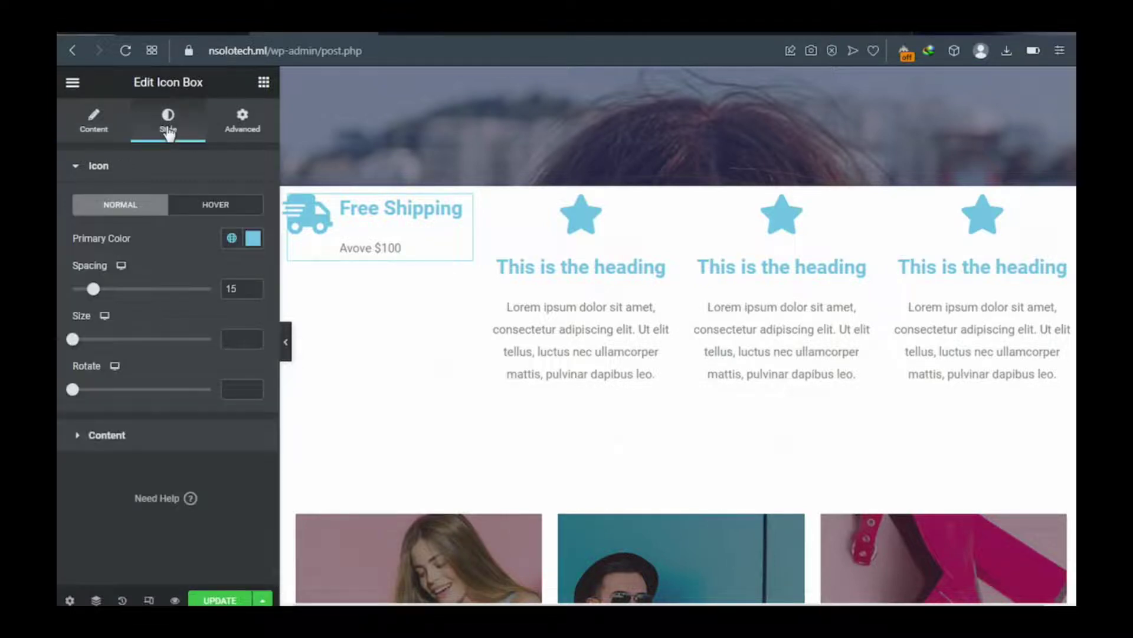
click(254, 238)
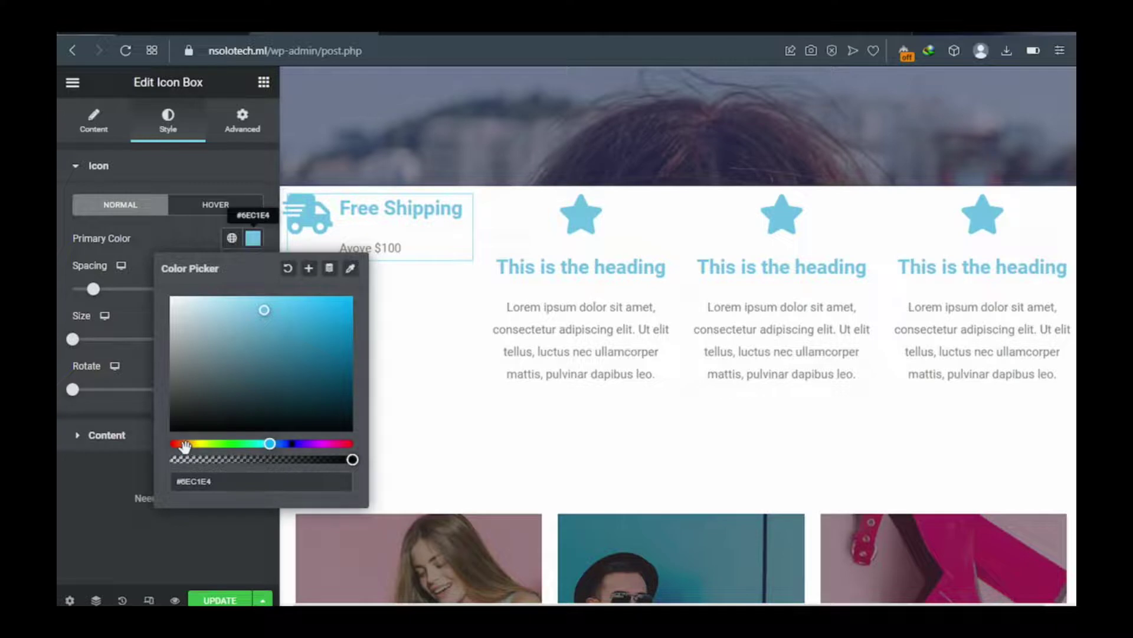
click(185, 445)
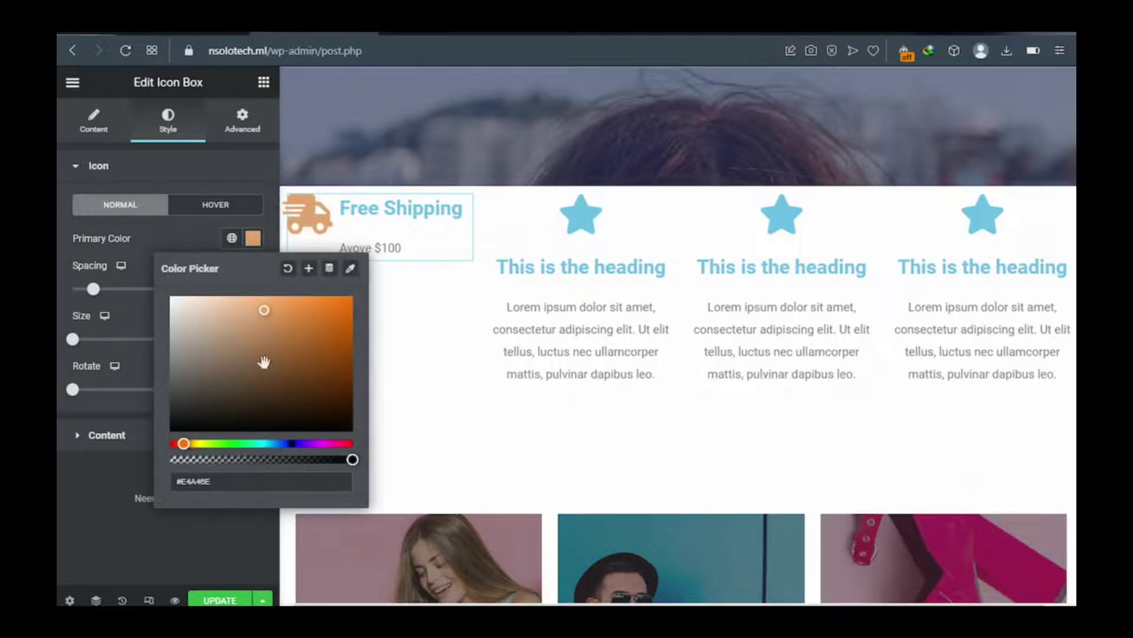
click(342, 313)
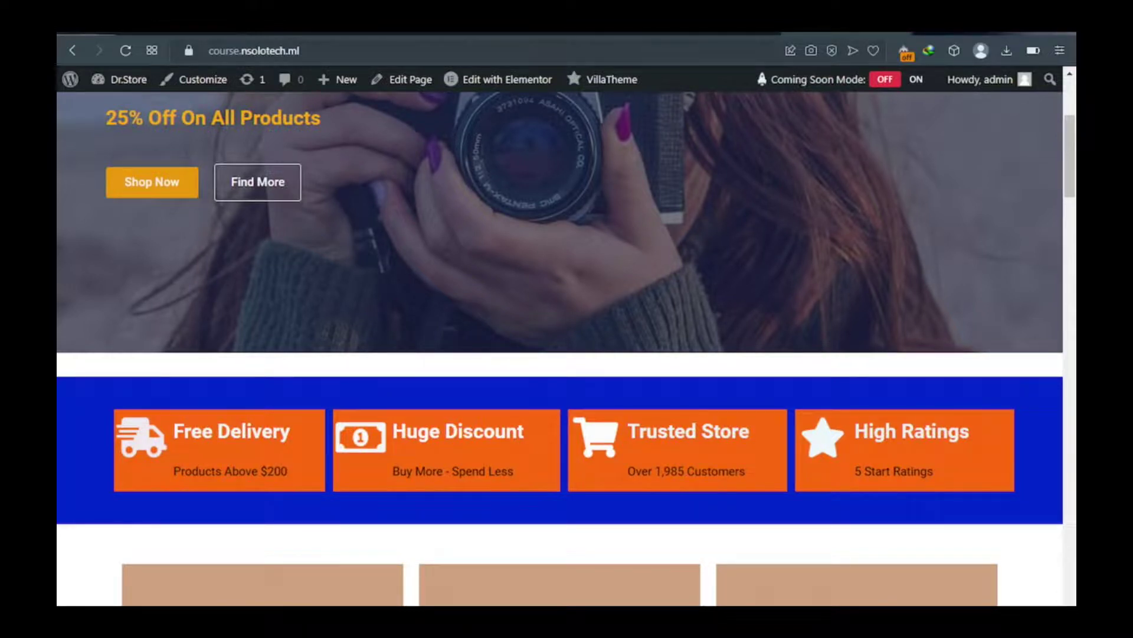
click(282, 34)
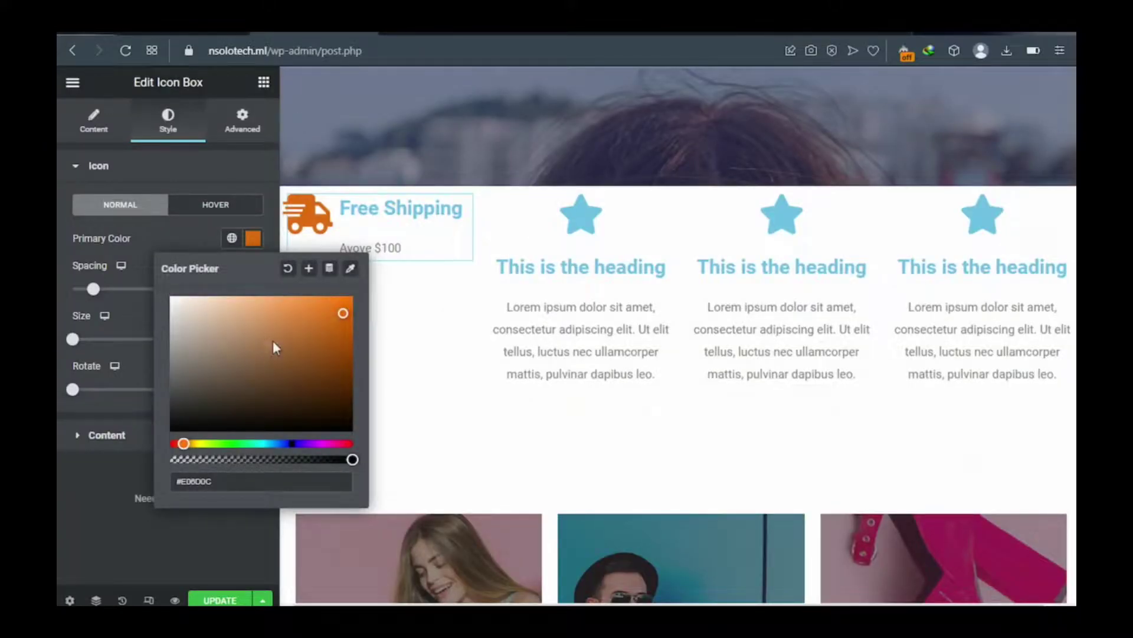
click(304, 317)
drag(228, 309, 187, 298)
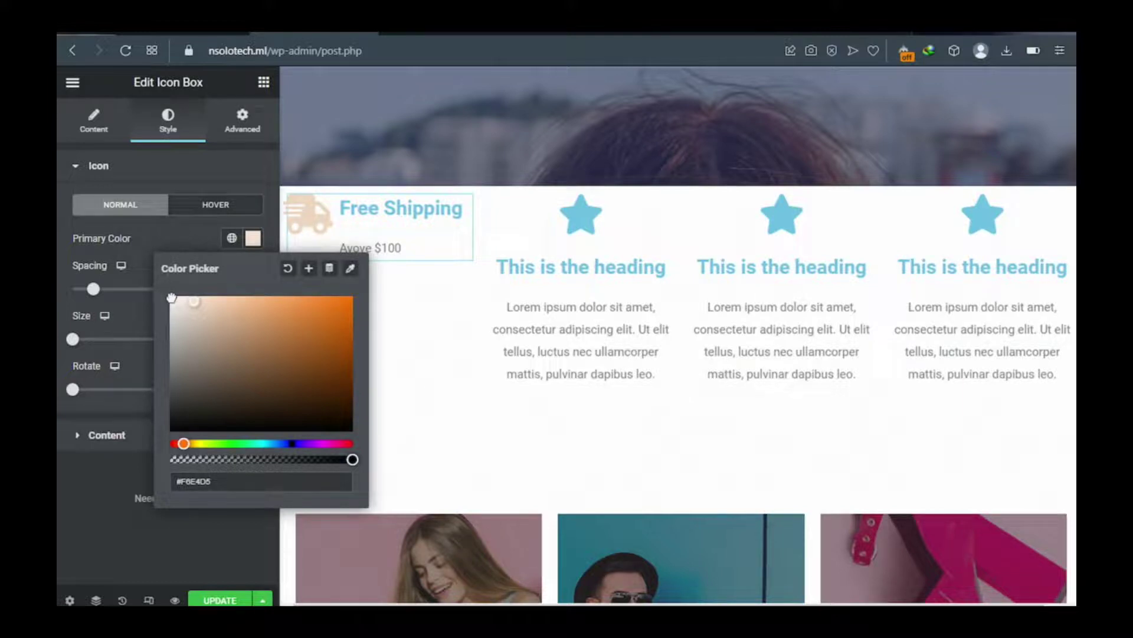
click(171, 296)
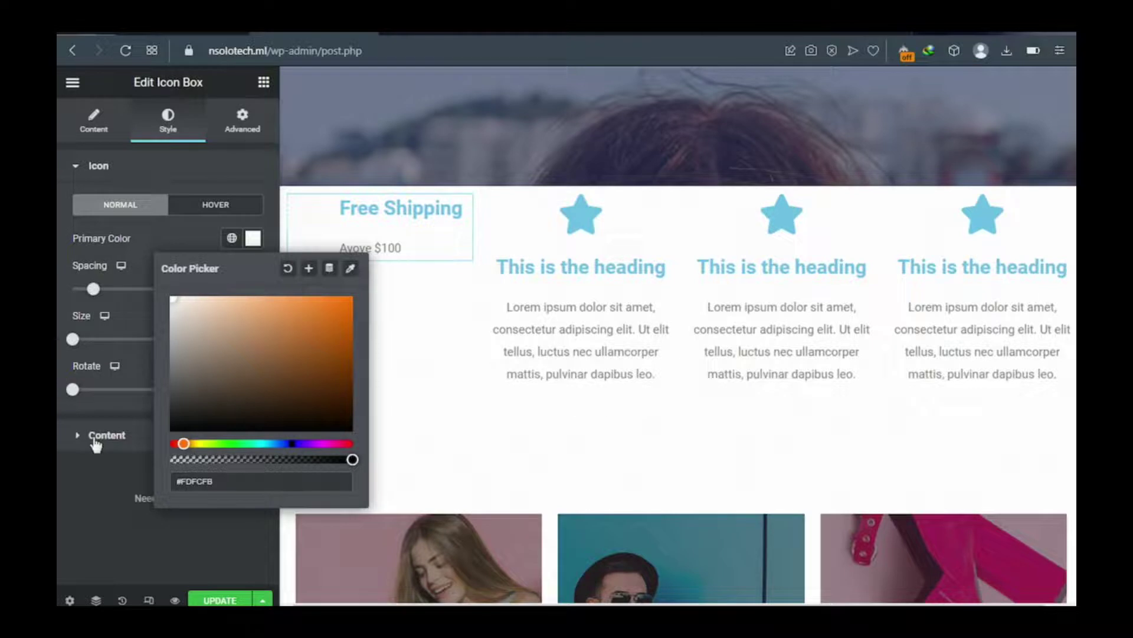
Set the first icon box's title color to light gray (#E8EDEF) and its description color to near-black (#040303)
drag(95, 442, 92, 444)
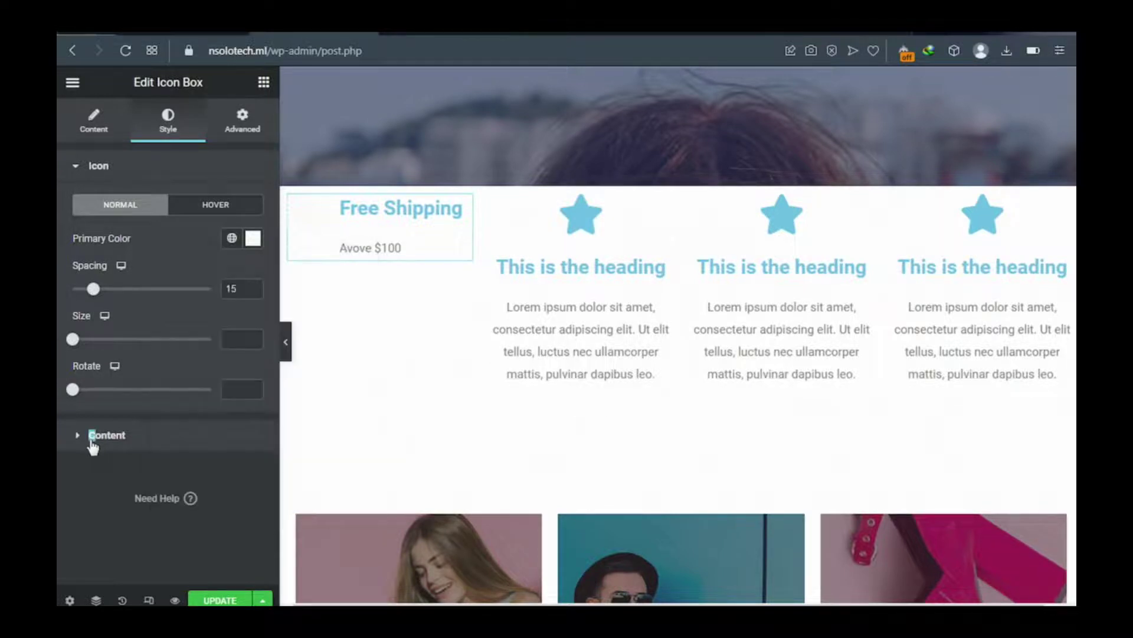
click(90, 441)
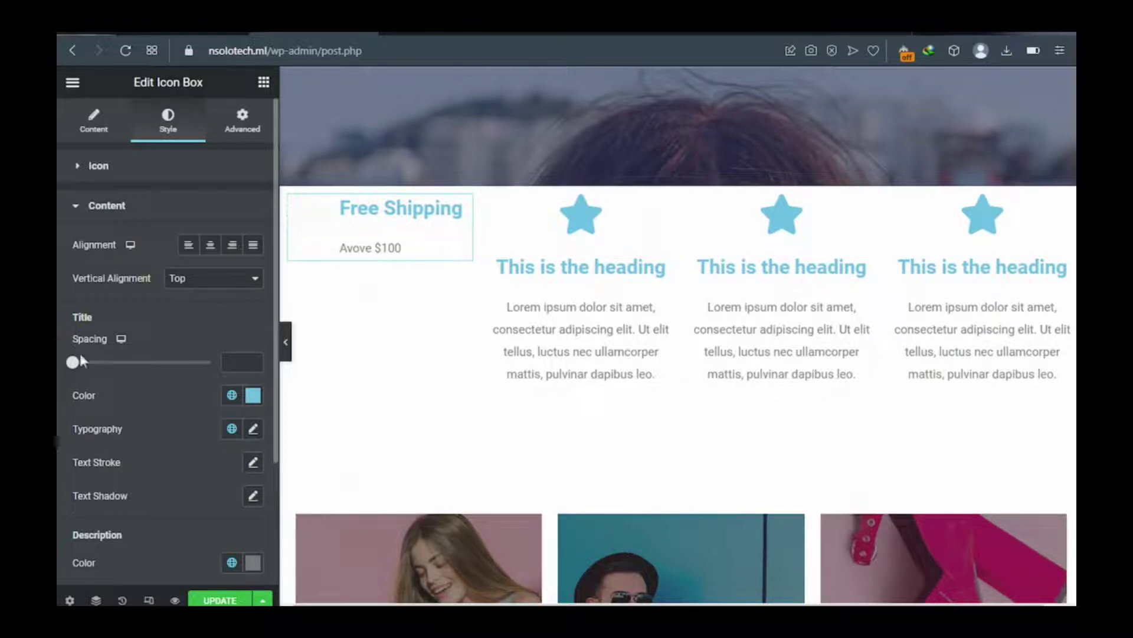
click(252, 402)
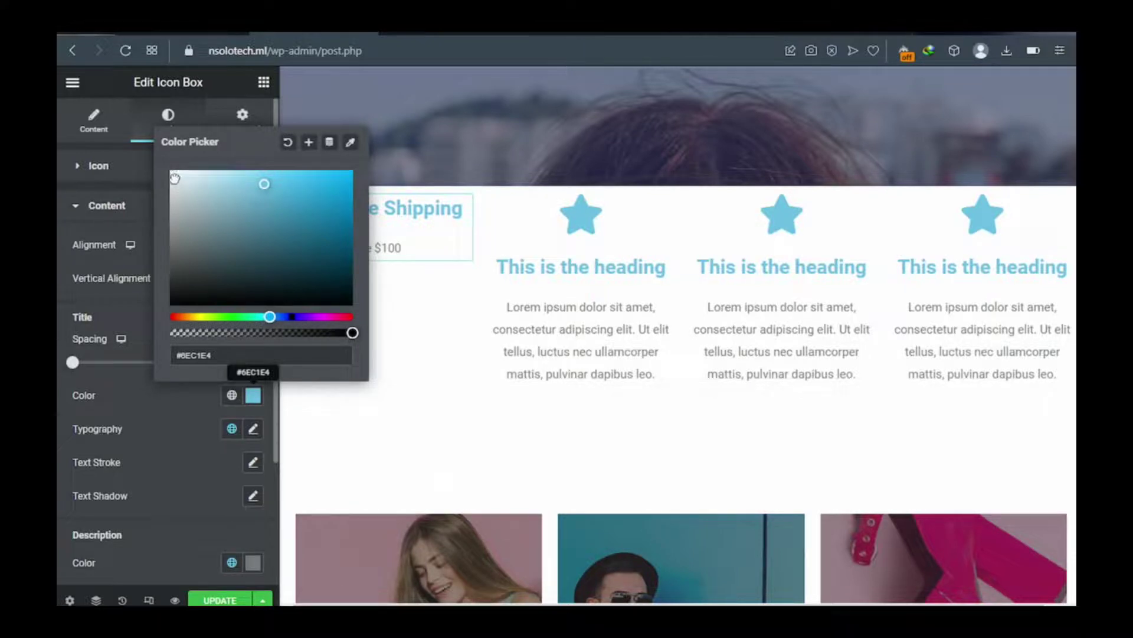
click(176, 178)
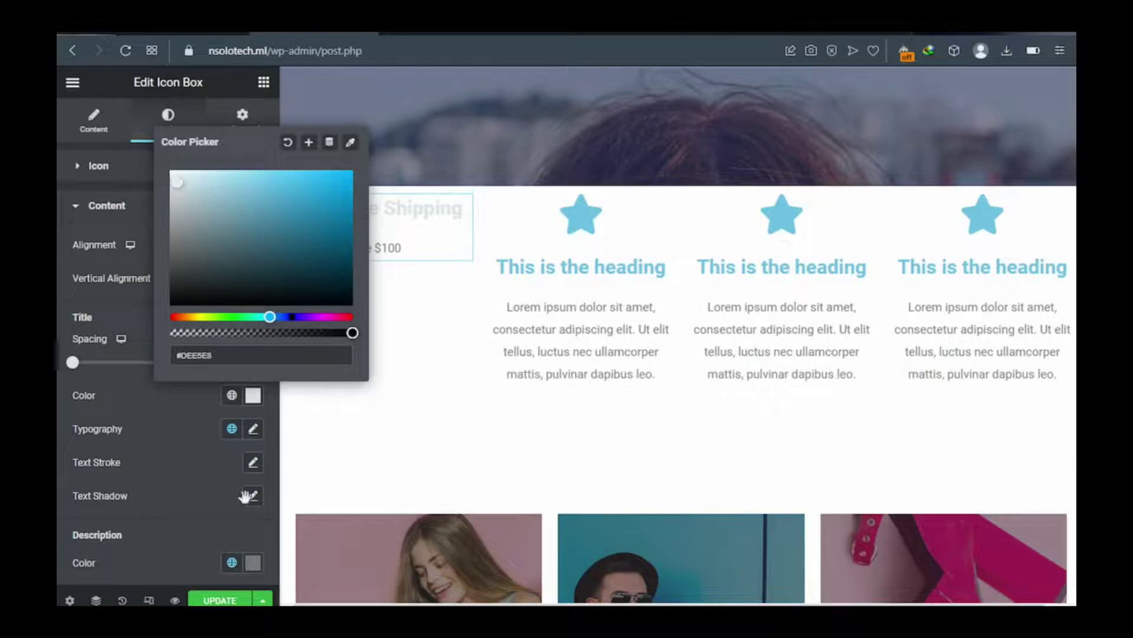
click(258, 570)
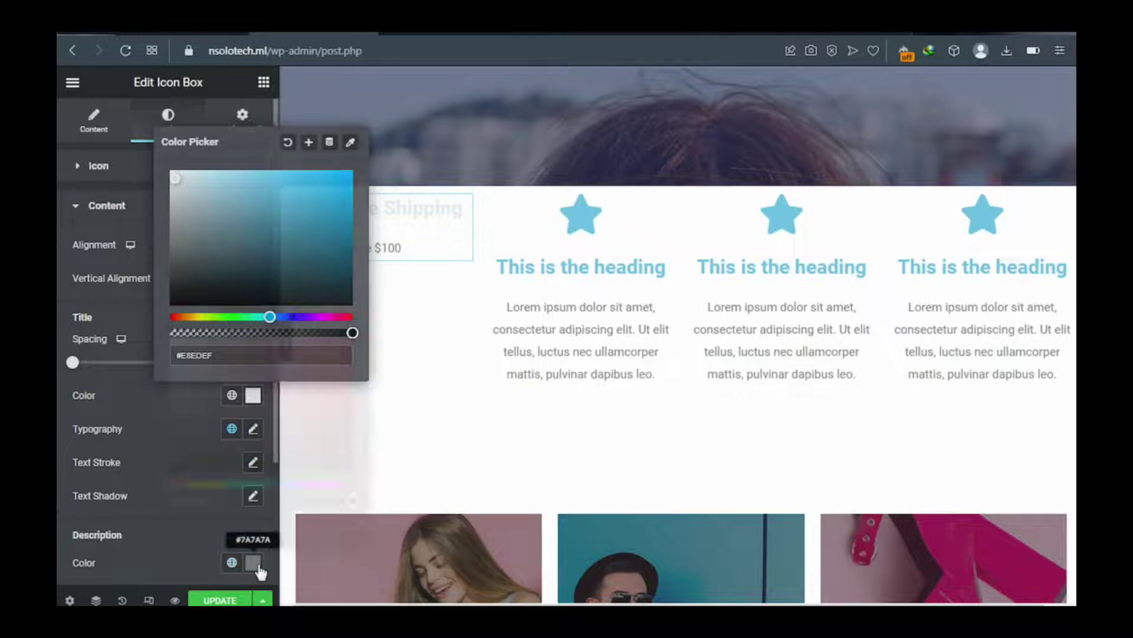
drag(189, 424, 229, 470)
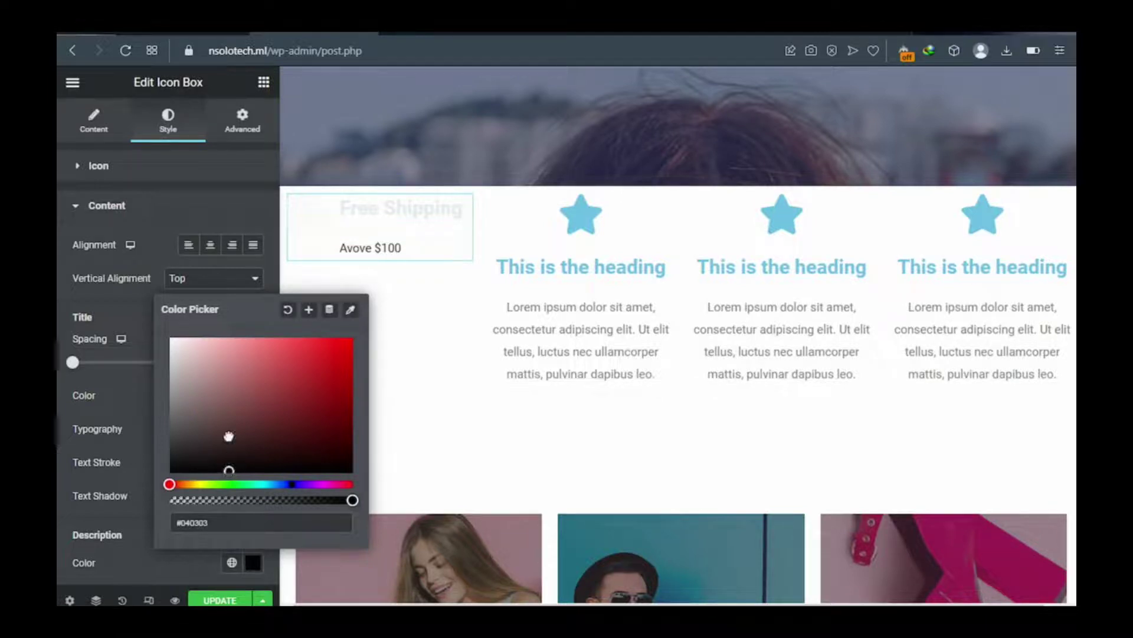
Give the first icon box a classic background in golden orange (#E9A112)
click(247, 131)
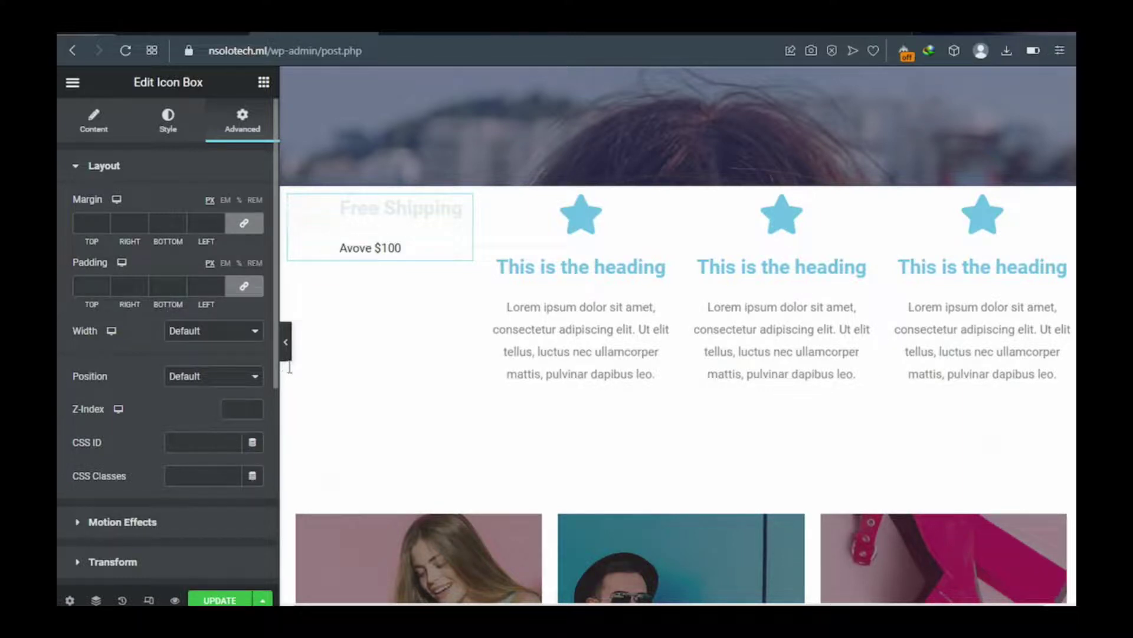
scroll(288, 367, down, 4)
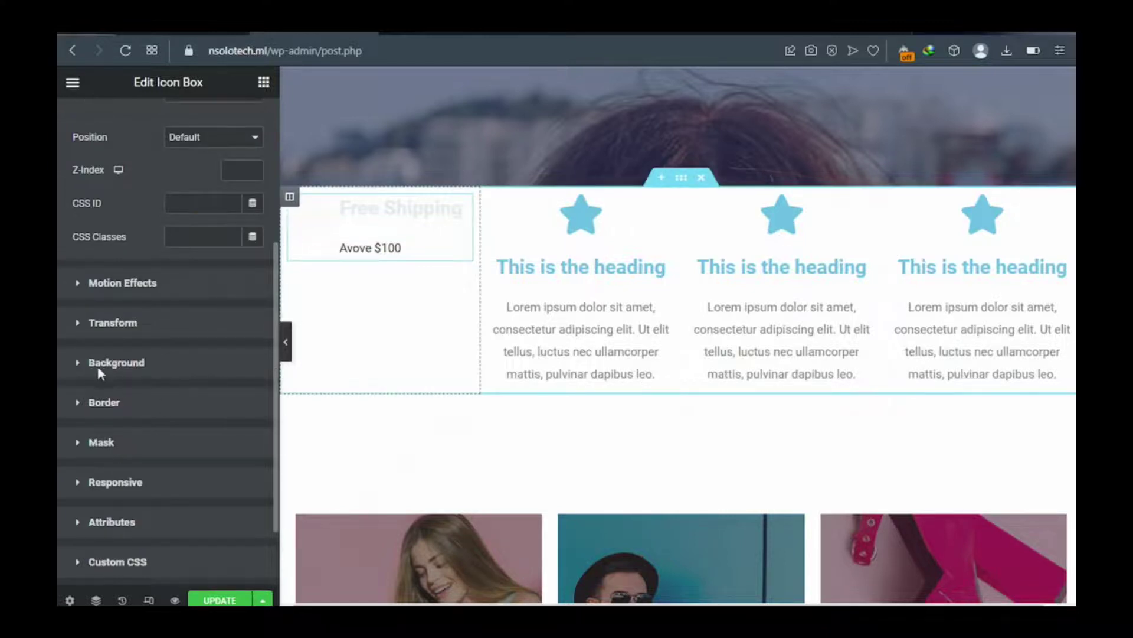
scroll(77, 363, down, 2)
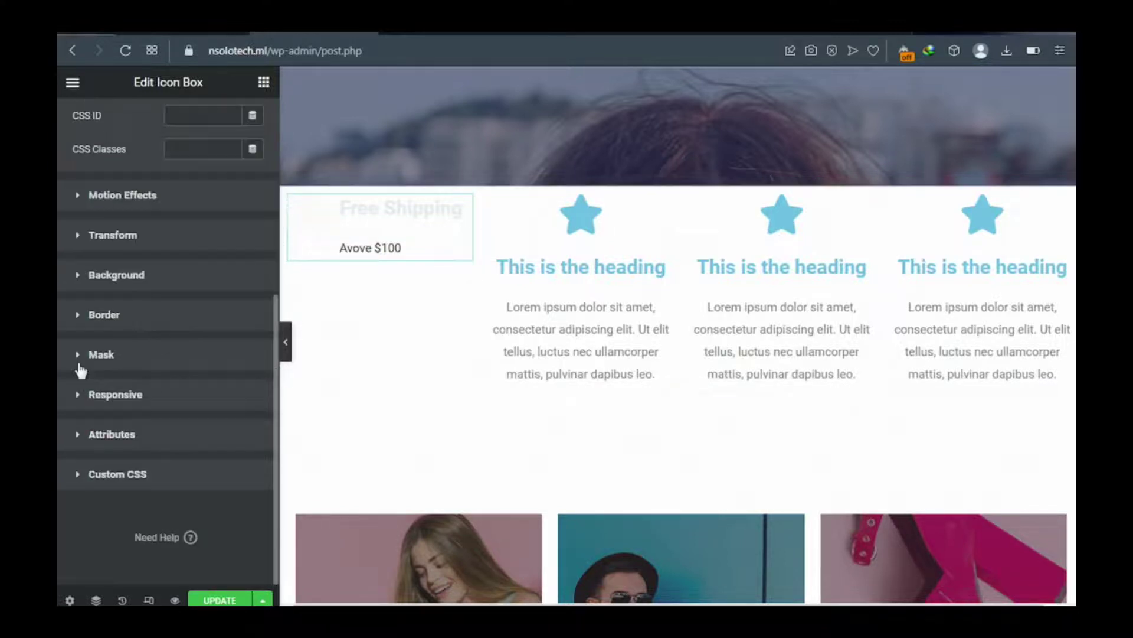
click(80, 290)
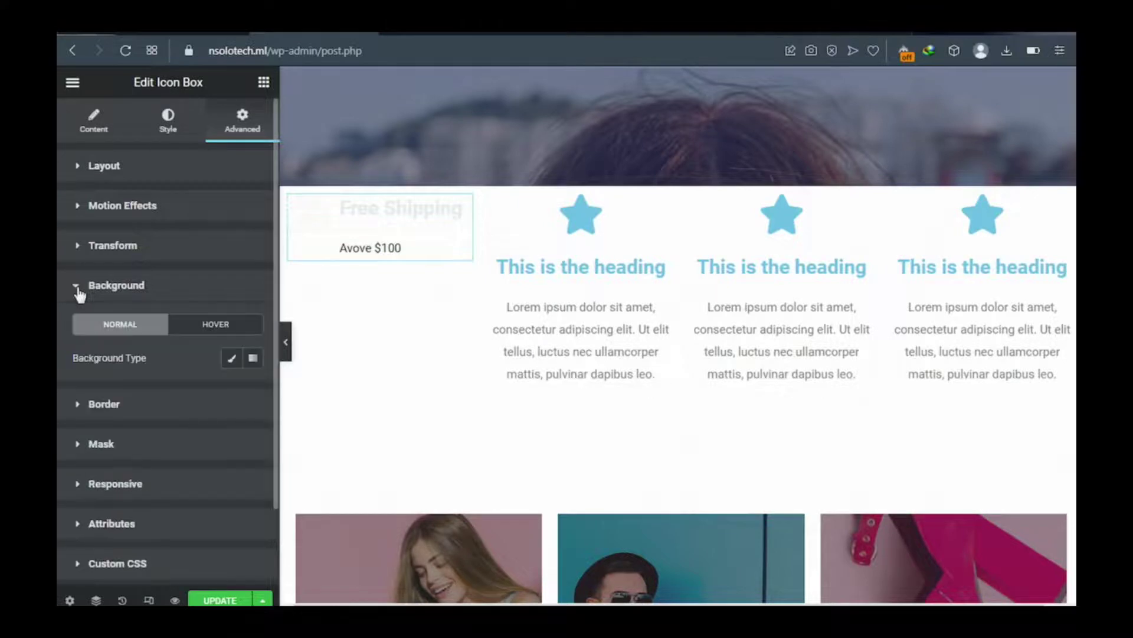
click(232, 358)
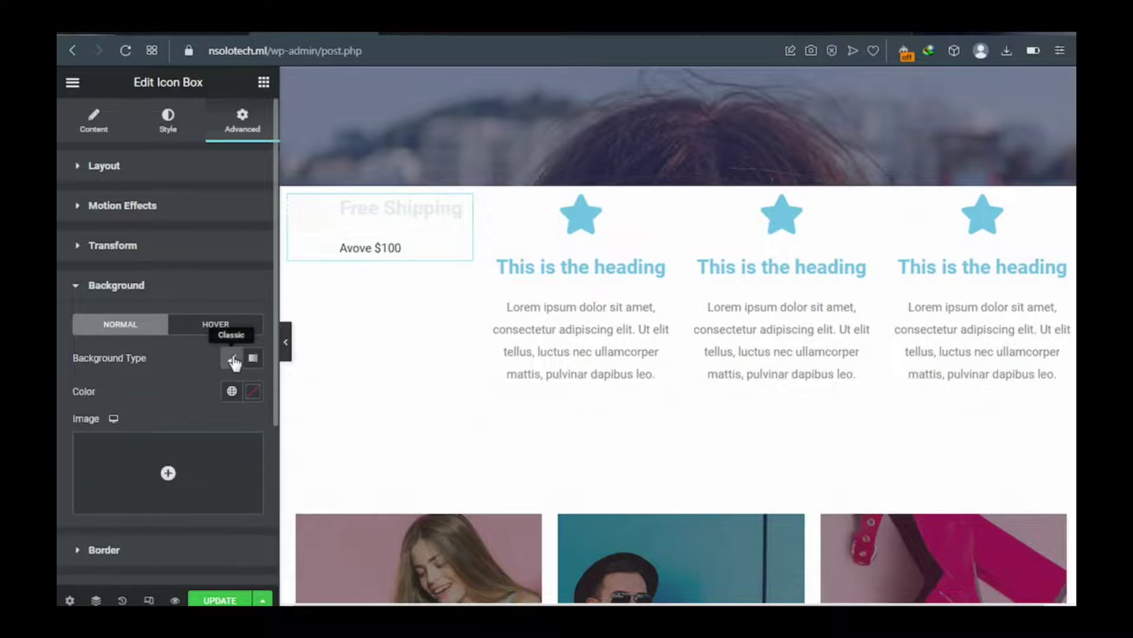
click(253, 392)
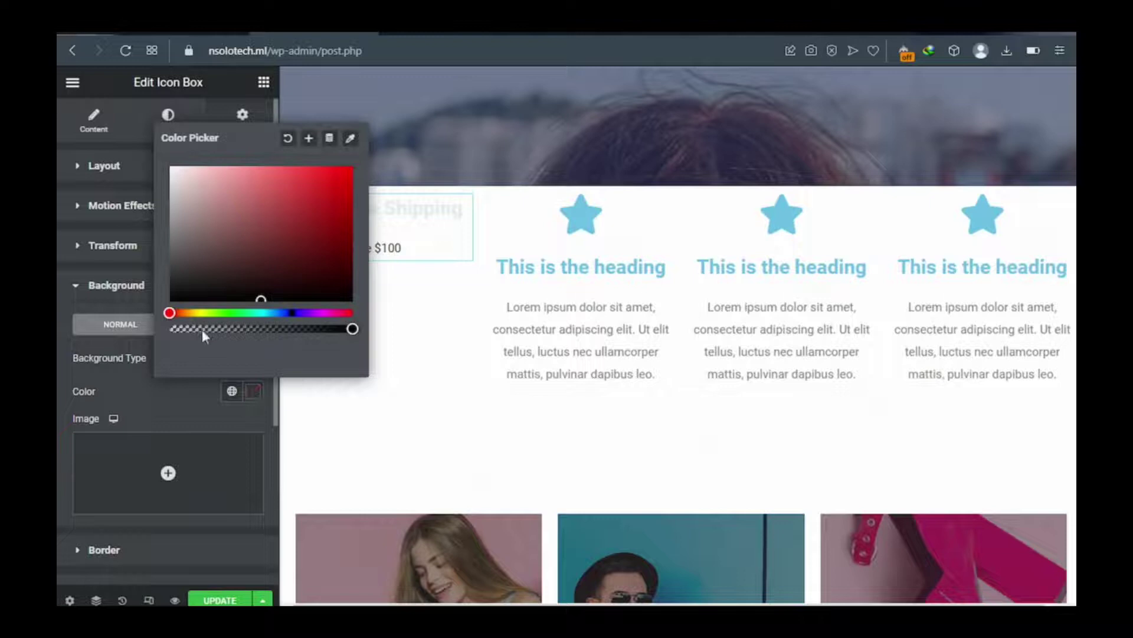
click(189, 314)
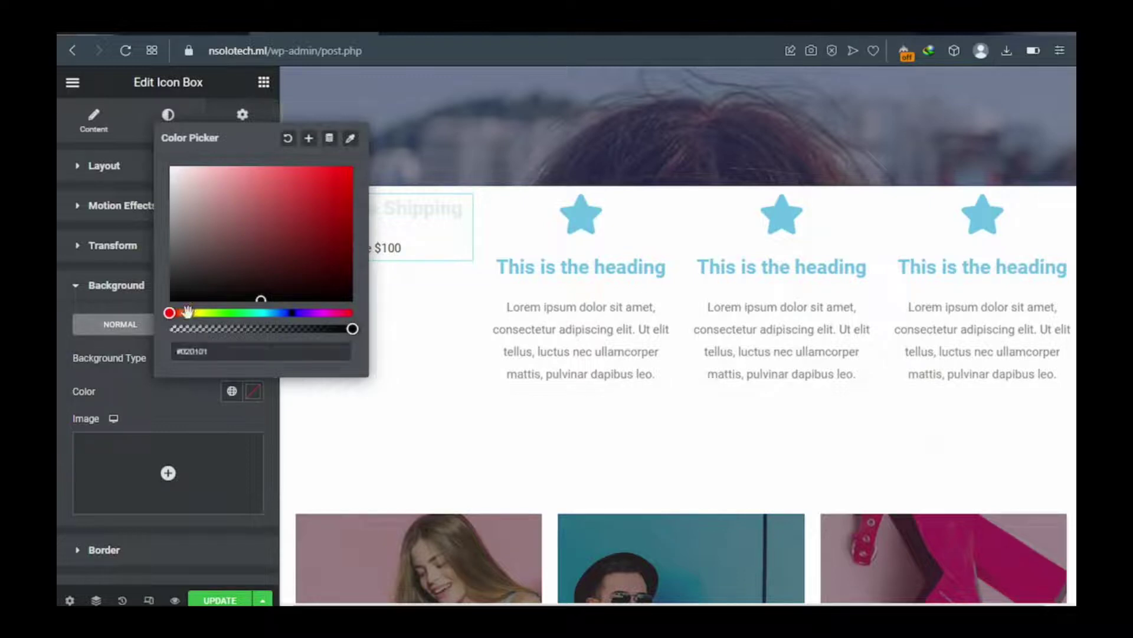
click(189, 313)
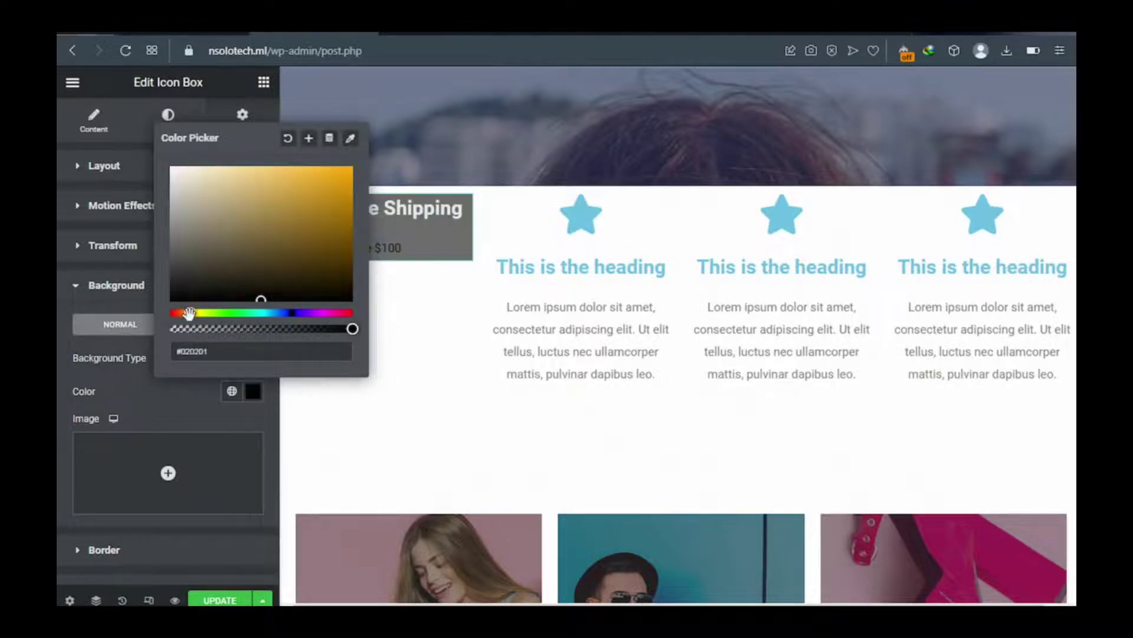
click(339, 174)
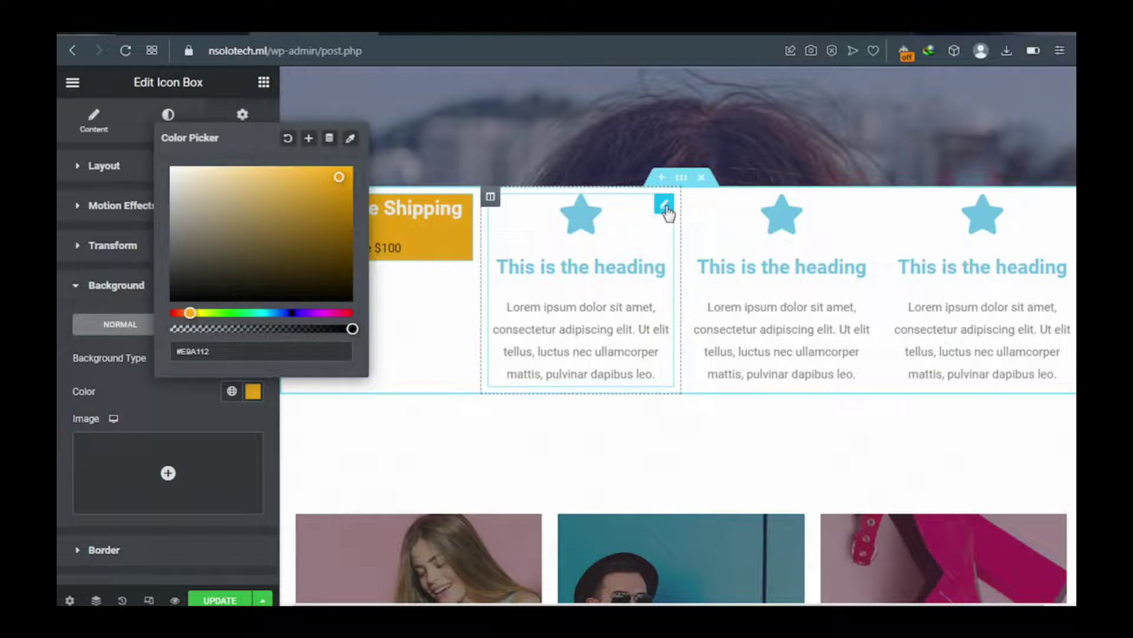
Set the second icon box's icon position to left, beside its heading and text
click(664, 205)
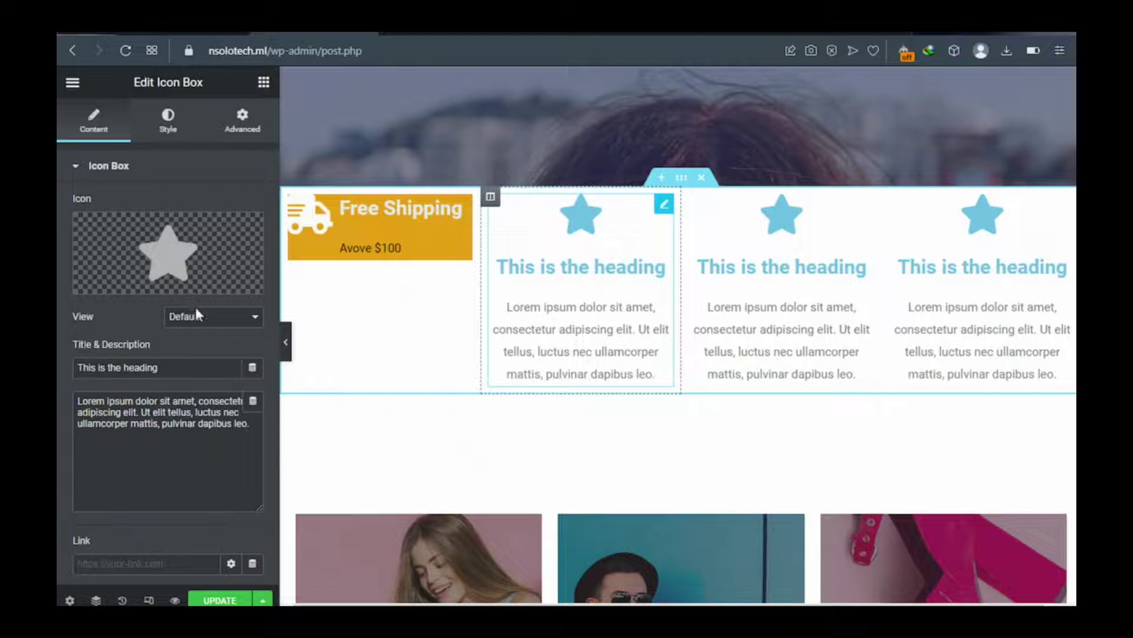
scroll(197, 331, down, 3)
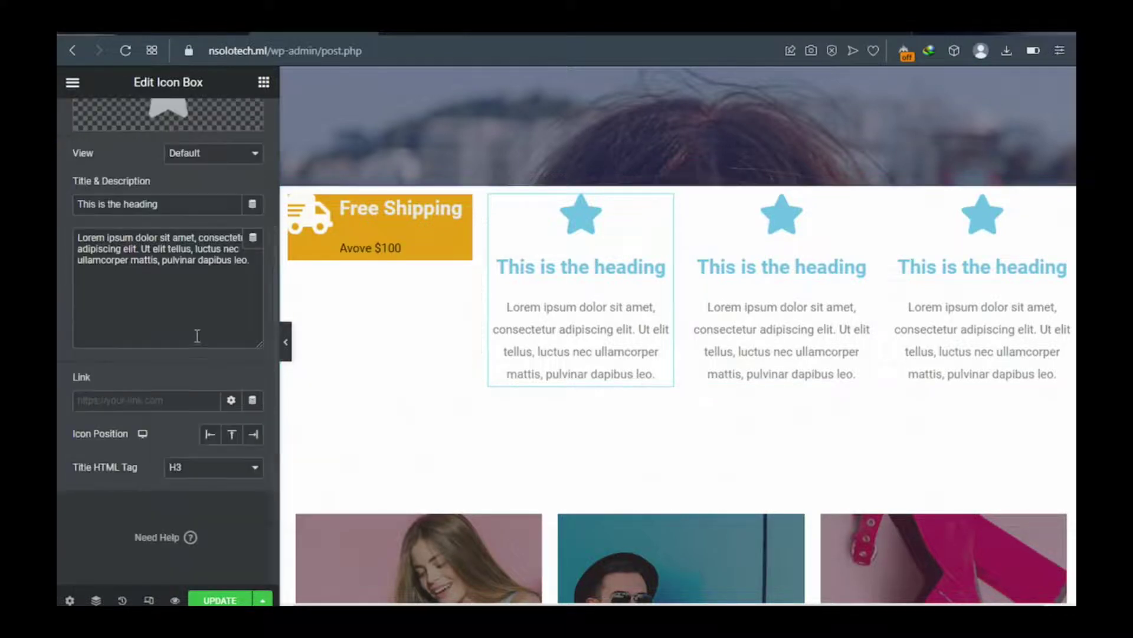
click(211, 436)
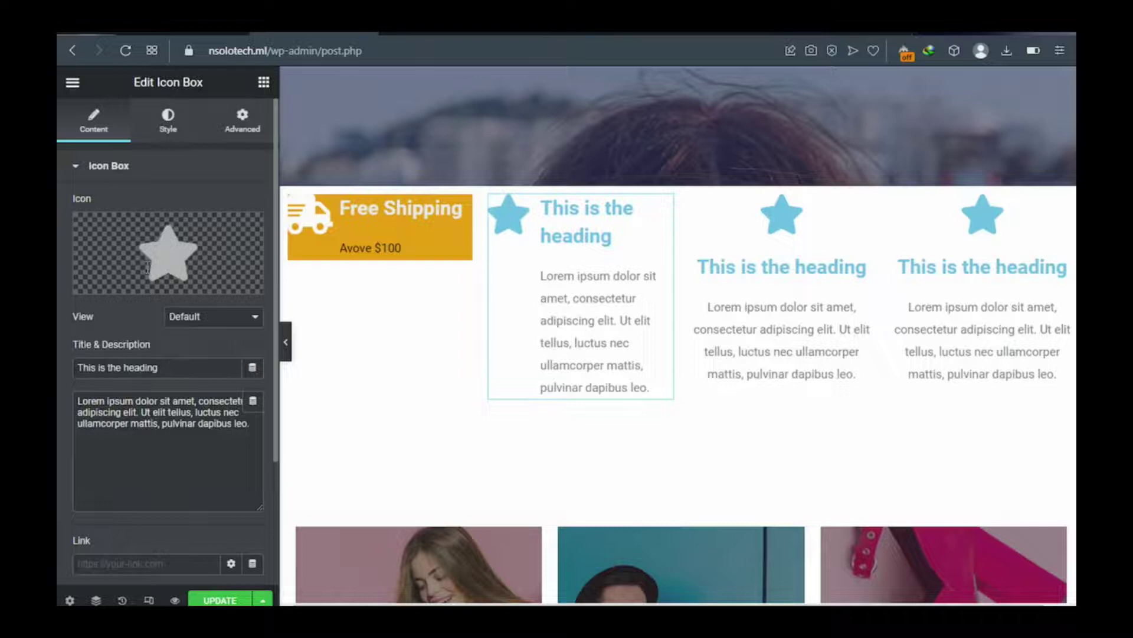
Search the icon library for "money" and insert the first money bill icon into the second icon box
mouse_move(147, 267)
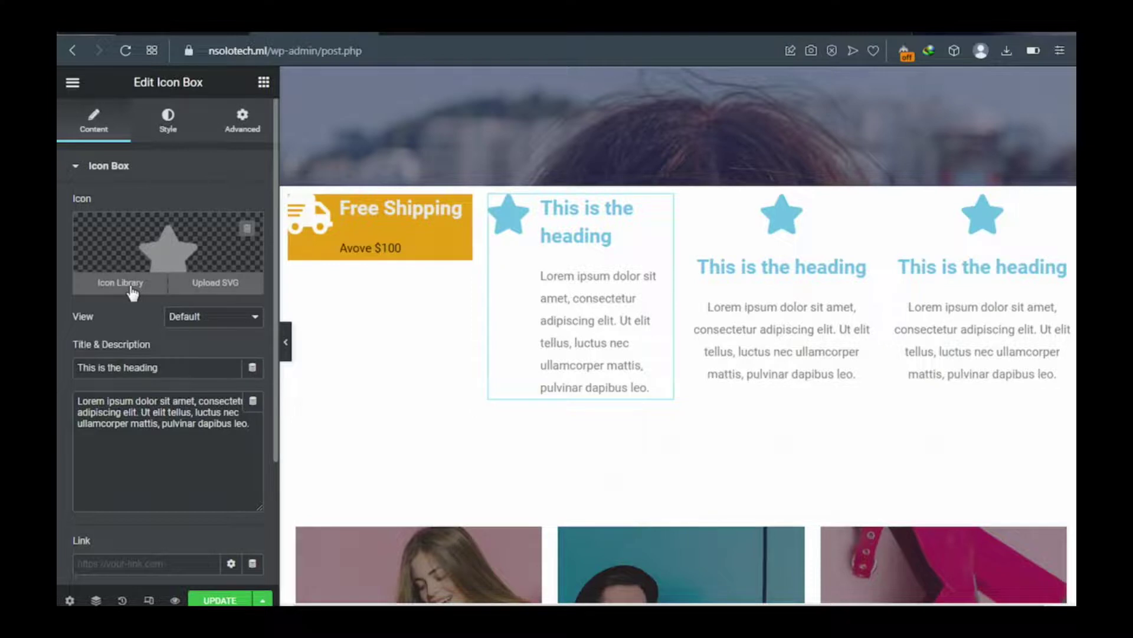
click(132, 288)
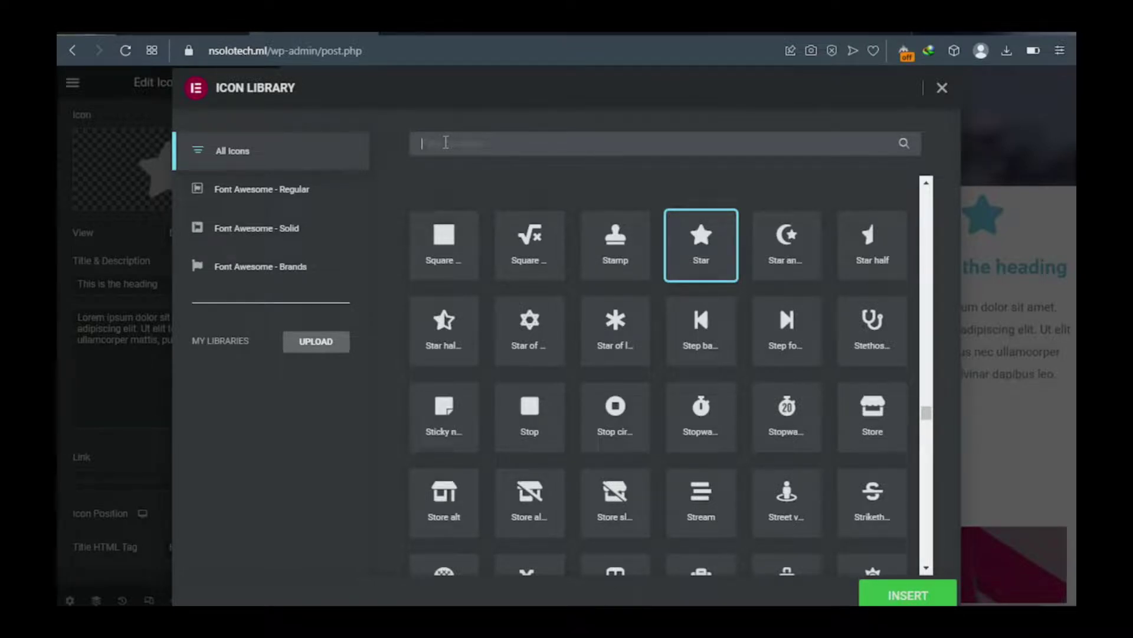
text(money)
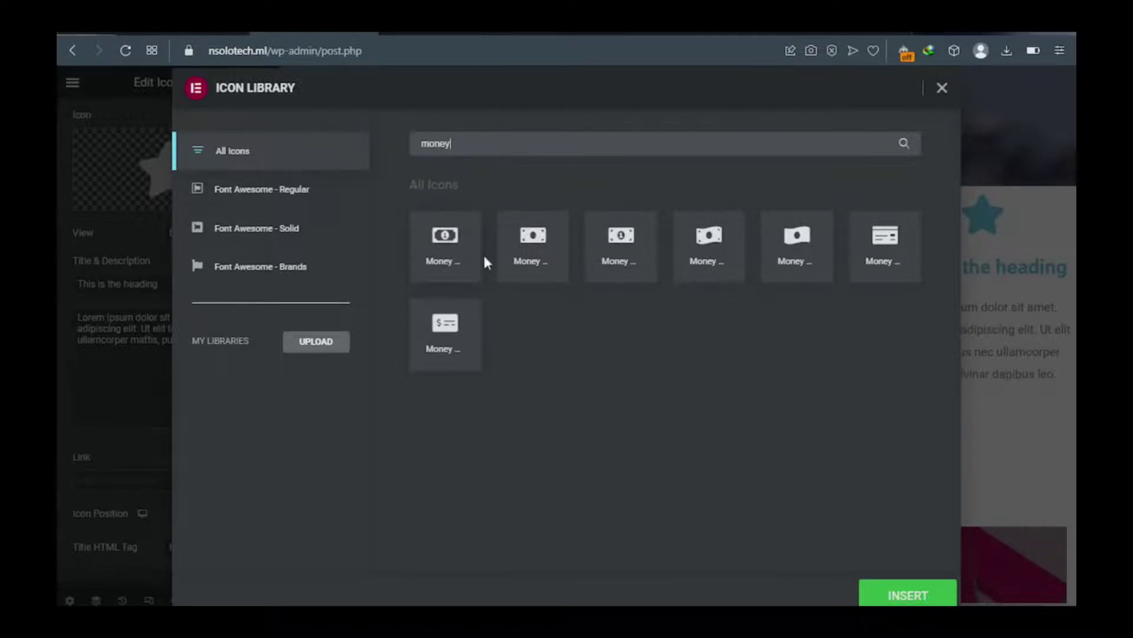
click(445, 267)
click(445, 266)
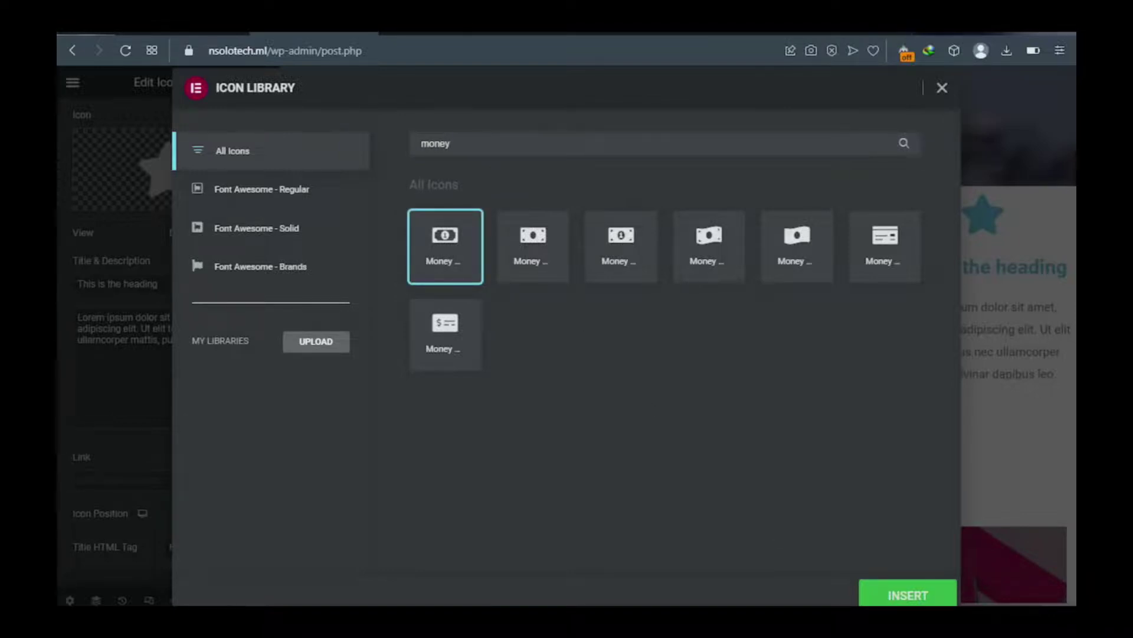
click(911, 597)
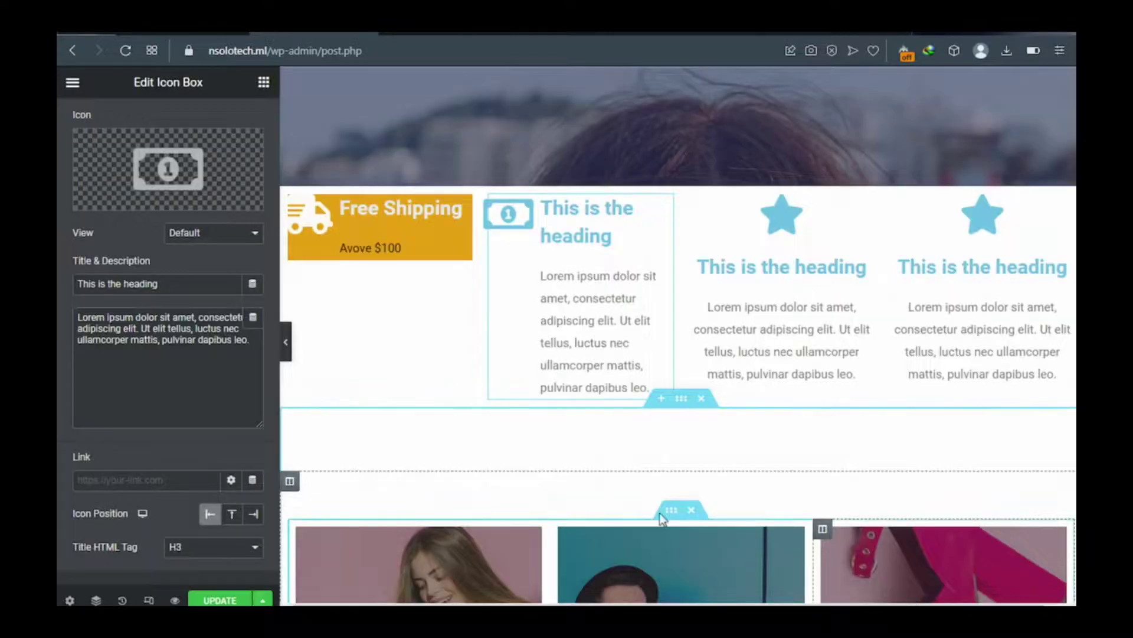
Change the second icon box's title to "Save Big"
triple_click(157, 286)
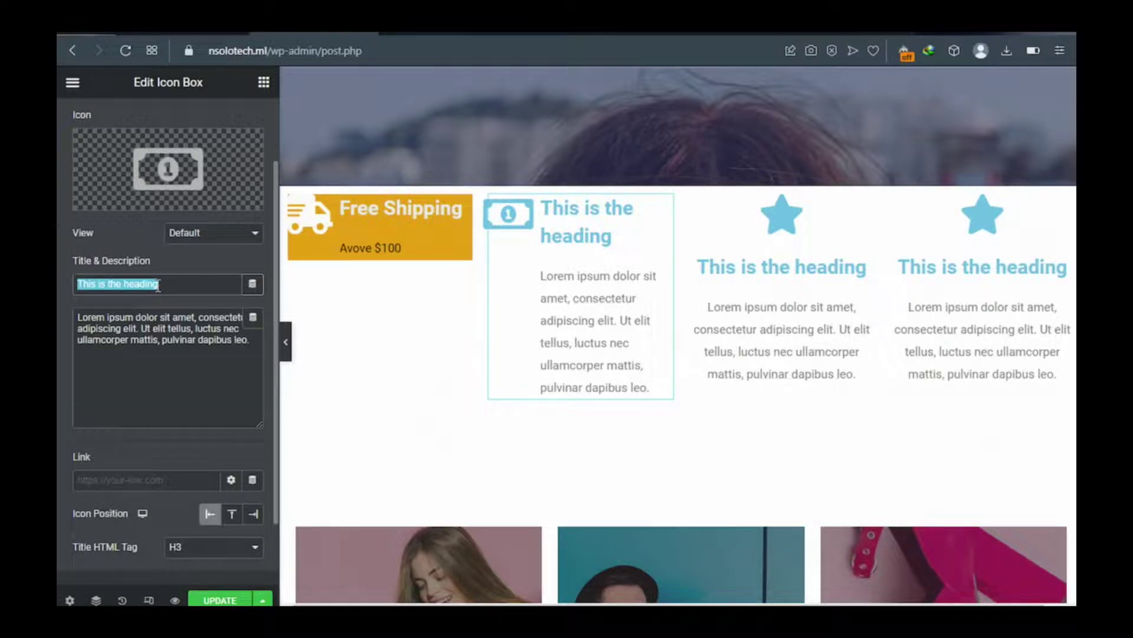
text(Save)
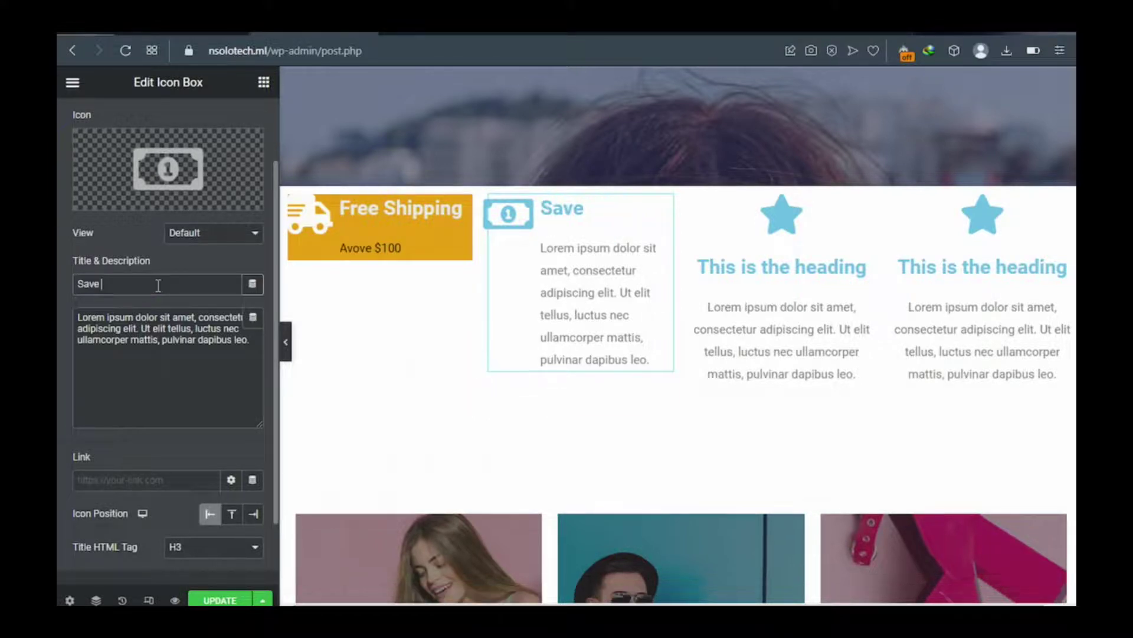
text( Big)
Replace the second icon box's description with "Shop more & Save Big"
drag(252, 341, 77, 317)
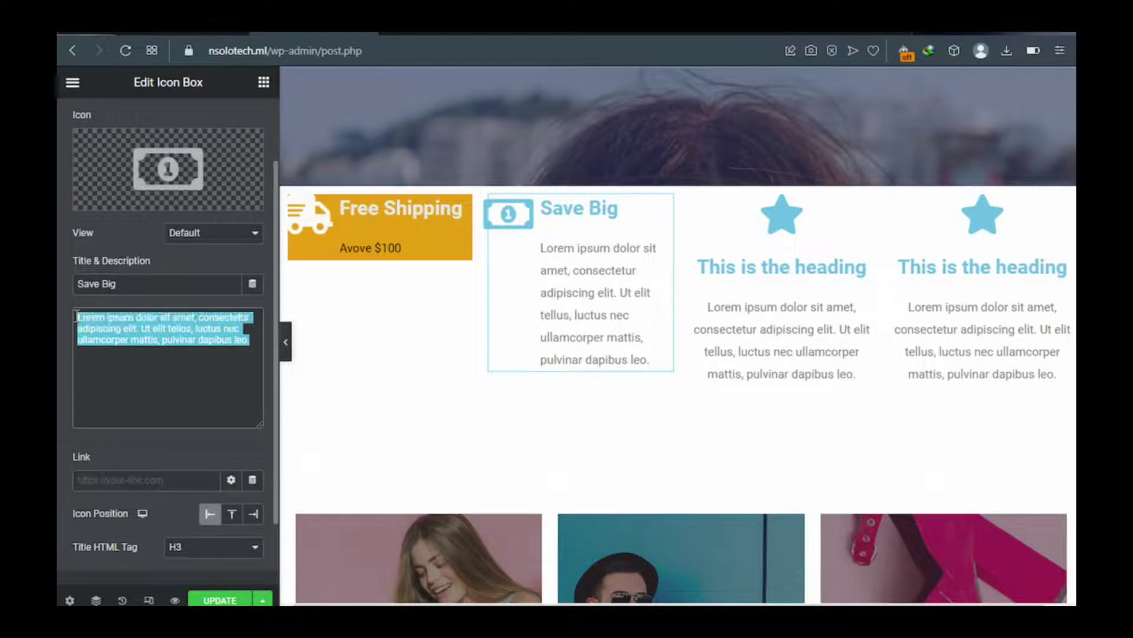
key(Delete)
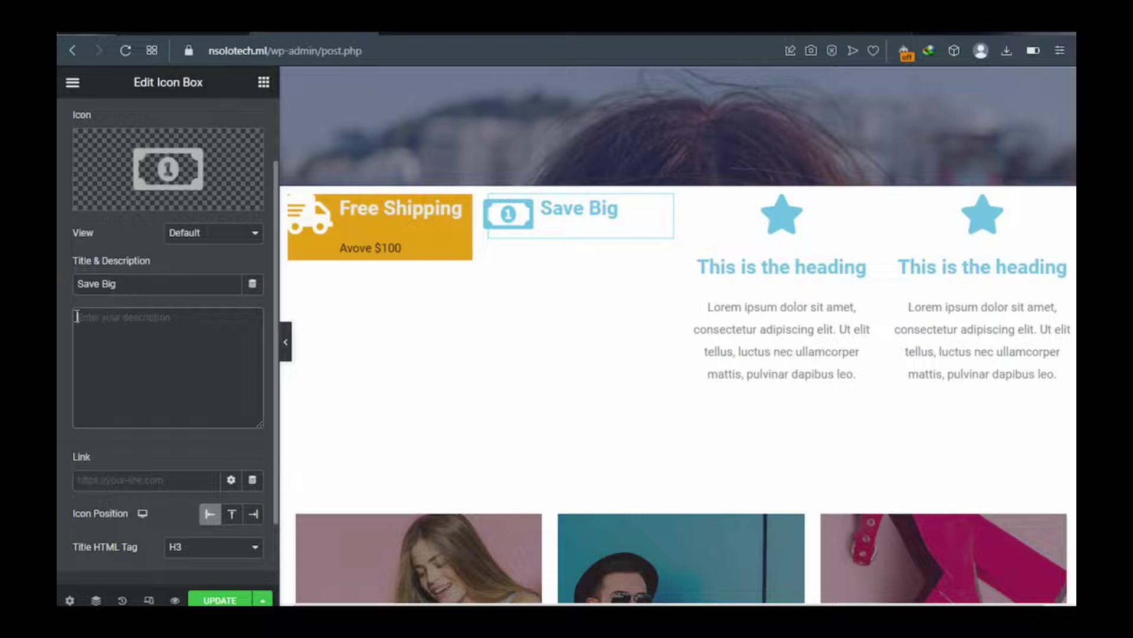
text(H)
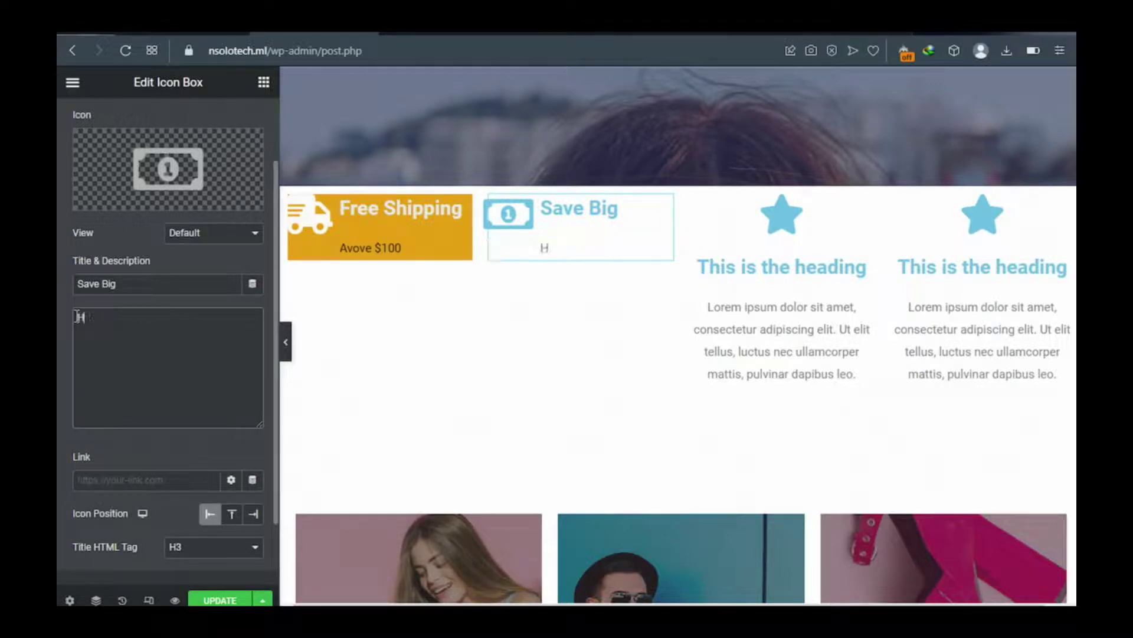
key(BackSpace)
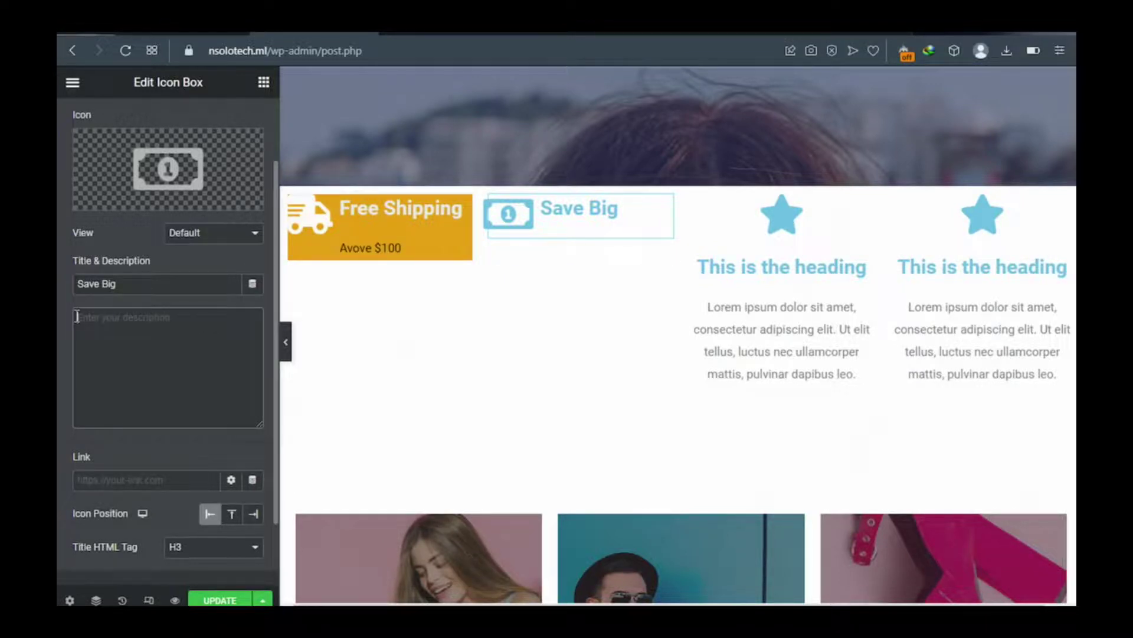
text(Get)
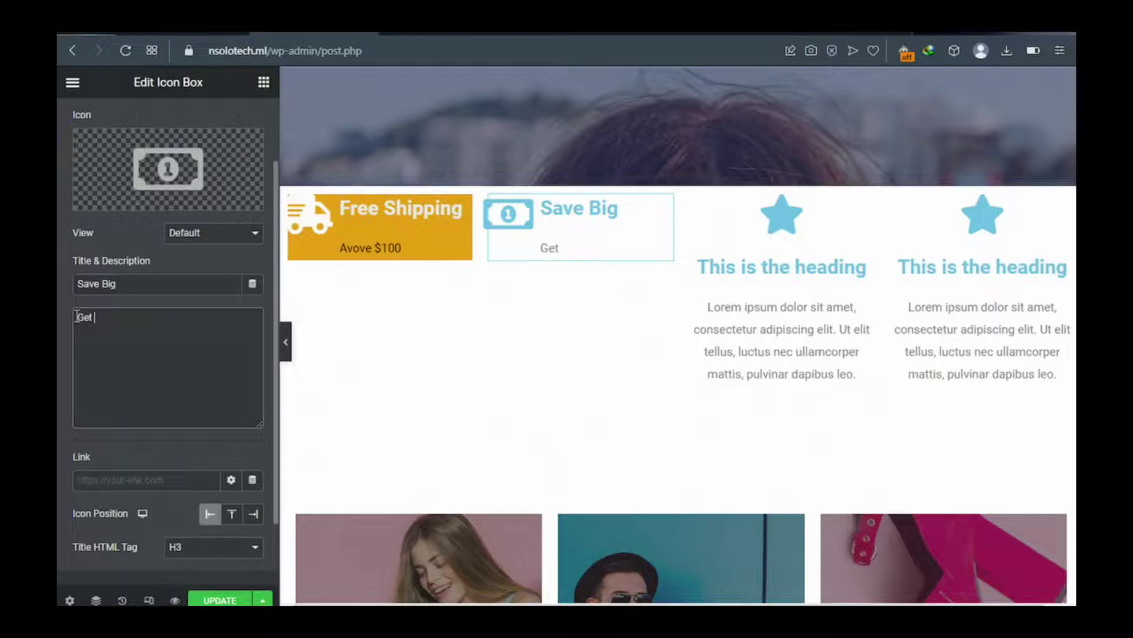
key(BackSpace)
key(BackSpace)
key(BackSpace)
key(BackSpace)
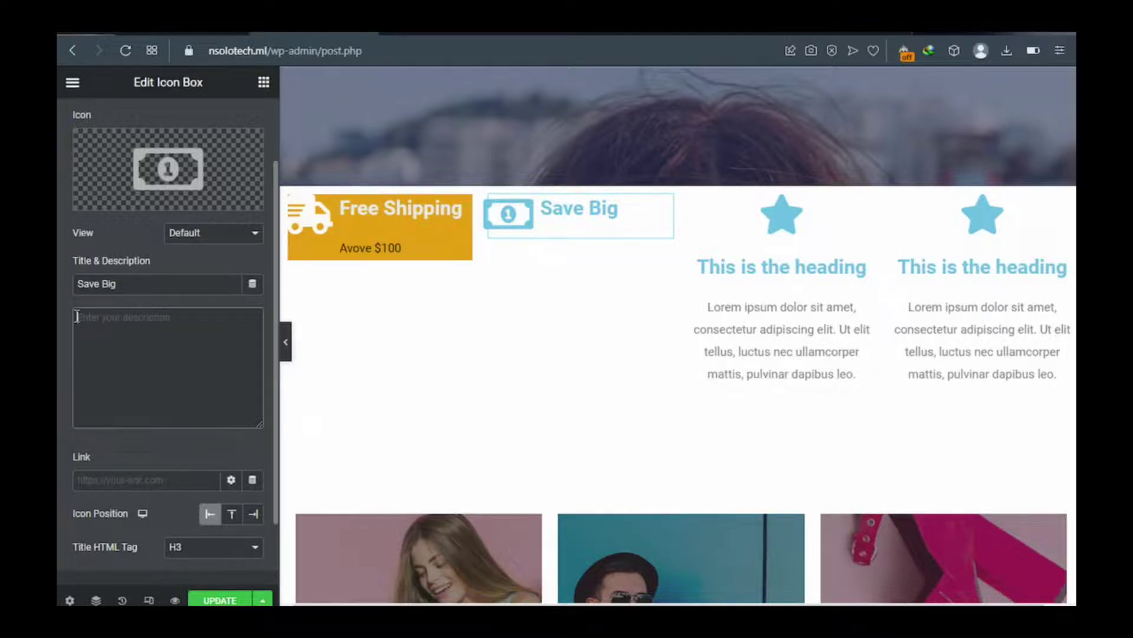
text(Shop )
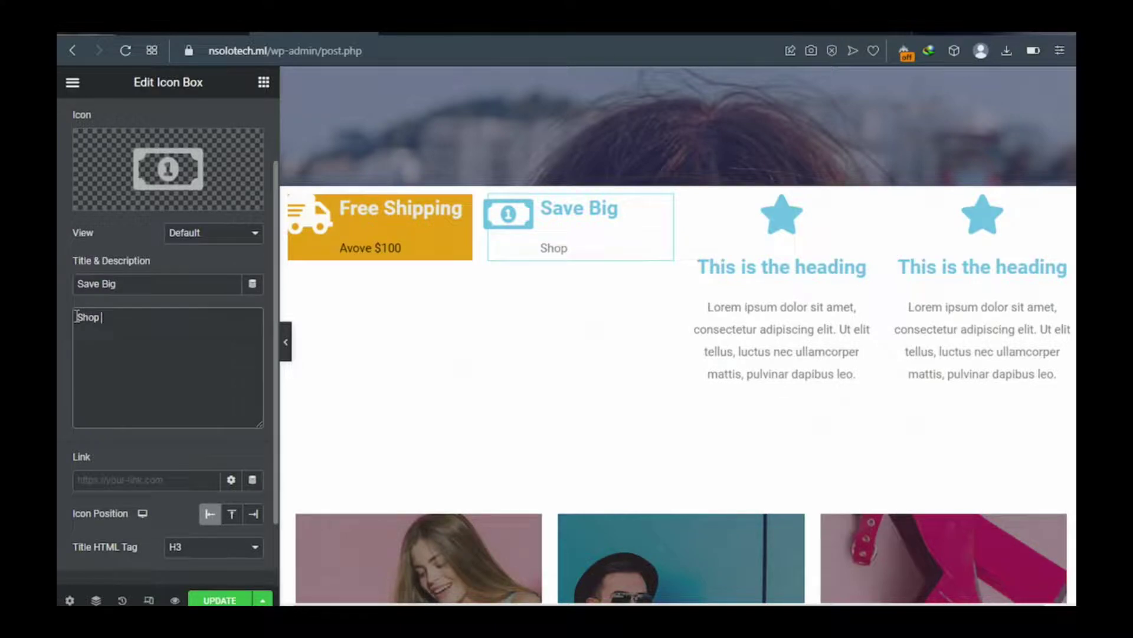
text(more & S)
text(ave Bigg)
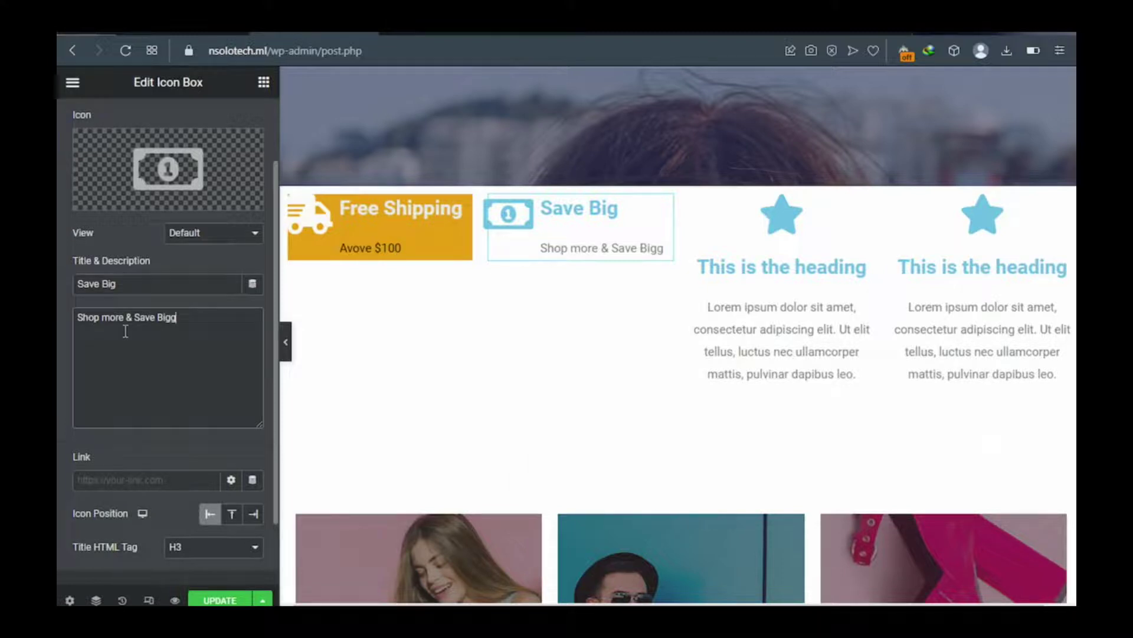
key(BackSpace)
scroll(137, 299, up, 2)
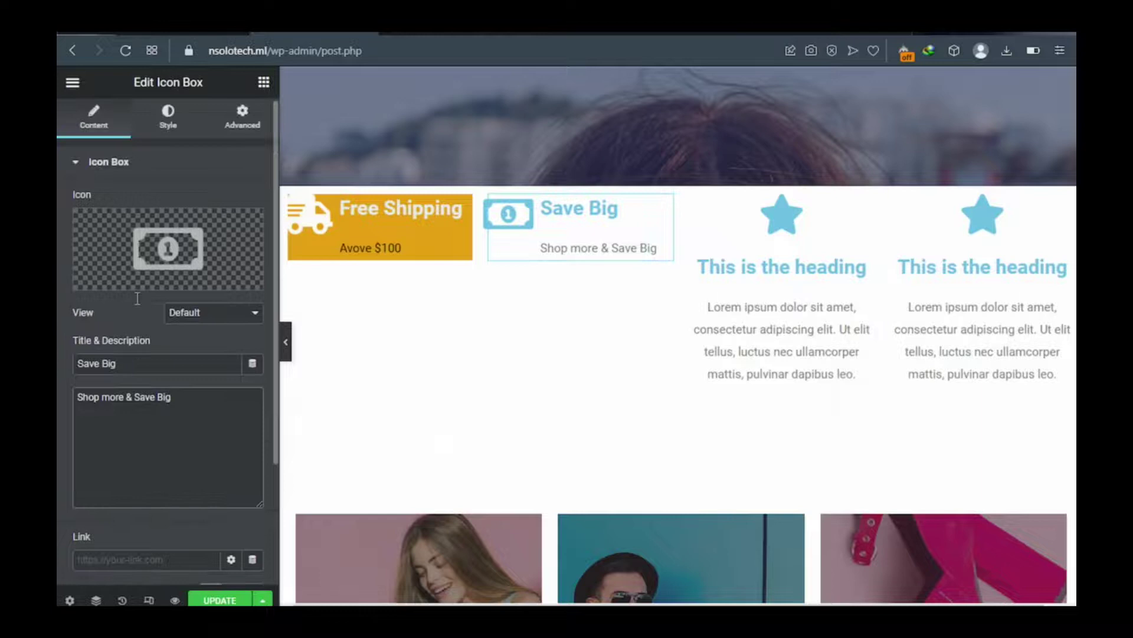
scroll(137, 298, down, 3)
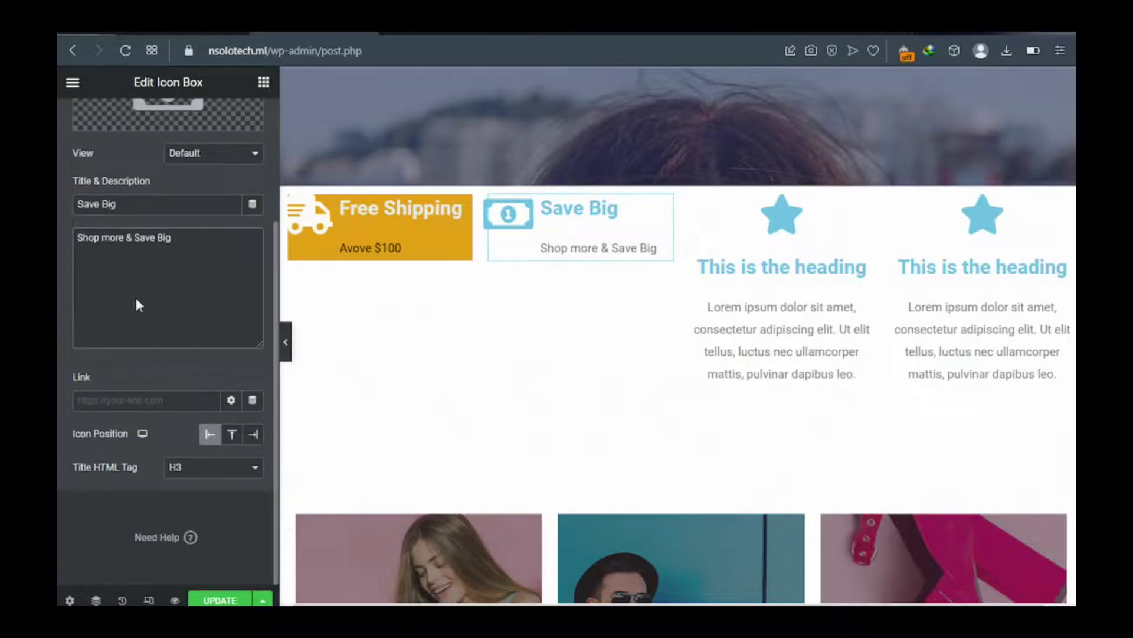
Change the primary color of the second icon box's money icon to near-white
scroll(137, 304, up, 3)
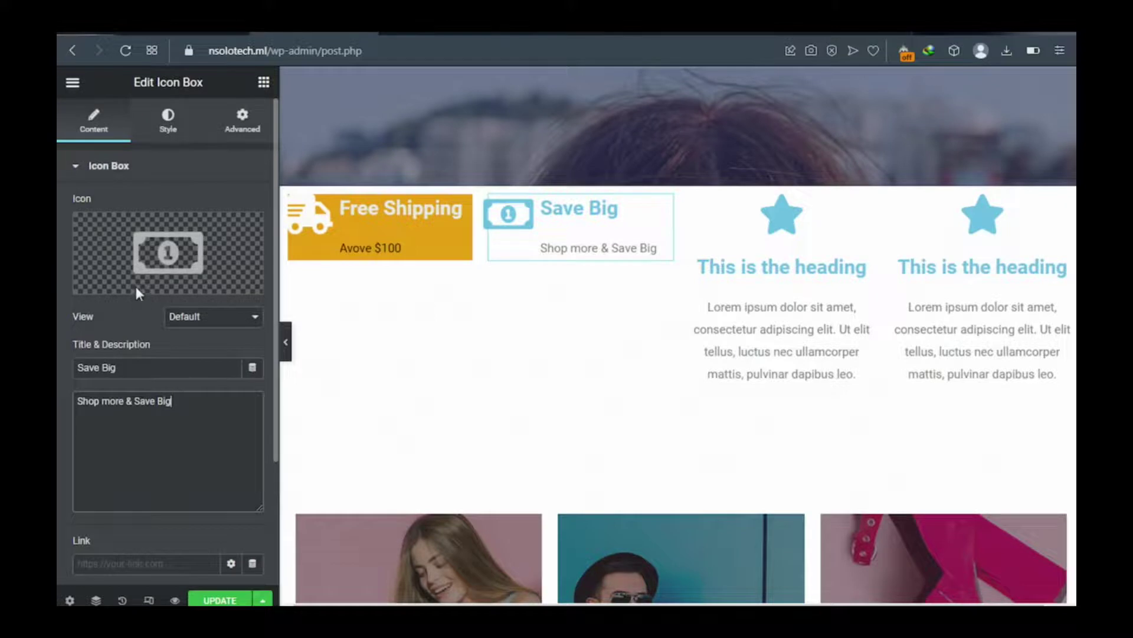
click(169, 129)
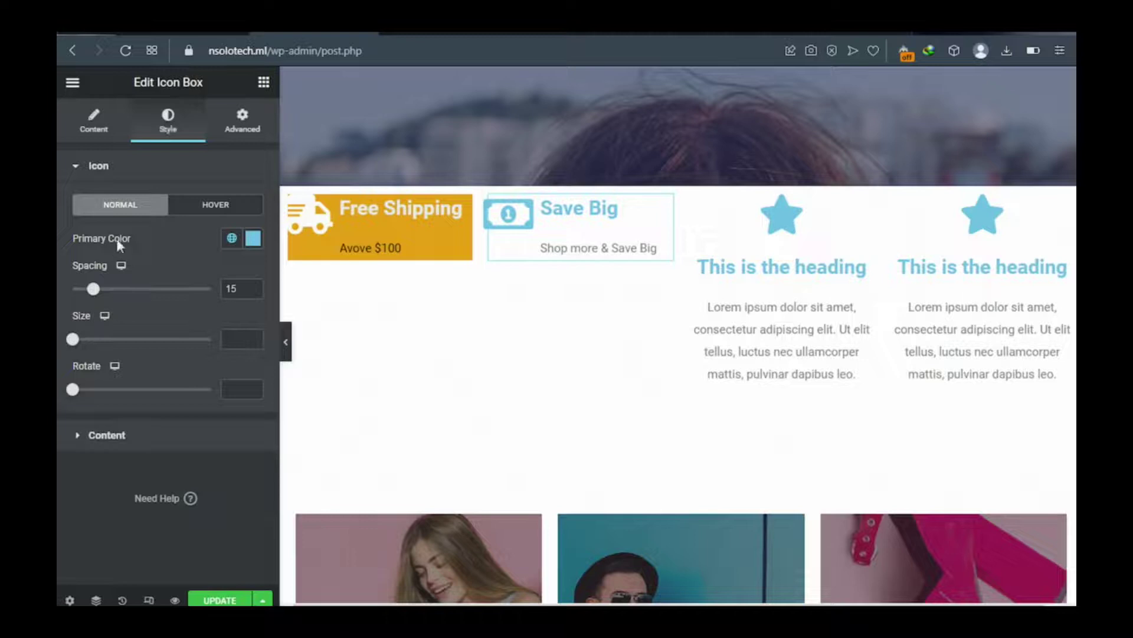
click(253, 239)
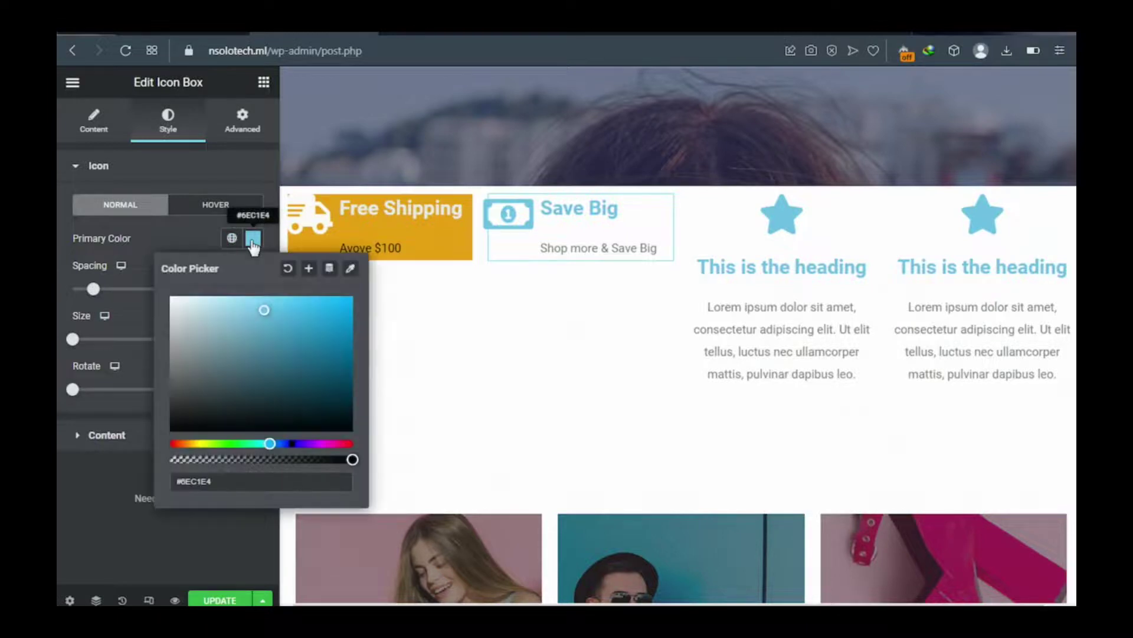
click(173, 301)
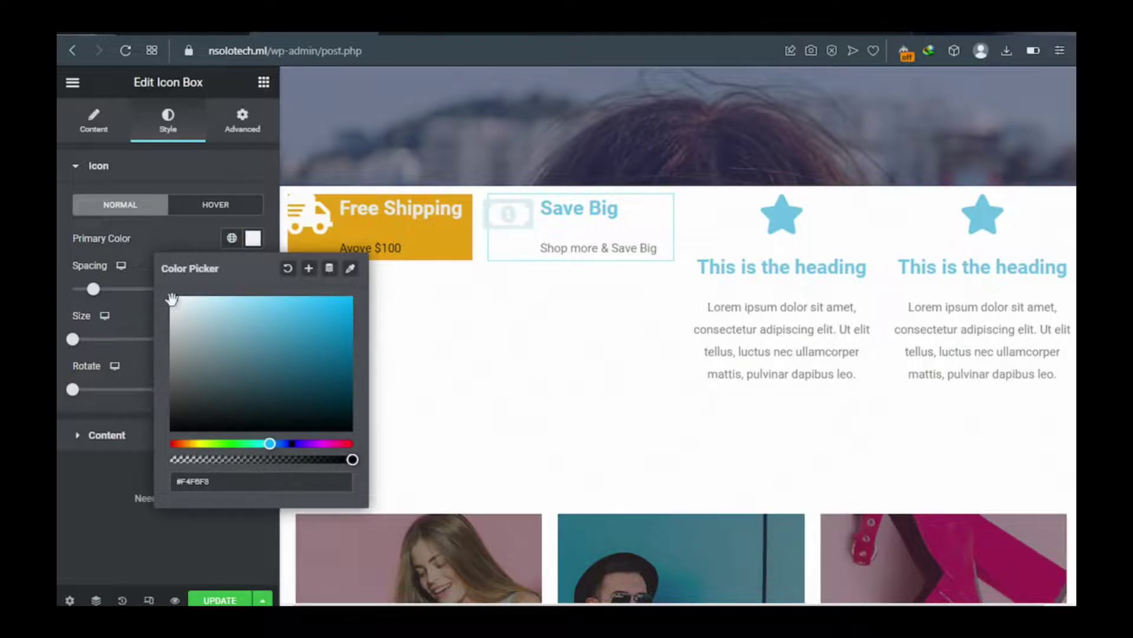
Set the second icon box's title color to the near-white #F5F5F5
click(79, 442)
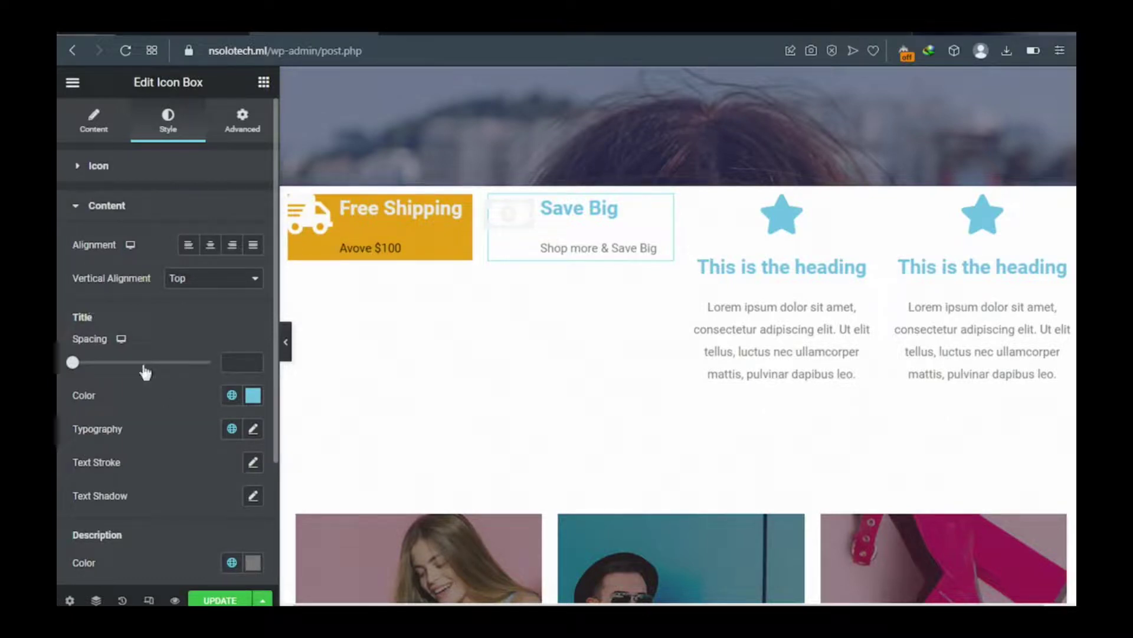
click(253, 399)
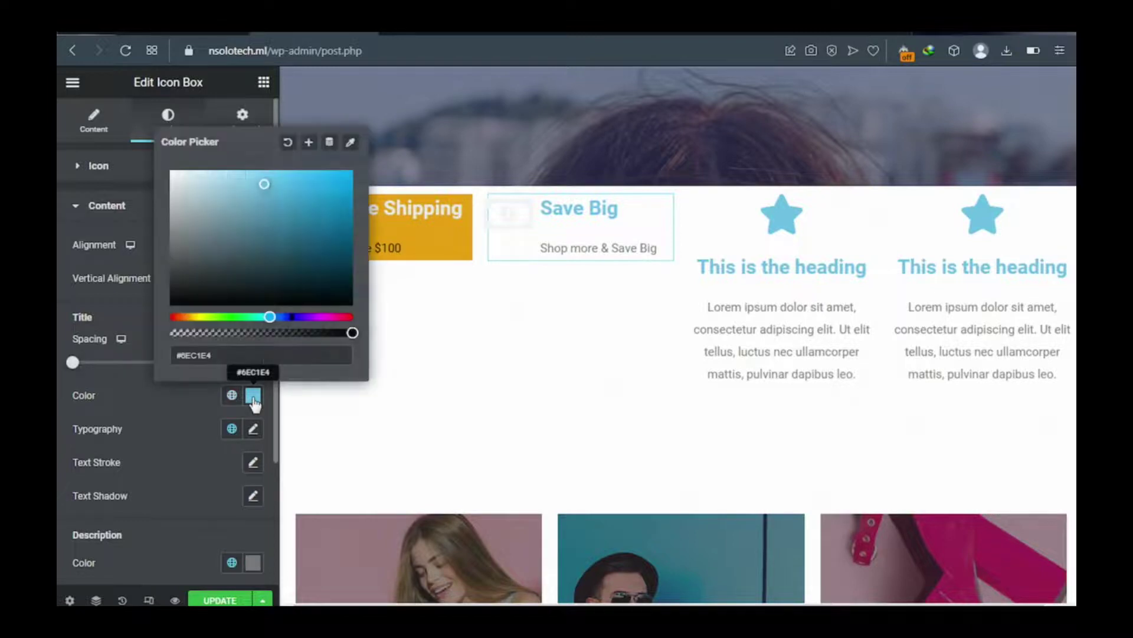
drag(217, 197, 170, 176)
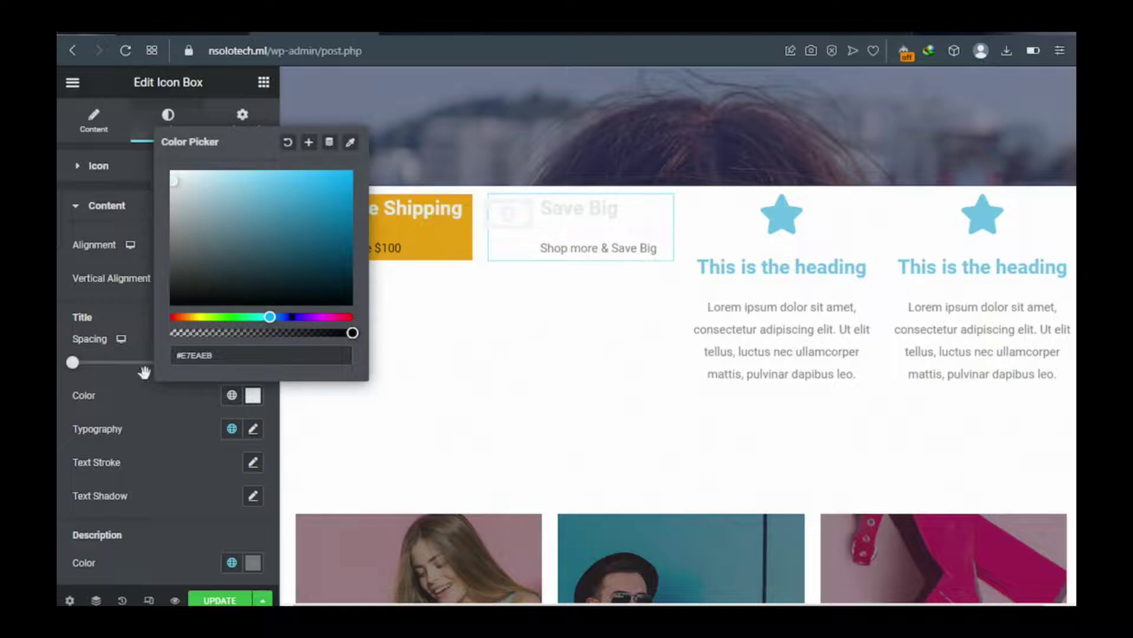
Set the second icon box's description color to black, #000000
click(253, 564)
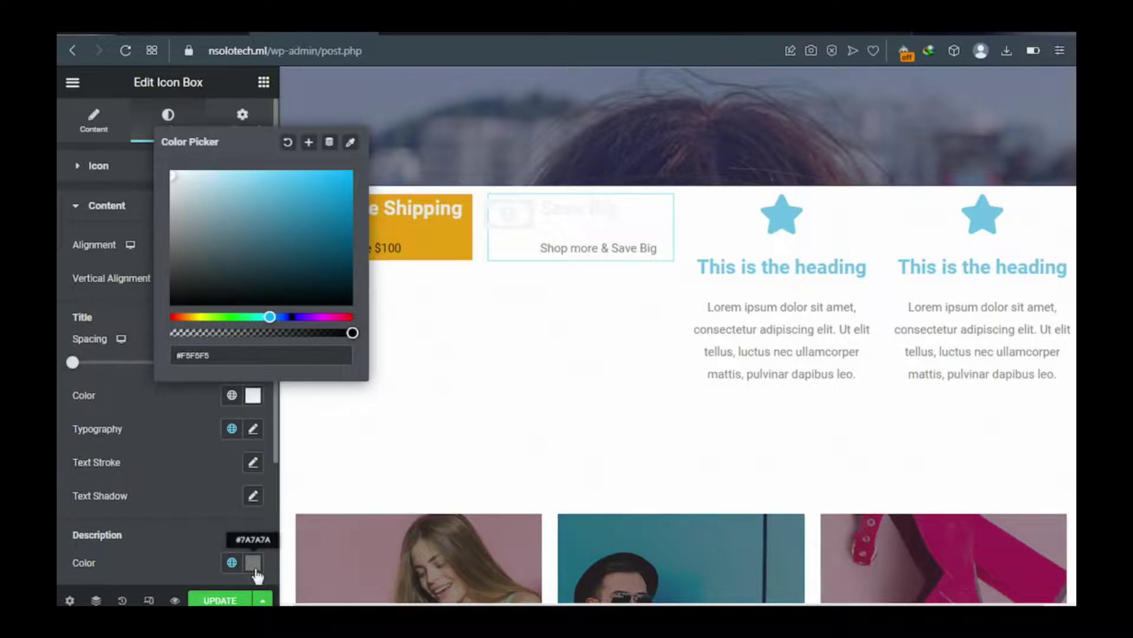
click(254, 565)
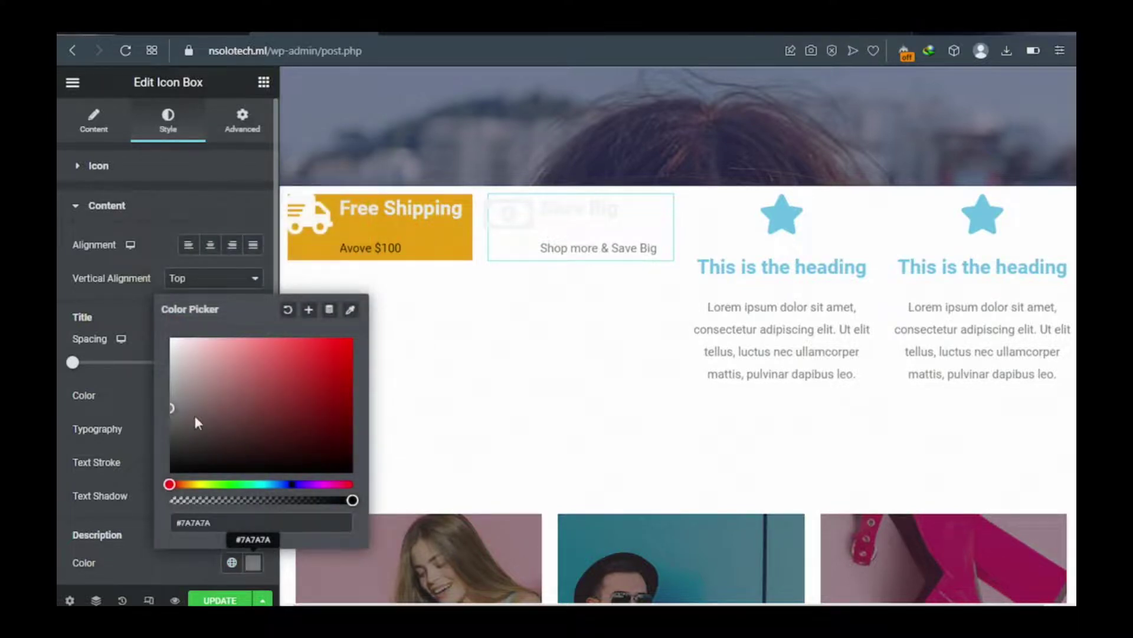
drag(193, 415, 247, 483)
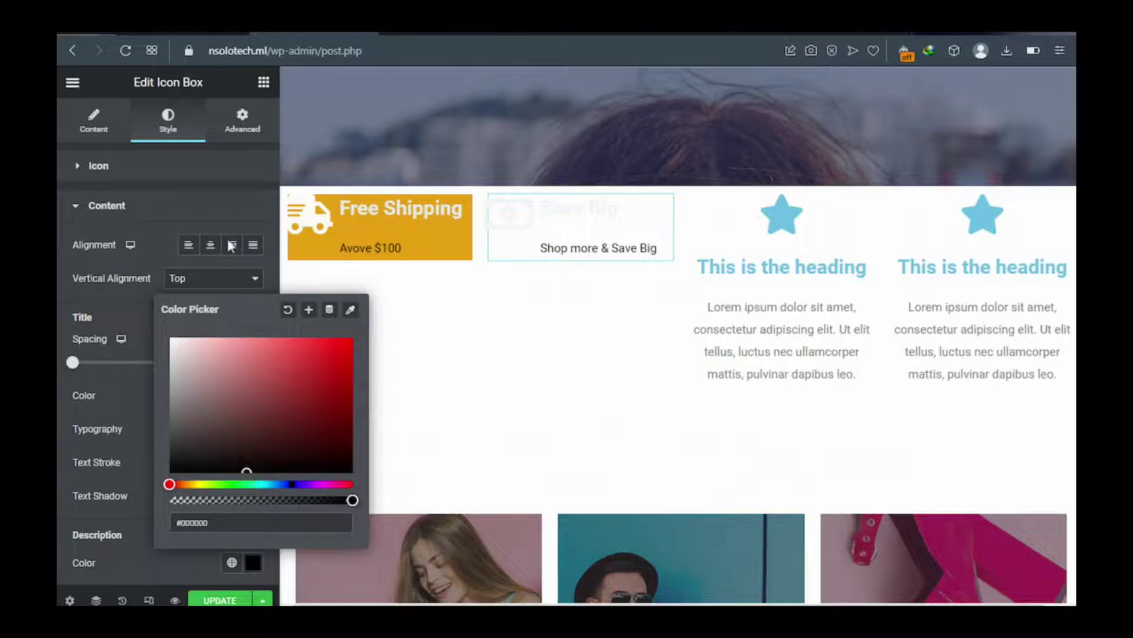
Give the "Save Big" icon box a classic background in orange-yellow #E09D16, like the "Free Shipping" box
click(243, 125)
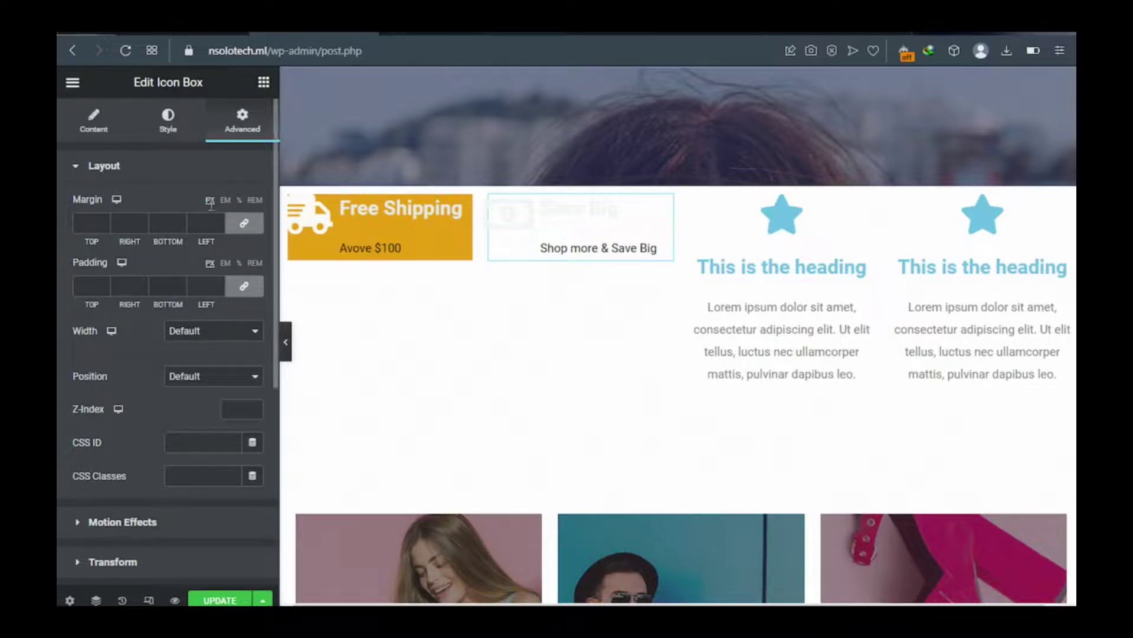
scroll(211, 211, down, 2)
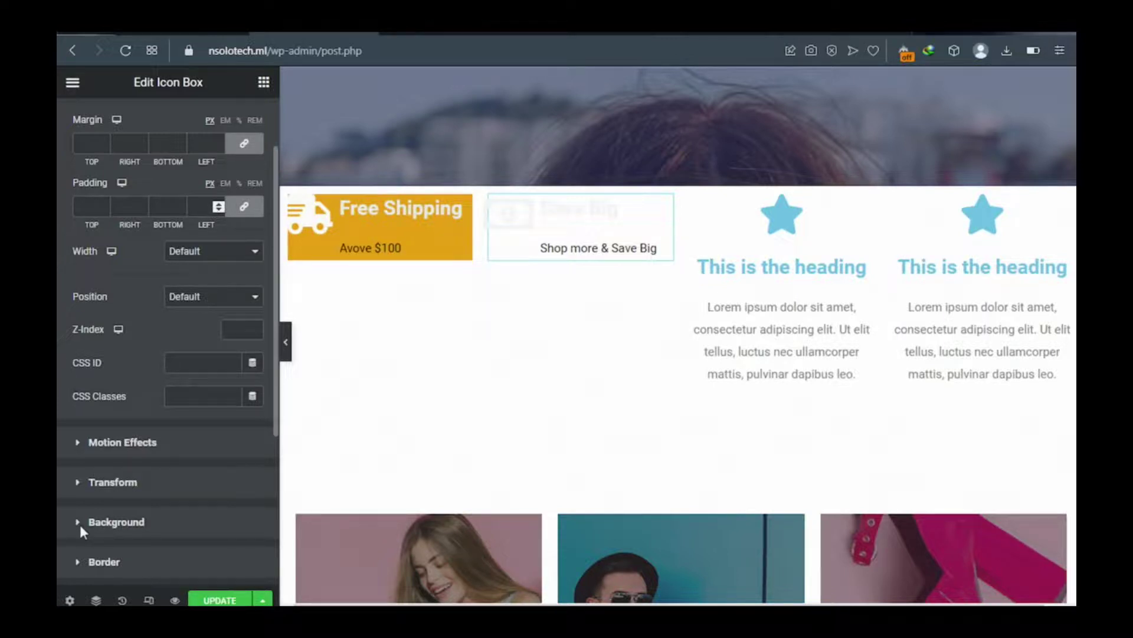
scroll(79, 522, down, 3)
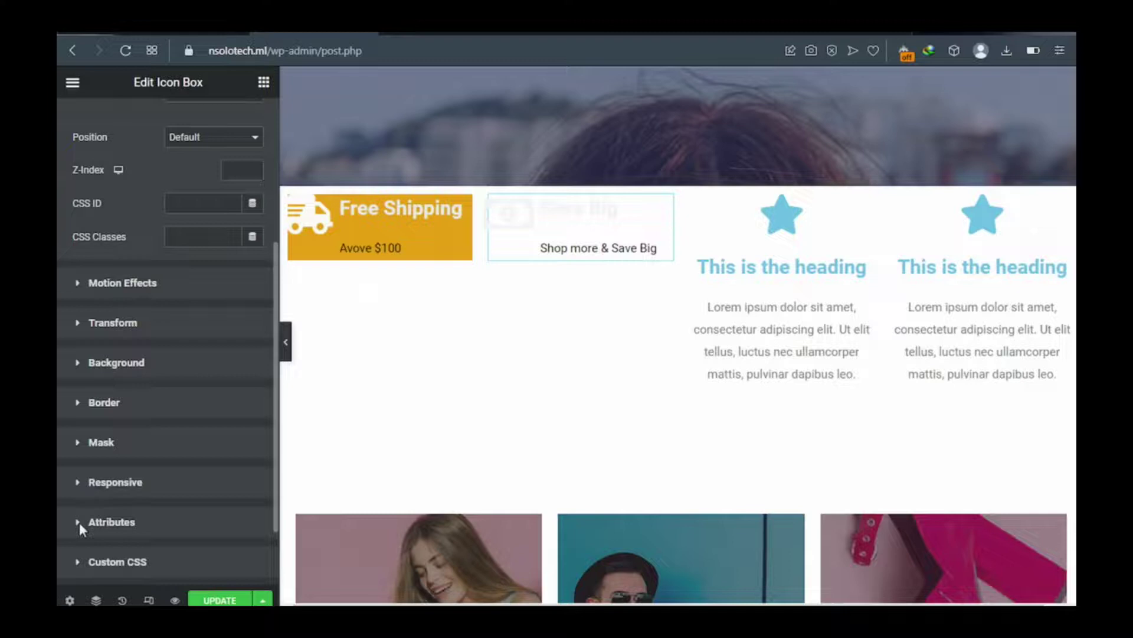
scroll(80, 522, down, 2)
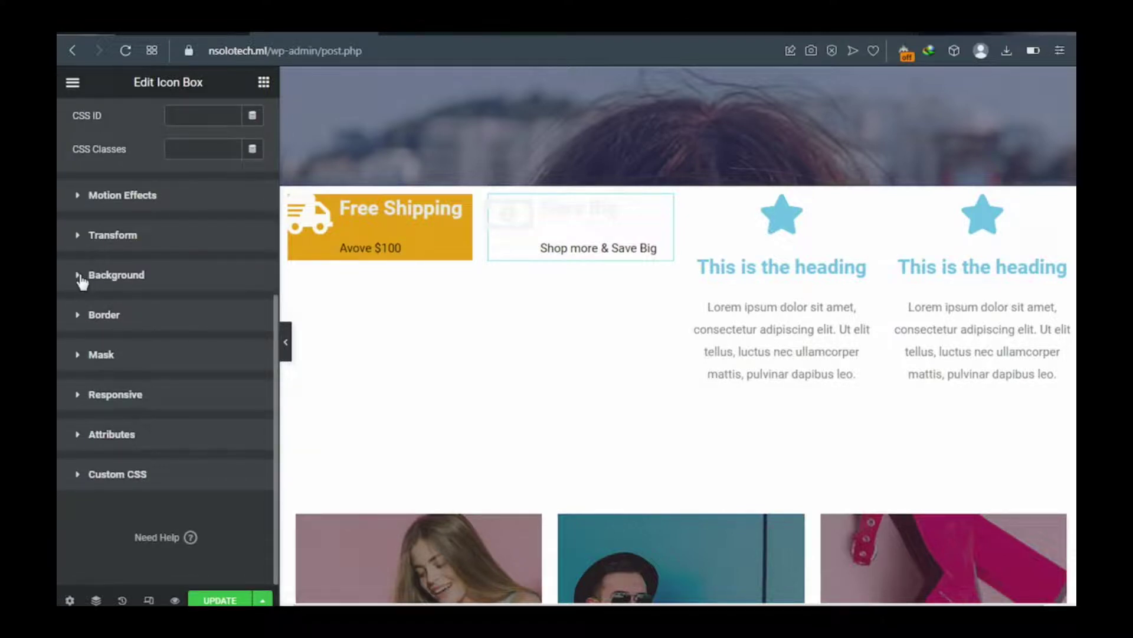
click(81, 277)
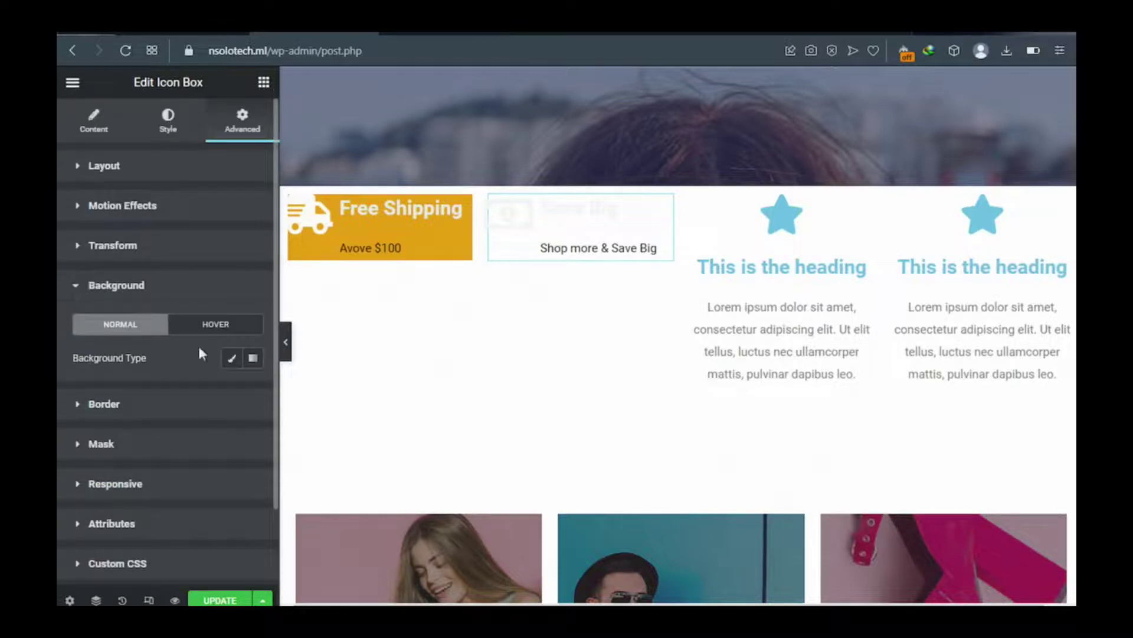
click(231, 359)
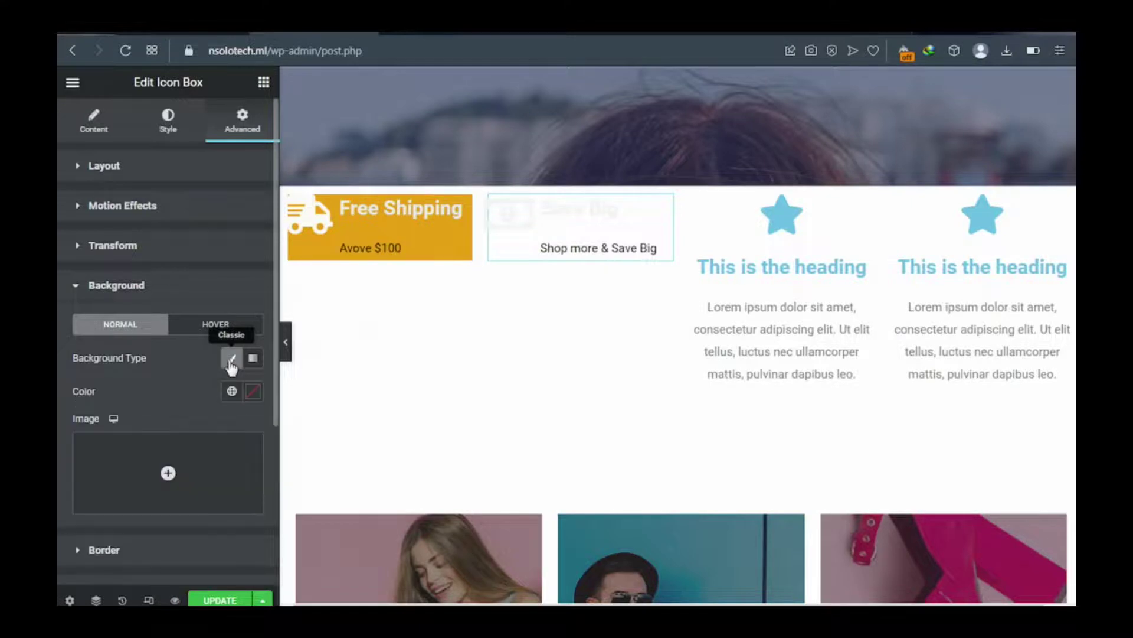
click(253, 394)
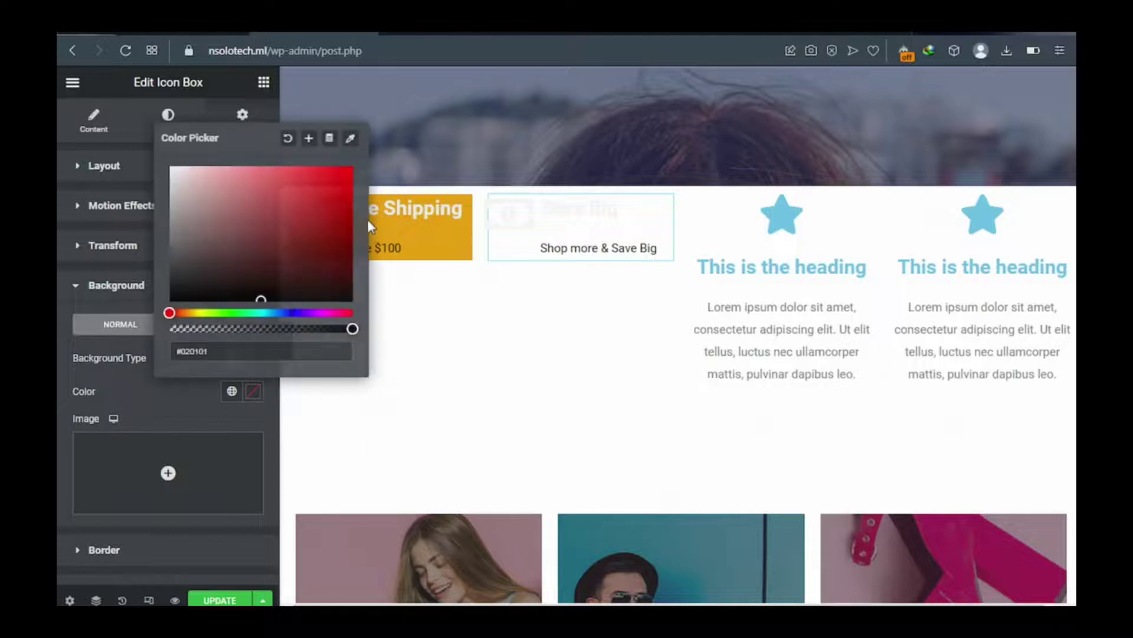
click(190, 317)
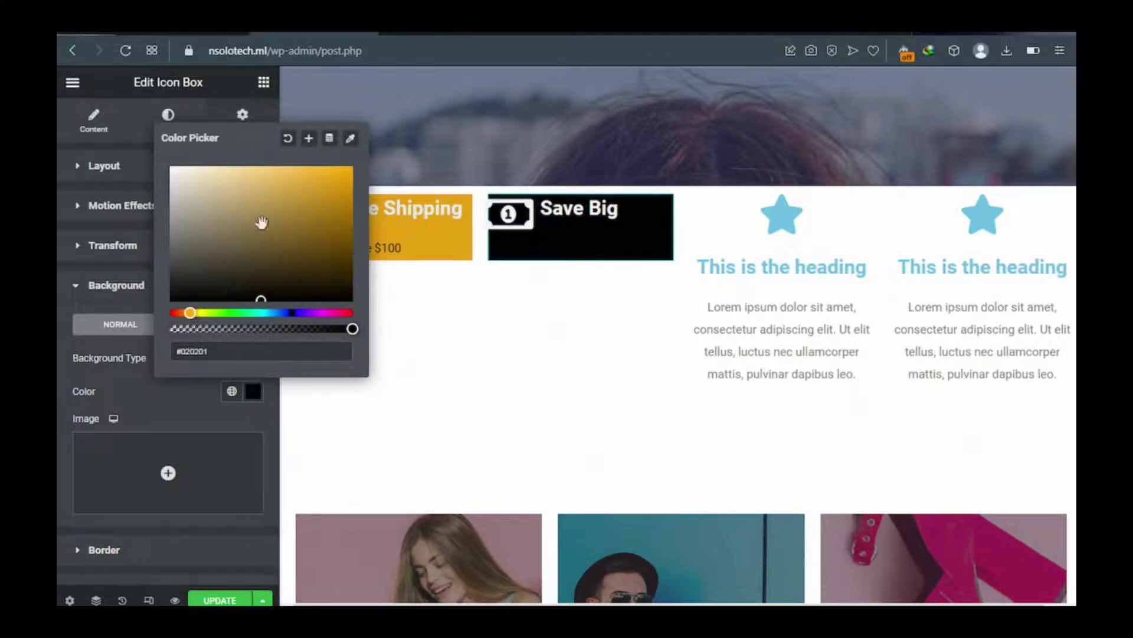
click(336, 182)
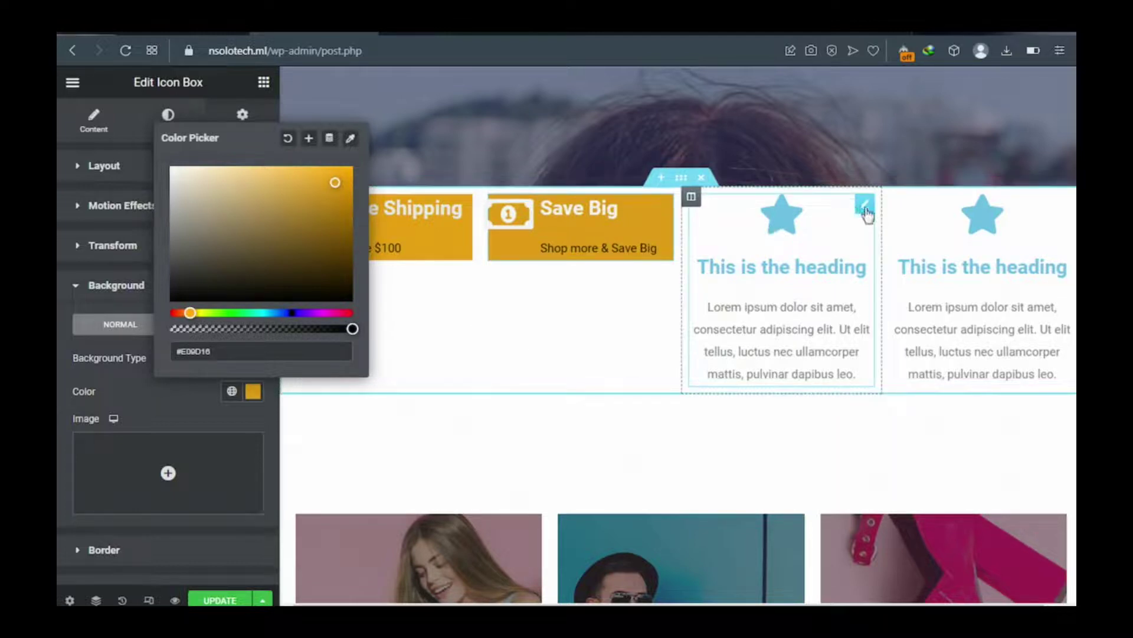
Search the icon library for "cart" and insert the luggage cart icon into the third icon box
click(866, 206)
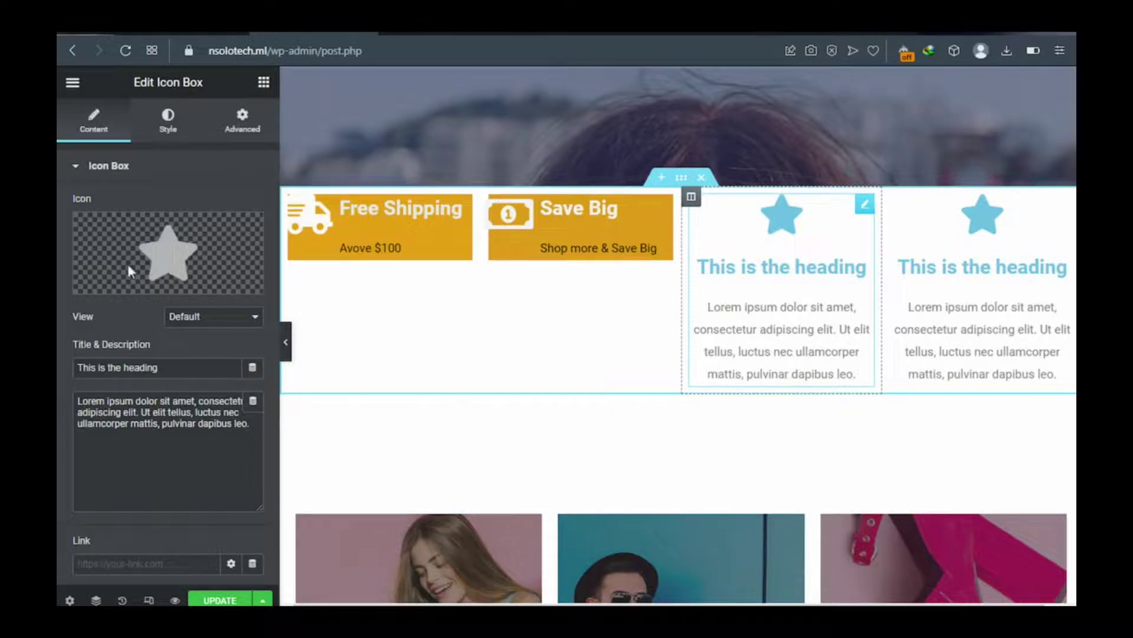
mouse_move(130, 271)
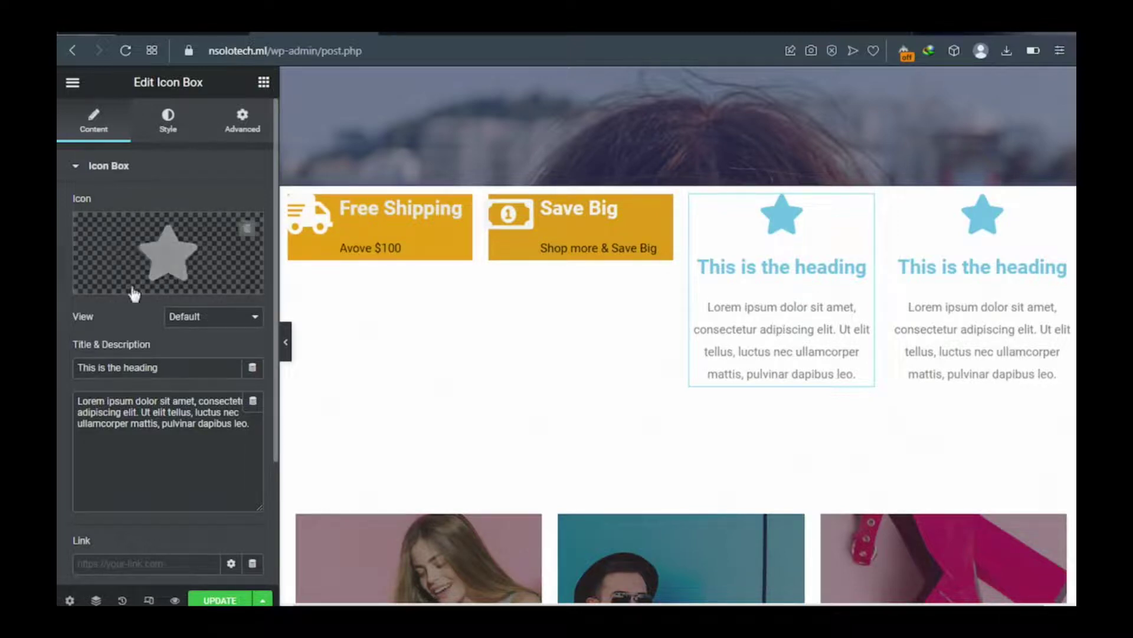
mouse_move(131, 292)
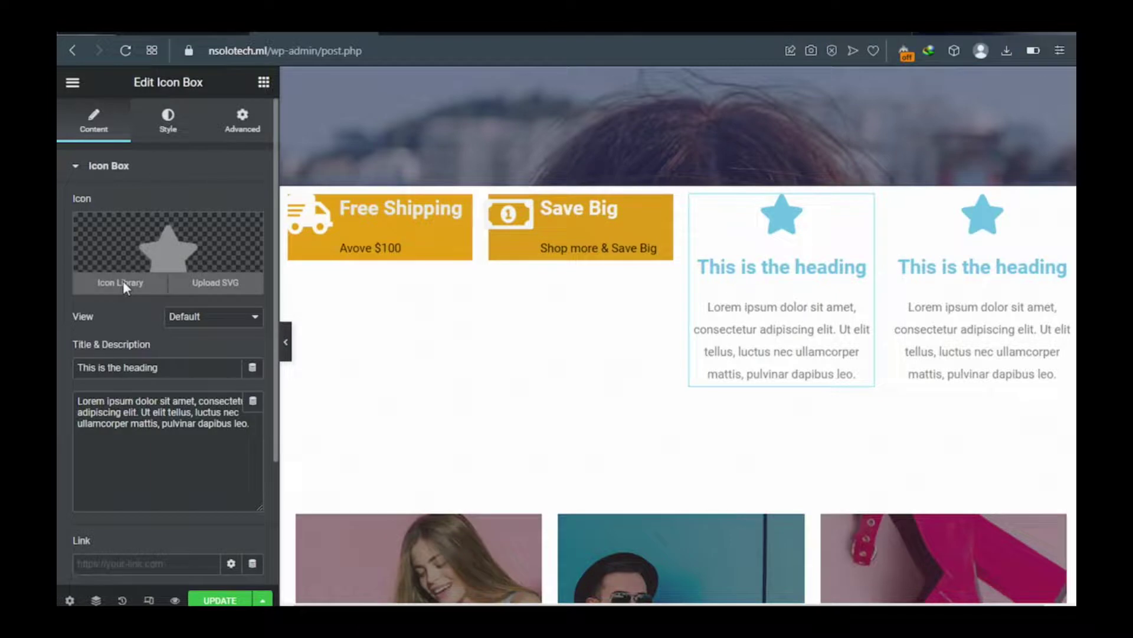
click(123, 282)
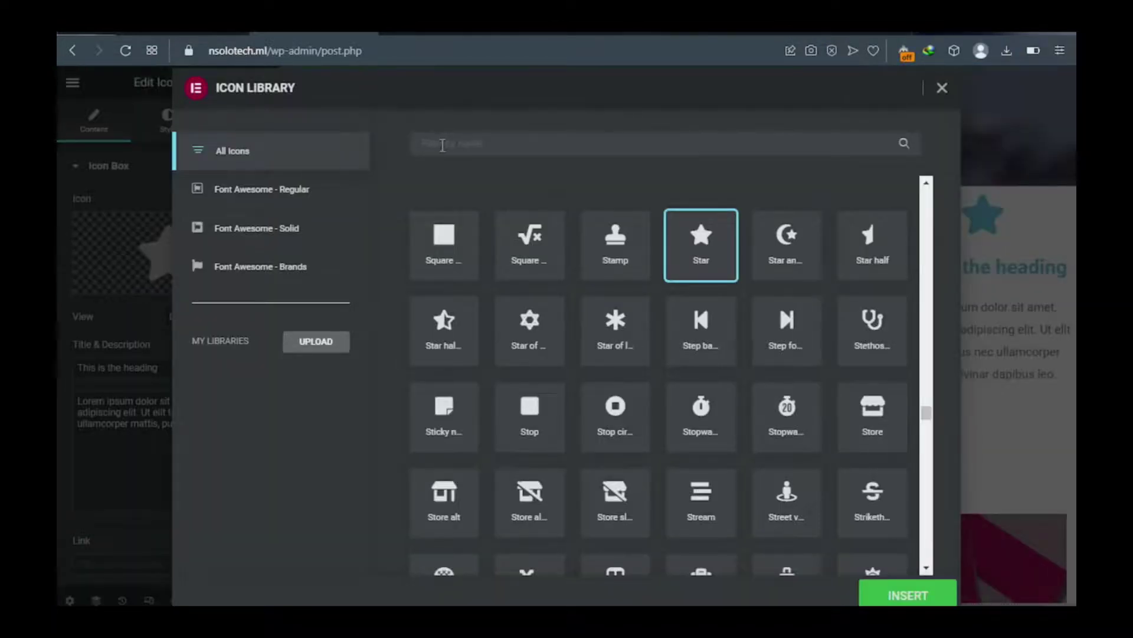
click(443, 145)
text(c)
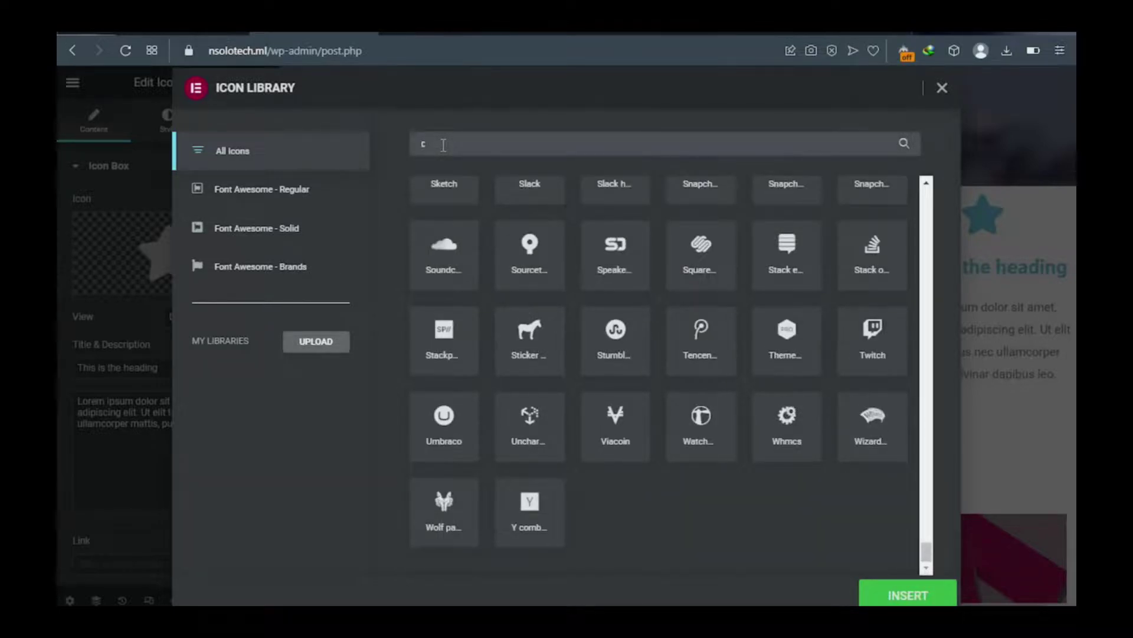
text(art)
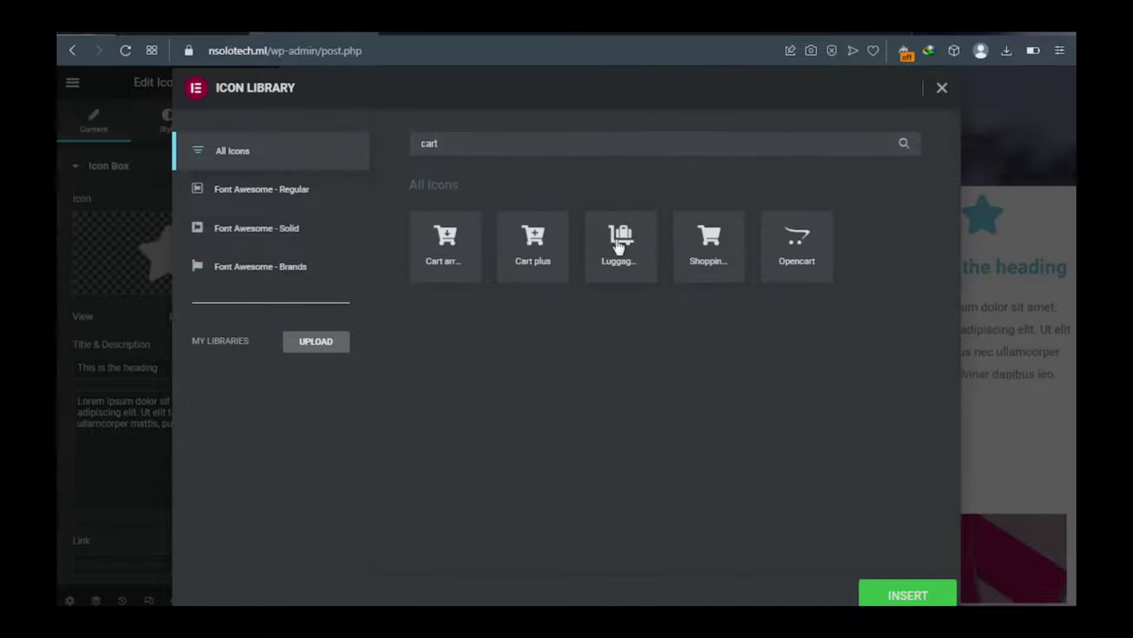
click(620, 247)
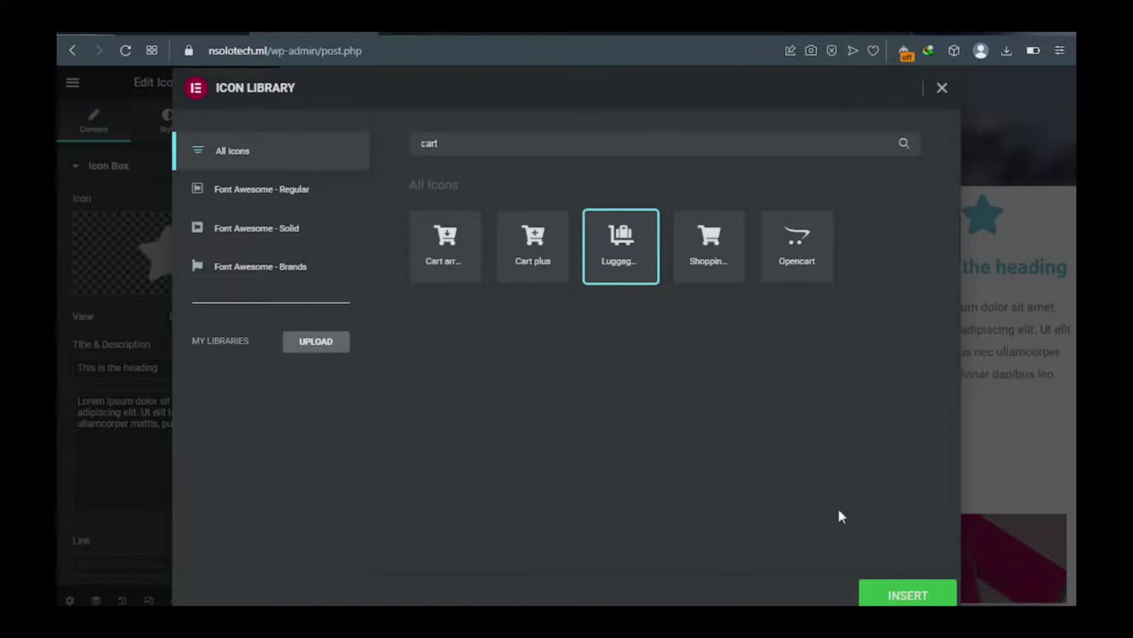
click(903, 596)
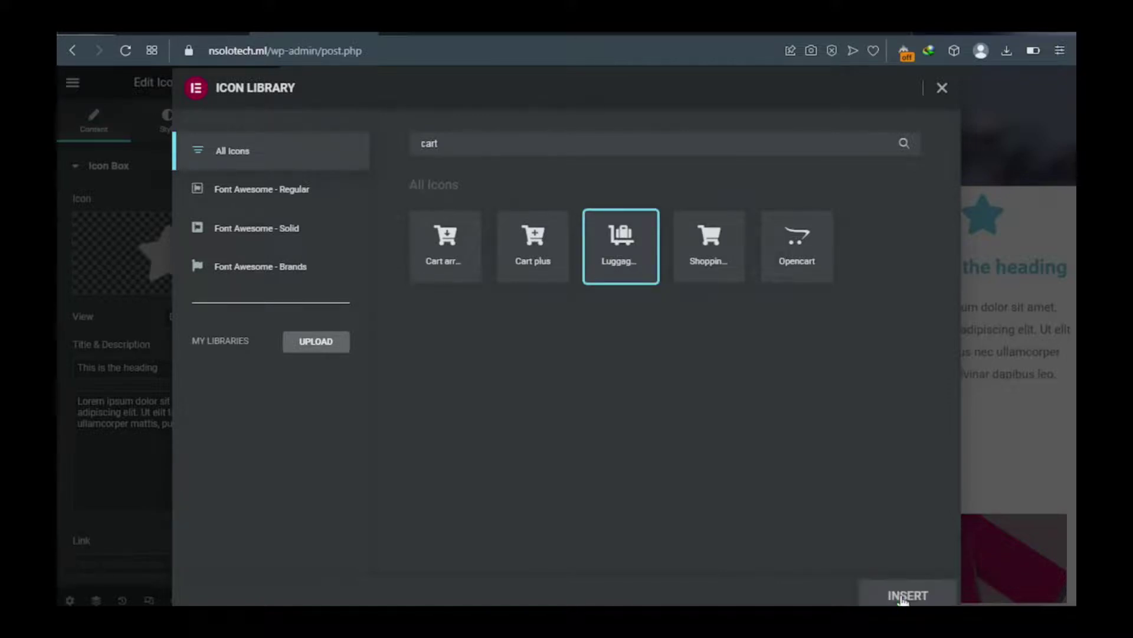
click(899, 596)
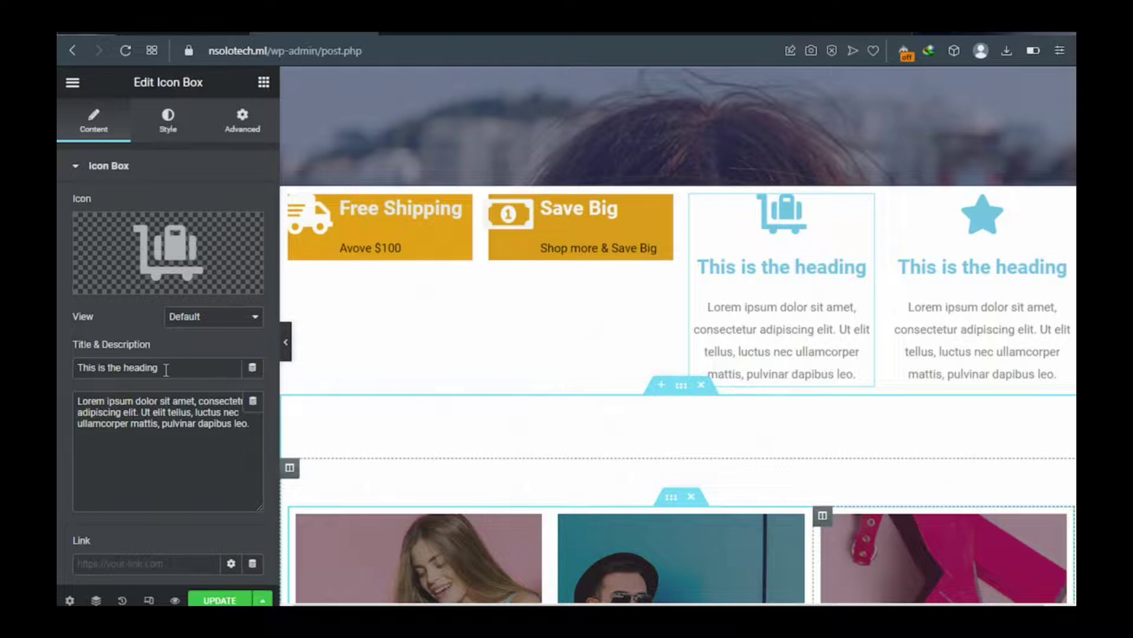
Change the third icon box's title to "Trusted Store"
triple_click(81, 365)
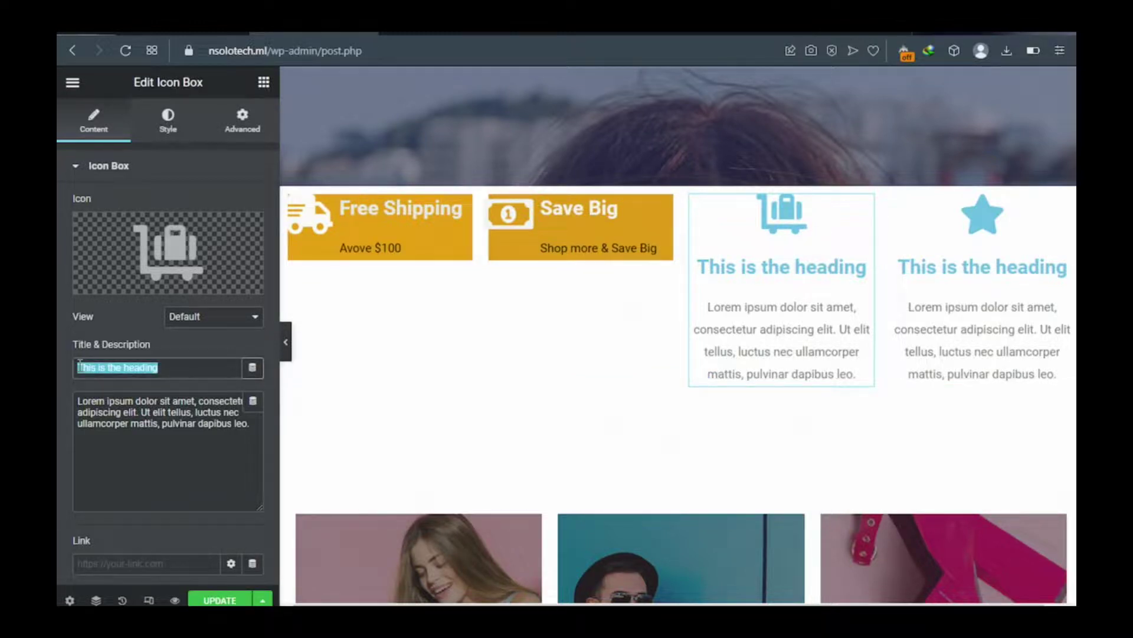
text(T)
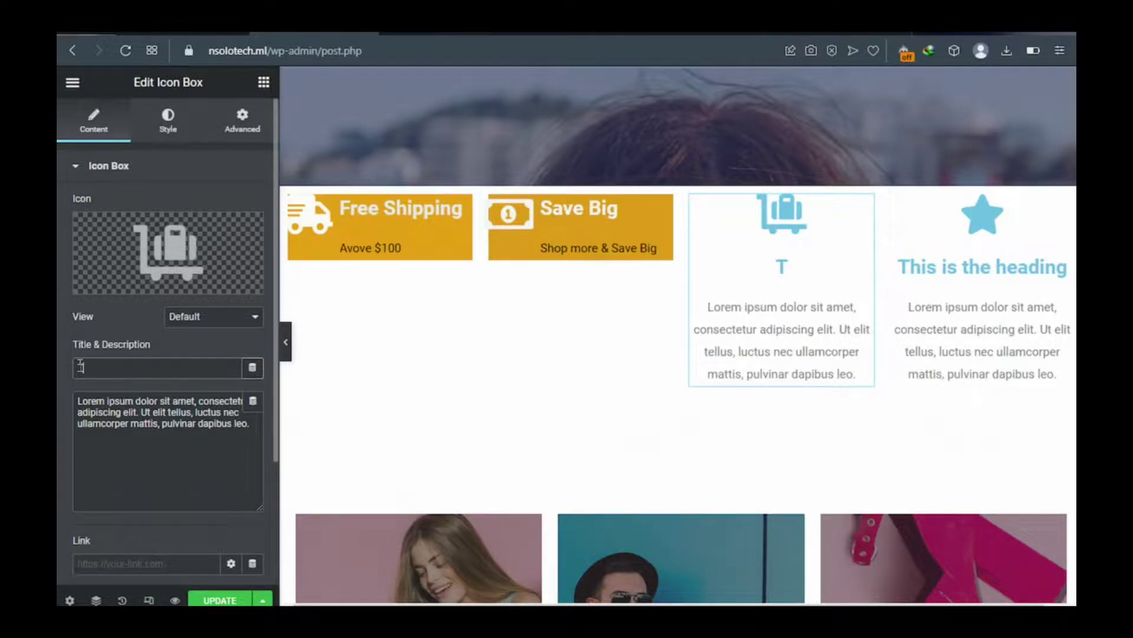
text(rusted St)
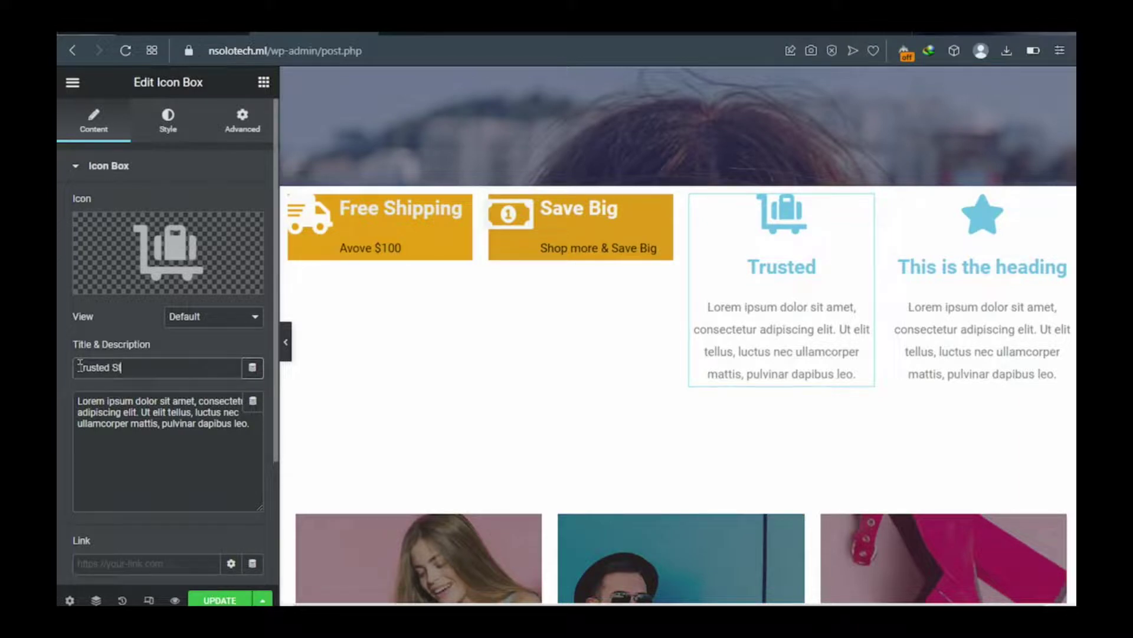
text(ore)
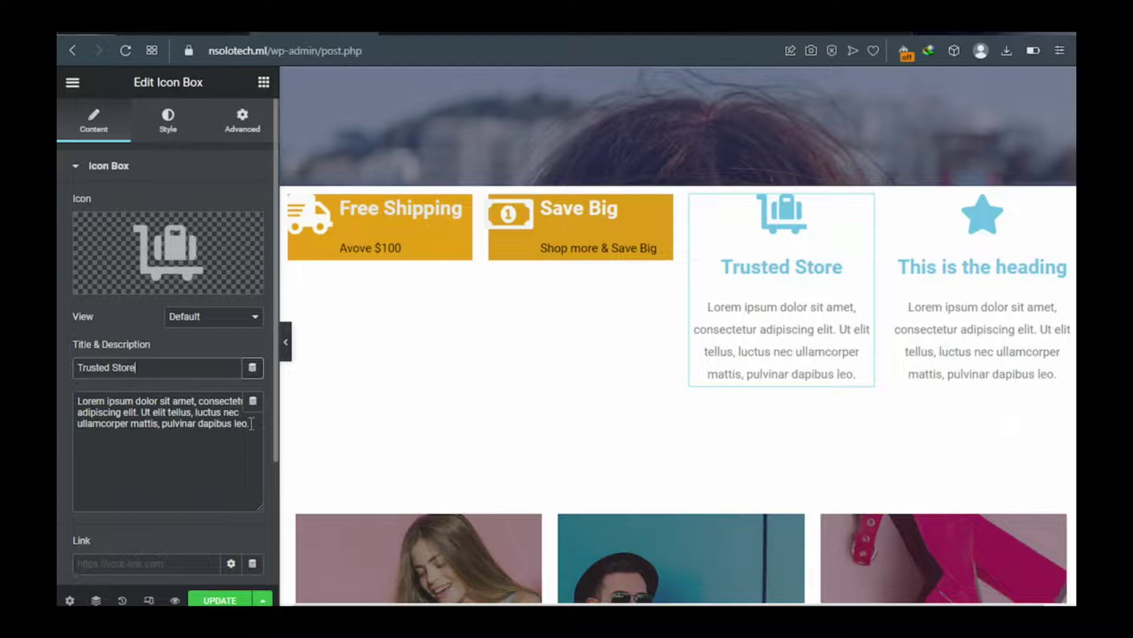
Change the third icon box's description to "We are trusted" and set its icon position to Left
triple_click(80, 399)
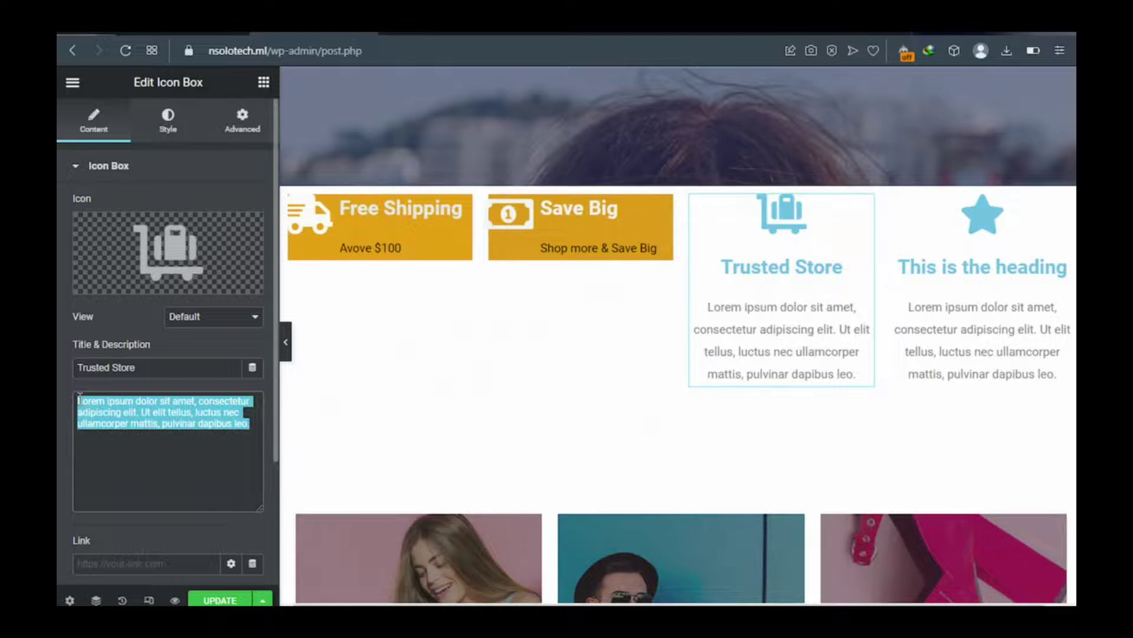
text(W)
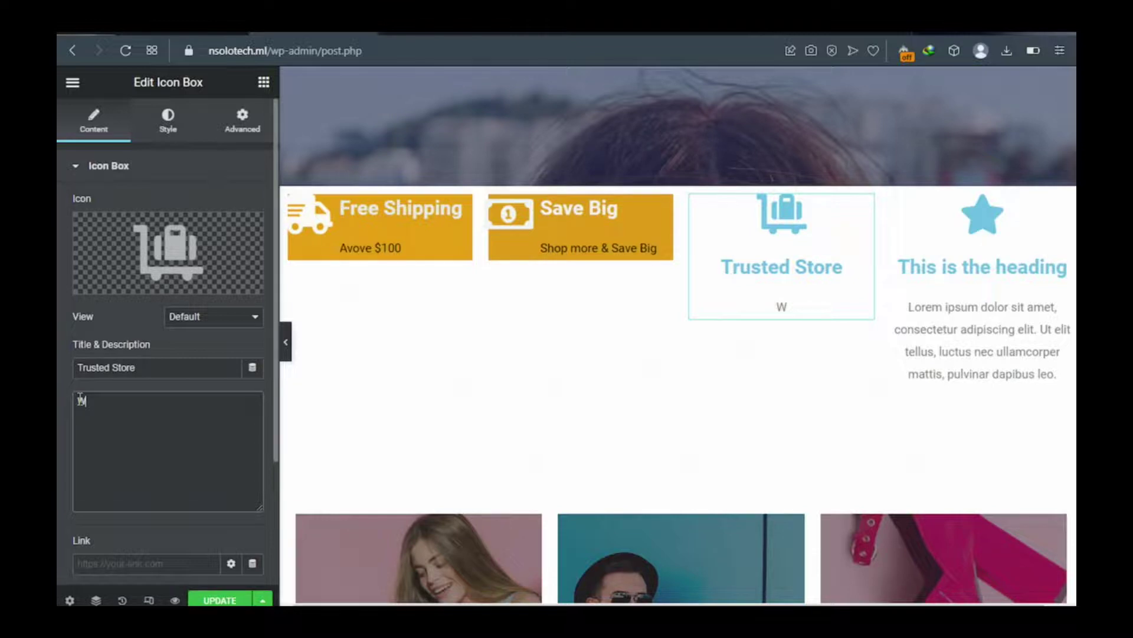
text(e ar)
text(e trusted by)
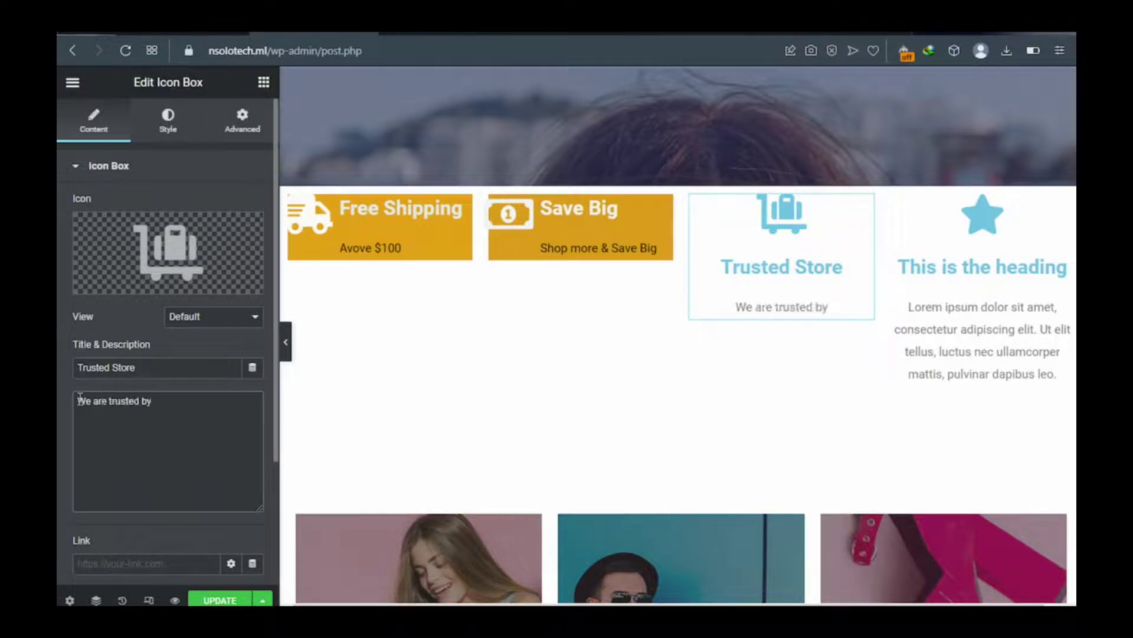
key(BackSpace)
key(BackSpace)
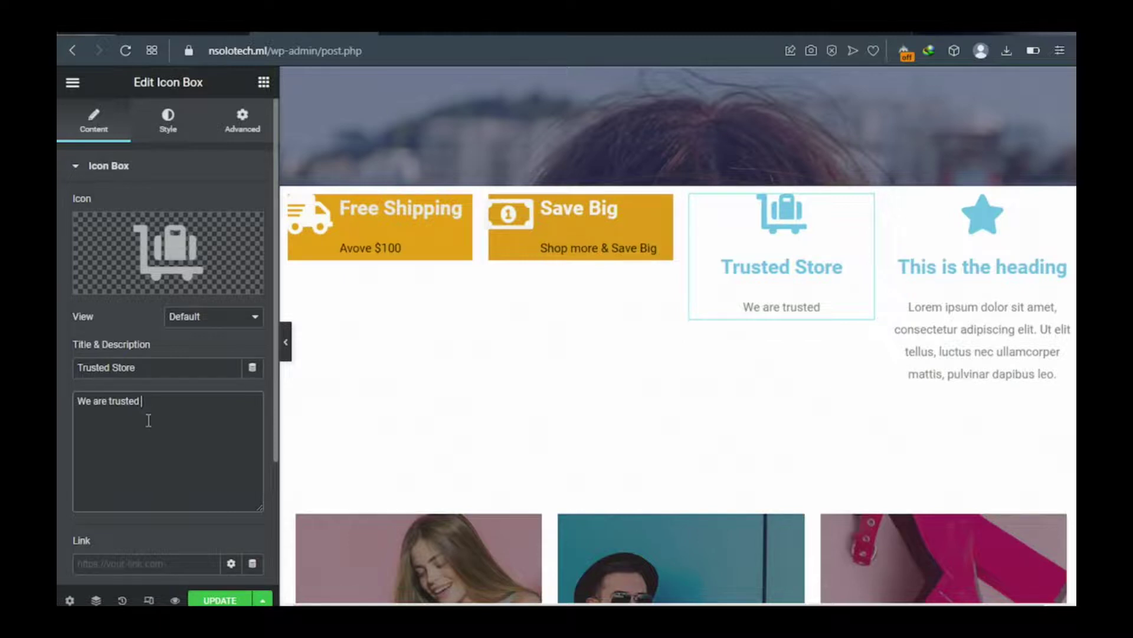
scroll(152, 428, down, 3)
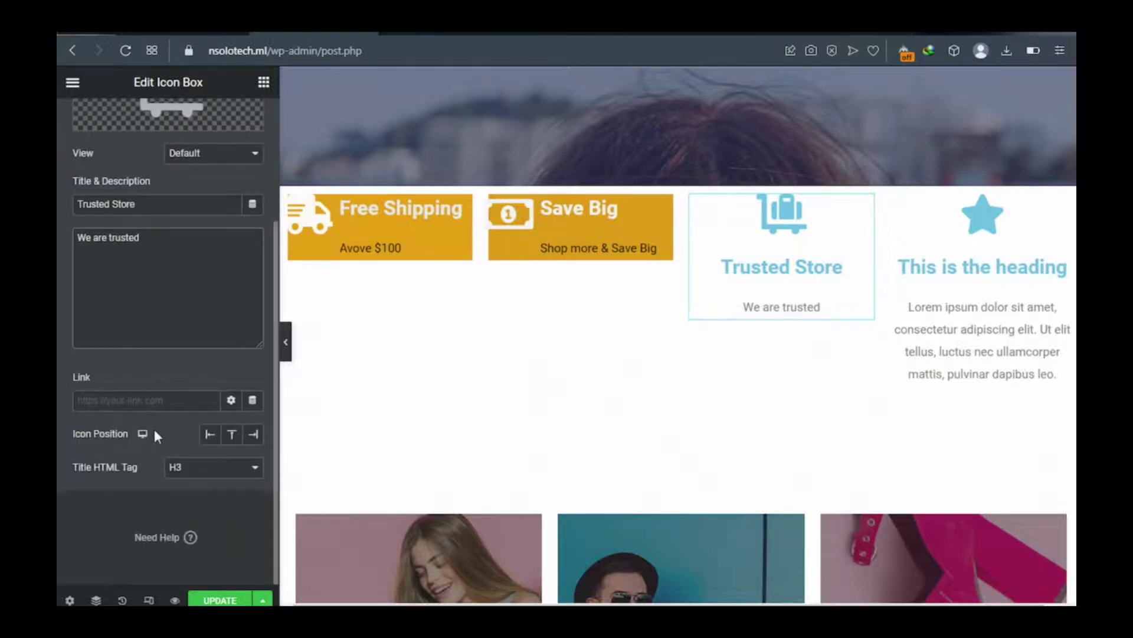
click(210, 437)
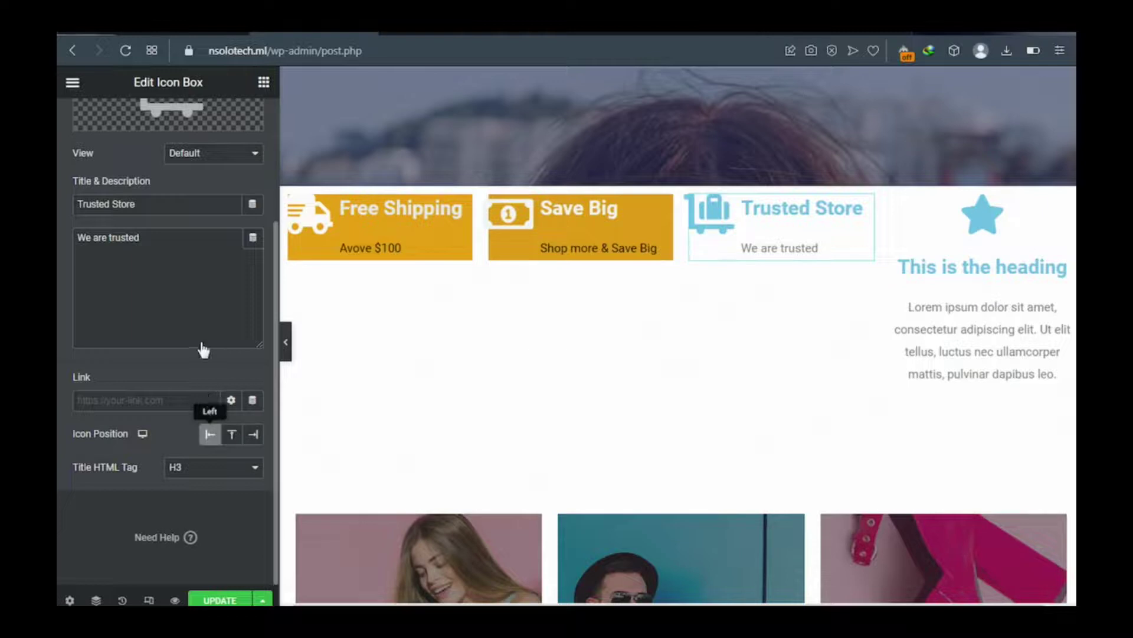
Set the primary color of the "Trusted Store" box's icon to near-white #F2F7F8
scroll(202, 340, up, 3)
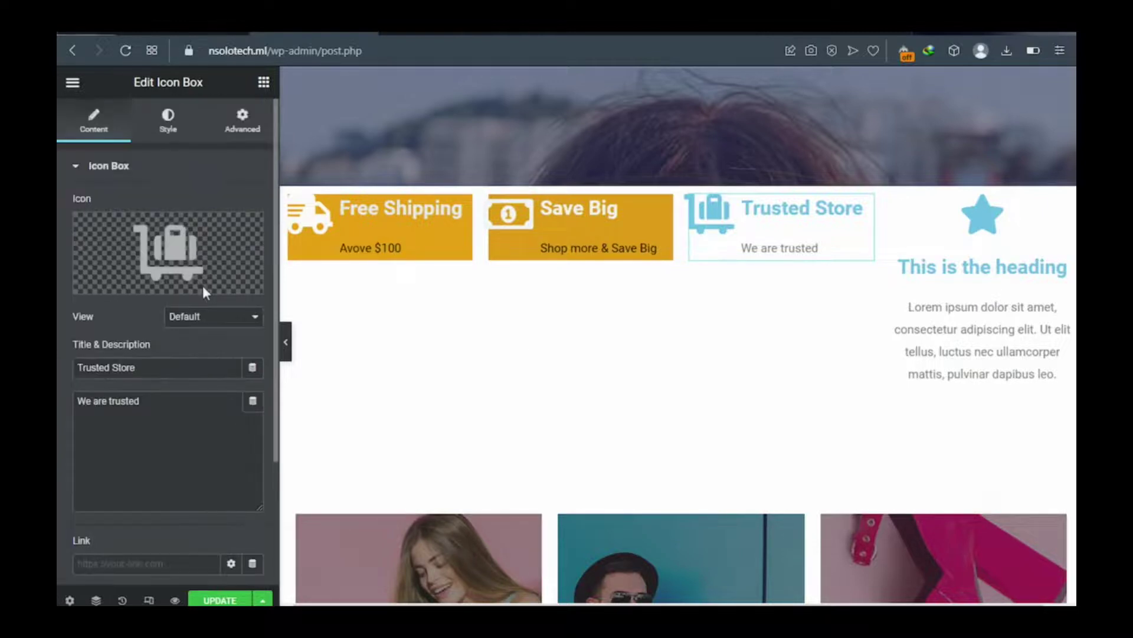
click(168, 125)
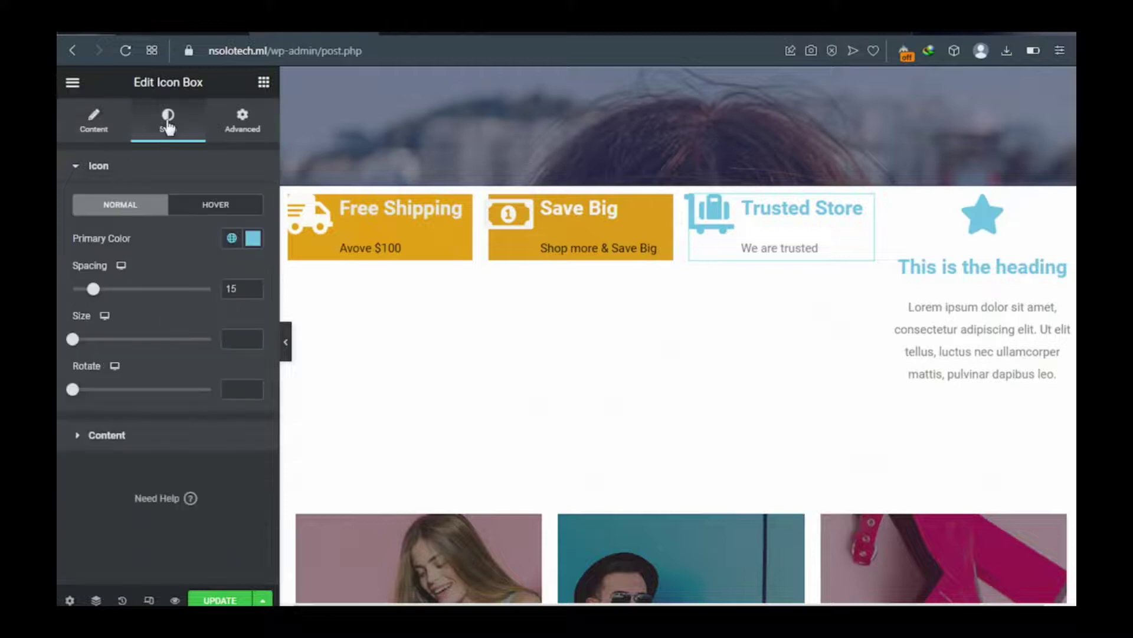
click(253, 239)
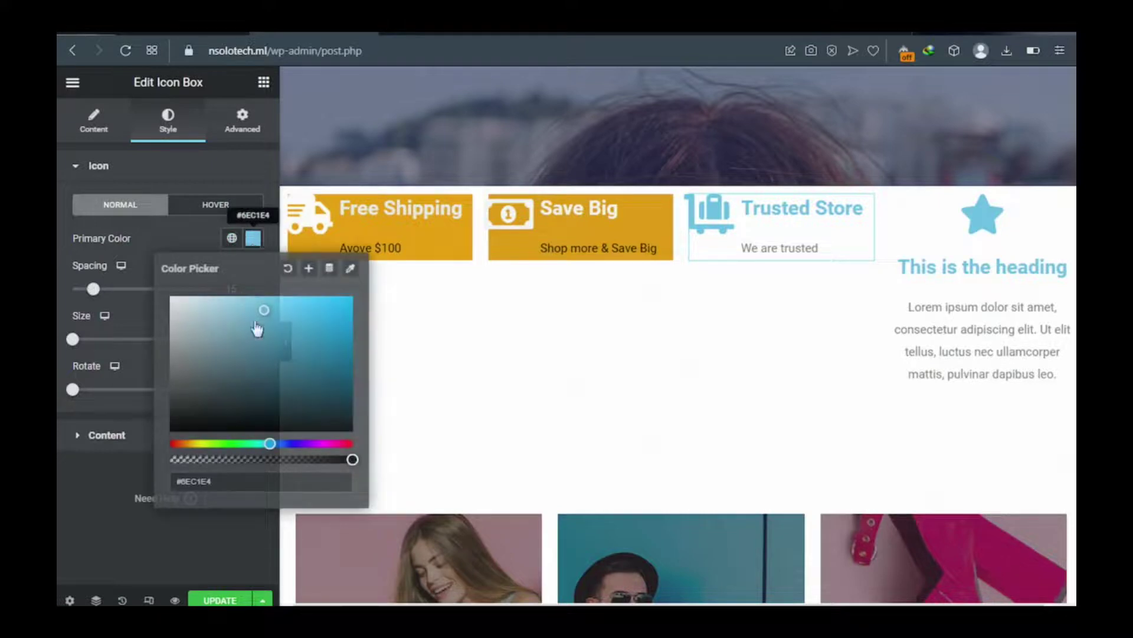
click(203, 309)
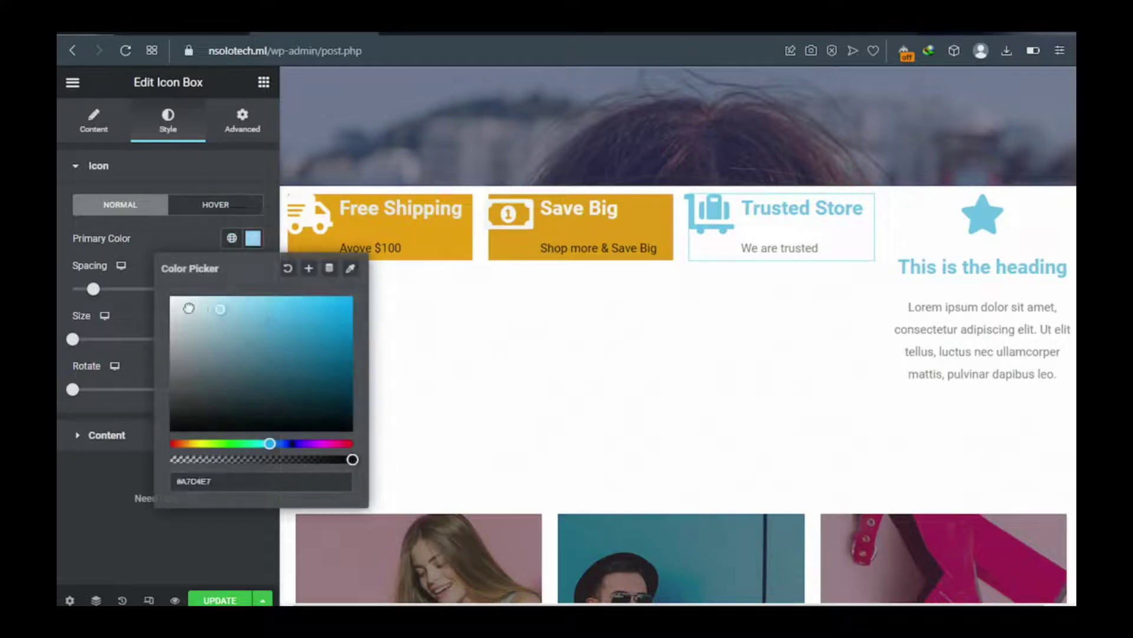
click(175, 300)
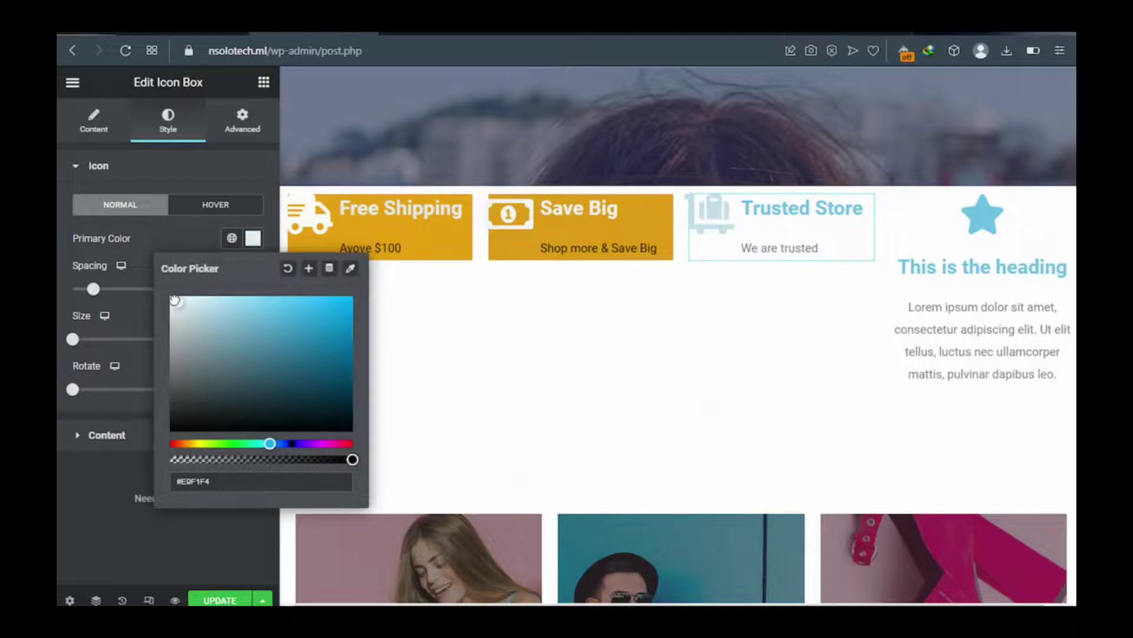
click(175, 300)
click(175, 300)
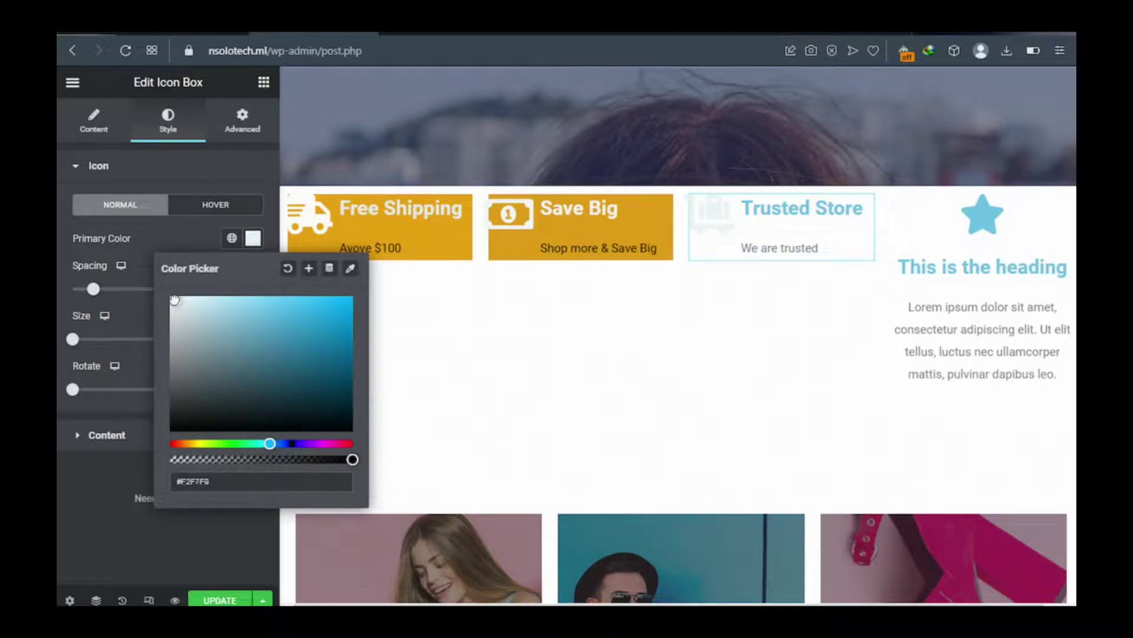
Set the "Trusted Store" box's title color to off-white #E4EEF2 and its description color to near-black #070404
click(77, 440)
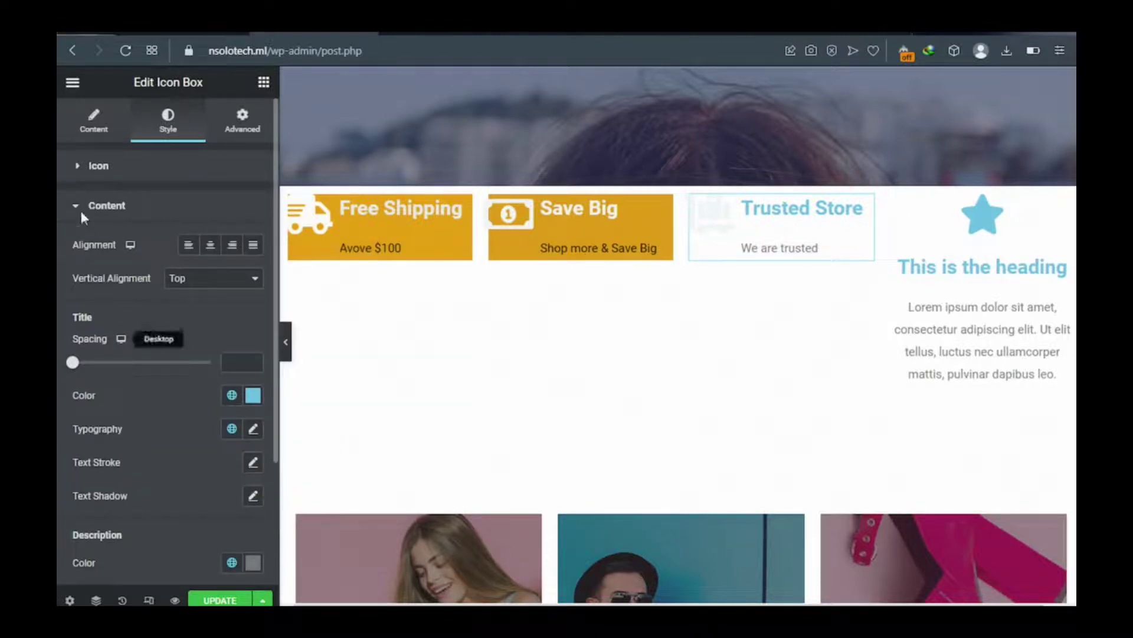
click(253, 400)
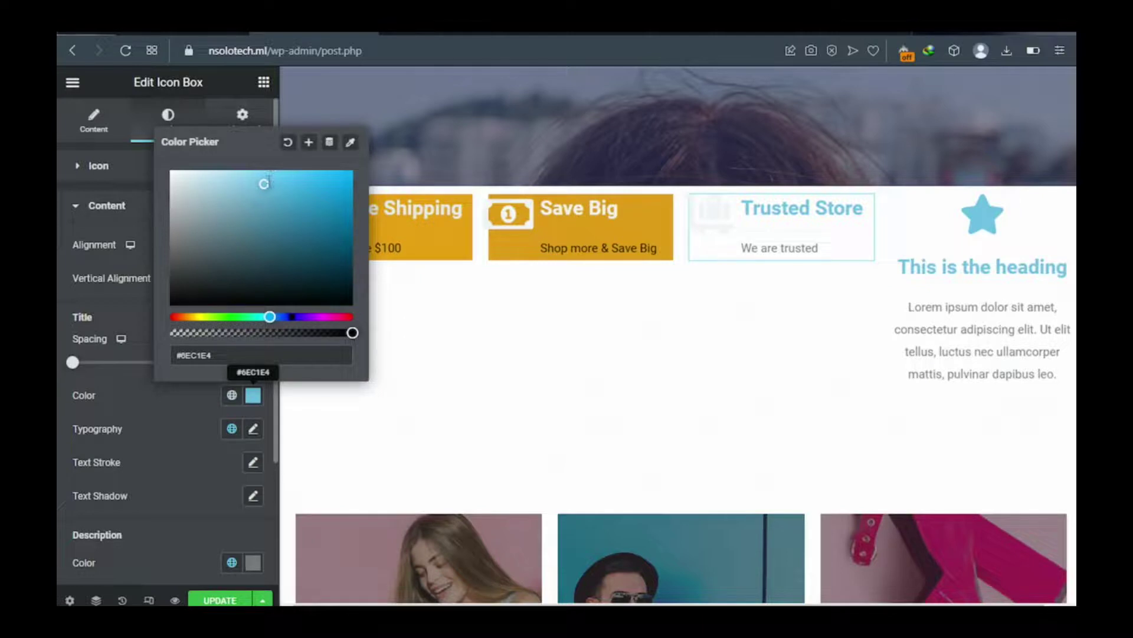
drag(250, 186, 180, 176)
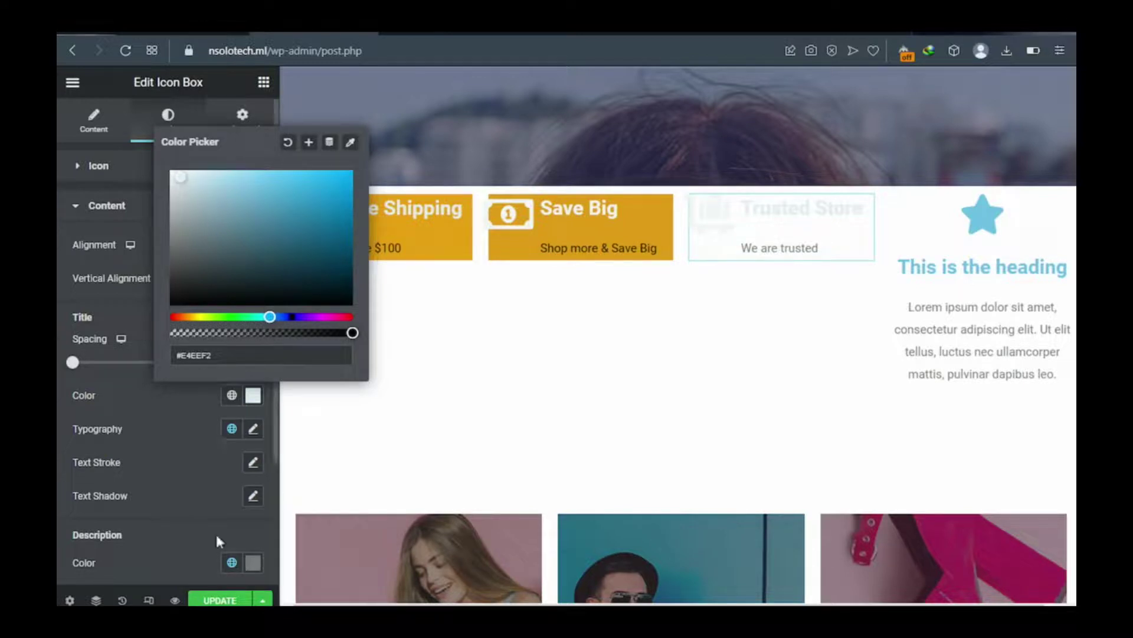
click(253, 567)
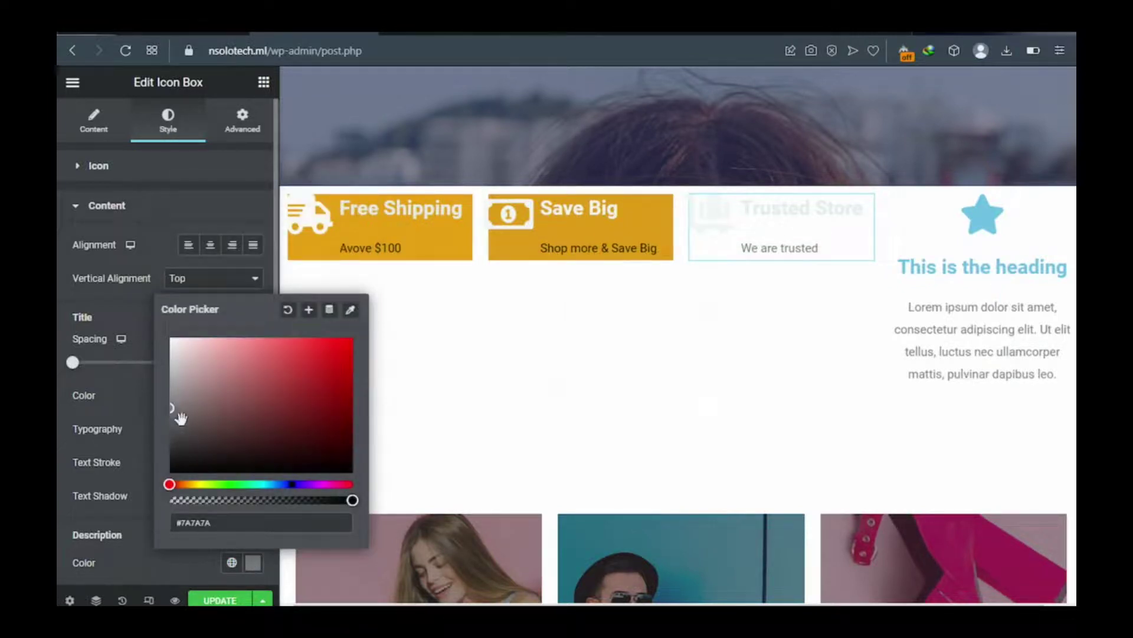
click(234, 469)
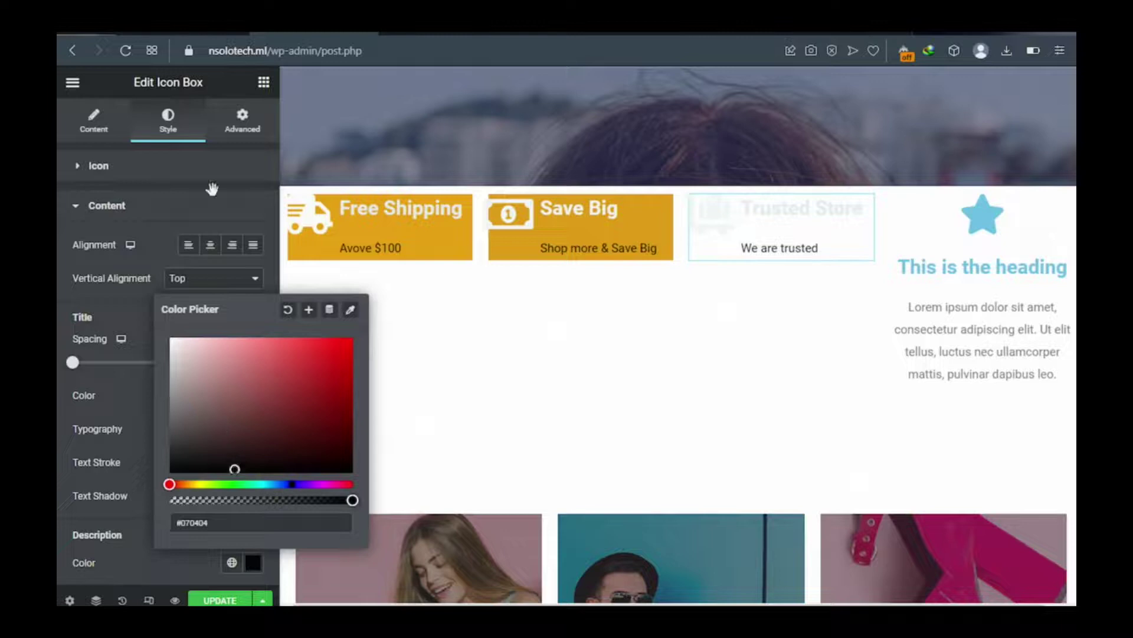
Give the "Trusted Store" icon box a classic background type in its normal state
click(249, 130)
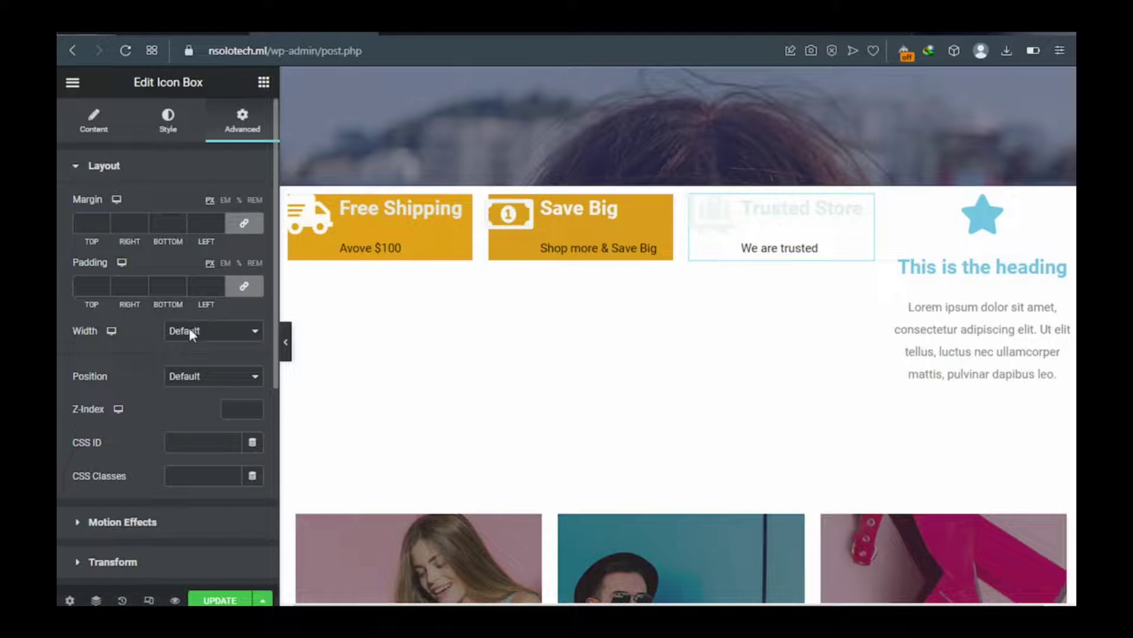
scroll(189, 330, down, 5)
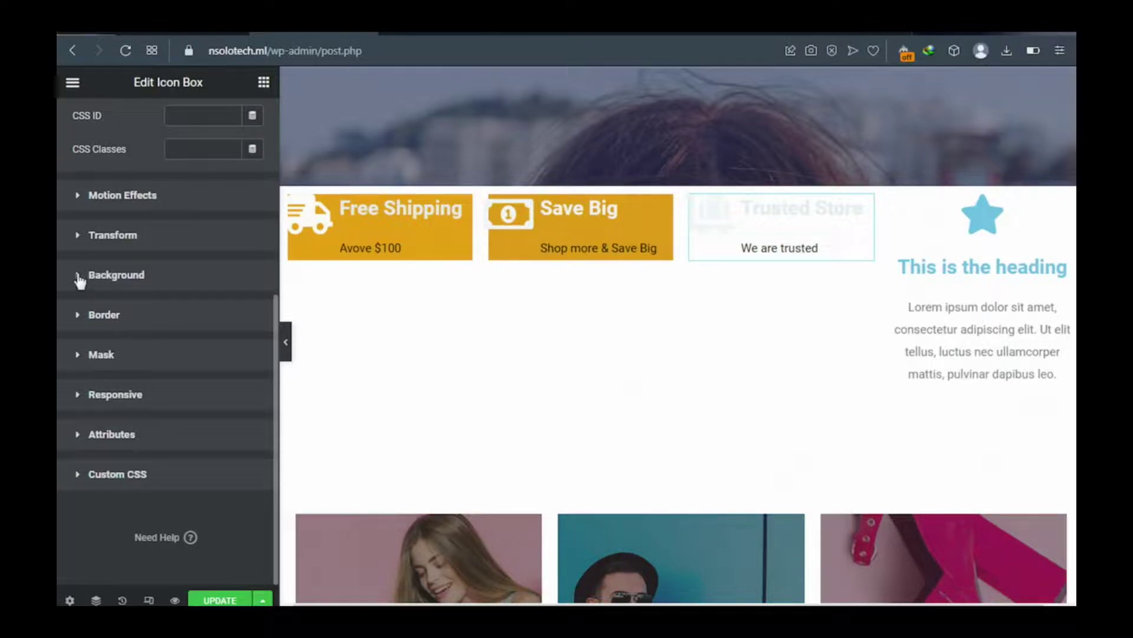
click(85, 282)
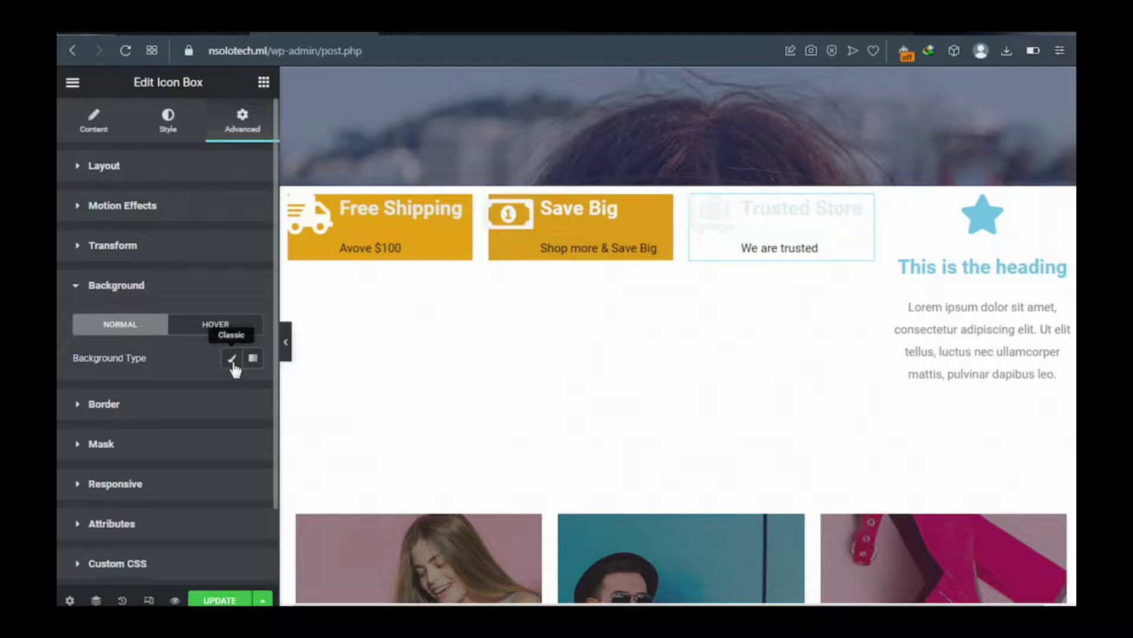
click(231, 358)
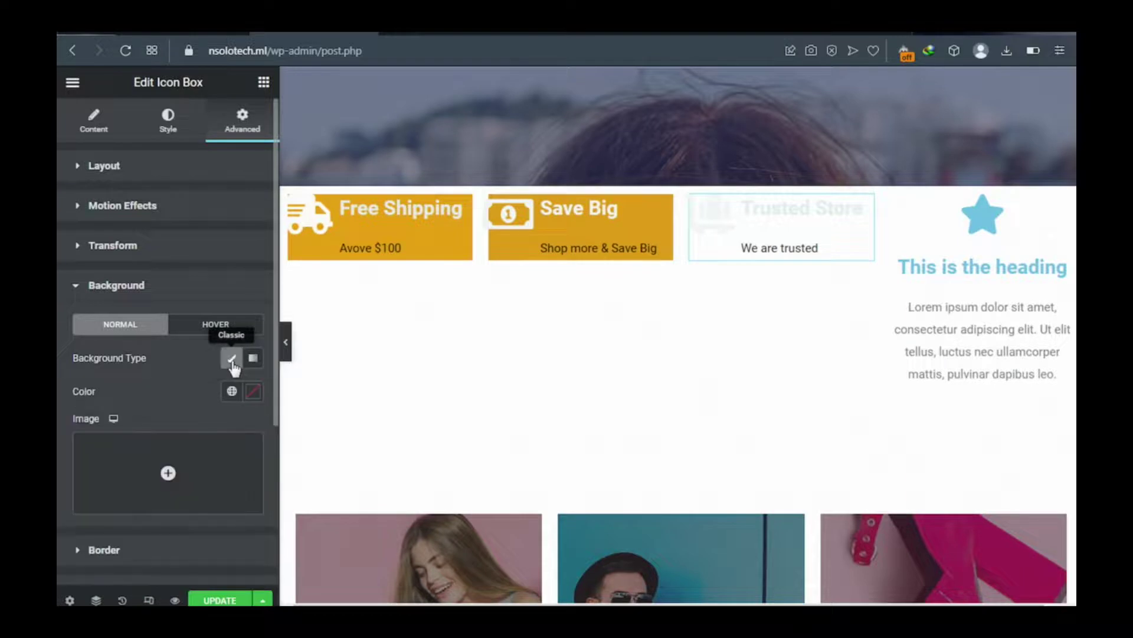
Set the "Trusted Store" box's background color to orange-yellow #DA9307, similar to the two neighboring boxes
click(254, 393)
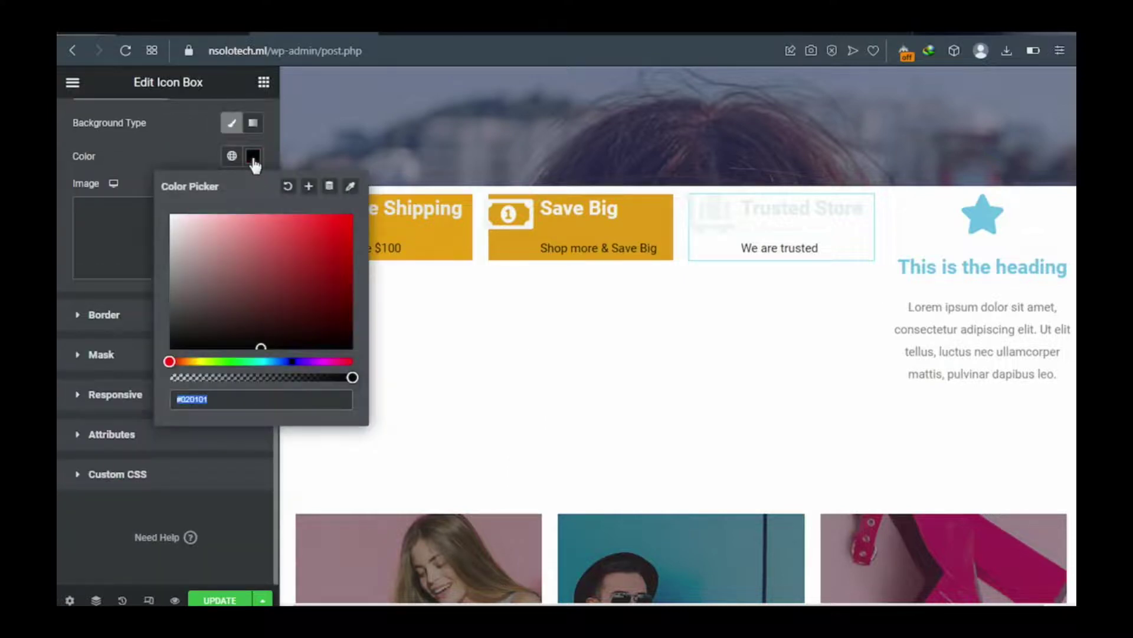
click(191, 361)
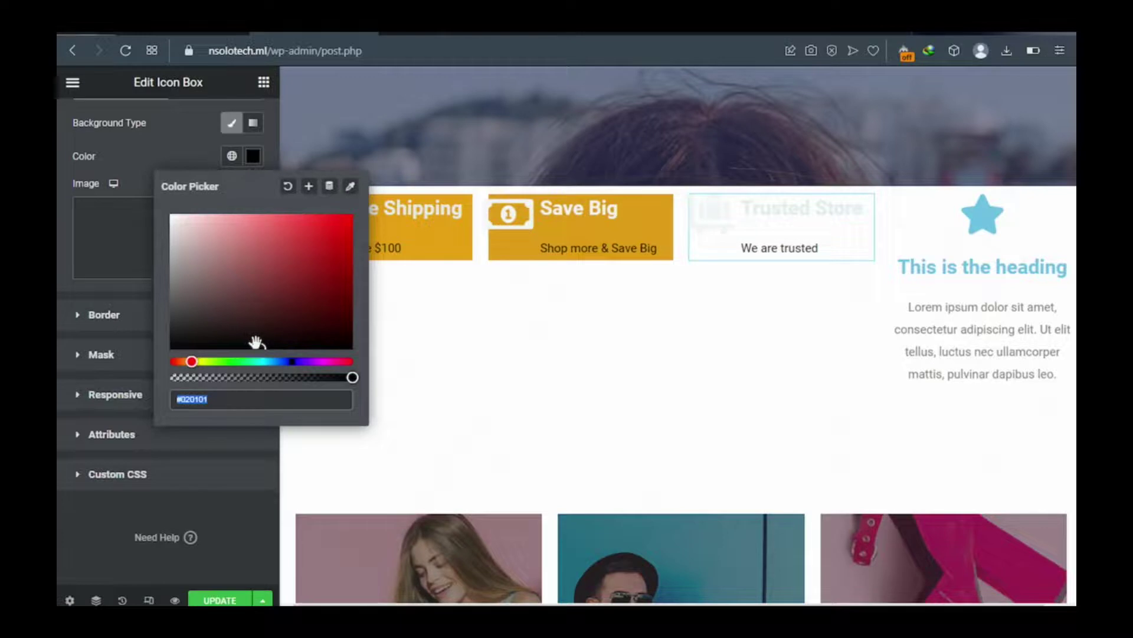
click(184, 362)
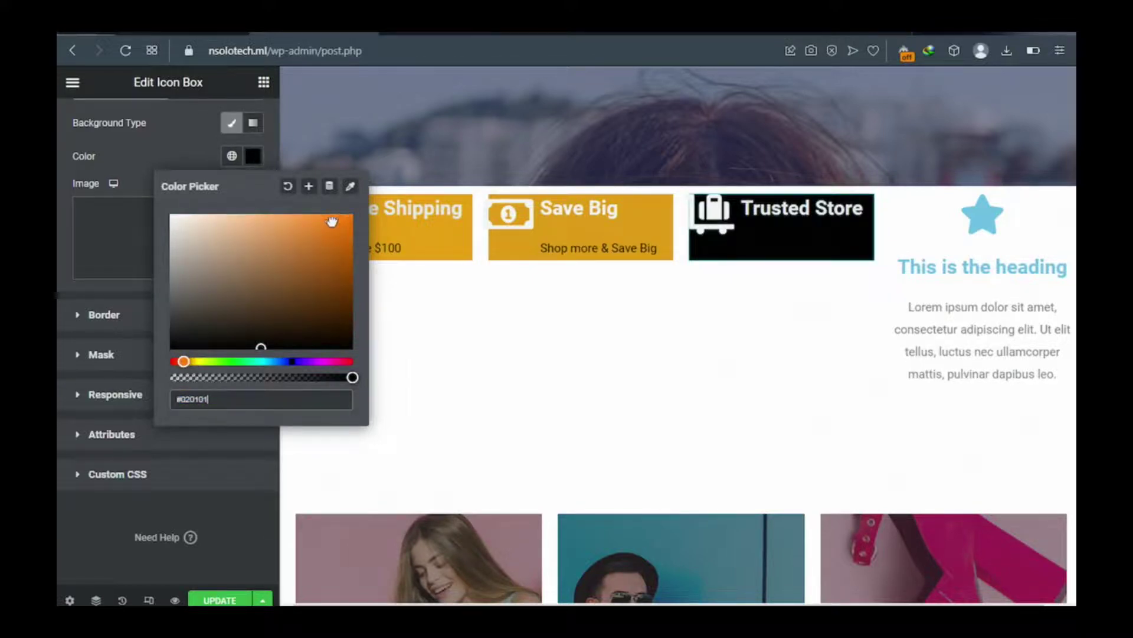
click(345, 232)
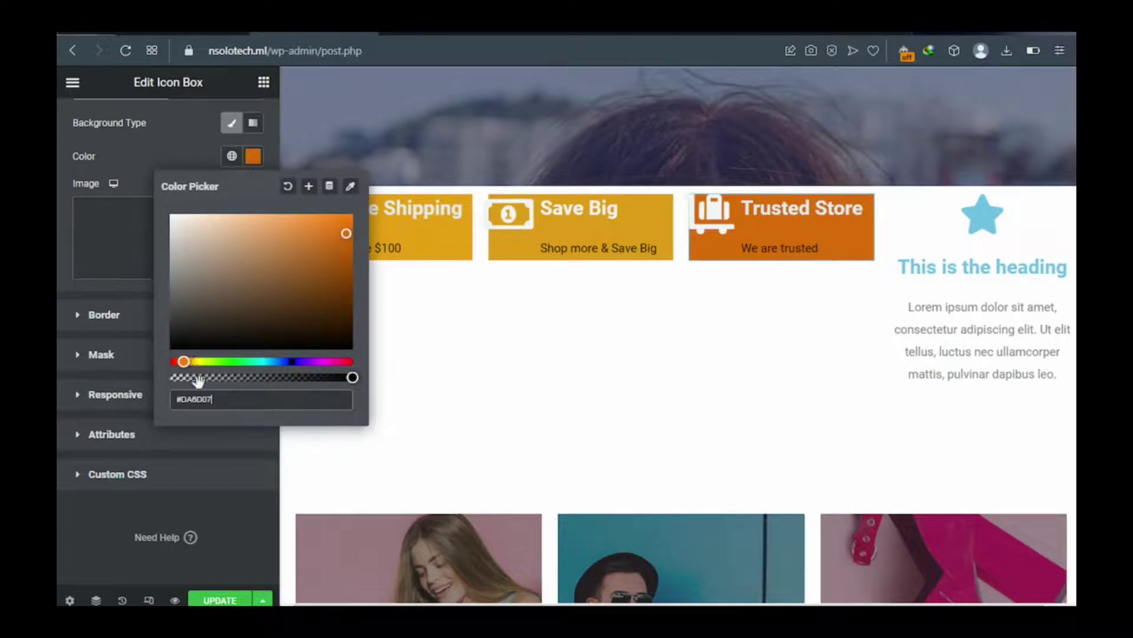
click(185, 399)
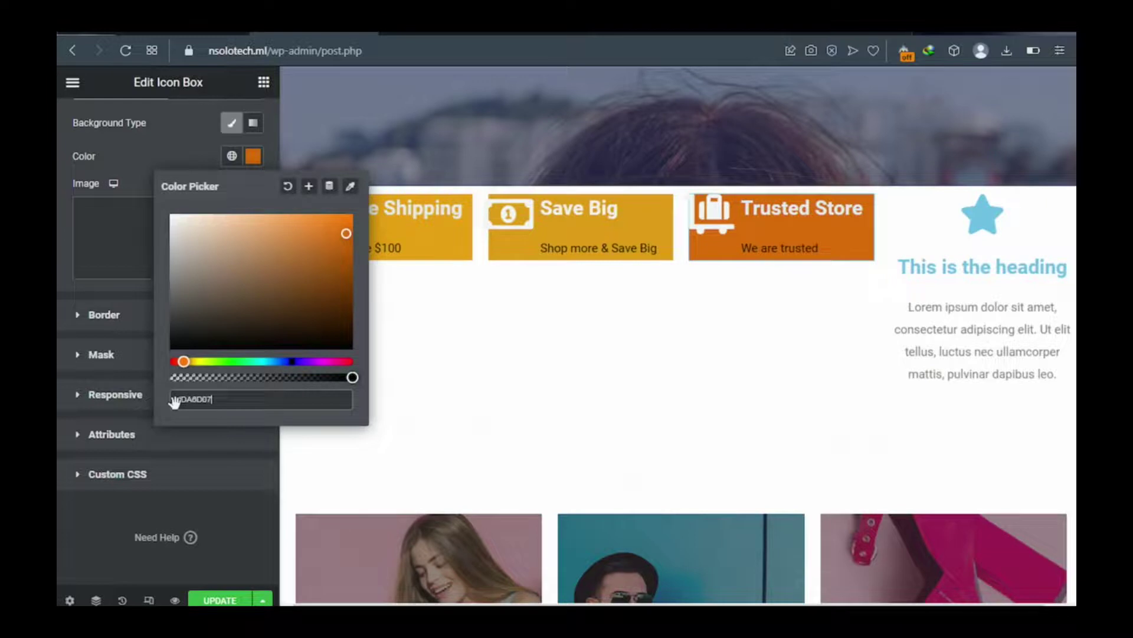
click(193, 361)
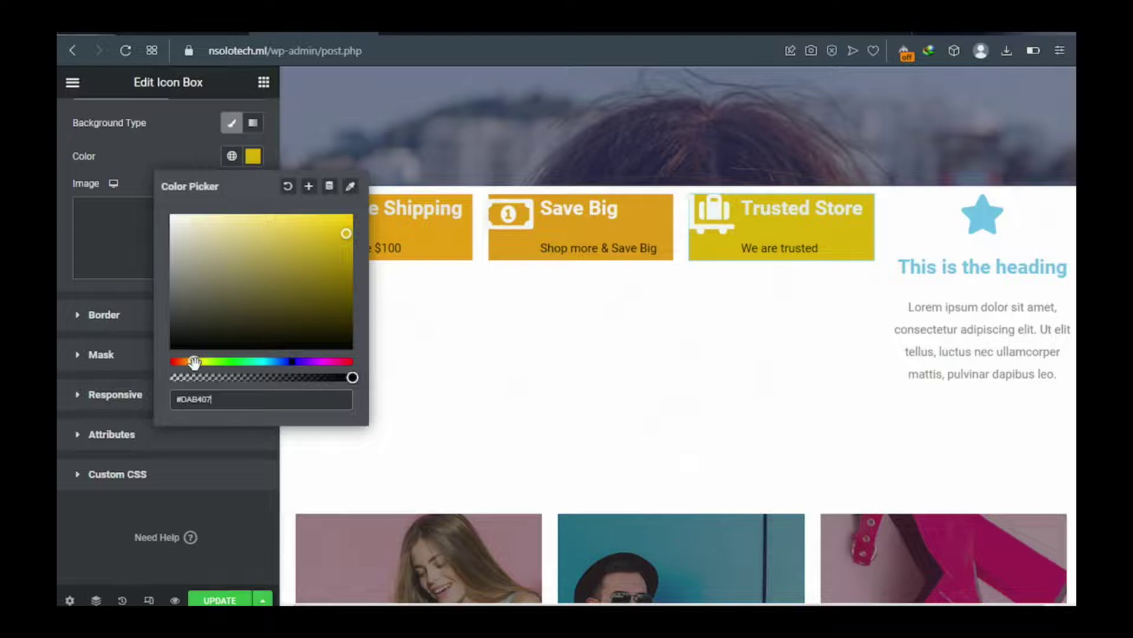
click(193, 362)
click(193, 362)
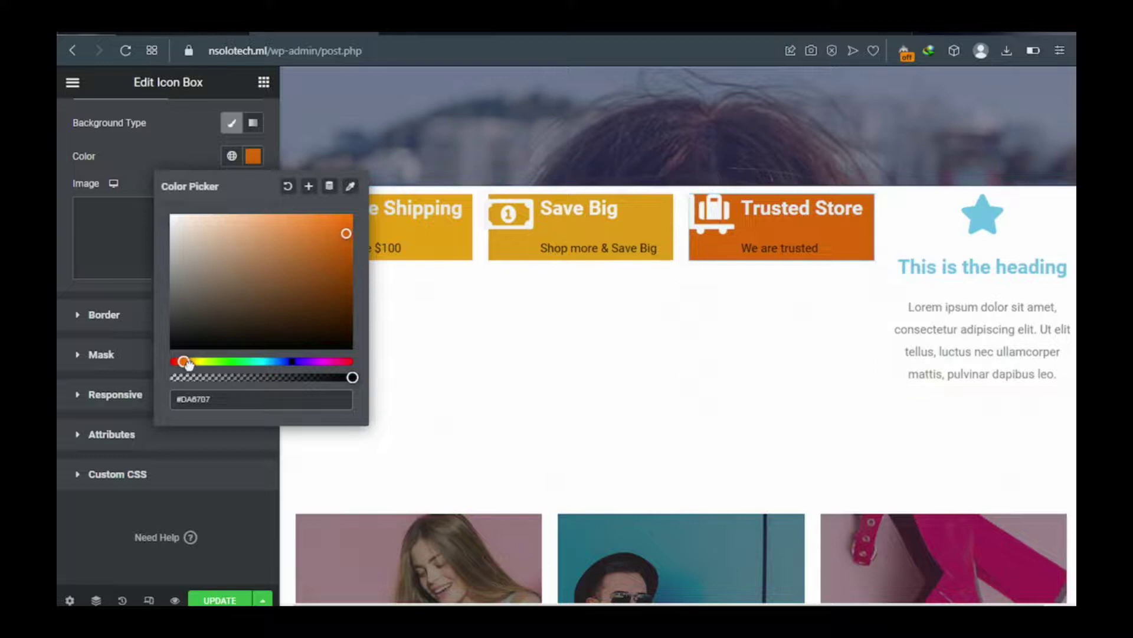
drag(188, 364, 189, 363)
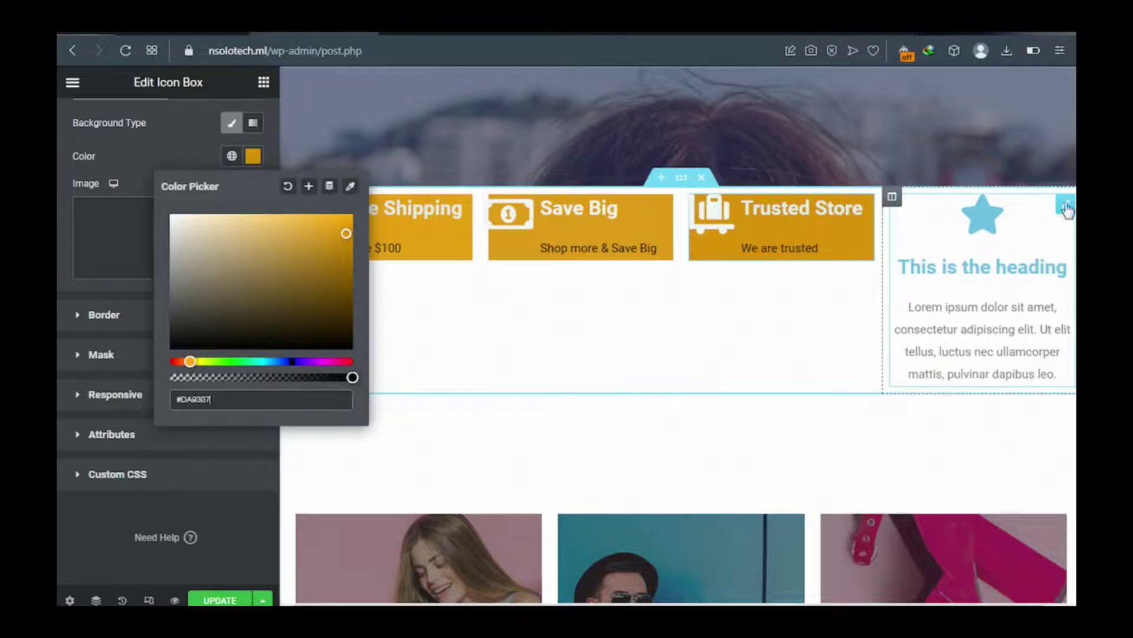
Check the reference site's fourth icon box and set the fourth icon box's icon position to Left
click(1066, 206)
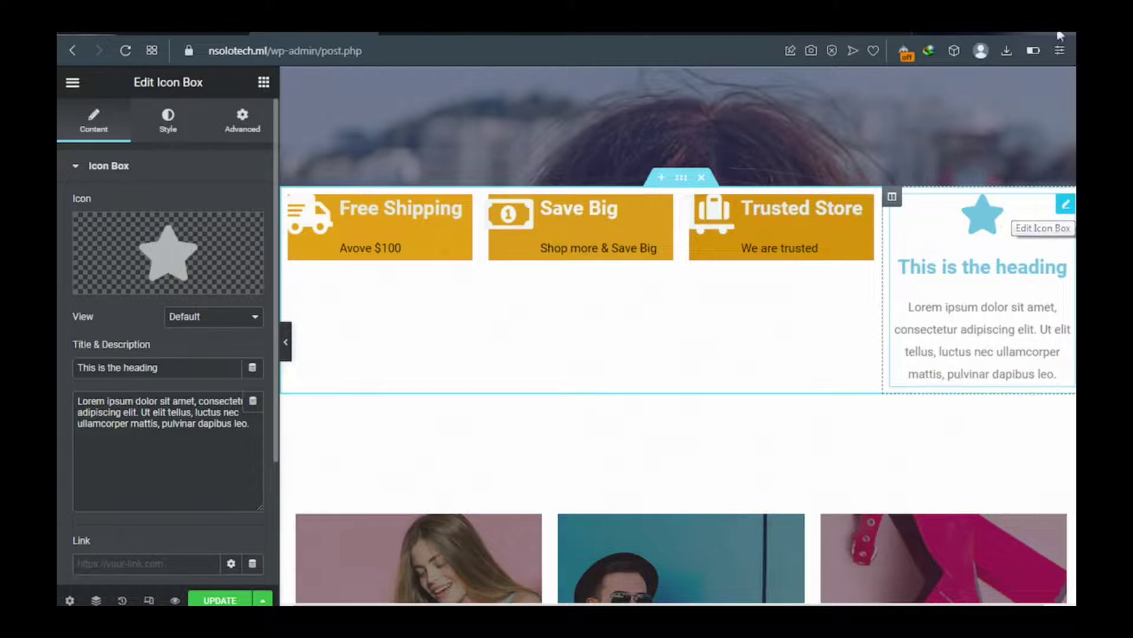
click(867, 32)
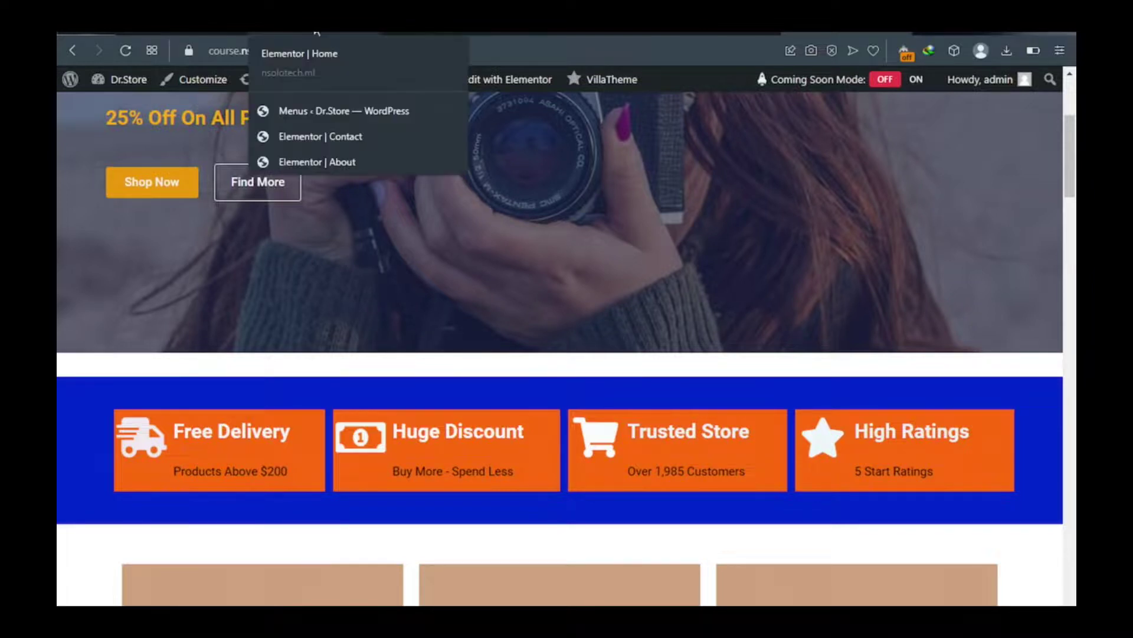
click(317, 32)
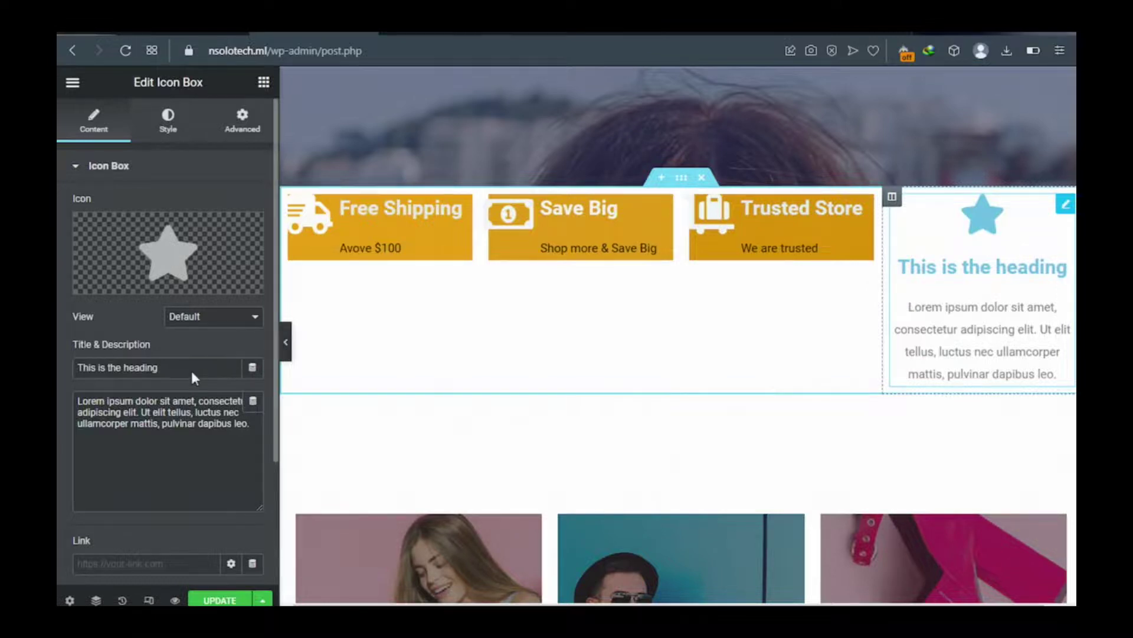
scroll(171, 374, down, 3)
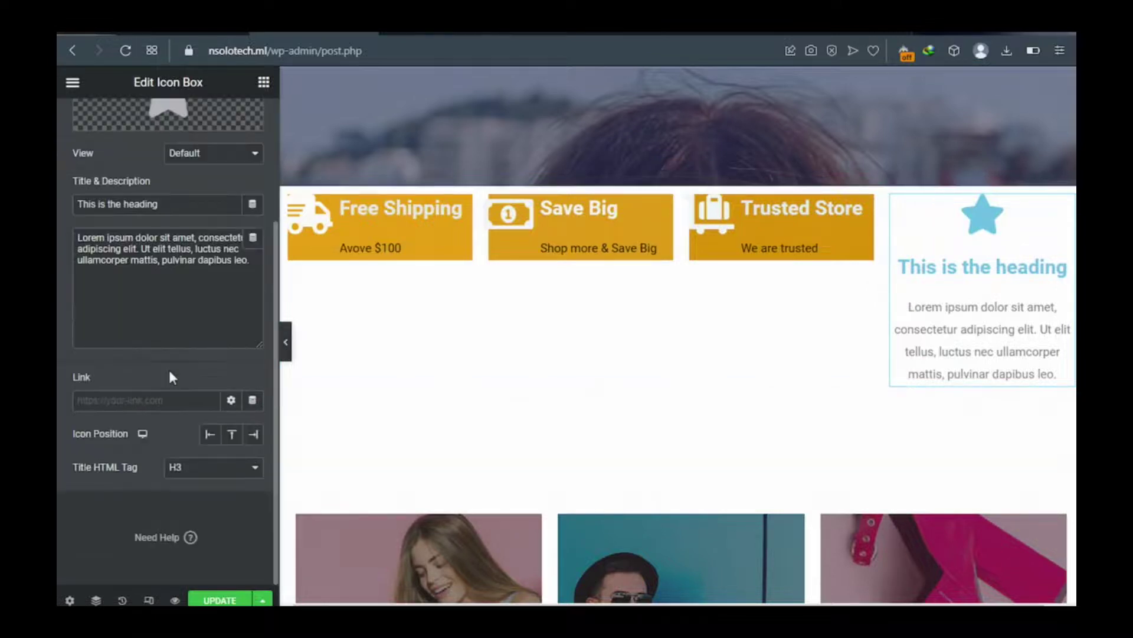
click(210, 437)
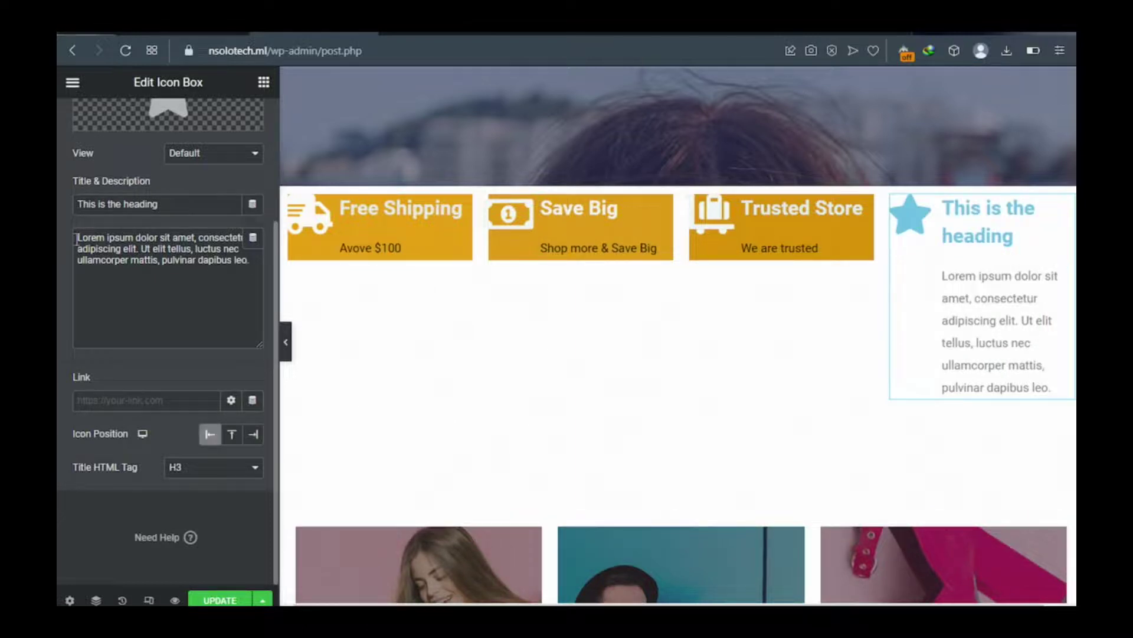
Replace the fourth icon box's placeholder description with "We have good rating"
click(76, 239)
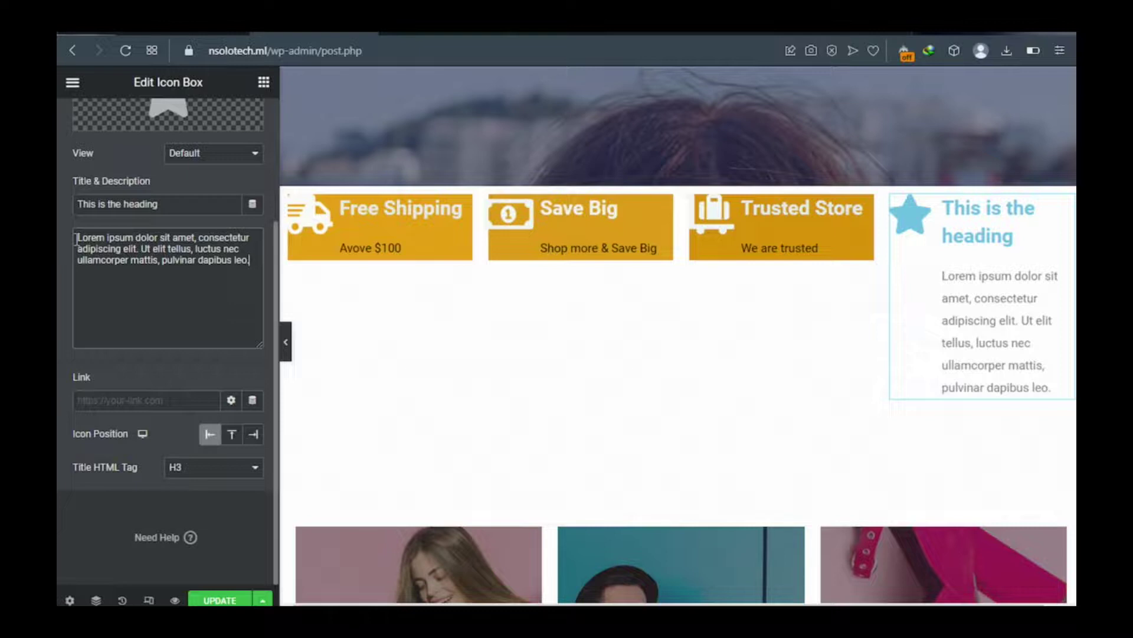
key(ctrl+a)
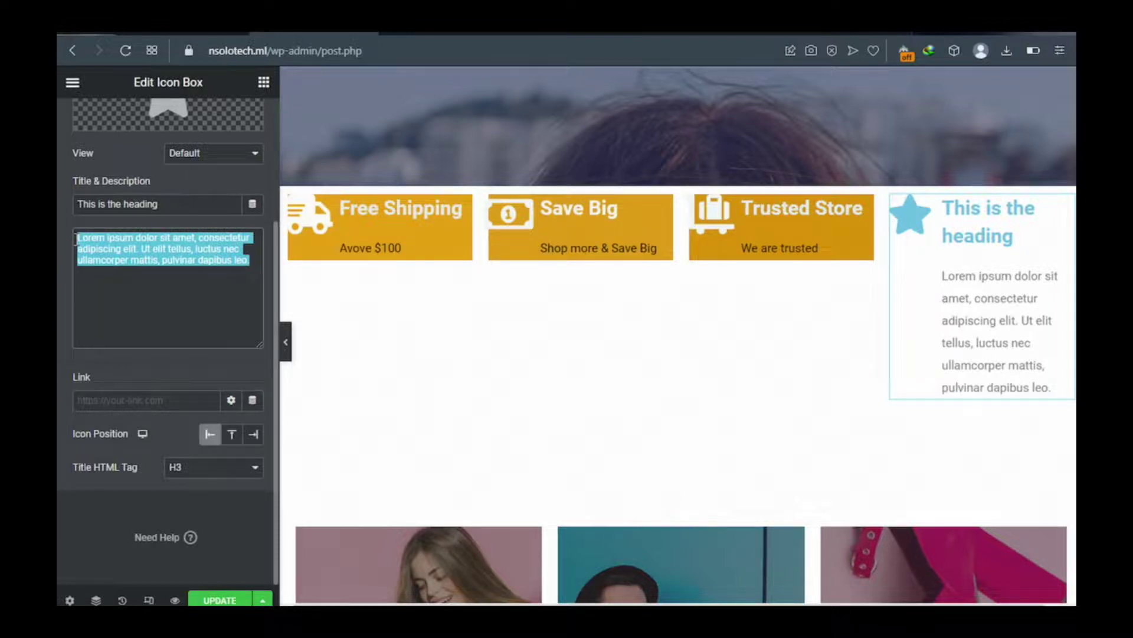
text(We have good)
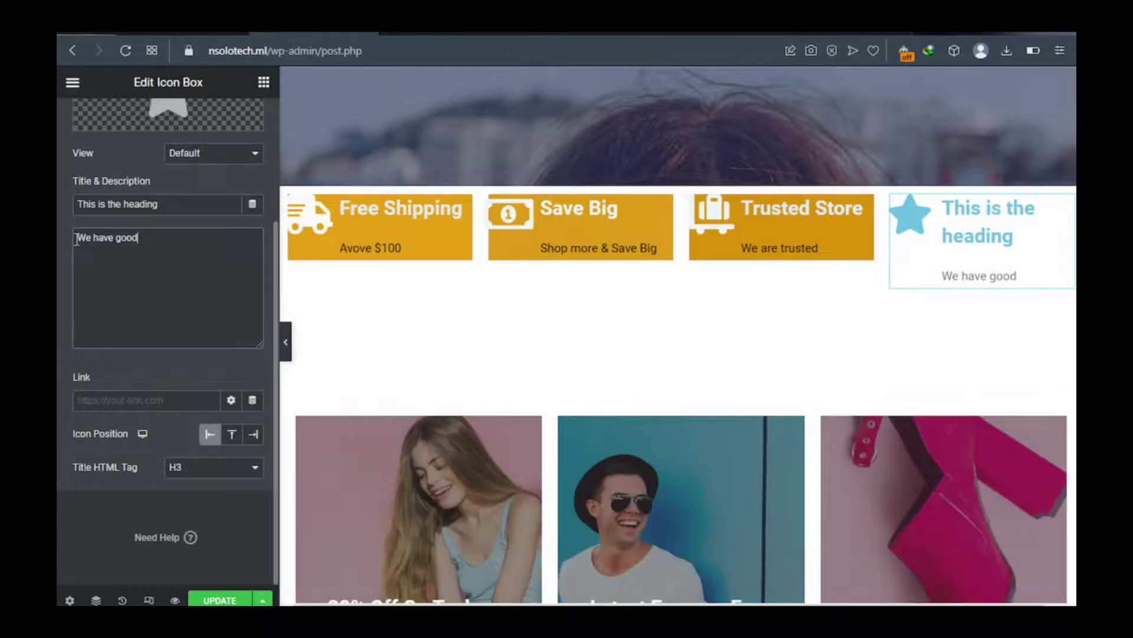
key(ctrl+a)
key(BackSpace)
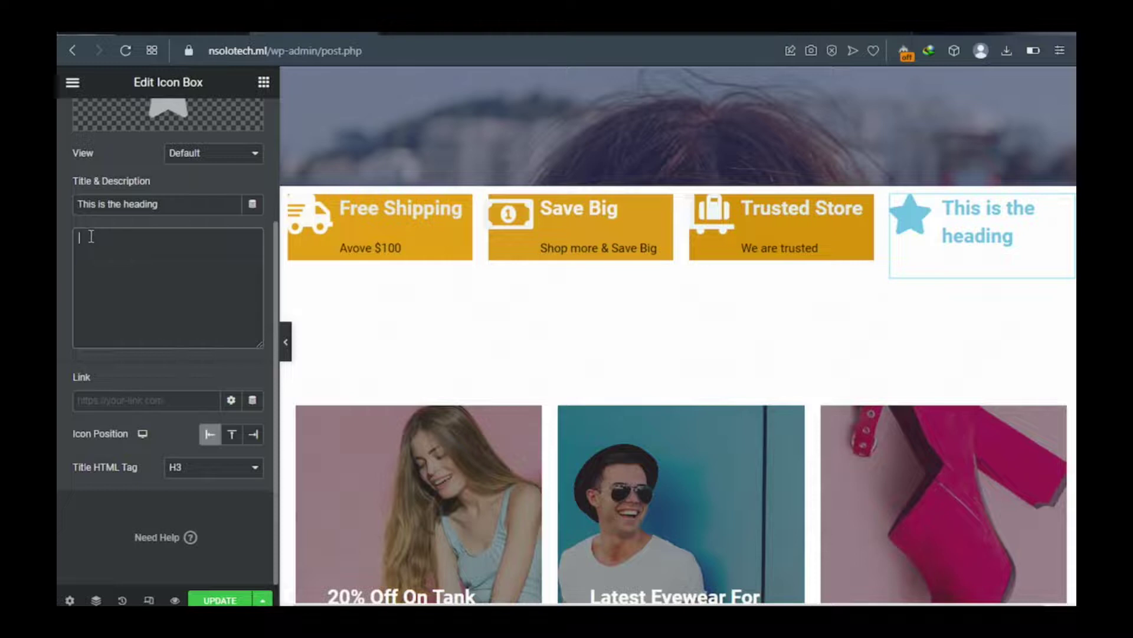
text(We)
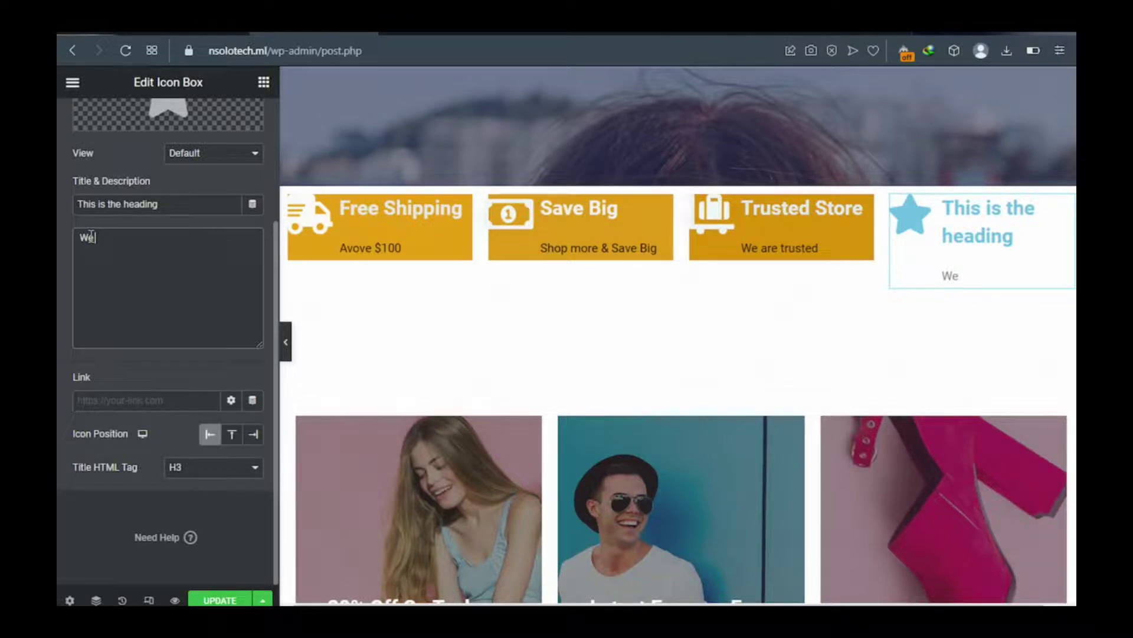
text(have good rating)
key(ctrl+a)
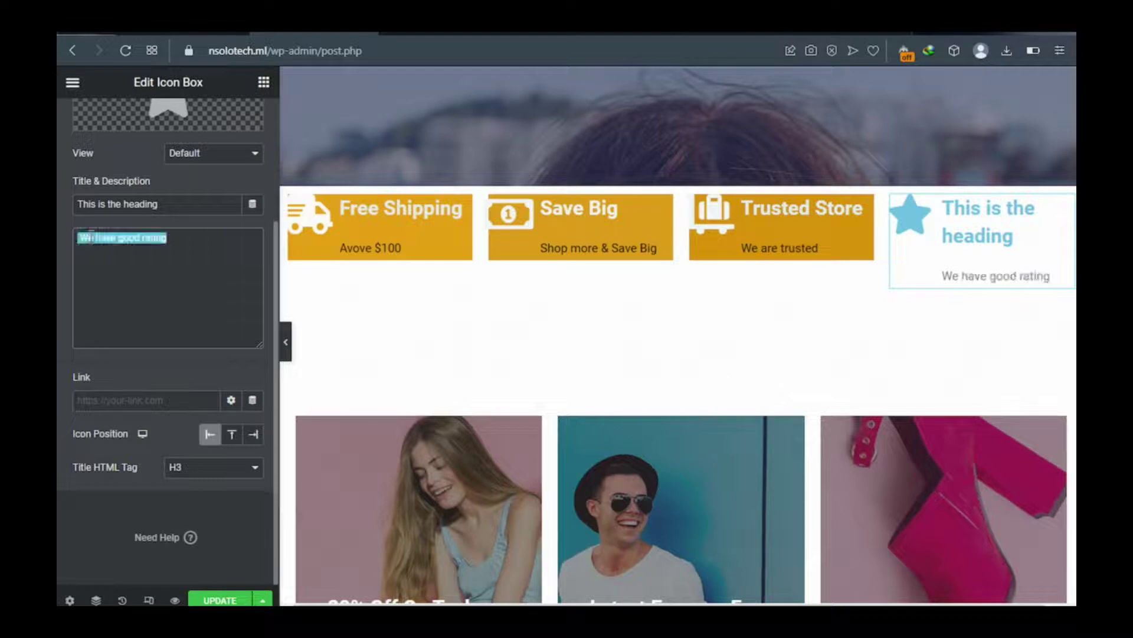
click(179, 242)
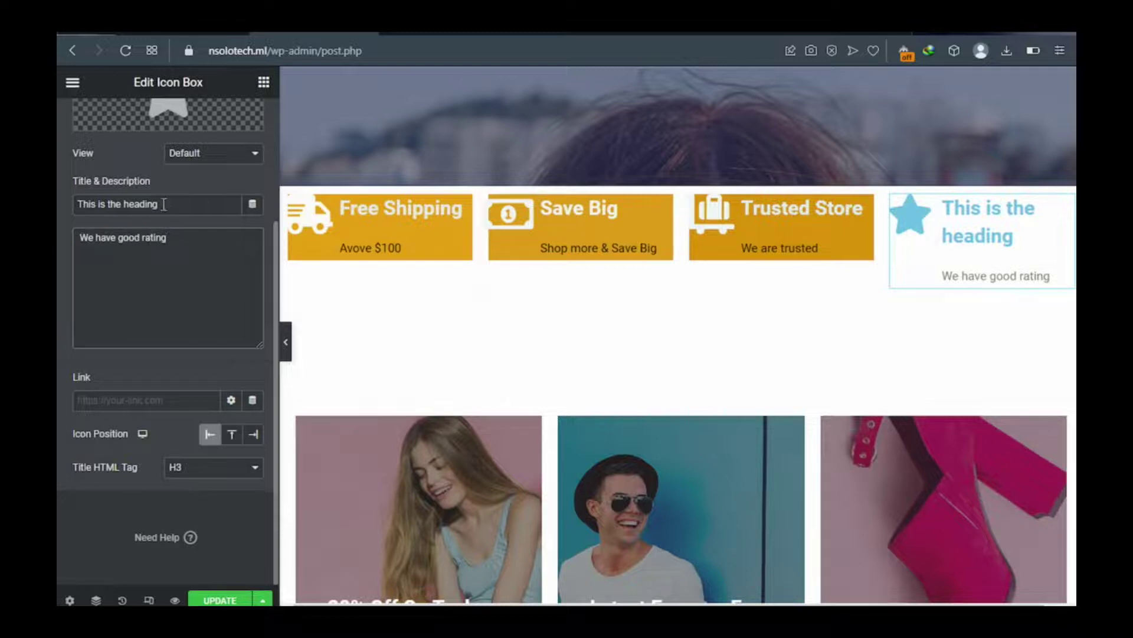
Change the fourth icon box's title to "Good reviews"
triple_click(100, 205)
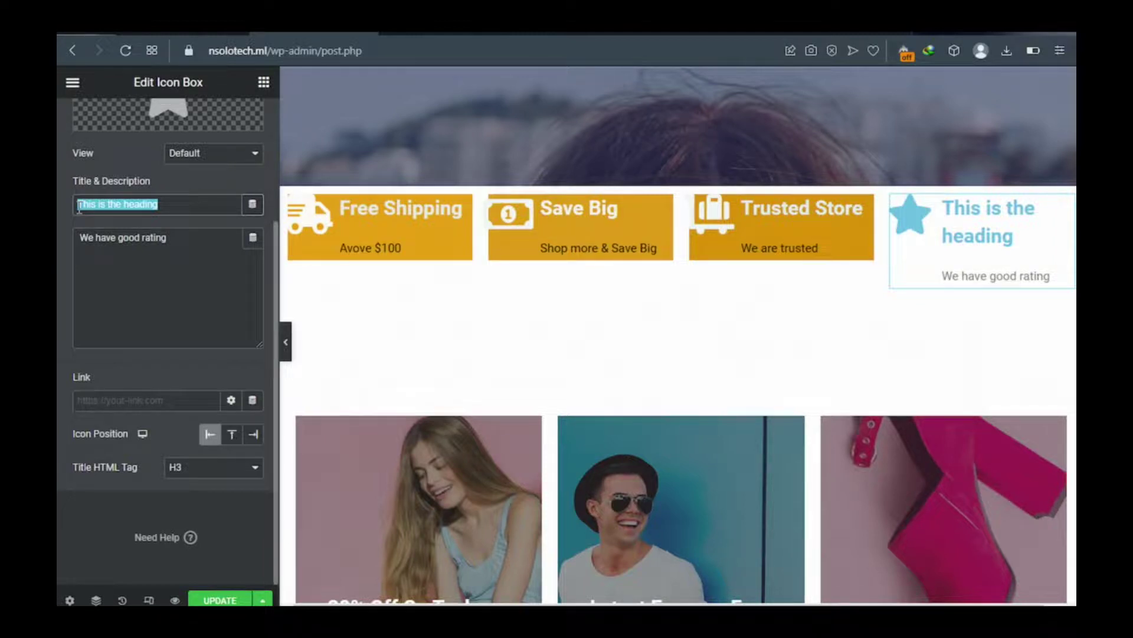
text(Good)
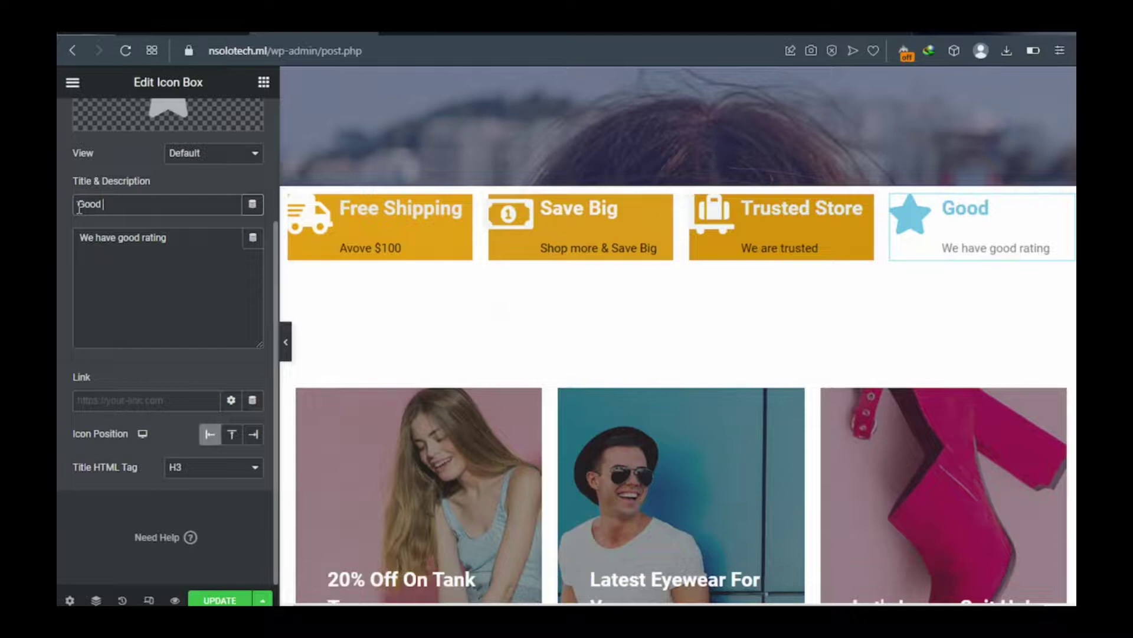
text( revi)
text(ews)
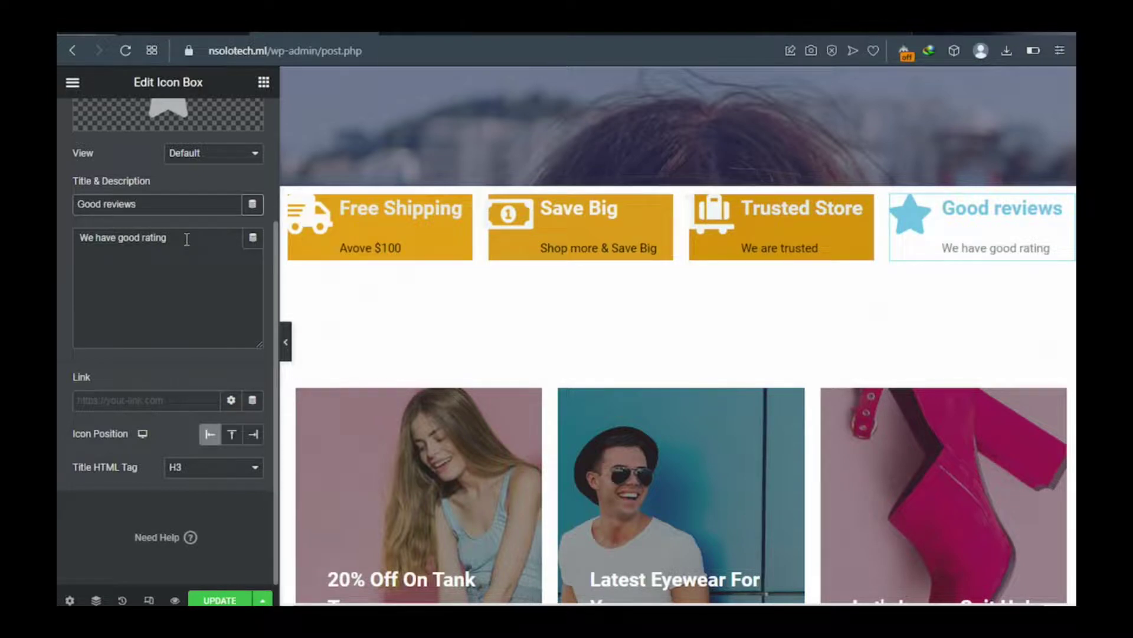
Set the "Good reviews" box's primary icon color to off-white #ECF0F2 in its normal state
scroll(187, 239, up, 3)
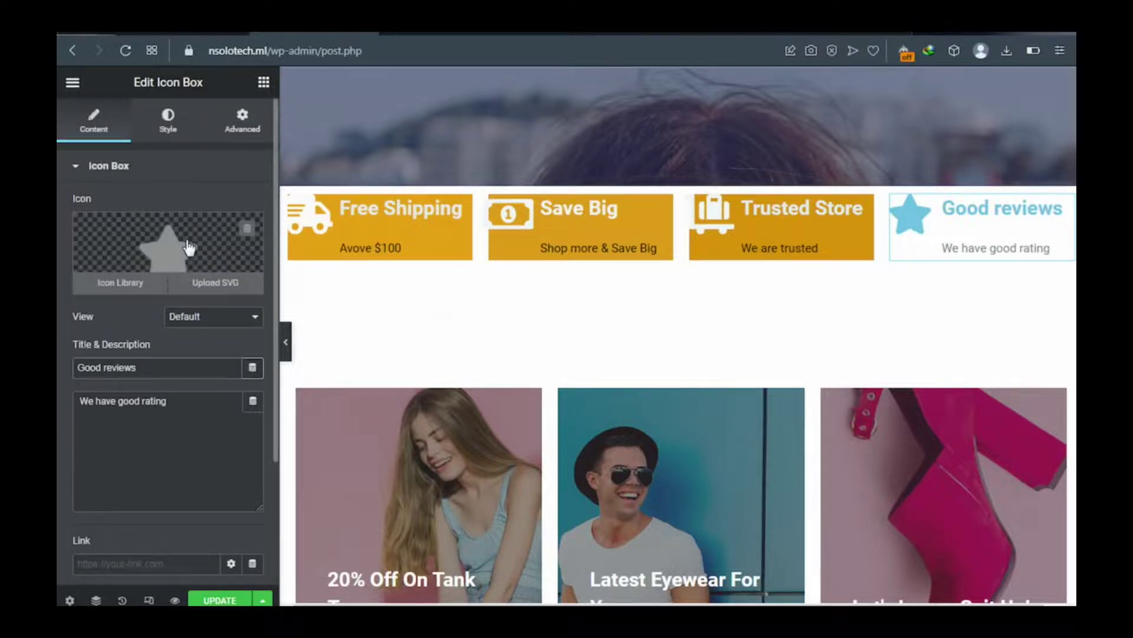
click(169, 123)
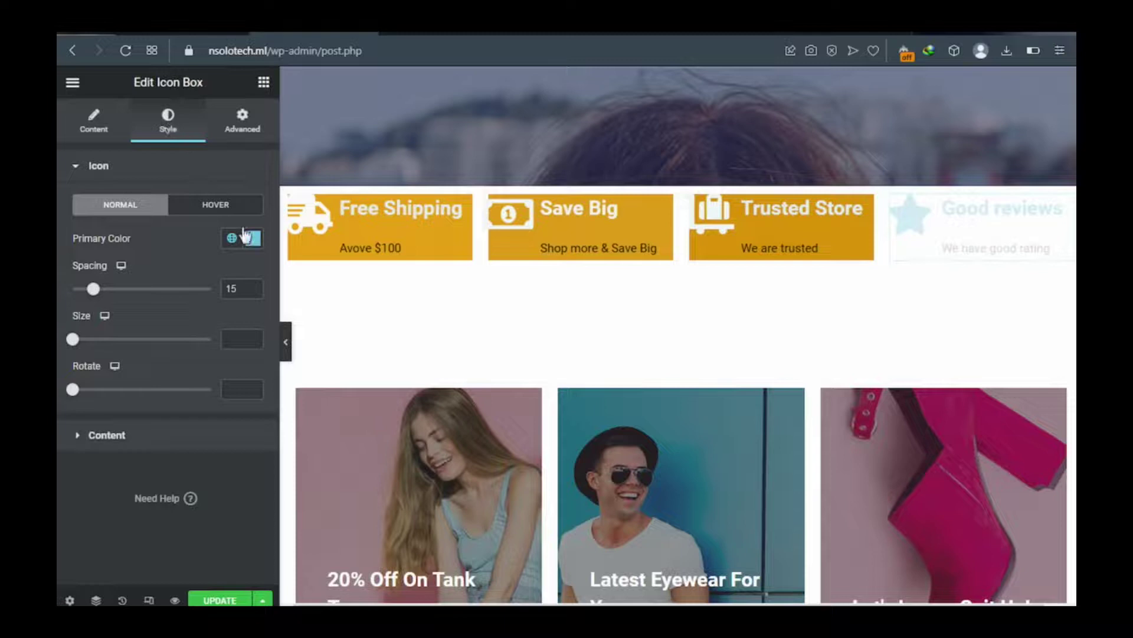
click(253, 239)
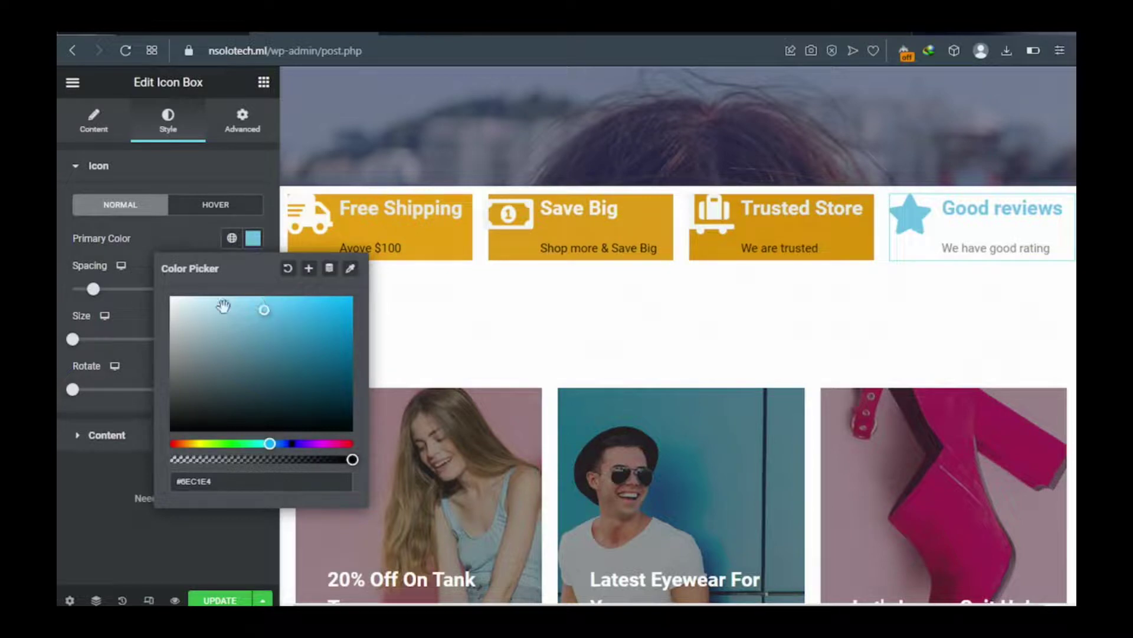
click(174, 304)
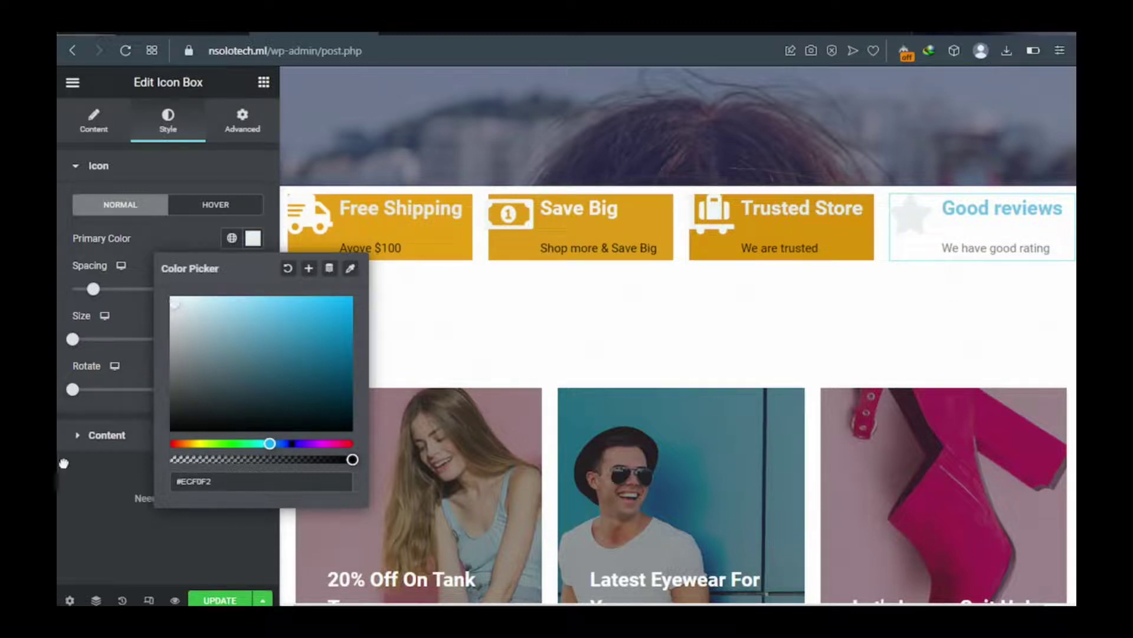
Set the "Good reviews" box's title color to off-white #EEF3F5
click(81, 436)
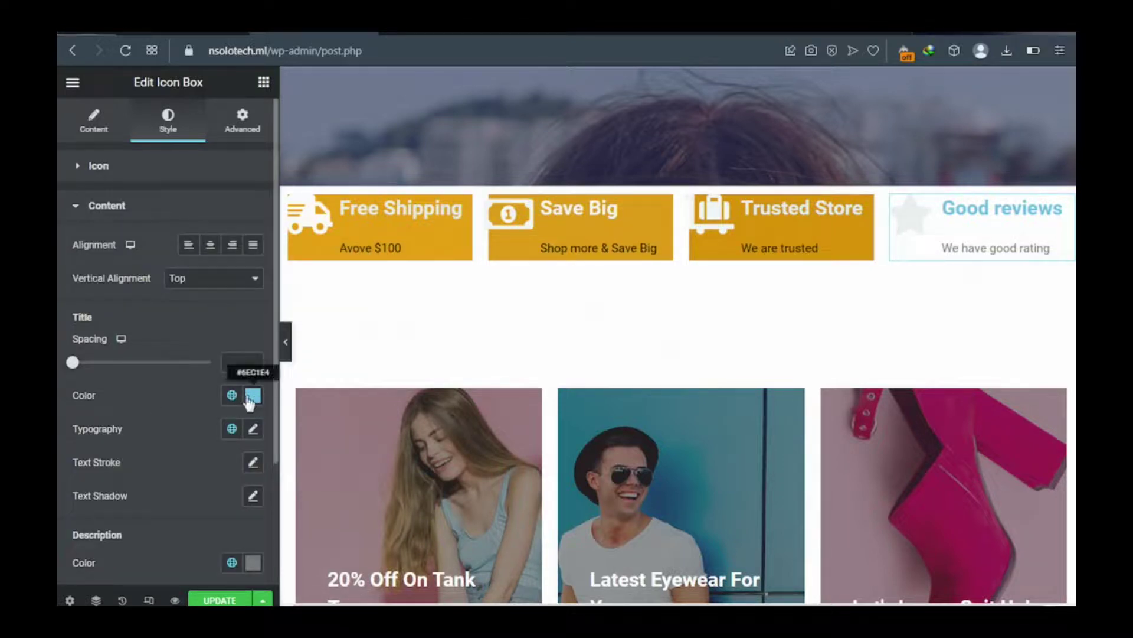
click(252, 396)
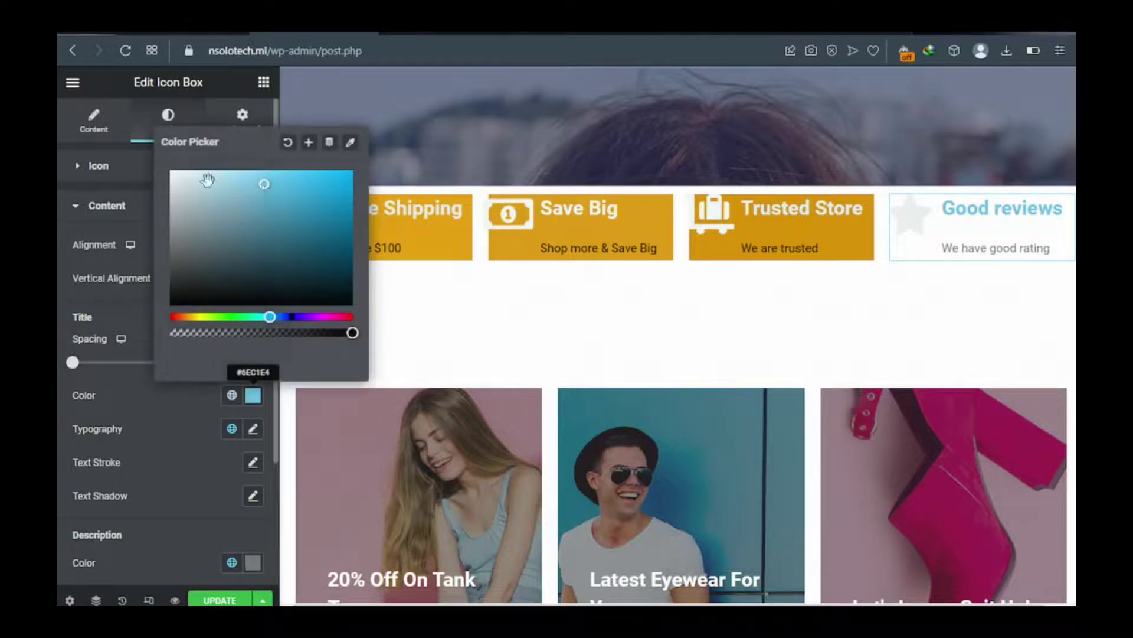
click(175, 175)
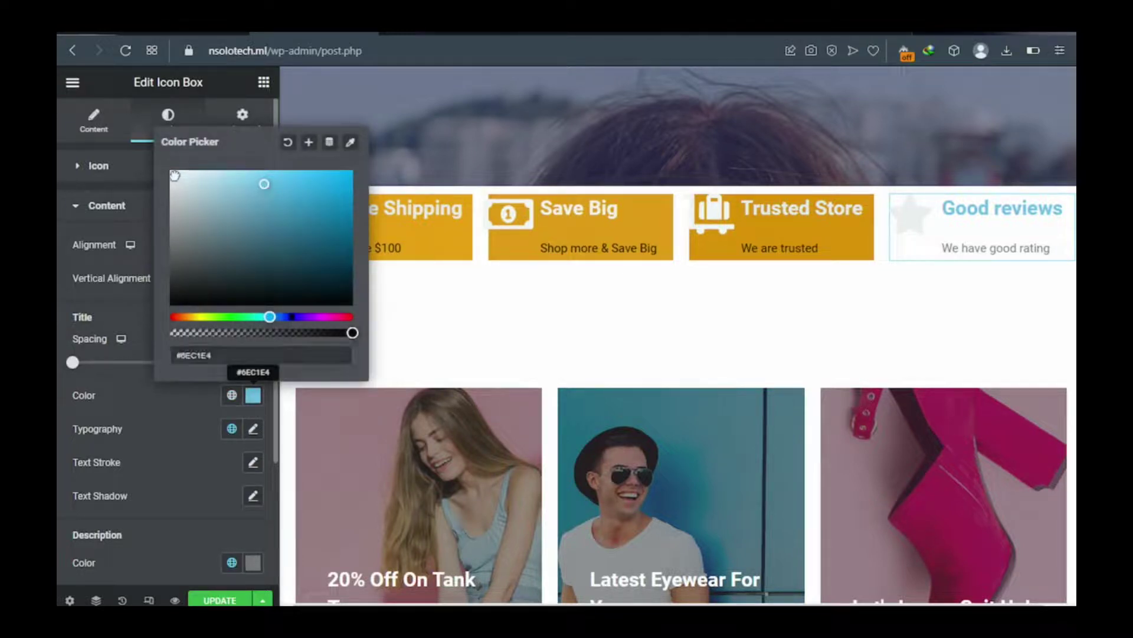
drag(174, 175, 173, 174)
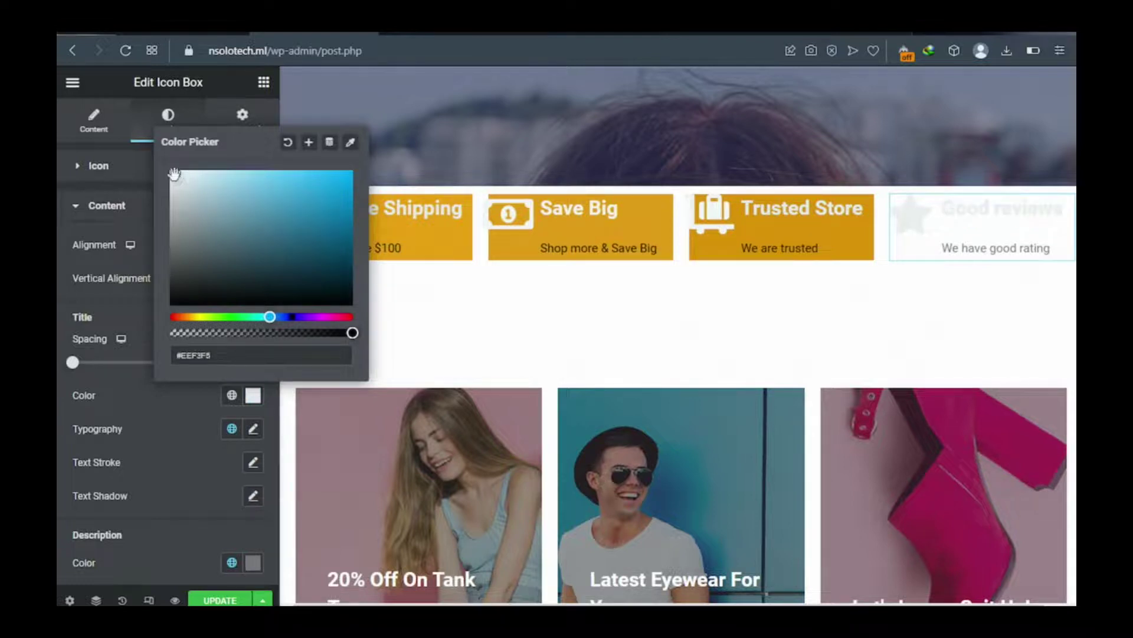
Set the "Good reviews" box's description color to near-black #070404
click(253, 563)
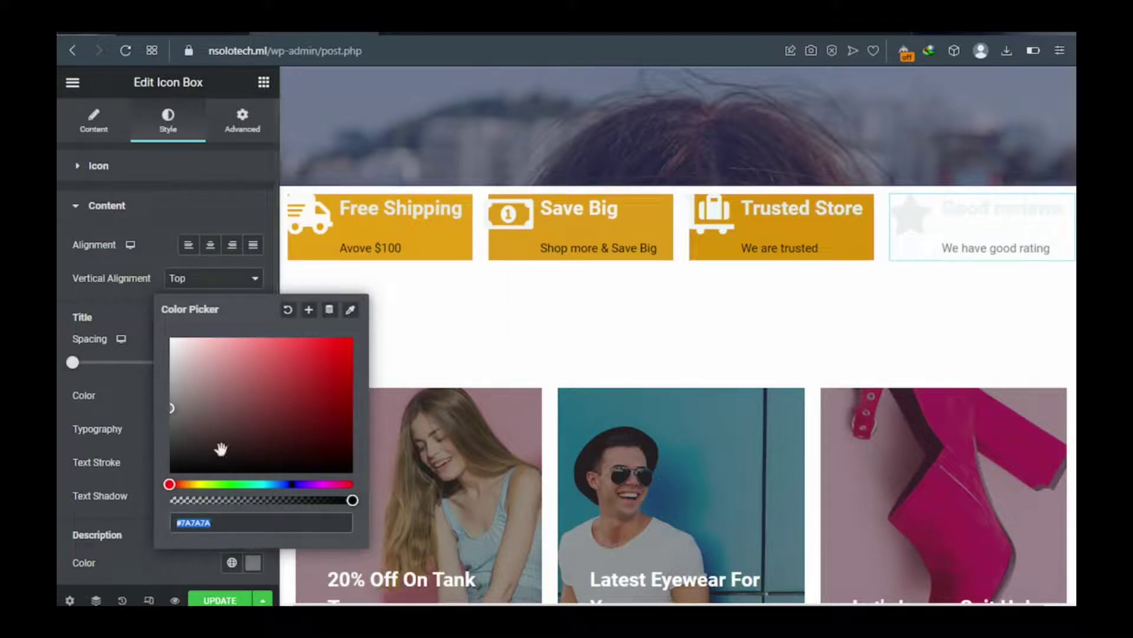
text(#000000)
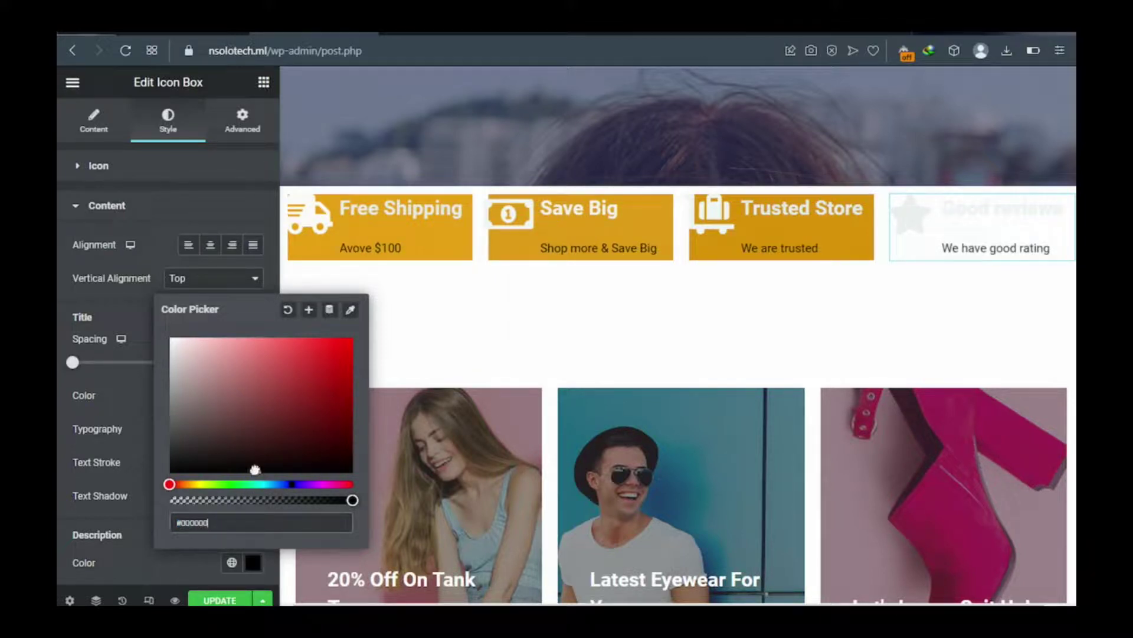
click(254, 468)
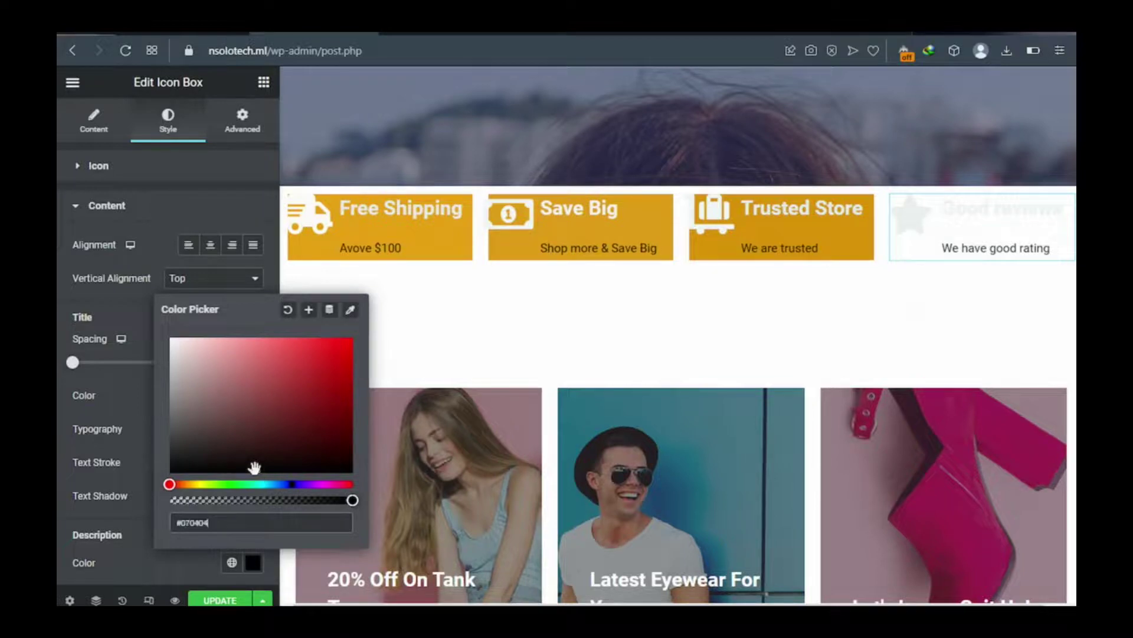
Give the "Good reviews" icon box a classic background type in its normal state
click(246, 122)
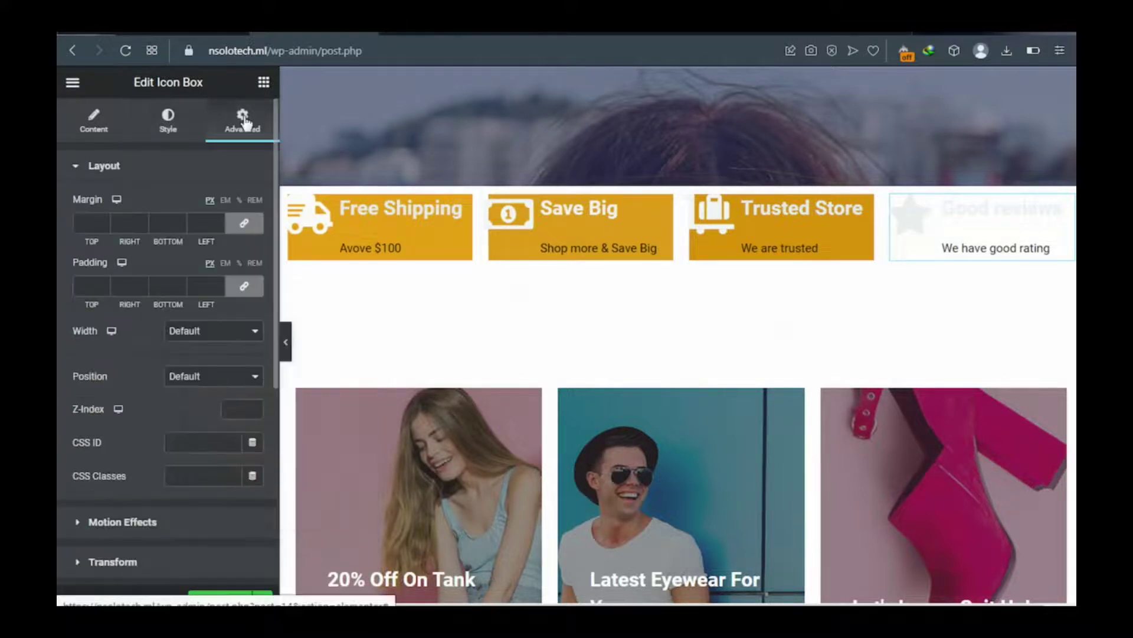
scroll(218, 260, down, 3)
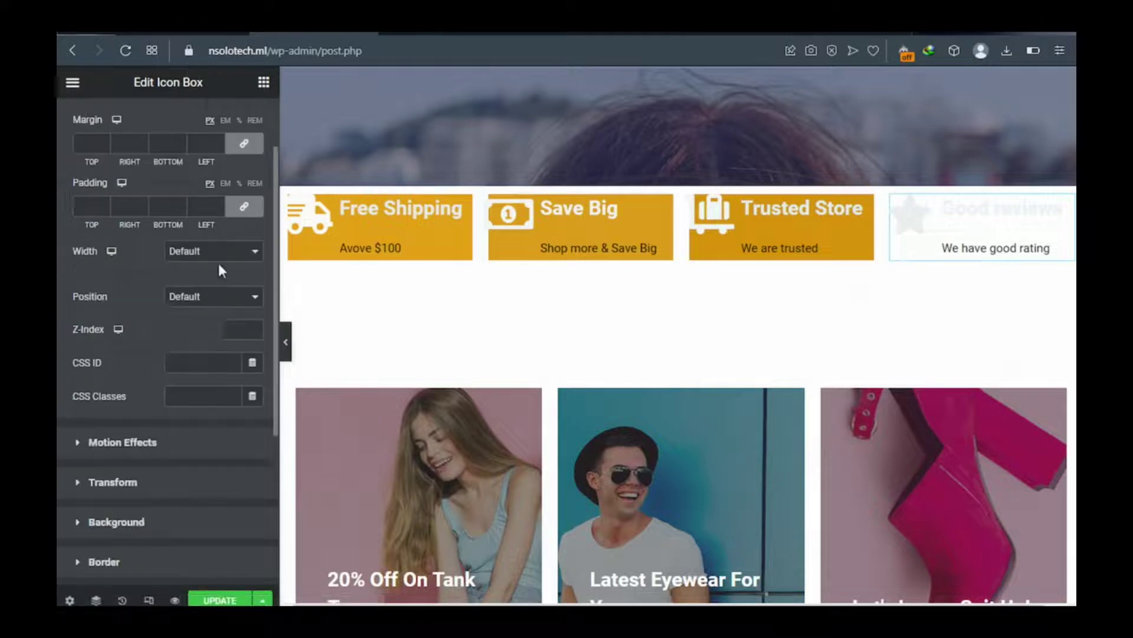
scroll(79, 443, down, 2)
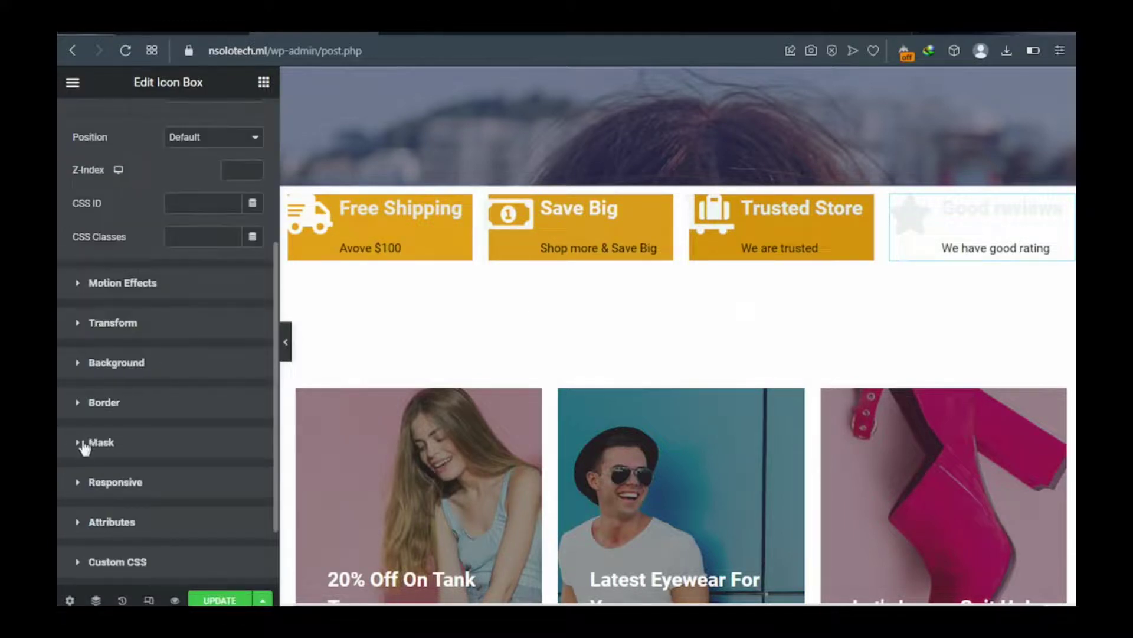
scroll(92, 363, down, 2)
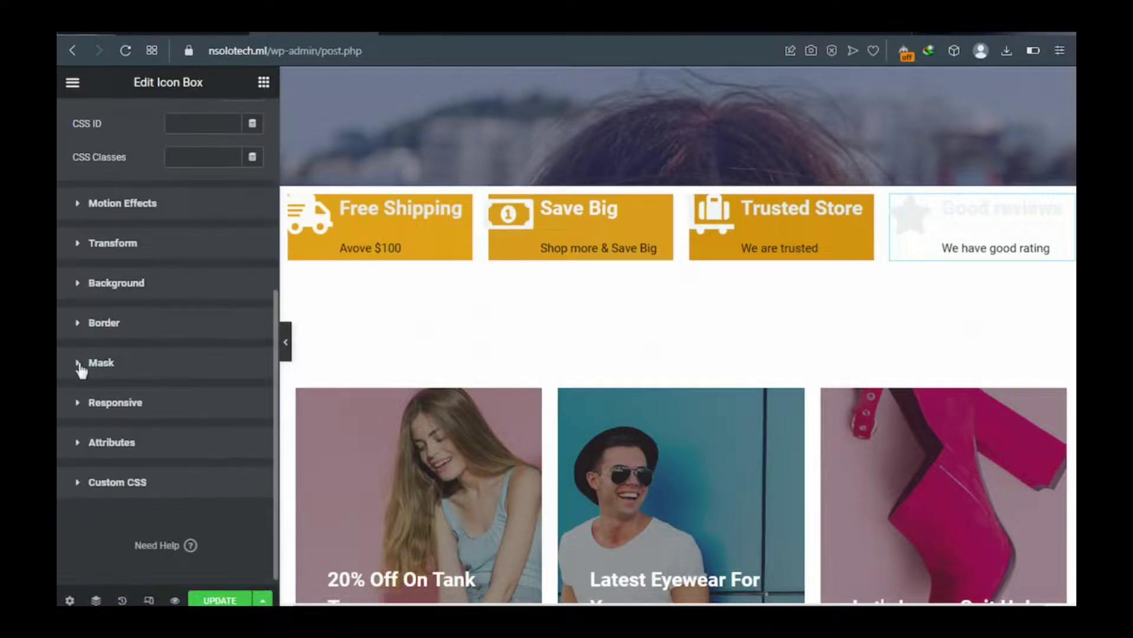
click(77, 286)
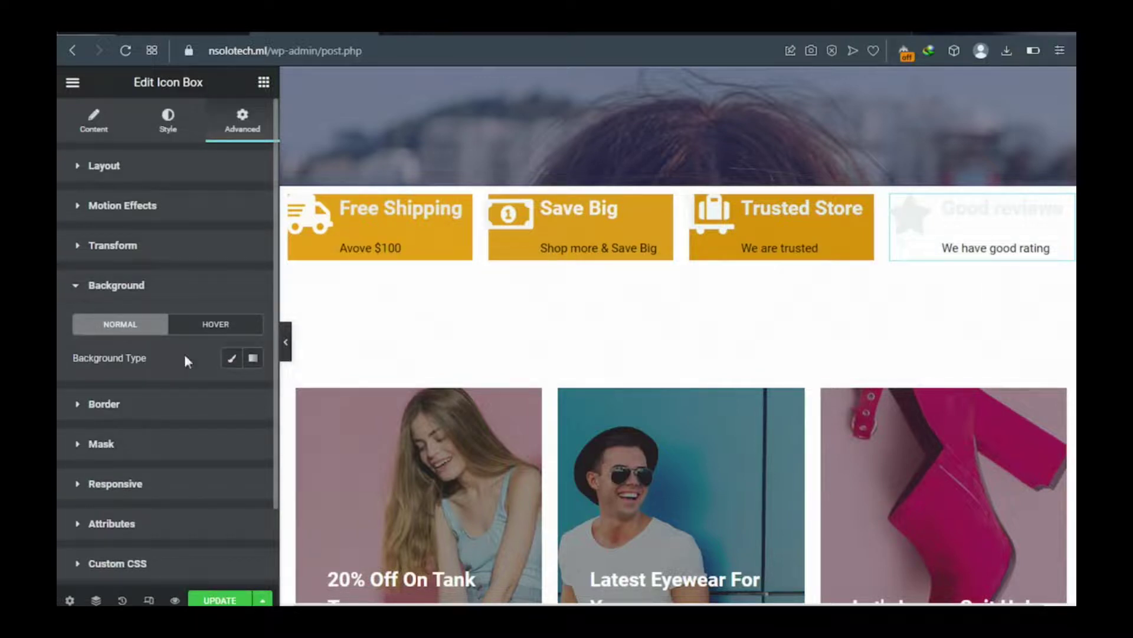
click(231, 362)
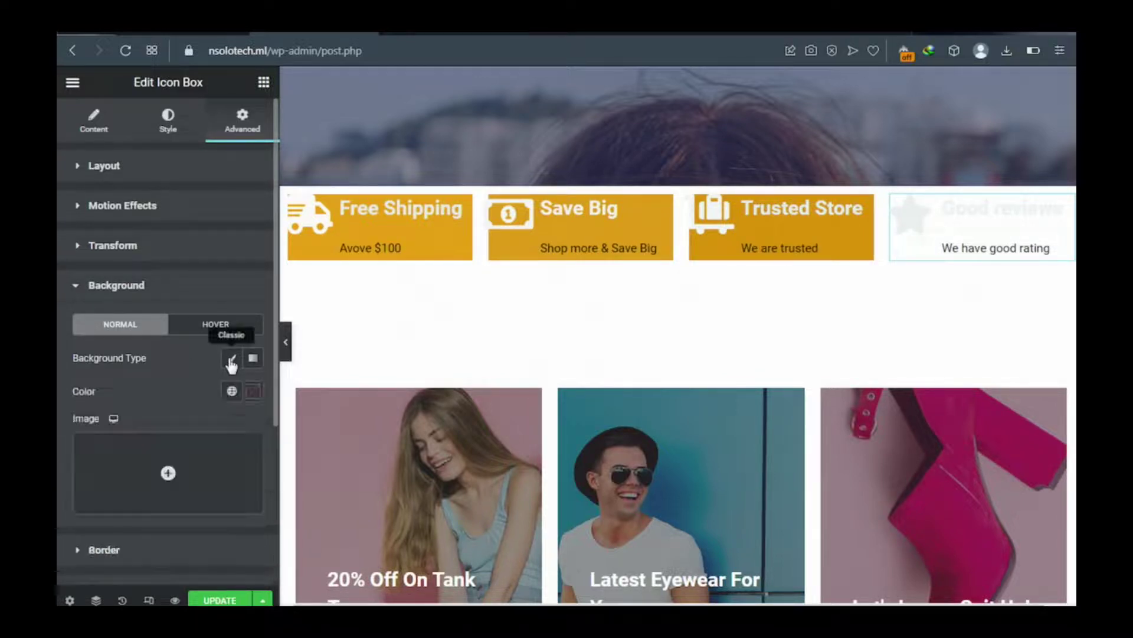
Set the "Good reviews" box's background color to orange-yellow #E9AA3A and update the page
click(252, 394)
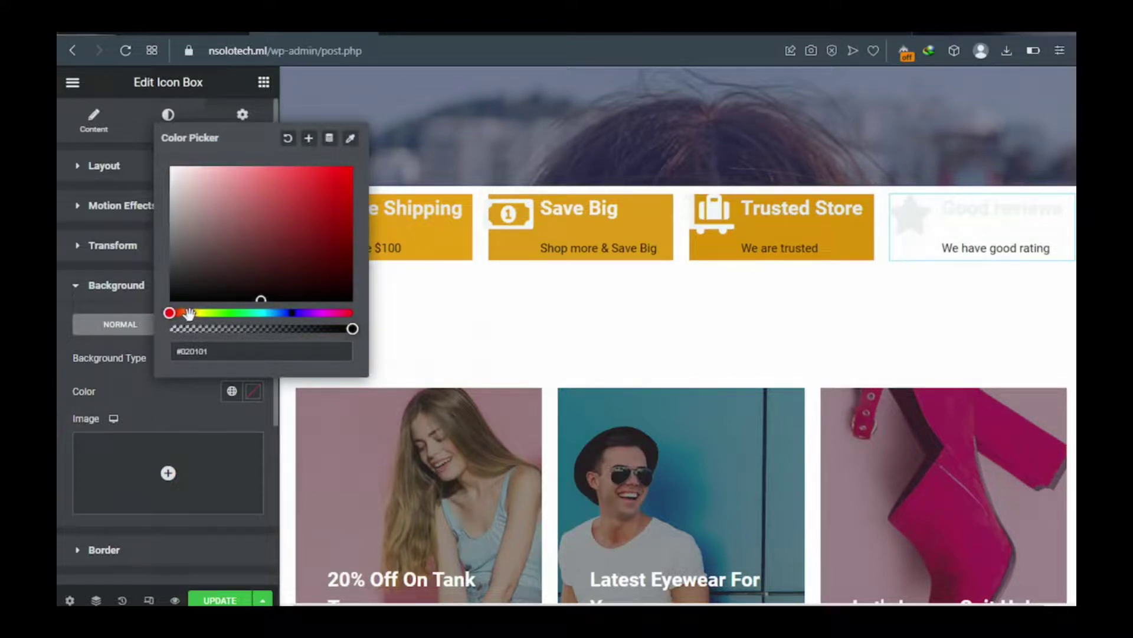
click(188, 313)
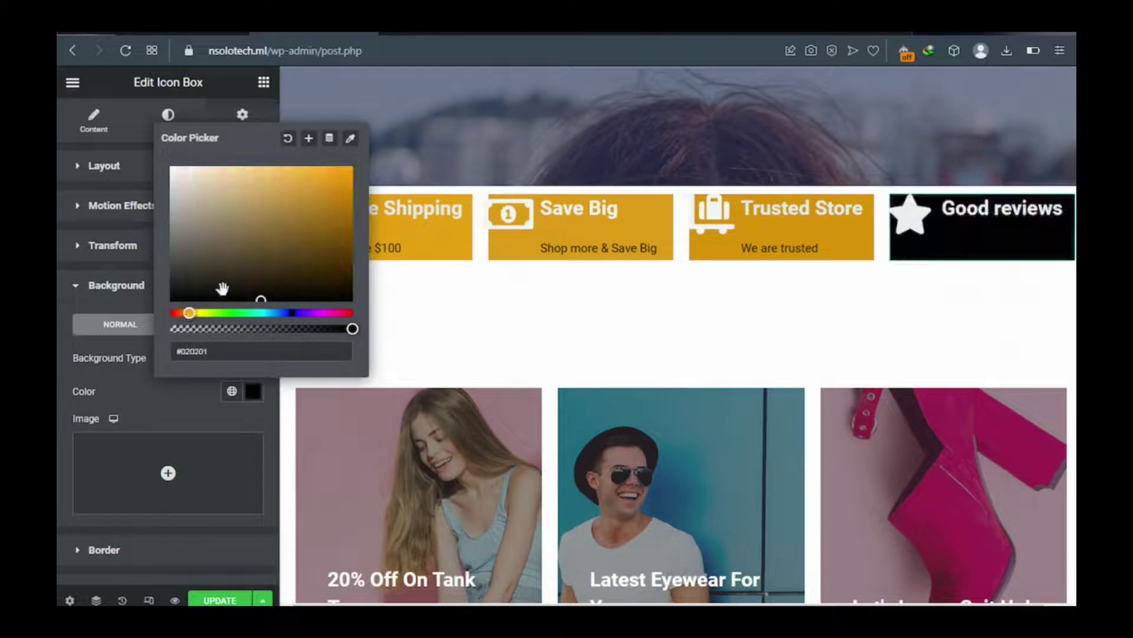
click(308, 176)
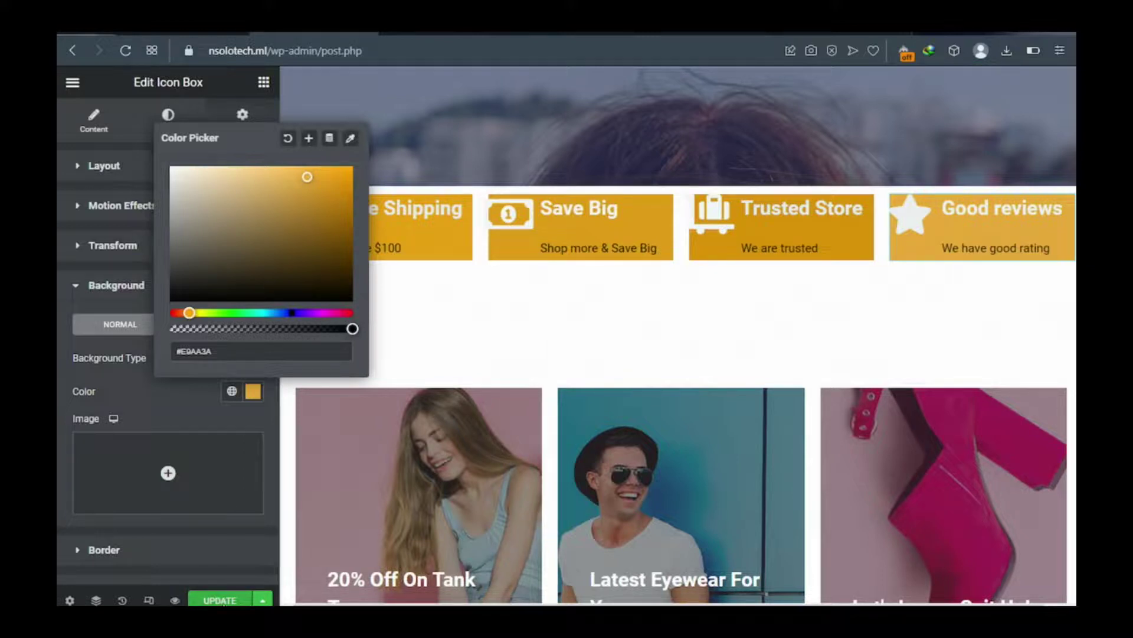
click(222, 601)
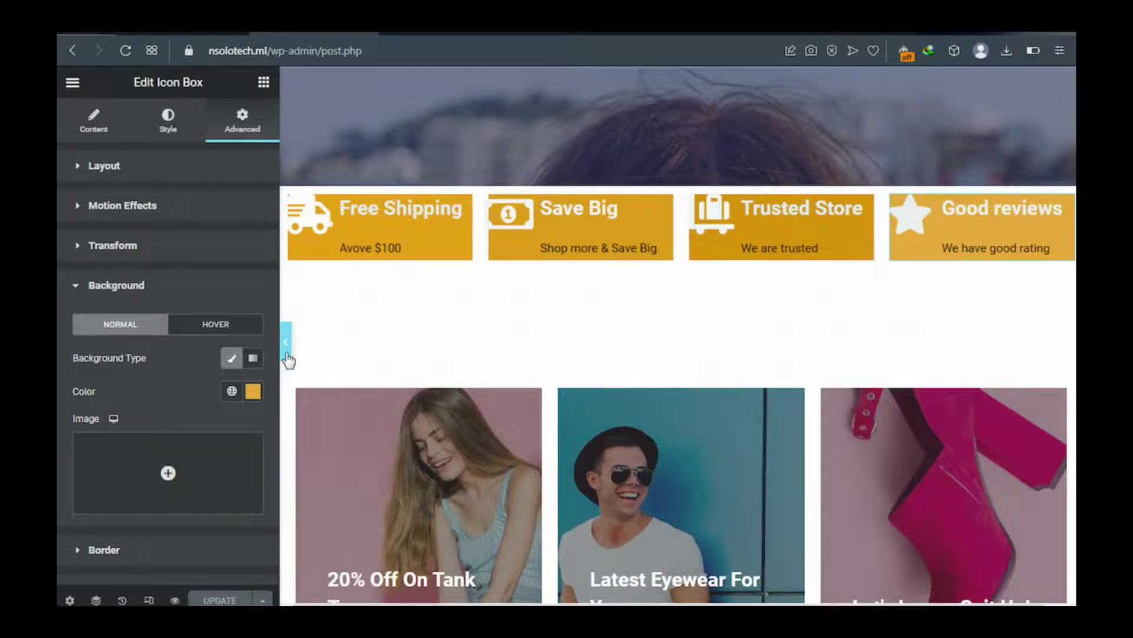
Preview the home page's four icon boxes at full width and compare them with the Dr.Store reference site's section
click(286, 348)
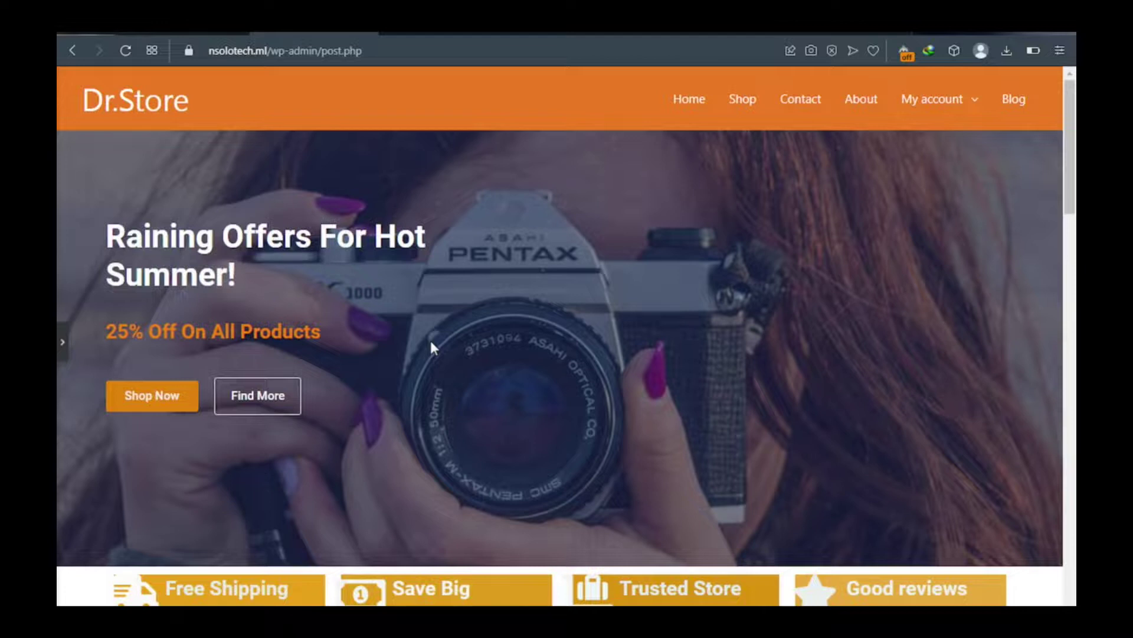
scroll(425, 346, down, 2)
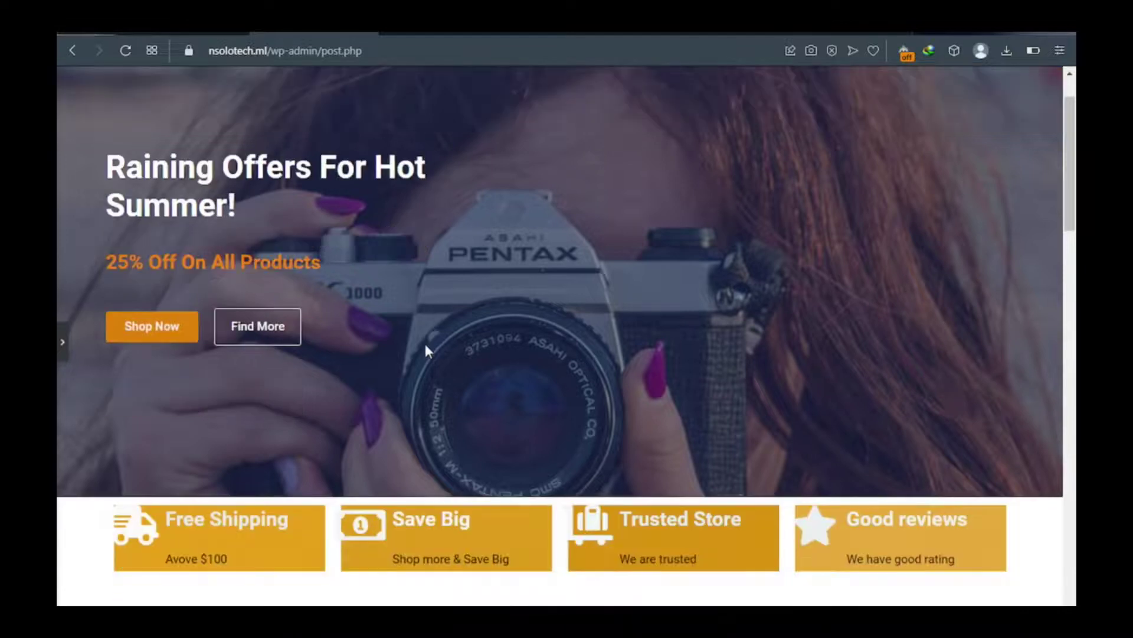
scroll(416, 365, down, 1)
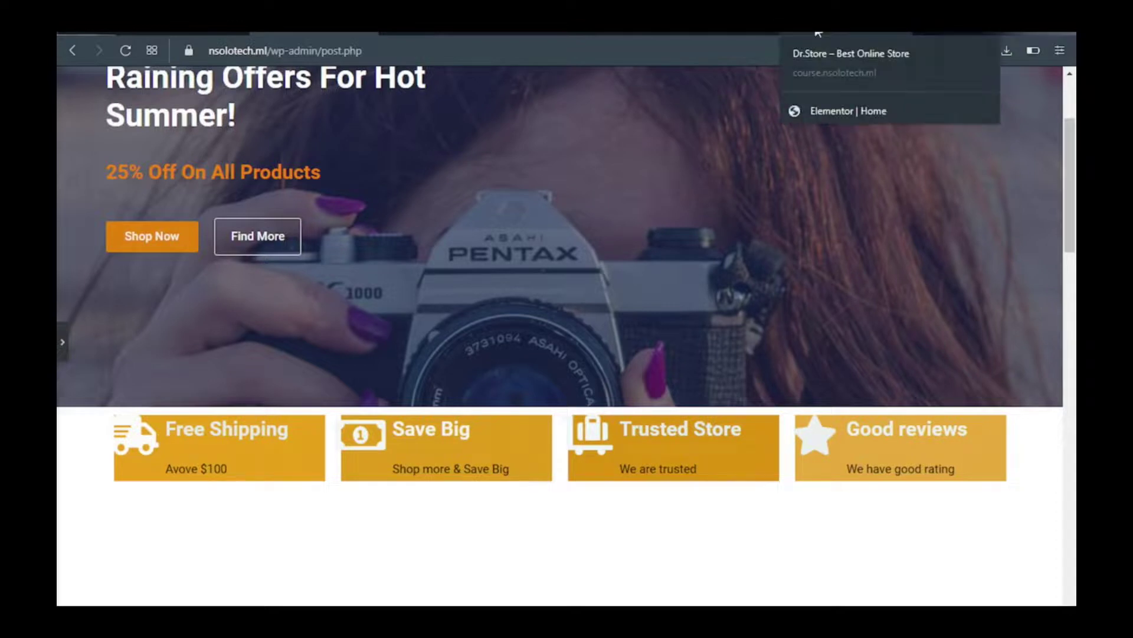
click(818, 34)
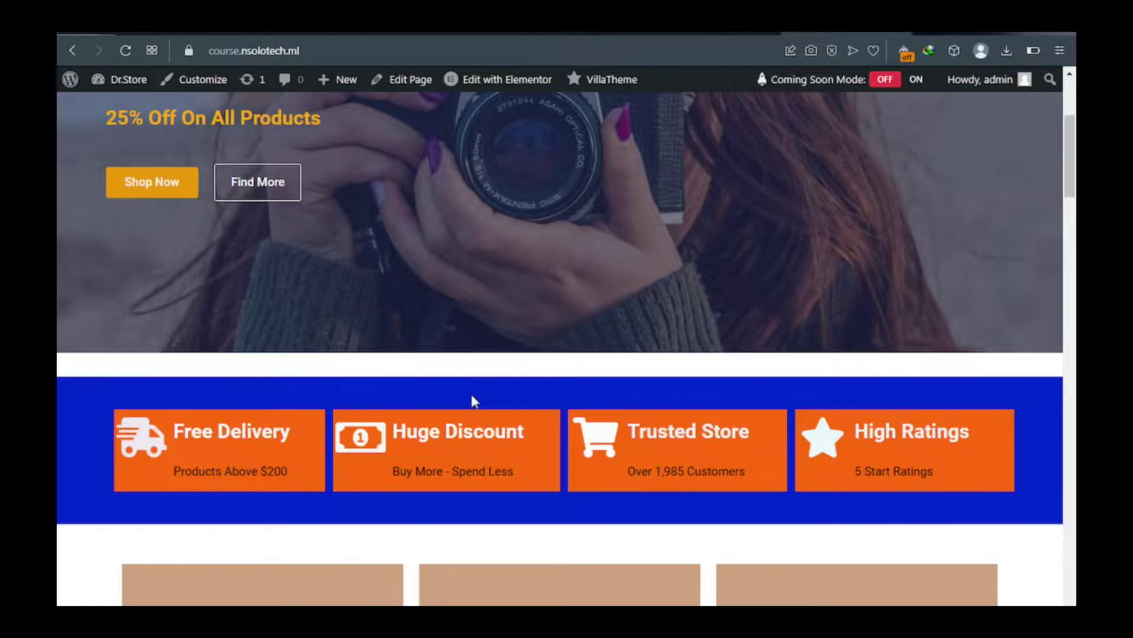
Return to the home page's editor and give the section holding the four icon boxes a classic background in blue #1115BA
click(336, 79)
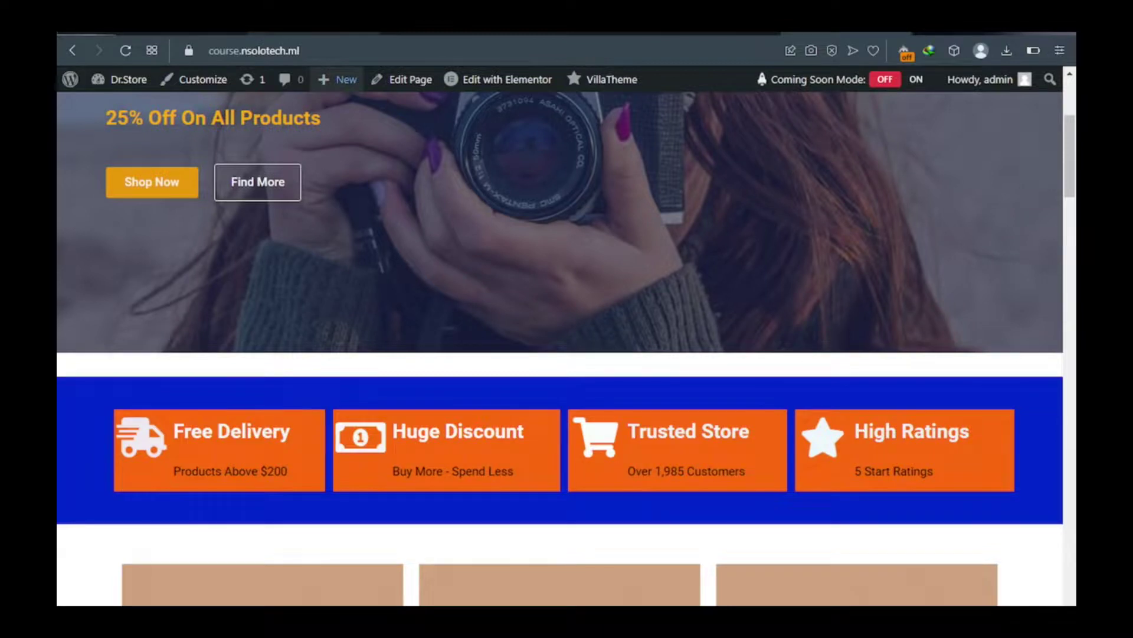
key(ctrl+l)
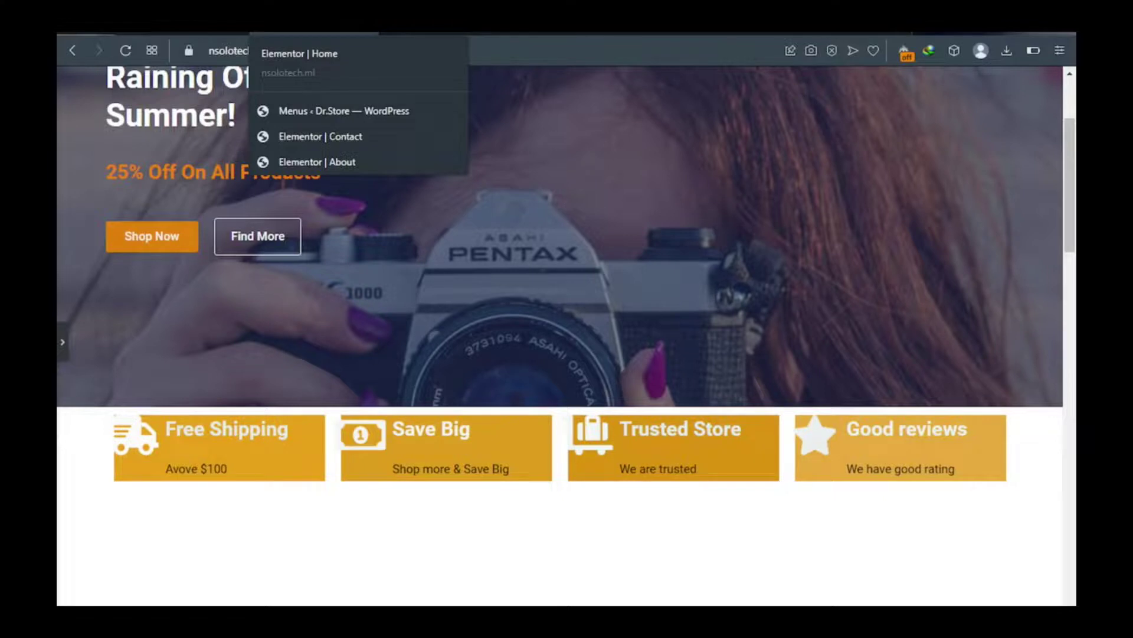
key(Escape)
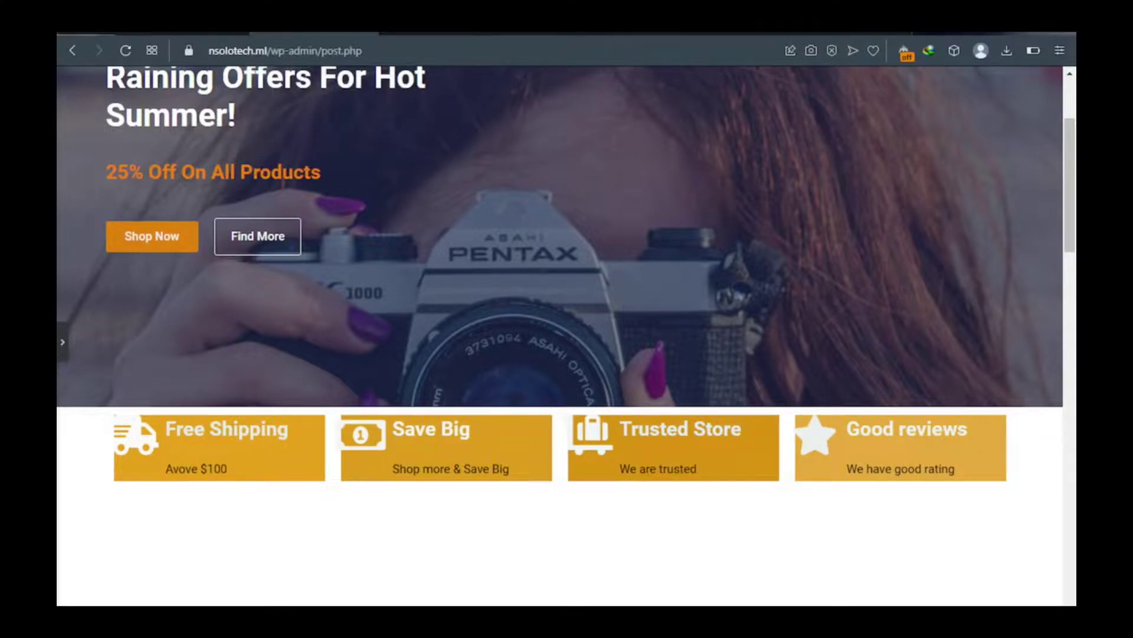
click(63, 349)
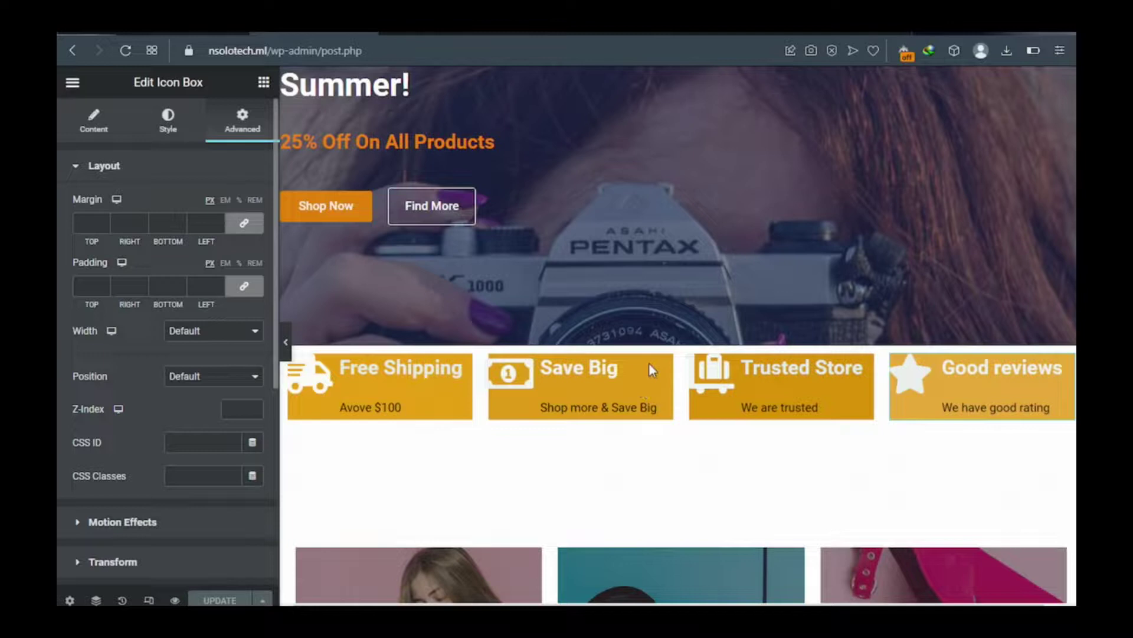
mouse_move(650, 363)
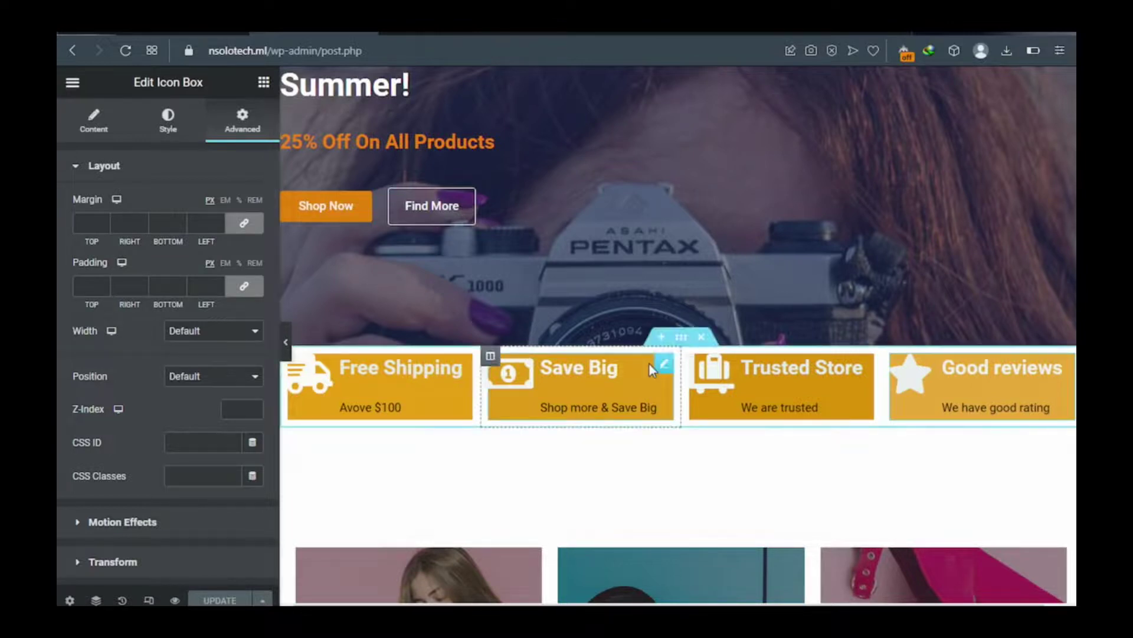
click(681, 338)
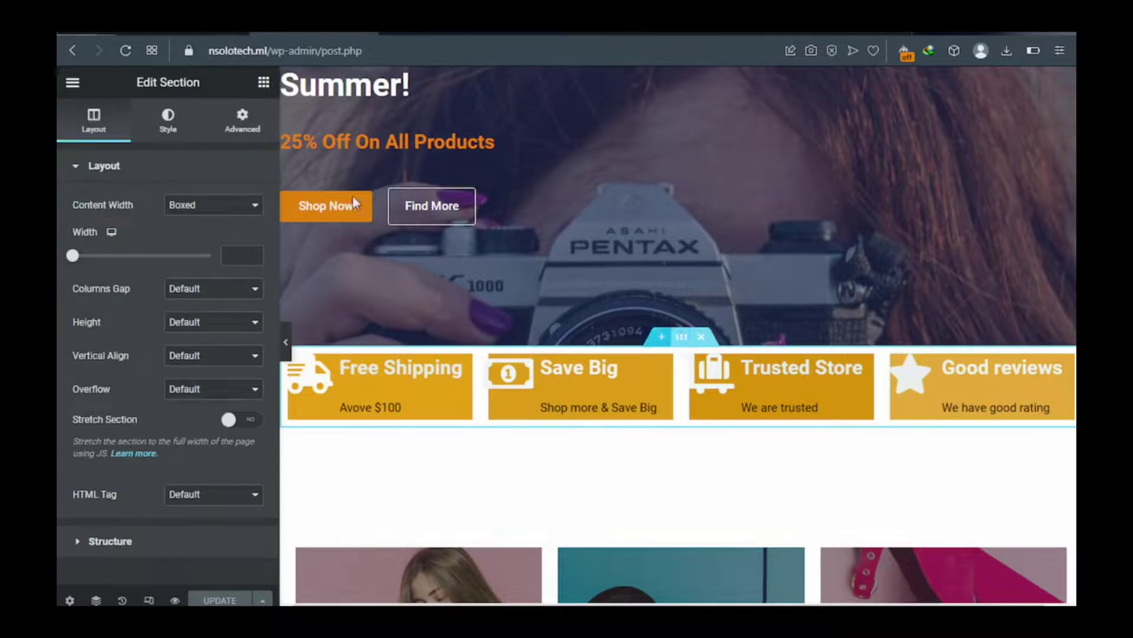
click(170, 124)
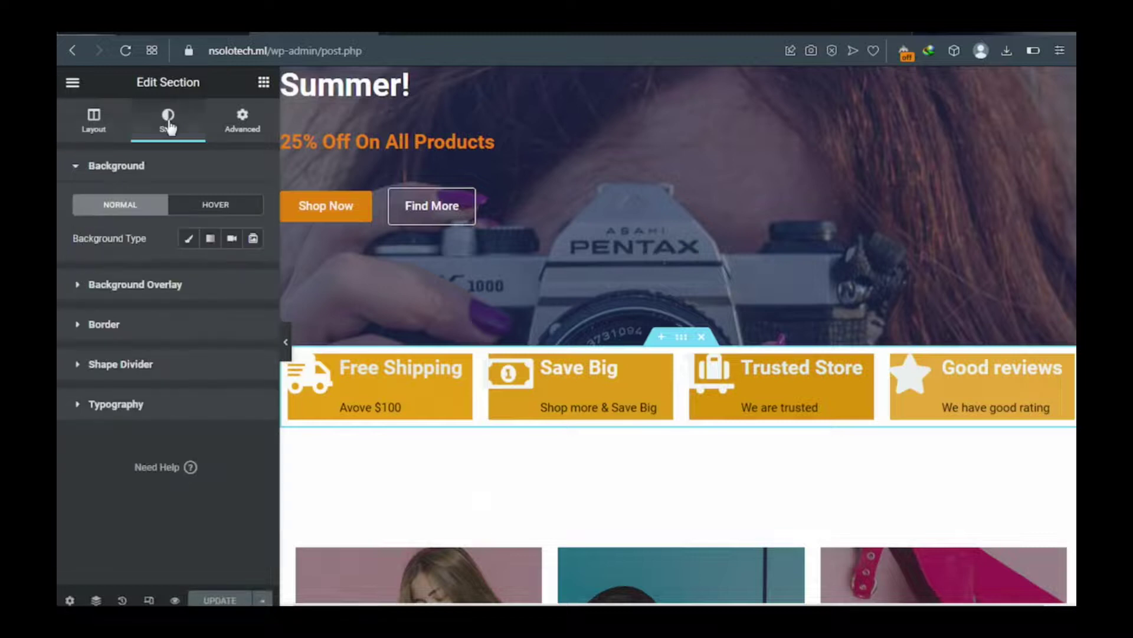
click(189, 240)
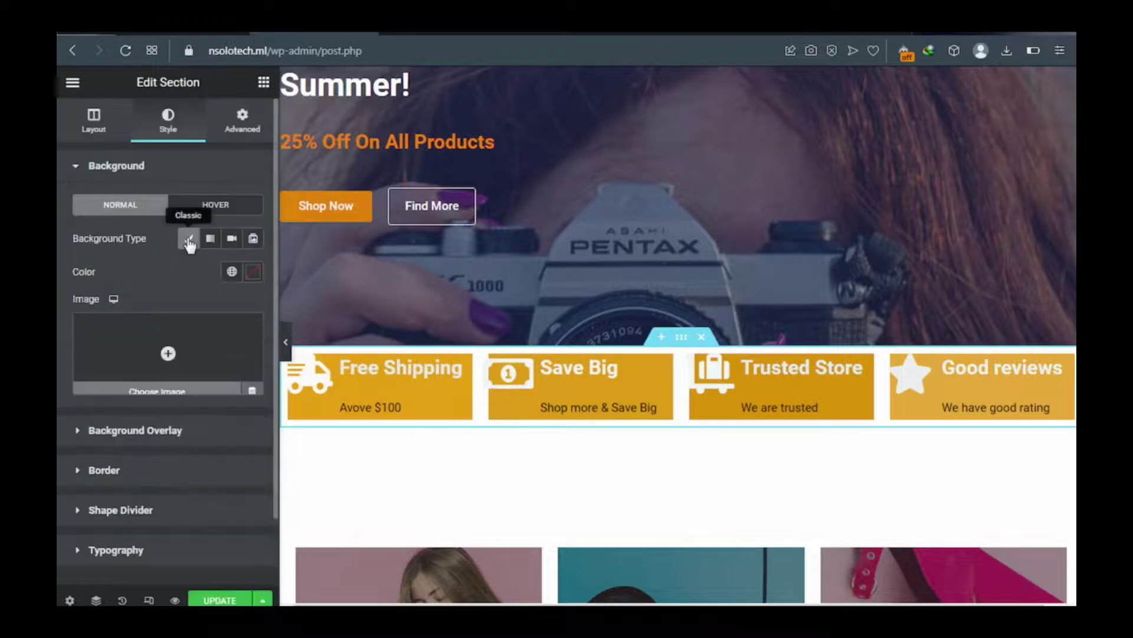
click(255, 274)
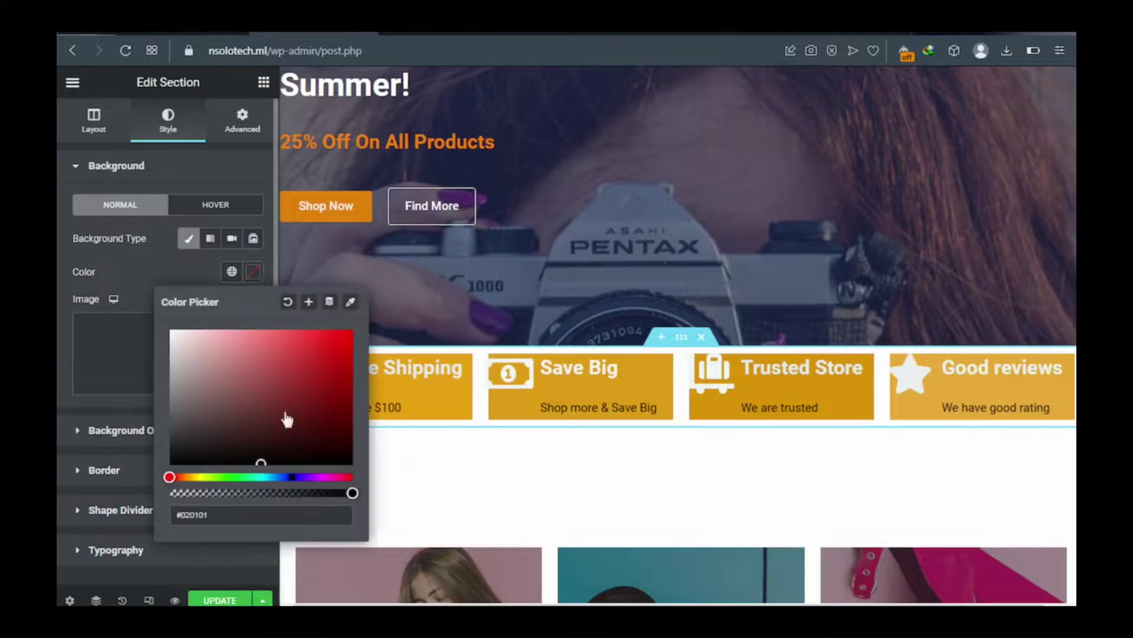
click(290, 477)
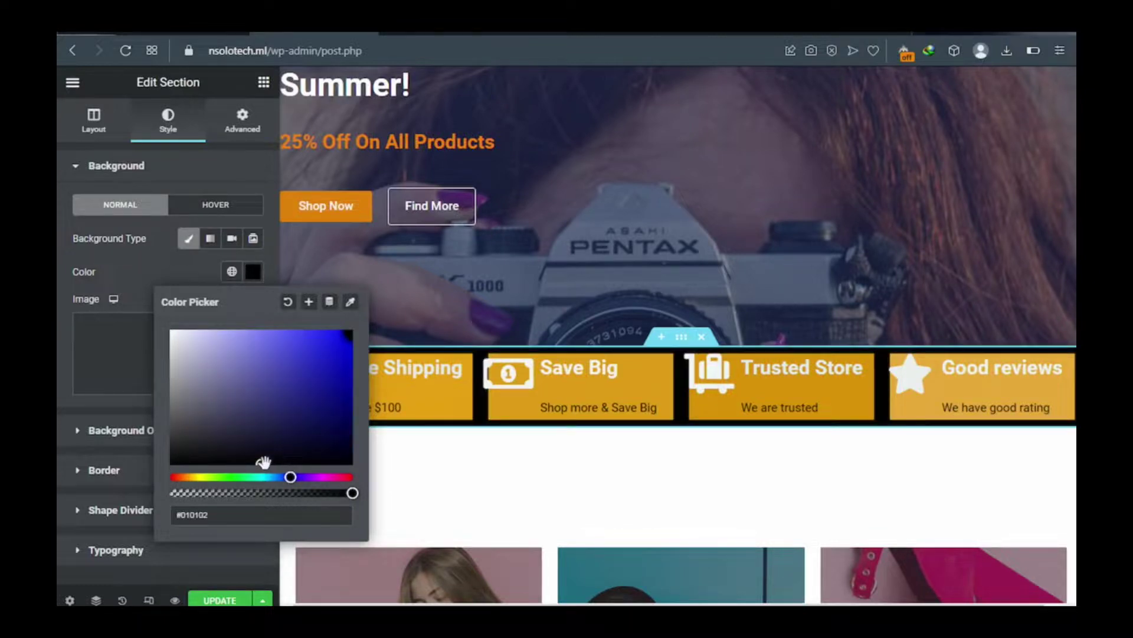
drag(264, 463, 335, 365)
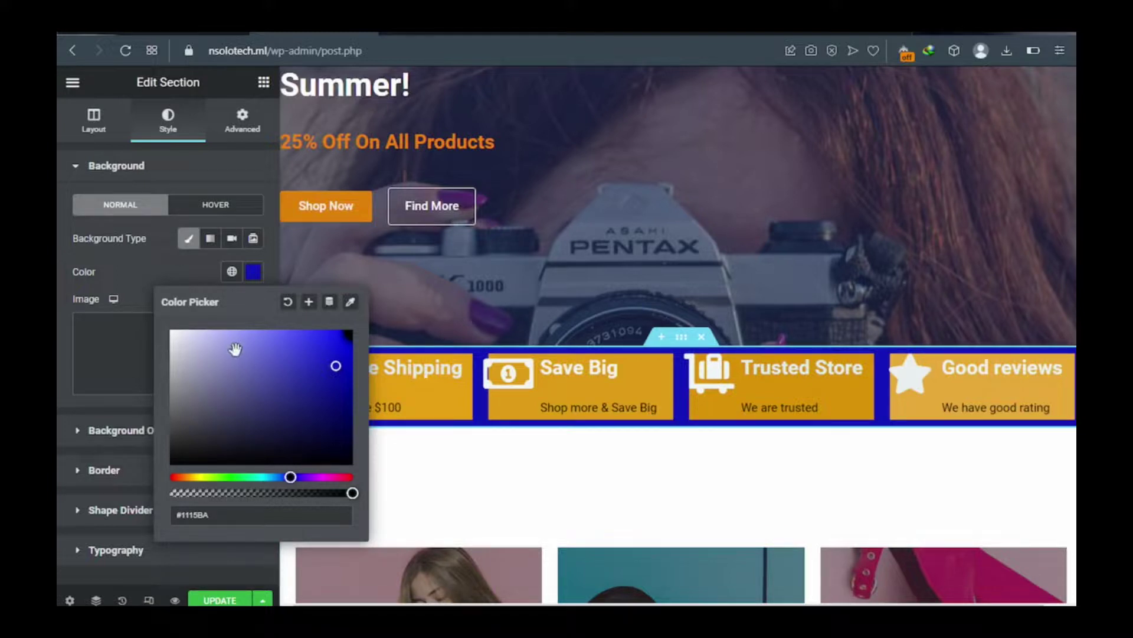
Set the icon box section's height to a minimum of 185 px, update the page and preview it at full width
click(95, 129)
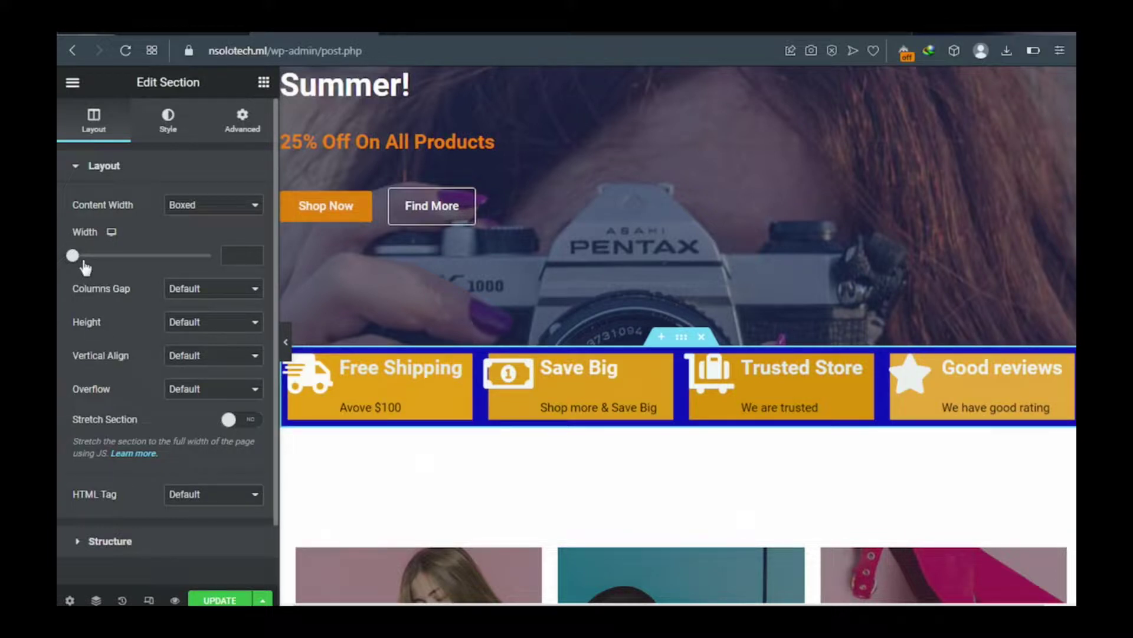
scroll(141, 204, down, 2)
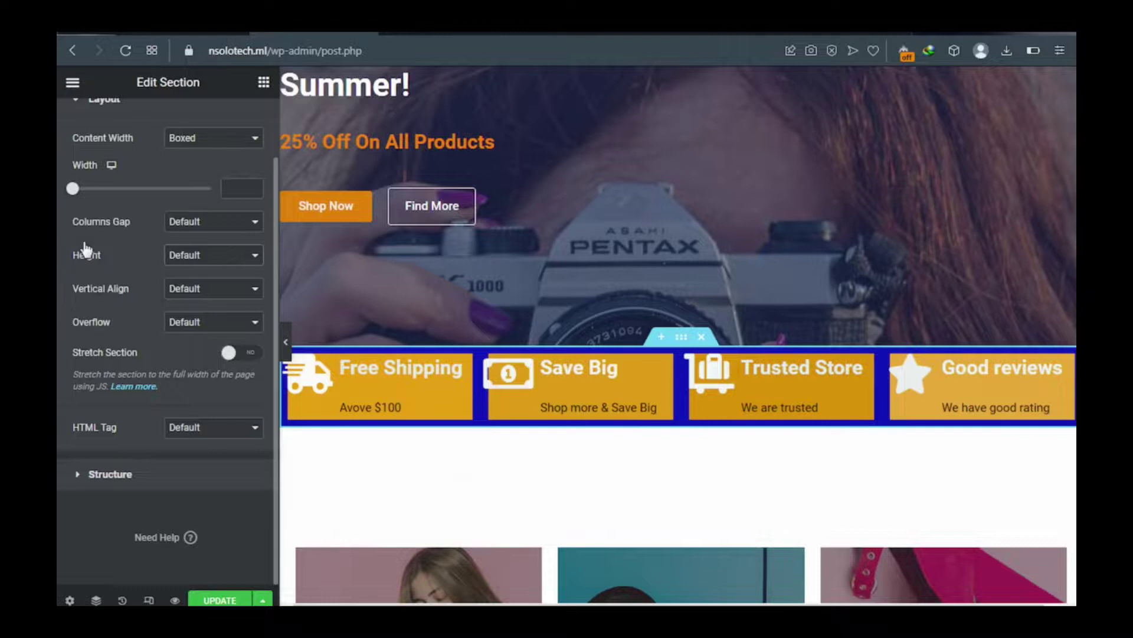
scroll(95, 272, up, 1)
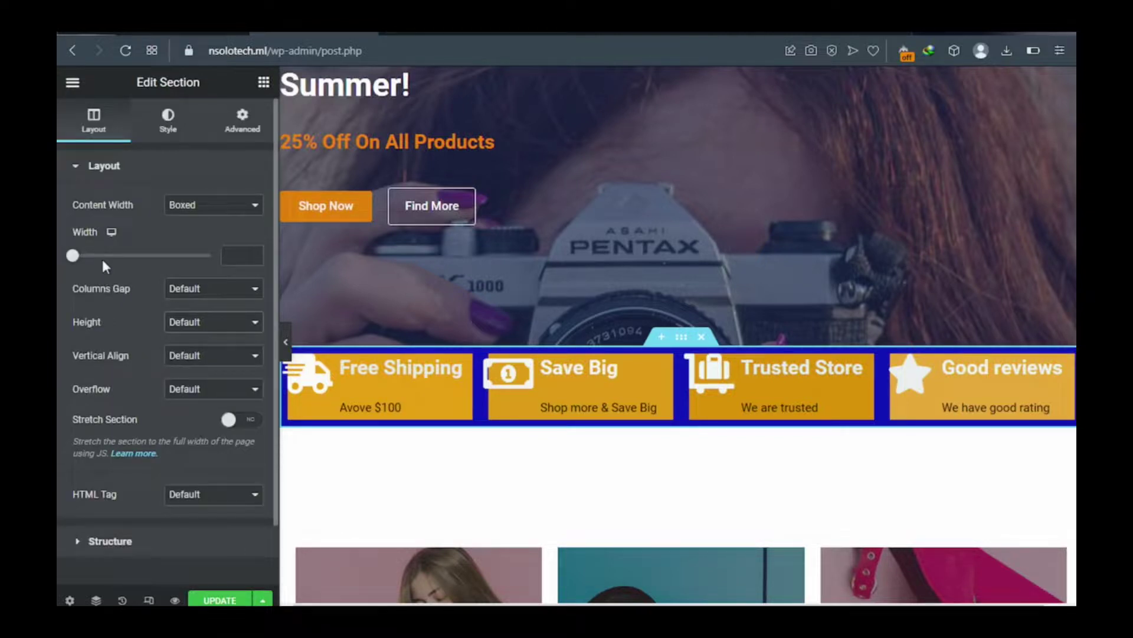
click(194, 326)
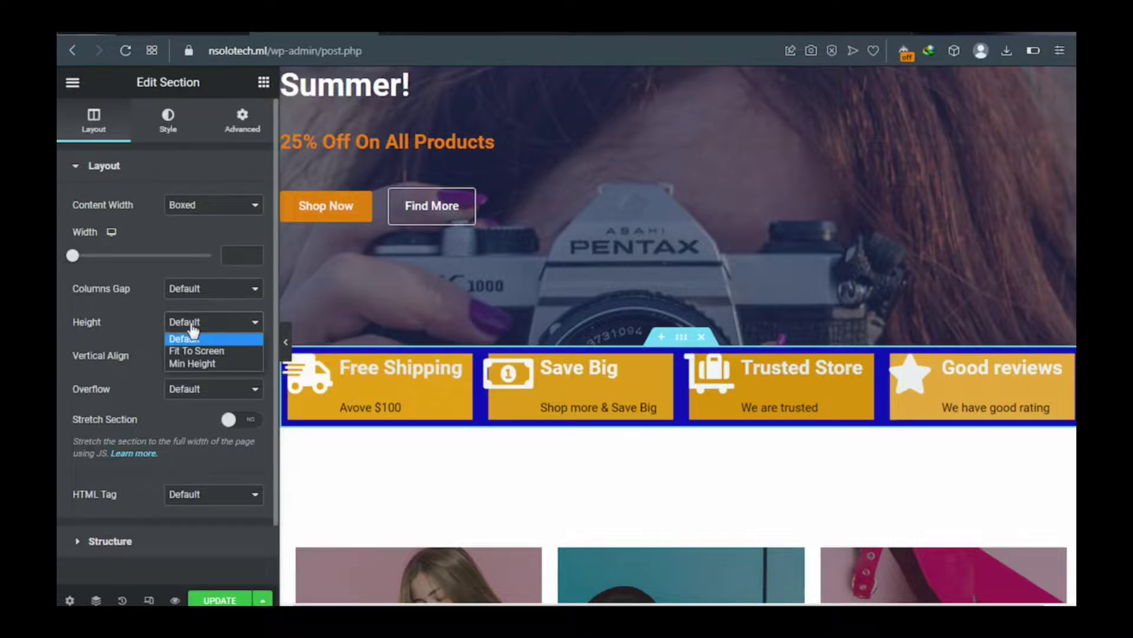
click(191, 362)
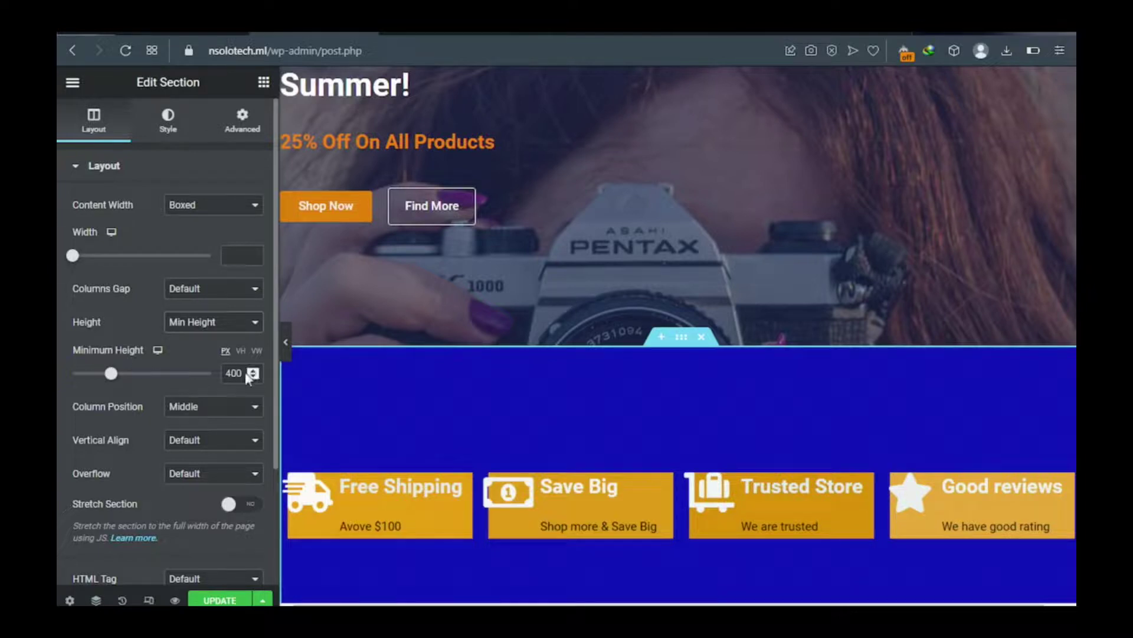
double_click(228, 373)
text(185)
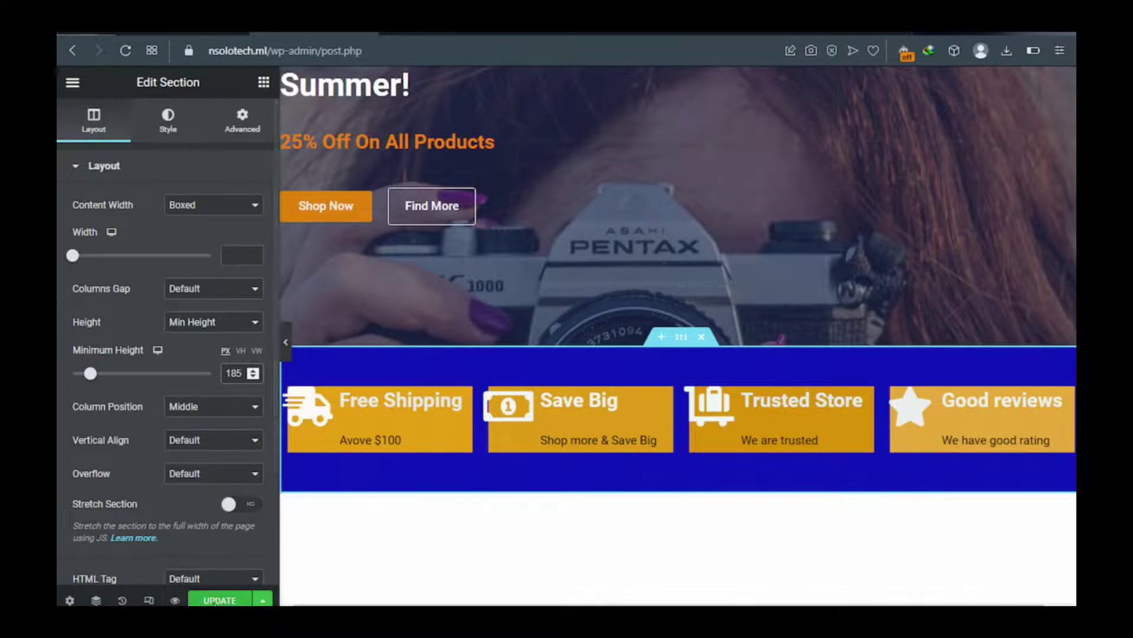
click(211, 600)
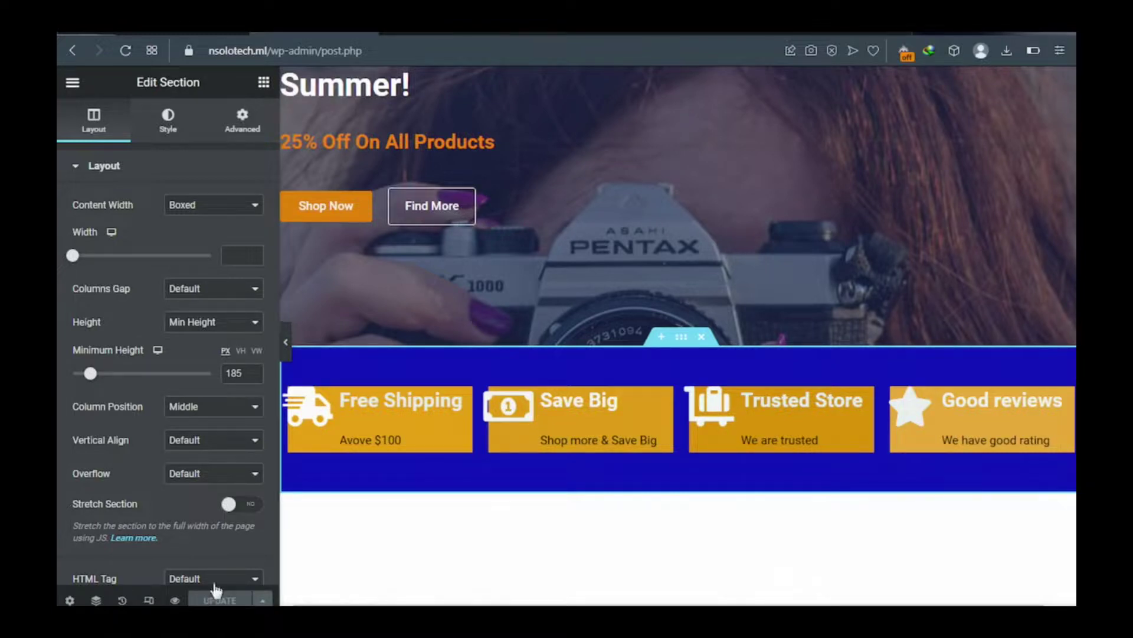
click(288, 351)
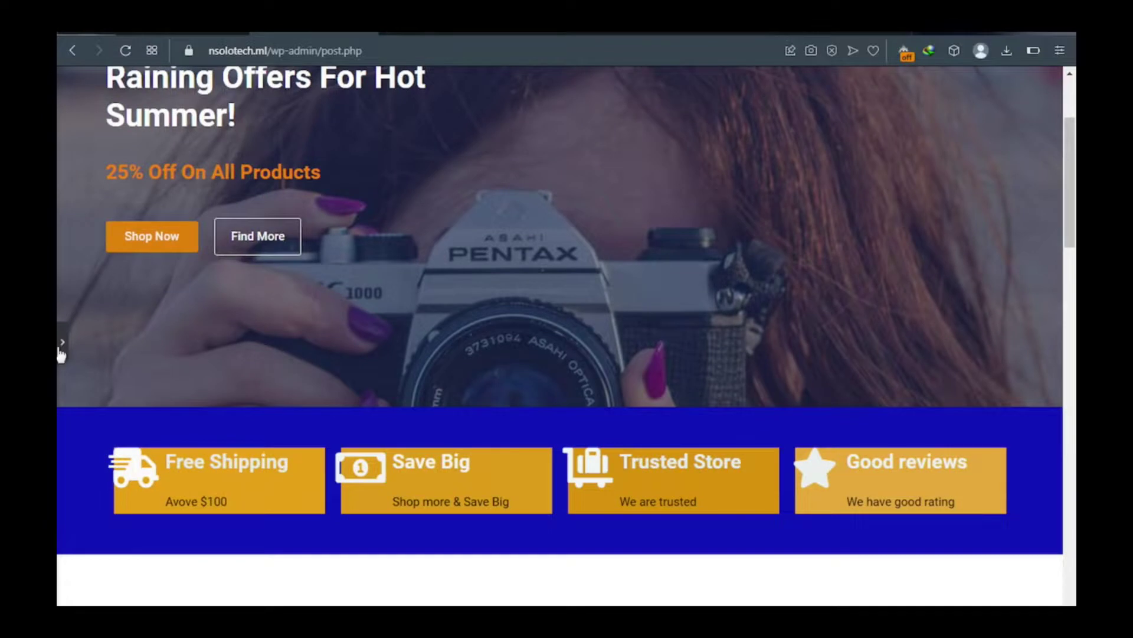
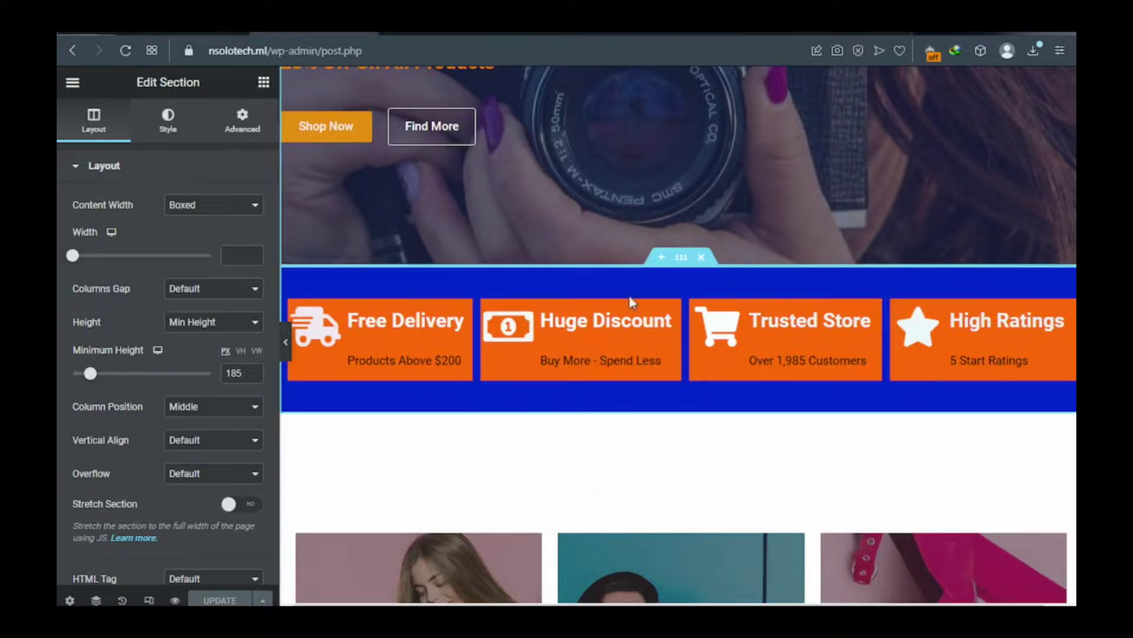
Insert a 10 px Spacer between the hero and the blue icon box section
click(661, 258)
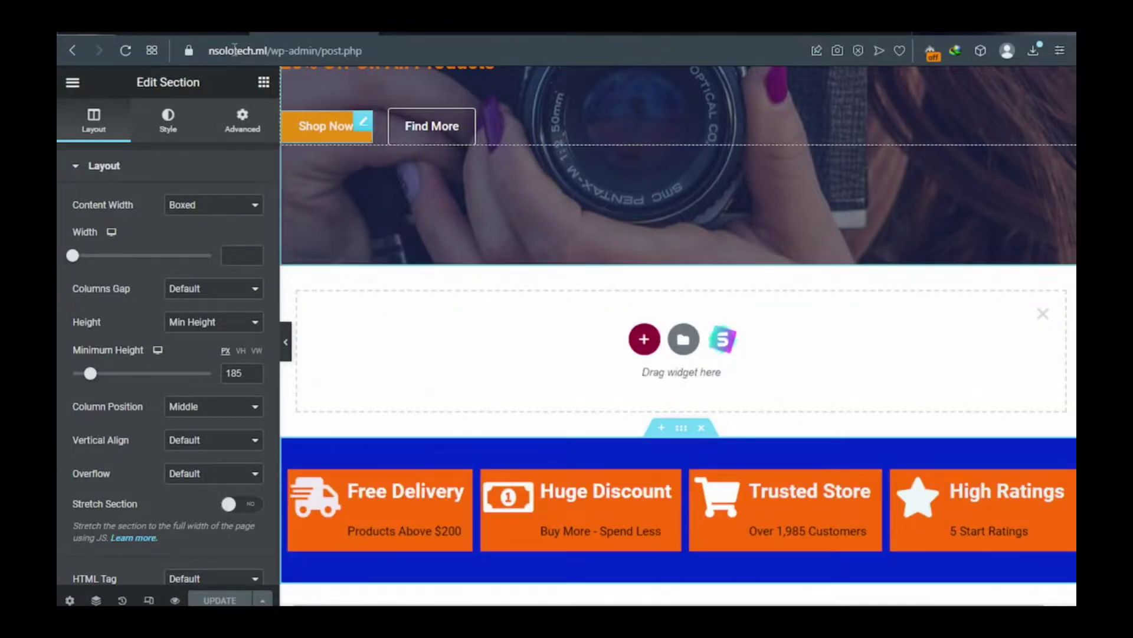
click(264, 86)
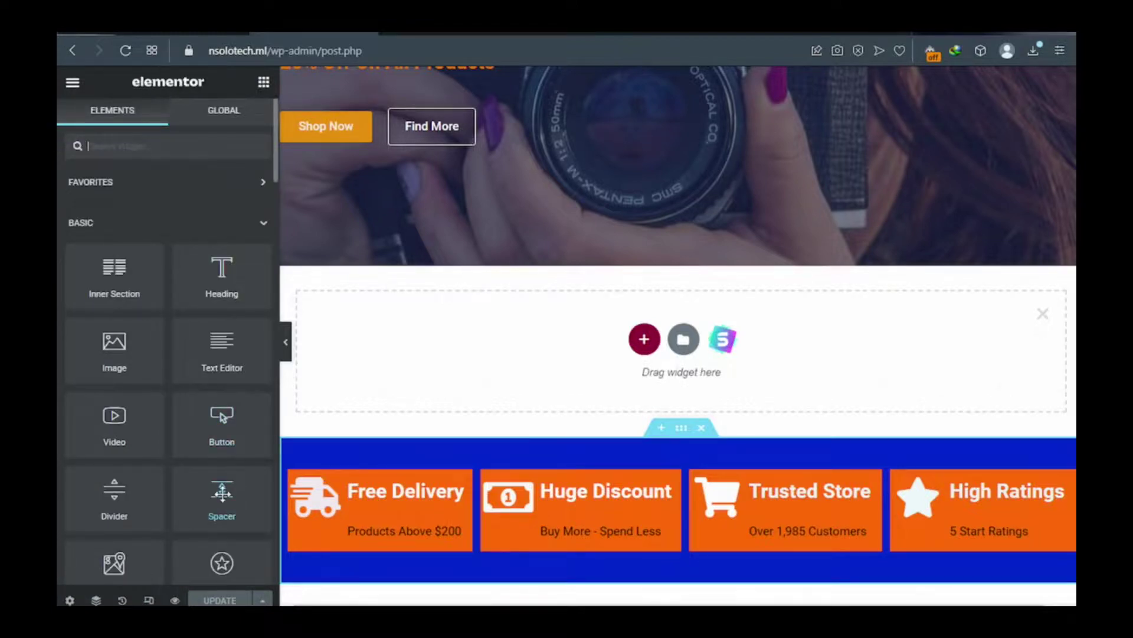
drag(222, 494, 576, 342)
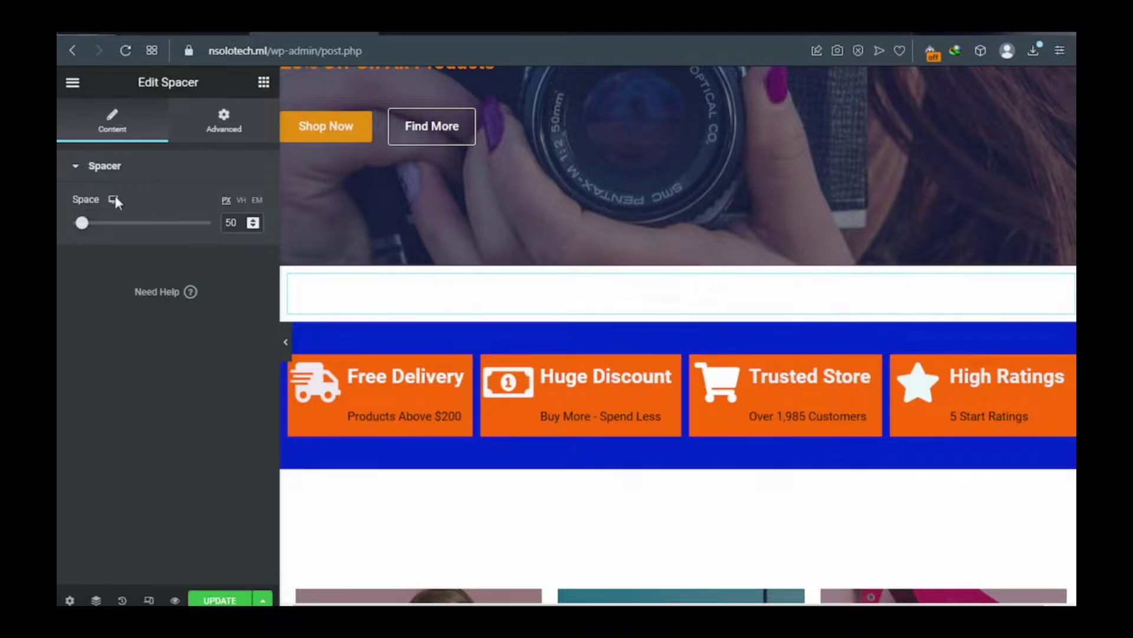
drag(83, 226, 58, 223)
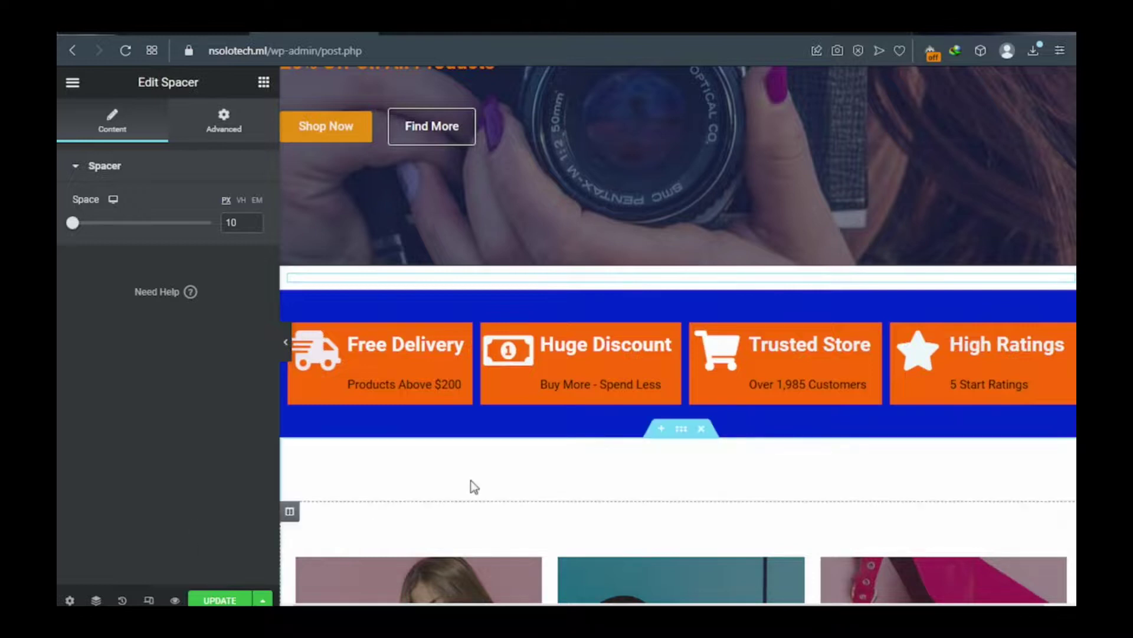
Link the margins of the inner section with the three promo banners and set top and bottom to -100 px
scroll(473, 480, down, 3)
scroll(671, 357, down, 1)
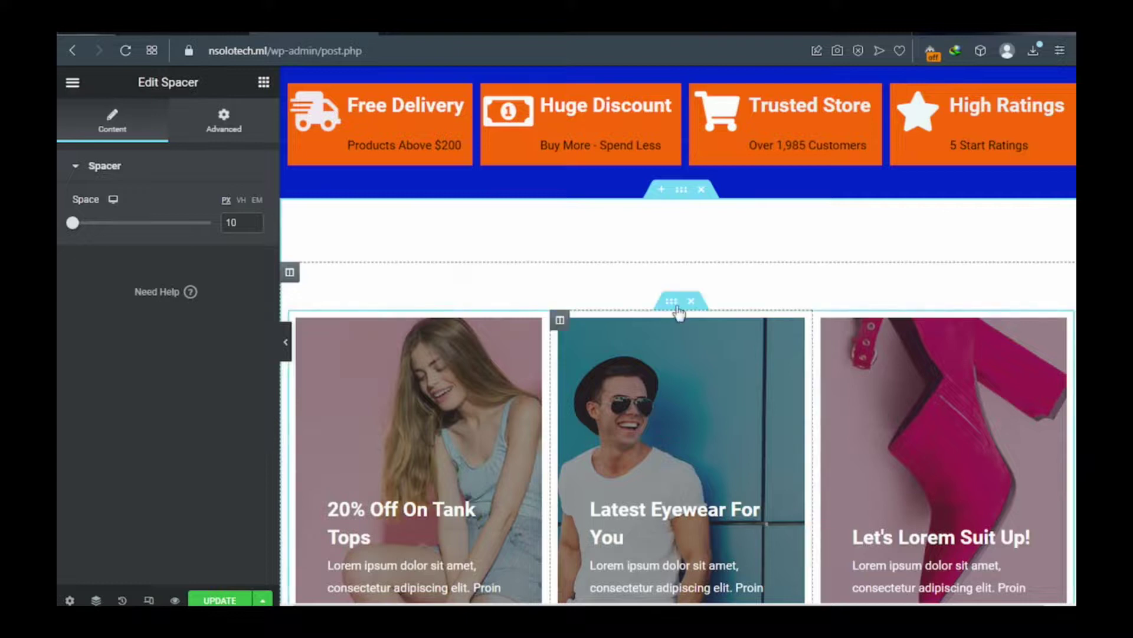
click(671, 305)
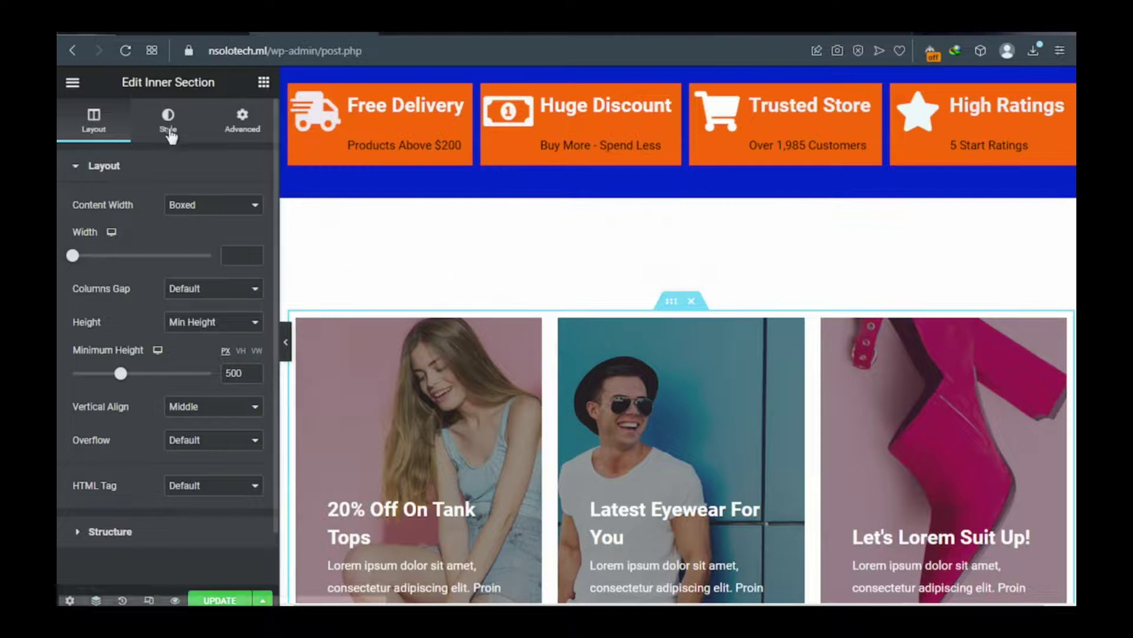
click(246, 131)
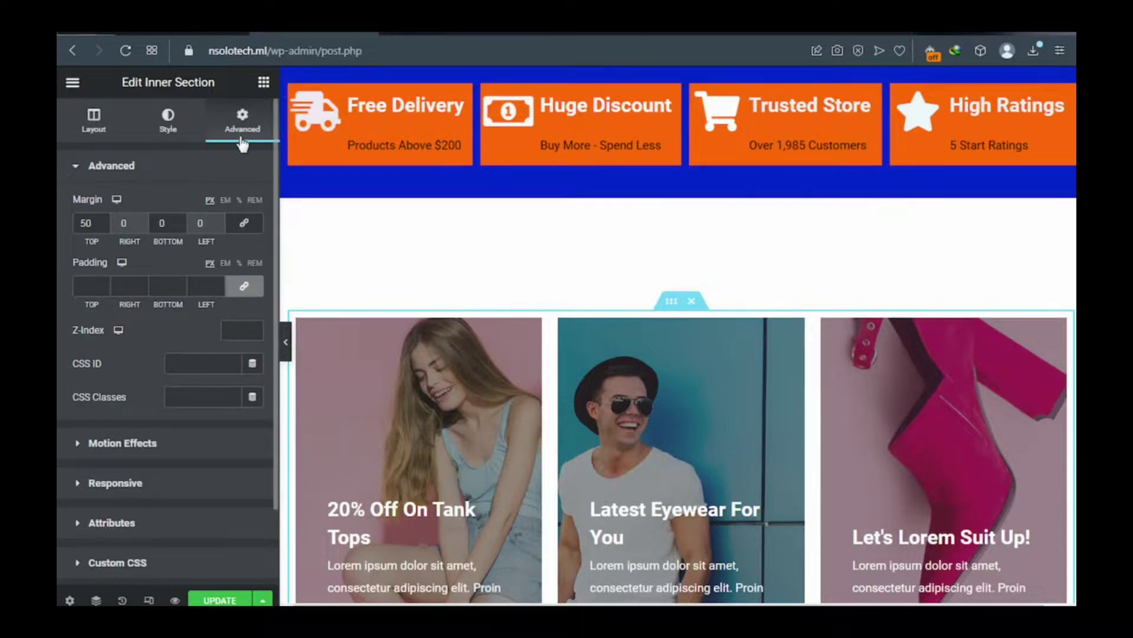
click(246, 228)
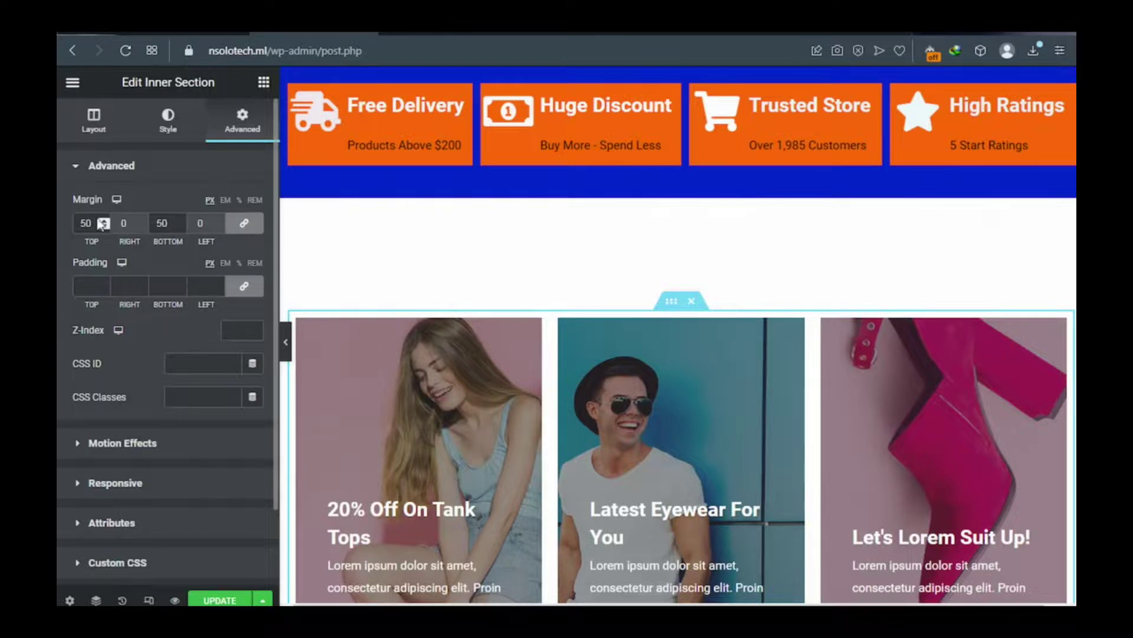
click(155, 226)
text(-)
drag(171, 225, 153, 224)
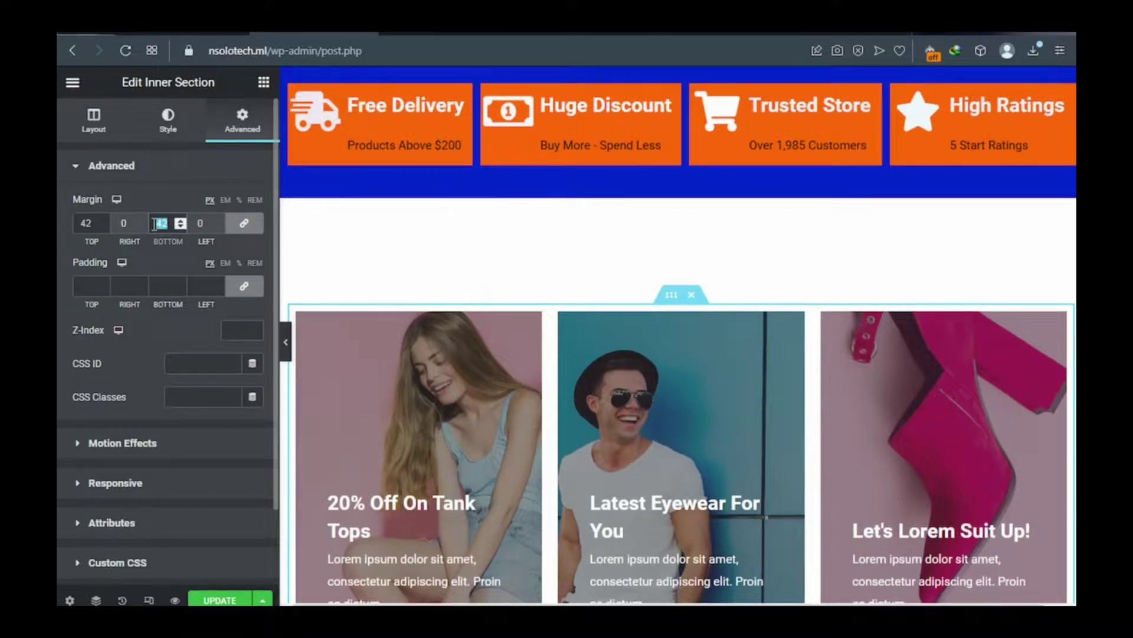
key(BackSpace)
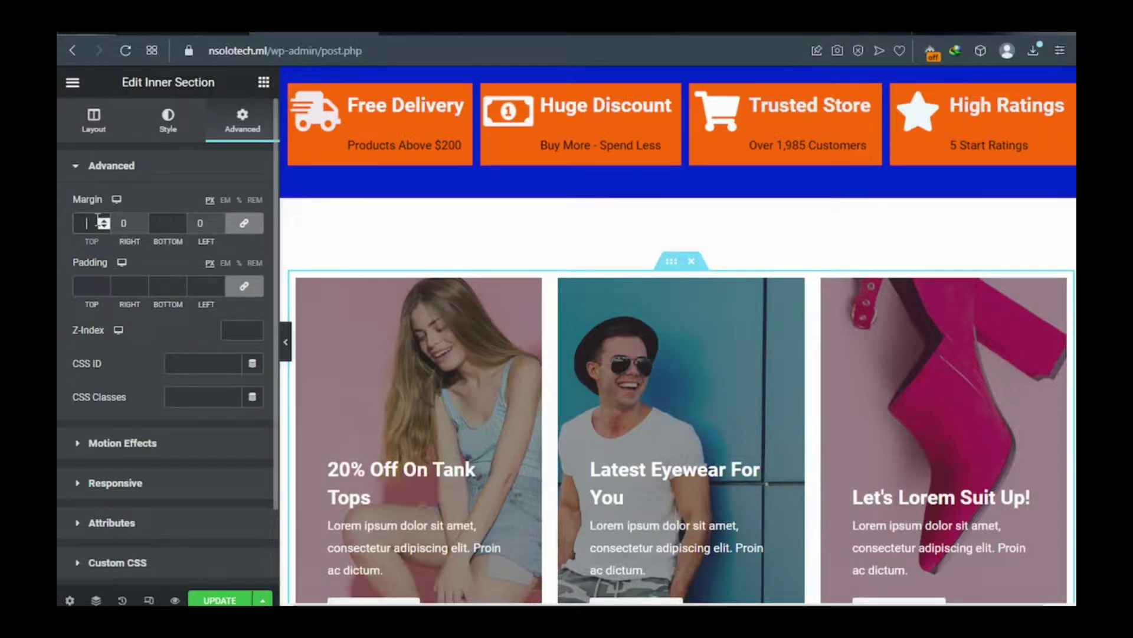
text(-10)
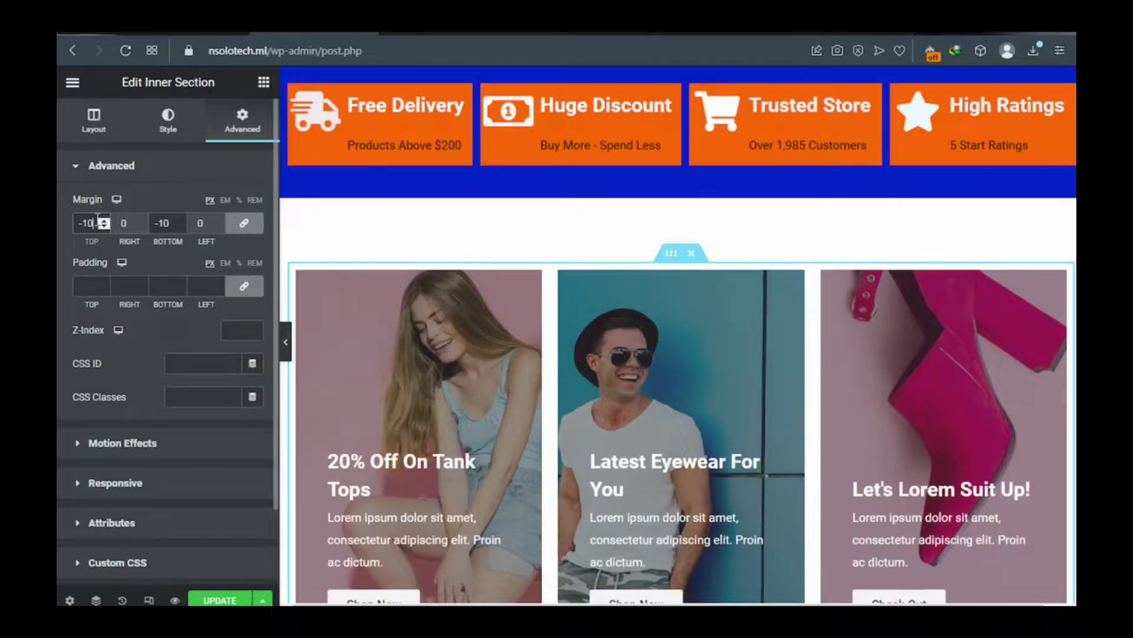
text(0)
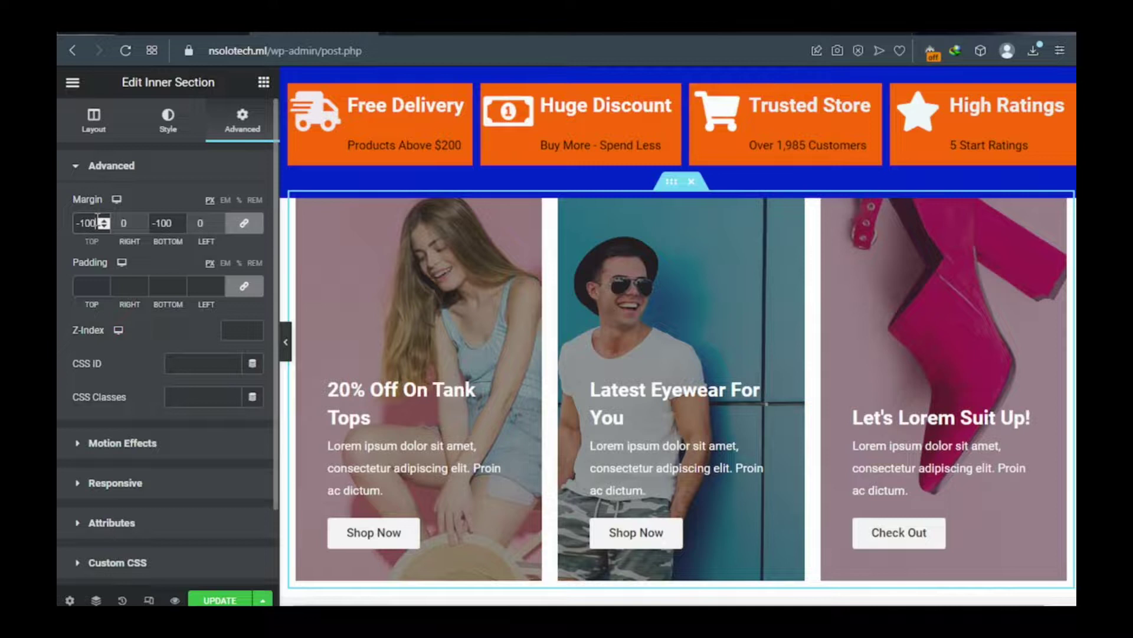
Unlink the promo banner section's margins and set its bottom margin to 0
click(247, 229)
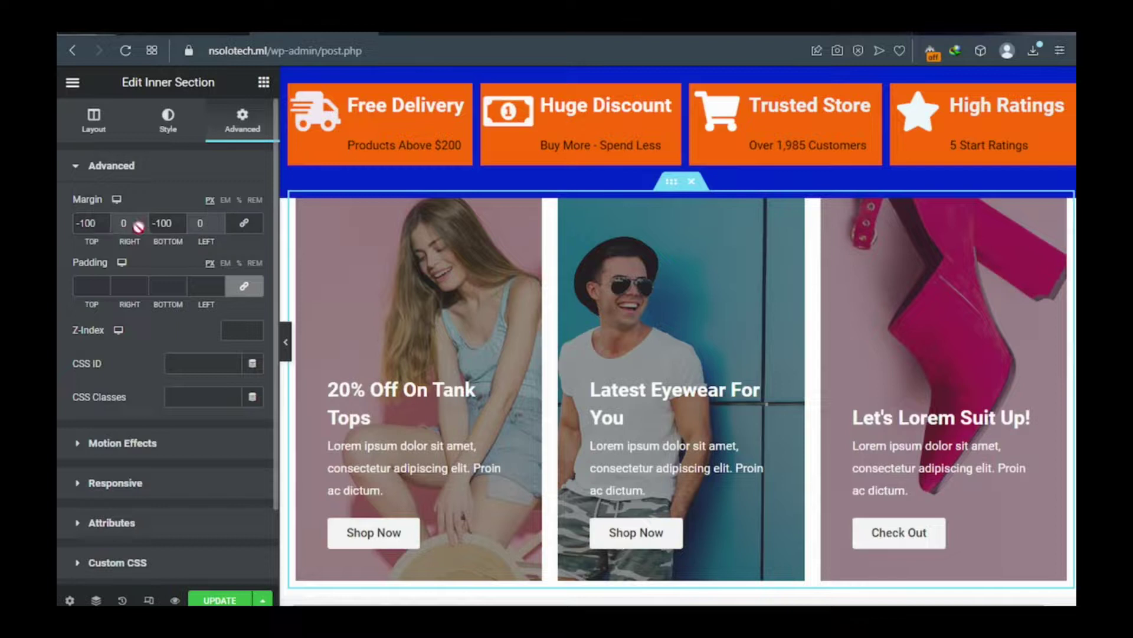
drag(173, 222, 144, 225)
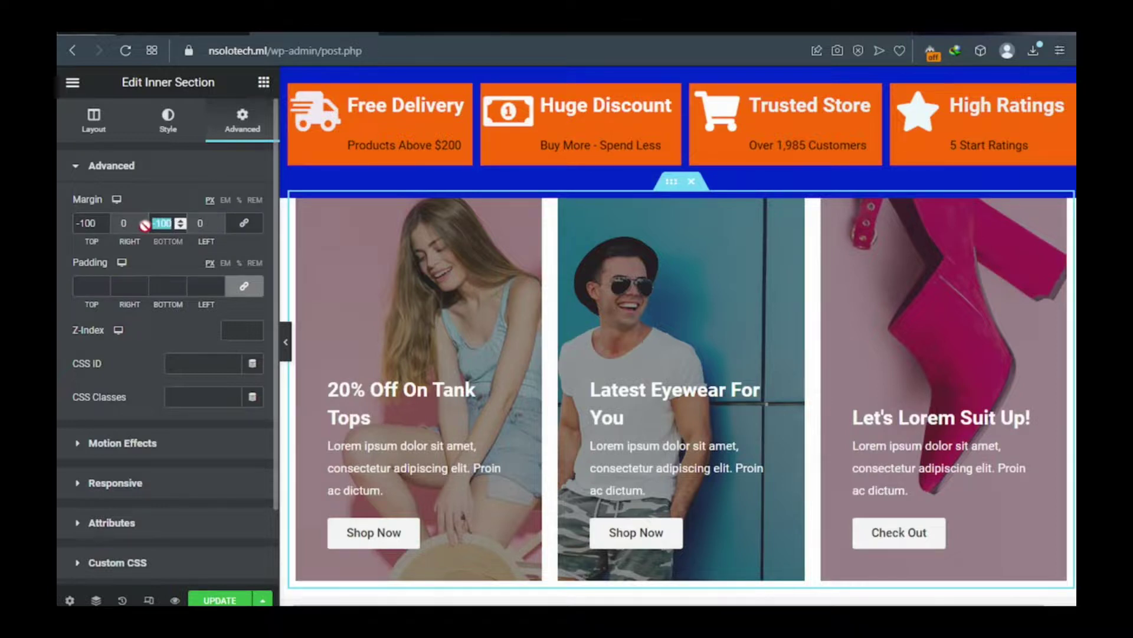
text(0)
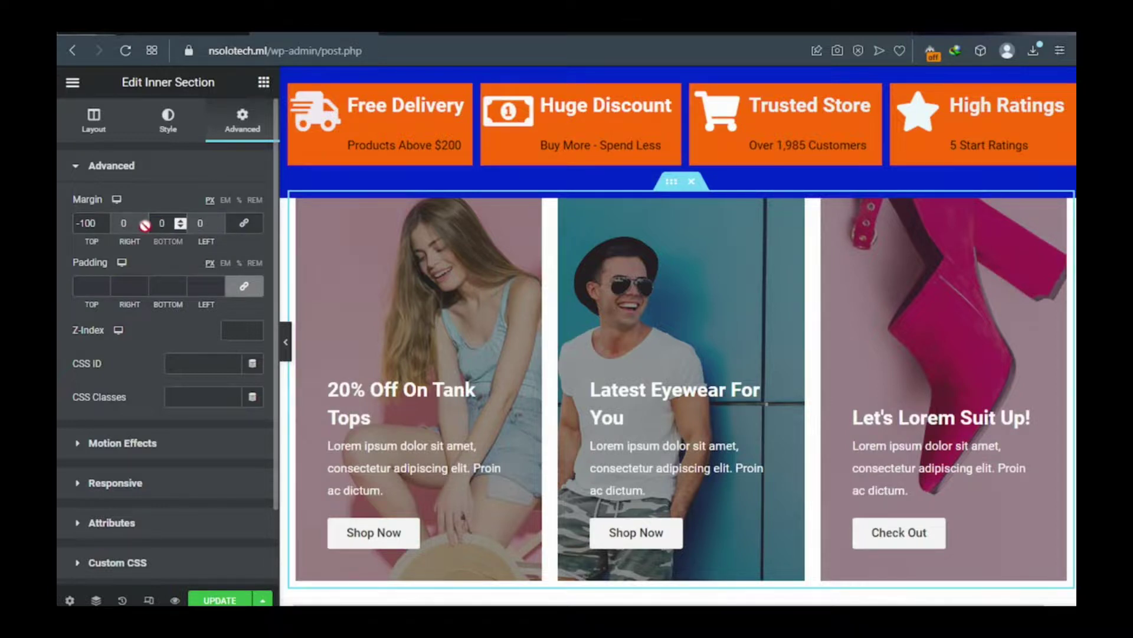
Set the top margin of the promo banner inner section to -50 px and update the page
click(95, 225)
double_click(84, 227)
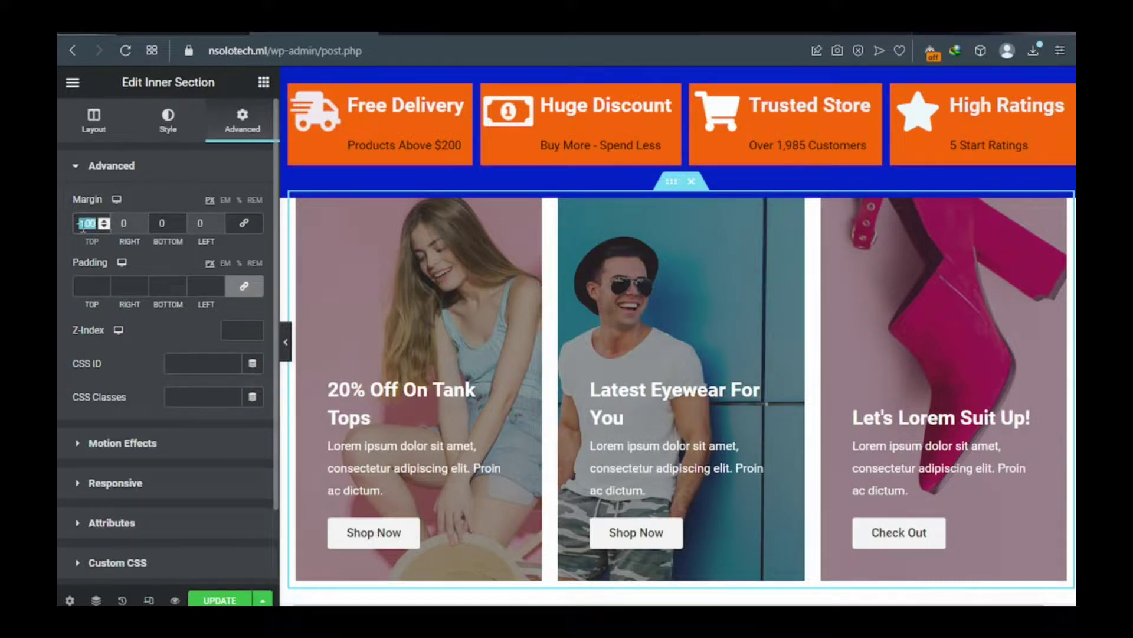
text(-50)
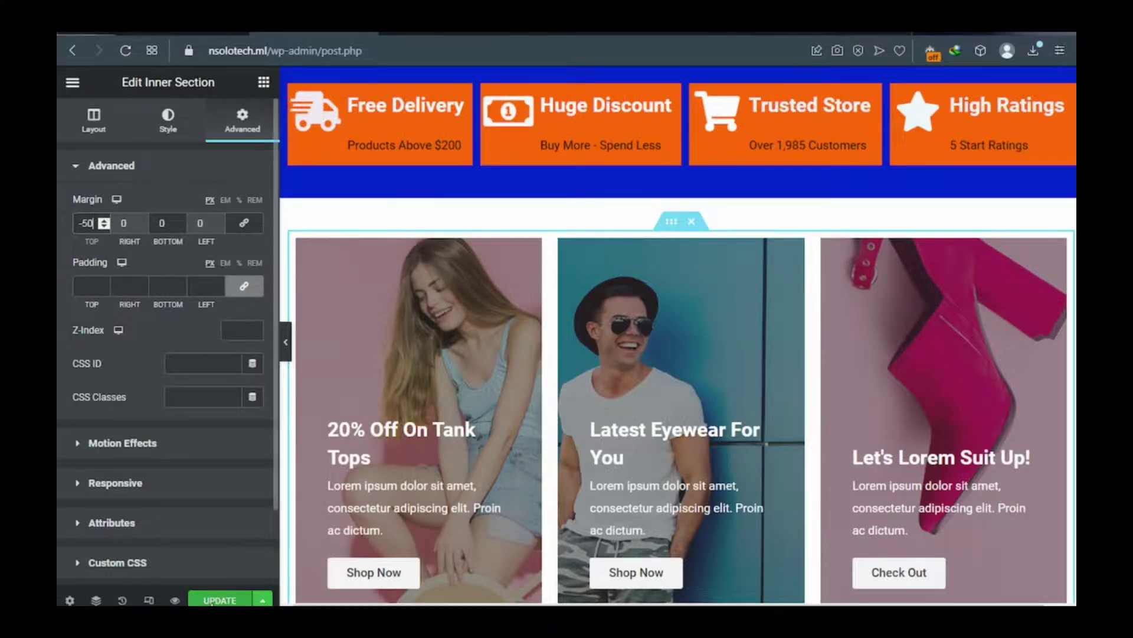
click(220, 599)
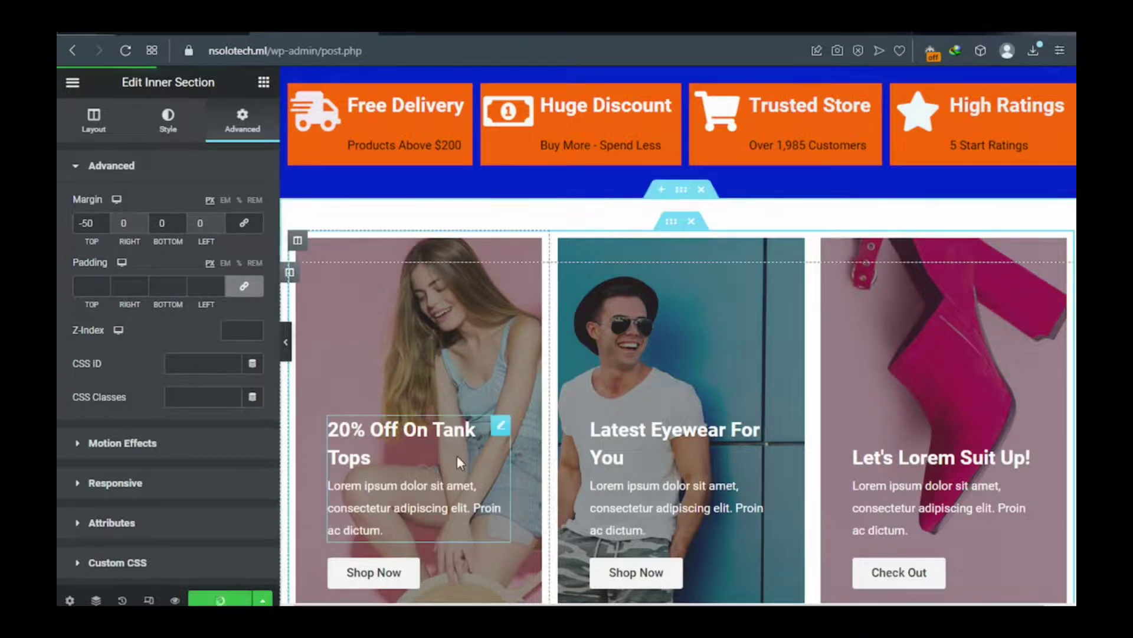
scroll(457, 455, down, 4)
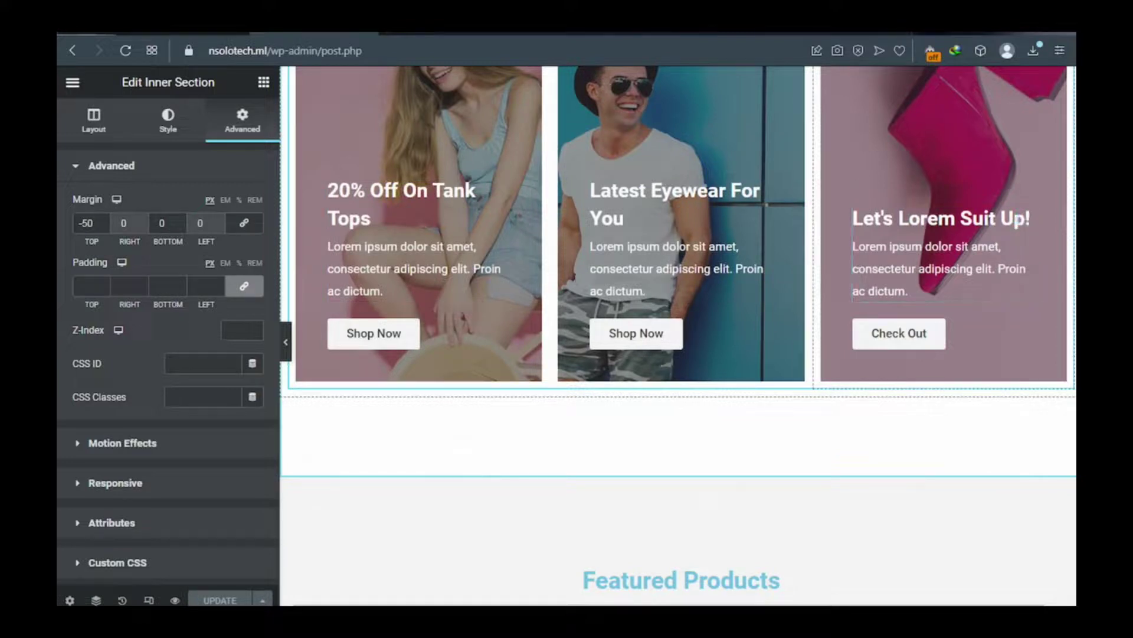
Switch to the Dr.Store reference site and examine its icon box section and the promo banners beneath it
click(817, 34)
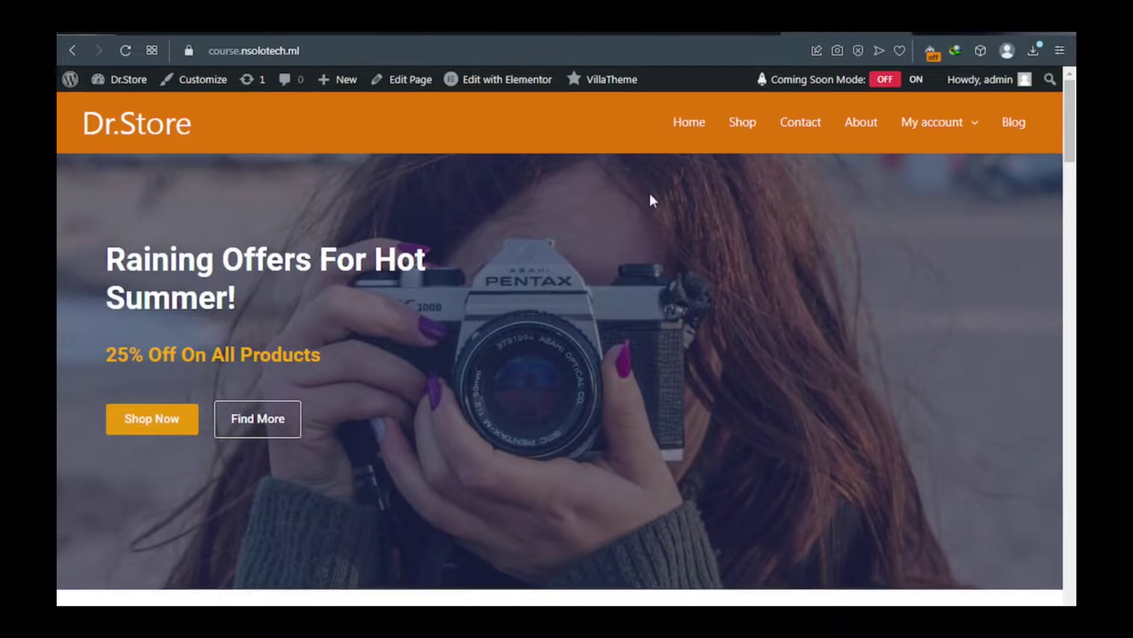
scroll(650, 193, down, 5)
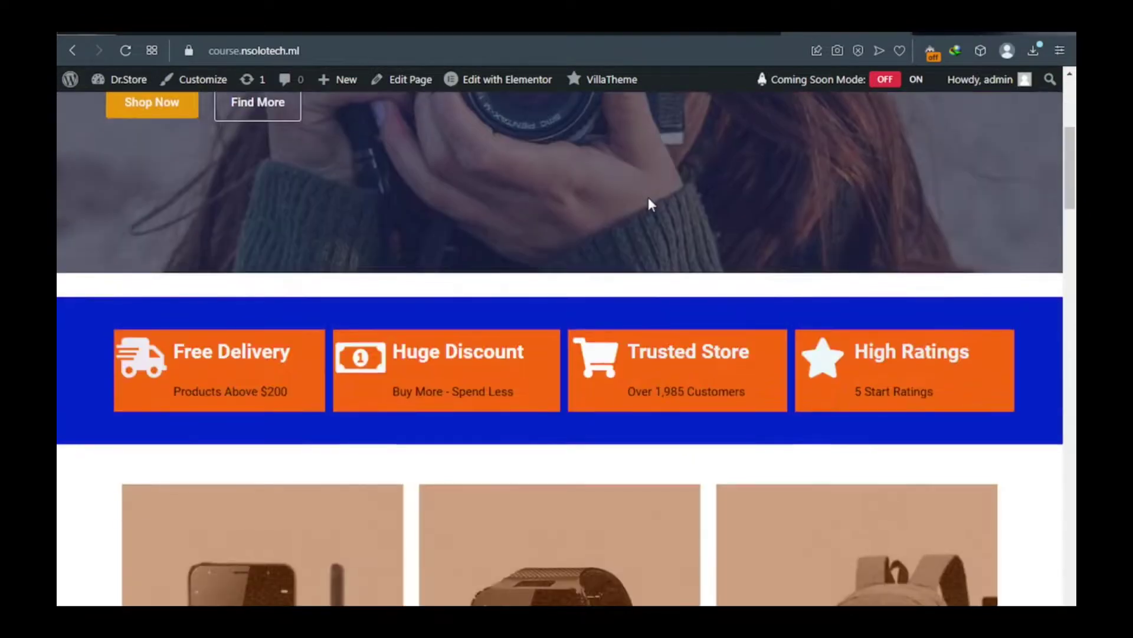
scroll(649, 197, down, 3)
scroll(647, 197, down, 1)
scroll(645, 203, up, 1)
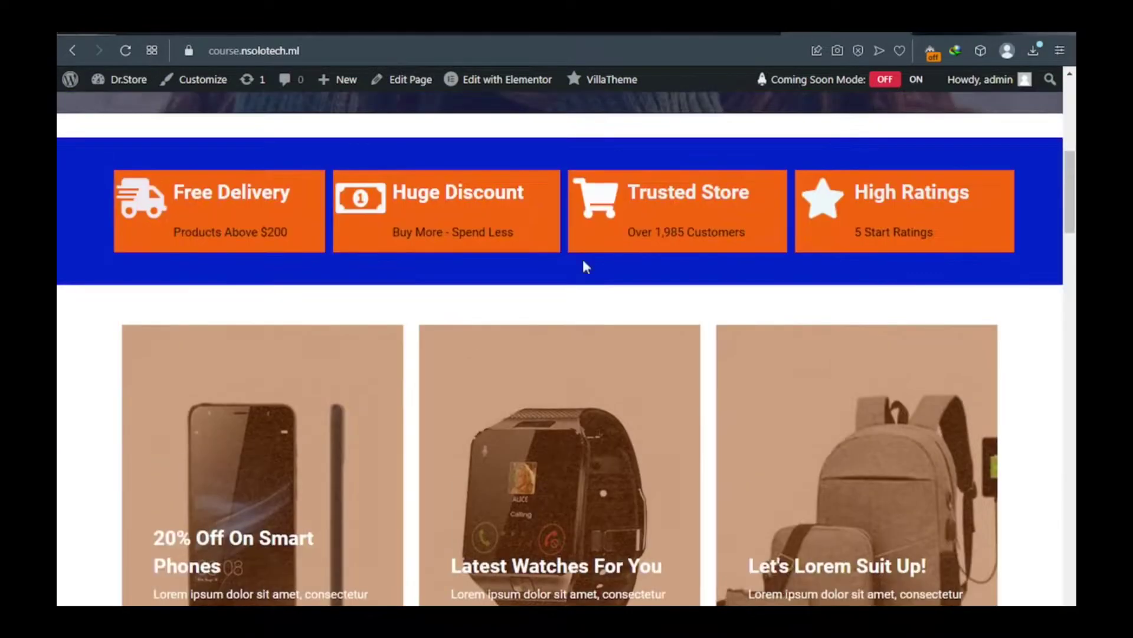
scroll(452, 367, down, 2)
scroll(407, 373, down, 1)
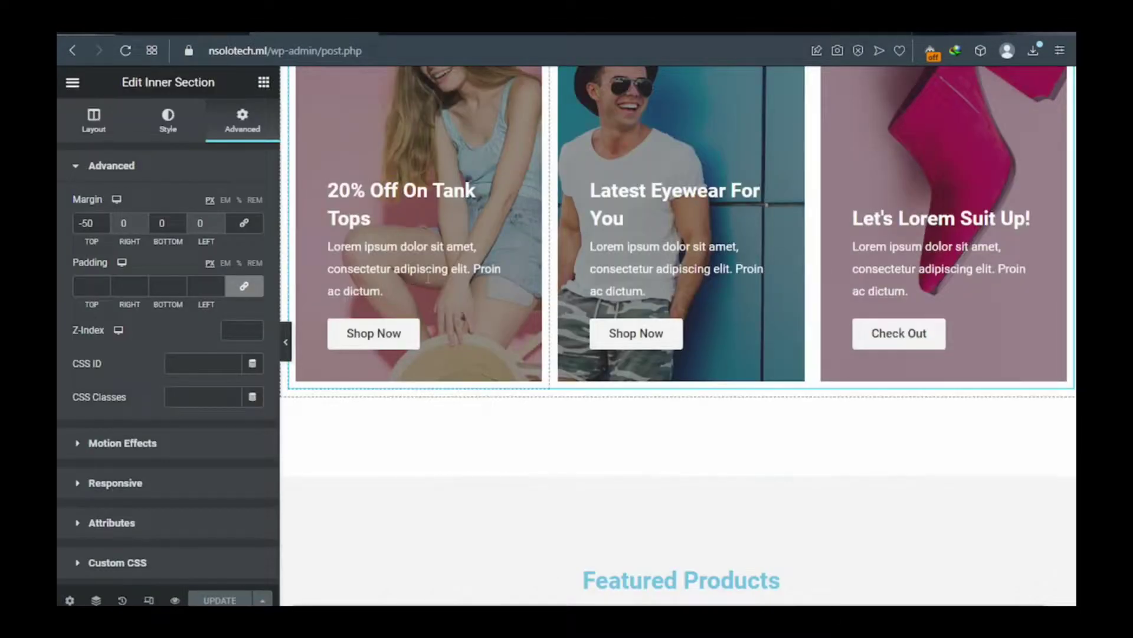
Open the media chooser for the background image of the first banner column, "20% Off On Tank Tops"
scroll(426, 275, up, 3)
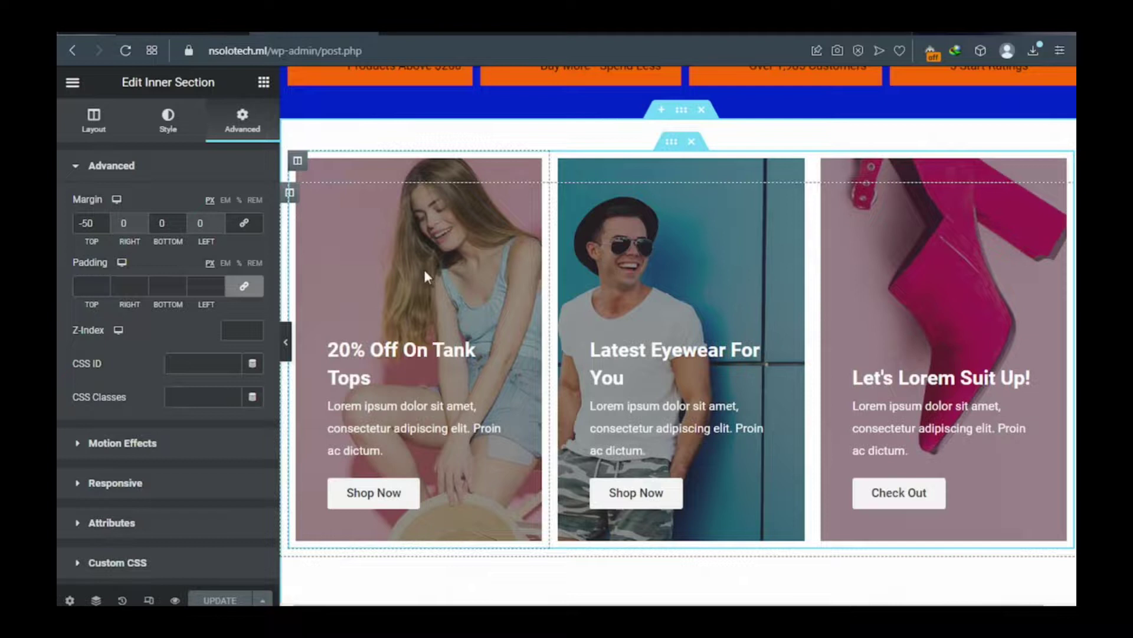
click(298, 163)
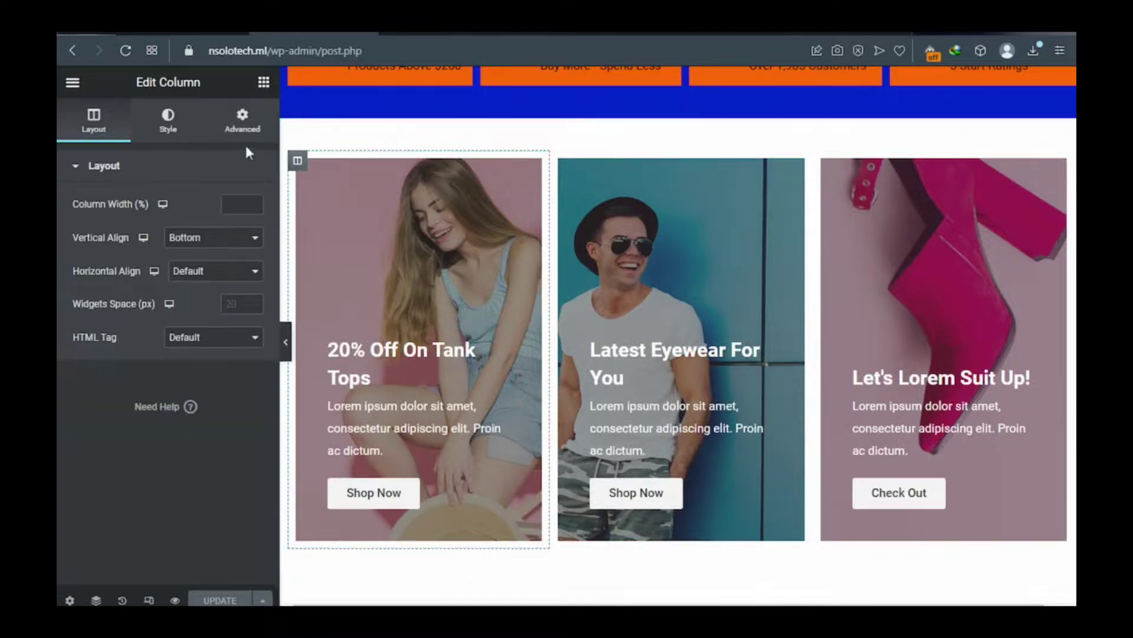
click(172, 131)
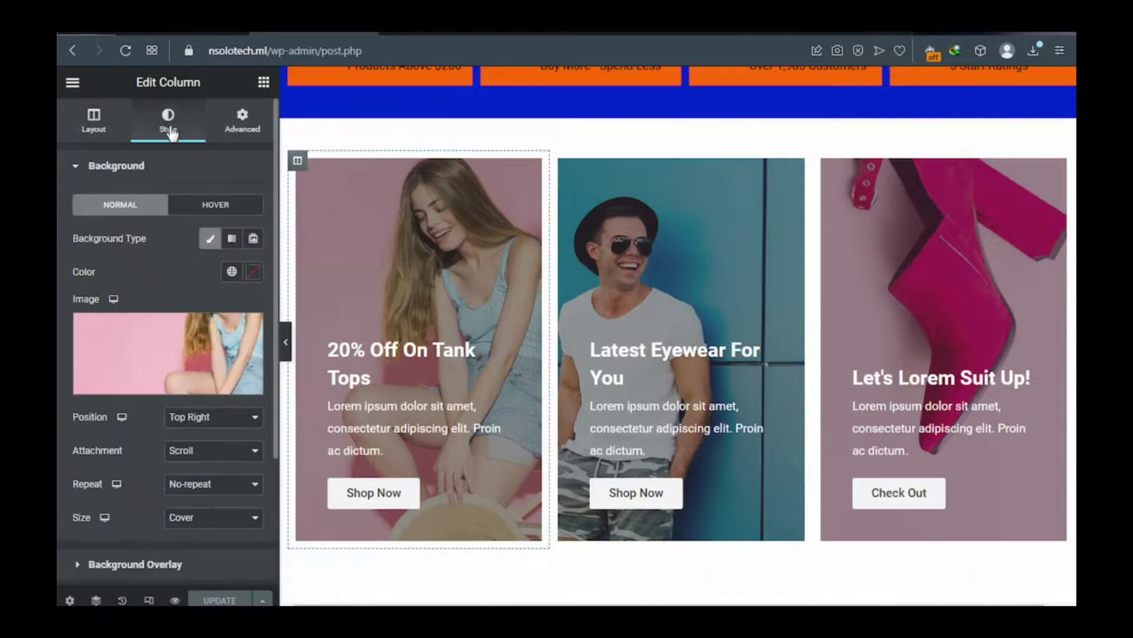
mouse_move(167, 333)
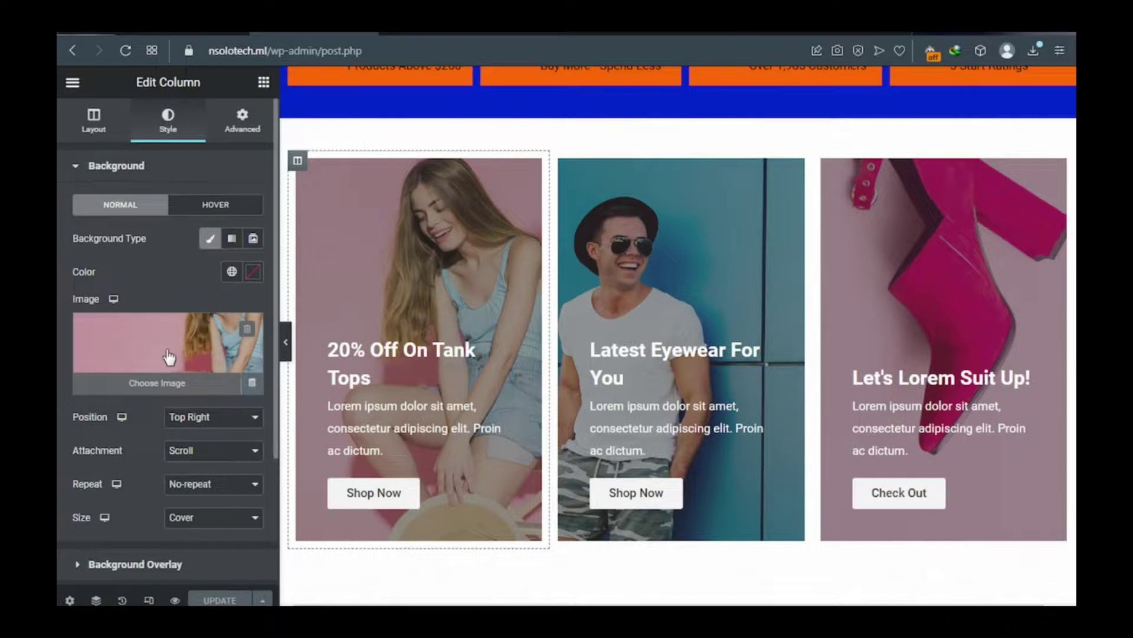
click(167, 391)
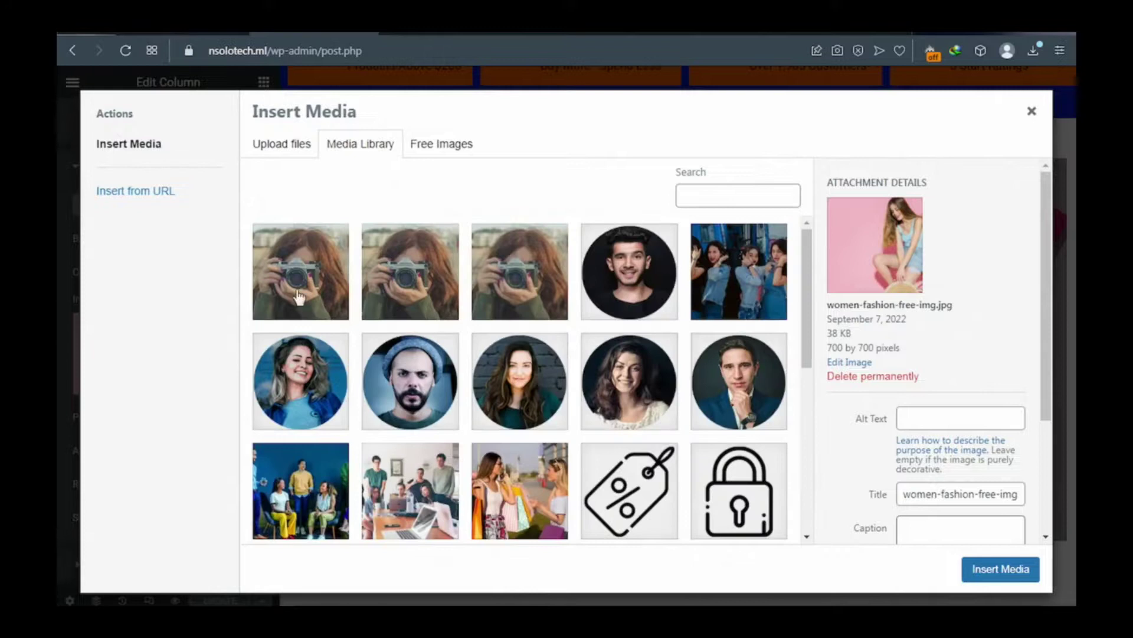
Upload all the product images, item1 through item11, from the PRODUCT IMG folder to the media library
click(296, 156)
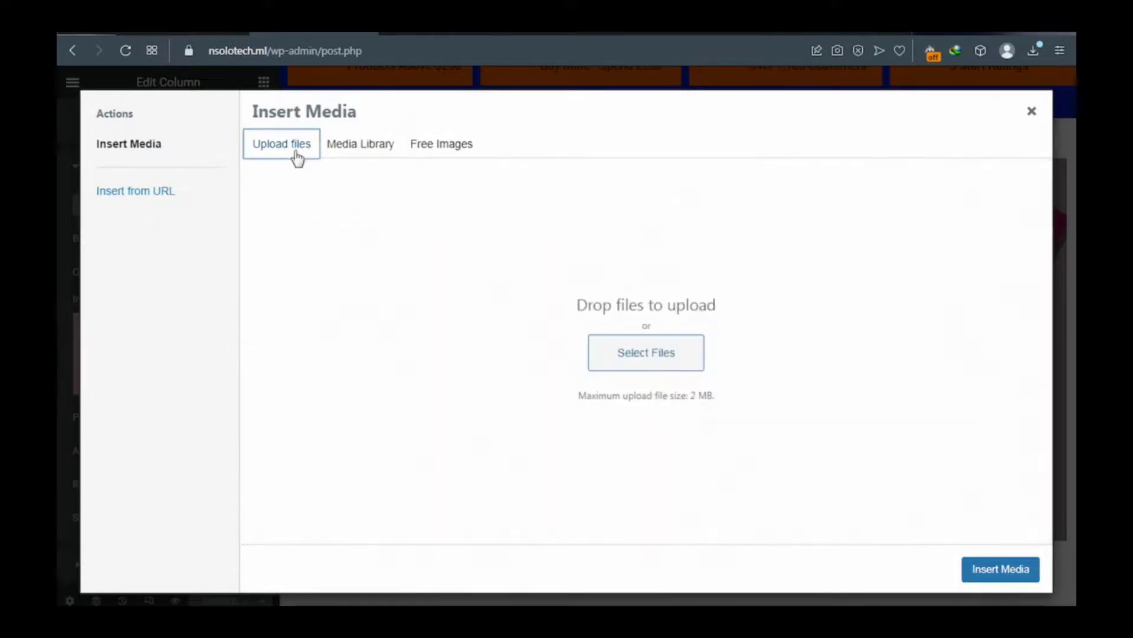
click(685, 363)
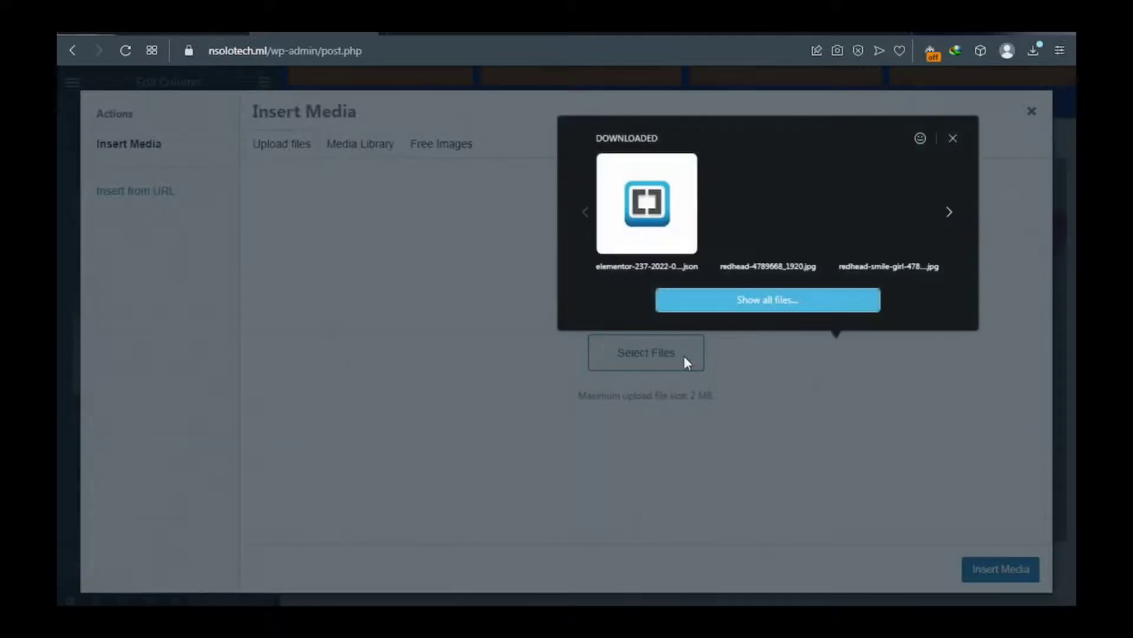
click(685, 355)
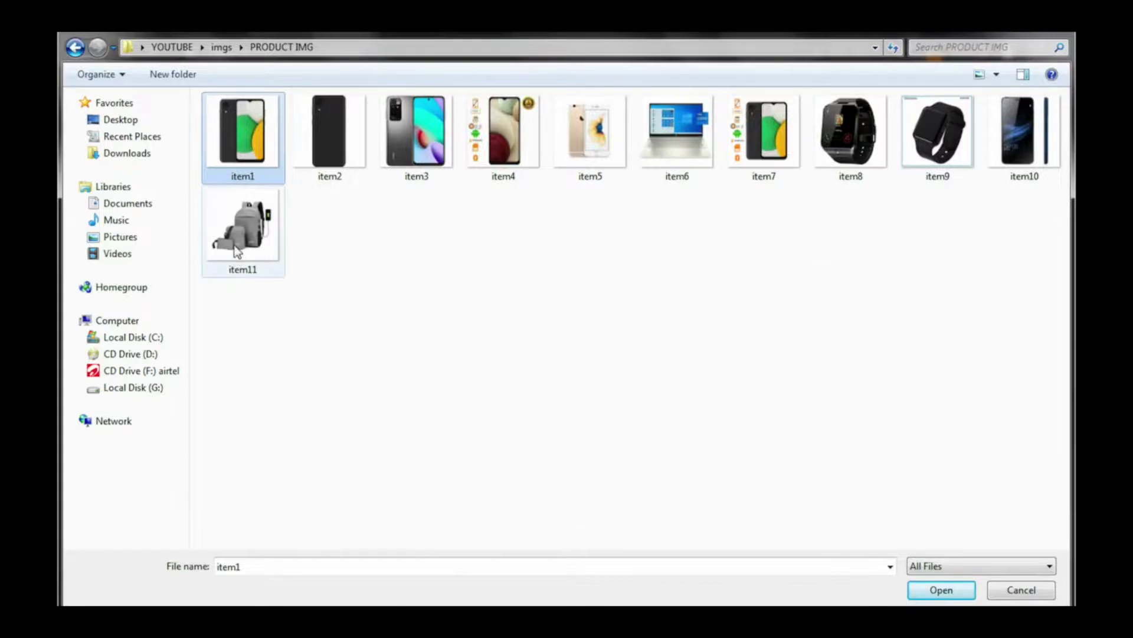
click(273, 235)
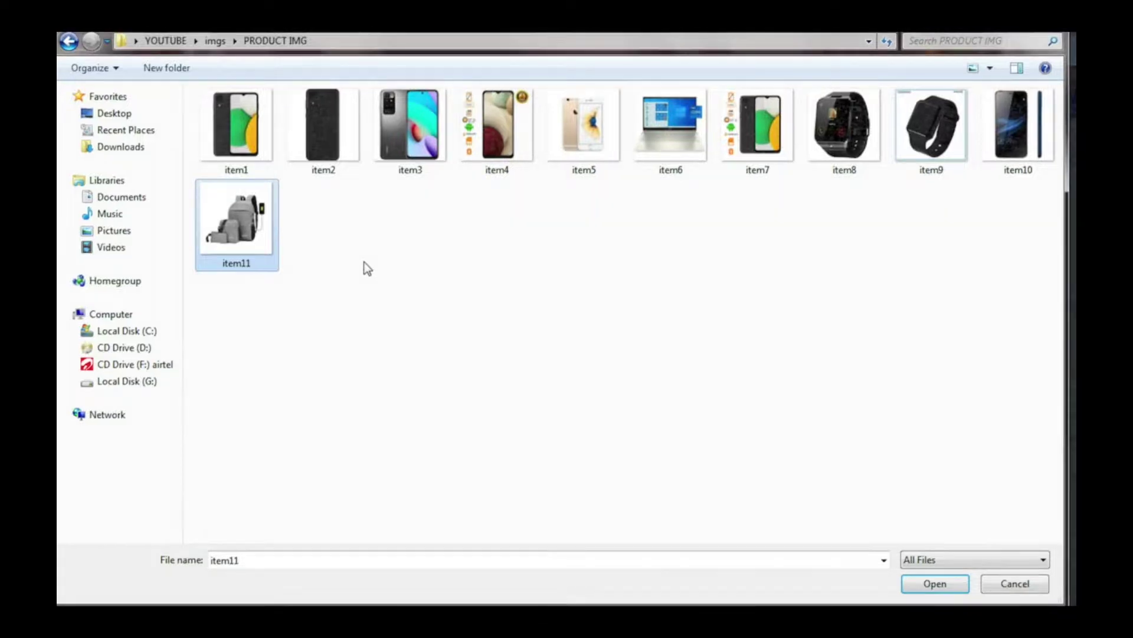
key(ctrl+a)
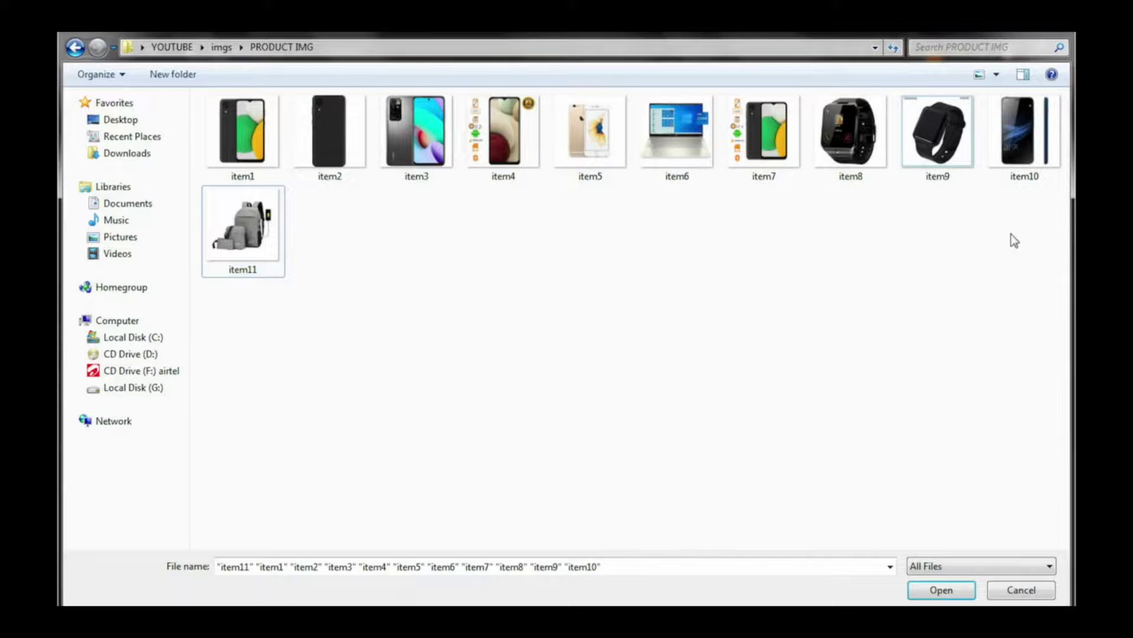
click(248, 122)
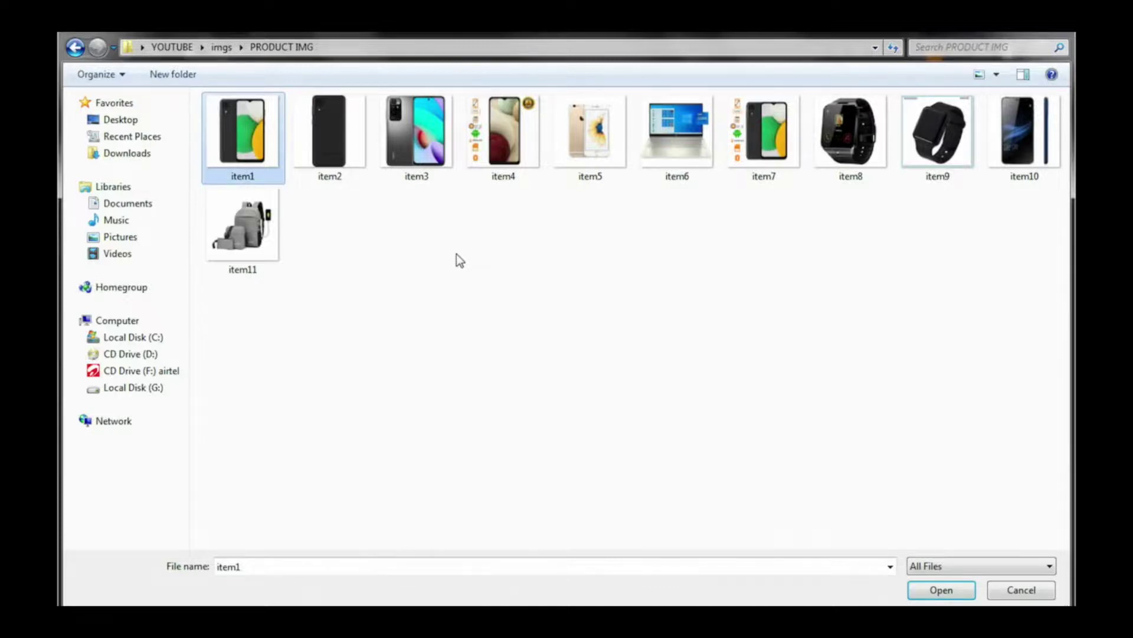
key(ctrl+a)
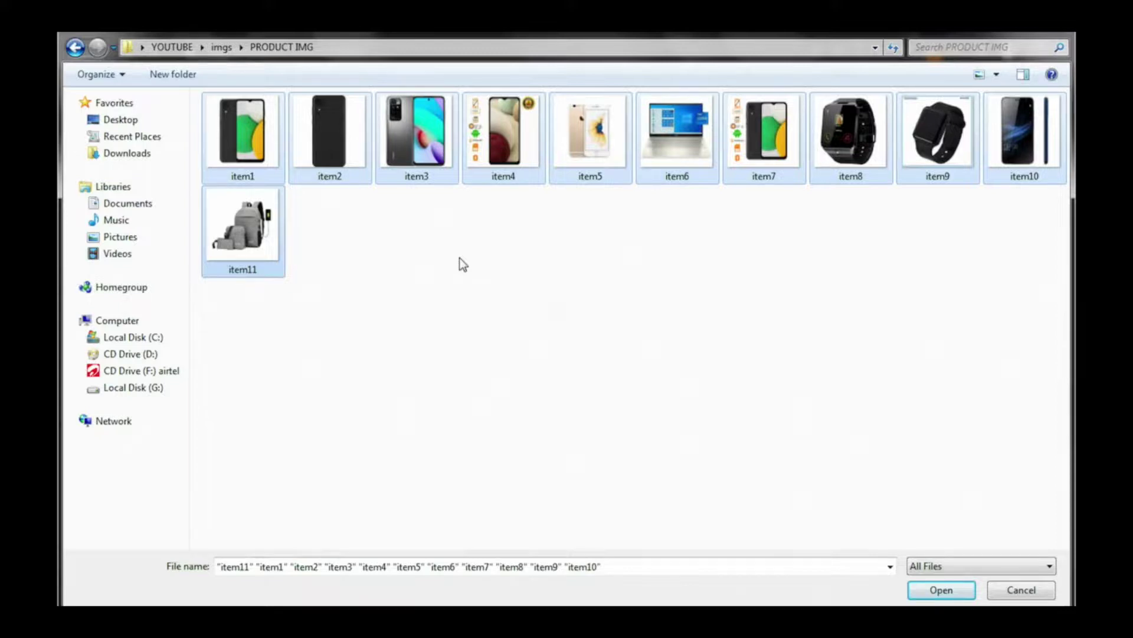
click(925, 589)
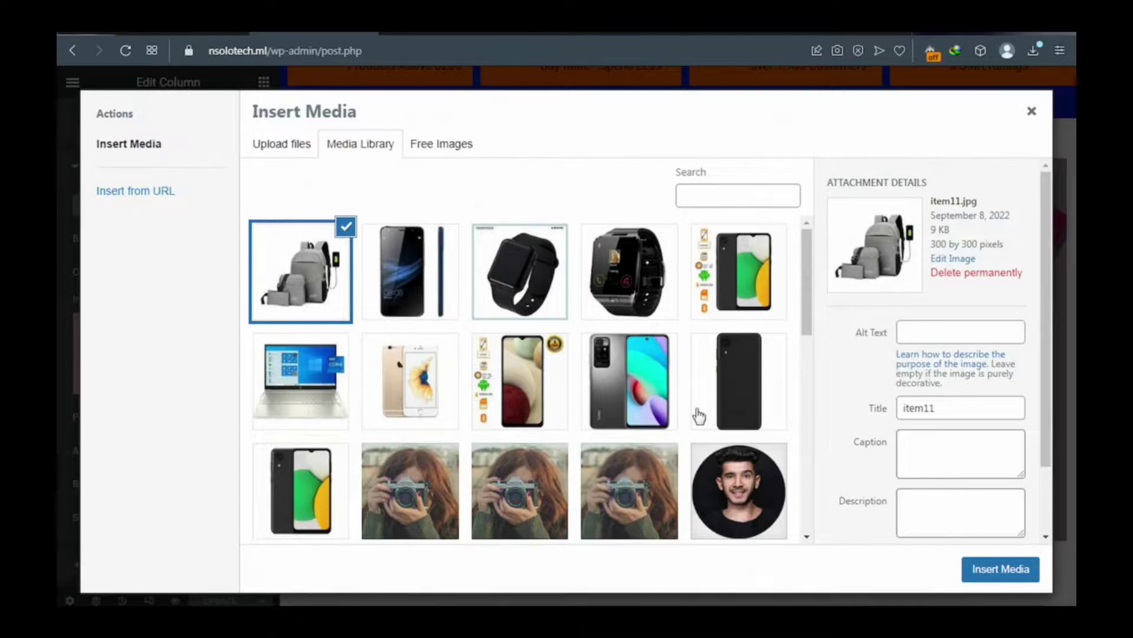
Insert the item10 phone image as the first column's background, with position Center Center and size Auto
click(404, 293)
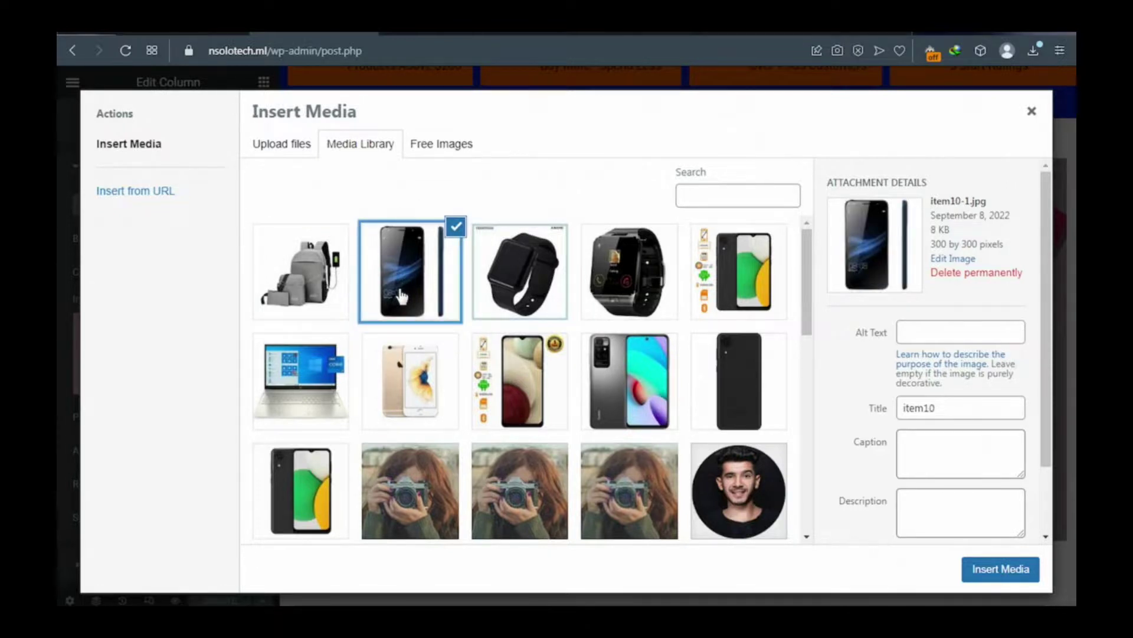
click(990, 573)
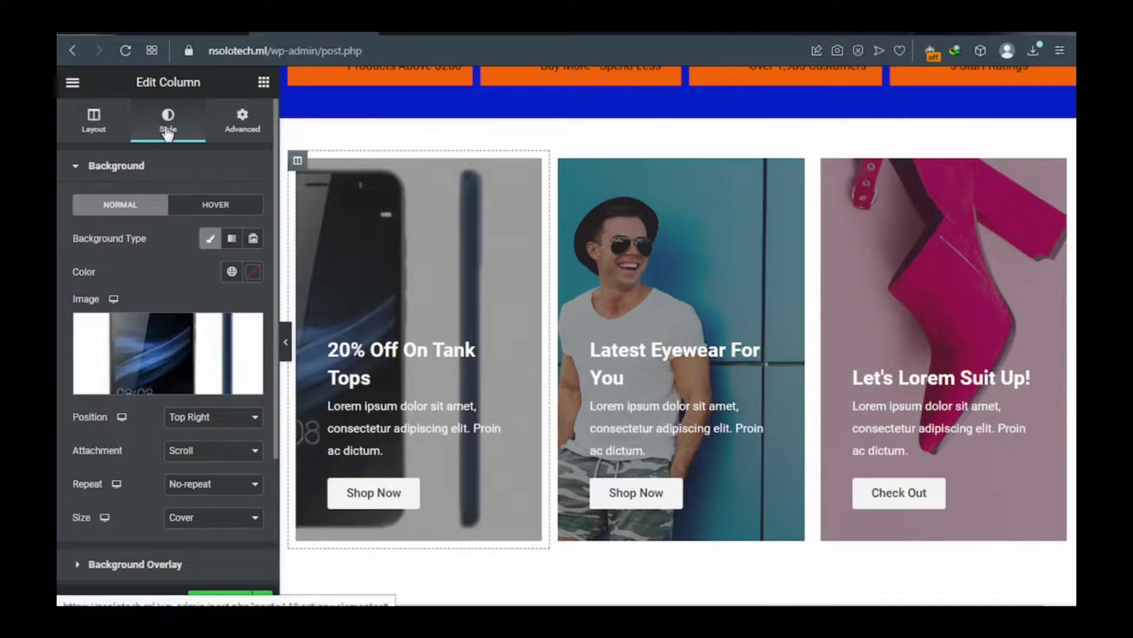
click(198, 424)
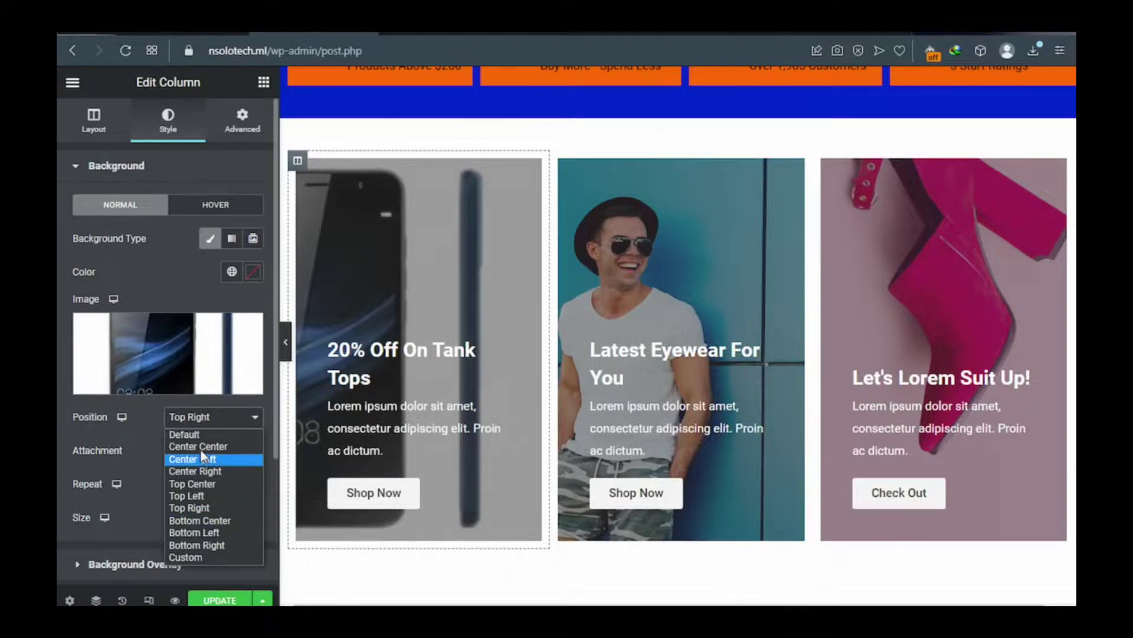
key(Escape)
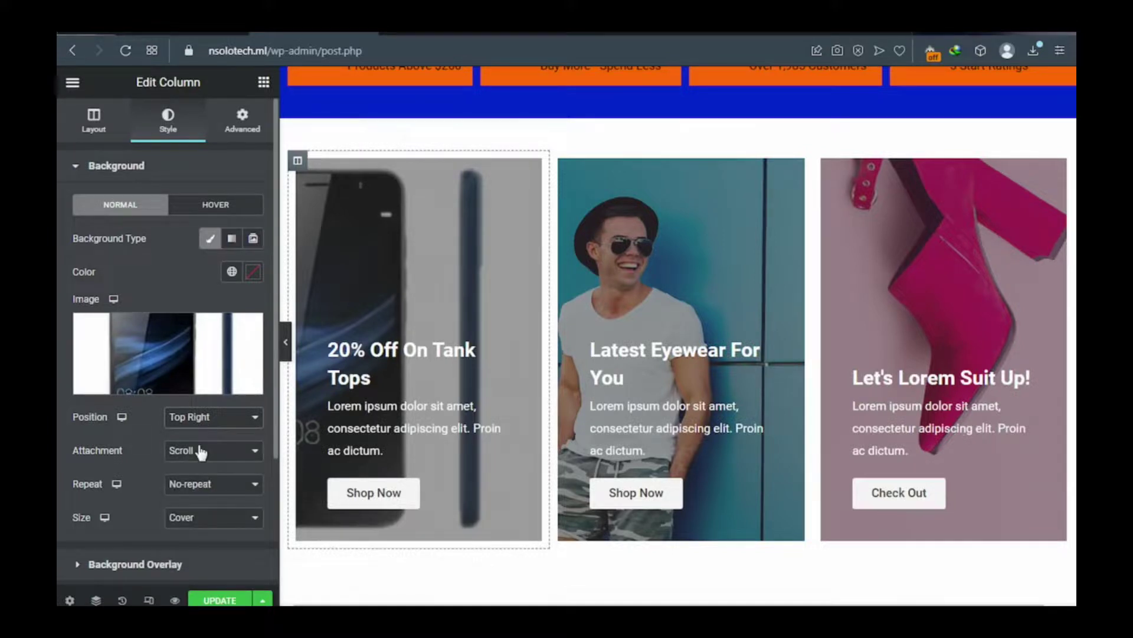
click(217, 520)
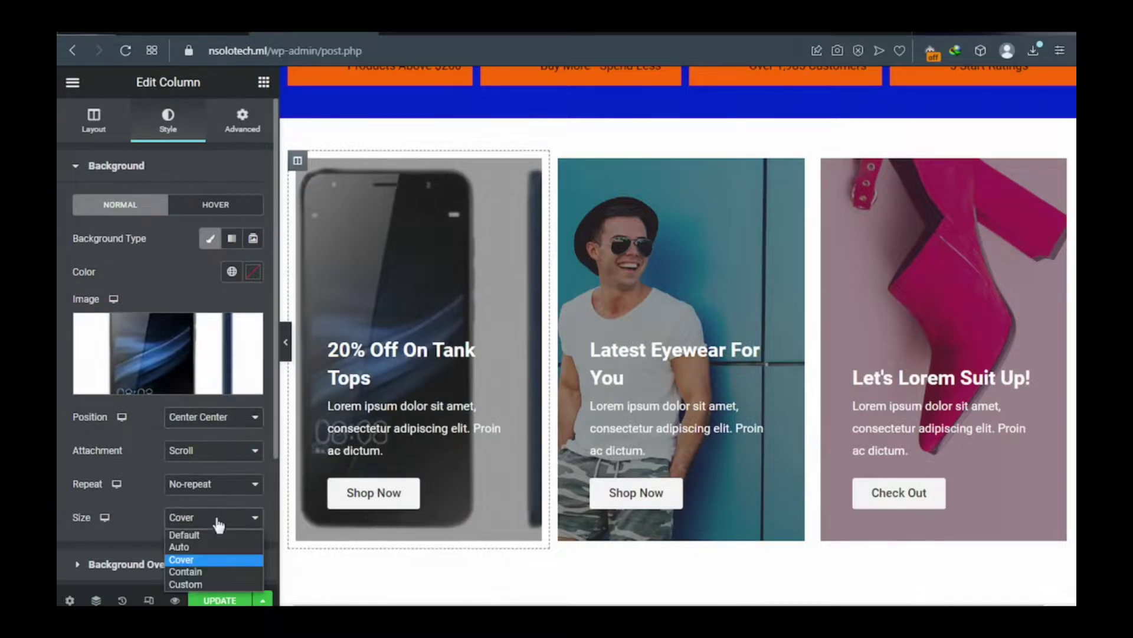
click(193, 549)
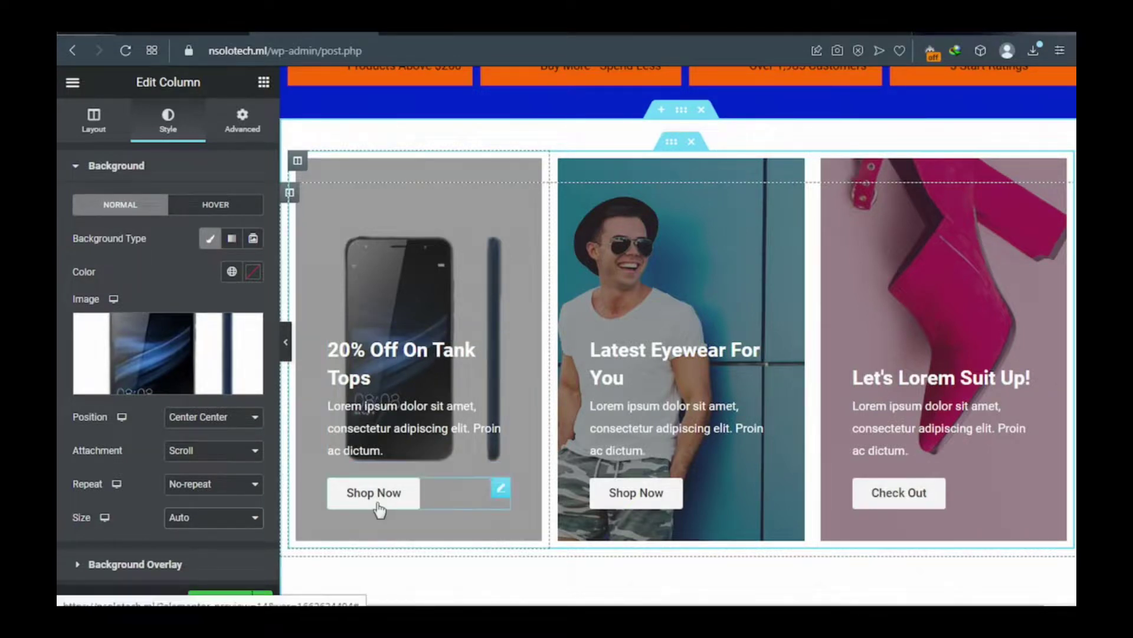
Set the background color of the first column's Shop Now button to orange #F17E08
click(499, 491)
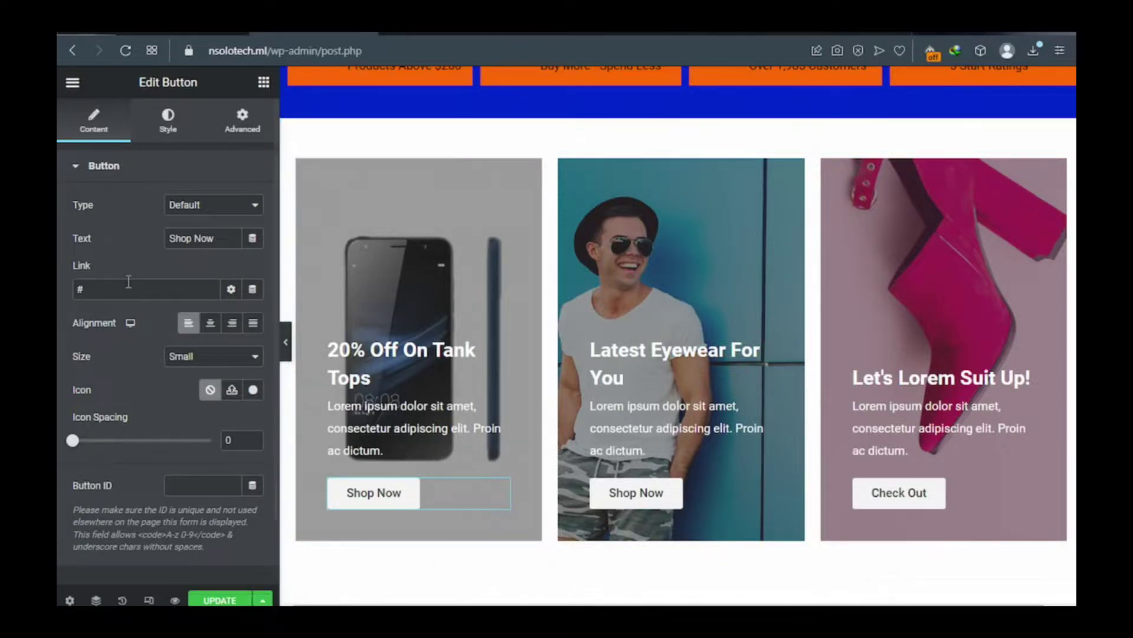
click(168, 121)
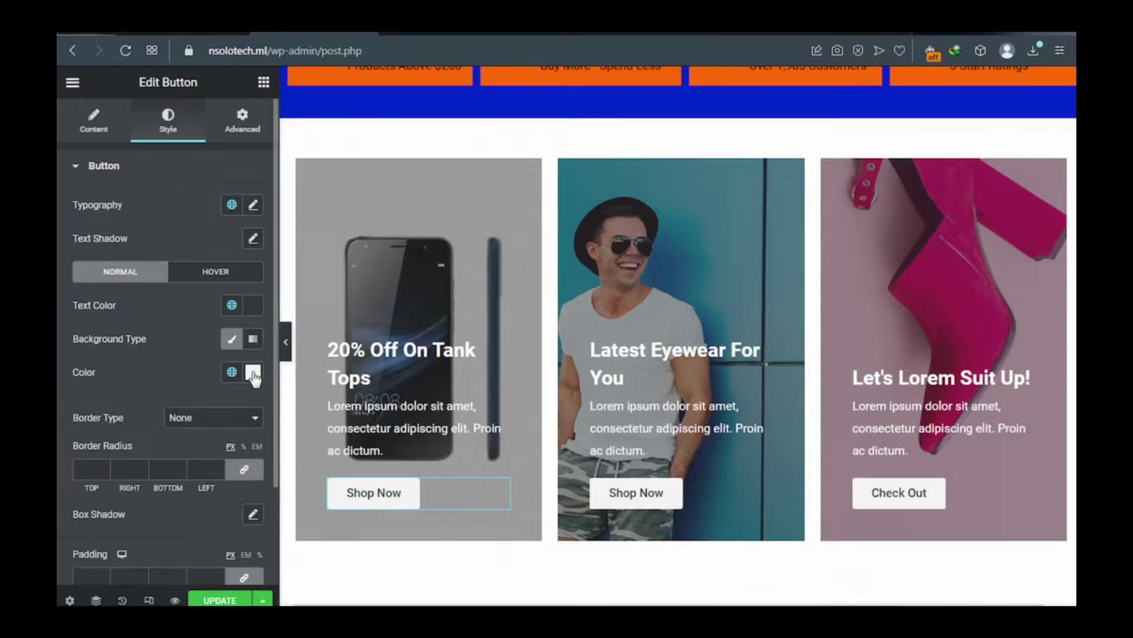
click(821, 34)
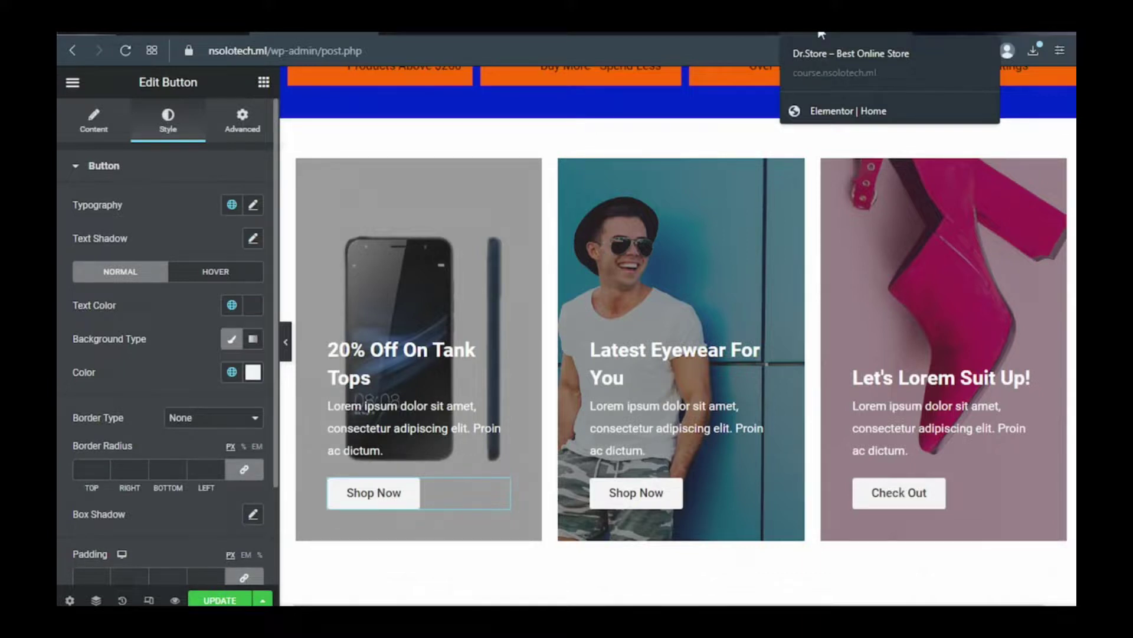
click(838, 54)
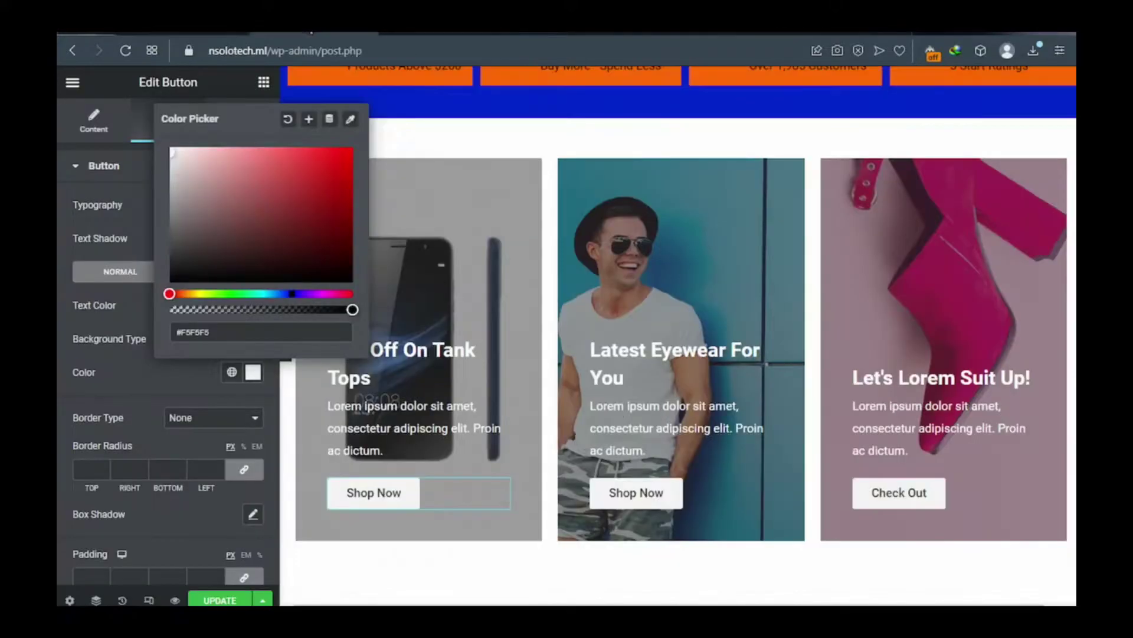
click(184, 294)
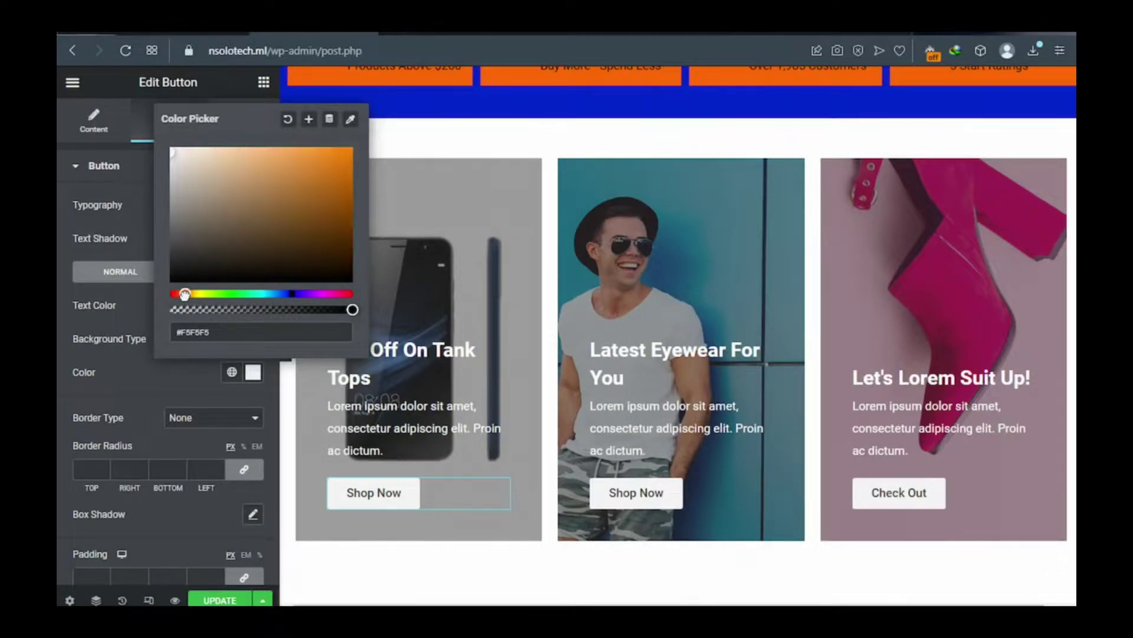
click(345, 155)
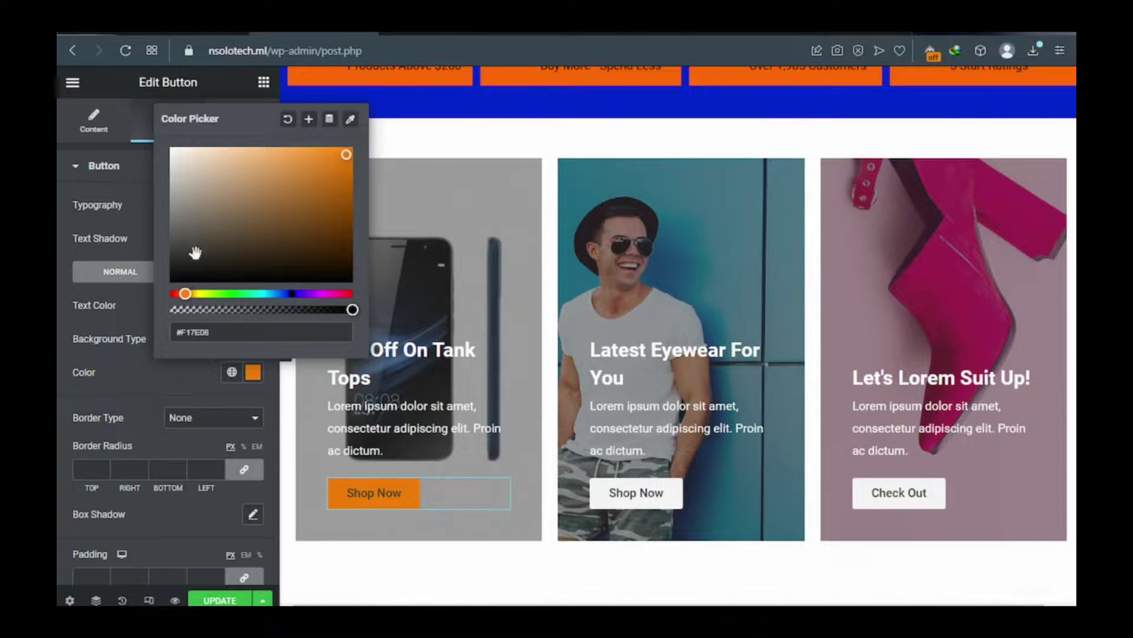
click(119, 306)
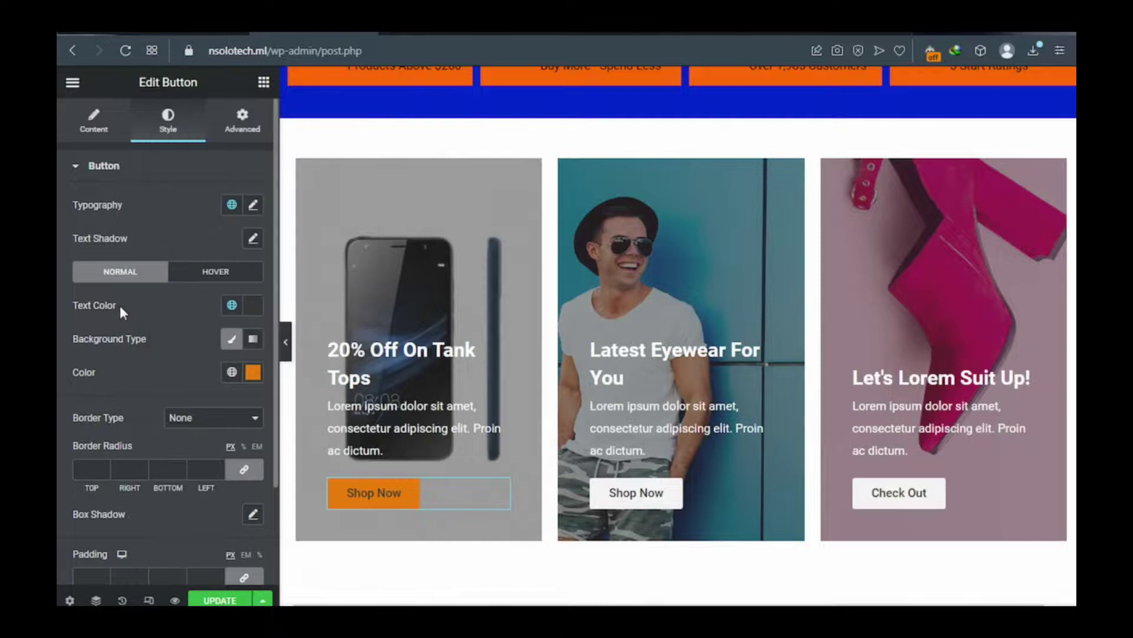
Set the text color of the first column's Shop Now button to white #FFFFFF
click(253, 308)
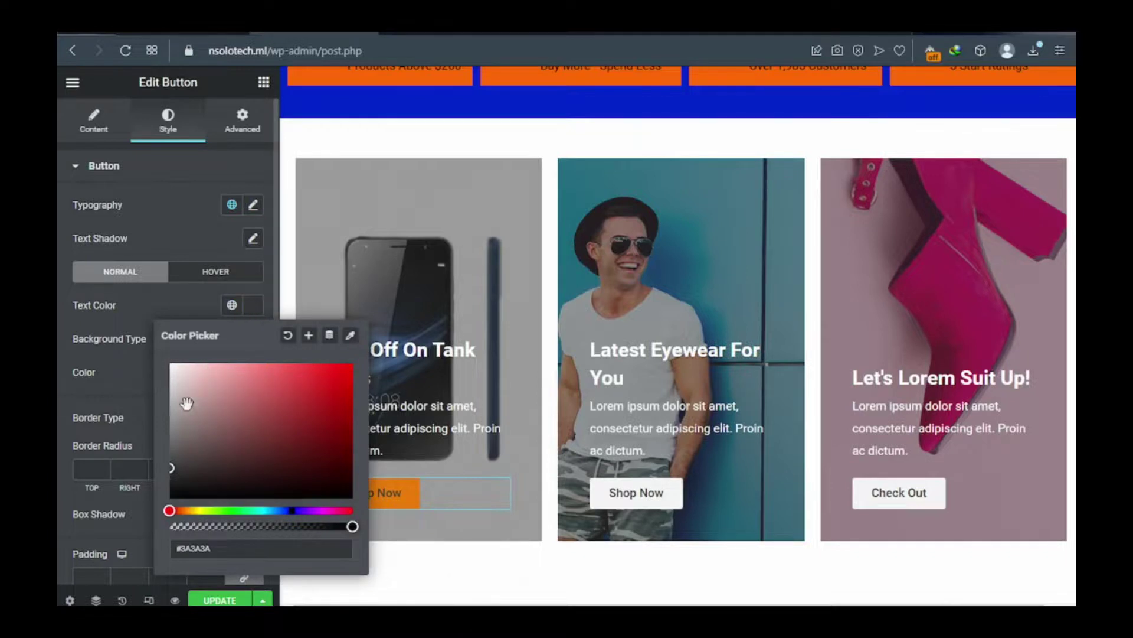
click(168, 362)
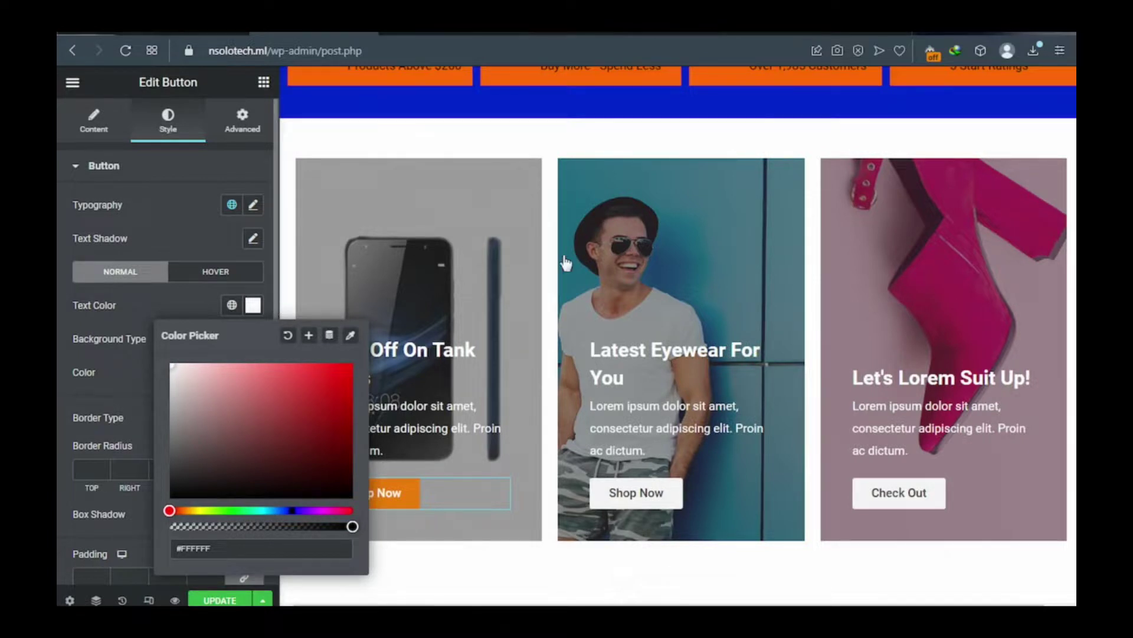
click(580, 214)
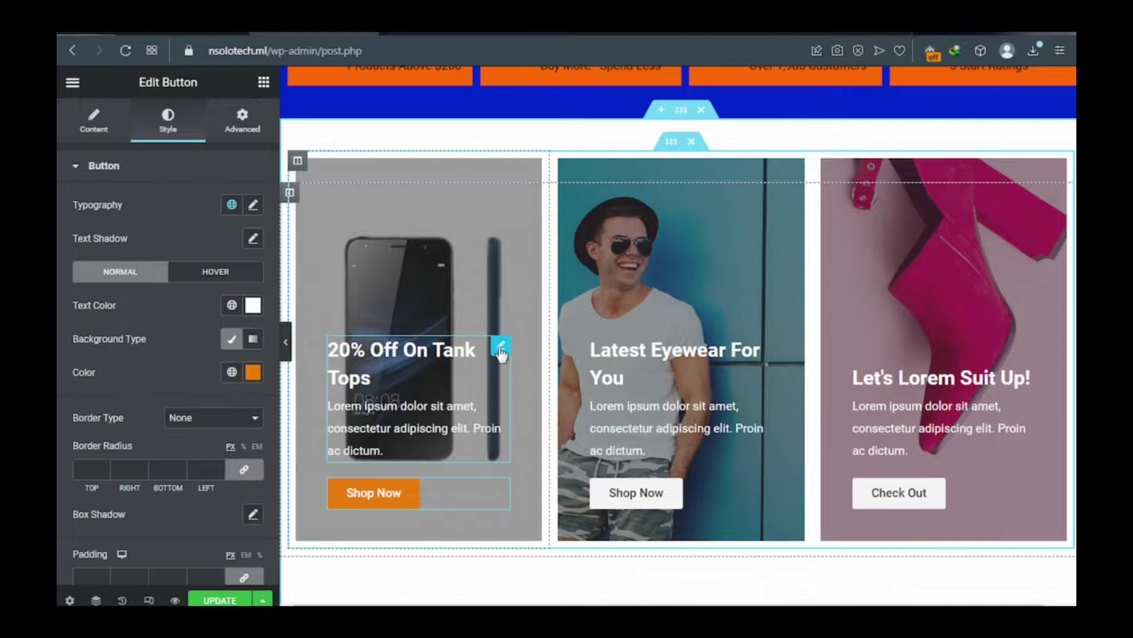
Open the content settings of the first column's Shop Now button and of its image box
click(92, 126)
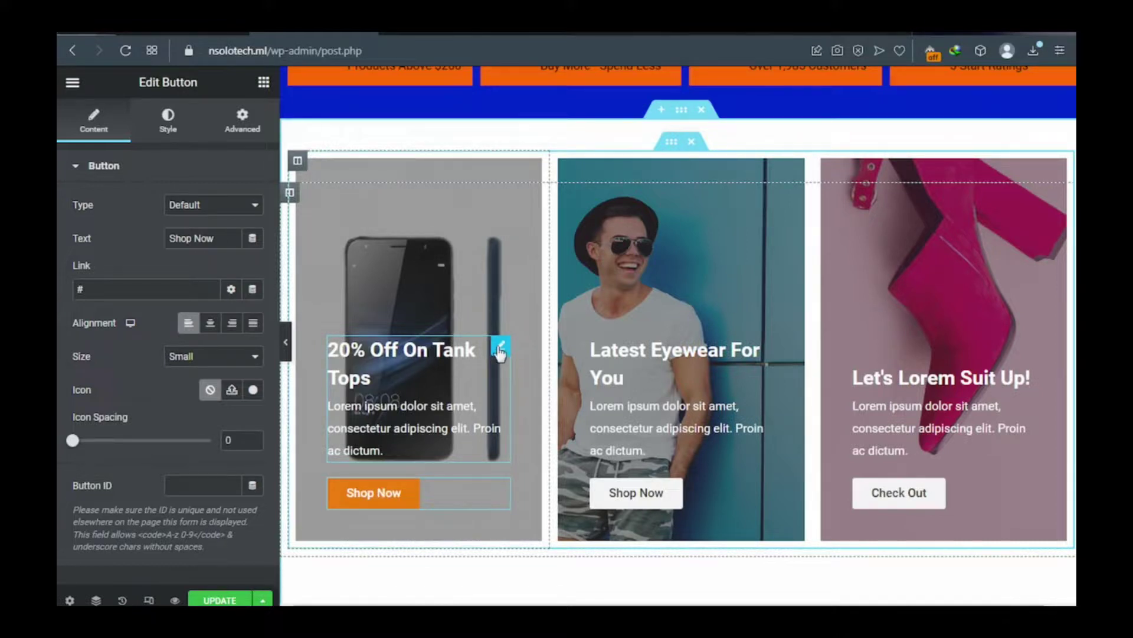
click(500, 348)
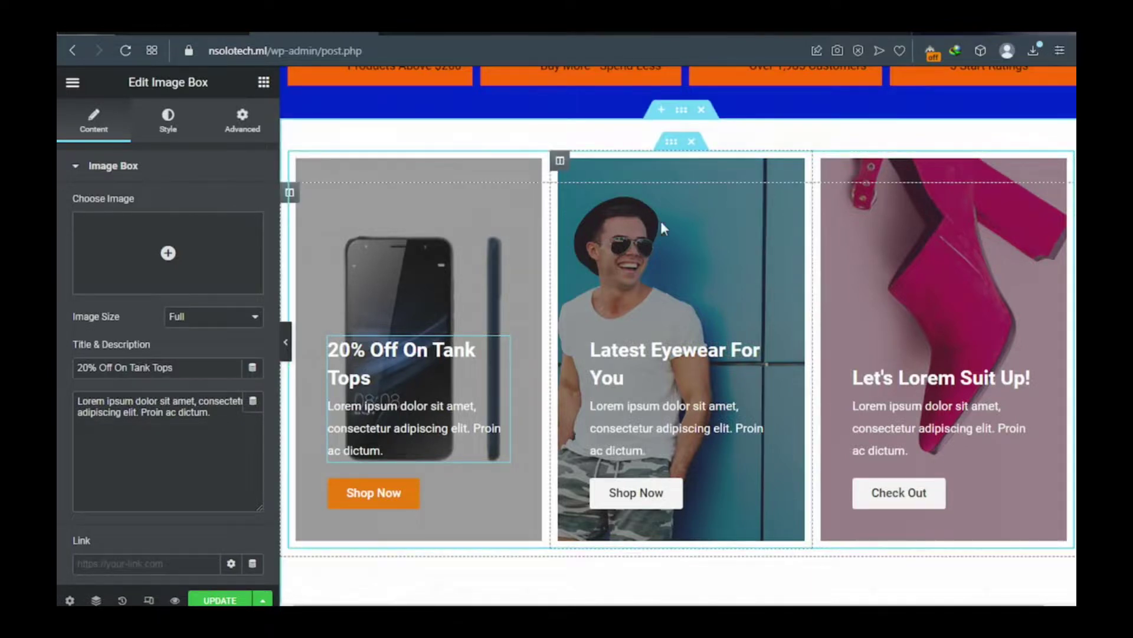
Replace the second column's background image with the item8 smartwatch picture from the media library
click(559, 160)
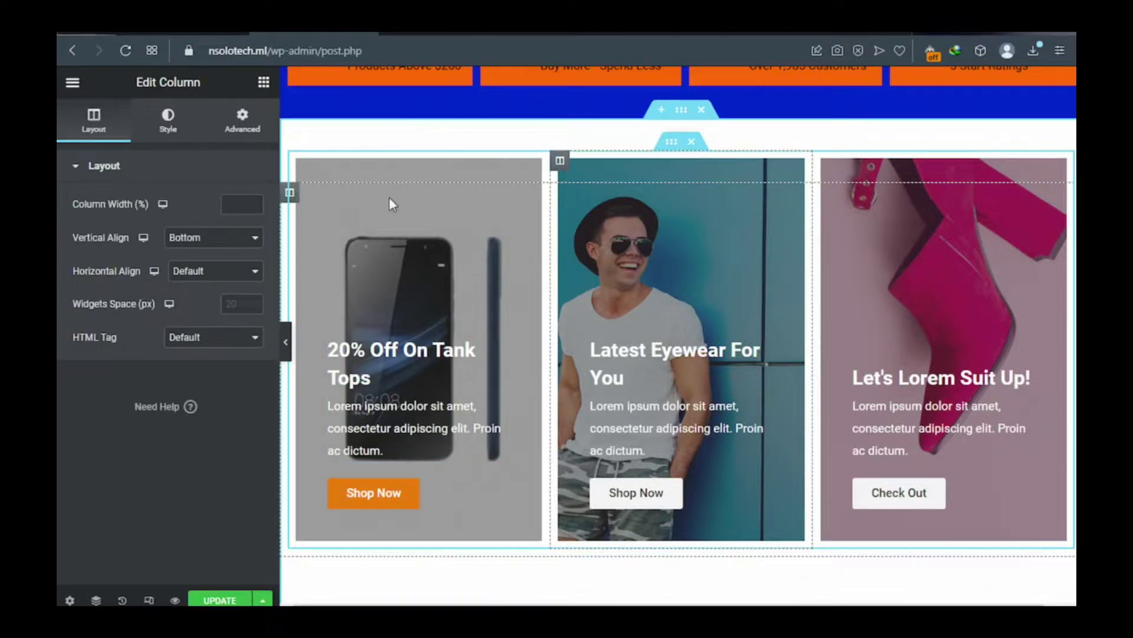
click(170, 131)
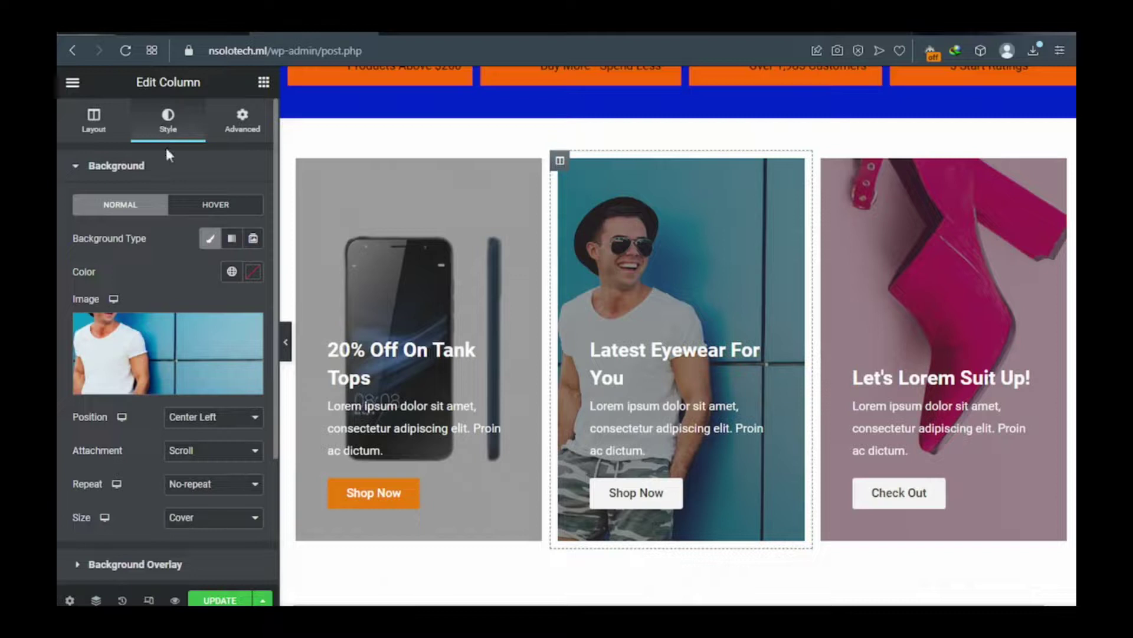
mouse_move(164, 350)
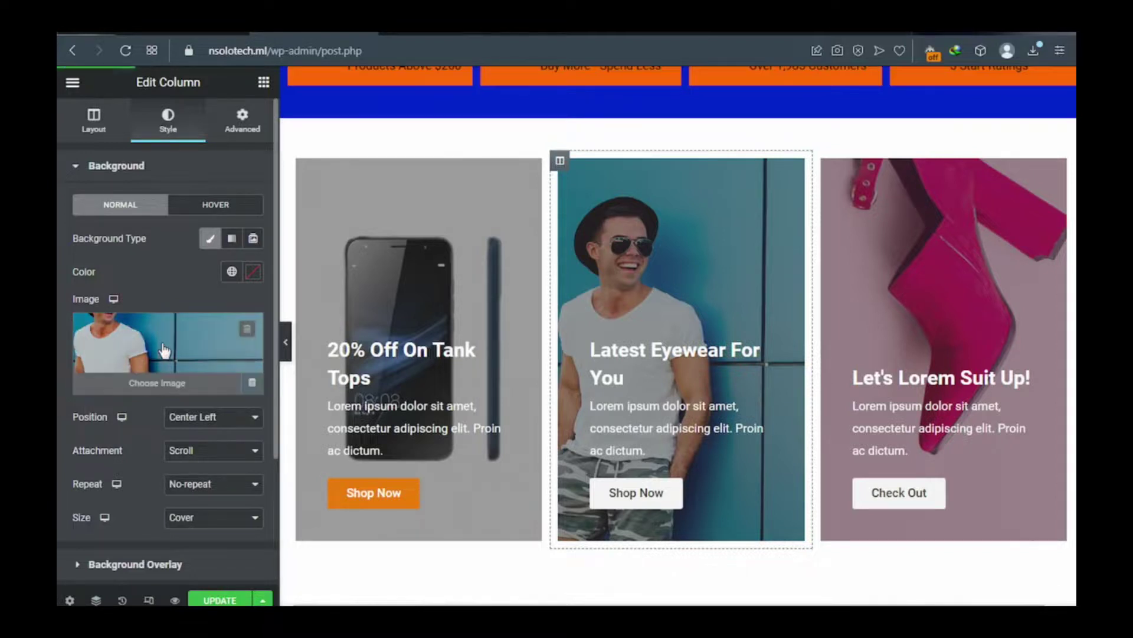
click(159, 379)
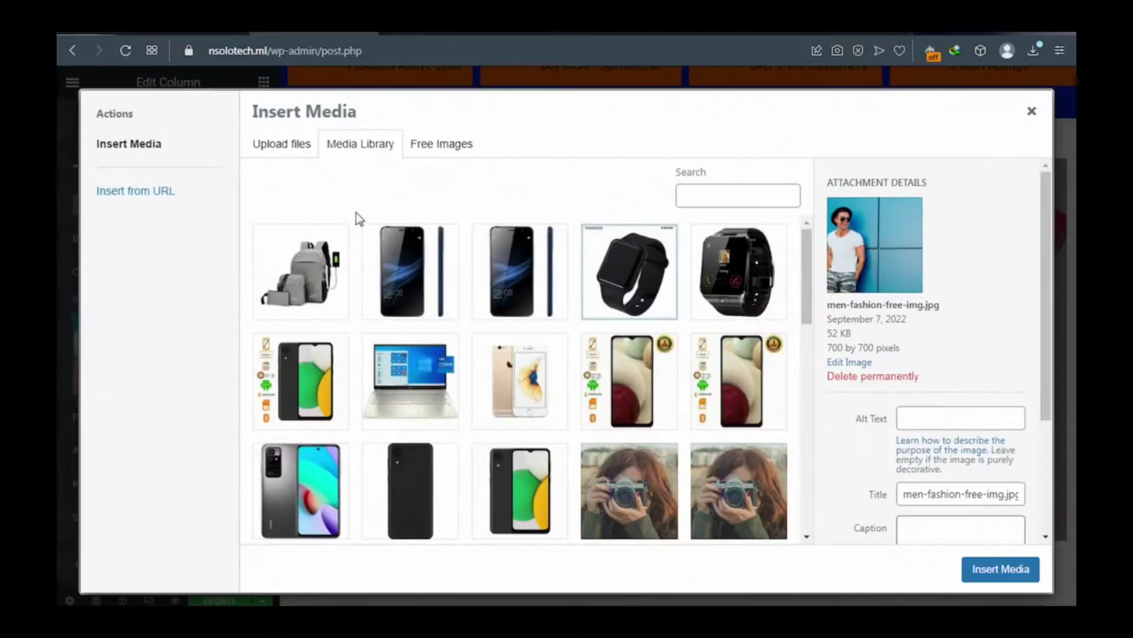
click(735, 290)
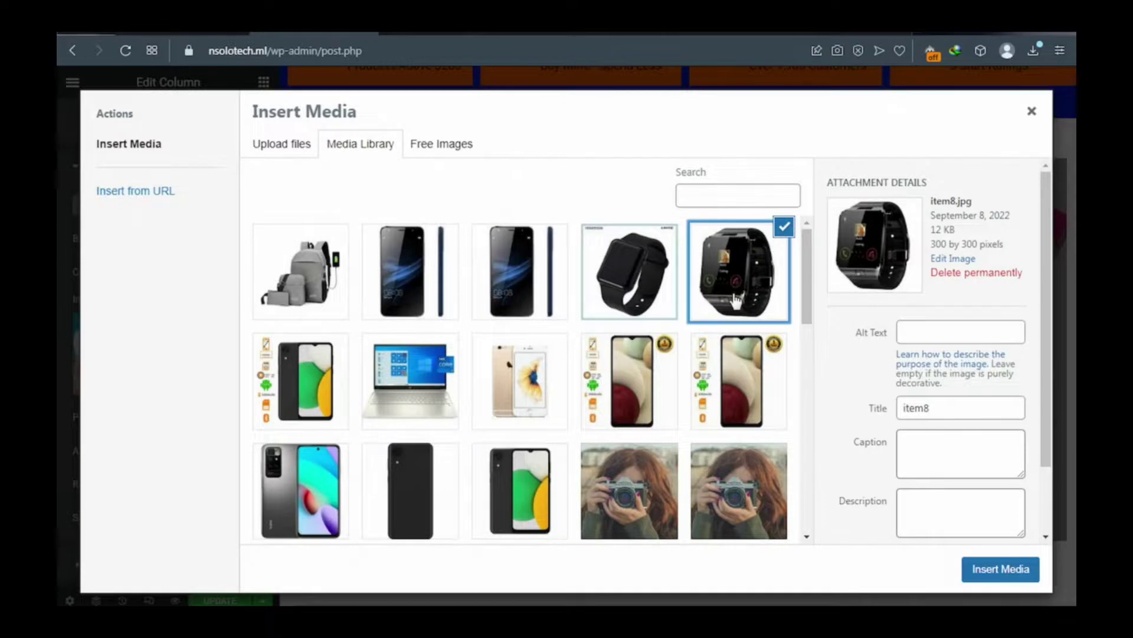
click(991, 570)
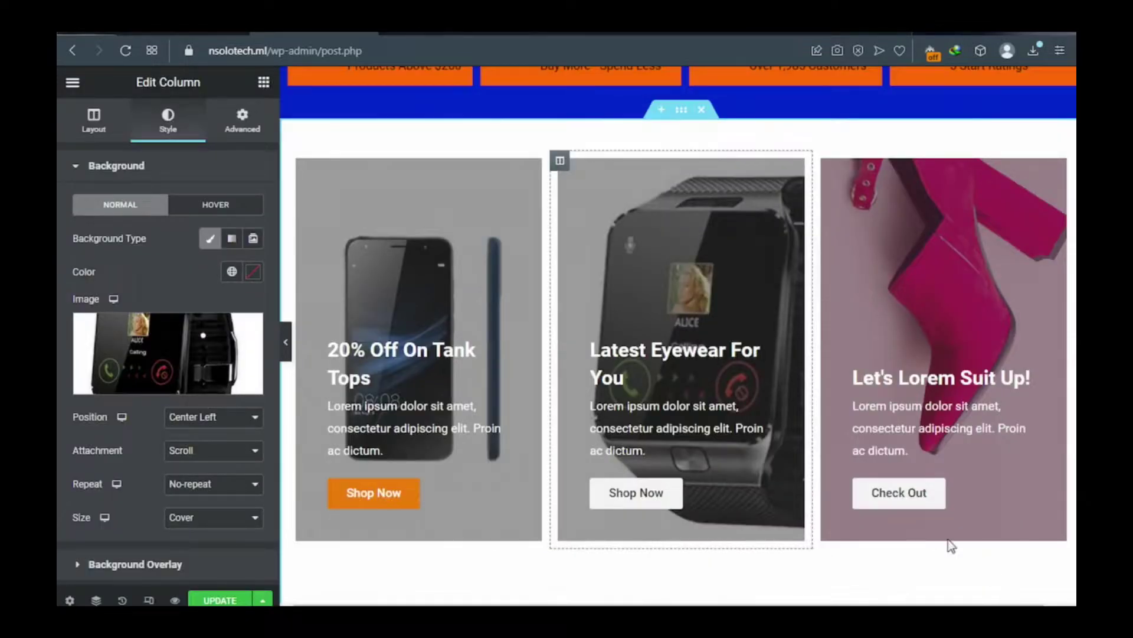
Set the second column's background image position to Center Center and its size to Auto
click(215, 419)
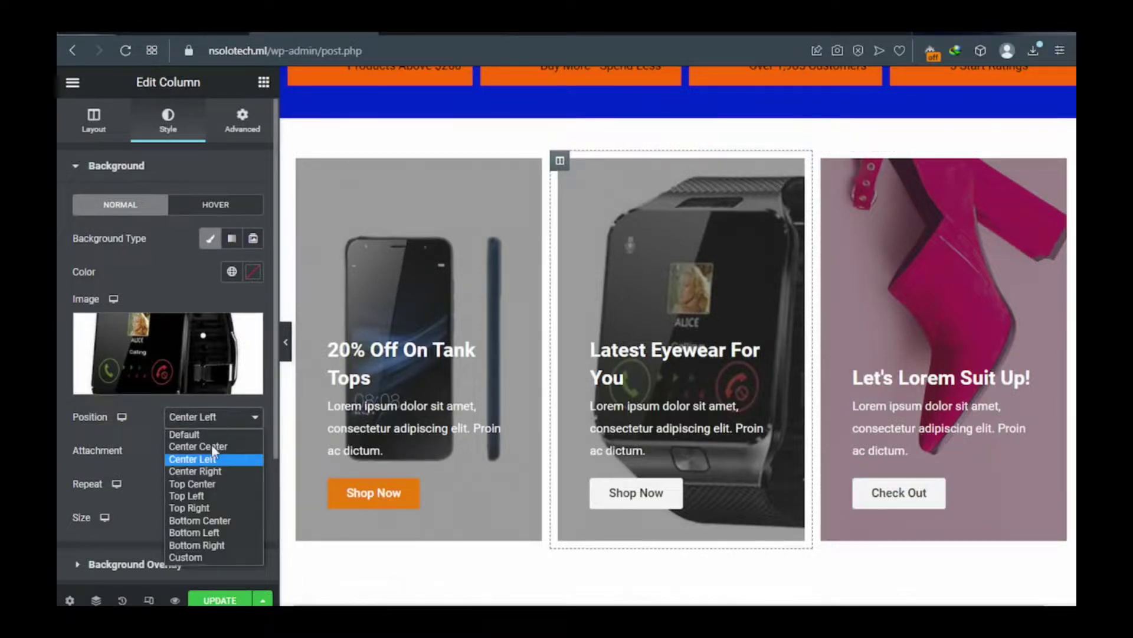
key(Escape)
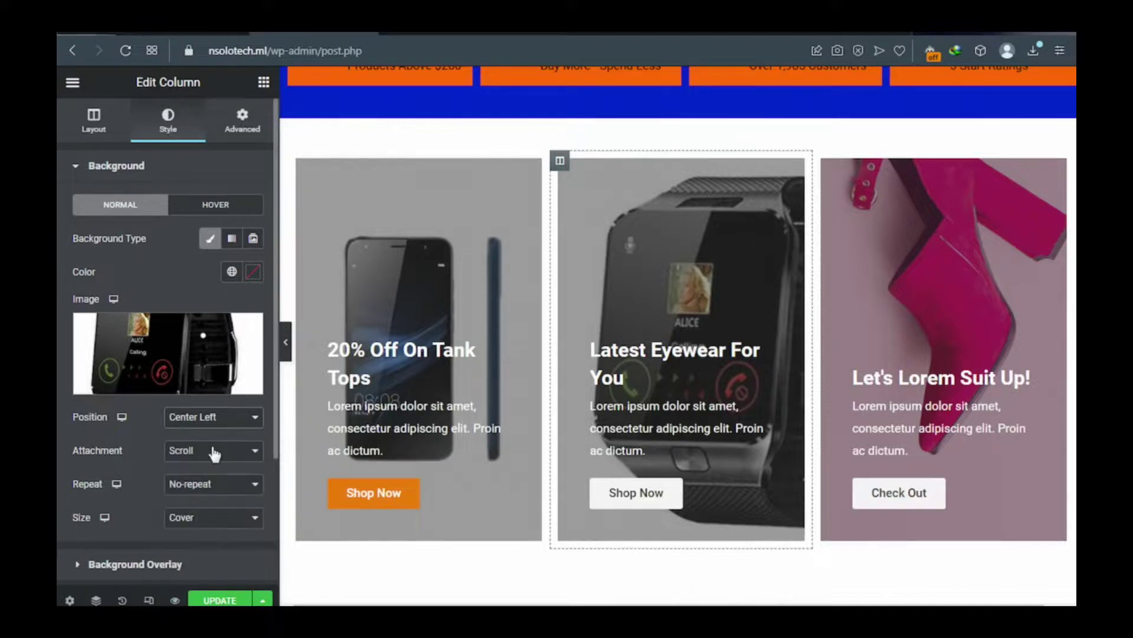
click(206, 519)
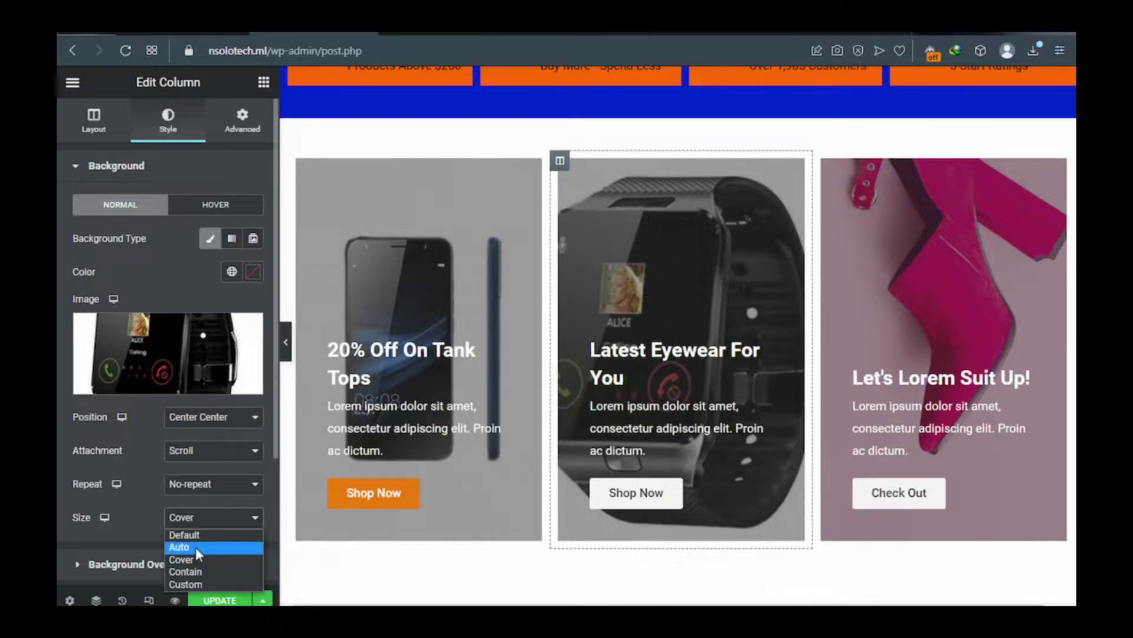
click(196, 547)
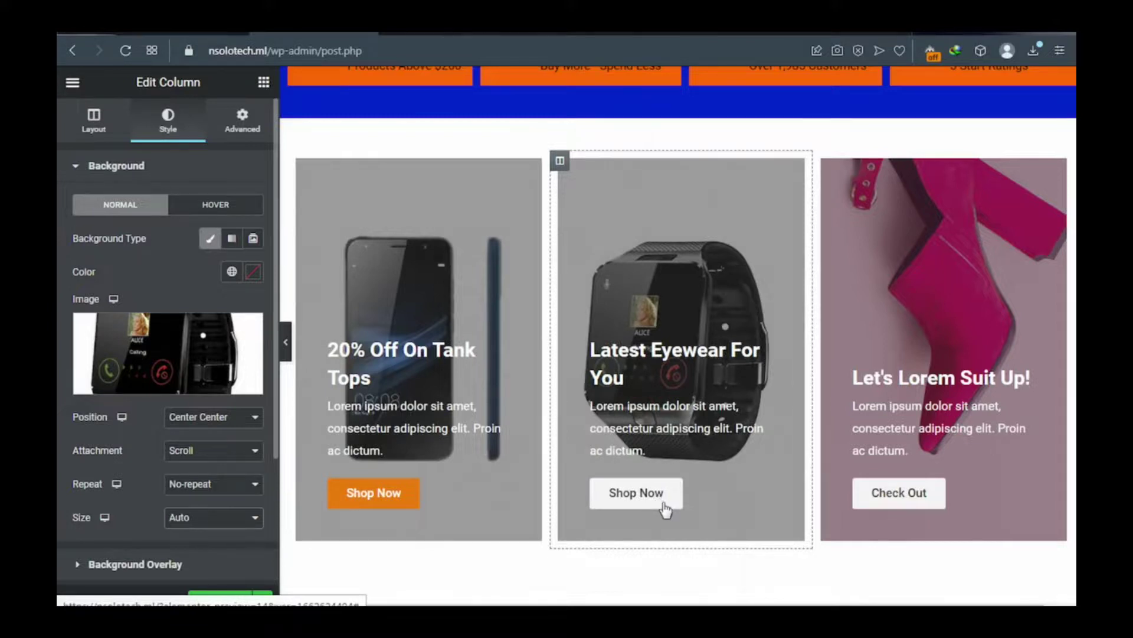
Set the text color of the second column's Shop Now button to the near-white #E4DADA
mouse_move(666, 505)
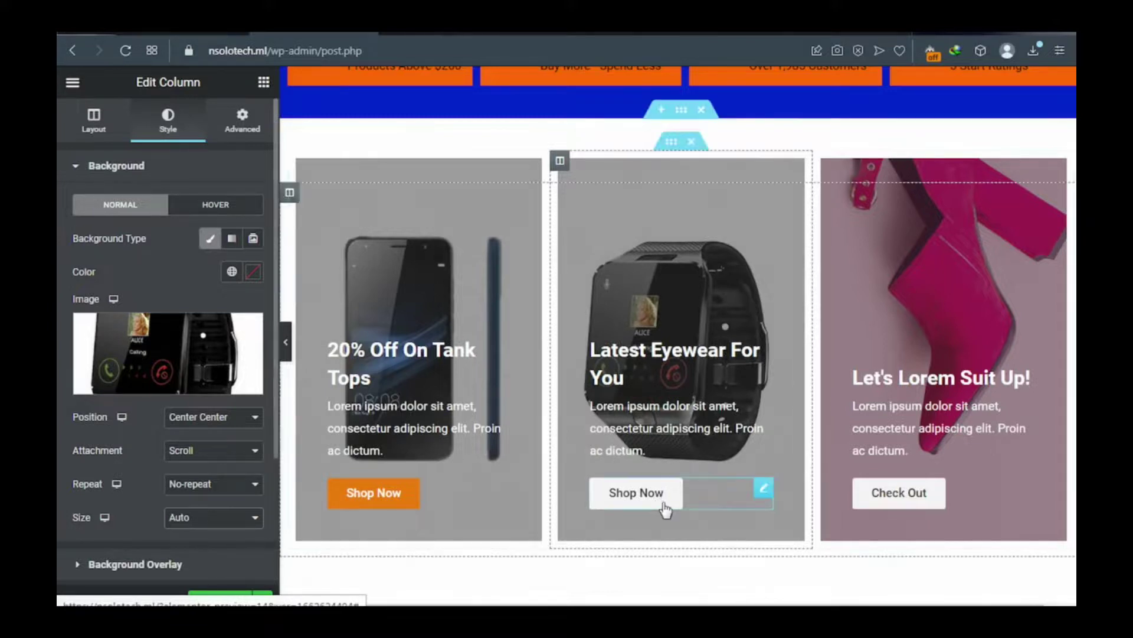
click(764, 490)
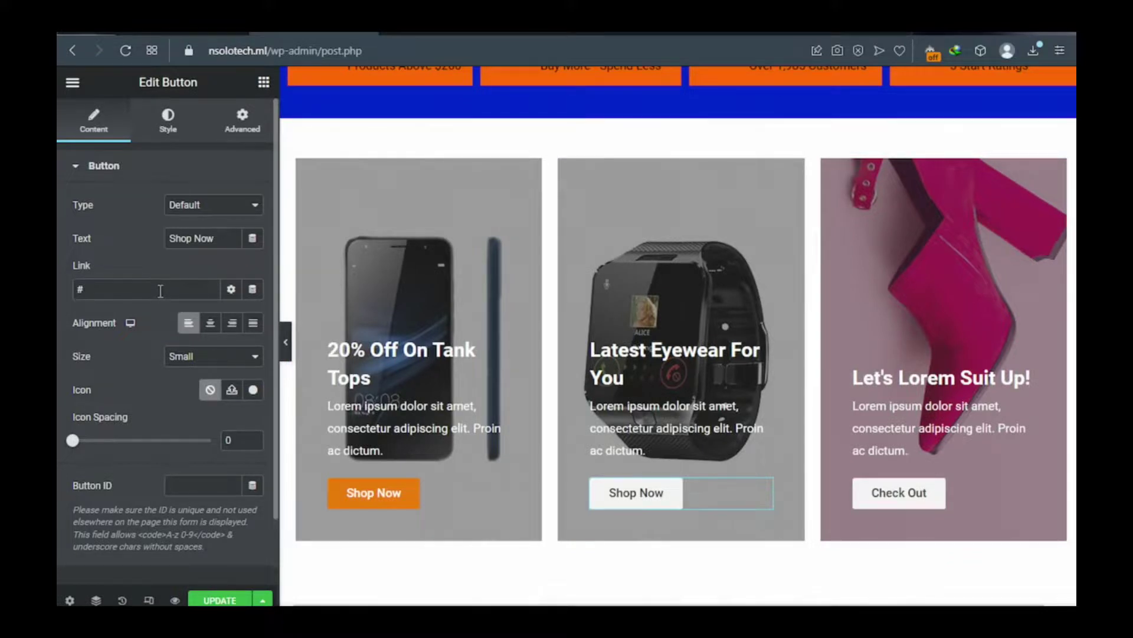
click(169, 125)
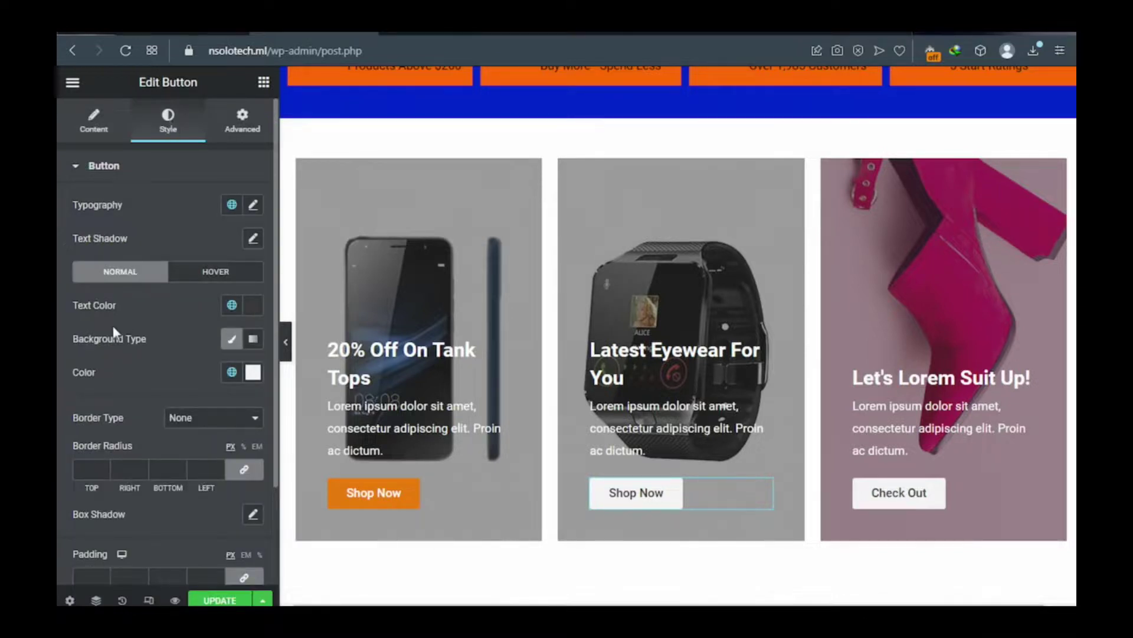
click(252, 305)
click(188, 389)
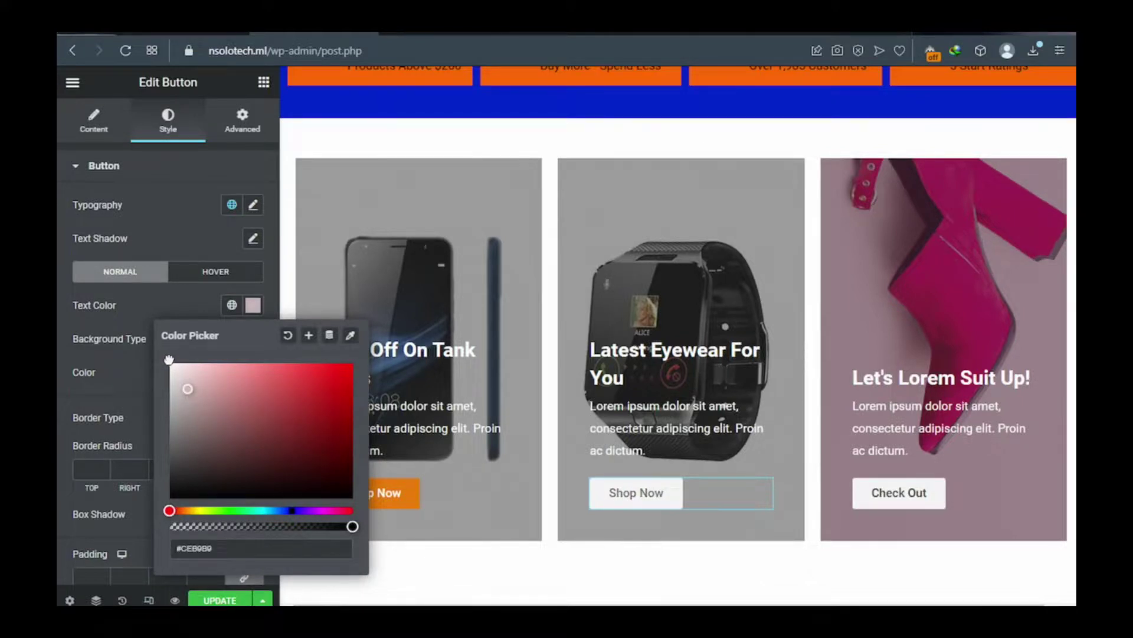
click(177, 378)
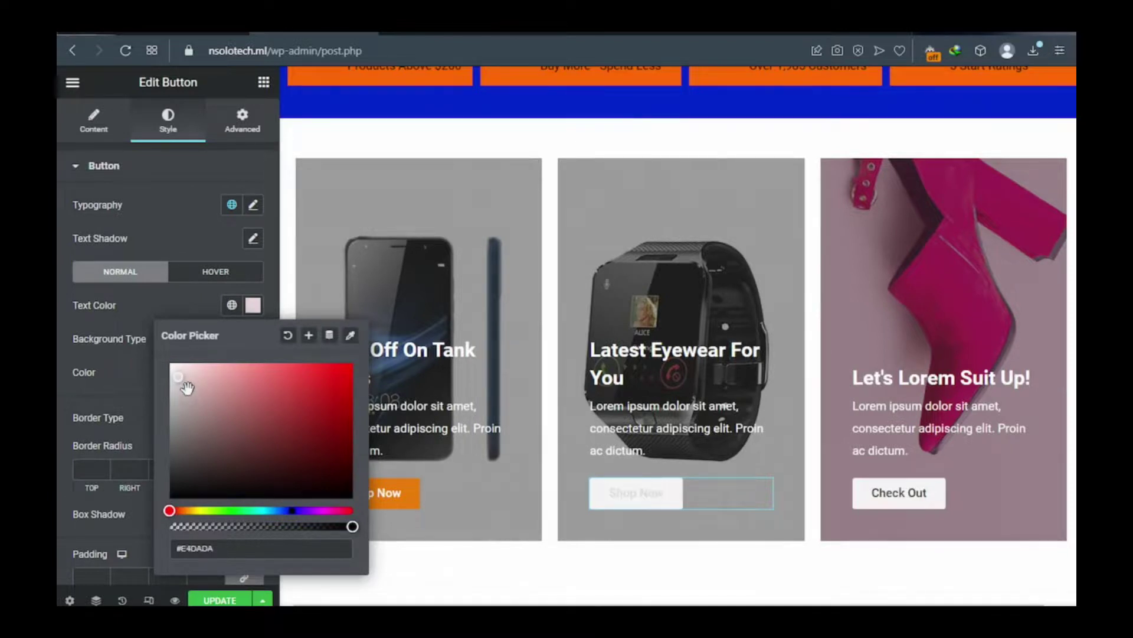
click(123, 362)
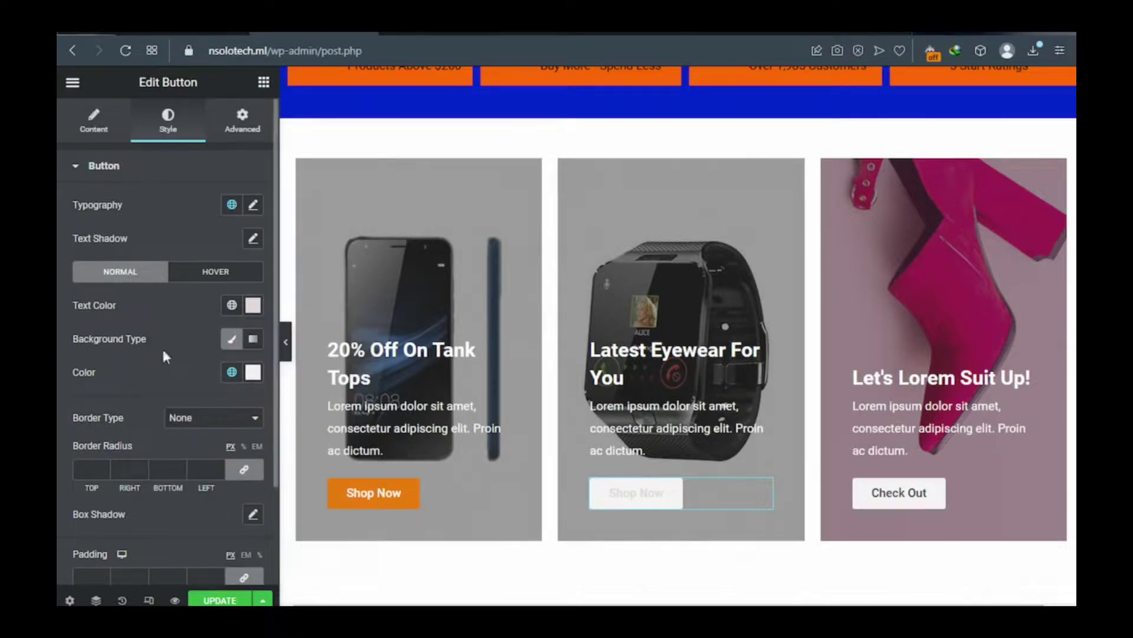
Set the background color of the second column's Shop Now button to orange #E89107
click(254, 381)
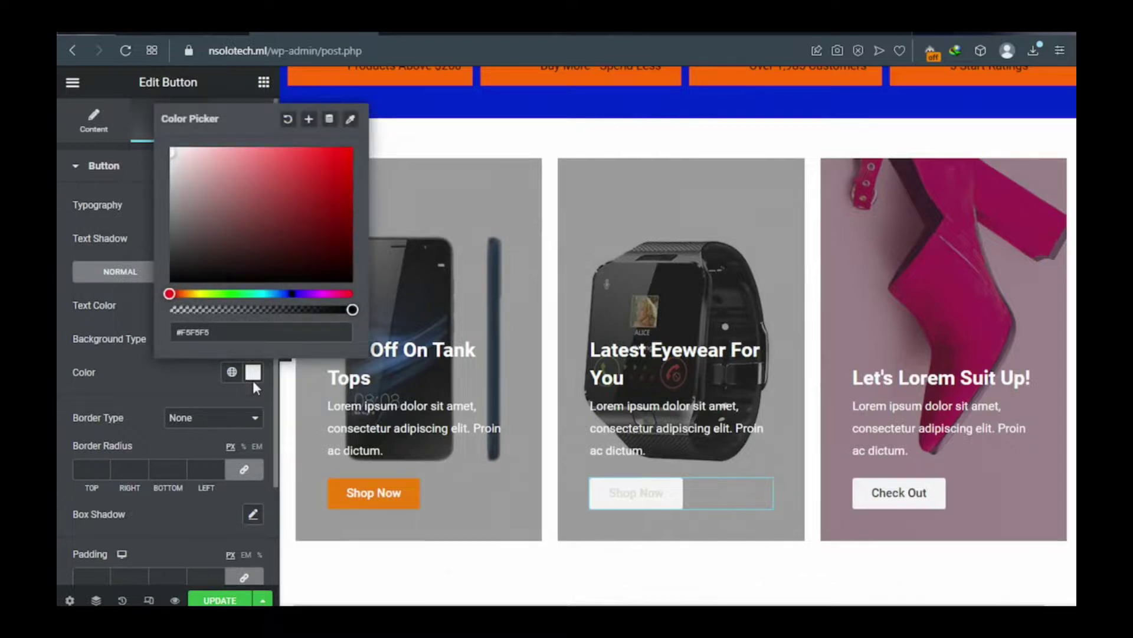
click(188, 293)
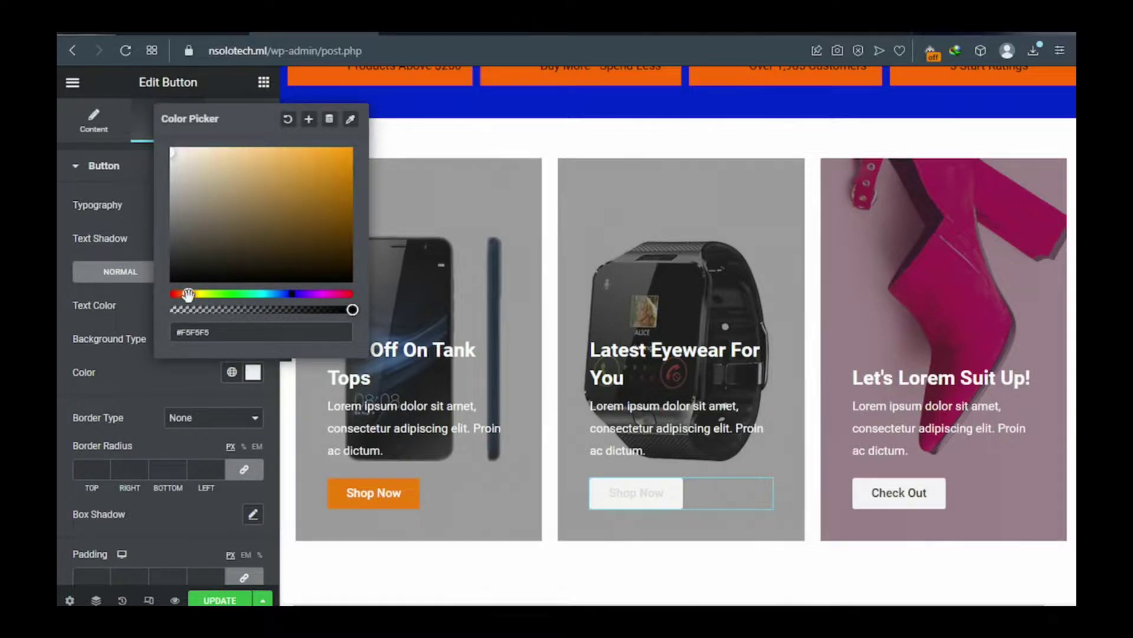
click(346, 158)
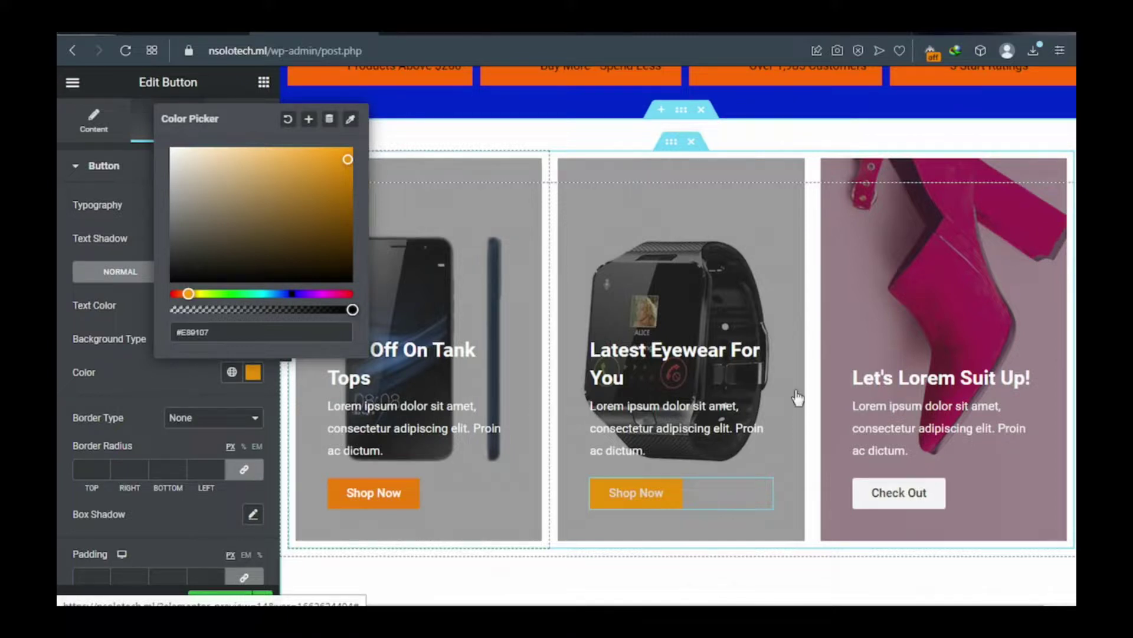
click(833, 193)
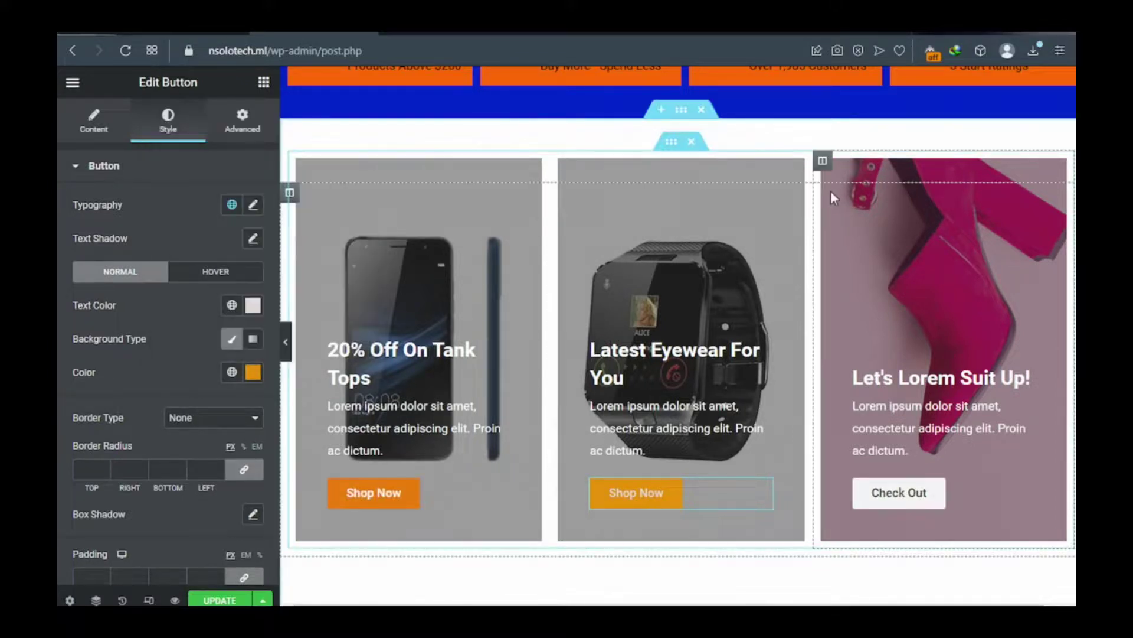
Replace the third column's background image with the item11 backpack picture from the media library
click(823, 162)
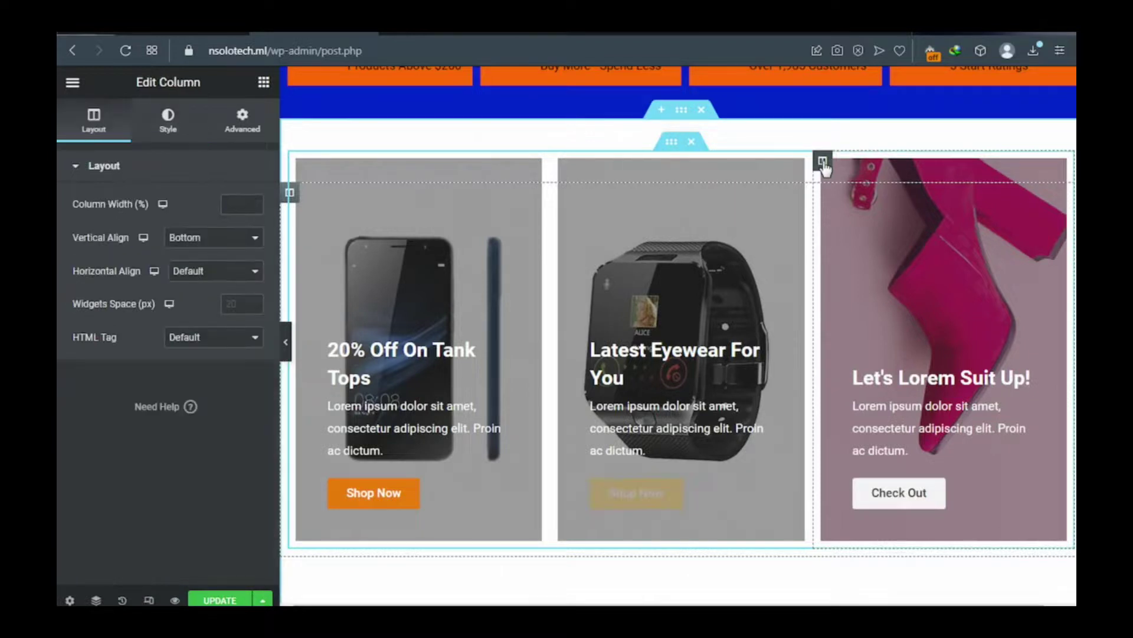
click(171, 128)
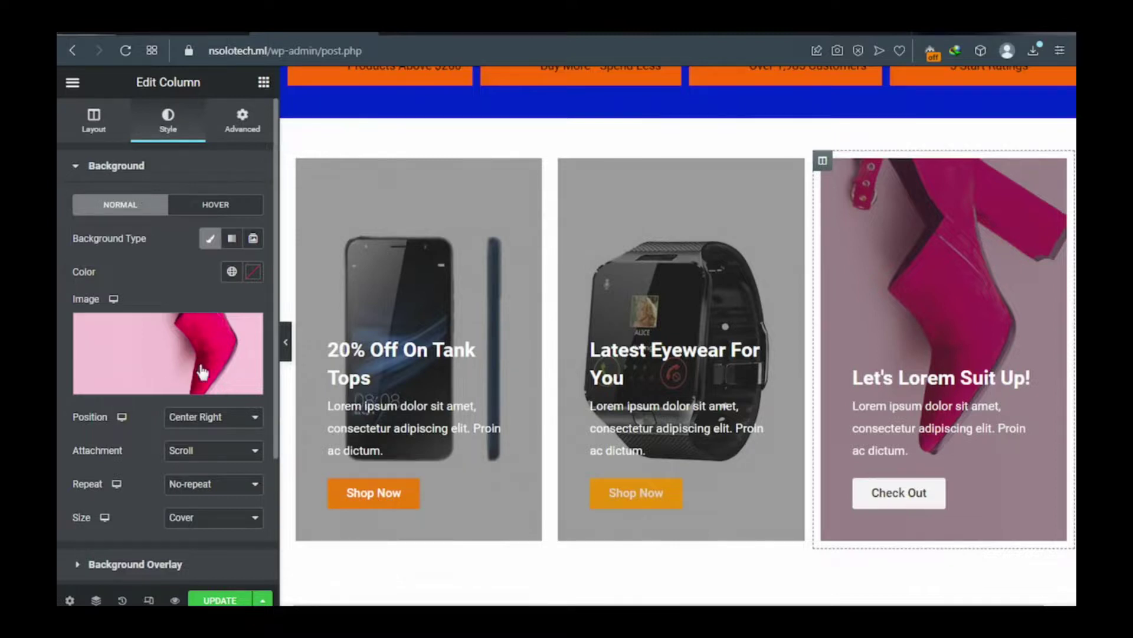
mouse_move(177, 380)
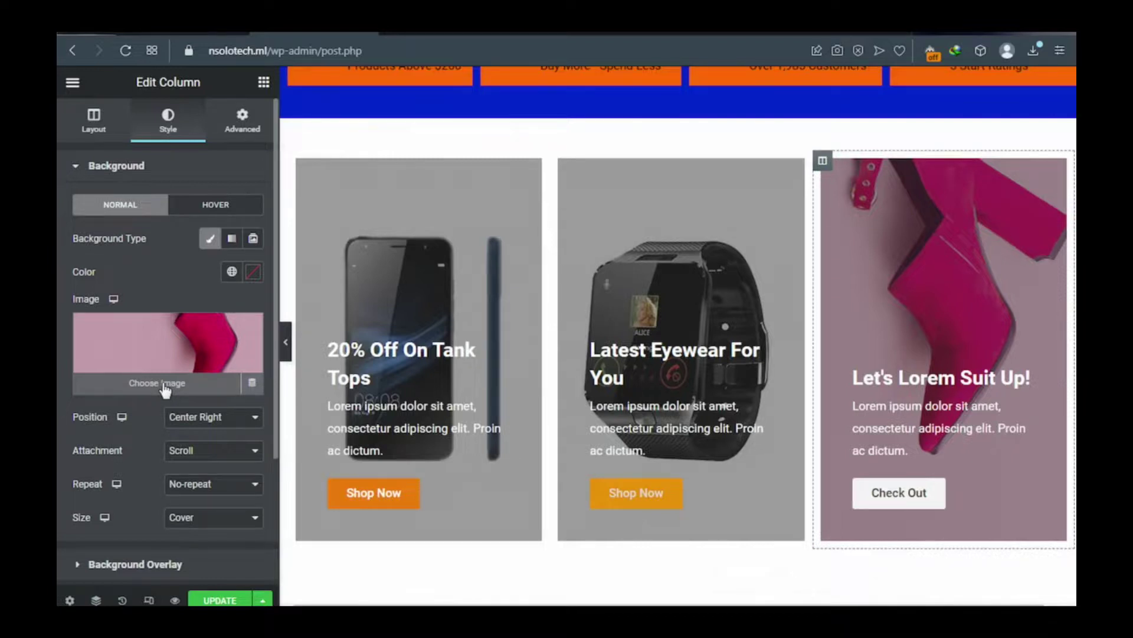
click(163, 385)
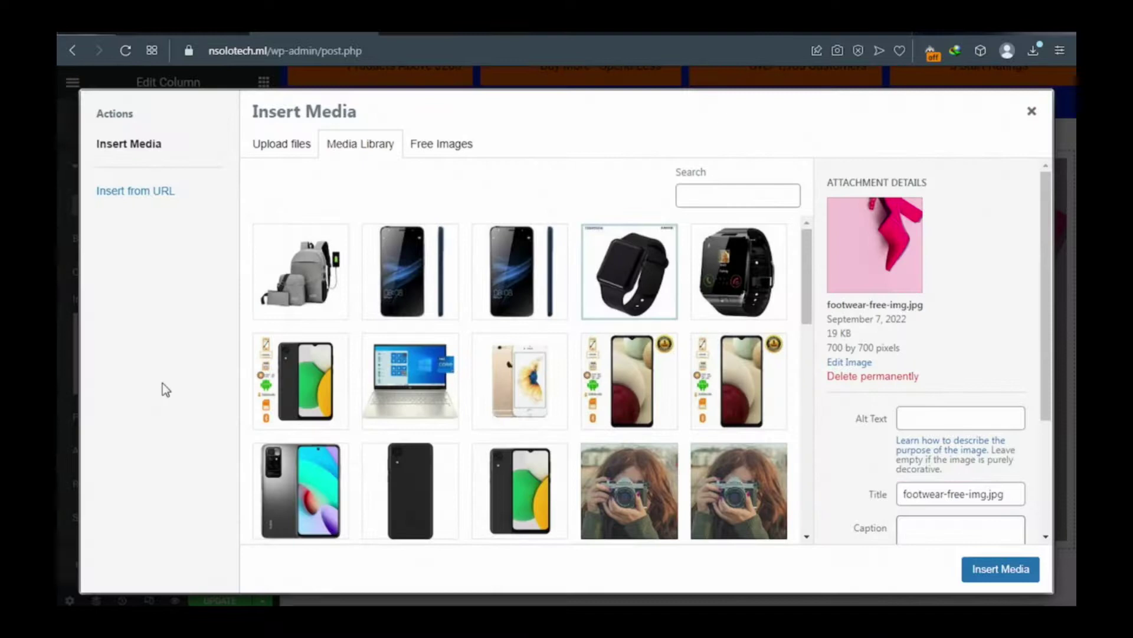
click(313, 273)
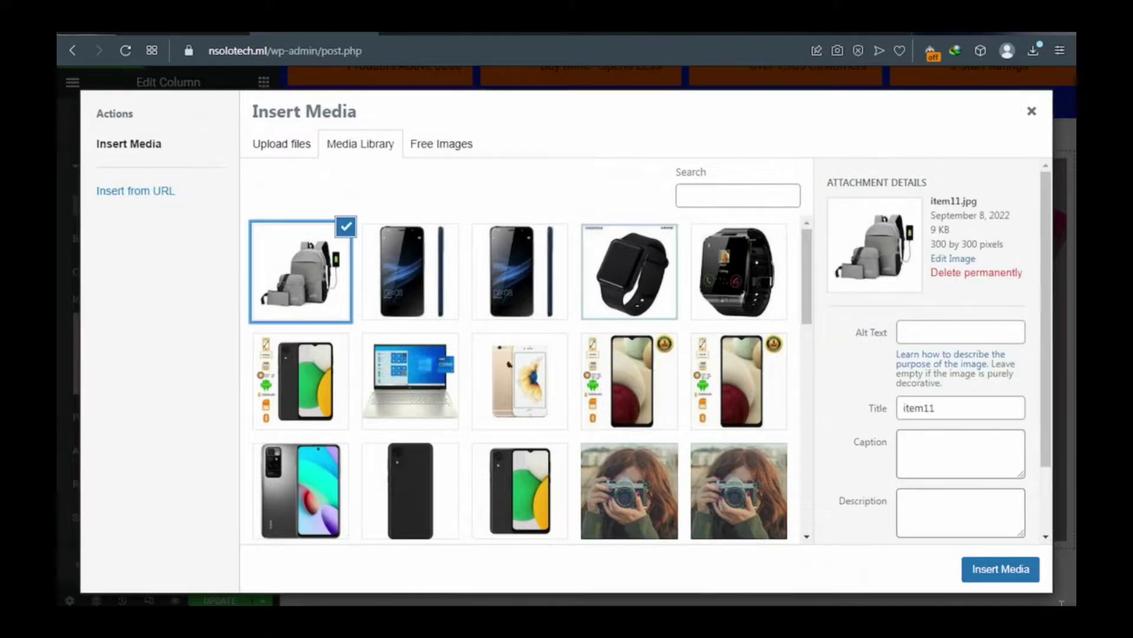
click(1010, 571)
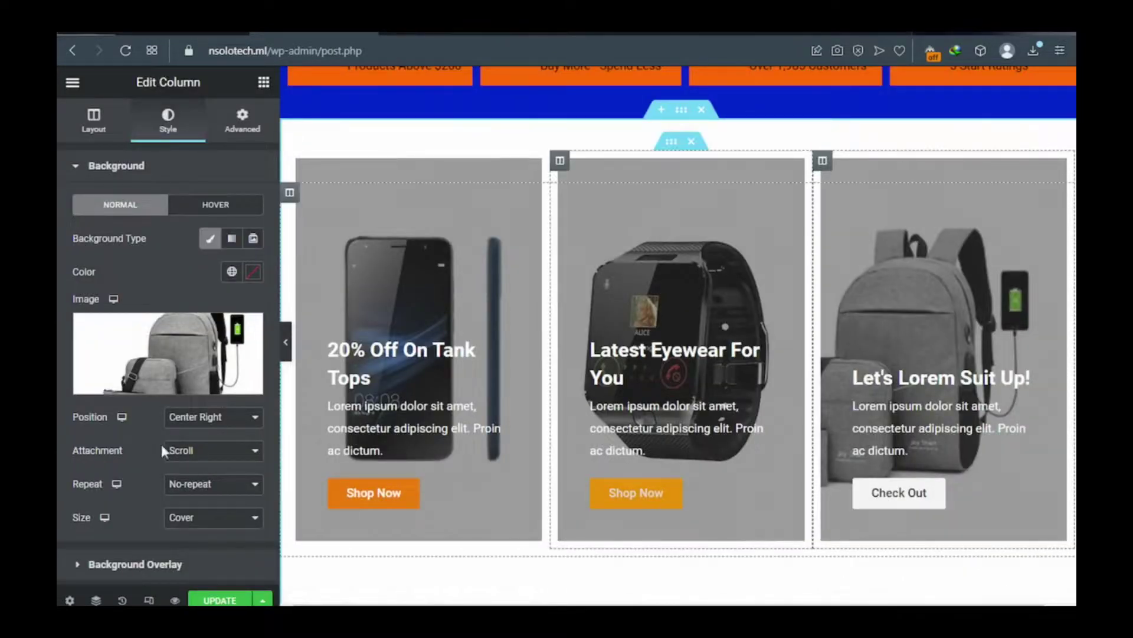
Set the third column's background image position to Center Center and its size to Auto
click(228, 419)
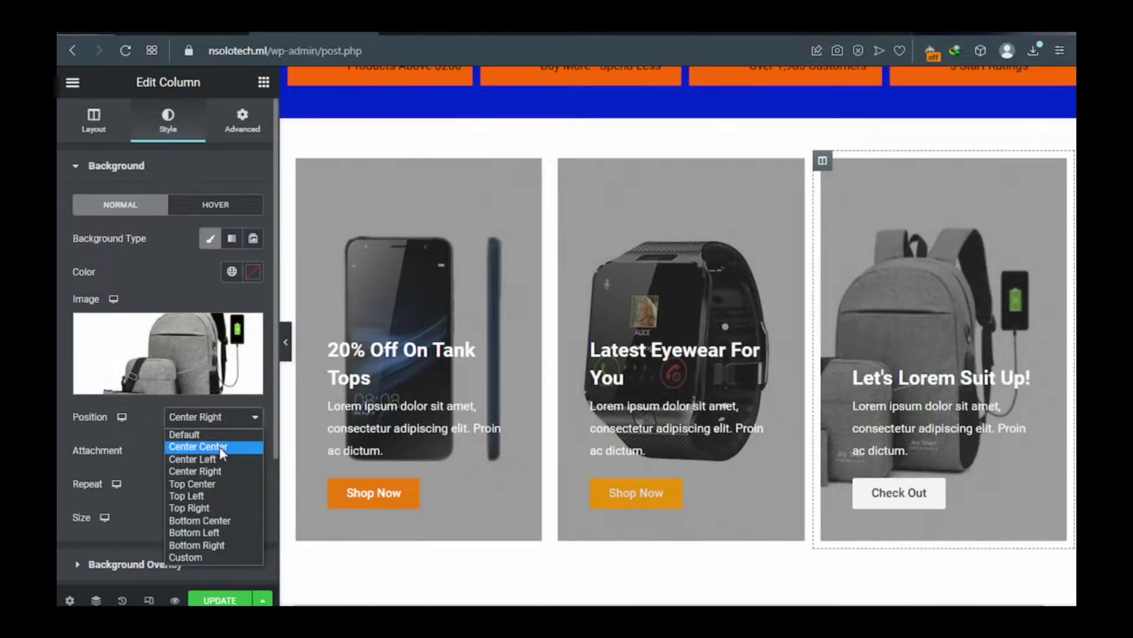
key(Escape)
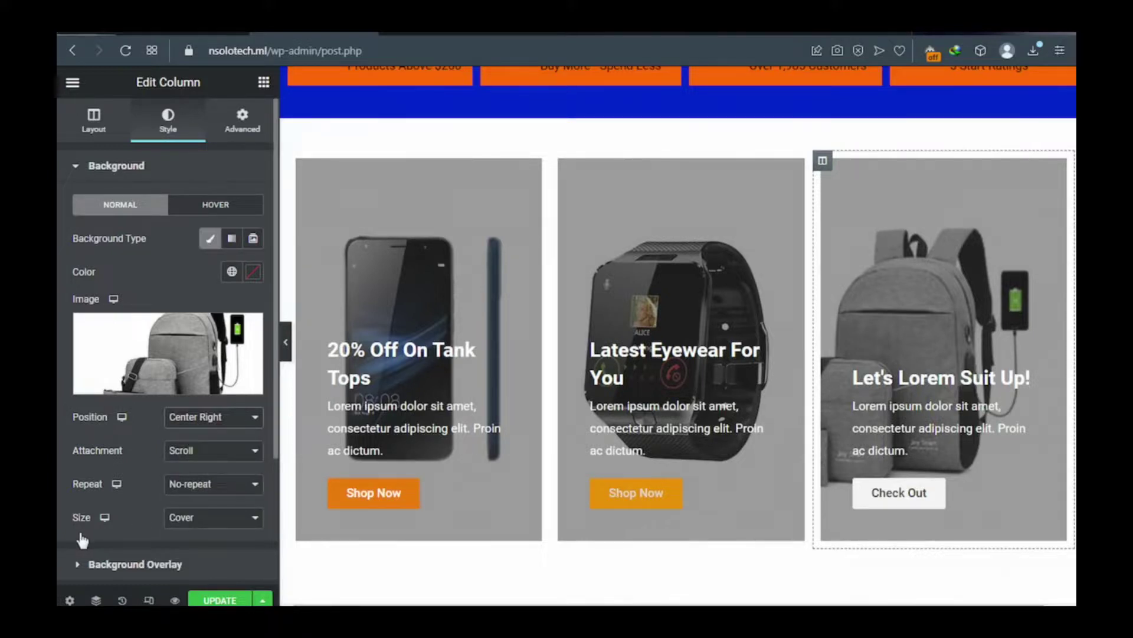
click(199, 519)
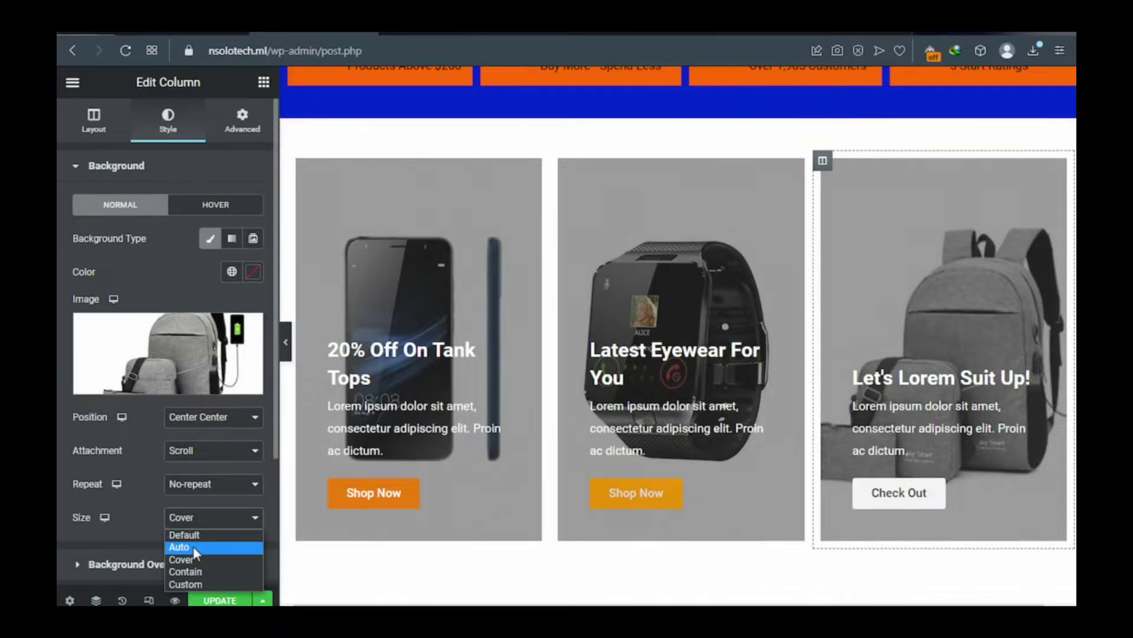
click(193, 547)
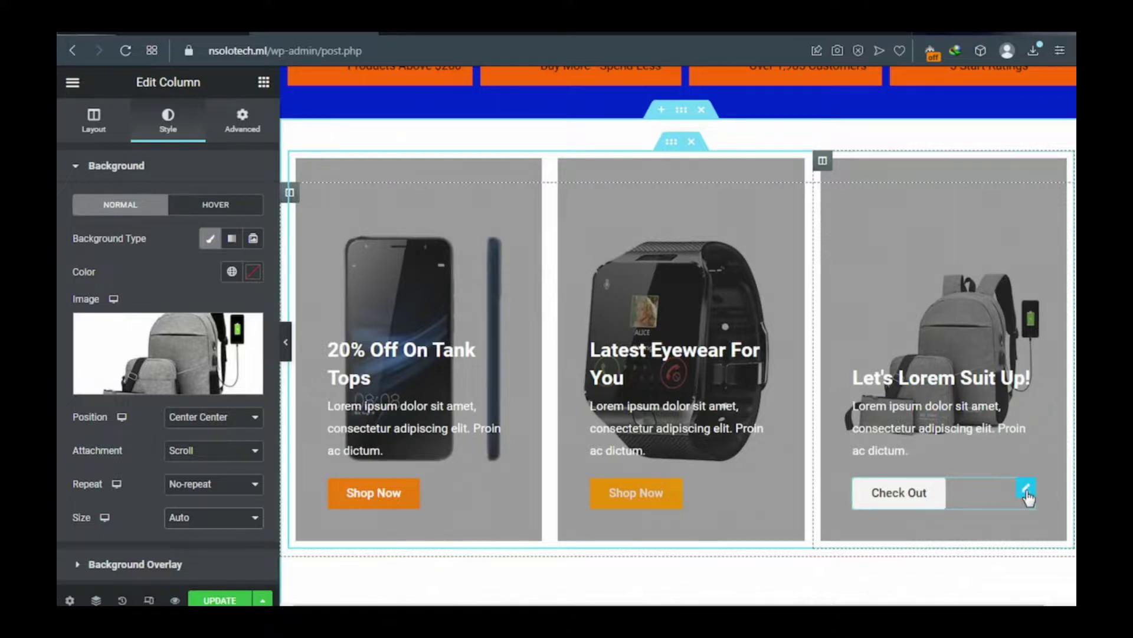
Set the background color of the third column's Check Out button to orange #EC9409
click(1026, 490)
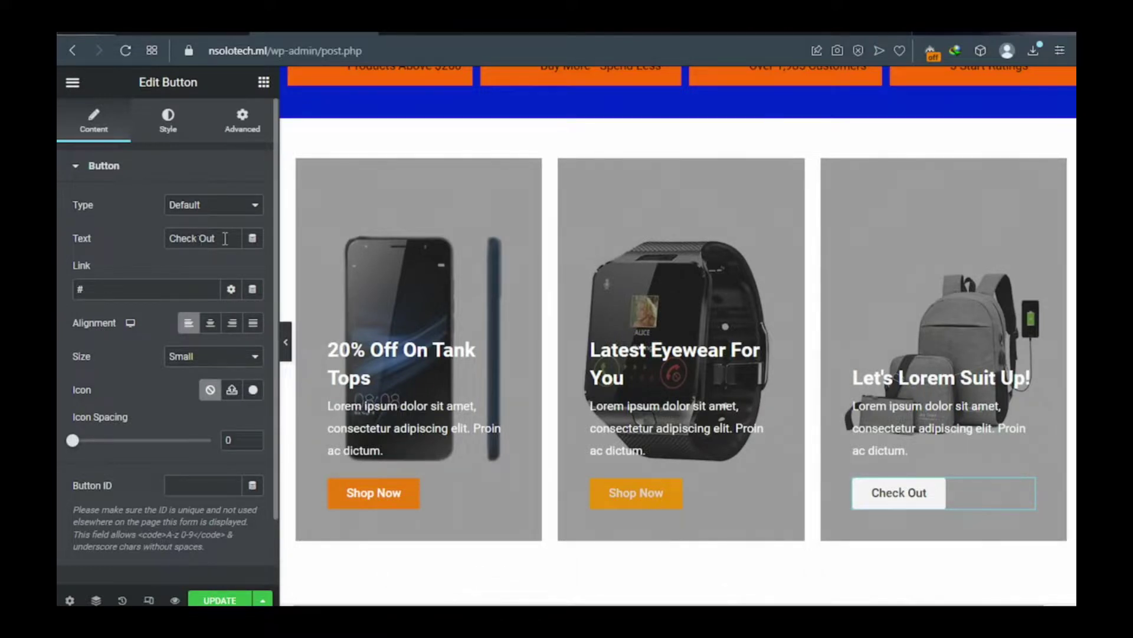
click(169, 131)
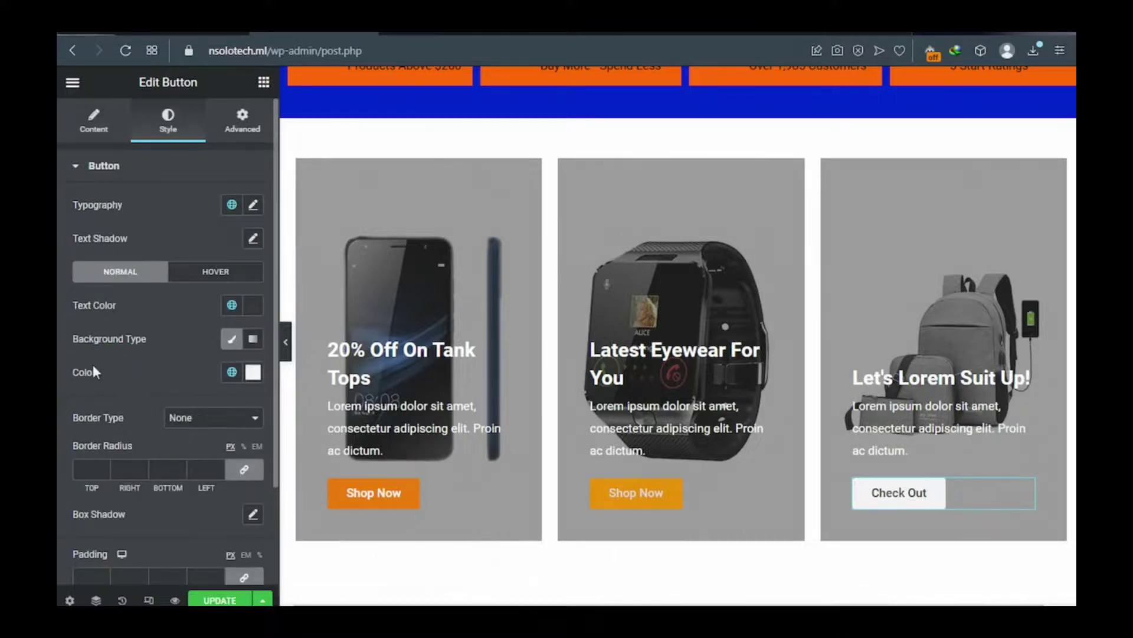
click(253, 377)
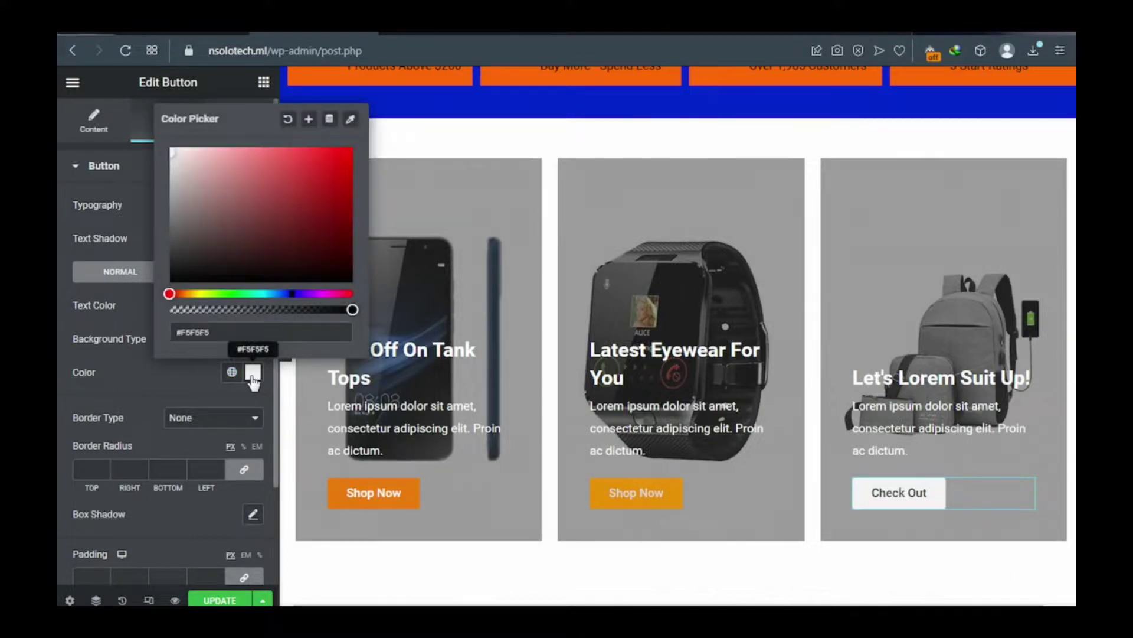
click(190, 294)
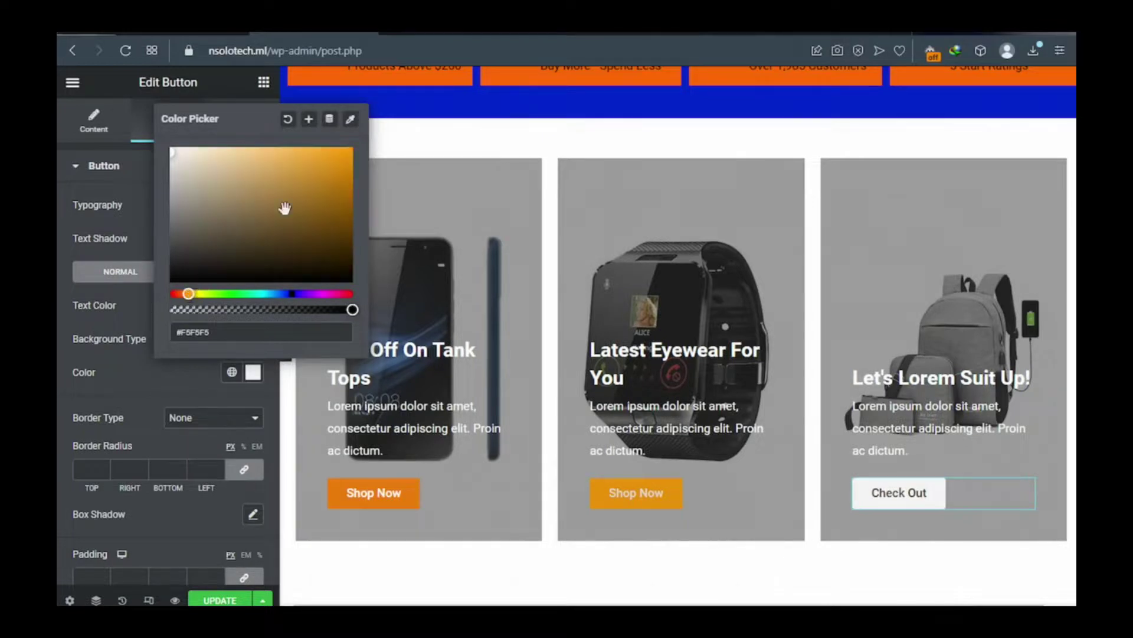
click(346, 156)
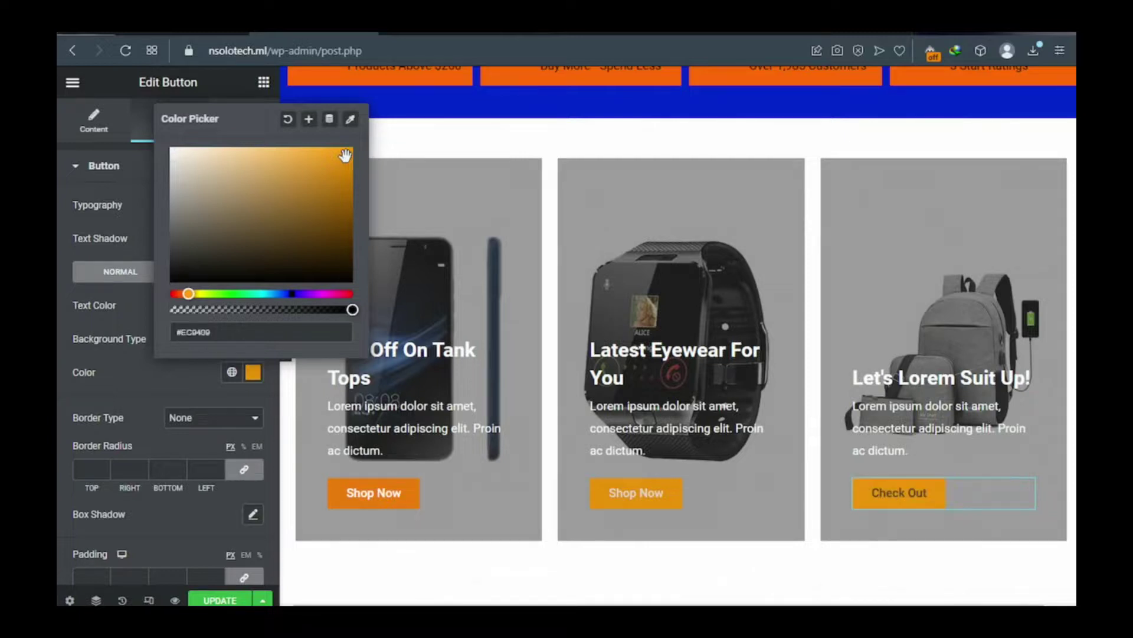
Set the text color of the third column's Check Out button to off-white #F8F2F2
click(131, 363)
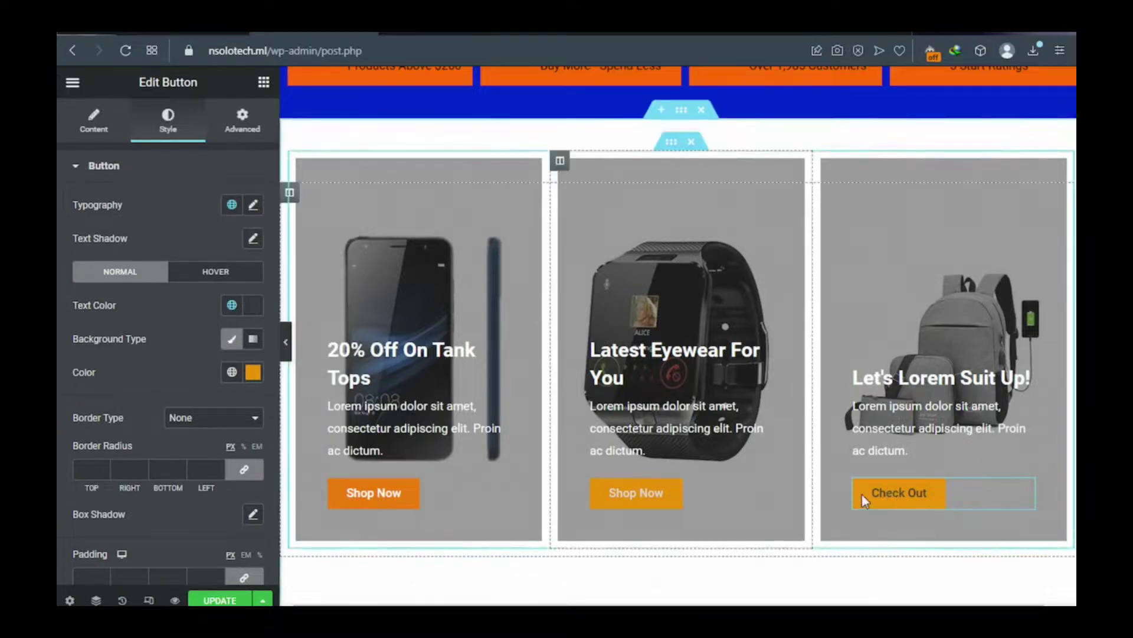
click(256, 306)
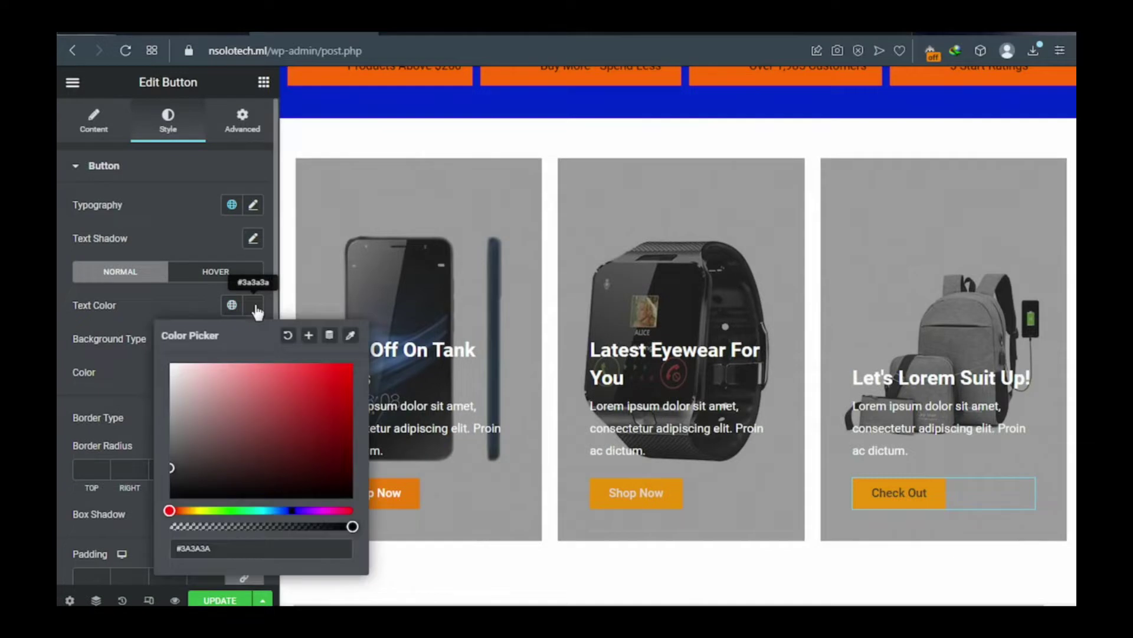
click(174, 370)
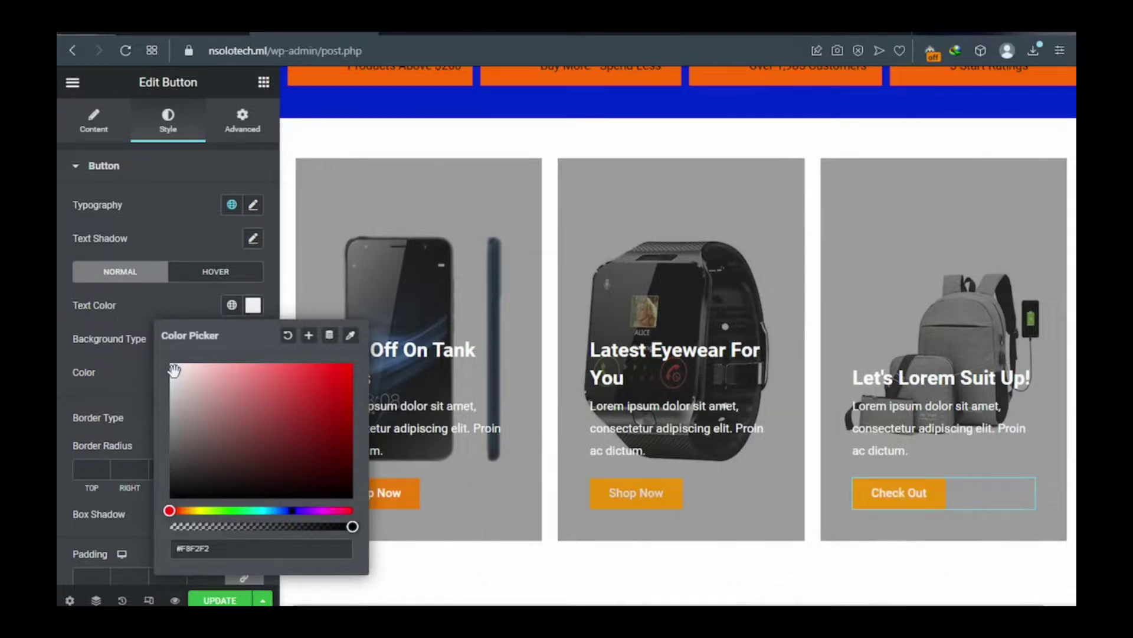
click(127, 360)
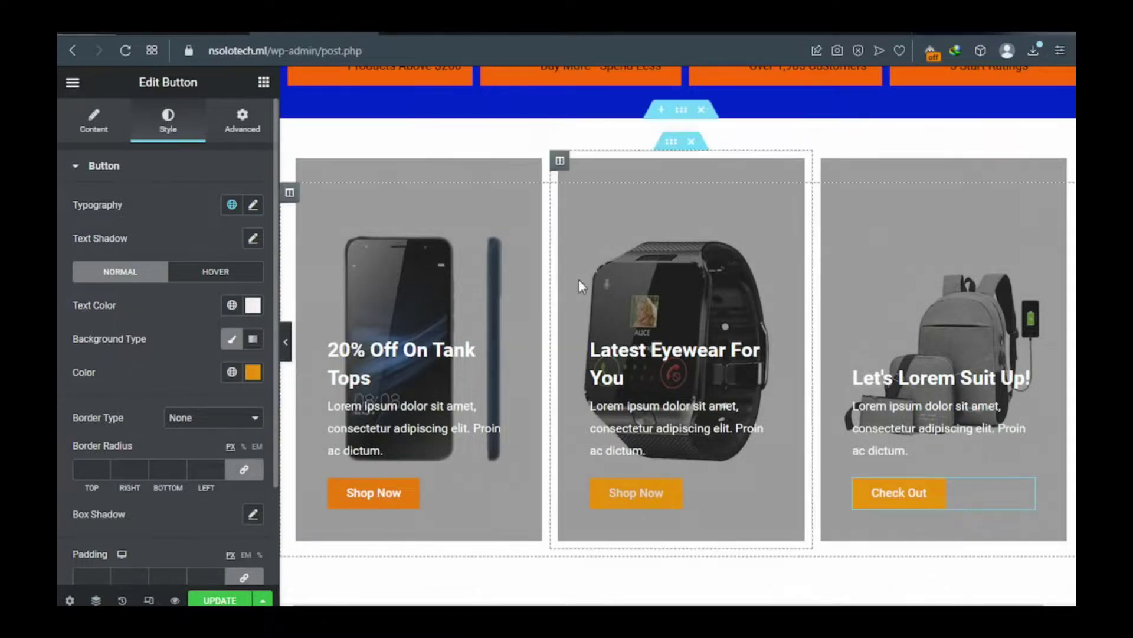
Switch to the finished Dr.Store site and examine the color overlay on its three promotional banners
scroll(580, 280, down, 1)
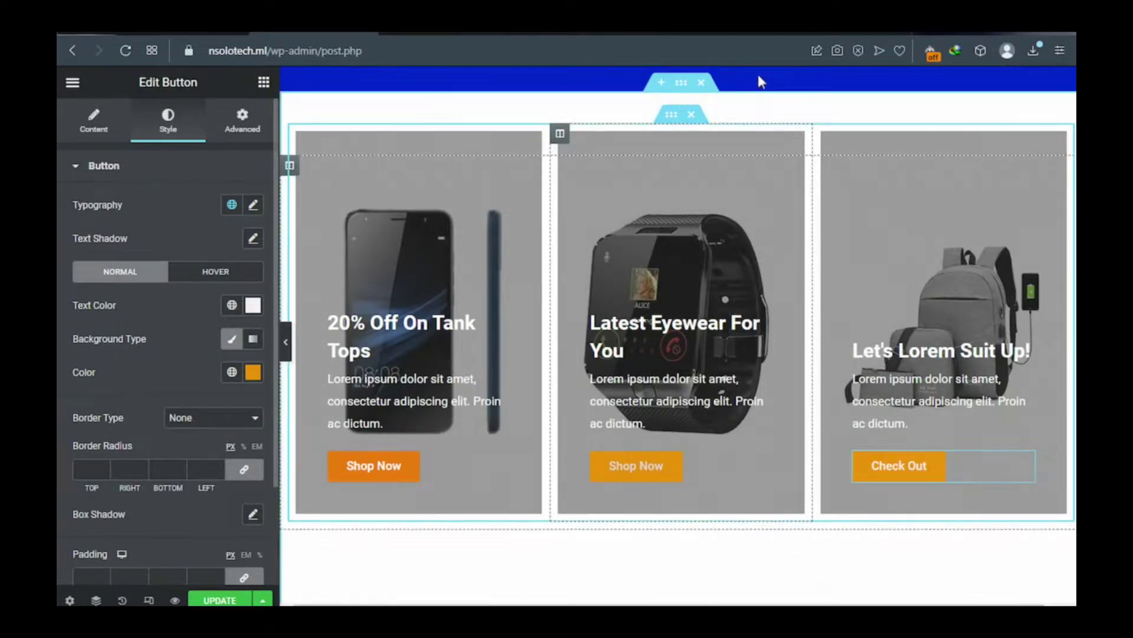
scroll(758, 75, up, 1)
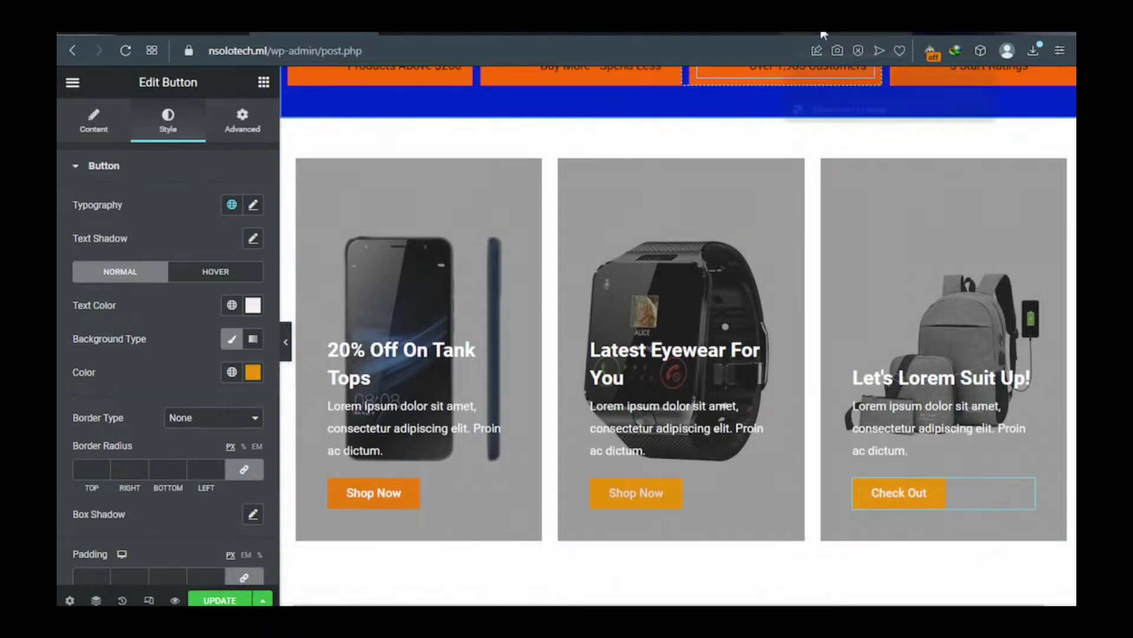
mouse_move(824, 36)
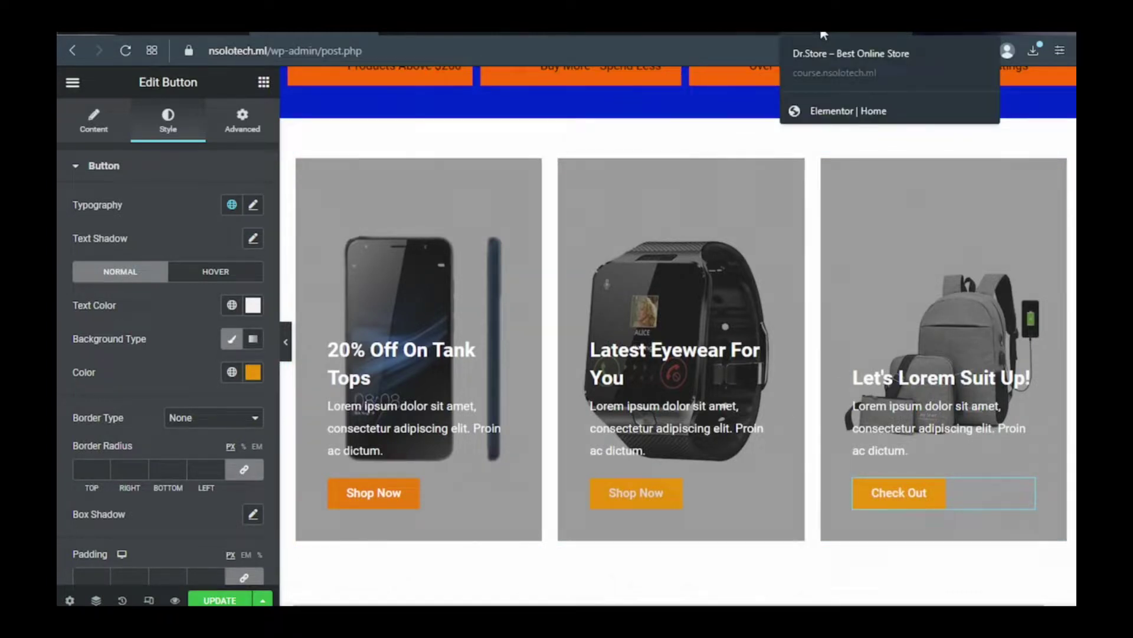
click(824, 35)
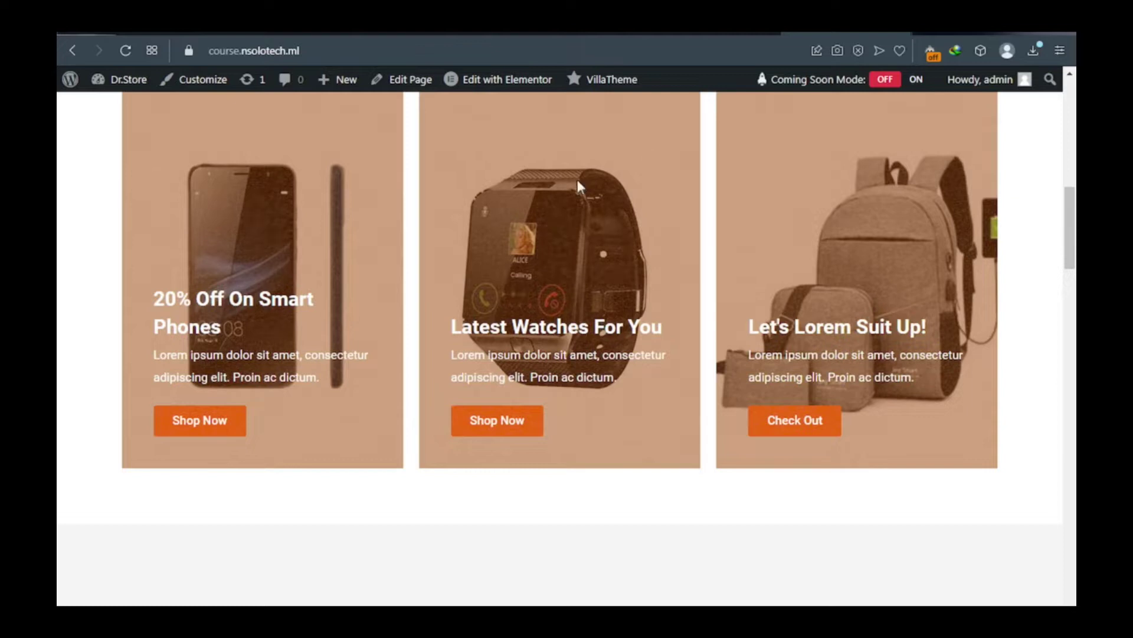
scroll(576, 179, up, 4)
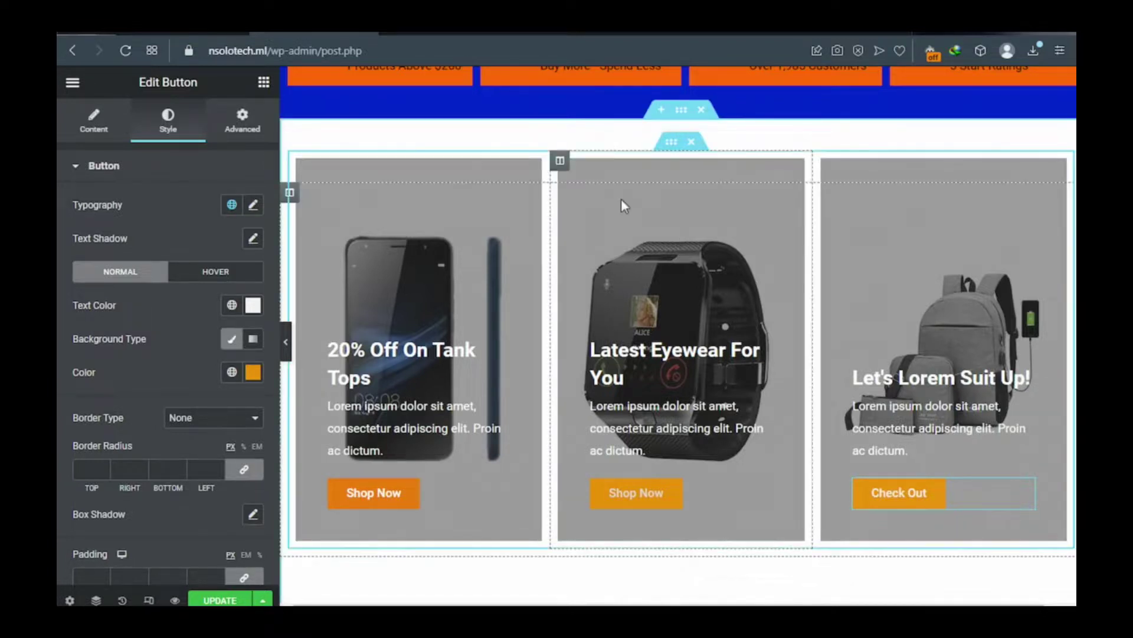
Set the background overlay color of the second column, with the watch image, to #3F31B8
click(560, 164)
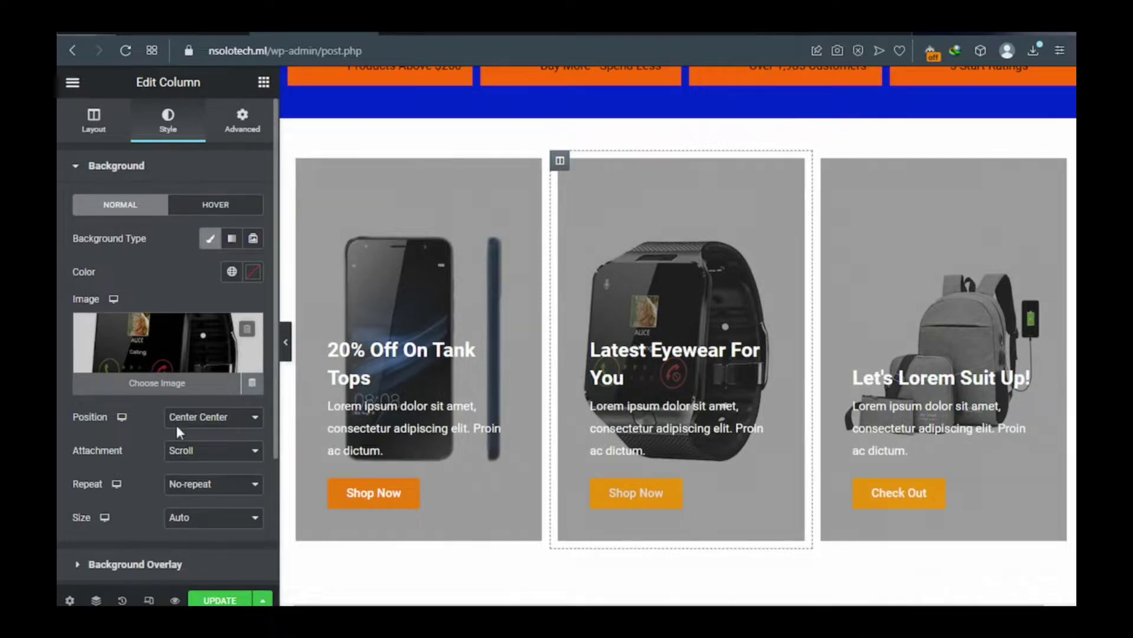
scroll(180, 434, down, 3)
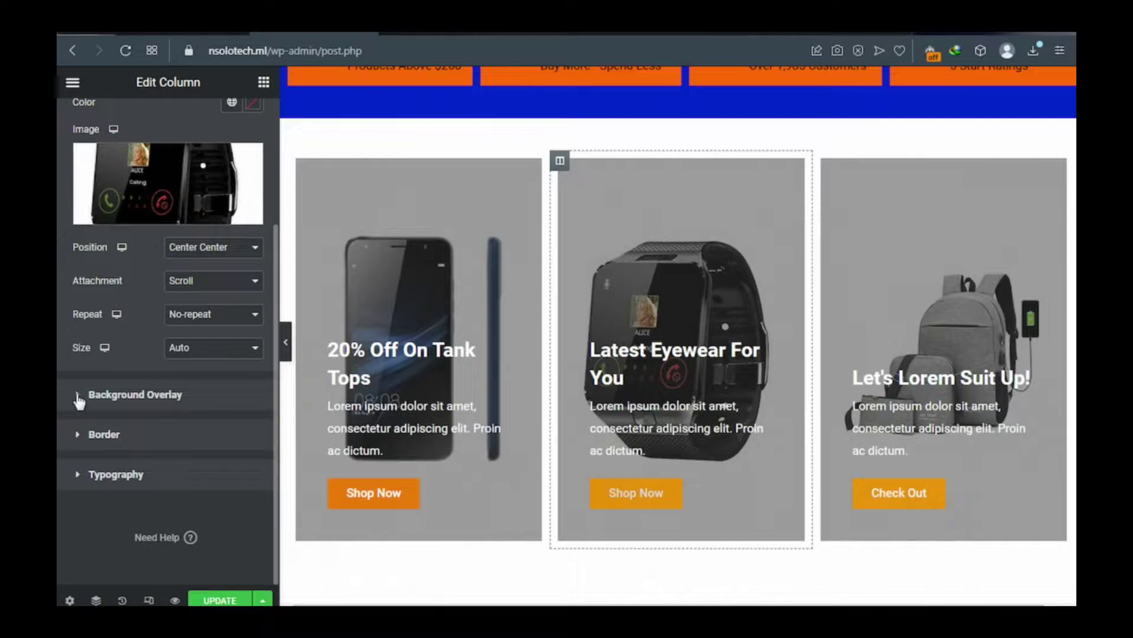
click(78, 396)
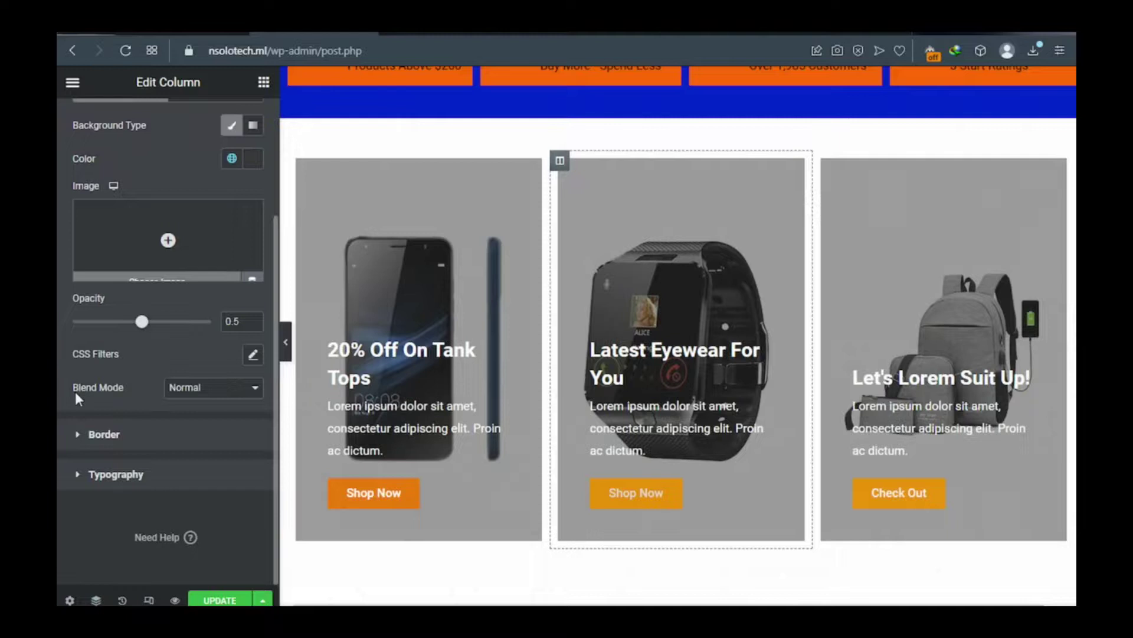
scroll(211, 311, up, 3)
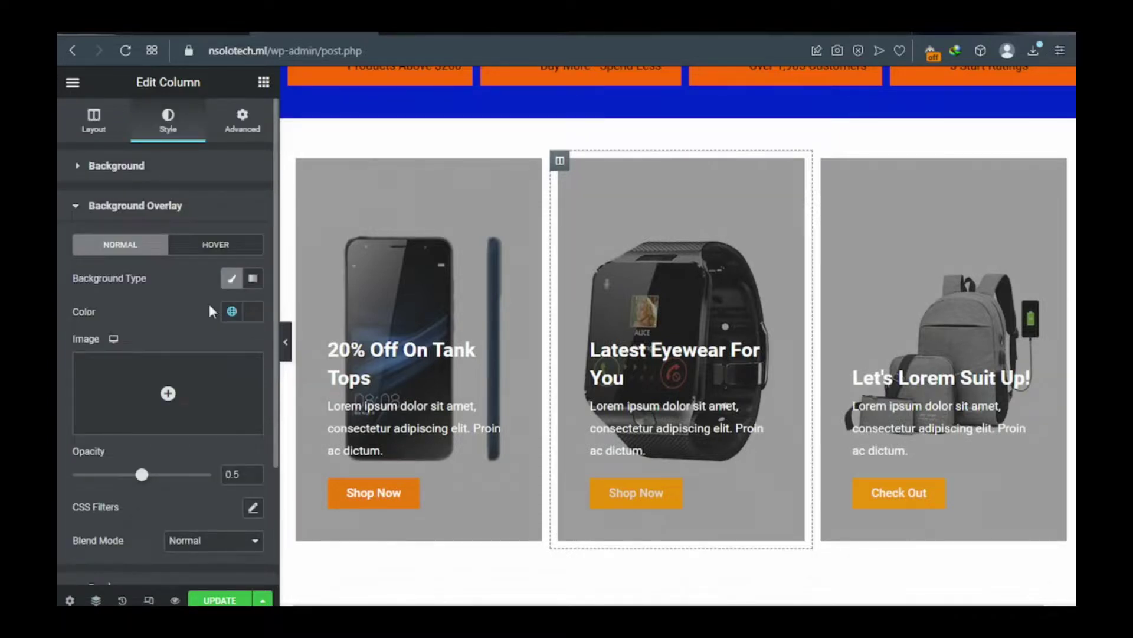
click(252, 313)
click(213, 493)
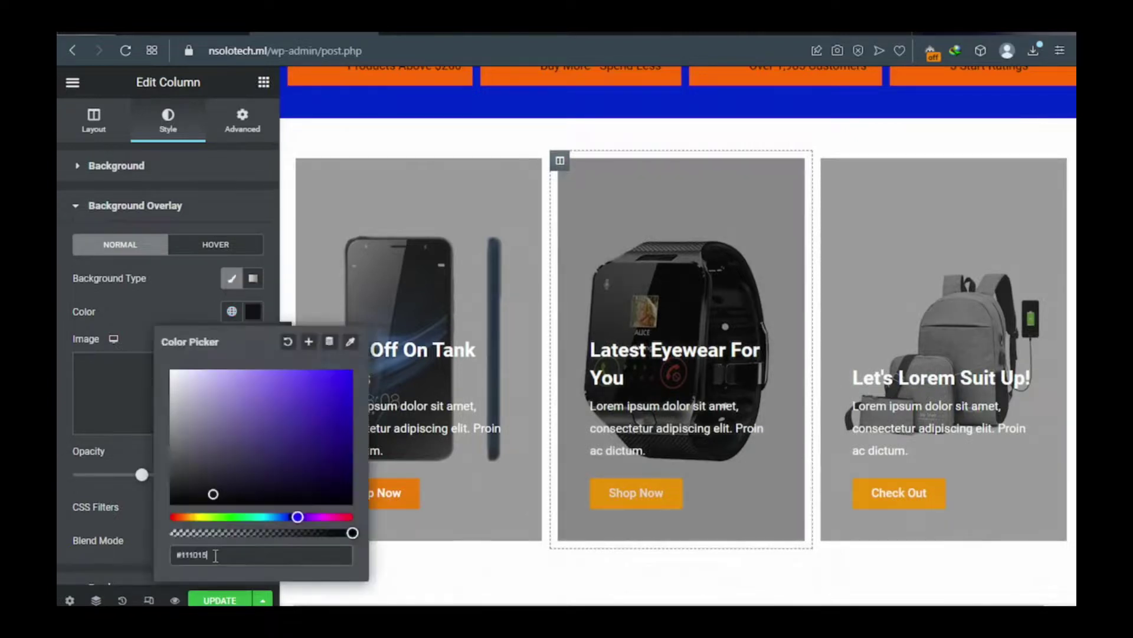
triple_click(177, 555)
text(#3F31B8)
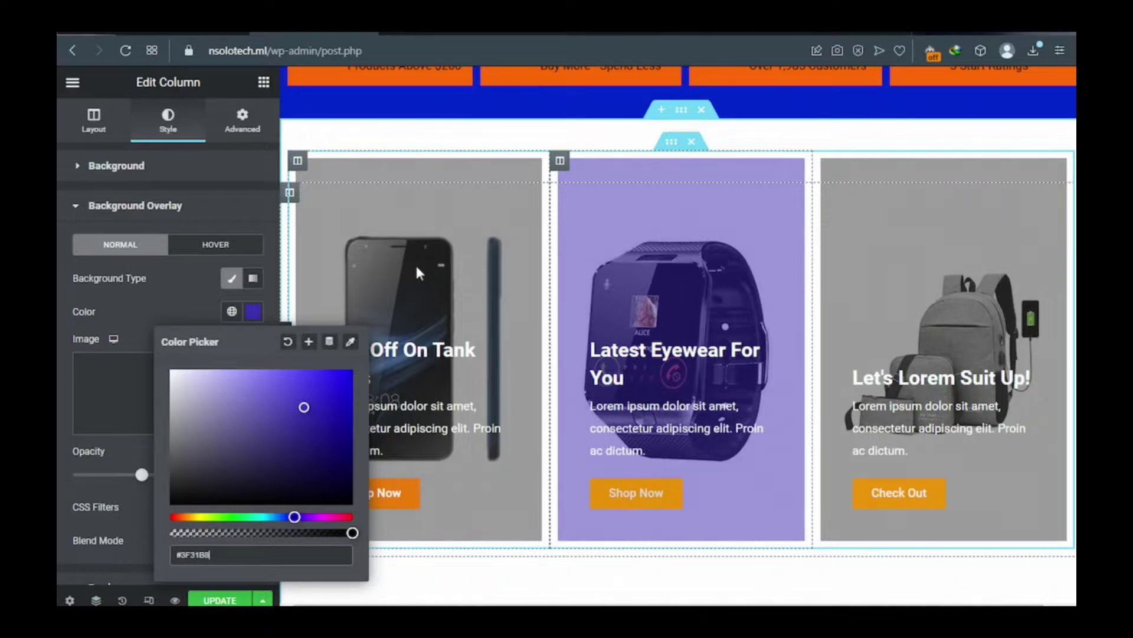
Set the background overlay color of the first column, with the smartphone image, to #3F31B8
click(299, 165)
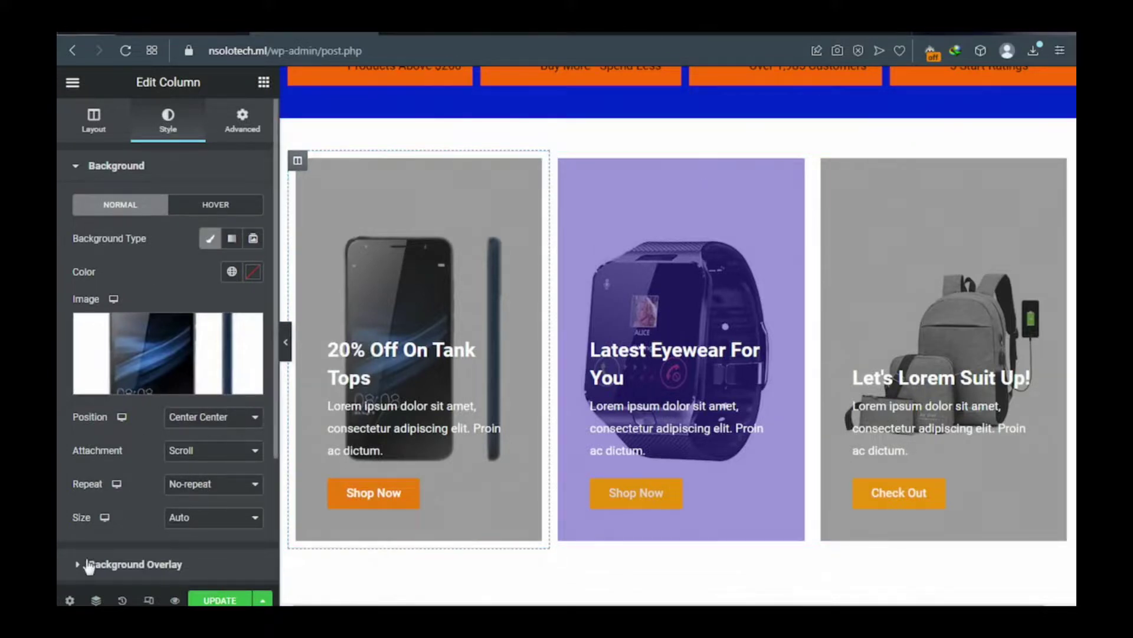
scroll(79, 570, down, 1)
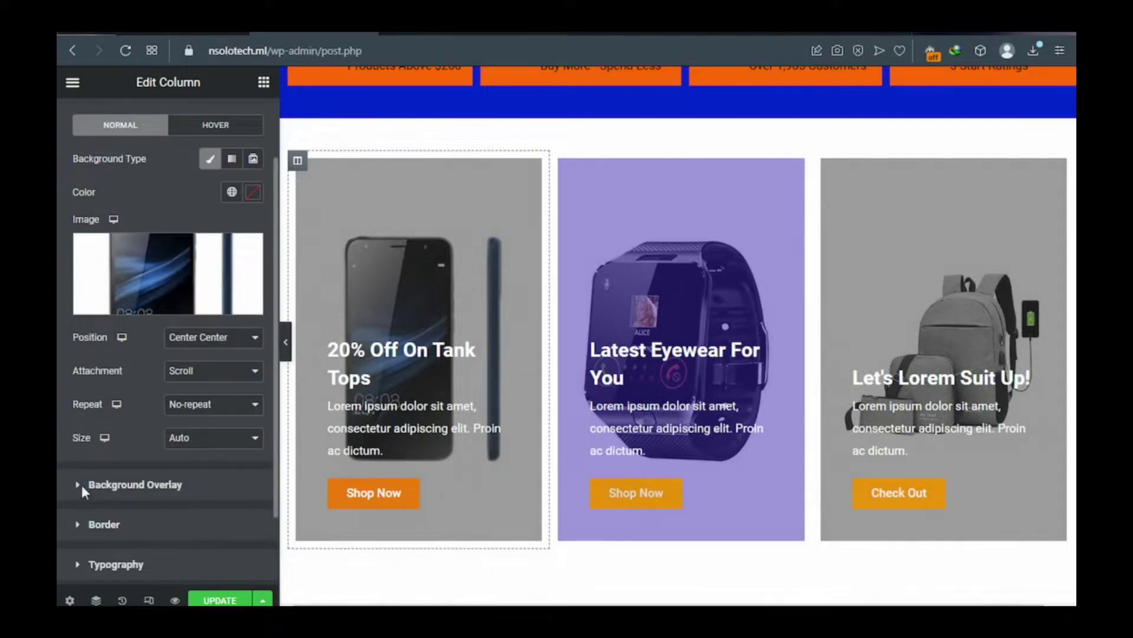
scroll(82, 484, down, 1)
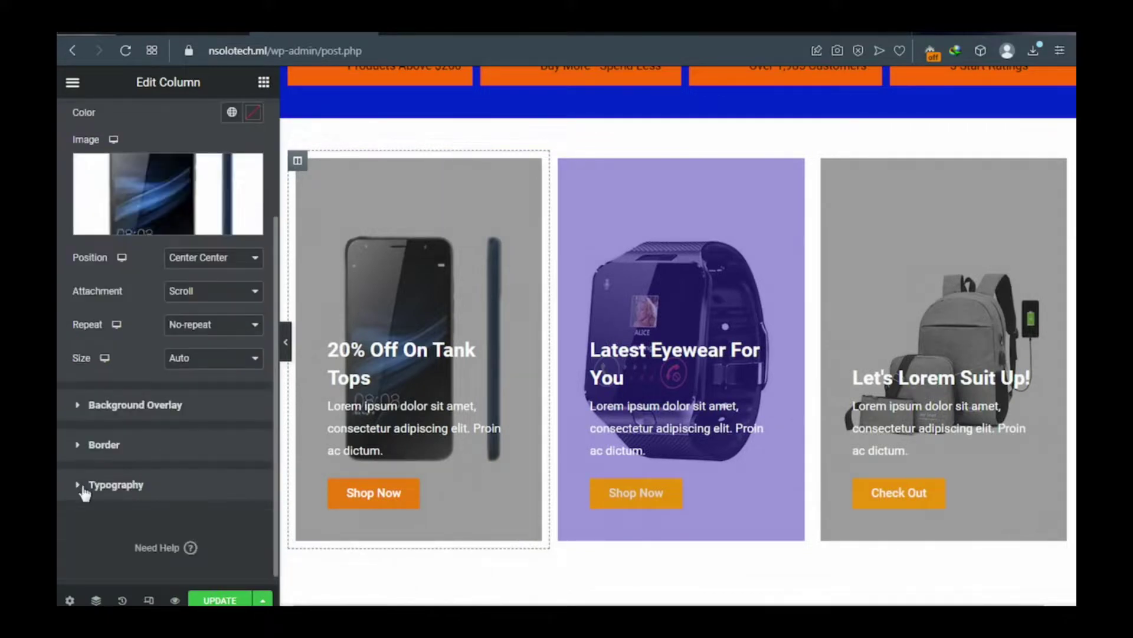
click(82, 405)
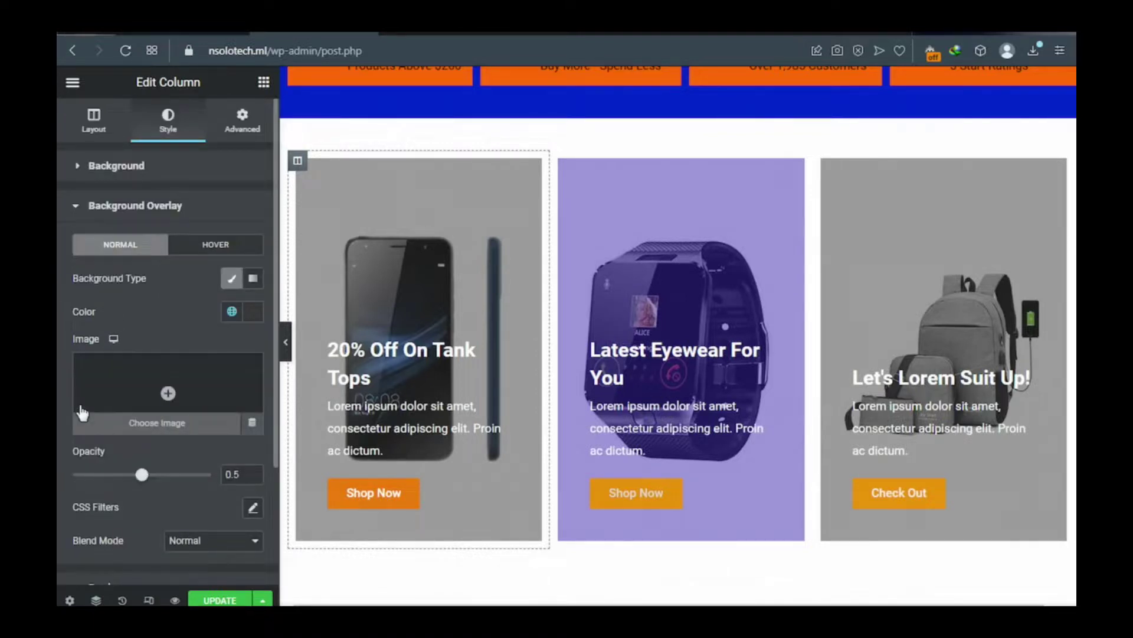
click(252, 315)
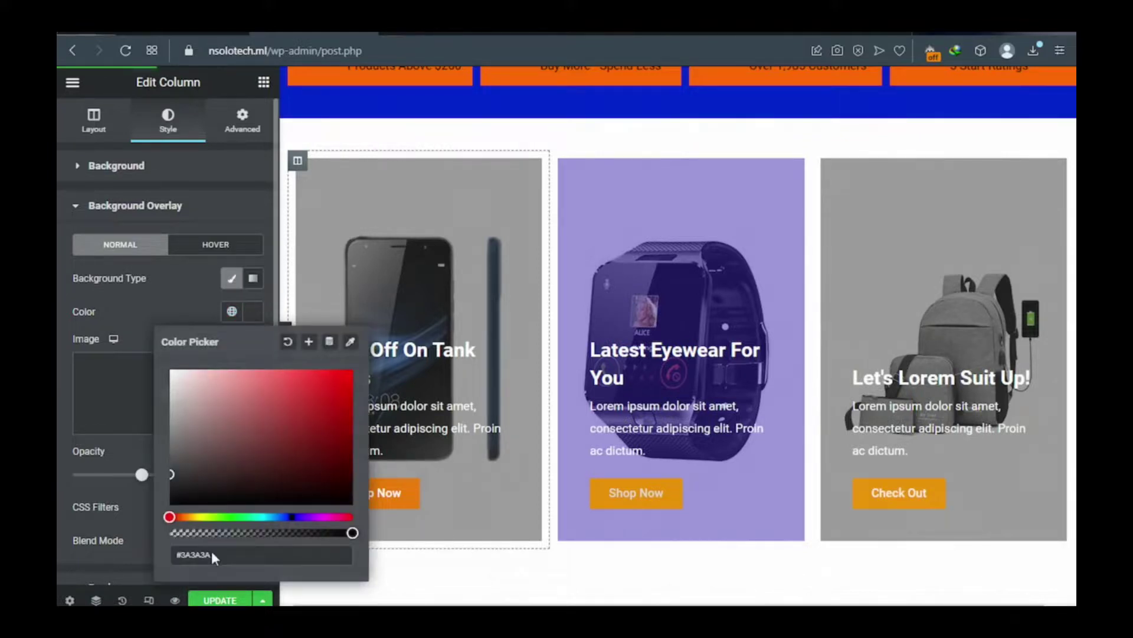
triple_click(169, 553)
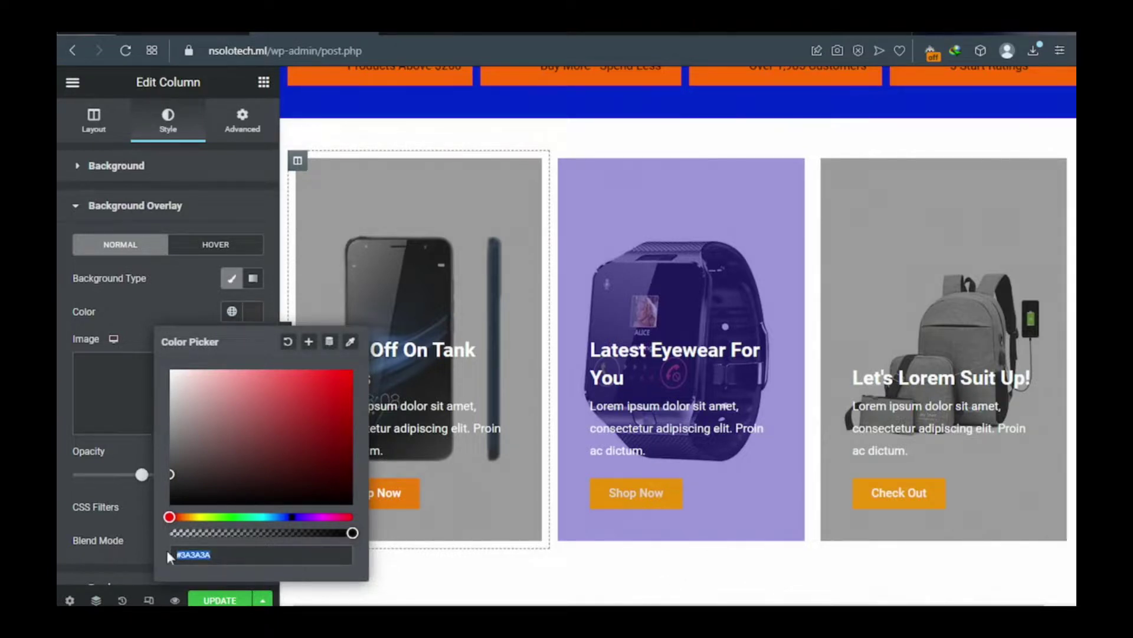
text(#3F31B8)
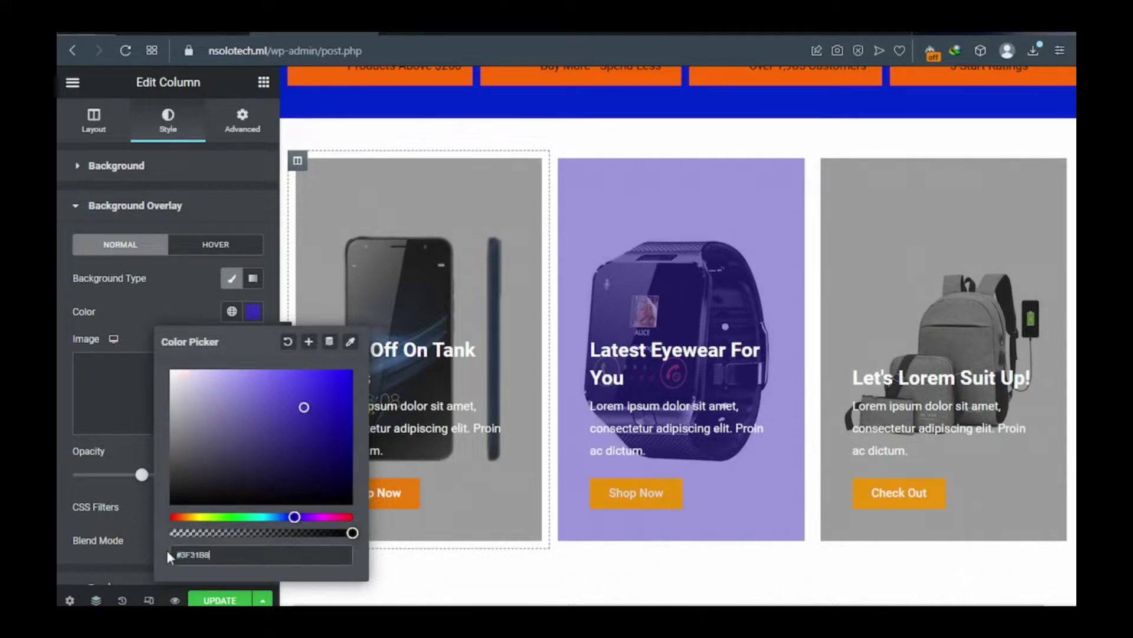
key(Return)
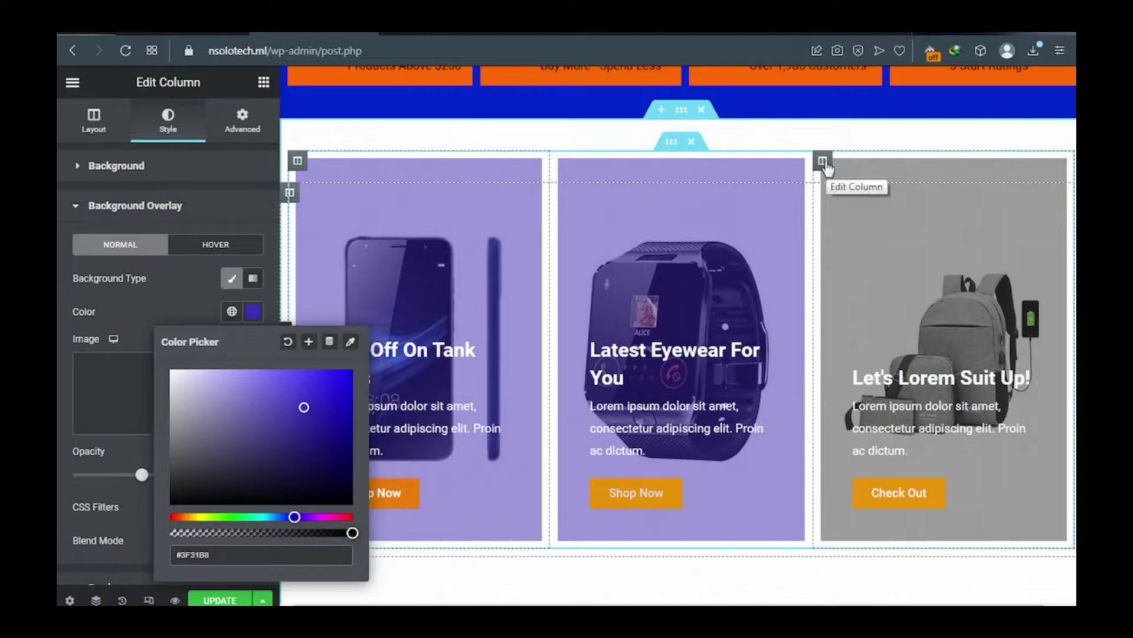
Set the third column's background overlay color to #3F31B8 and update the page
click(824, 164)
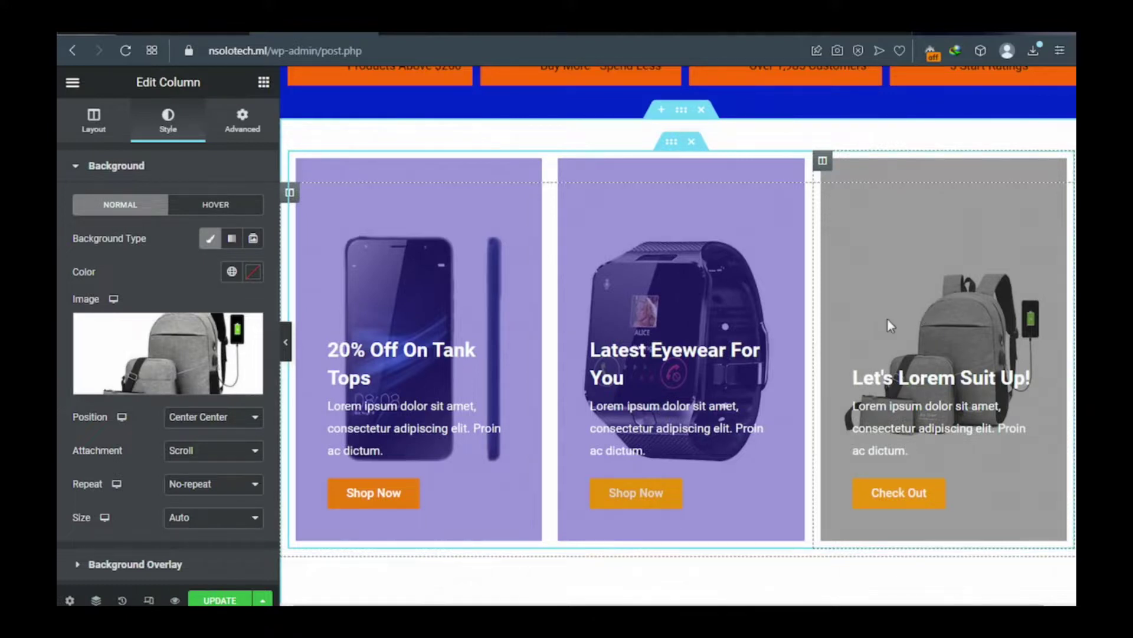
click(78, 565)
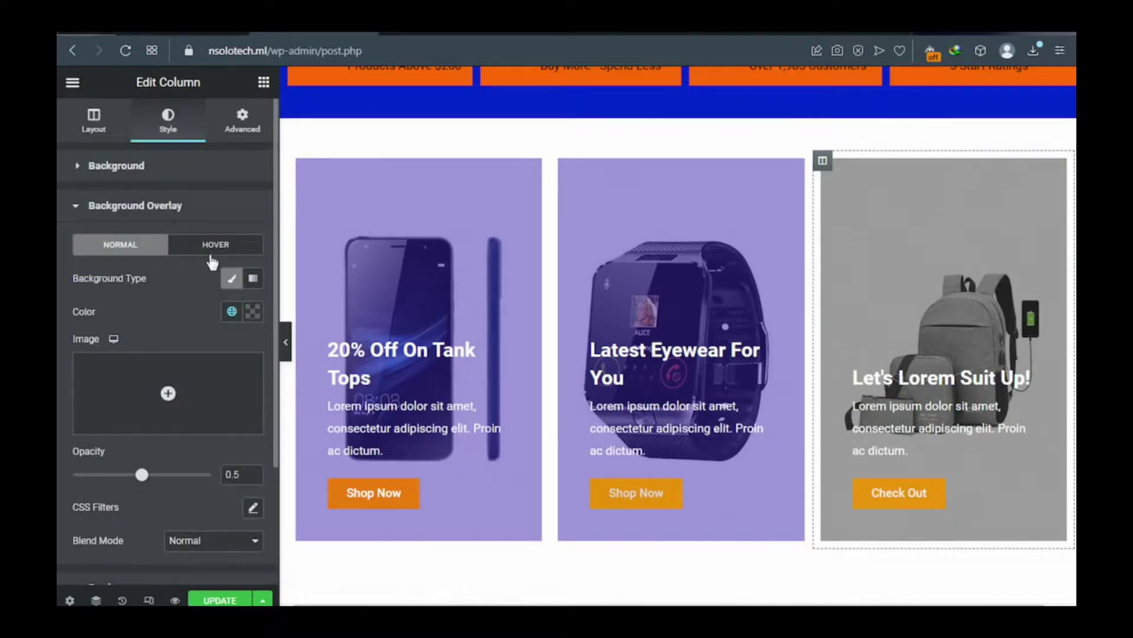
click(254, 313)
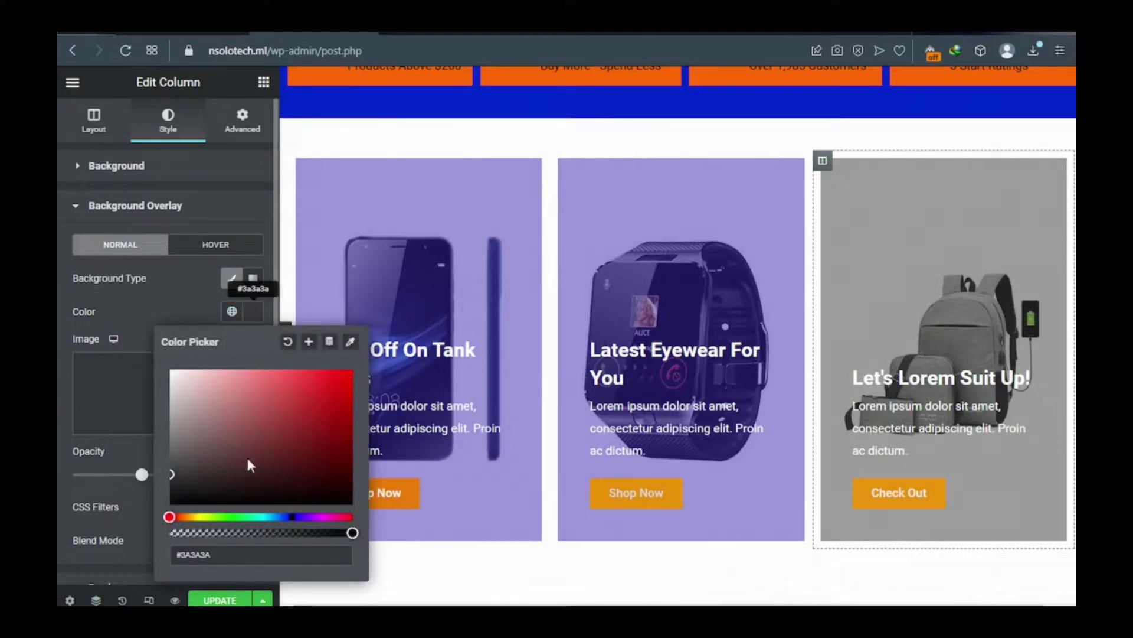
double_click(174, 556)
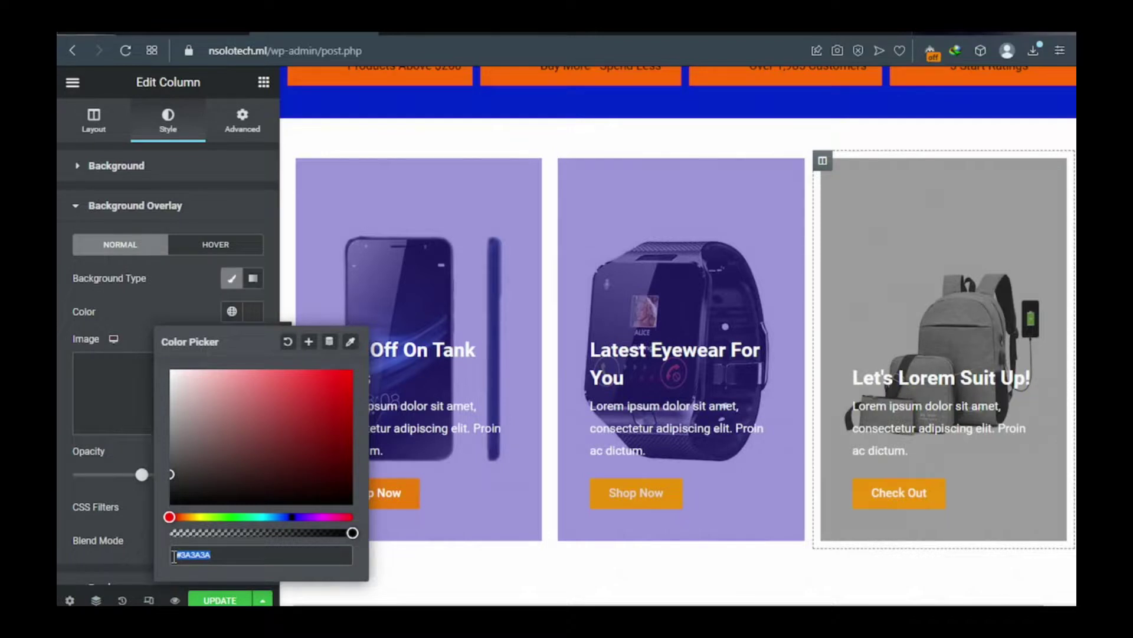
text(#3F31B8)
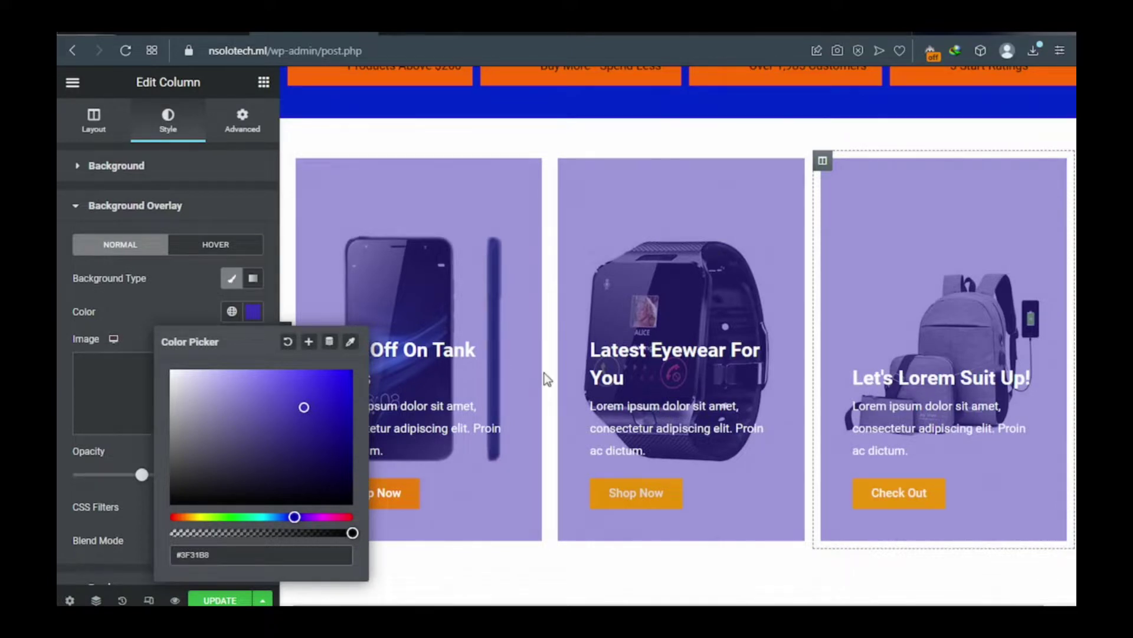
click(224, 555)
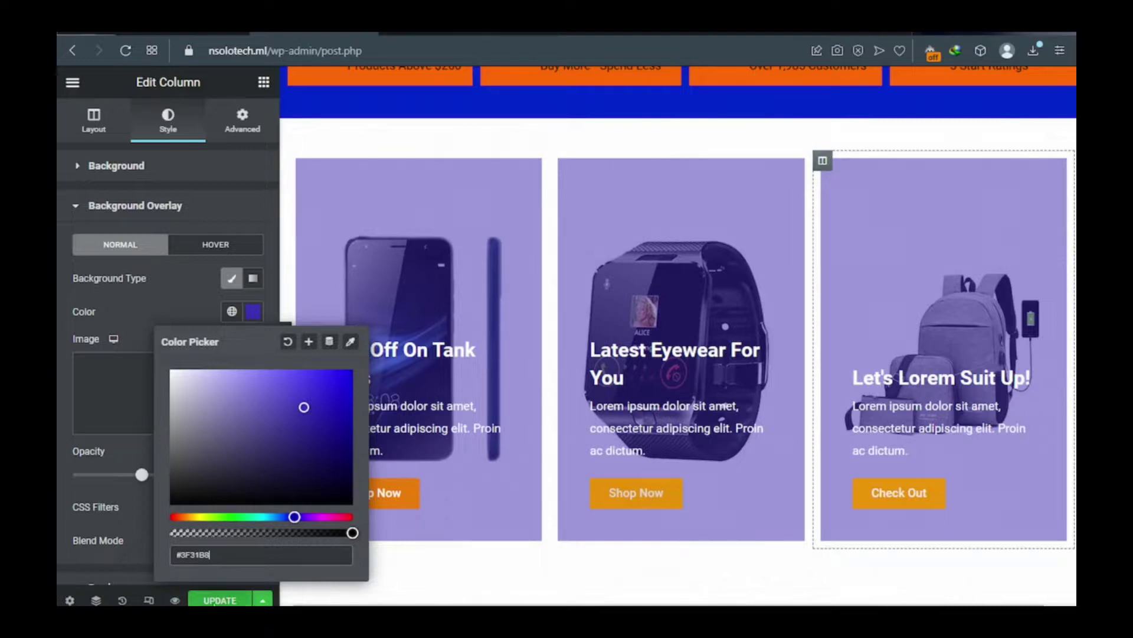
click(207, 601)
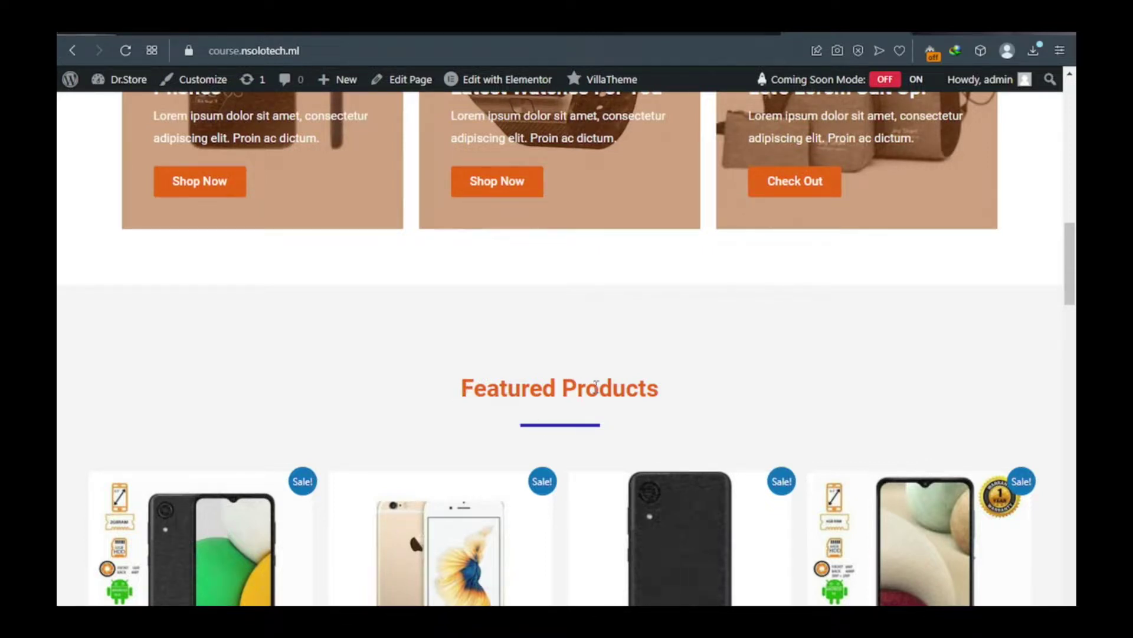
Return to the page editor and set the Featured Products heading's text color to orange #E6860B
key(ctrl+Tab)
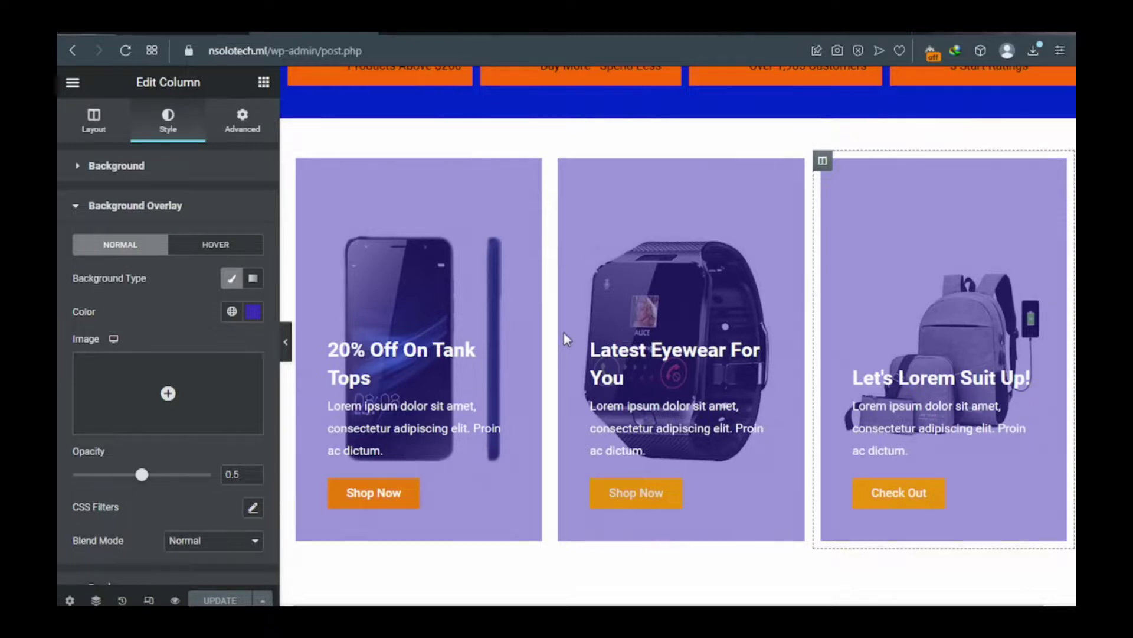
scroll(565, 332, down, 5)
scroll(564, 332, down, 1)
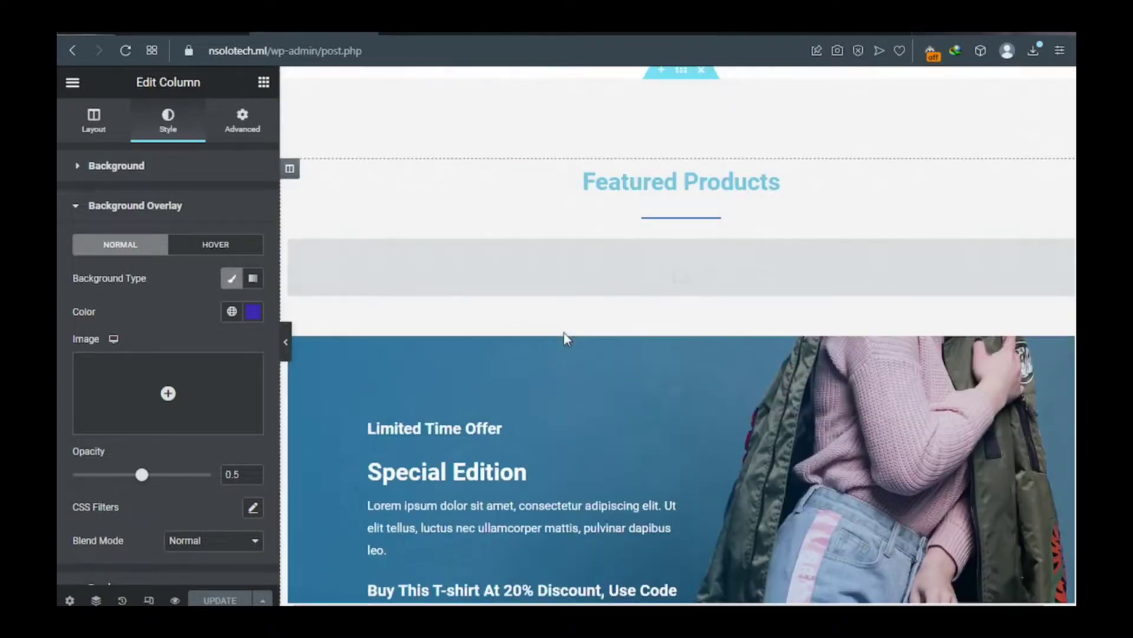
scroll(679, 188, down, 1)
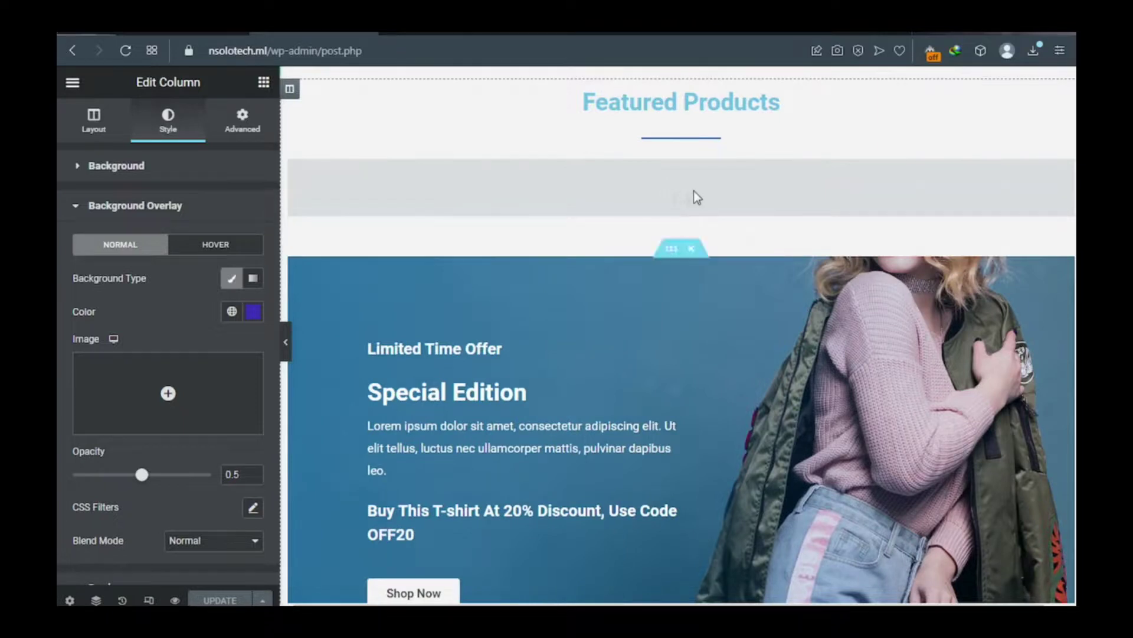
scroll(693, 190, up, 4)
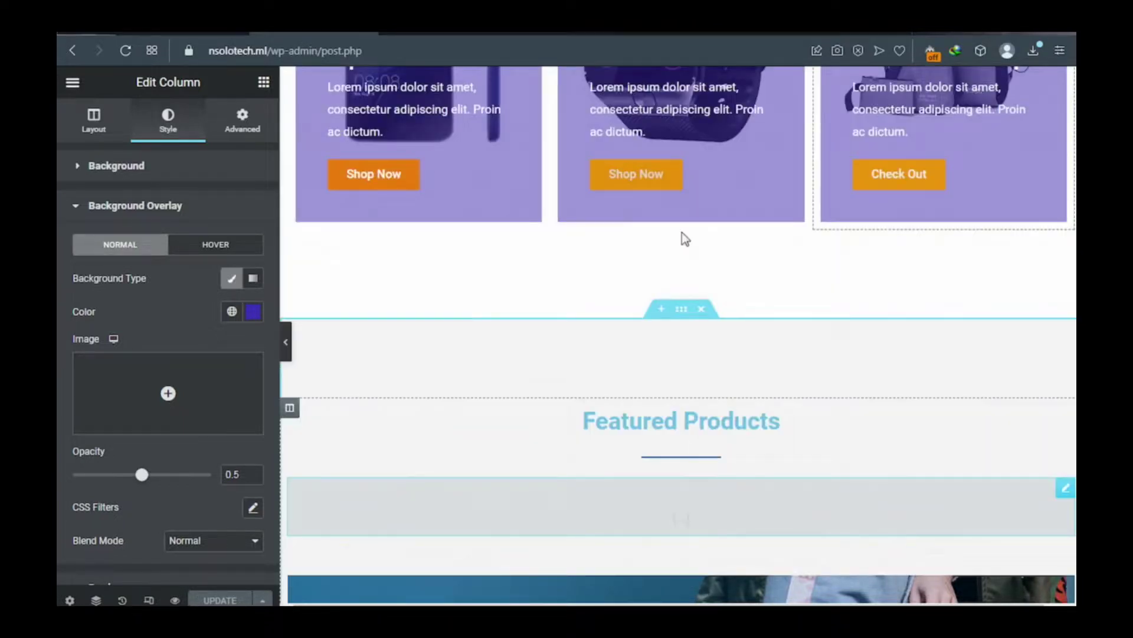
click(674, 417)
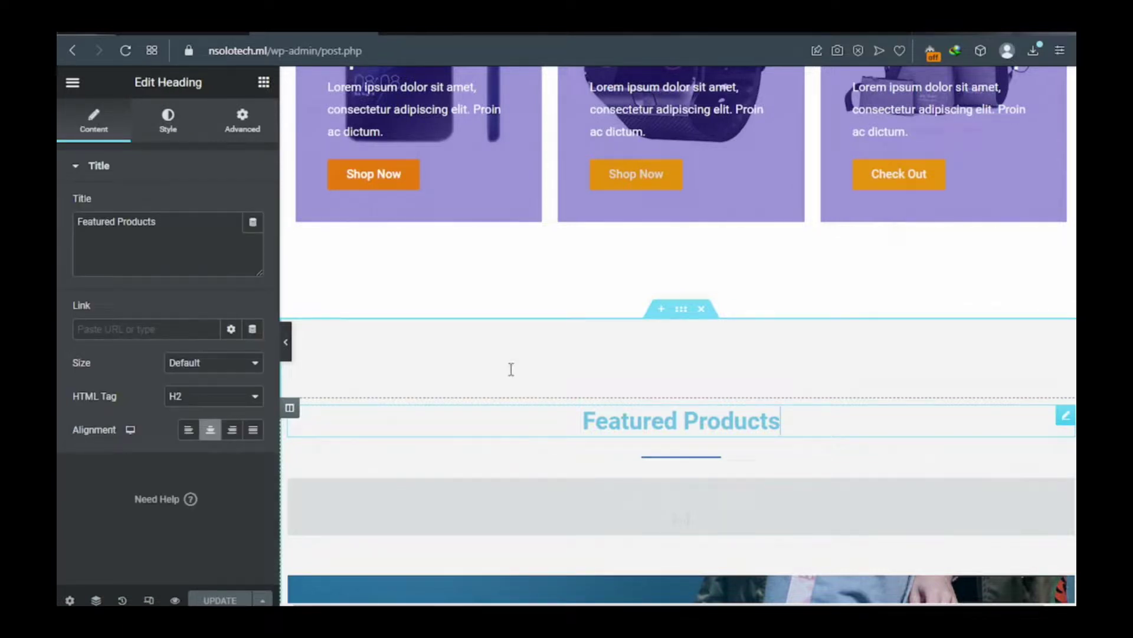
click(169, 123)
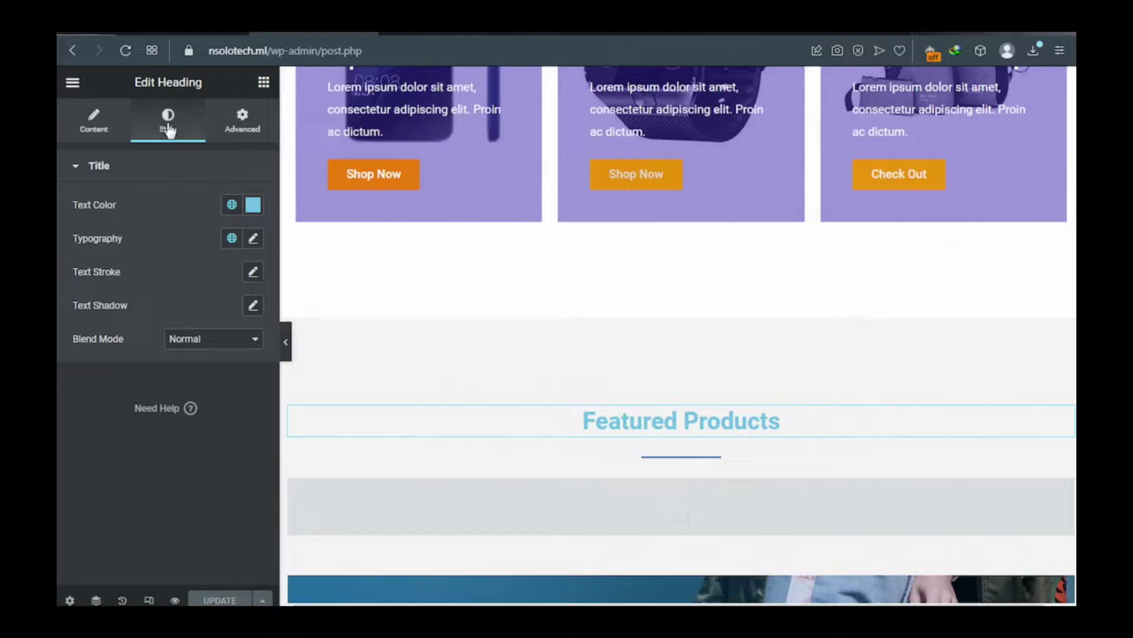
click(252, 206)
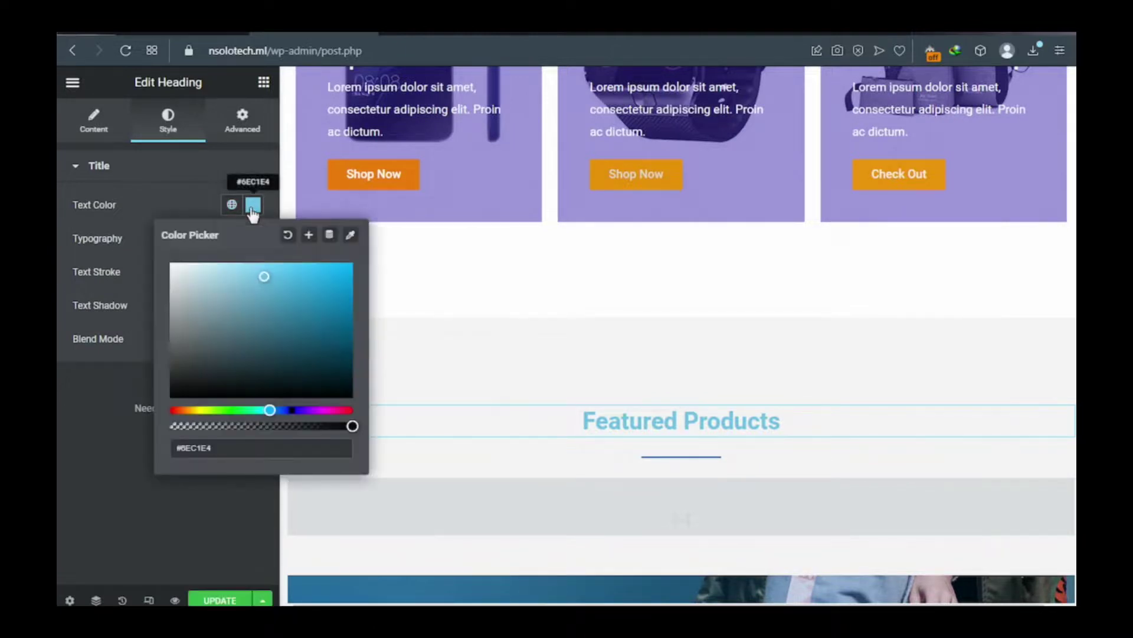
click(183, 410)
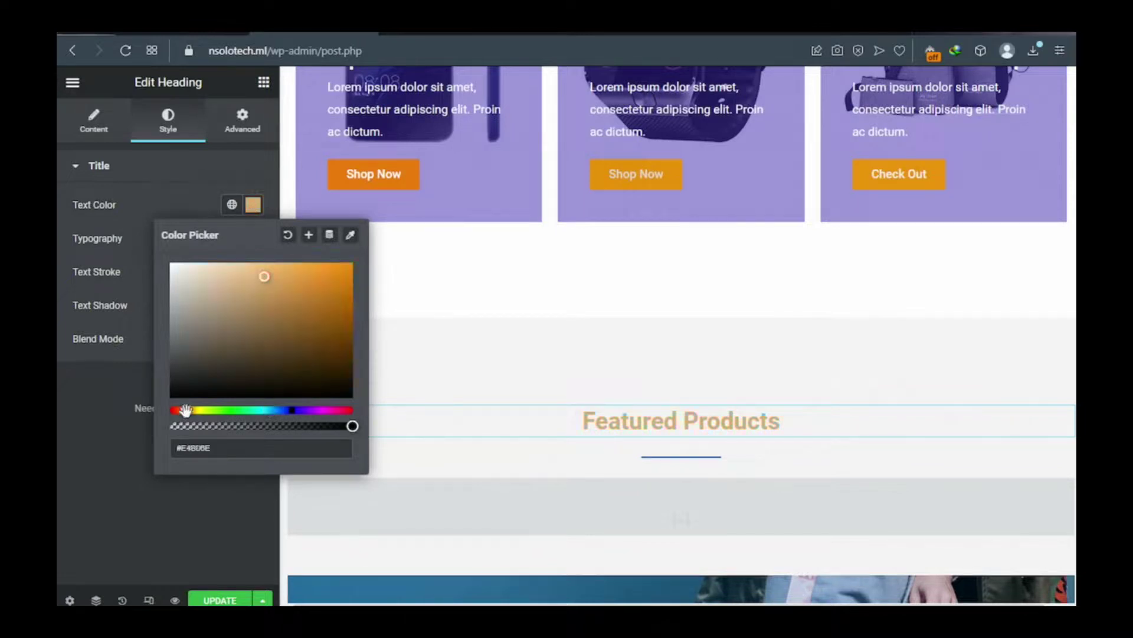
click(343, 277)
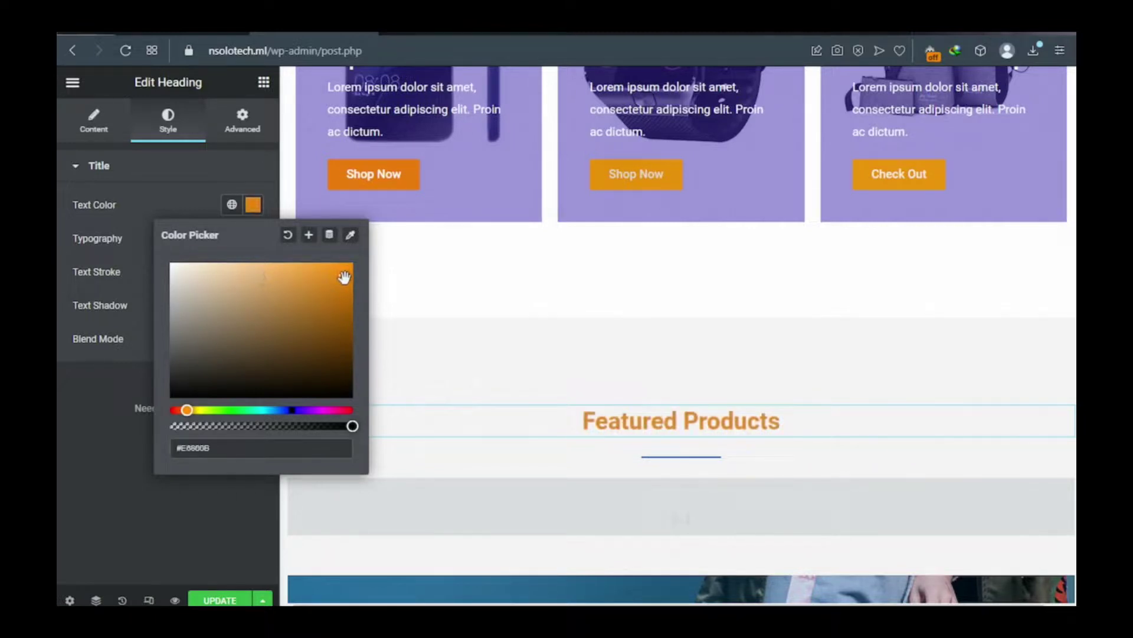
drag(212, 447, 178, 447)
right_click(184, 446)
click(274, 166)
click(266, 158)
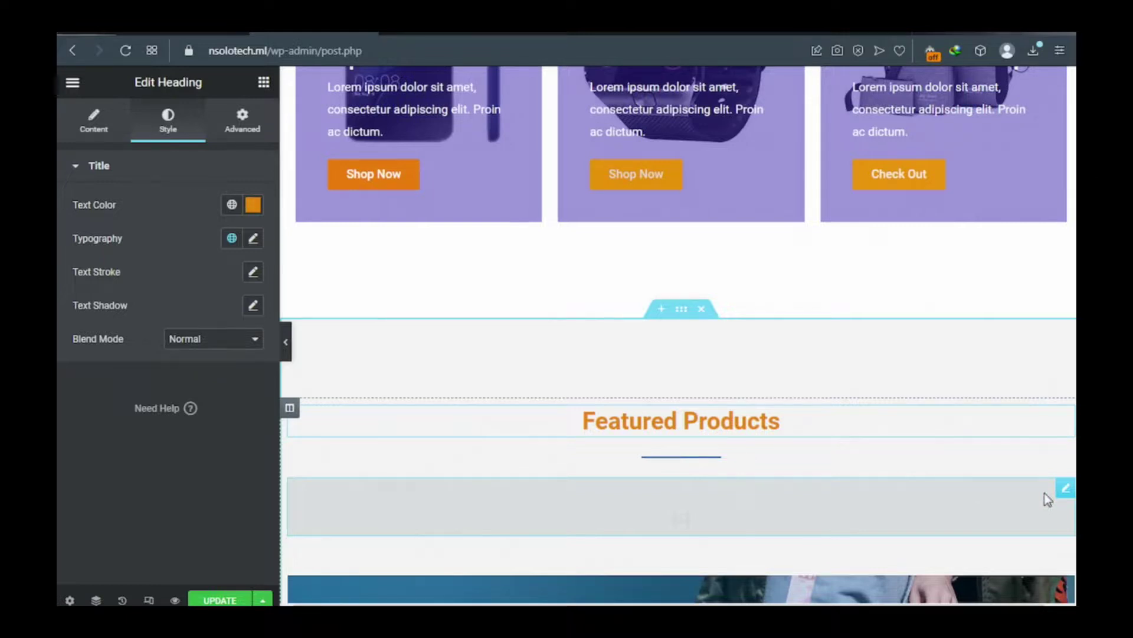
Replace the Featured Products shortcode with [featured_products per_page="4" columns="4" orderby="date" order="DESC"], copied from the text file of shortcodes
click(1066, 490)
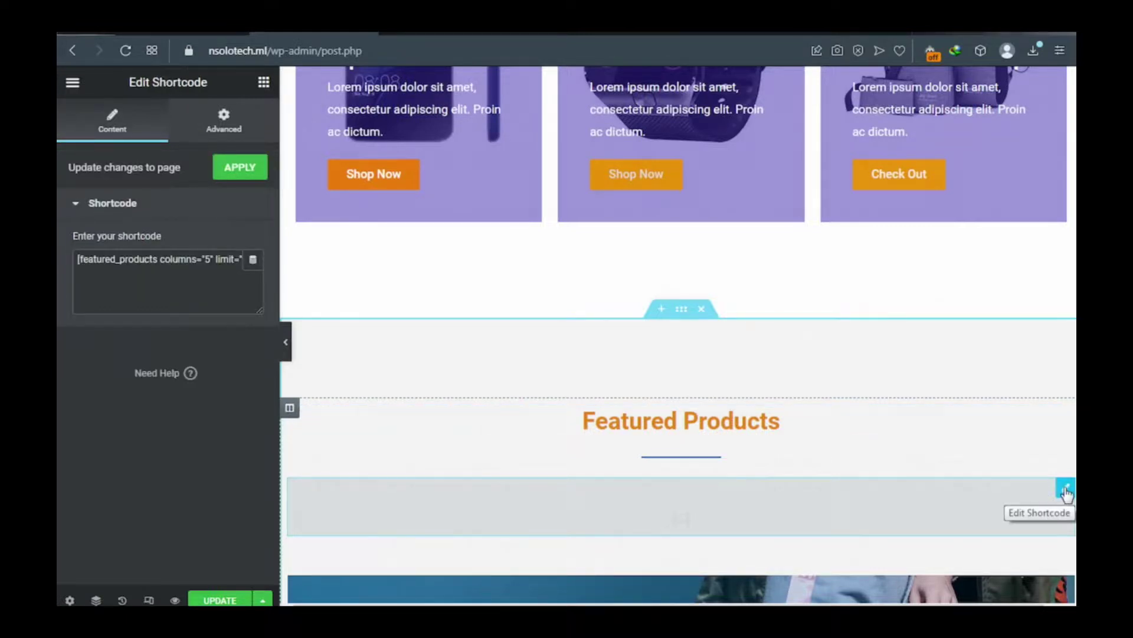
triple_click(142, 258)
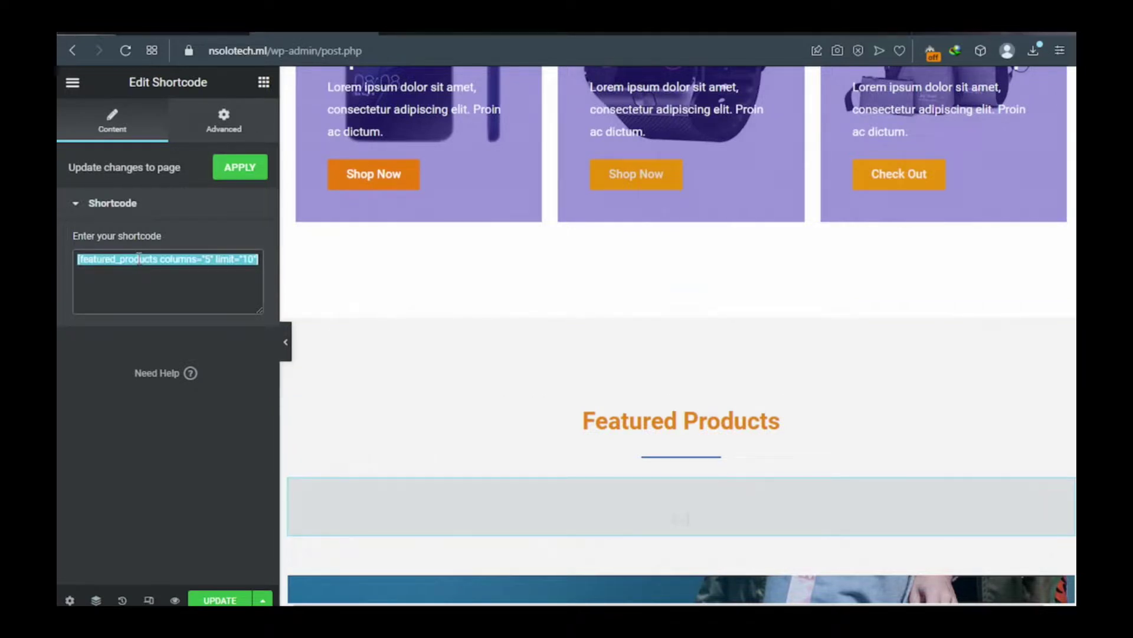
key(BackSpace)
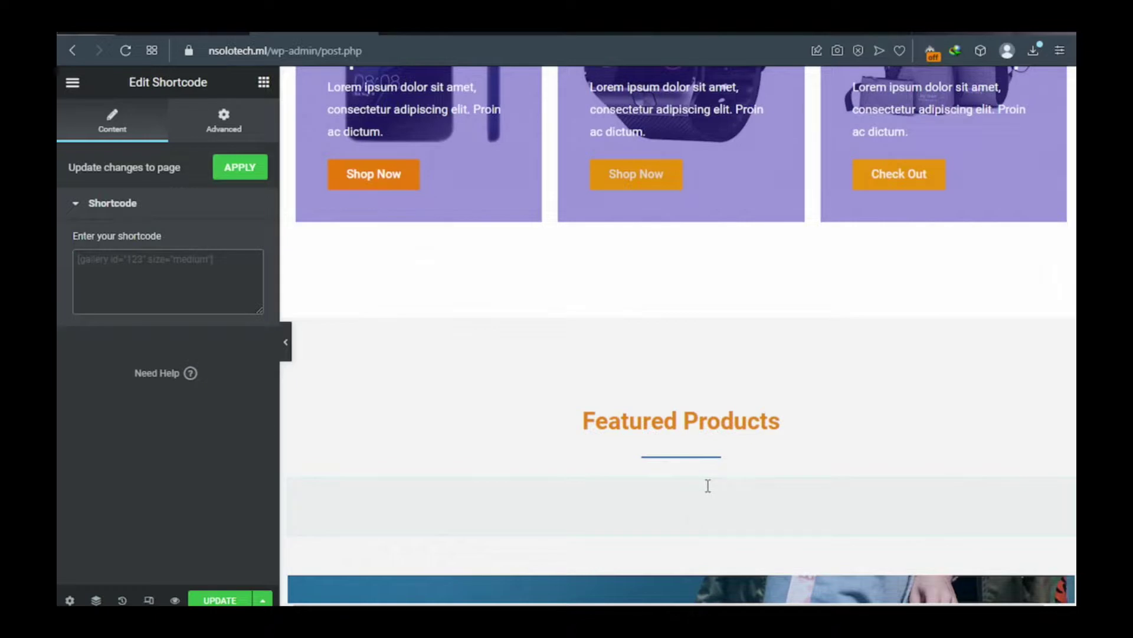
key(alt+Tab)
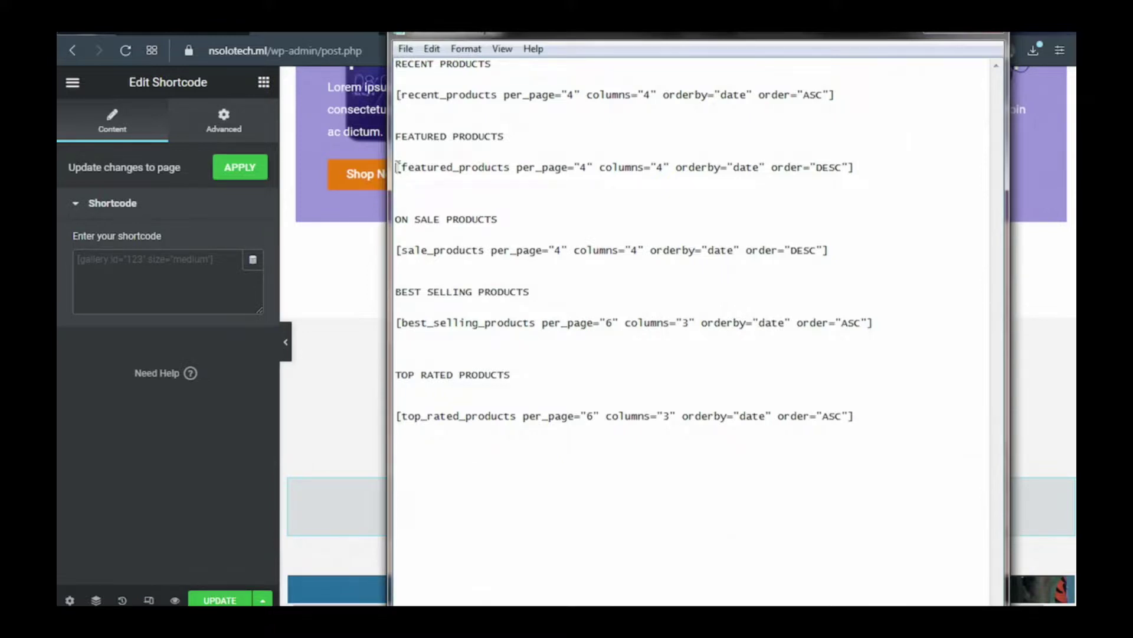
drag(398, 166, 484, 166)
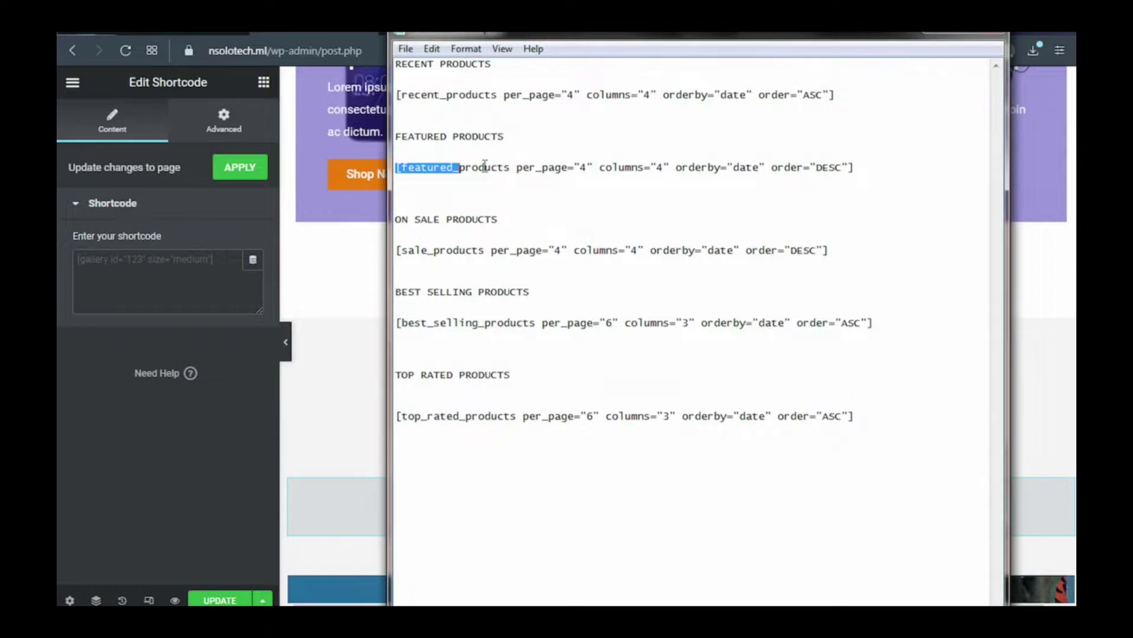
drag(484, 165, 795, 177)
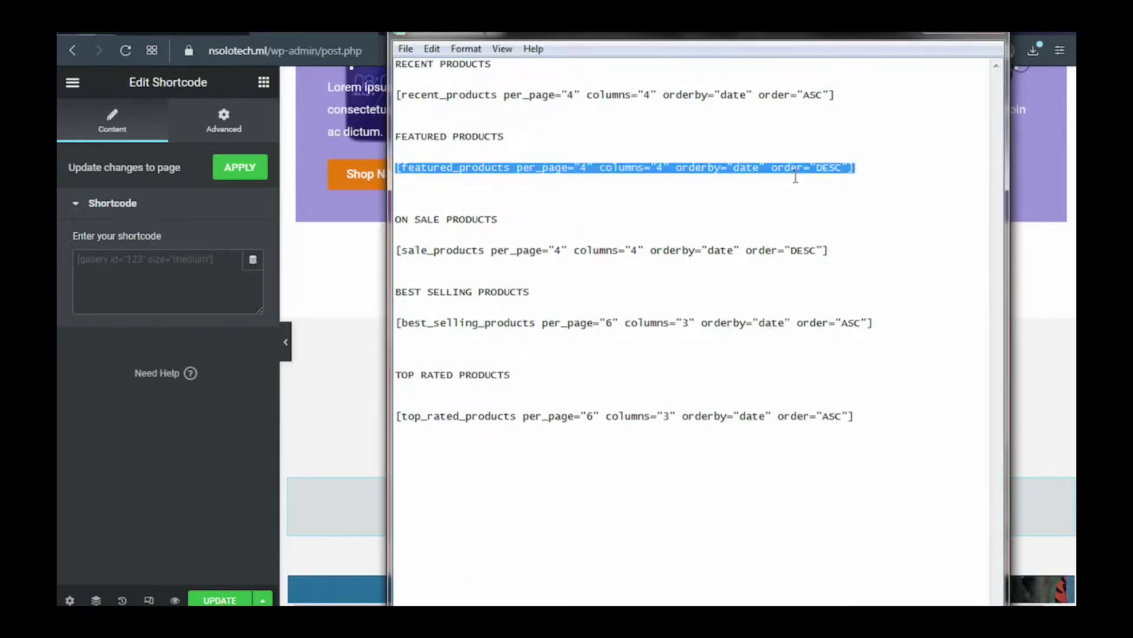
right_click(625, 171)
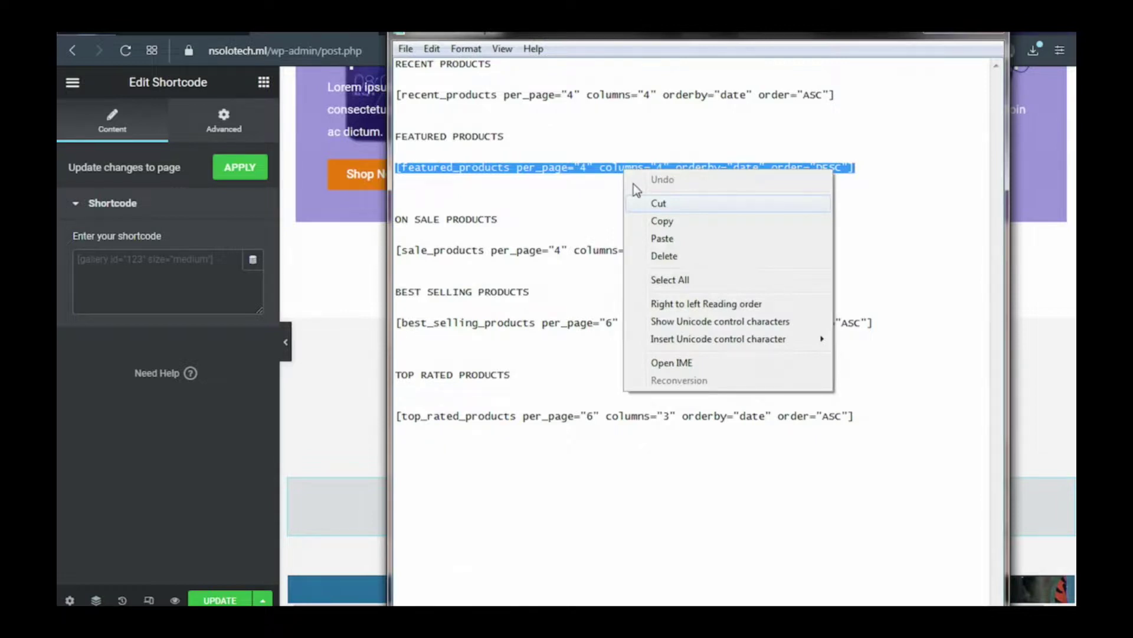
click(662, 221)
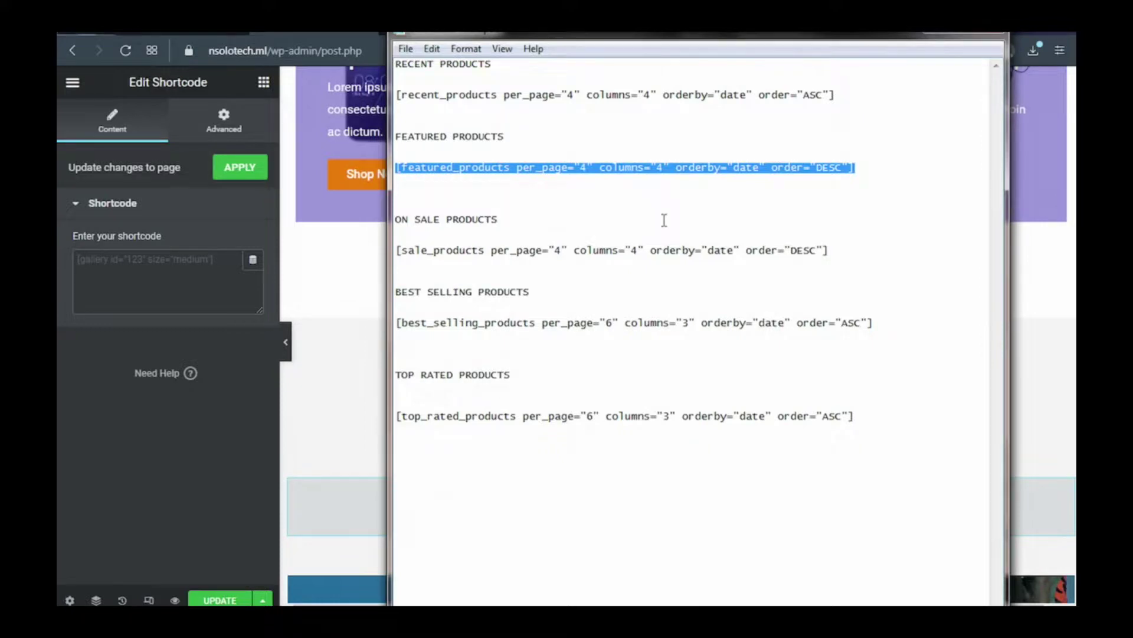
click(185, 260)
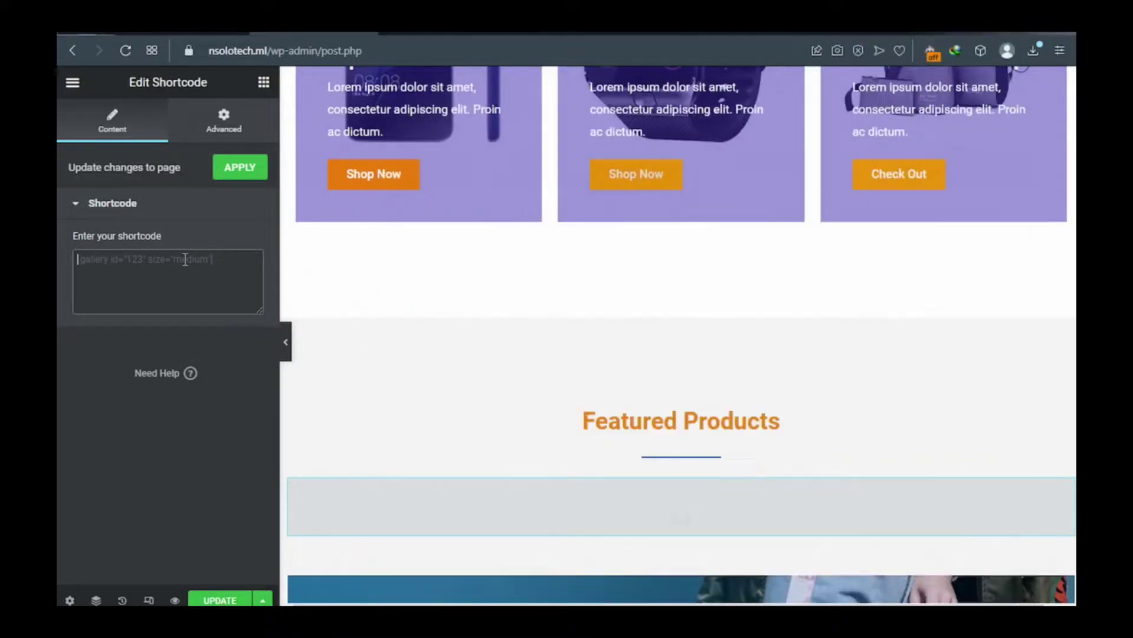
key(ctrl+v)
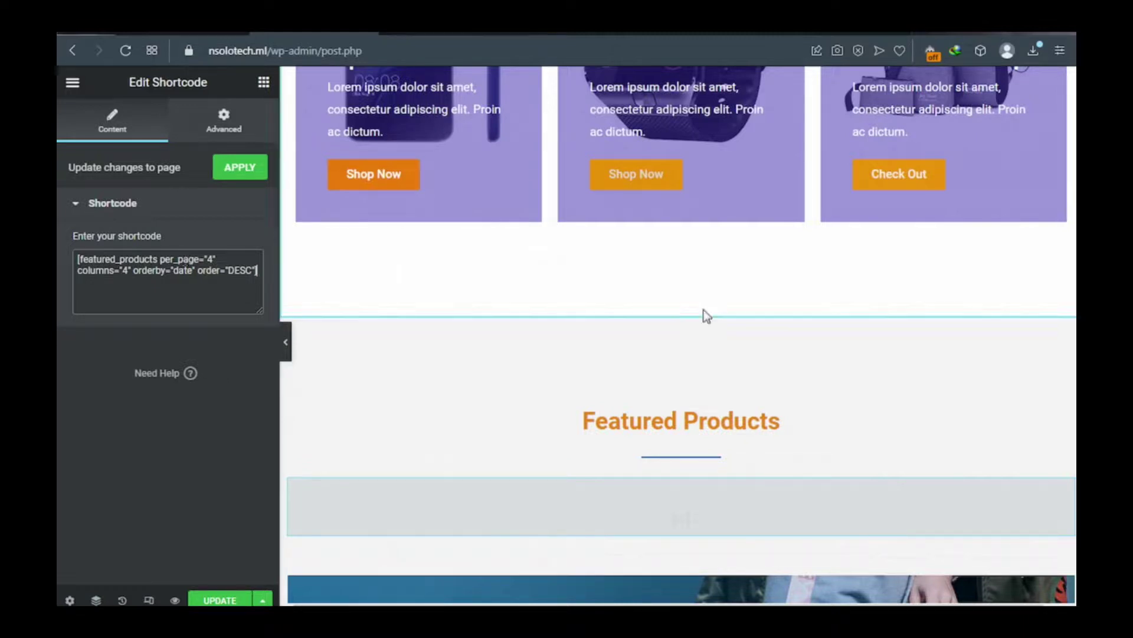
Examine the product grid and the banner beneath it on the Dr.Store reference site, and compare them with the Special Edition banner in the editor
scroll(707, 316, down, 1)
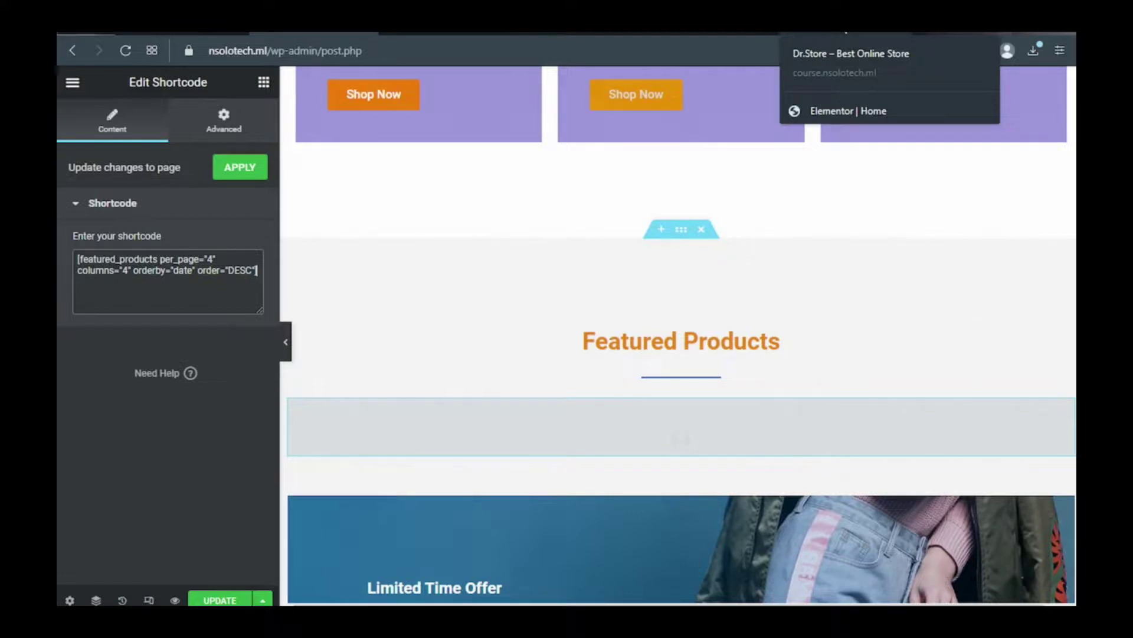
click(845, 33)
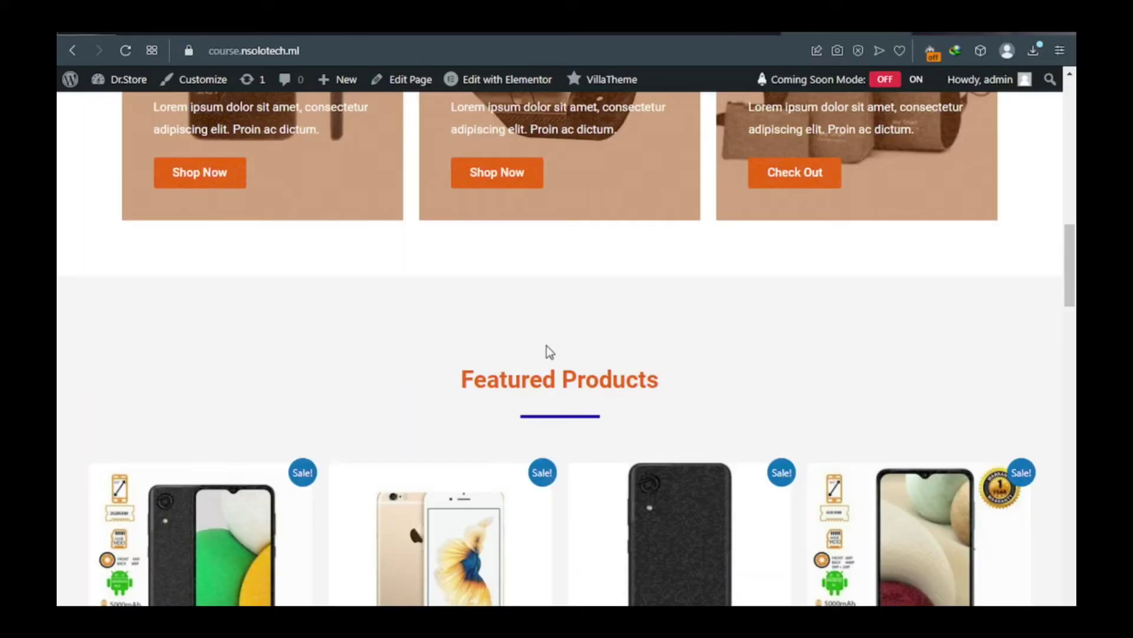
scroll(550, 351, down, 6)
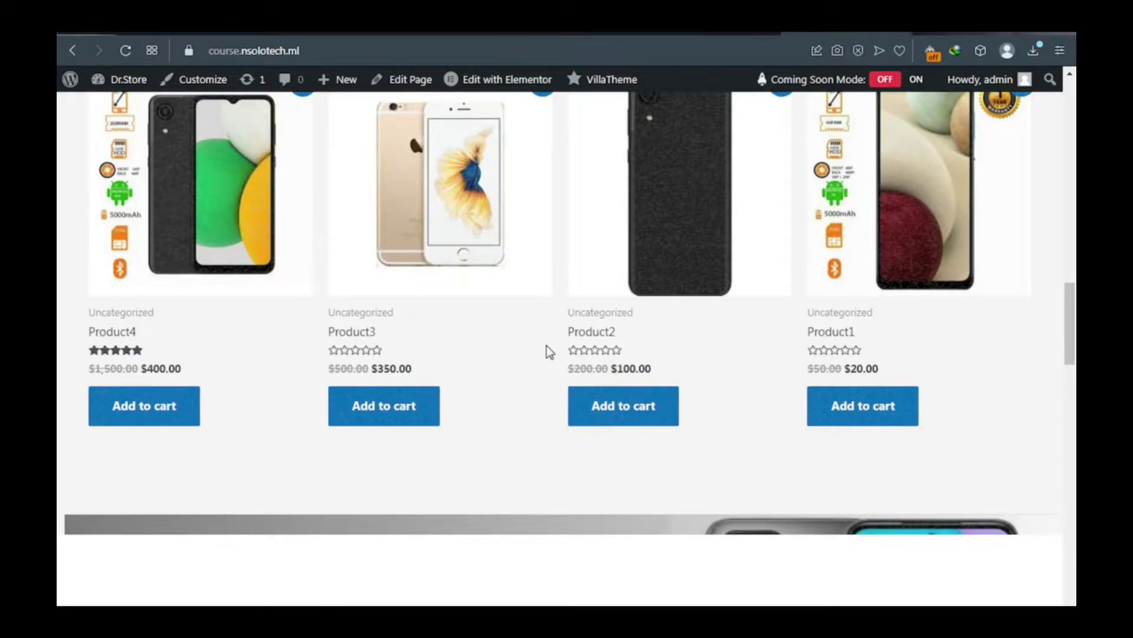
scroll(550, 352, down, 6)
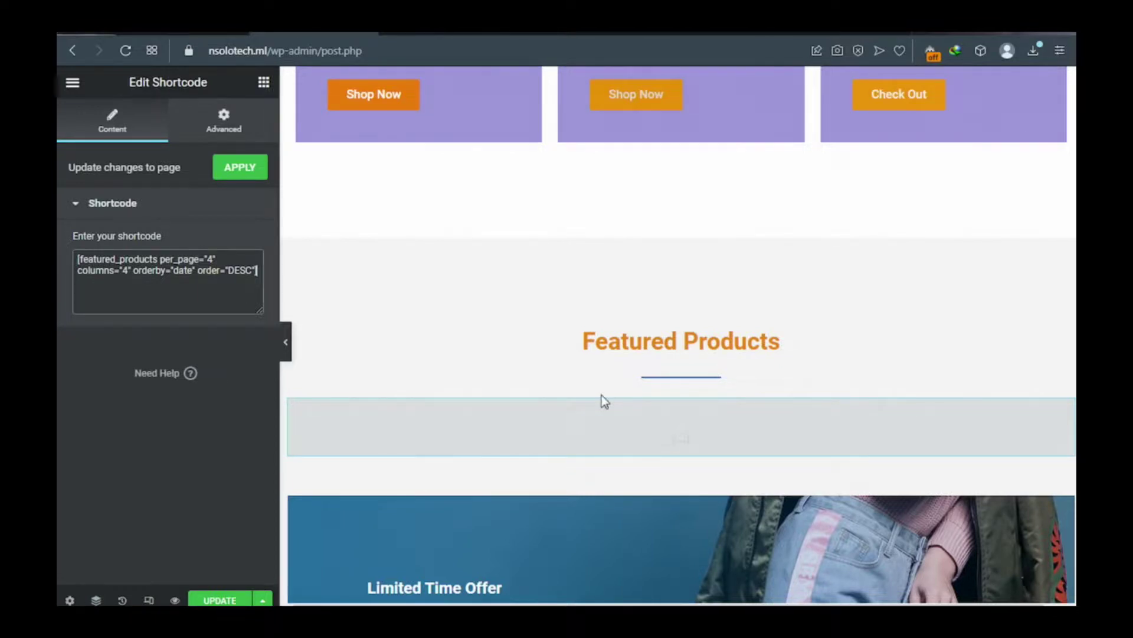
scroll(617, 355, down, 8)
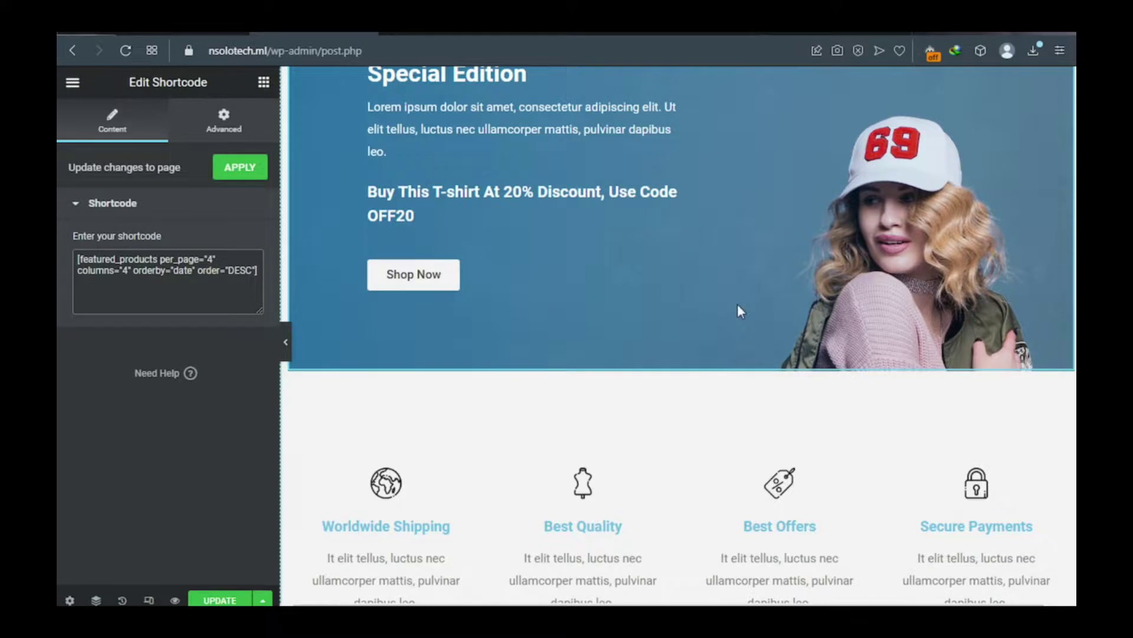
scroll(738, 304, up, 1)
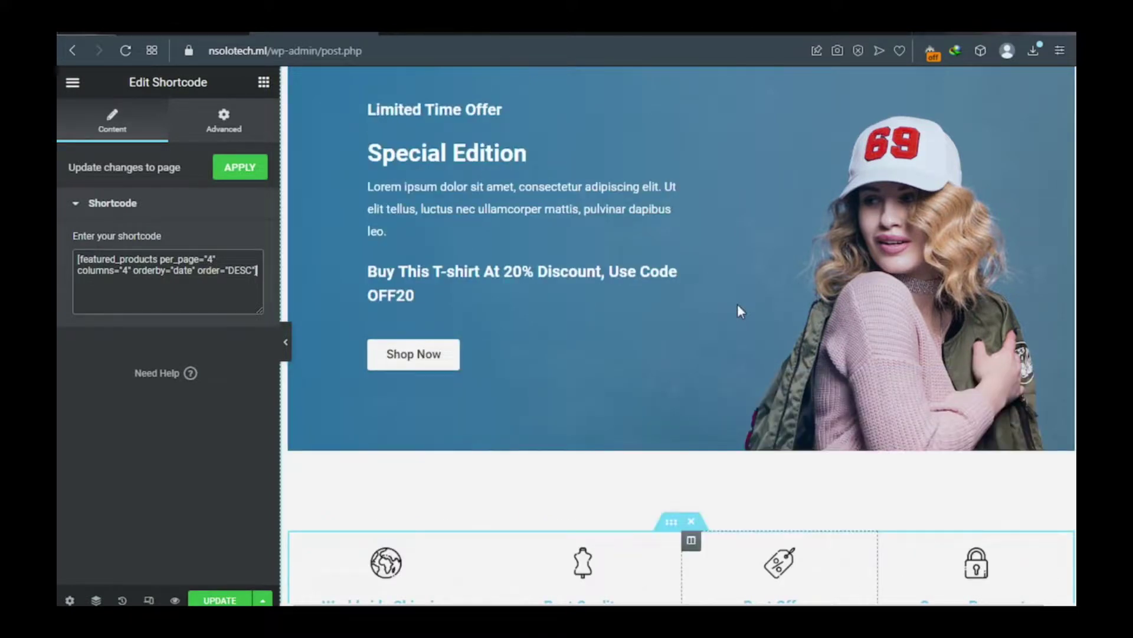
scroll(738, 304, up, 4)
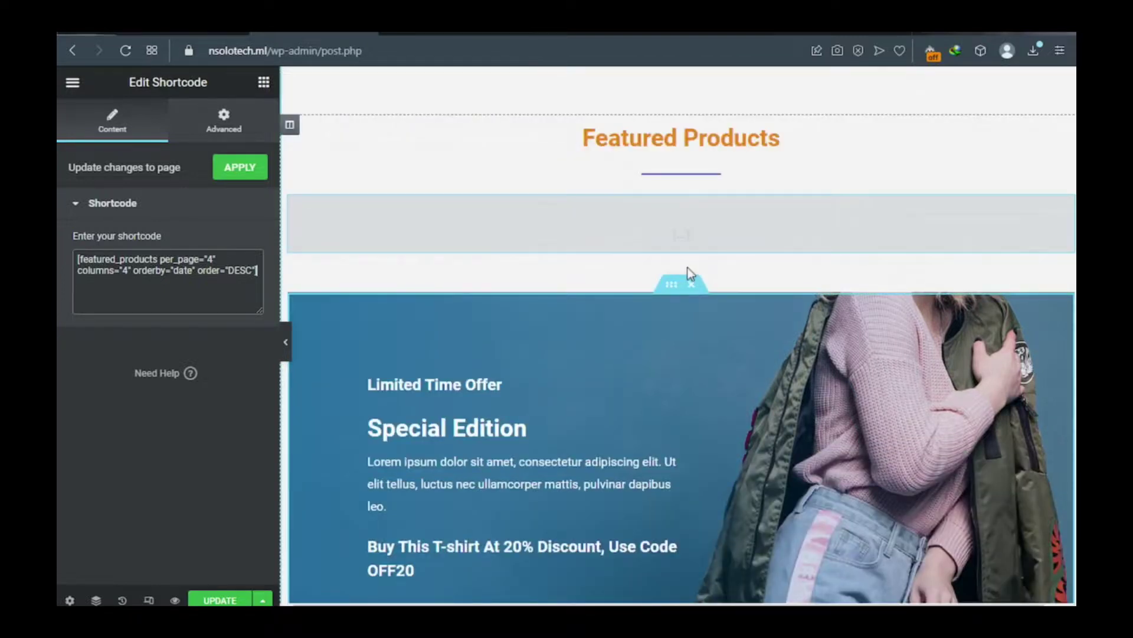
scroll(691, 272, up, 1)
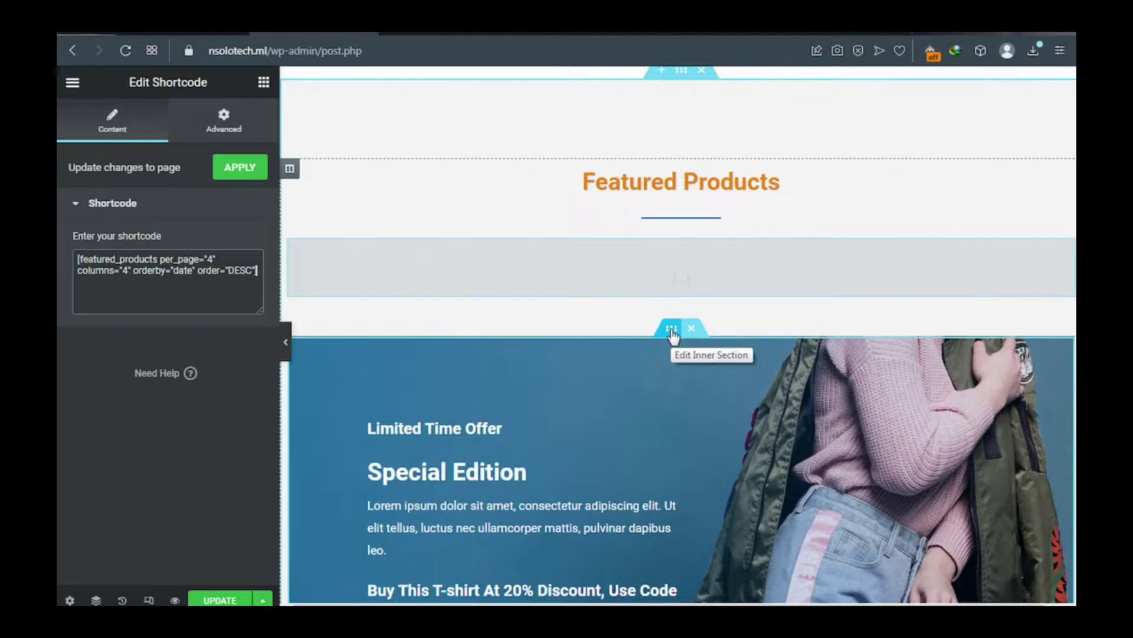
Replace the Special Edition inner section's background image with the smartphone picture item3.jpg and set its position to Bottom Right
click(671, 331)
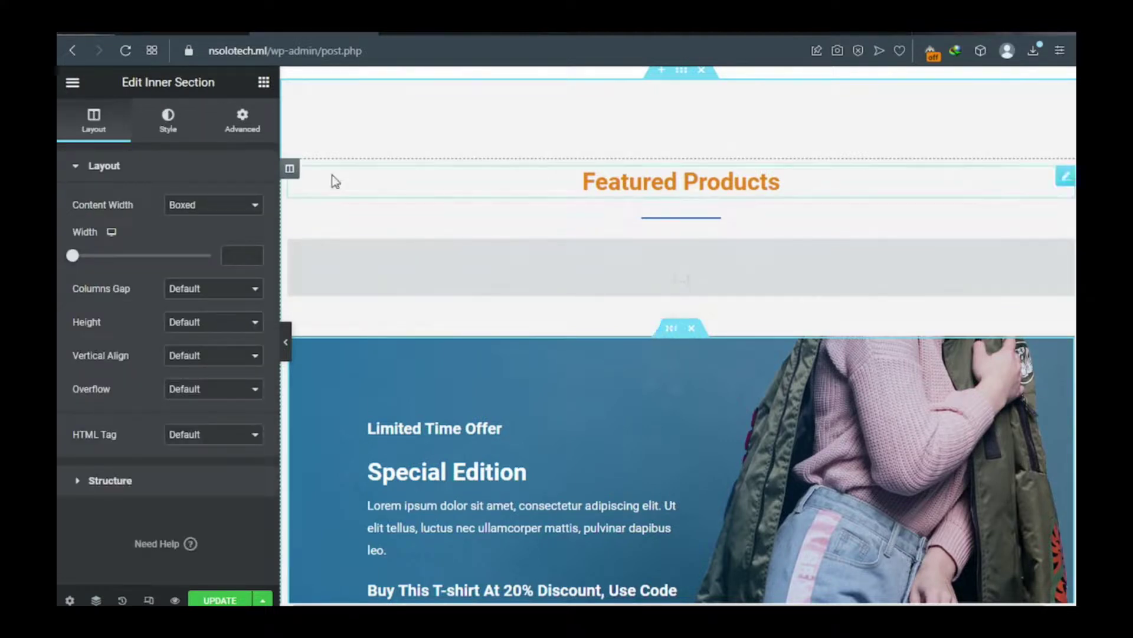
click(172, 134)
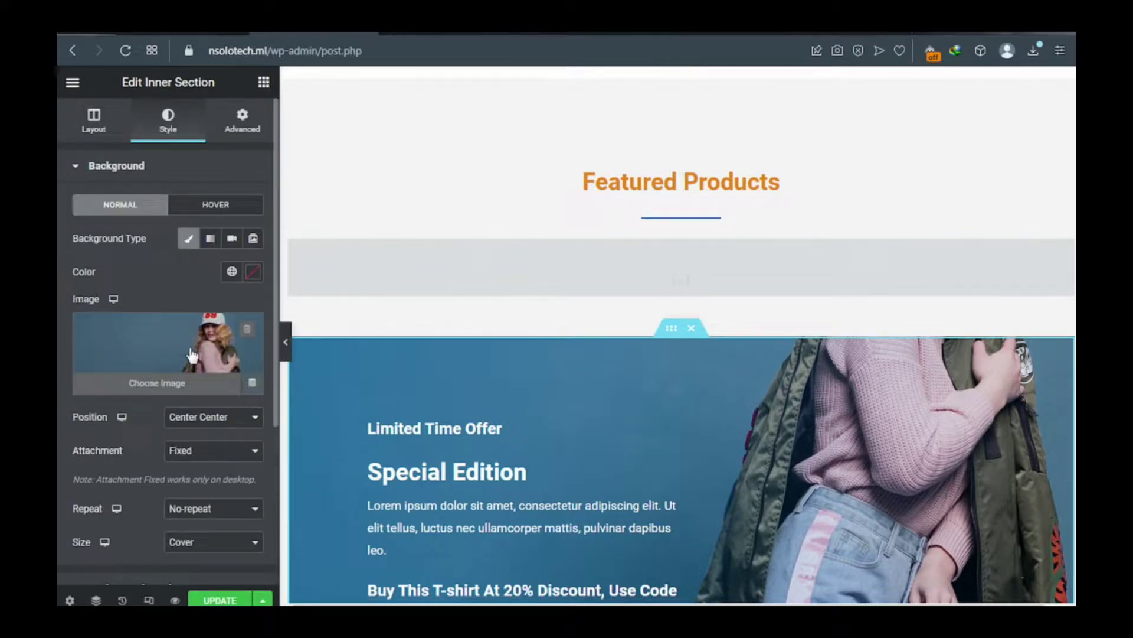
click(175, 383)
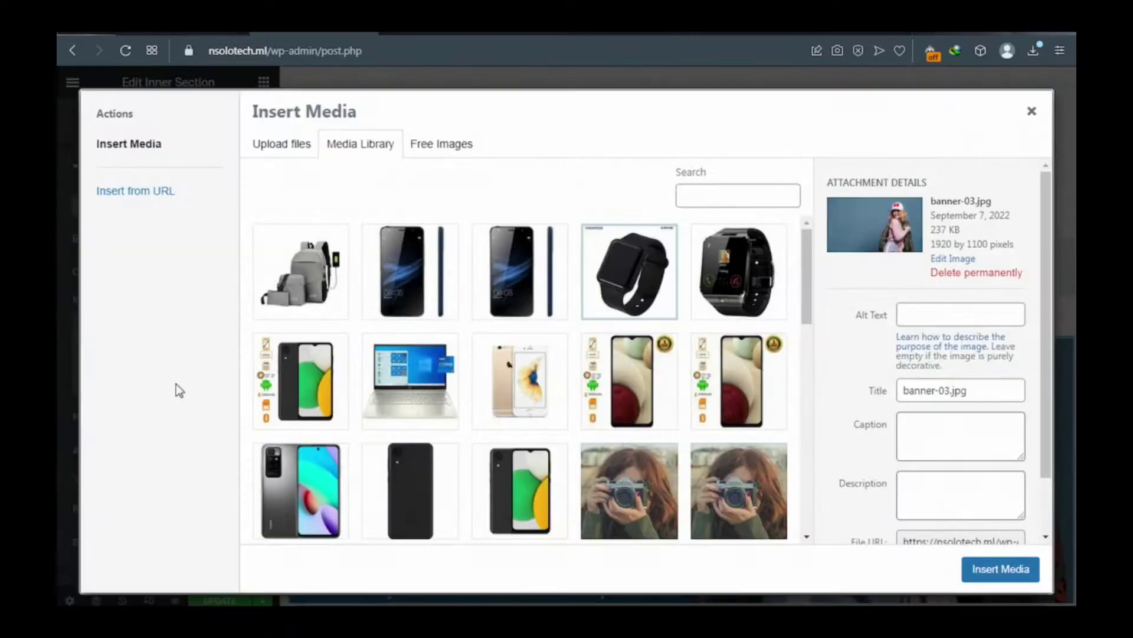
click(308, 491)
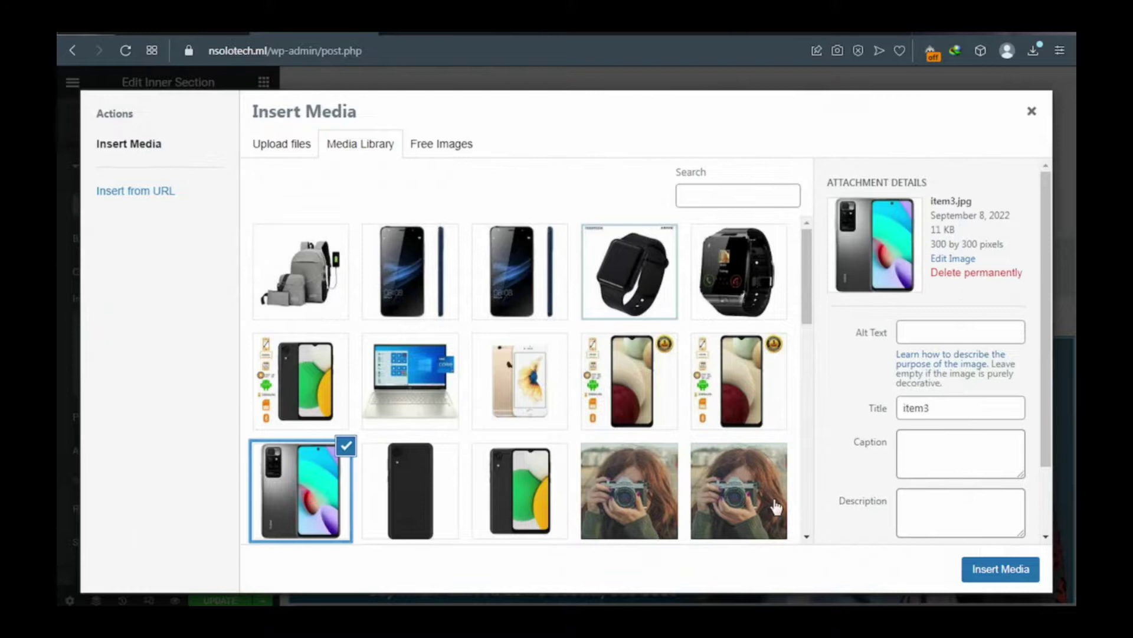
click(974, 569)
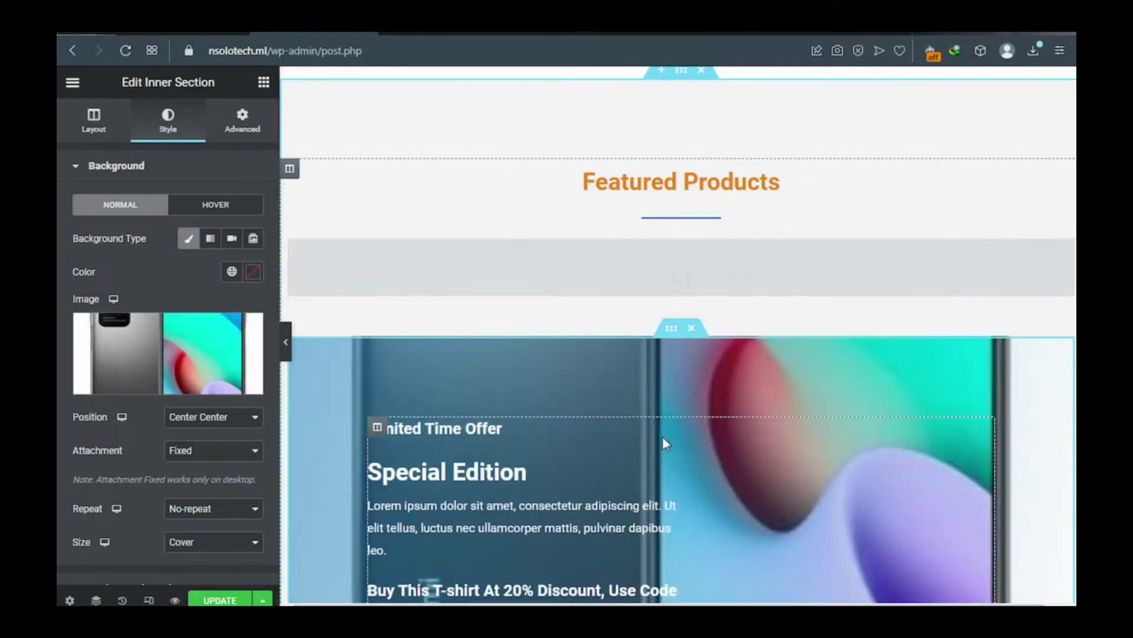
click(220, 426)
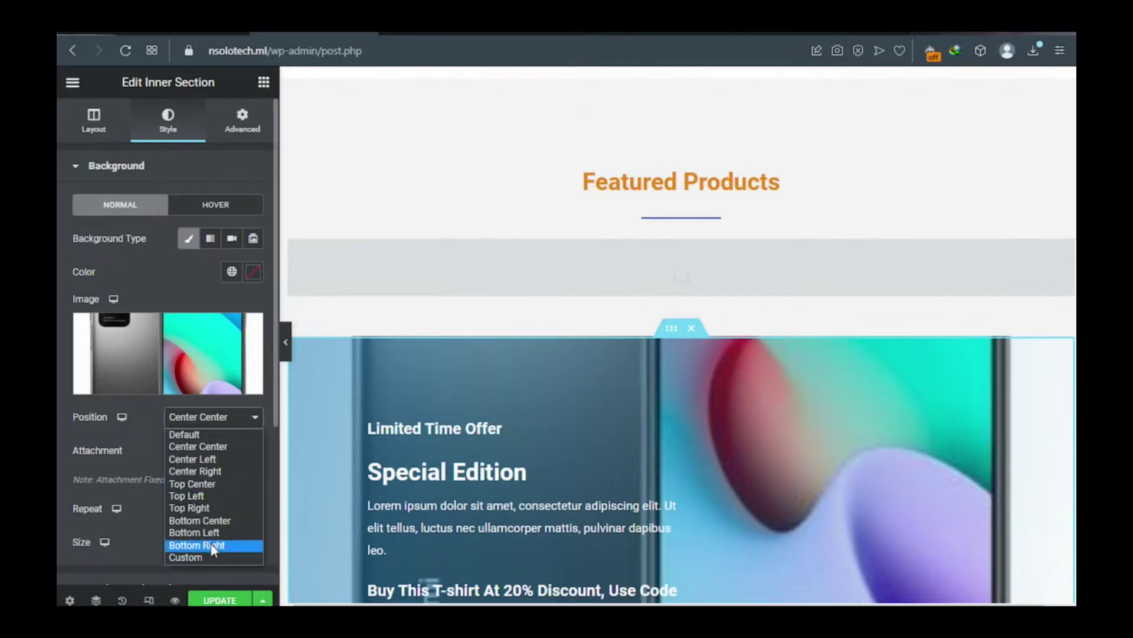
key(Escape)
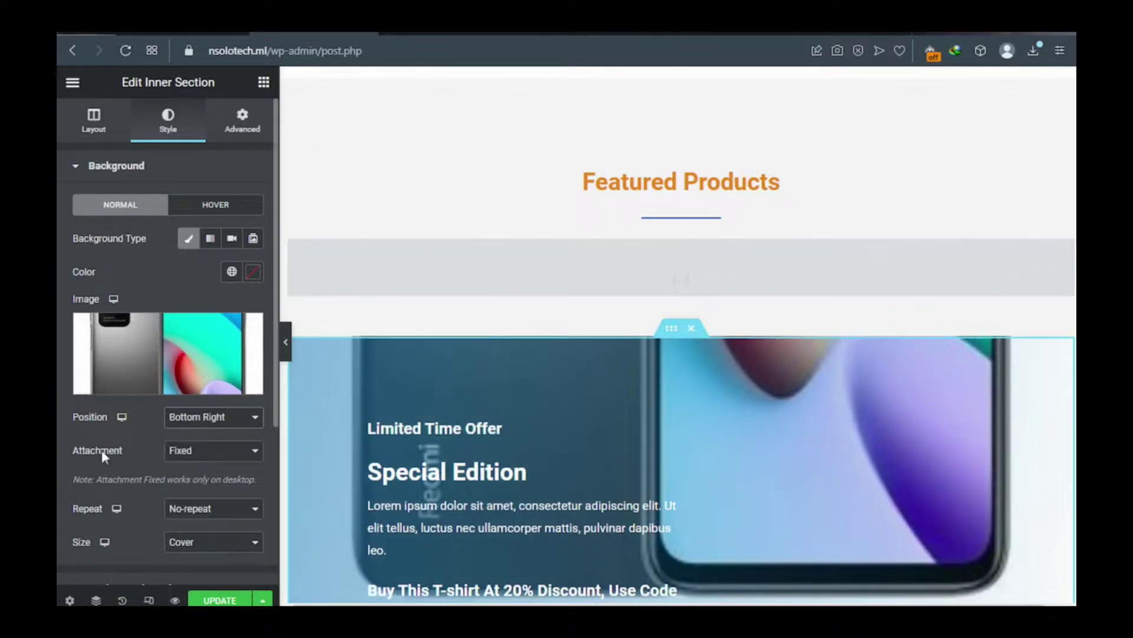
Set the Special Edition inner section's background image attachment to Scroll and its size to Contain
click(206, 454)
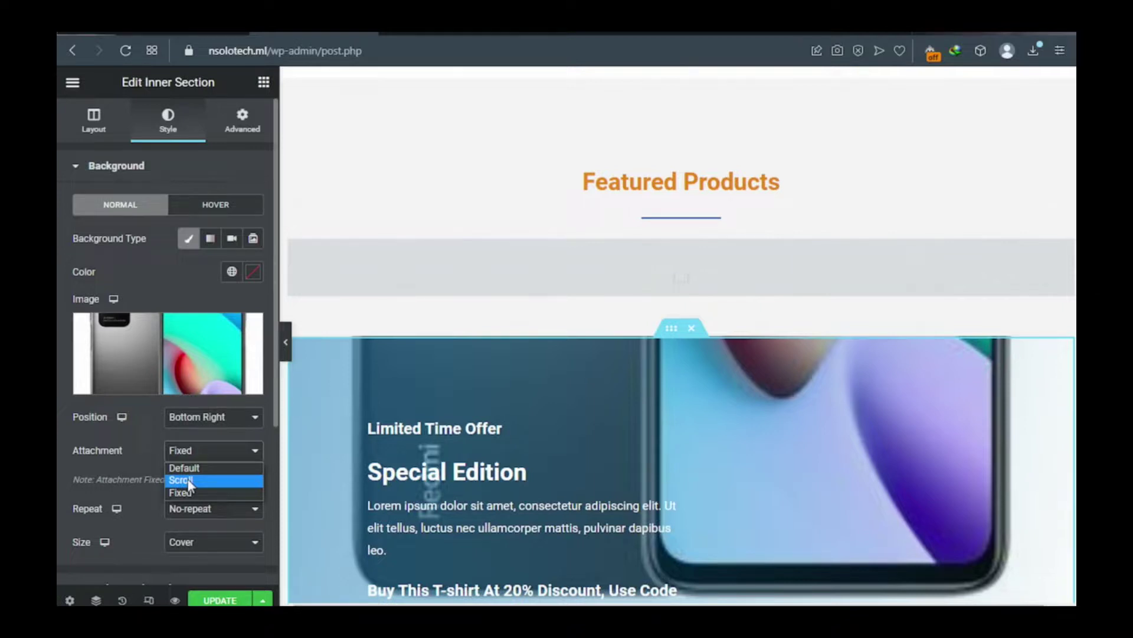
click(190, 480)
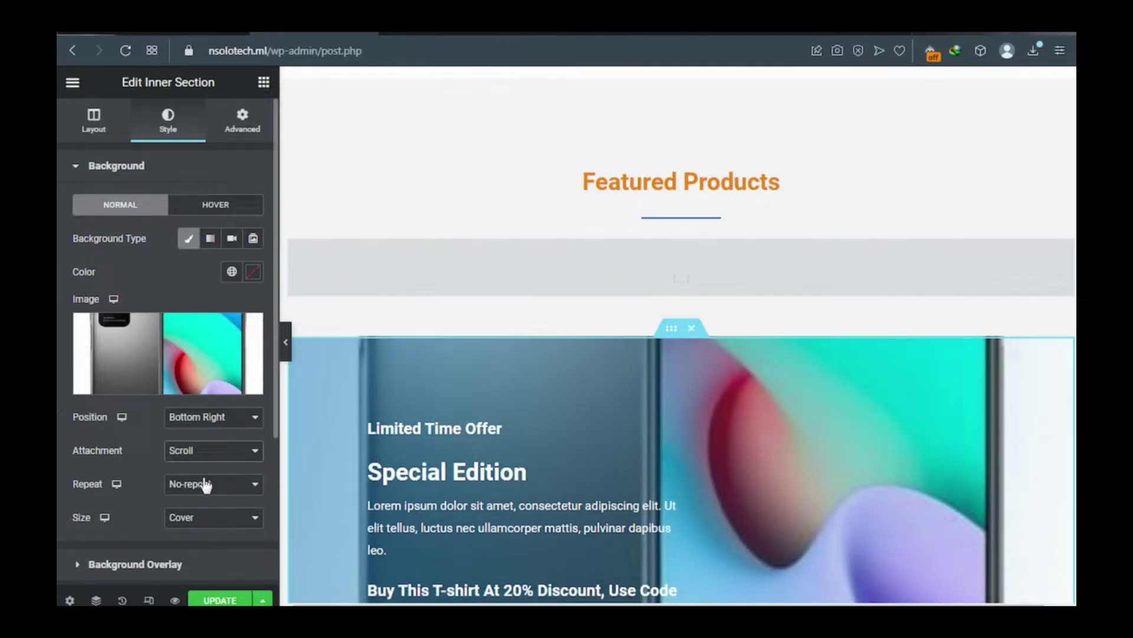
click(206, 519)
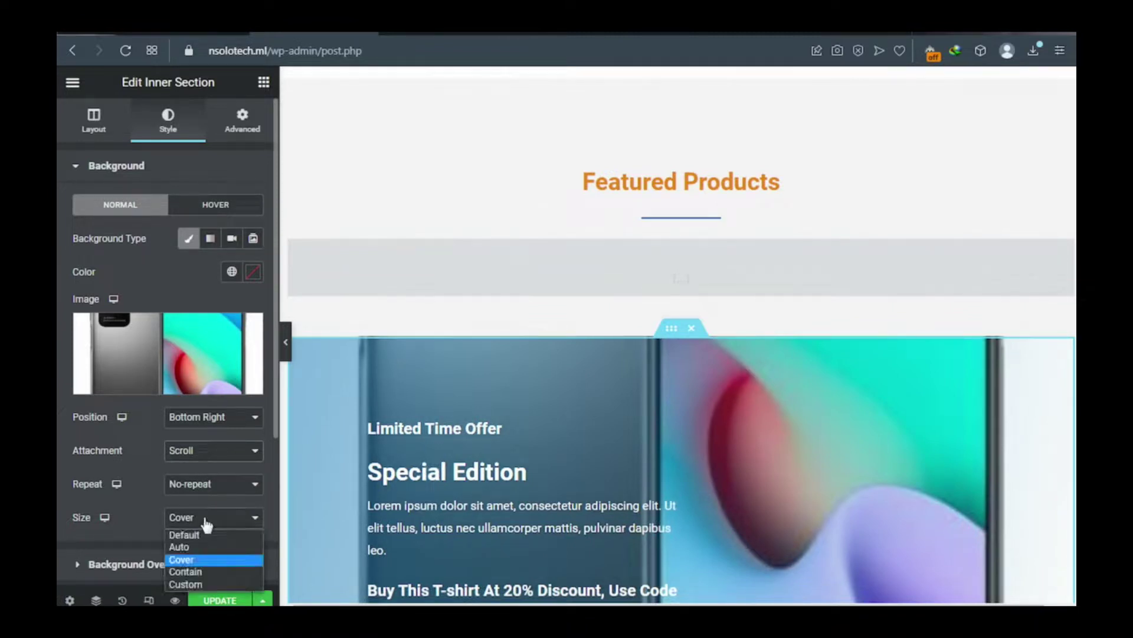
click(190, 564)
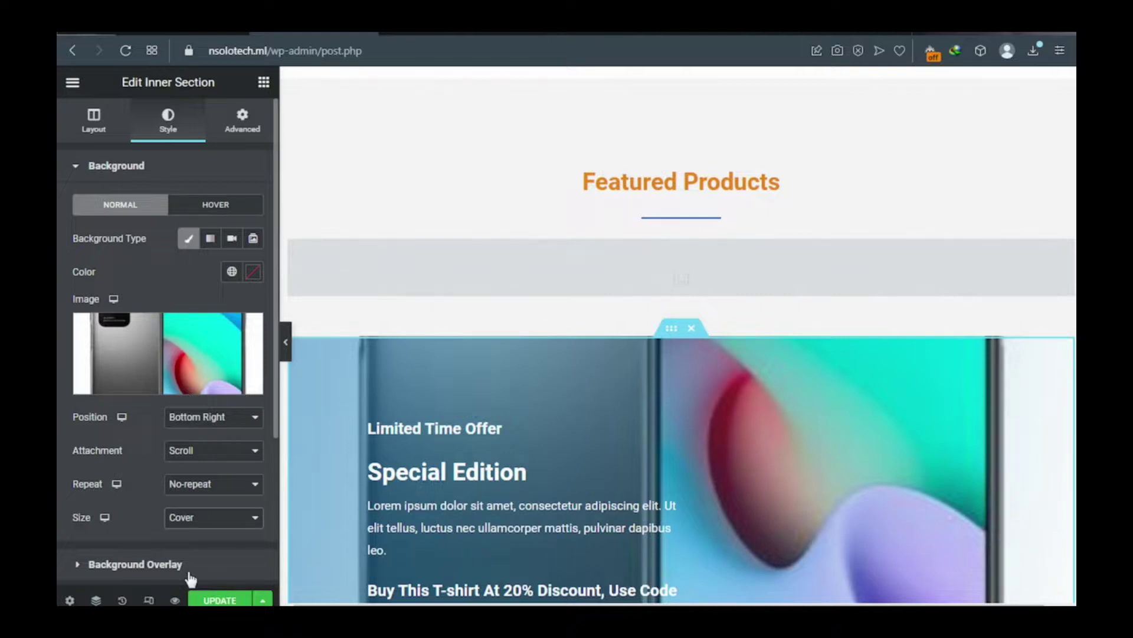
scroll(481, 412, down, 4)
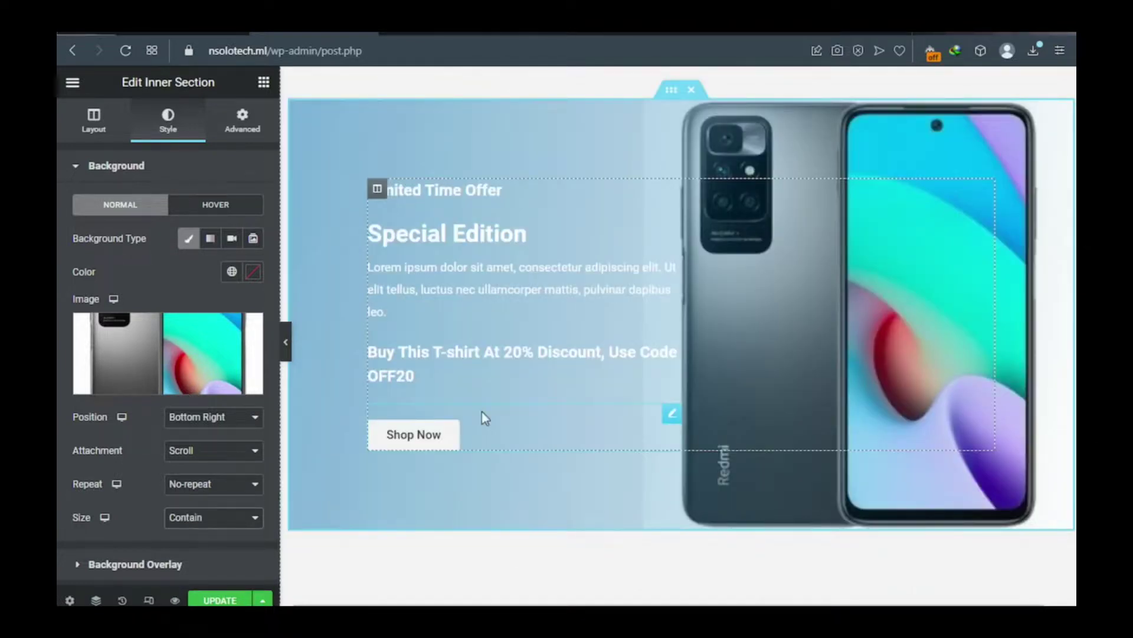
scroll(482, 412, up, 1)
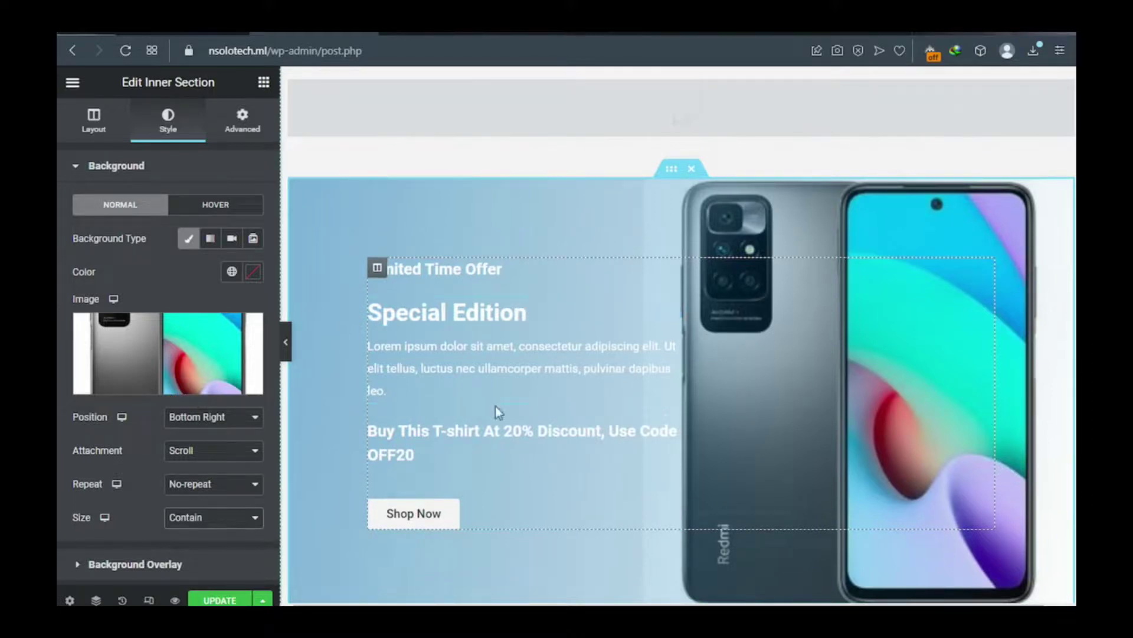
Set the text color of the Limited Time Offer heading in the Special Edition banner to red #EC1111
click(479, 269)
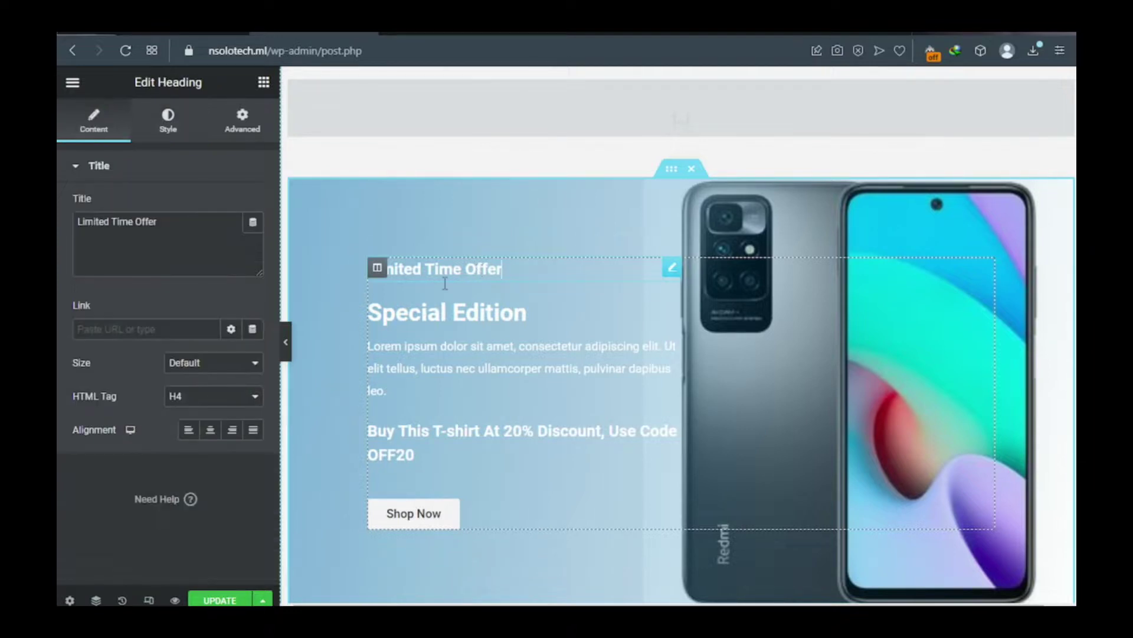
click(168, 124)
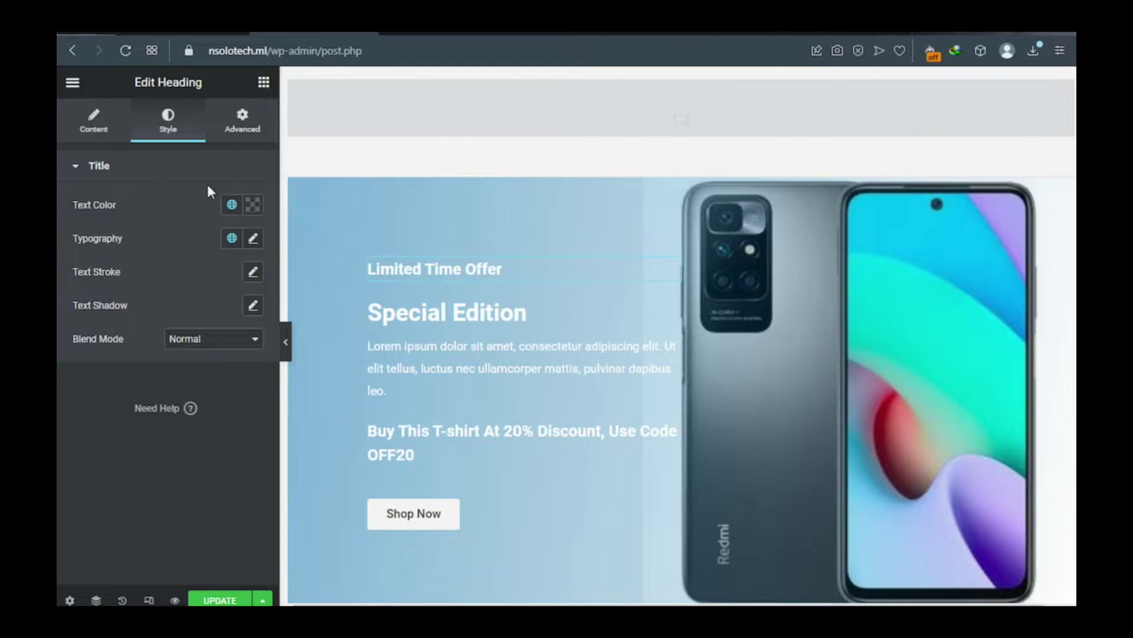
click(252, 206)
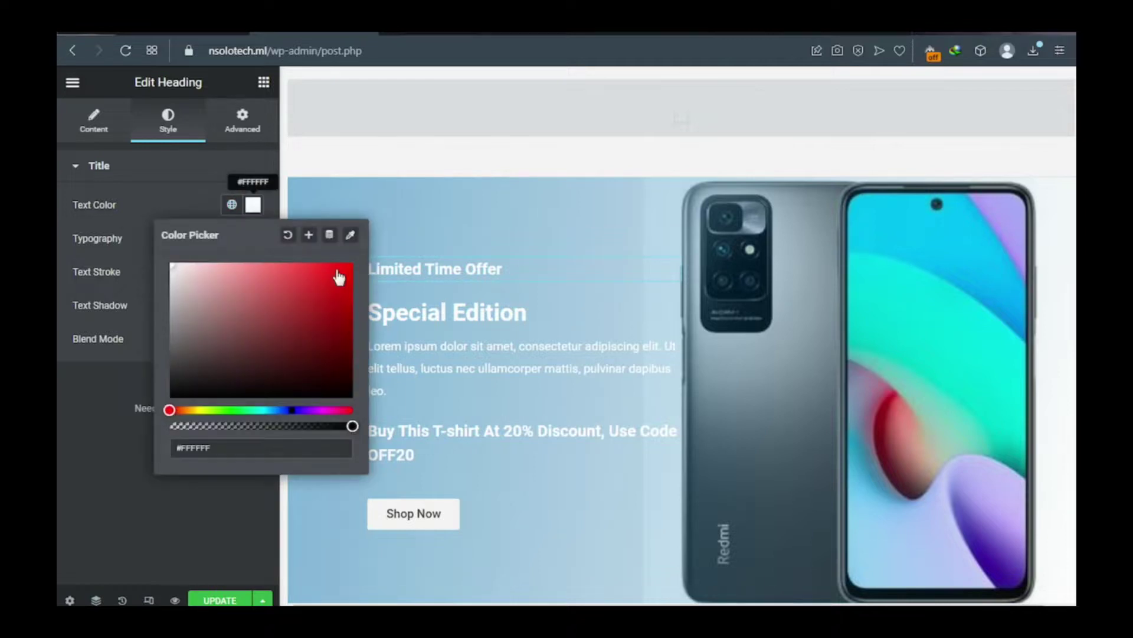
click(338, 272)
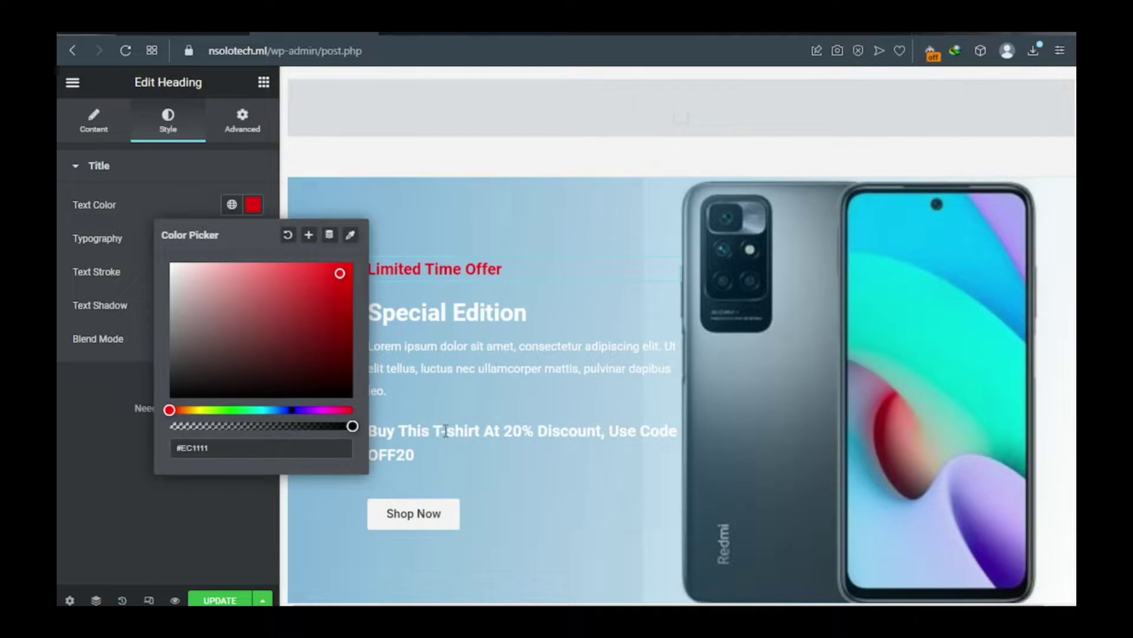
Set the text color of the banner's "Buy This T-shirt At 20% Discount, Use Code OFF20" heading to orange #D57F04
click(474, 430)
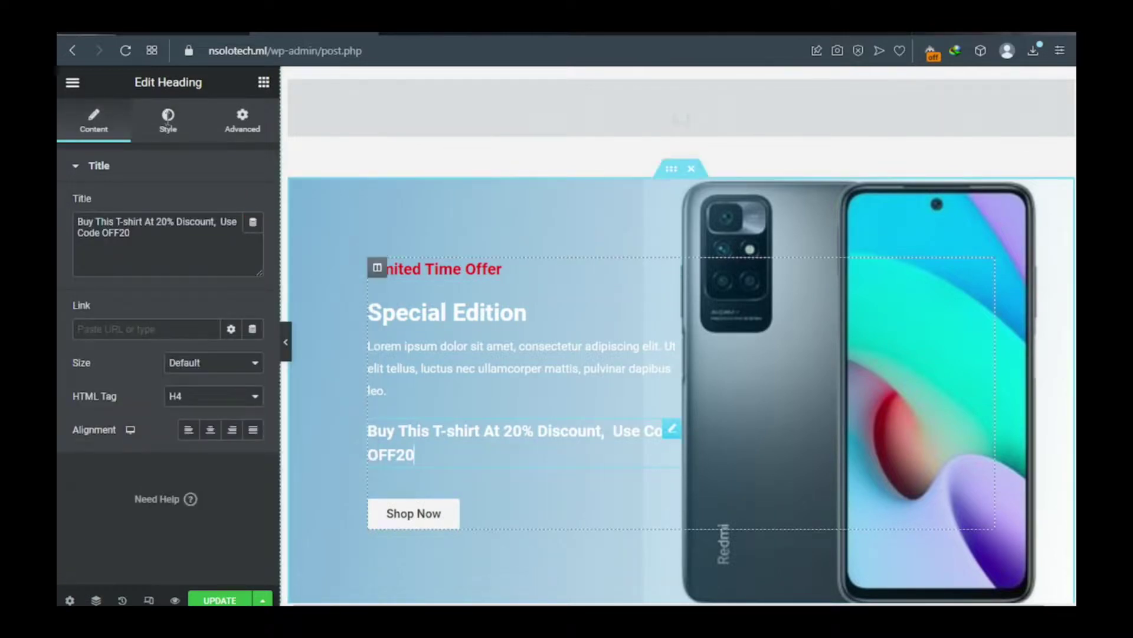
click(169, 125)
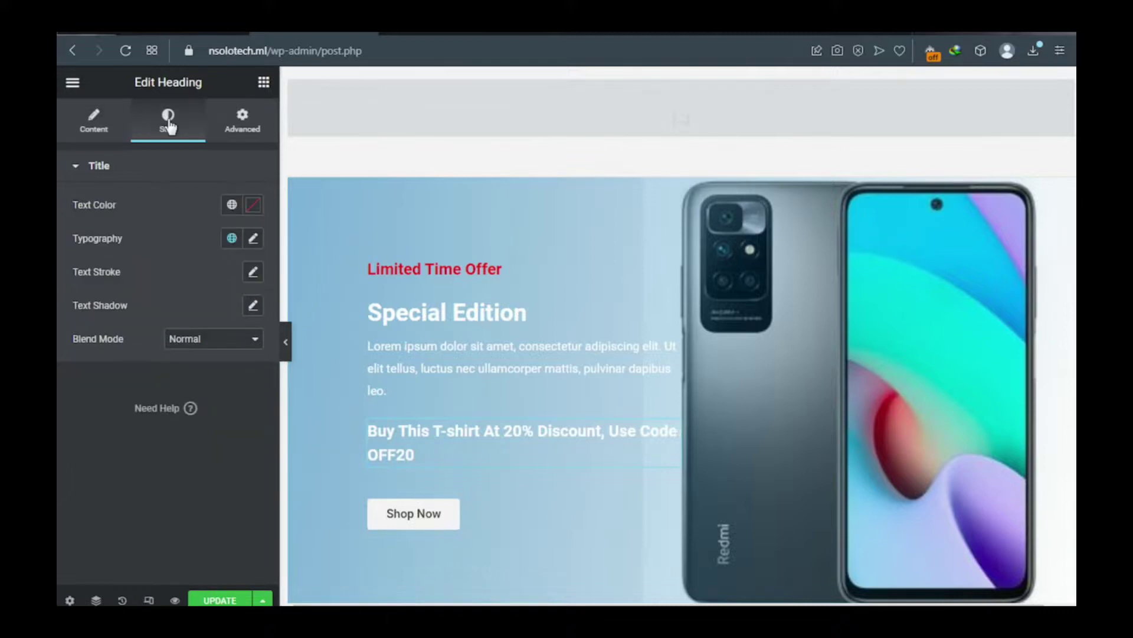
click(252, 208)
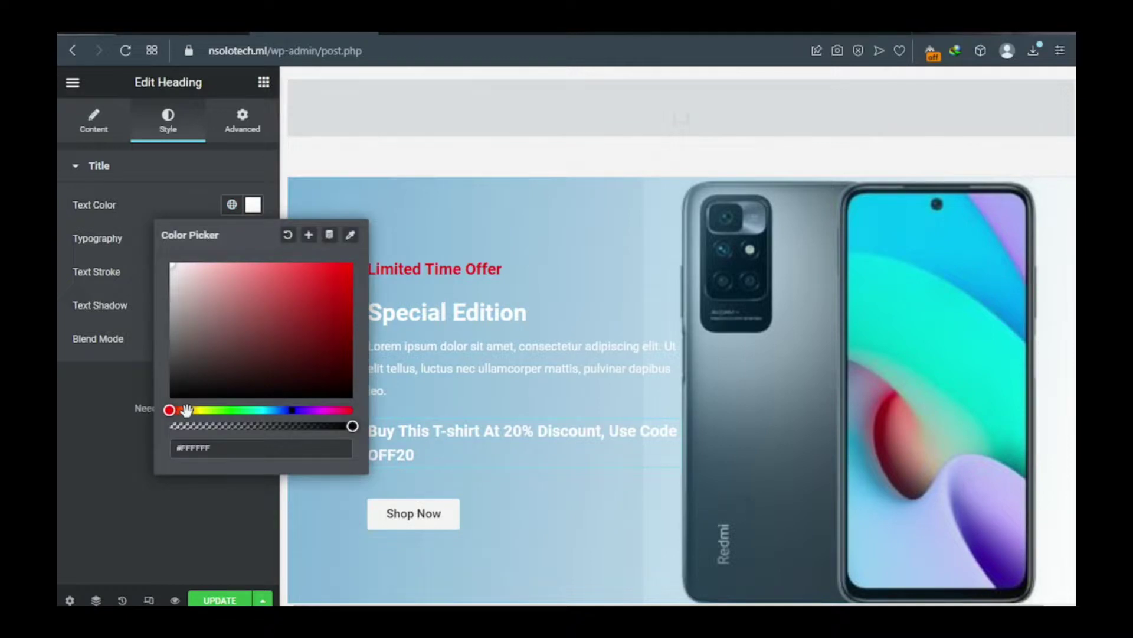
click(186, 410)
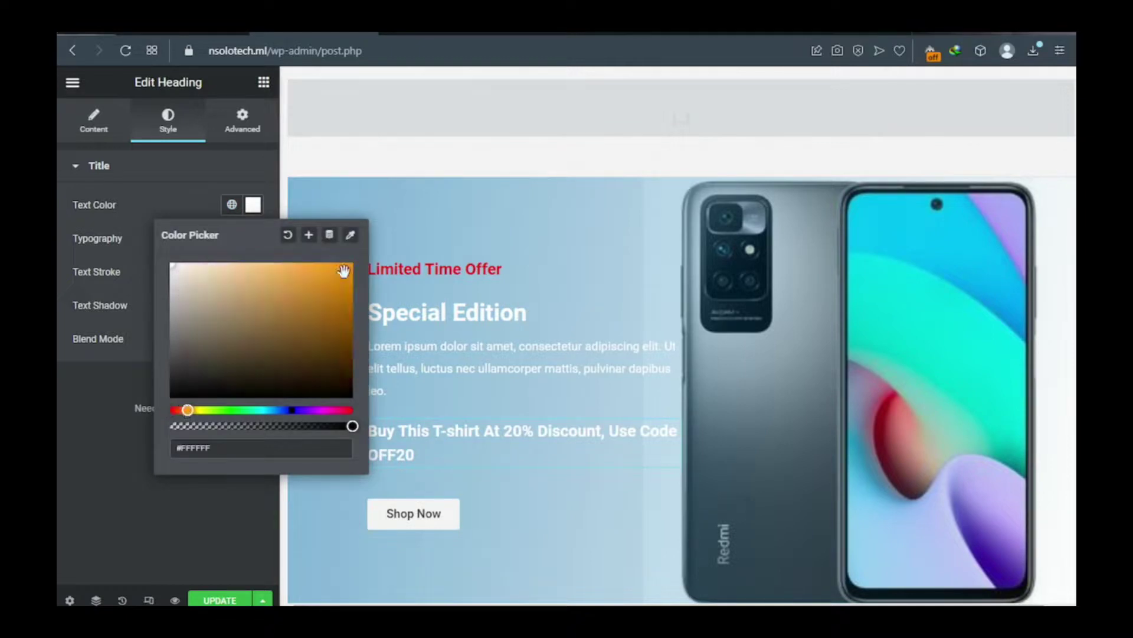
click(343, 271)
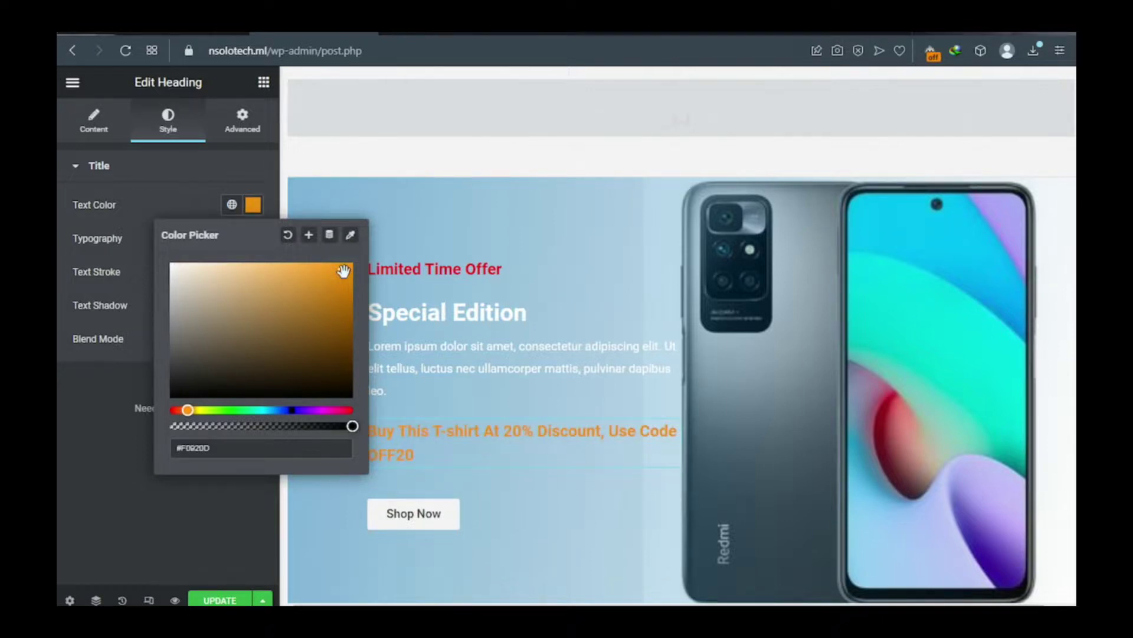
drag(343, 271, 346, 284)
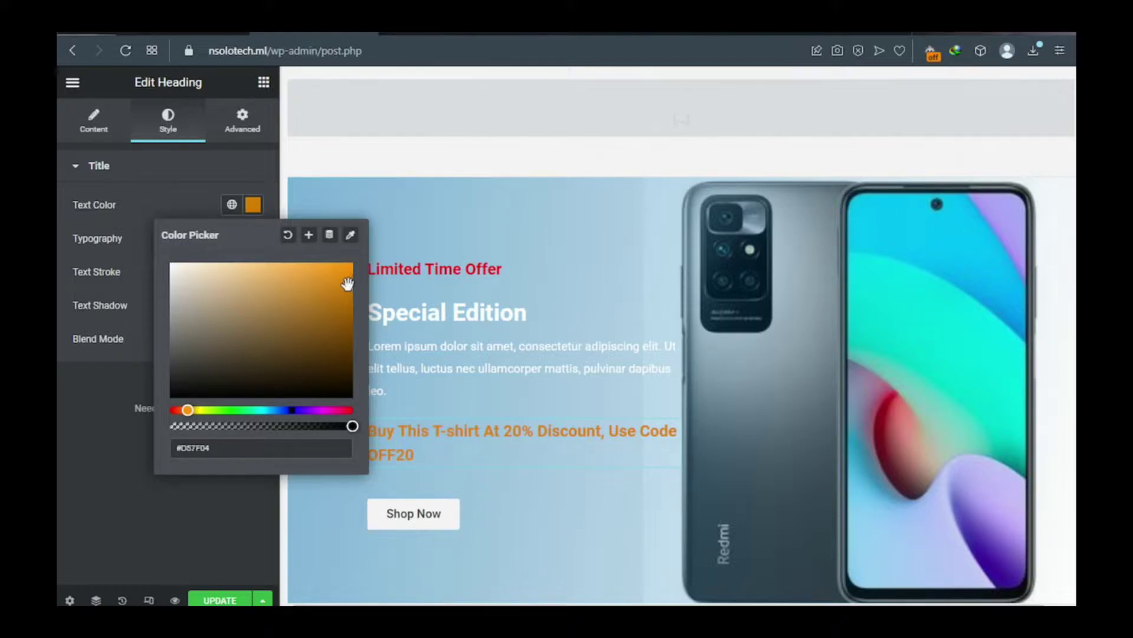
click(96, 133)
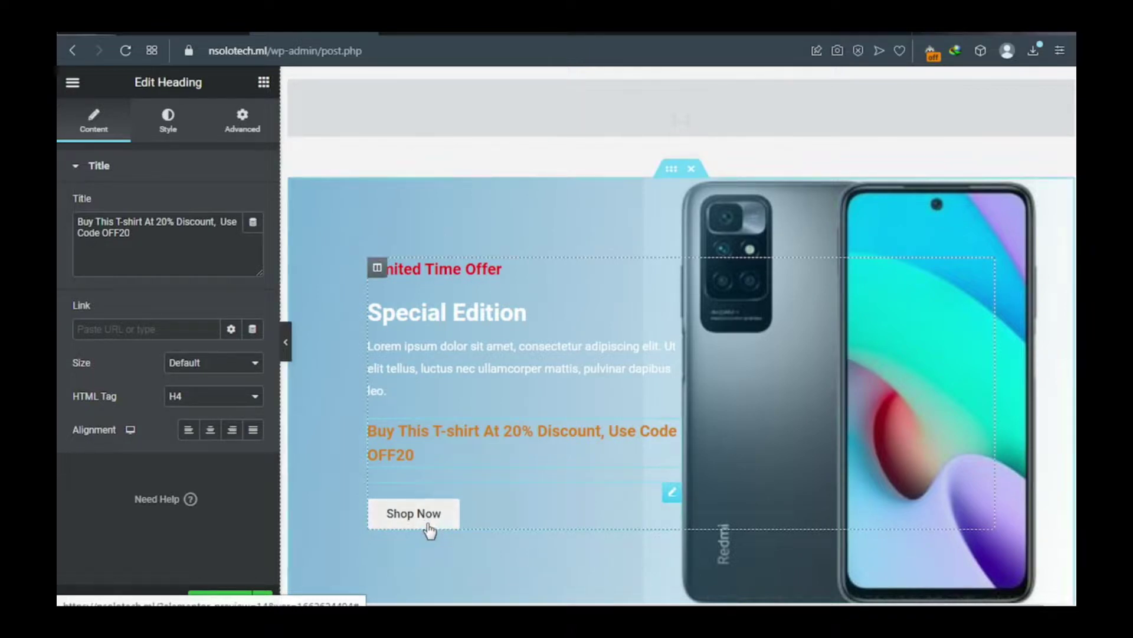
Give the Special Edition banner's Shop Now button an orange background color, #E9930A
drag(429, 530, 673, 499)
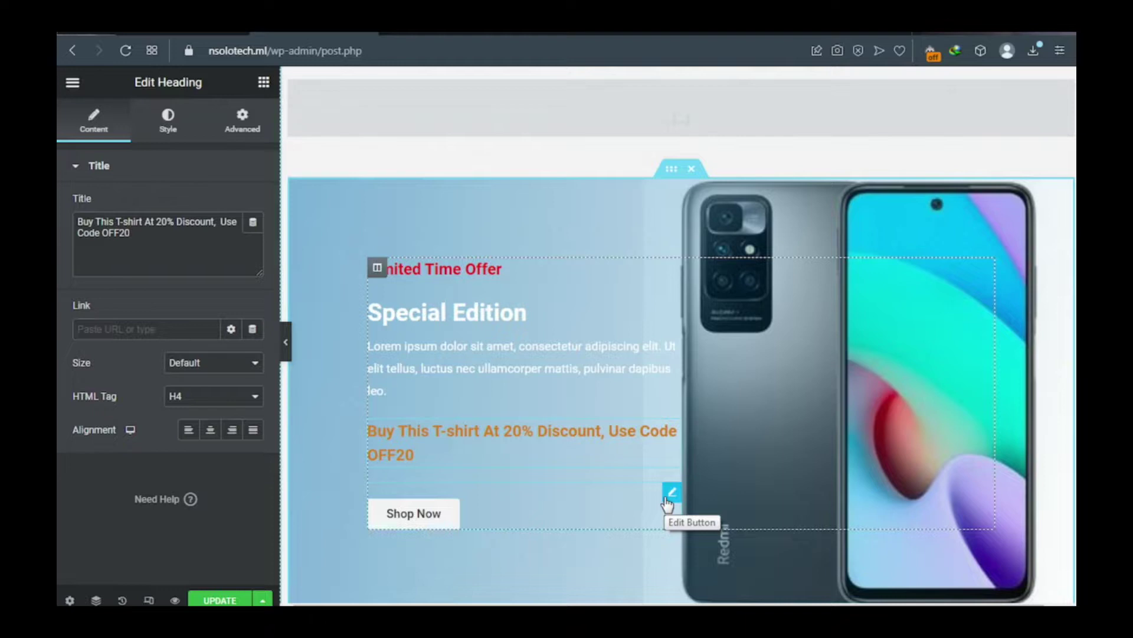
click(670, 499)
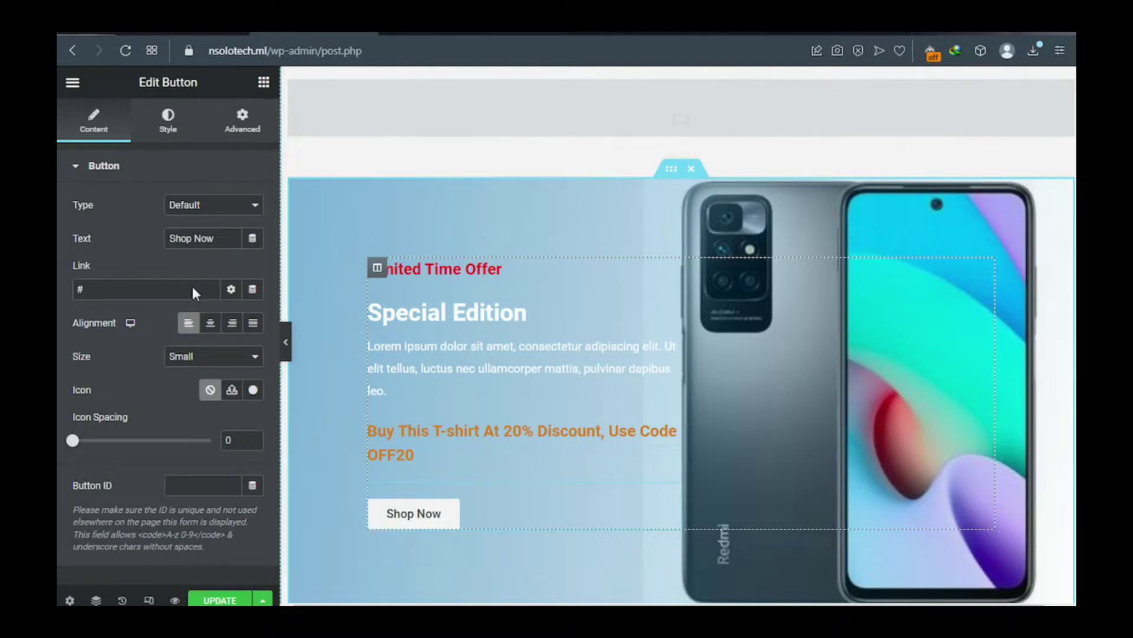
click(170, 124)
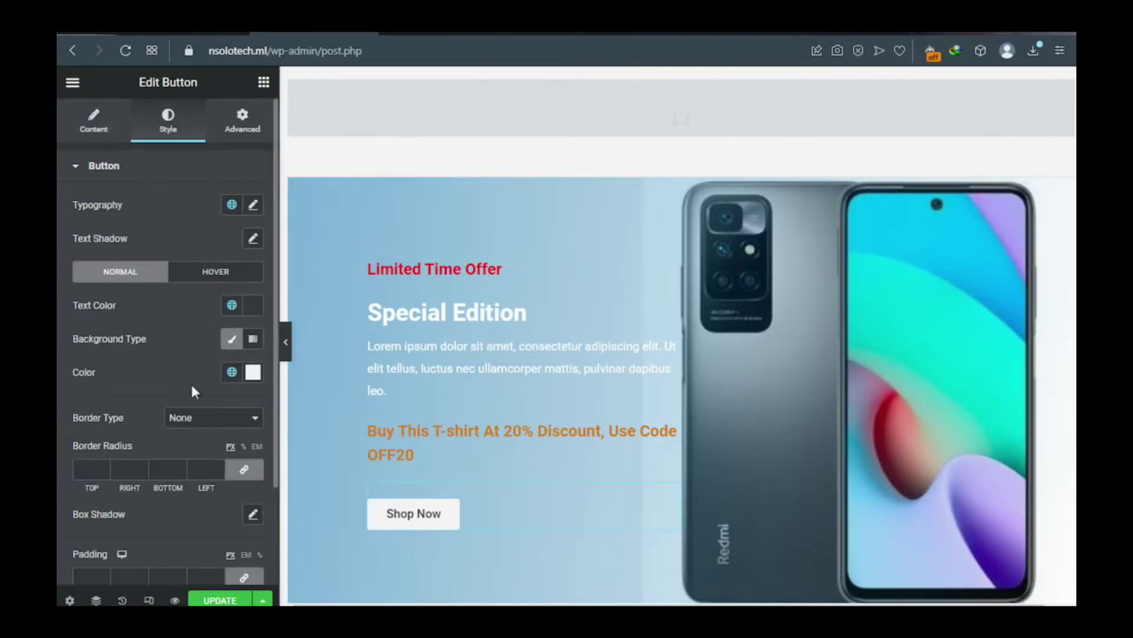
click(253, 373)
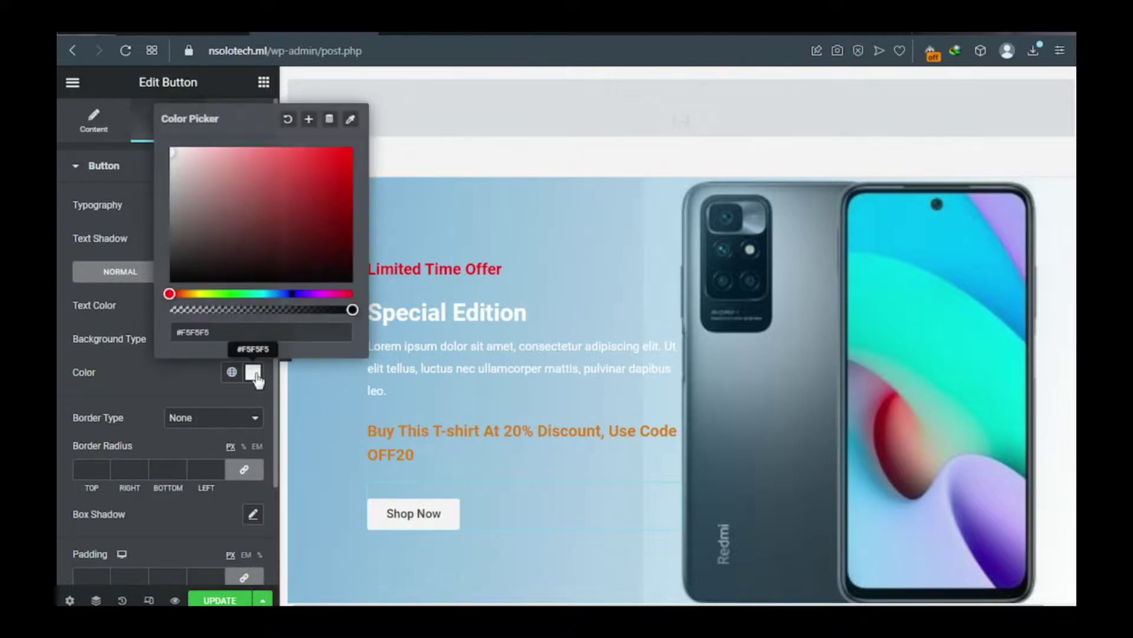
click(186, 294)
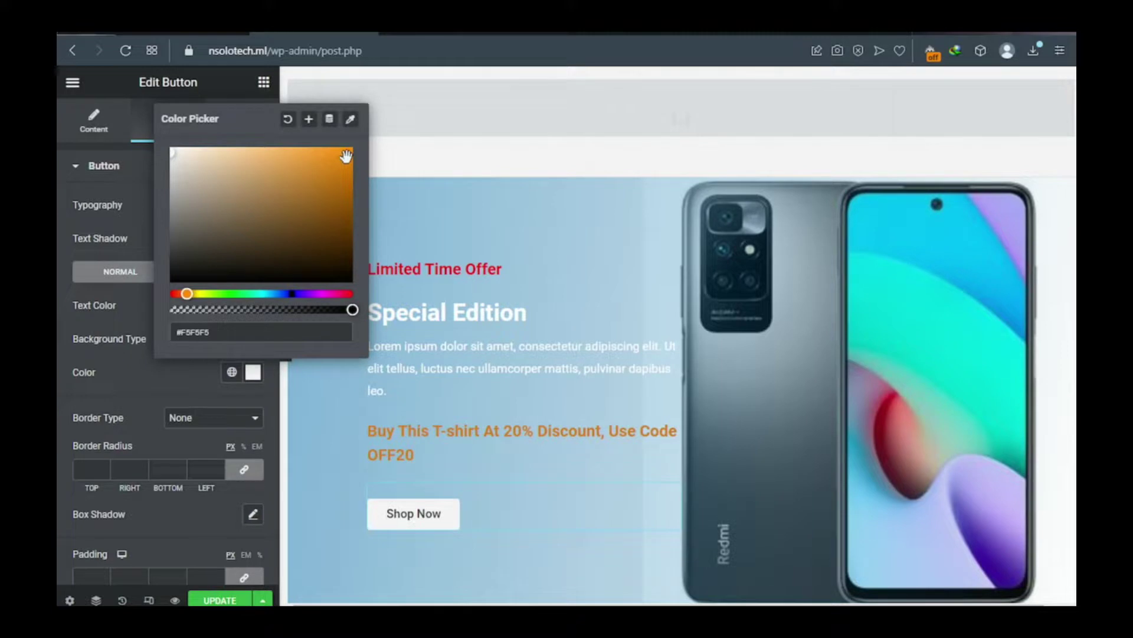
click(345, 157)
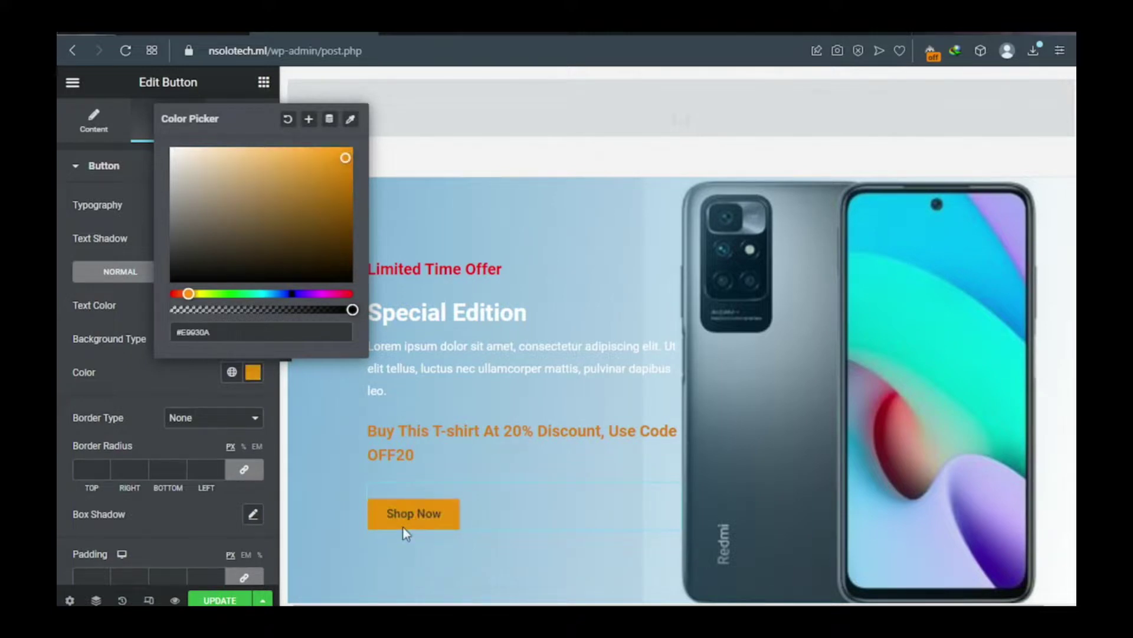
click(128, 303)
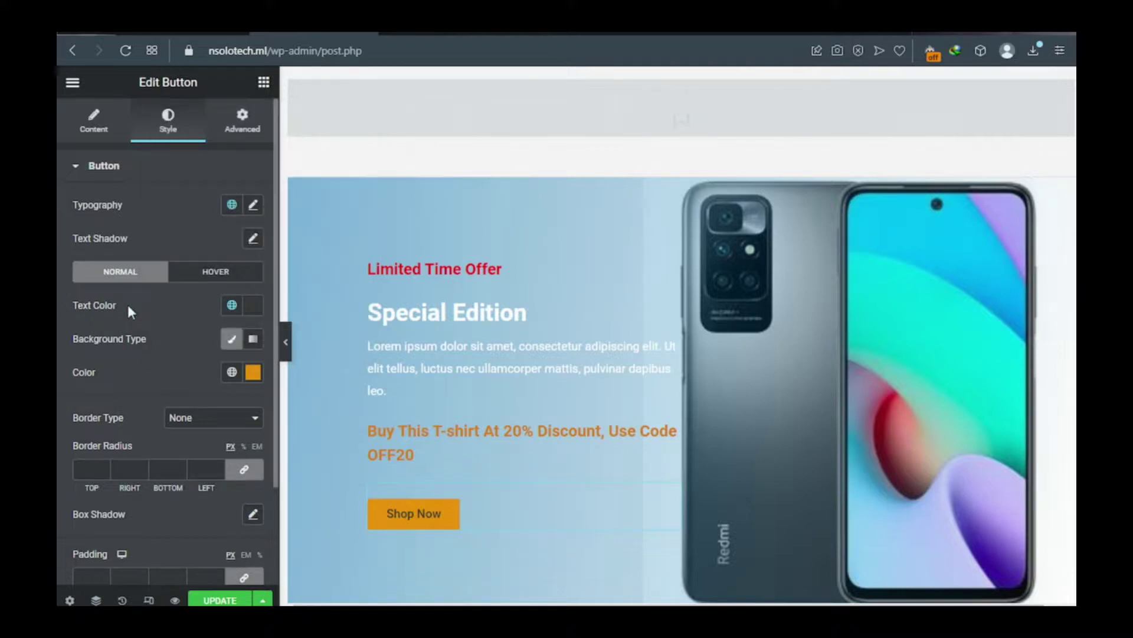
Set the Shop Now button's text color to near-white #F4EDED and update the page
click(254, 313)
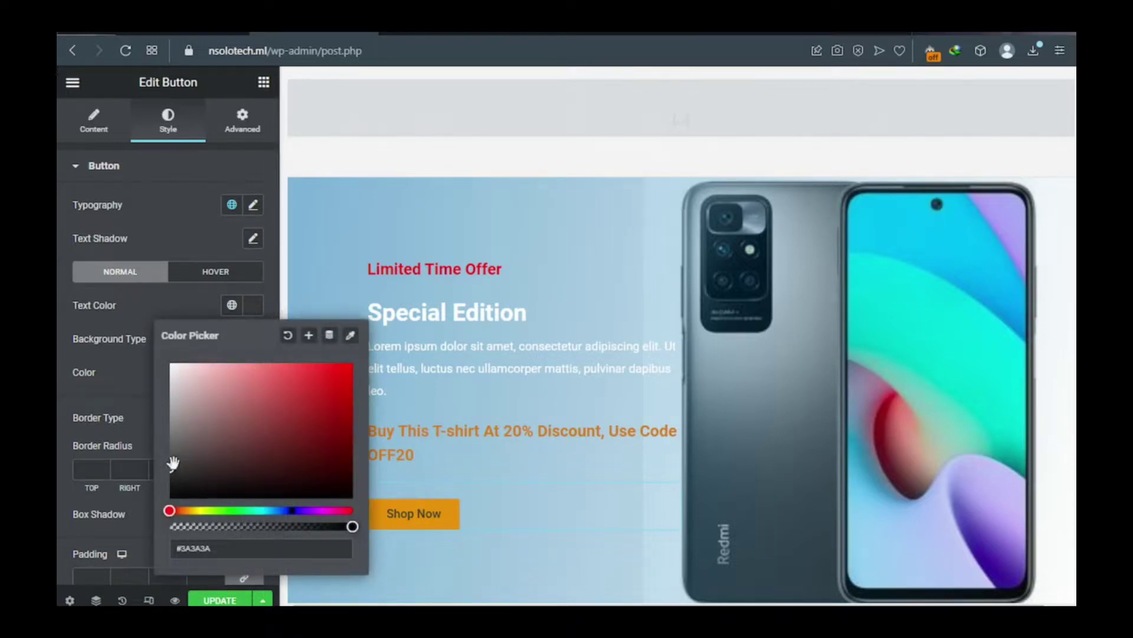
drag(173, 457, 174, 415)
click(174, 367)
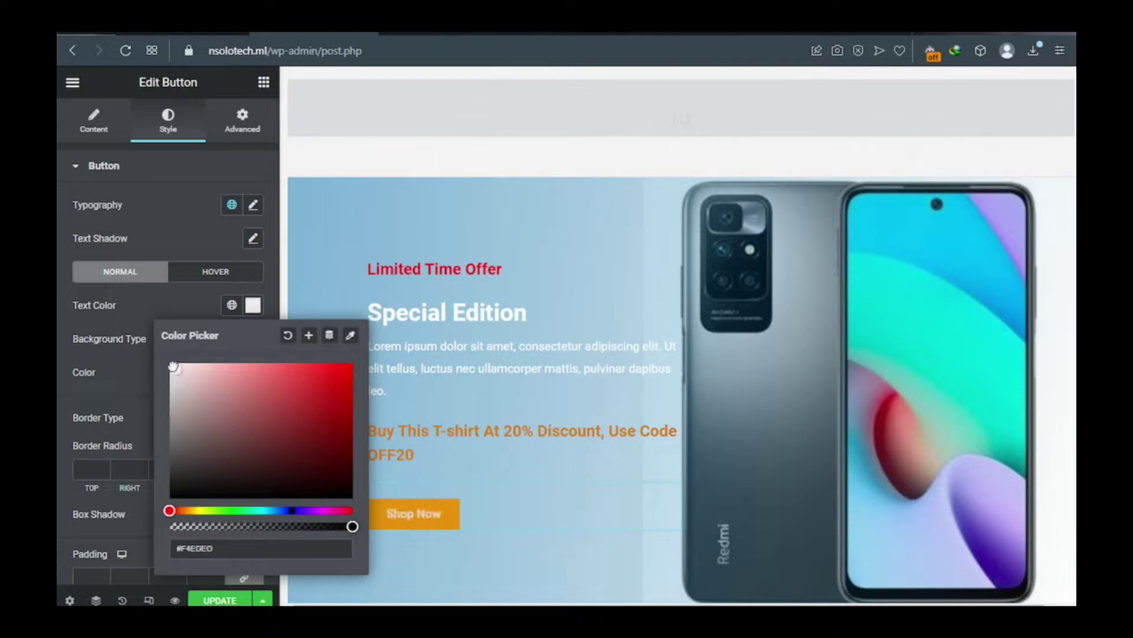
click(217, 600)
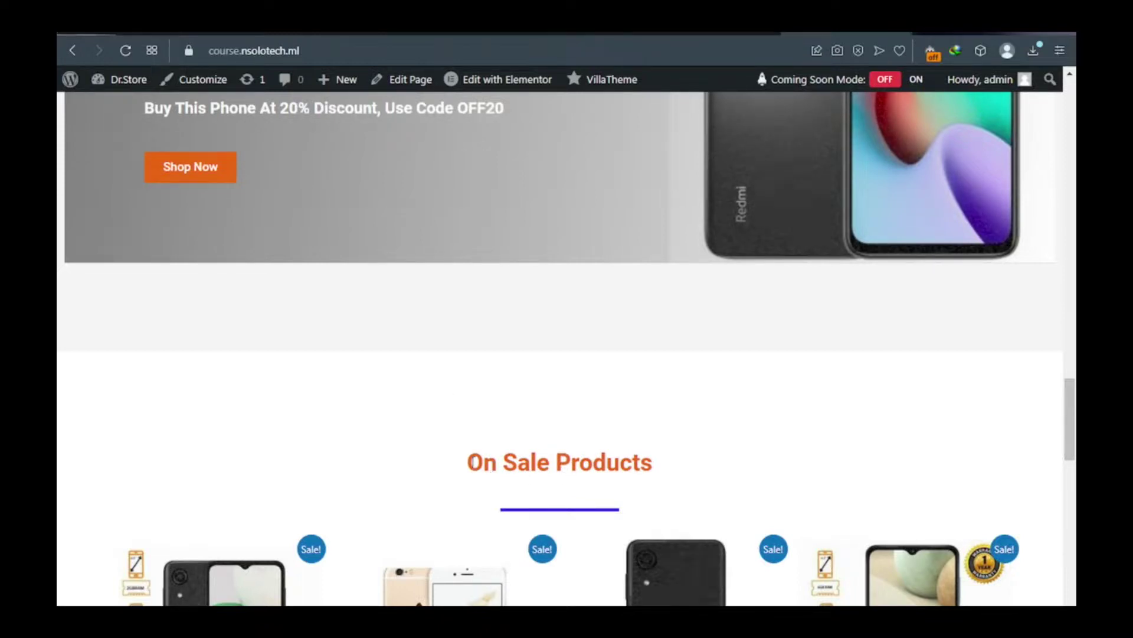
Check what follows the banner on the Dr.Store reference site, and delete the Worldwide Shipping to Secure Payments feature row in the editor
scroll(560, 460, down, 1)
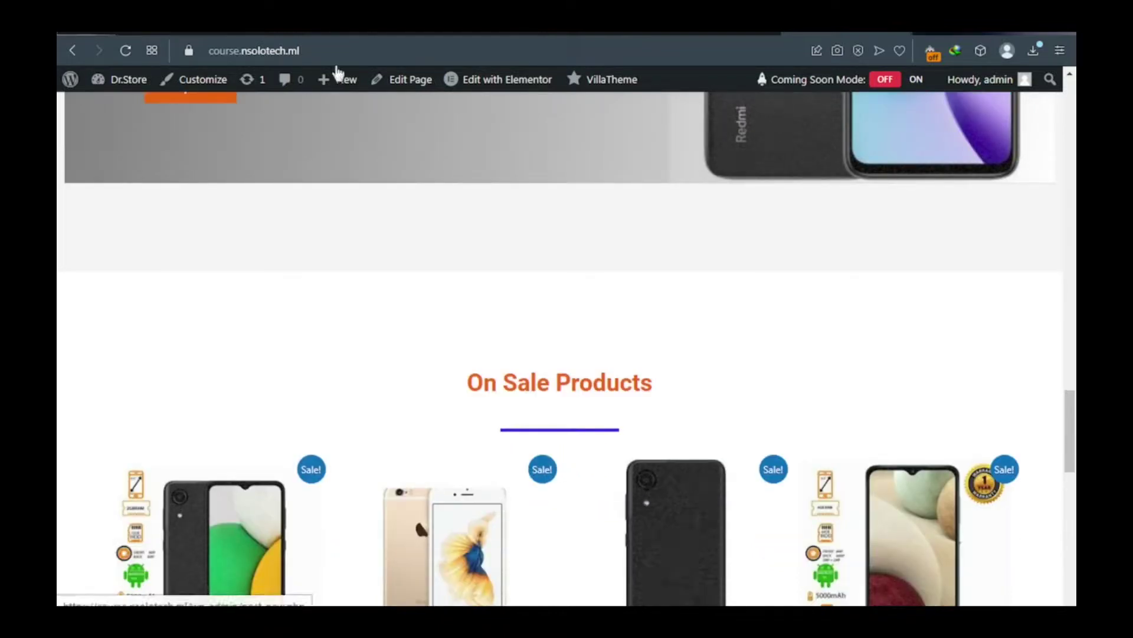
click(336, 78)
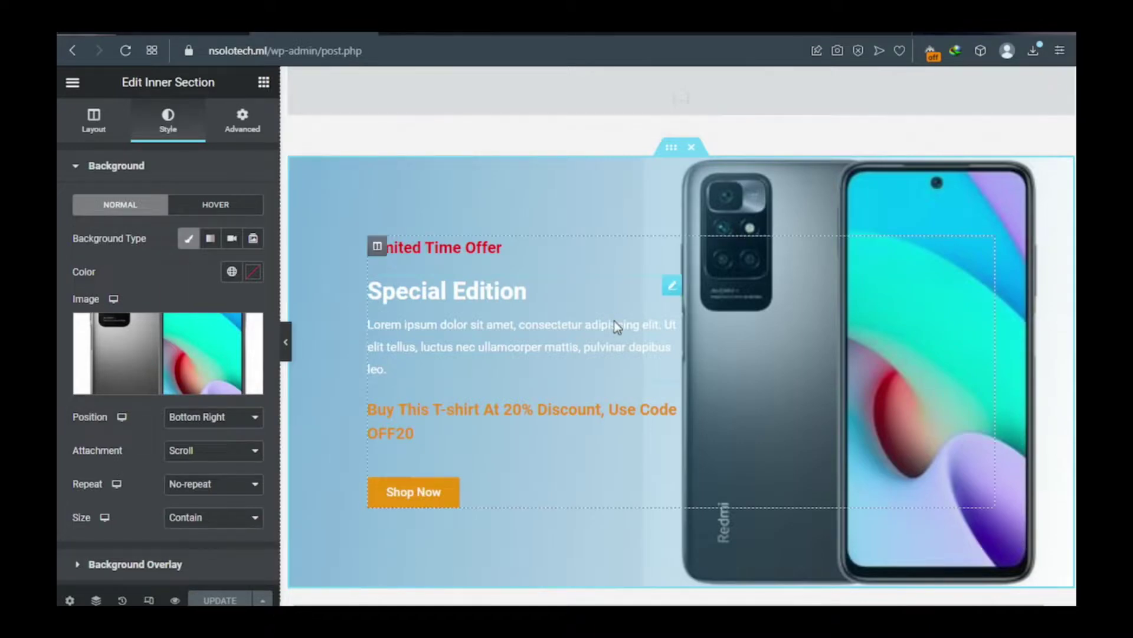
scroll(615, 324, down, 7)
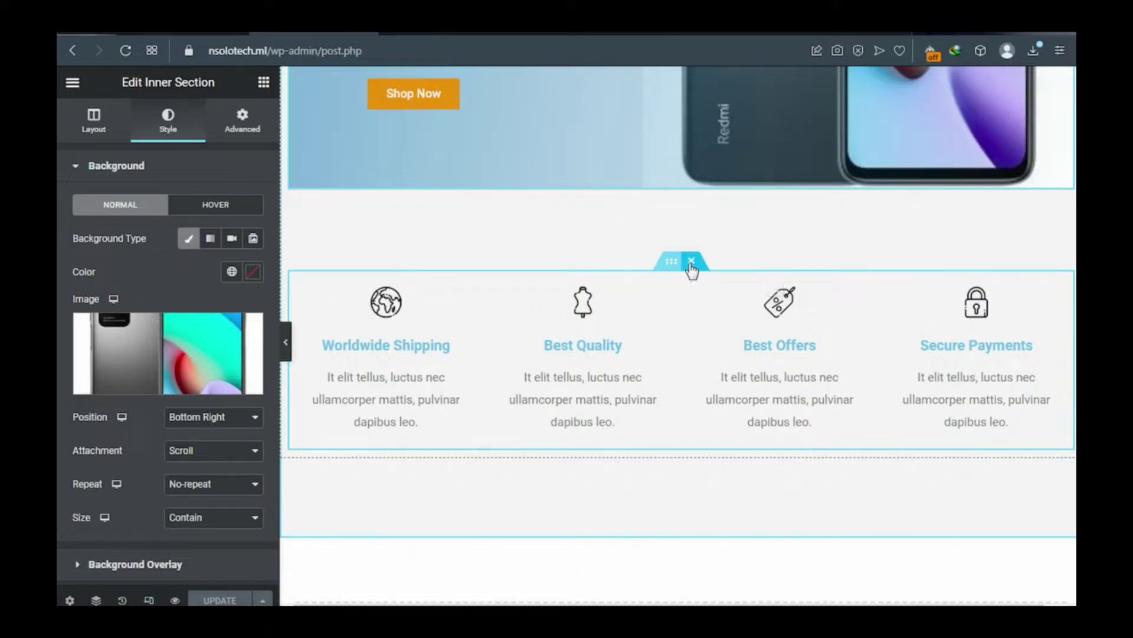
click(692, 261)
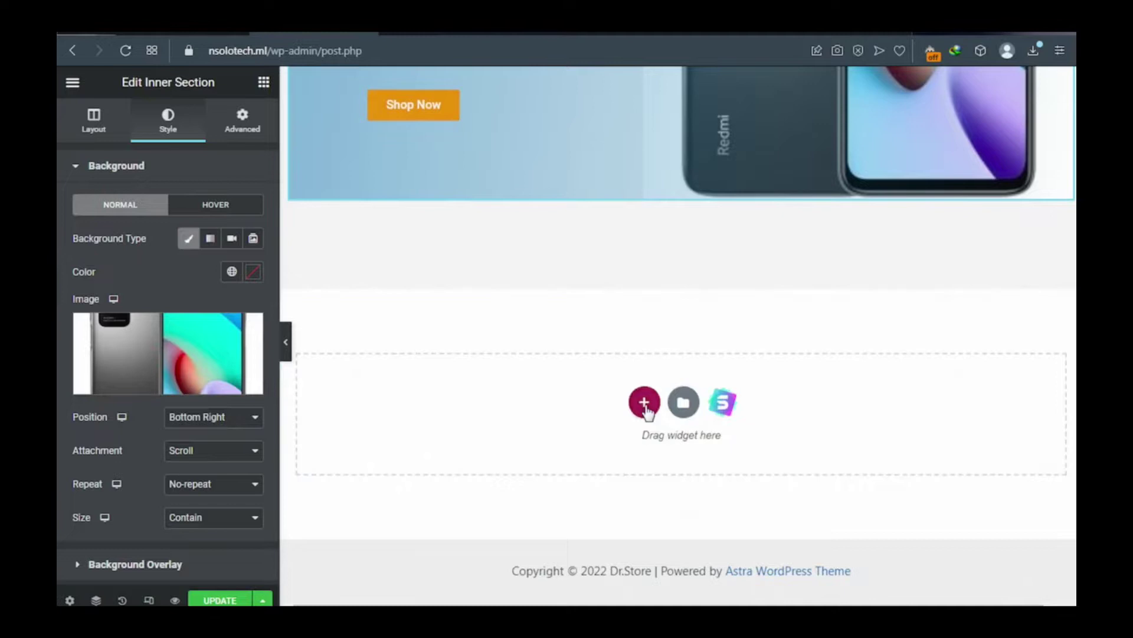
Copy the whole Featured Products section, including its Special Edition banner, and paste it into the empty area at the end of the page
scroll(616, 395, up, 5)
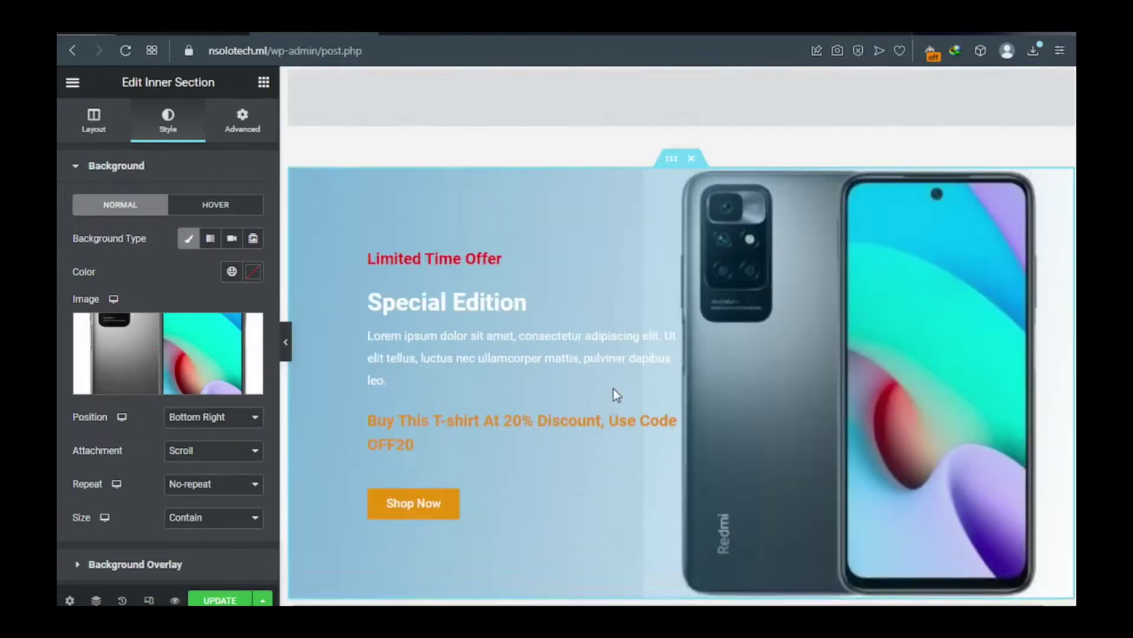
scroll(614, 389, up, 8)
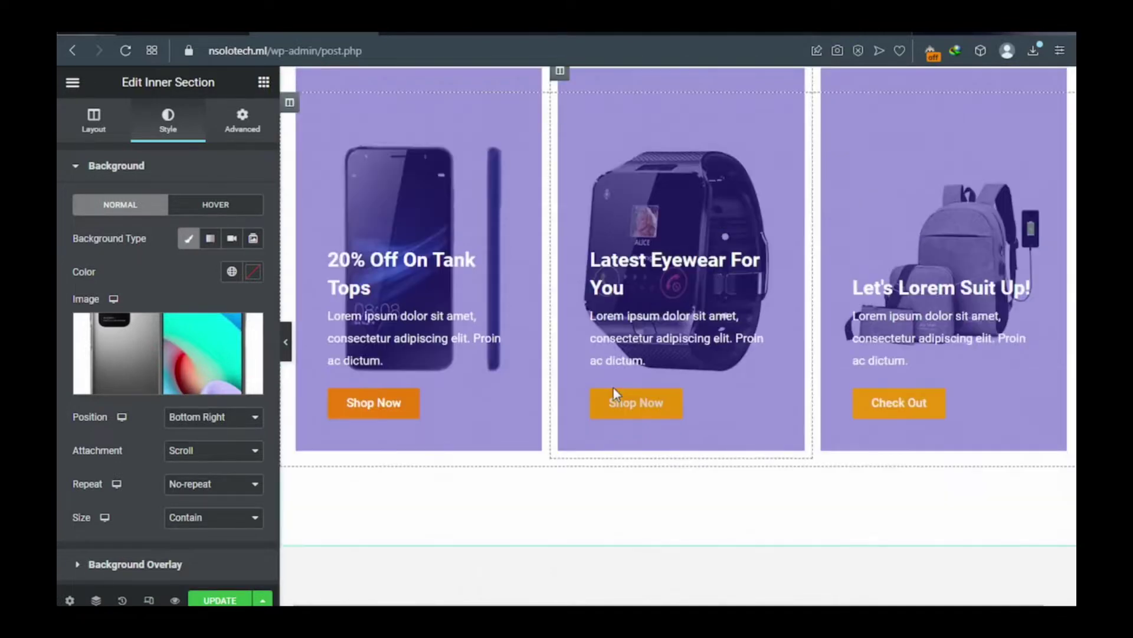
scroll(614, 388, down, 4)
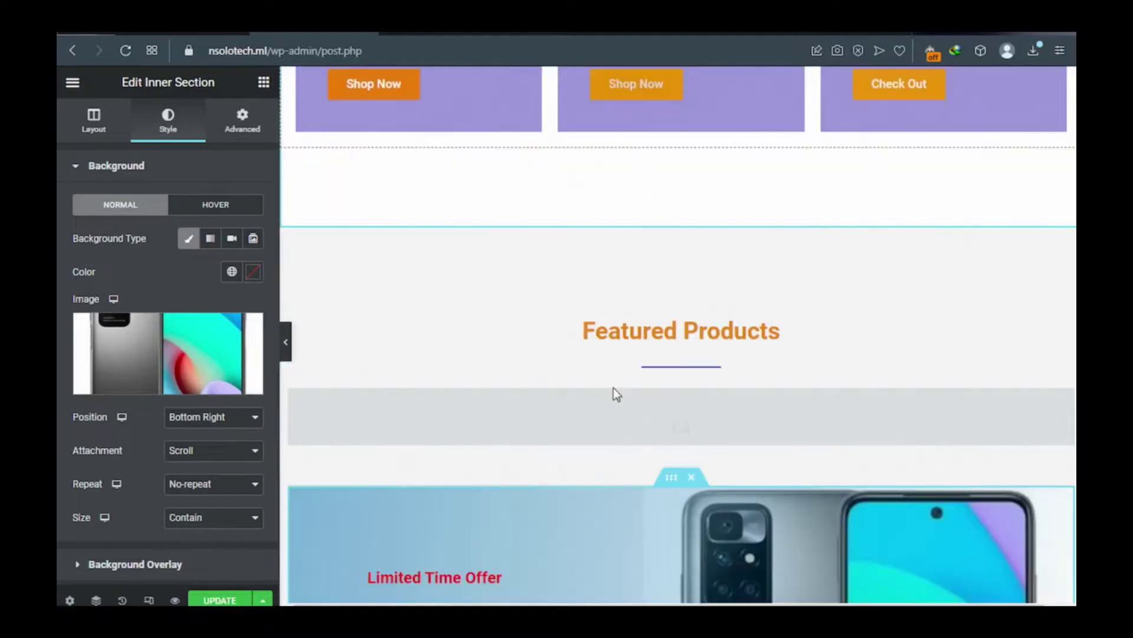
scroll(614, 390, down, 2)
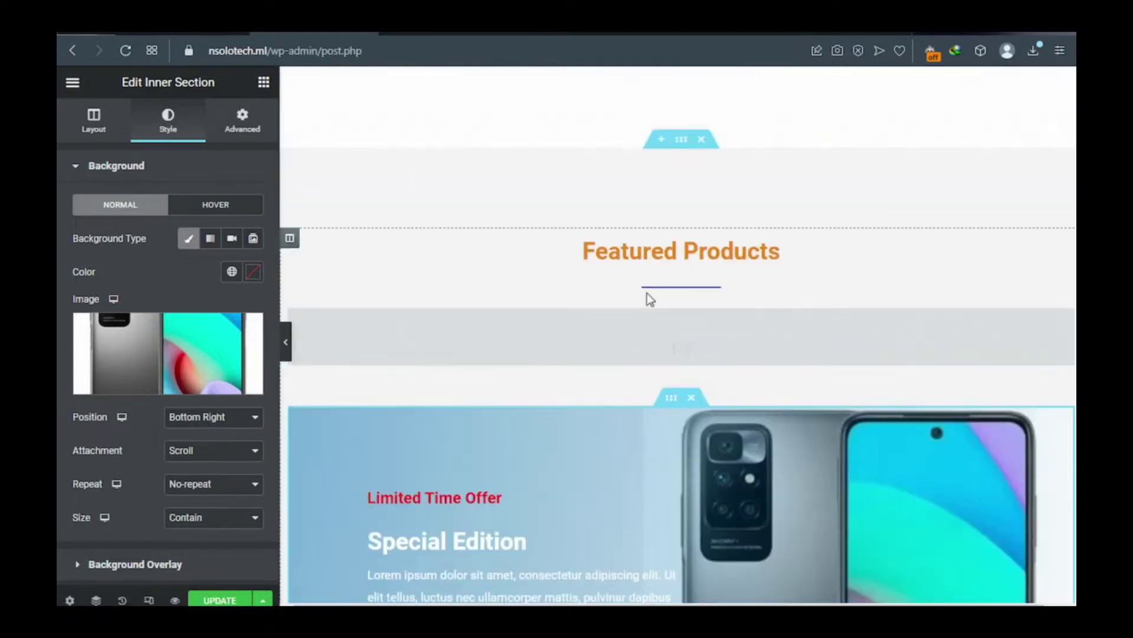
right_click(682, 149)
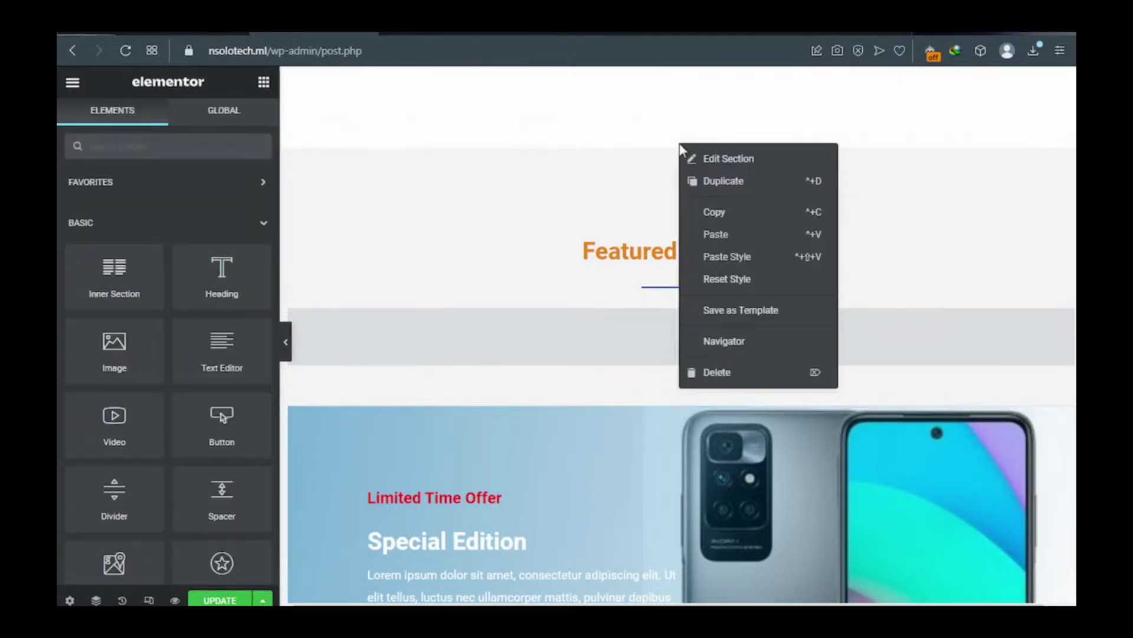
click(714, 212)
scroll(643, 299, down, 8)
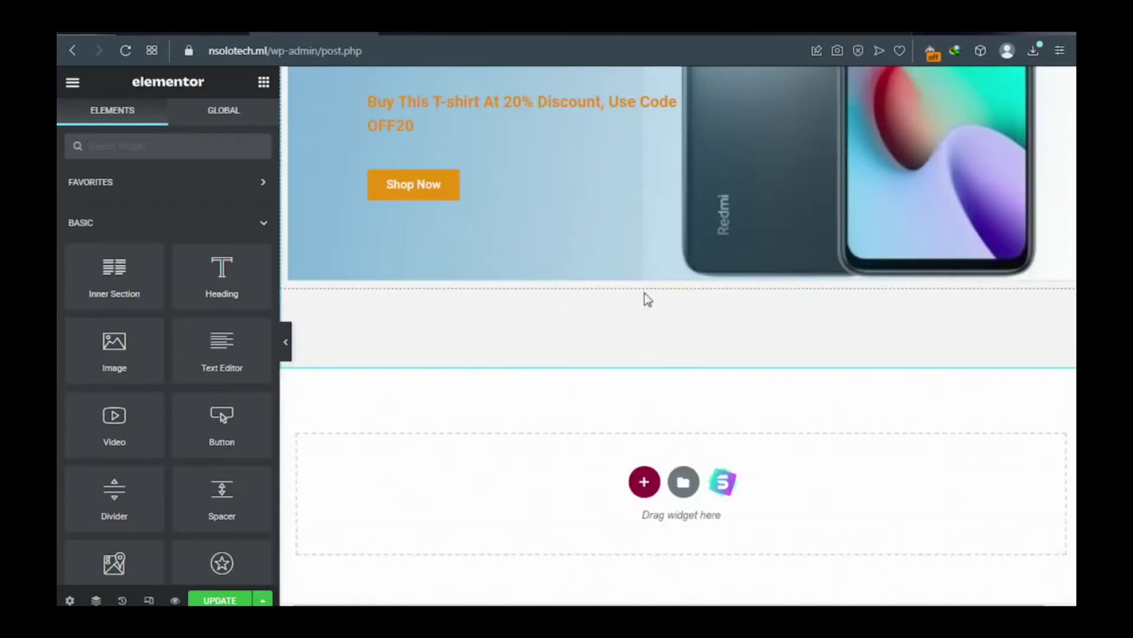
scroll(648, 299, down, 1)
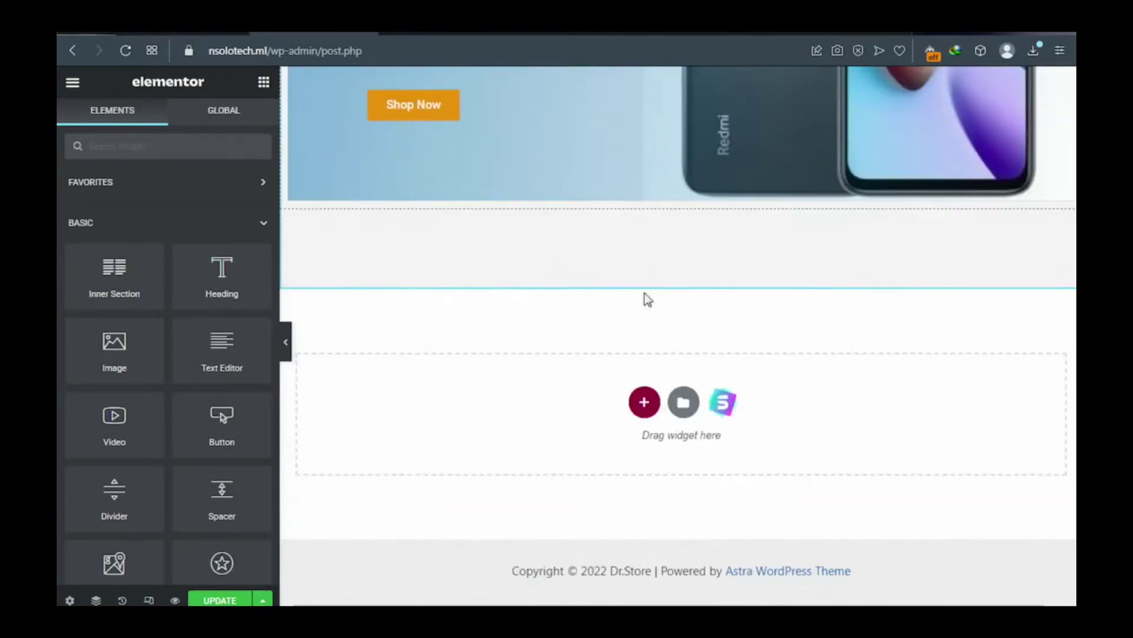
right_click(584, 399)
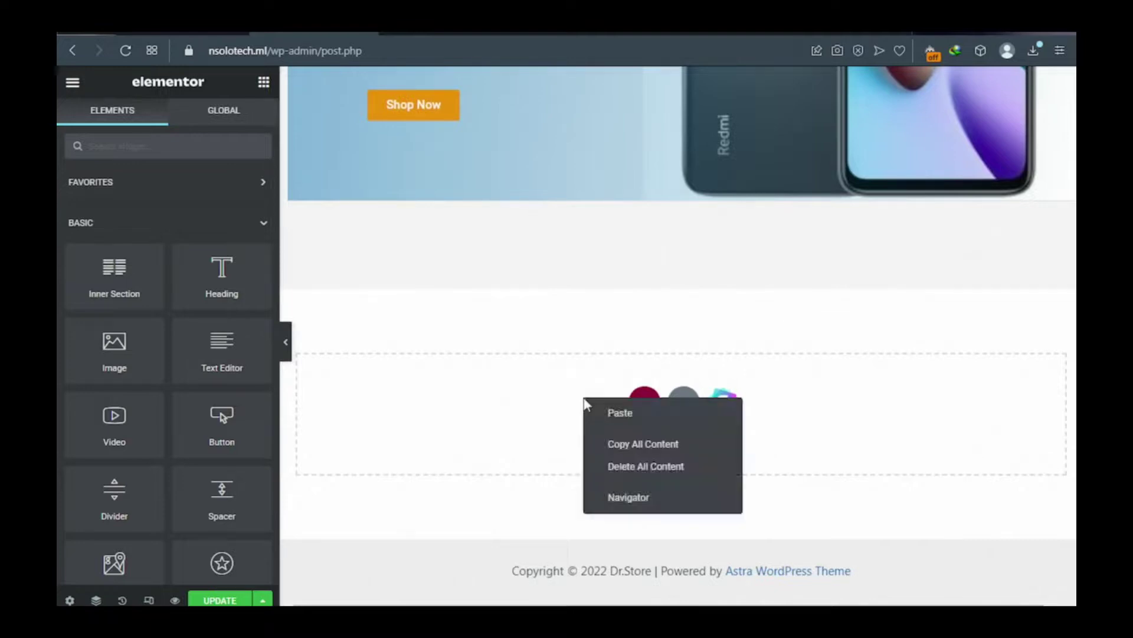
click(609, 417)
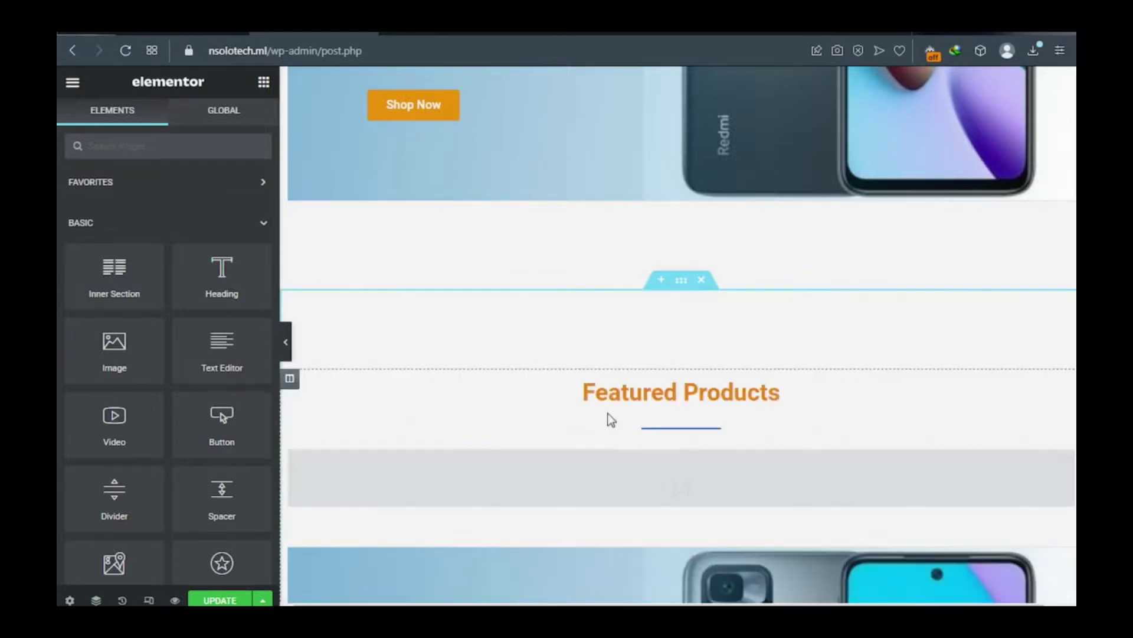
Delete the Special Edition banner from the pasted section and change the section's heading to "On Sale Products"
scroll(608, 417, down, 3)
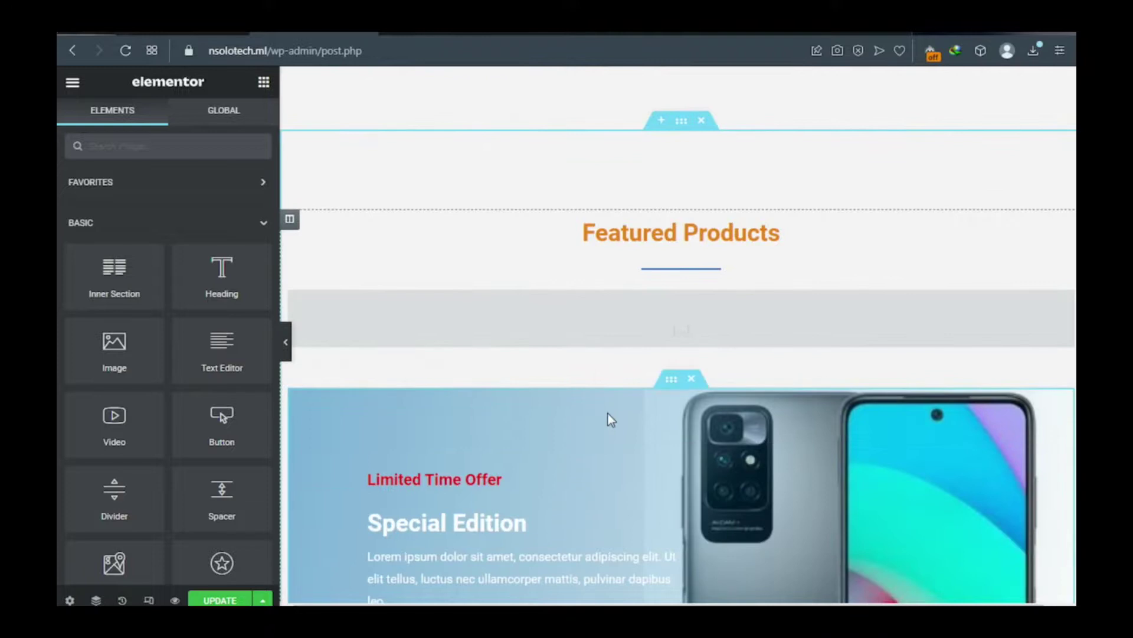
click(692, 379)
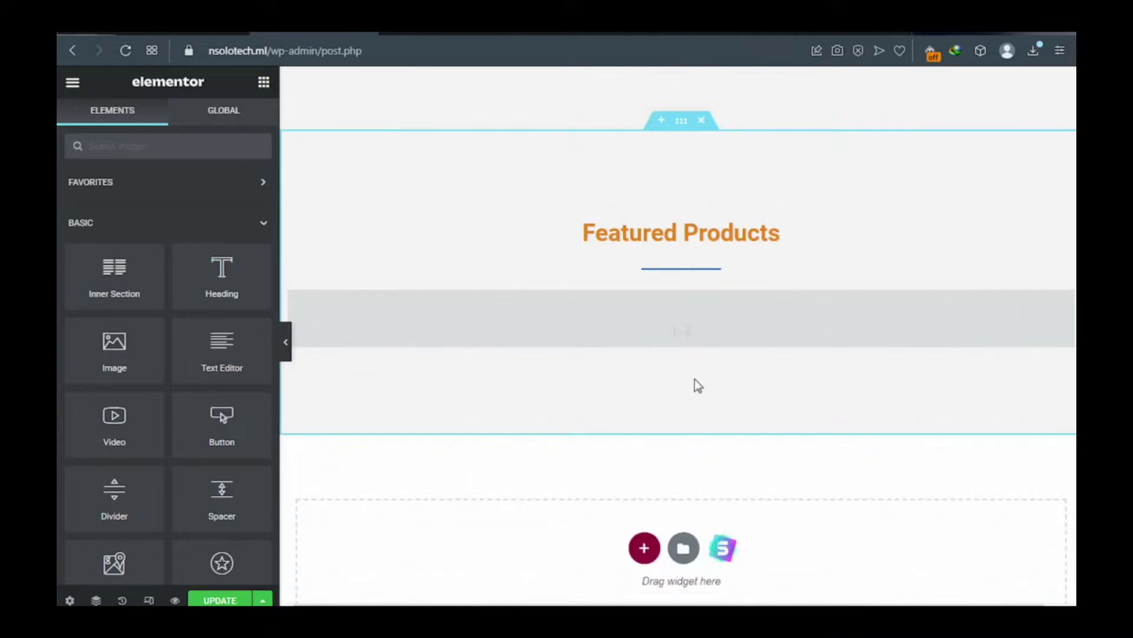
click(677, 230)
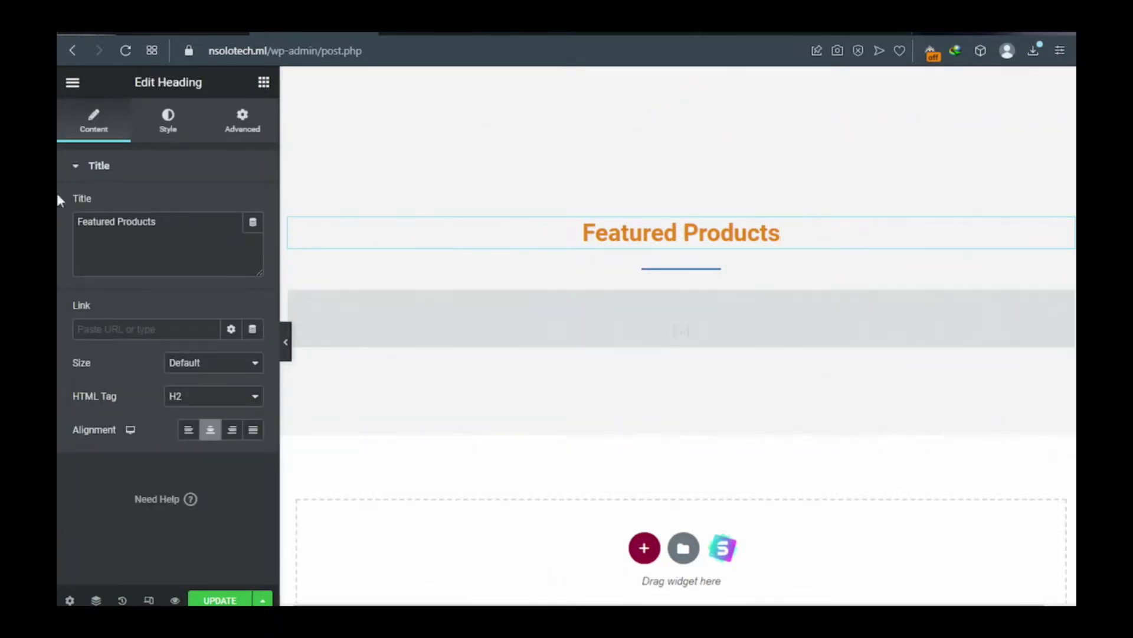
click(115, 224)
drag(114, 223, 76, 223)
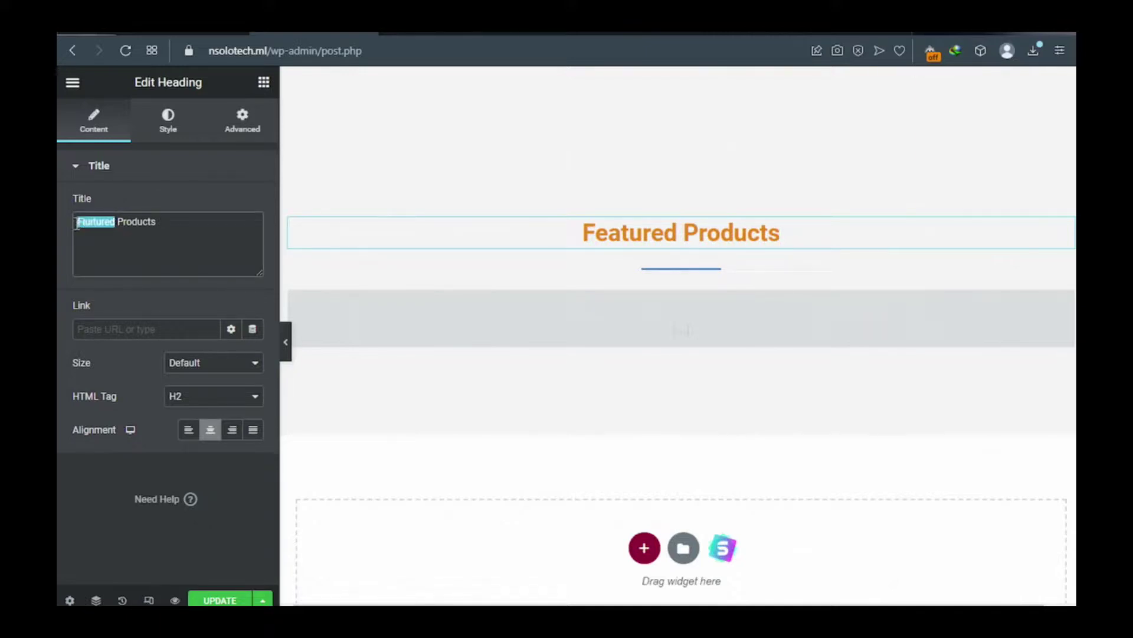
text(On Sale)
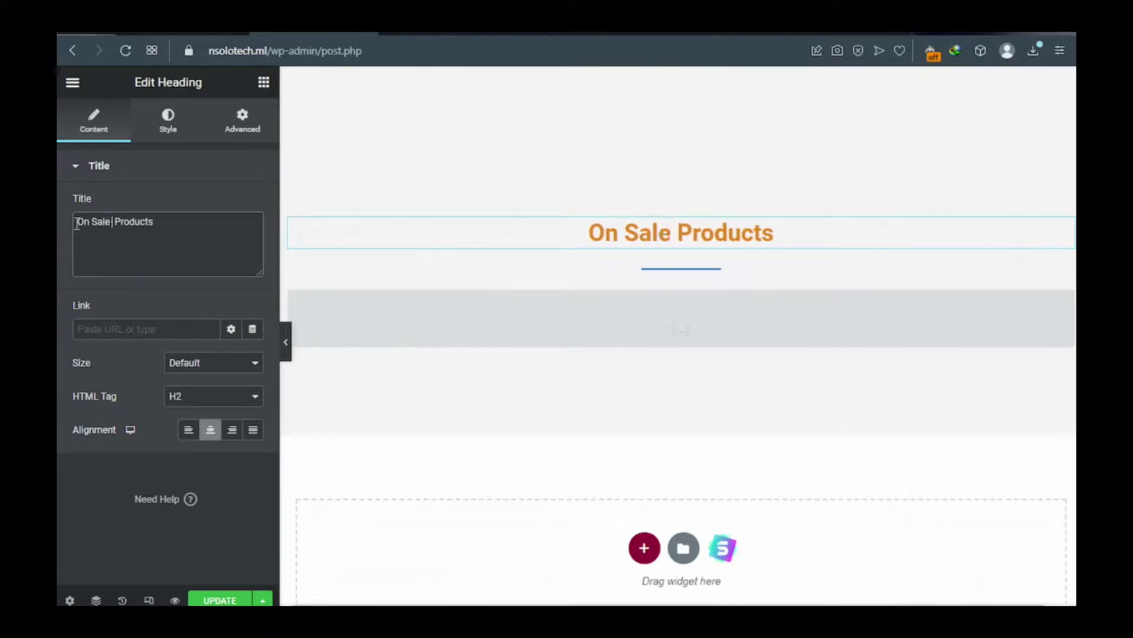
key(BackSpace)
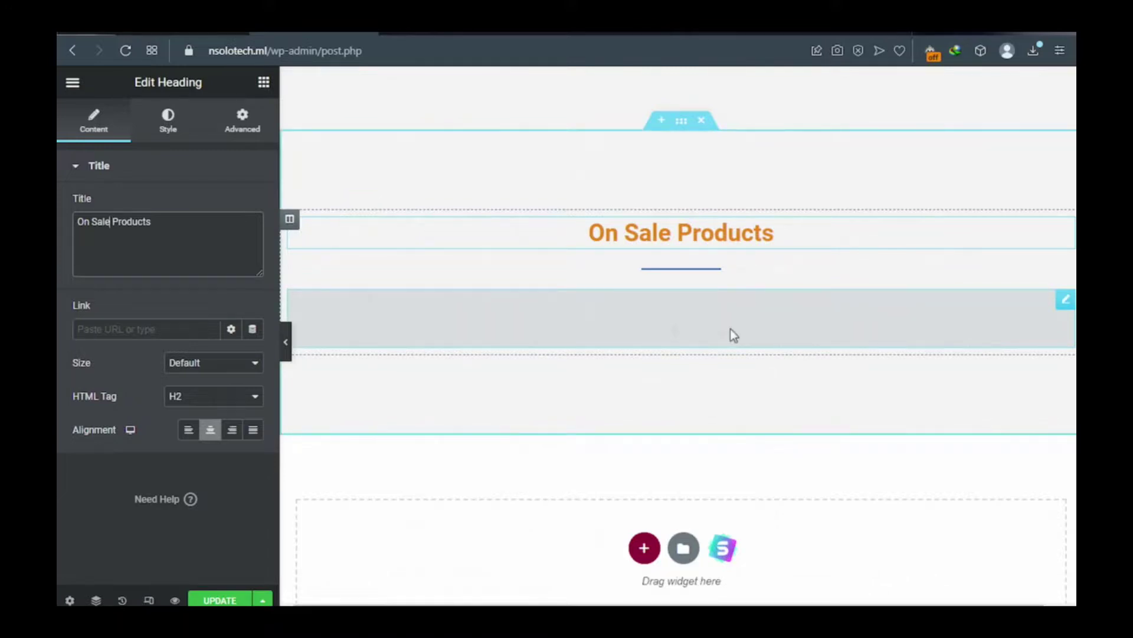
Replace the On Sale section's shortcode with [sale_products per_page="4" columns="4" orderby="date" order="DESC"] copied from the shortcode text file, and update the page
click(1064, 301)
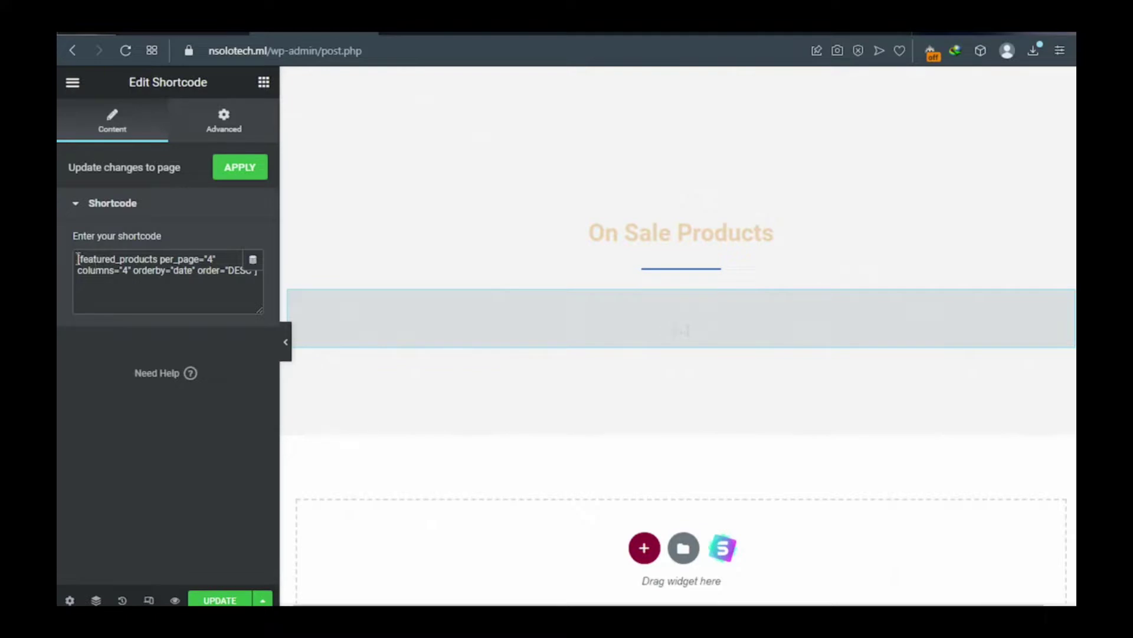
drag(77, 258, 260, 275)
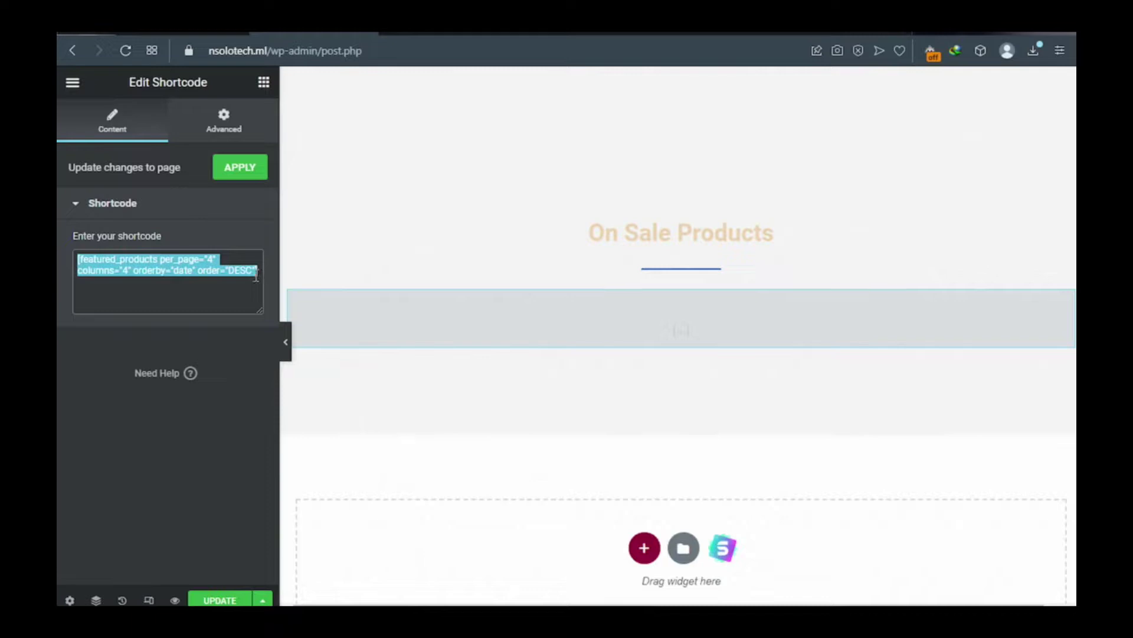
key(BackSpace)
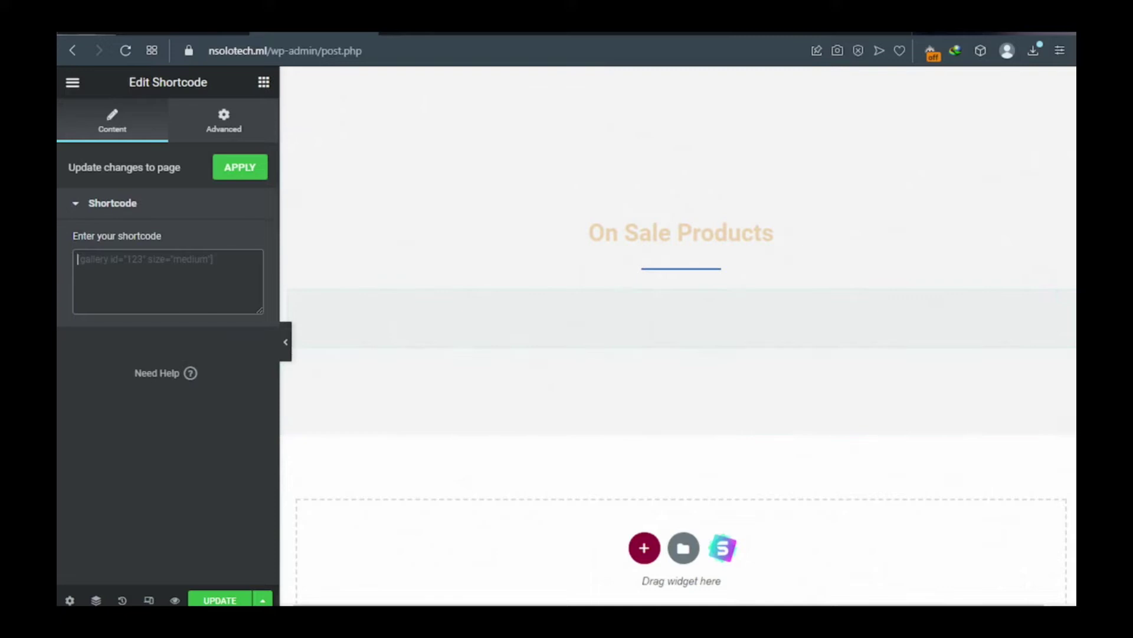
key(alt+Tab)
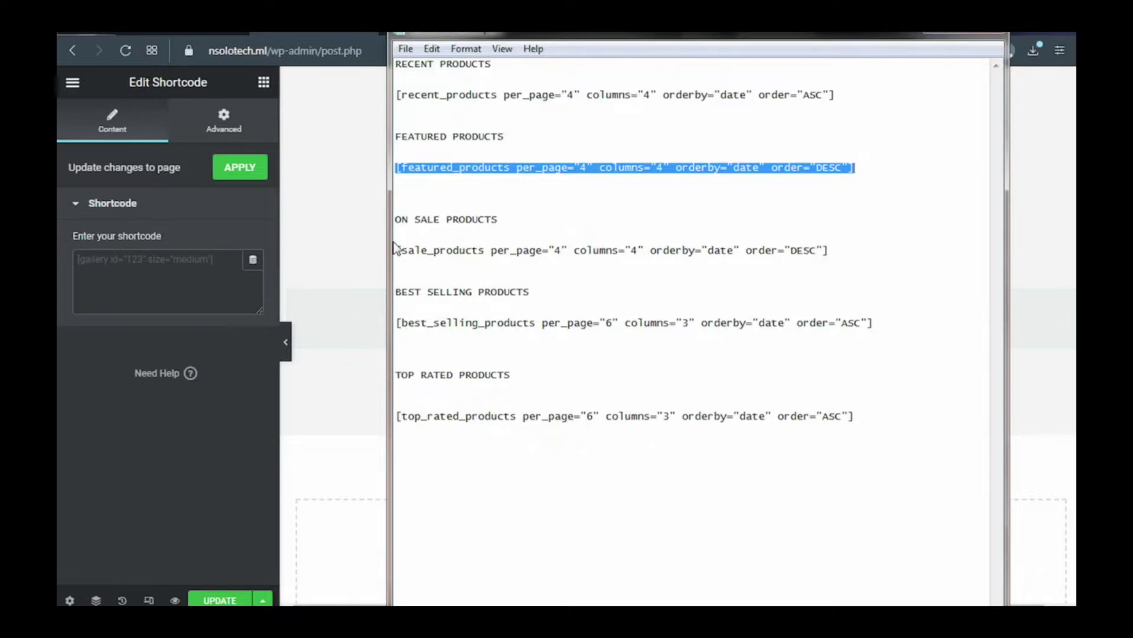
drag(409, 250, 832, 251)
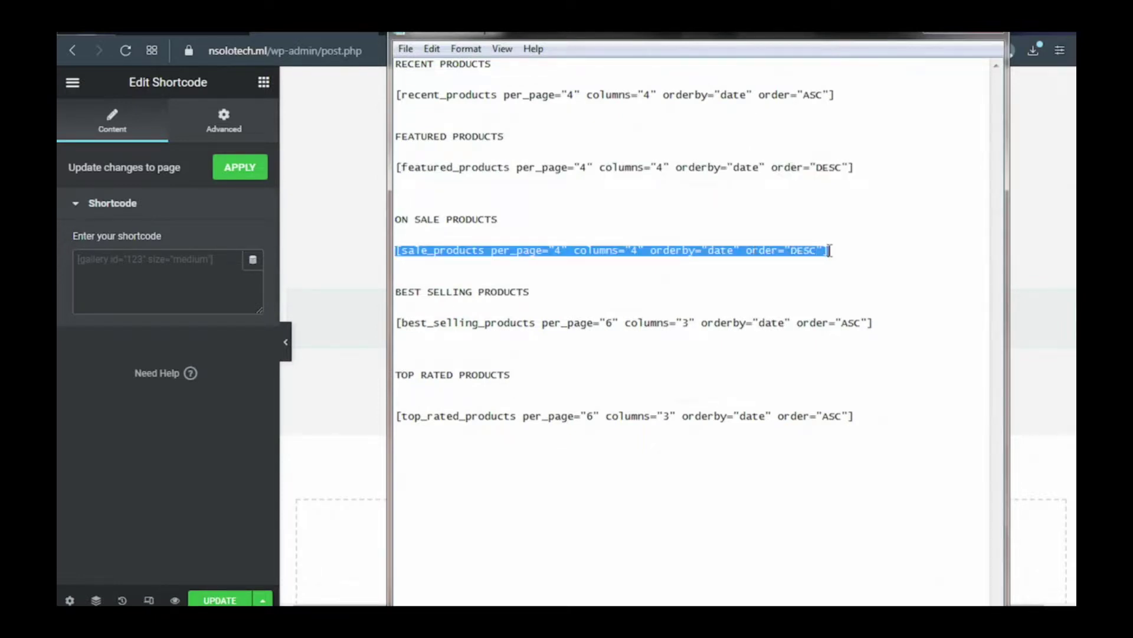
right_click(714, 248)
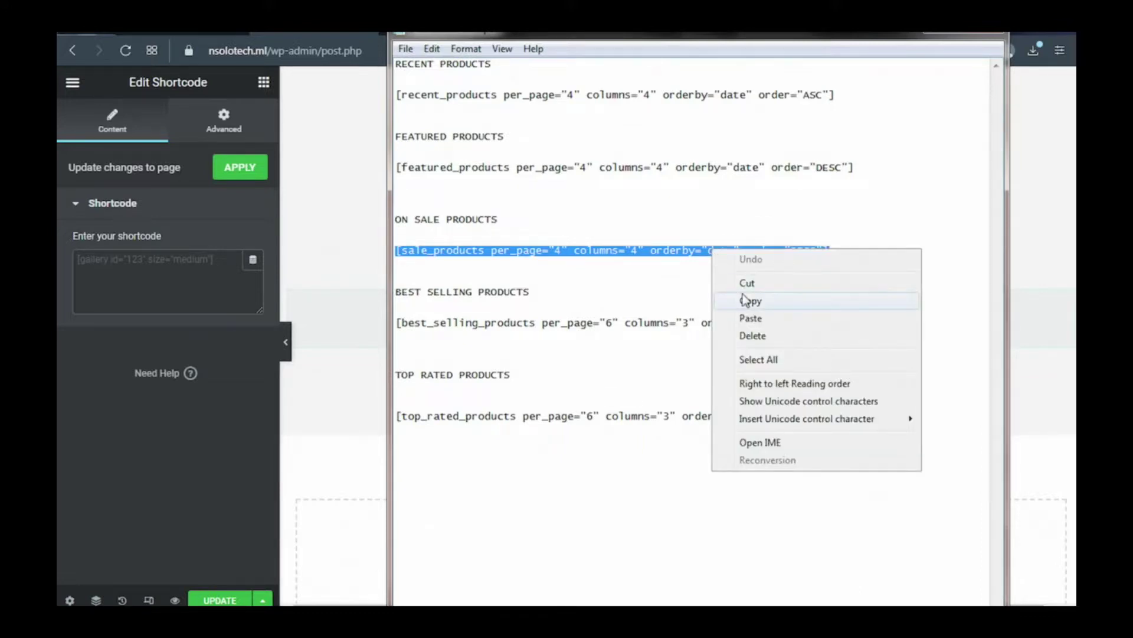
click(750, 300)
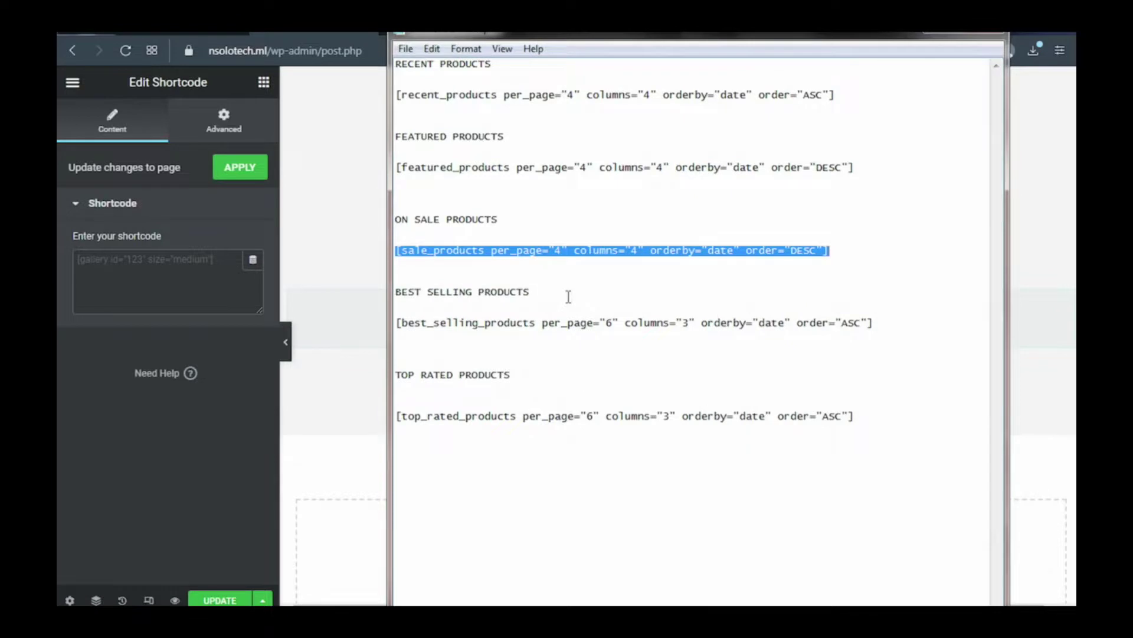
click(206, 269)
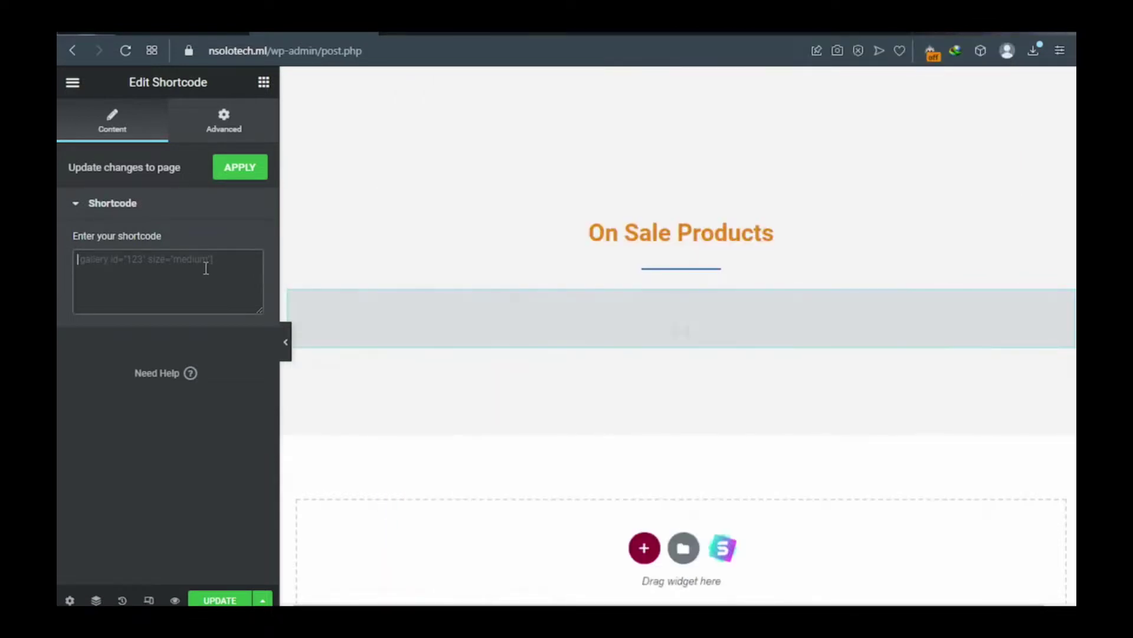
key(ctrl+v)
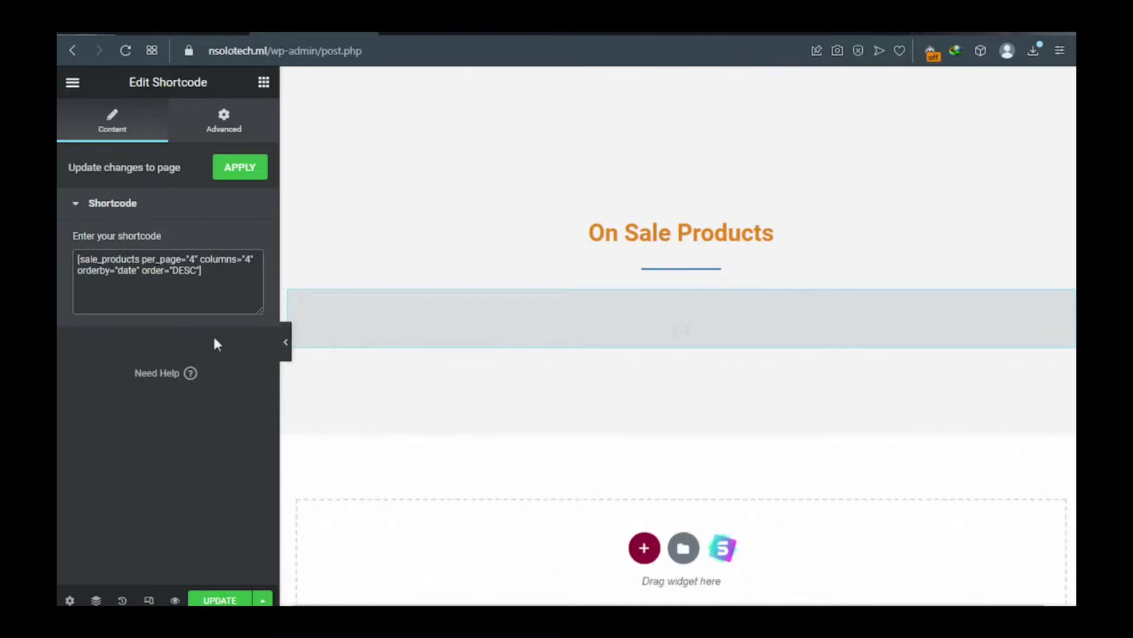
click(221, 600)
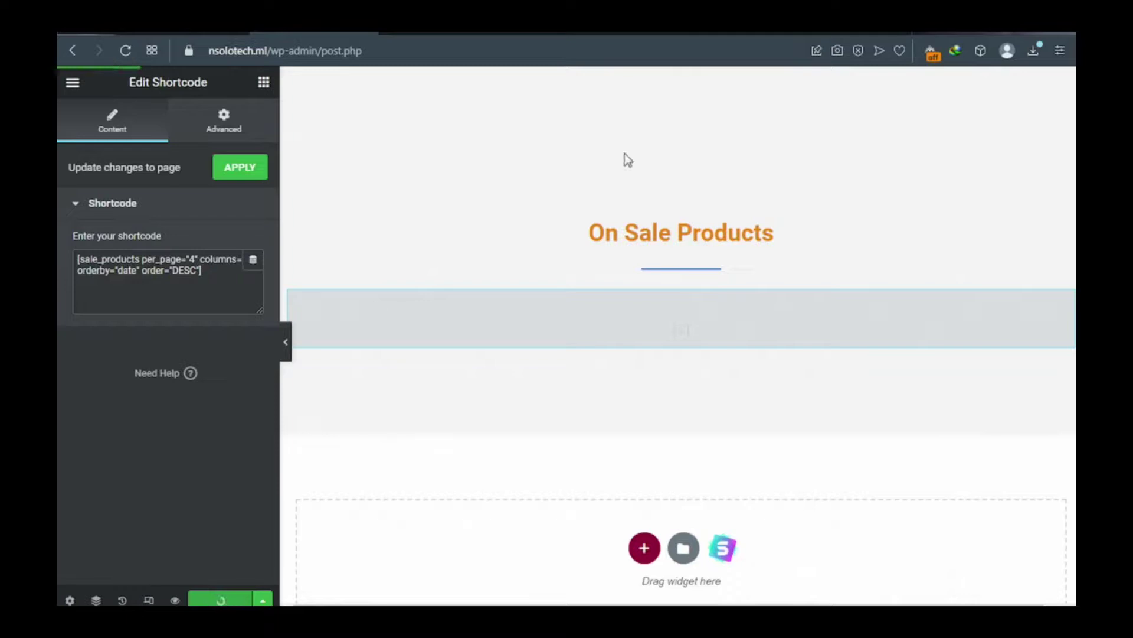
Check what follows On Sale Products on the Dr.Store reference site, and list the Testimonials blocks in the template library opened below that section in the editor
click(819, 34)
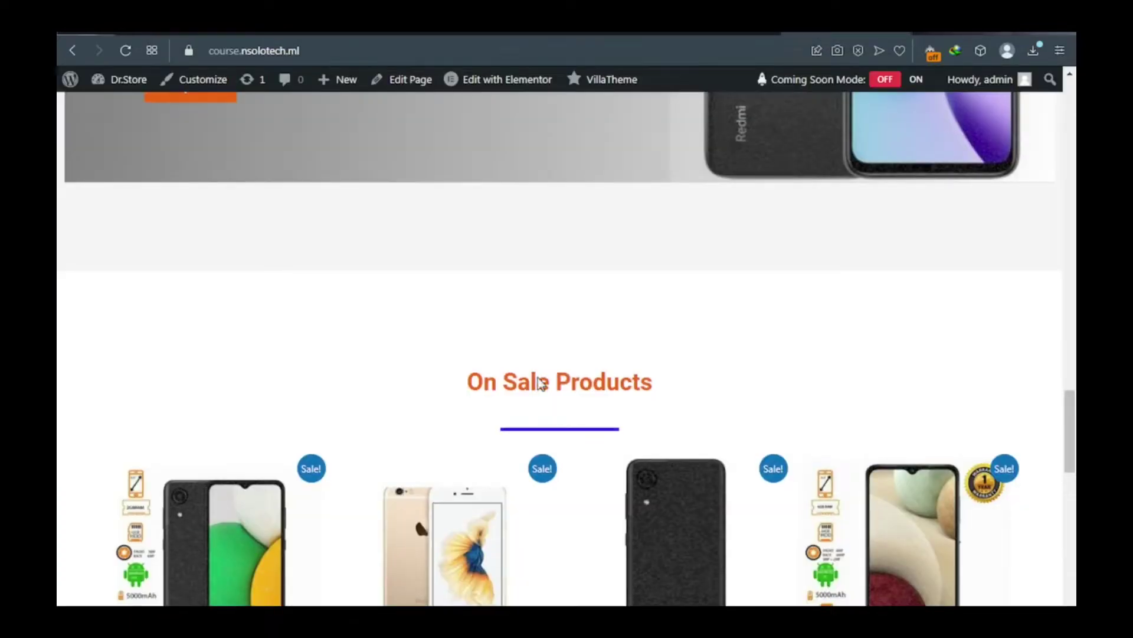
scroll(542, 382, down, 5)
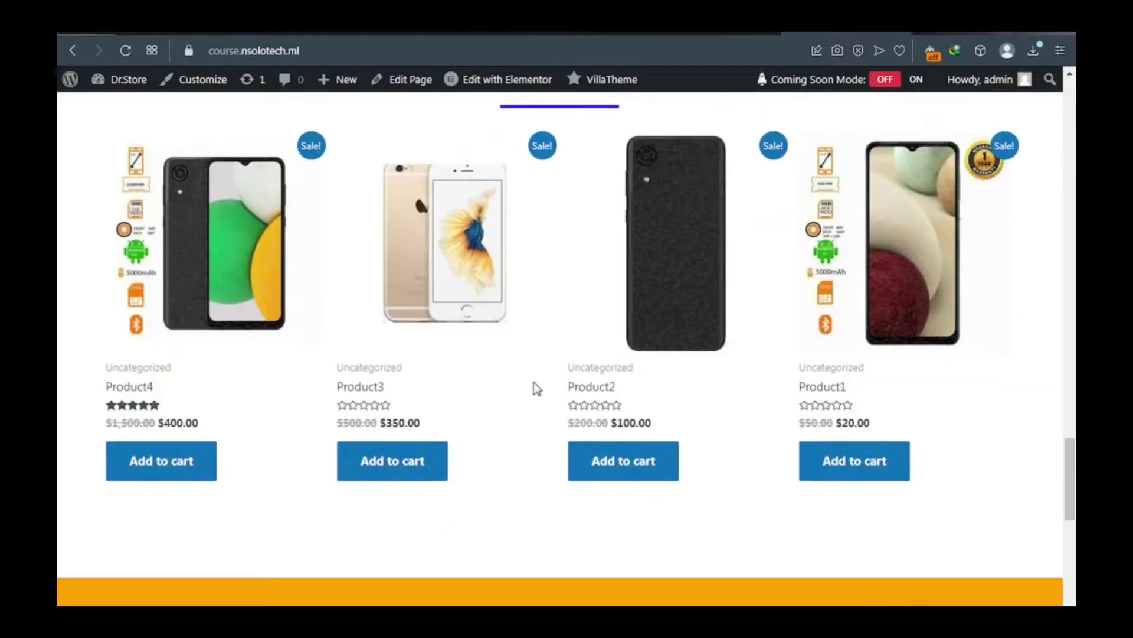
scroll(534, 383, down, 6)
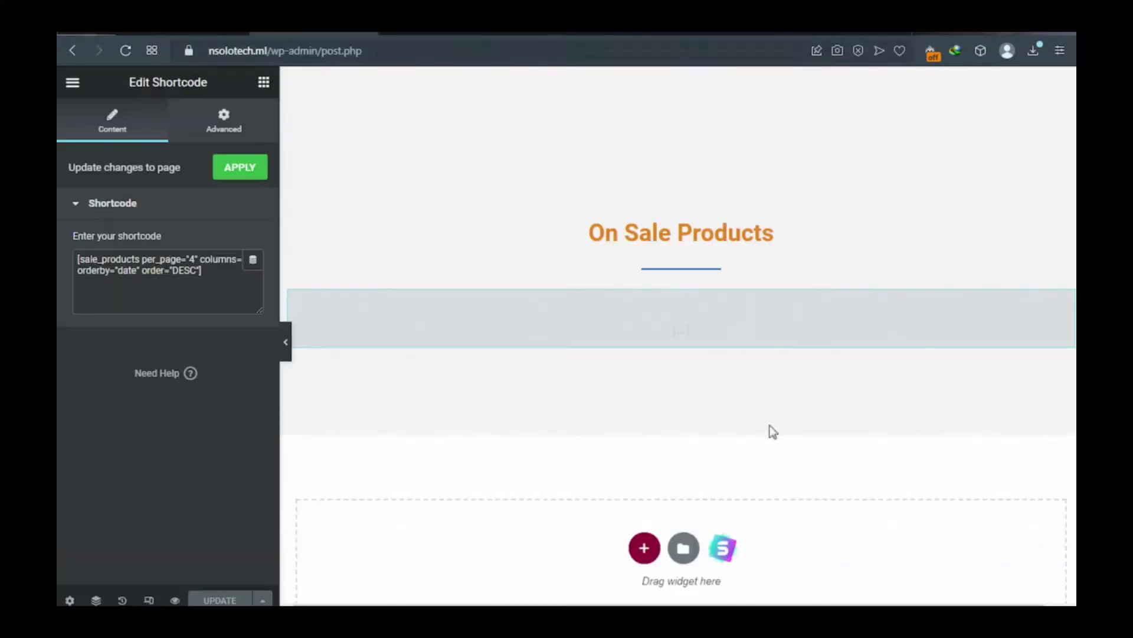
scroll(699, 515, down, 1)
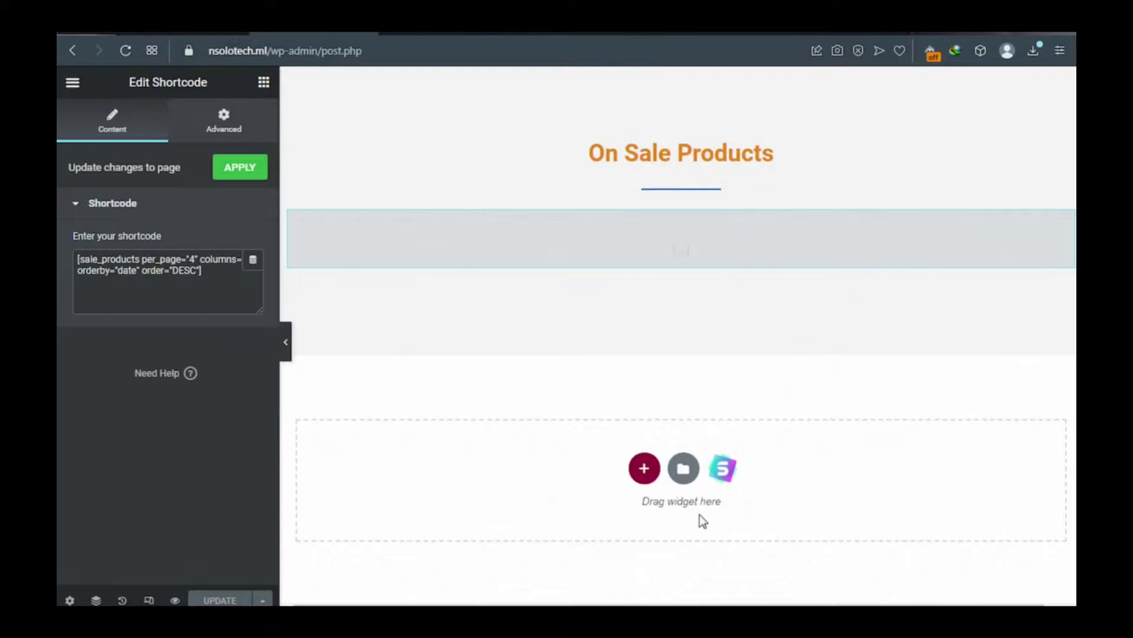
click(723, 469)
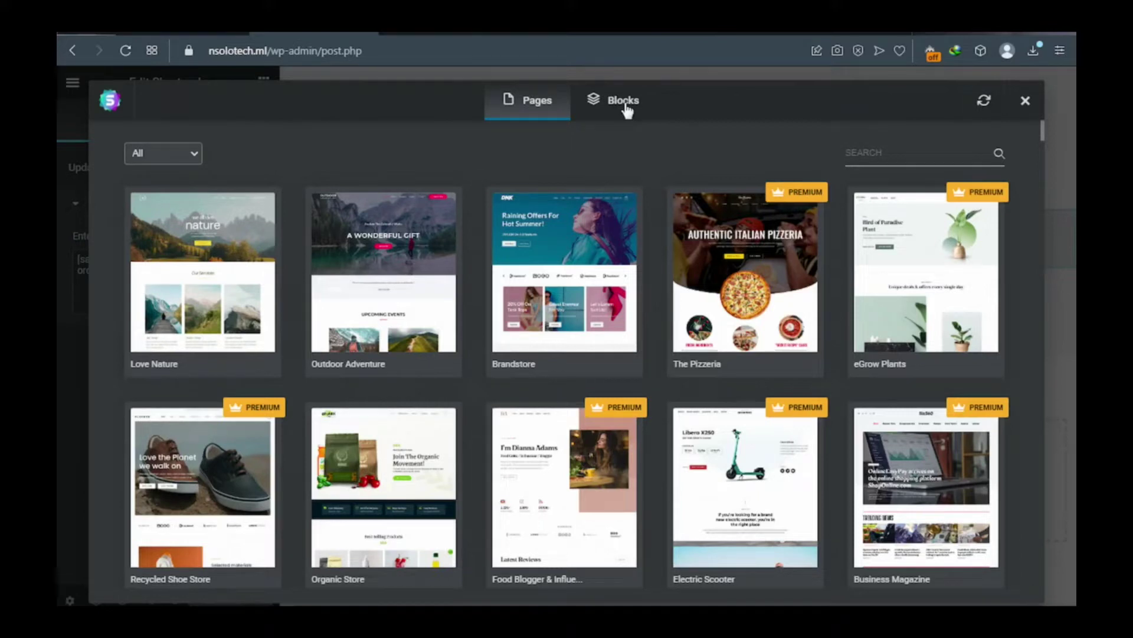
click(627, 111)
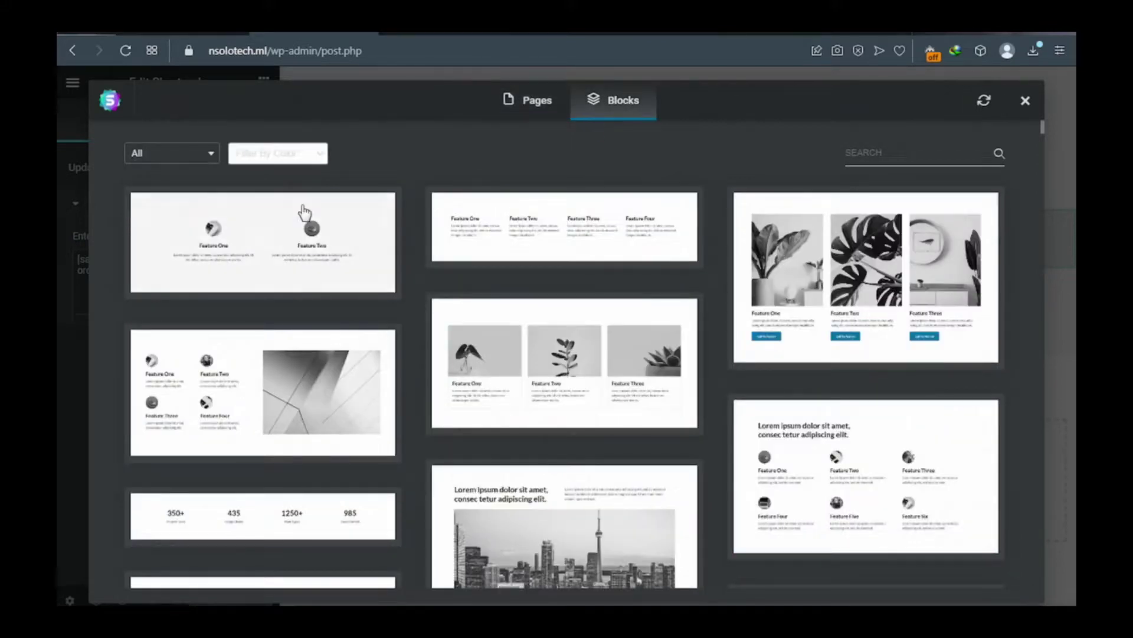
click(175, 157)
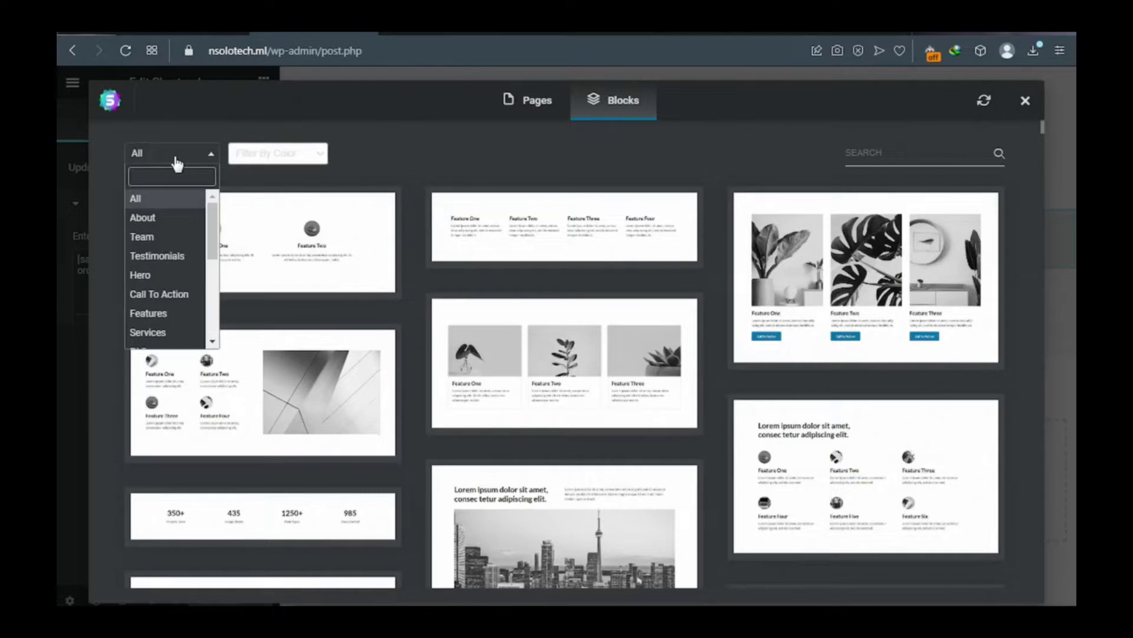
click(163, 260)
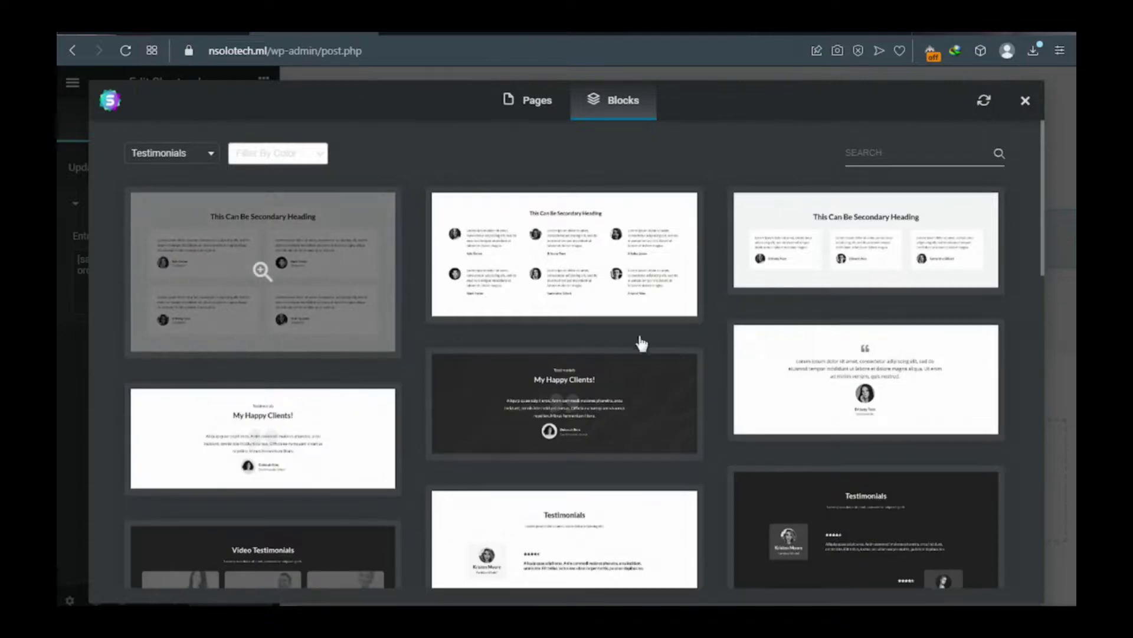
Import the dark "Our Happy Clients!" testimonials block with three cards showing star ratings above small client photos
scroll(715, 373, down, 5)
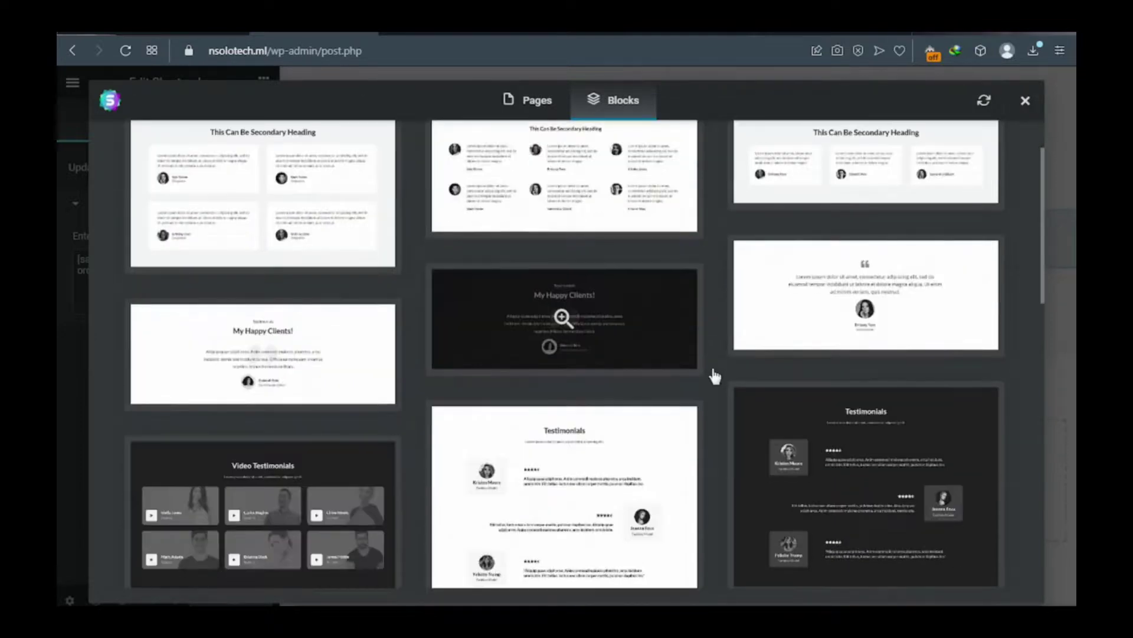
scroll(715, 376, down, 4)
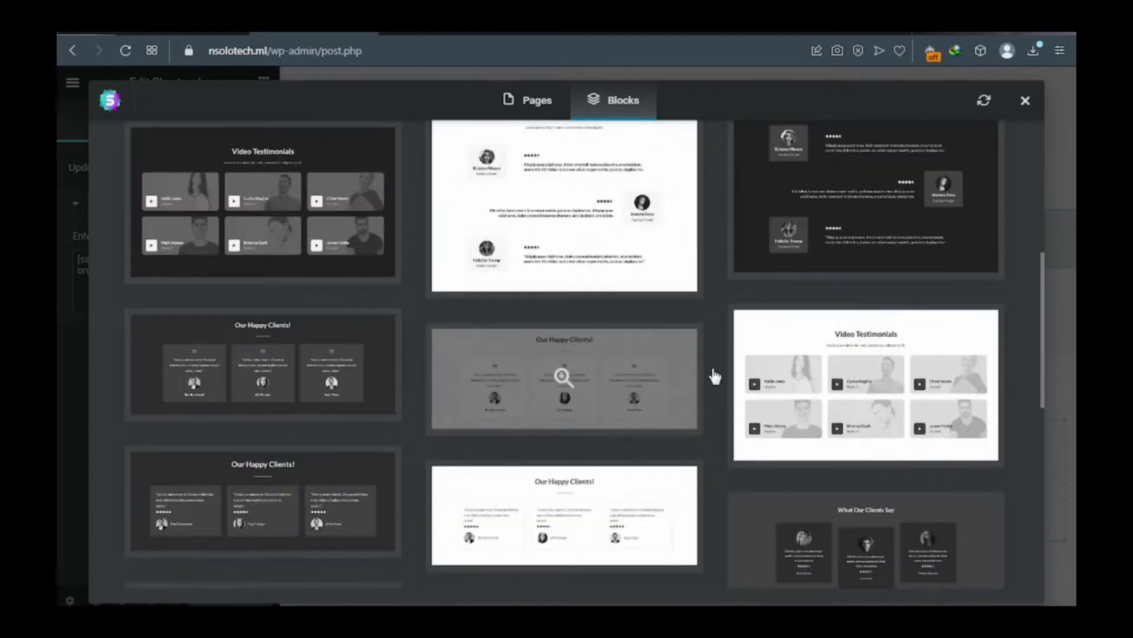
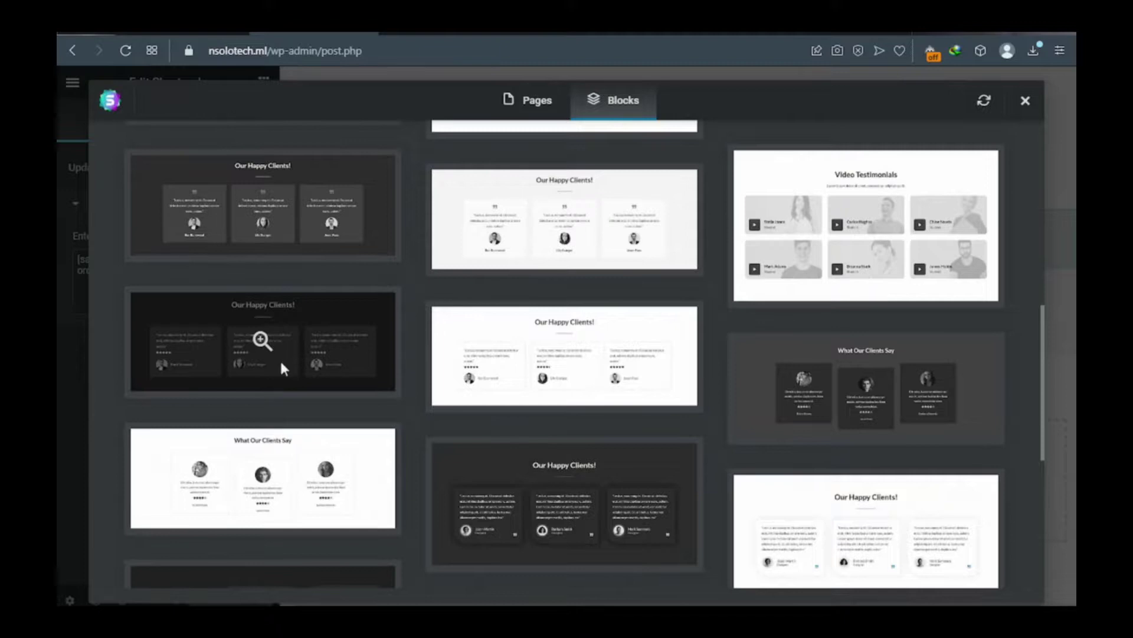
click(282, 369)
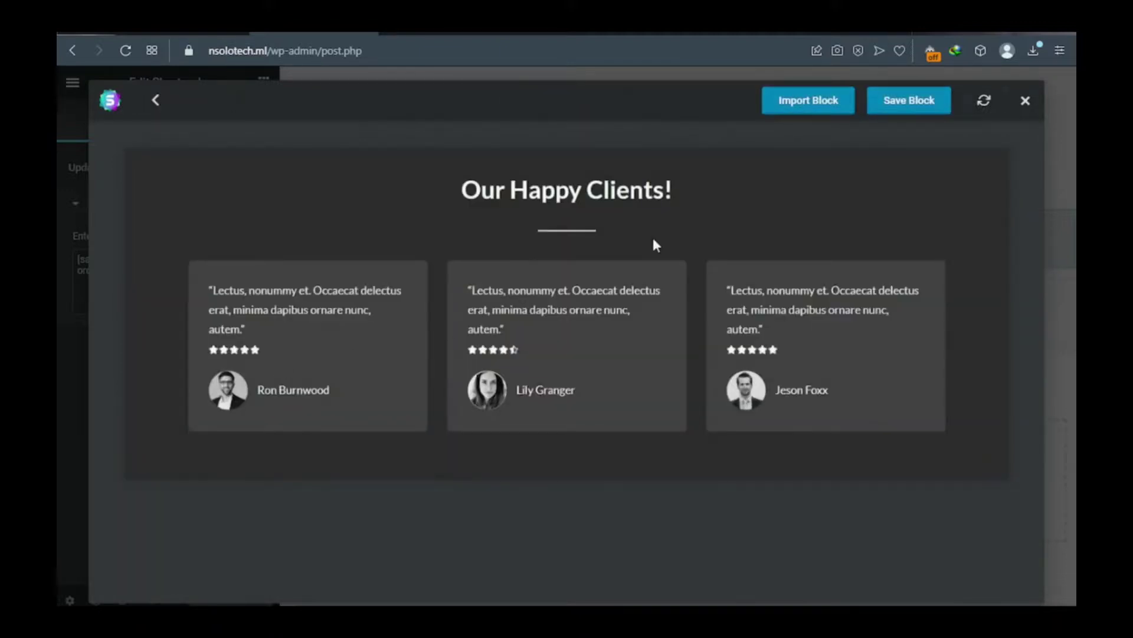
click(797, 110)
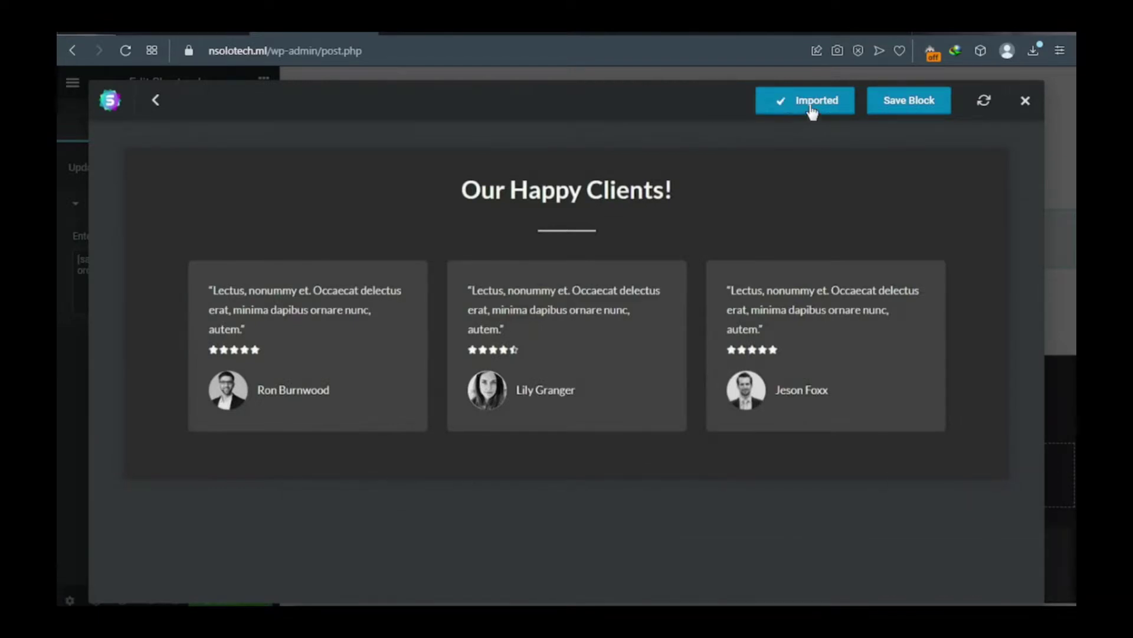
click(812, 109)
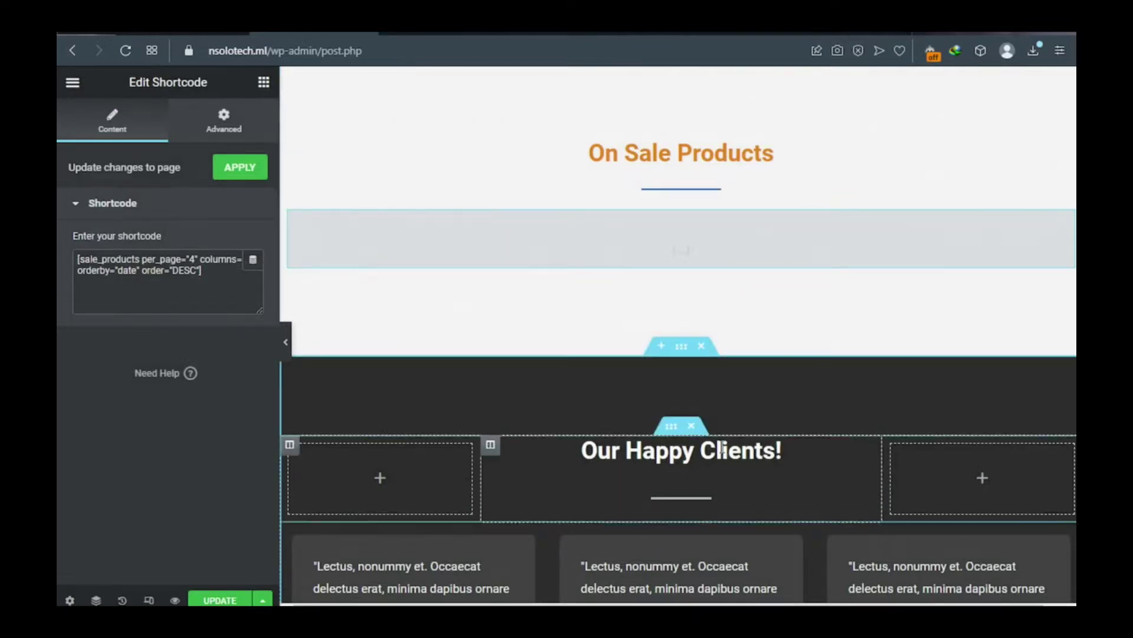
Change the testimonials block's heading to "Our Happy Customers!"
click(777, 451)
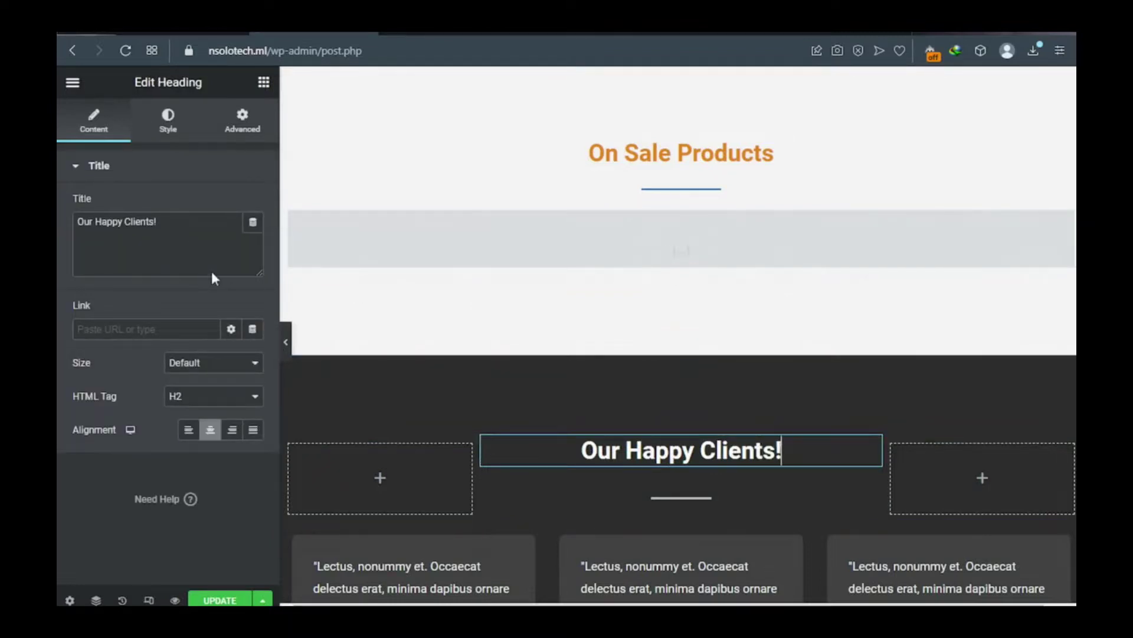
click(143, 225)
key(Delete)
key(Delete)
key(BackSpace)
key(BackSpace)
key(BackSpace)
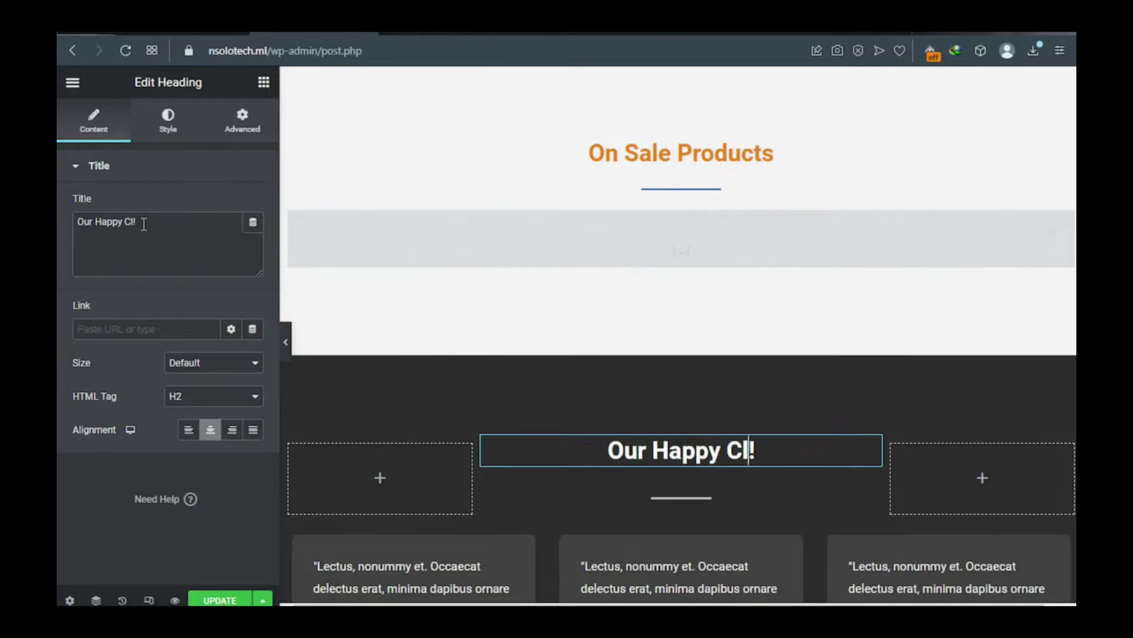
key(BackSpace)
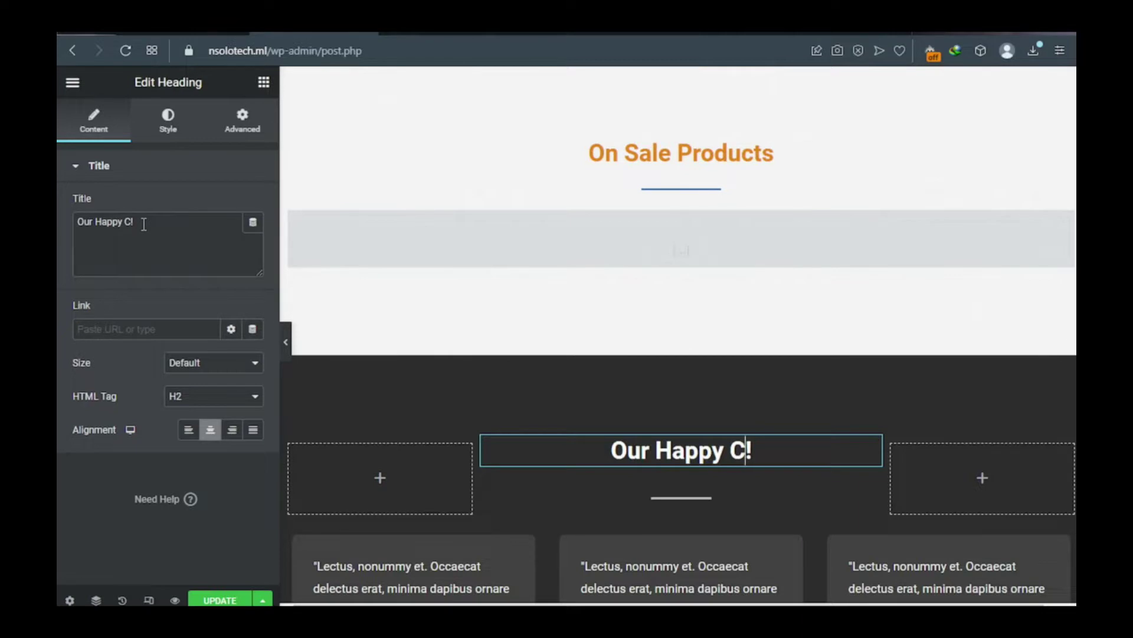
click(132, 221)
key(shift+Home)
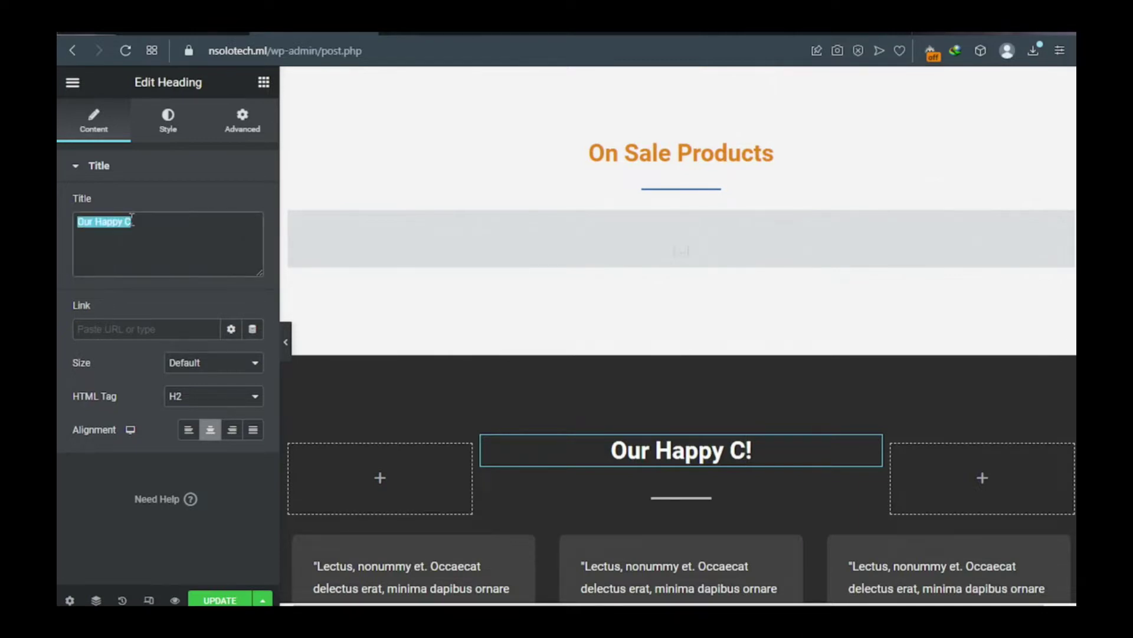
text(us)
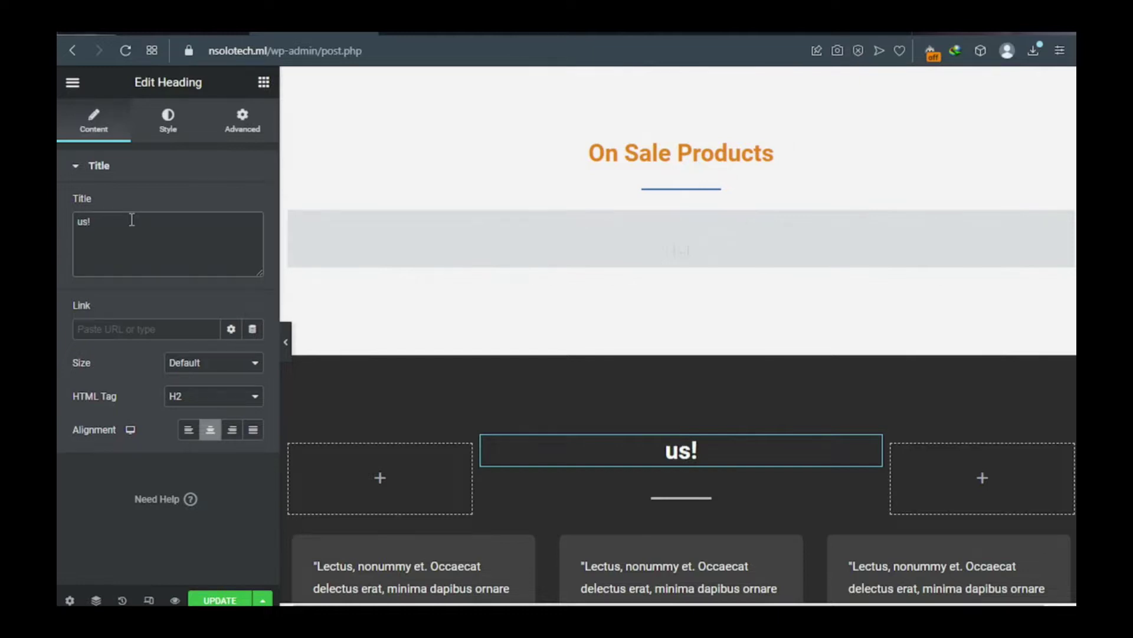
text(tomers)
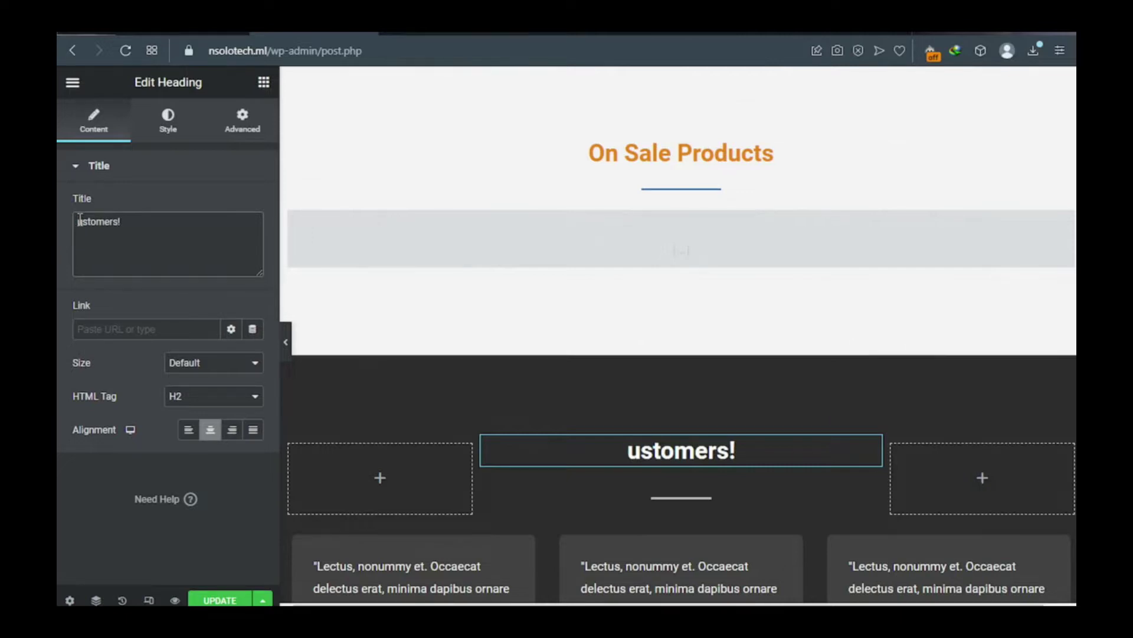
text(c)
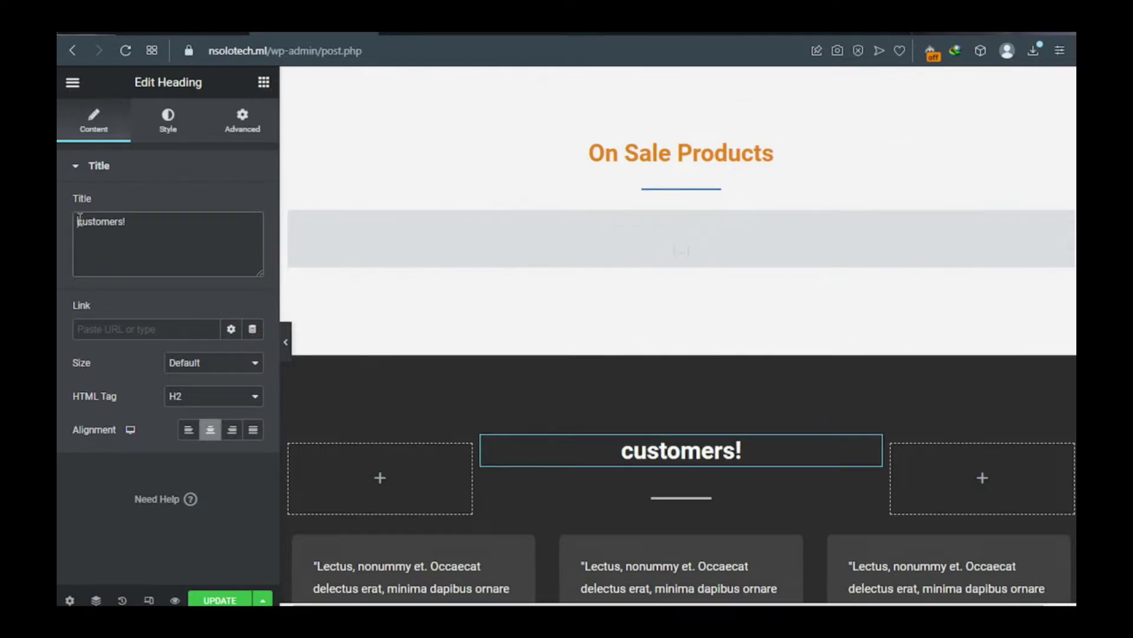
text(Ou)
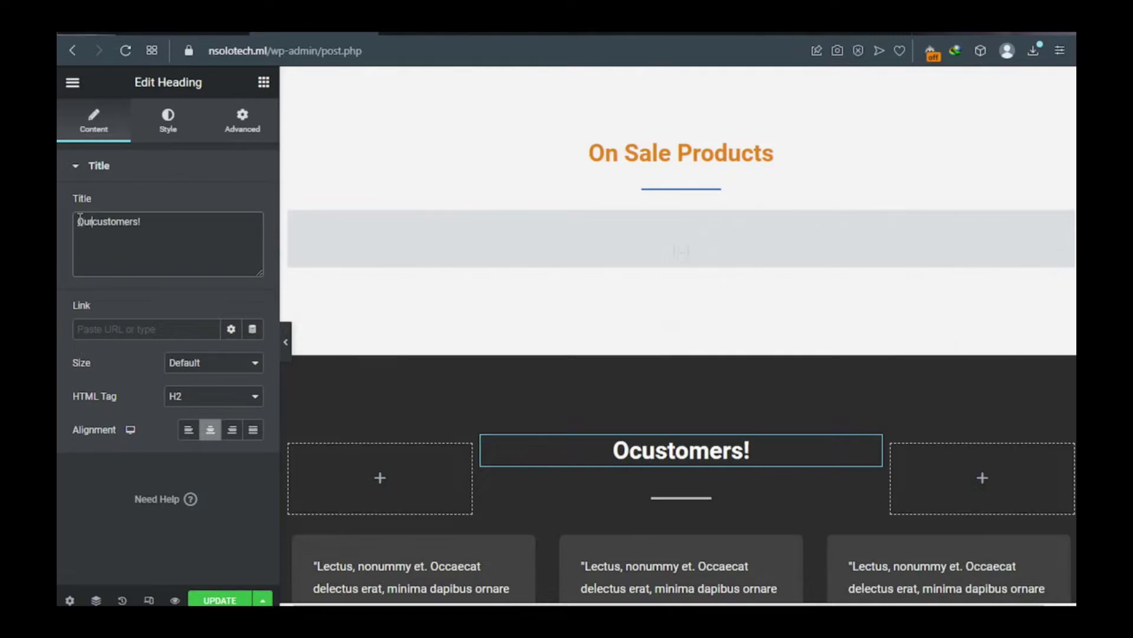
text(r)
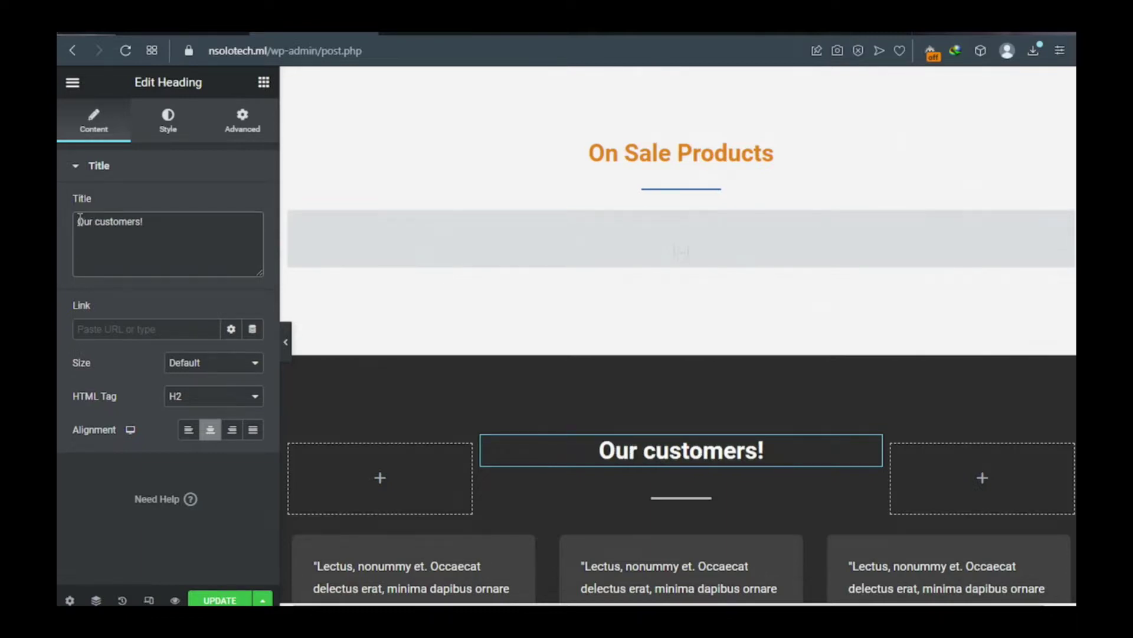
text(Happy)
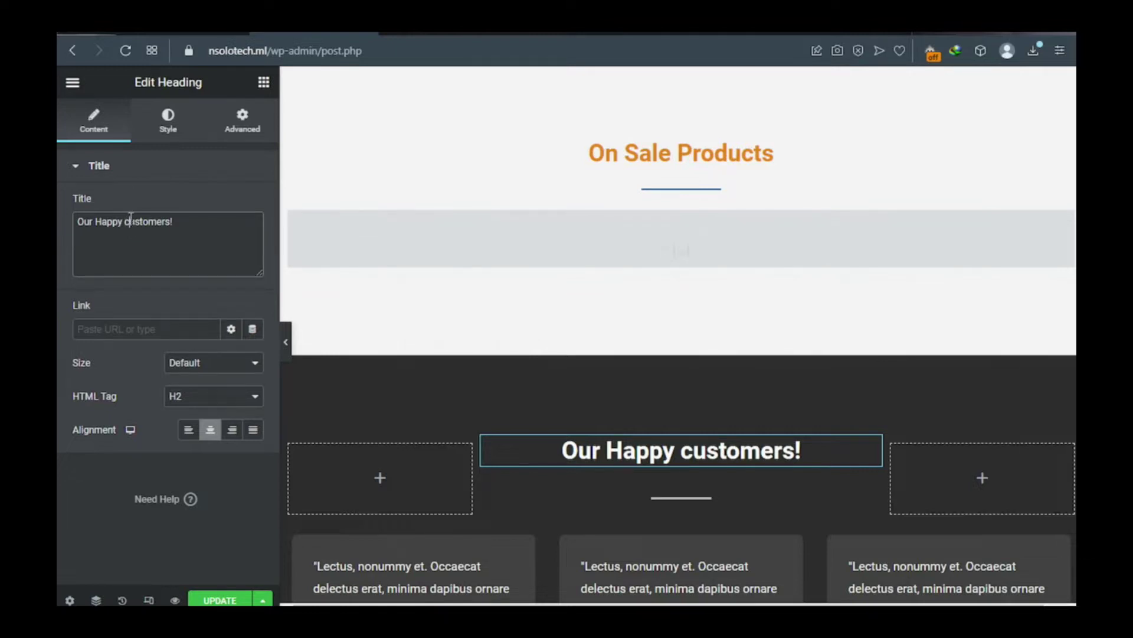
key(BackSpace)
text(C)
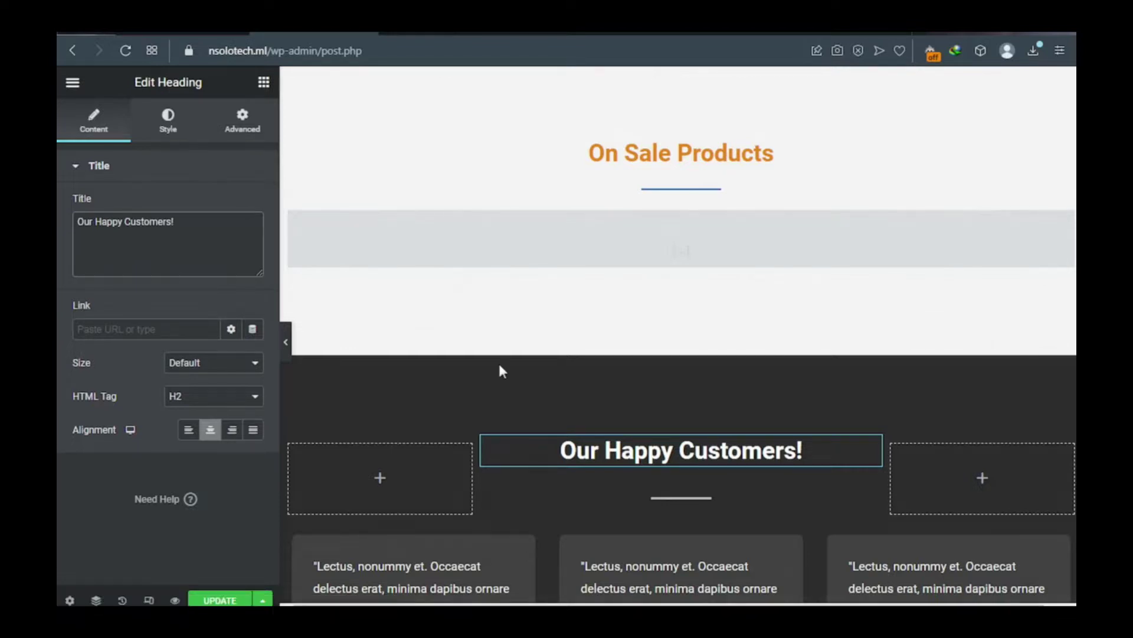
Set the background color of the whole Our Happy Customers! section to orange #E19806
scroll(499, 365, down, 3)
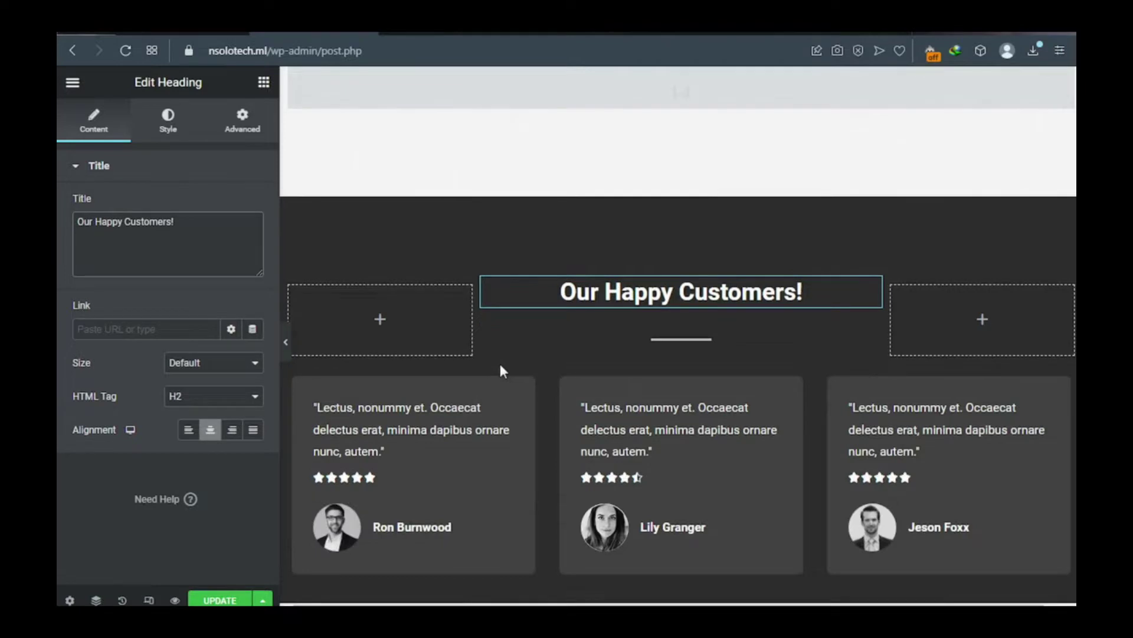
click(684, 229)
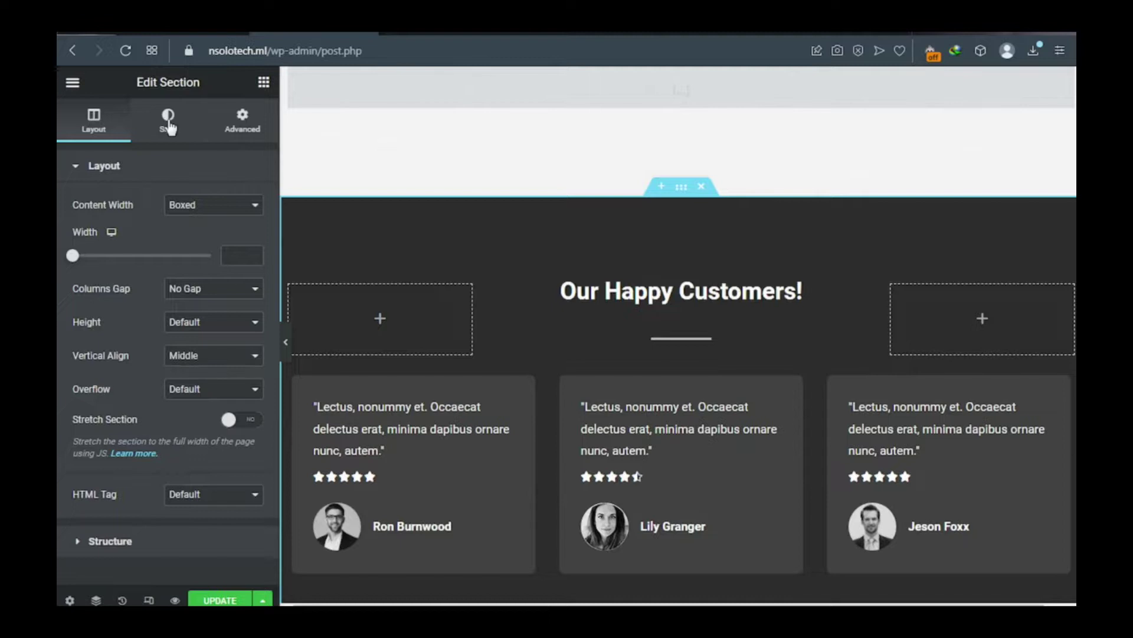
click(683, 189)
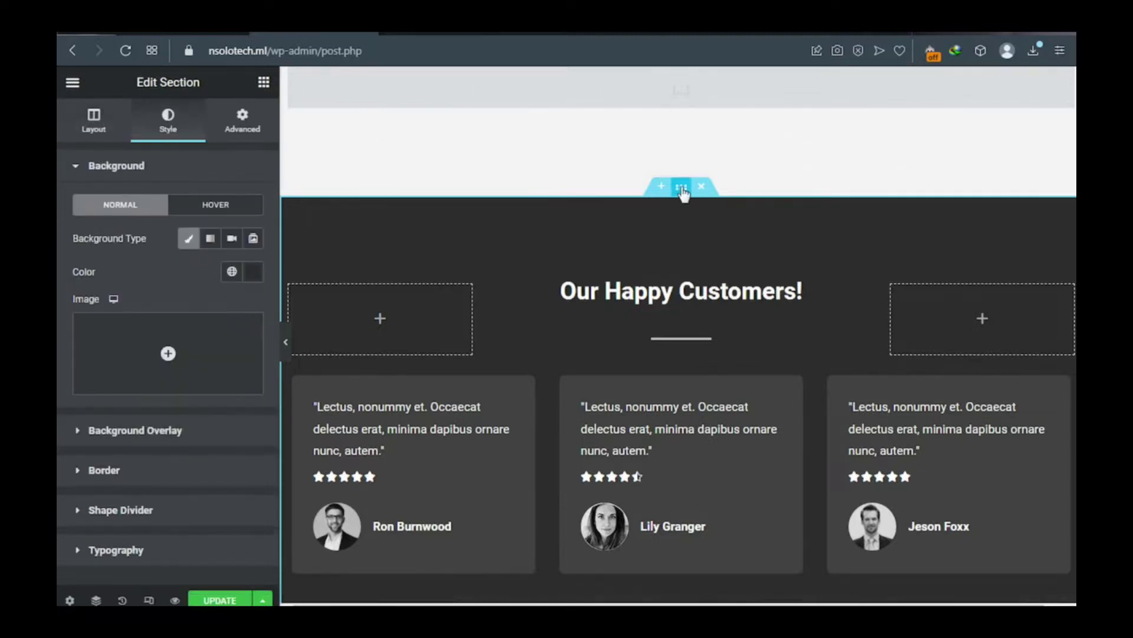
click(255, 274)
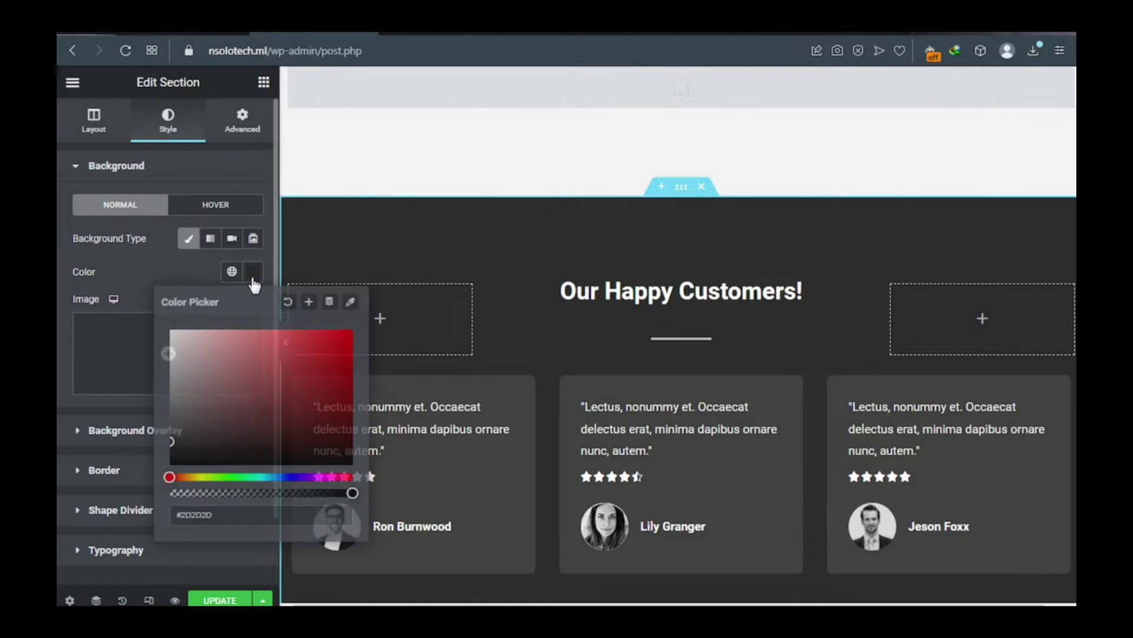
click(189, 477)
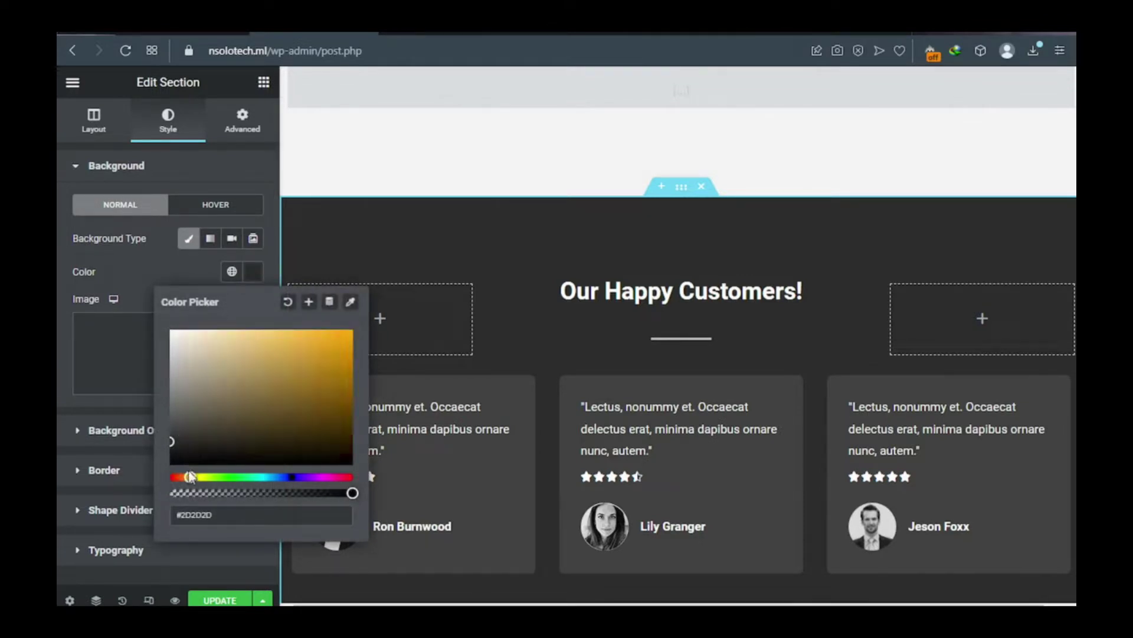
click(347, 346)
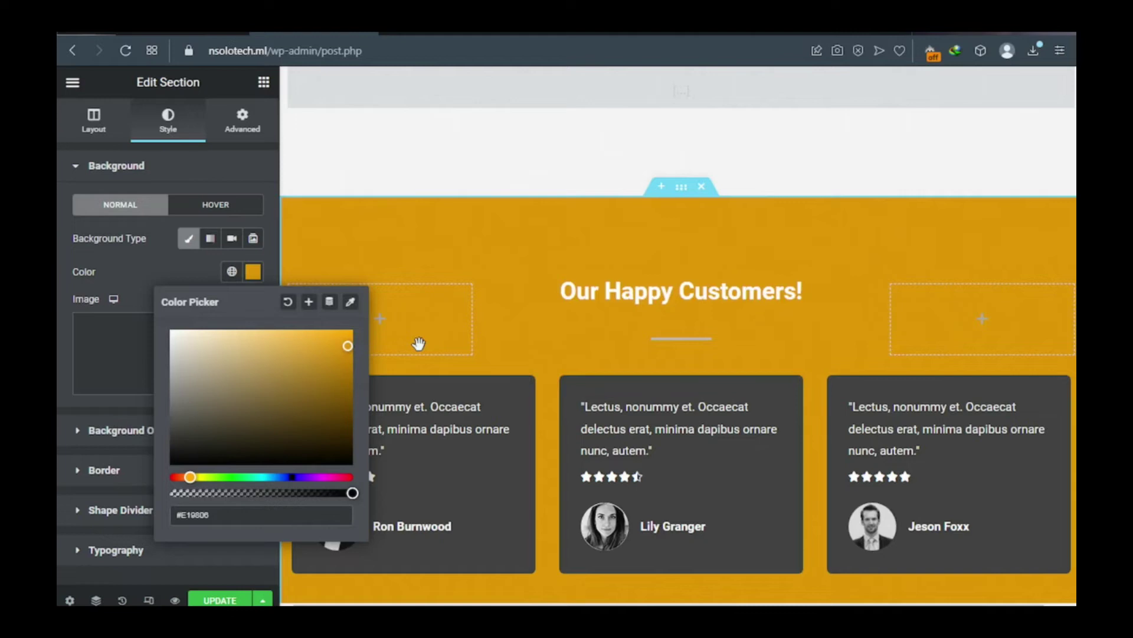
scroll(419, 343, down, 5)
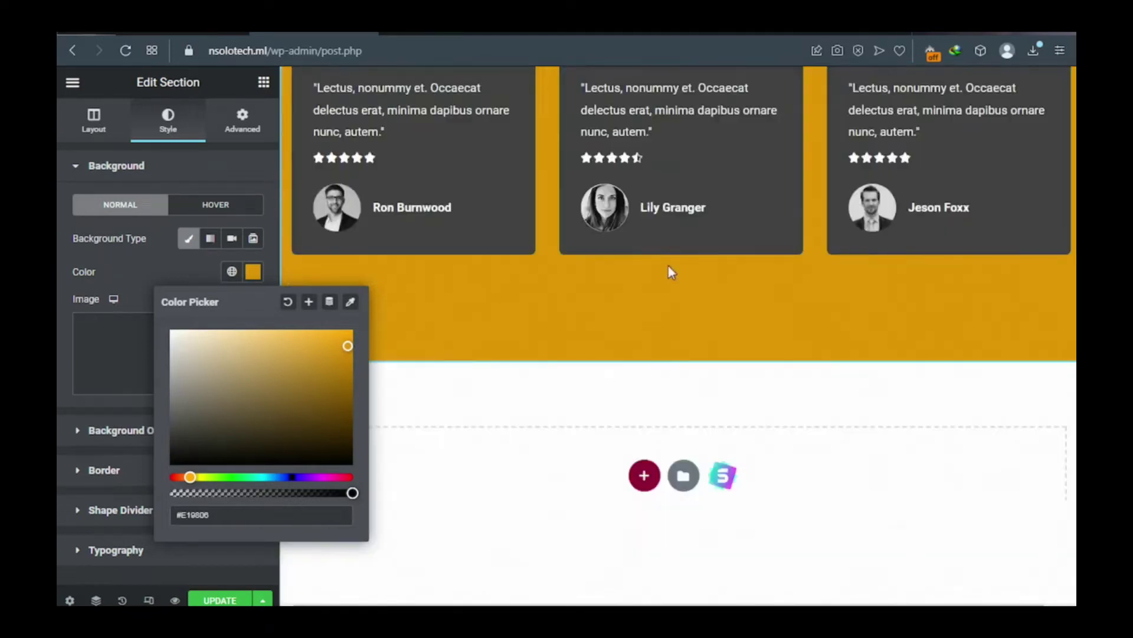
scroll(668, 266, up, 2)
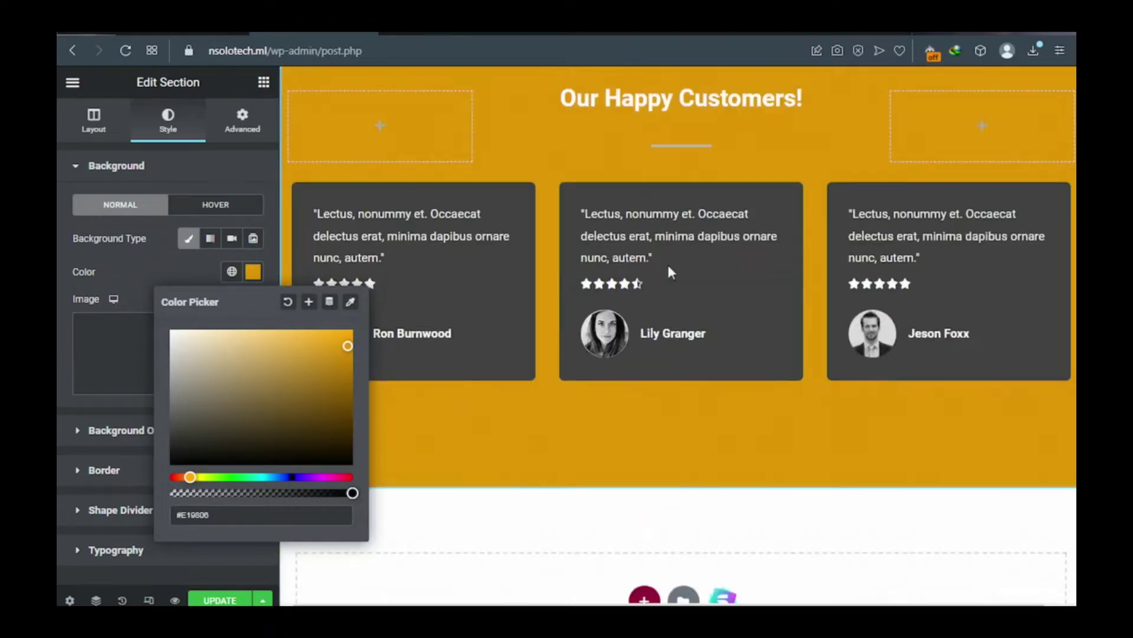
scroll(669, 266, up, 1)
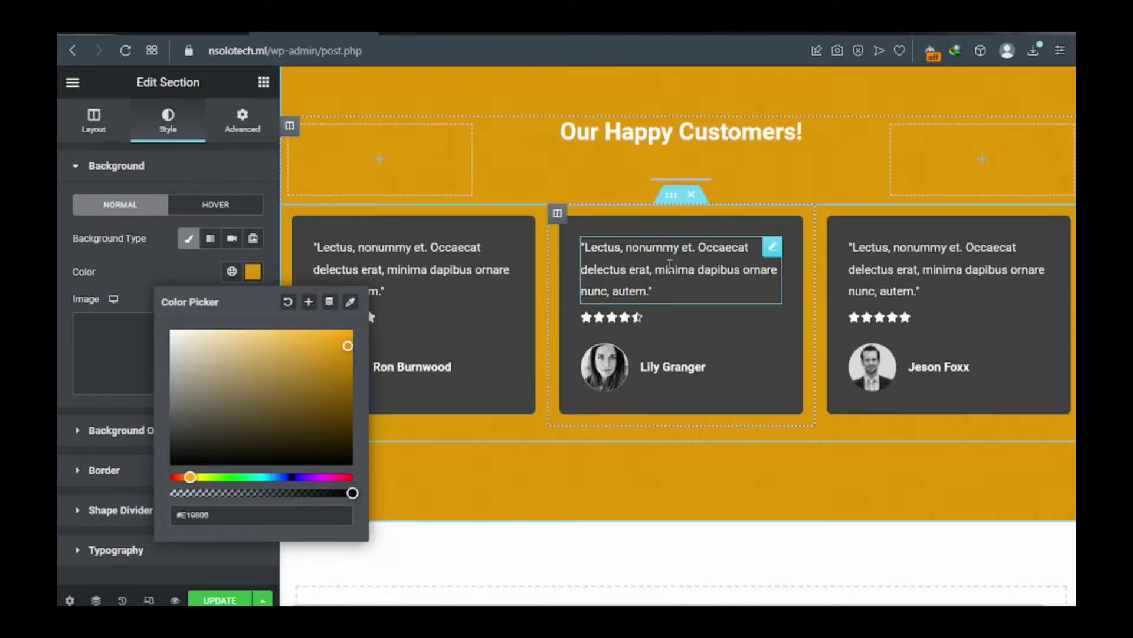
scroll(670, 265, up, 2)
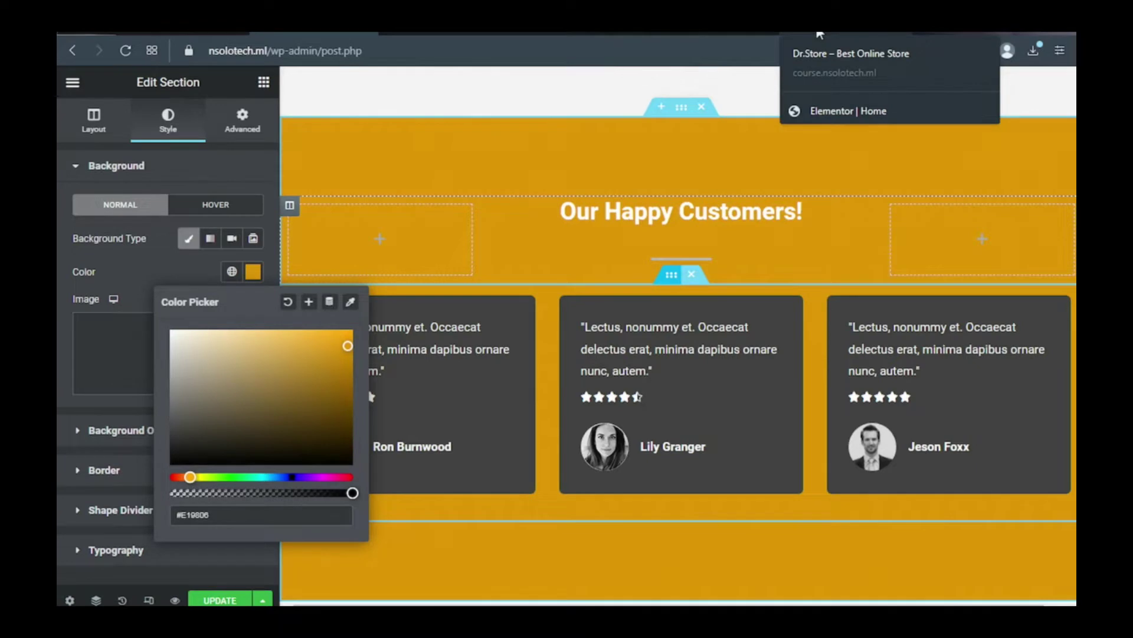
Compare the testimonials section and footer with the Dr.Store reference site, and save the edited homepage
click(820, 35)
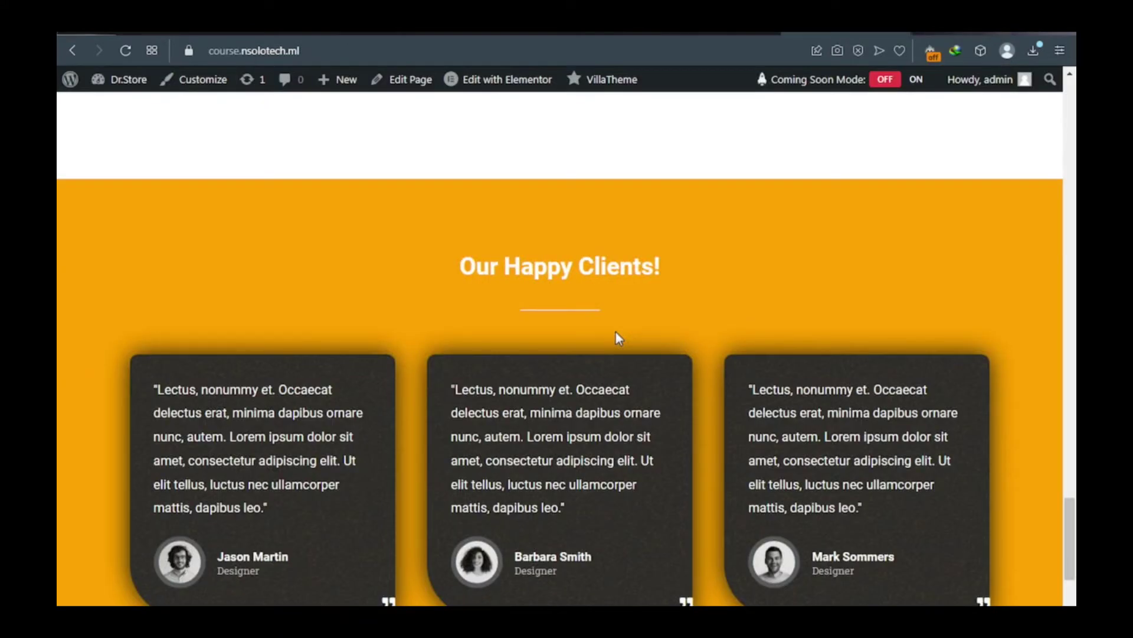
scroll(616, 332, down, 3)
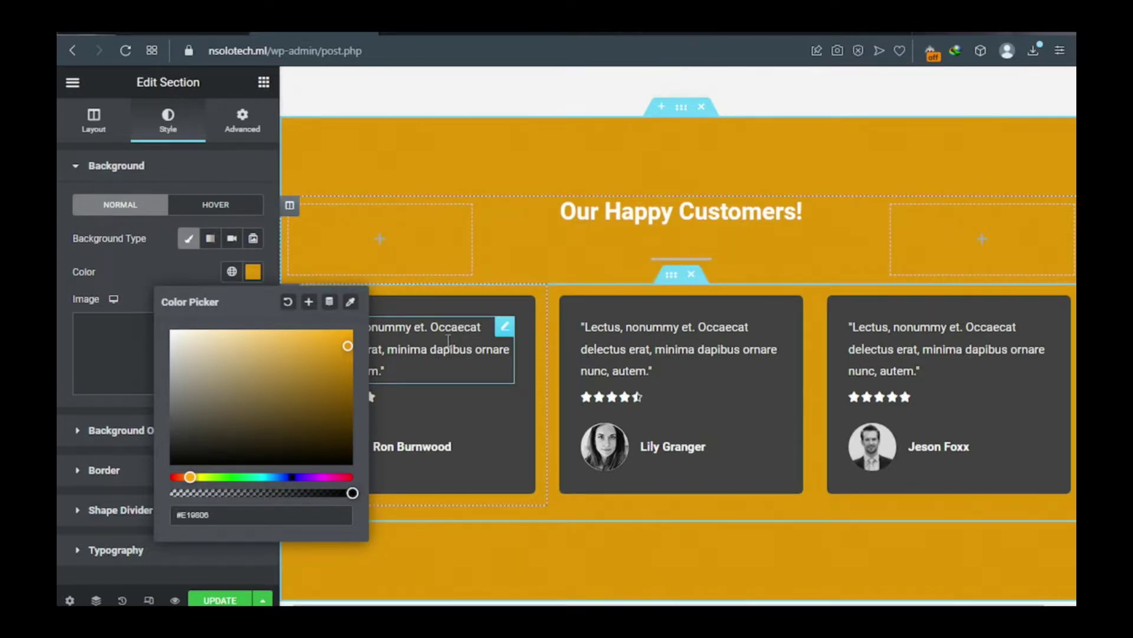
click(455, 454)
scroll(449, 472, down, 5)
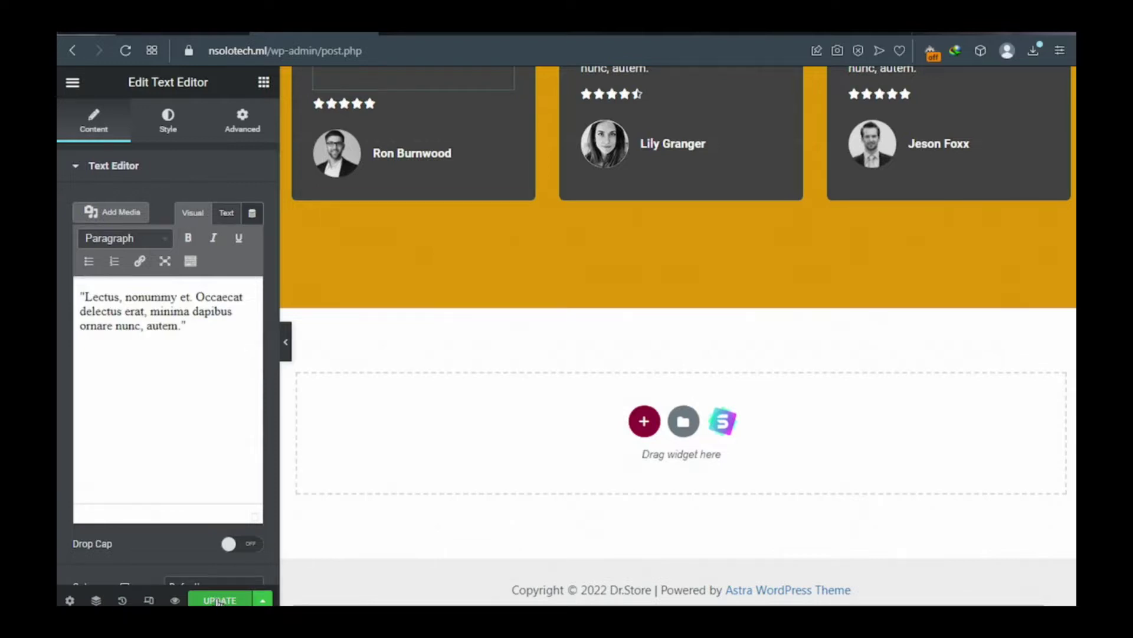
click(217, 601)
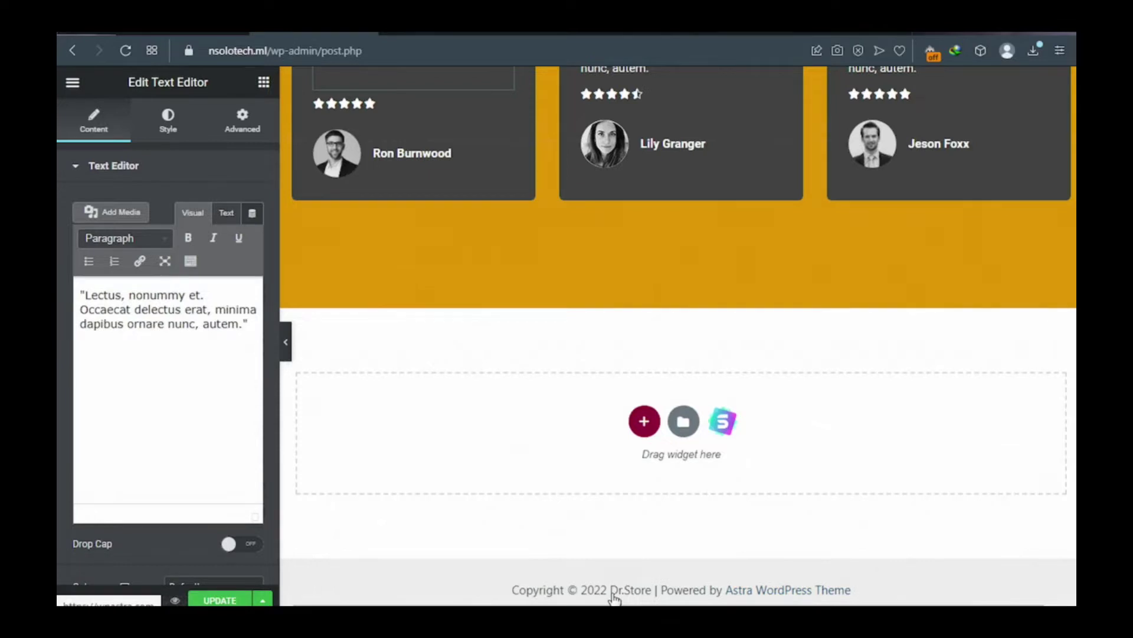
scroll(602, 596, down, 1)
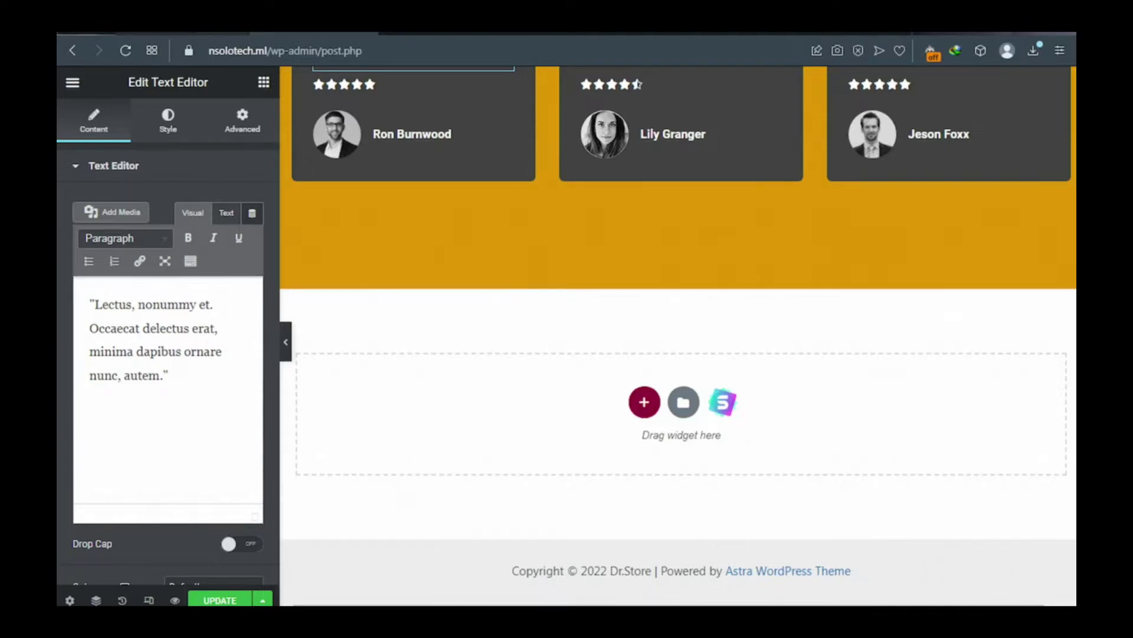
In the theme customizer's footer copyright text, replace theme_author with the site author's name and publish the change
click(181, 34)
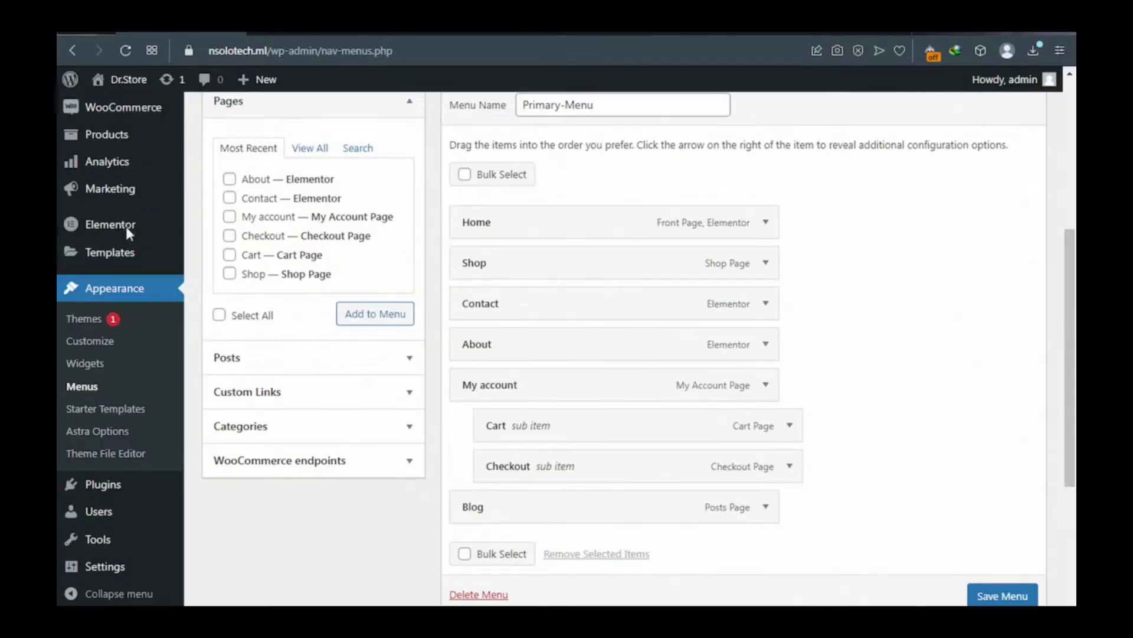
click(92, 343)
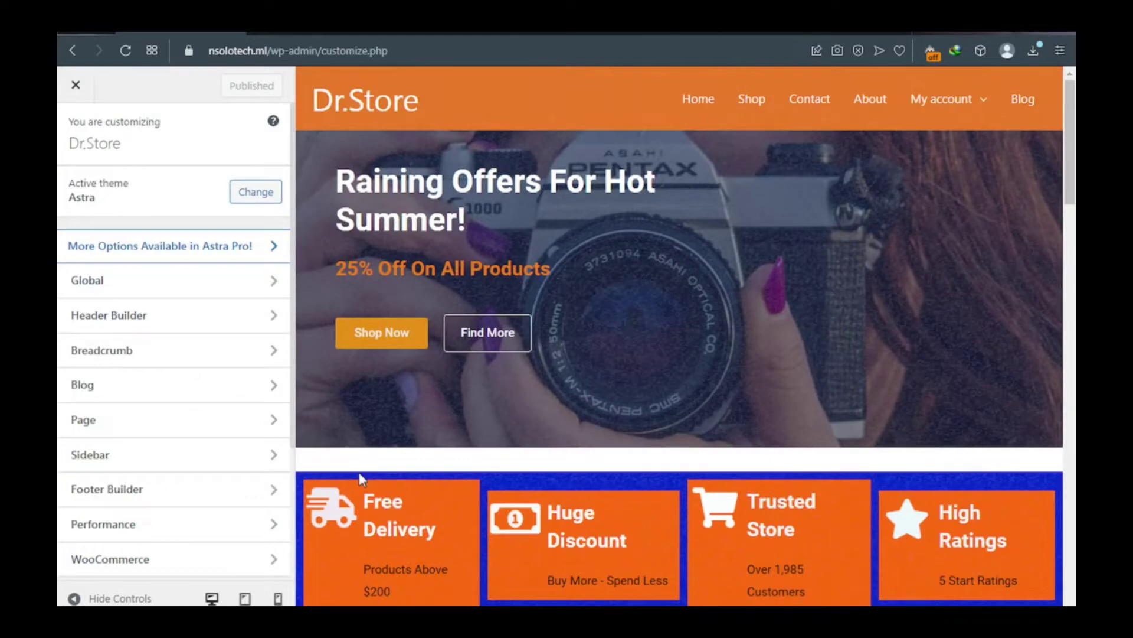
click(145, 505)
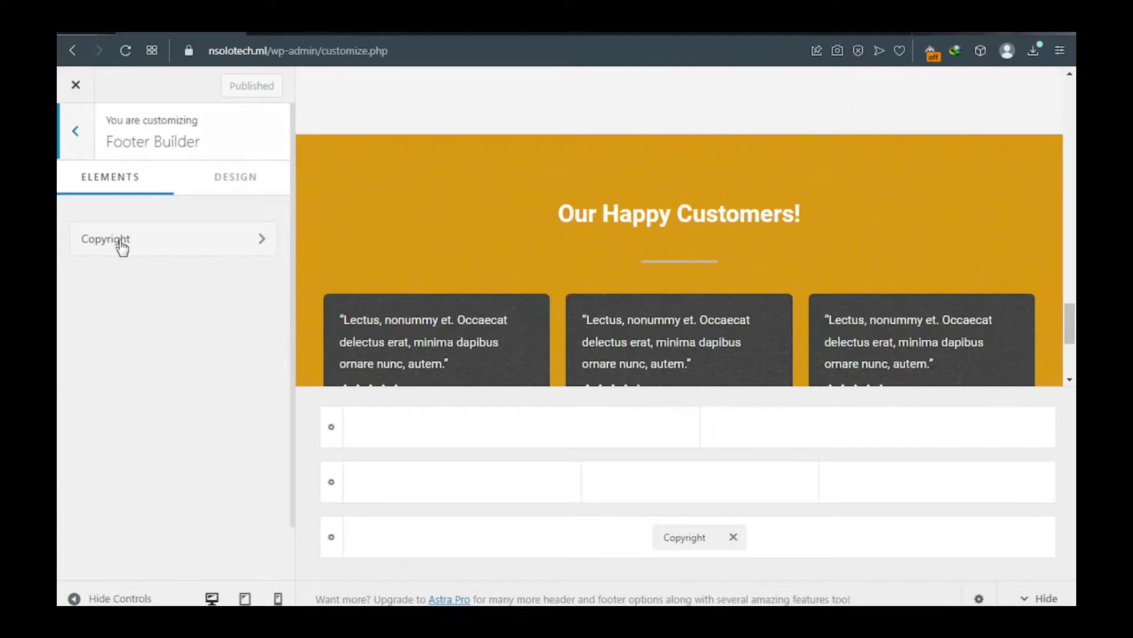
click(225, 253)
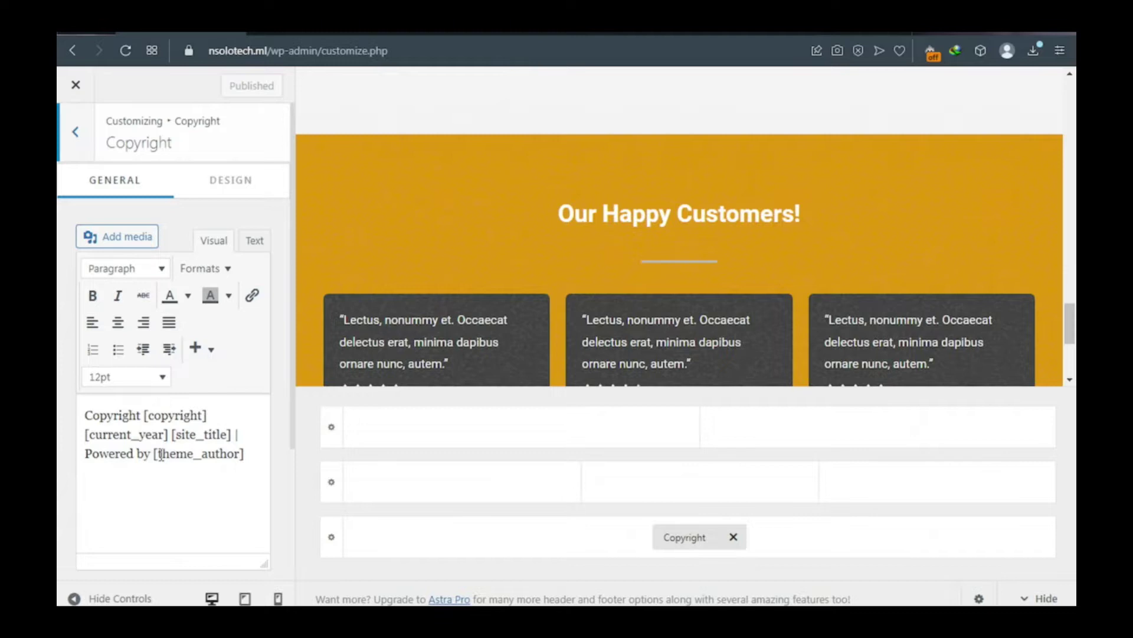
drag(159, 455, 240, 455)
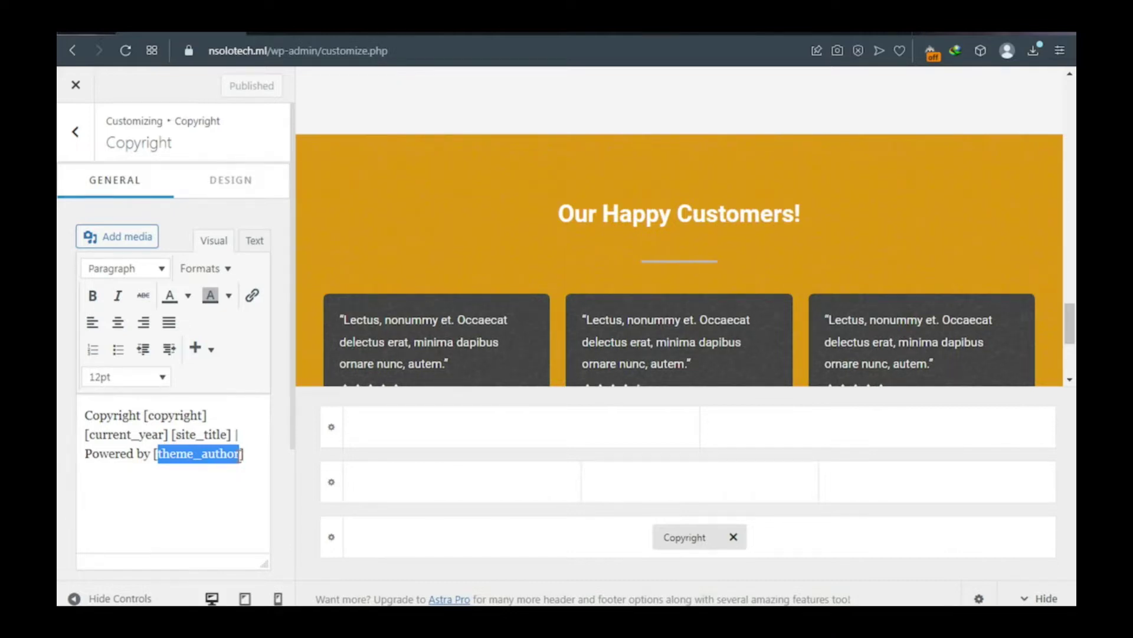
text(N)
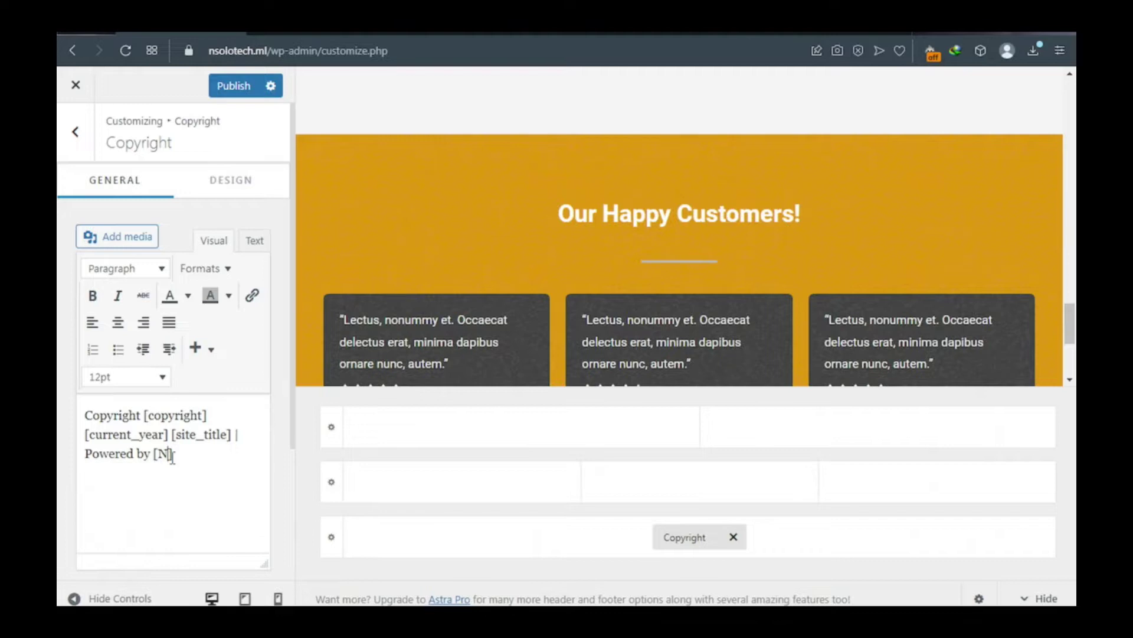
text(YEZINAH)
click(228, 88)
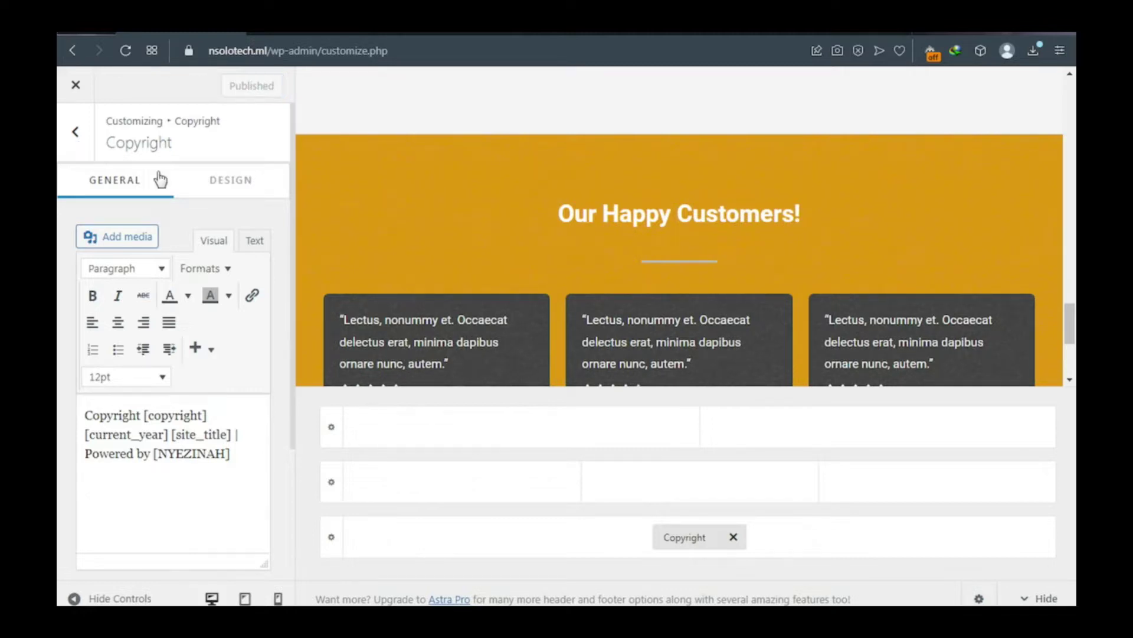
Set the footer copyright's text color to white #FFFFFF, checking it against the Dr.Store reference site, and publish the change
click(75, 131)
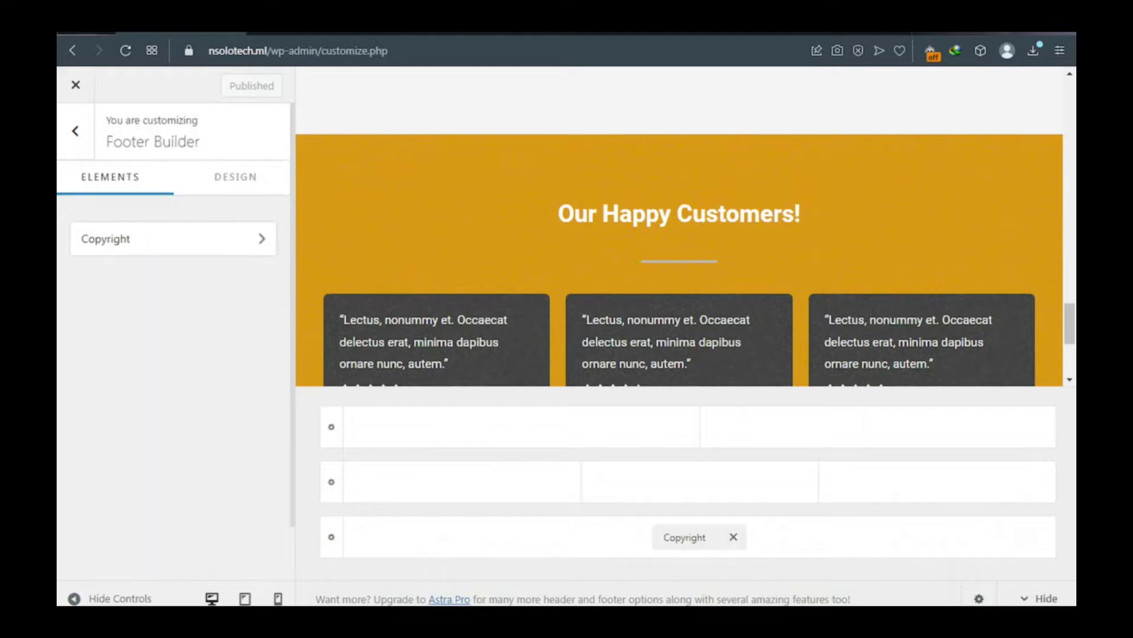
click(233, 187)
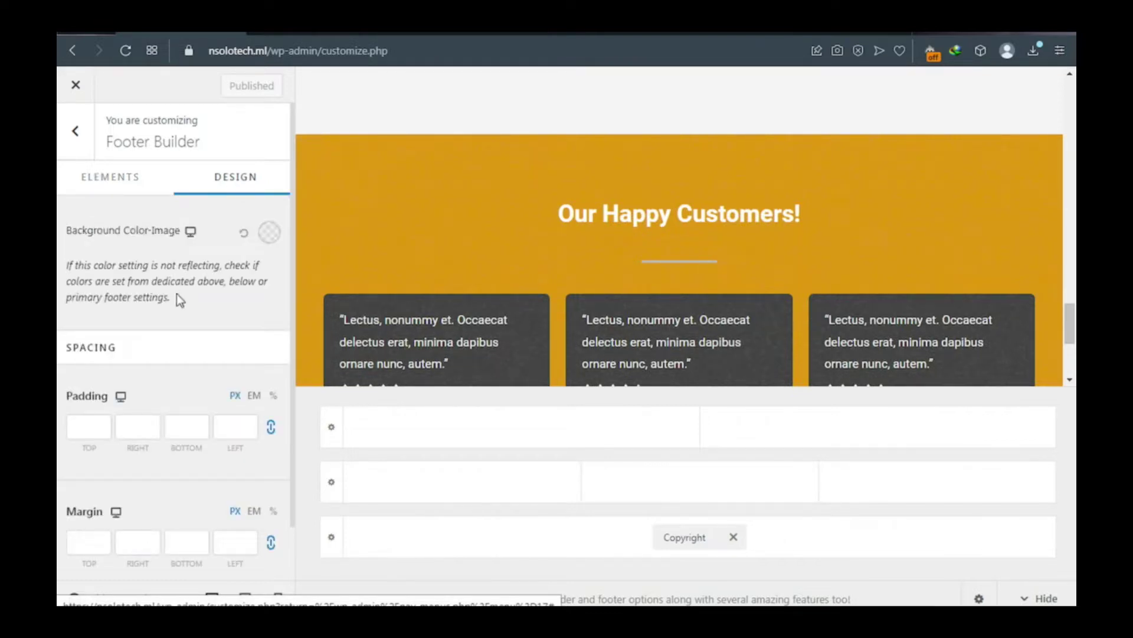
click(112, 177)
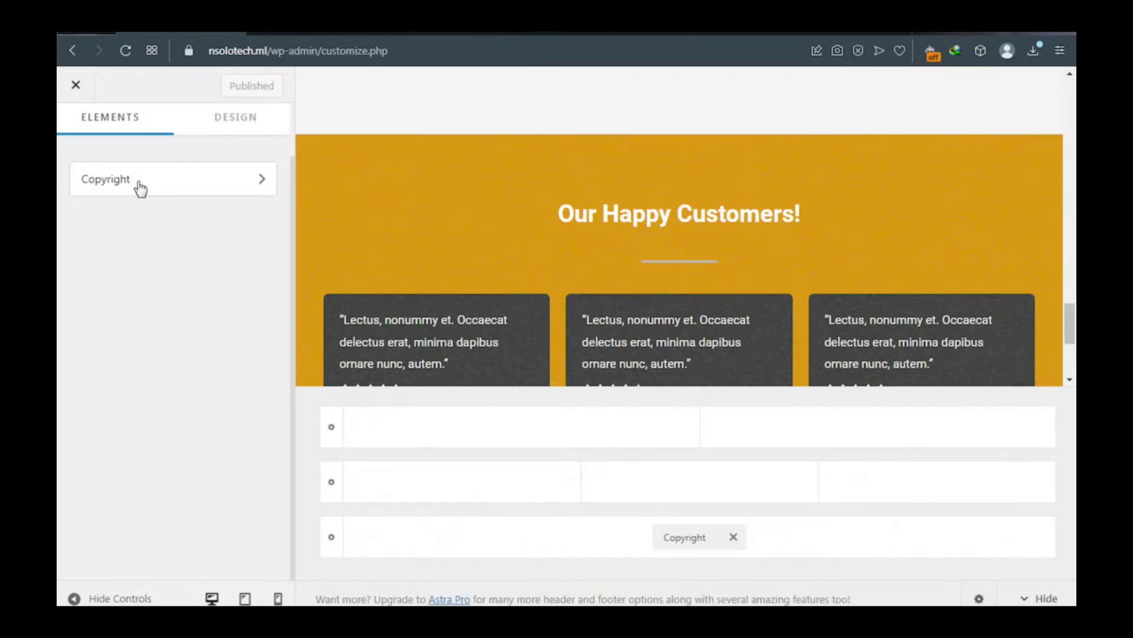
click(140, 187)
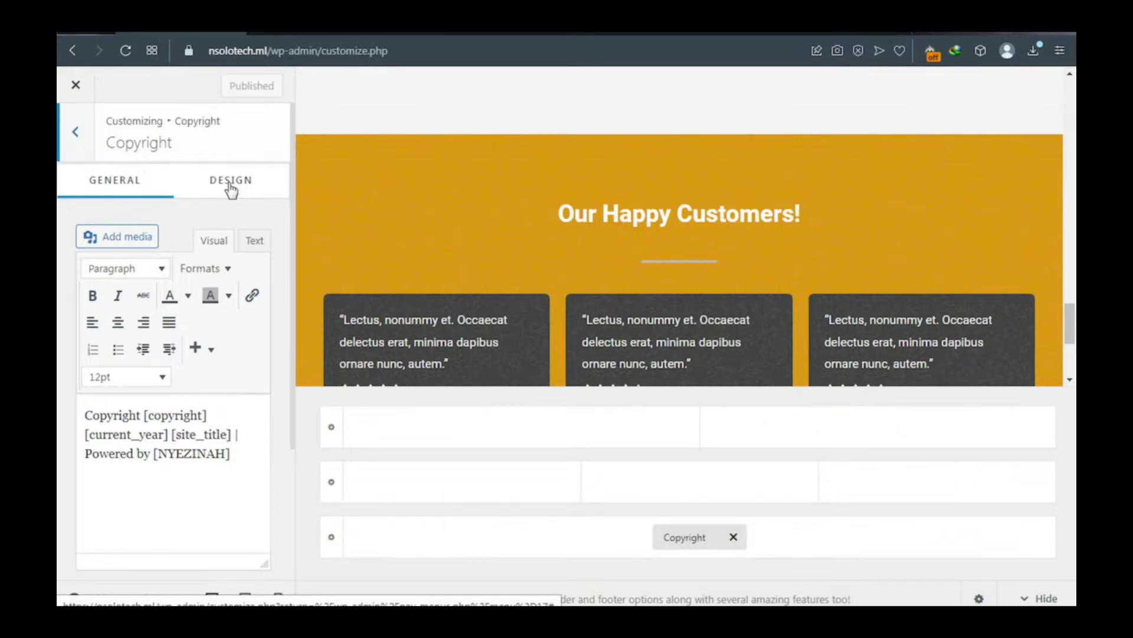
click(231, 188)
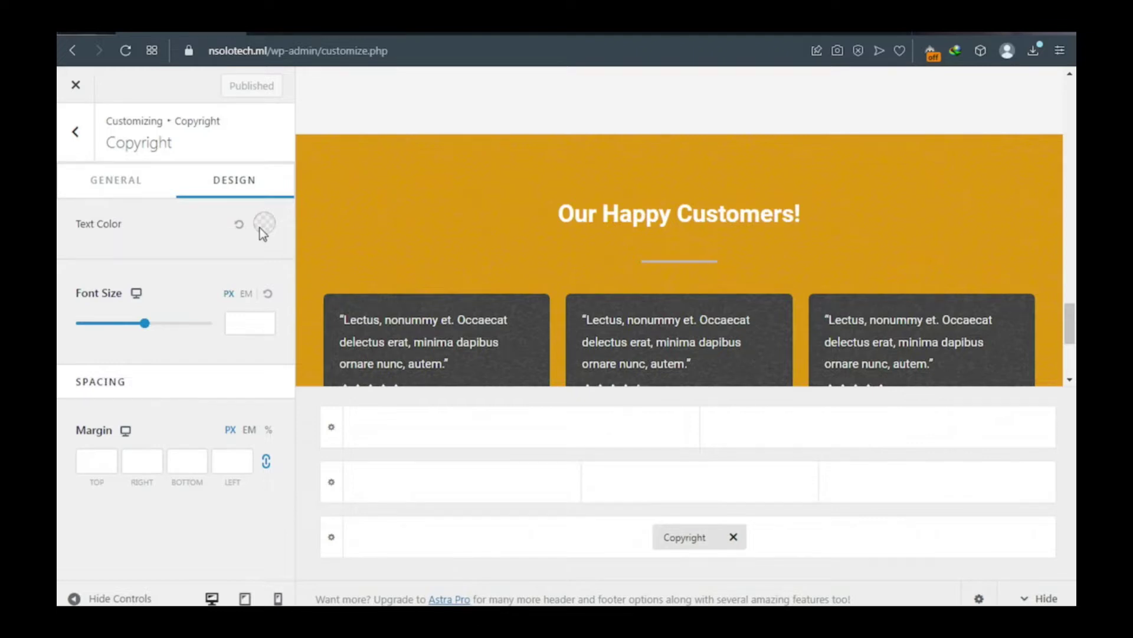
click(264, 225)
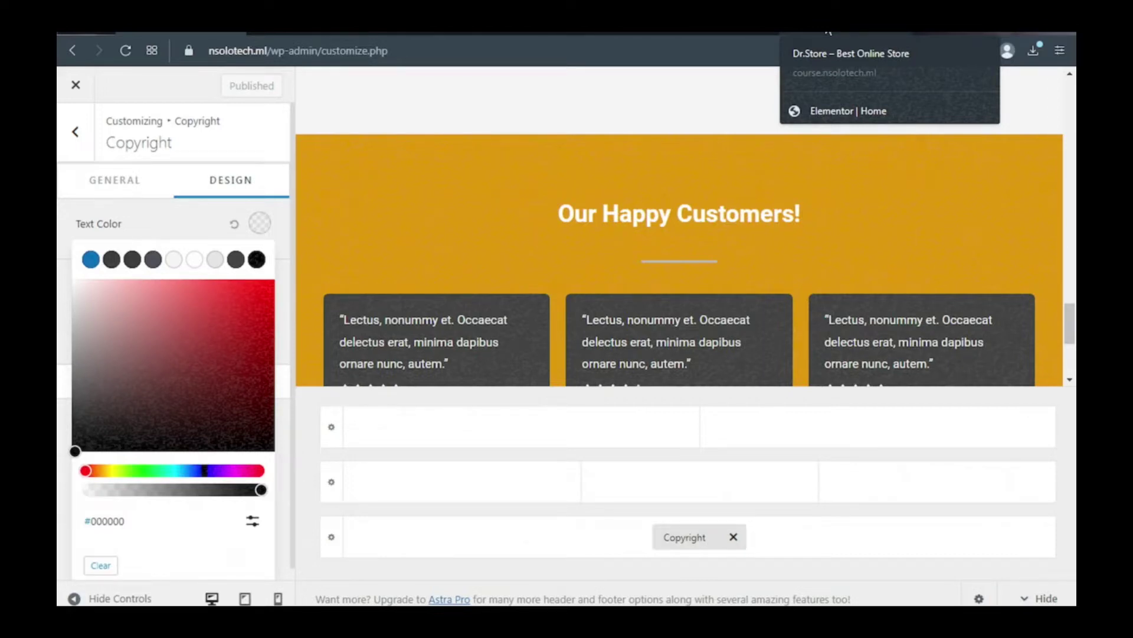
click(828, 31)
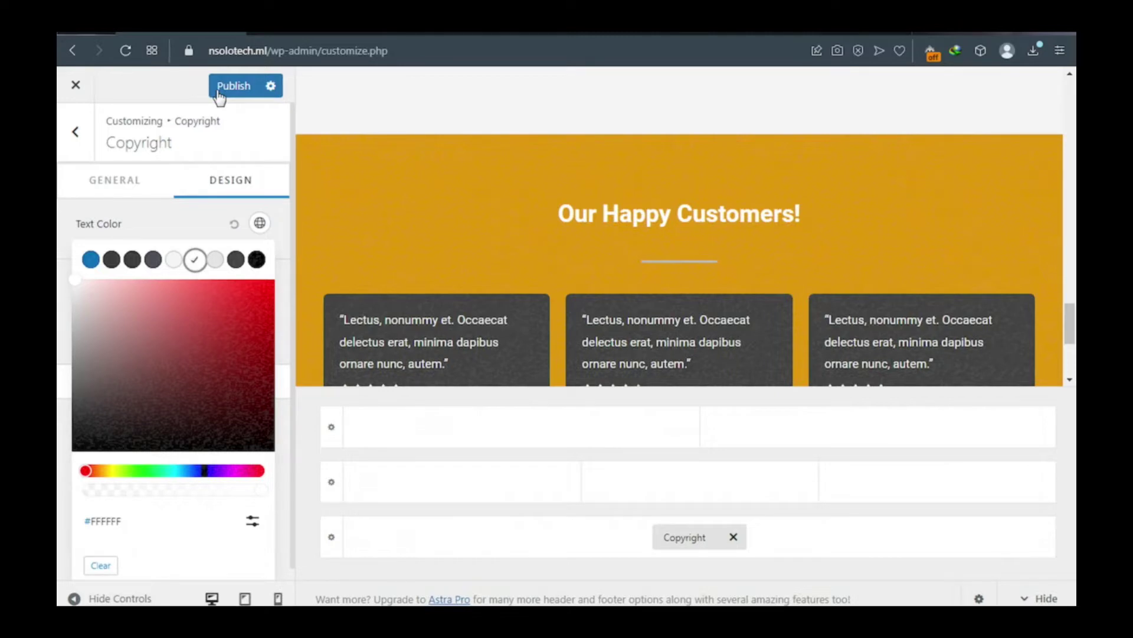
click(219, 94)
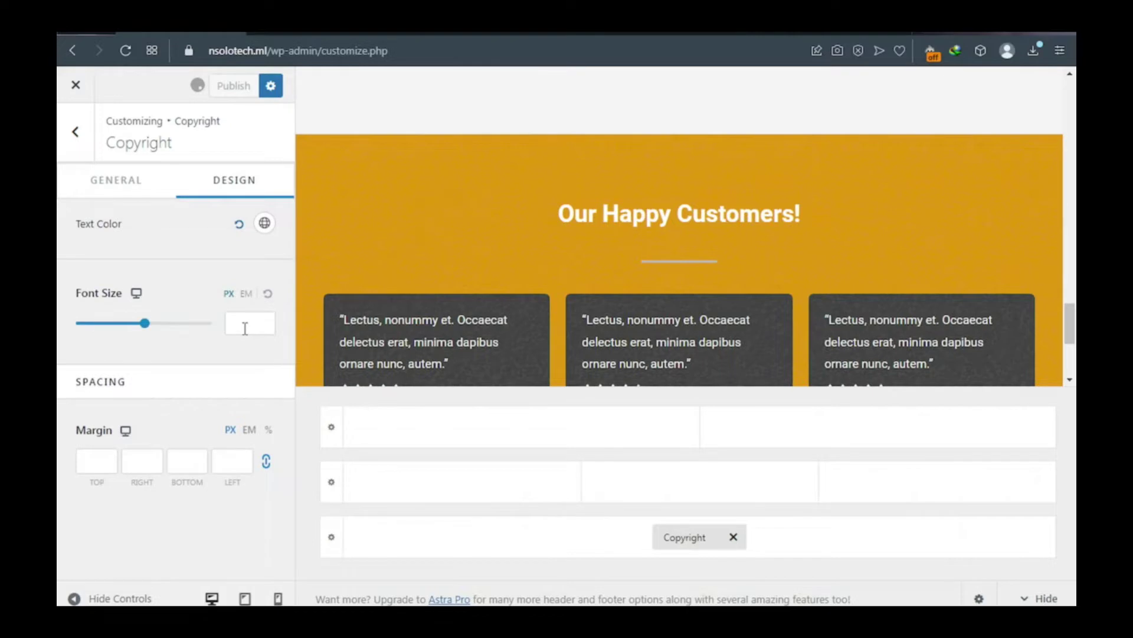
Set the background of the Below Footer row to orange #F5980B, publish it and close the customizer
click(332, 539)
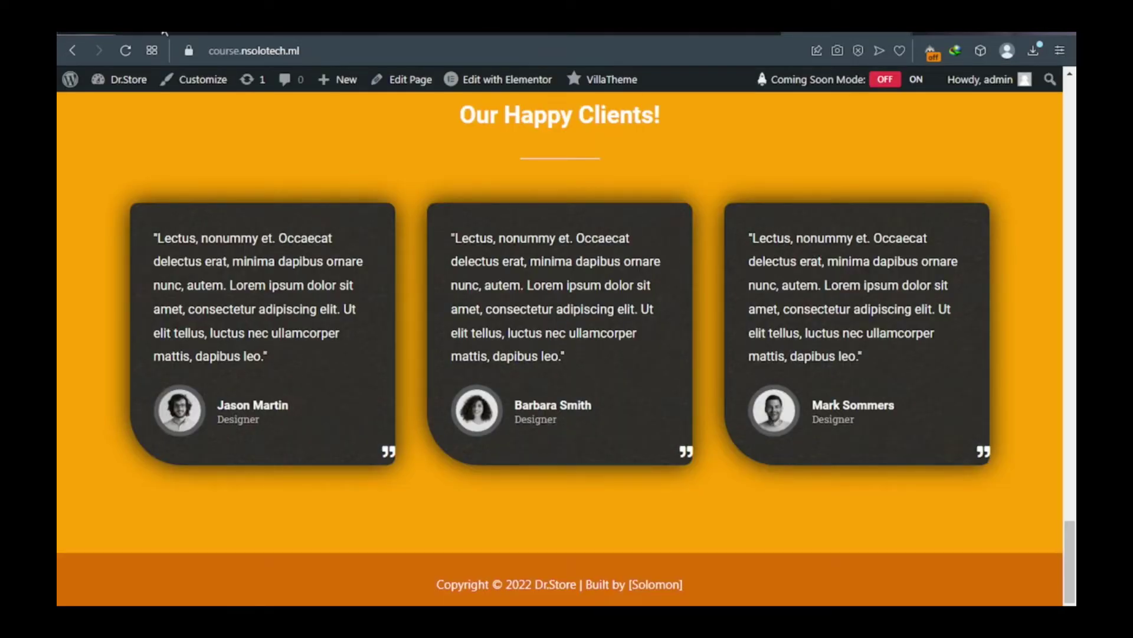
mouse_move(172, 31)
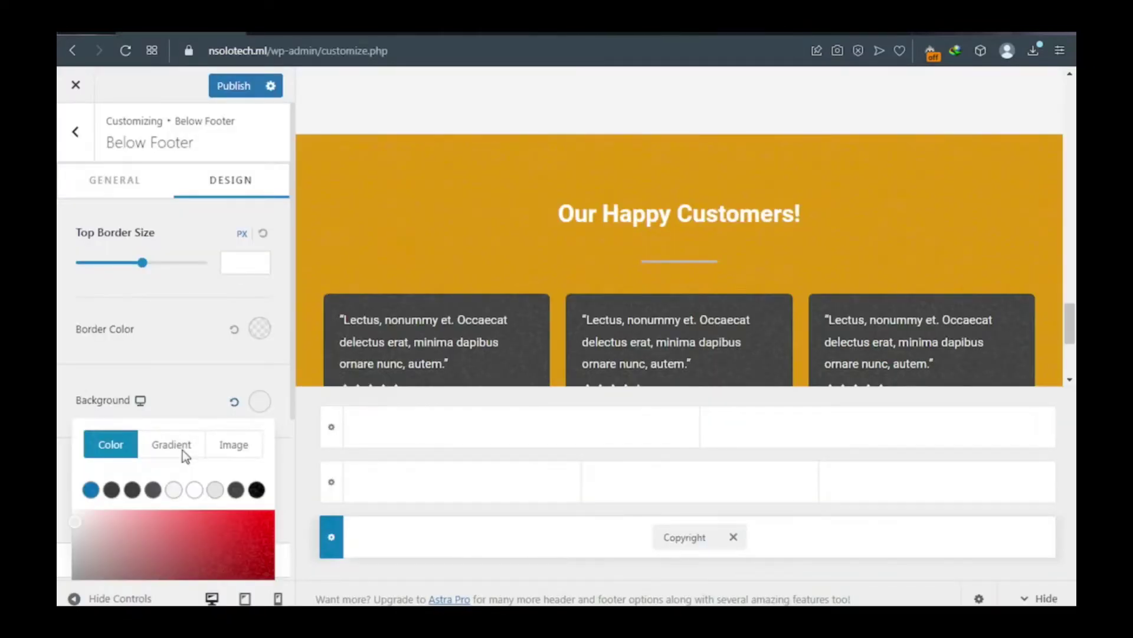
scroll(102, 537, down, 3)
scroll(102, 539, down, 2)
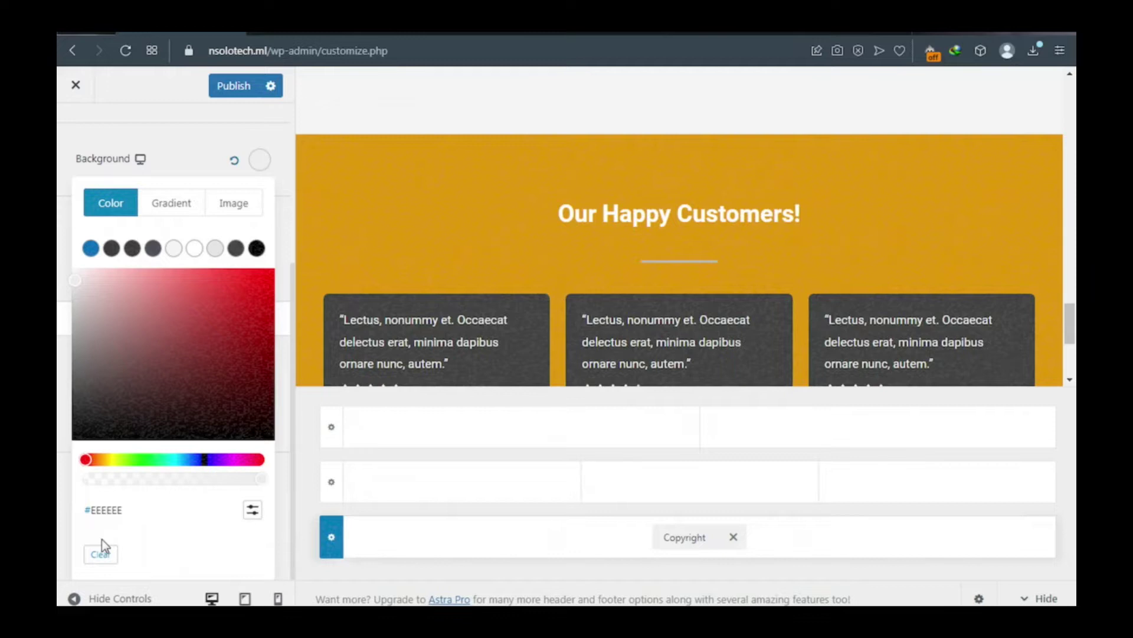
click(104, 459)
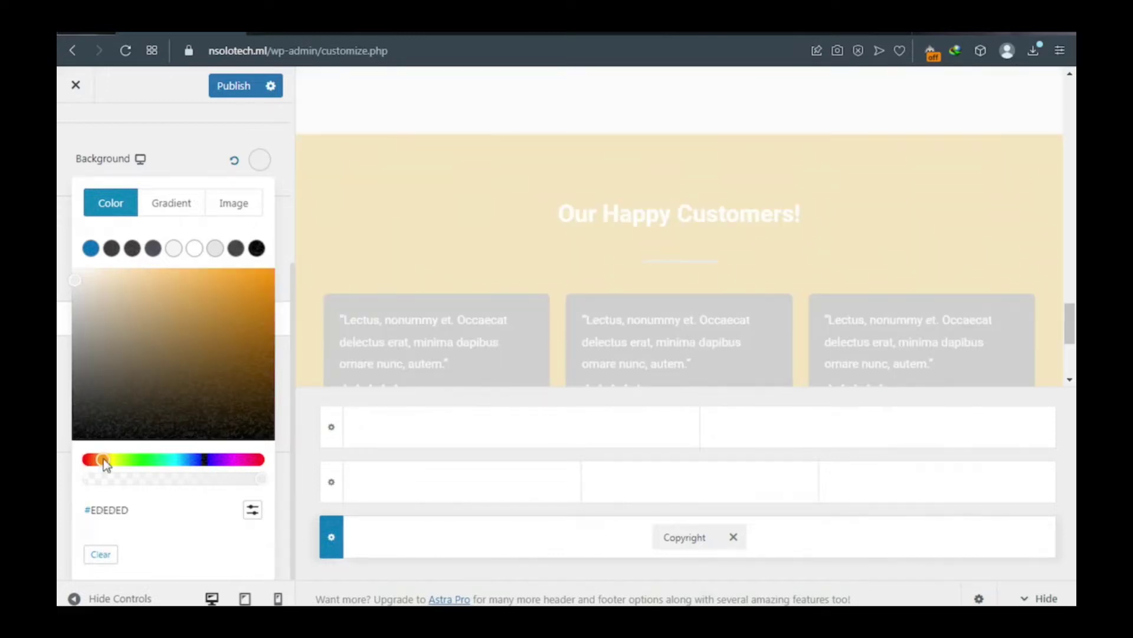
click(263, 275)
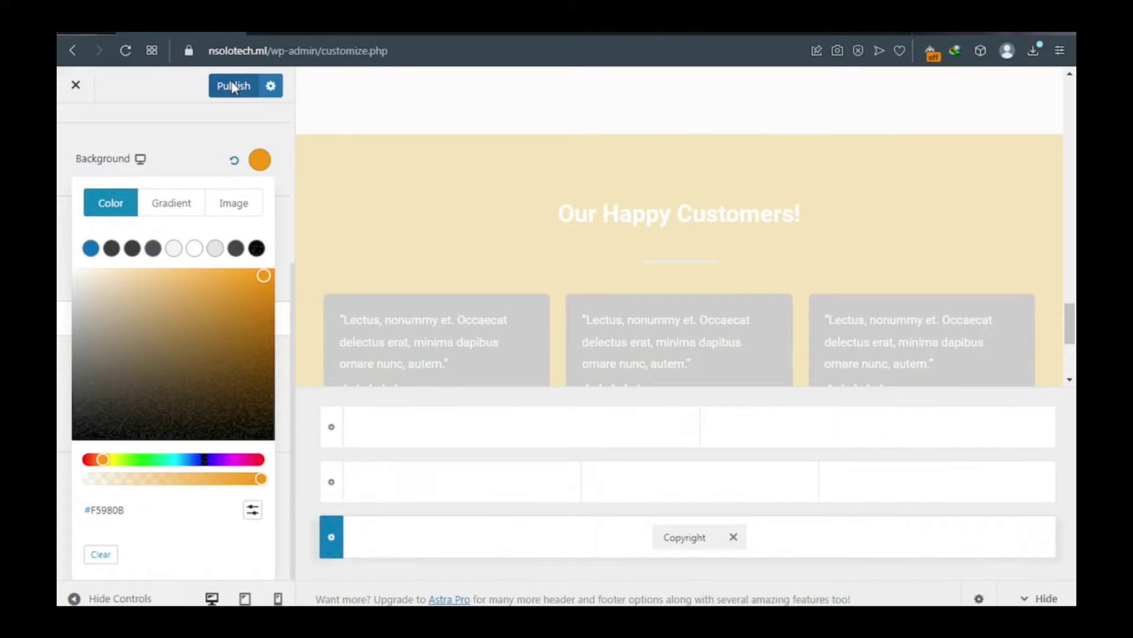
click(233, 86)
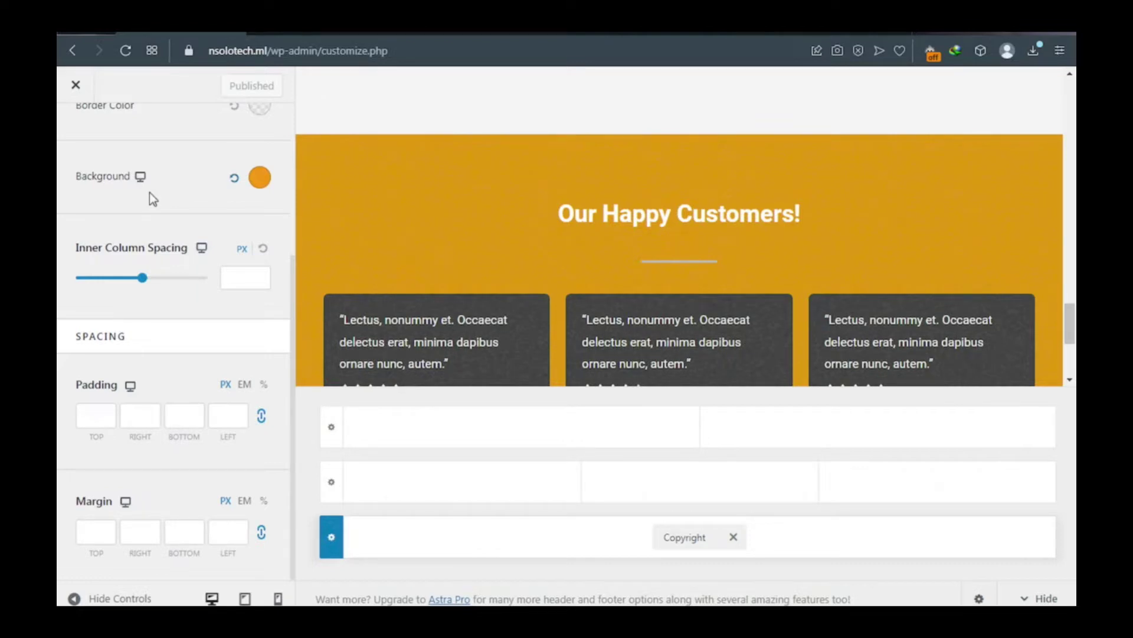
scroll(136, 178, up, 4)
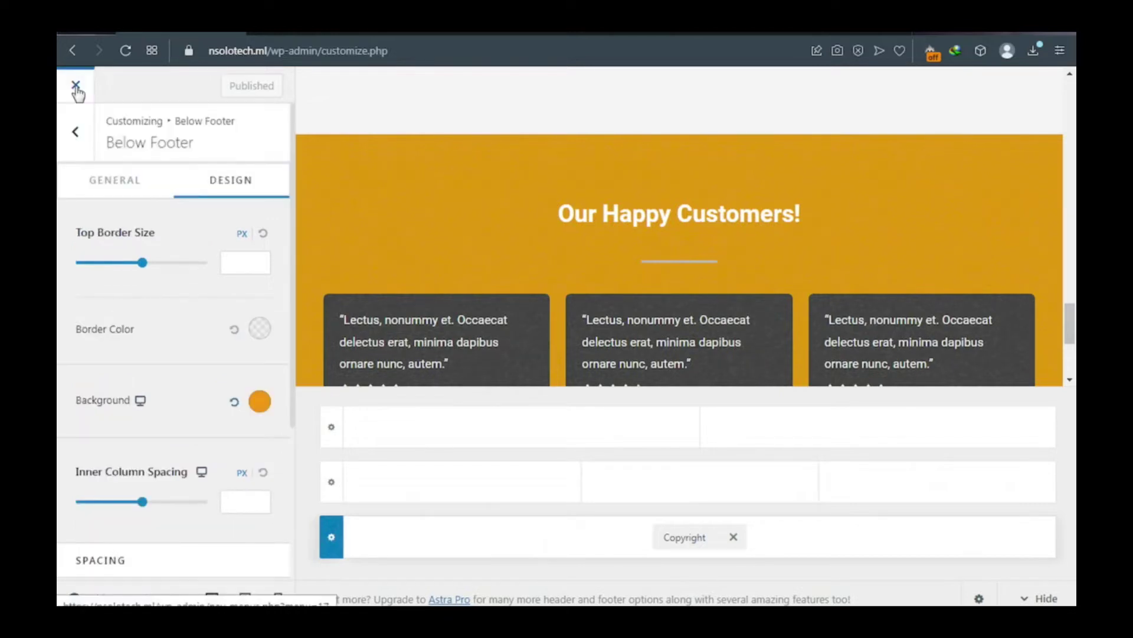
click(76, 87)
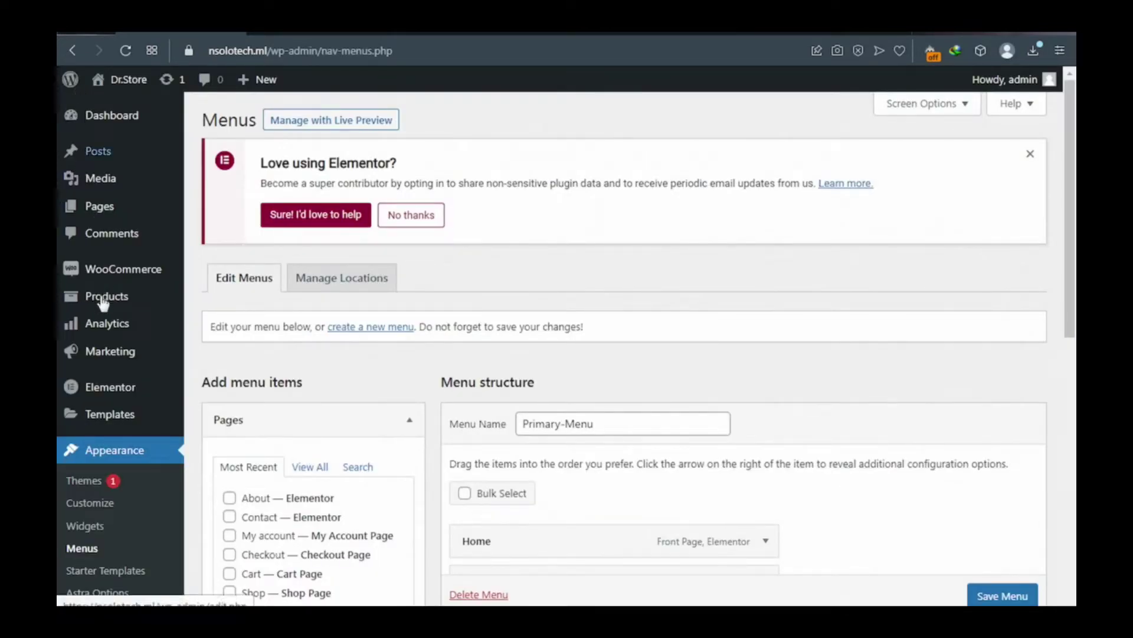
Add a new product category named Phones with the slug phones
mouse_move(102, 303)
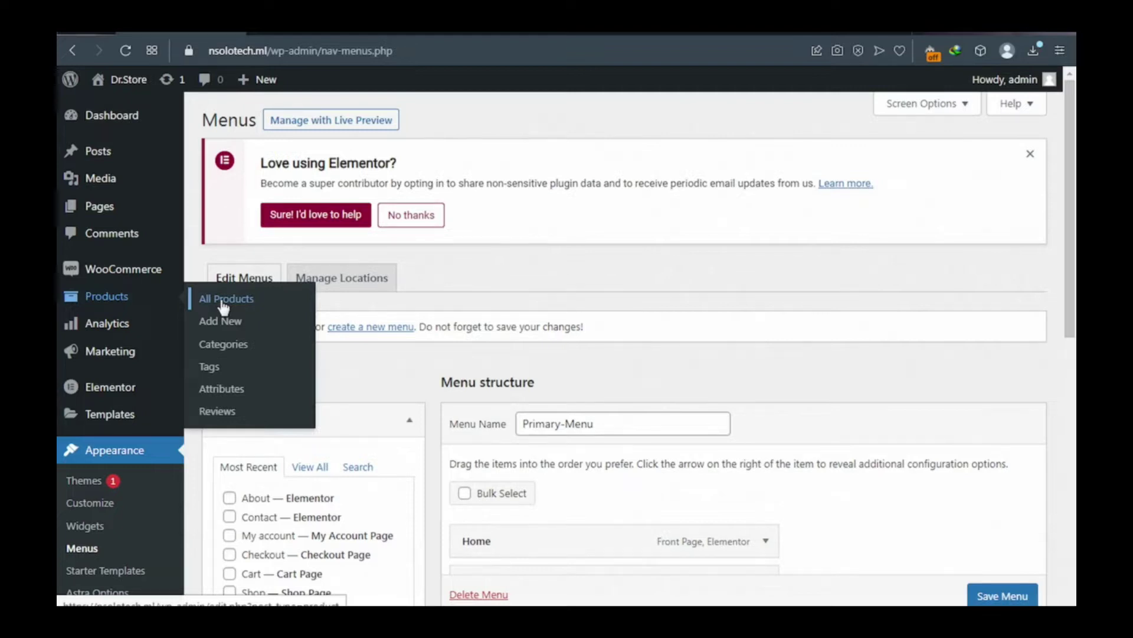
click(223, 345)
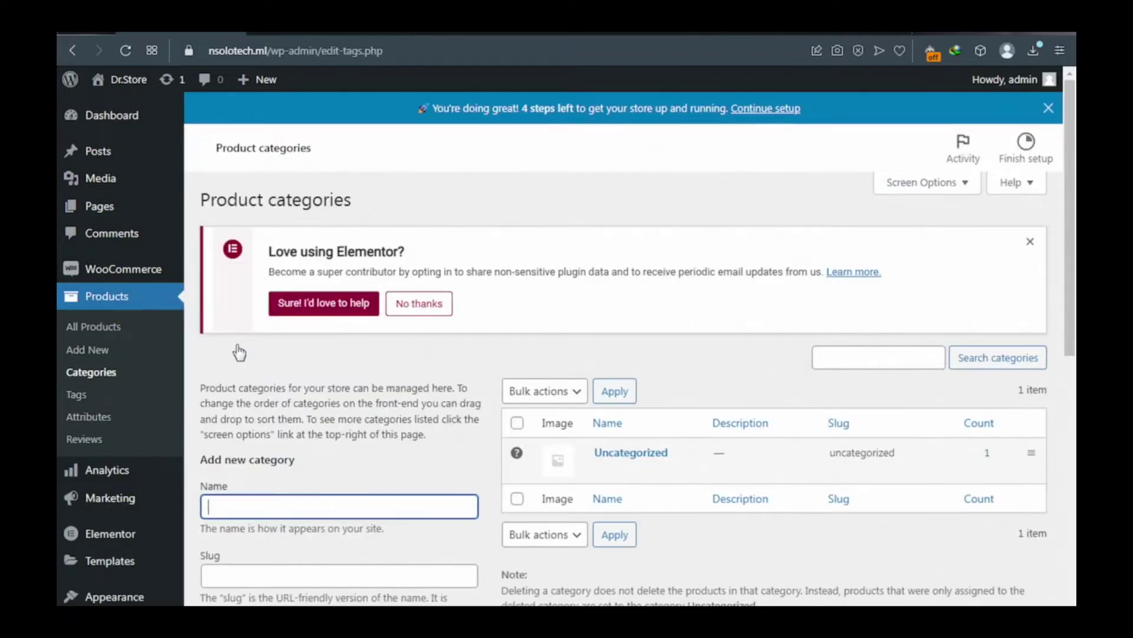
scroll(244, 366, down, 4)
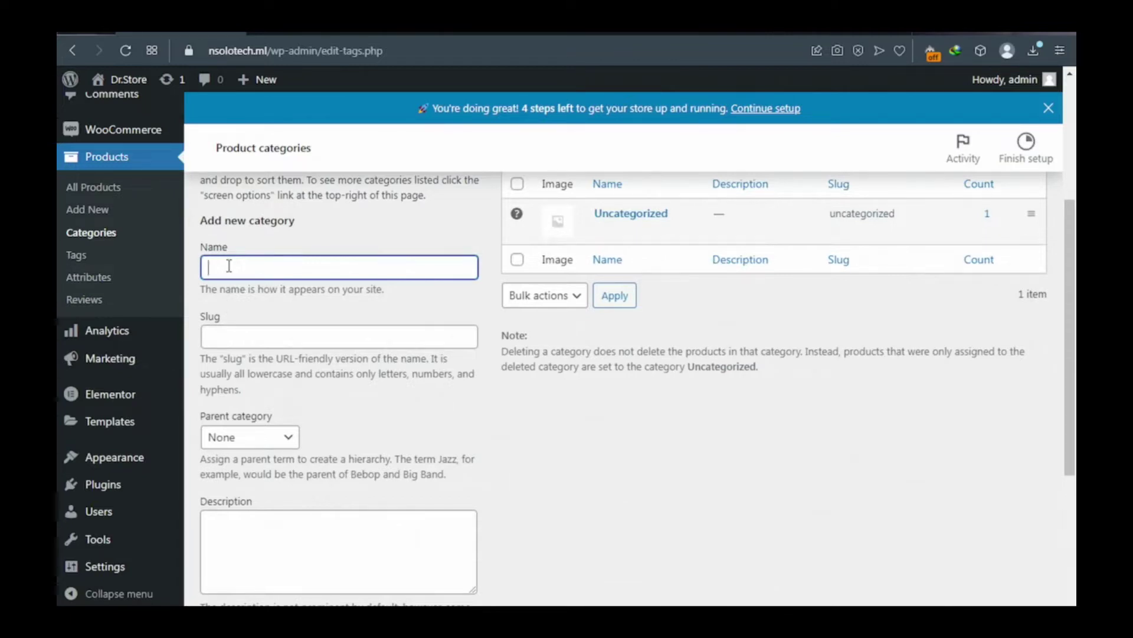
text(Phones)
click(226, 336)
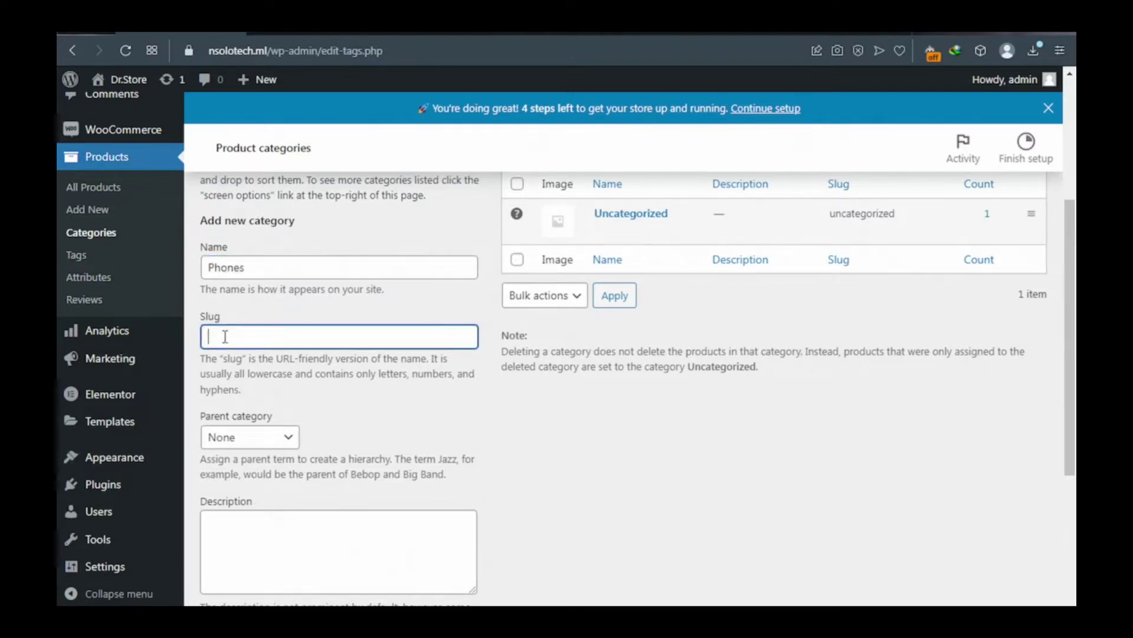
text(phones)
scroll(389, 322, up, 4)
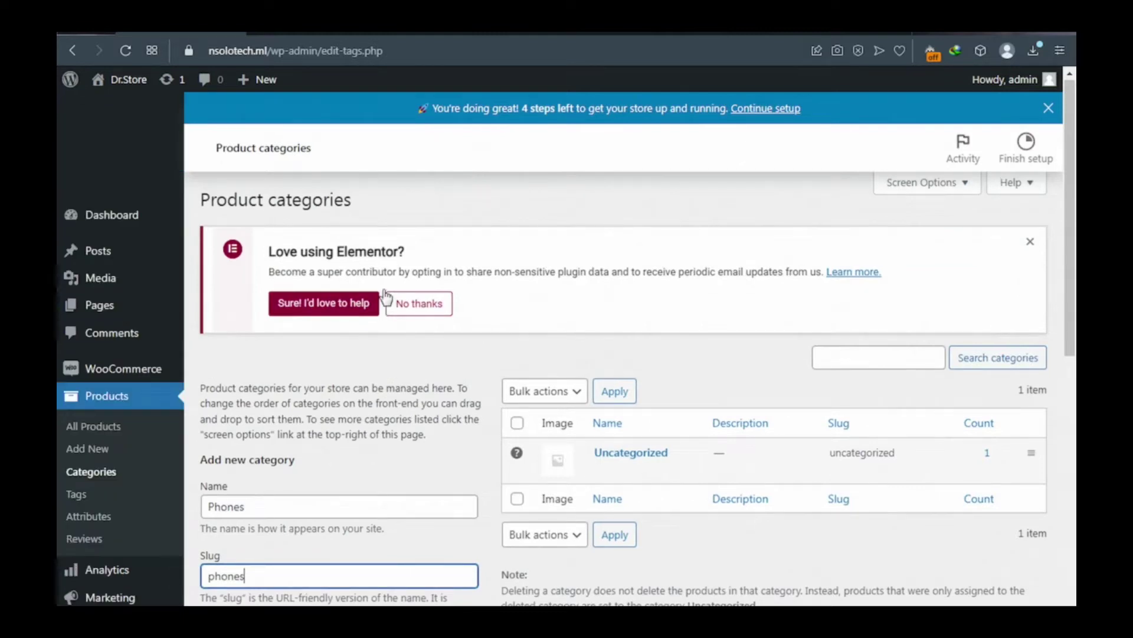
scroll(248, 549, down, 8)
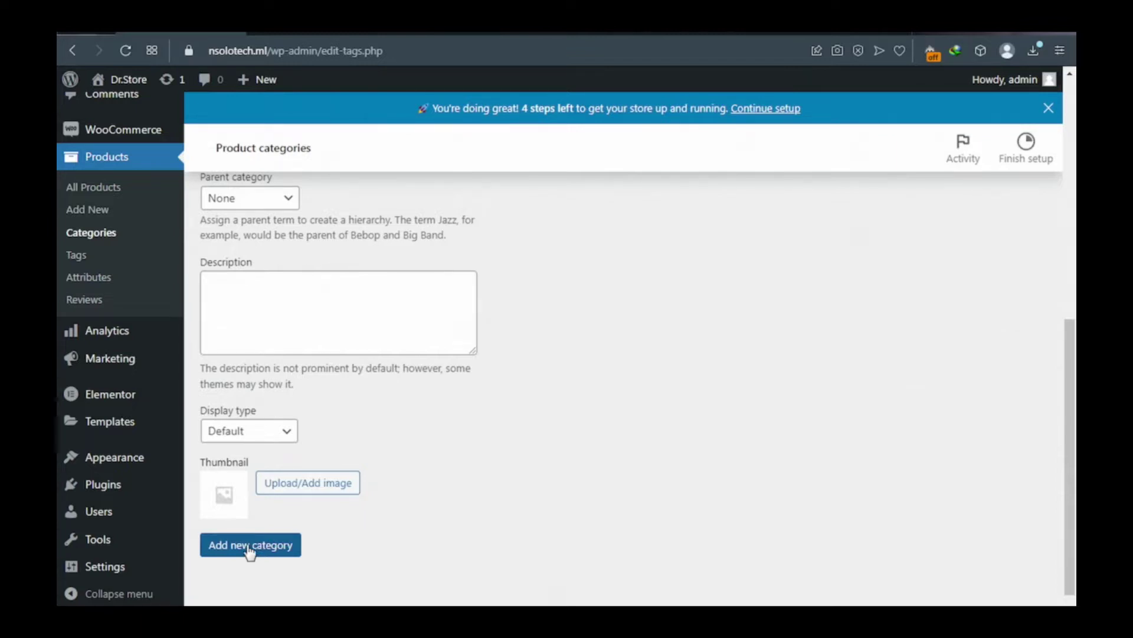
click(250, 551)
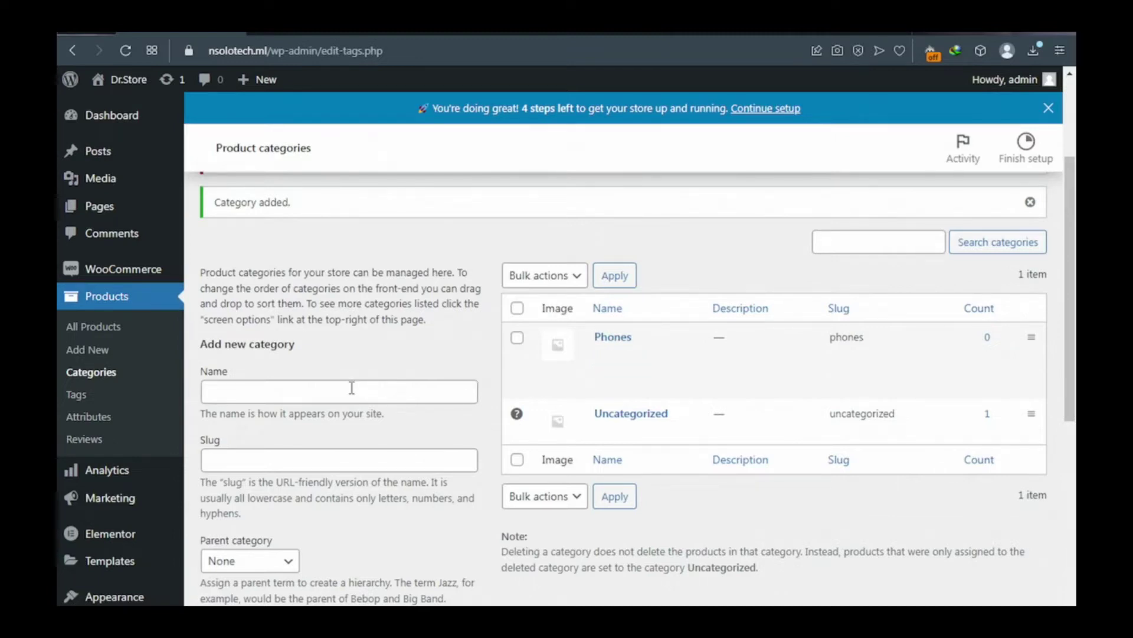
Add a new product category named Watches with the slug watches
mouse_move(585, 347)
click(258, 393)
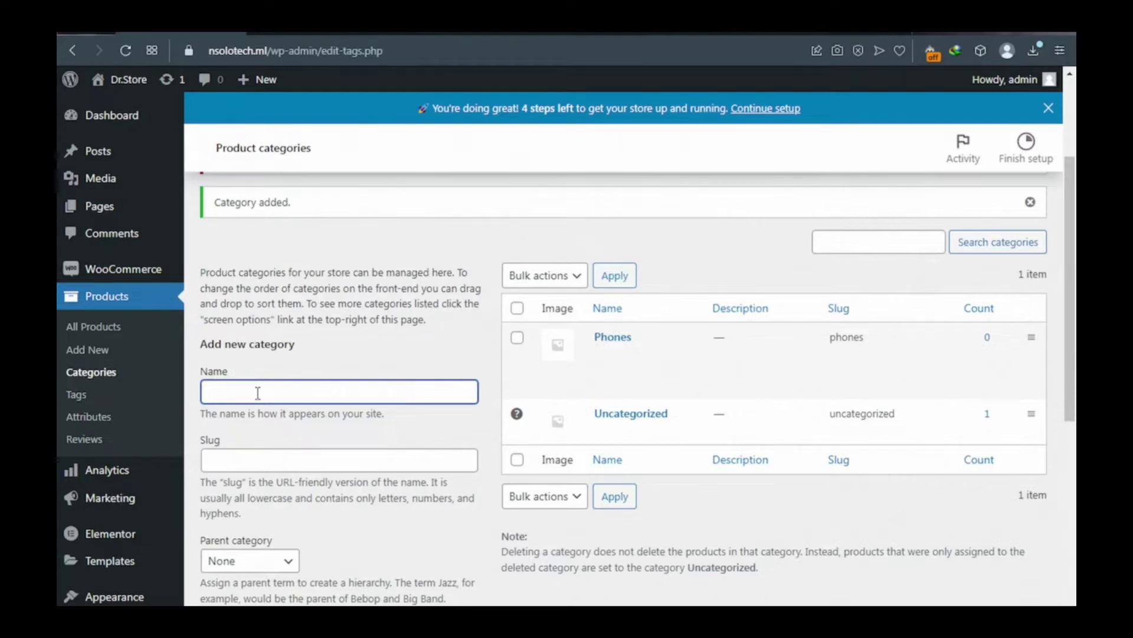
text(Watches)
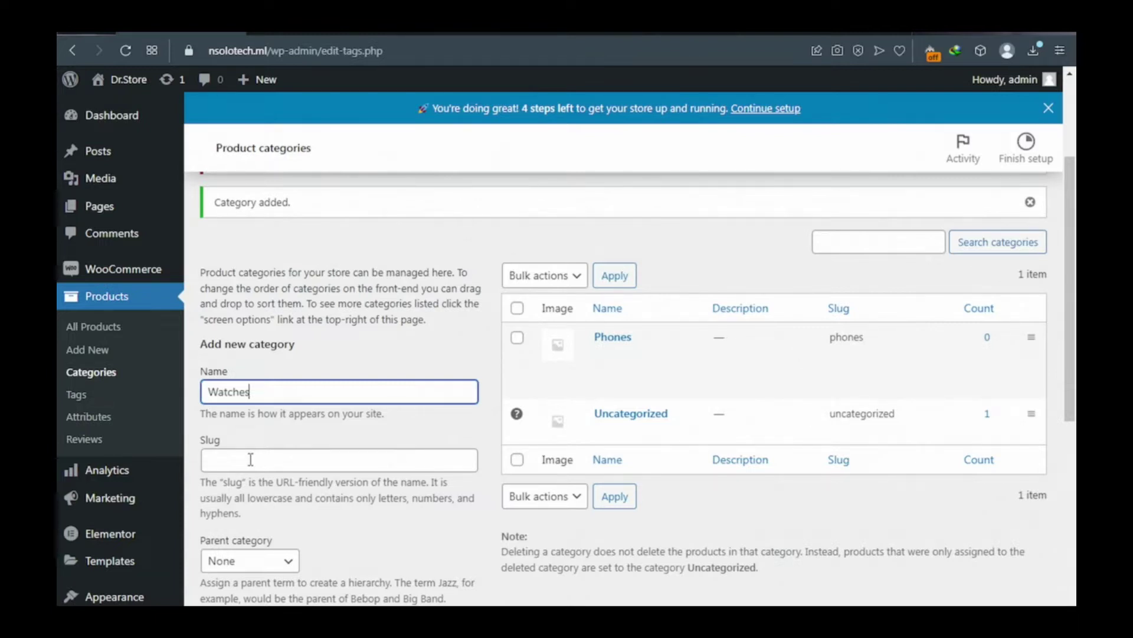
click(250, 459)
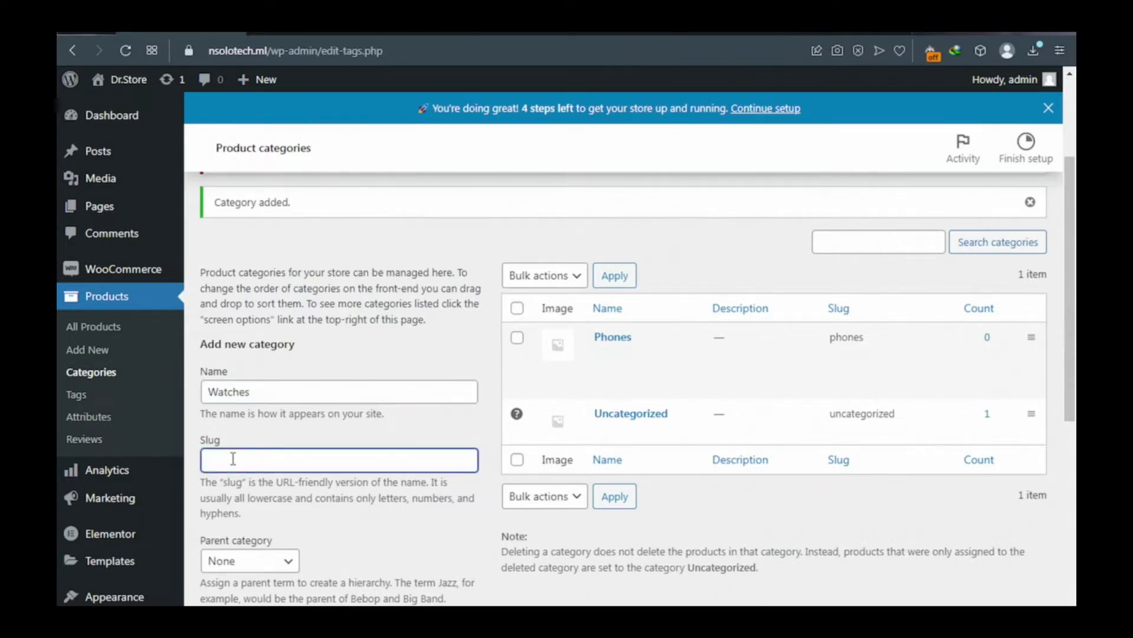
text(wa)
text(tches)
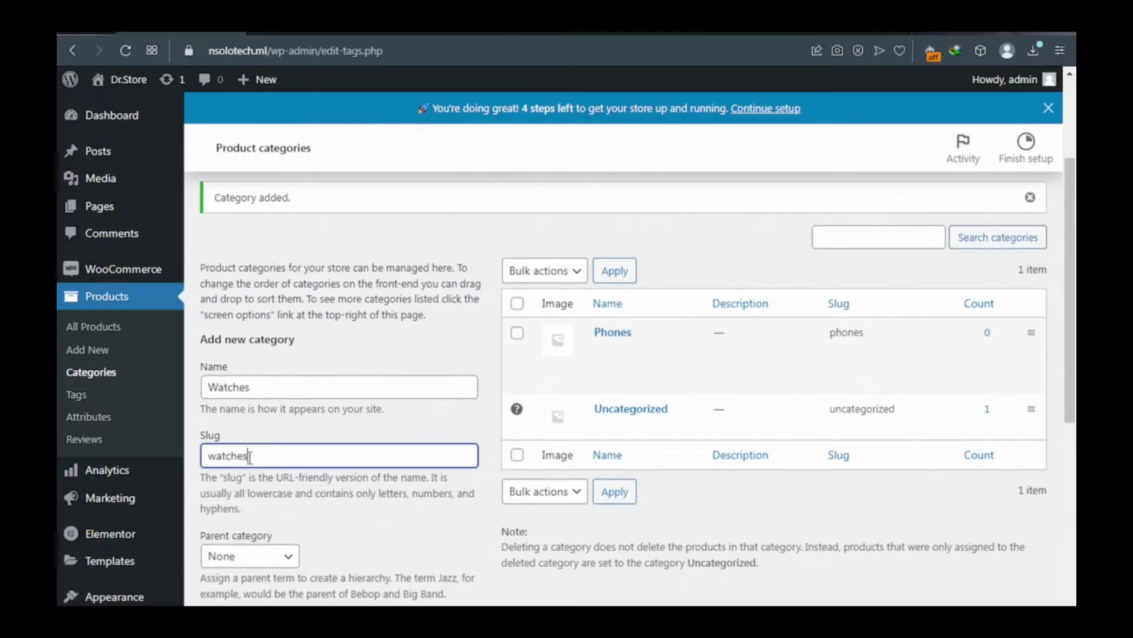
scroll(252, 463, down, 5)
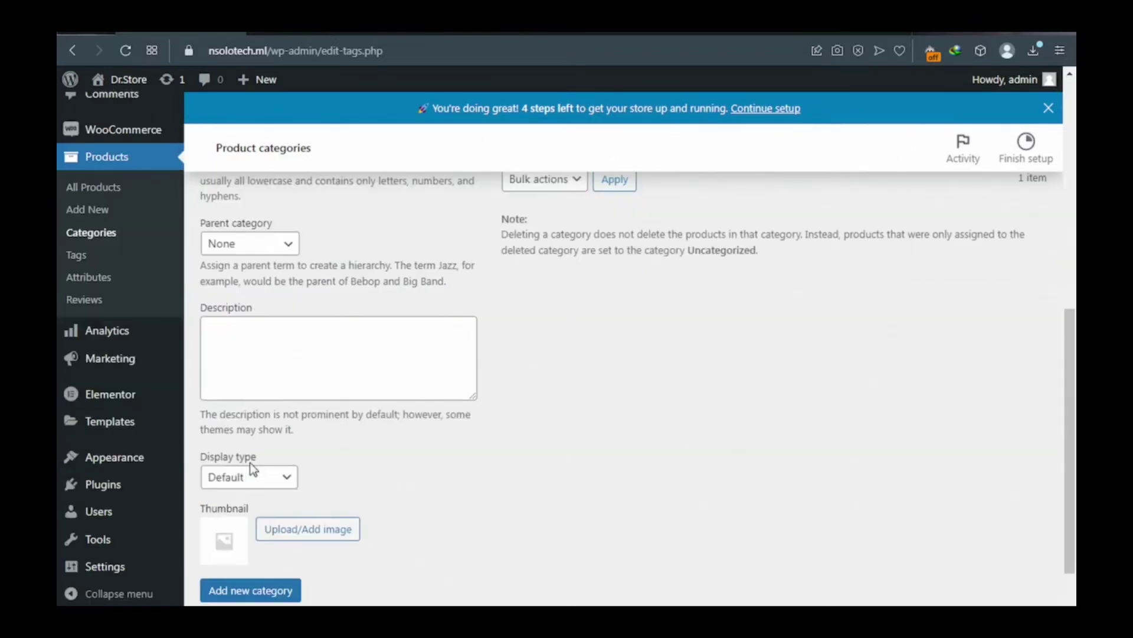
scroll(250, 463, down, 1)
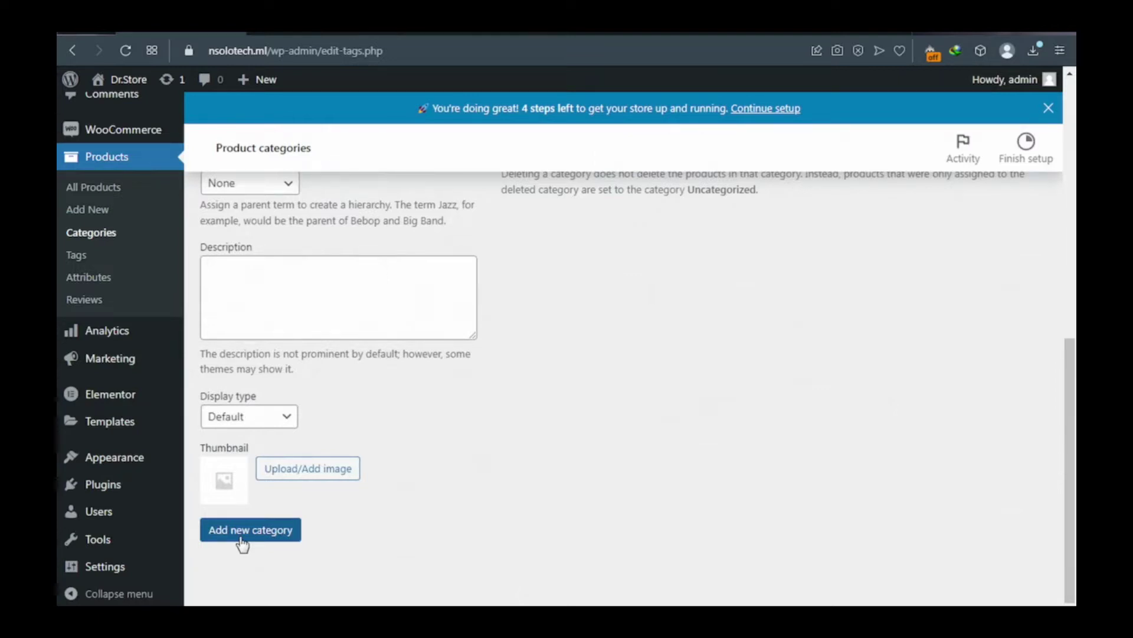
click(239, 542)
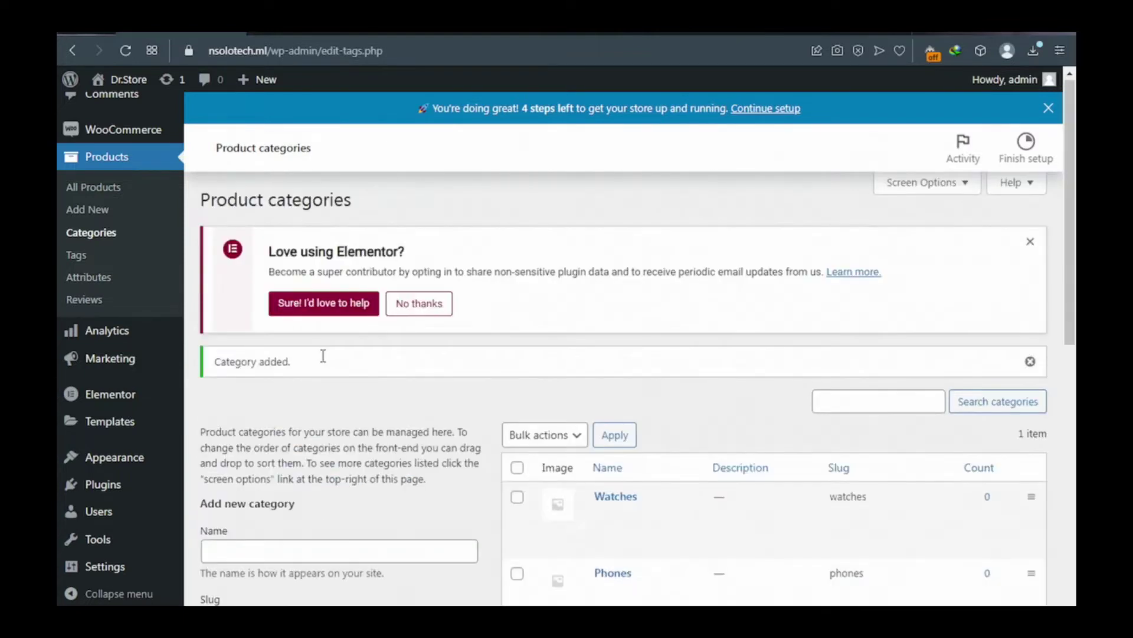
Add a new product category named Bags with the slug bags
scroll(323, 356, down, 3)
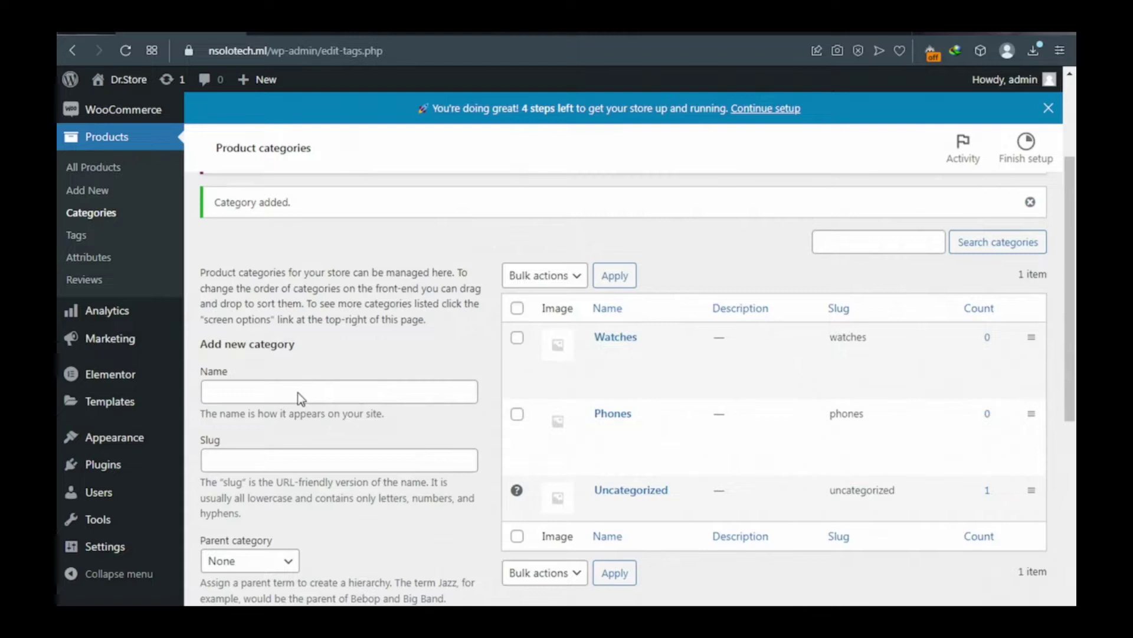
click(220, 395)
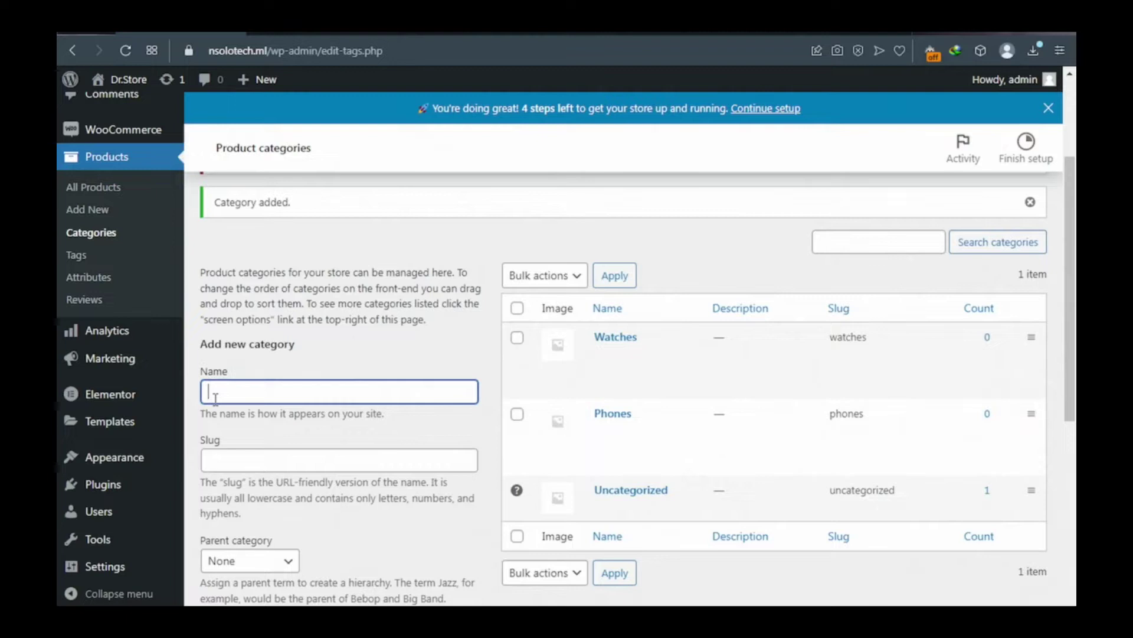
text(B)
text(ags)
click(244, 459)
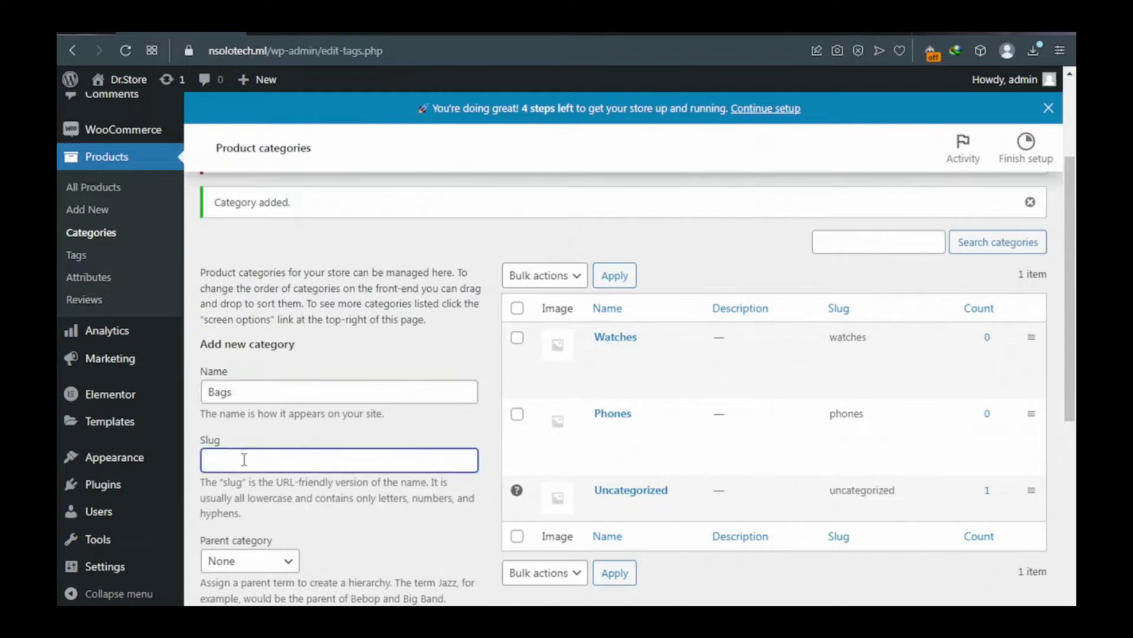
text(bags)
key(Tab)
key(Tab)
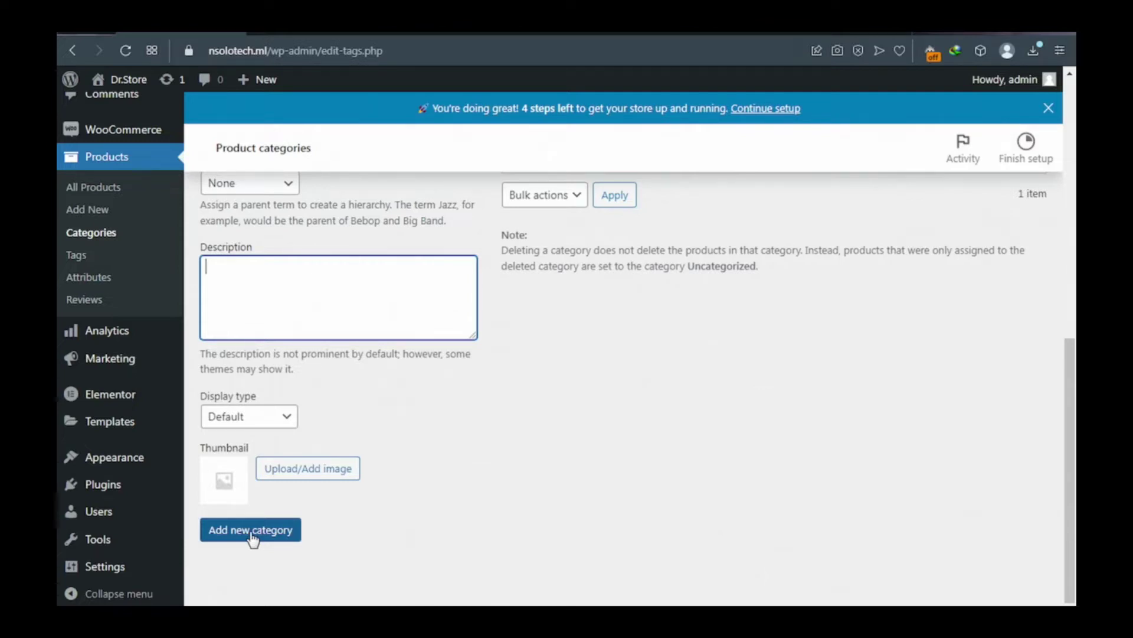
scroll(286, 392, up, 8)
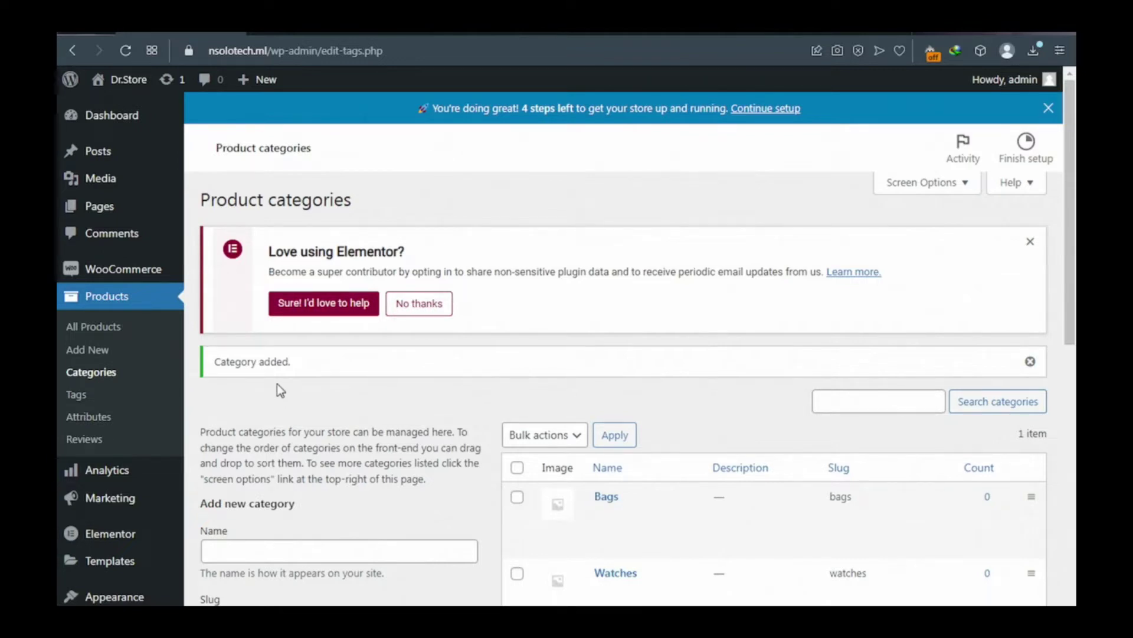
Start a new store product and name it Product1
click(87, 350)
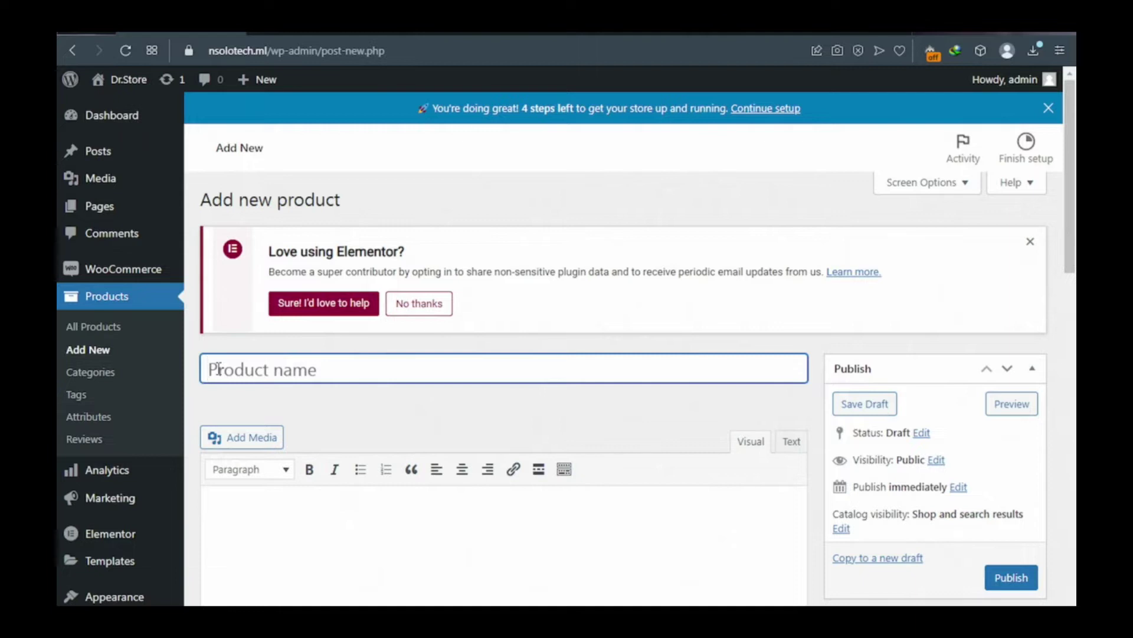
text(Best)
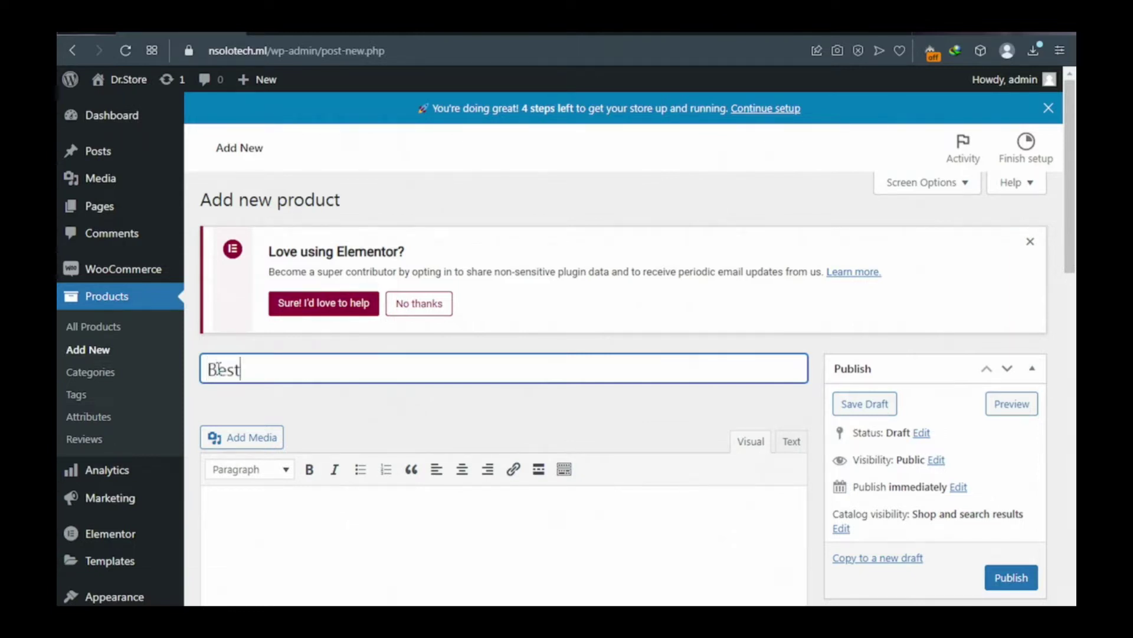
text( Iphones)
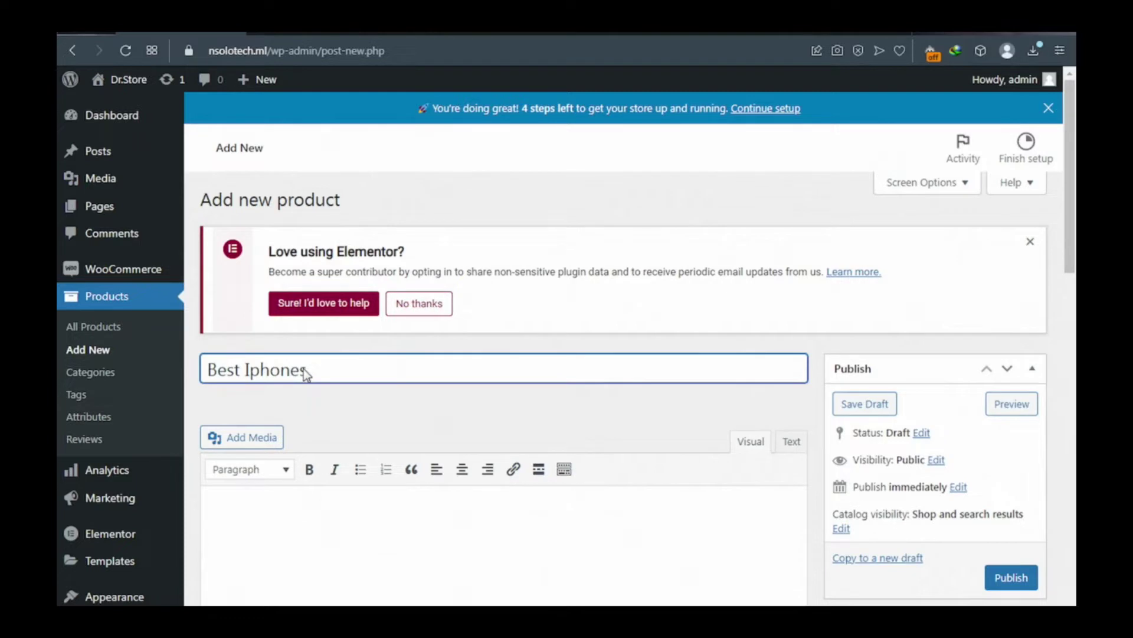
drag(308, 370, 211, 373)
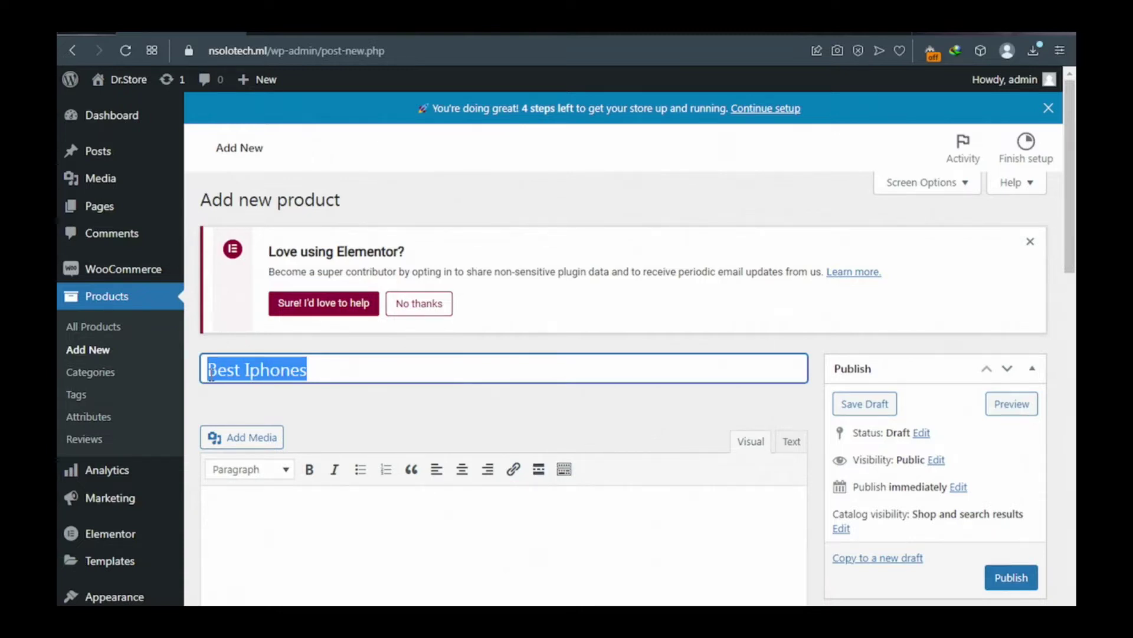
text(Product1)
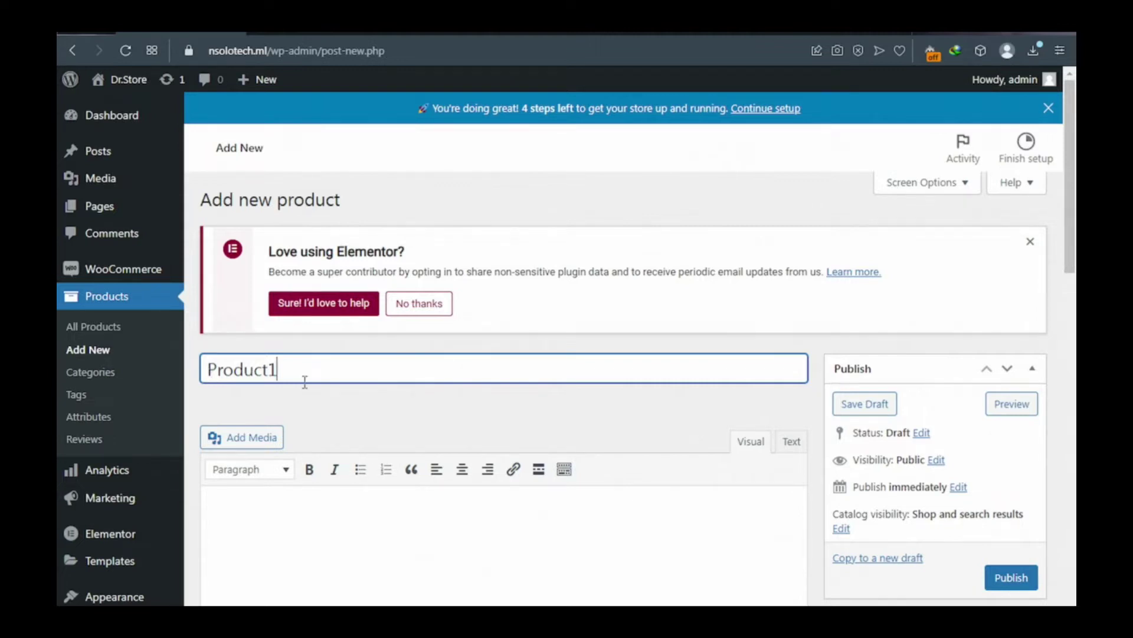
Copy the placeholder text of the first client testimonial on the Dr.Store reference site and paste it as the product's main description
scroll(305, 382, down, 3)
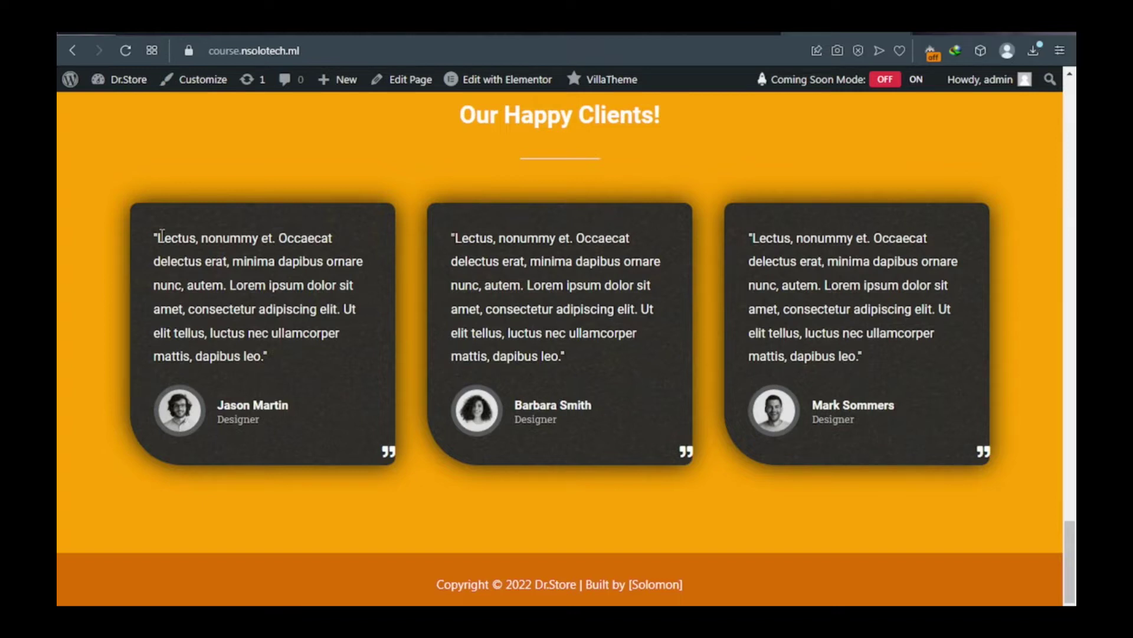
drag(157, 239, 254, 354)
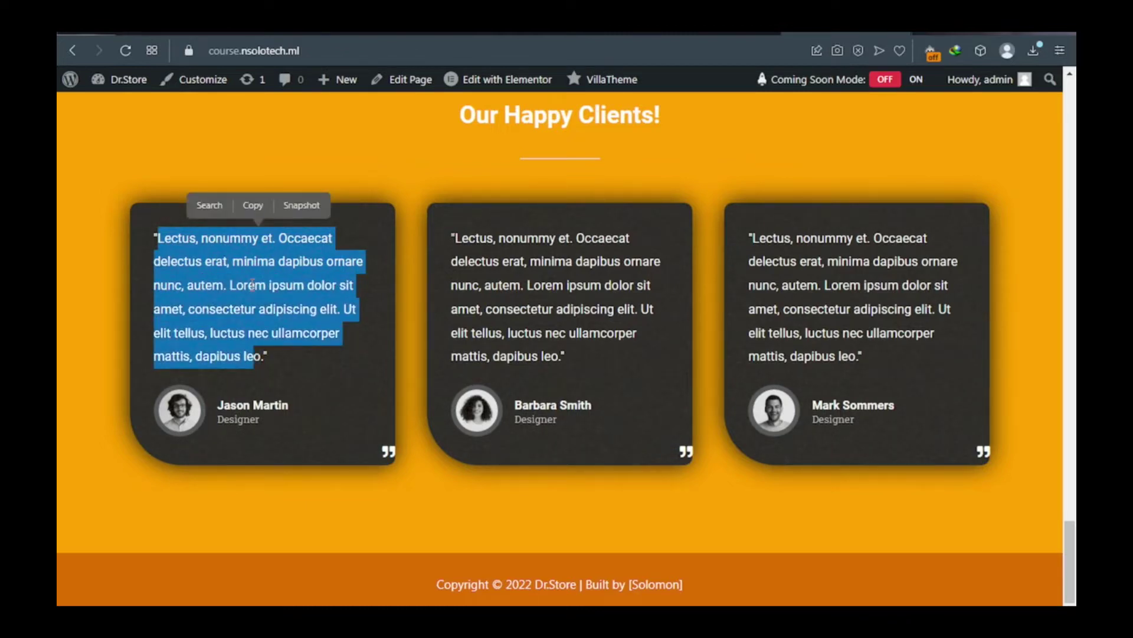
click(253, 205)
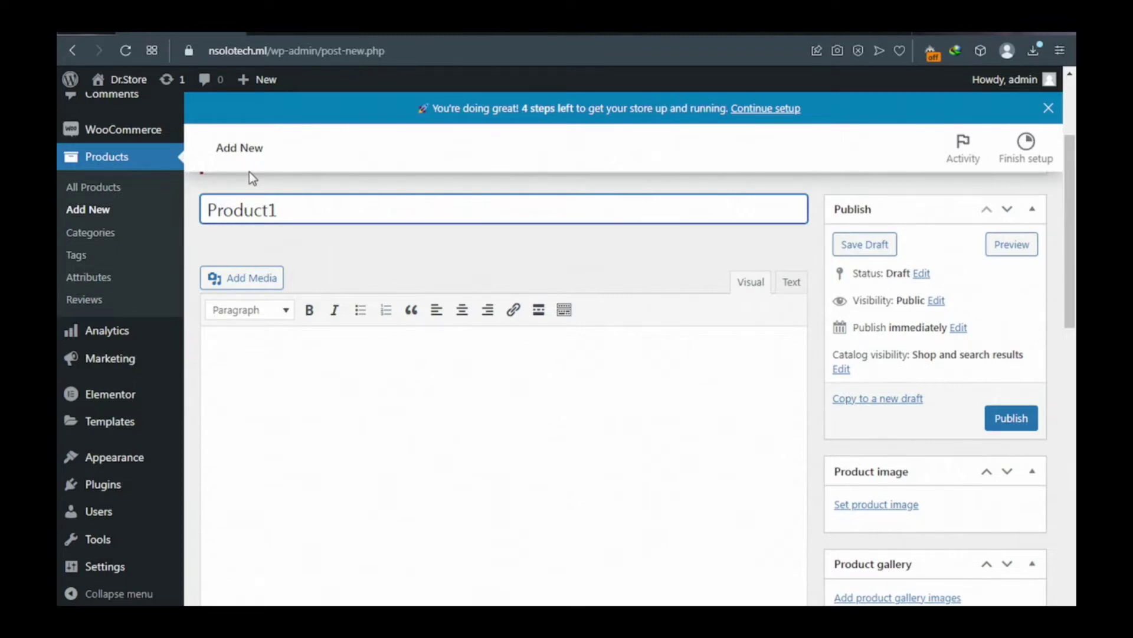
click(244, 355)
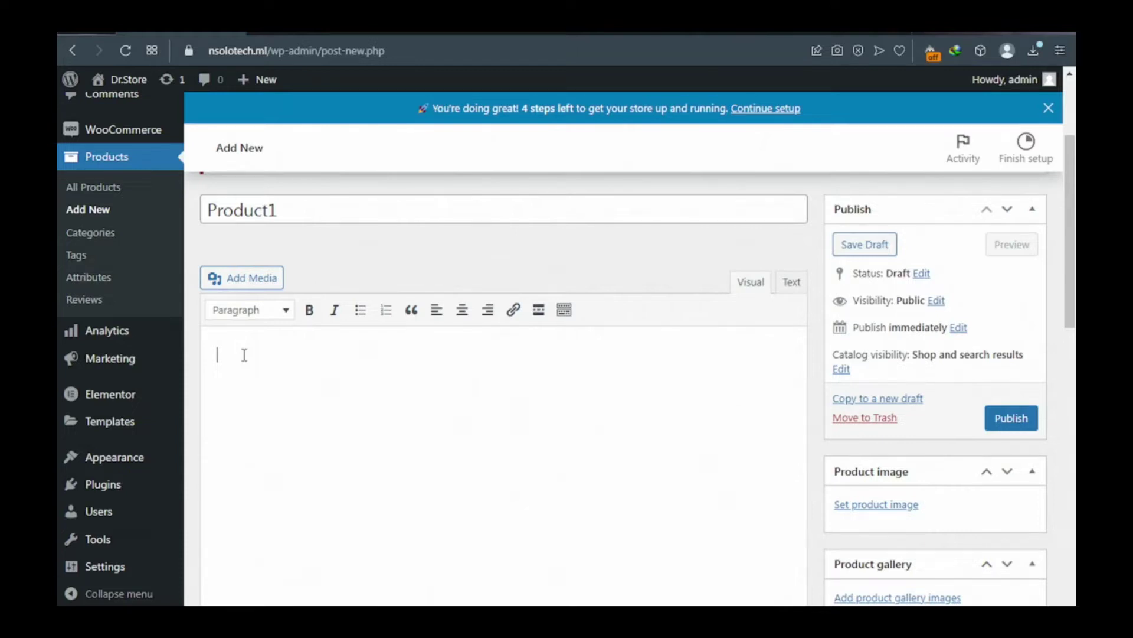
text(Lectus, nonummy et. Occaecat delectus erat, minima dapibus ornare nunc, autem. Lorem ipsum dolor sit amet, consectetur adipiscing elit. Ut elit tellus, luctus nec ullamcorper mattis, dapibus le)
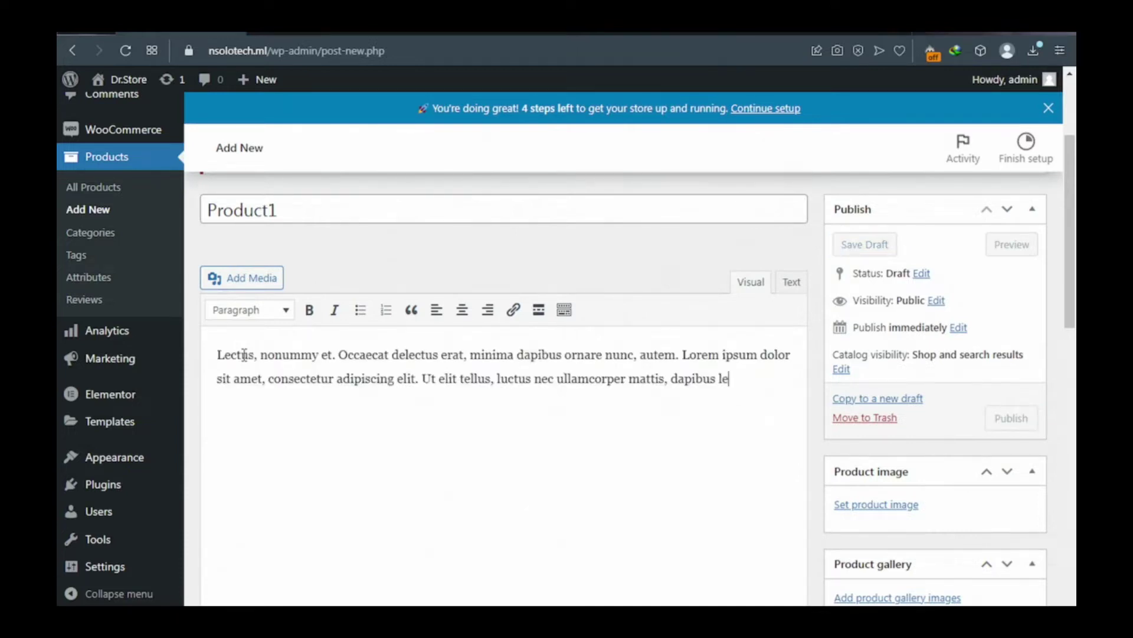
key(ctrl+a)
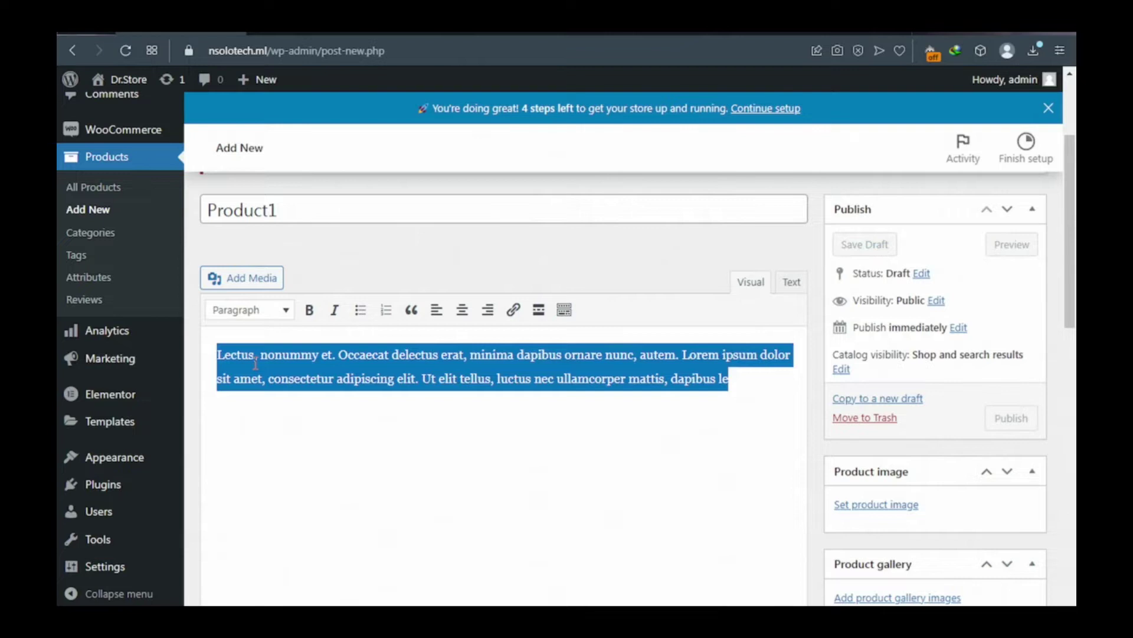
click(280, 379)
scroll(348, 411, down, 1)
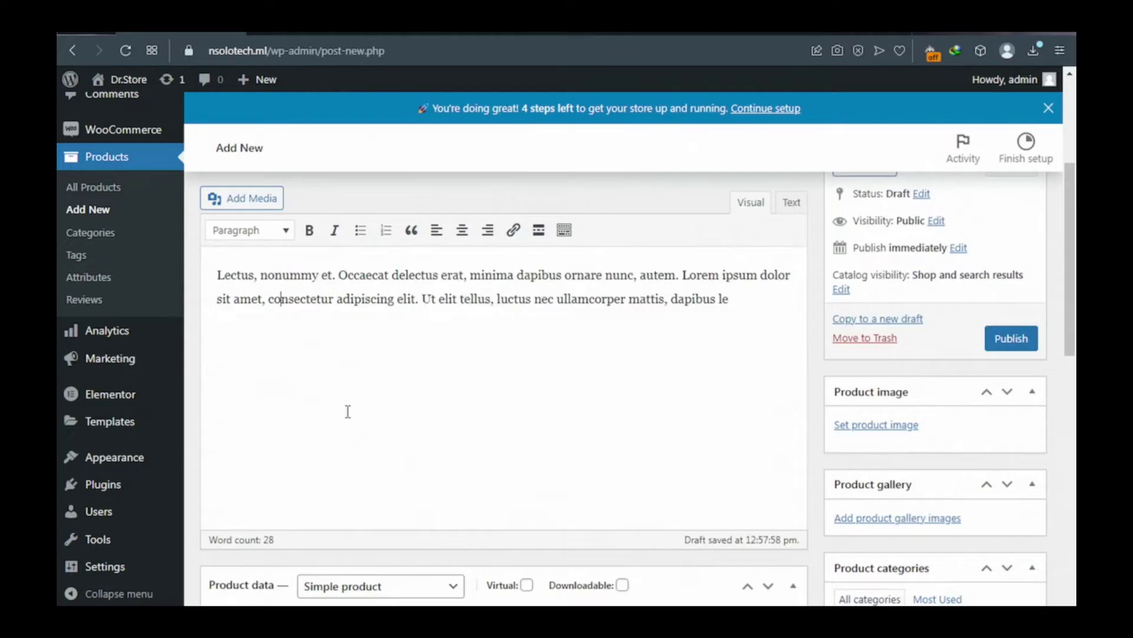
Set the gold iPhone picture item5.jpg from the media library as the product image
scroll(946, 390, down, 1)
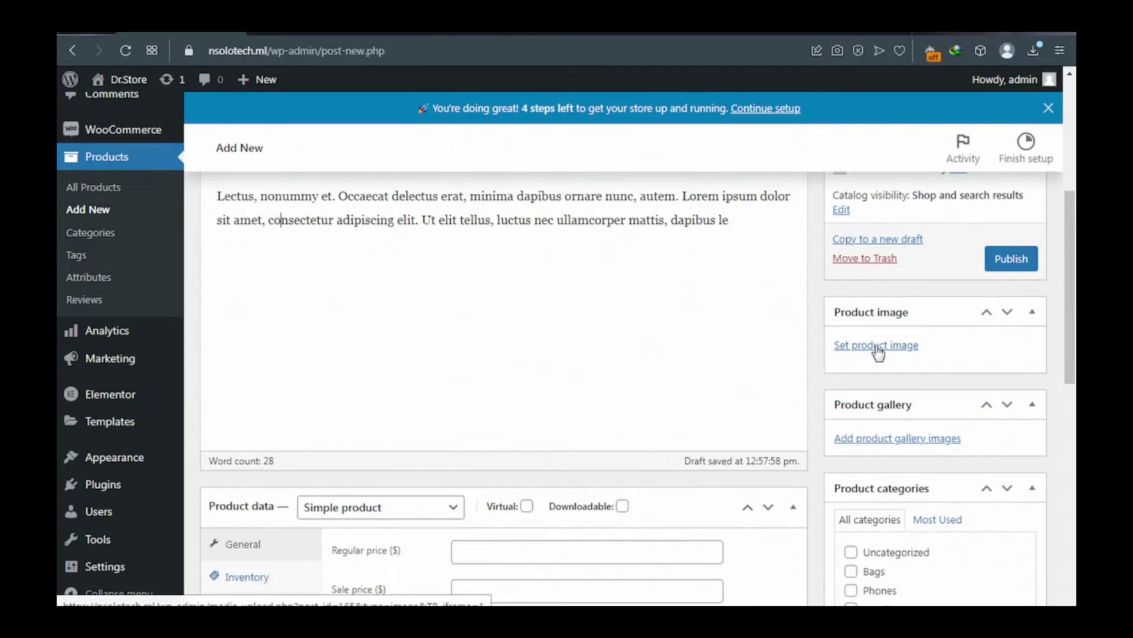
click(878, 348)
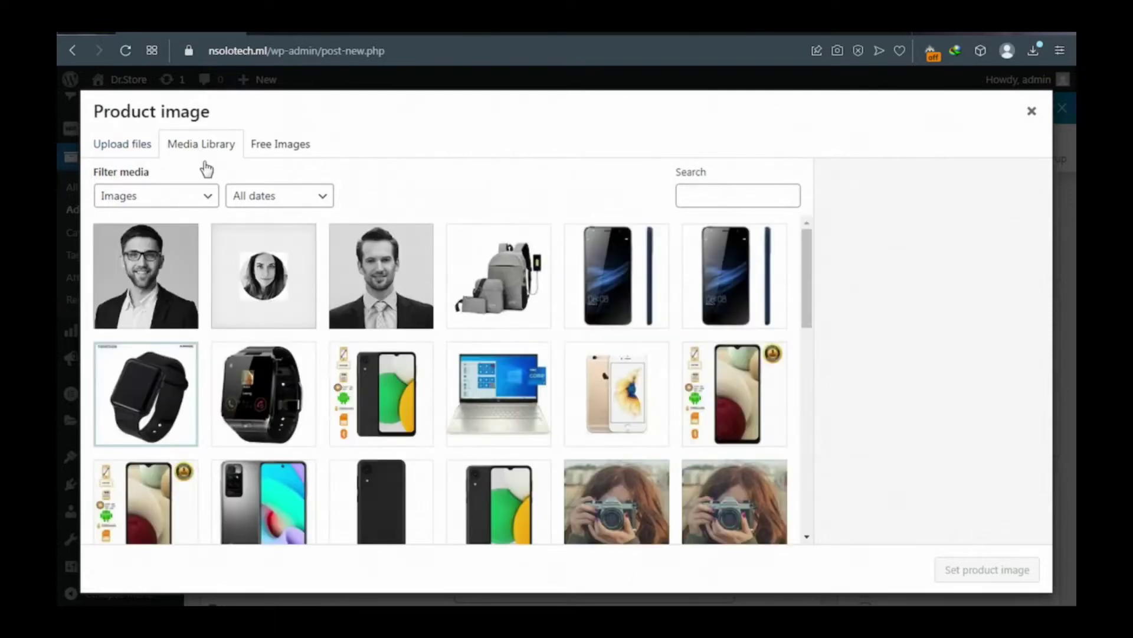
click(618, 405)
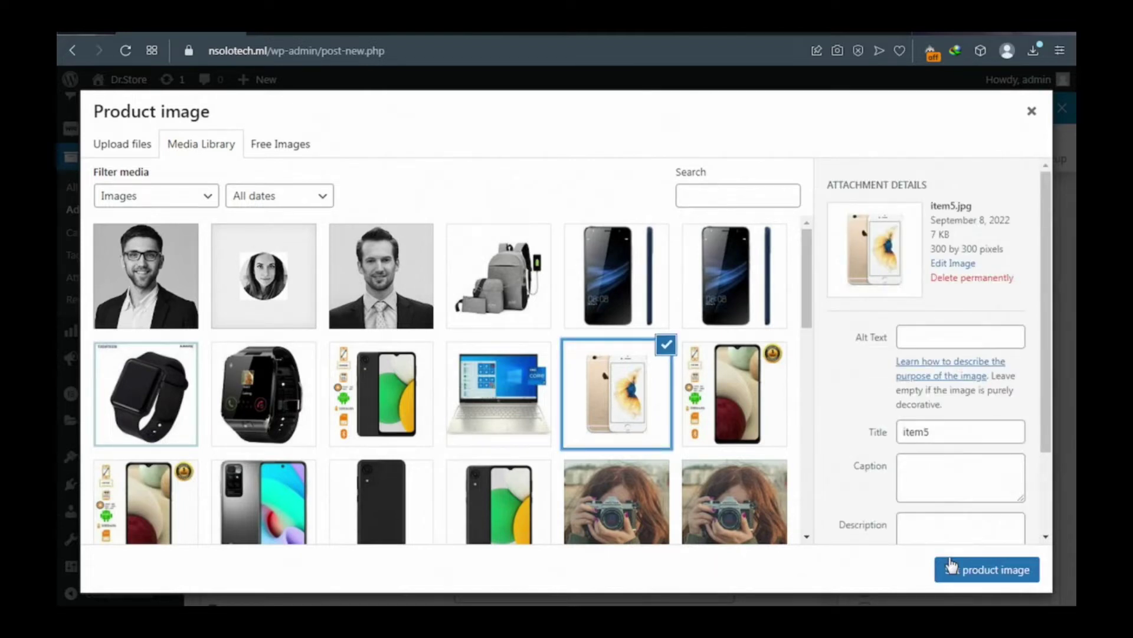
click(951, 567)
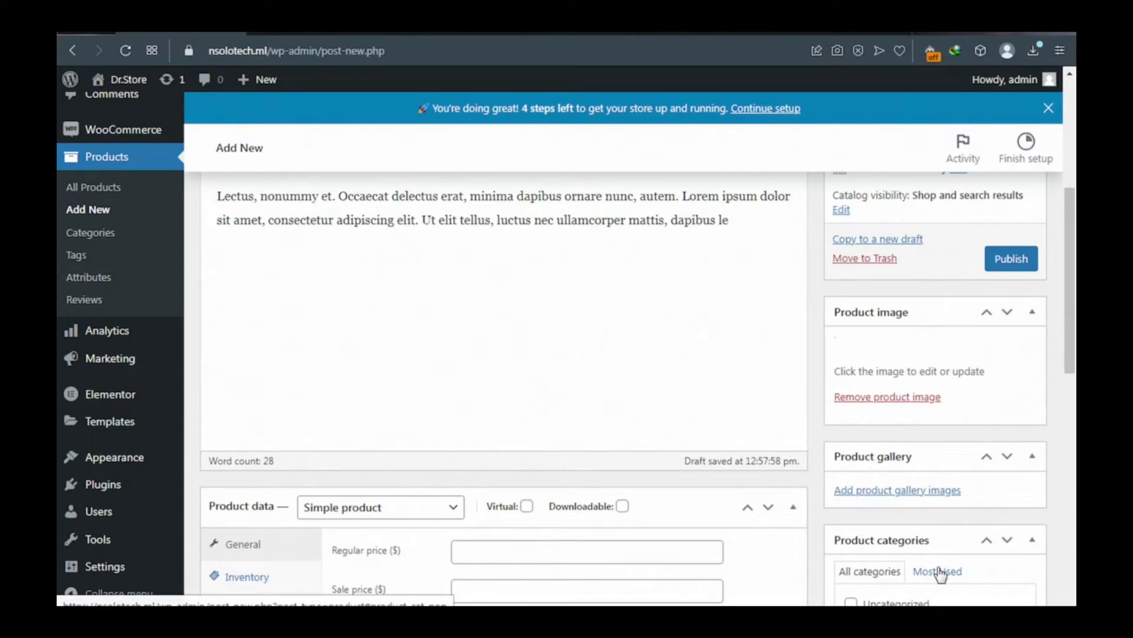
Set the product's regular price to 200 dollars and check how prices are shown on the Dr.Store reference site
scroll(515, 238, down, 5)
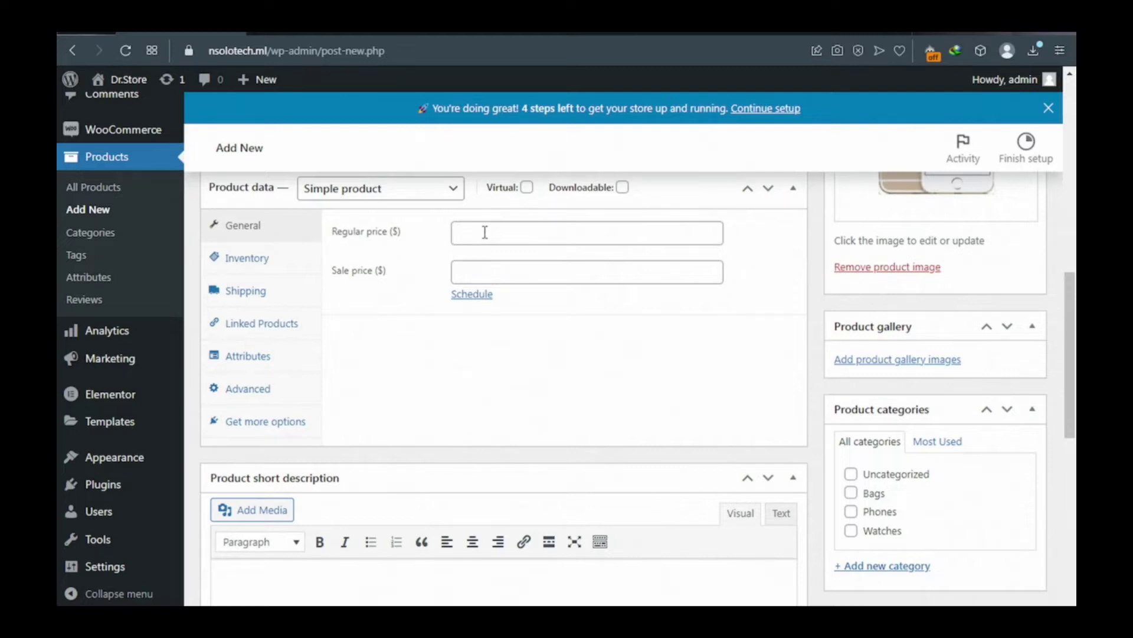
click(484, 232)
text(200)
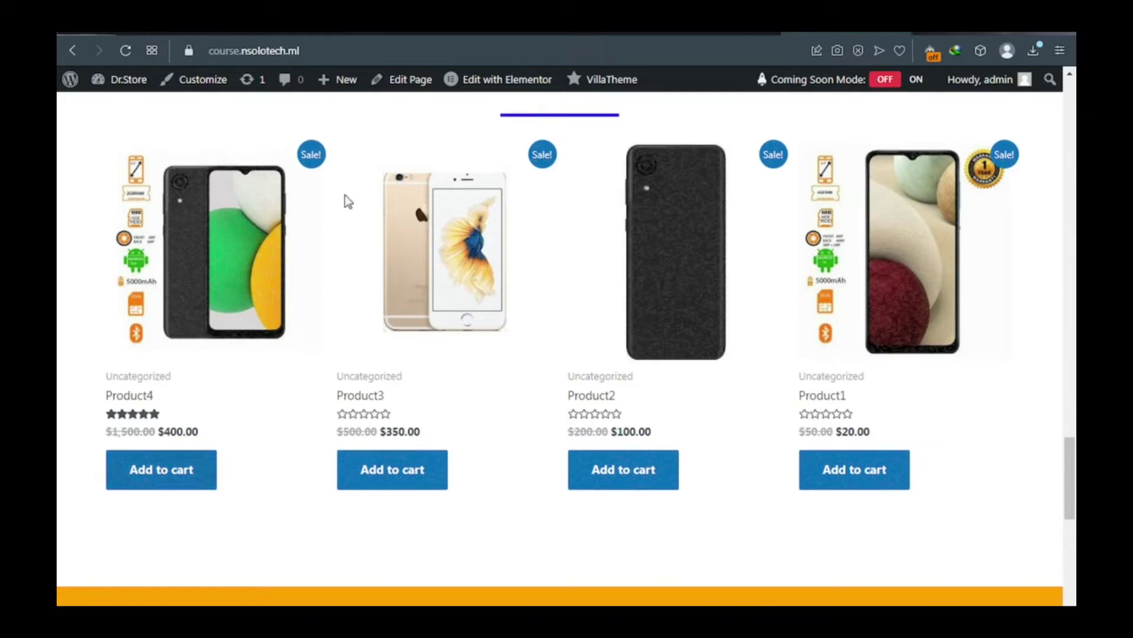
scroll(504, 400, up, 3)
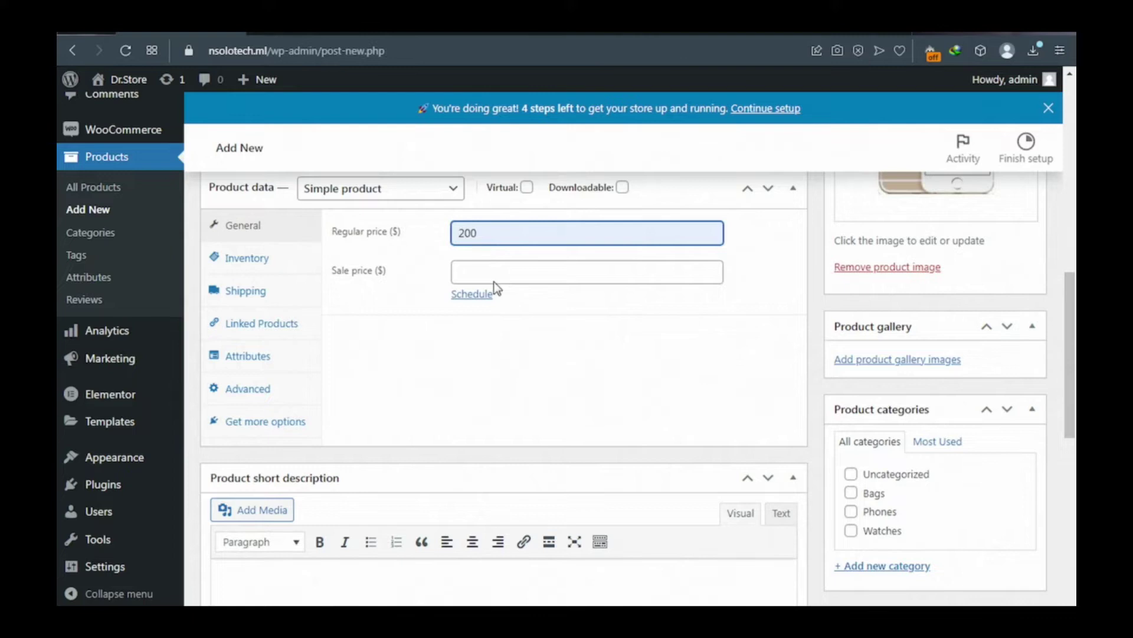
Assign the product to the Phones category and paste the copied placeholder text as its short description
scroll(851, 280, down, 4)
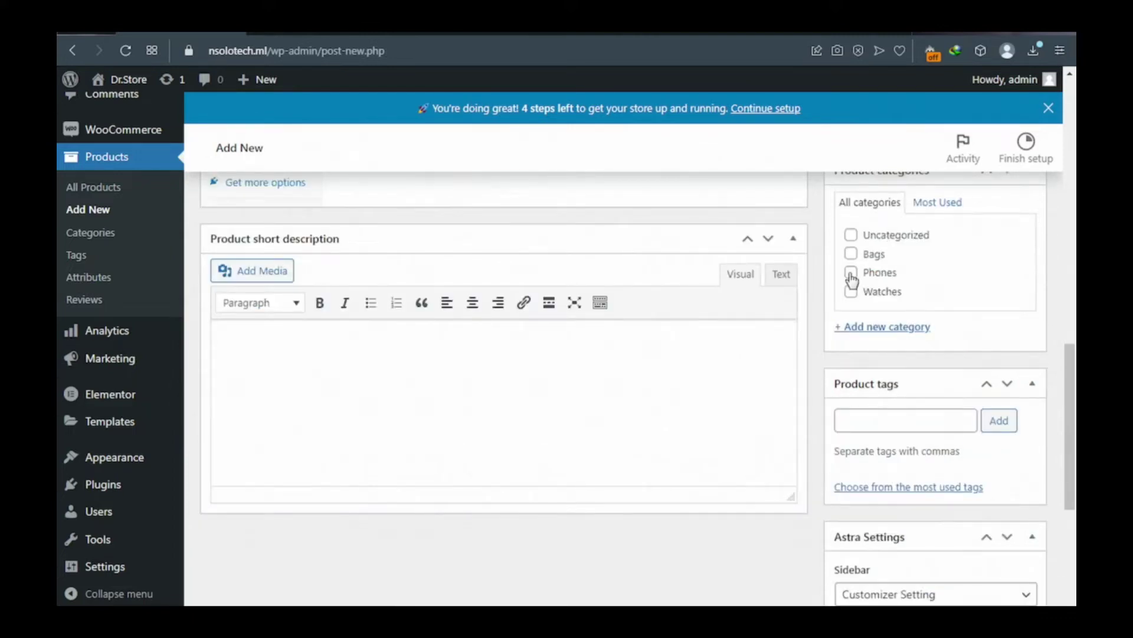
click(851, 273)
click(304, 343)
key(ctrl+v)
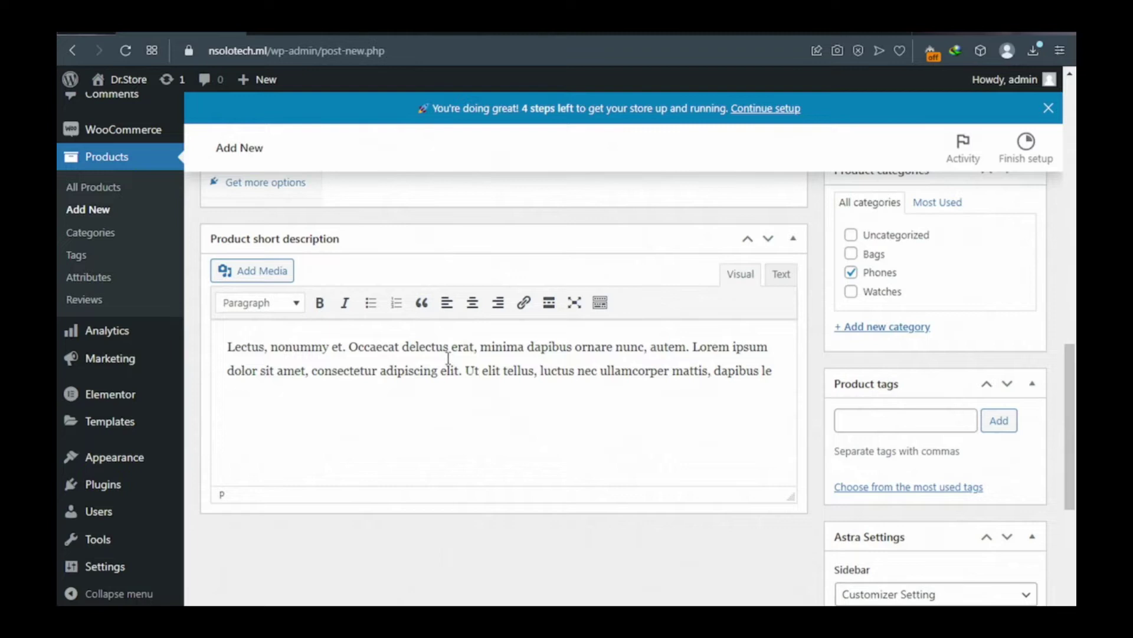
scroll(448, 358, up, 6)
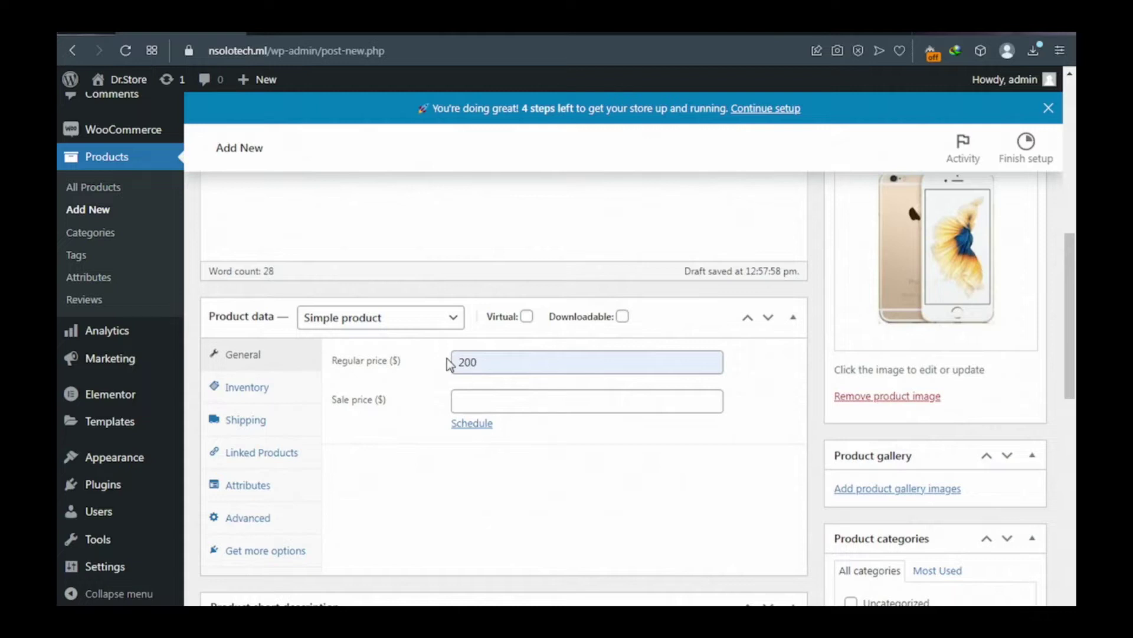
scroll(448, 364, up, 8)
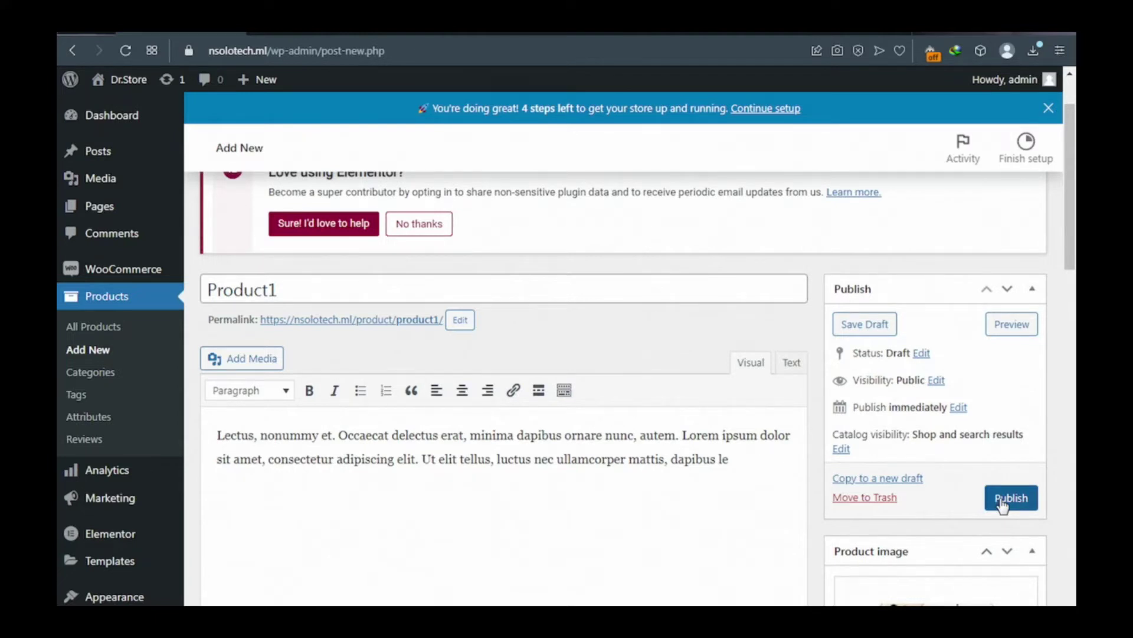
Publish Product1 and start another new product named Product2
click(1002, 502)
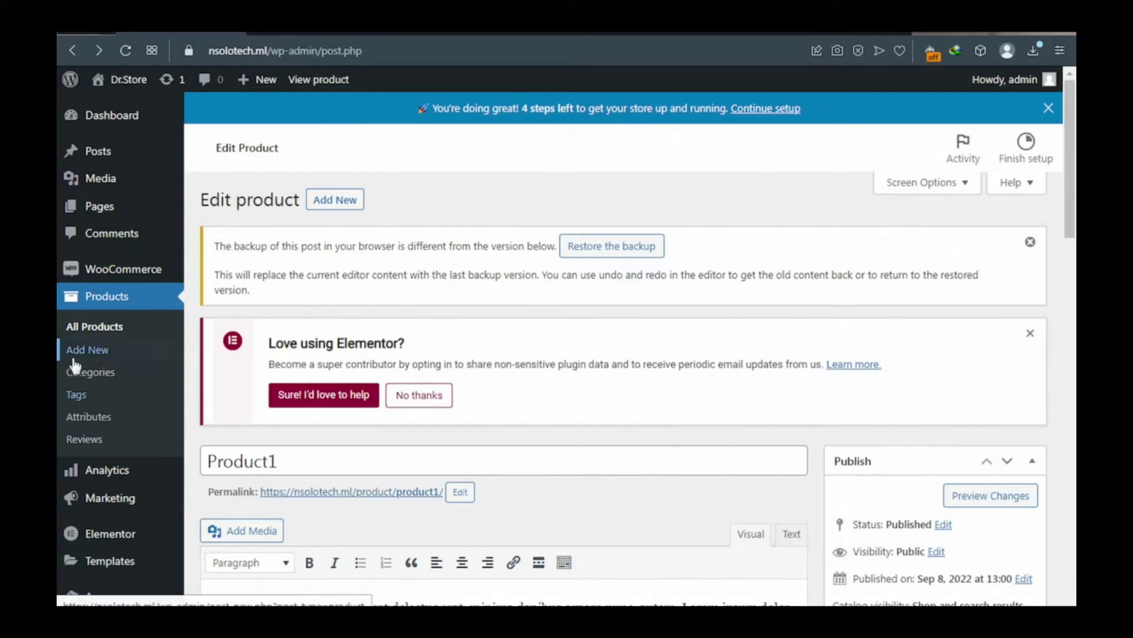
click(337, 208)
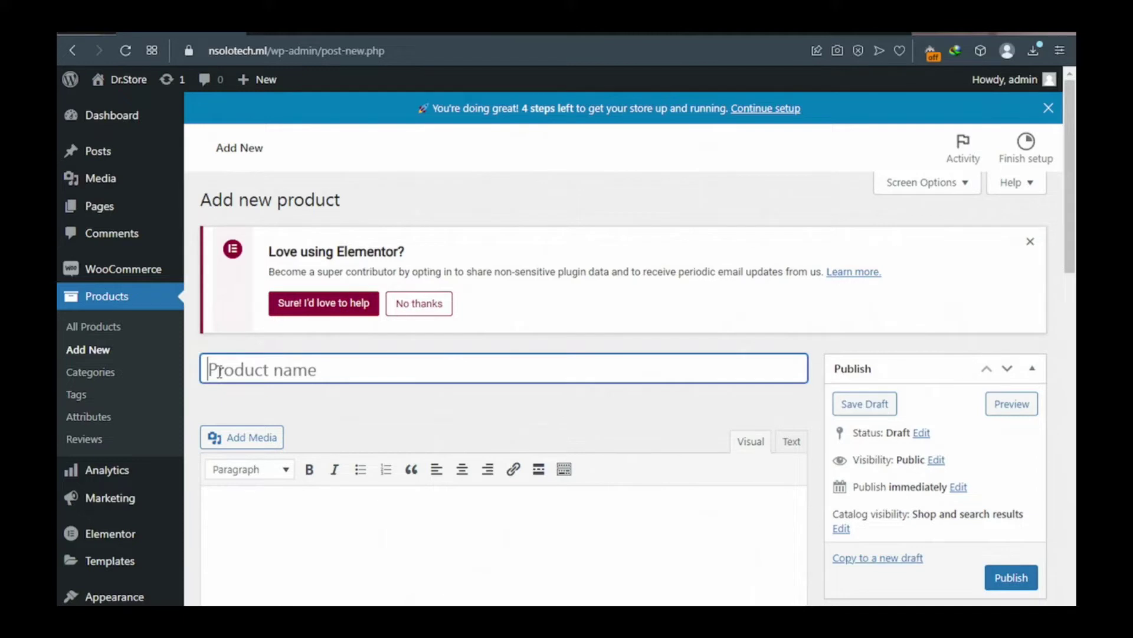
text(Product)
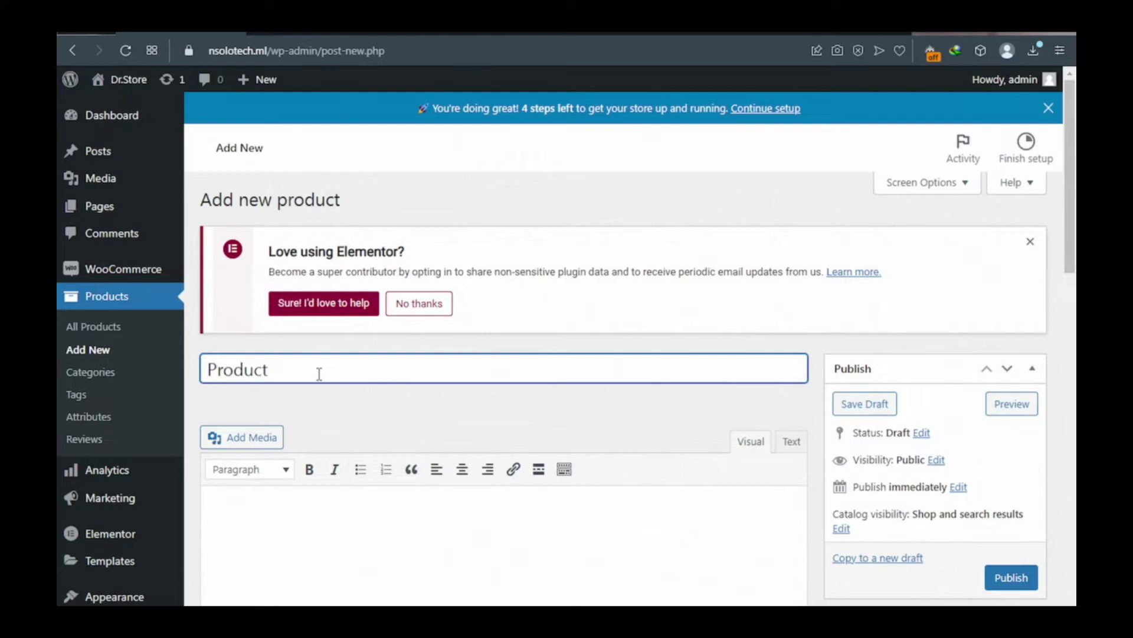
text(2)
Paste the copied "Lectus, nonummy et." placeholder text as Product2's main description
scroll(317, 381, down, 3)
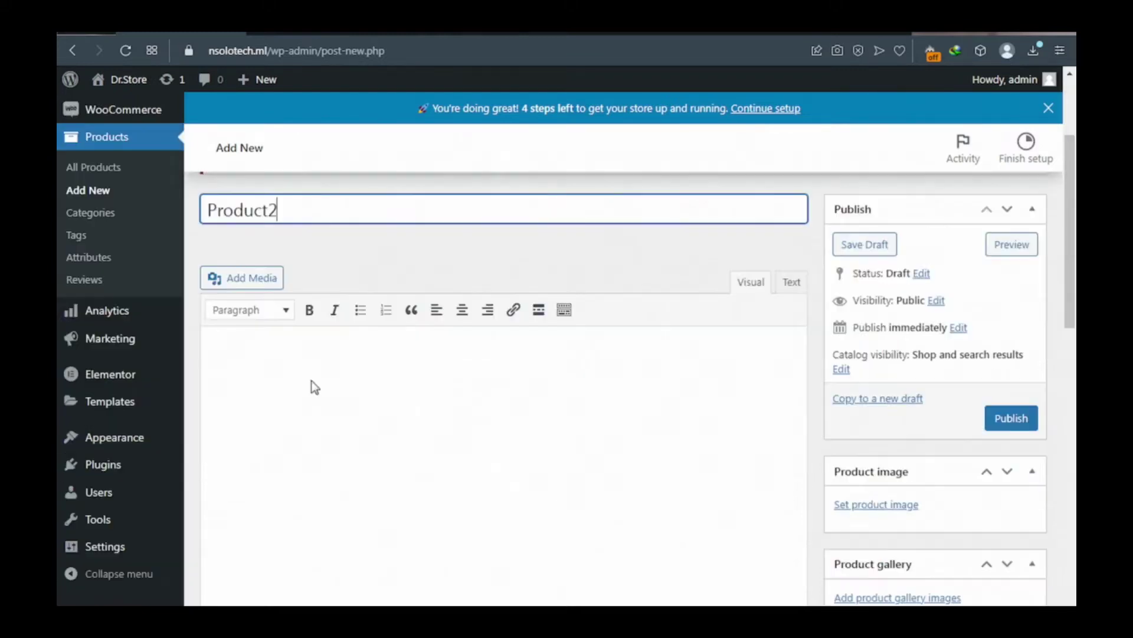
click(320, 343)
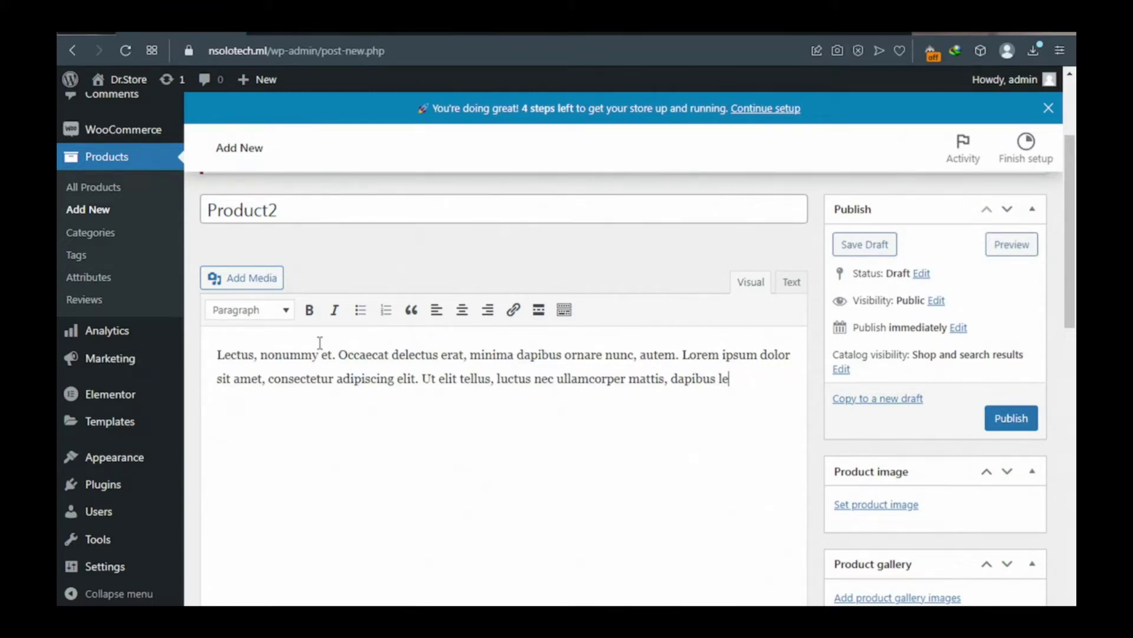
text(Lectus, nonummy et. Occaecat delectus erat, minima dapibus ornare nunc, autem. Lorem ipsum dolor sit amet, consectetur adipiscing elit. Ut elit tellus, luctus nec ullamcorper mattis, dapibus le)
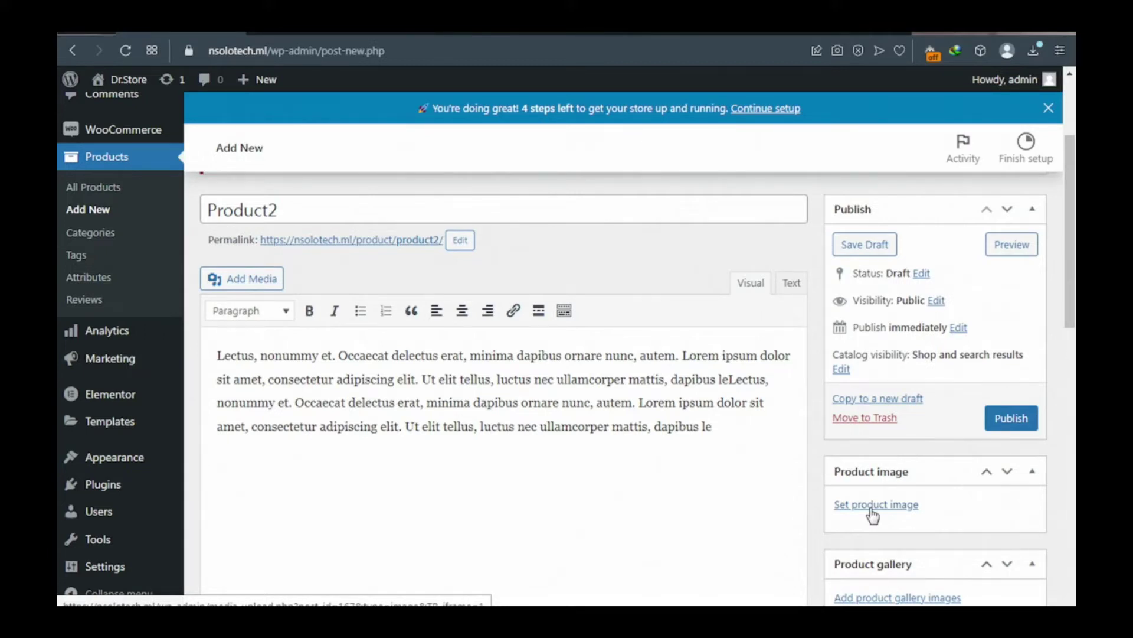
Set the grey Redmi phone picture item3.jpg from the media library as Product2's product image
click(872, 509)
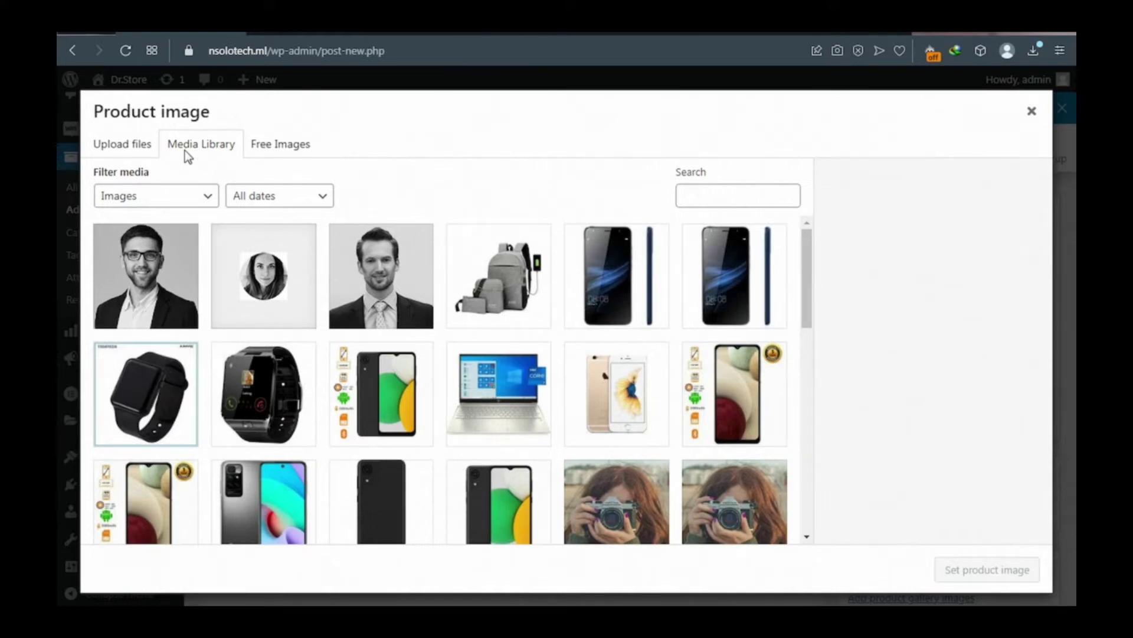
click(274, 499)
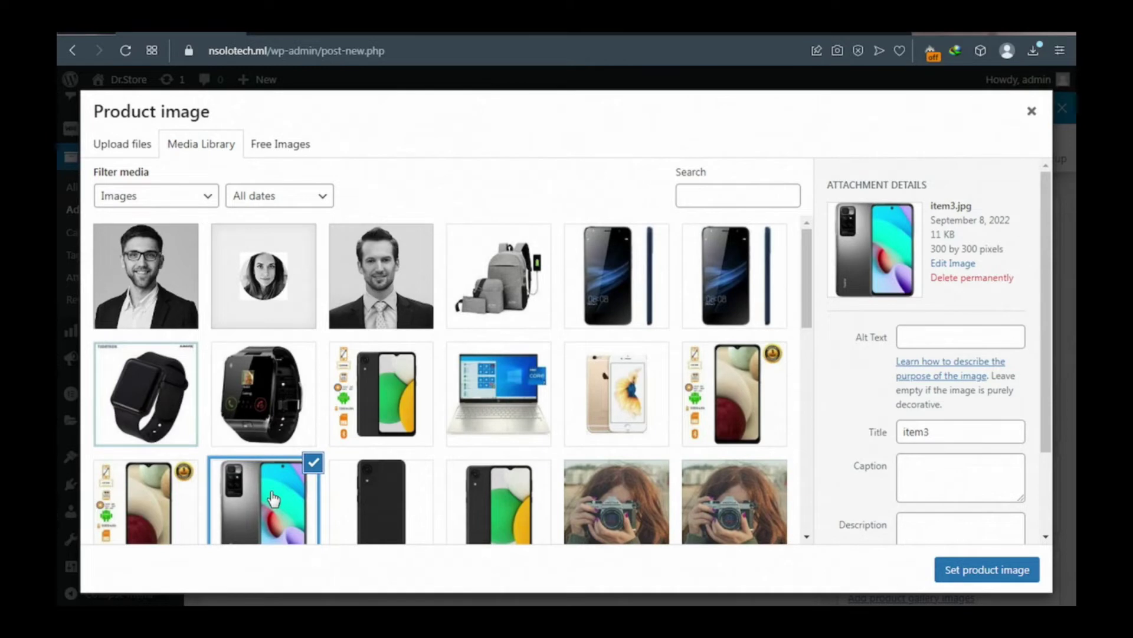
key(Escape)
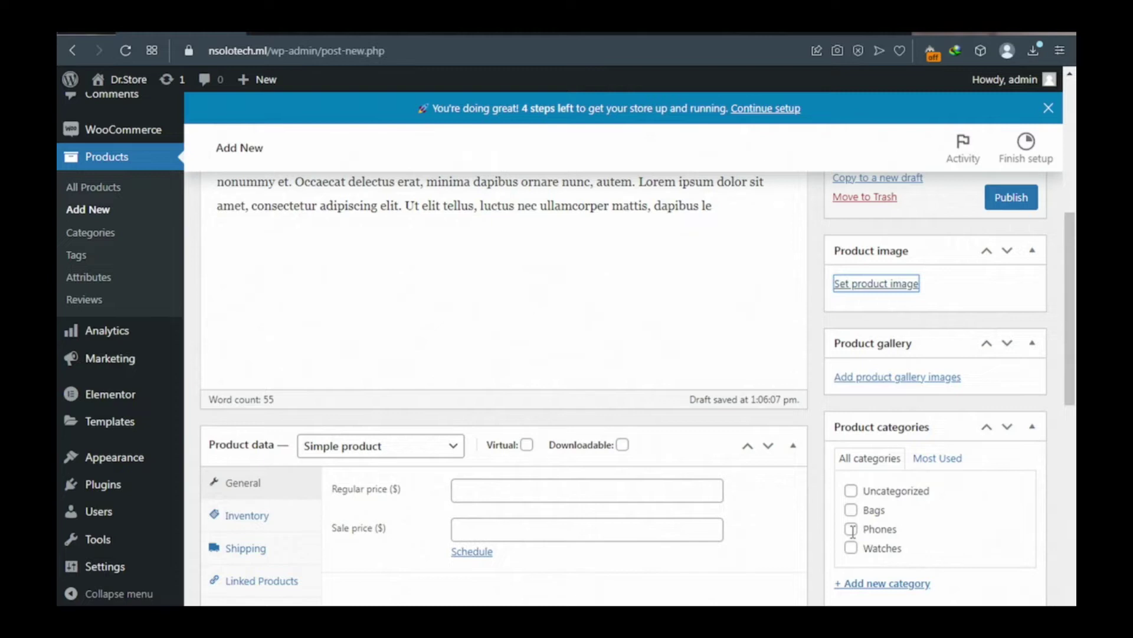
scroll(855, 514, down, 2)
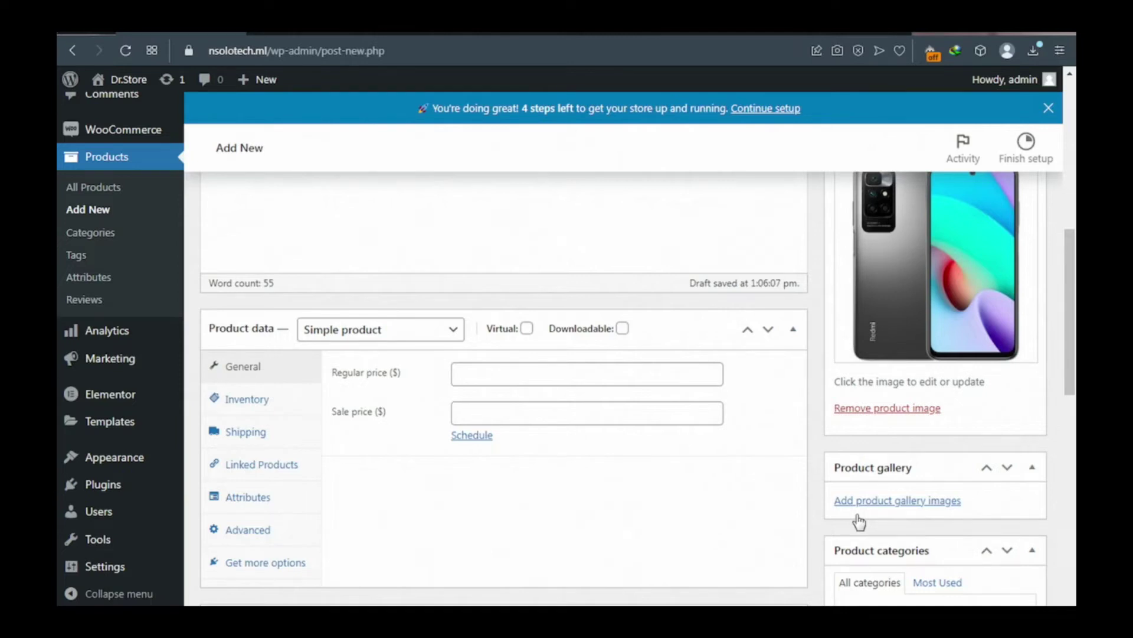
Assign Product2 to the Phones category and set its regular price to 2000 and sale price to 1500 dollars
scroll(472, 233, down, 2)
click(473, 233)
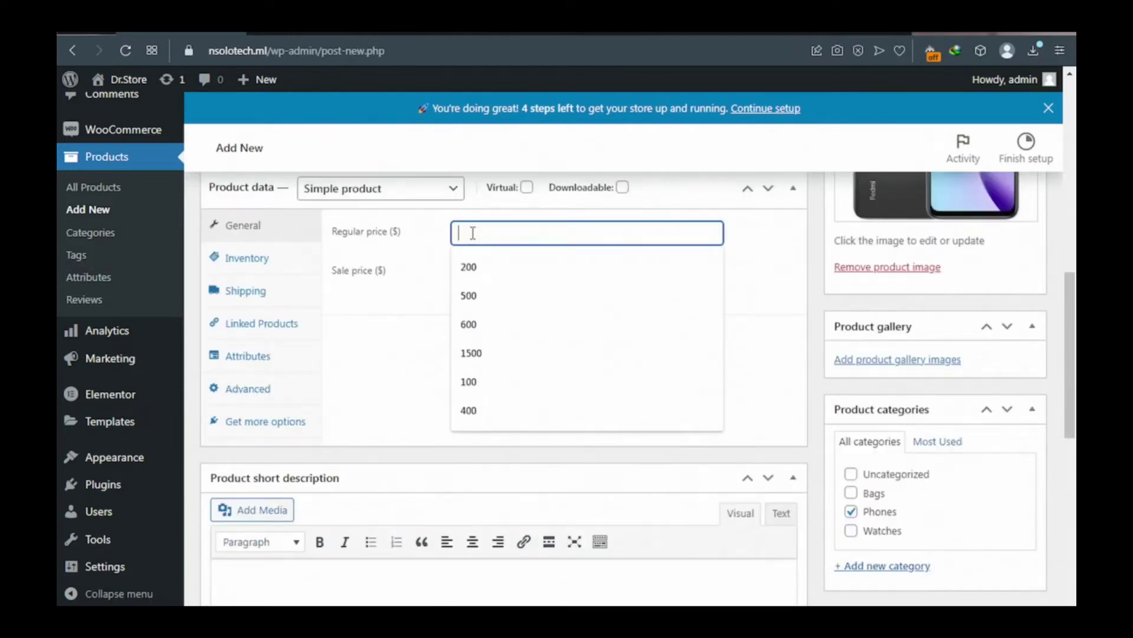
click(473, 233)
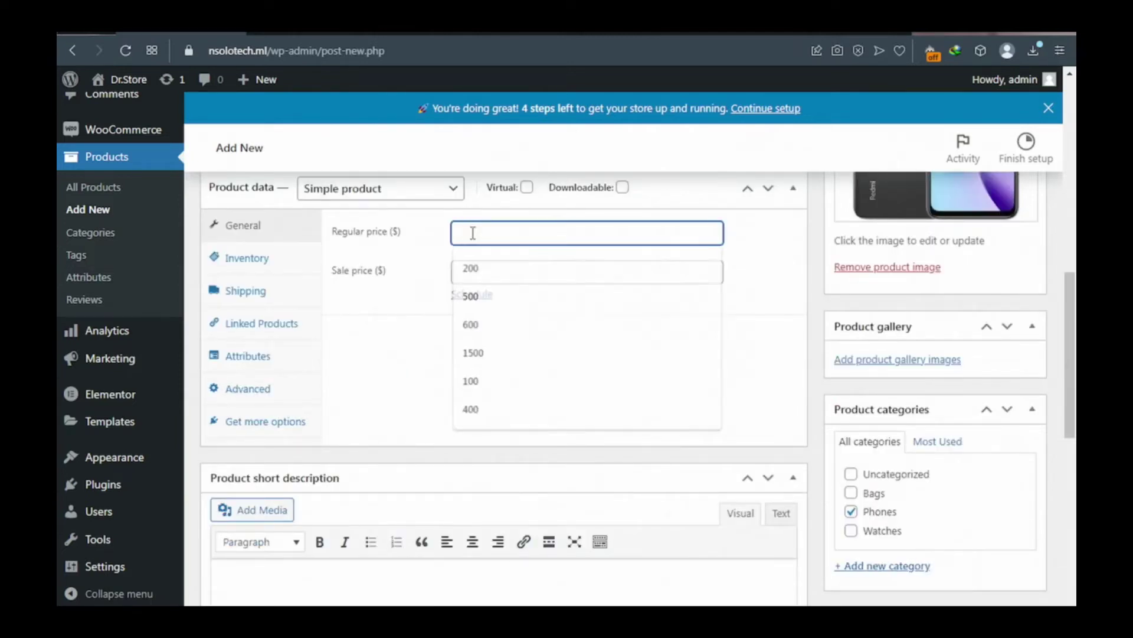
text(200)
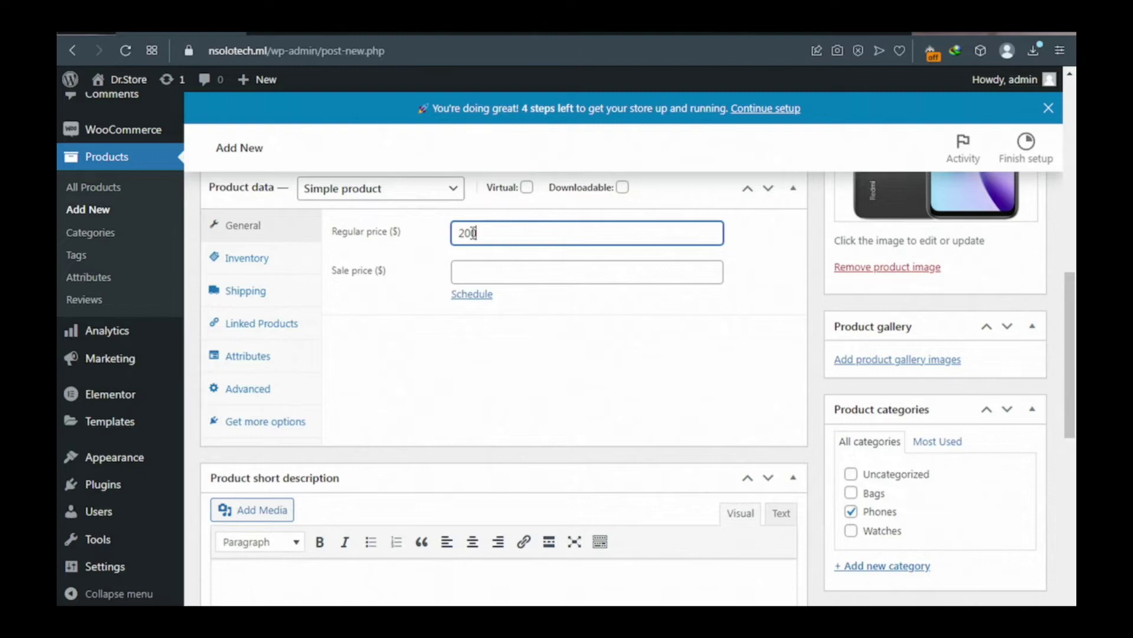
text(0)
click(472, 274)
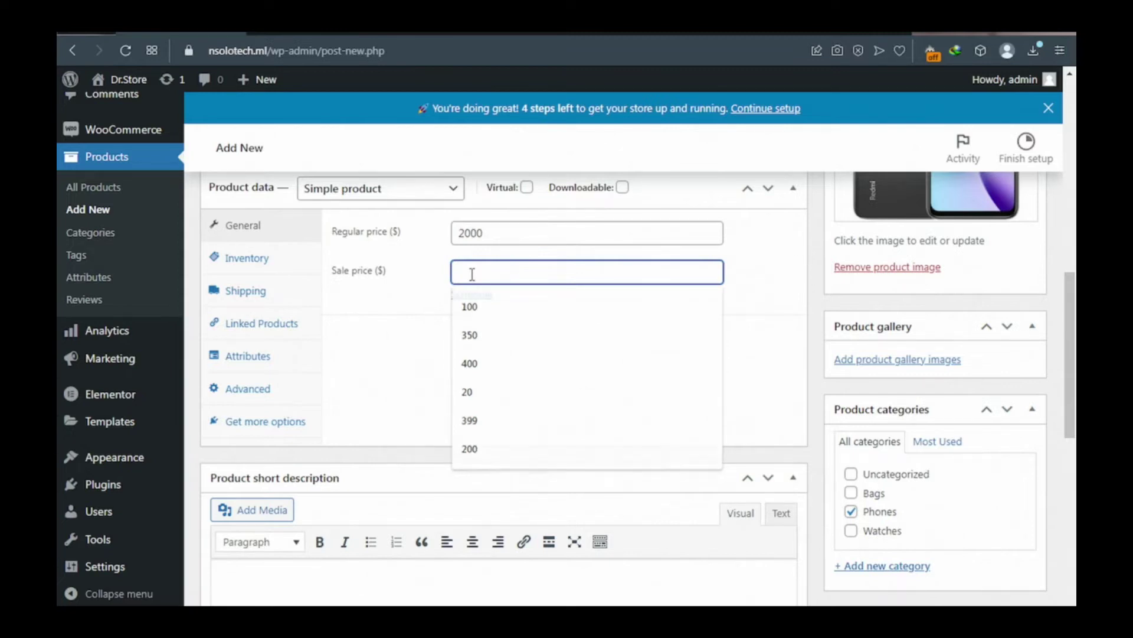
text(1500)
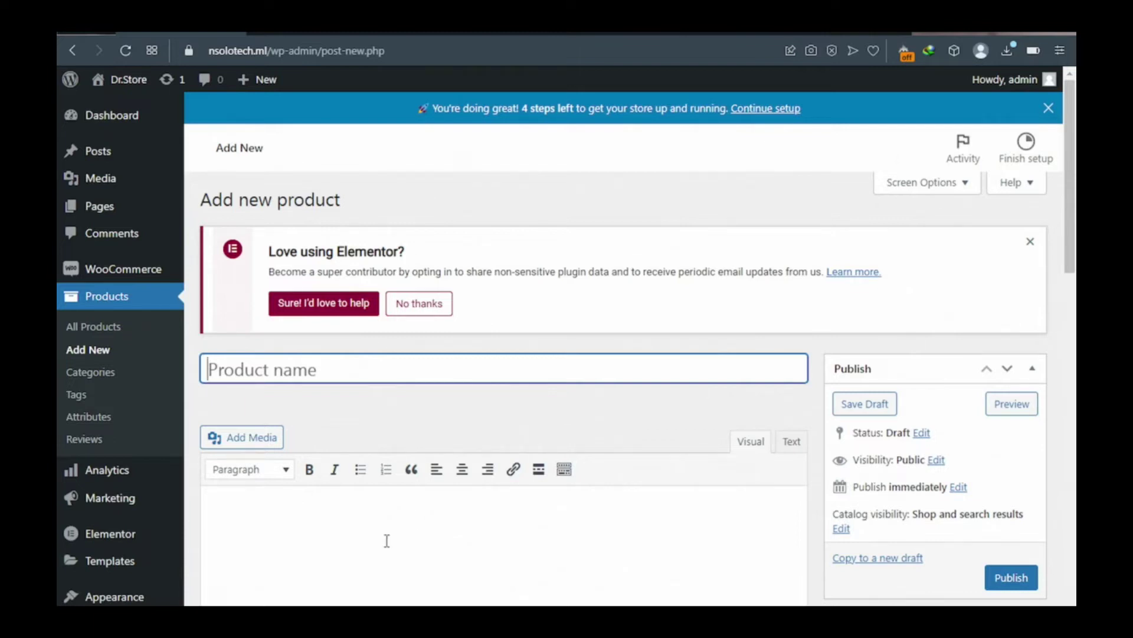
Open the list of all products and review Product4's quick-edit fields without changing them
click(104, 332)
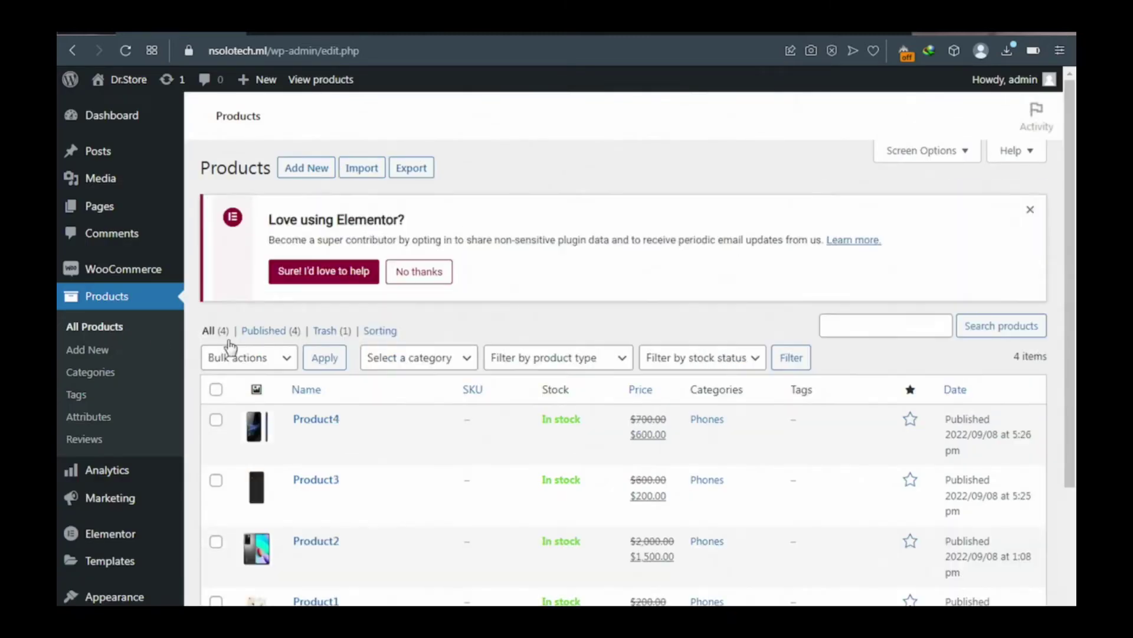
scroll(387, 391, down, 3)
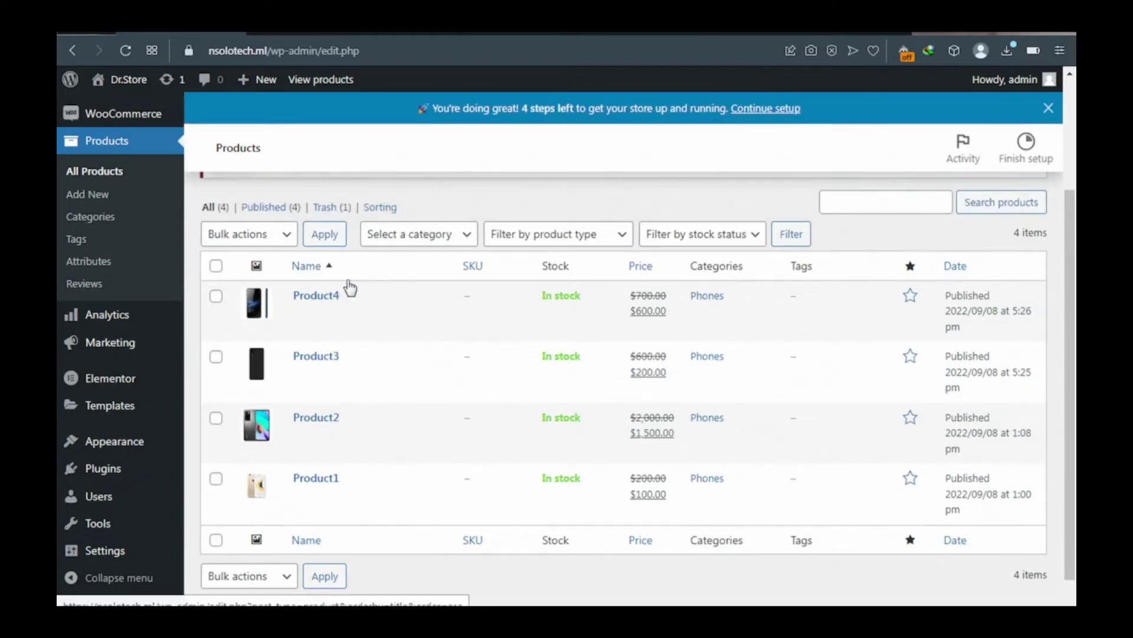
mouse_move(301, 310)
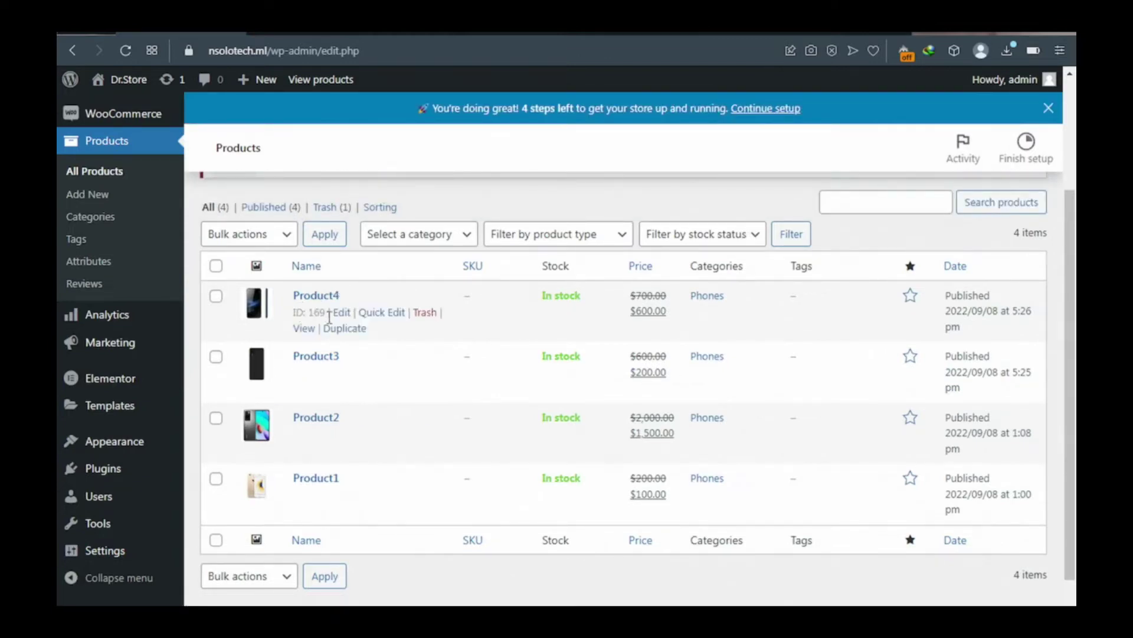
click(380, 319)
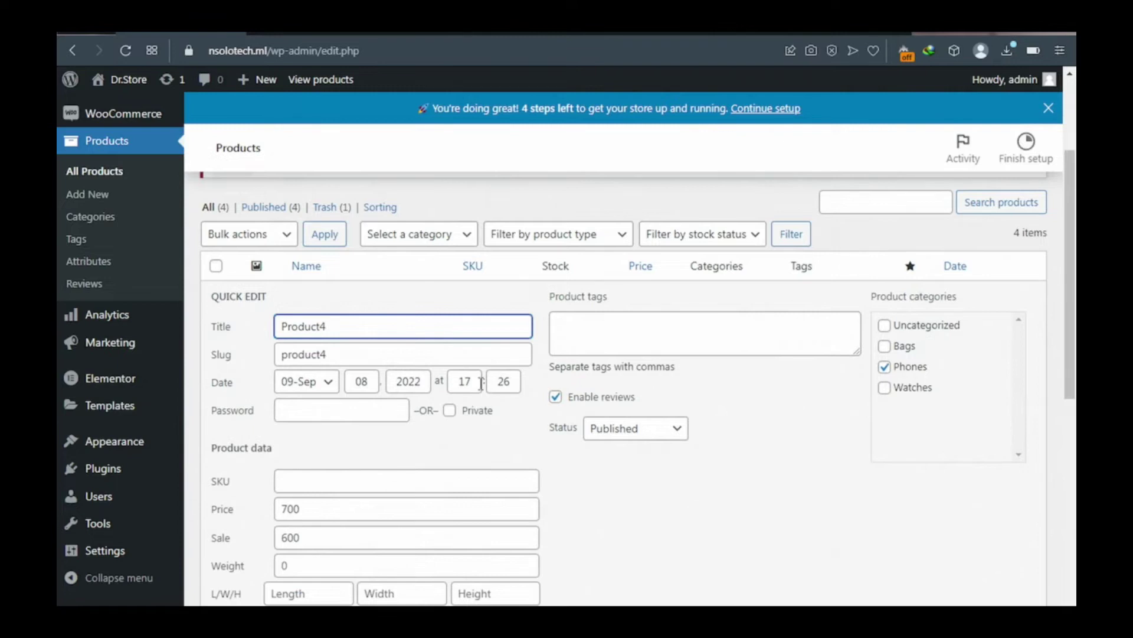
scroll(472, 386, down, 3)
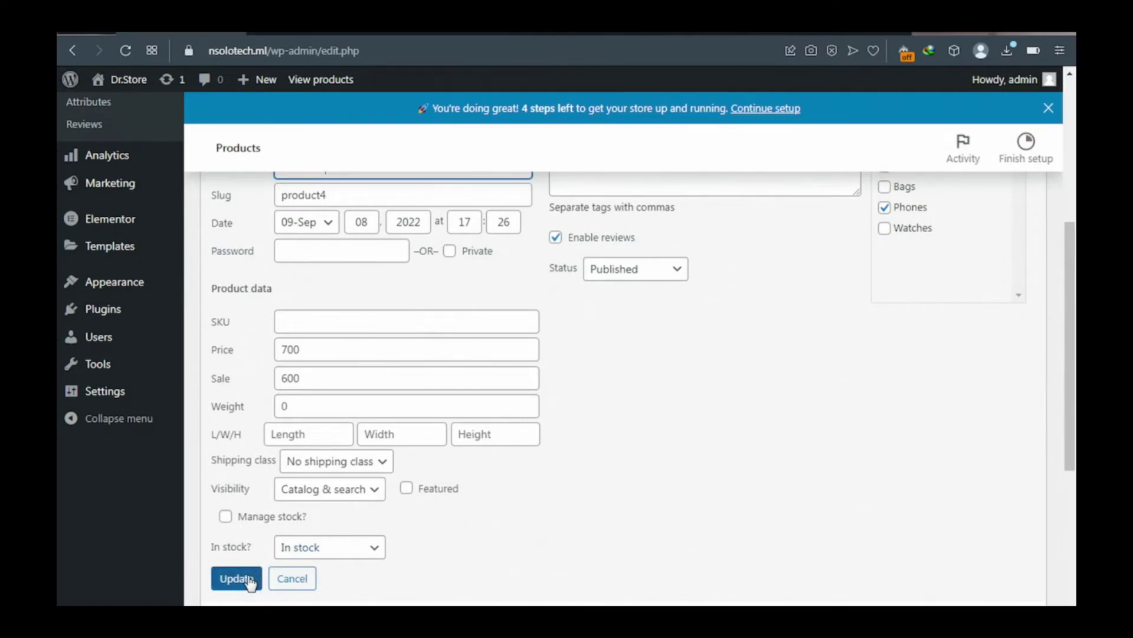
click(292, 580)
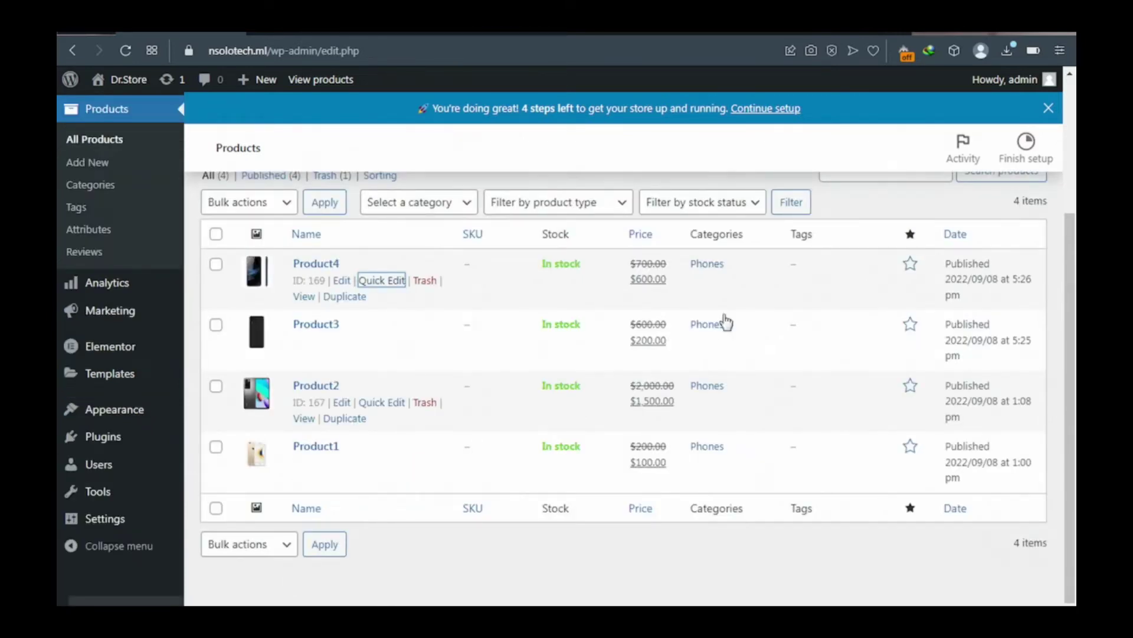
Mark all four products, Product1 to Product4, as featured in the product list
click(909, 265)
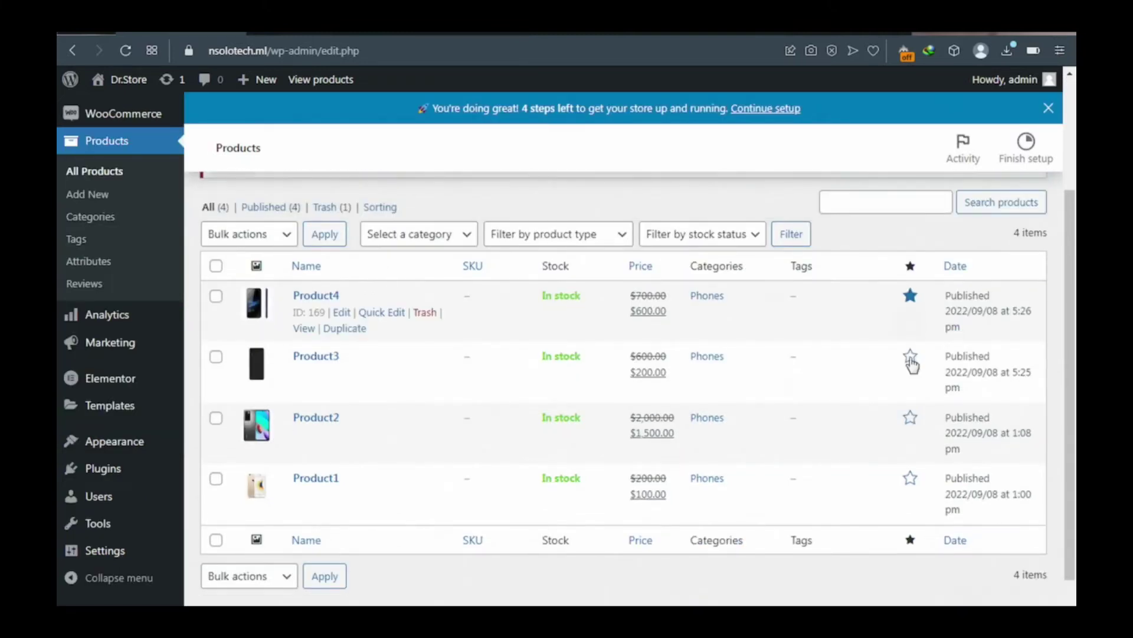
click(910, 358)
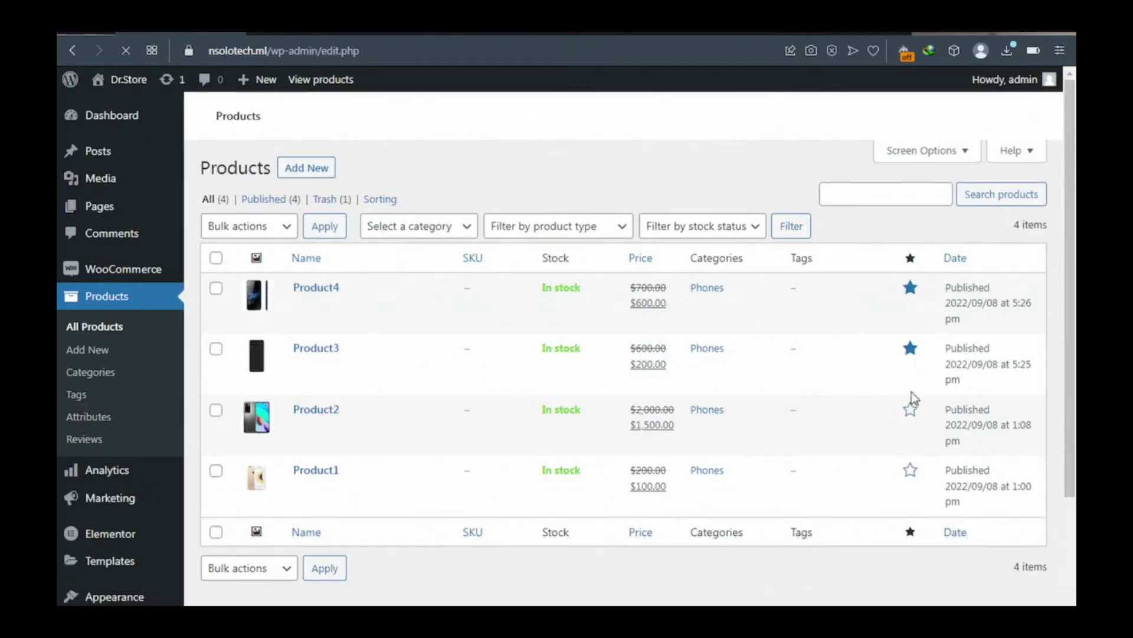
click(910, 419)
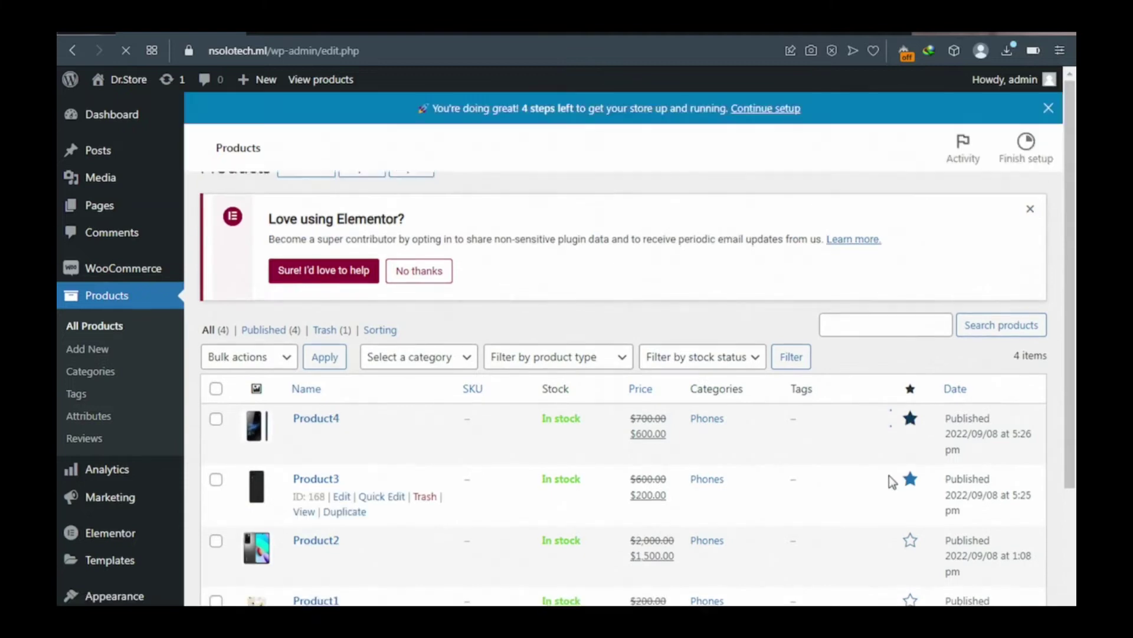
scroll(890, 478, down, 1)
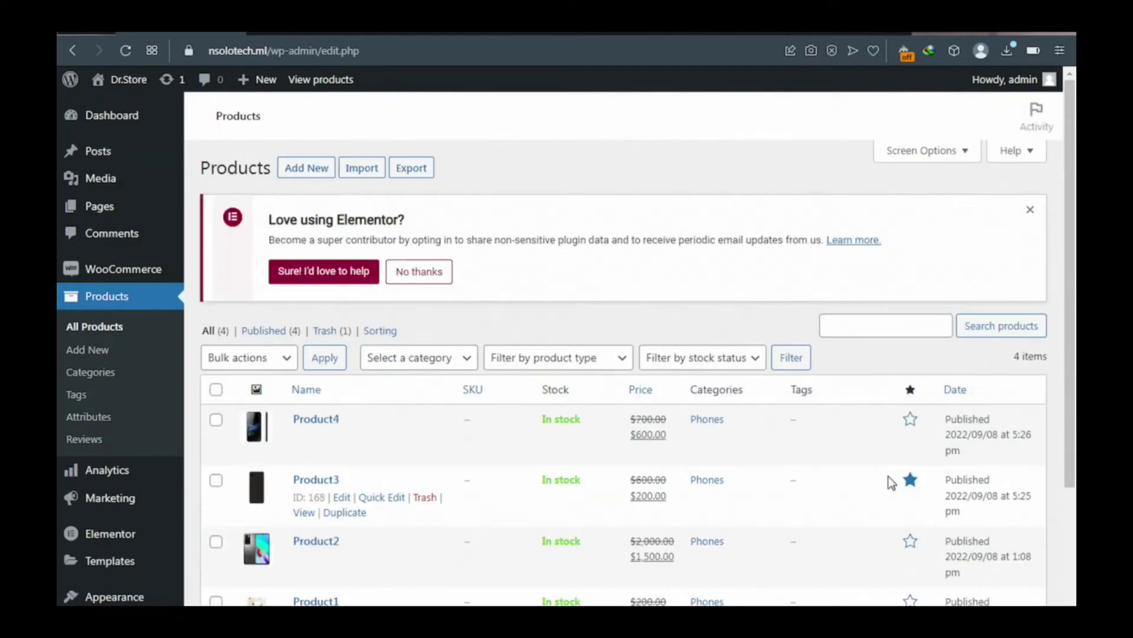
scroll(891, 483, down, 2)
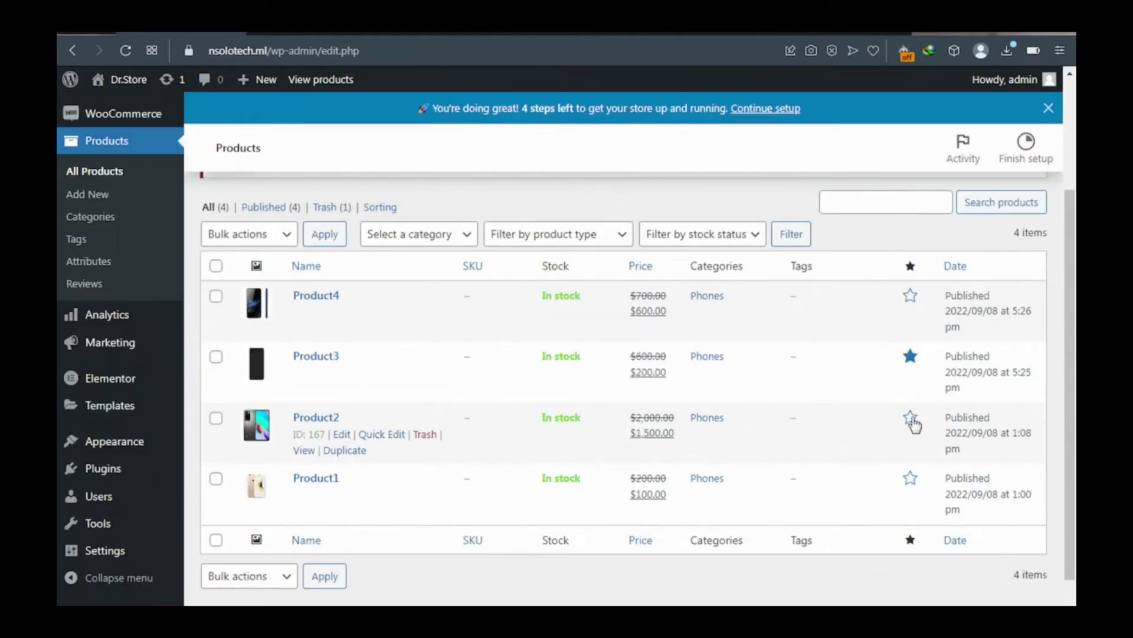
click(911, 419)
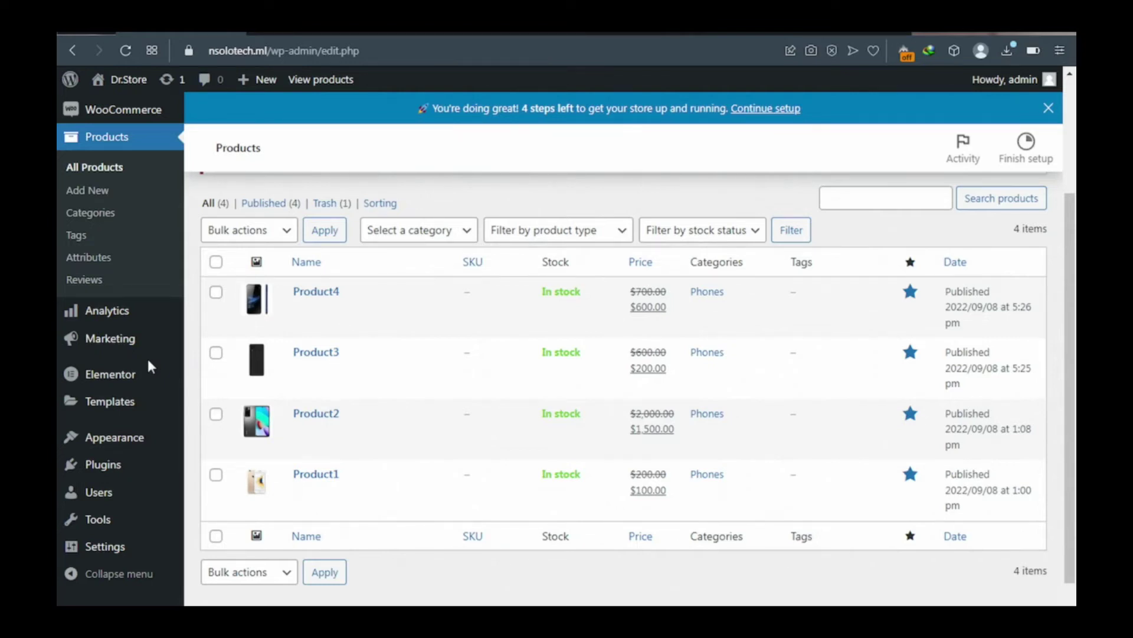
Open the payment methods page of the WooCommerce settings
scroll(148, 361, up, 3)
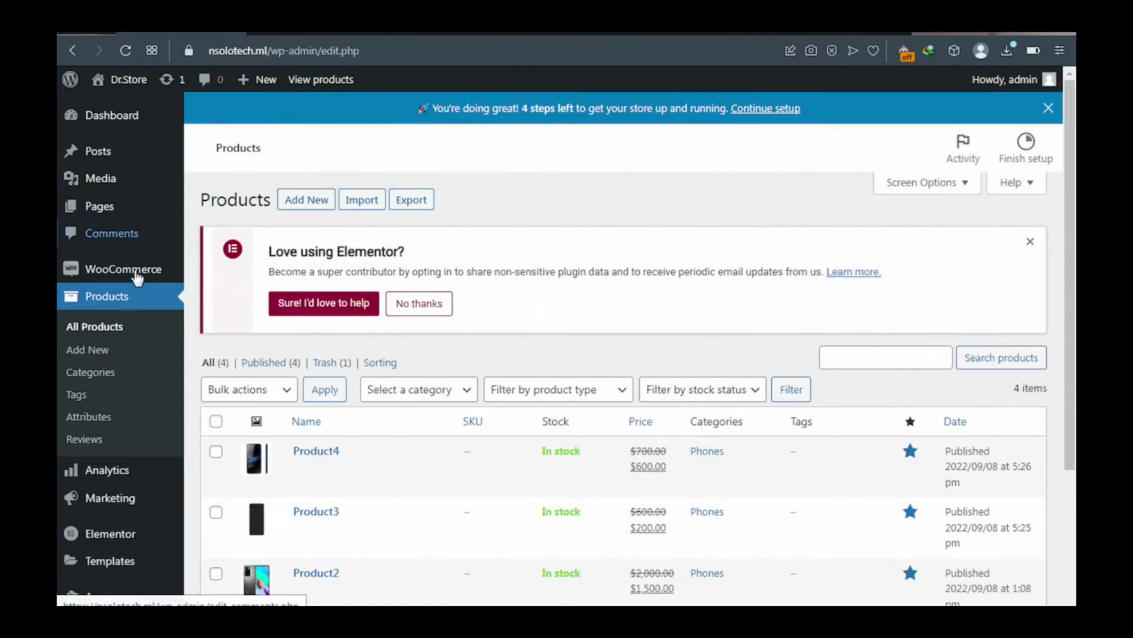
mouse_move(138, 278)
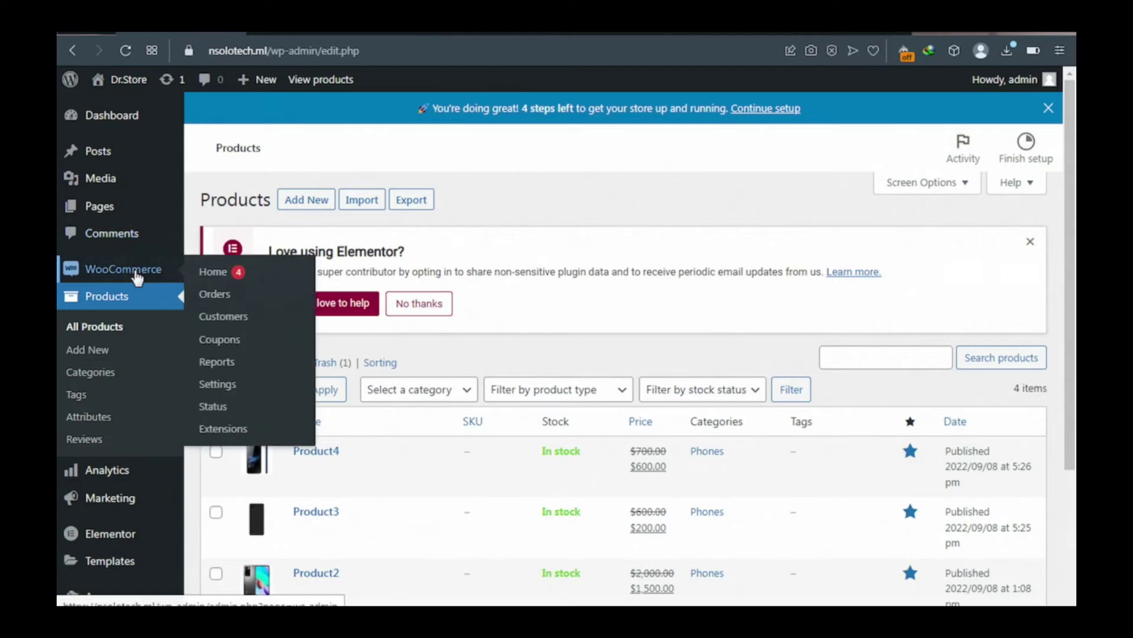
click(238, 391)
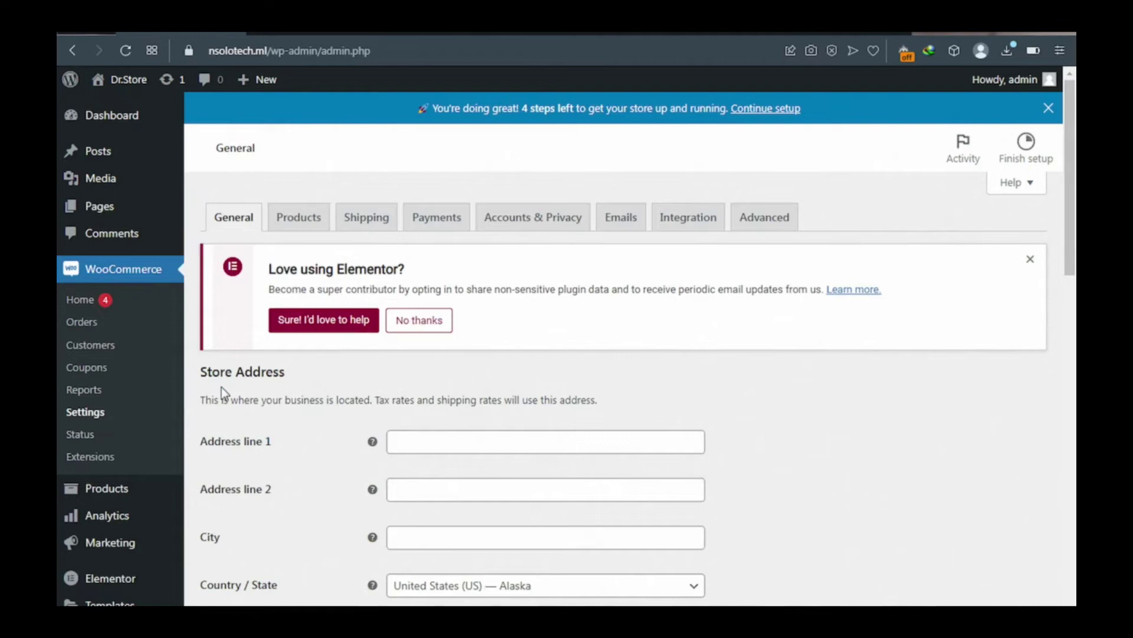
click(437, 225)
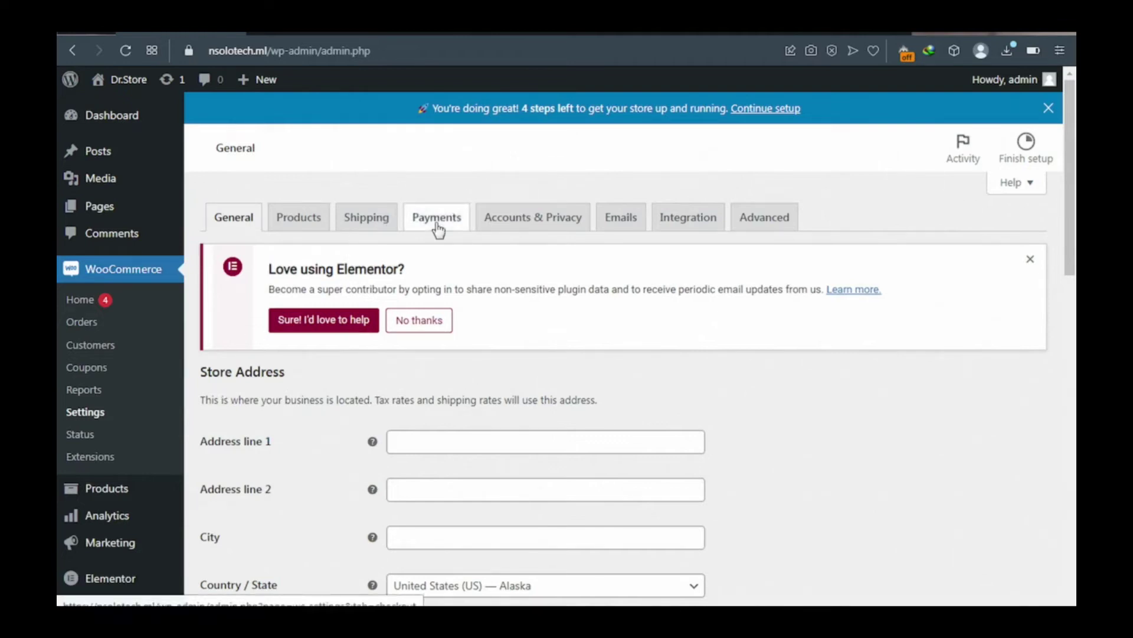
click(436, 222)
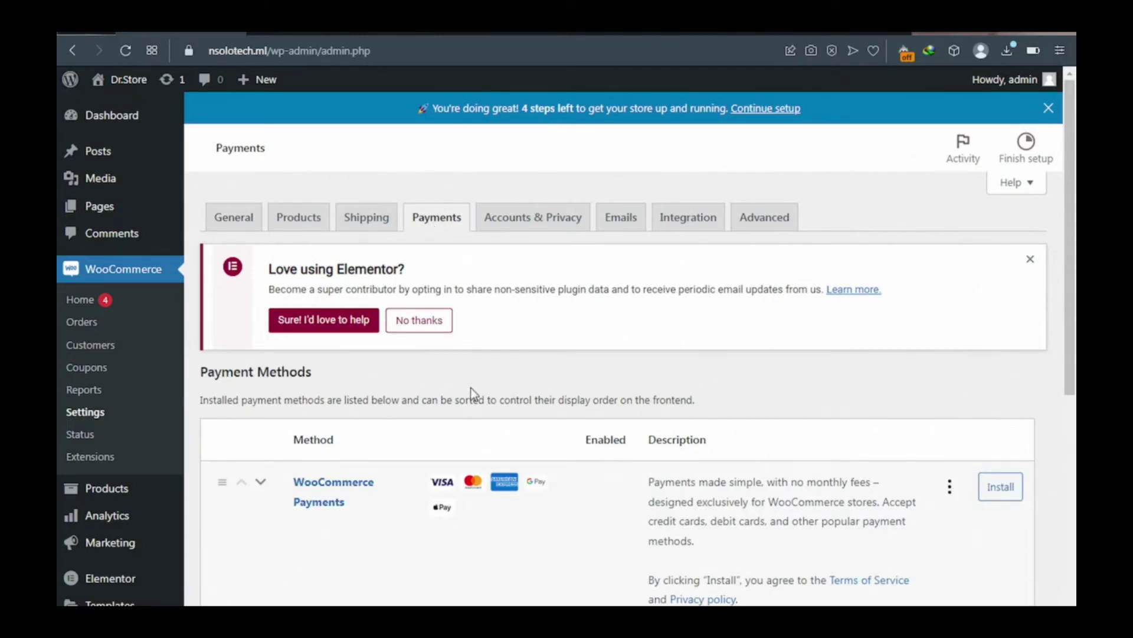
Enable the Cash on delivery payment method and open its setup page to review the options
scroll(470, 387, down, 5)
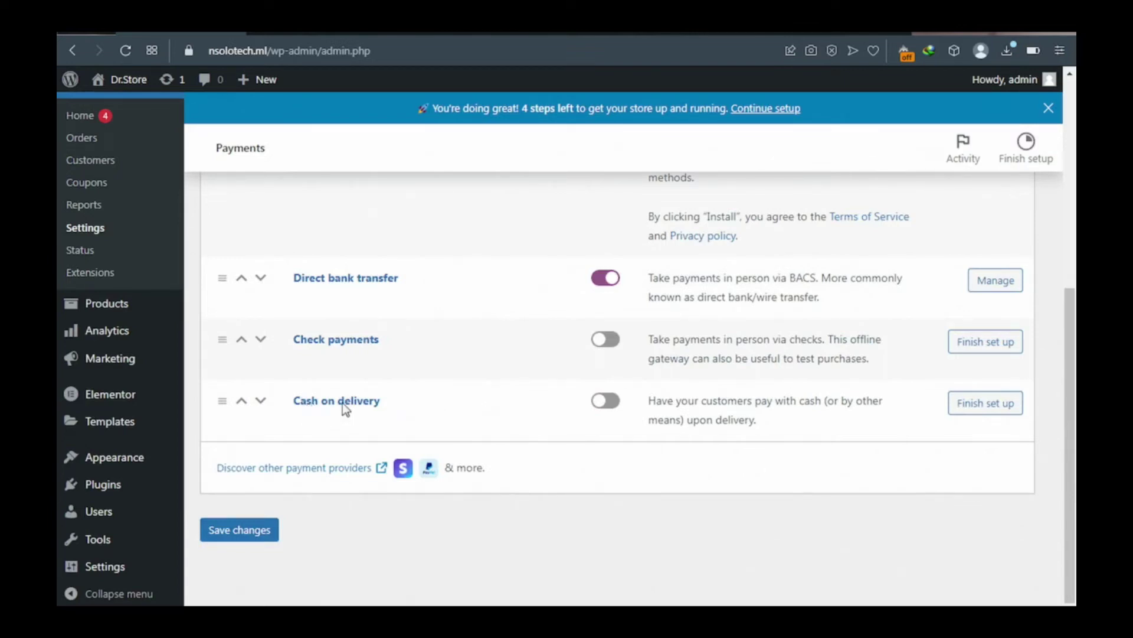
click(604, 407)
click(976, 409)
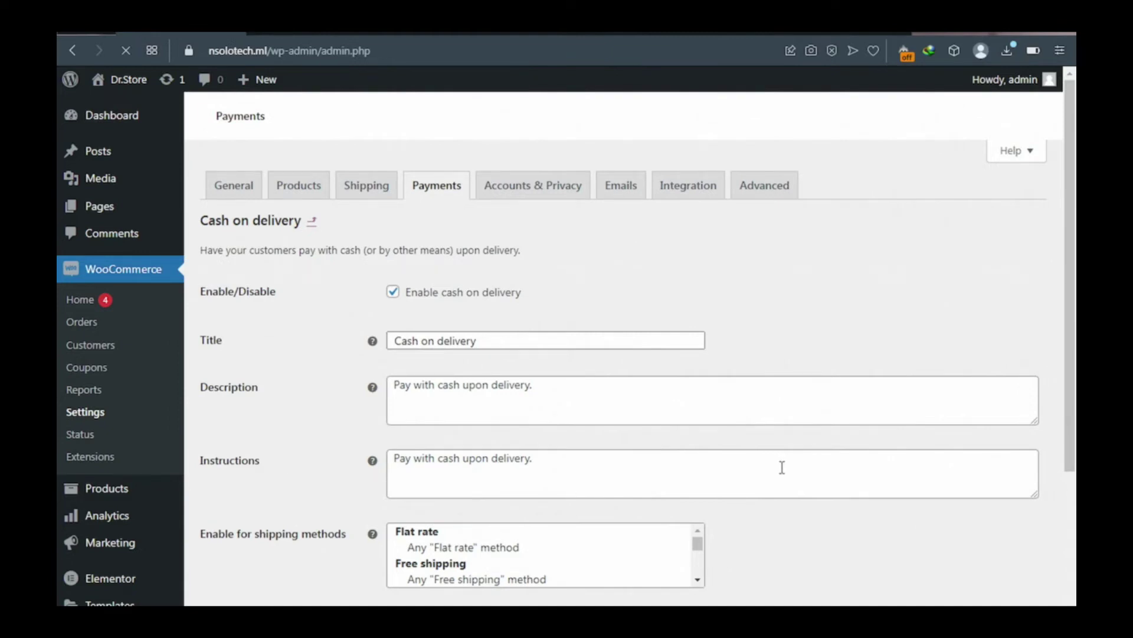
scroll(782, 467, down, 3)
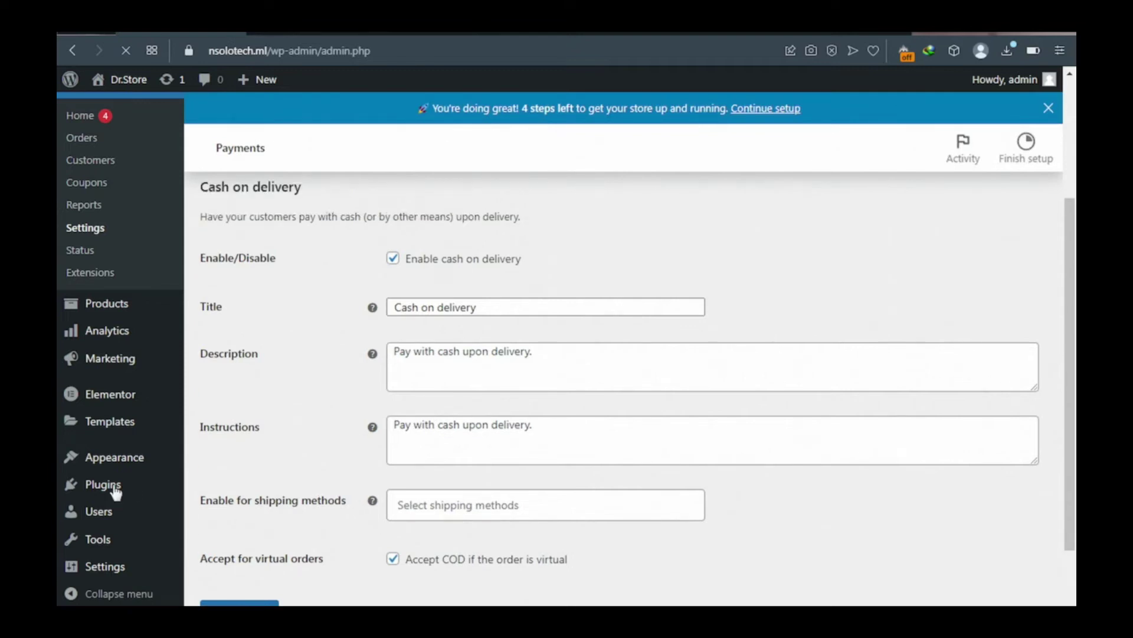
Open the page for adding new plugins and search the plugin directory for "paypal"
mouse_move(116, 492)
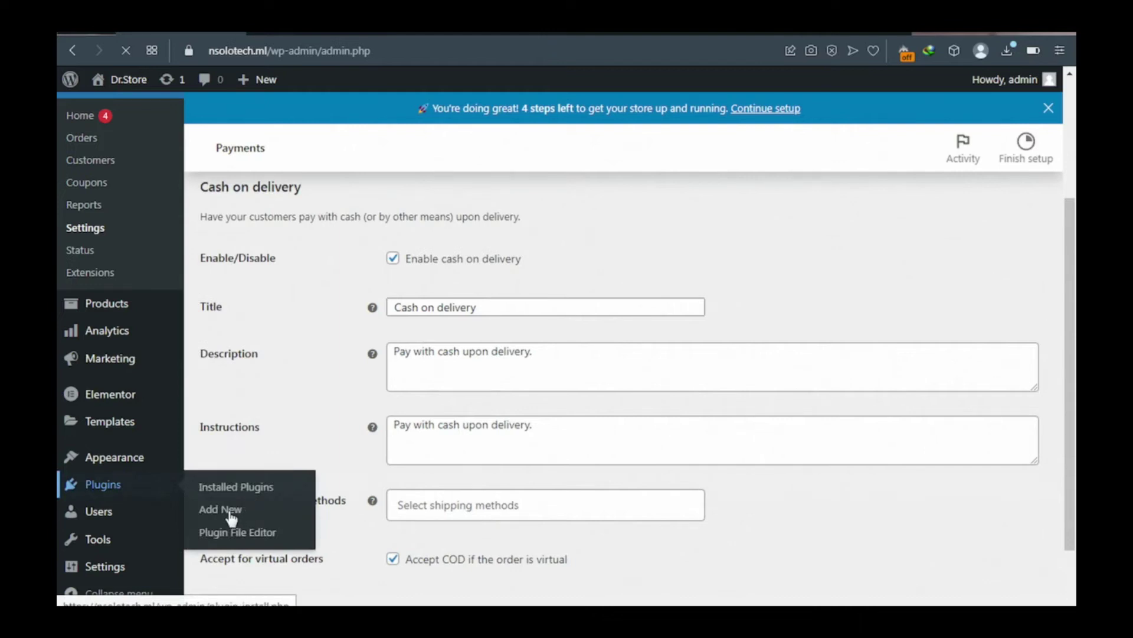
click(230, 515)
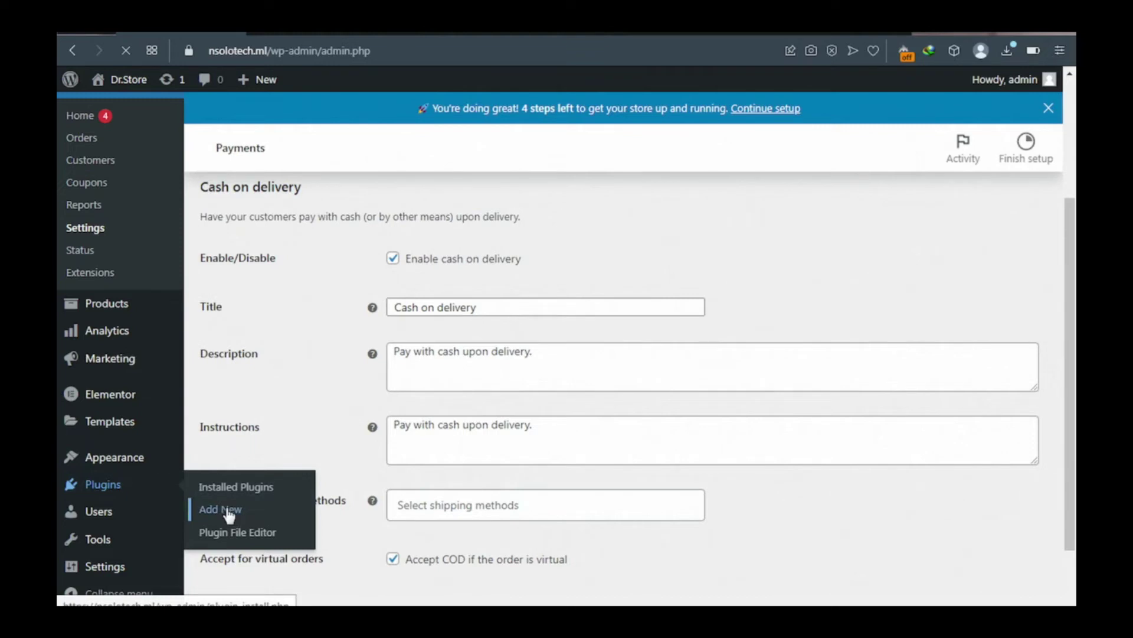
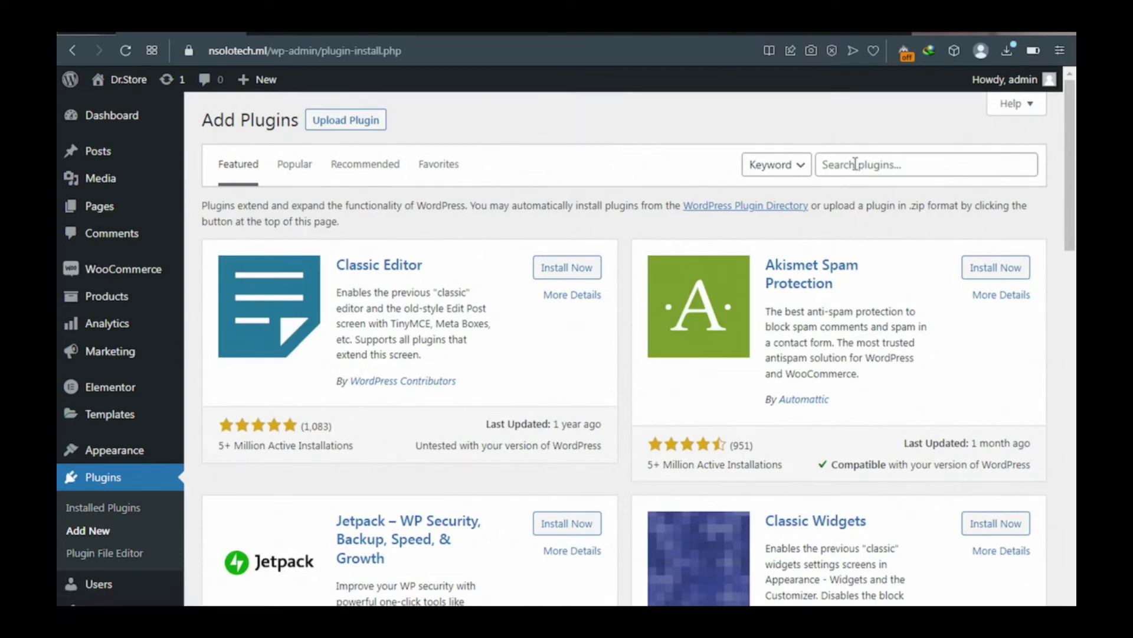
click(855, 164)
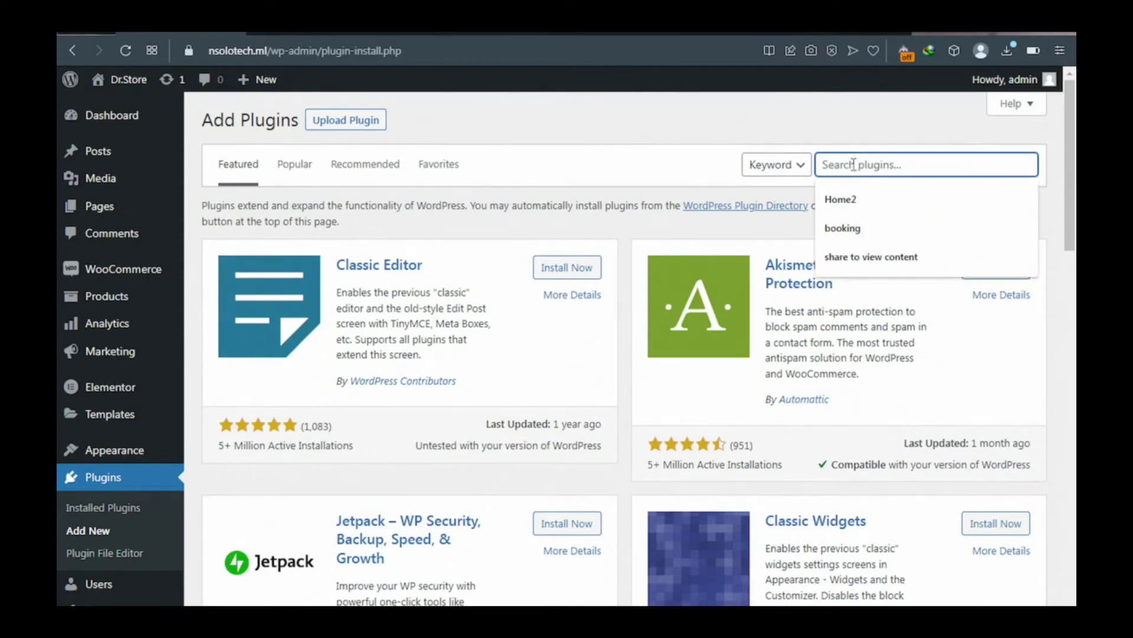
text(pay)
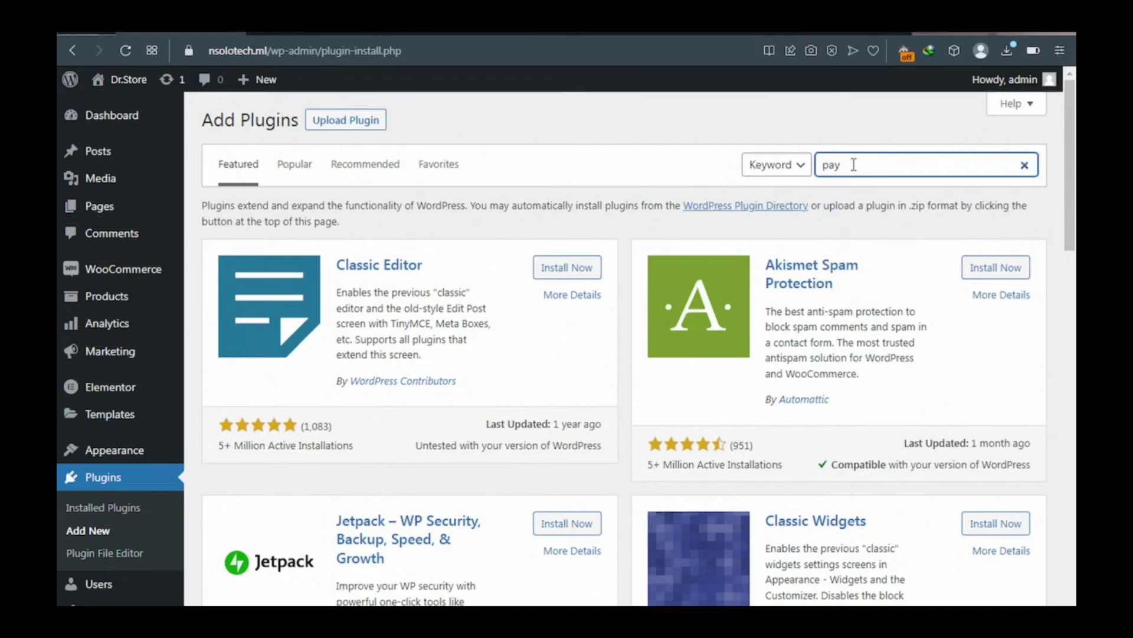
text(pal)
key(Return)
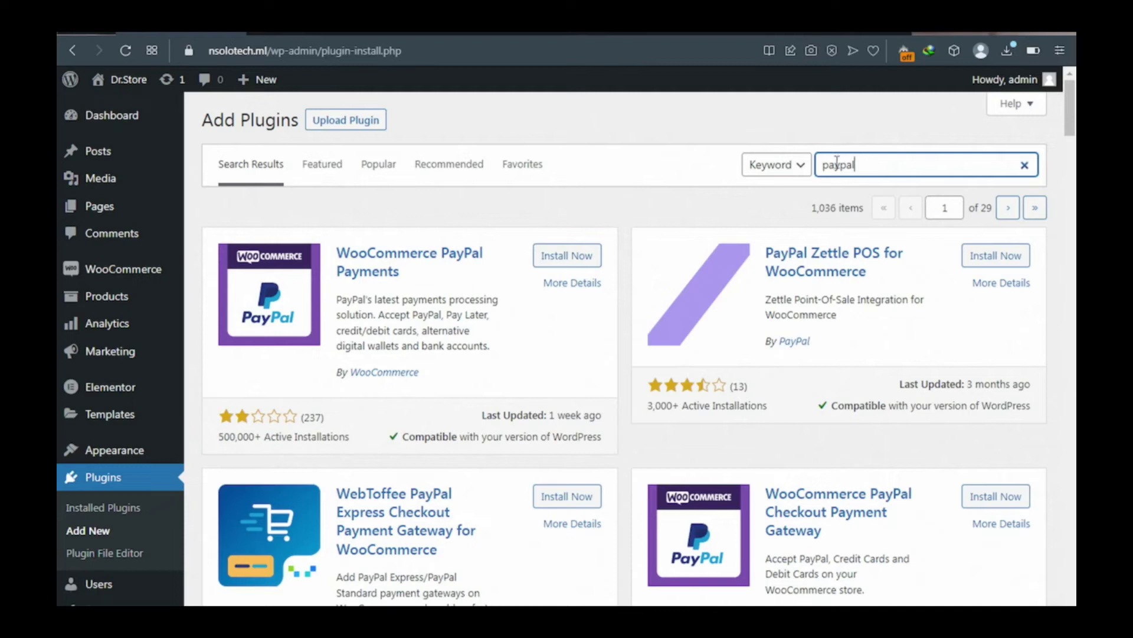
Search the plugin directory for "paystack", then install and activate the Paystack WooCommerce Payment Gateway plugin
double_click(812, 164)
text(paystack)
key(Return)
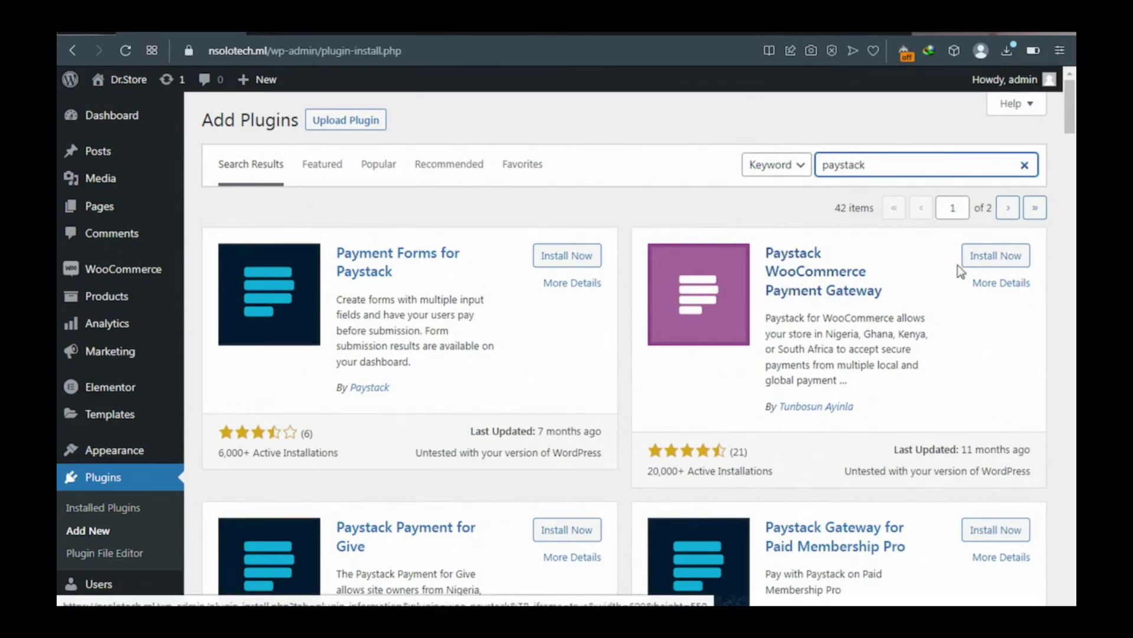
click(996, 265)
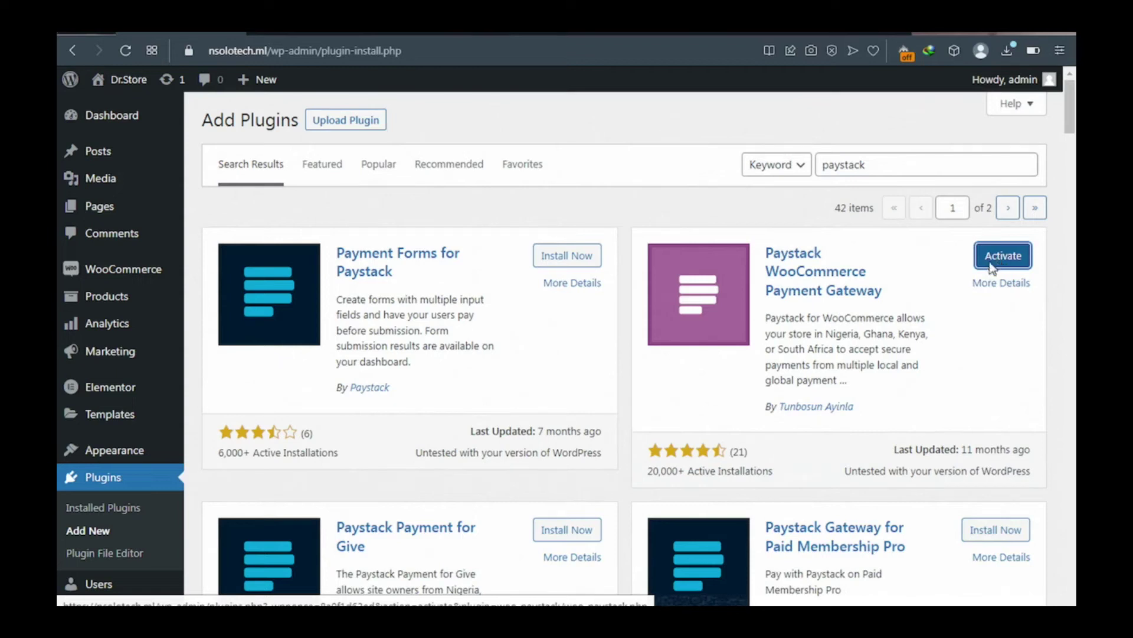
click(991, 264)
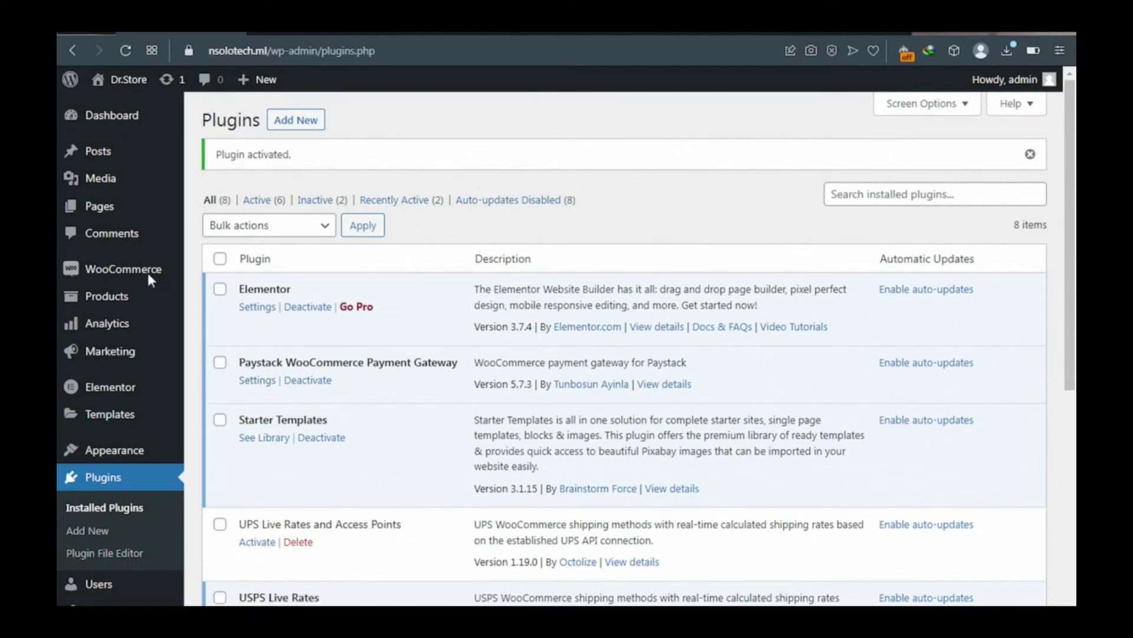
Enable the Paystack debit/credit card method in the WooCommerce payment settings and open its setup page
mouse_move(150, 277)
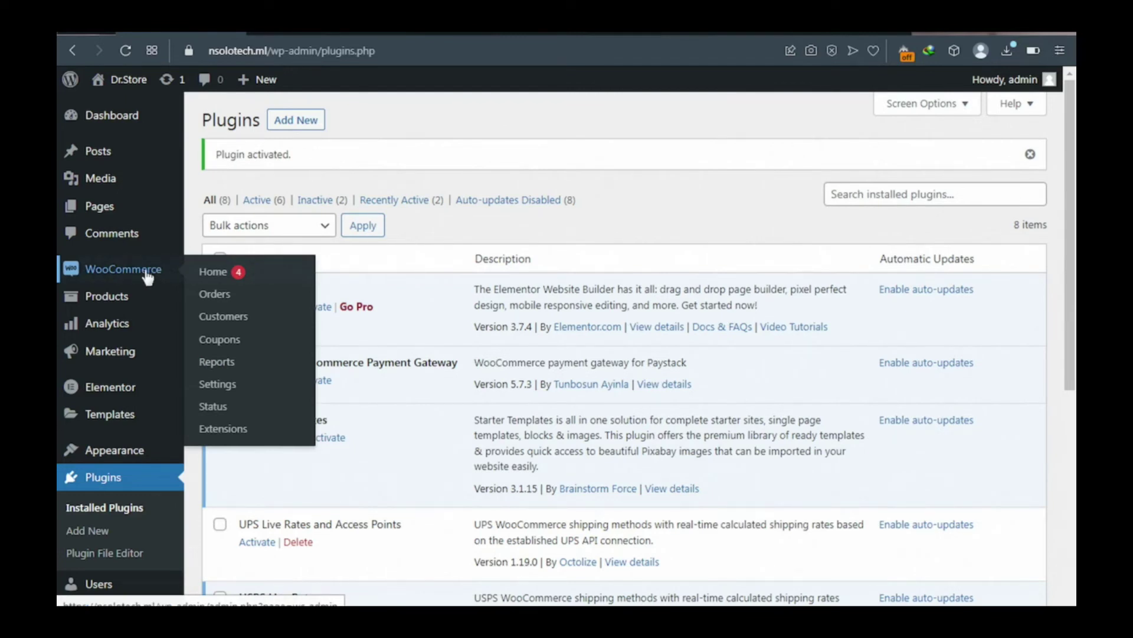
click(234, 389)
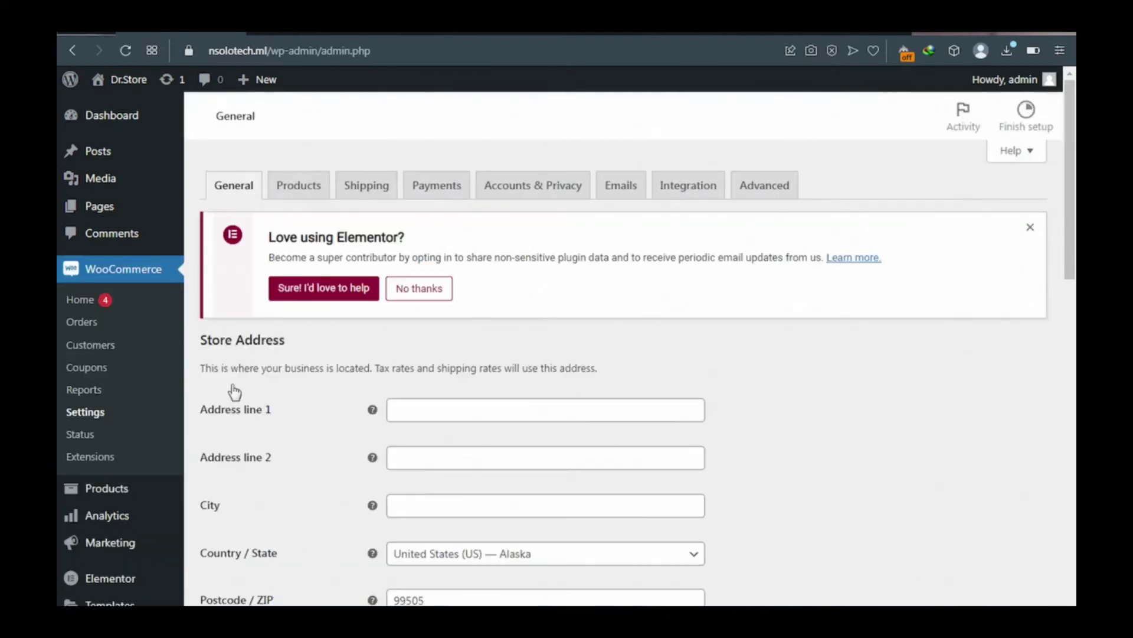
click(438, 188)
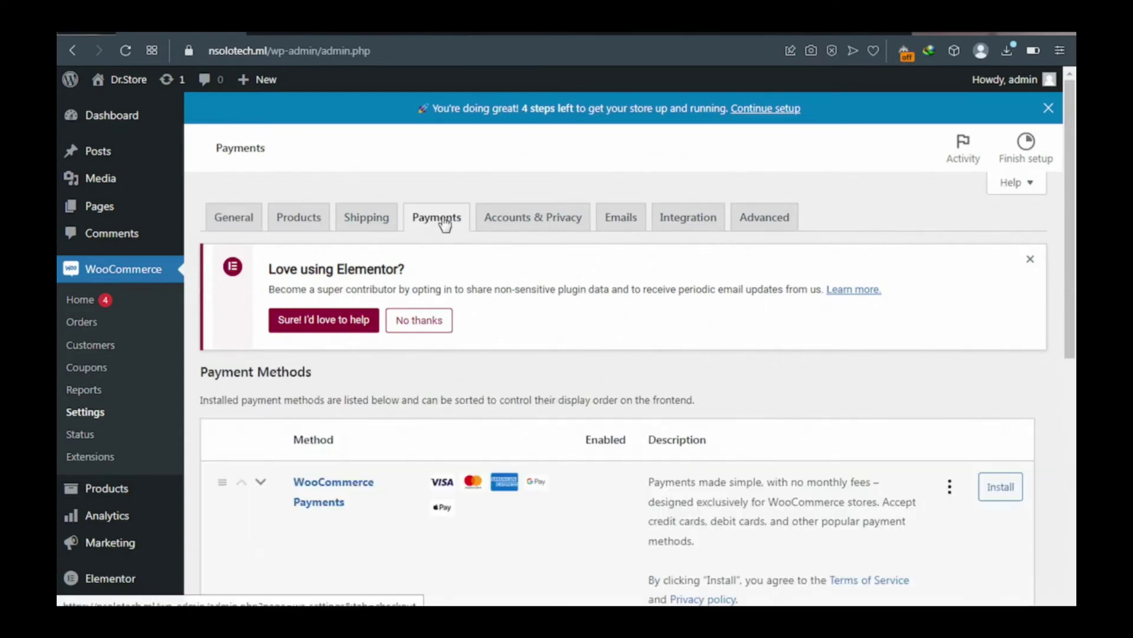
scroll(454, 243, down, 7)
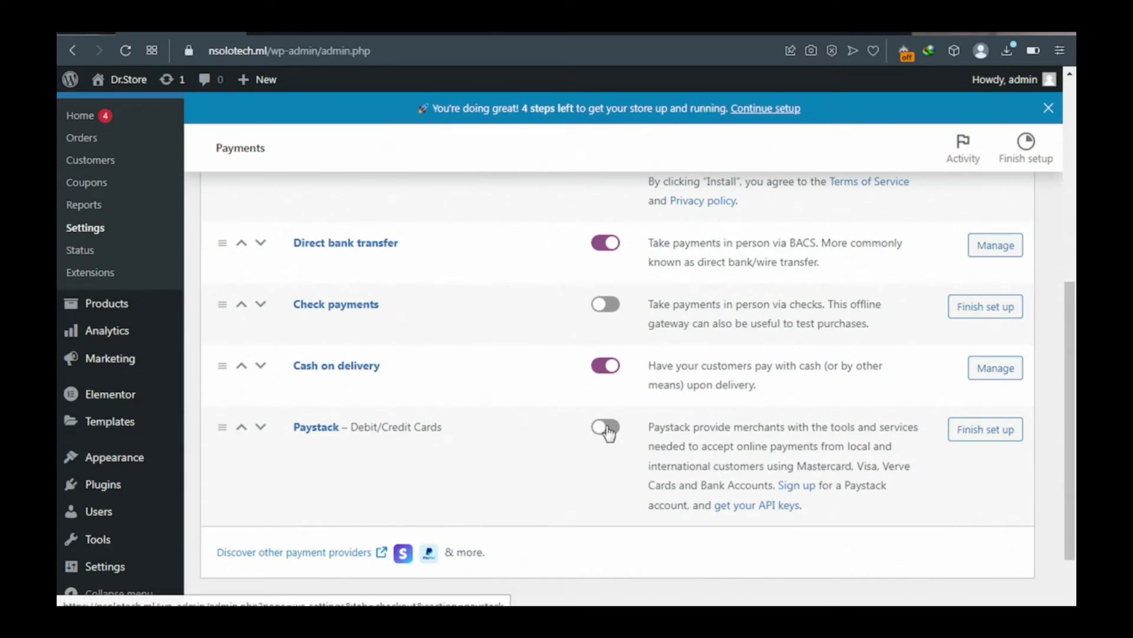
click(608, 437)
click(991, 439)
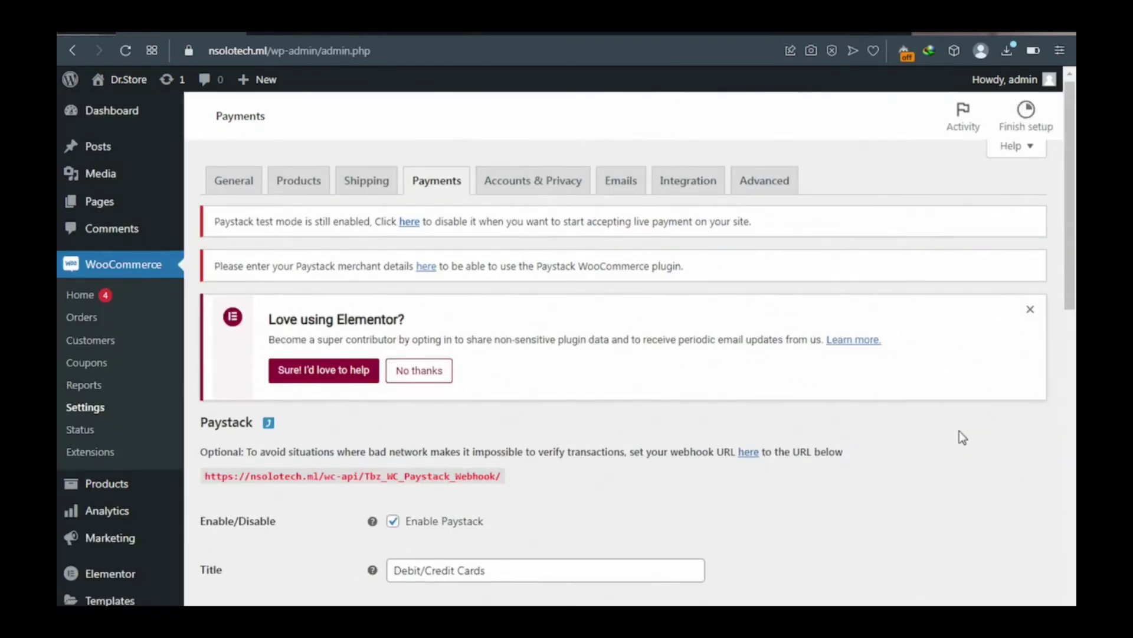
Turn off Paystack's test mode and review the live key fields and the remaining gateway options
scroll(963, 437, down, 4)
scroll(962, 437, down, 1)
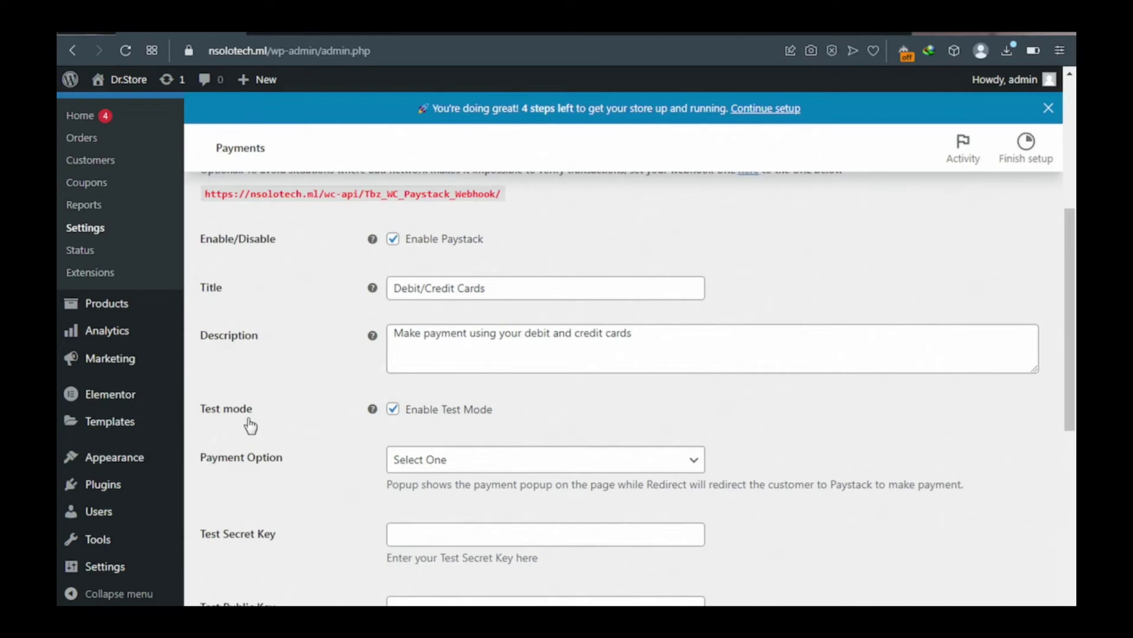
click(394, 417)
click(393, 413)
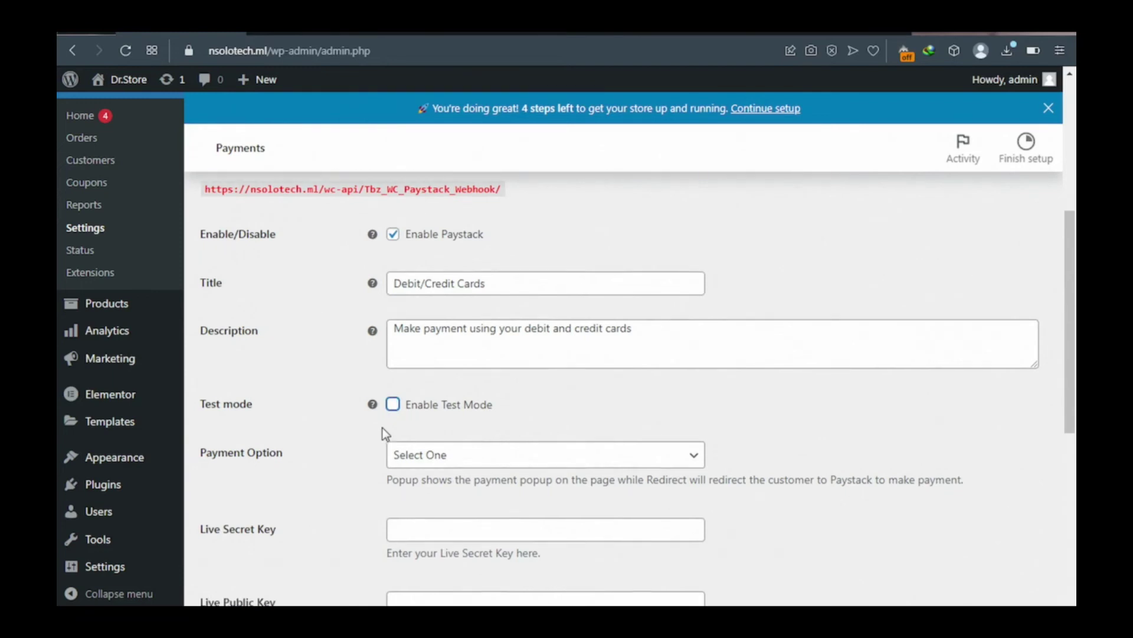
scroll(385, 434, down, 2)
scroll(385, 434, down, 1)
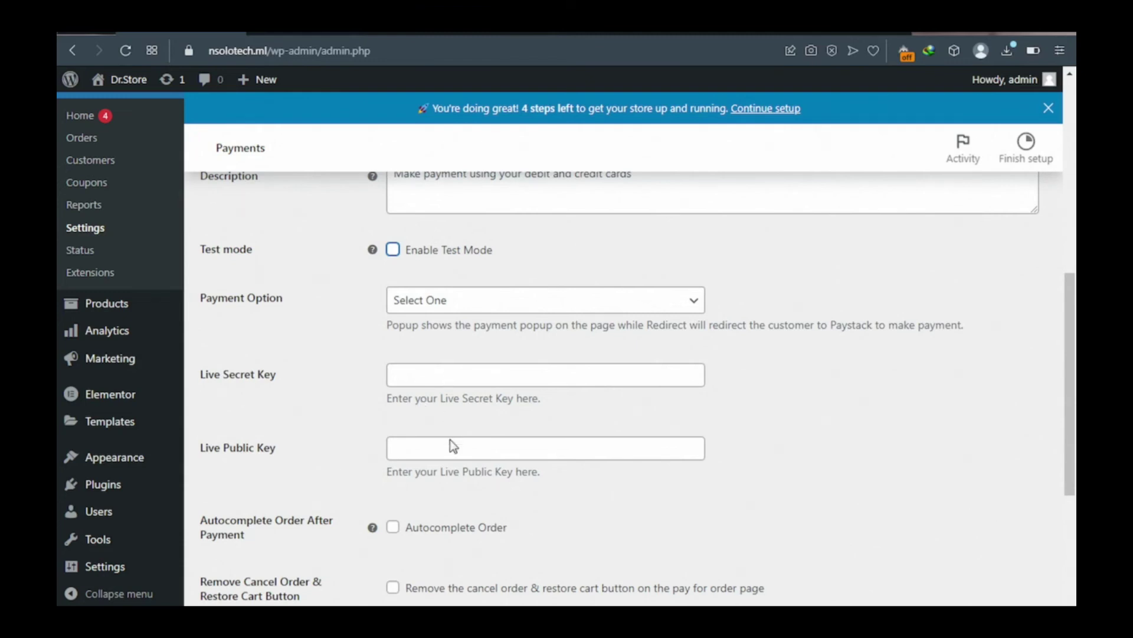
scroll(451, 441, down, 4)
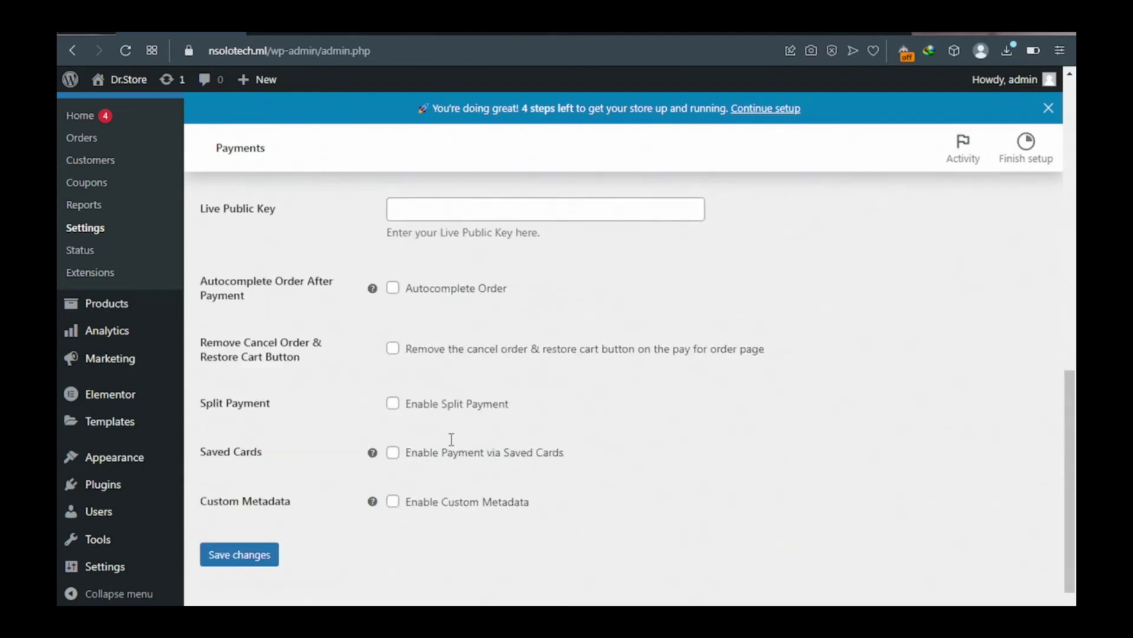
scroll(354, 502, down, 1)
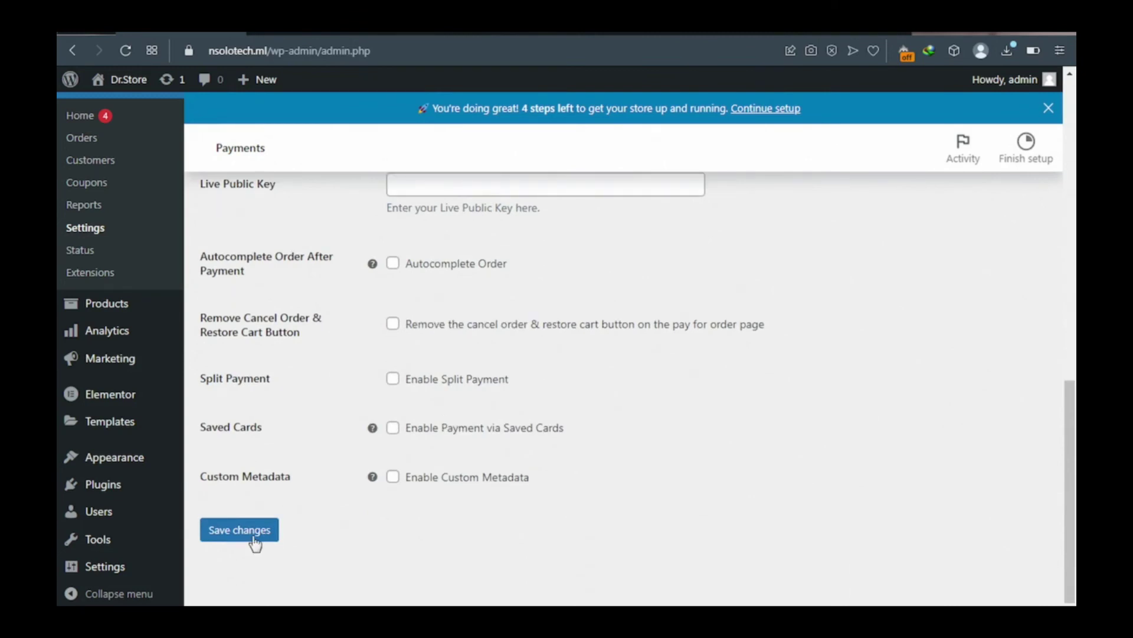
click(272, 536)
scroll(371, 520, up, 1)
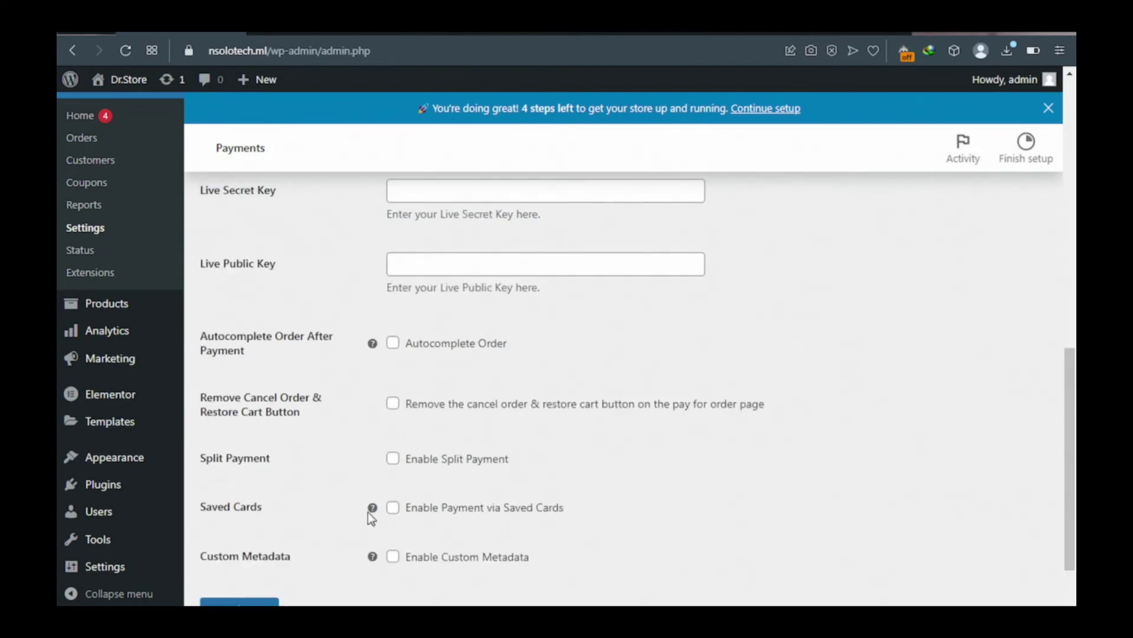
scroll(367, 512, up, 4)
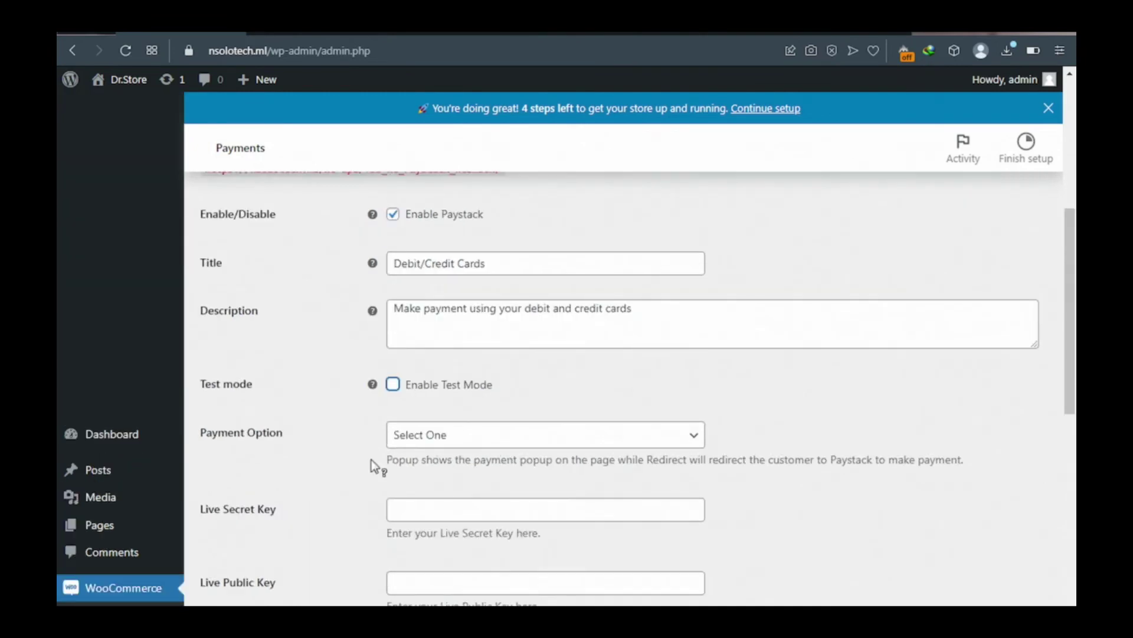
Turn Paystack's test mode on and save the gateway settings
click(393, 385)
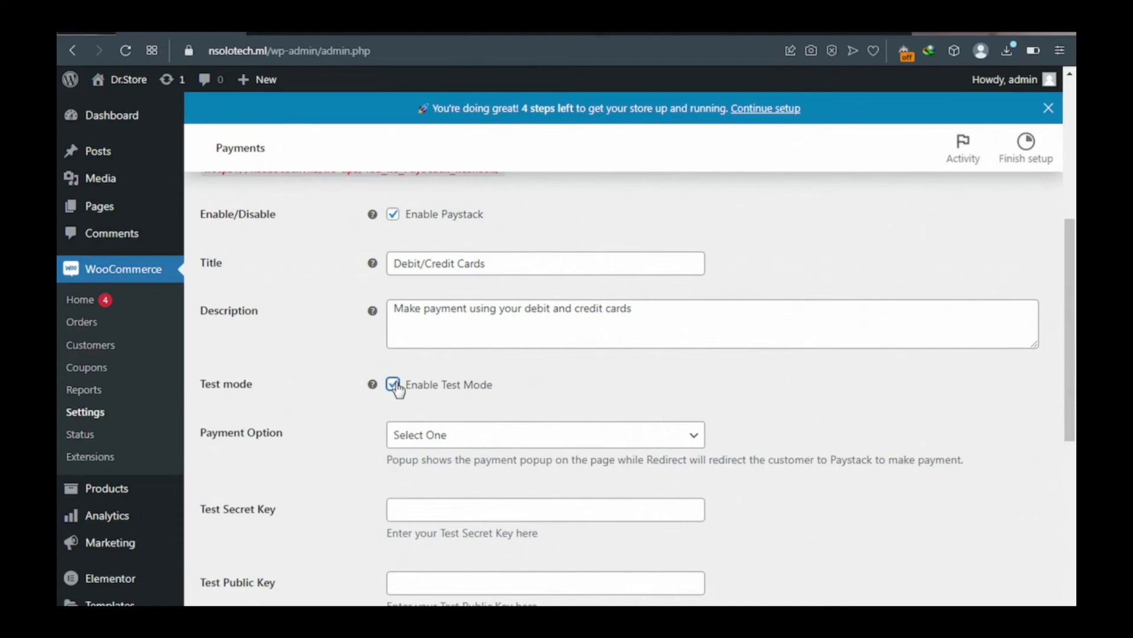
scroll(398, 389, down, 1)
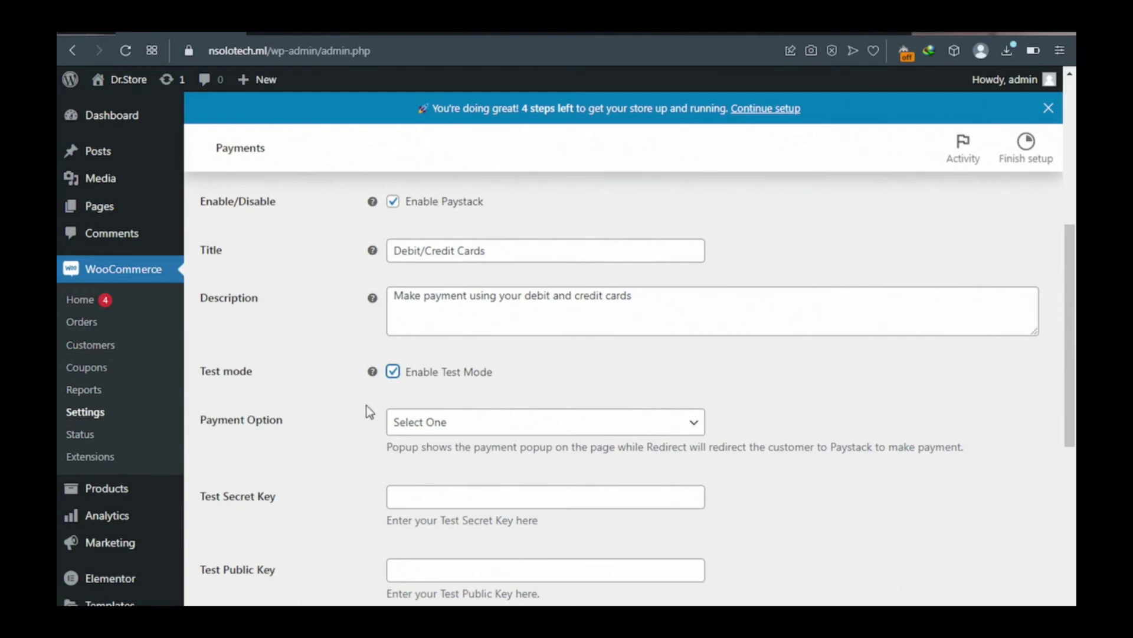
scroll(369, 412, down, 3)
scroll(370, 412, down, 4)
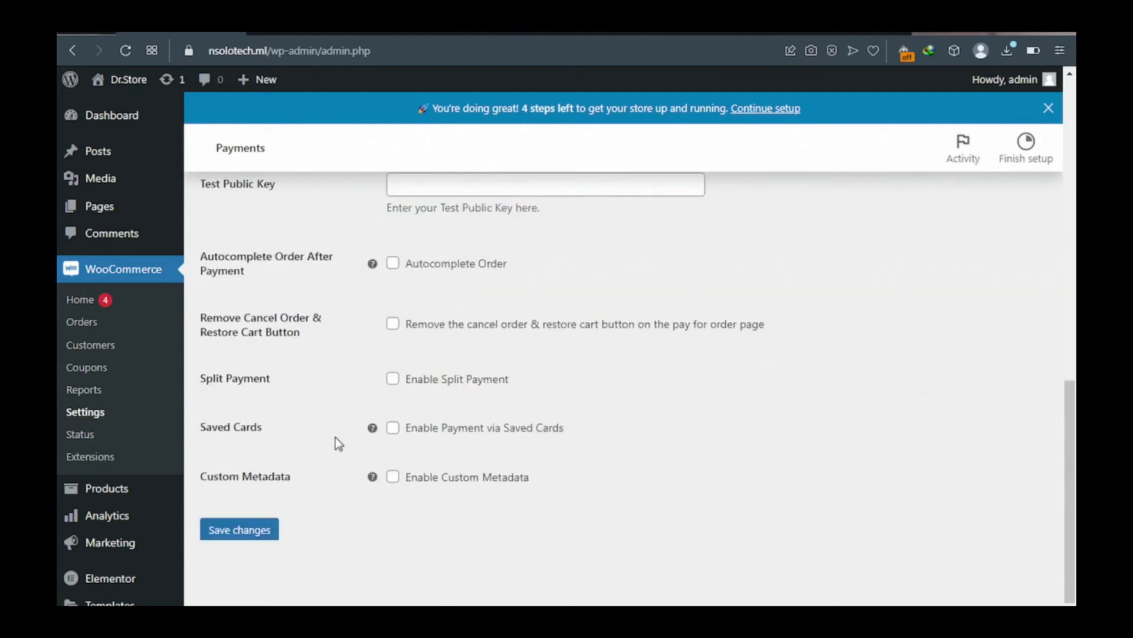
click(237, 532)
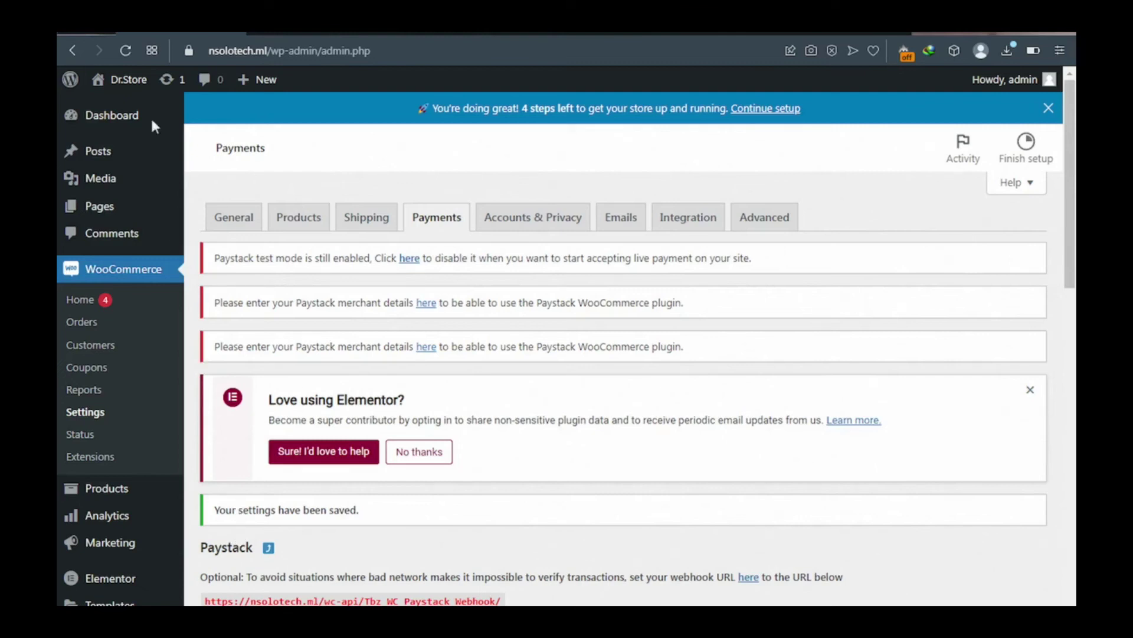
Open the Dr.Store site in a new tab and review the homepage from the hero banner down to the On Sale Products section
mouse_move(139, 86)
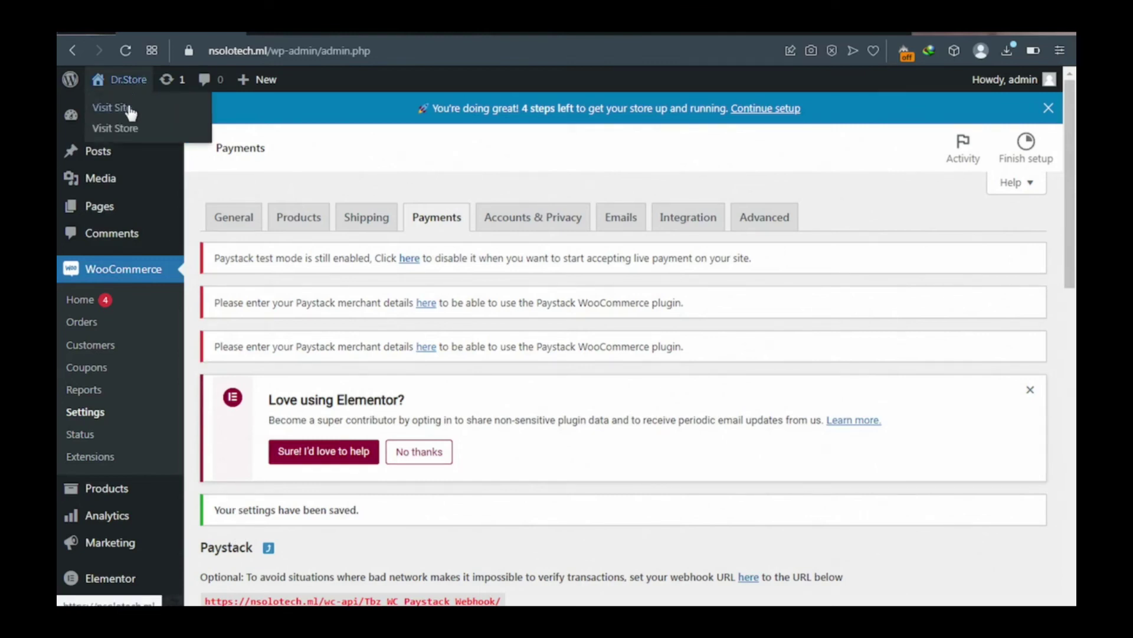
right_click(128, 106)
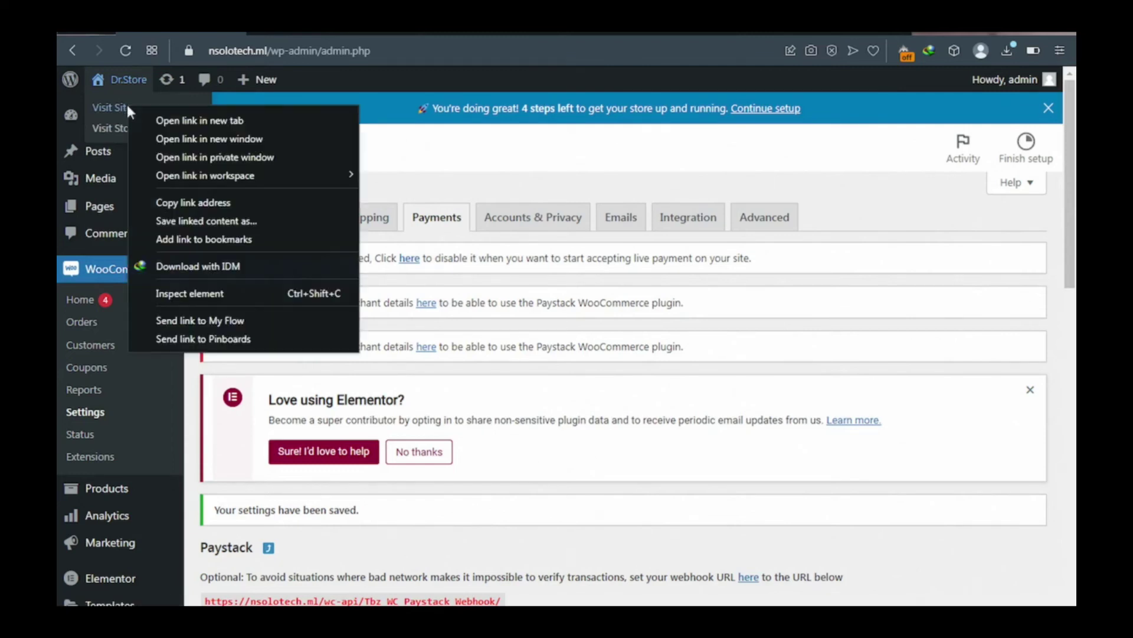
click(163, 120)
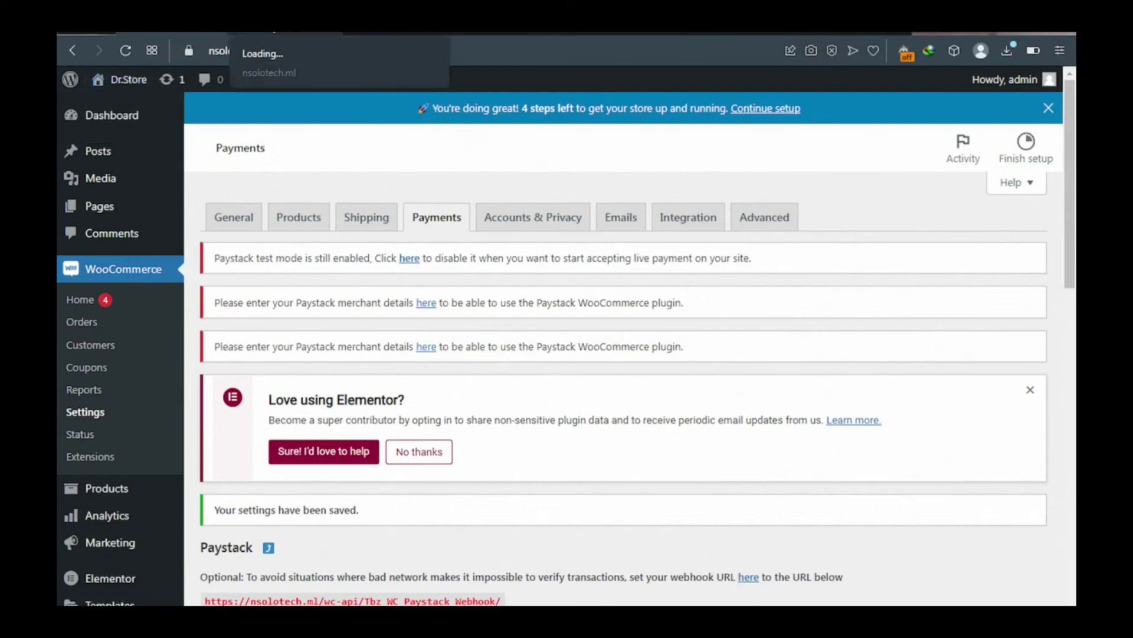
click(275, 33)
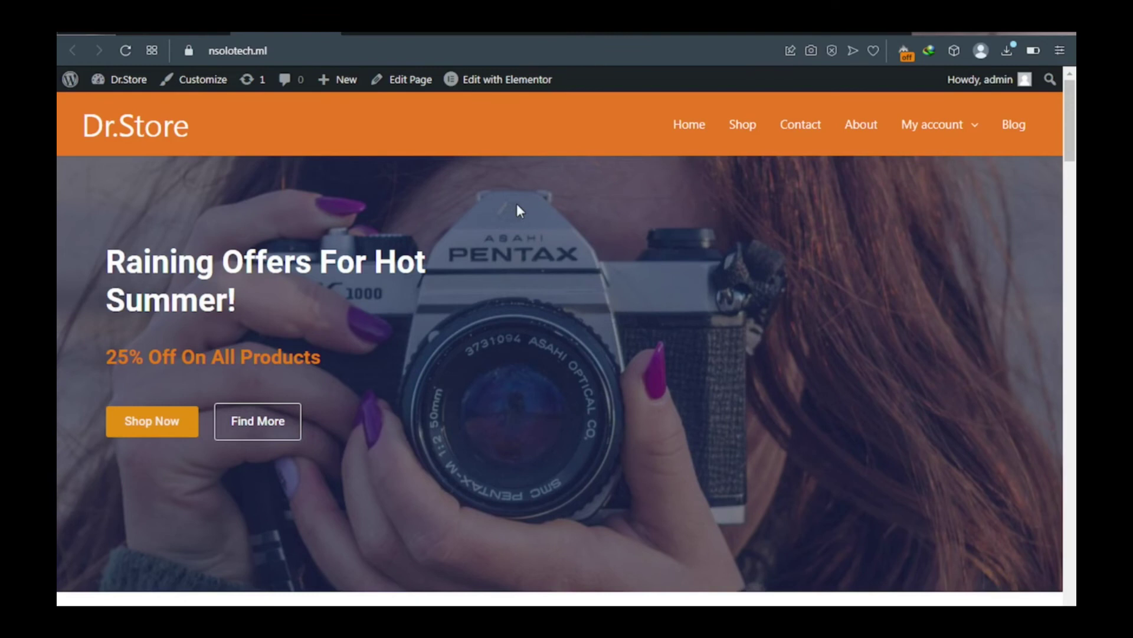
scroll(516, 204, down, 6)
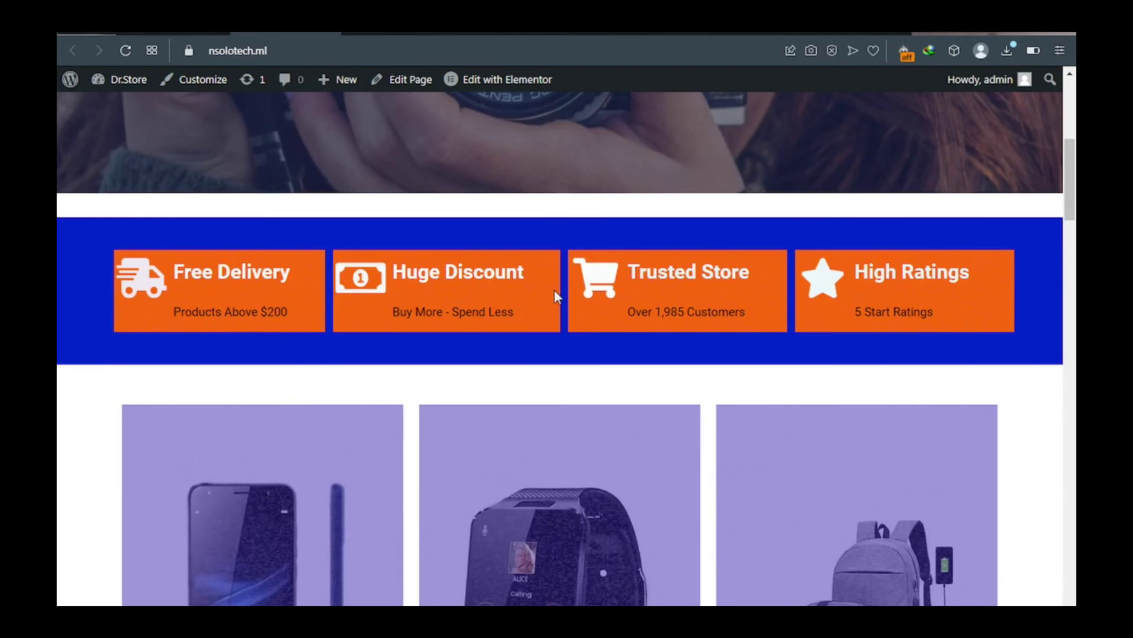
scroll(574, 322, down, 6)
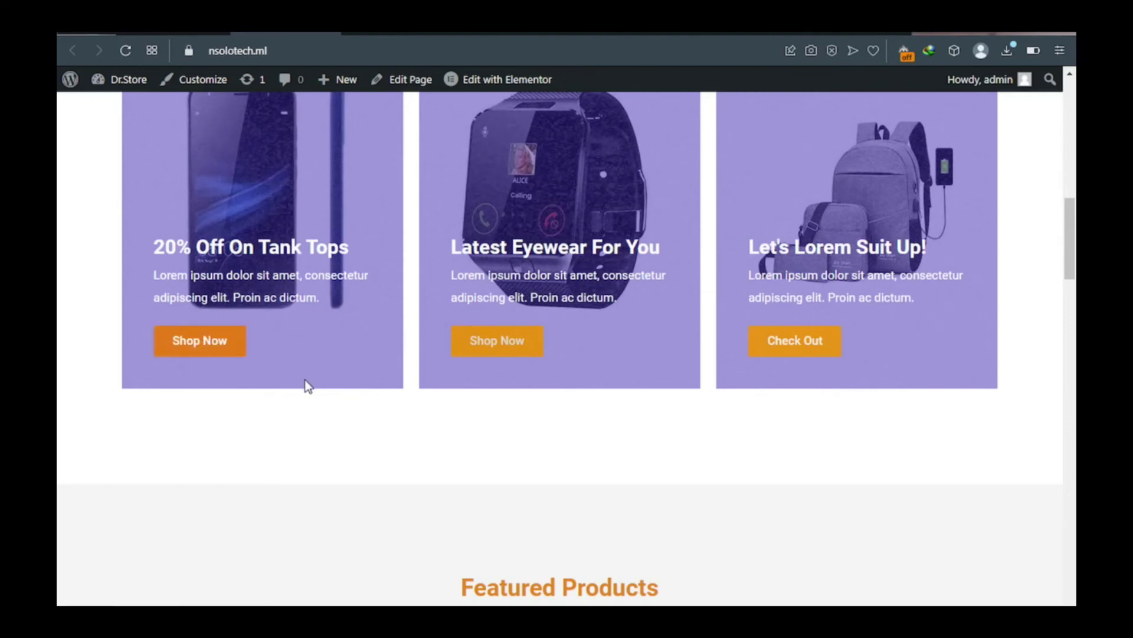
scroll(307, 387, down, 5)
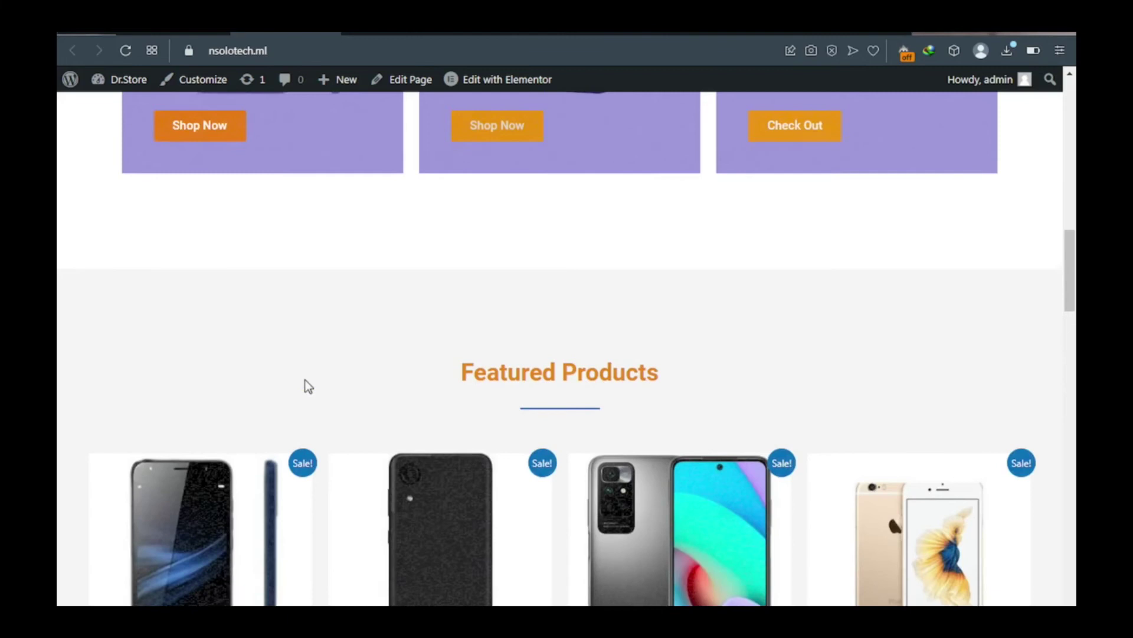
scroll(305, 385, down, 2)
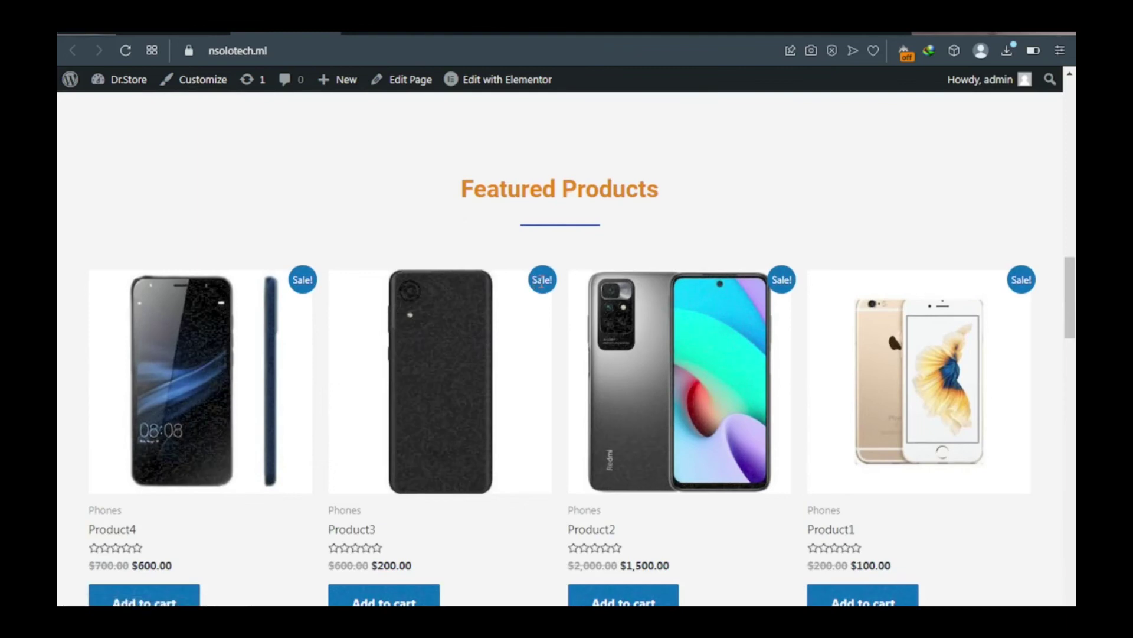
scroll(305, 309, down, 3)
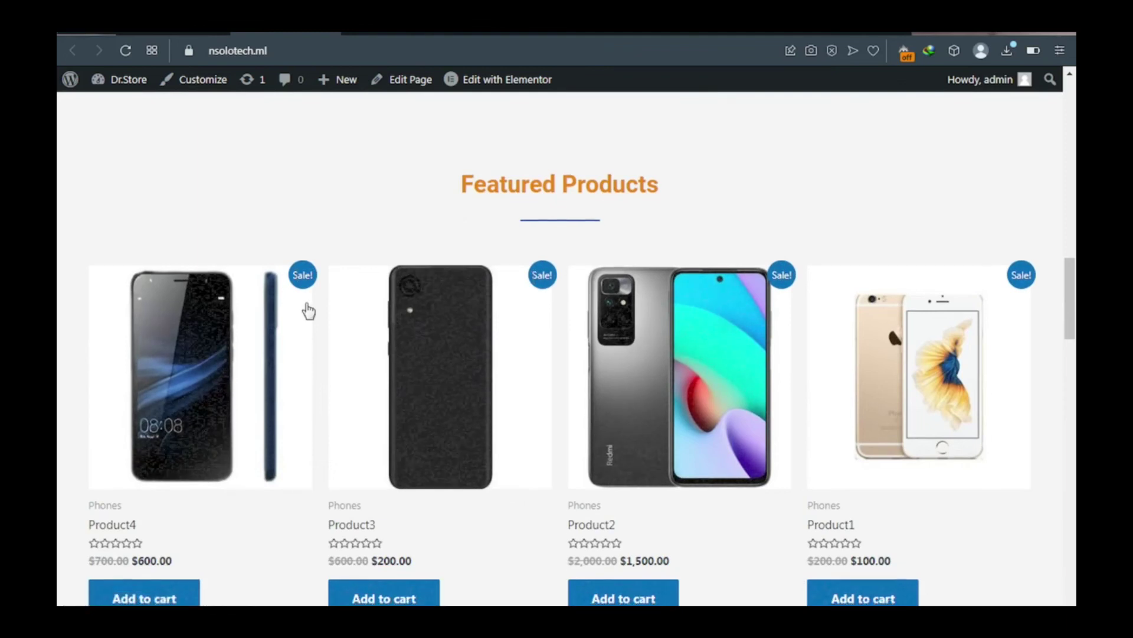
scroll(308, 310, down, 10)
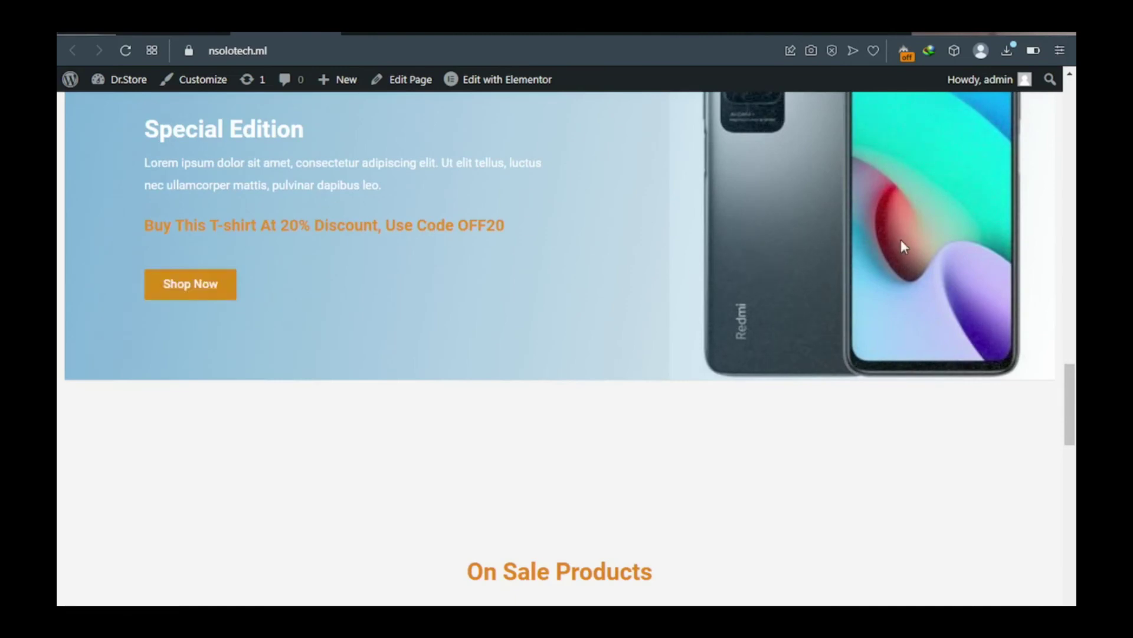
Review the homepage's On Sale Products, the Our Happy Customers testimonials and the footer
scroll(513, 297, down, 5)
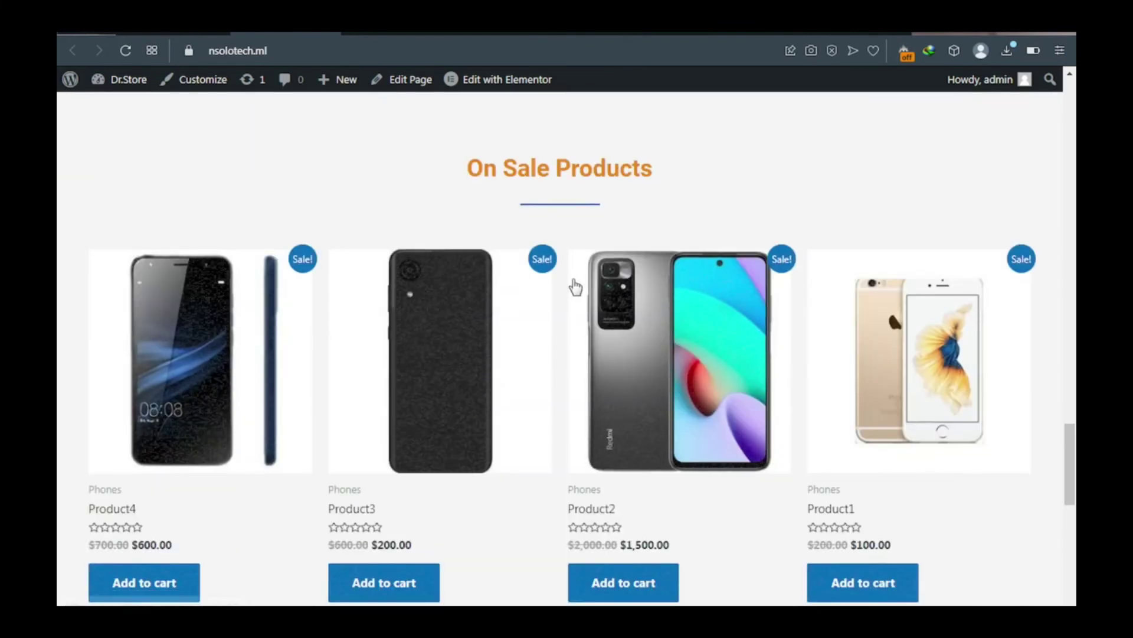
scroll(574, 288, down, 2)
scroll(574, 287, down, 3)
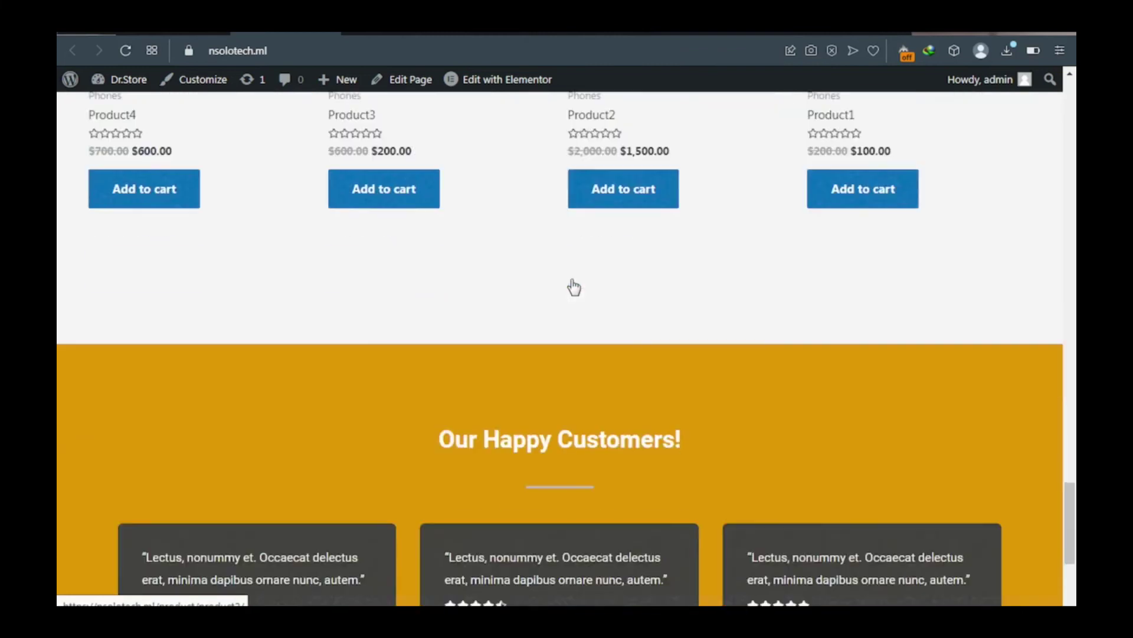
scroll(567, 287, down, 3)
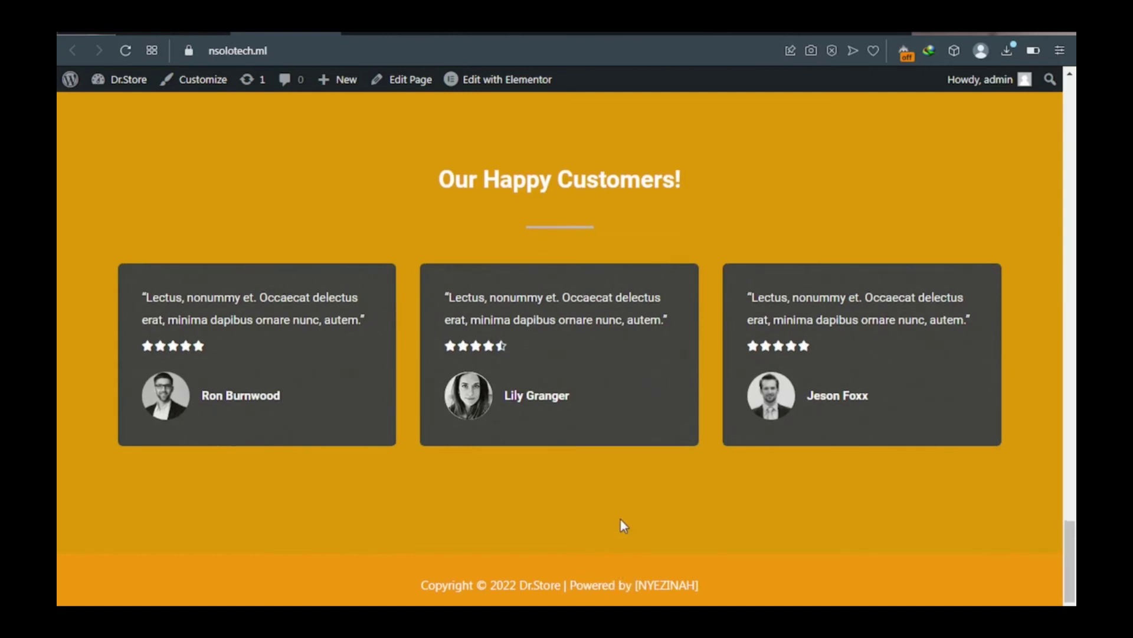
scroll(621, 517, up, 8)
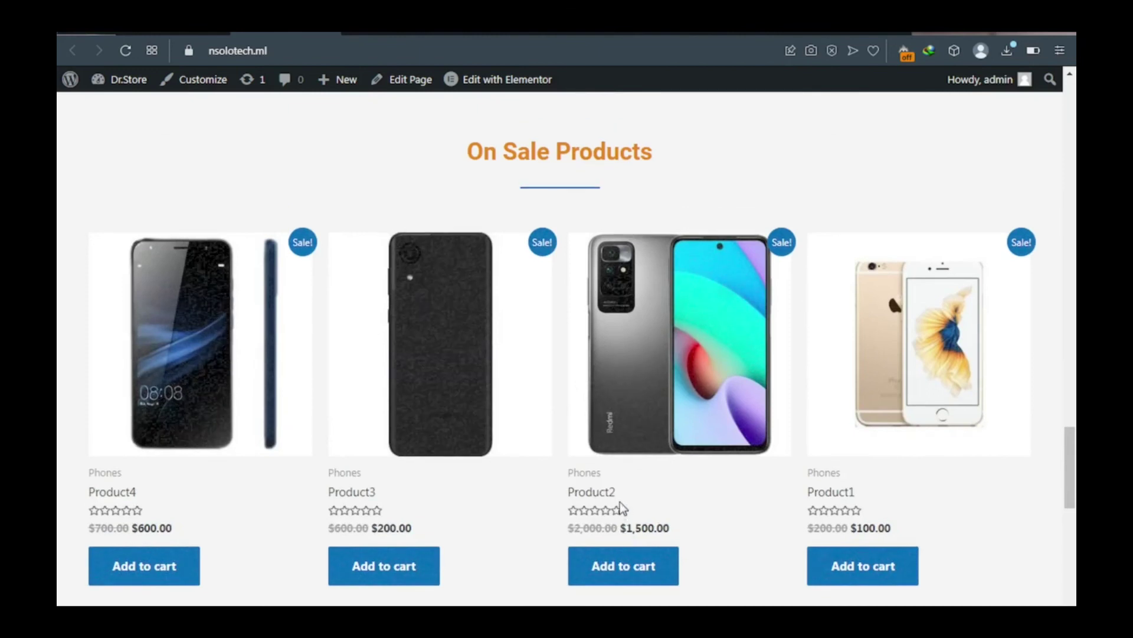
scroll(615, 497, down, 4)
scroll(602, 481, up, 9)
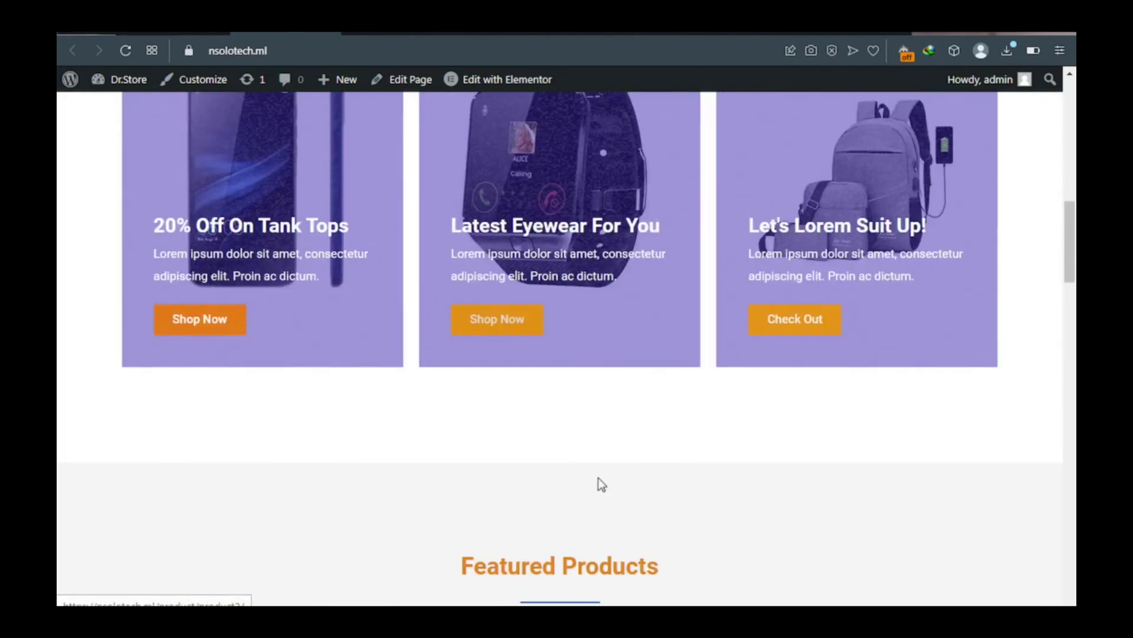
Add Product4 from the homepage's Featured Products section to the cart
scroll(597, 477, down, 2)
scroll(597, 477, down, 3)
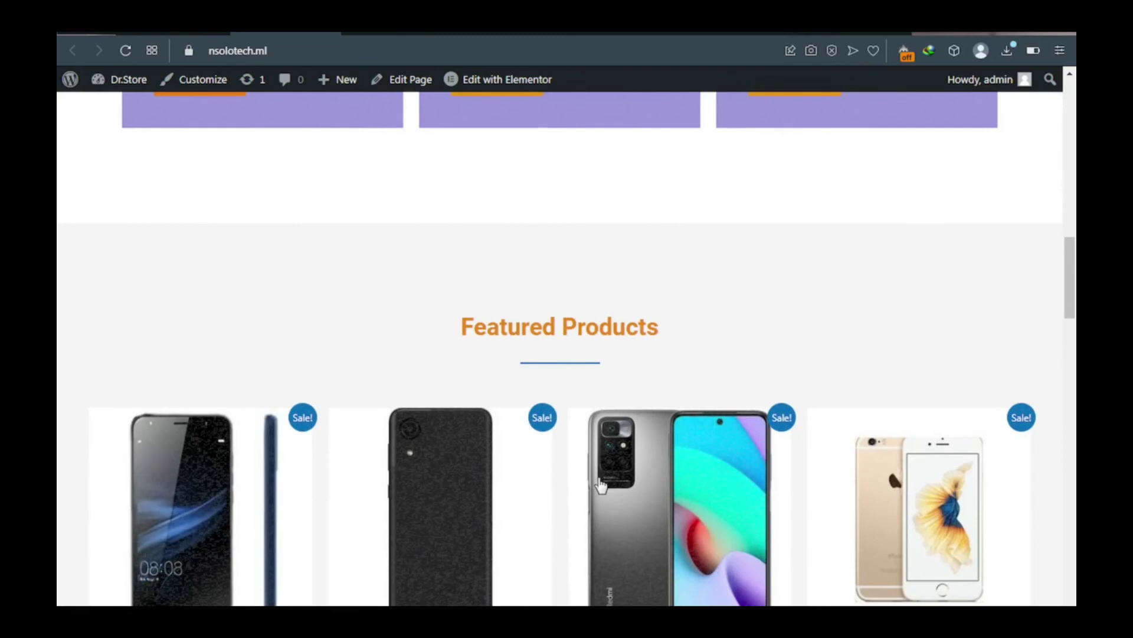
scroll(601, 485, down, 1)
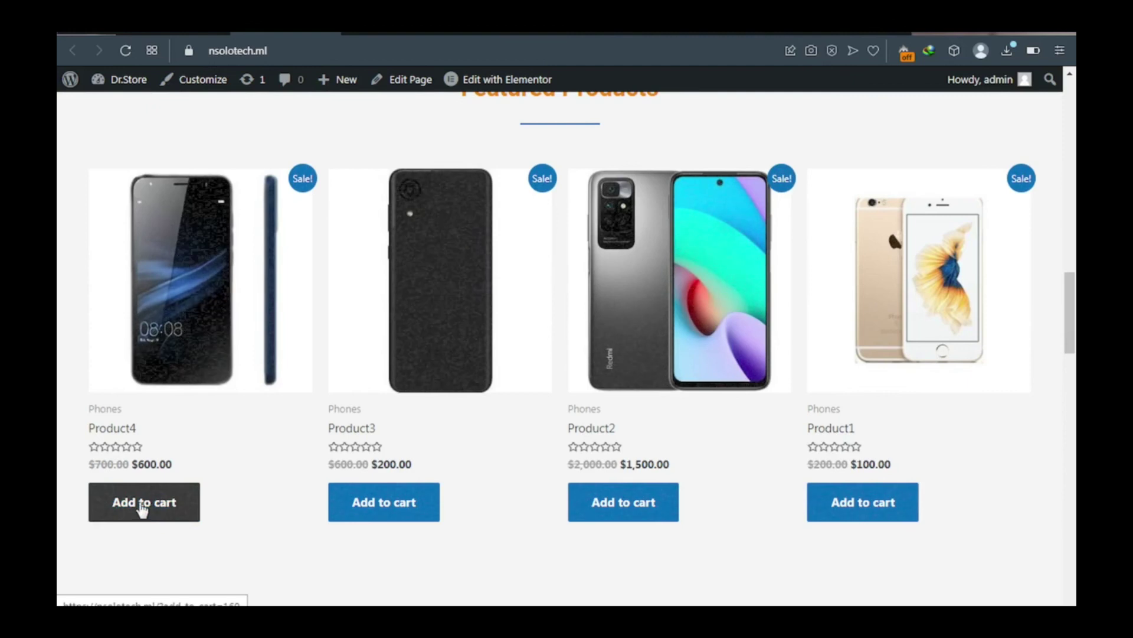
click(143, 509)
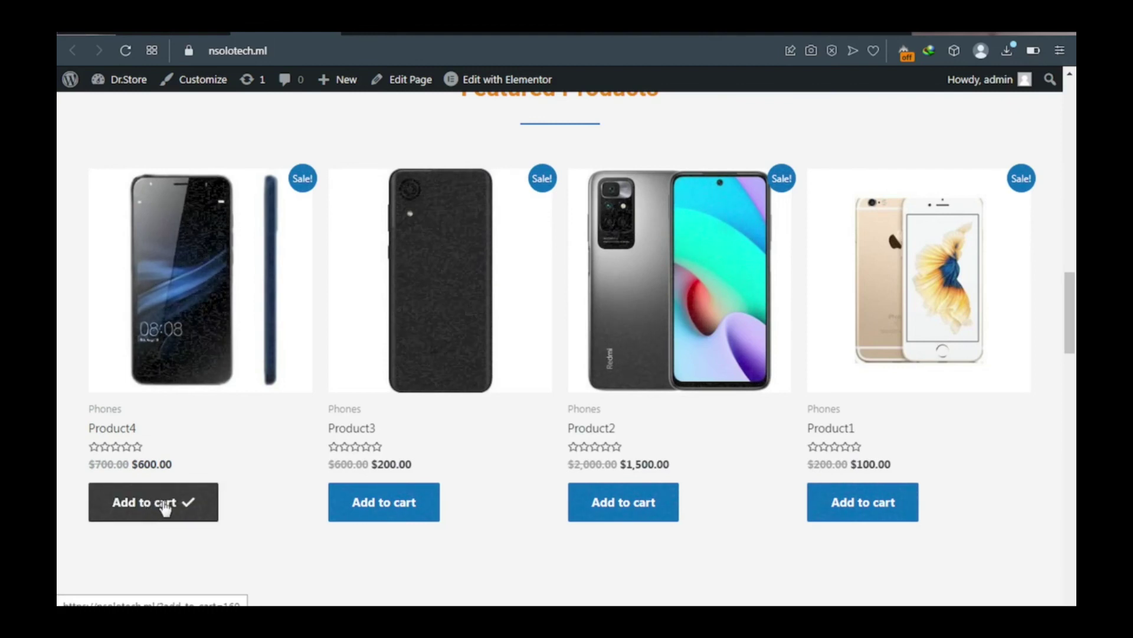
Open the store's Cart page from the site header navigation
scroll(500, 369, up, 8)
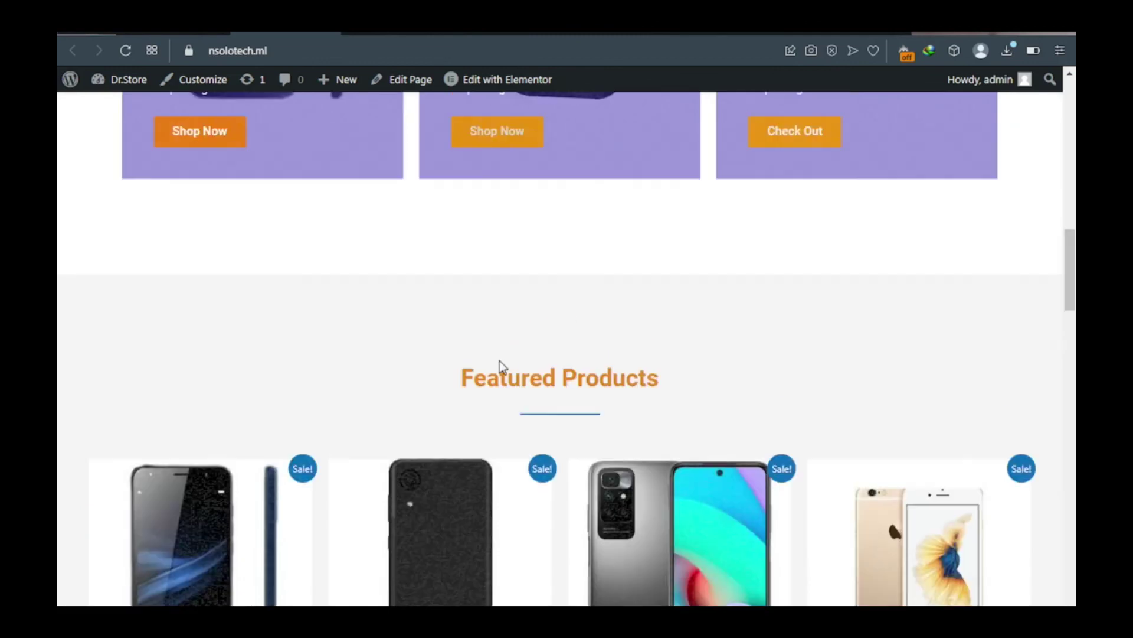
scroll(583, 338, up, 10)
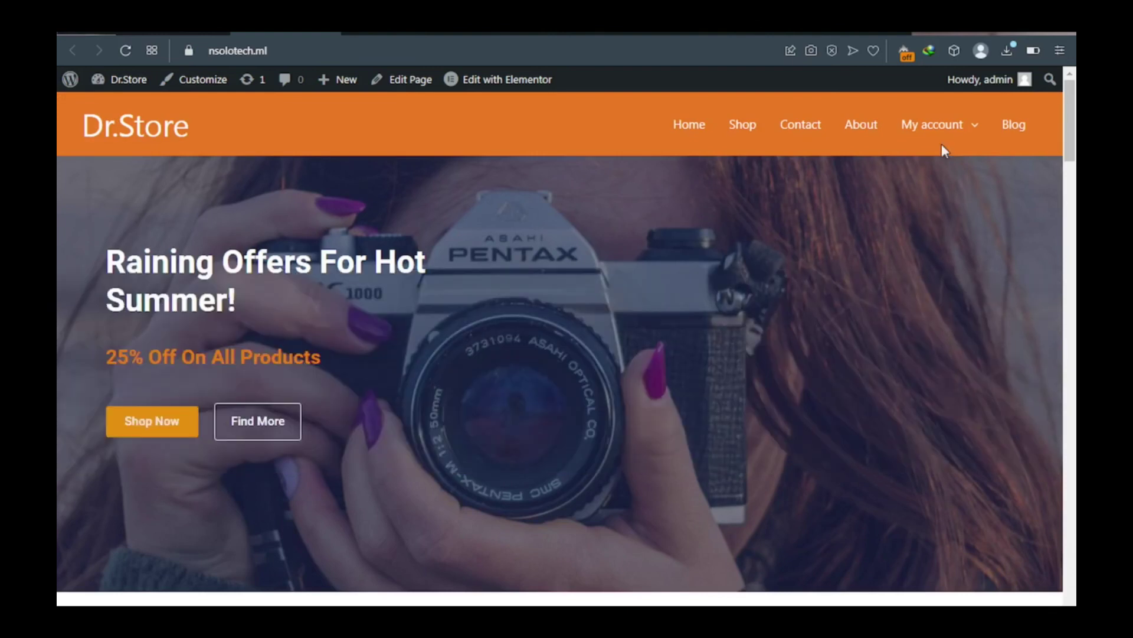
mouse_move(946, 131)
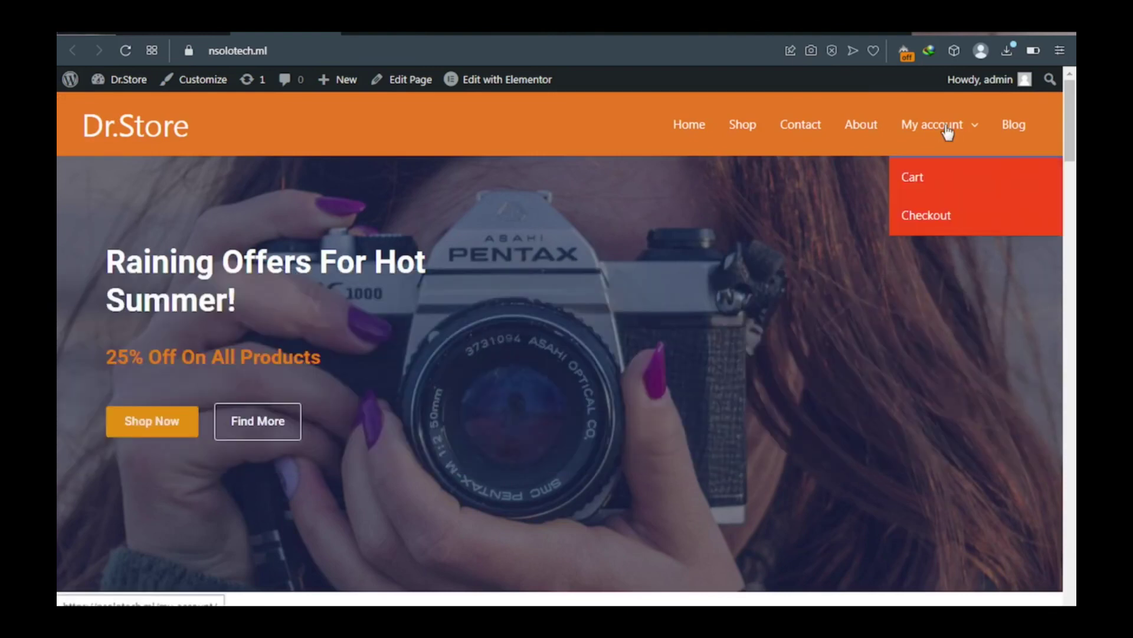
click(916, 185)
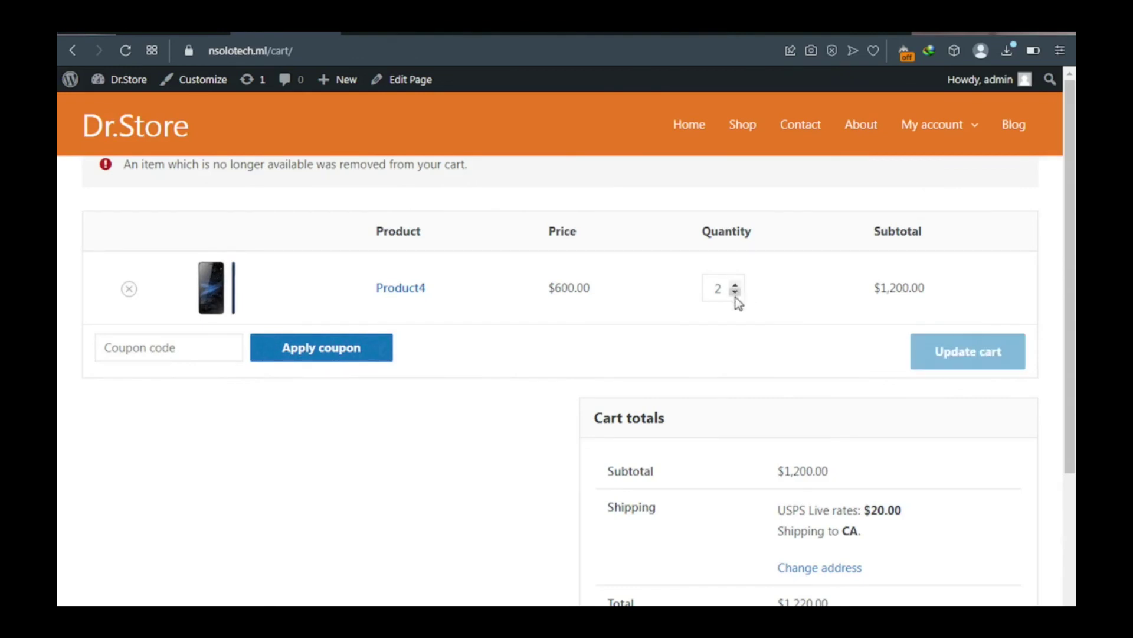
Proceed from the cart totals to checkout and review the billing details and available payment methods
scroll(742, 342, down, 1)
scroll(741, 340, down, 3)
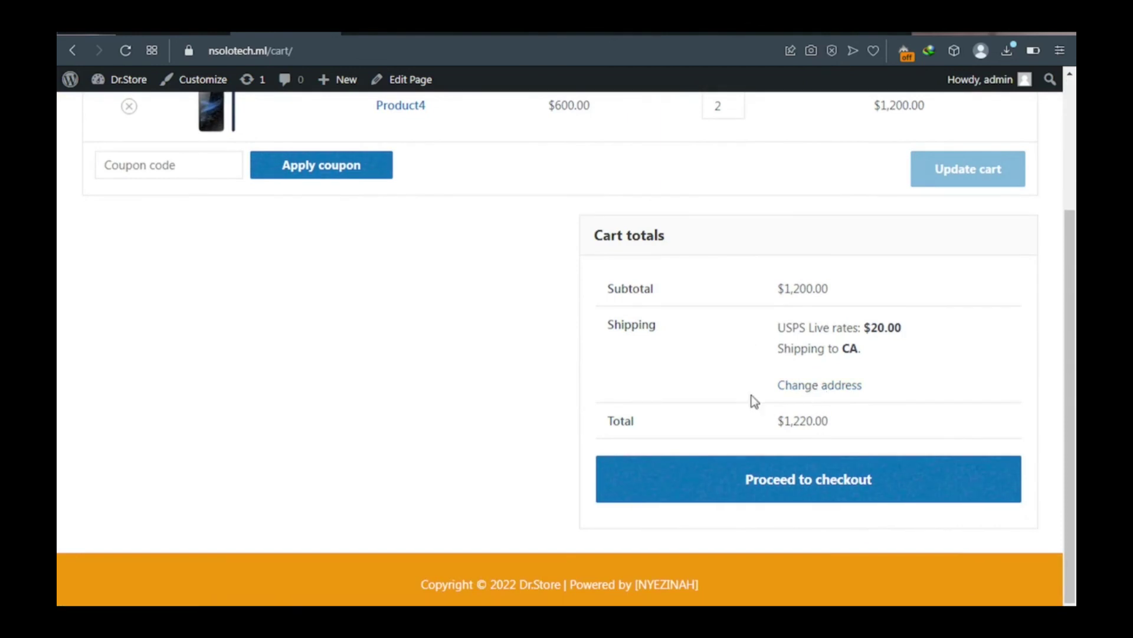
click(774, 486)
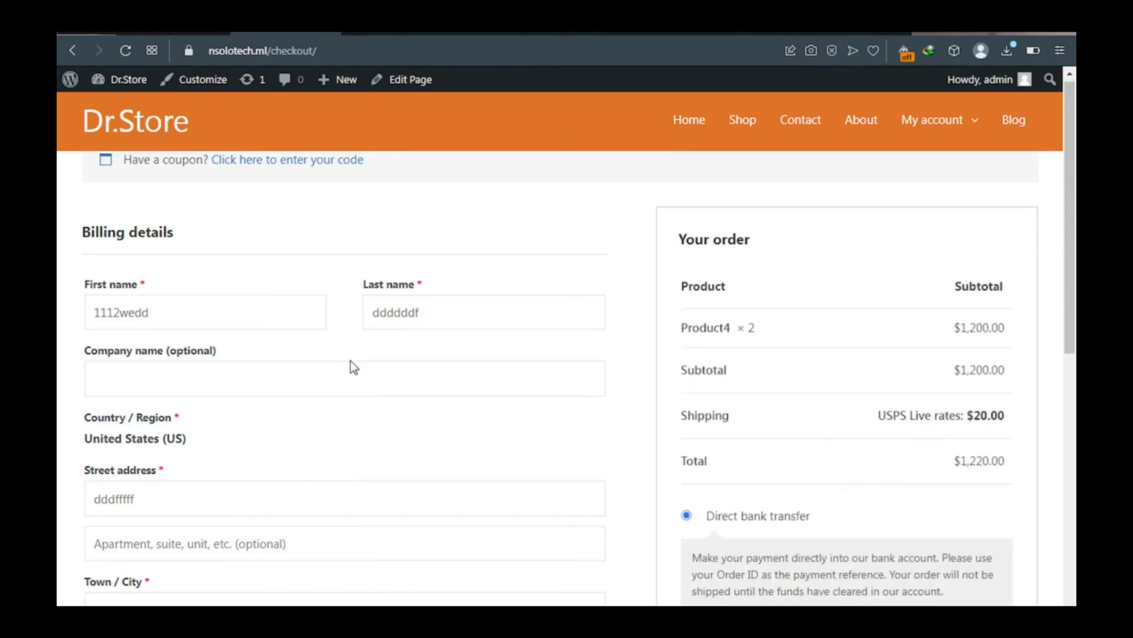
scroll(353, 361, down, 3)
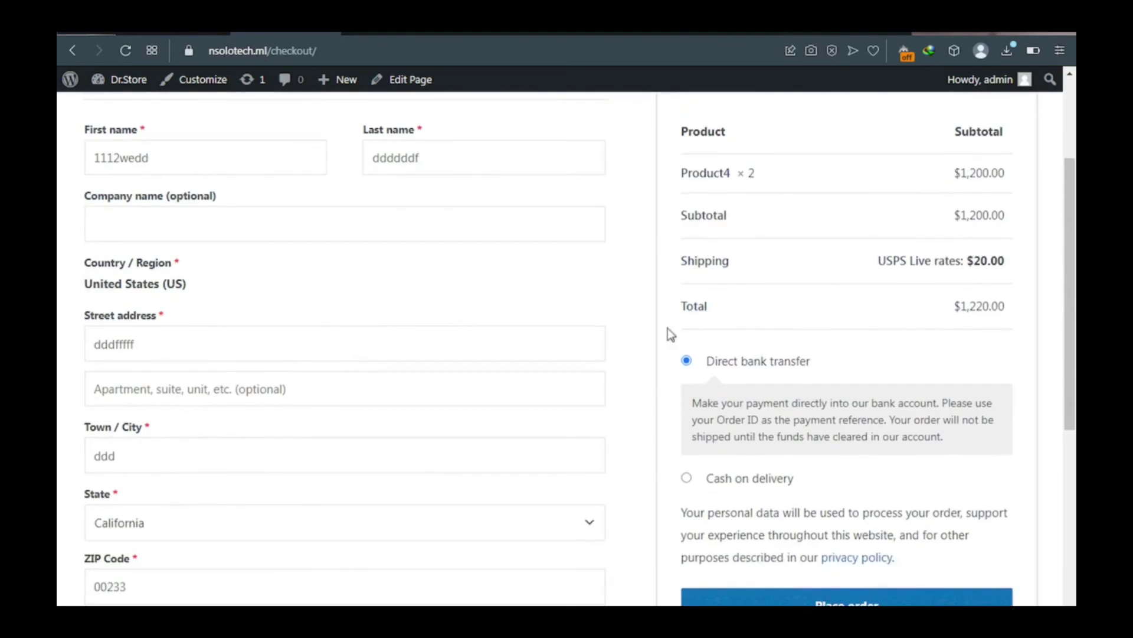
scroll(705, 330, down, 3)
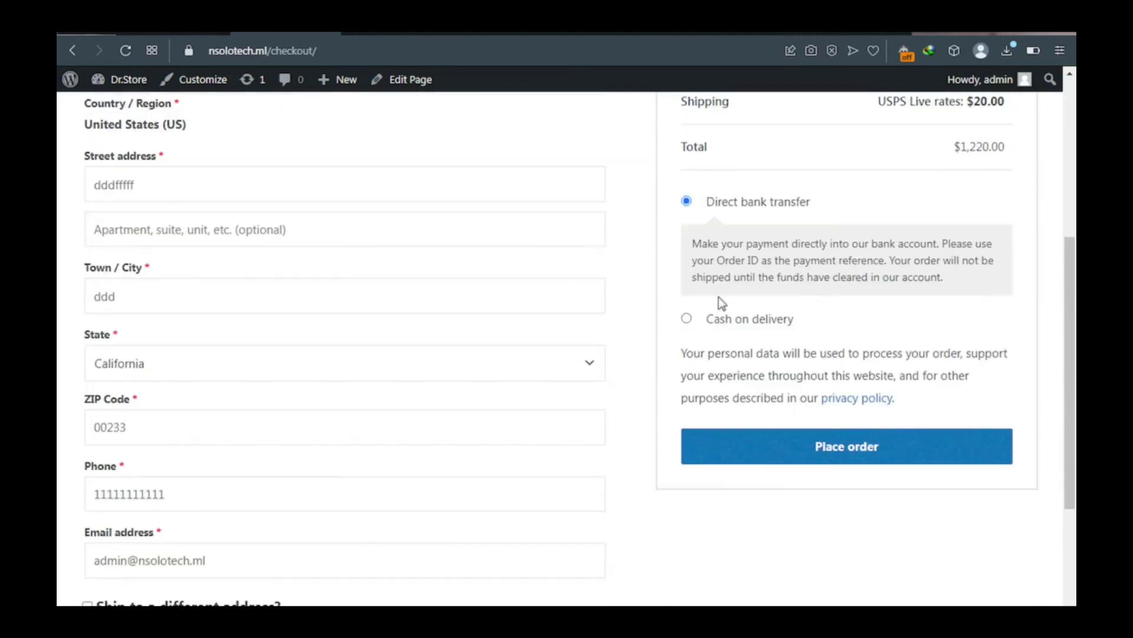